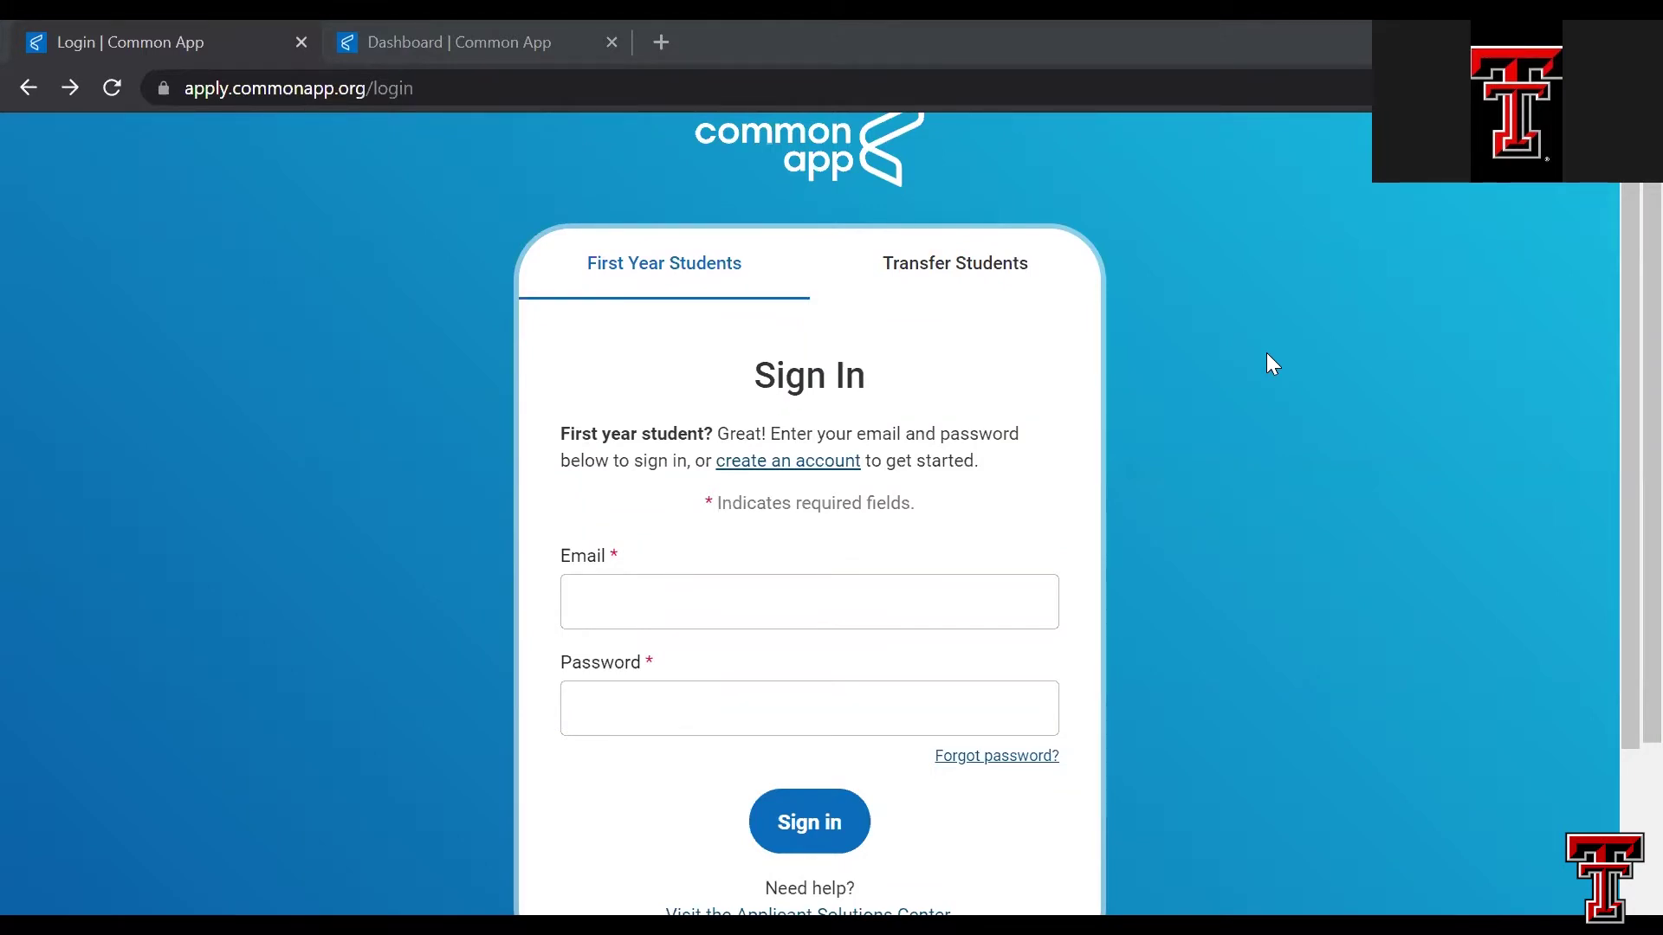
# - Open the account creation form for a first year student from the sign-in page
pyautogui.scroll(1, 1272, 363)
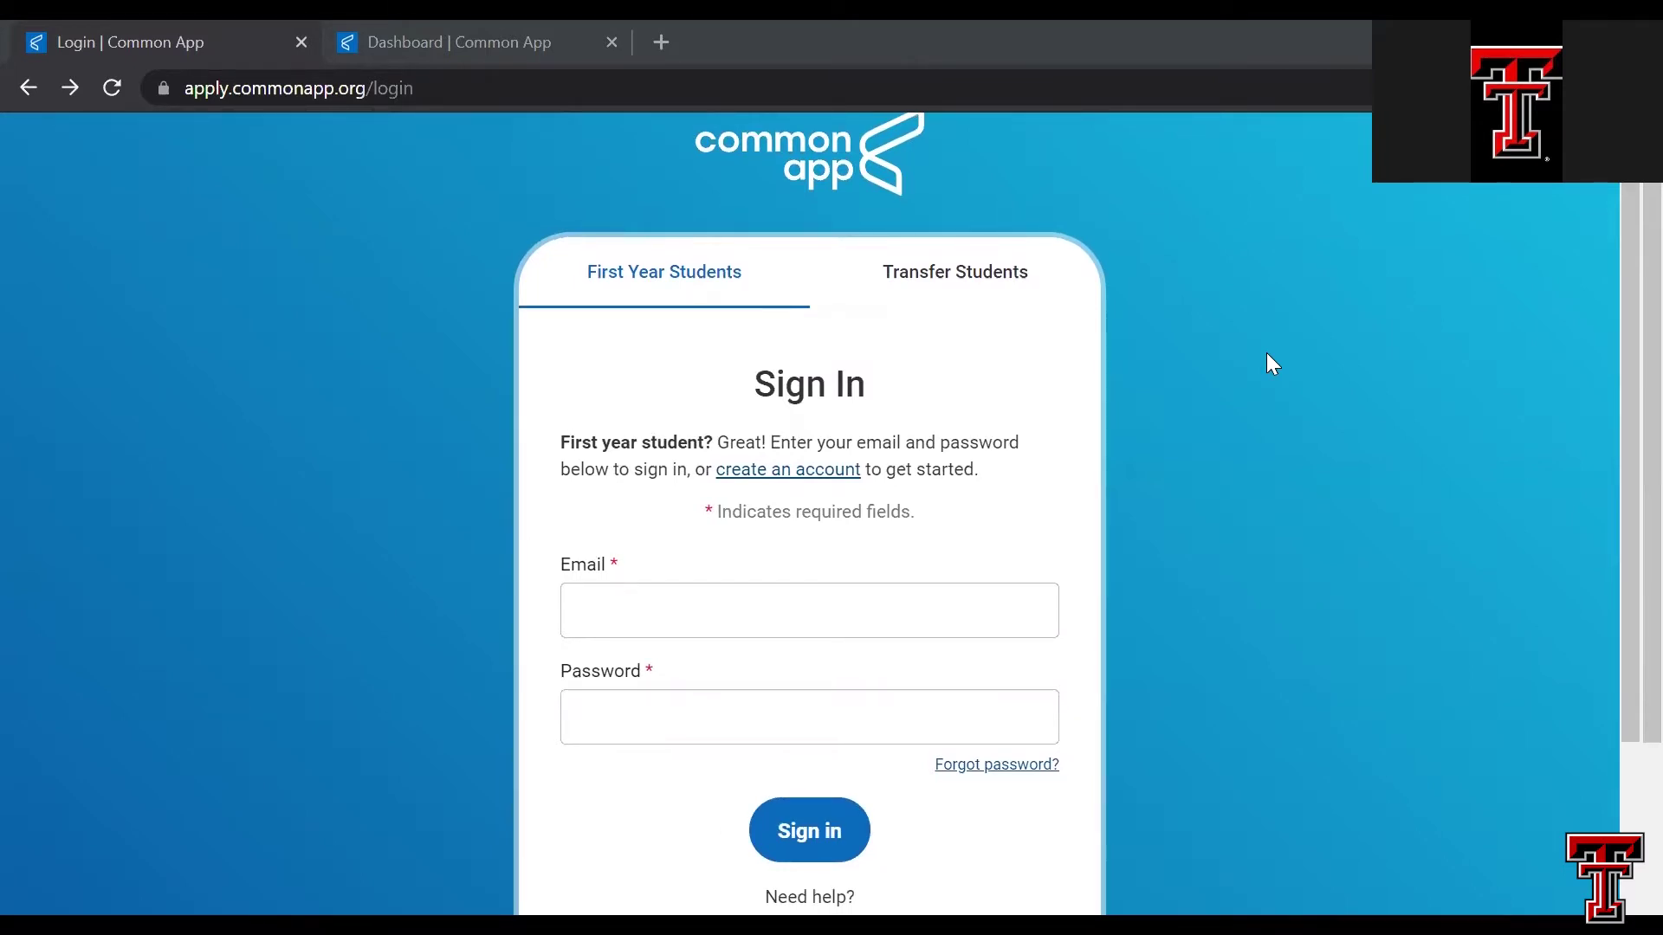
pyautogui.click(812, 475)
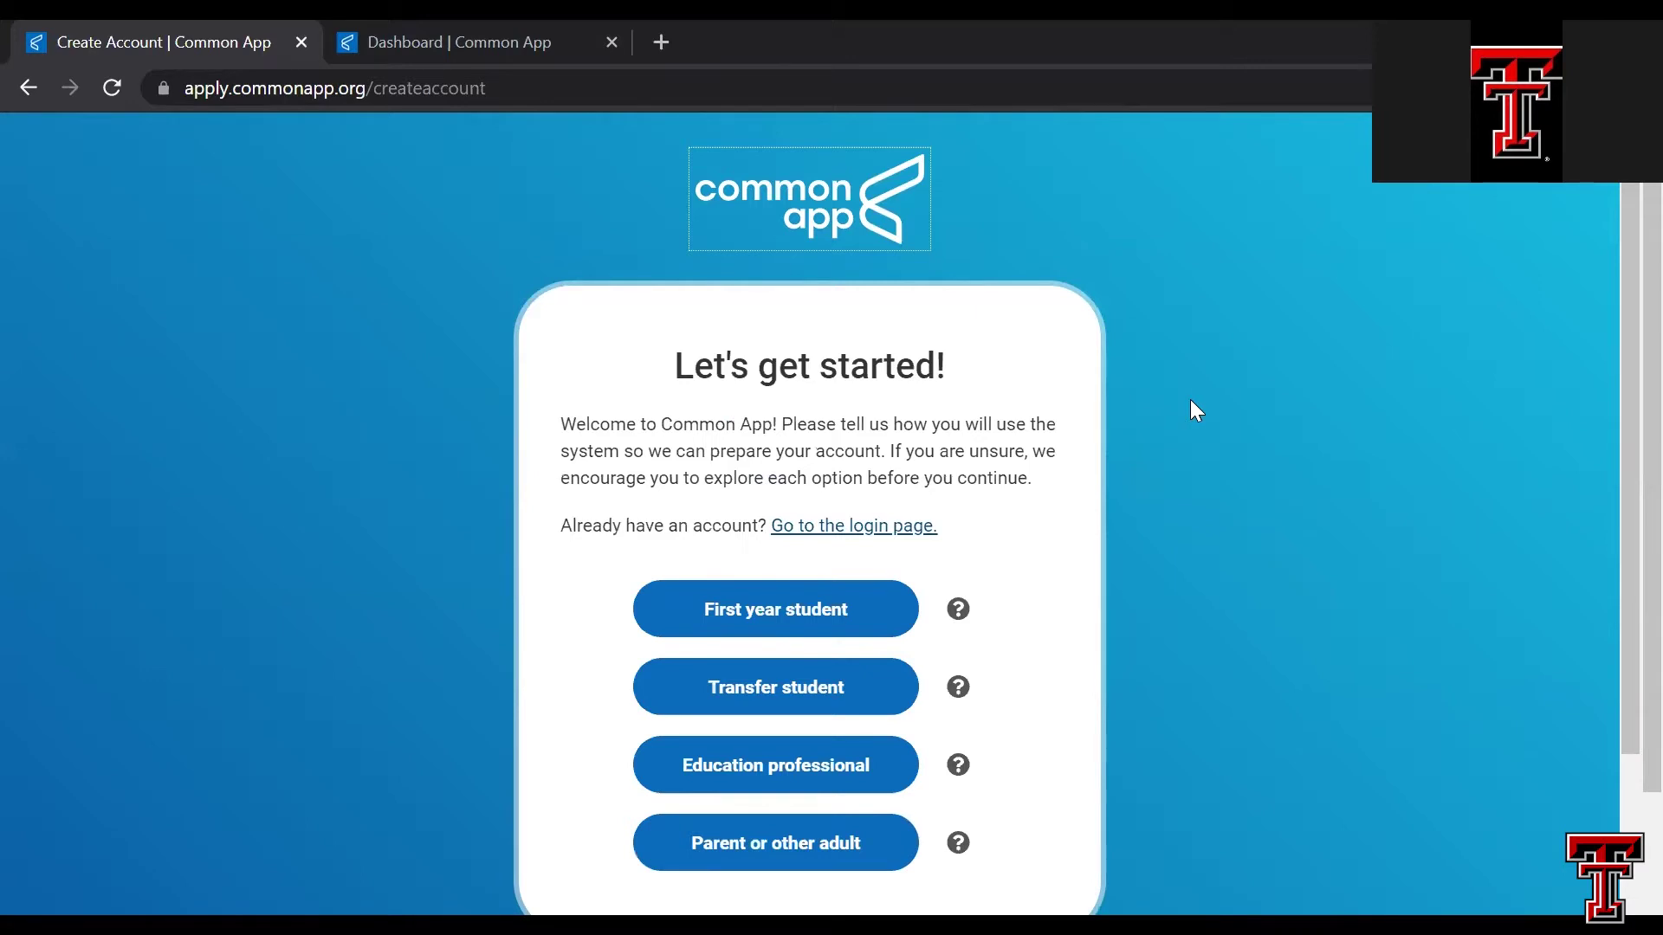
pyautogui.click(823, 625)
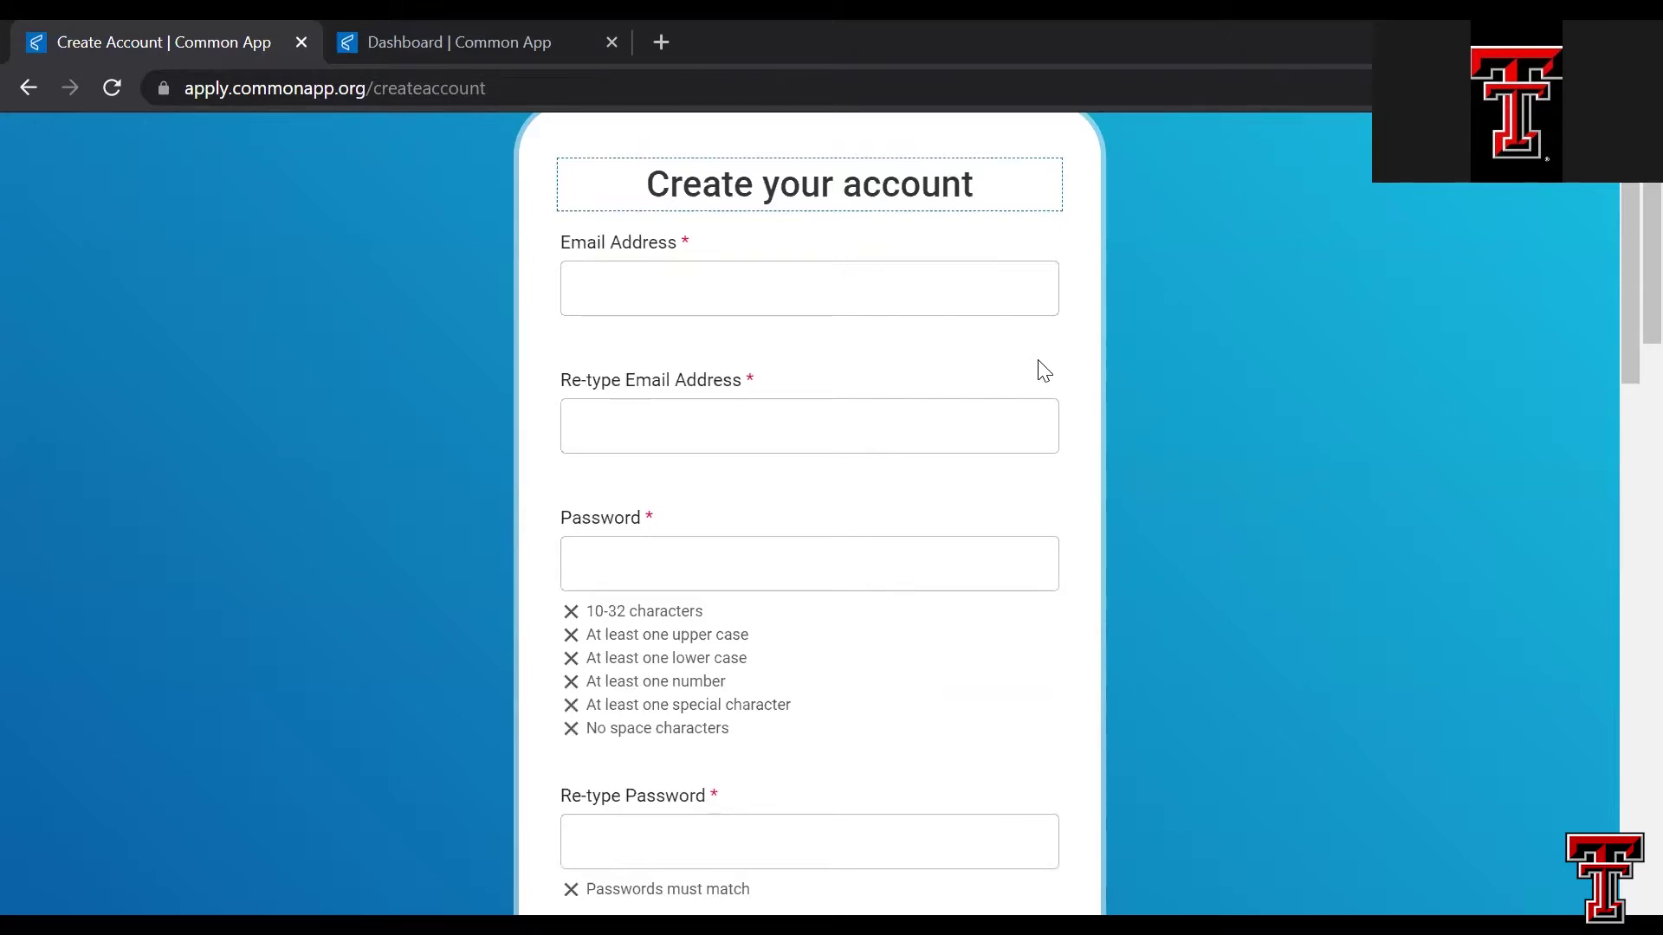
# - Examine the form's email, password, name, phone, date of birth and address fields
pyautogui.scroll(-2, 1044, 371)
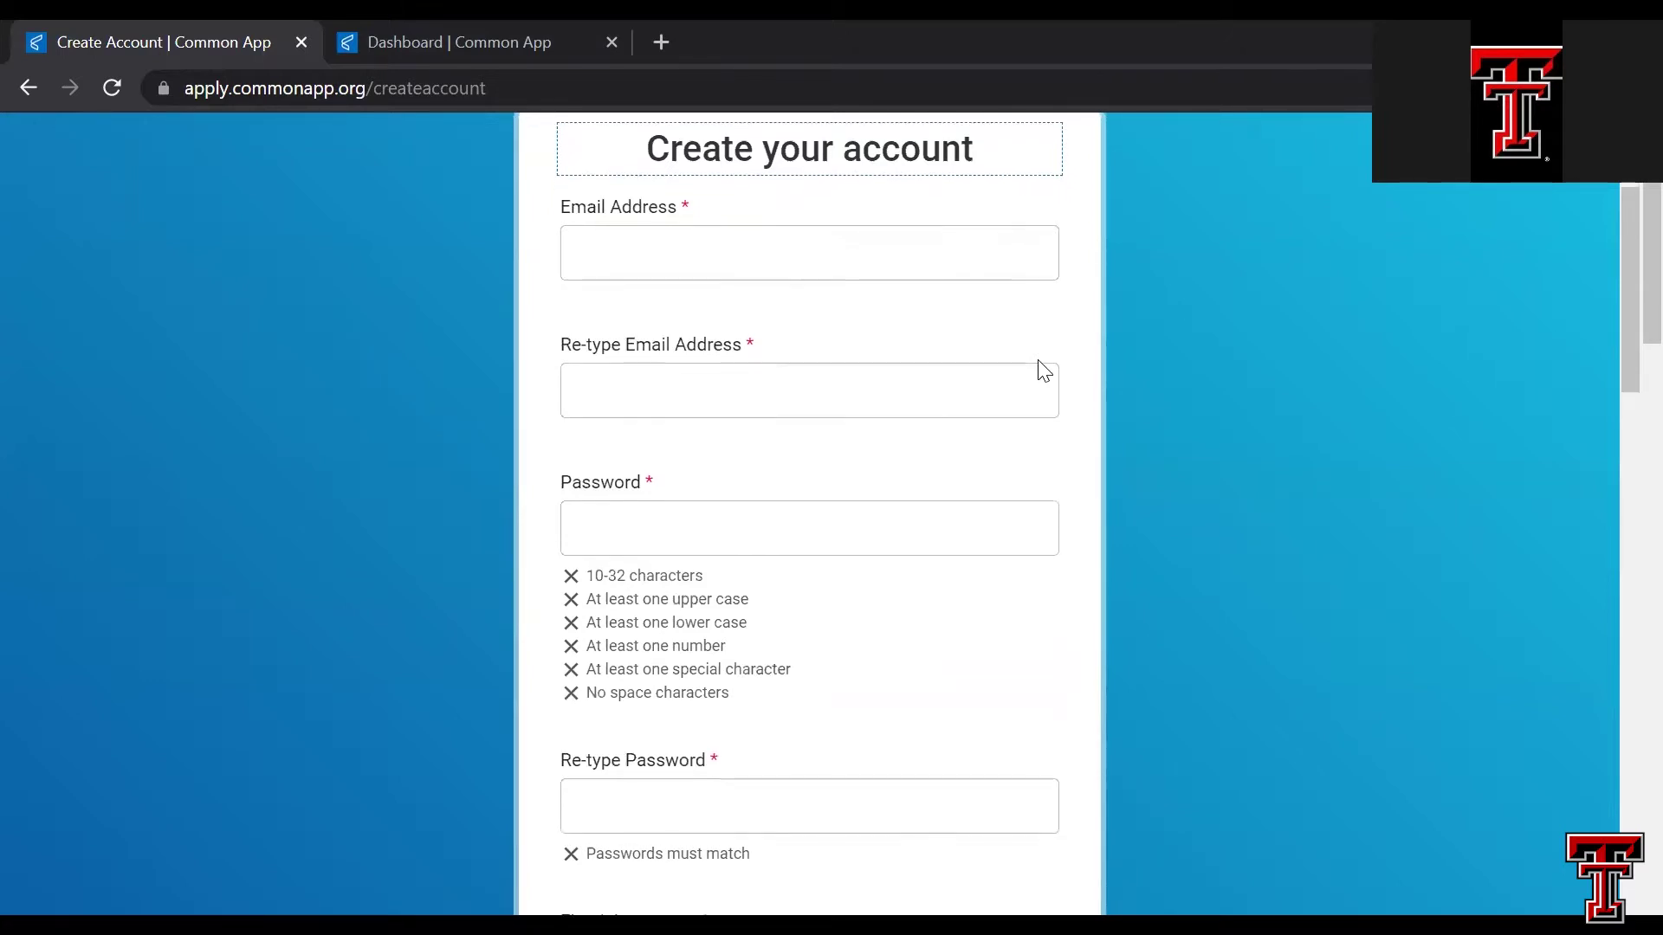
pyautogui.scroll(-1, 1043, 371)
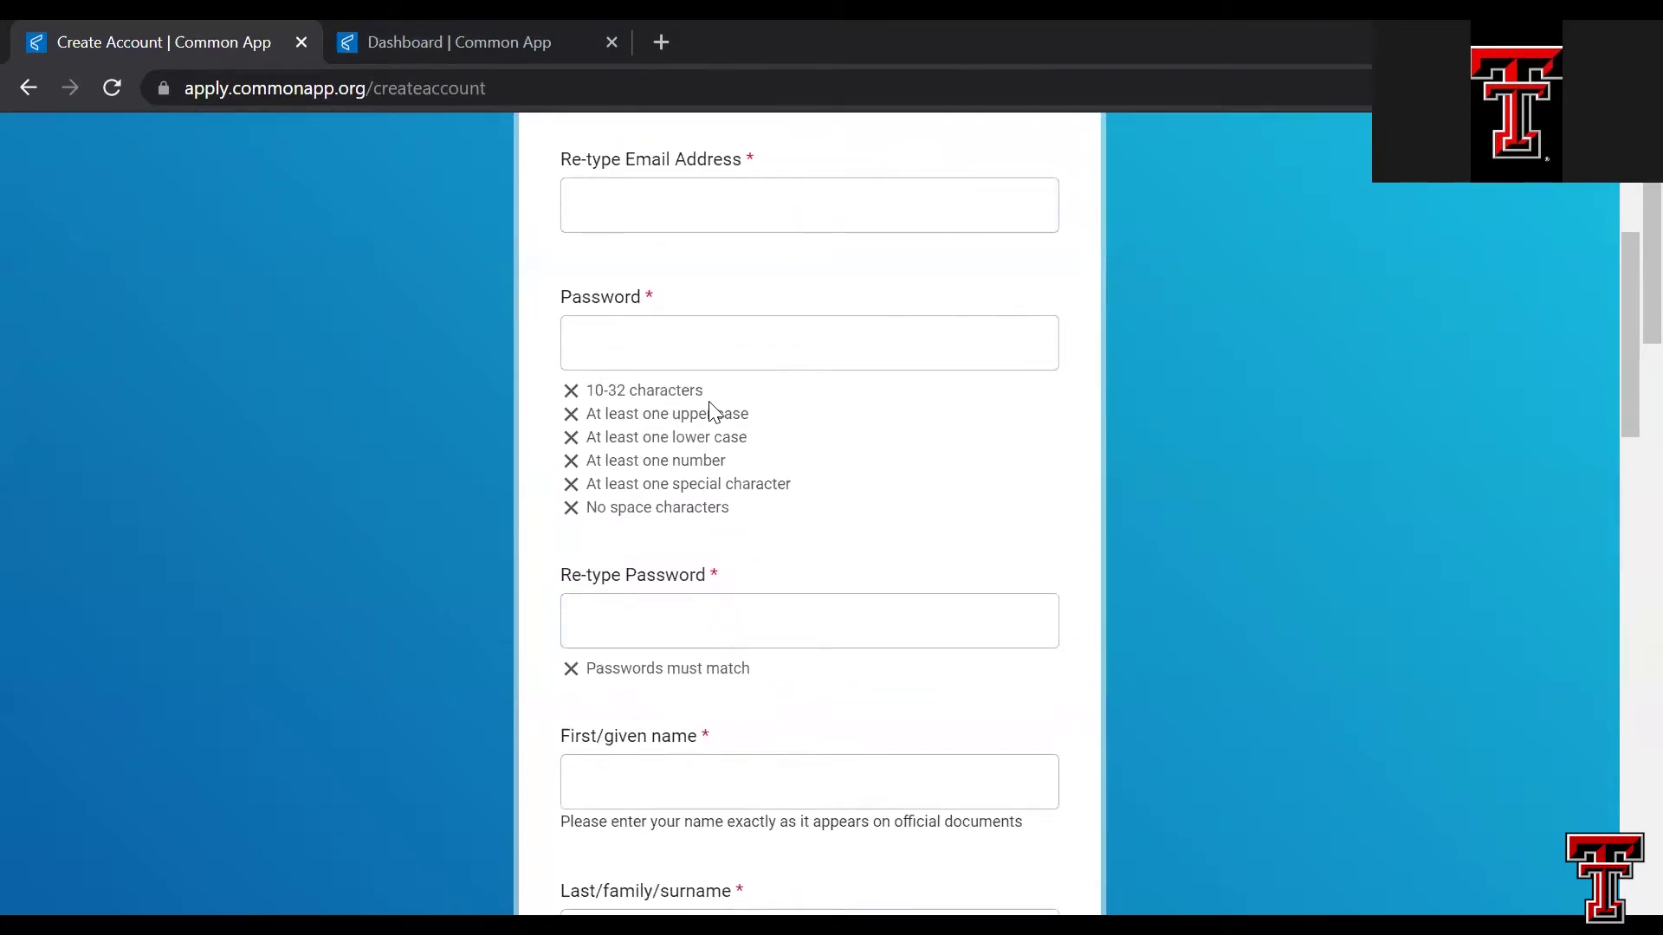
pyautogui.scroll(-1, 839, 505)
pyautogui.scroll(-4, 845, 506)
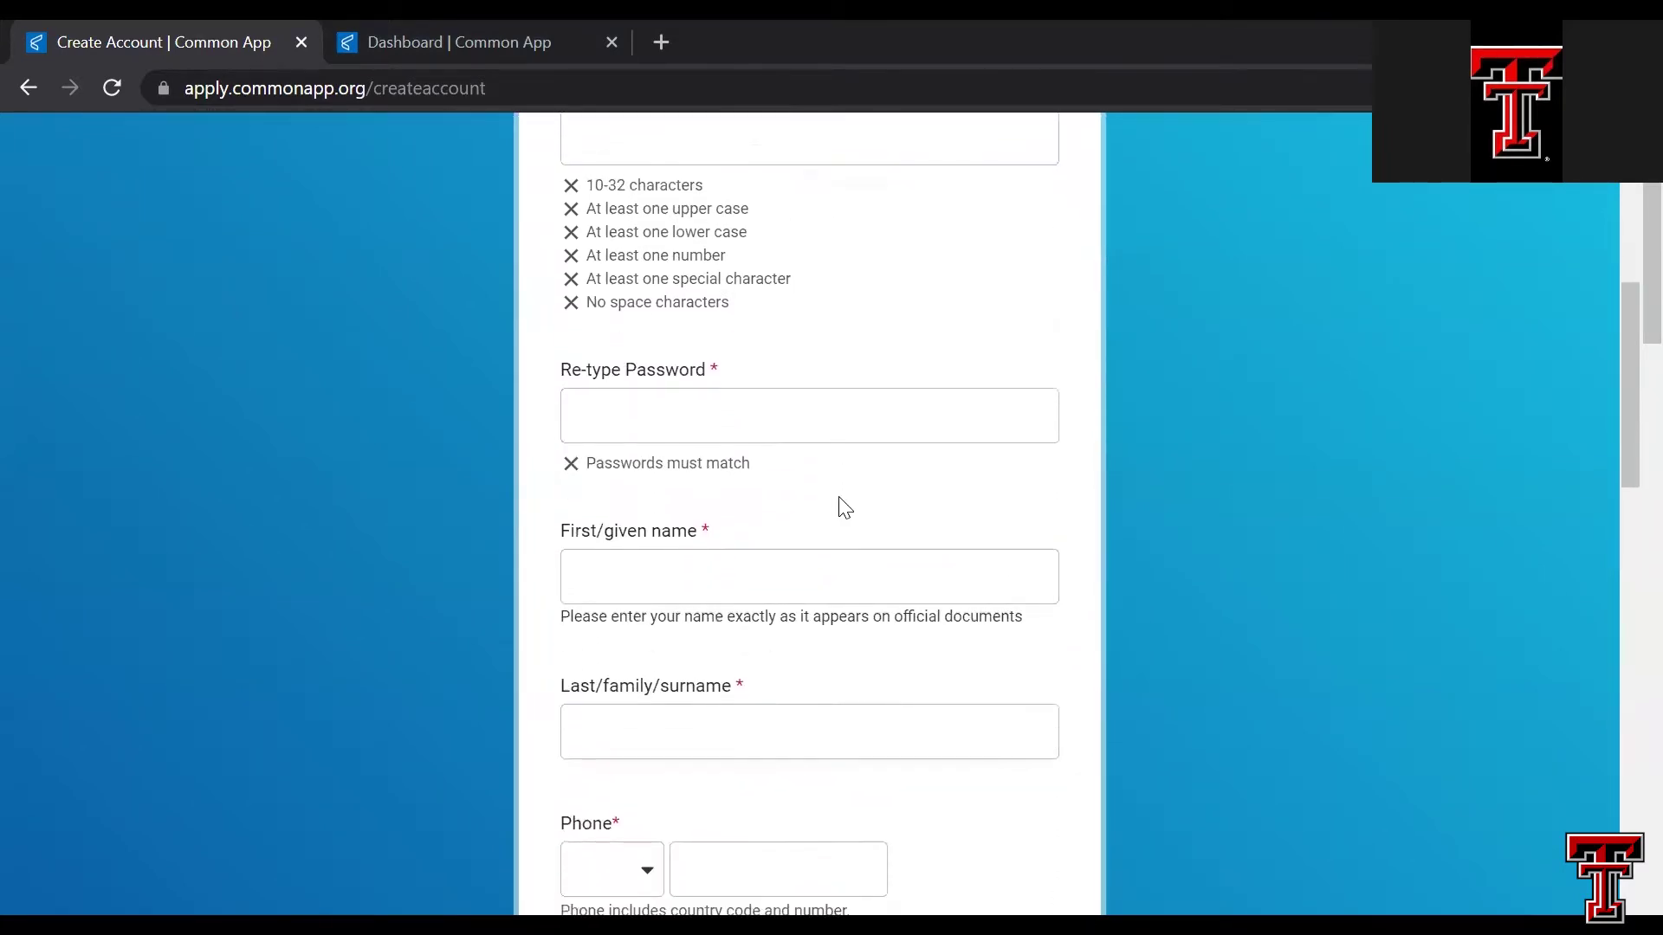
pyautogui.scroll(-1, 840, 497)
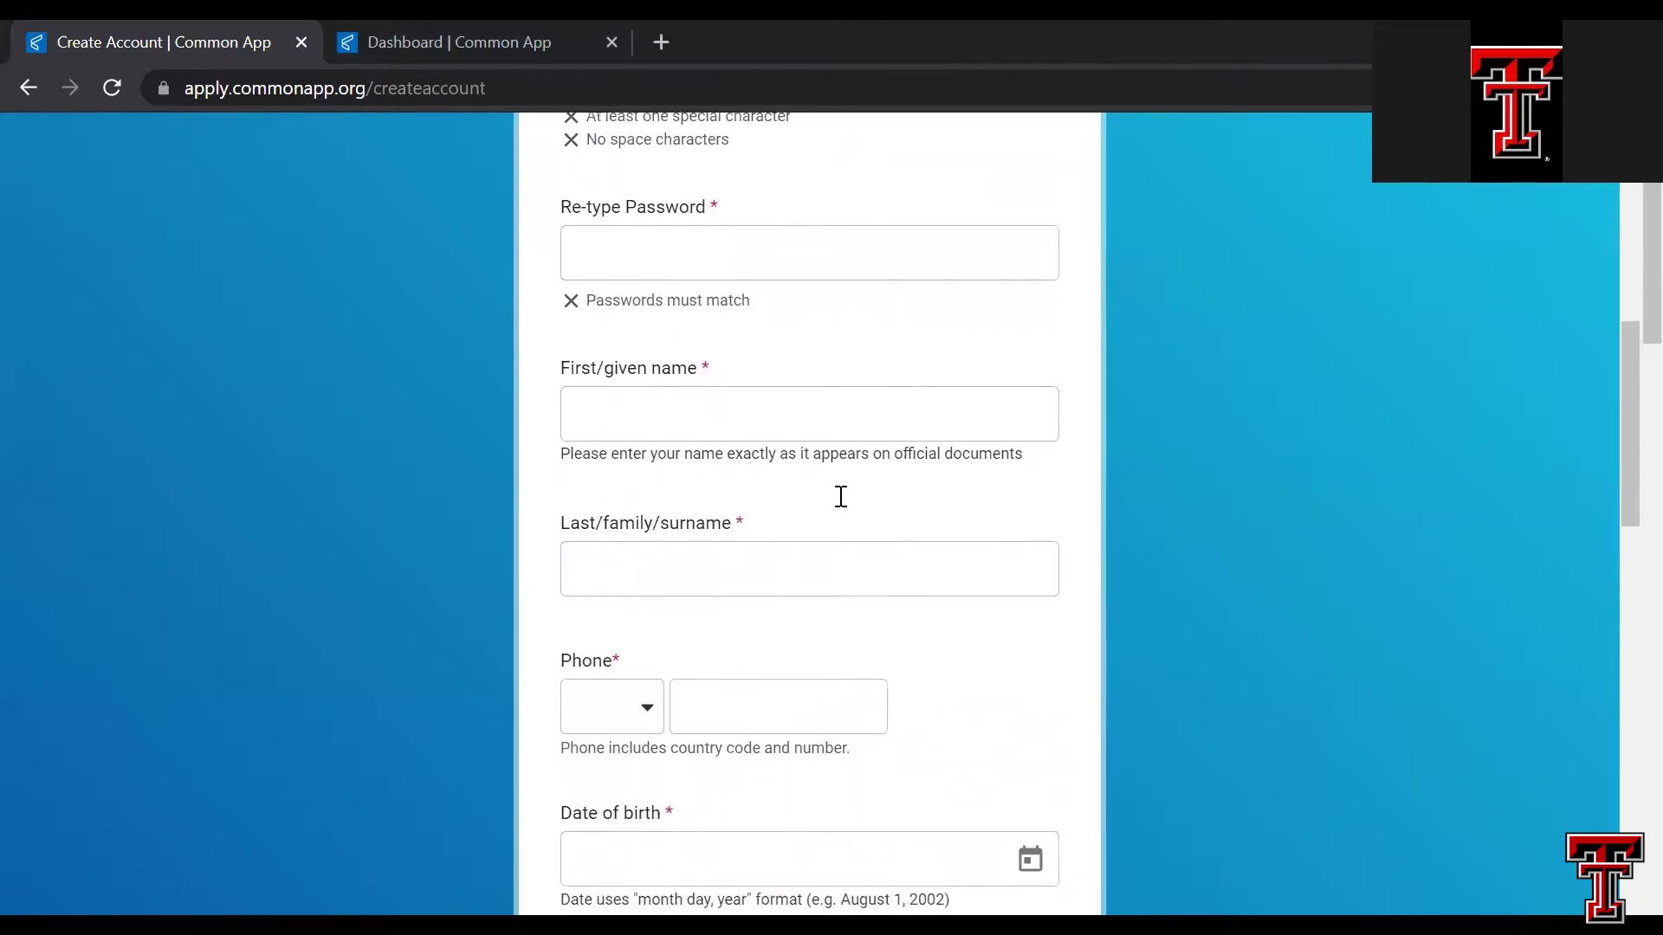
pyautogui.scroll(-1, 846, 507)
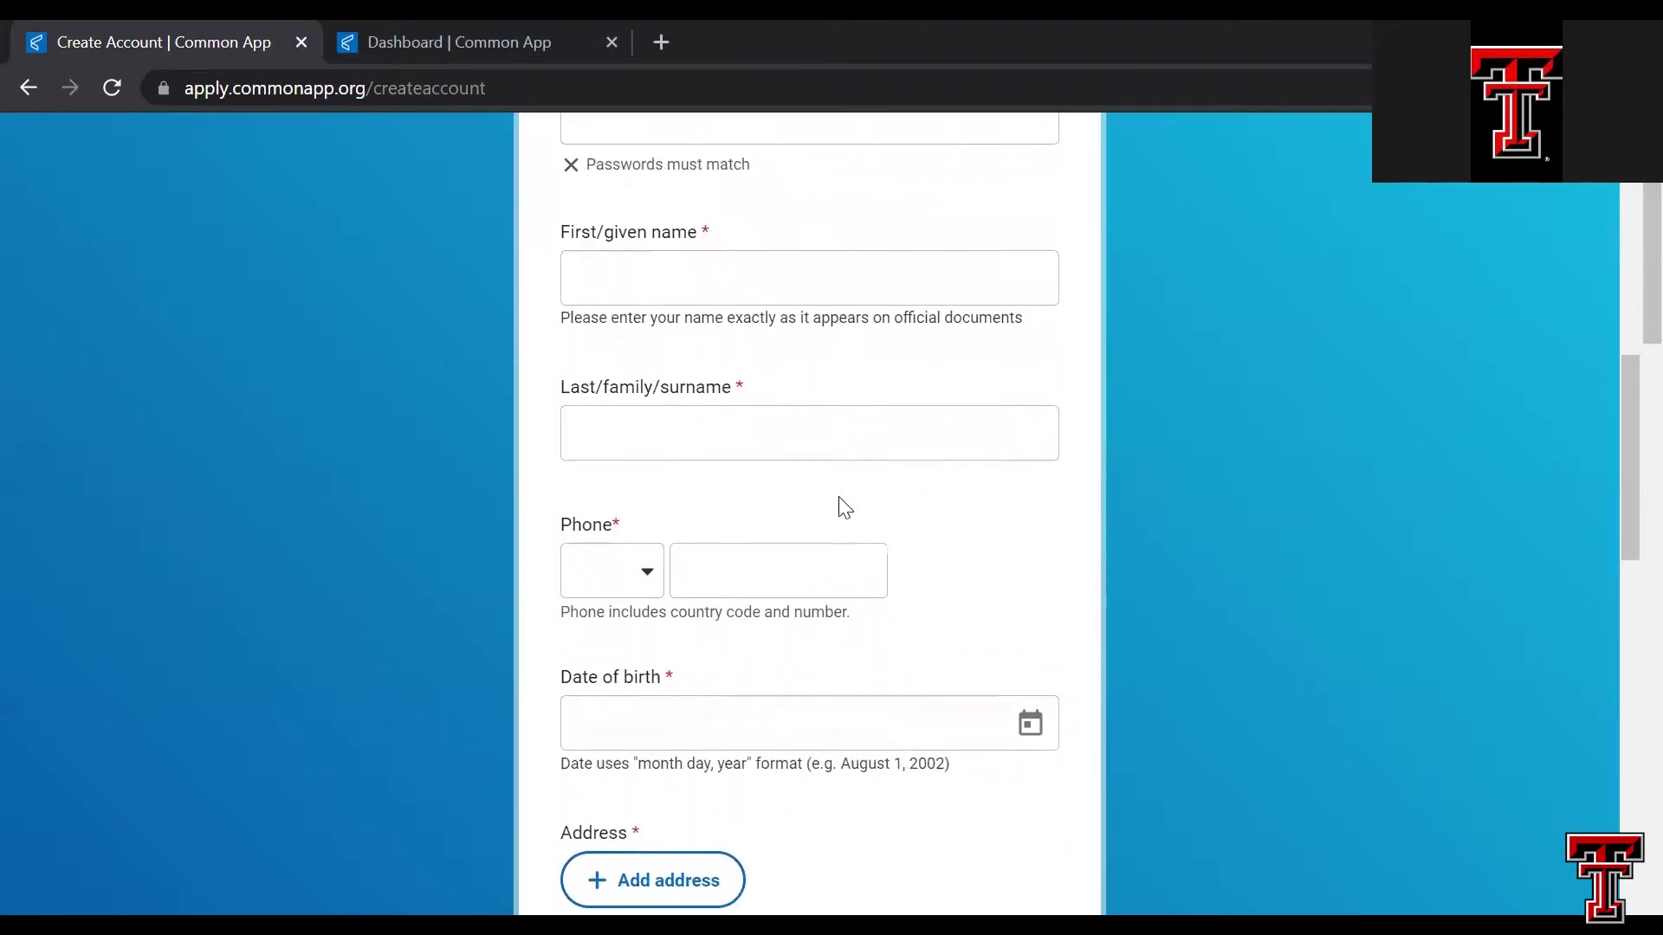
pyautogui.scroll(-2, 845, 507)
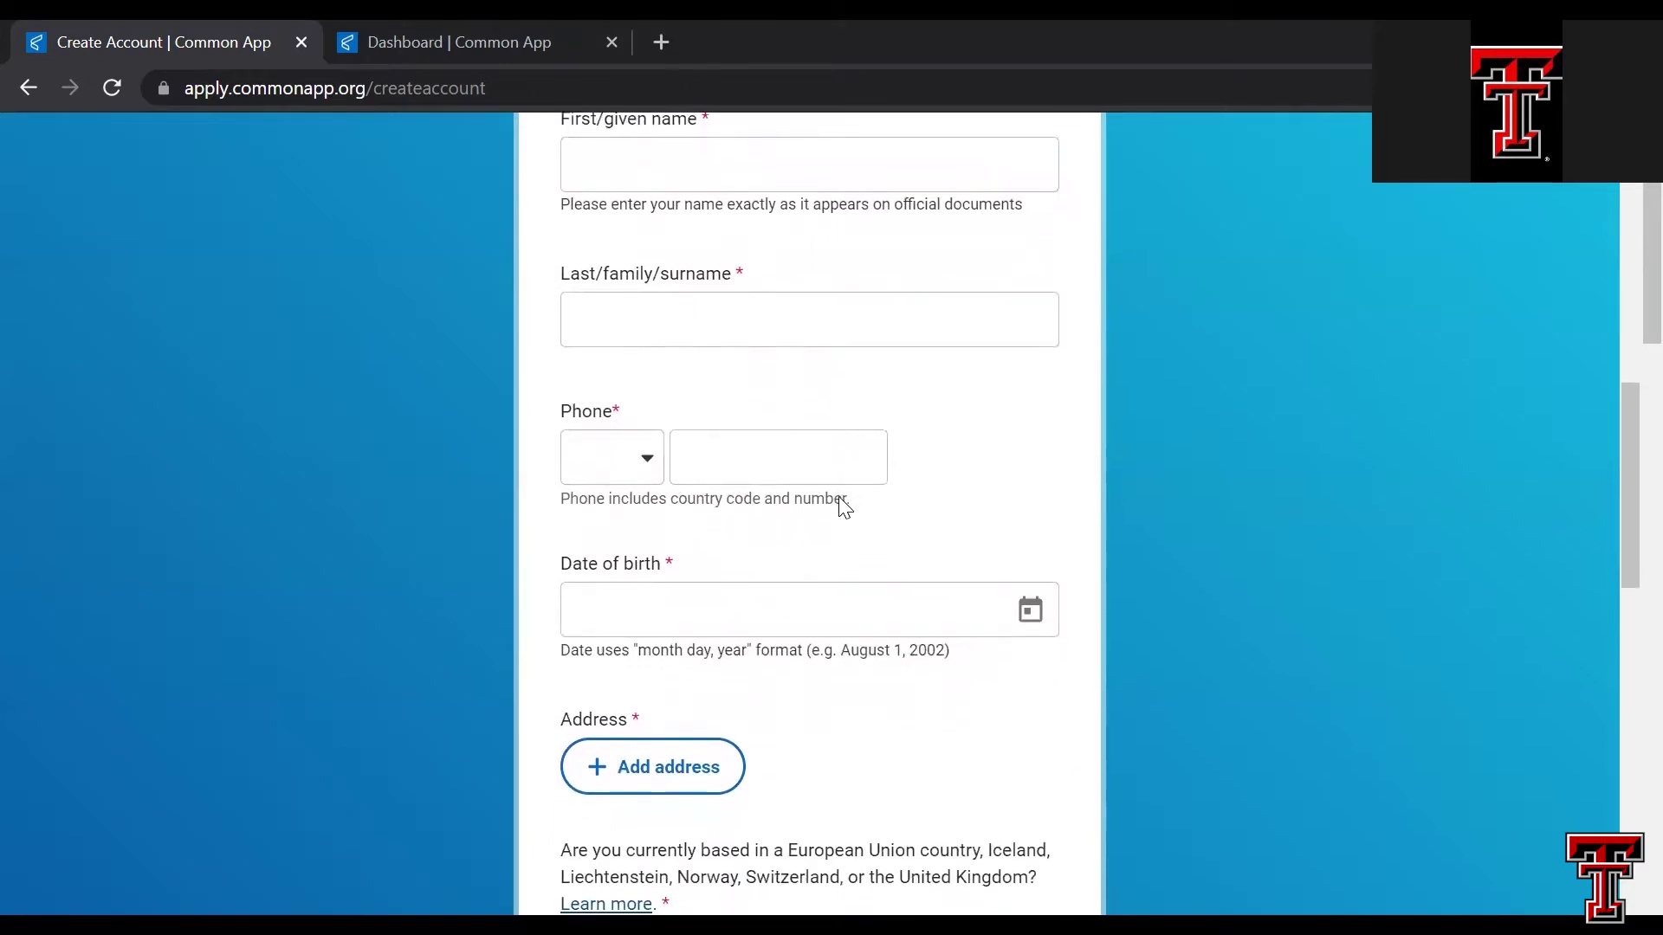
pyautogui.scroll(-2, 840, 500)
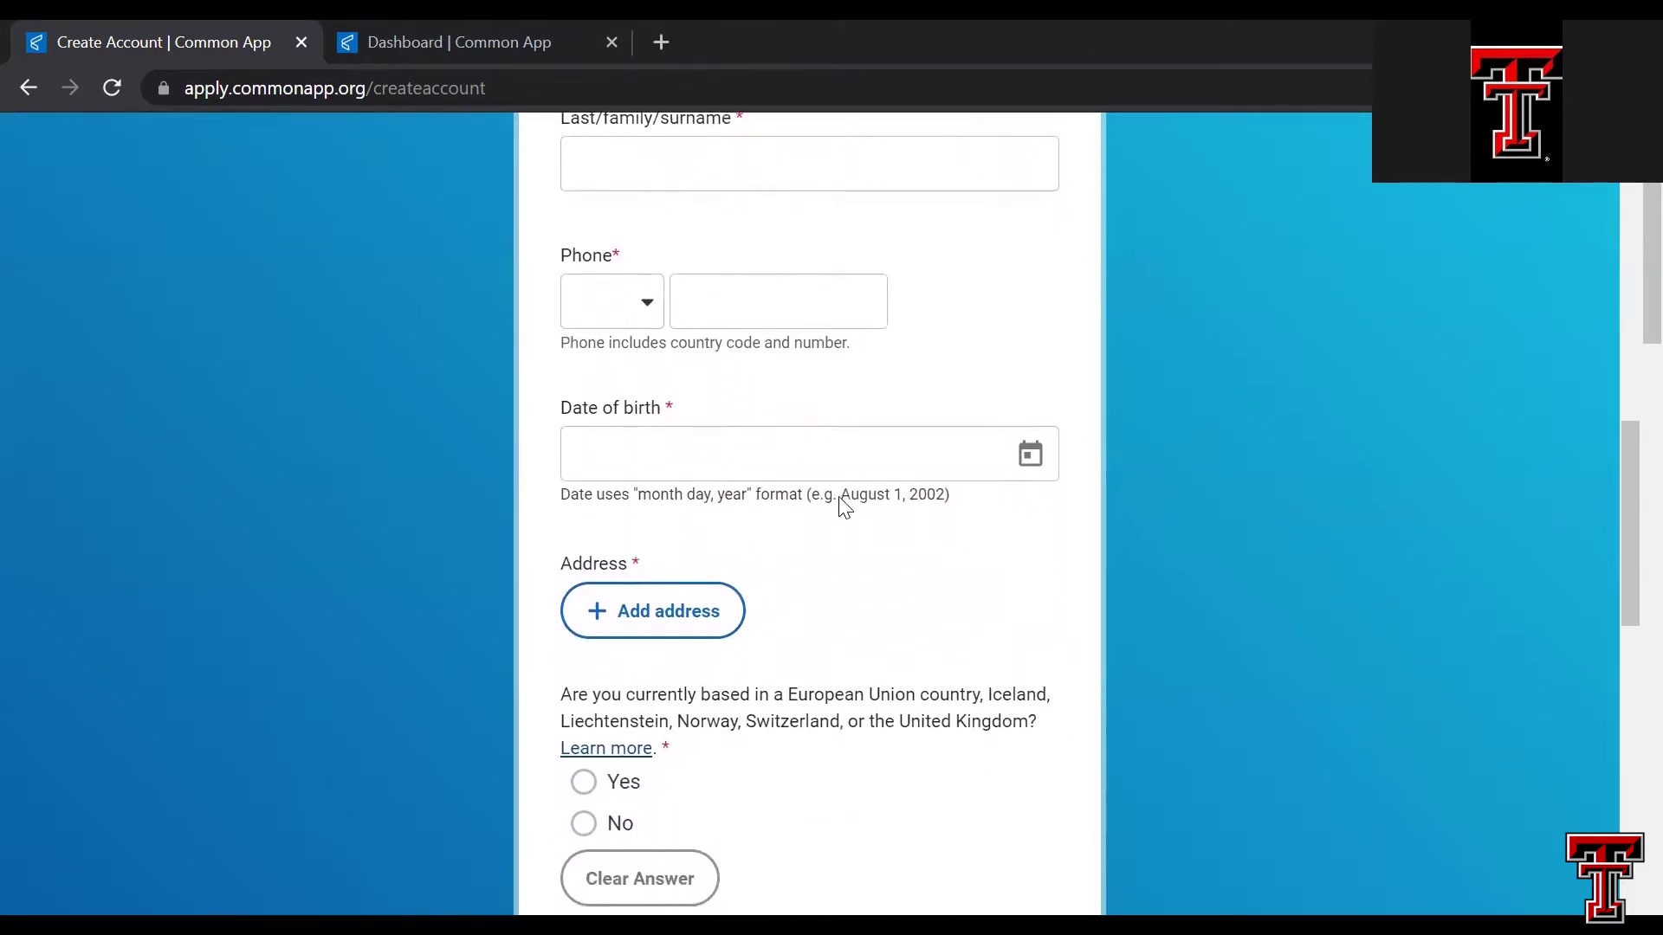
pyautogui.scroll(-1, 840, 497)
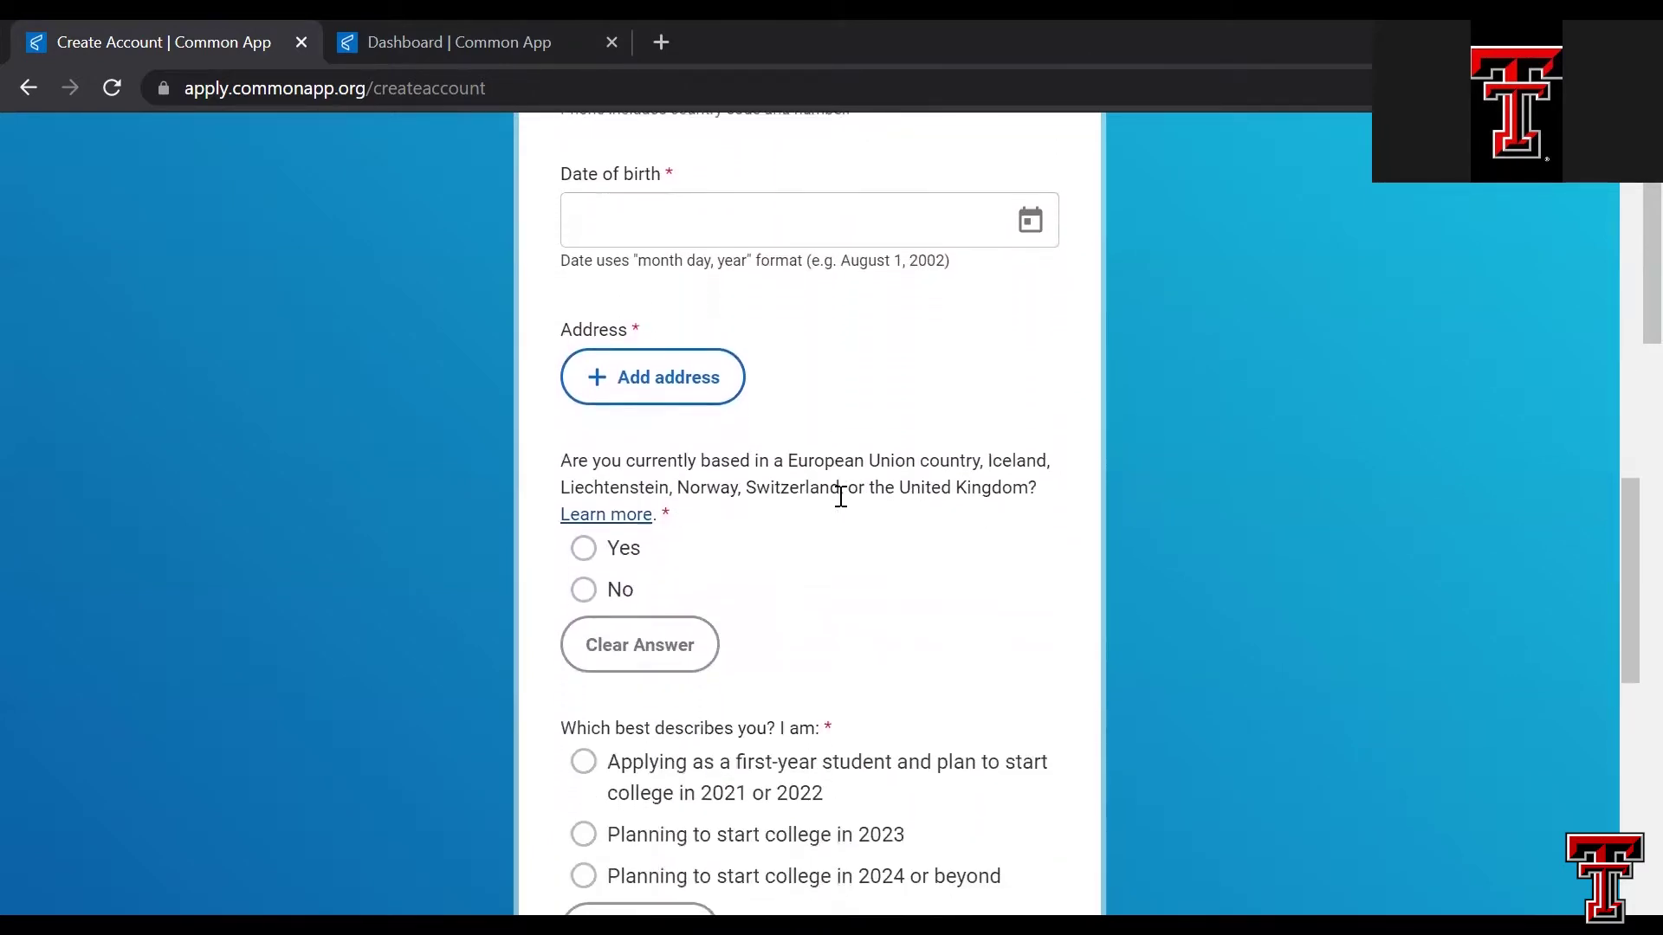
# - Examine the European residency question, the college start year options and the consent and Terms of Use checkboxes
pyautogui.scroll(-1, 840, 503)
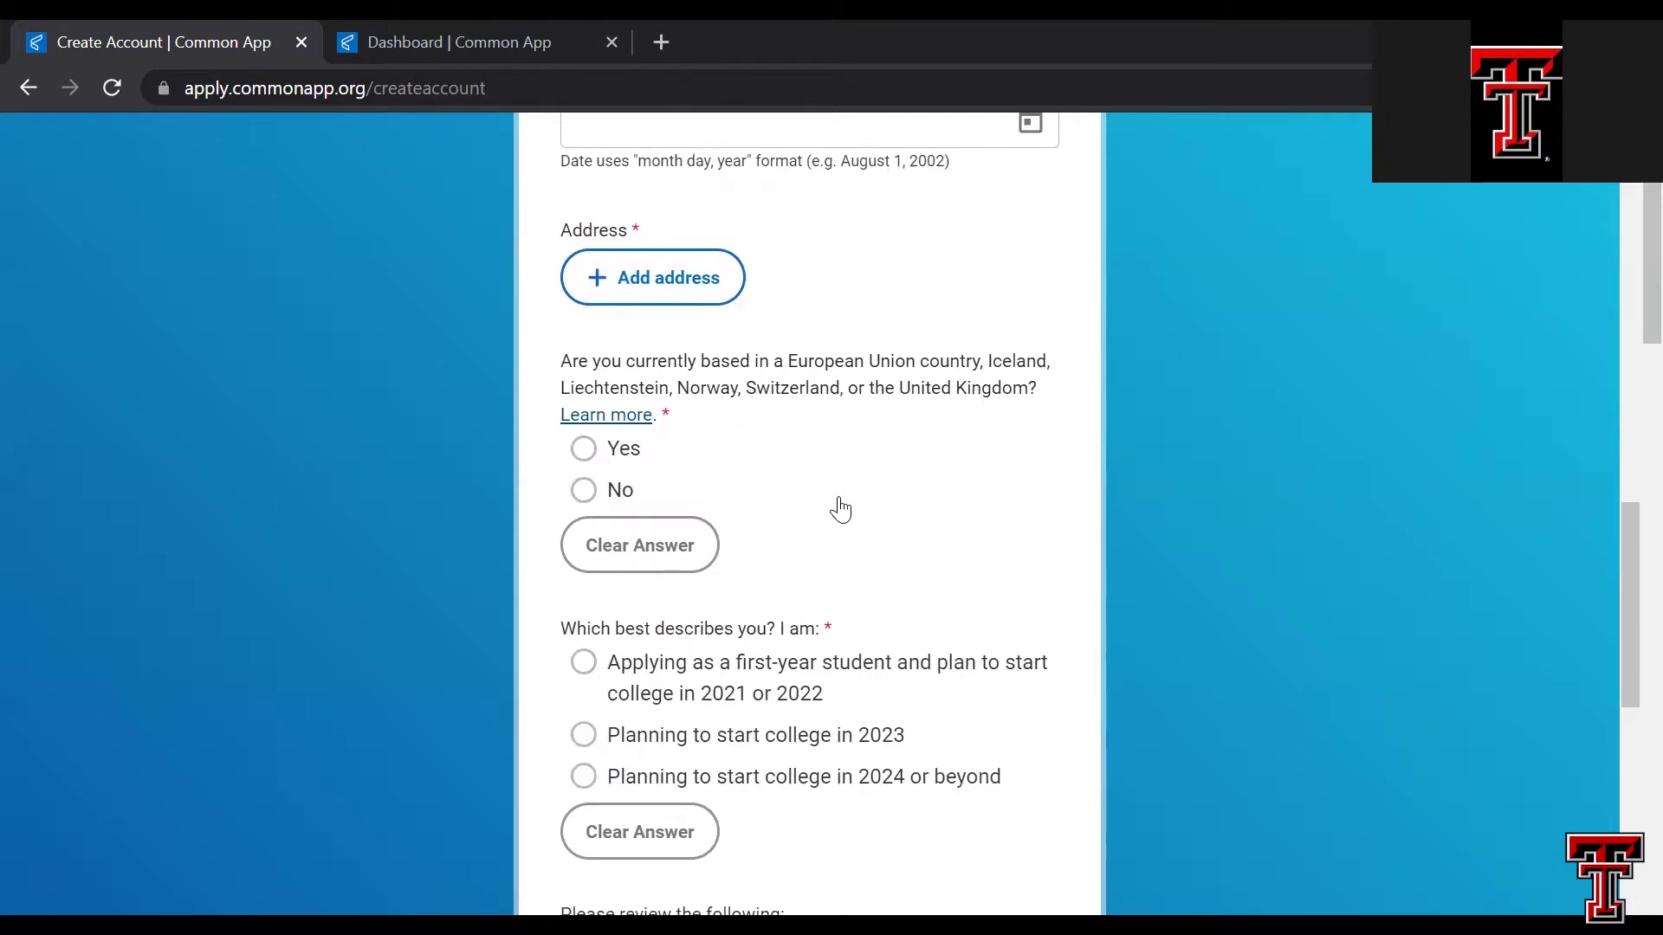
pyautogui.scroll(-1, 841, 510)
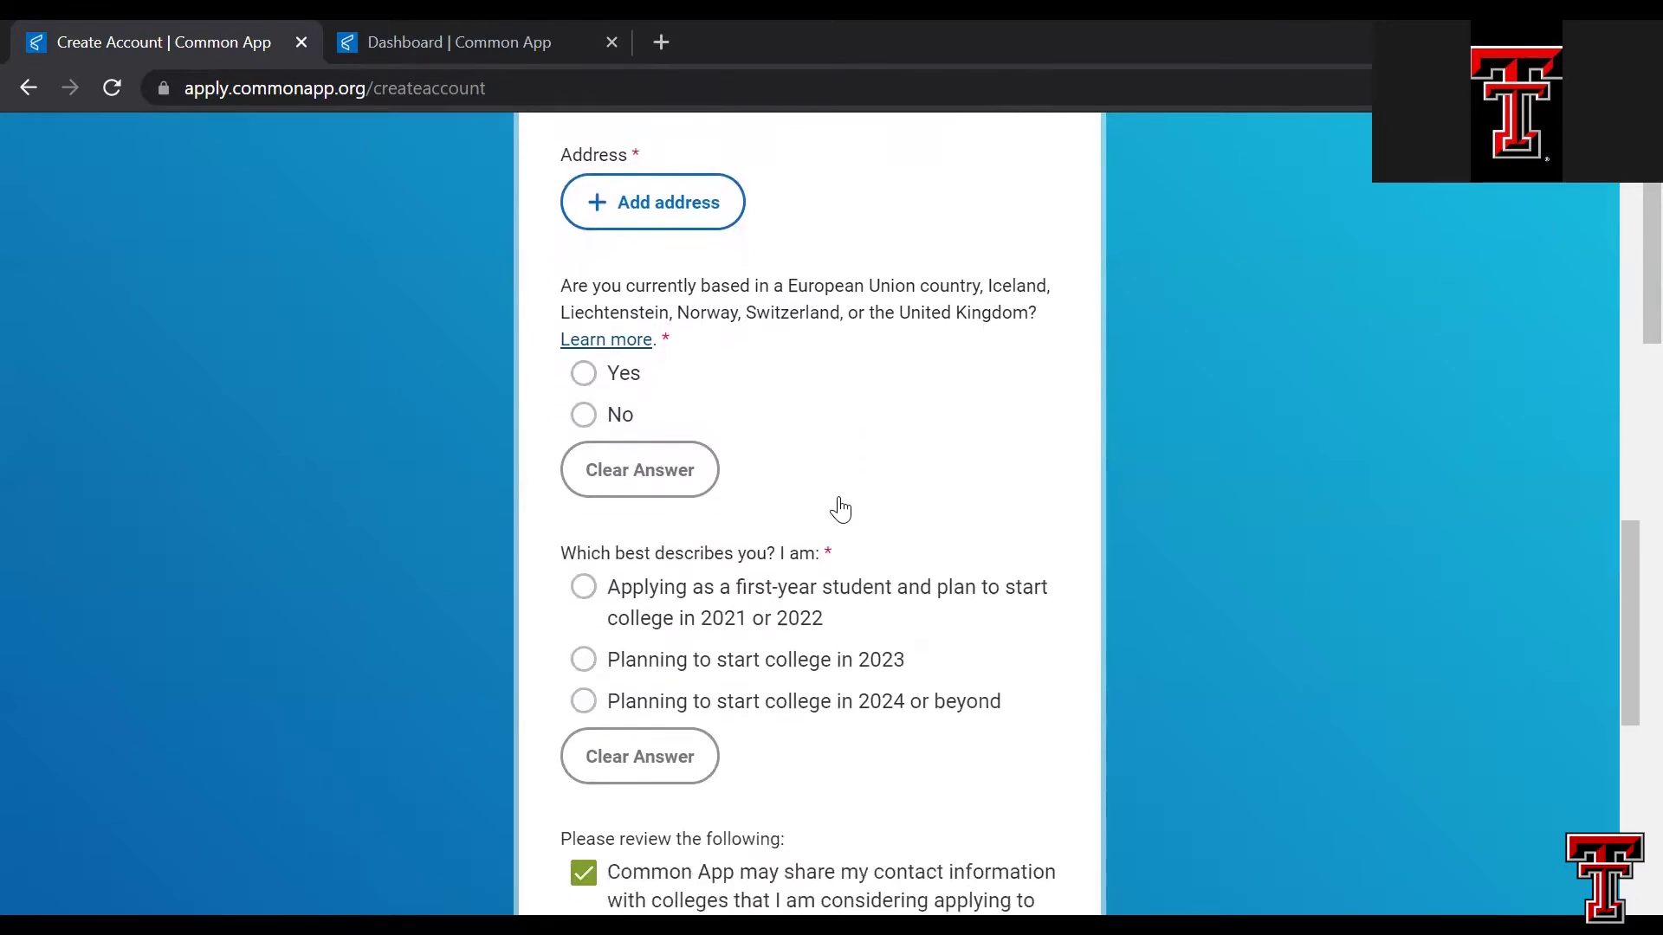
pyautogui.scroll(-1, 840, 510)
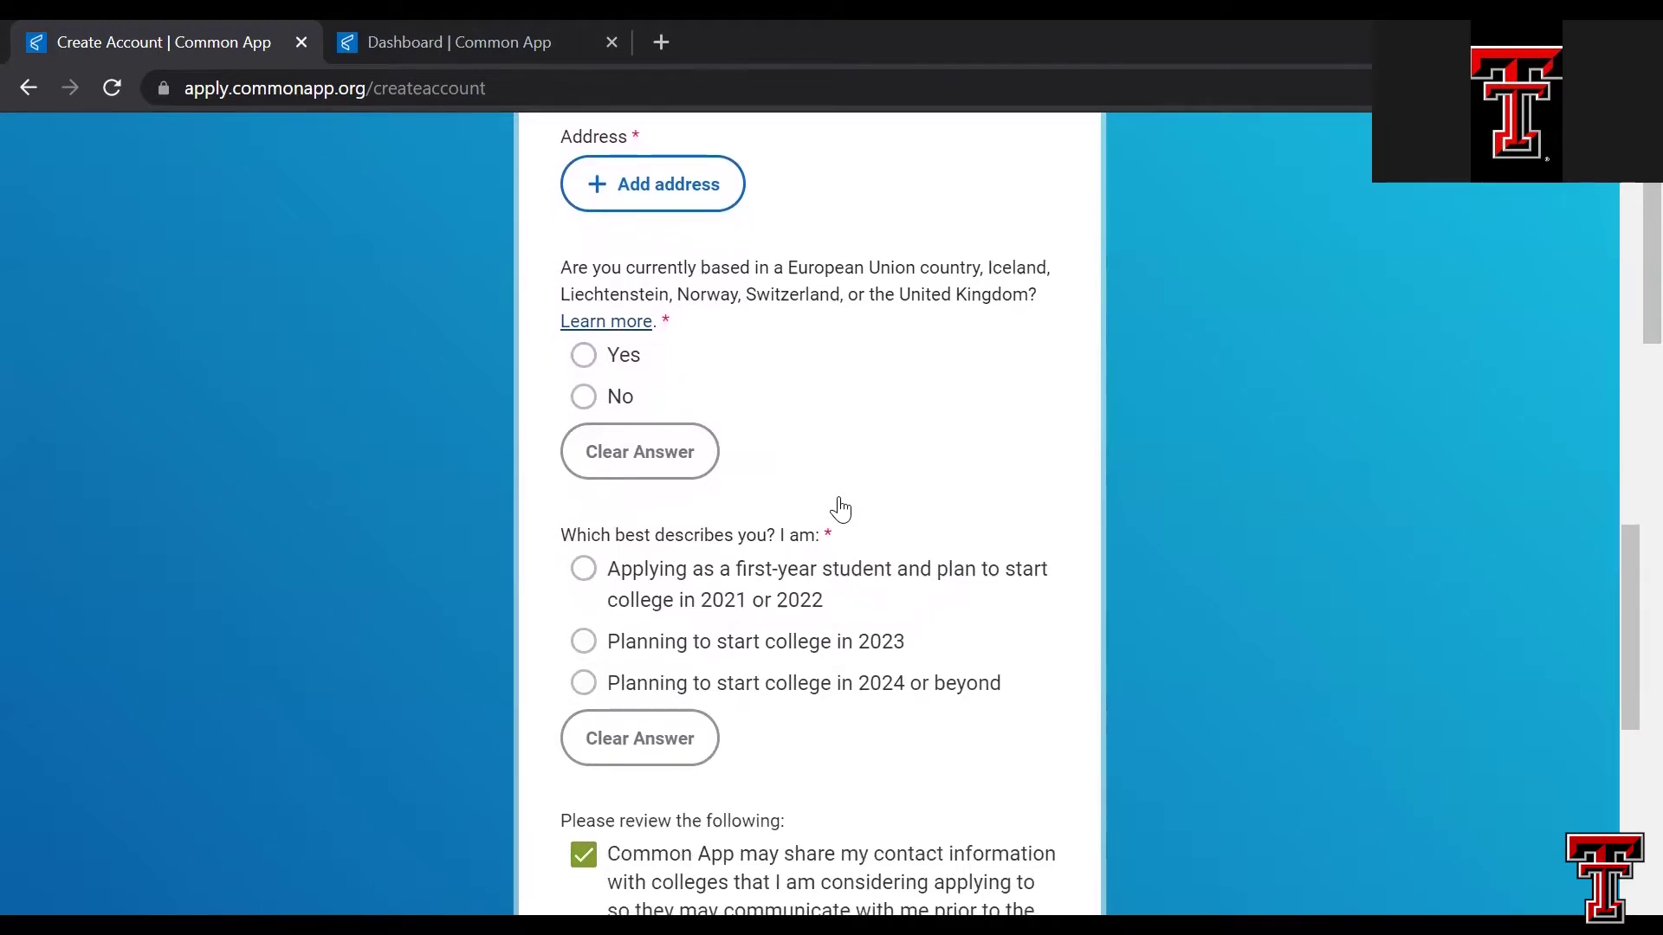
pyautogui.scroll(-1, 840, 509)
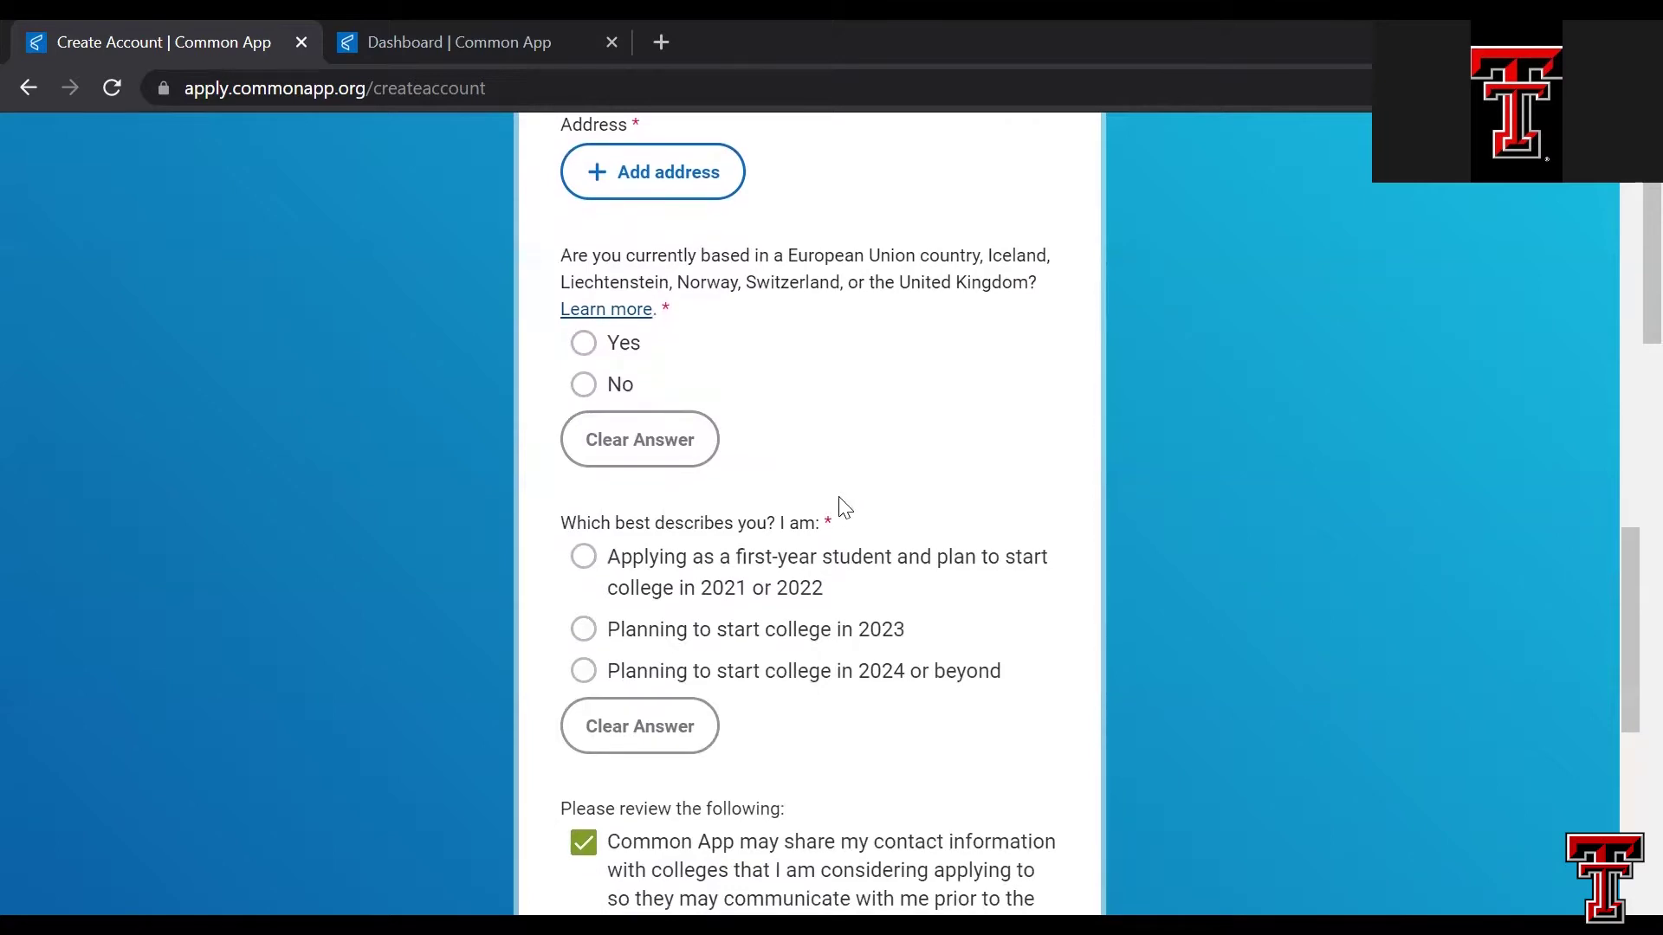
pyautogui.scroll(-2, 809, 683)
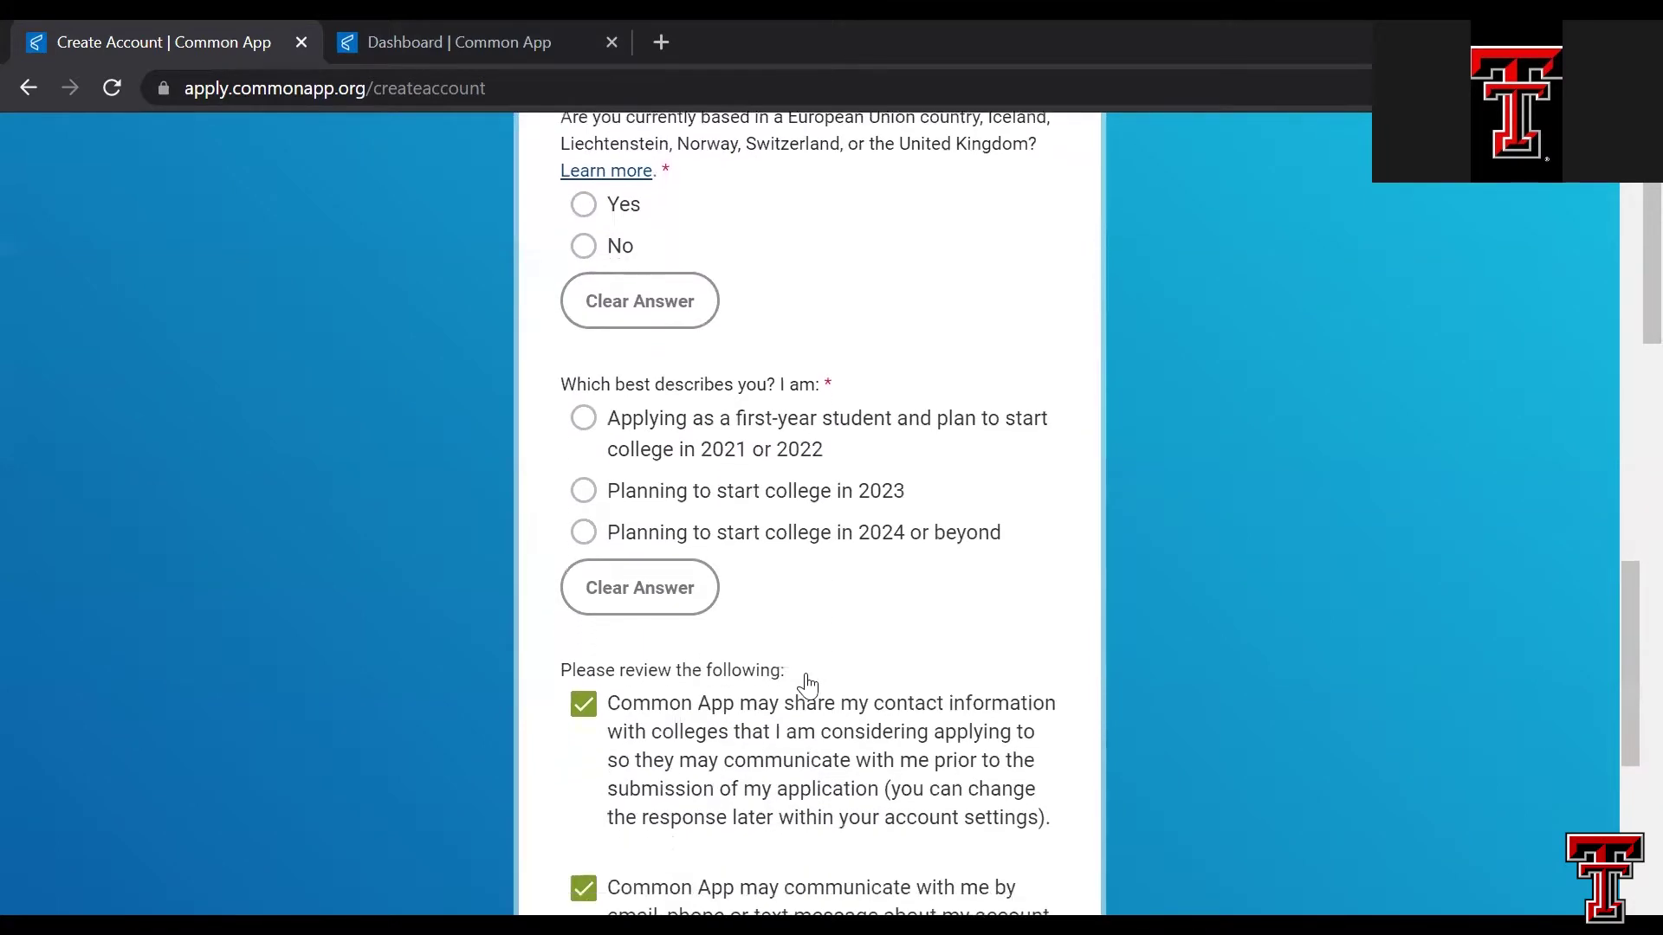
pyautogui.scroll(-2, 808, 684)
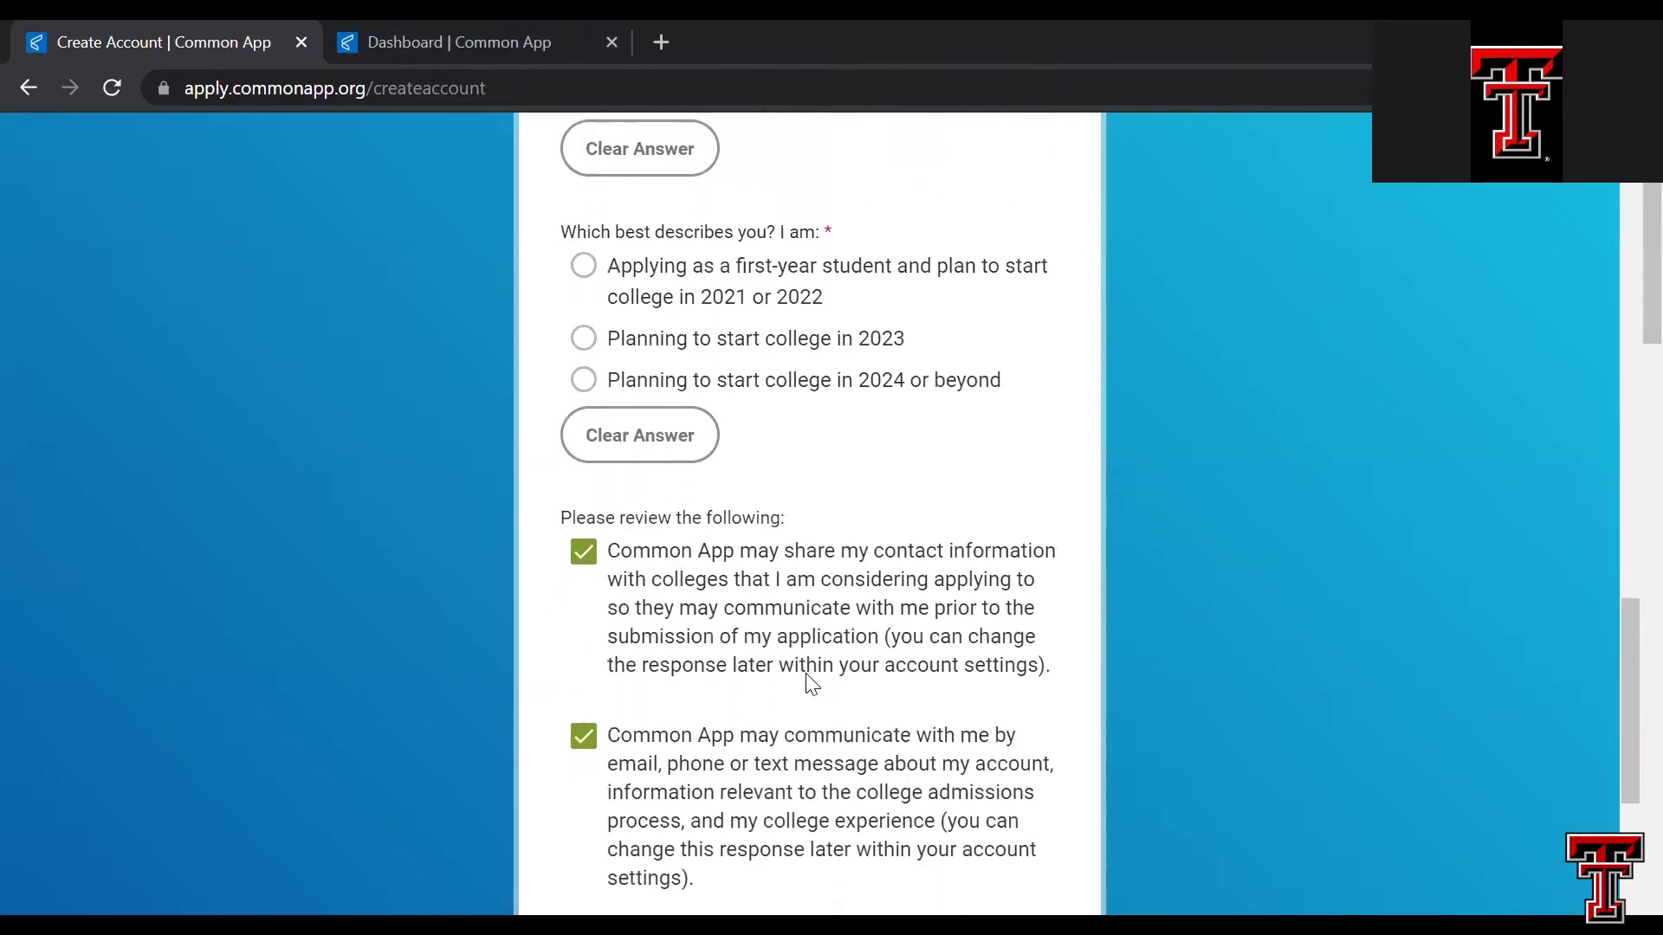
pyautogui.scroll(-1, 807, 684)
pyautogui.scroll(-2, 812, 684)
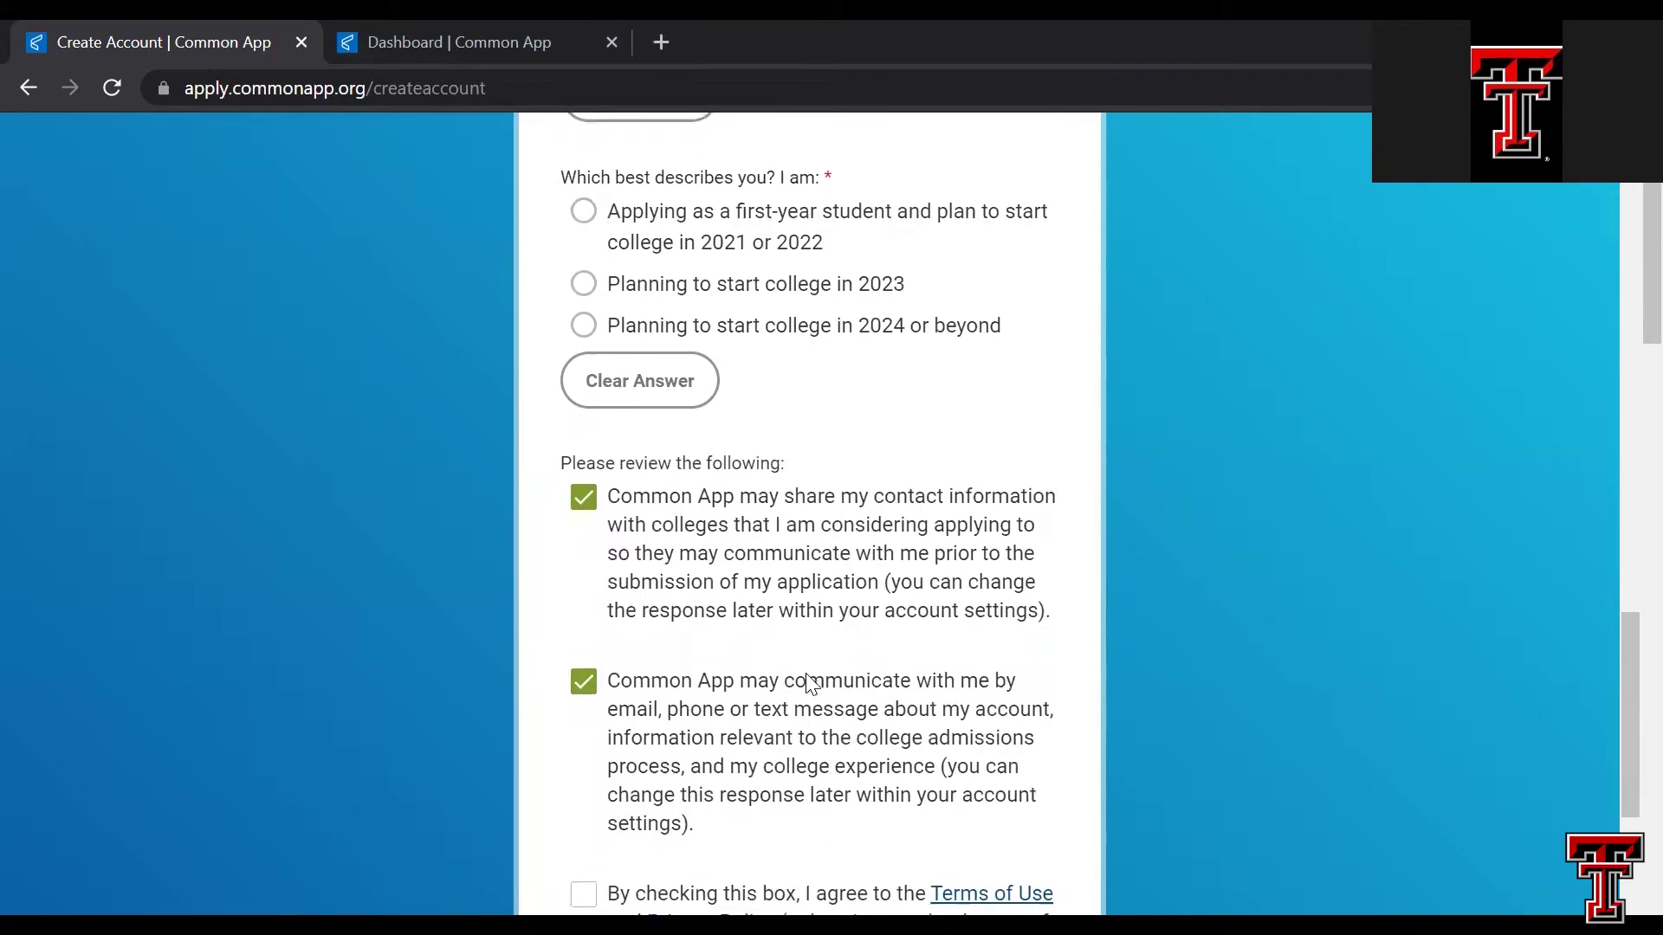
pyautogui.scroll(-1, 806, 676)
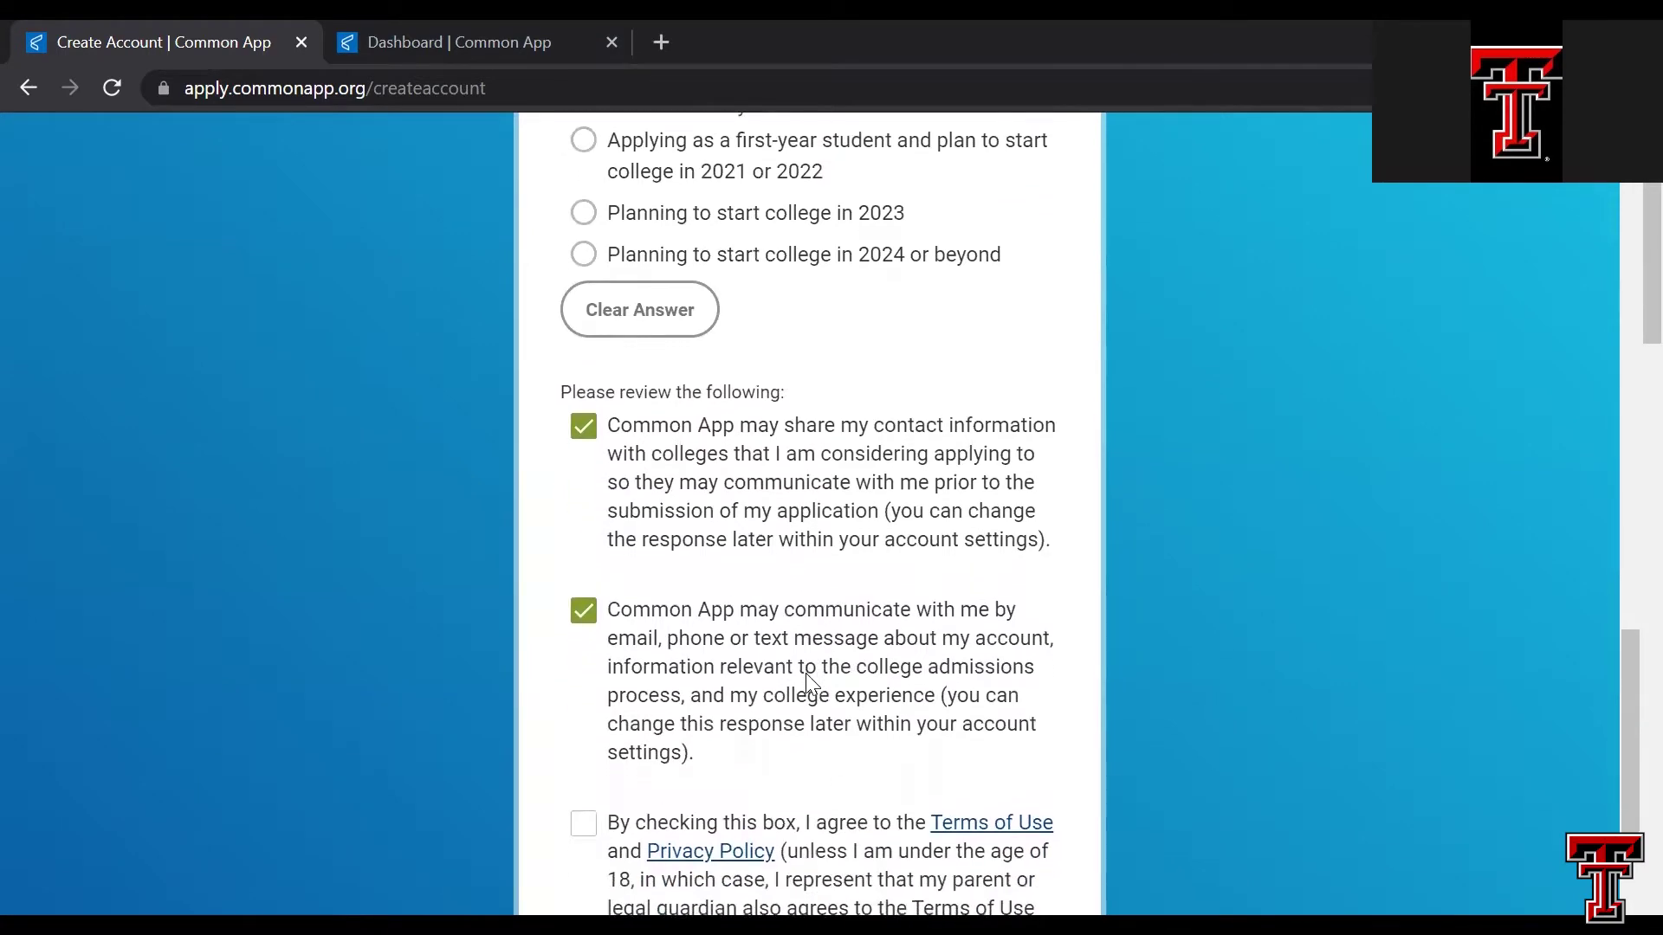
pyautogui.scroll(-1, 807, 685)
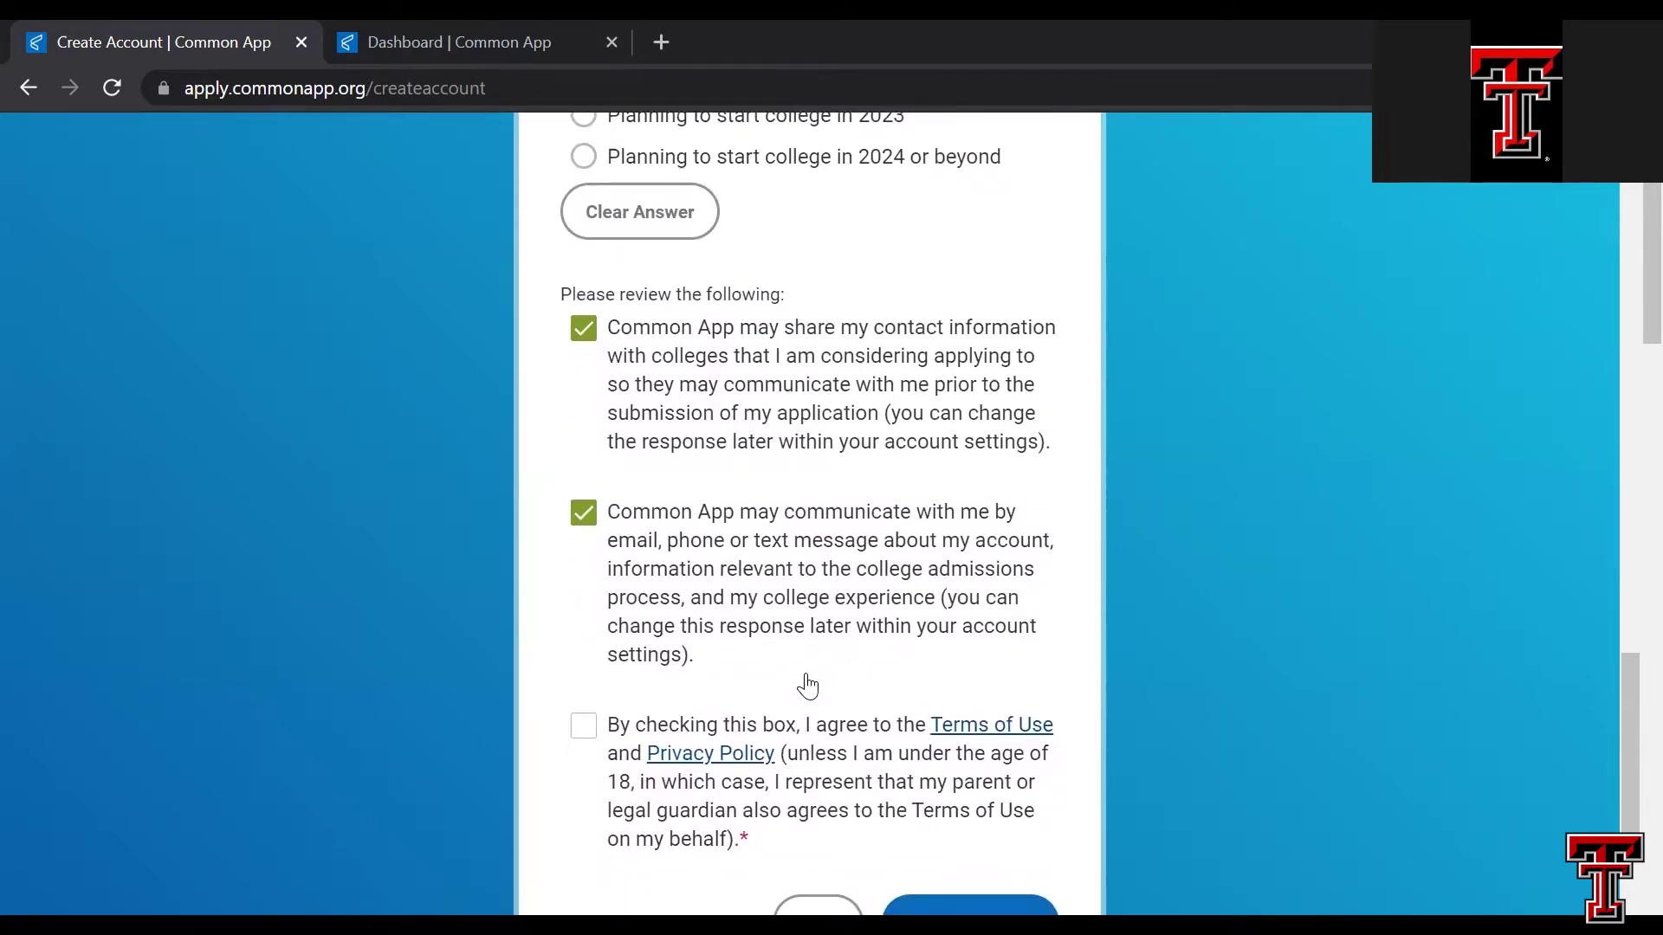
pyautogui.scroll(-1, 807, 686)
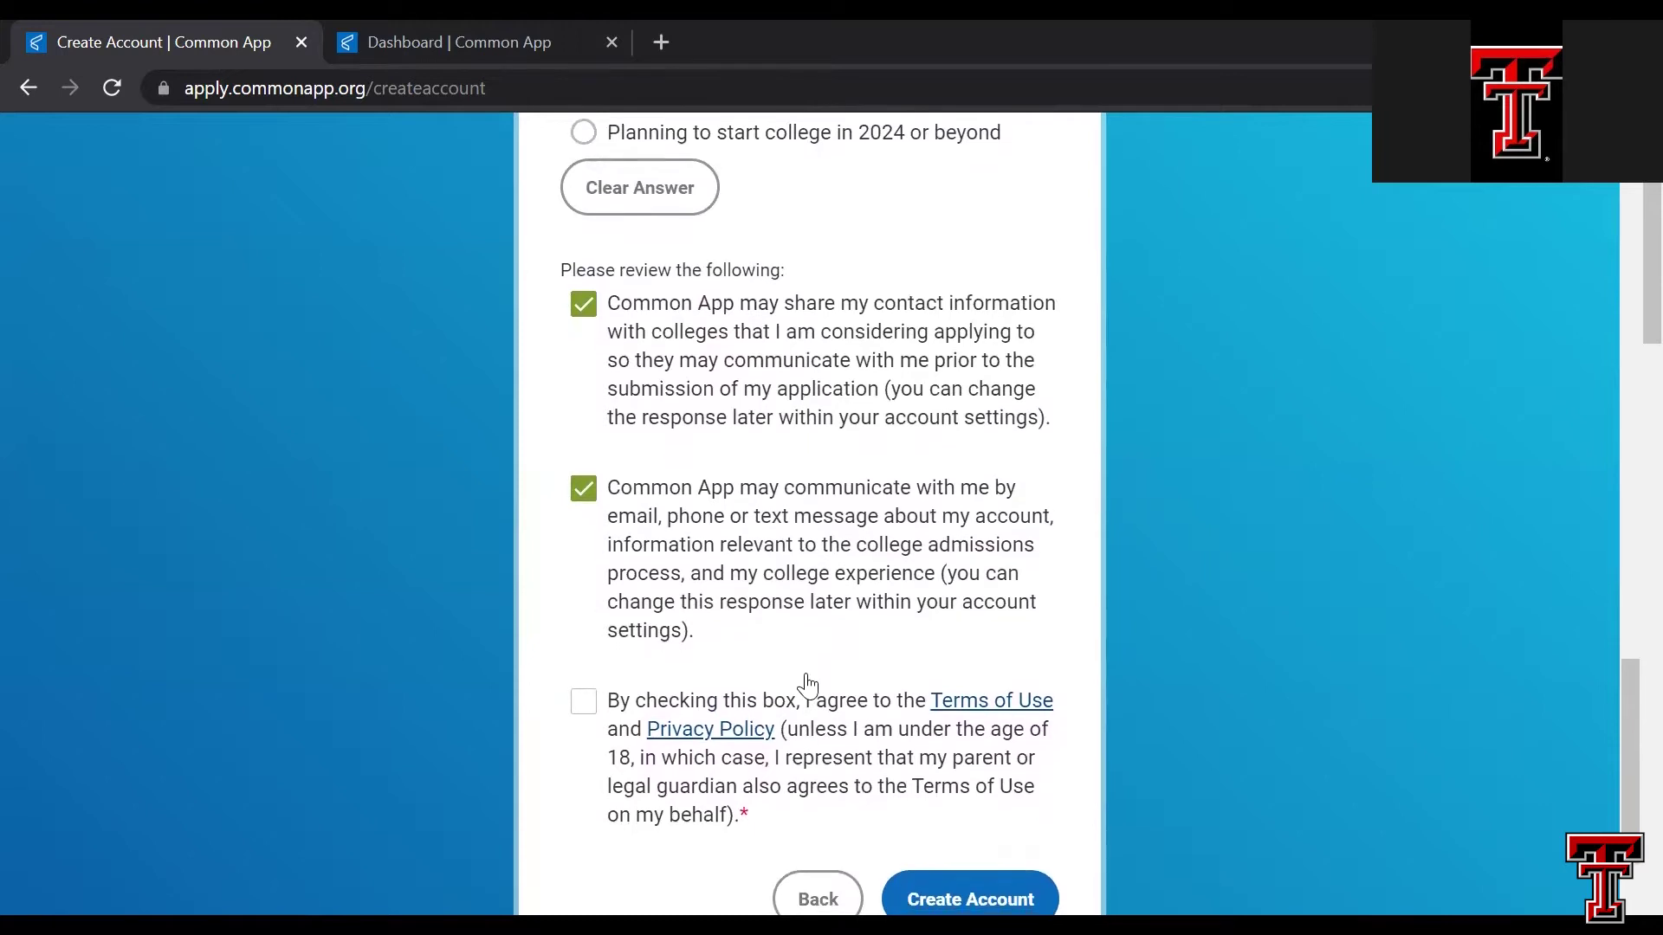
pyautogui.scroll(-1, 807, 685)
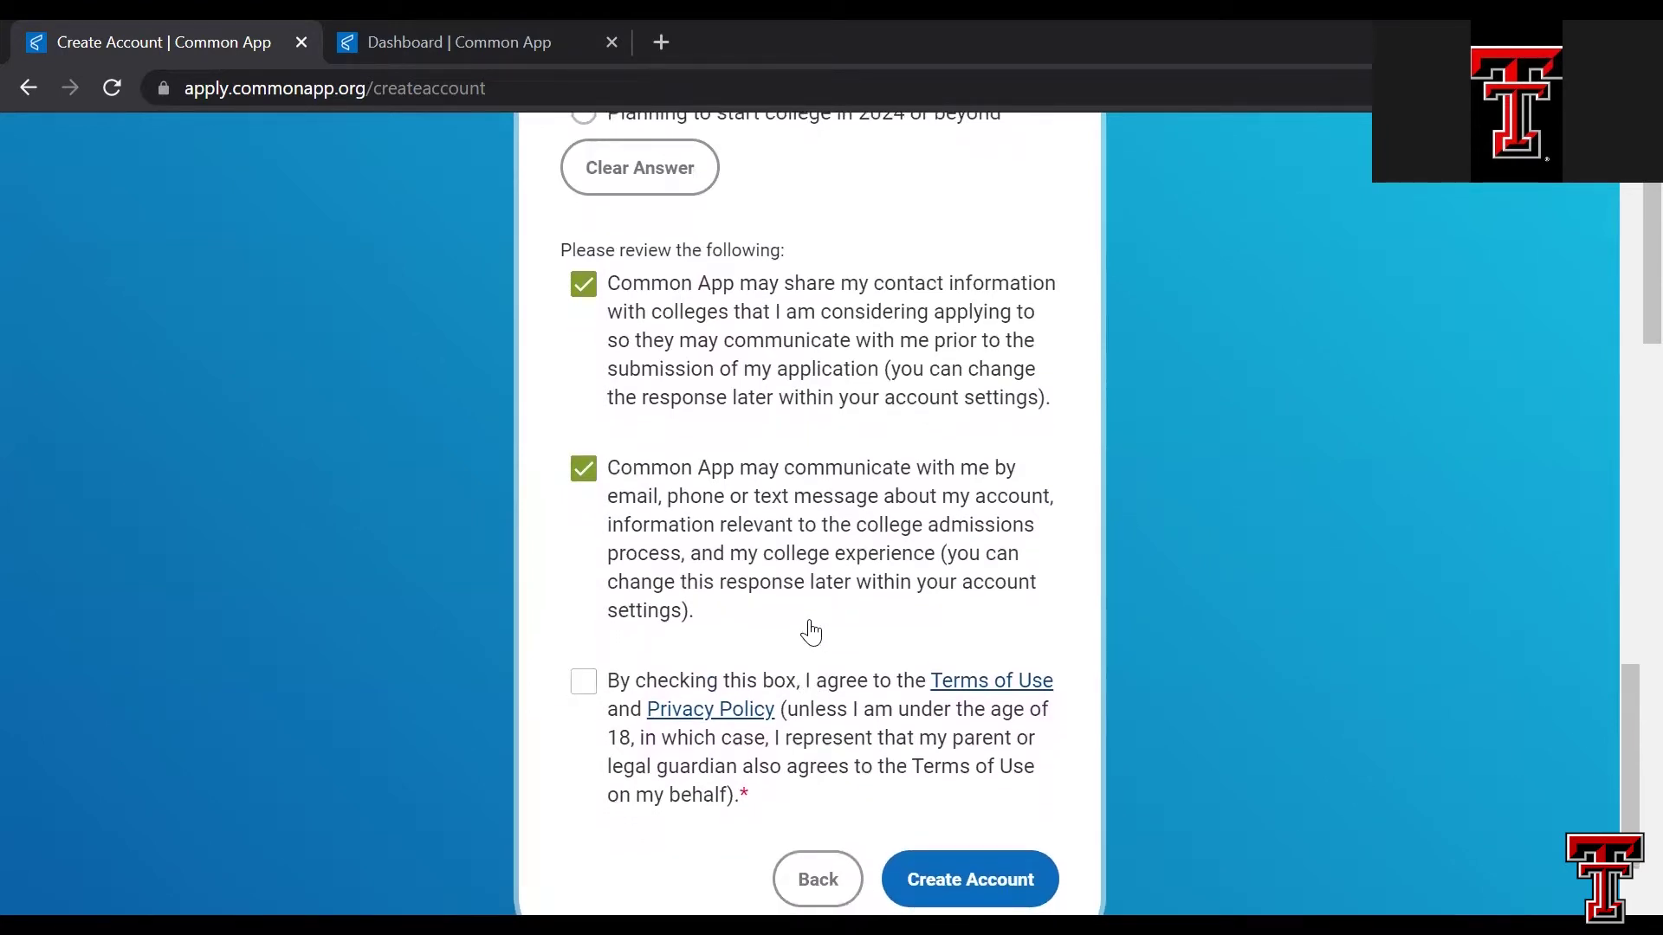
pyautogui.scroll(-2, 811, 632)
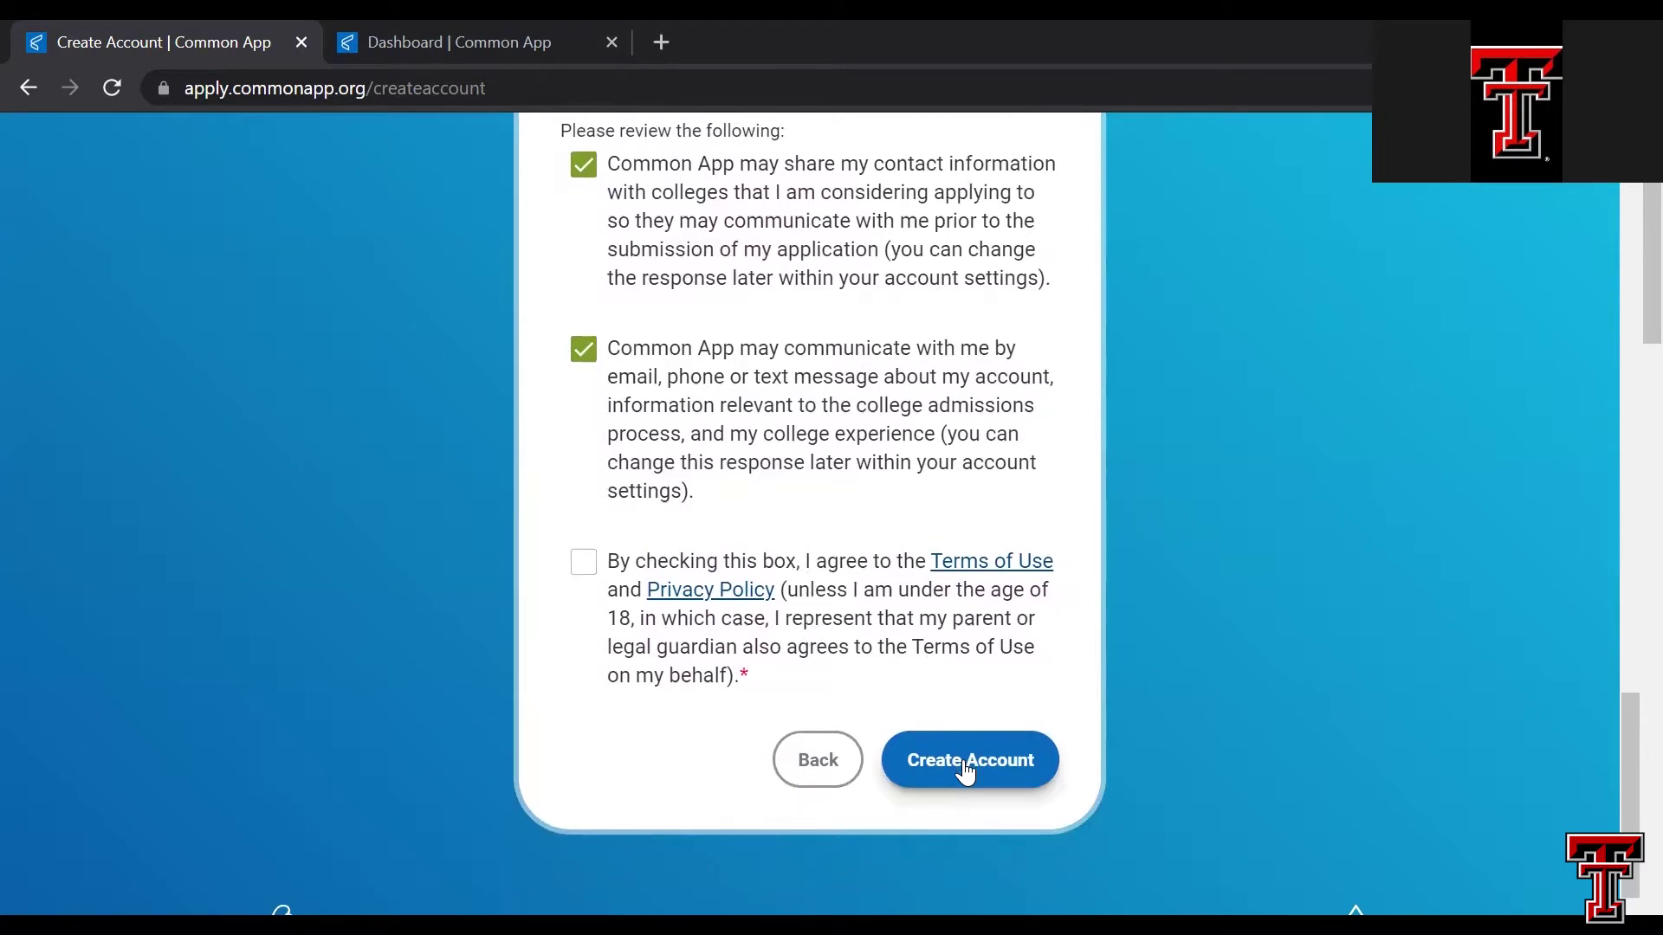
# - Leave the account creation form without submitting it and return to the sign-in page
pyautogui.click(818, 761)
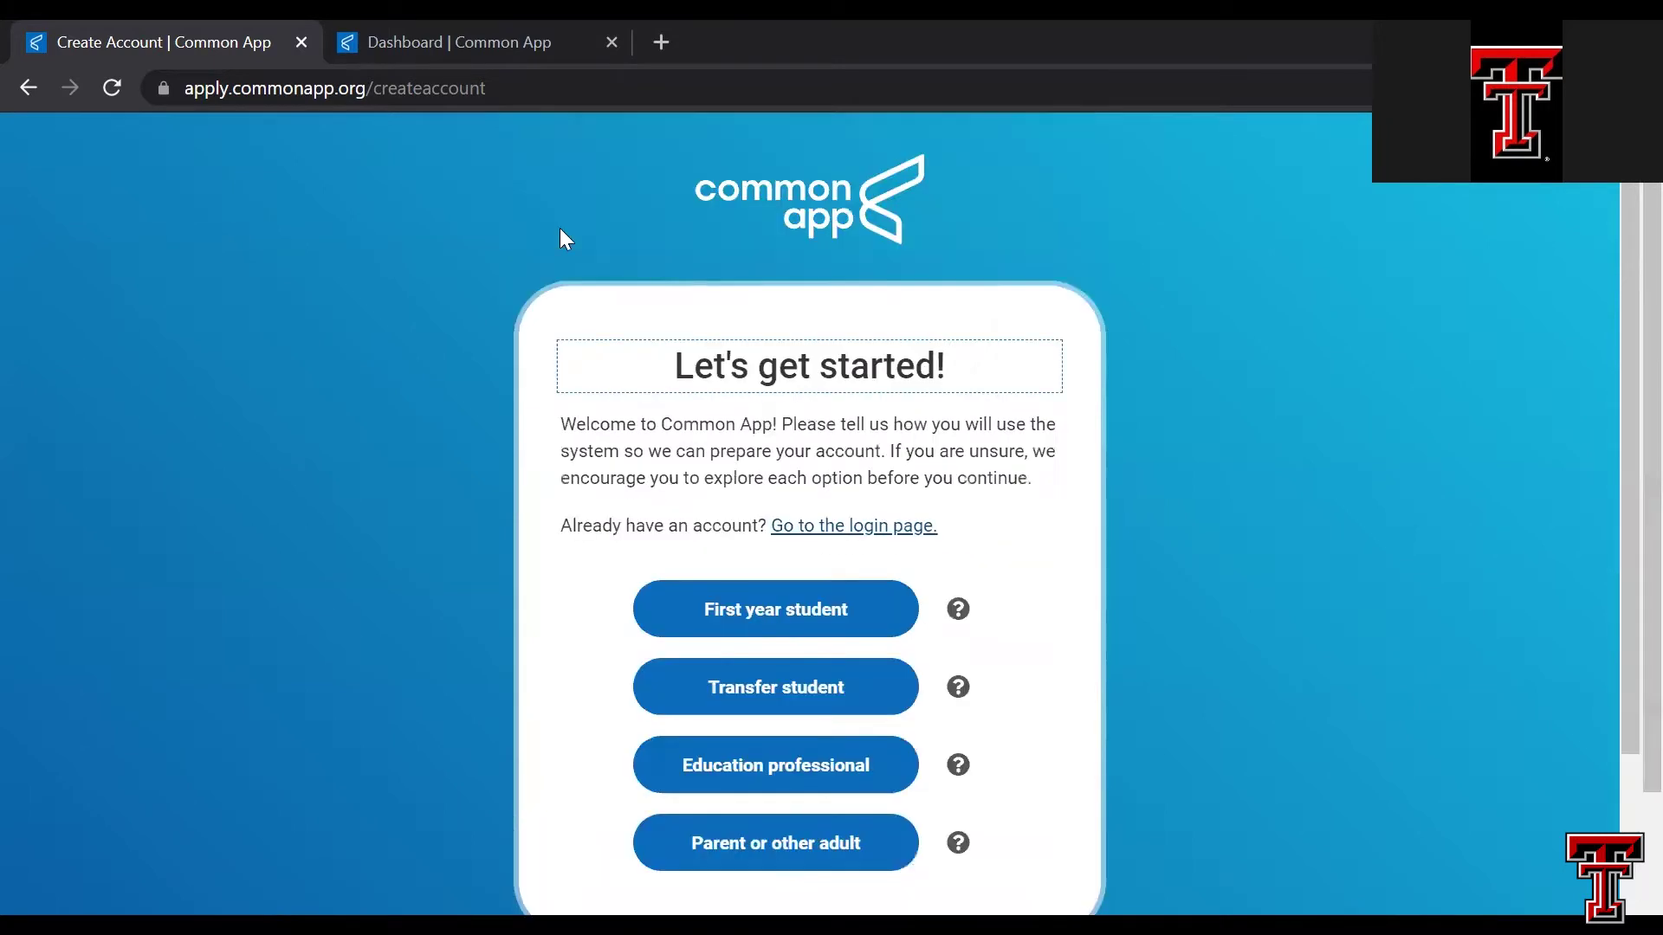
pyautogui.click(31, 94)
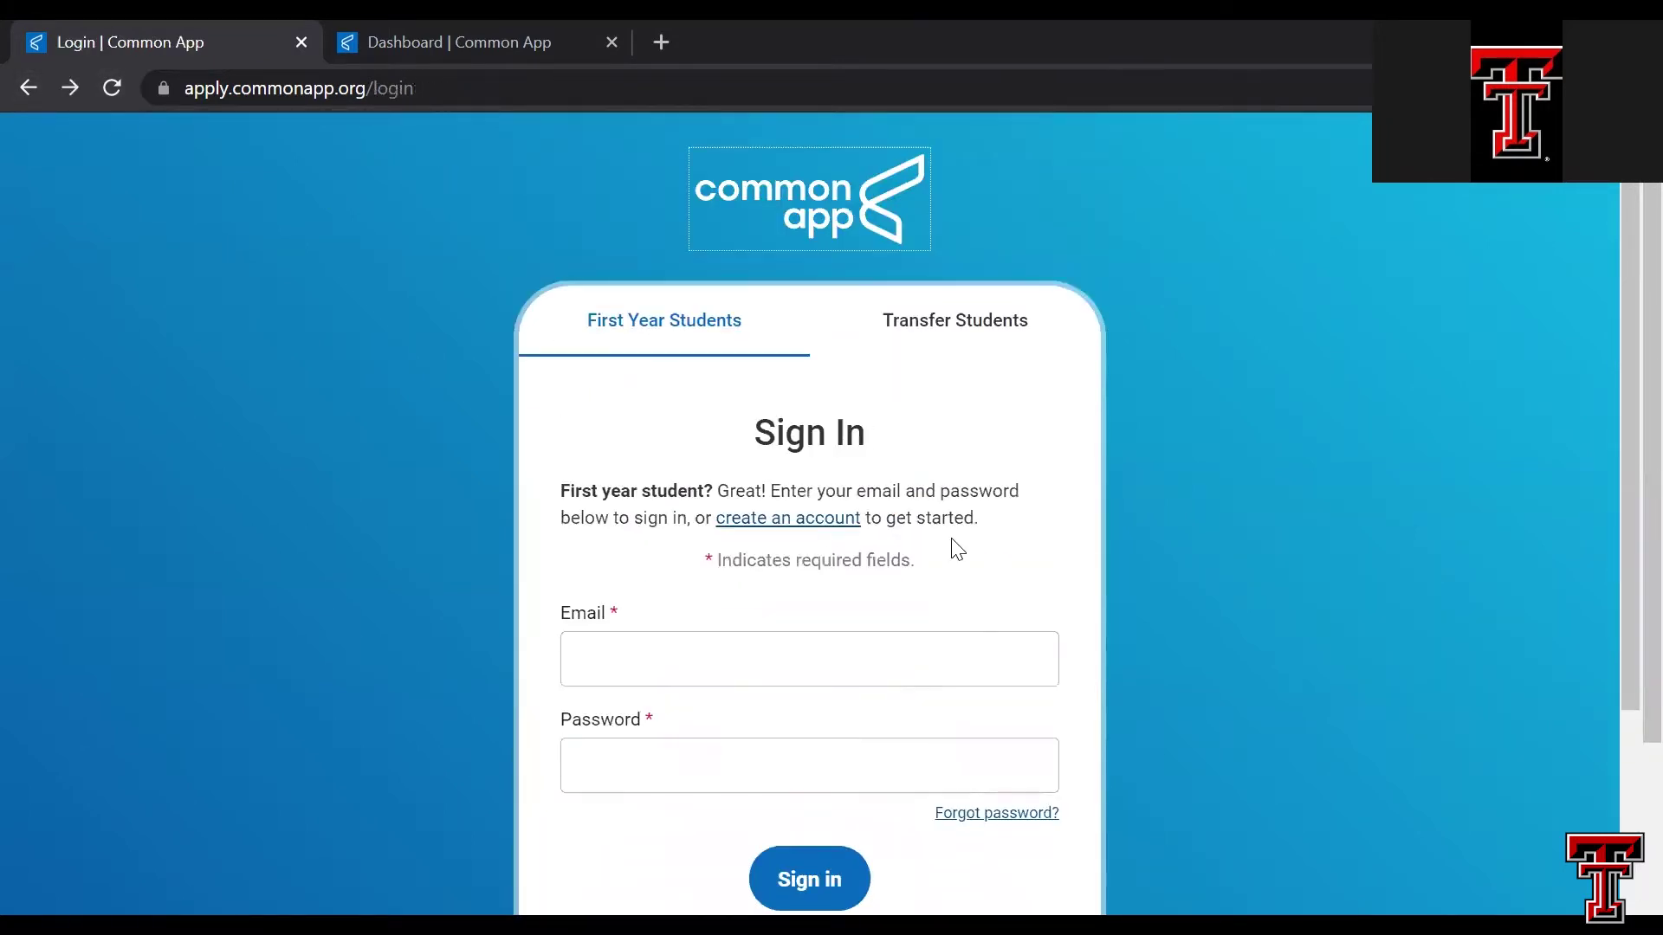
pyautogui.scroll(-1, 922, 434)
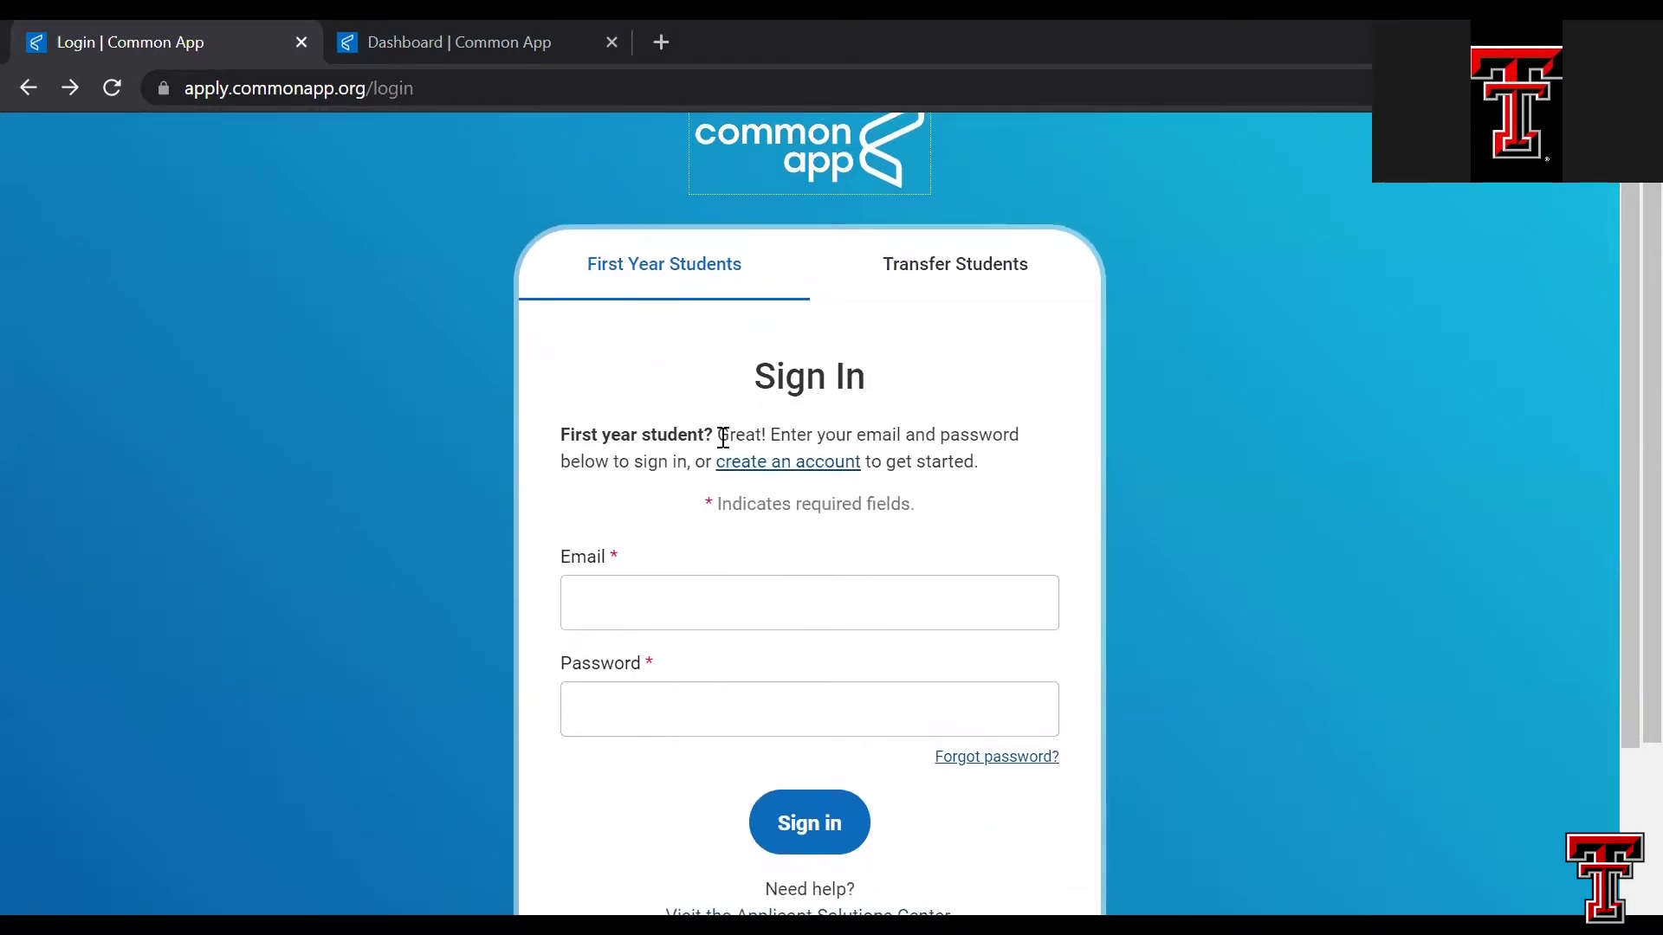
# - Switch to the signed-in account's dashboard and examine the Texas Tech University application entry
pyautogui.click(526, 52)
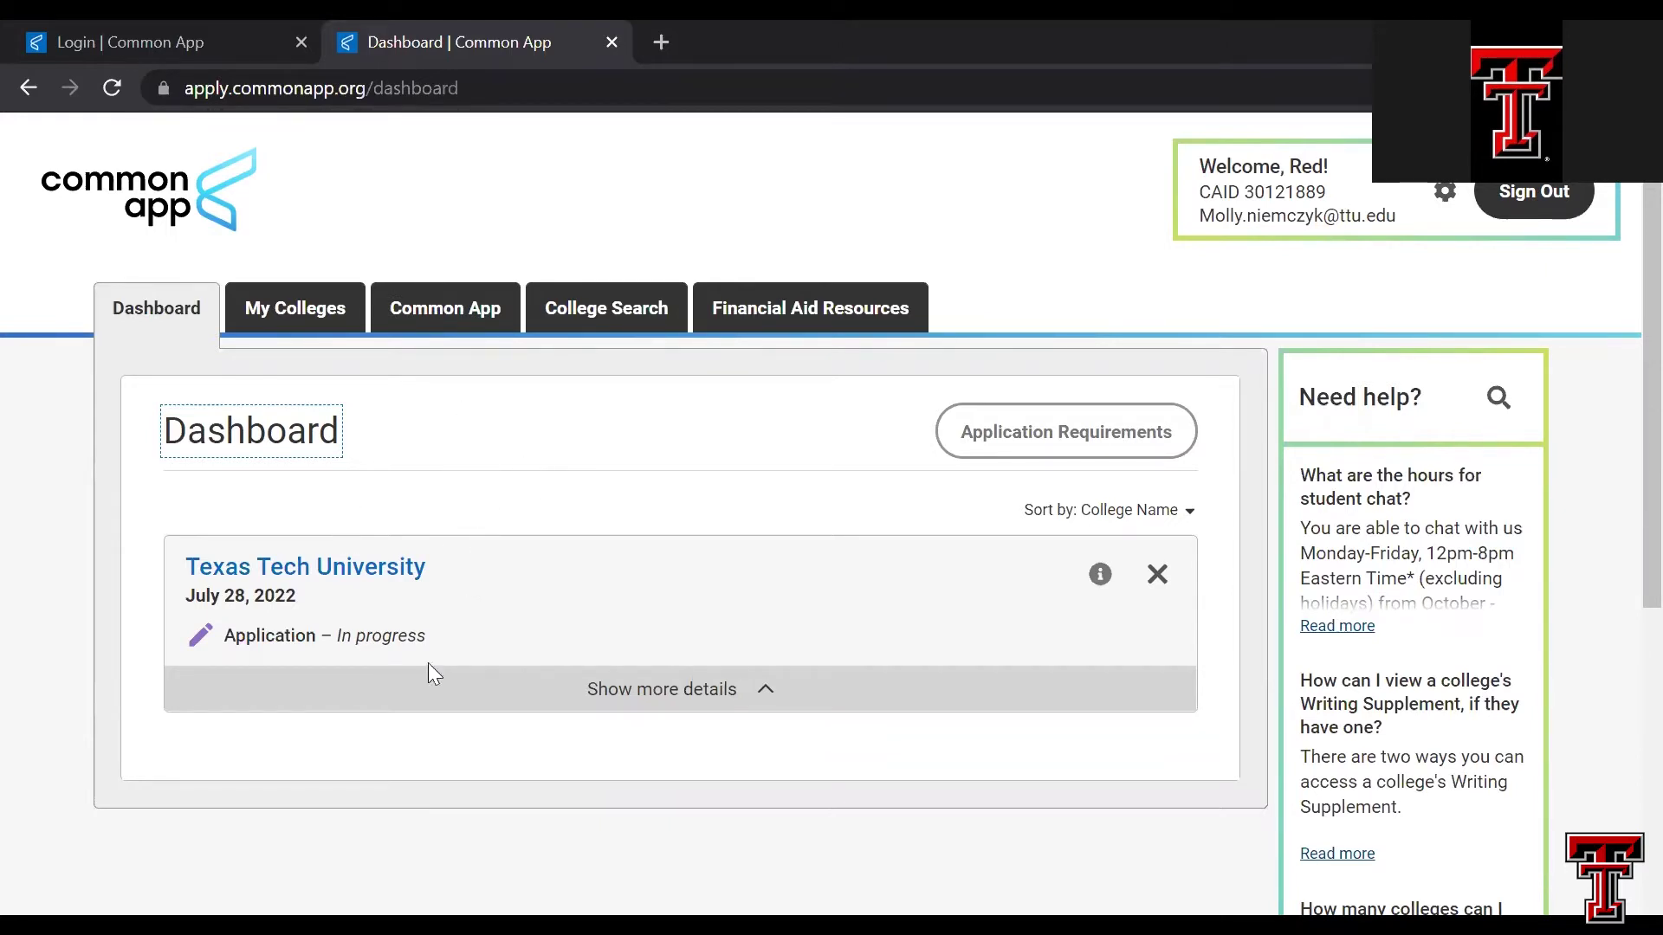
pyautogui.scroll(-1, 524, 491)
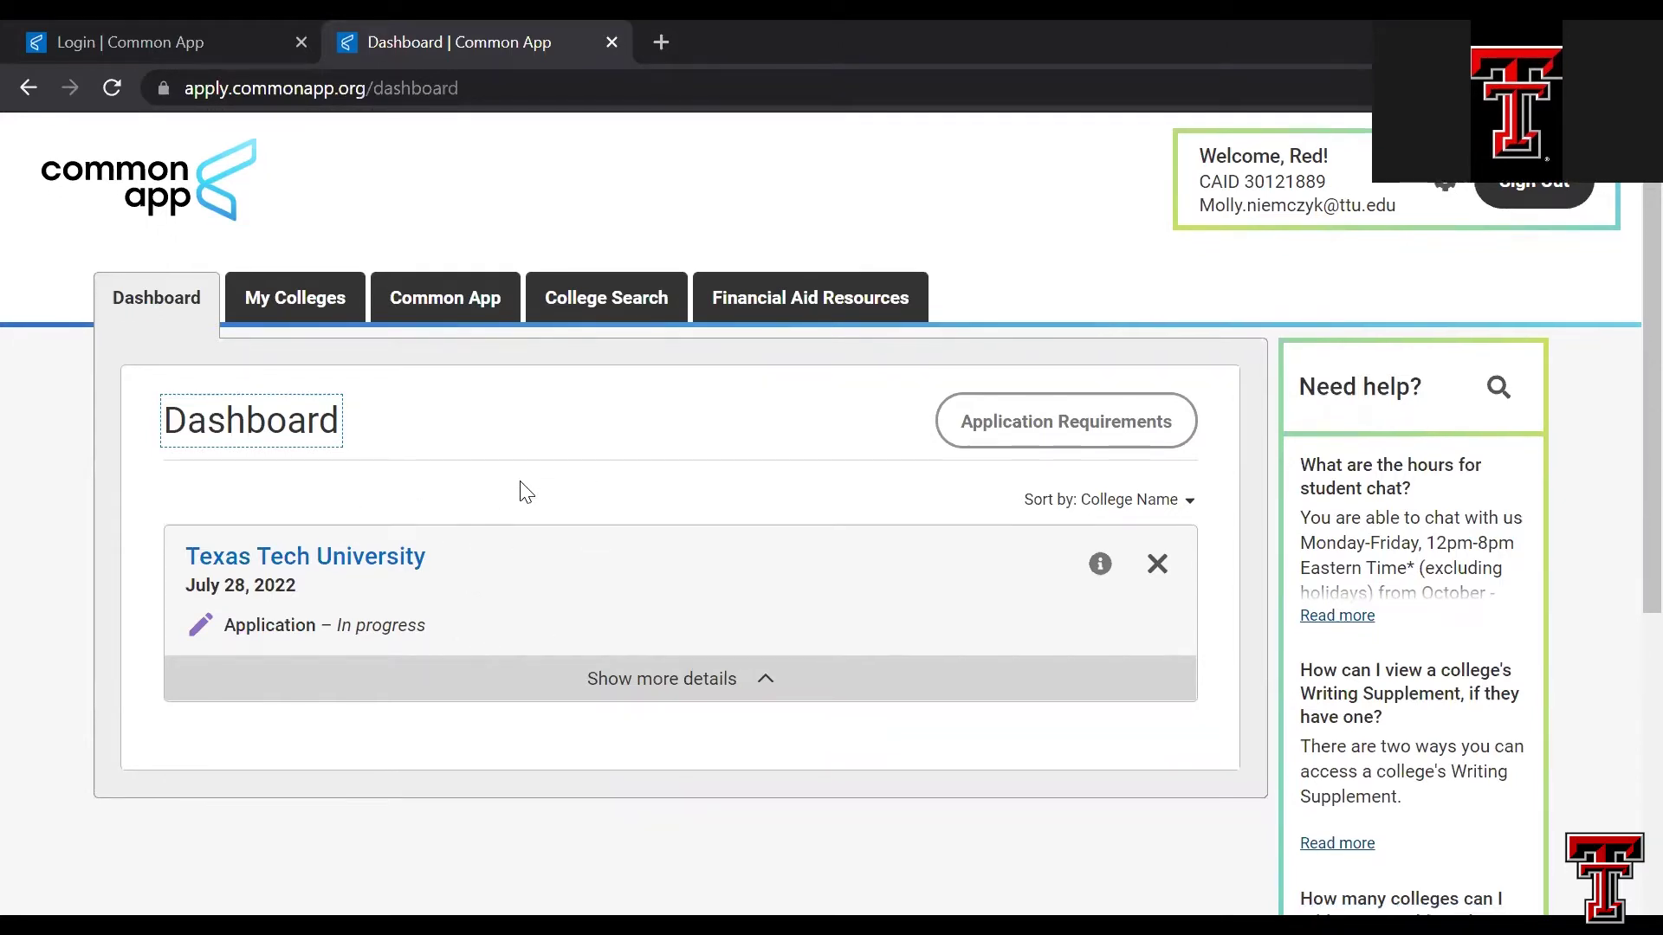
pyautogui.scroll(-1, 524, 491)
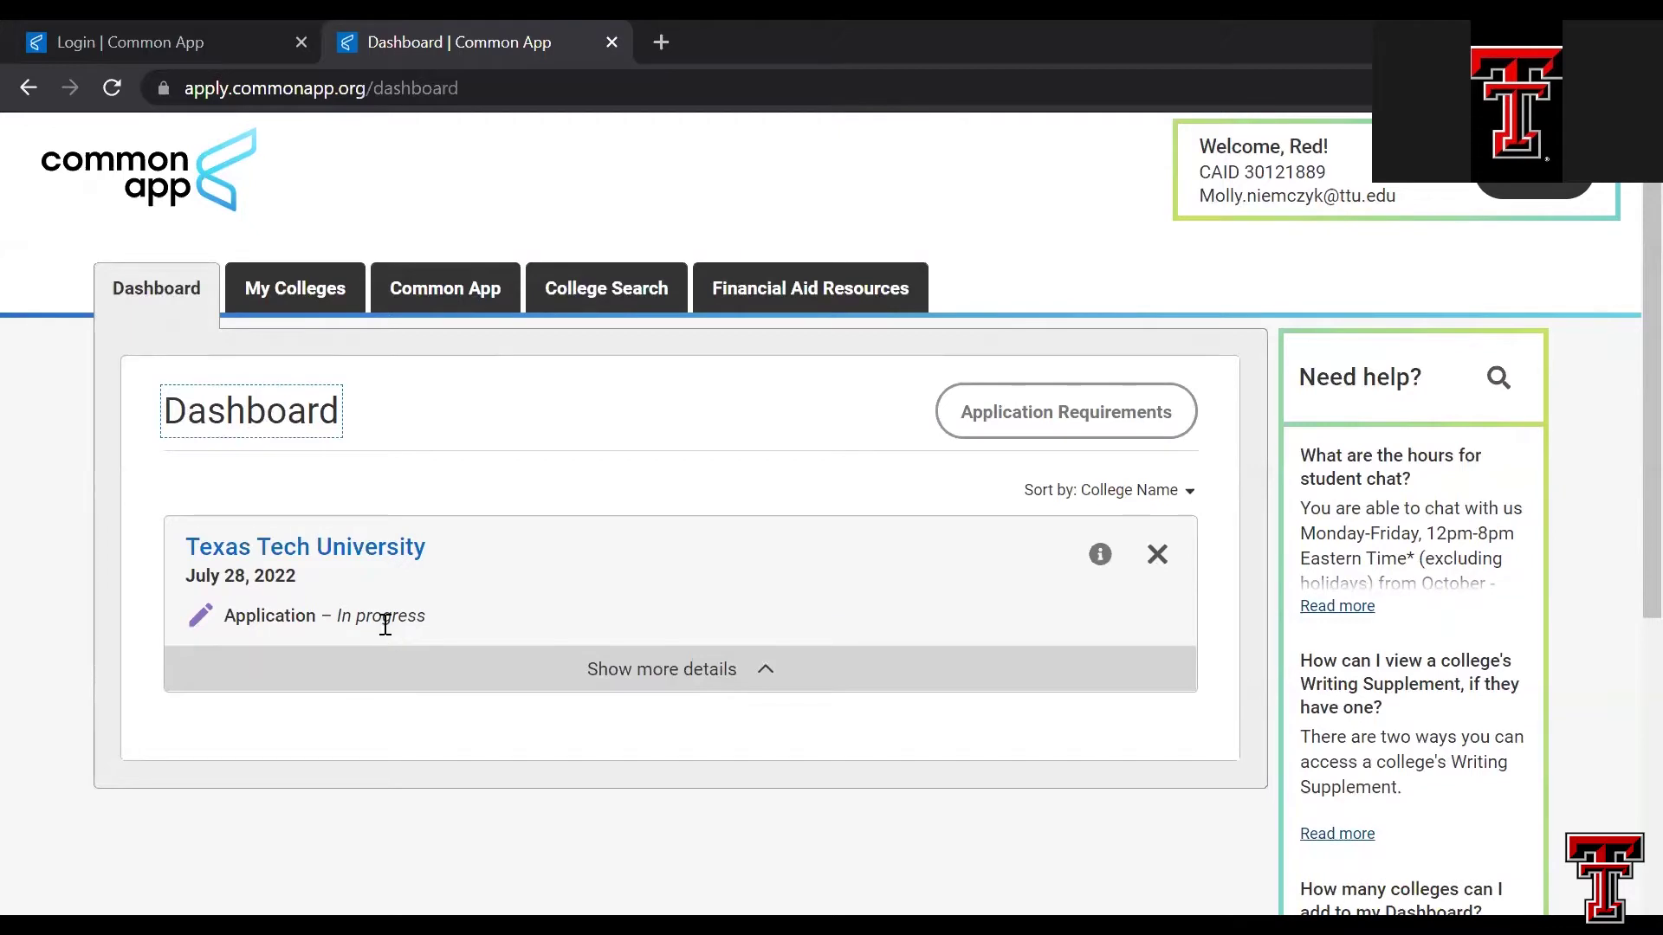
# - Start adding a college from My Colleges by searching for "Texas tech" and open the Texas Tech University result
pyautogui.click(297, 306)
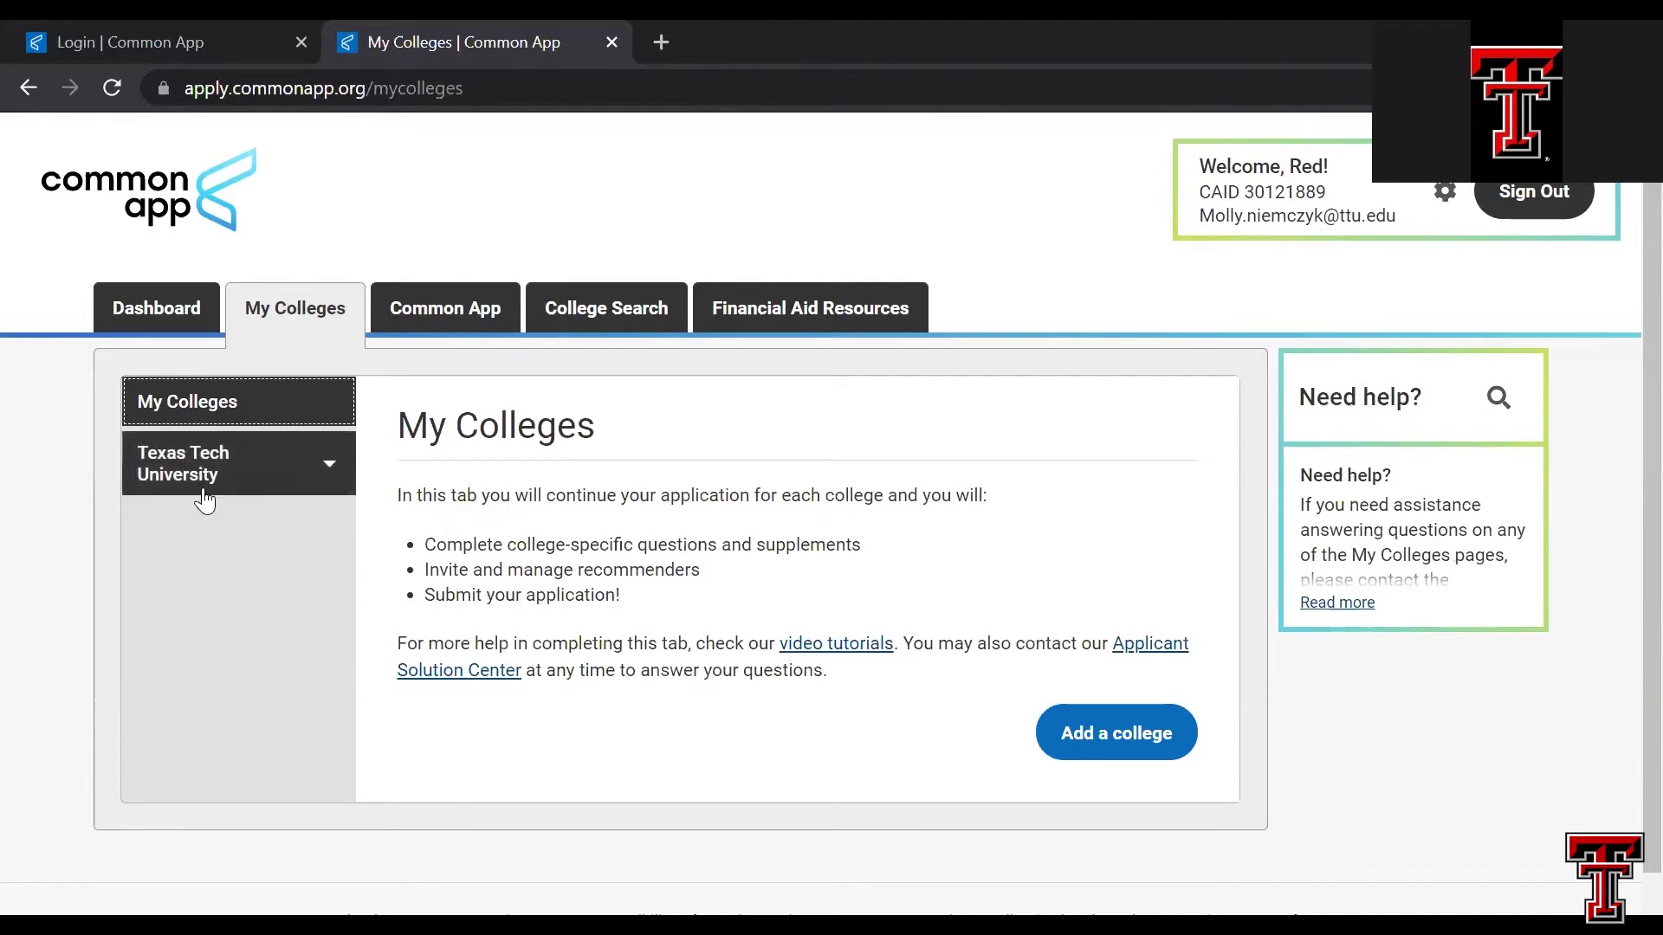
pyautogui.click(1105, 747)
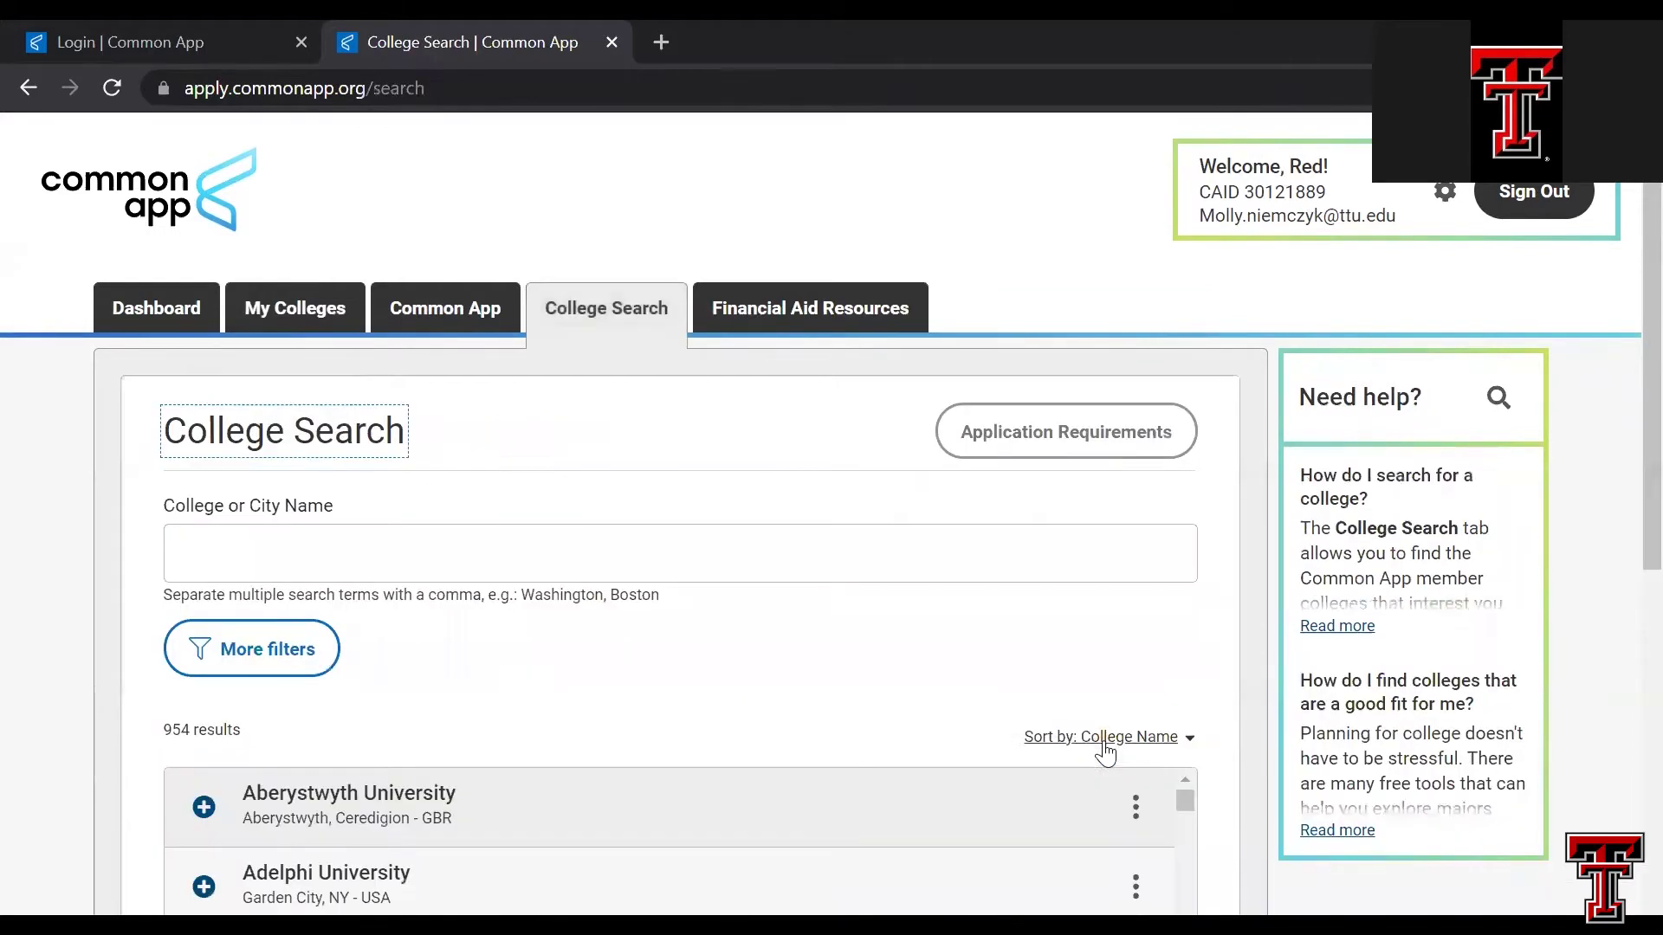
pyautogui.click(564, 540)
pyautogui.write('Te')
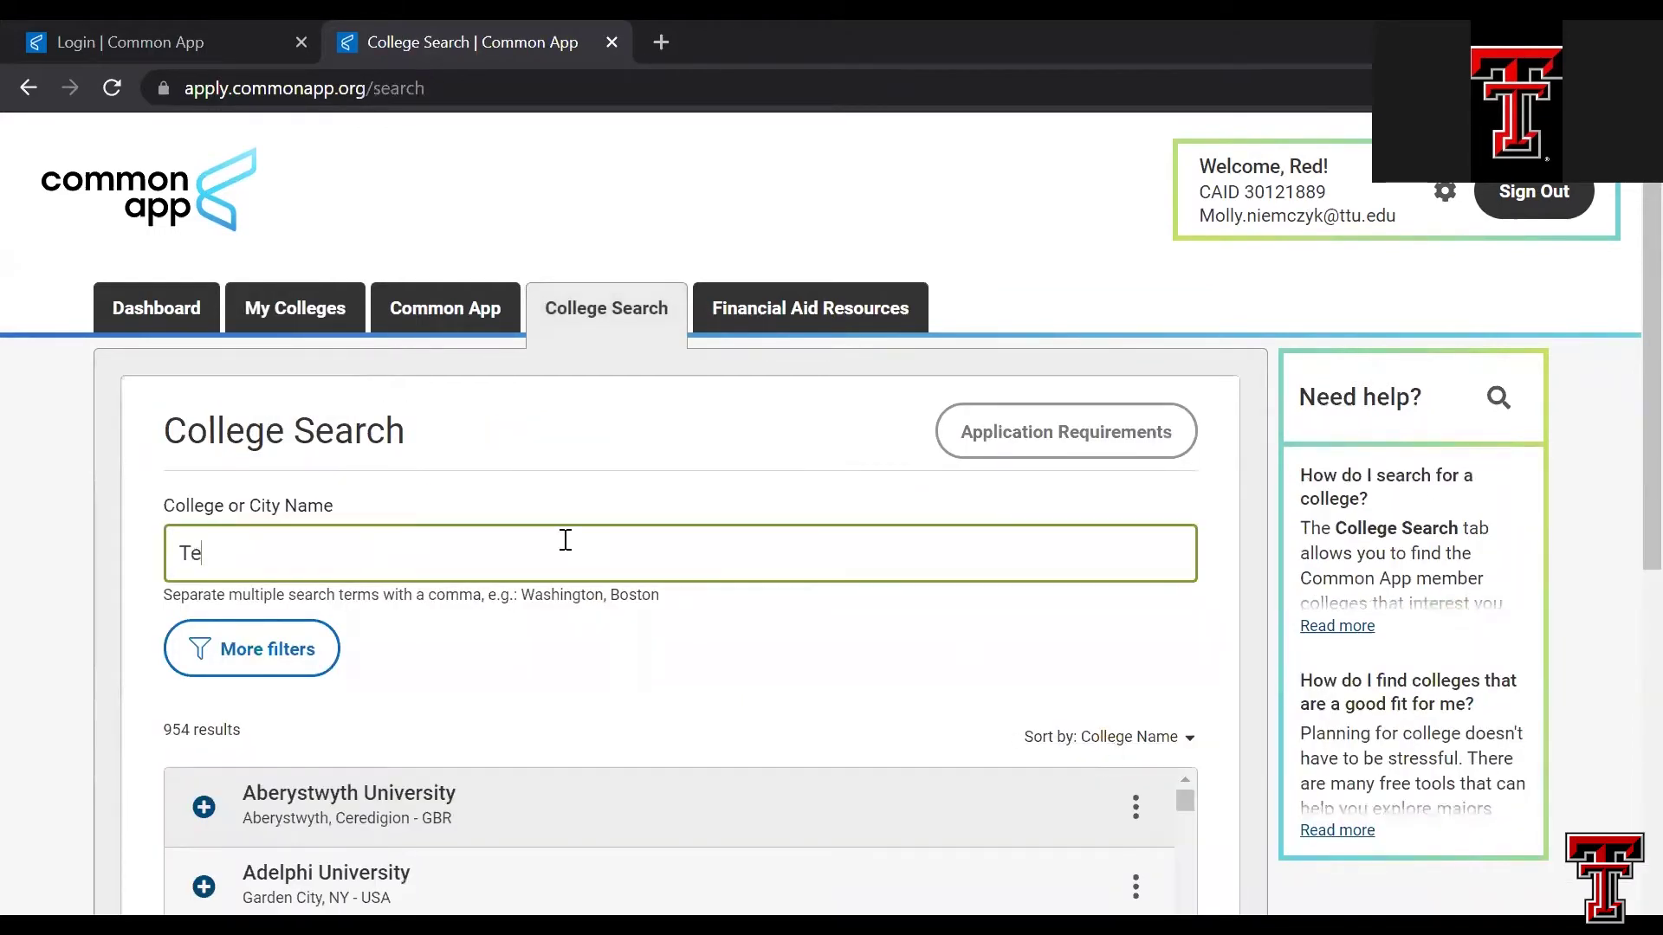
pyautogui.write('xas tech')
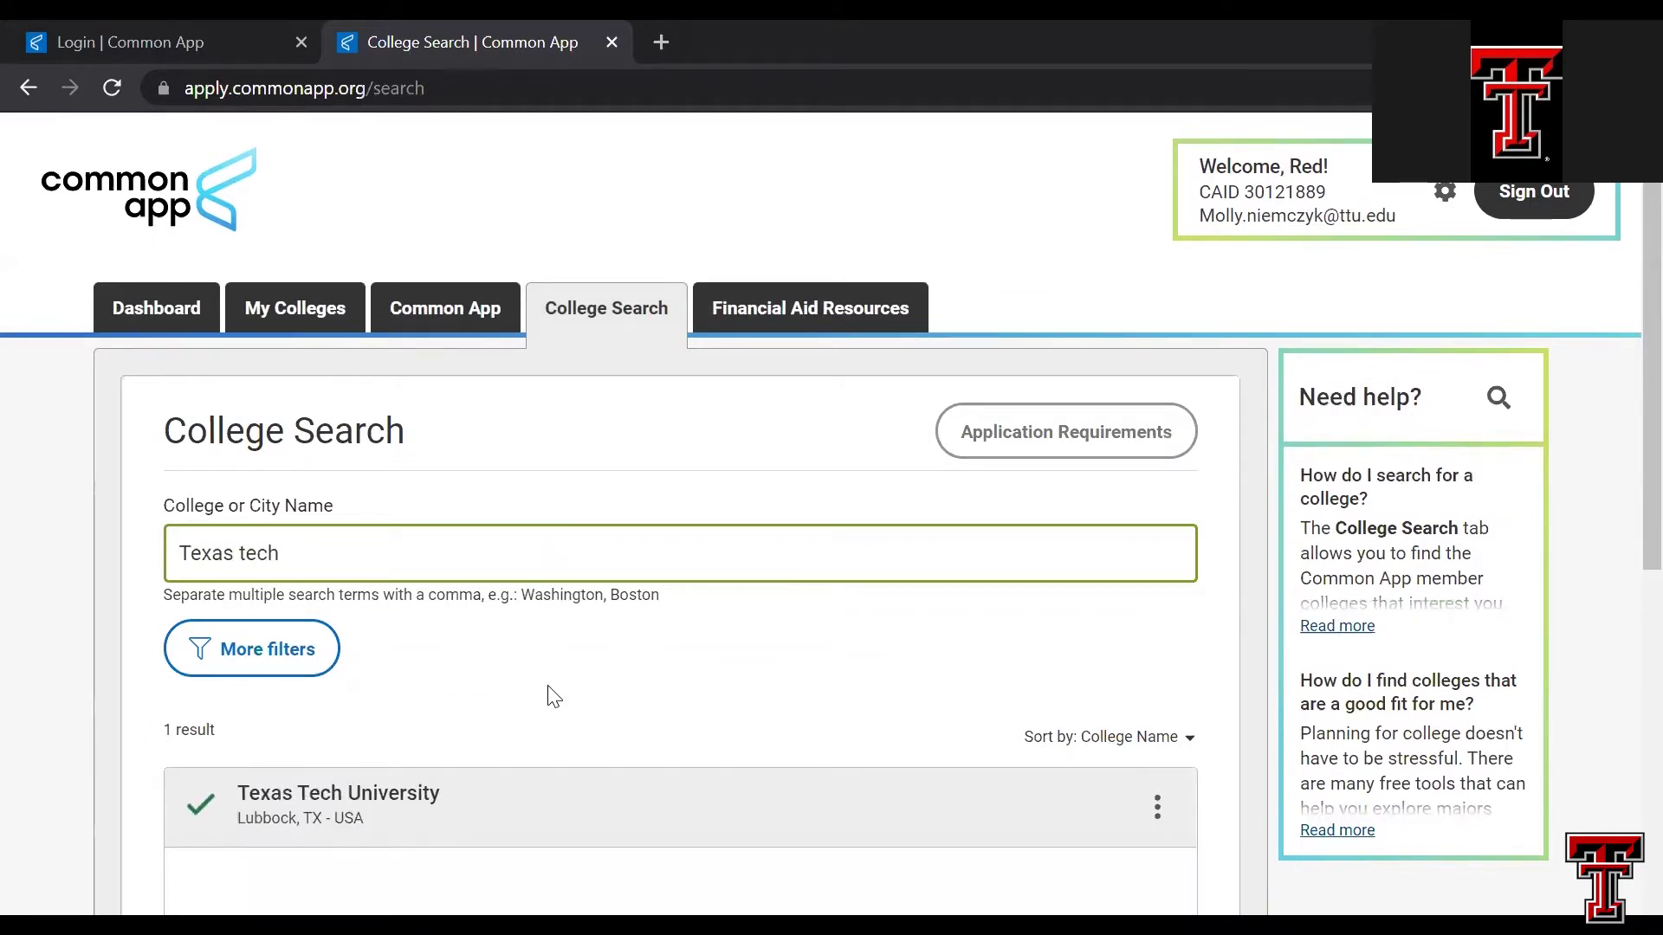
pyautogui.scroll(-2, 553, 693)
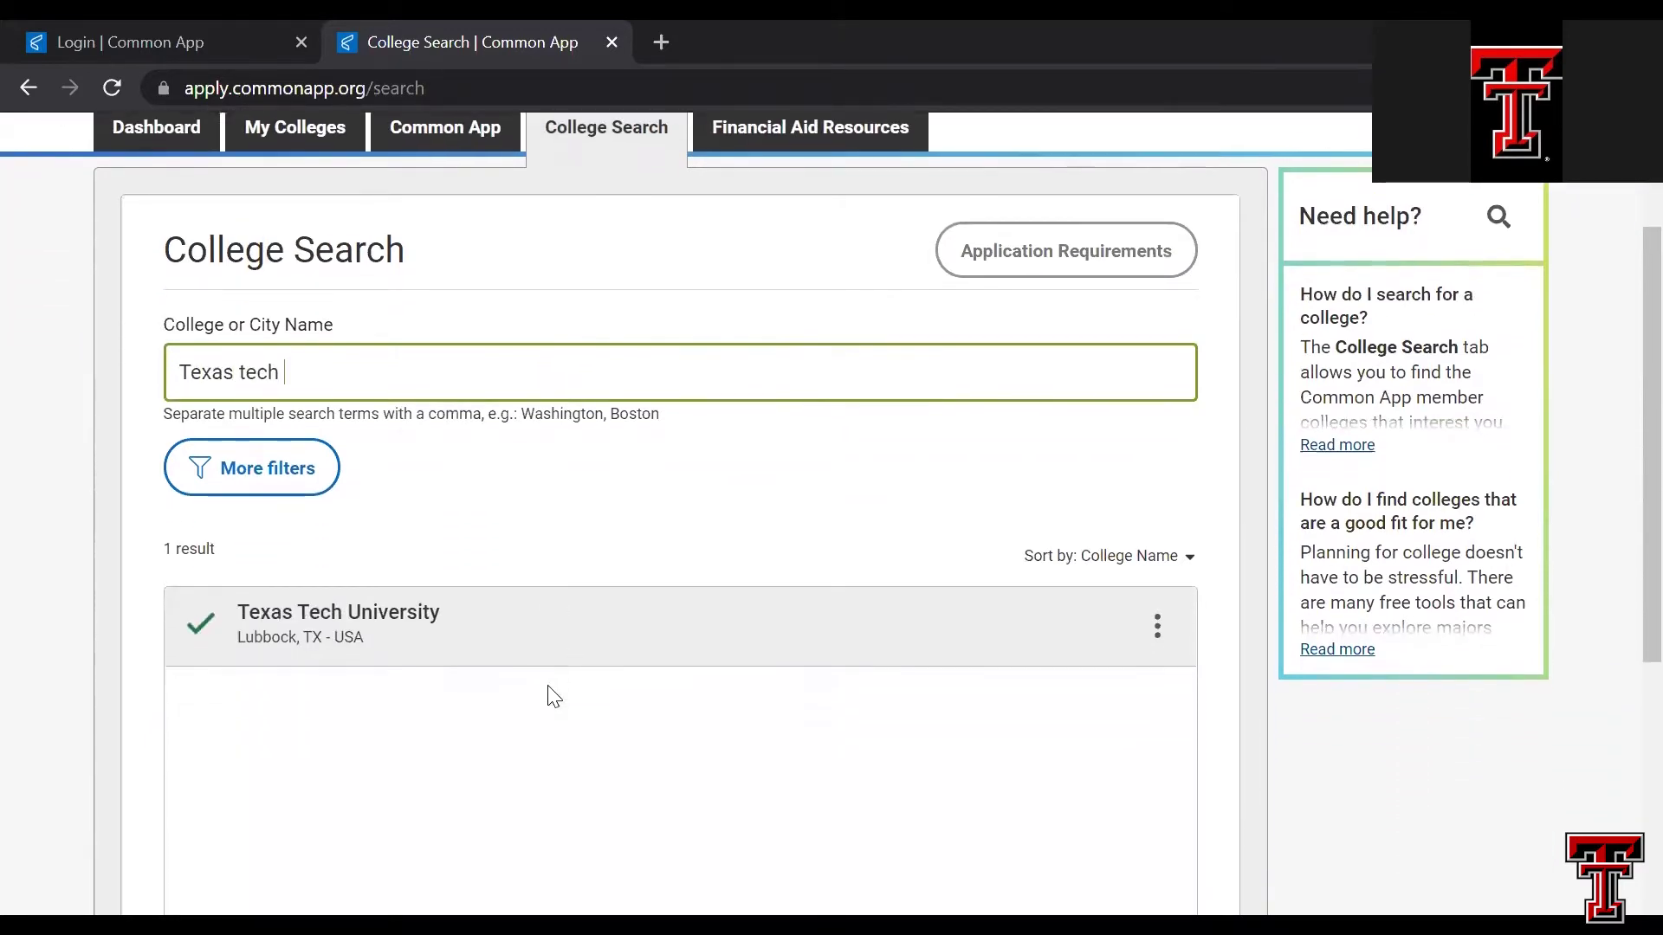
pyautogui.click(388, 630)
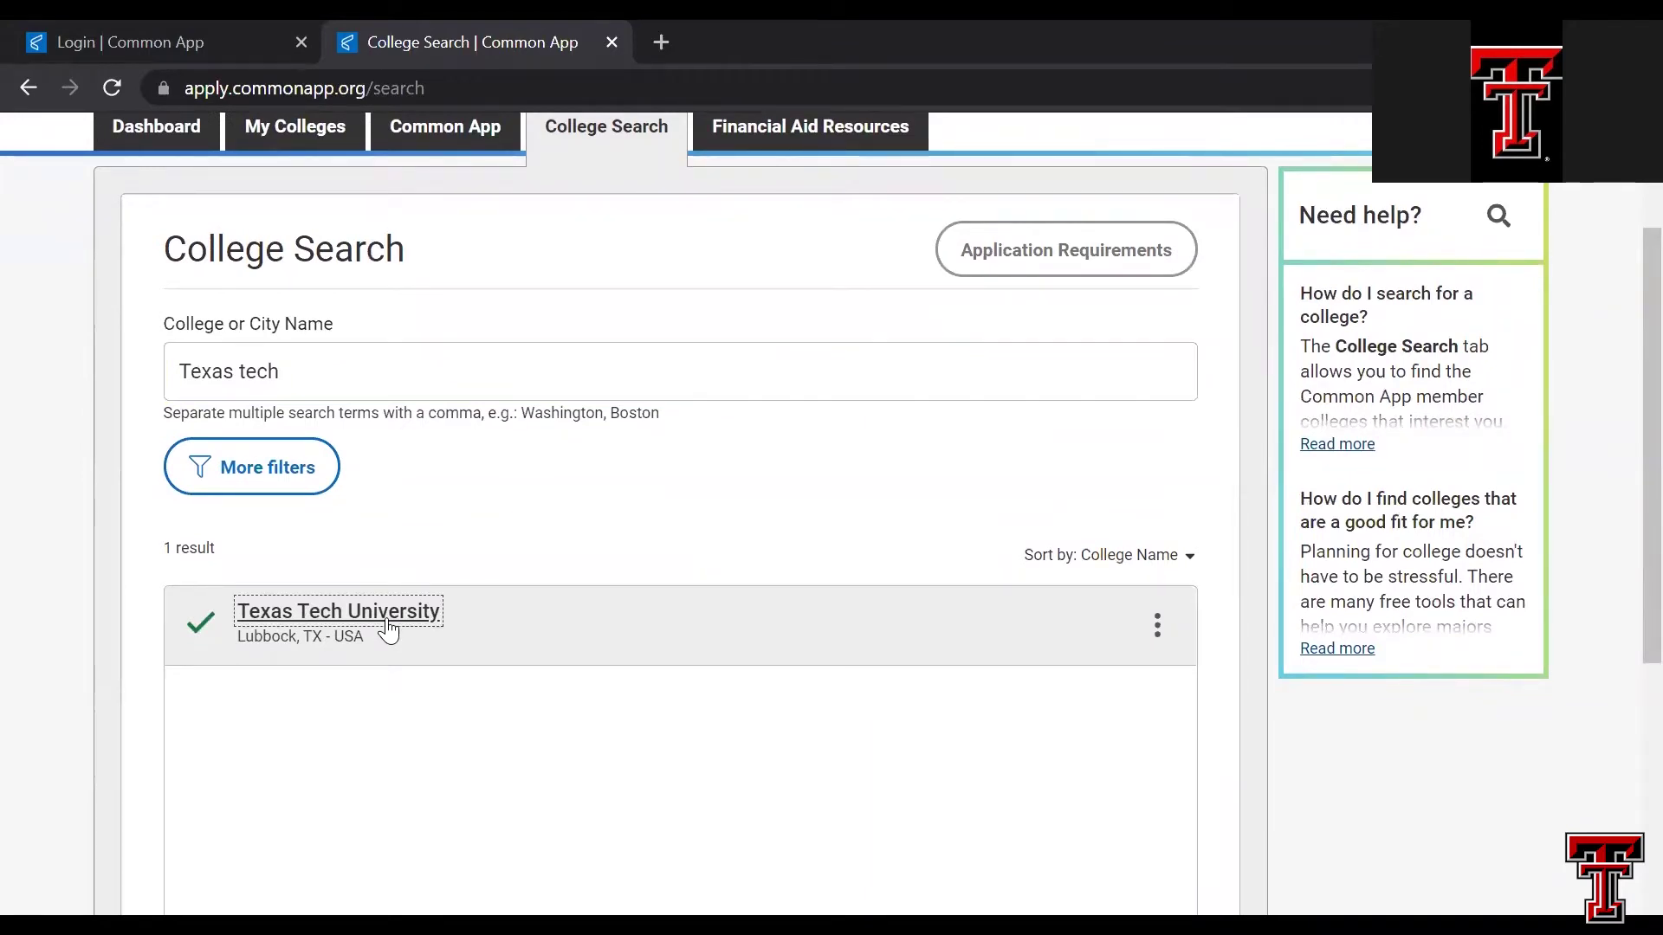
# - Examine Texas Tech University's contact info, application deadlines, fees, test policy, recommendation rules and writing requirements
pyautogui.scroll(-2, 697, 528)
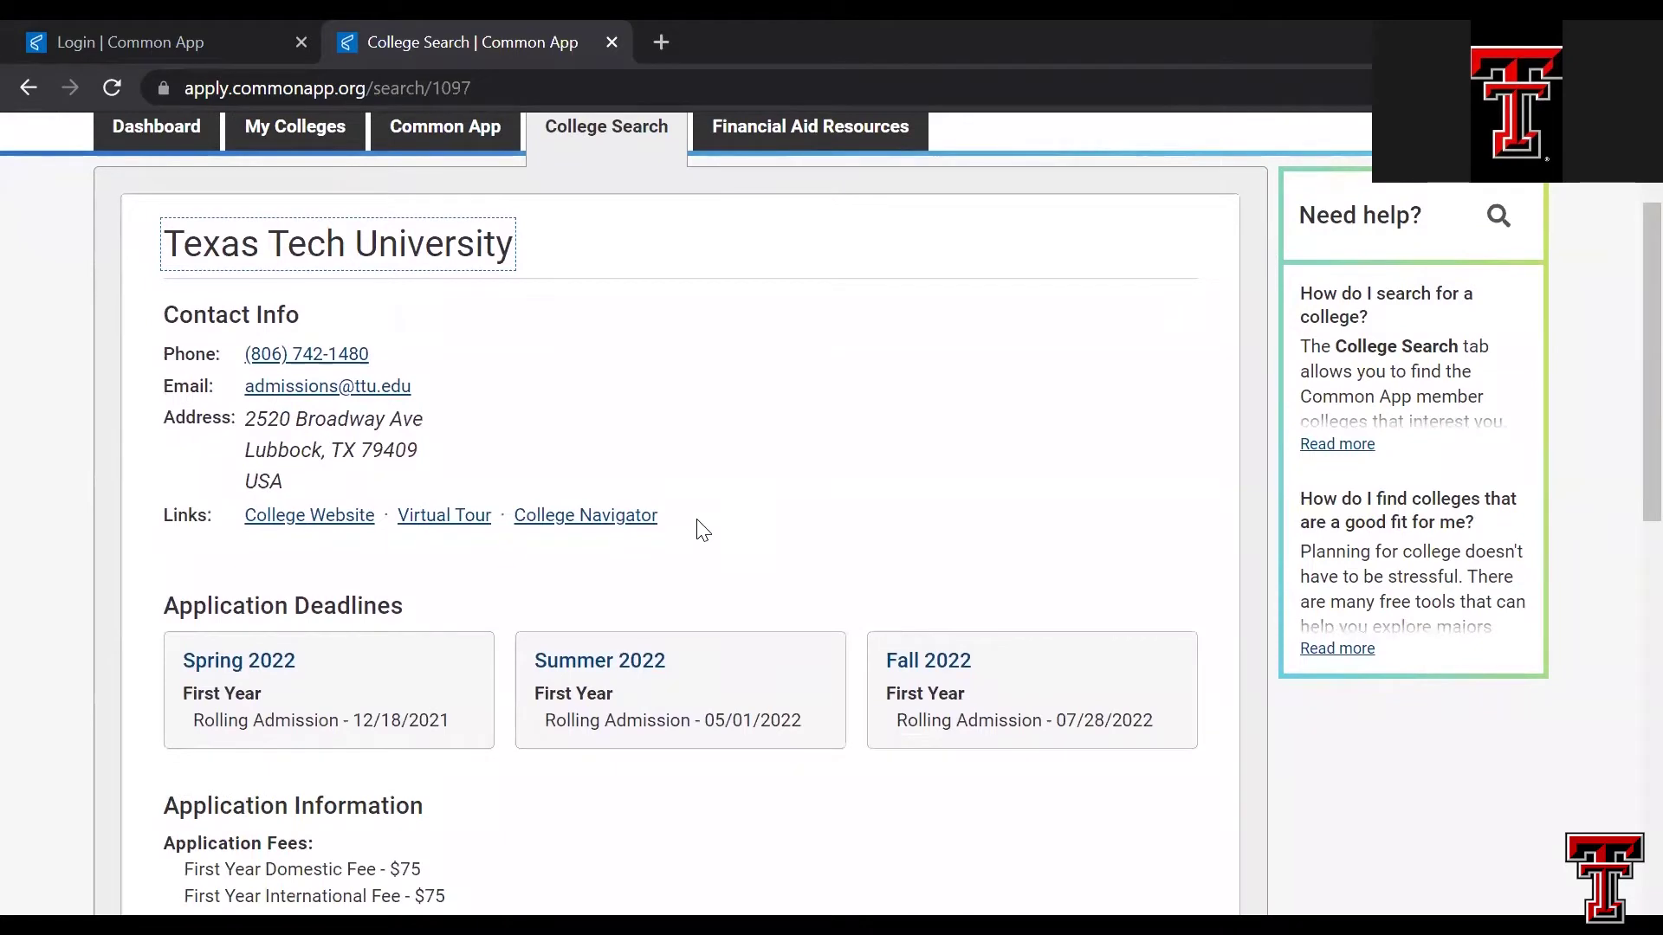
pyautogui.scroll(-1, 702, 530)
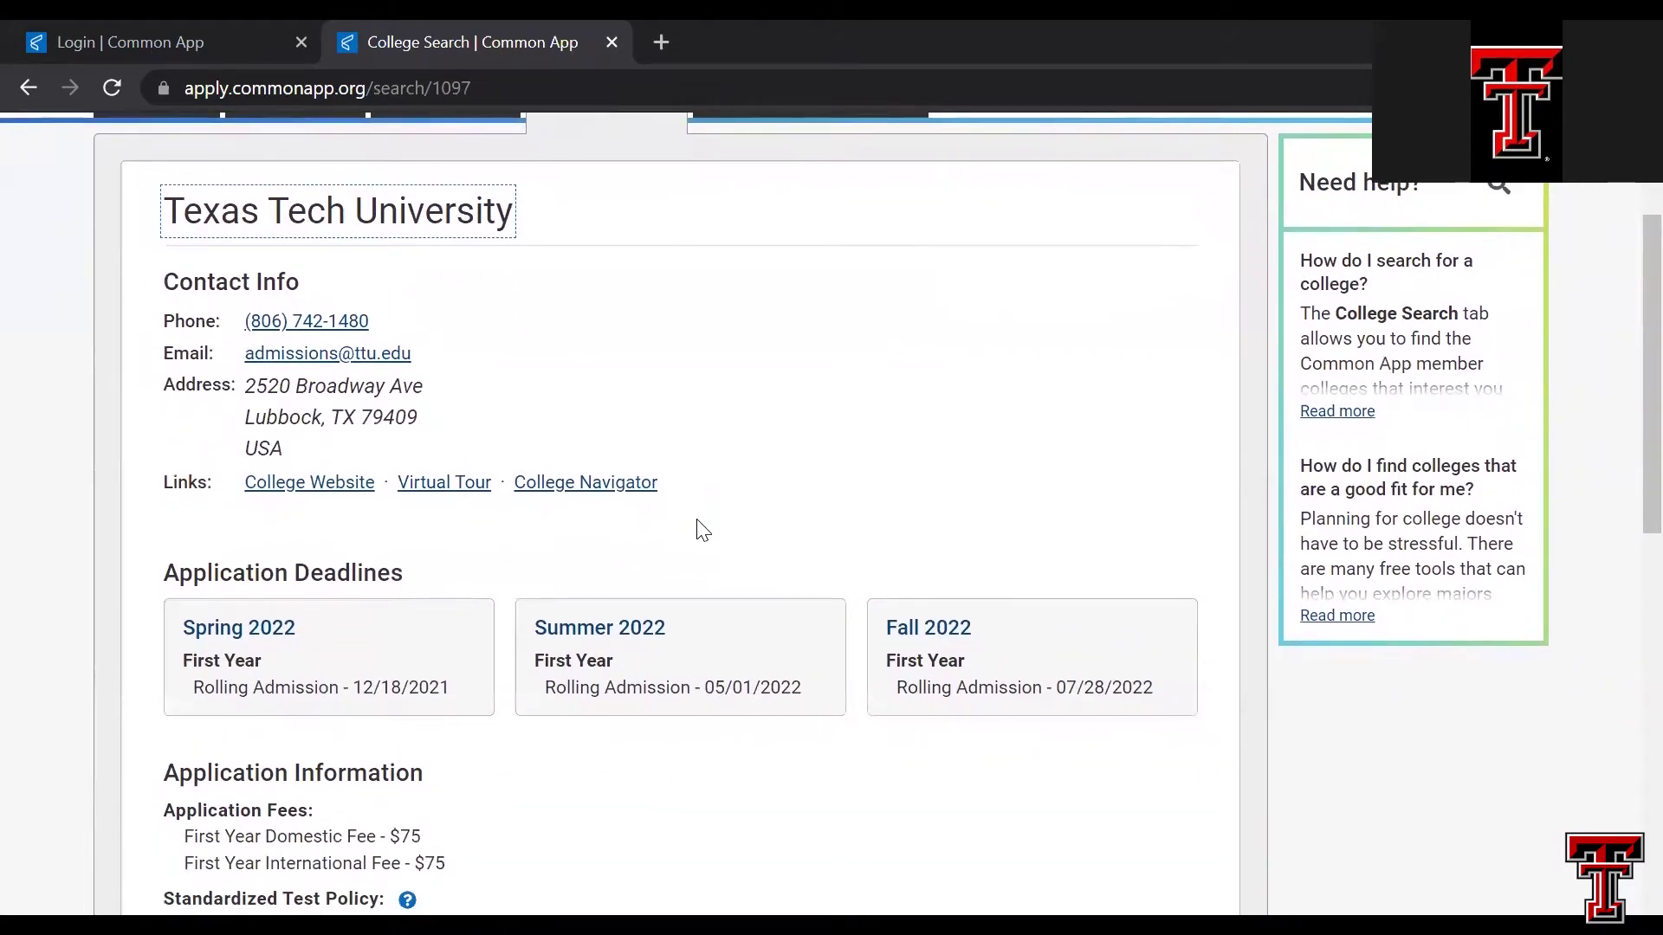
pyautogui.scroll(-1, 703, 530)
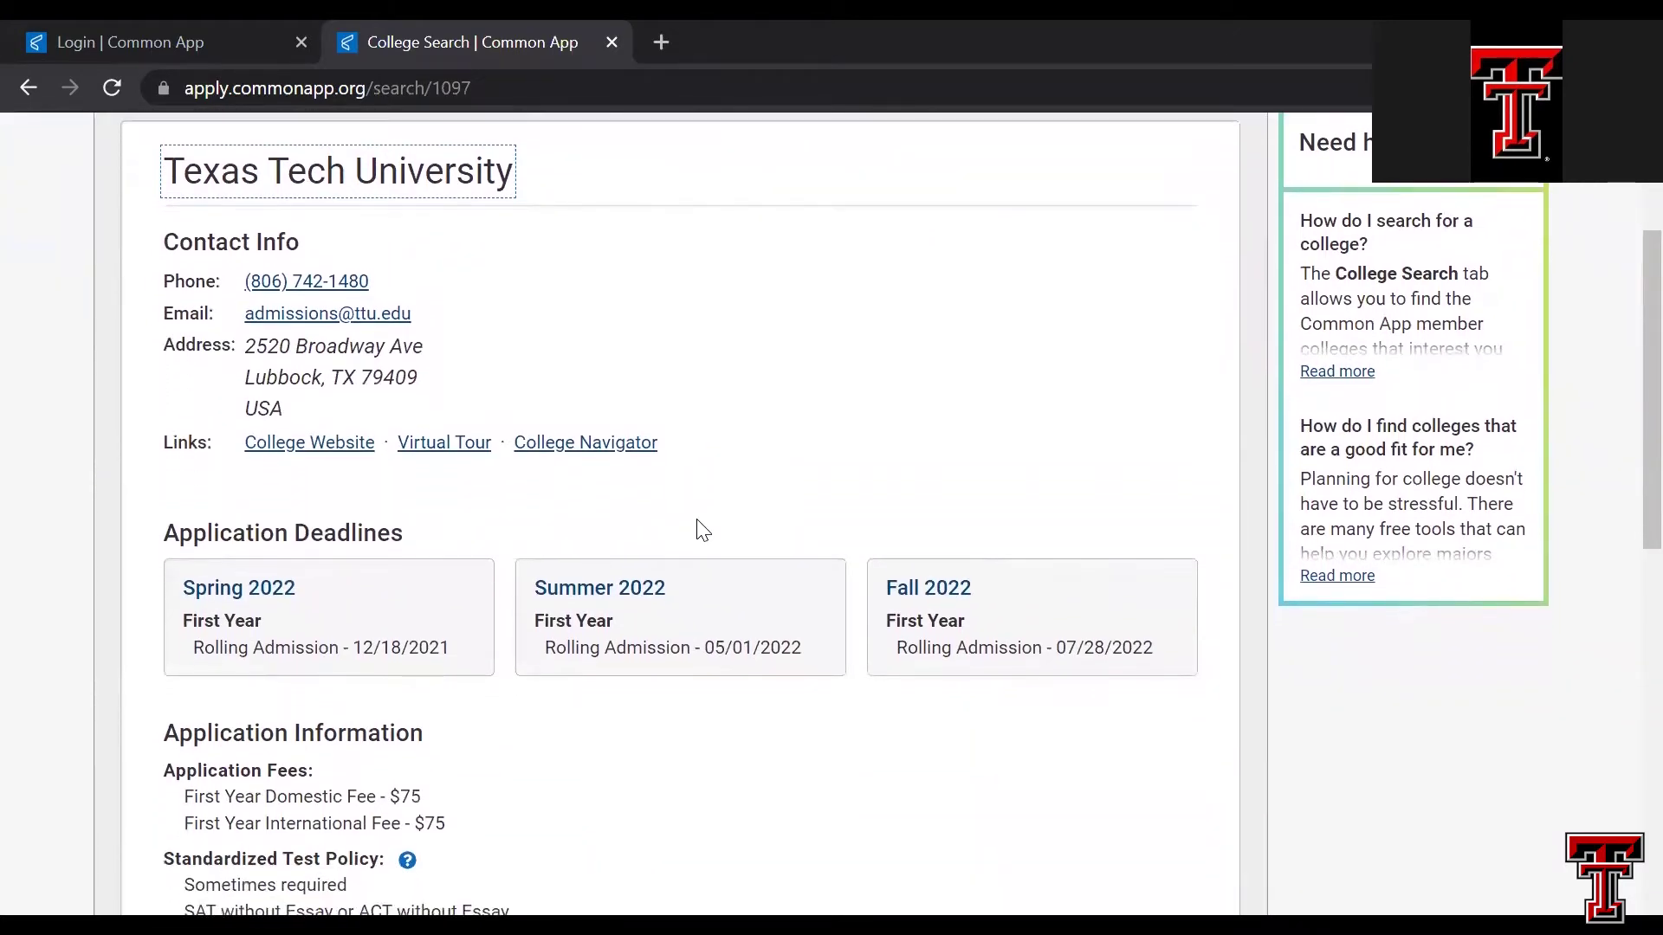
pyautogui.scroll(-3, 702, 530)
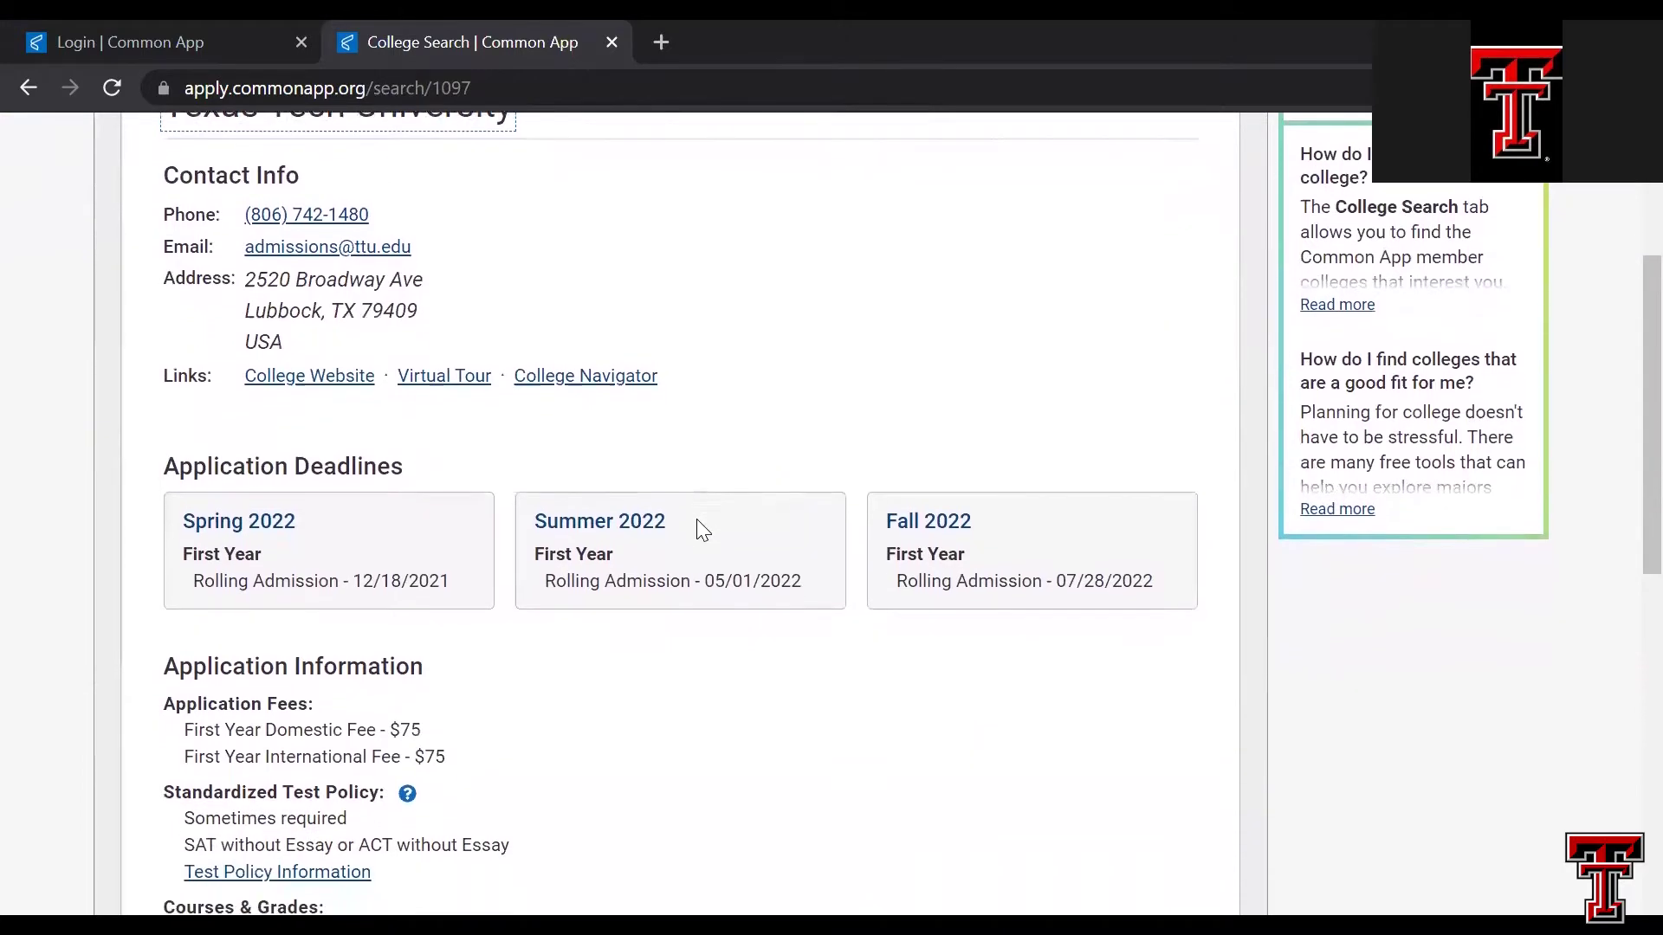
pyautogui.scroll(-3, 699, 523)
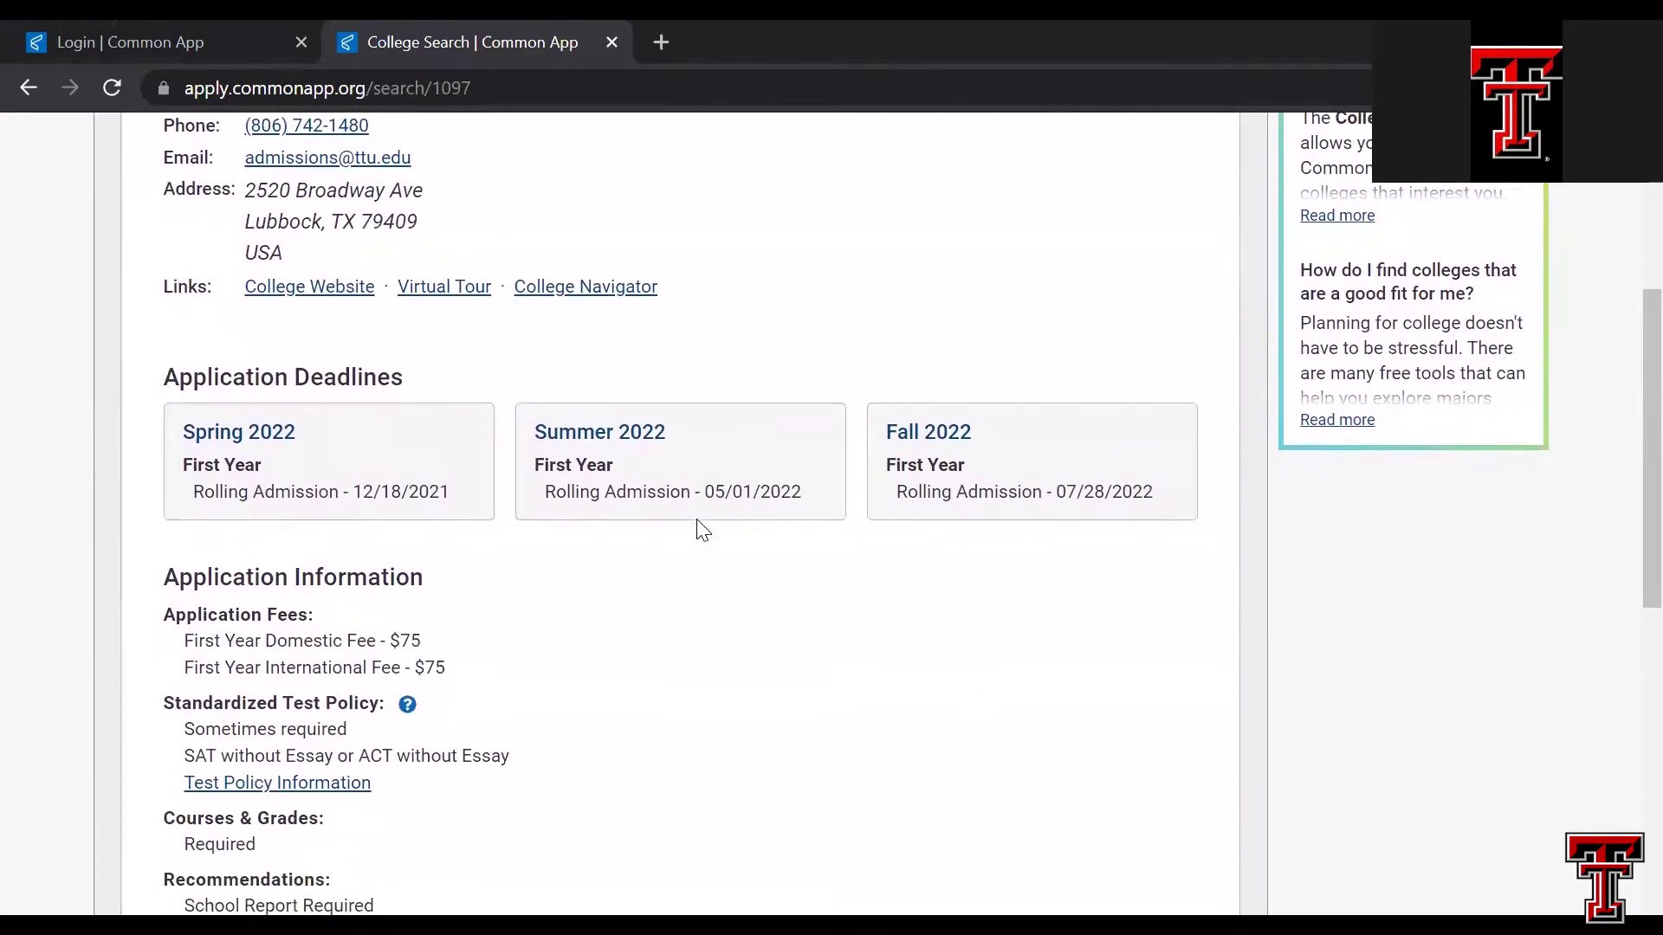
pyautogui.scroll(-5, 702, 530)
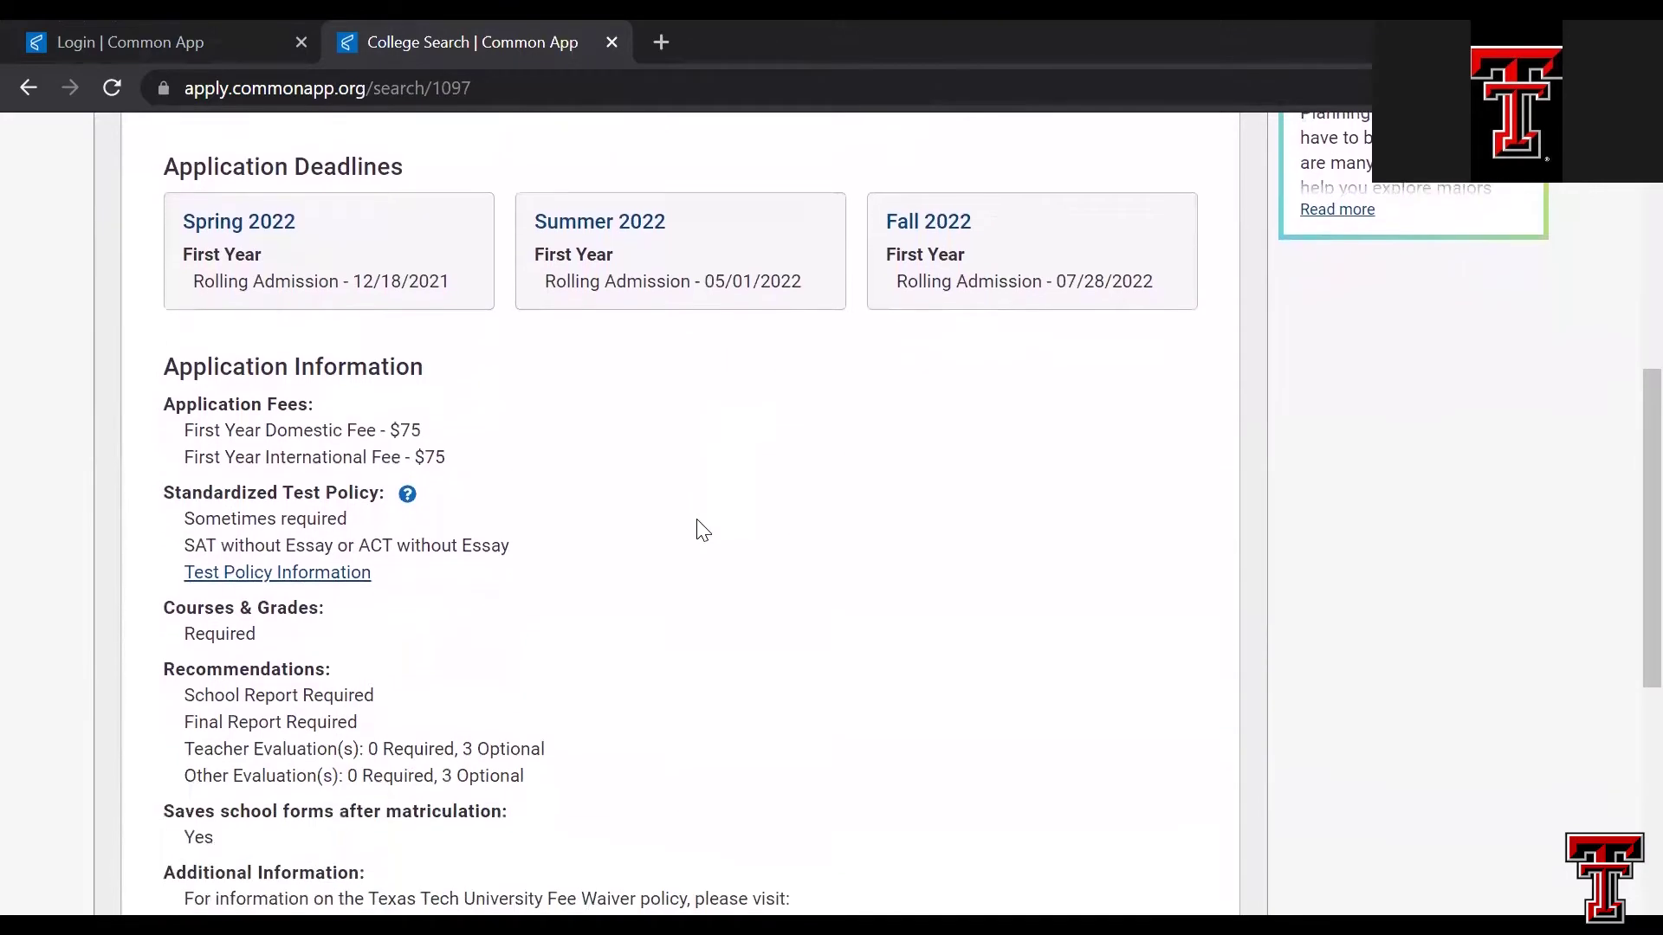
pyautogui.scroll(-5, 703, 531)
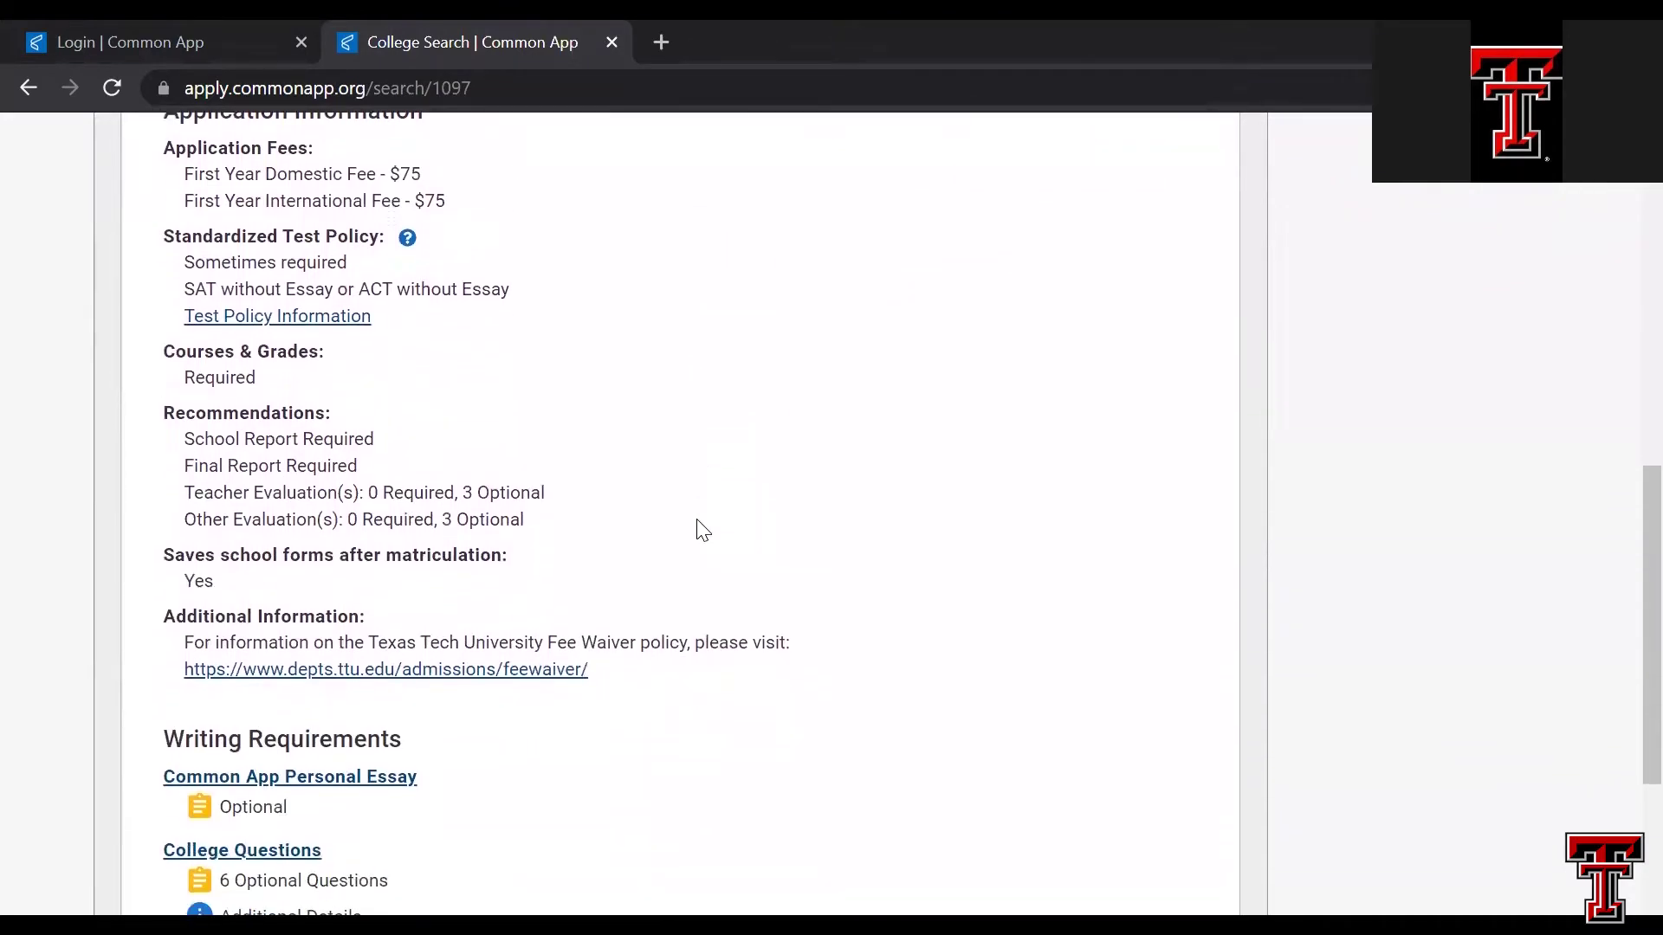
pyautogui.scroll(-3, 702, 530)
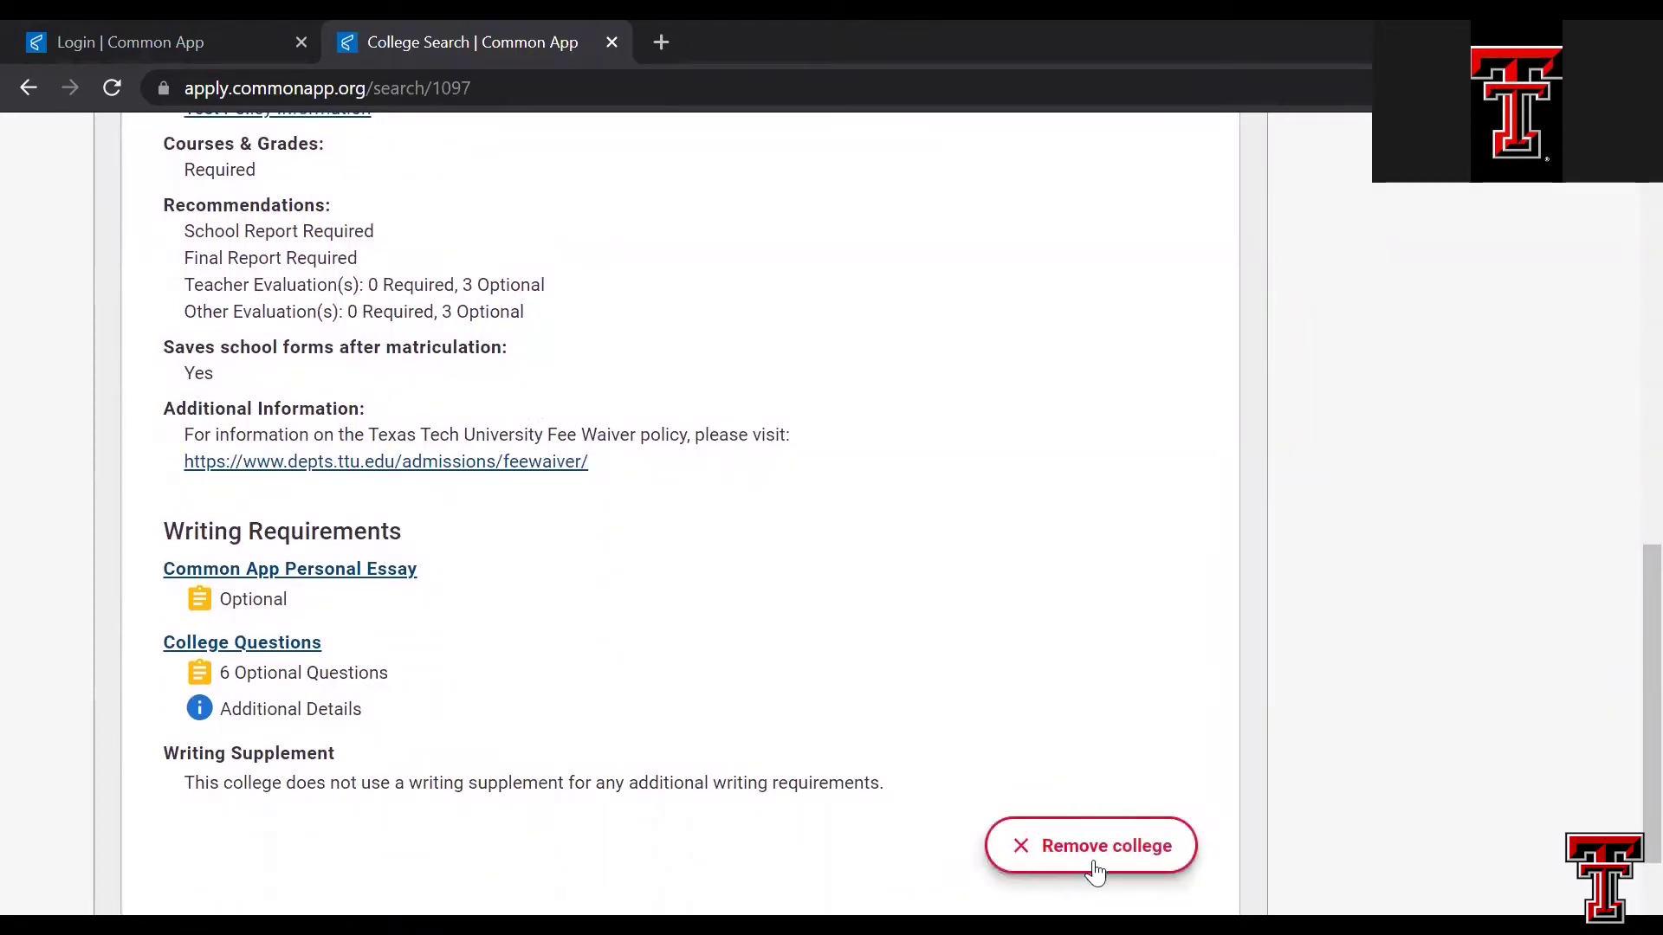
# - Check the college list in My Colleges, and open the Profile section of the Common App
pyautogui.scroll(3, 948, 544)
pyautogui.scroll(8, 953, 543)
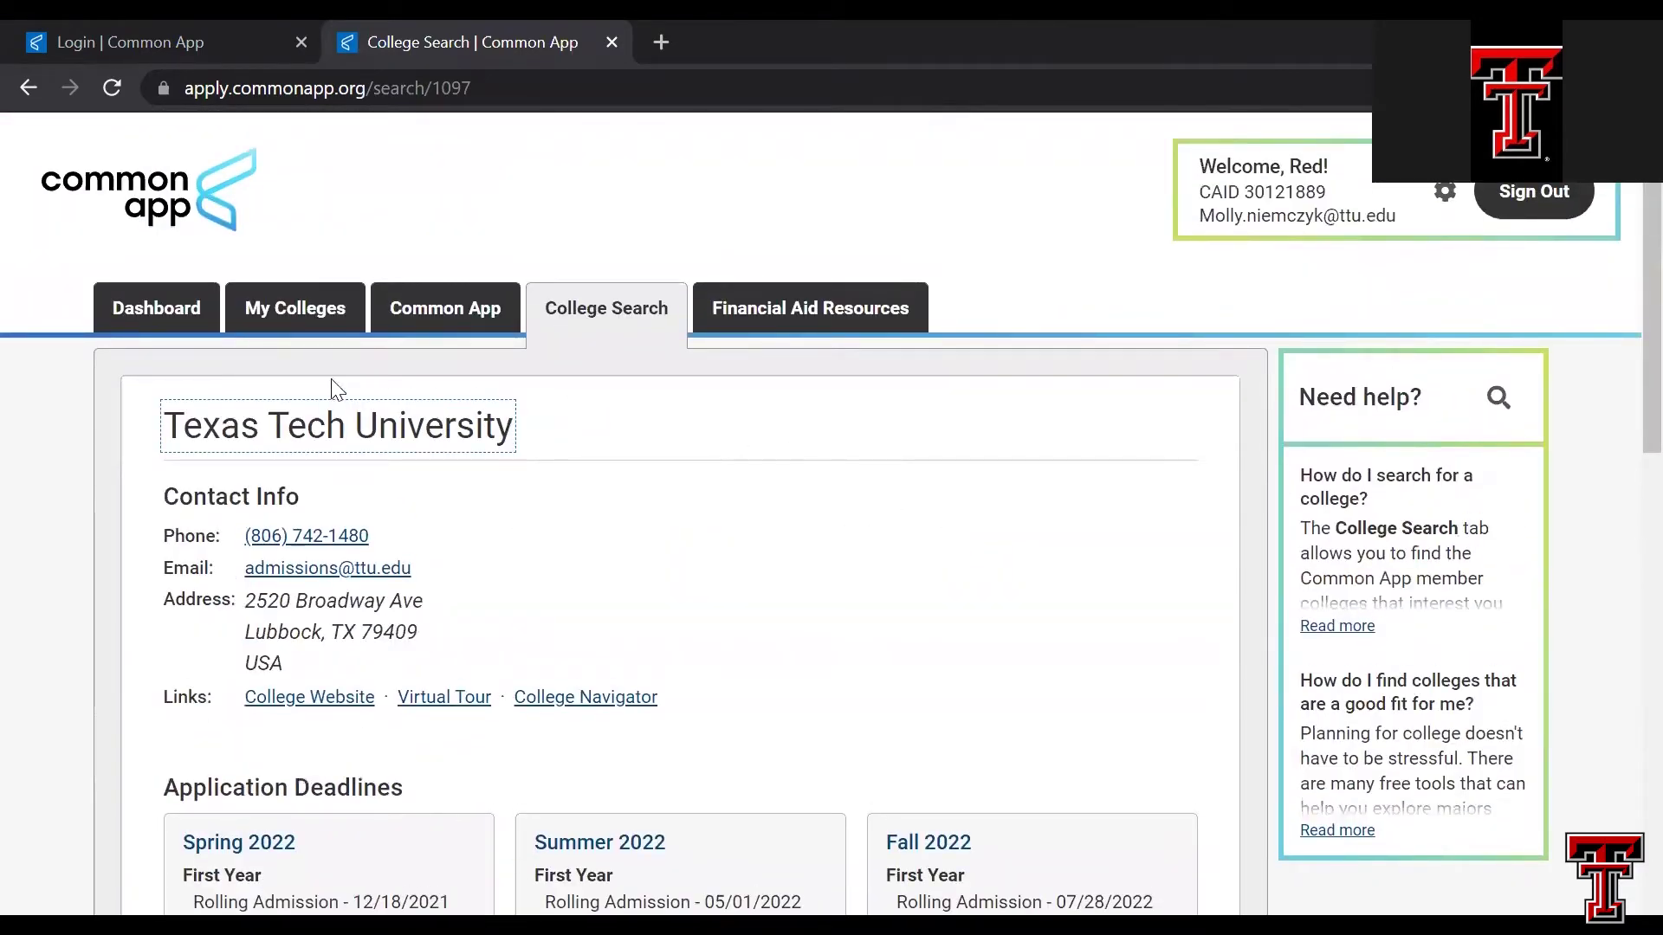
pyautogui.click(297, 327)
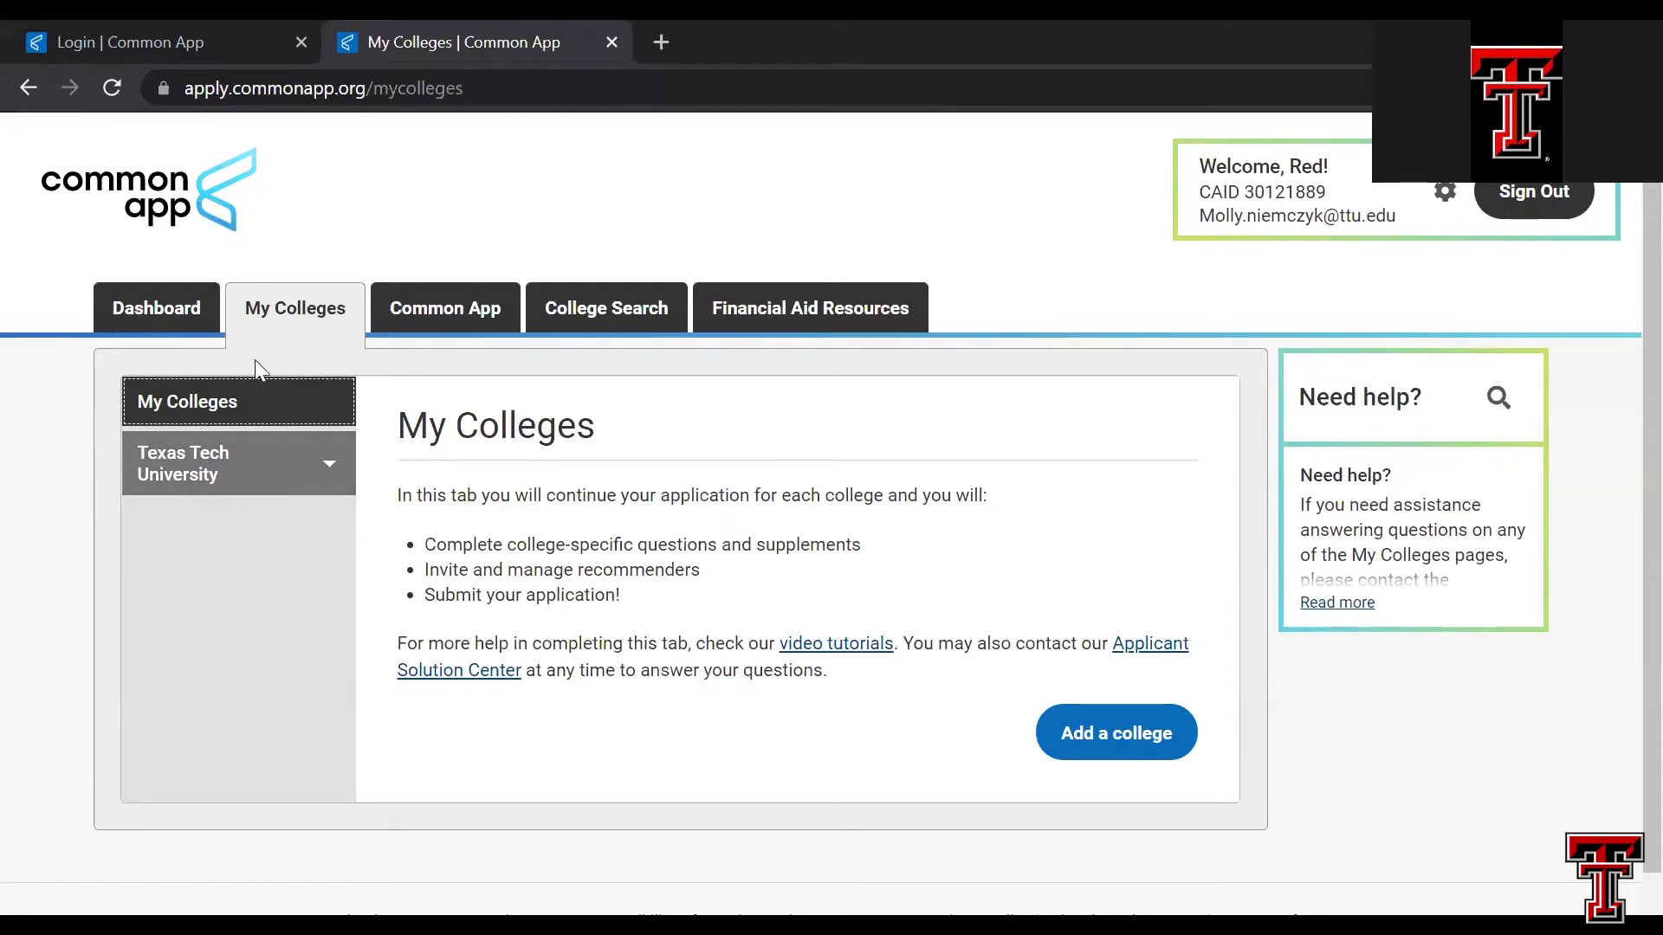
pyautogui.click(433, 319)
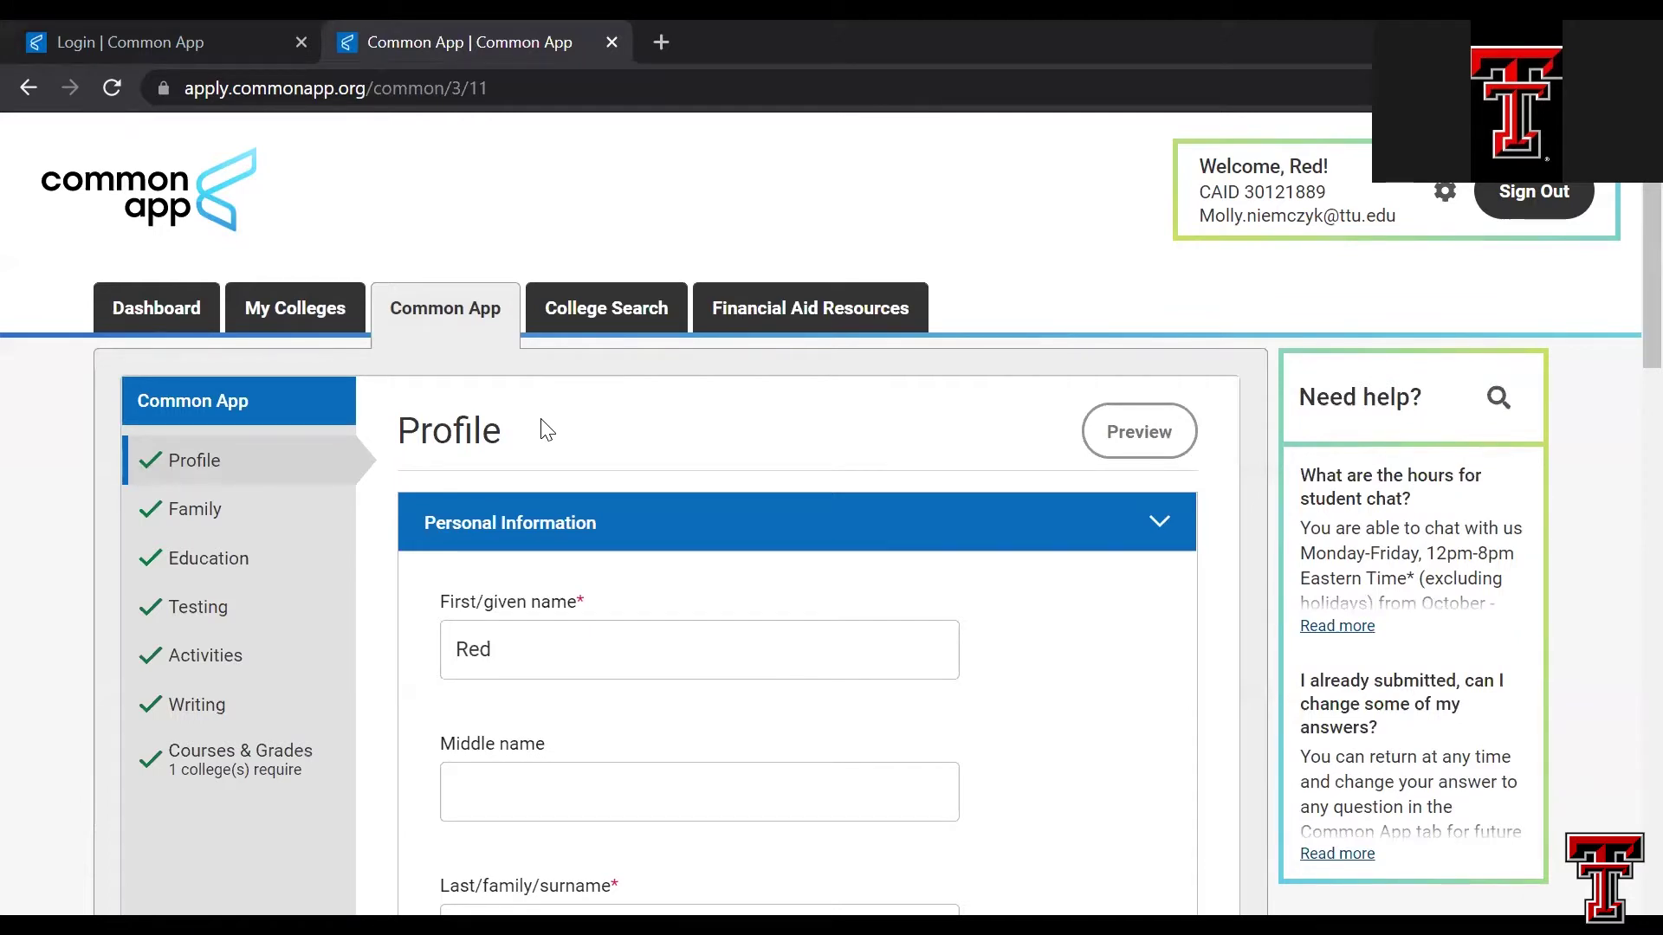
# - Examine the Personal Information questions from the legal name fields through pronouns, other names, gender and date of birth
pyautogui.scroll(-1, 541, 431)
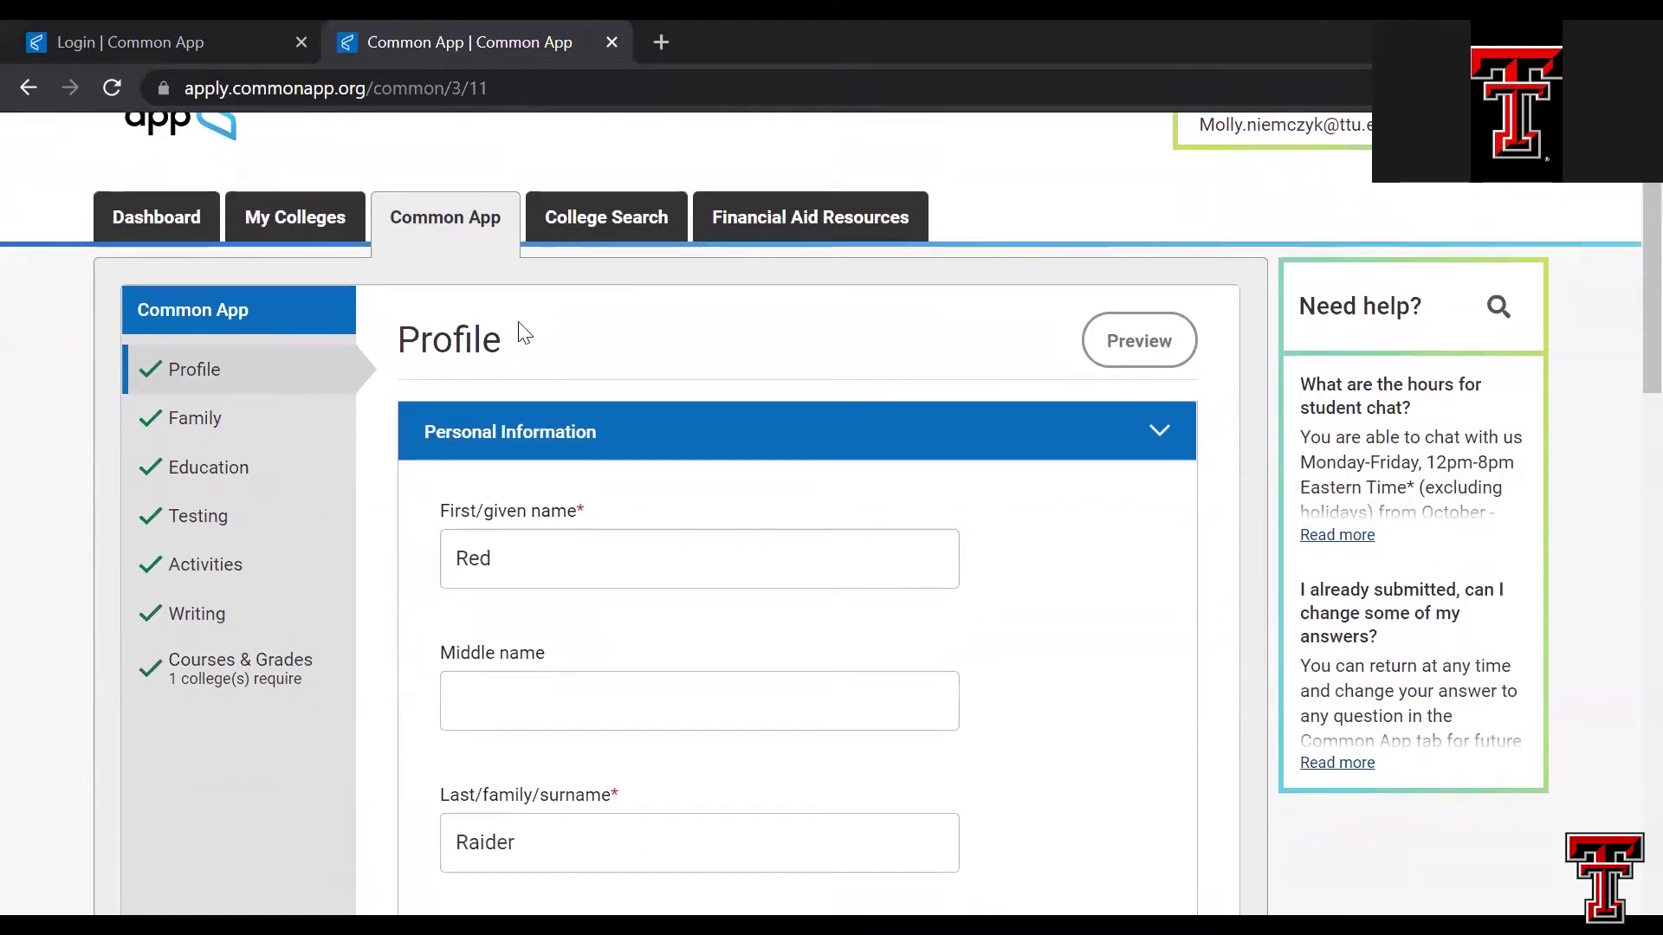
pyautogui.scroll(-1, 607, 340)
pyautogui.scroll(-1, 606, 338)
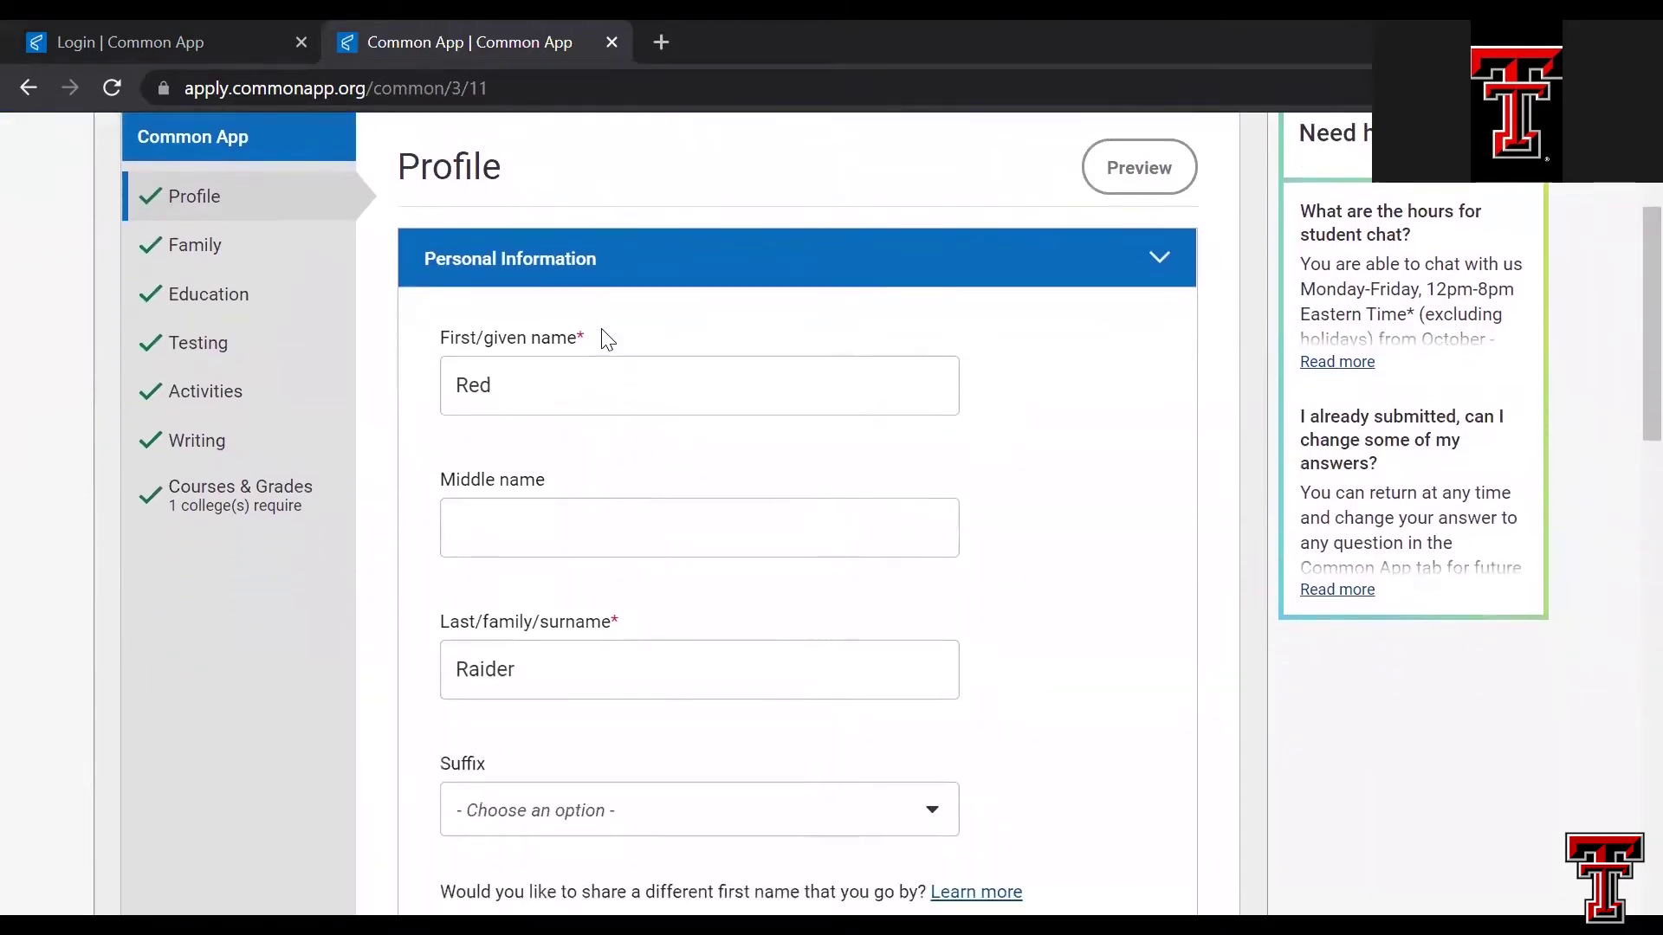
pyautogui.scroll(-2, 564, 398)
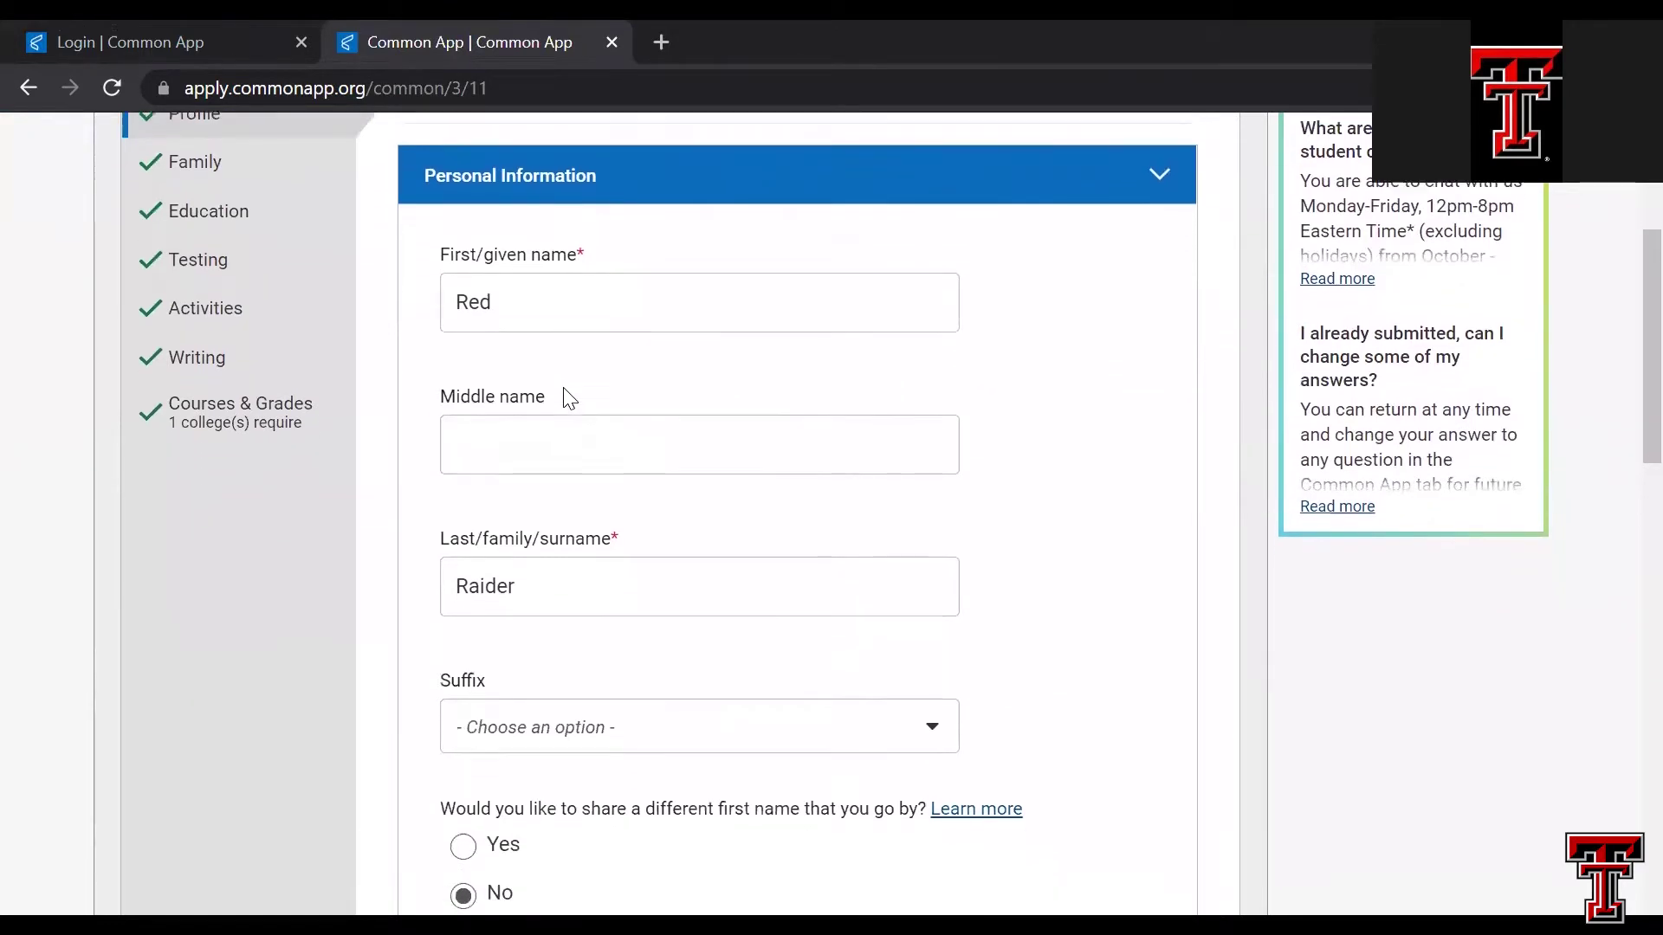
pyautogui.scroll(-1, 564, 397)
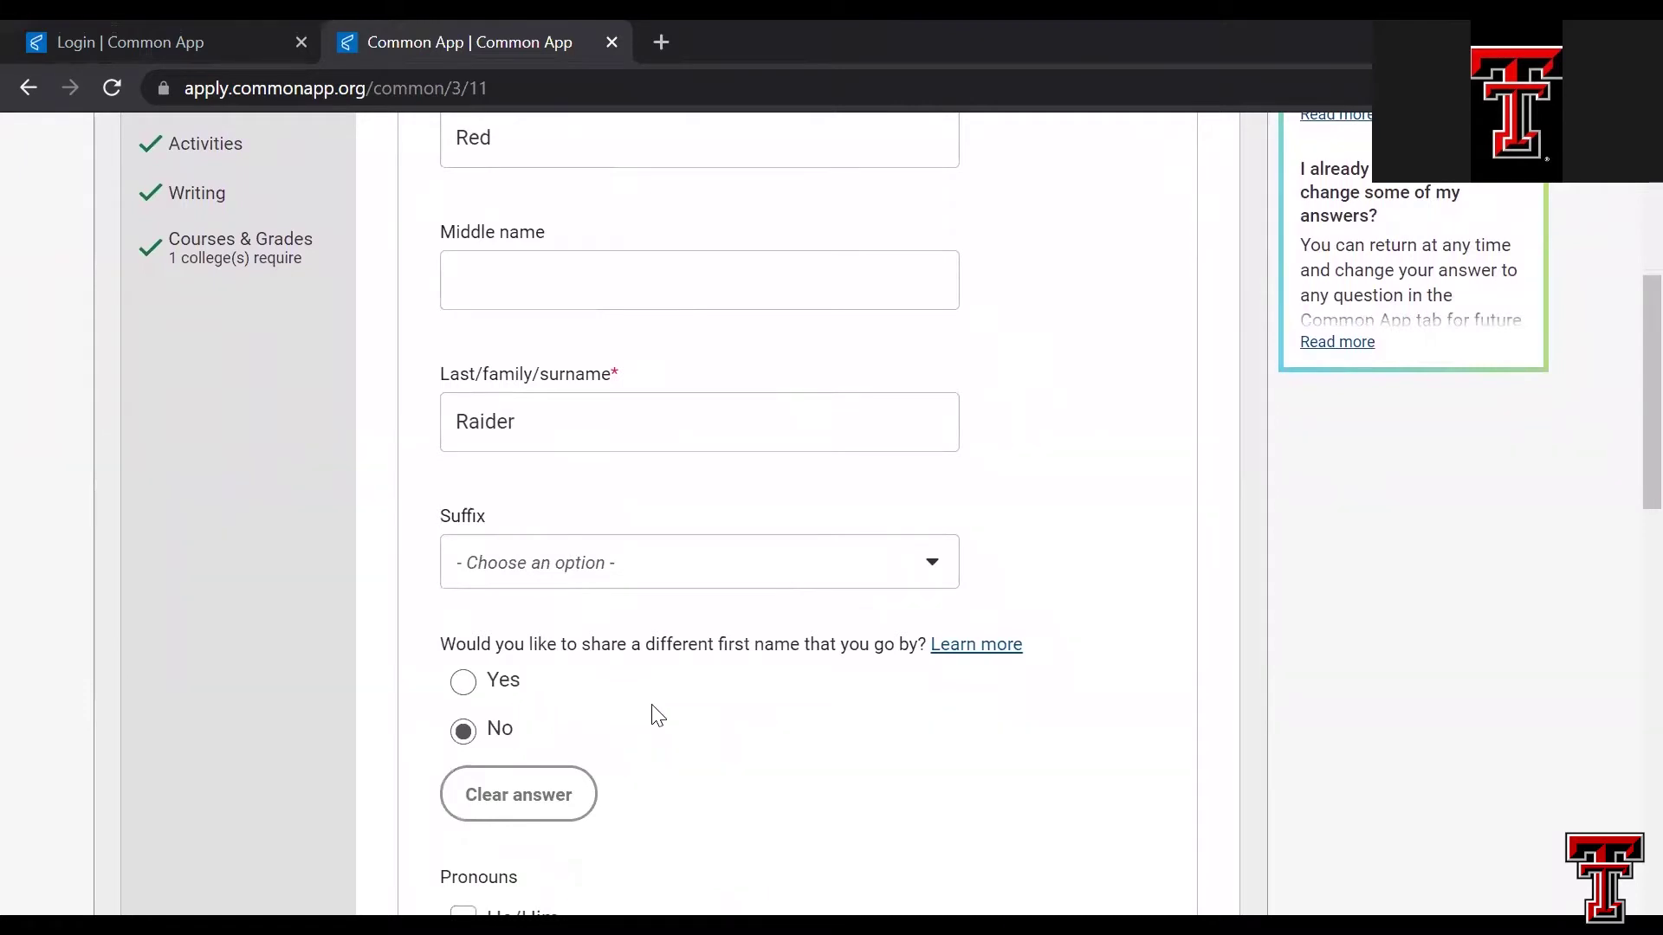
pyautogui.scroll(-3, 658, 715)
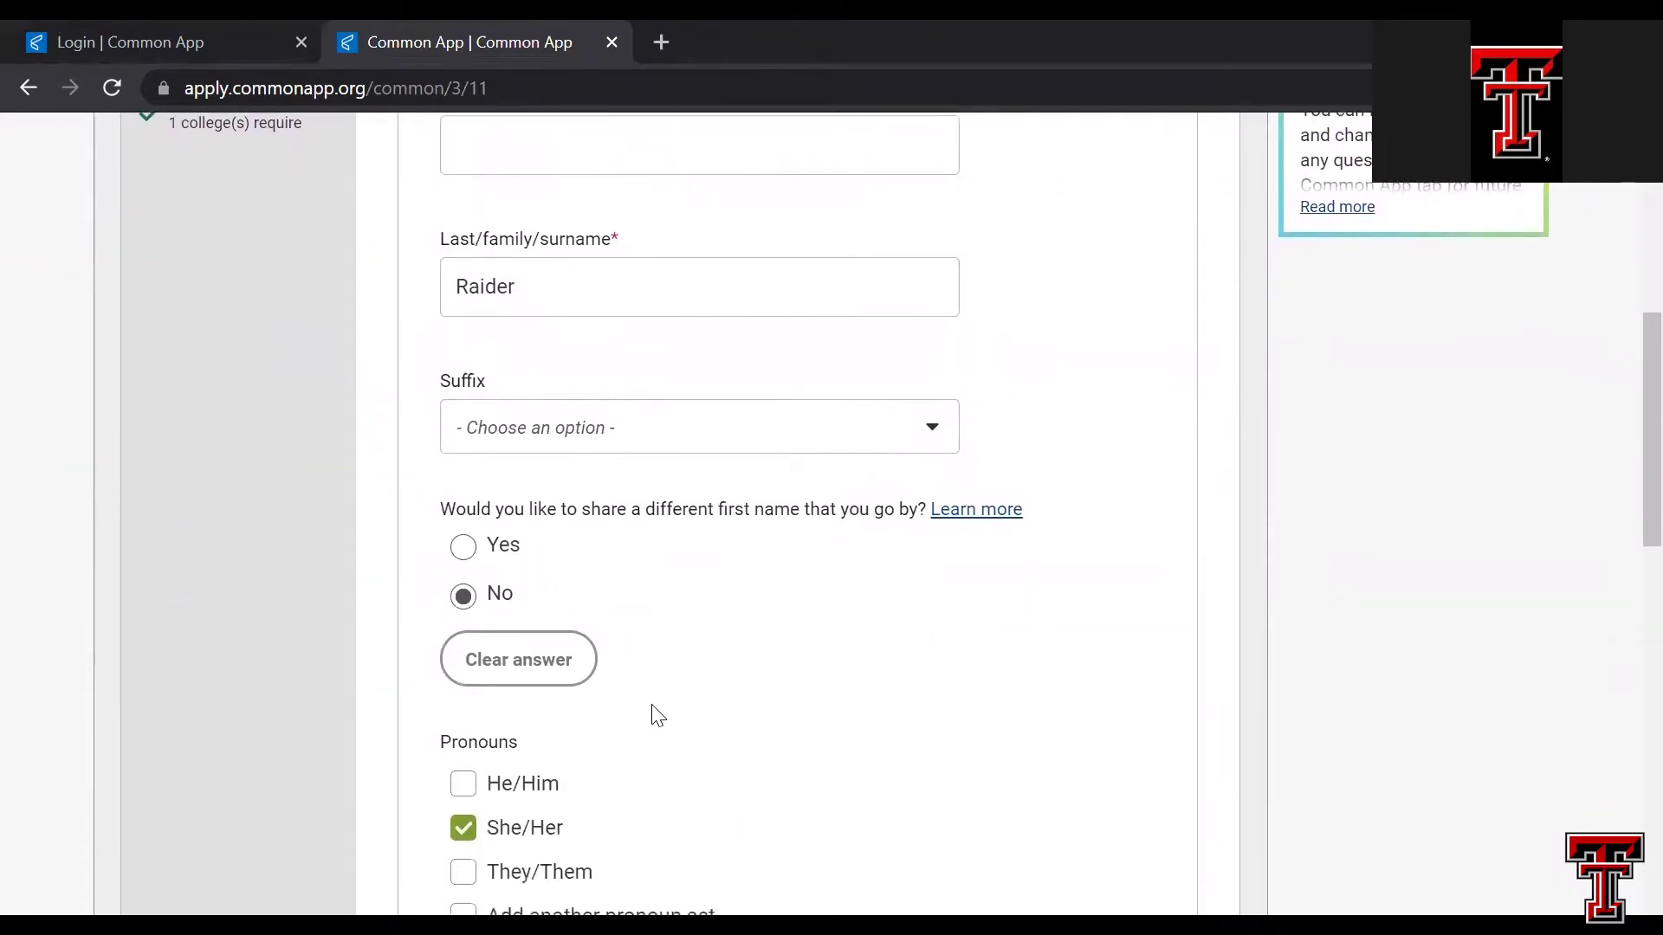
pyautogui.scroll(-2, 659, 715)
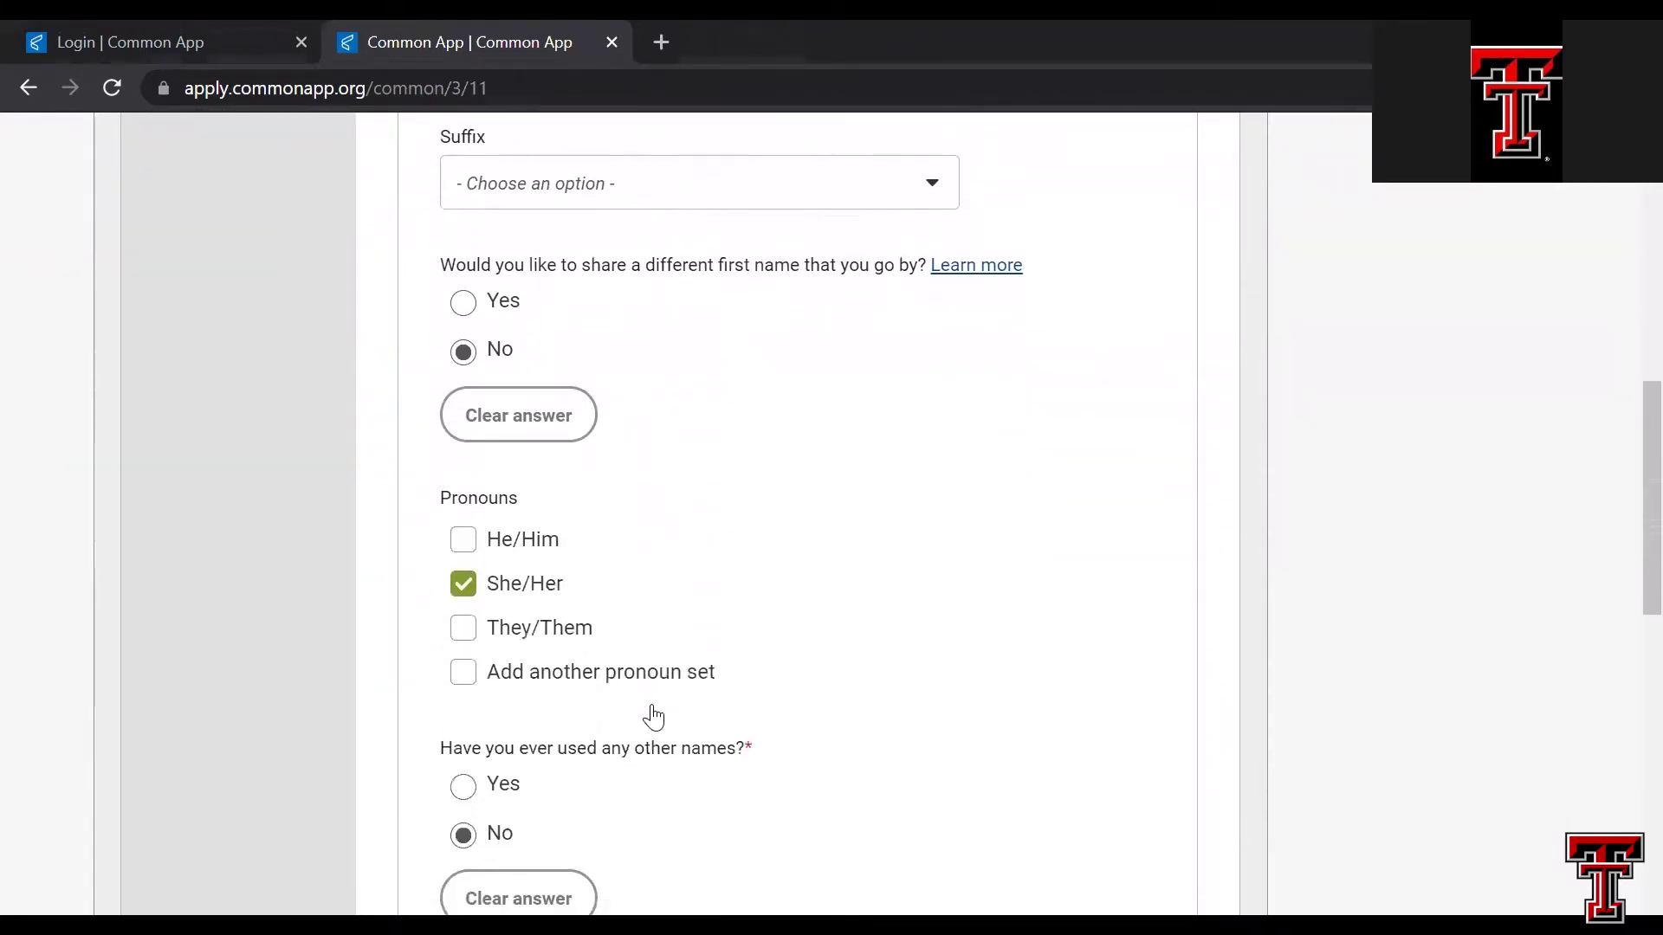
pyautogui.scroll(-3, 654, 706)
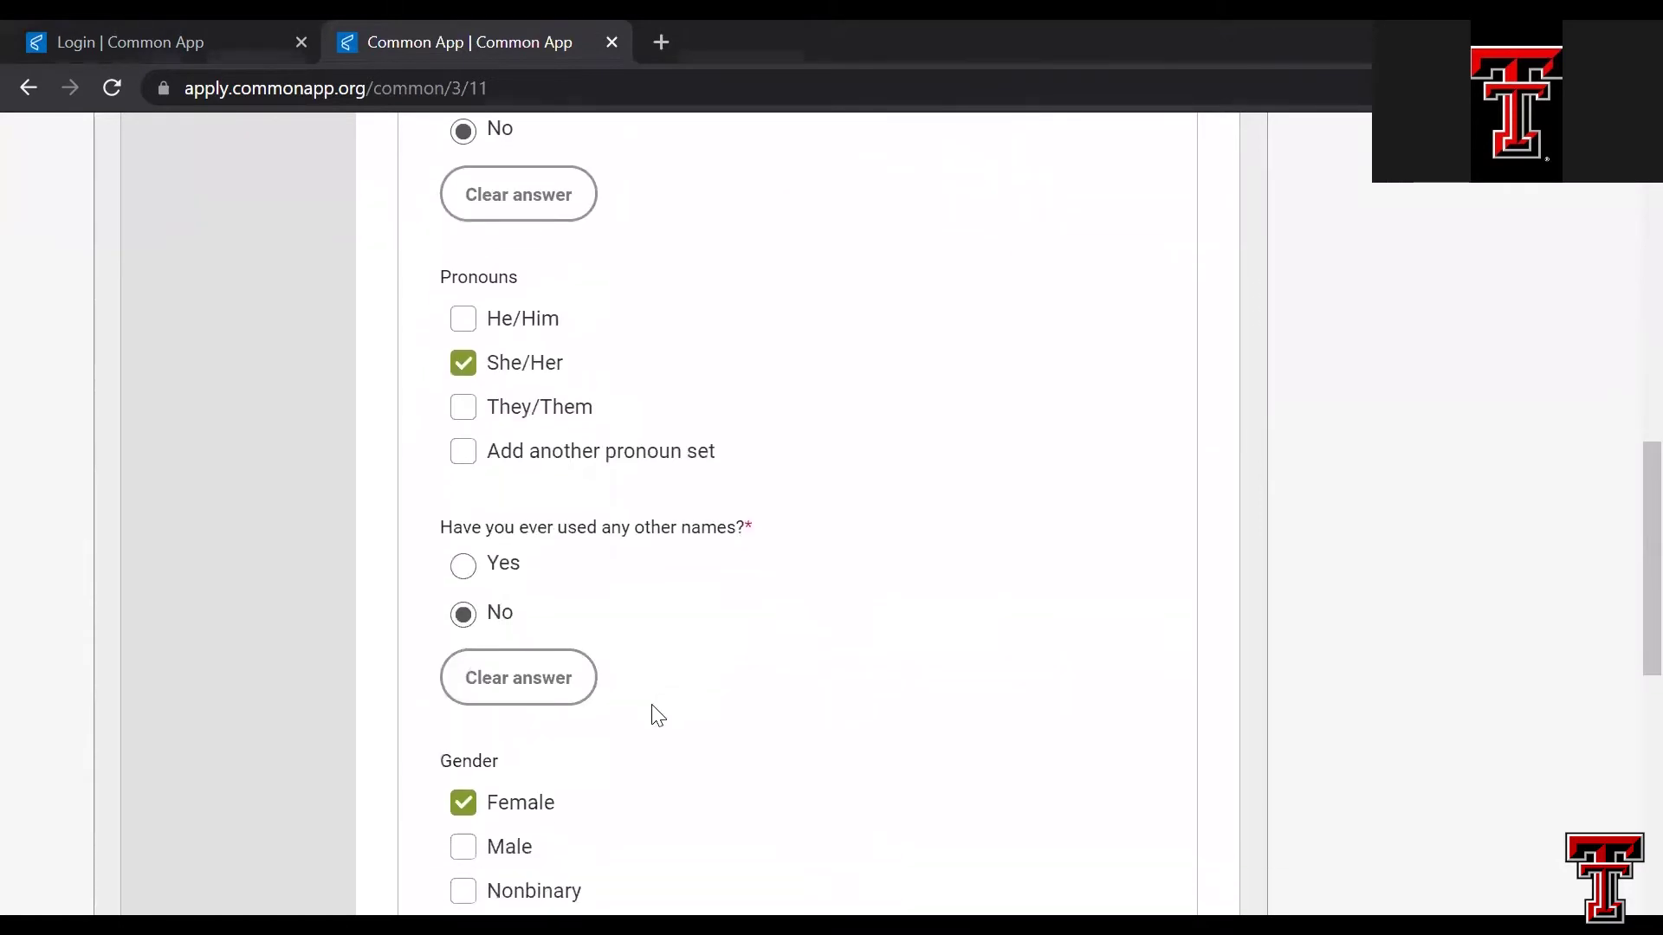
pyautogui.scroll(-3, 658, 716)
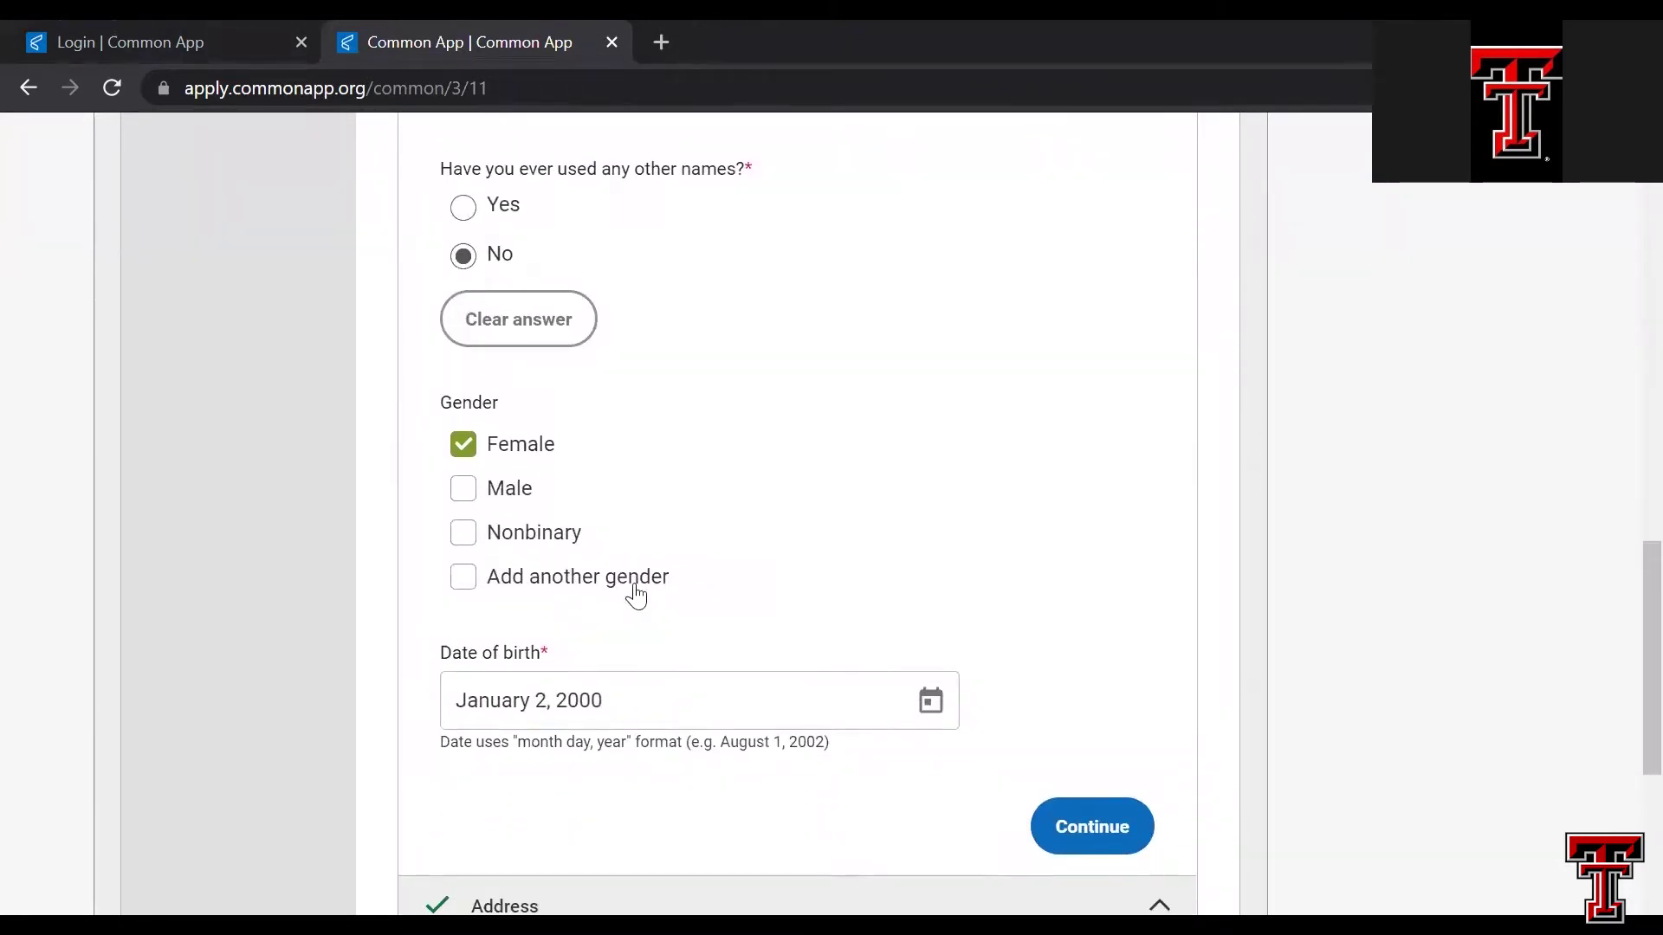
# - Review the suffix, pronouns, other names and gender questions again, and continue to the Address section
pyautogui.scroll(1, 786, 388)
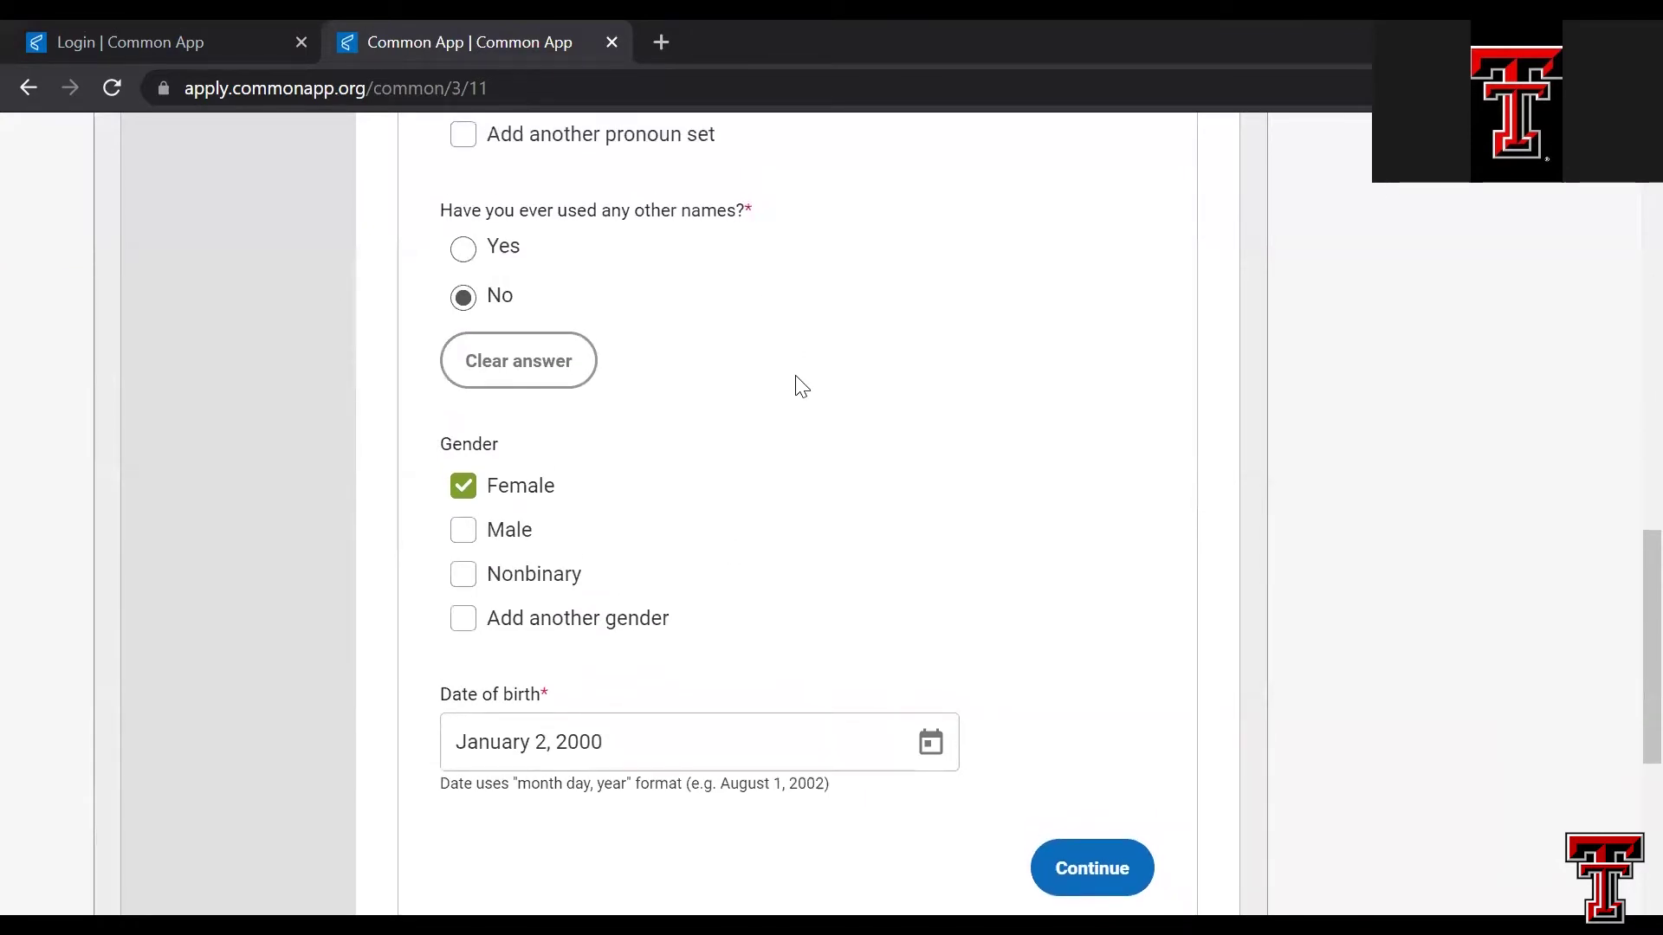
pyautogui.scroll(4, 801, 388)
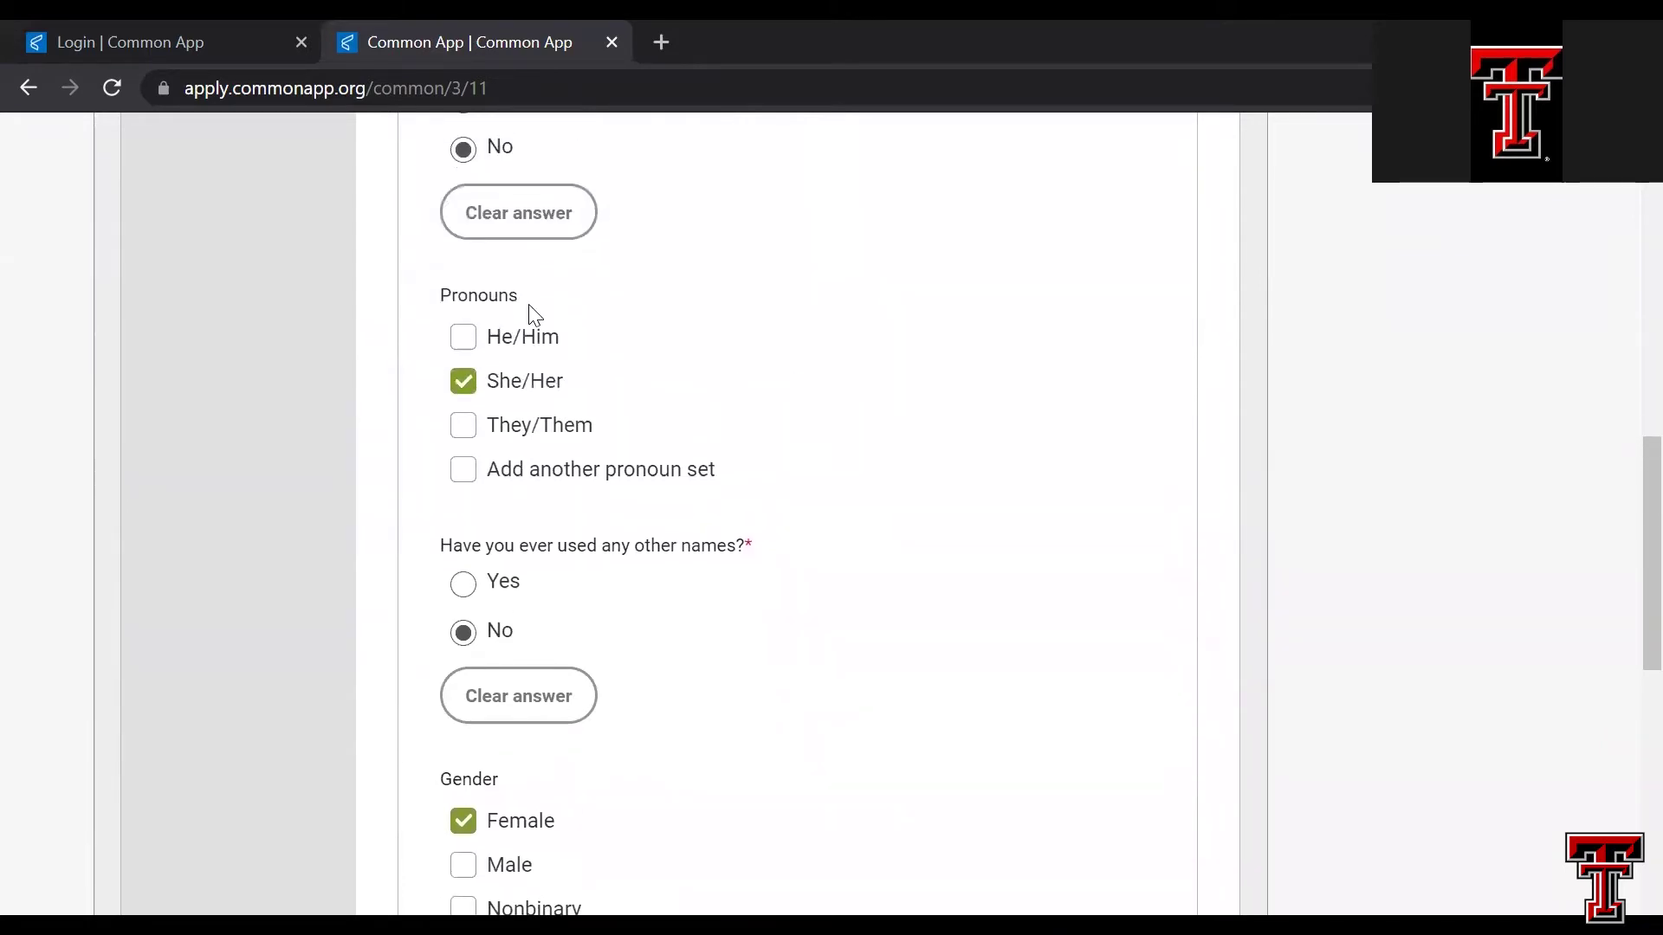
pyautogui.scroll(3, 686, 313)
pyautogui.scroll(3, 689, 314)
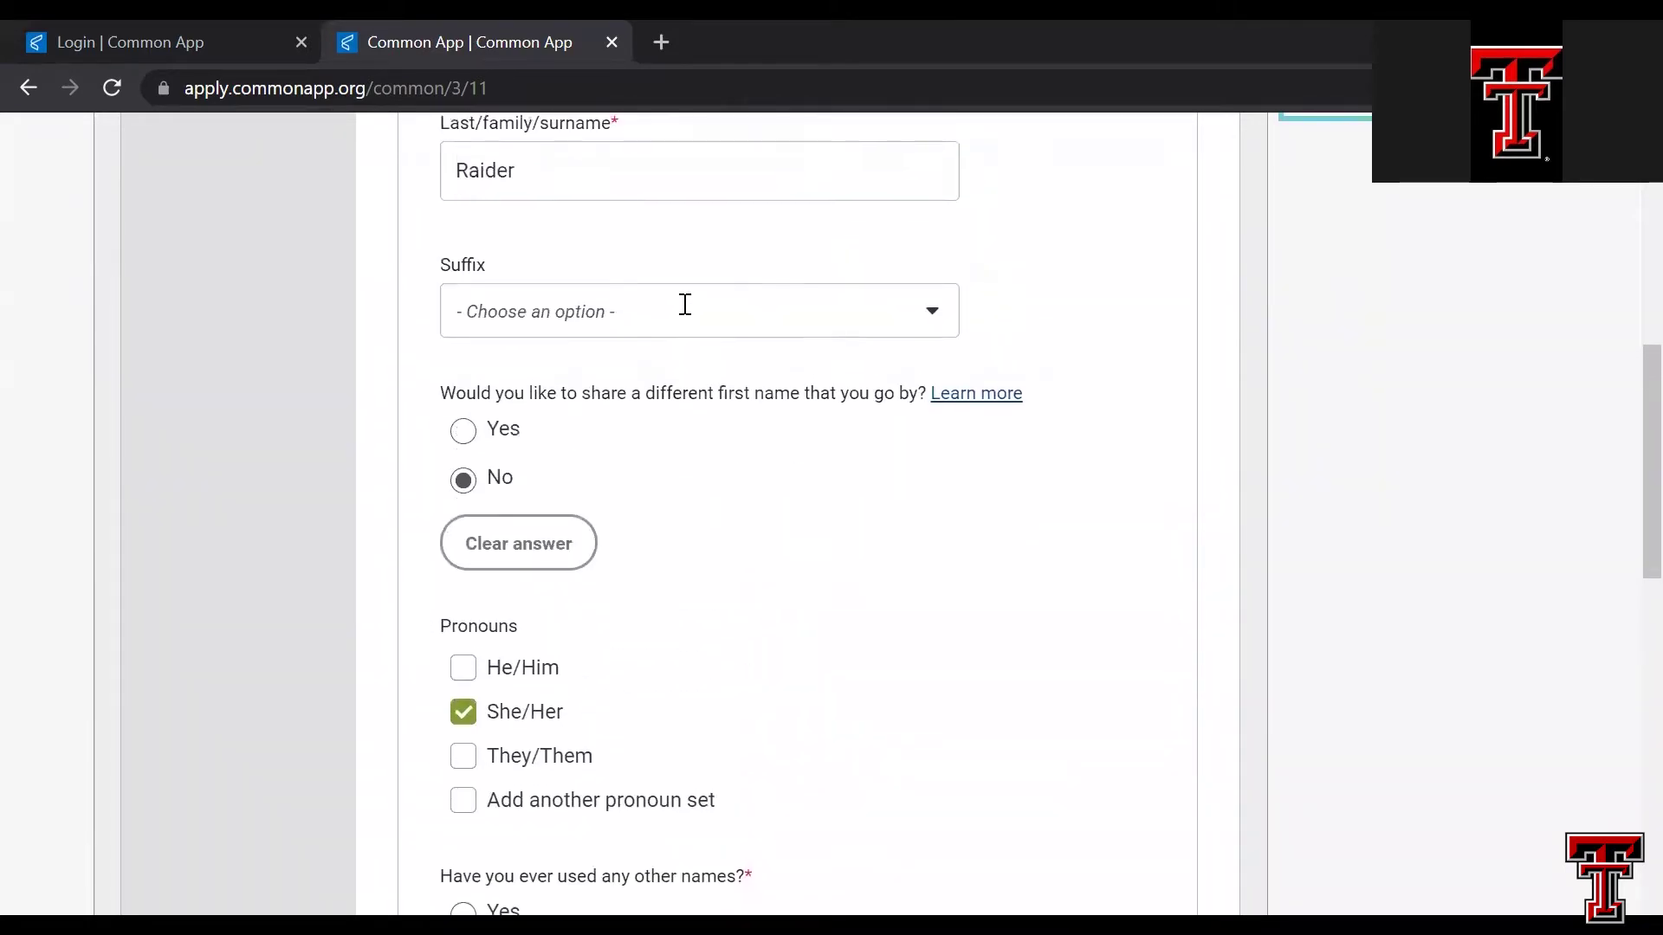
pyautogui.scroll(-5, 688, 314)
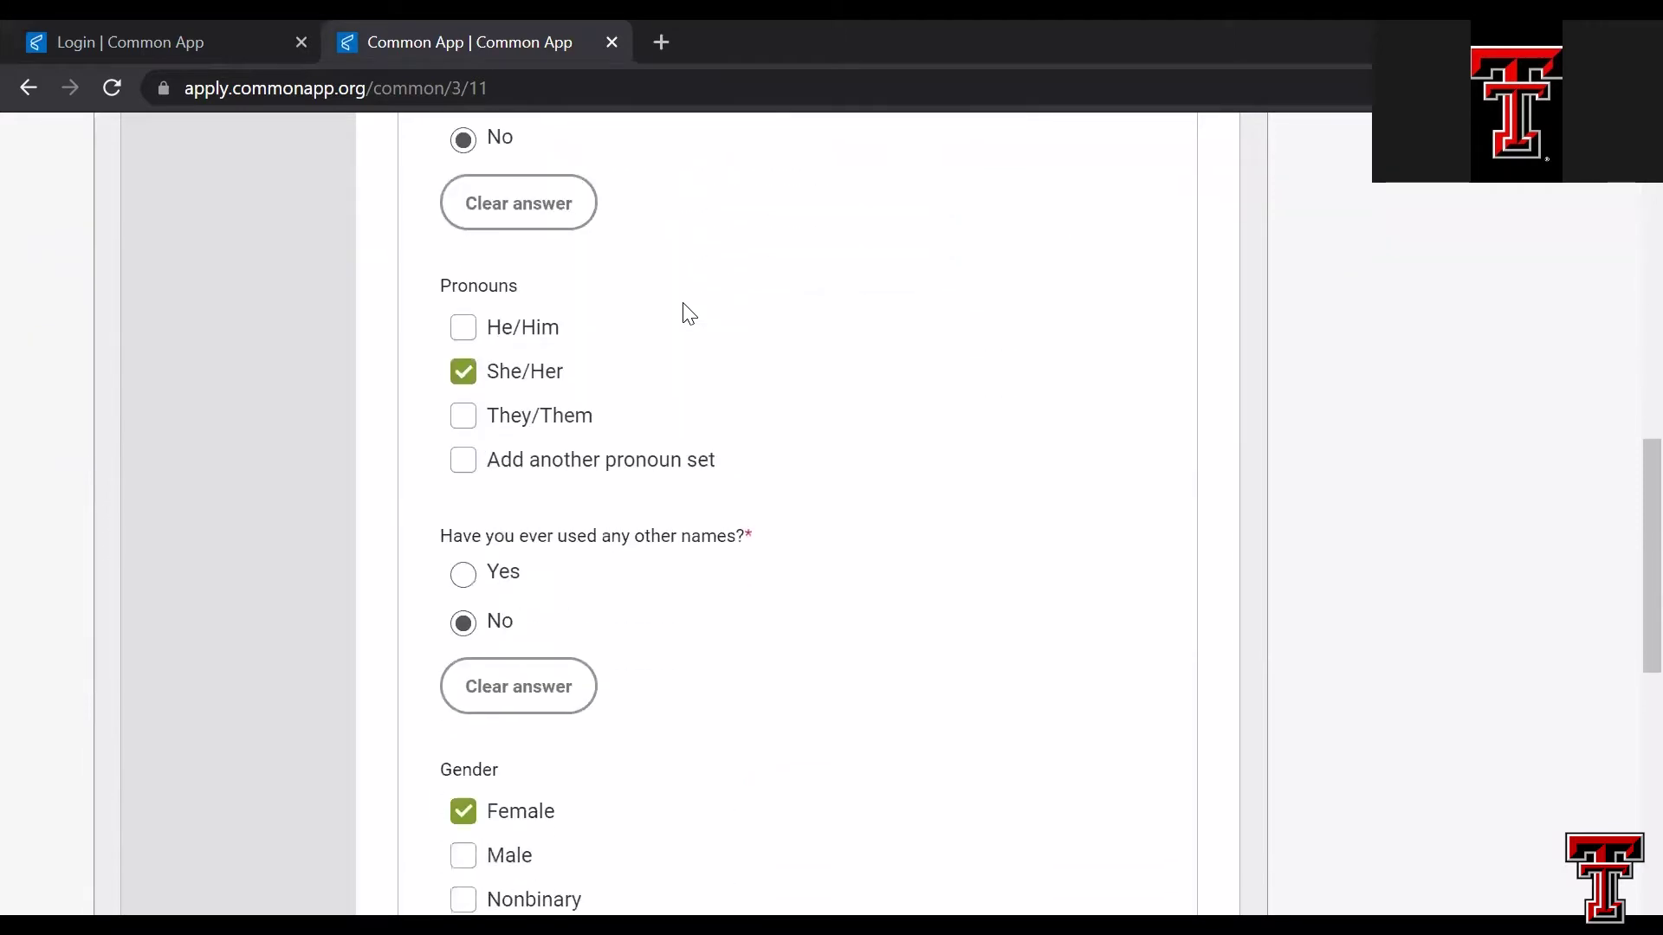
pyautogui.scroll(-2, 688, 314)
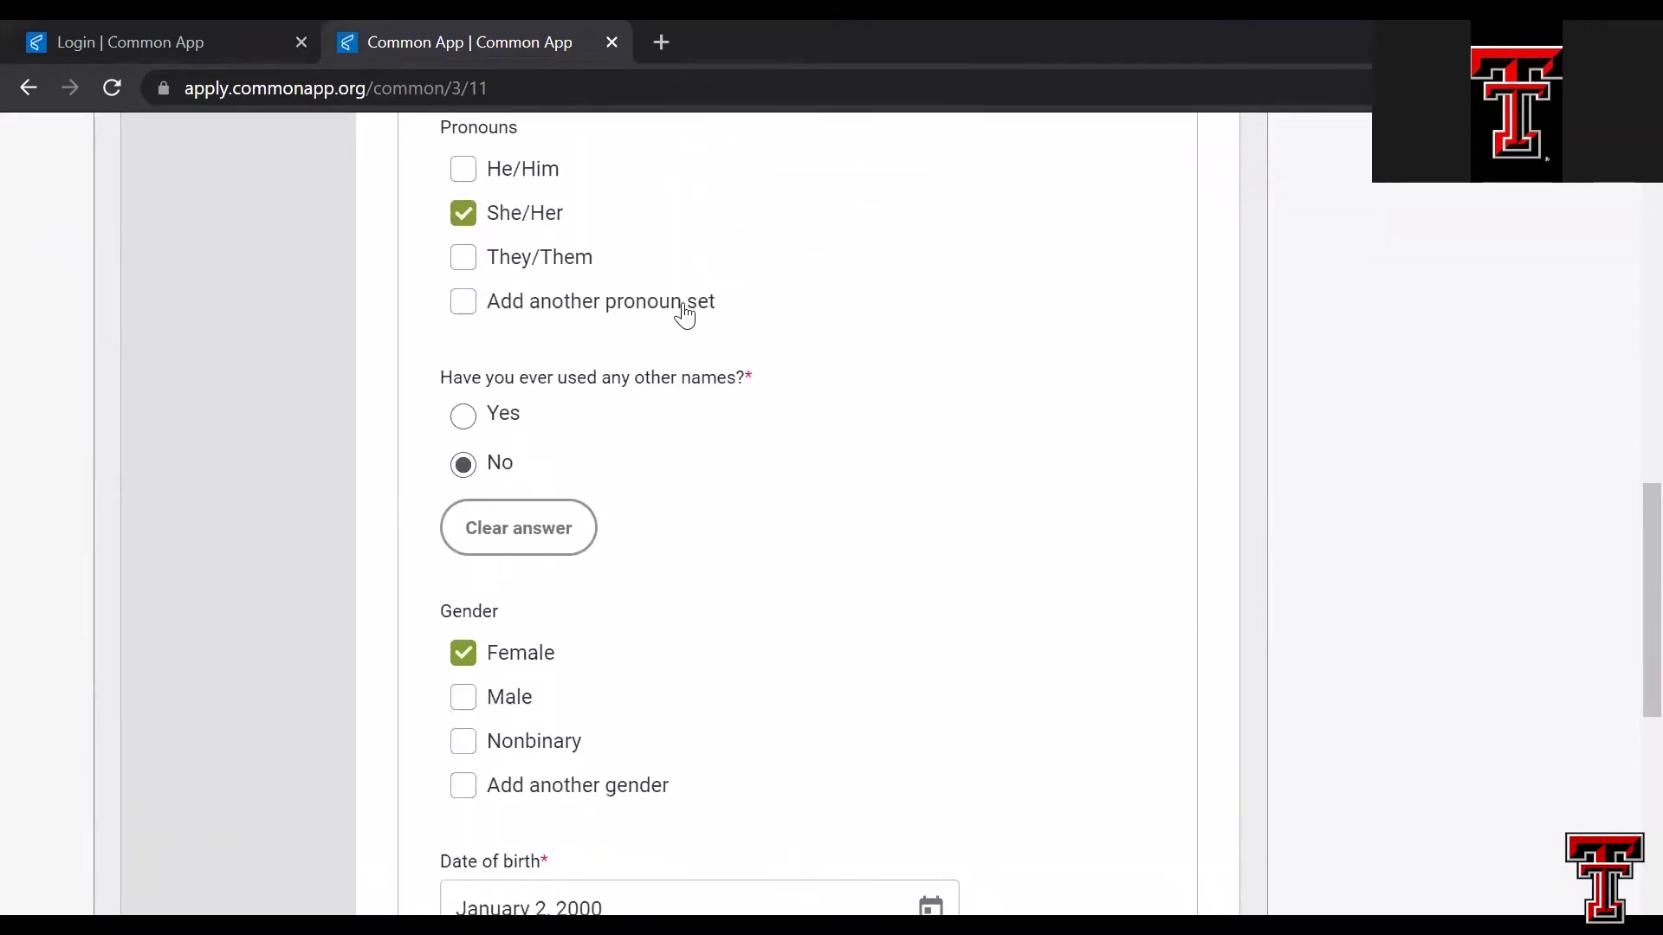
pyautogui.scroll(-4, 685, 314)
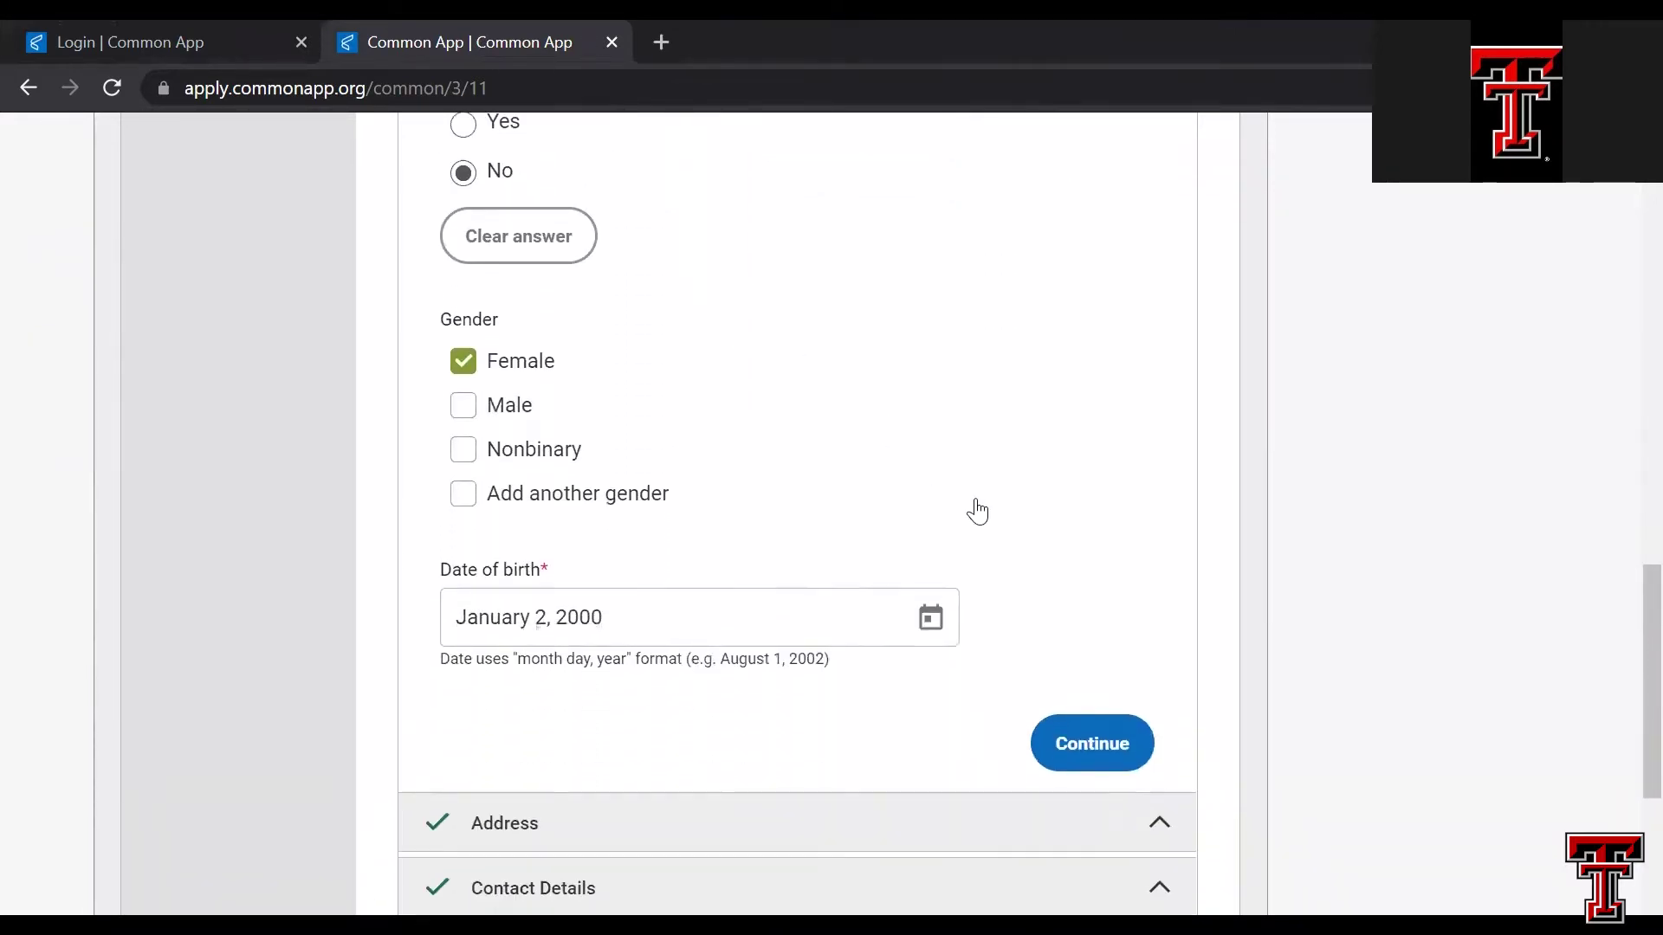
pyautogui.click(1080, 755)
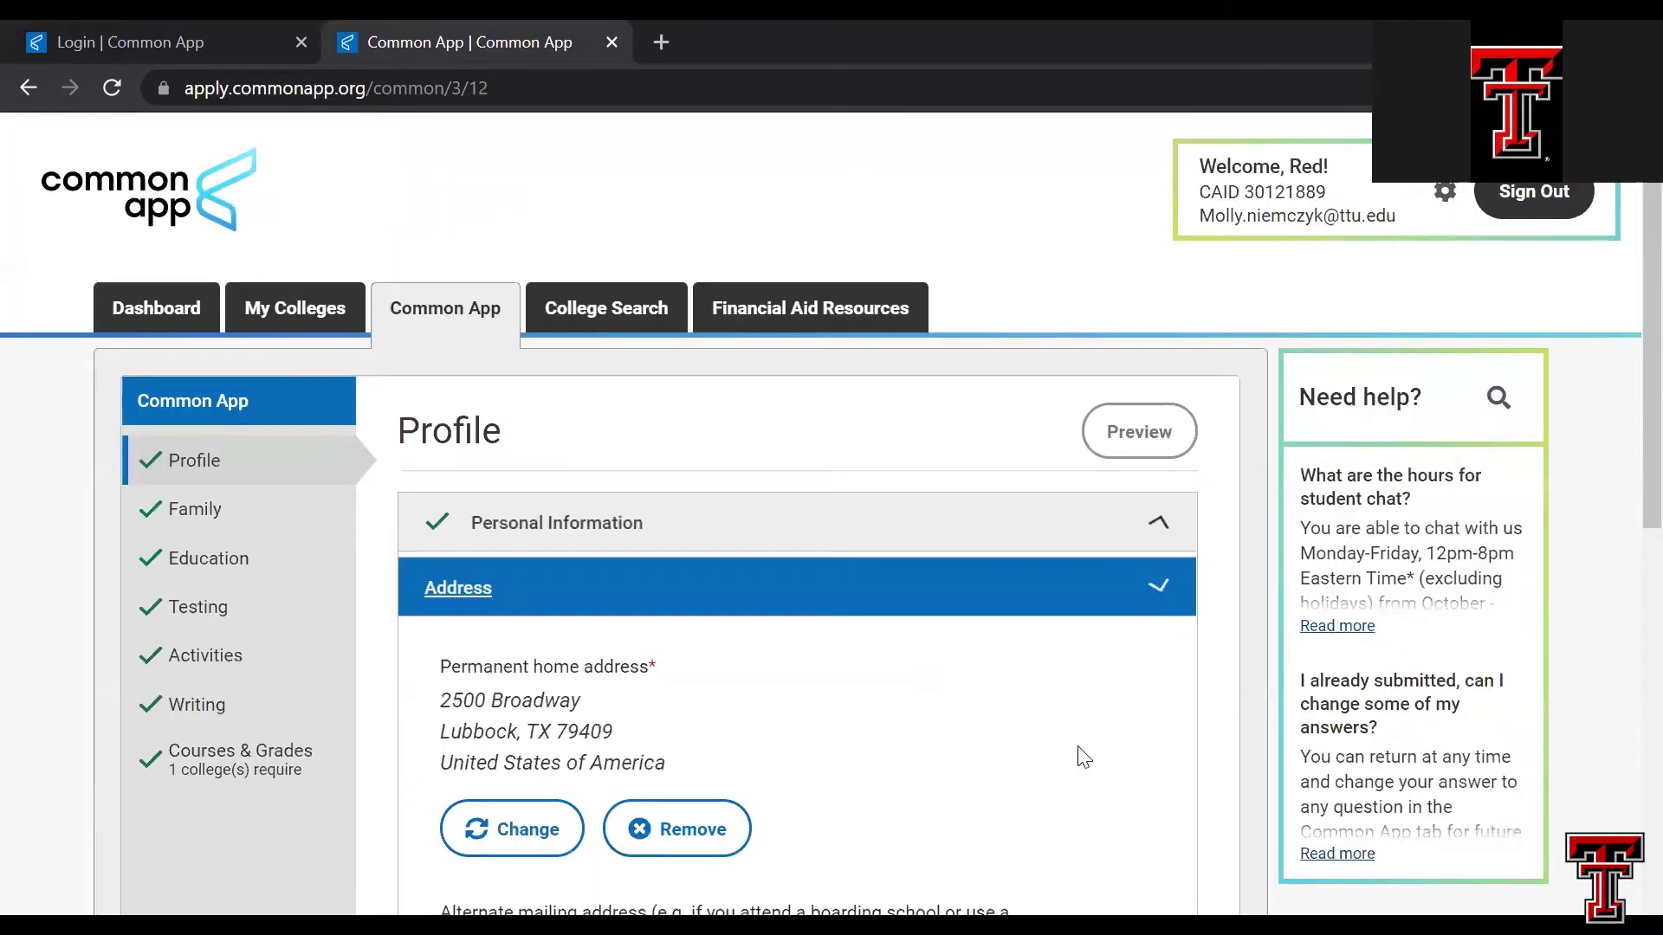
# - Examine the permanent home address entry and the alternate mailing address options
pyautogui.scroll(-2, 761, 694)
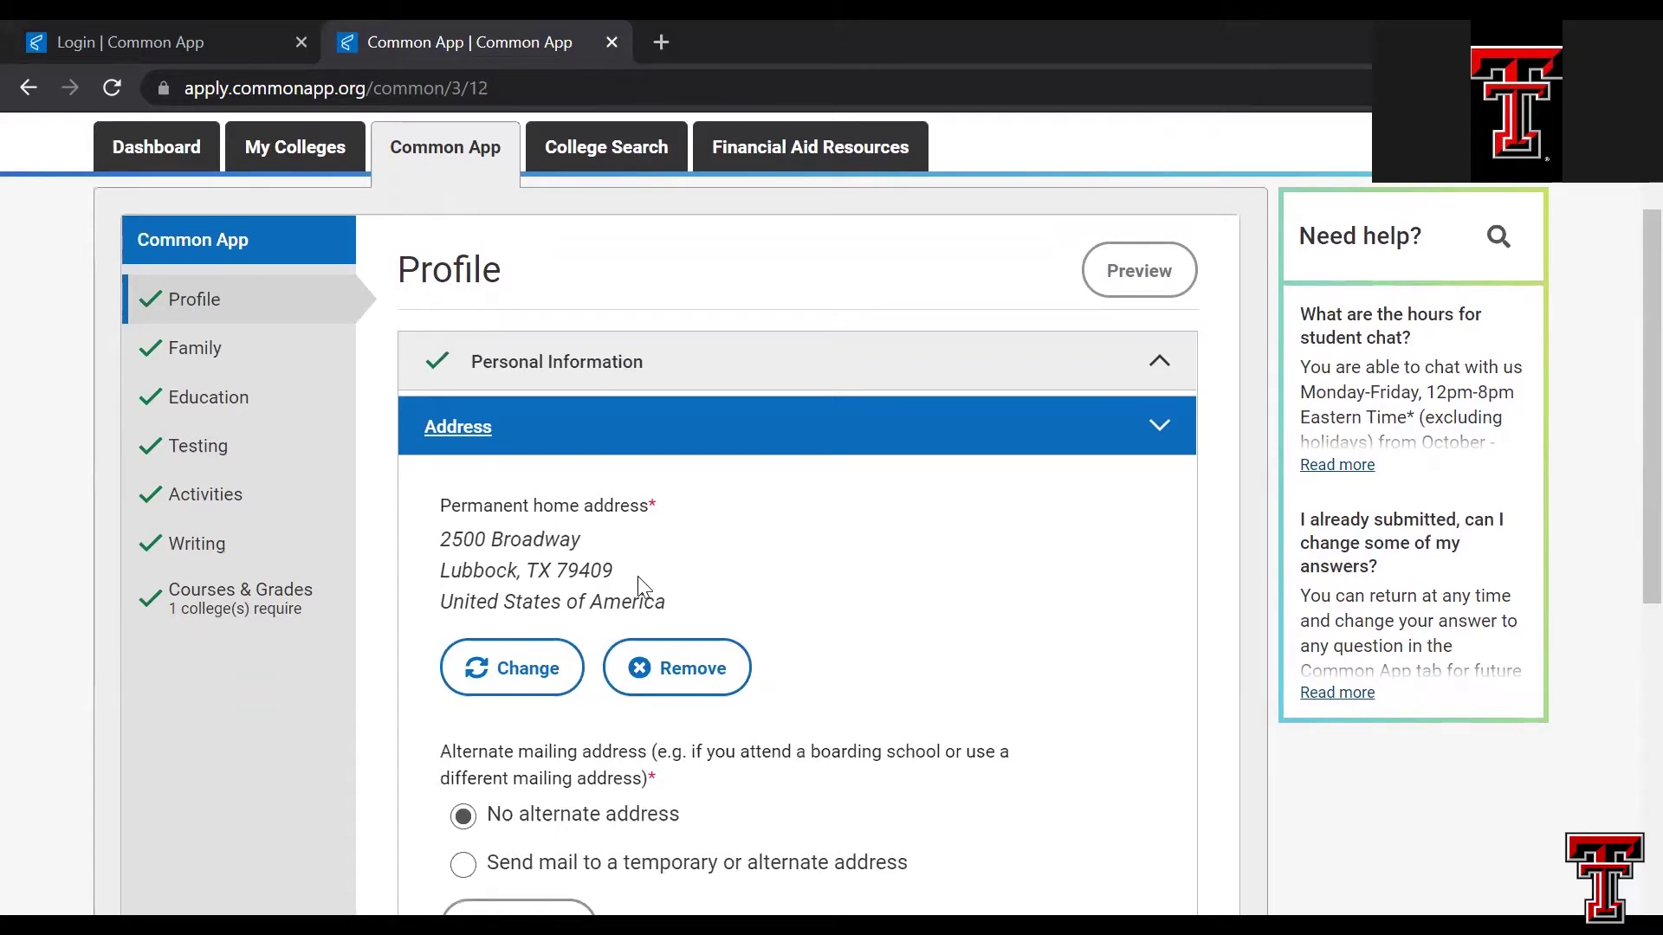
pyautogui.scroll(-1, 723, 563)
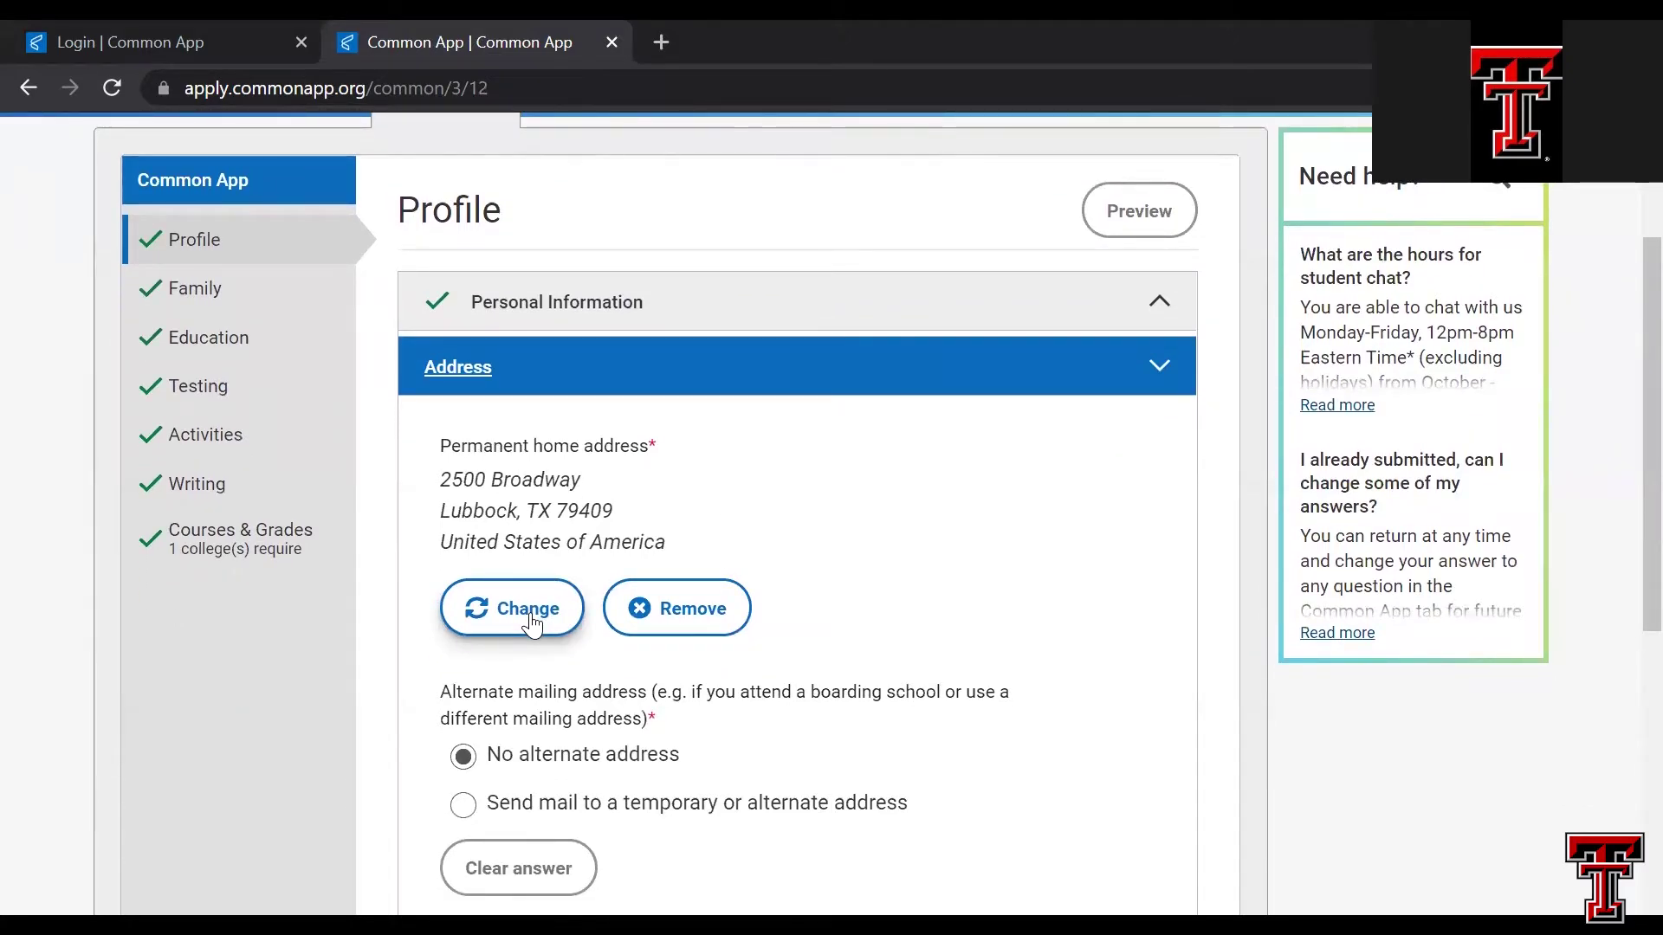
pyautogui.scroll(-1, 532, 623)
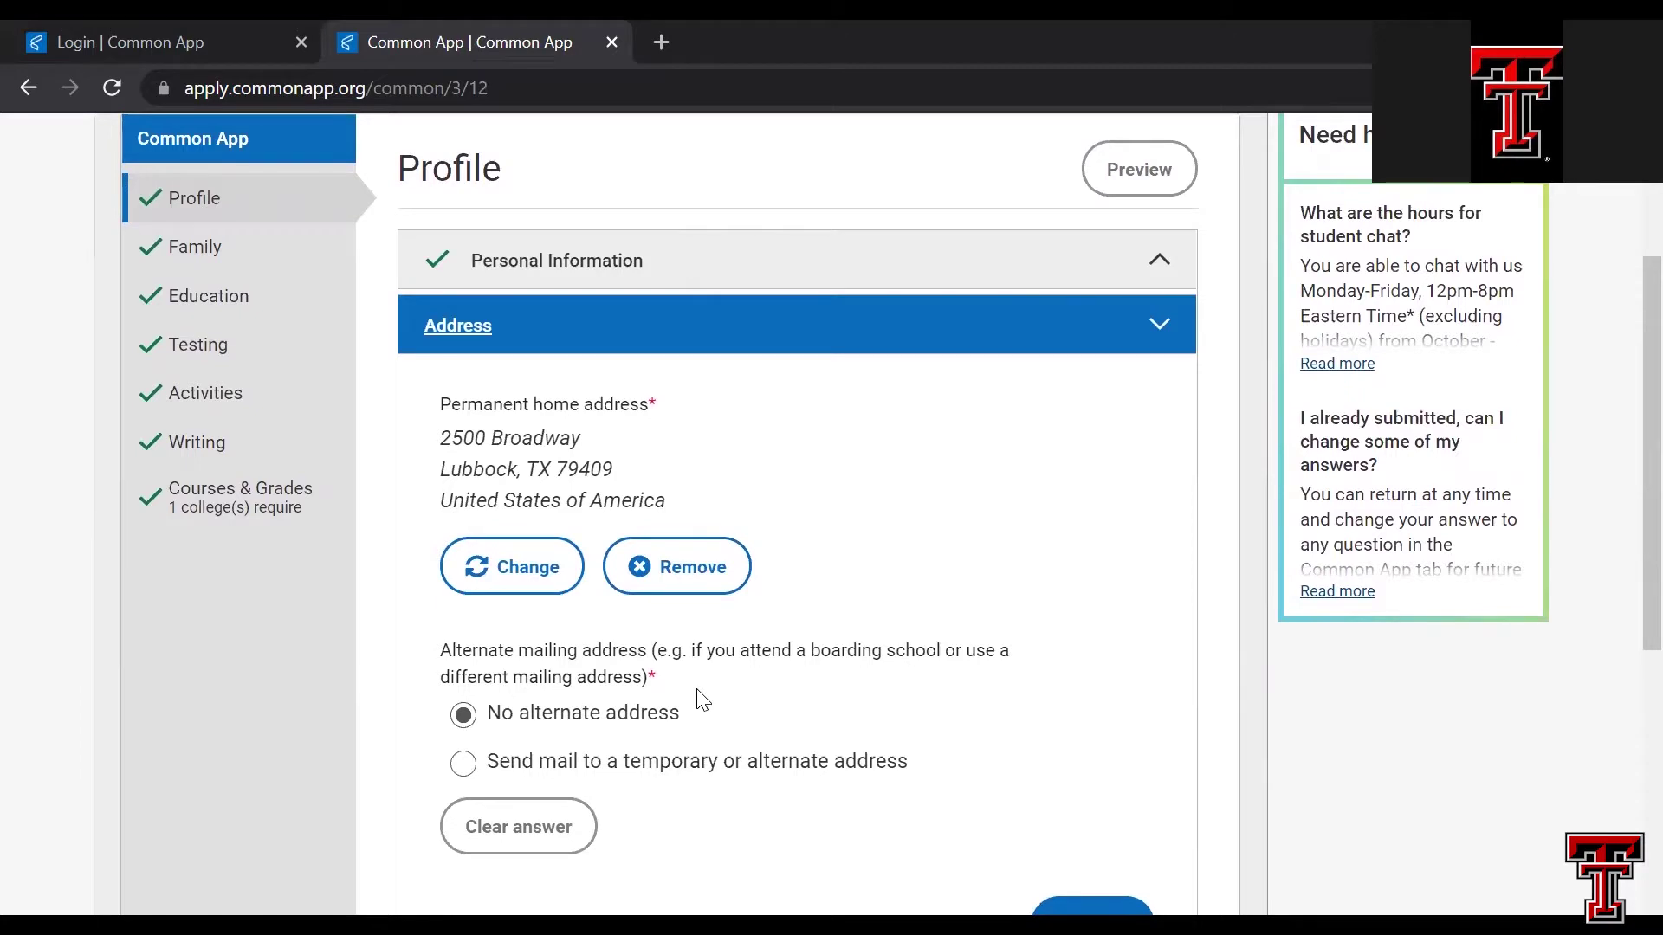
pyautogui.scroll(-1, 701, 700)
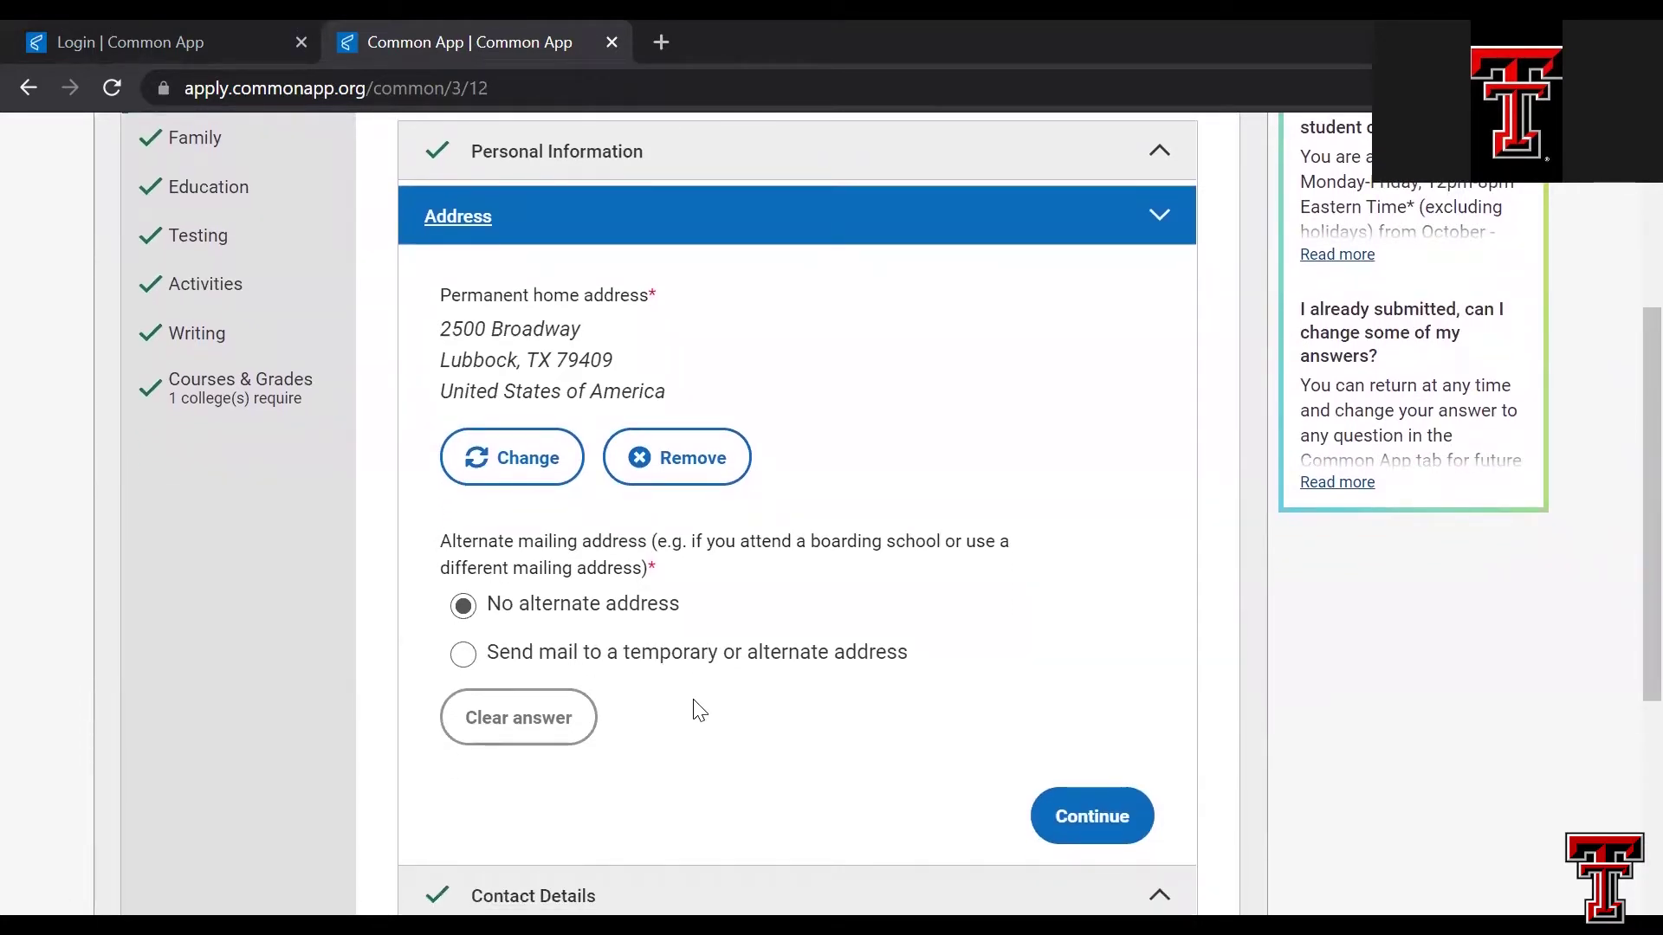
# - Choose to send mail to a temporary or alternate address and examine the additional address questions
pyautogui.click(465, 656)
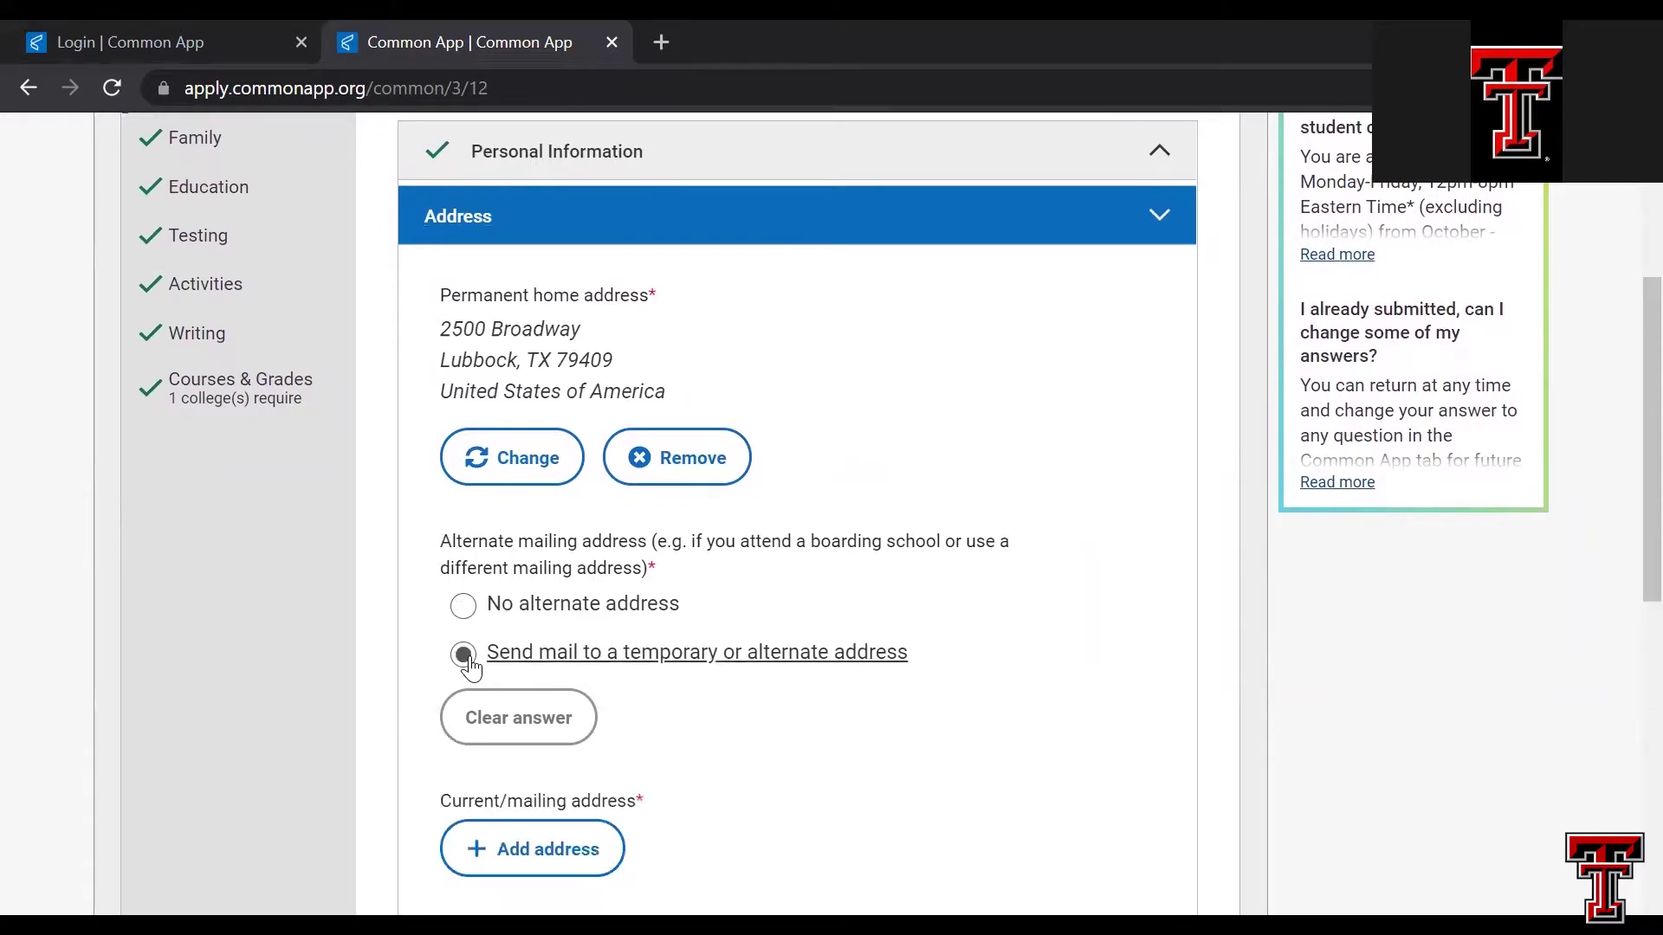
pyautogui.scroll(-2, 742, 771)
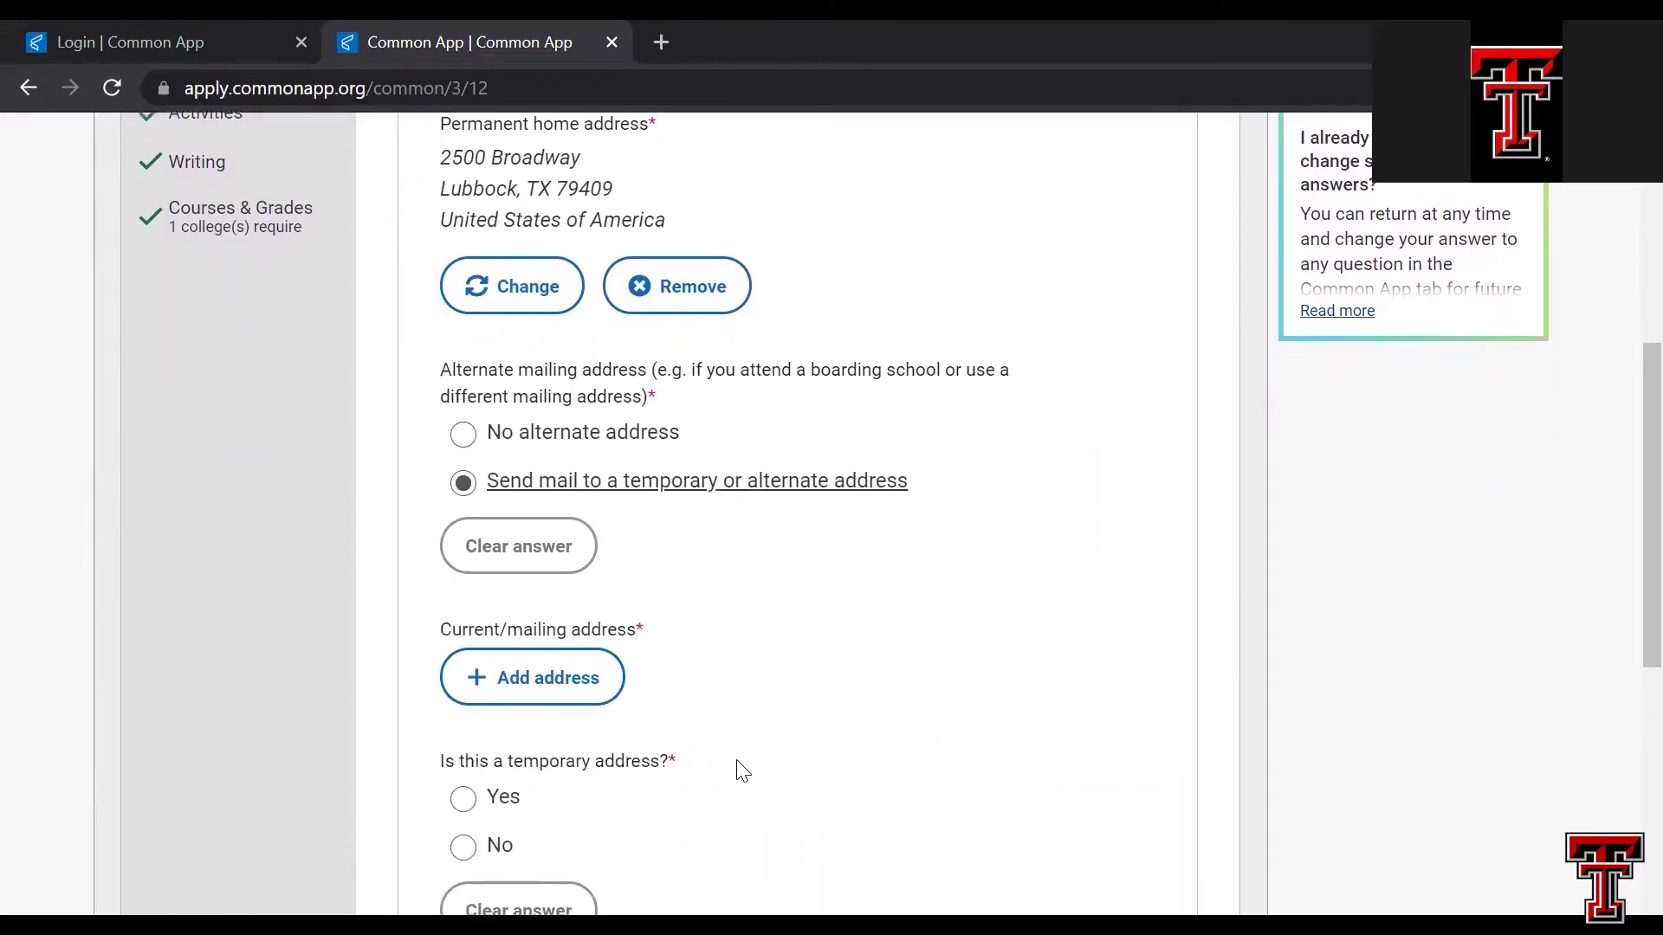
pyautogui.scroll(1, 743, 771)
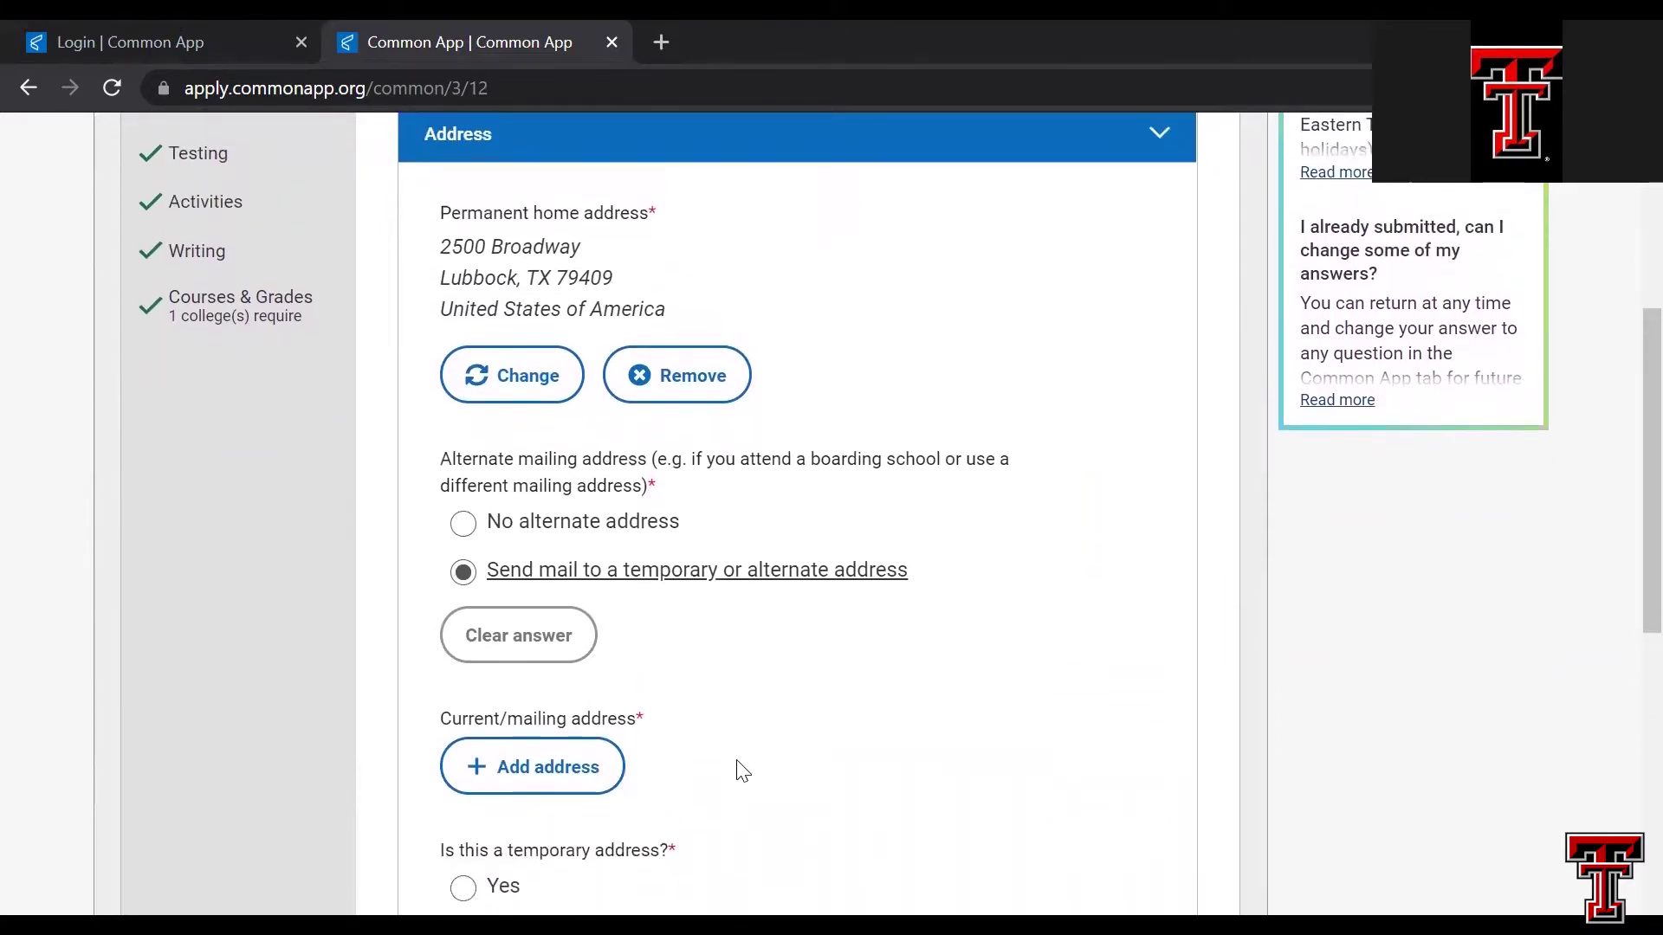
# - Set the alternate mailing address answer to No alternate address and continue to Contact Details
pyautogui.click(465, 525)
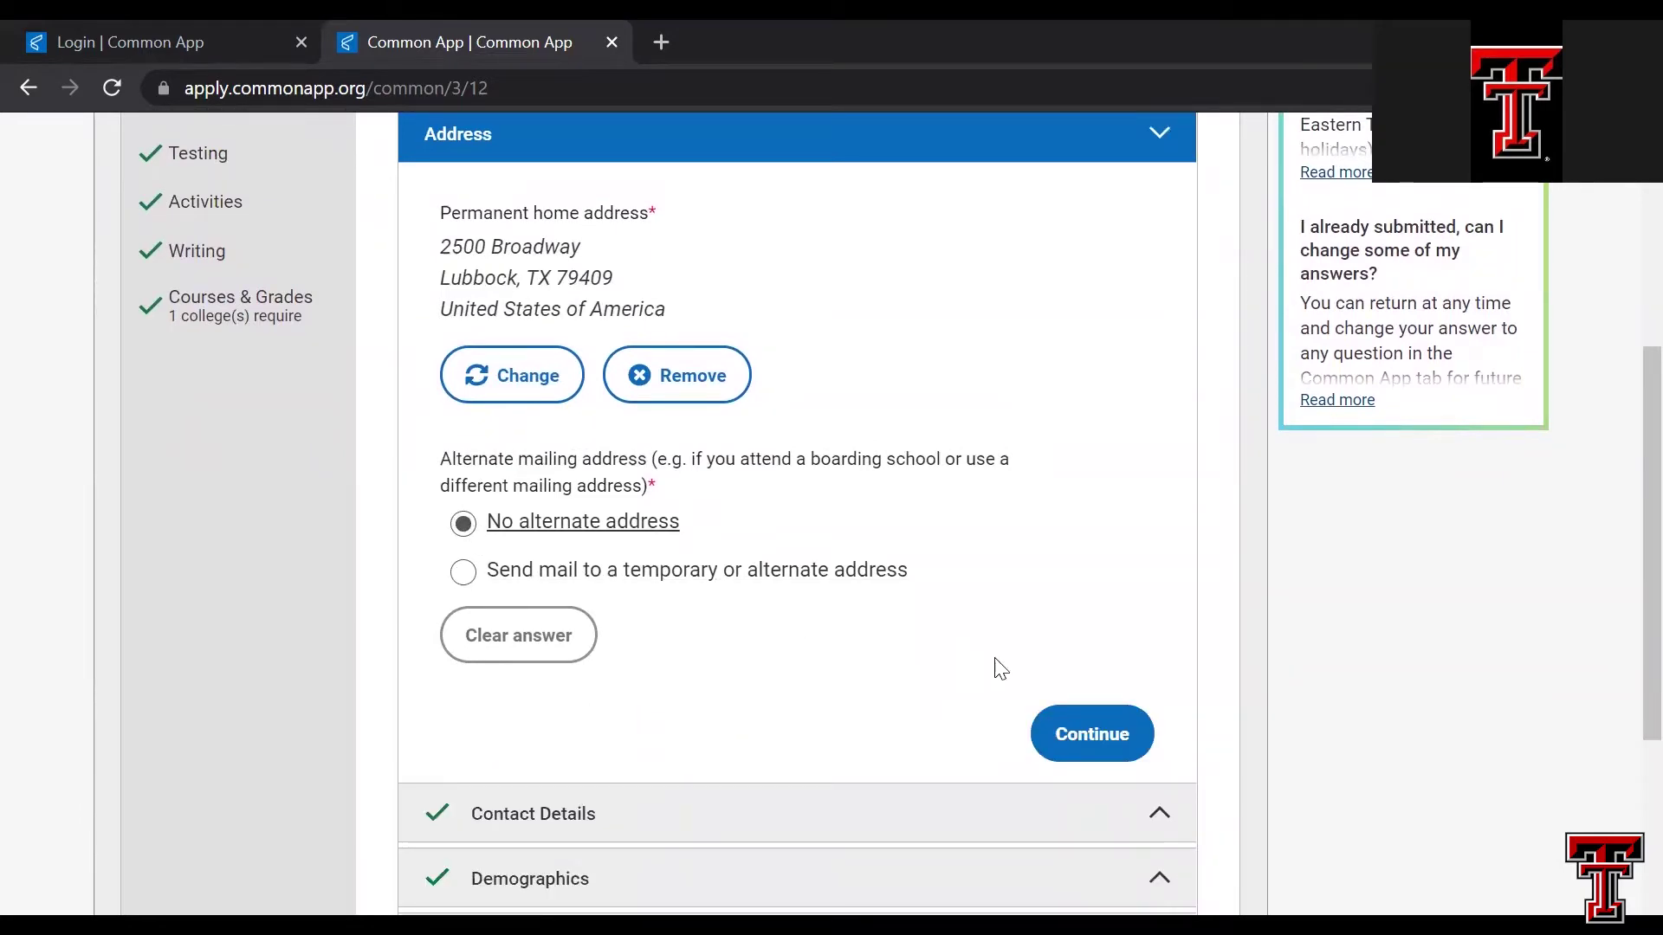
pyautogui.click(1091, 736)
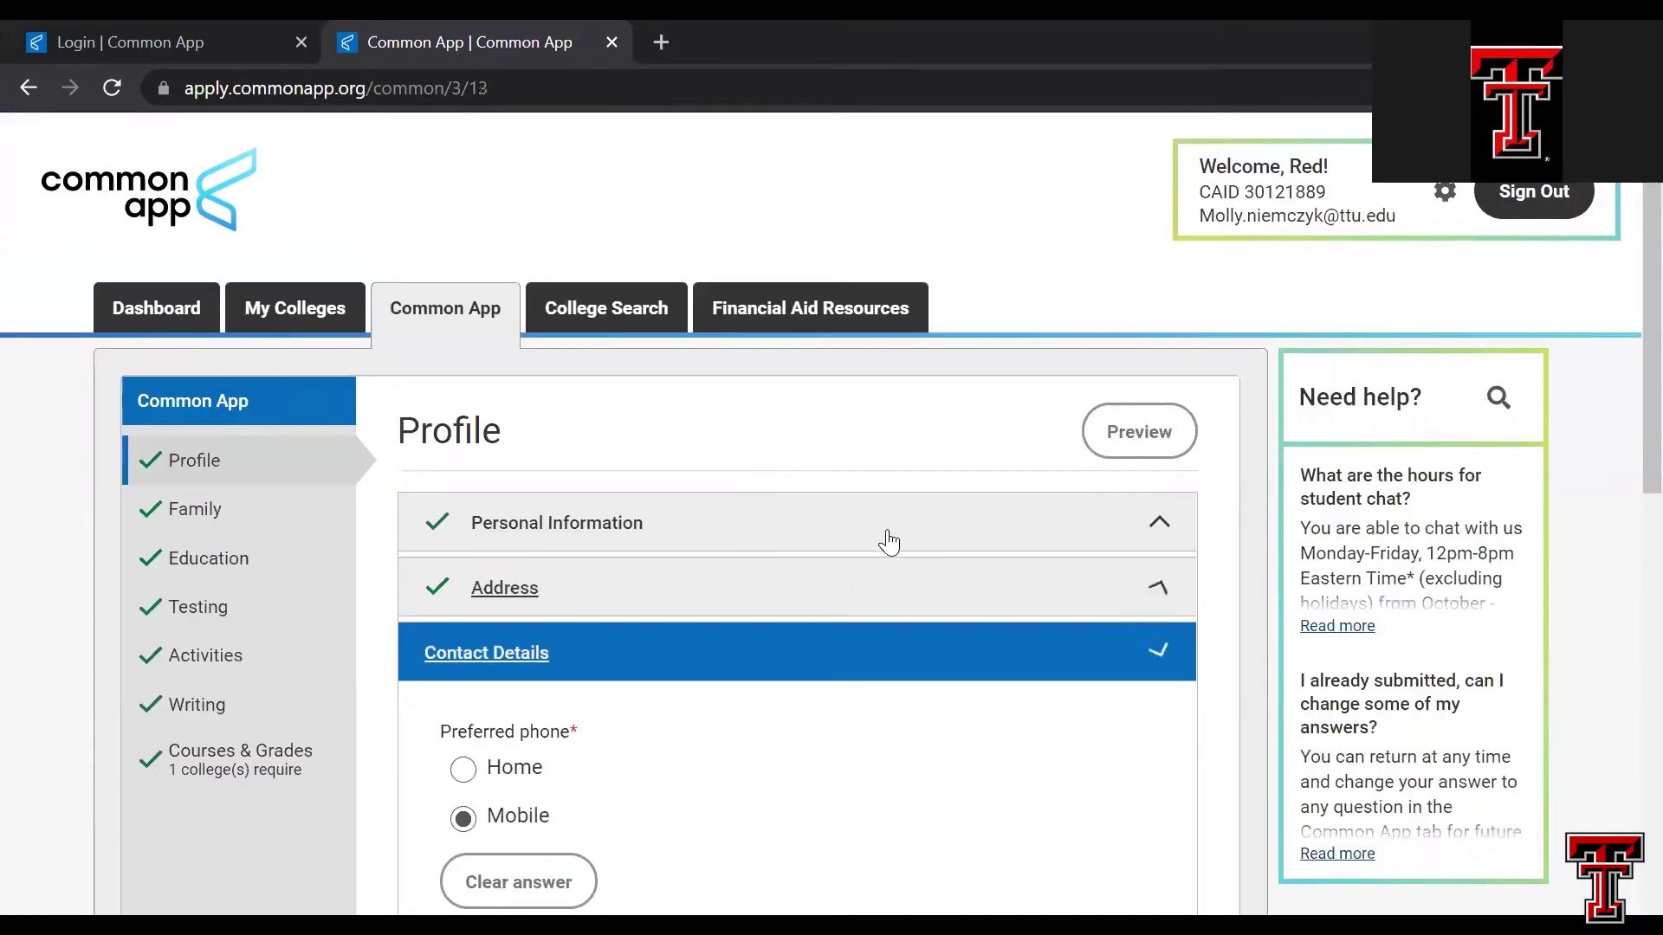
# - Examine the preferred phone type, preferred phone number and alternate phone questions in Contact Details
pyautogui.scroll(-3, 784, 722)
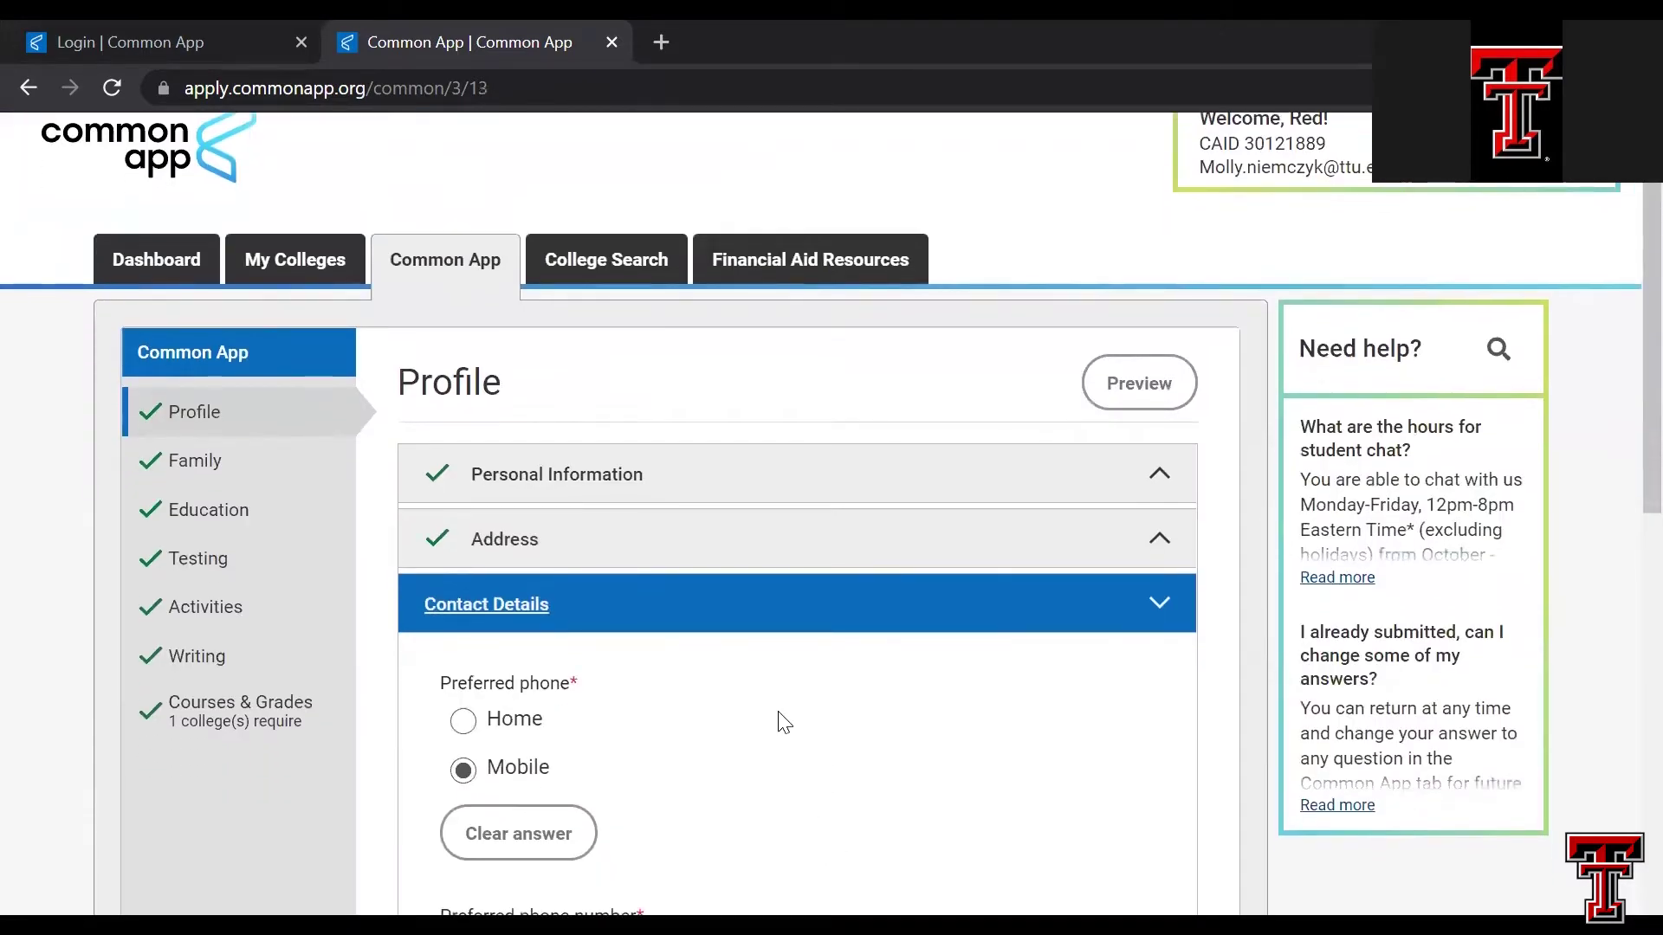
pyautogui.scroll(-1, 784, 721)
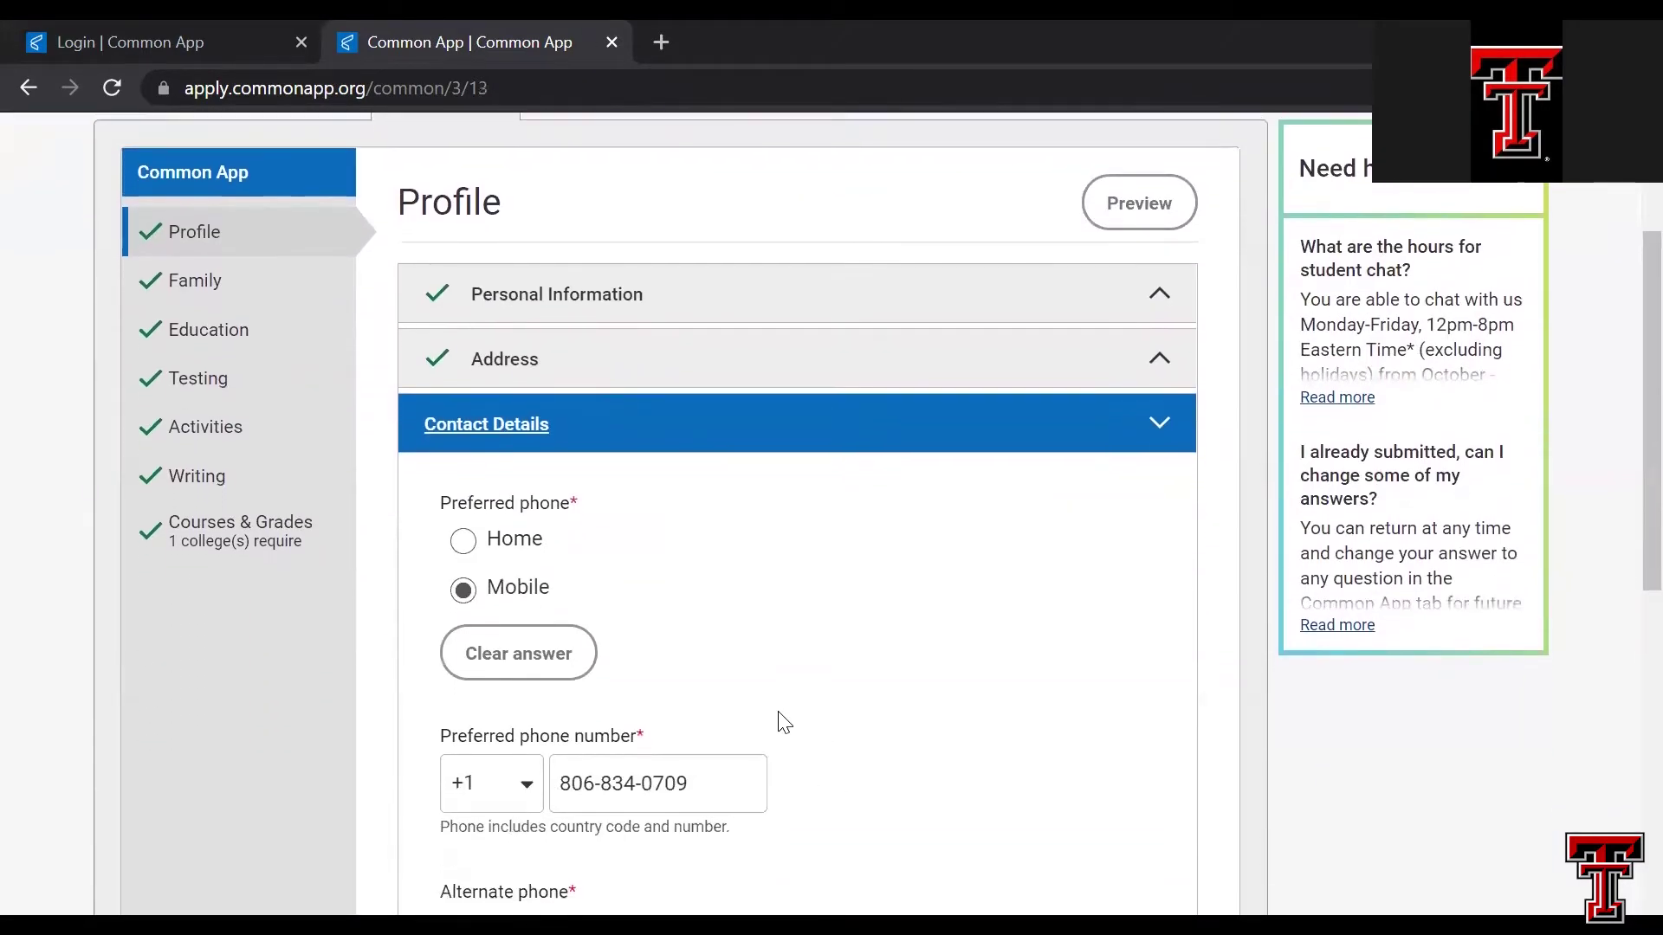
pyautogui.scroll(-1, 784, 722)
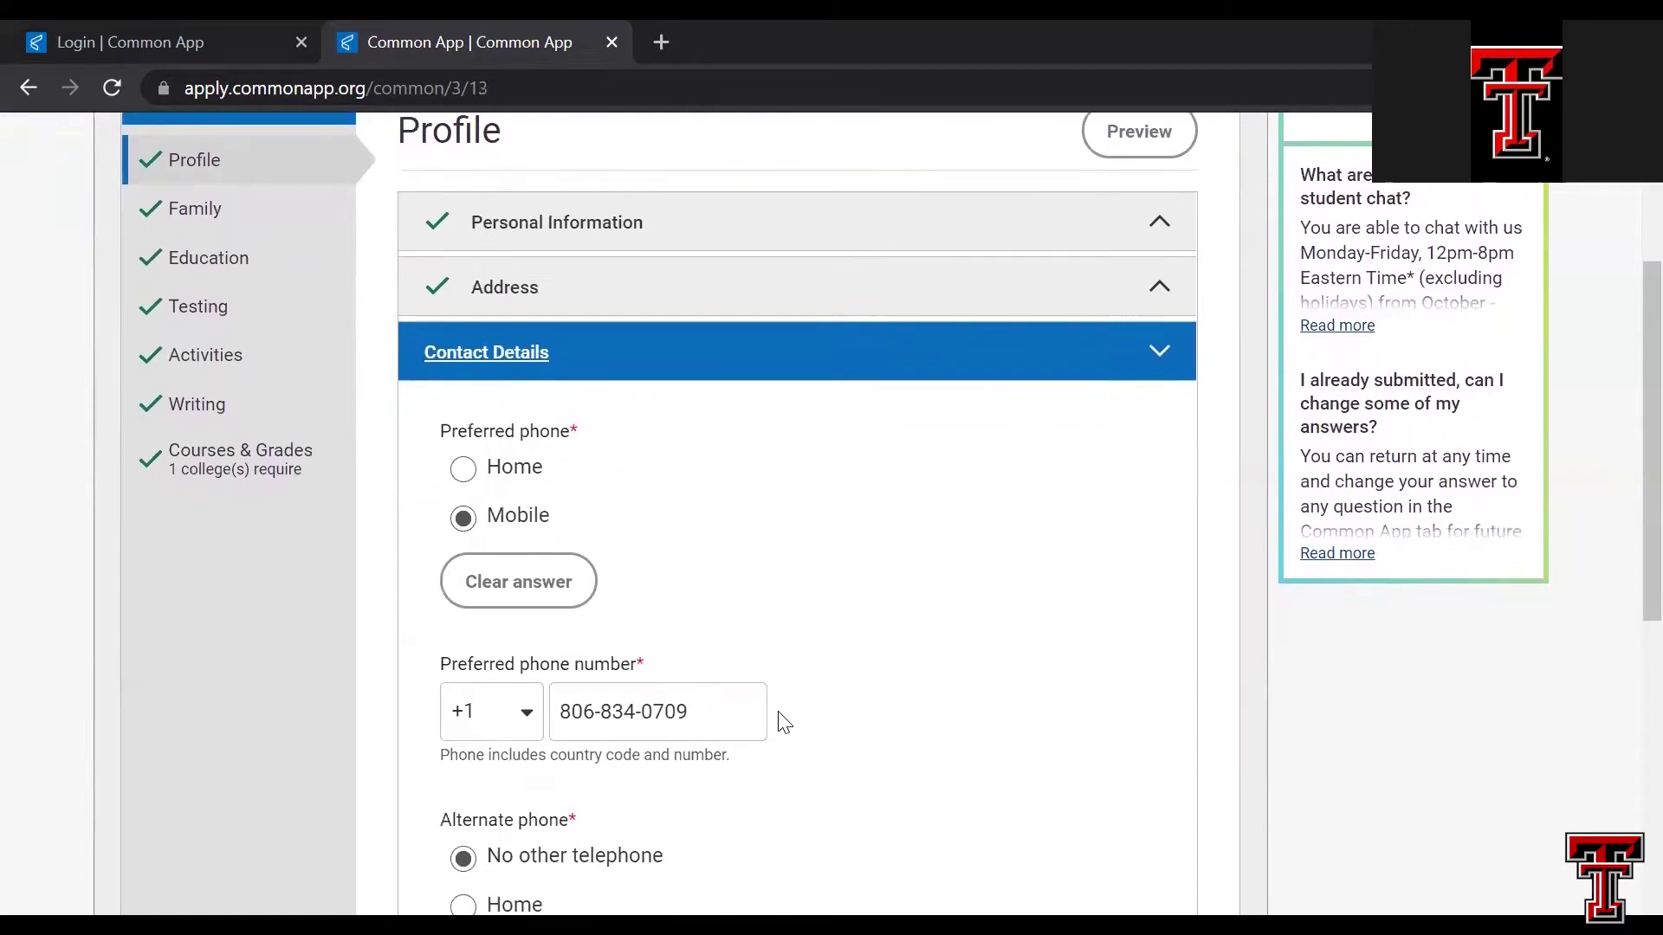
pyautogui.scroll(-1, 784, 721)
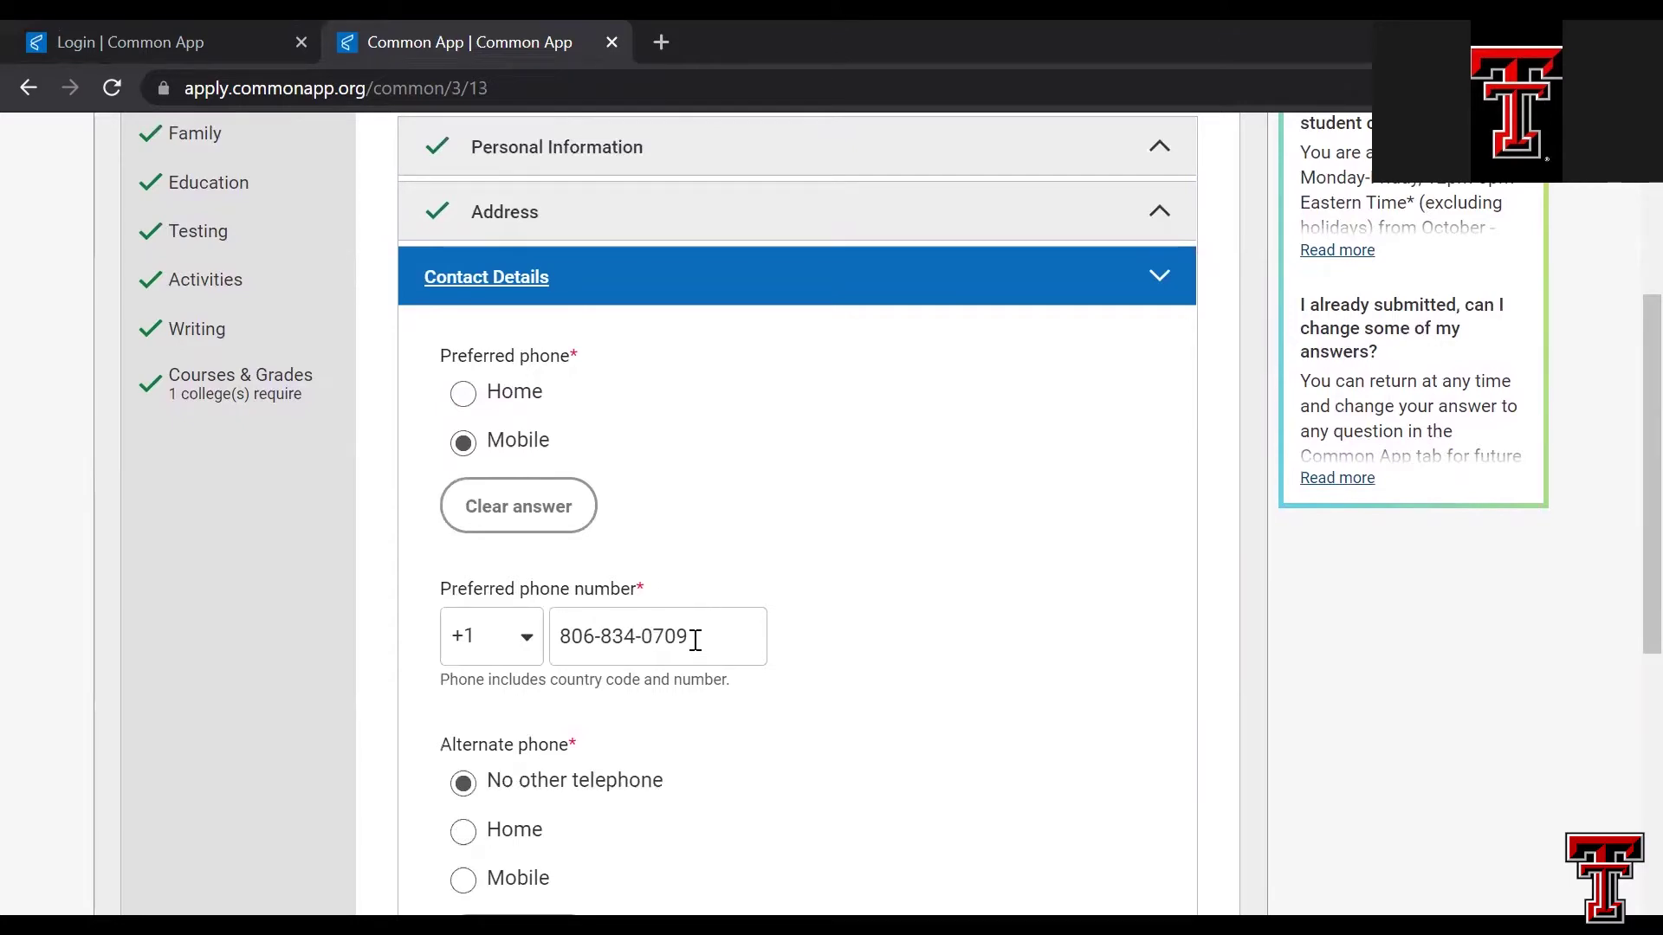
pyautogui.scroll(-2, 683, 531)
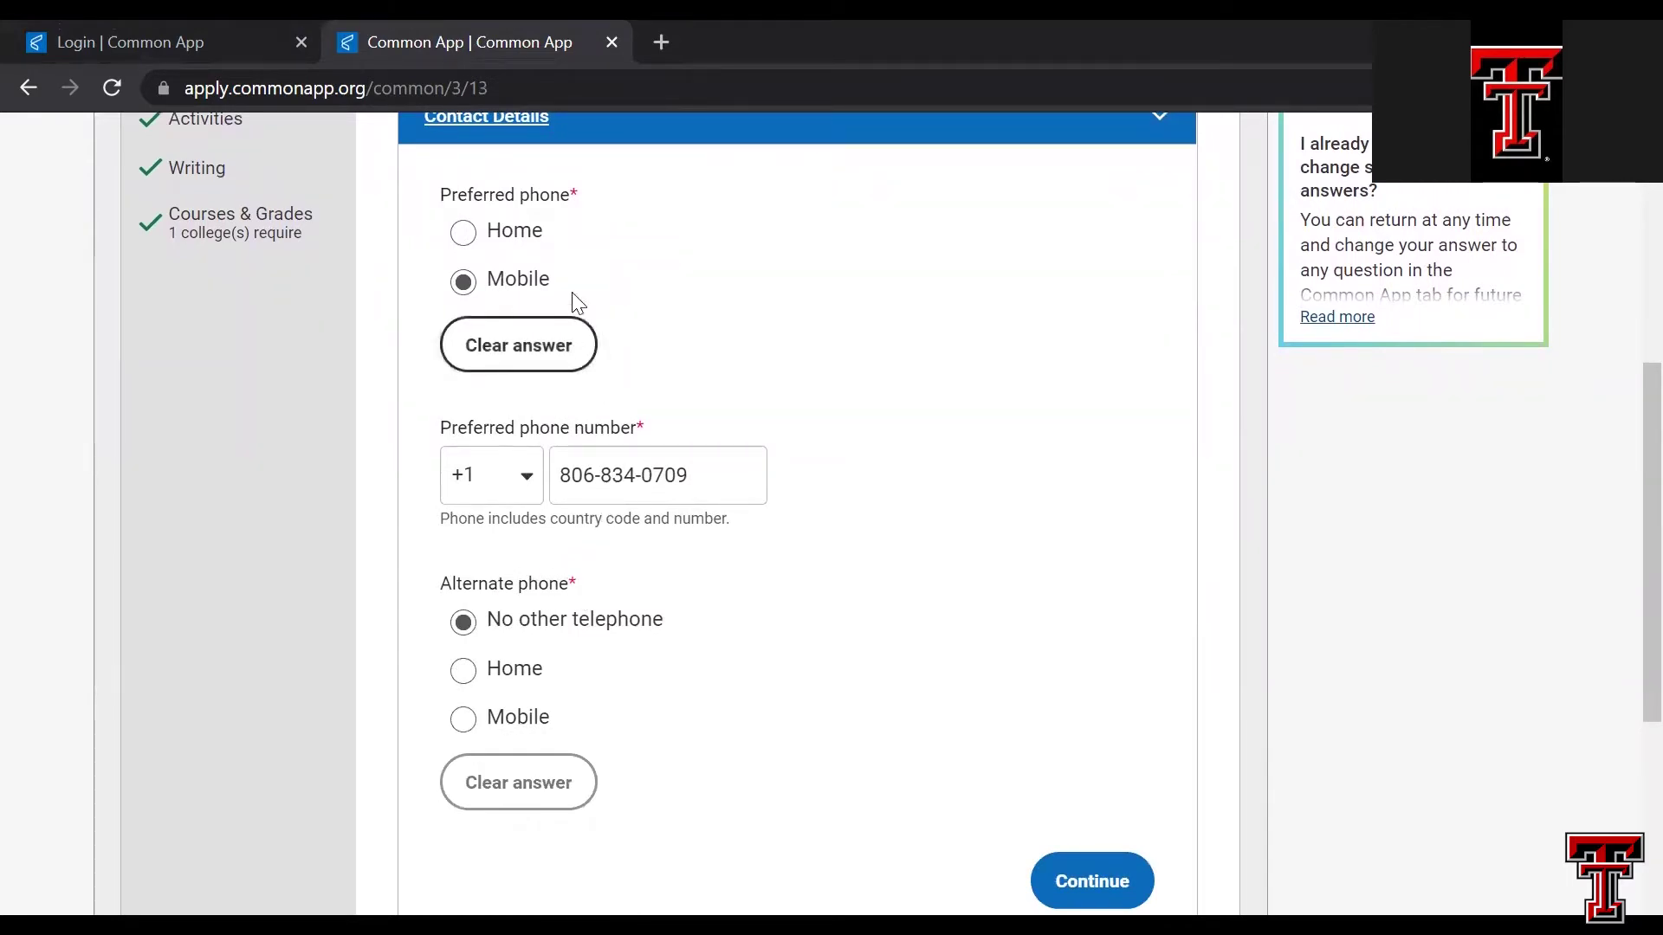
# - Choose Home as the alternate phone and examine the alternate phone number fields
pyautogui.click(472, 680)
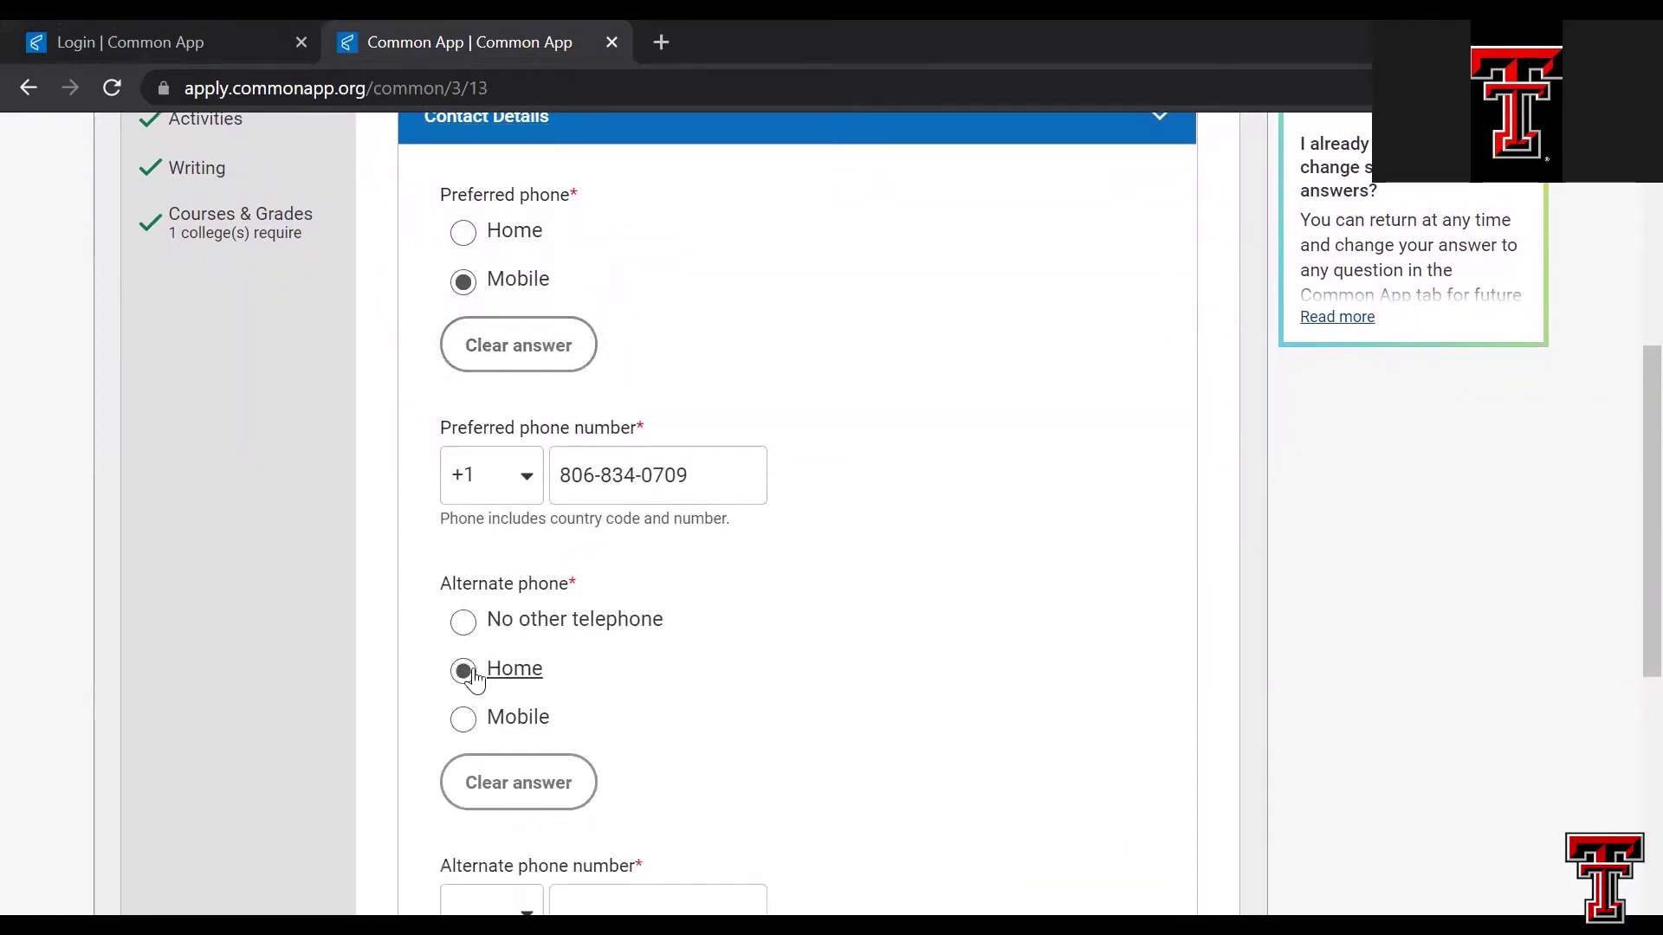
pyautogui.scroll(-2, 608, 653)
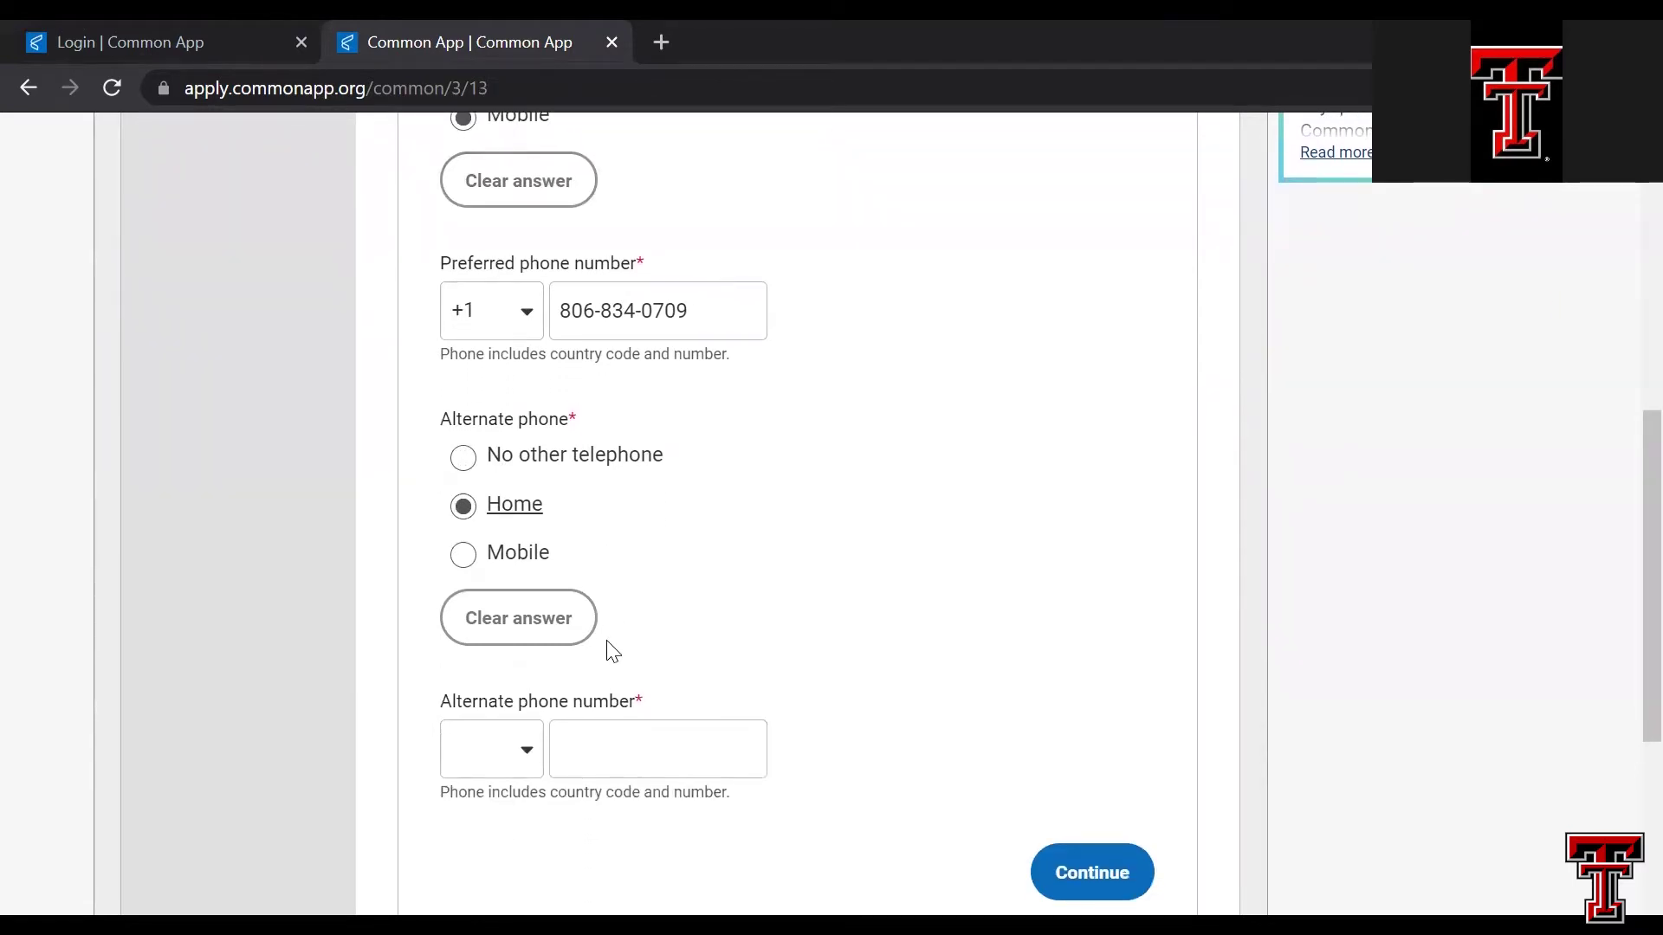
# - Set the alternate phone answer to No other telephone and continue to the Demographics section
pyautogui.click(467, 464)
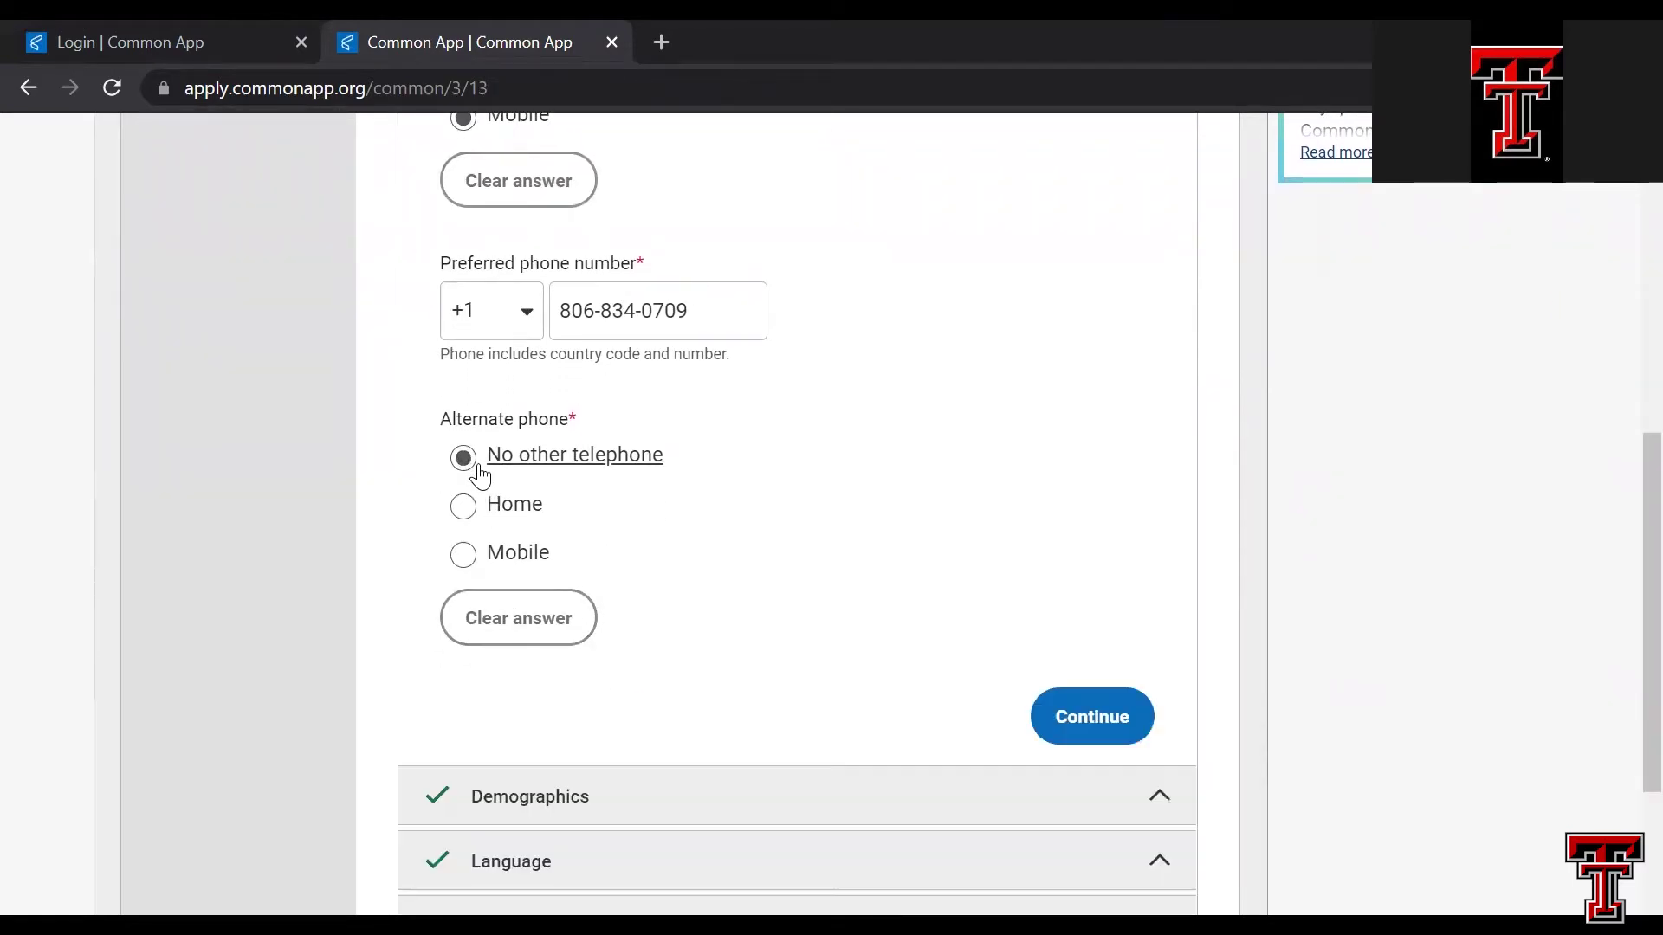
pyautogui.scroll(1, 1009, 487)
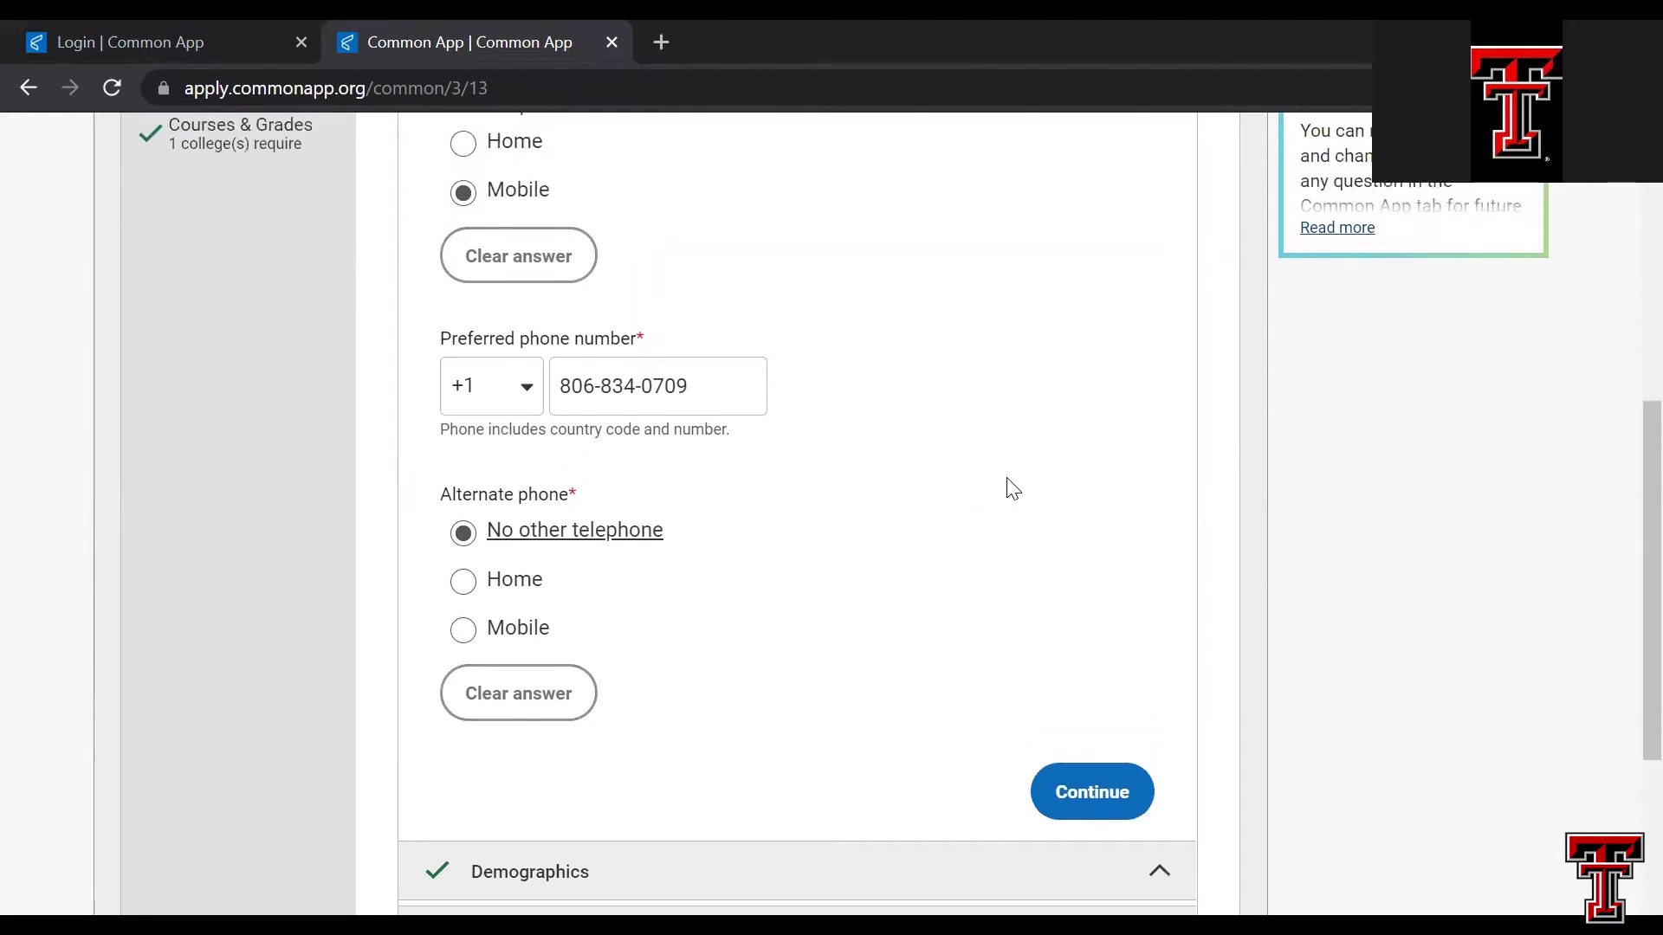
pyautogui.scroll(-1, 1009, 487)
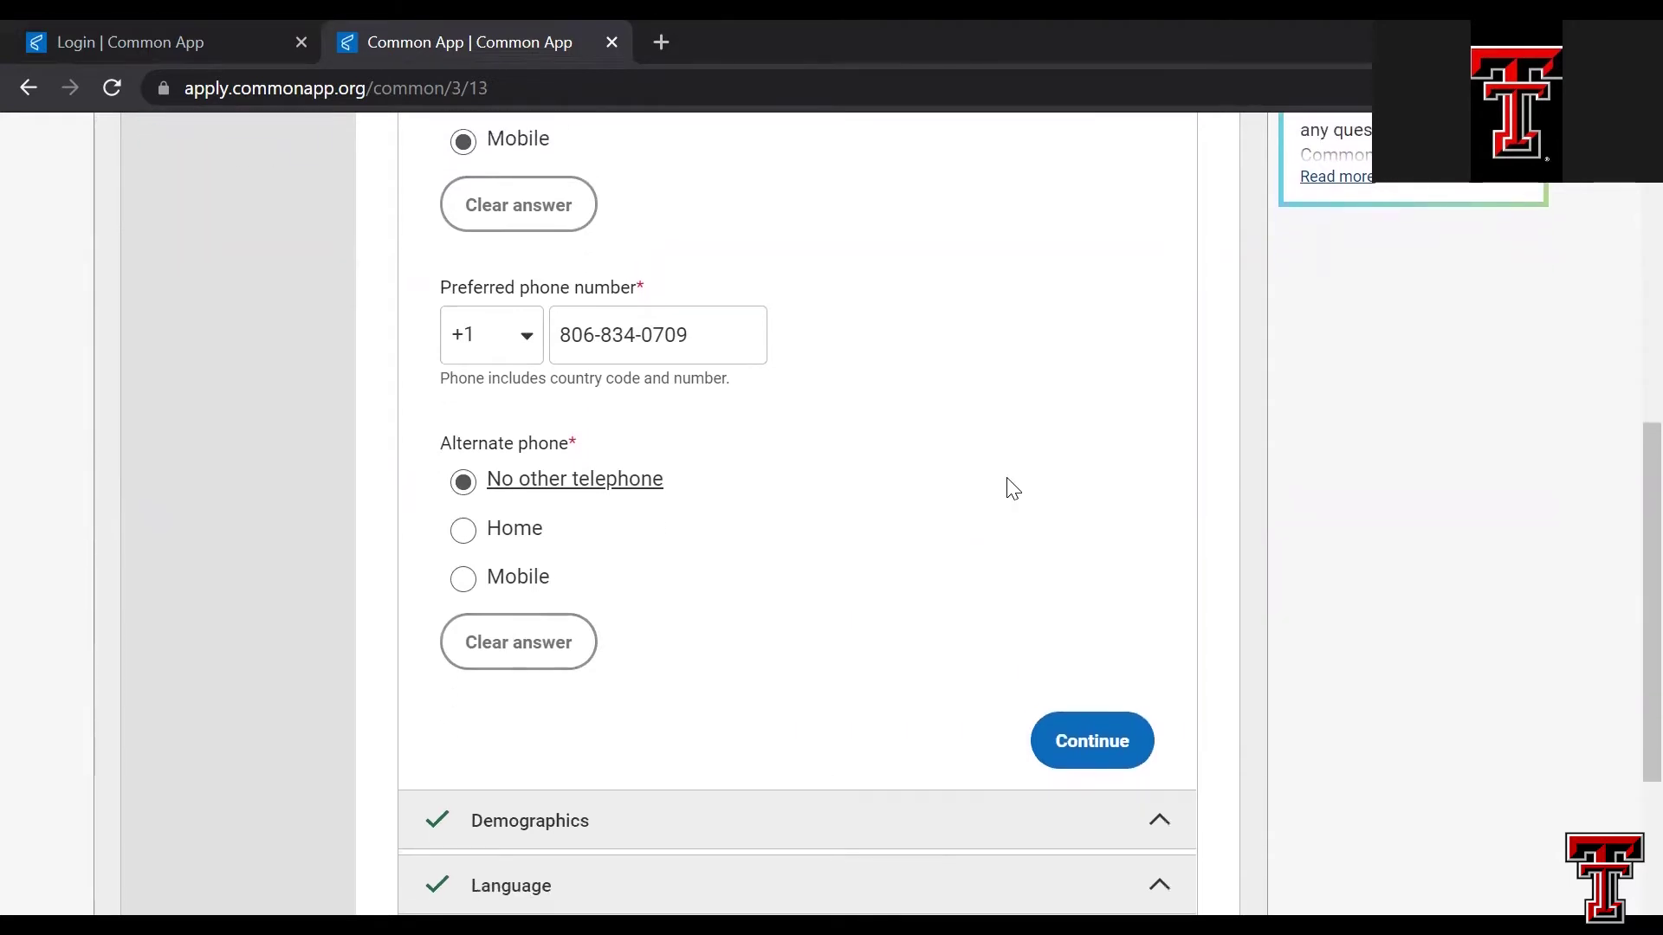
pyautogui.click(1074, 736)
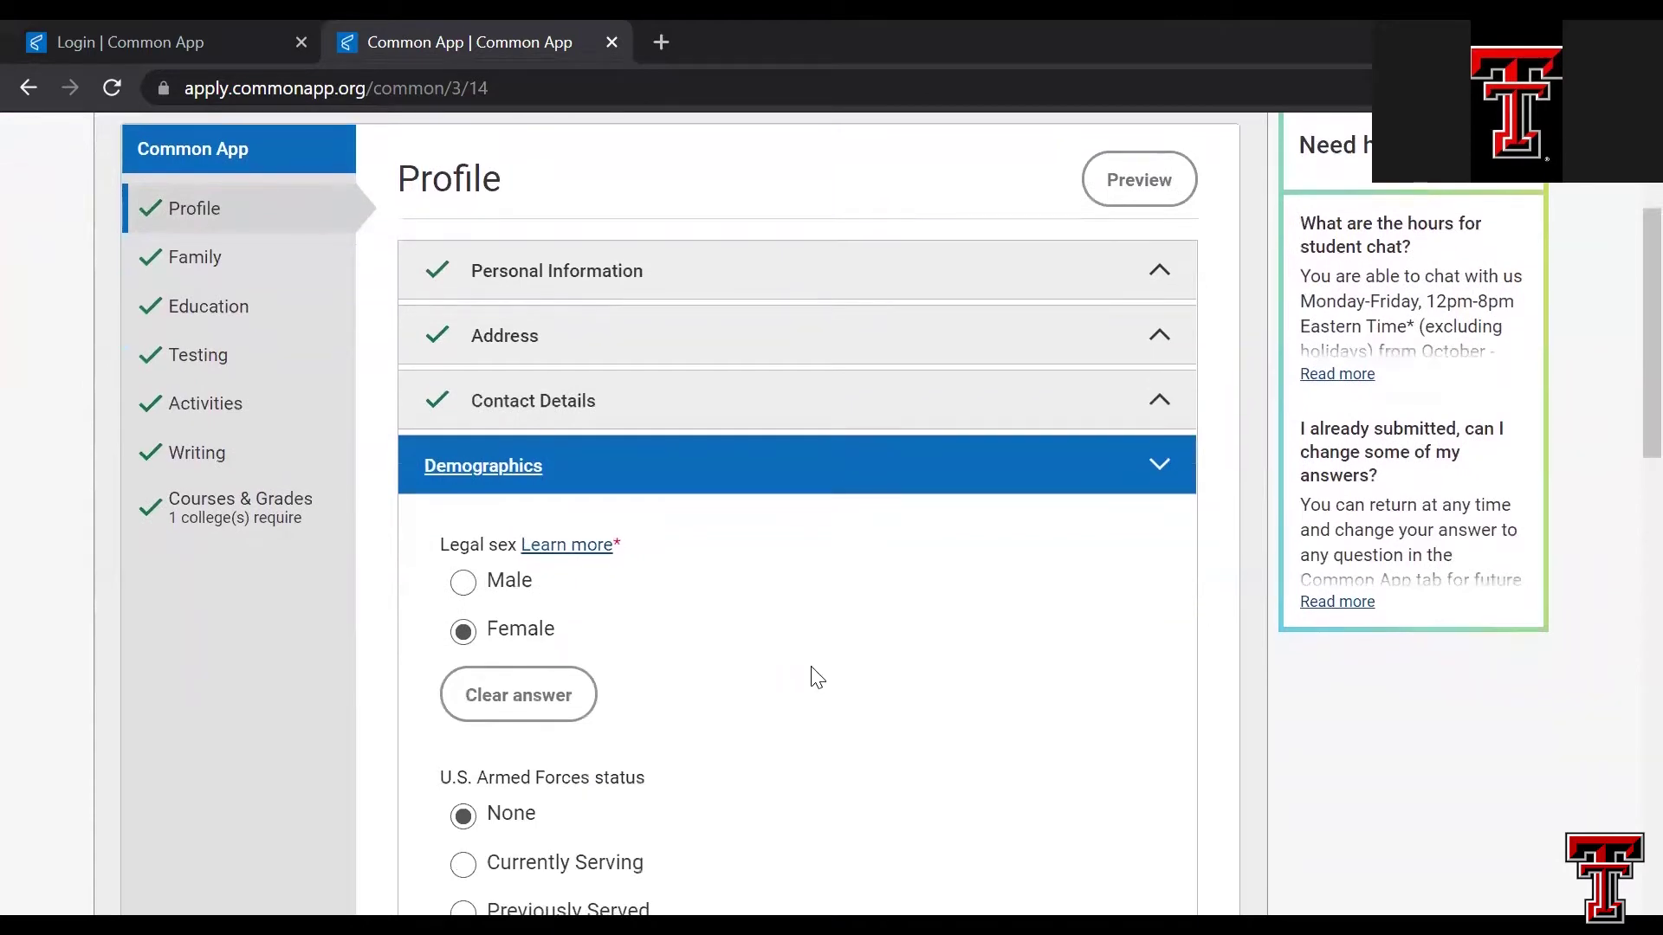
# - Examine the Demographics questions on legal sex, U.S. Armed Forces status, ethnicity, racial background and the section completion confirmation
pyautogui.scroll(-1, 811, 674)
pyautogui.scroll(-1, 816, 677)
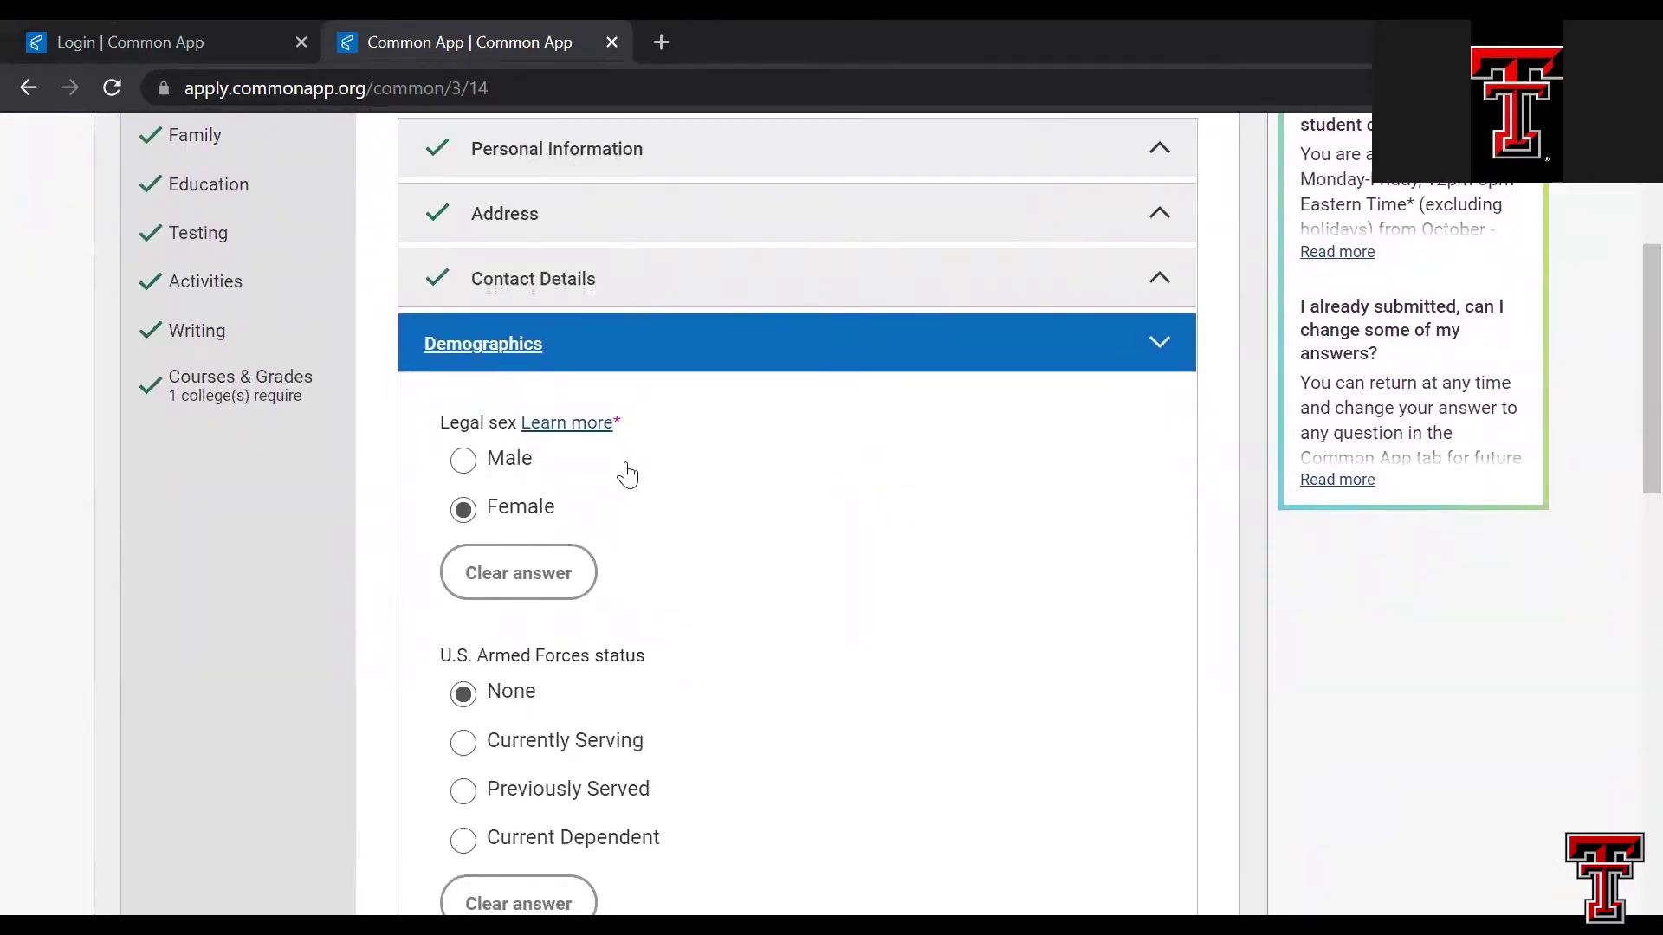
pyautogui.scroll(-3, 658, 521)
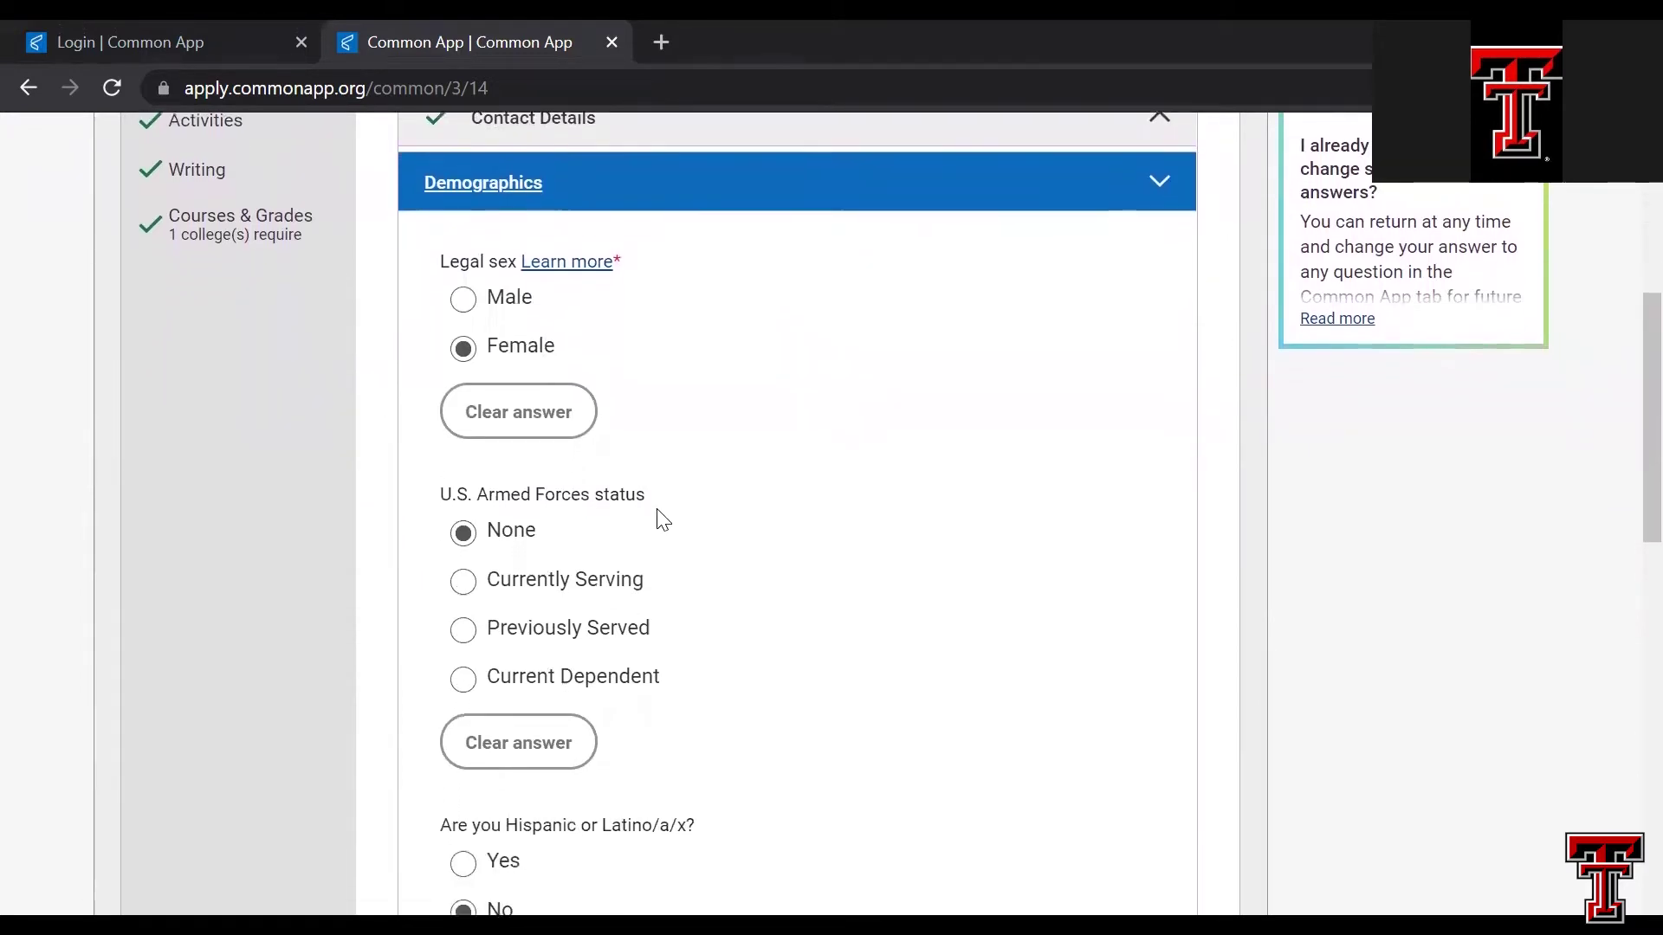
pyautogui.scroll(-2, 661, 519)
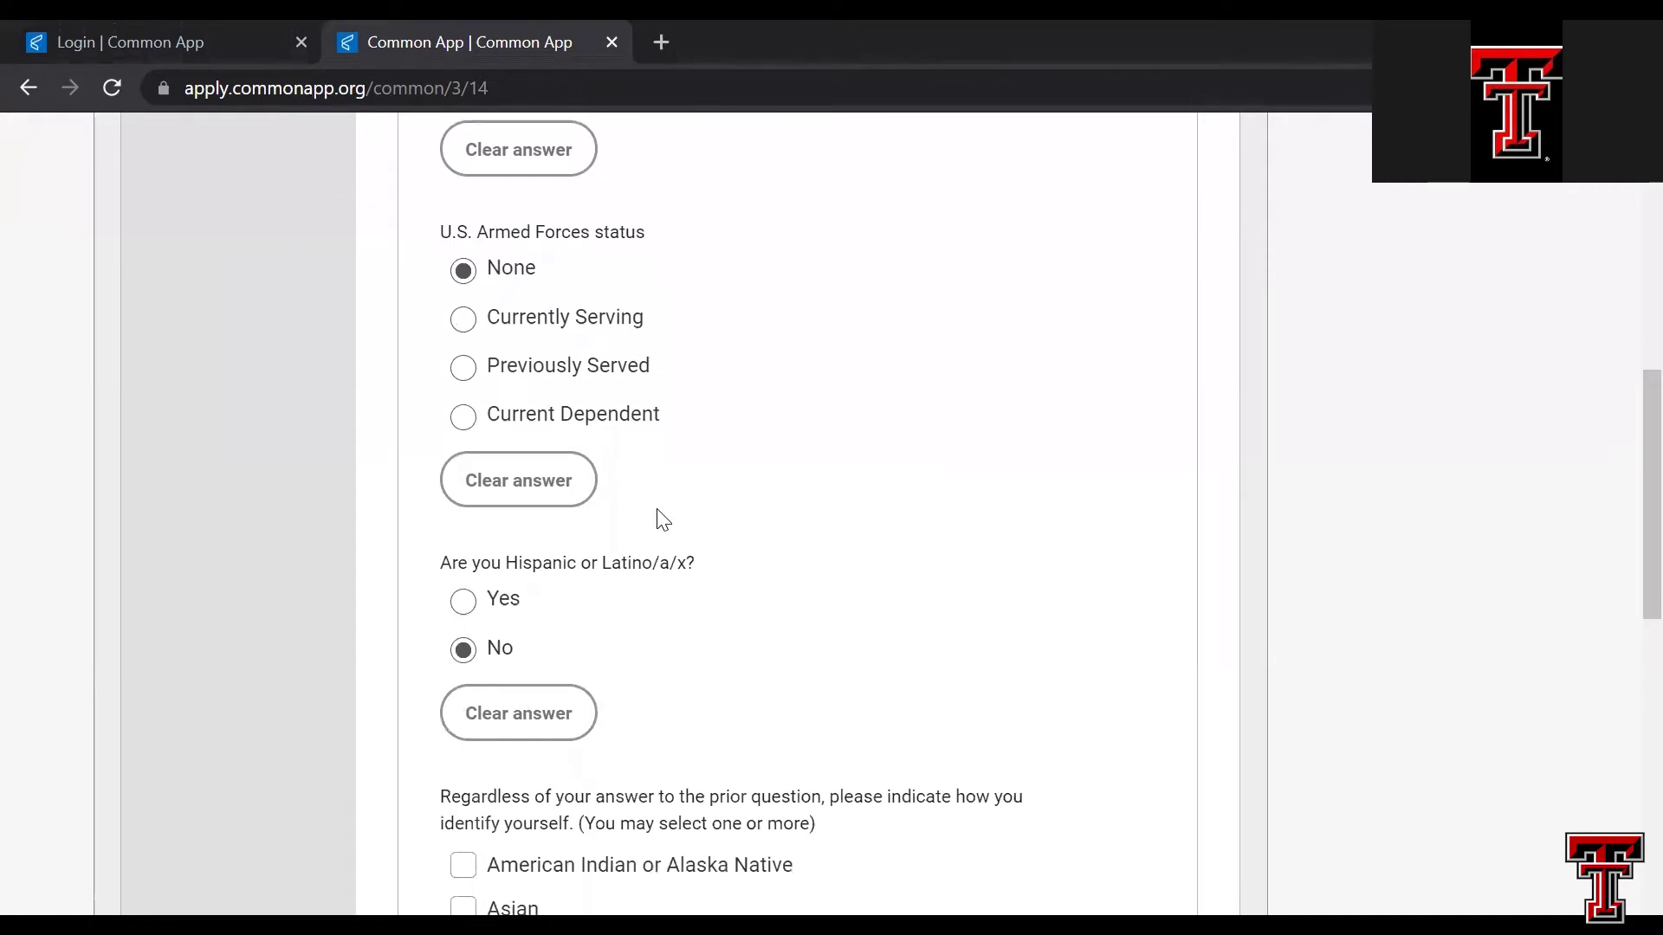
pyautogui.scroll(-1, 661, 520)
pyautogui.scroll(-1, 664, 520)
pyautogui.scroll(-1, 664, 520)
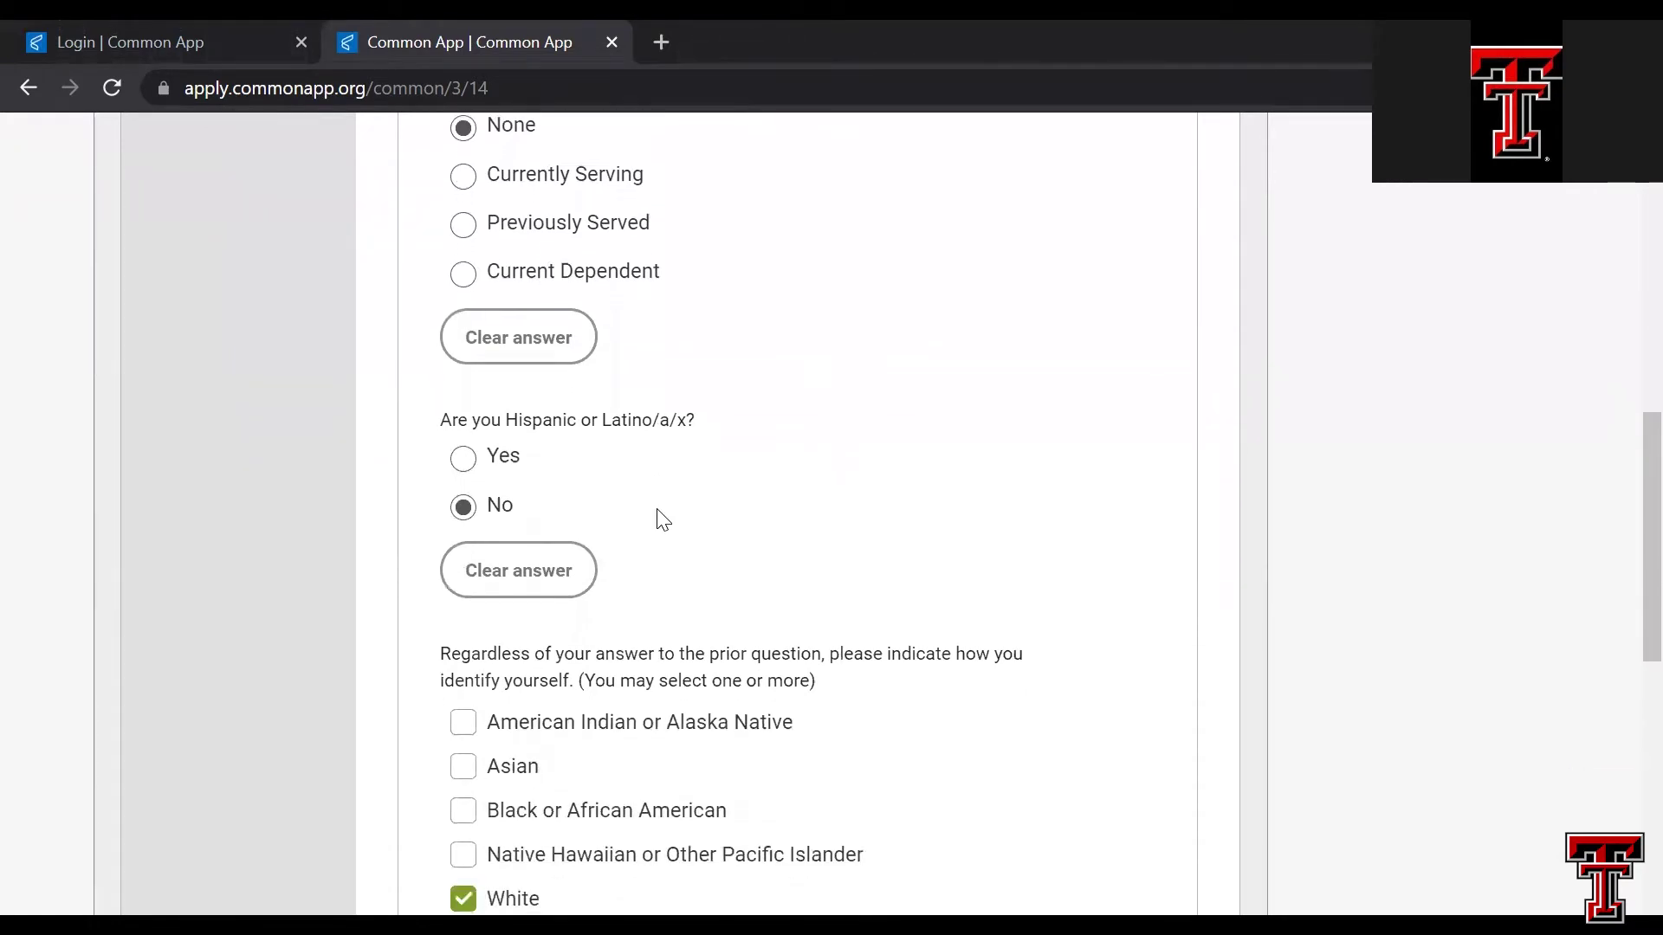
pyautogui.scroll(-3, 663, 520)
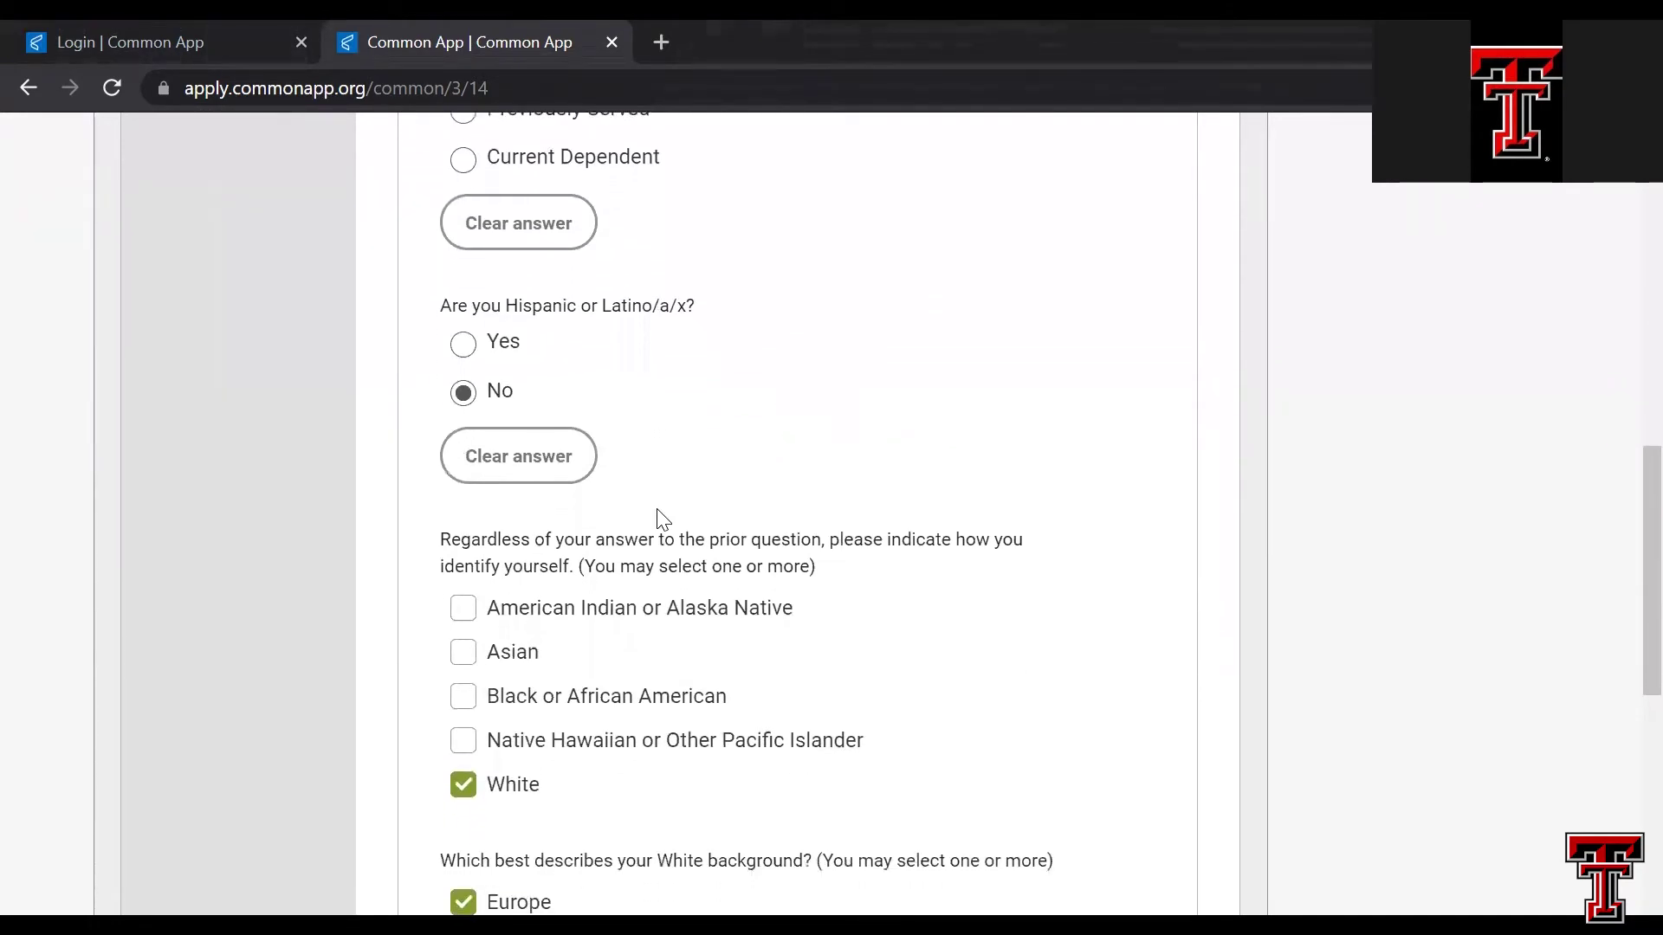
pyautogui.scroll(-2, 659, 519)
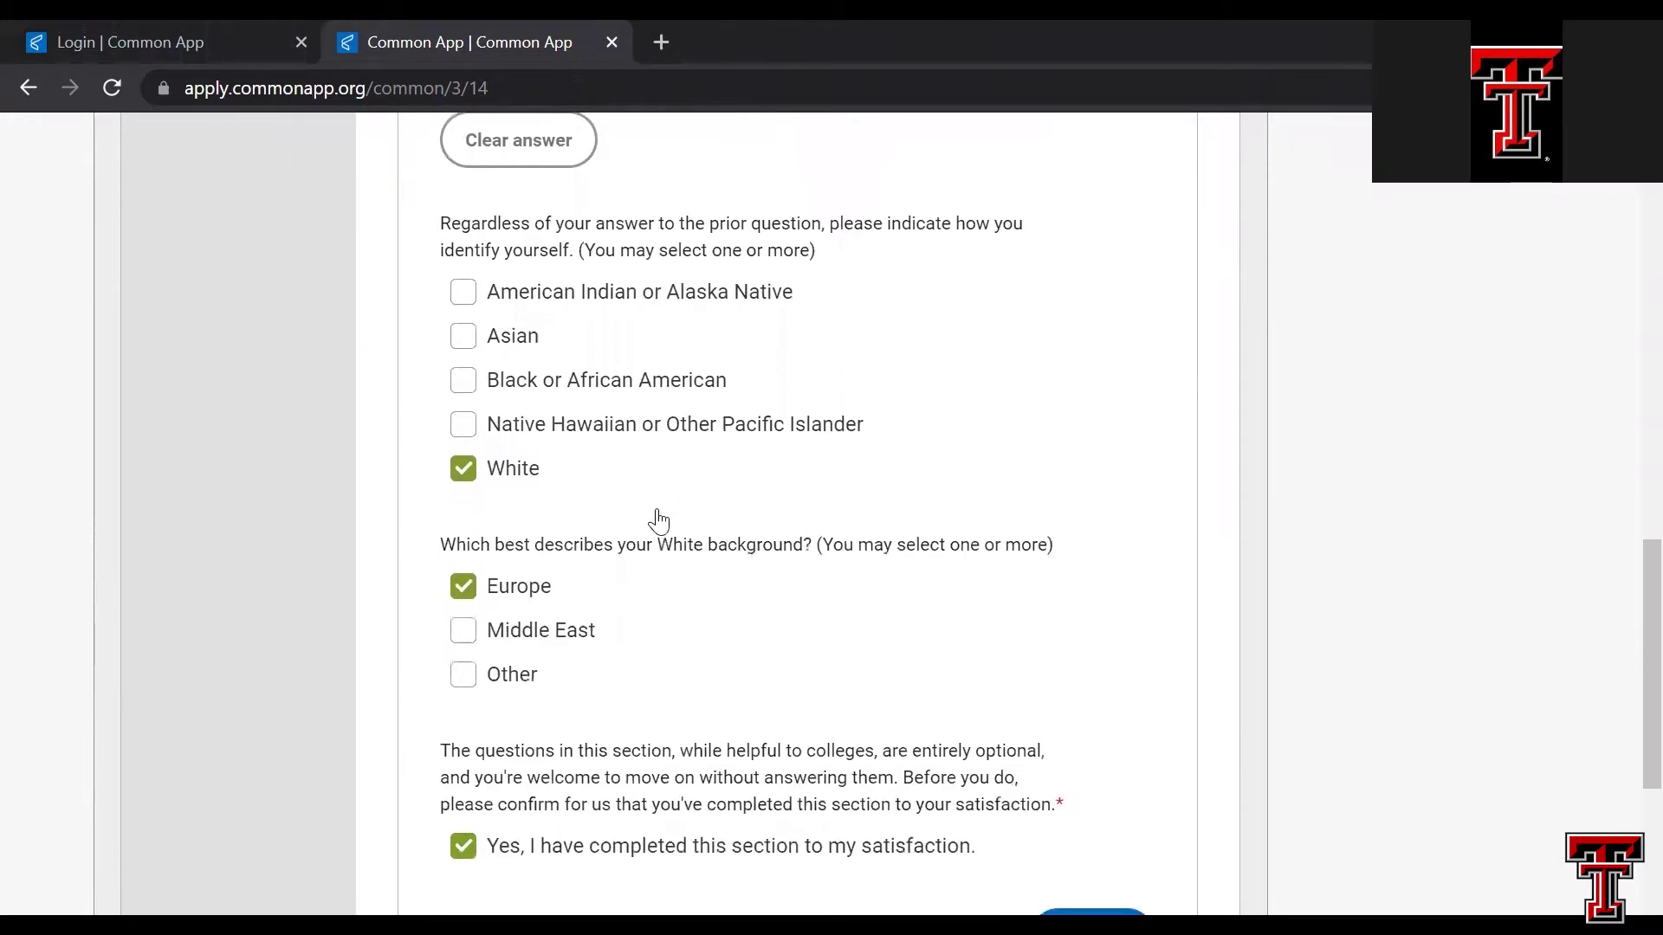
pyautogui.scroll(1, 651, 552)
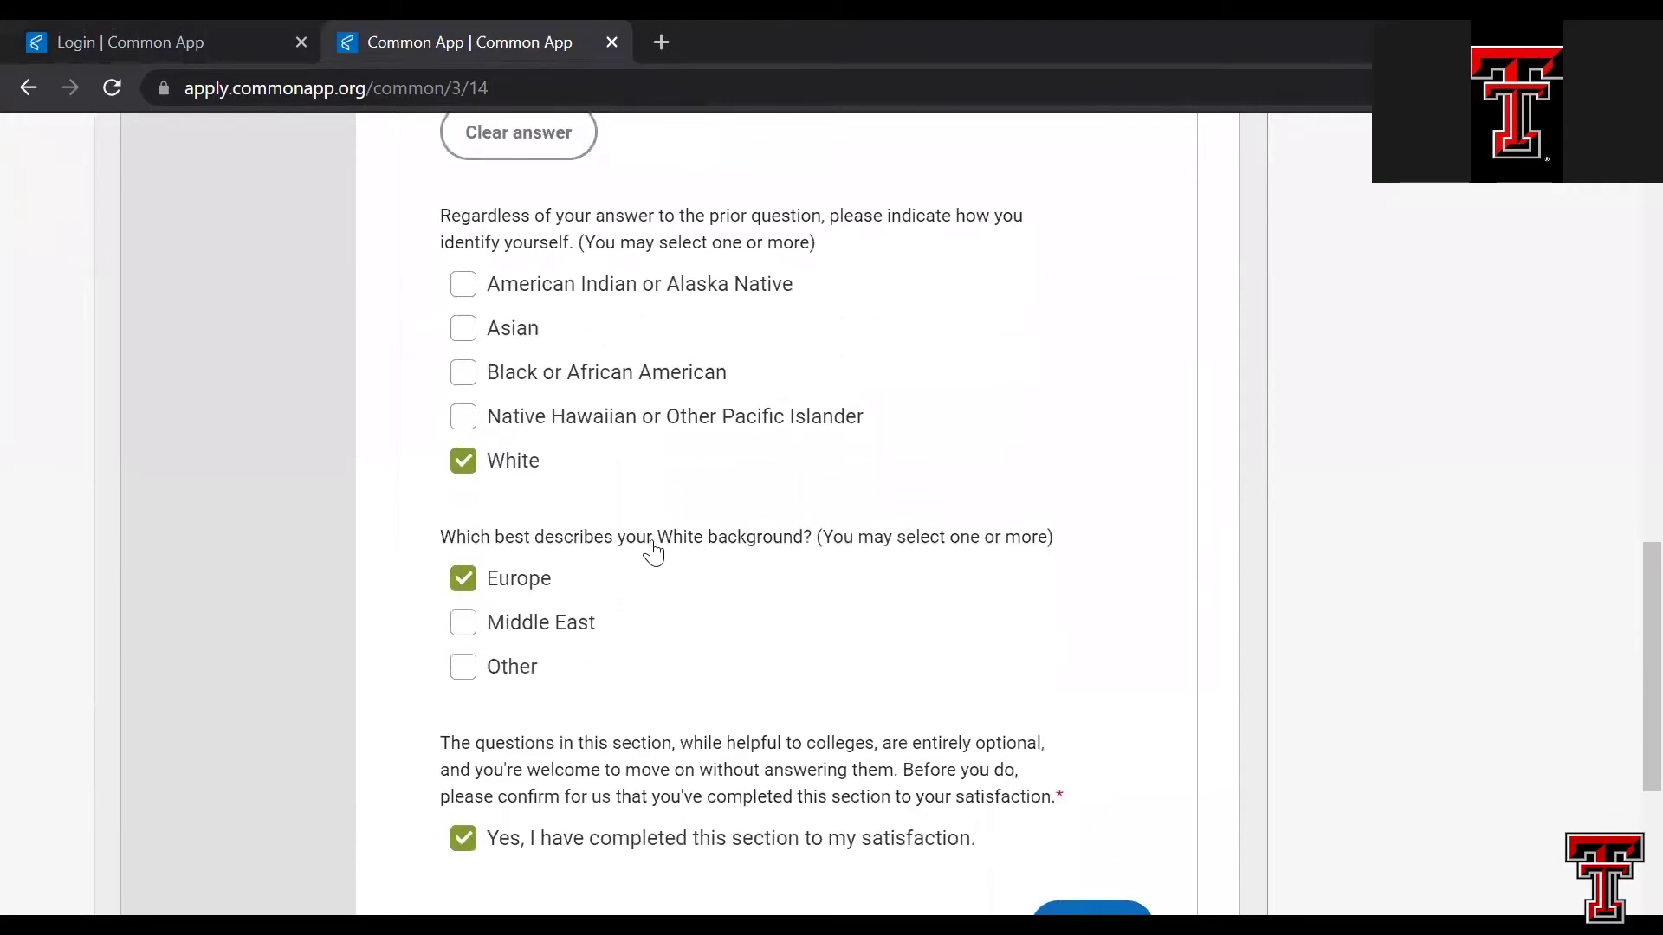
pyautogui.scroll(-1, 651, 546)
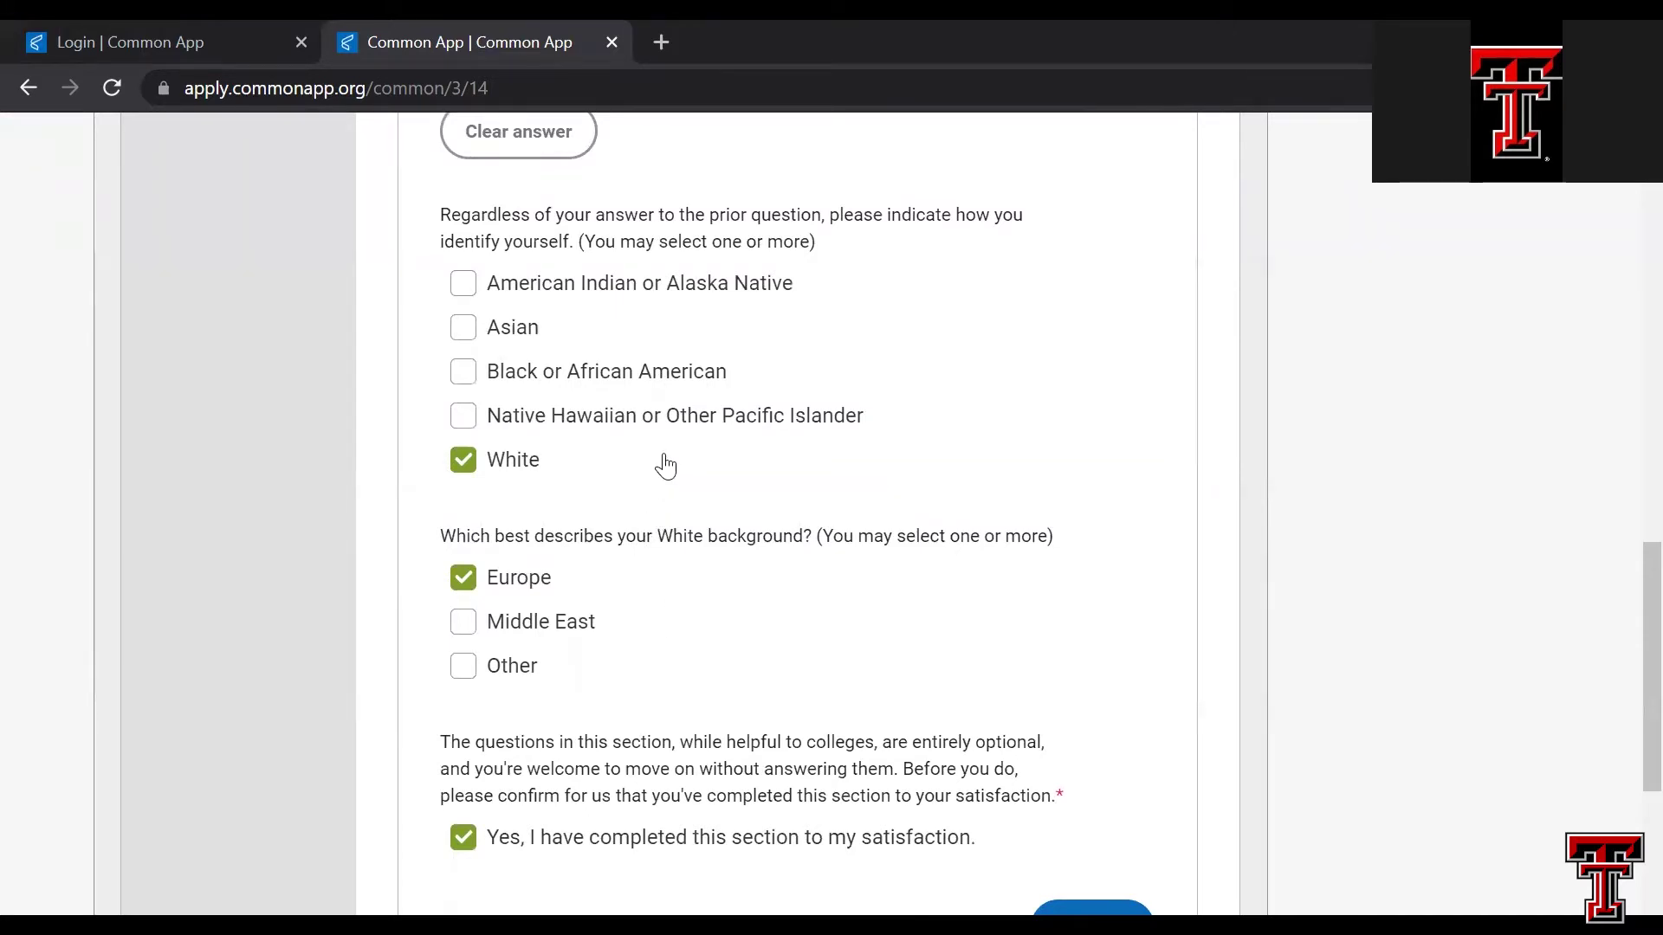
# - Review the Demographics answers once more from legal sex through the completion confirmation, and continue to the Language section
pyautogui.scroll(9, 665, 466)
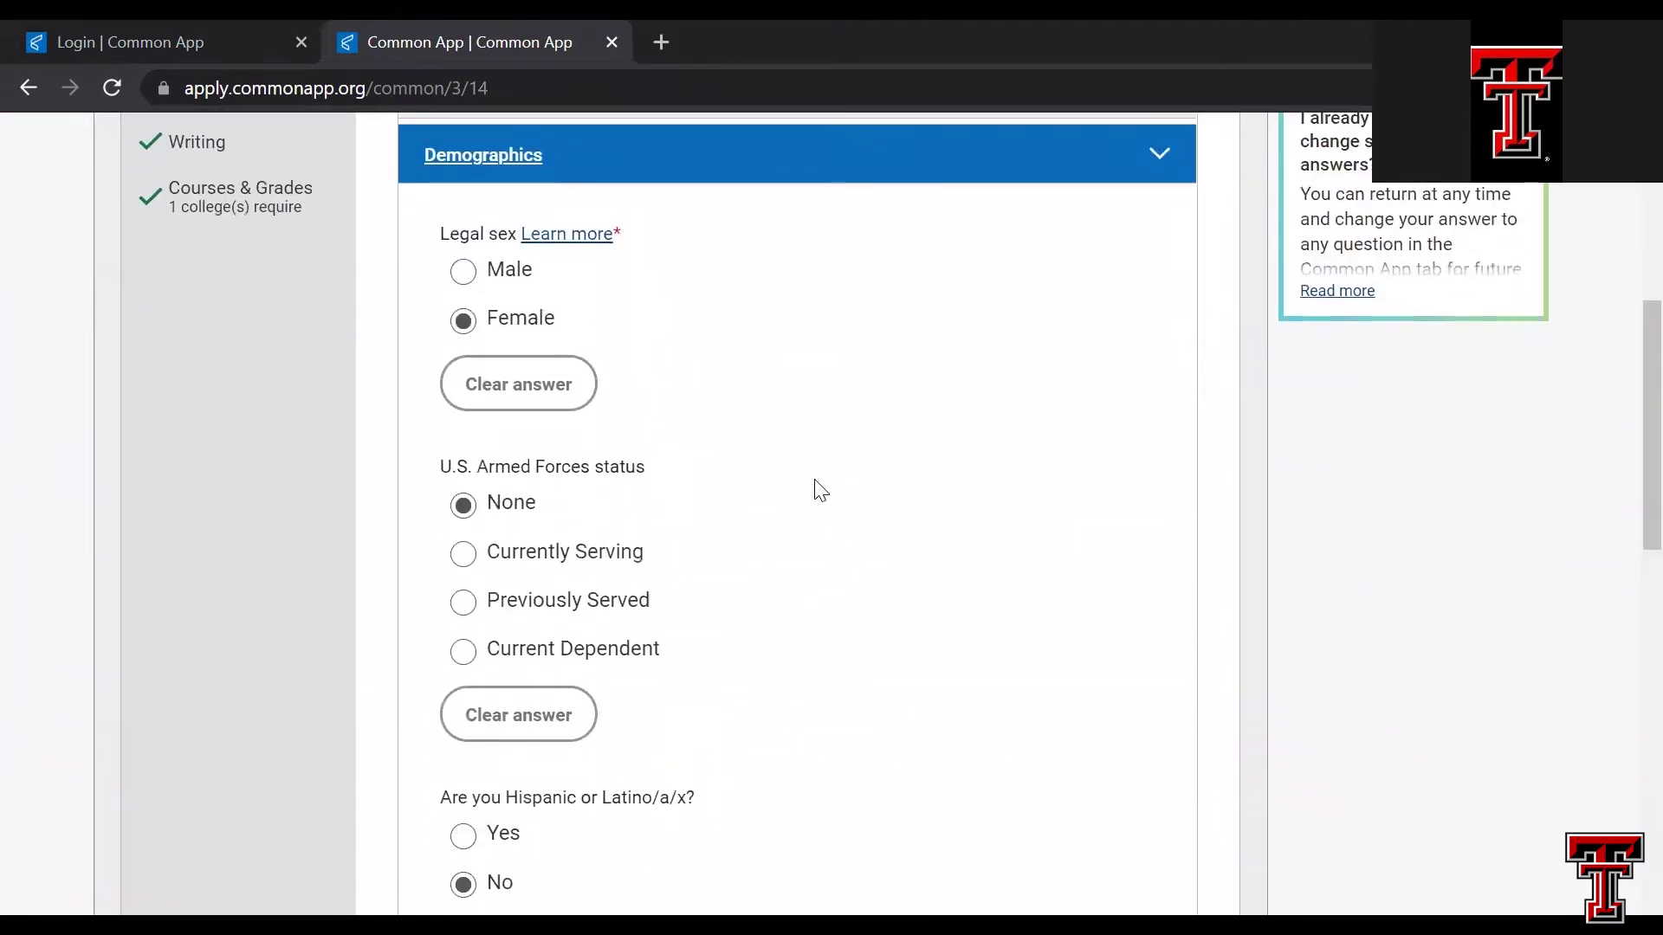
pyautogui.scroll(-1, 818, 489)
pyautogui.scroll(-2, 819, 489)
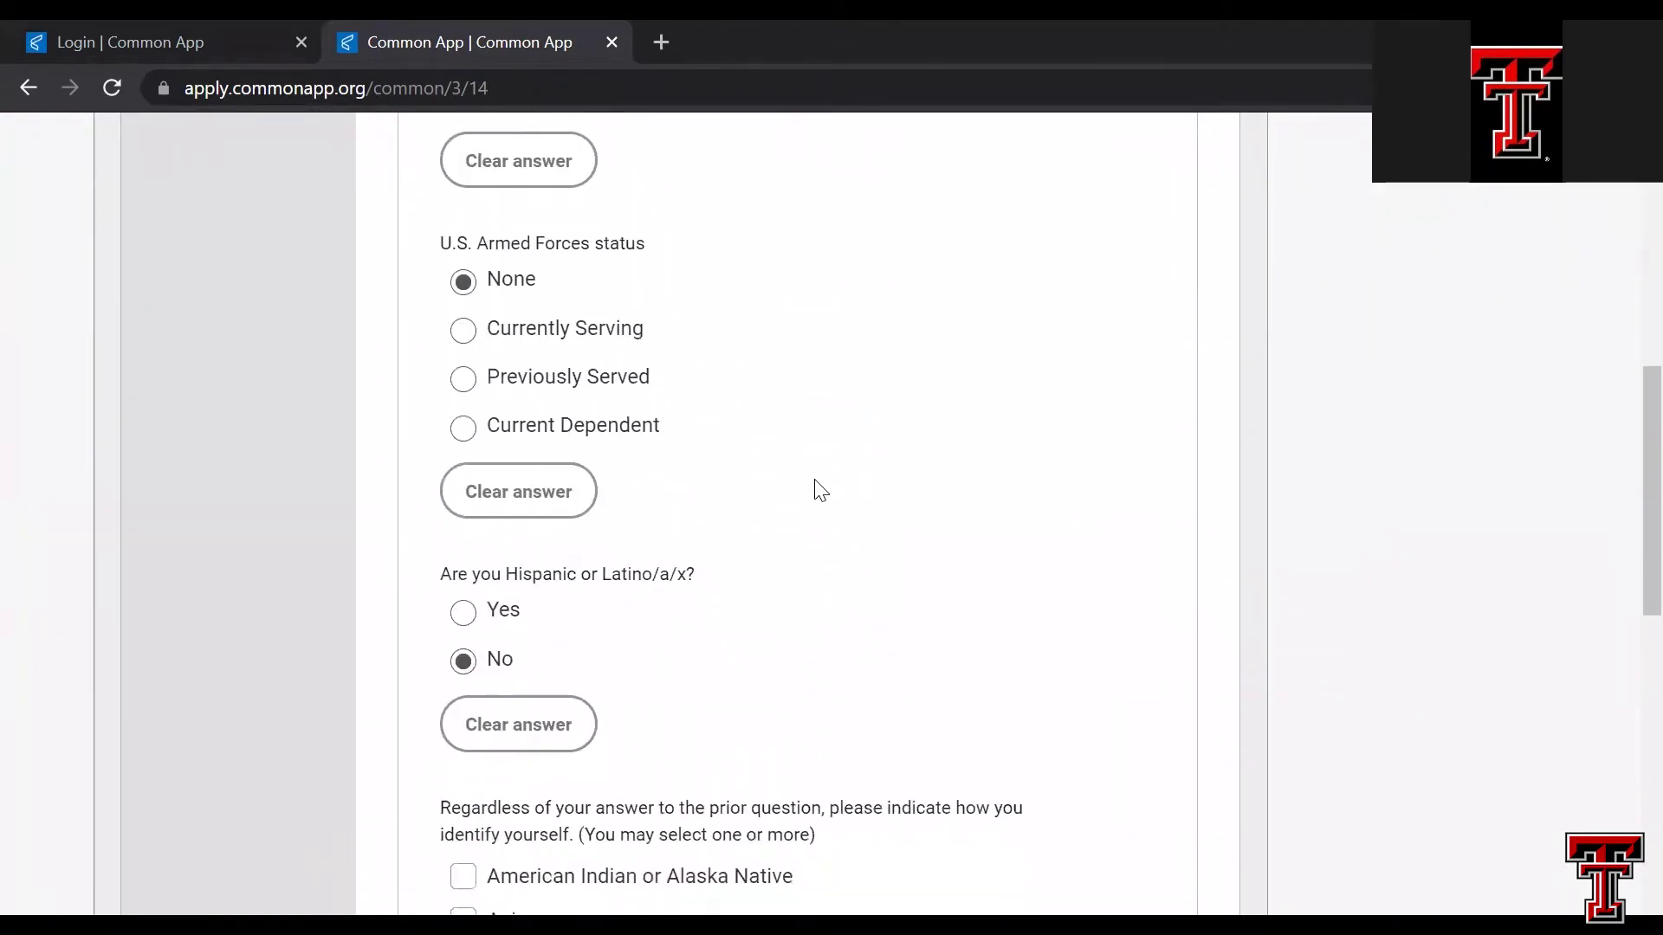
pyautogui.scroll(-2, 821, 490)
pyautogui.scroll(-5, 821, 490)
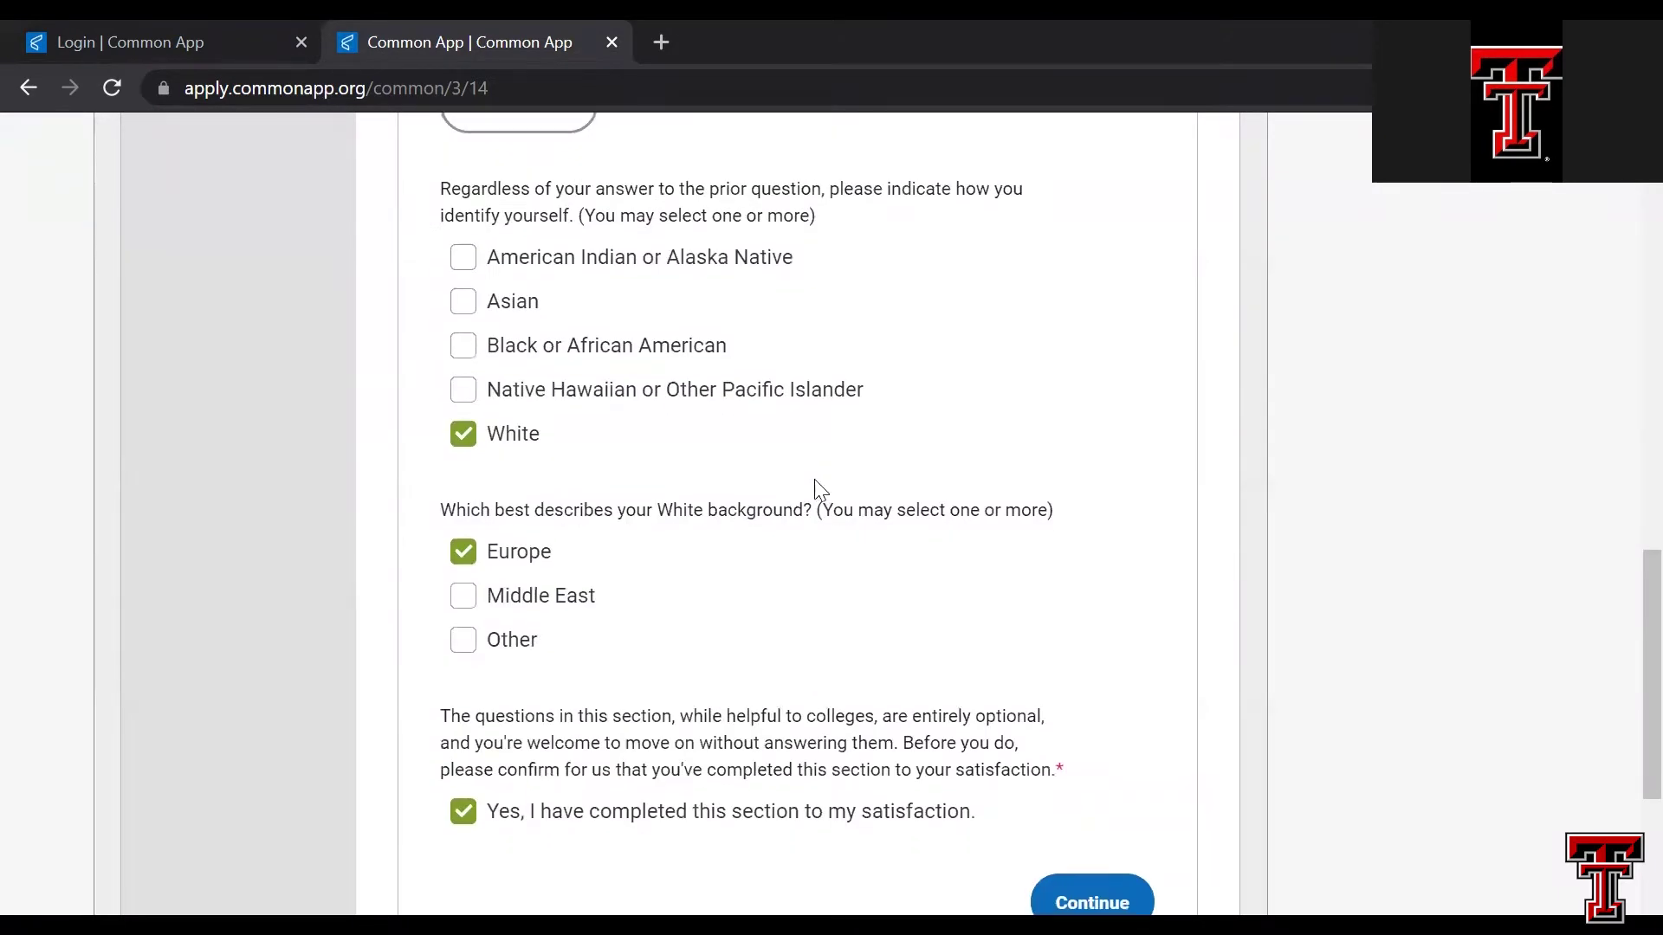
pyautogui.scroll(-2, 819, 485)
pyautogui.click(1082, 707)
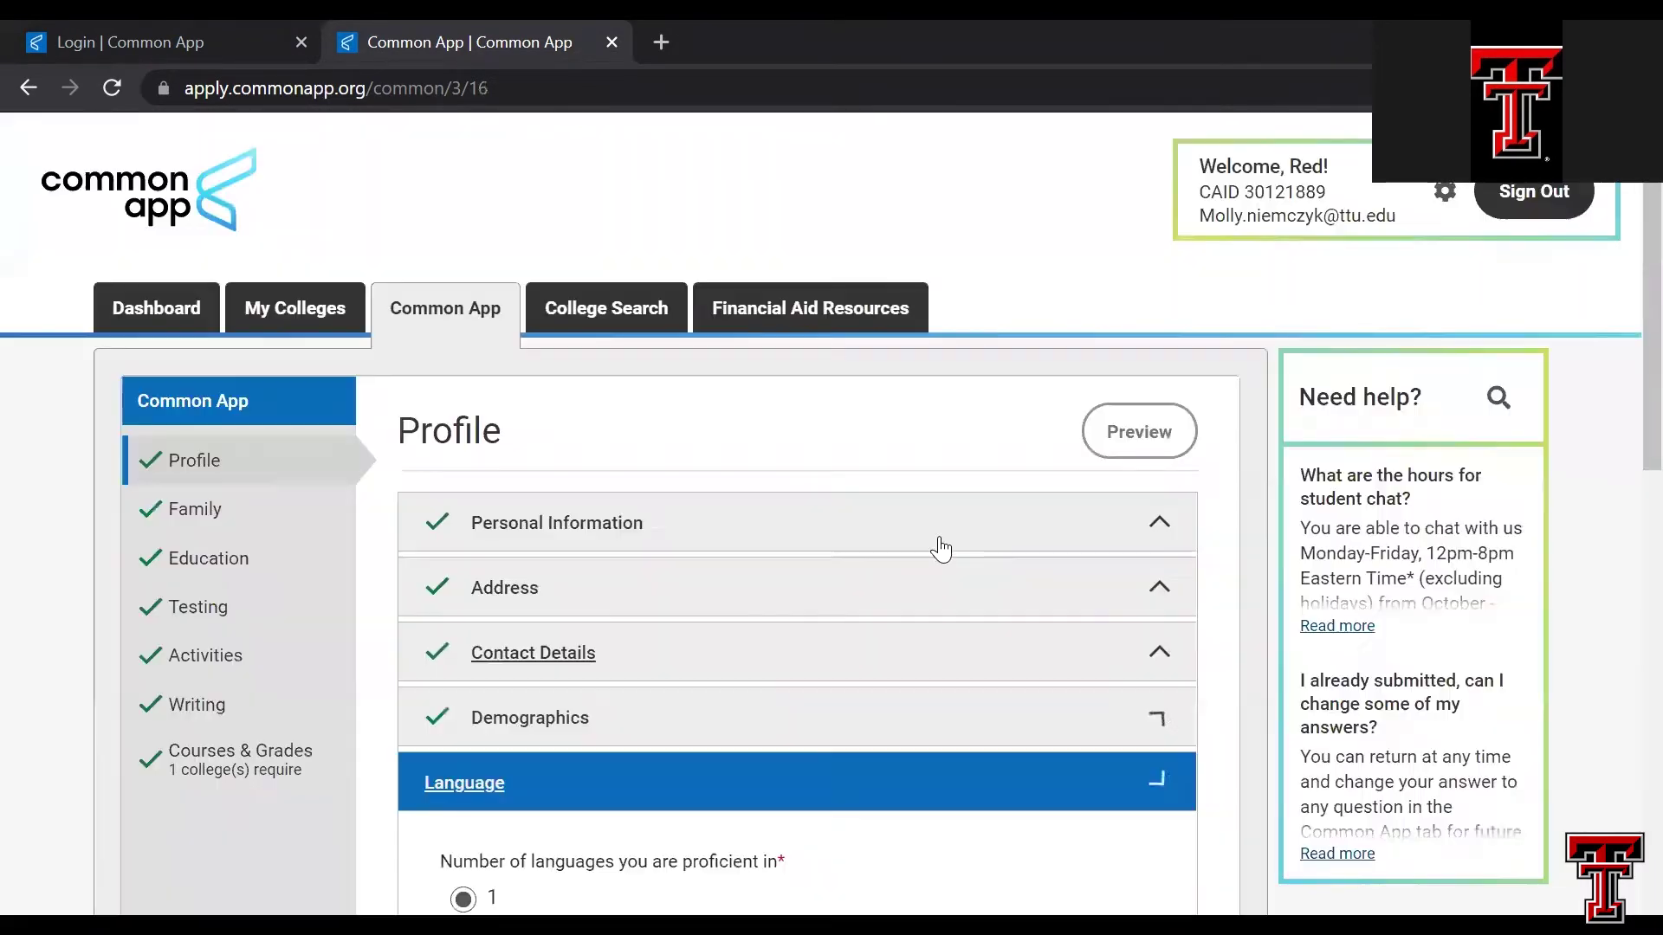
# - Examine the Language questions on number of proficient languages, language selection and language proficiency
pyautogui.scroll(-1, 840, 623)
pyautogui.scroll(-2, 840, 625)
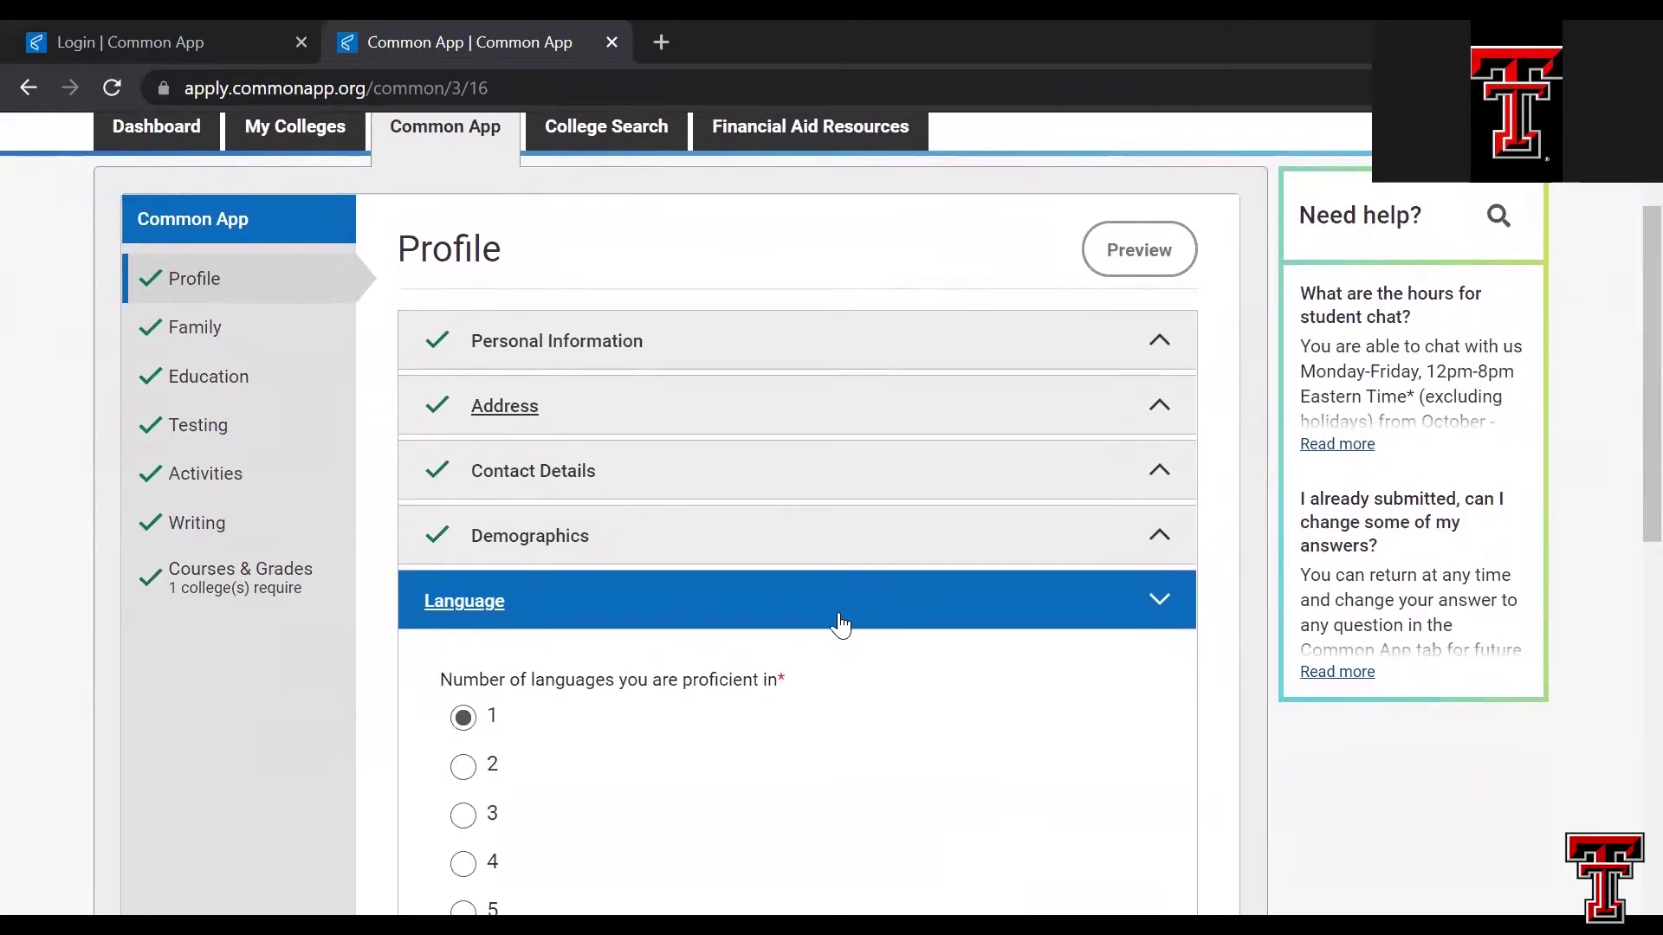
pyautogui.scroll(-1, 841, 625)
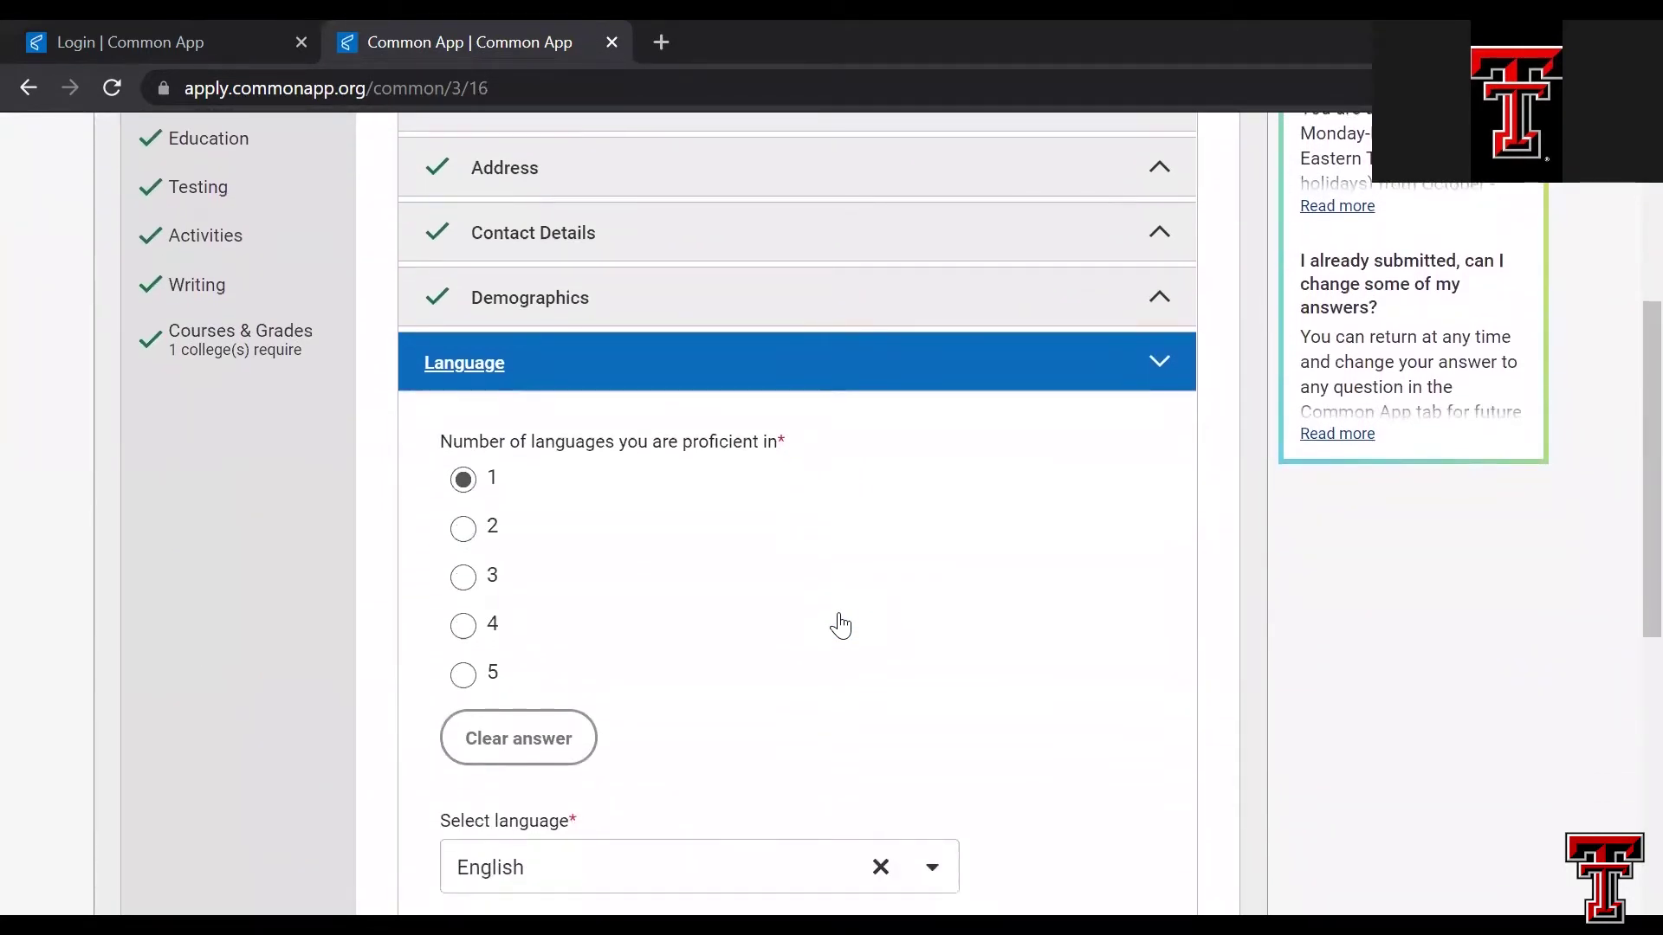
pyautogui.scroll(-1, 840, 626)
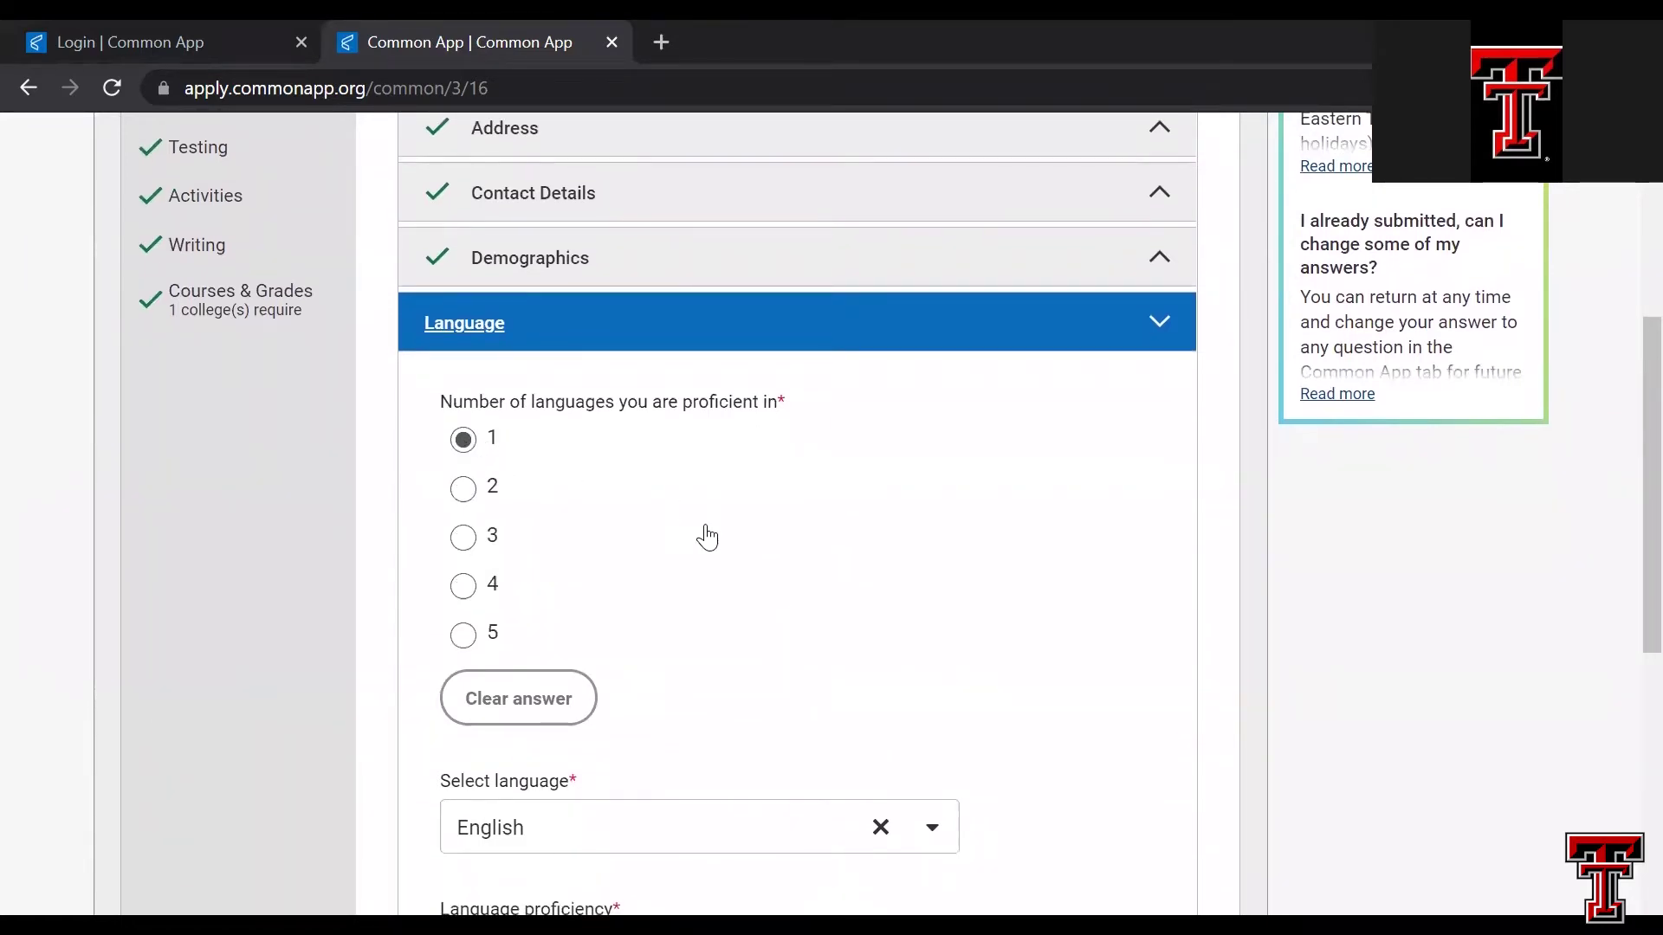
pyautogui.scroll(-1, 701, 538)
pyautogui.scroll(-2, 703, 557)
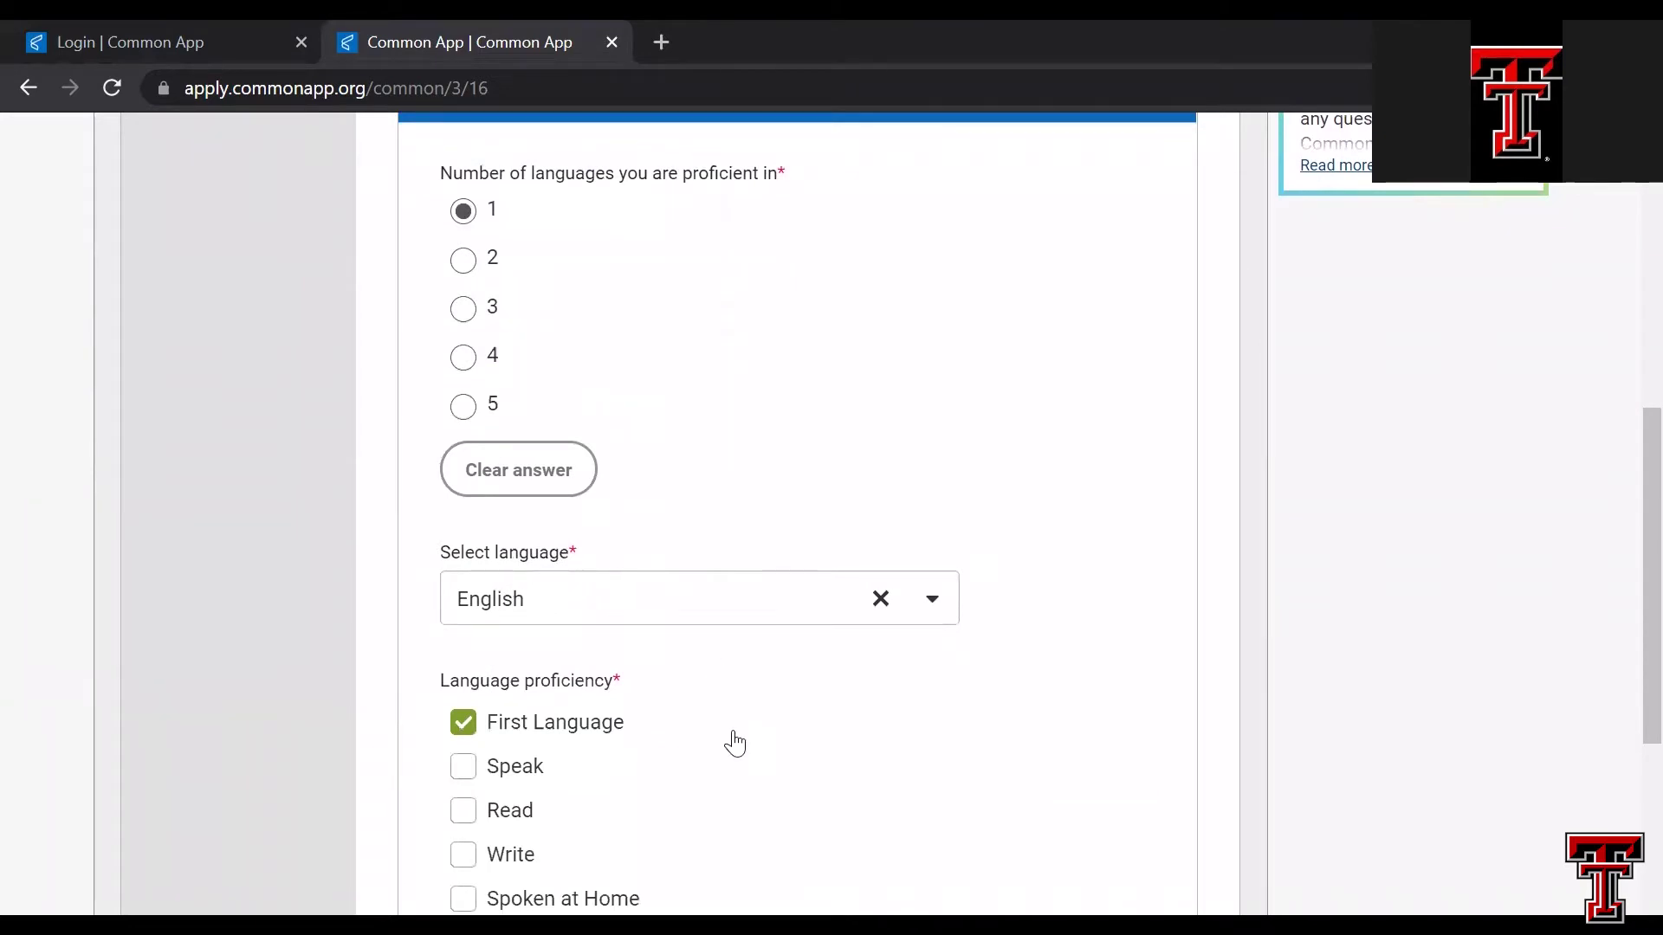
pyautogui.scroll(-2, 731, 742)
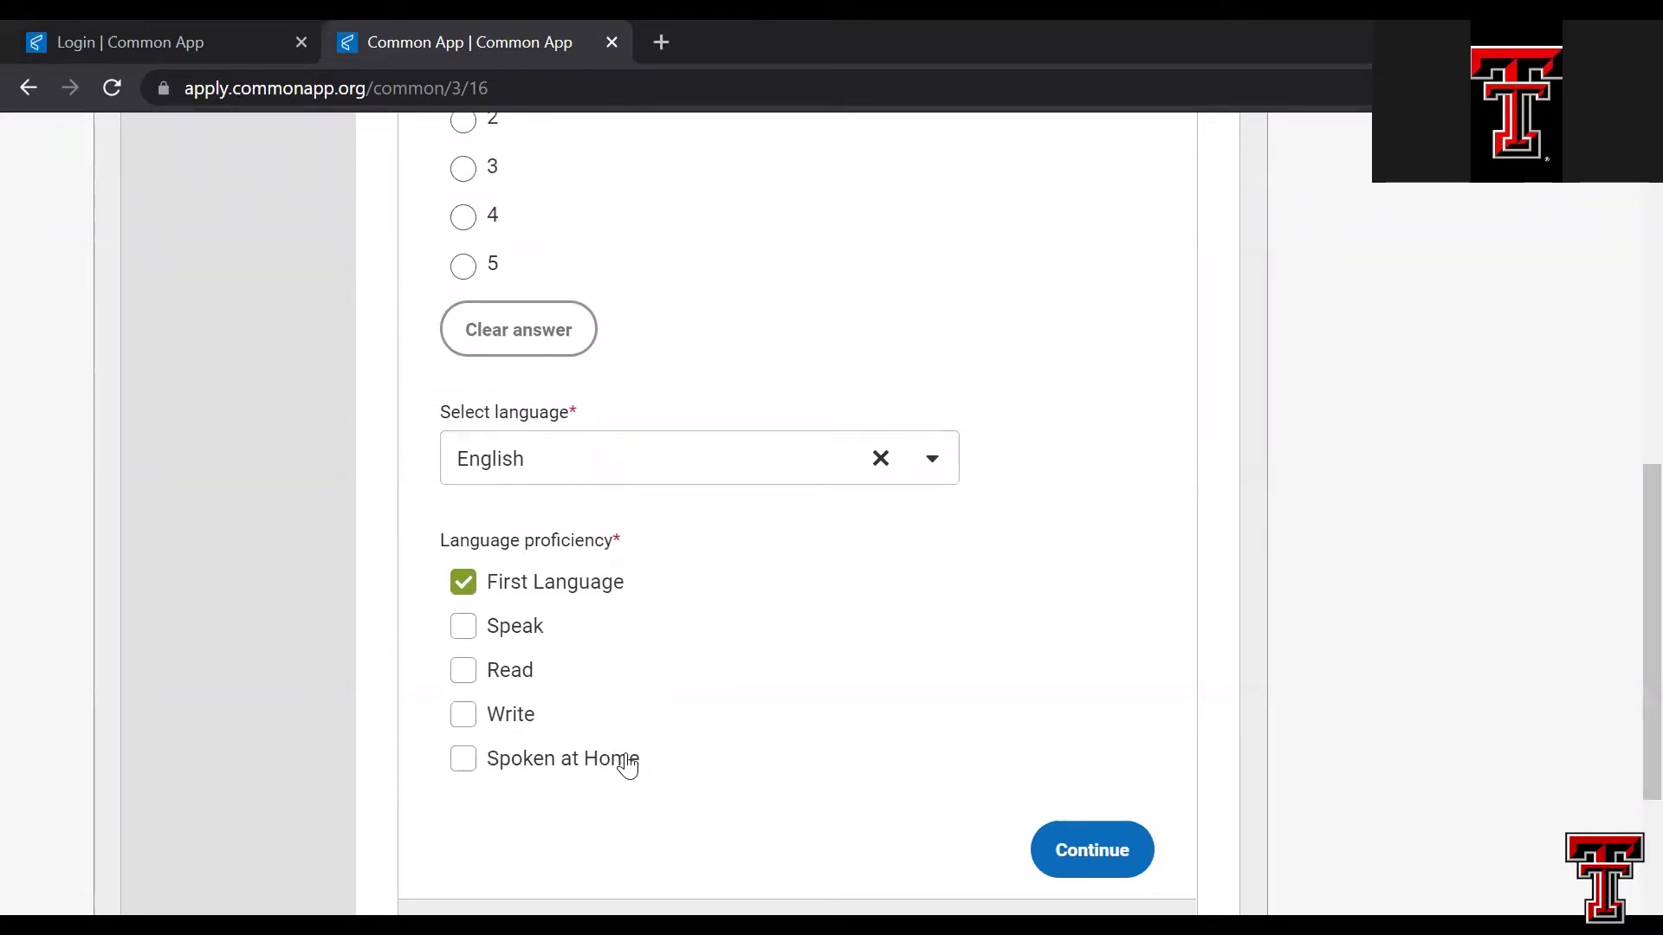
# - Set the number of proficient languages to 2 and examine the second set of language and proficiency fields
pyautogui.scroll(3, 690, 545)
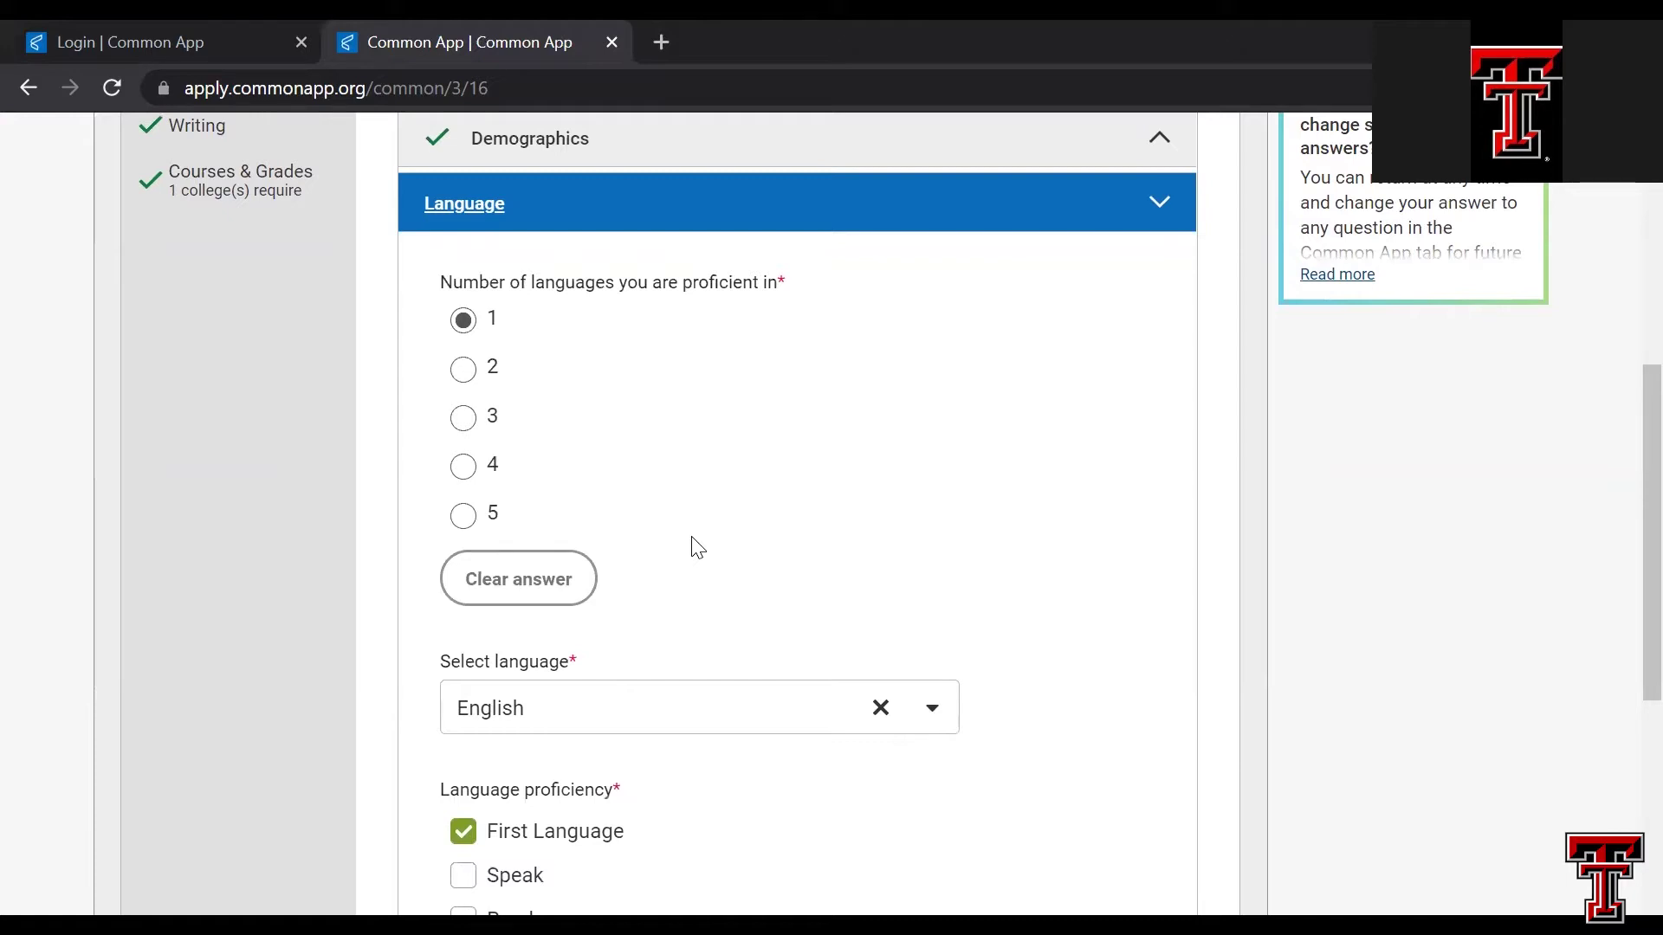
pyautogui.click(464, 381)
pyautogui.scroll(-5, 690, 517)
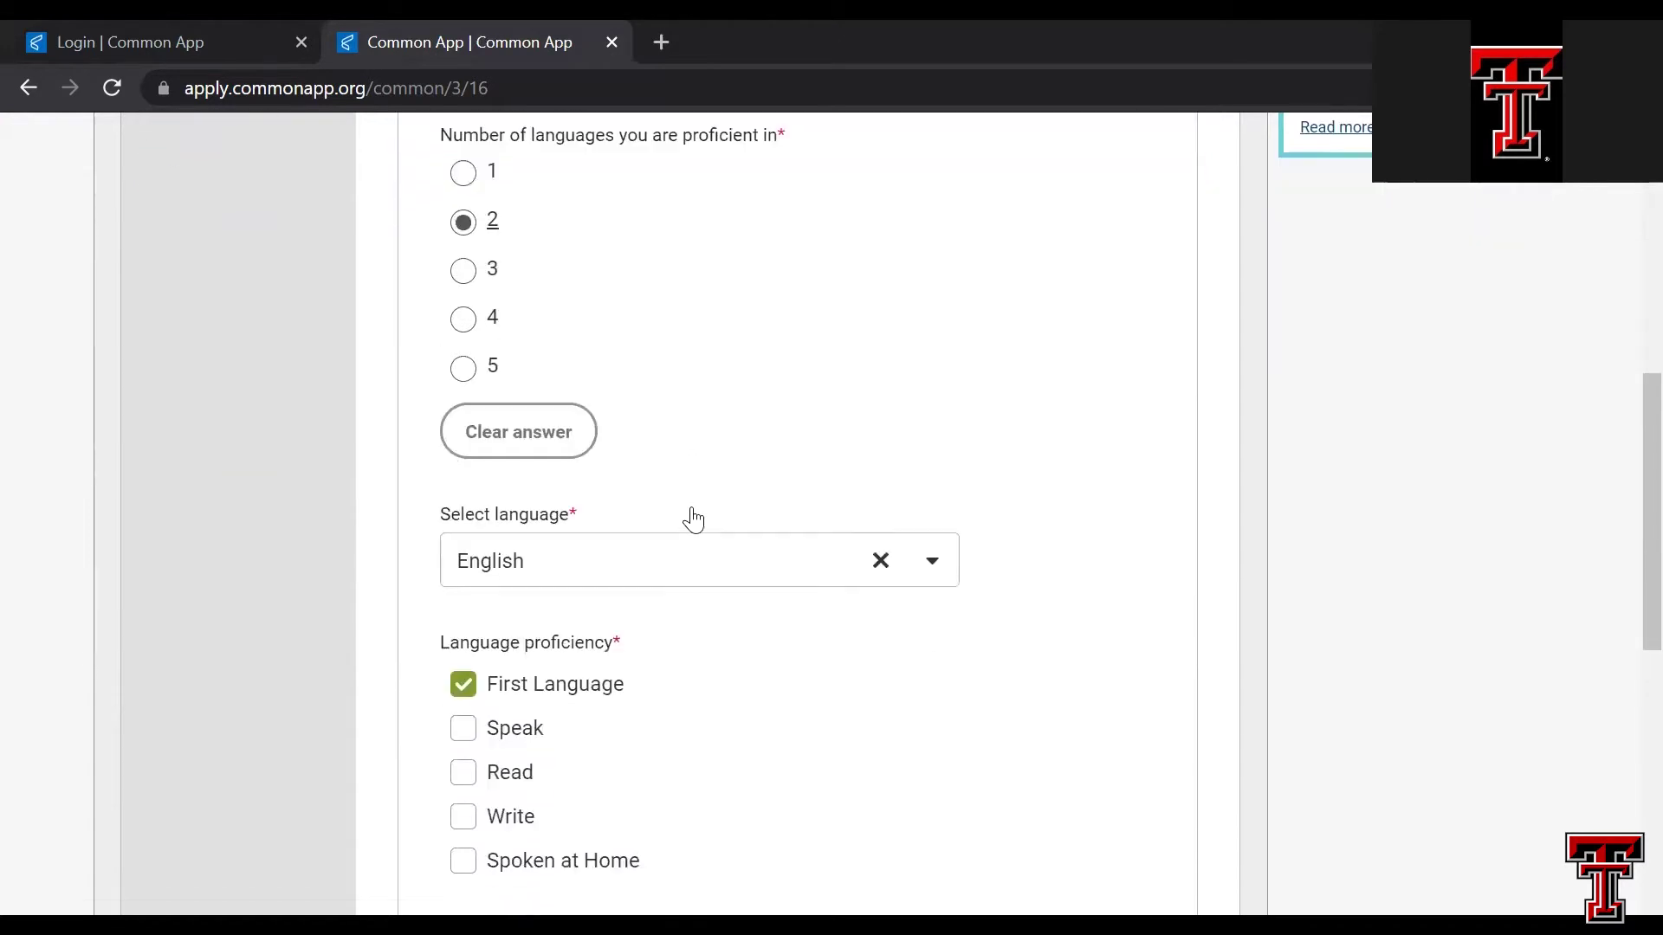
pyautogui.scroll(-4, 693, 520)
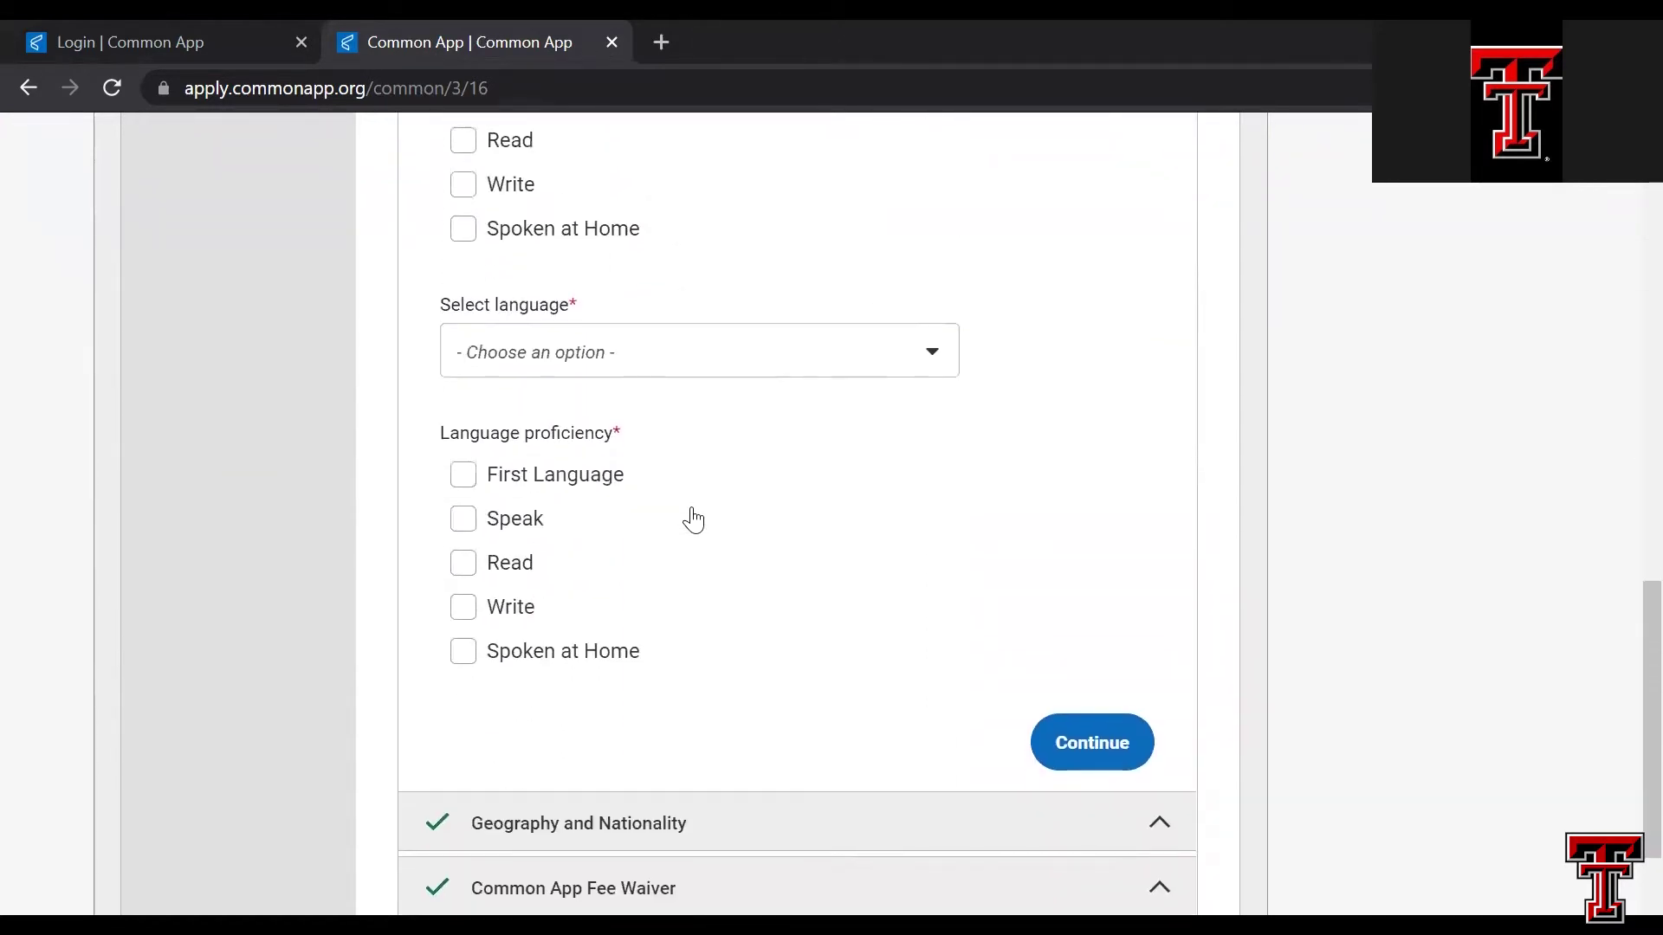
# - Set the number of proficient languages to 1 and continue to the Geography and Nationality section
pyautogui.scroll(5, 635, 320)
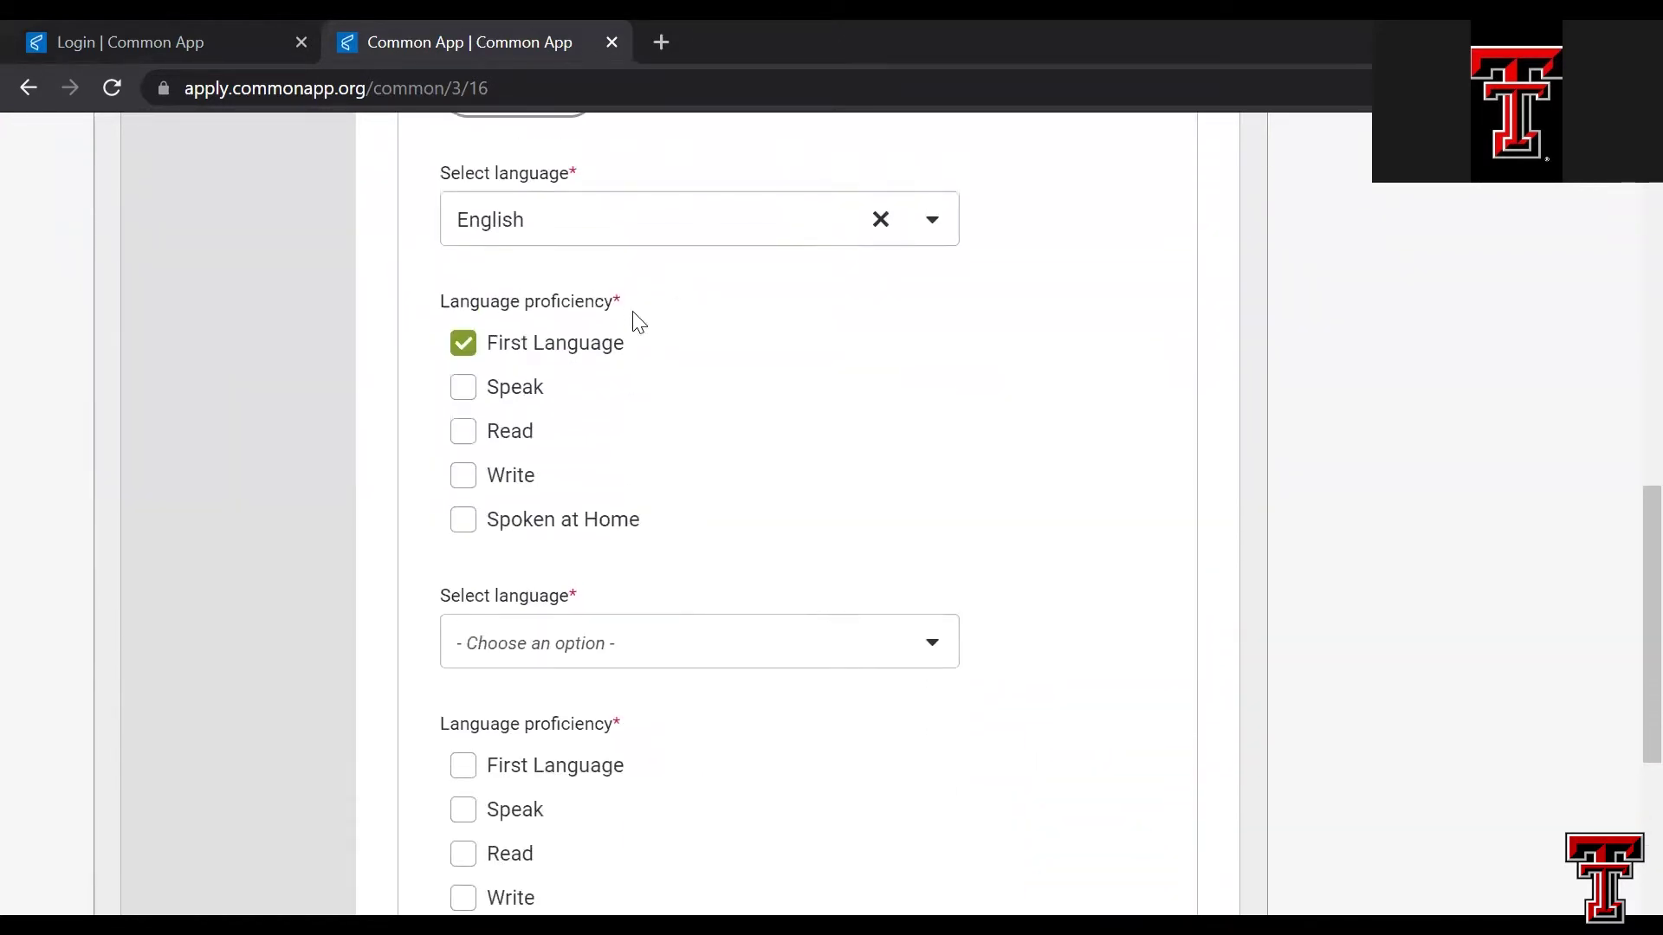
pyautogui.scroll(2, 635, 321)
pyautogui.click(463, 149)
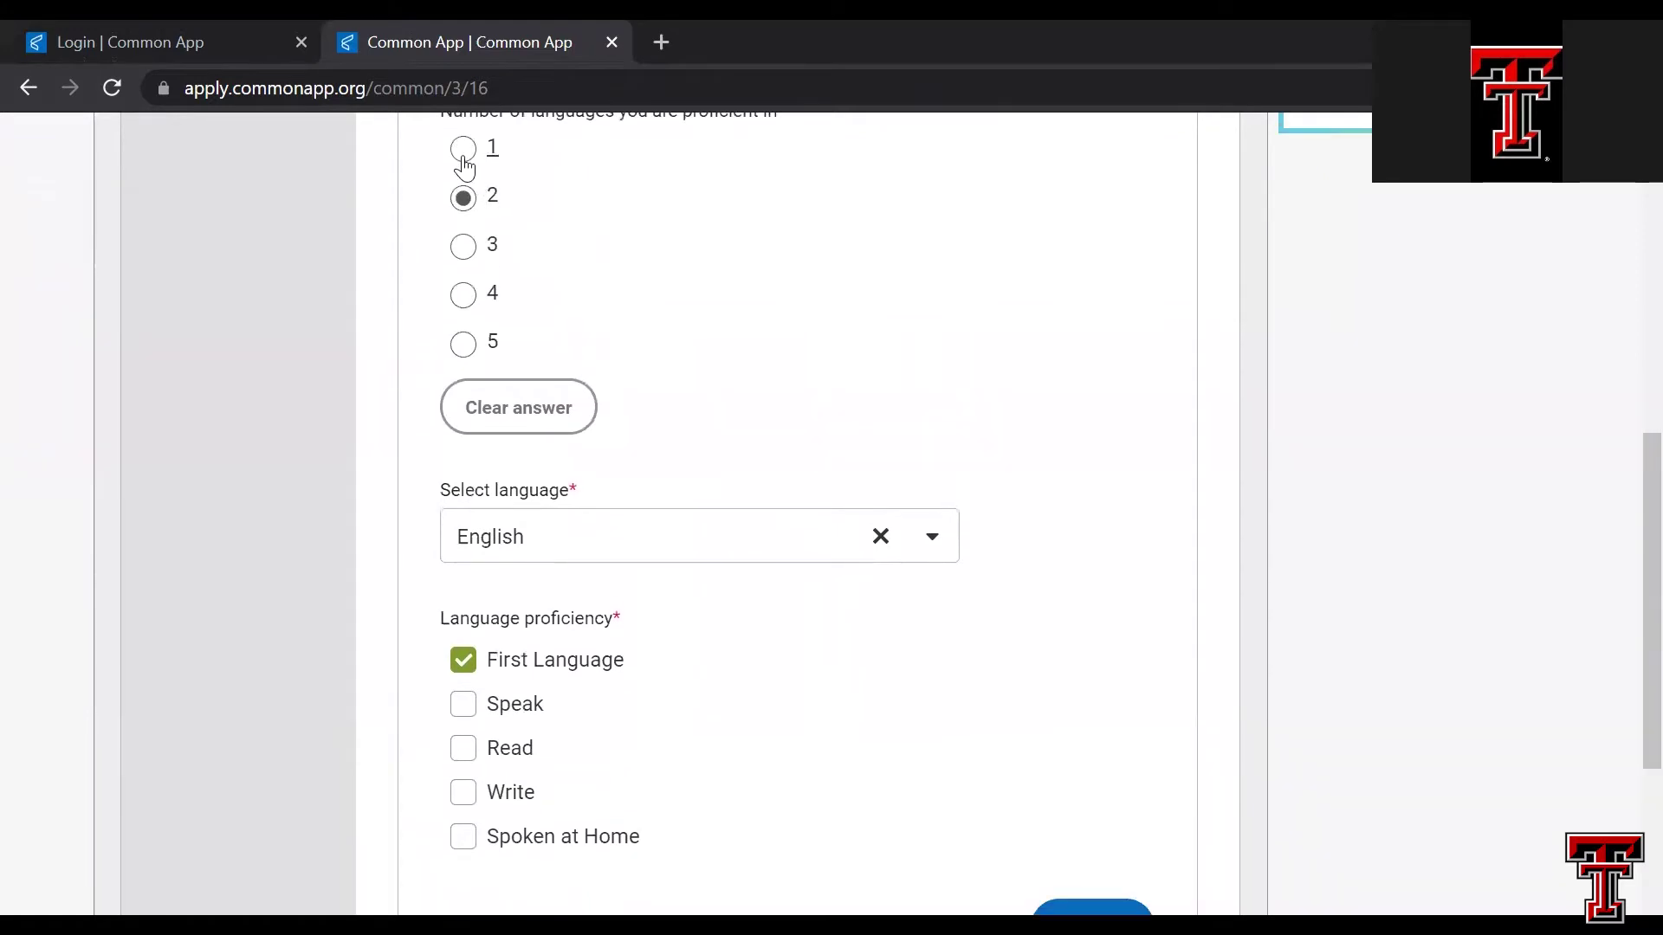
pyautogui.scroll(-4, 672, 449)
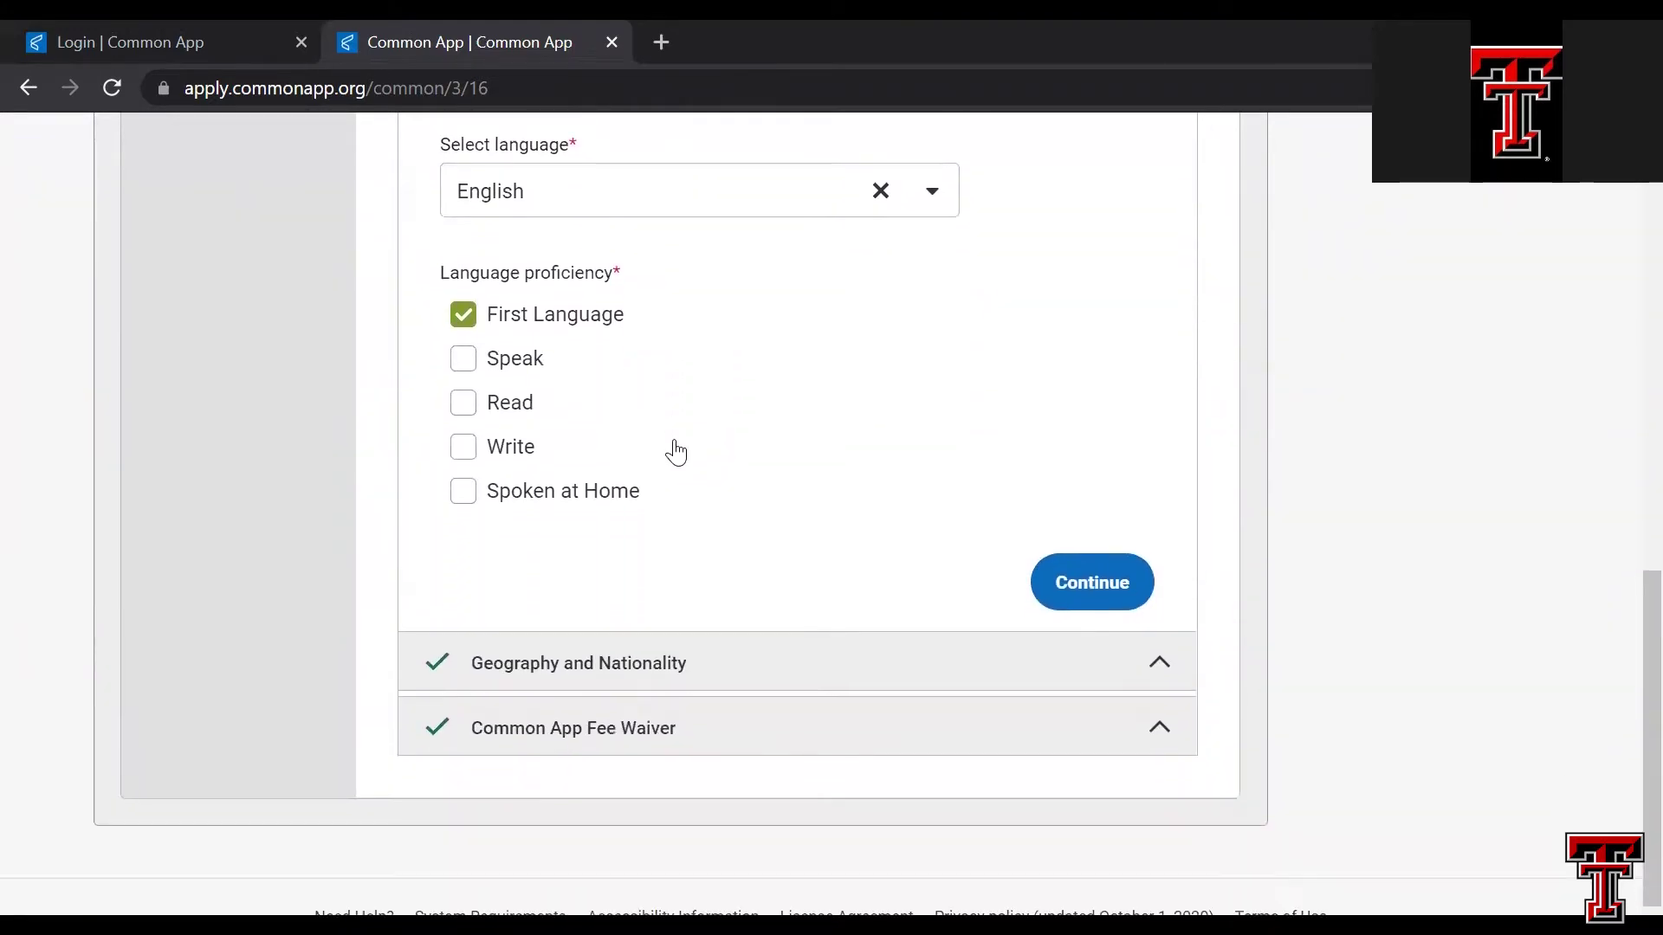
pyautogui.click(1077, 600)
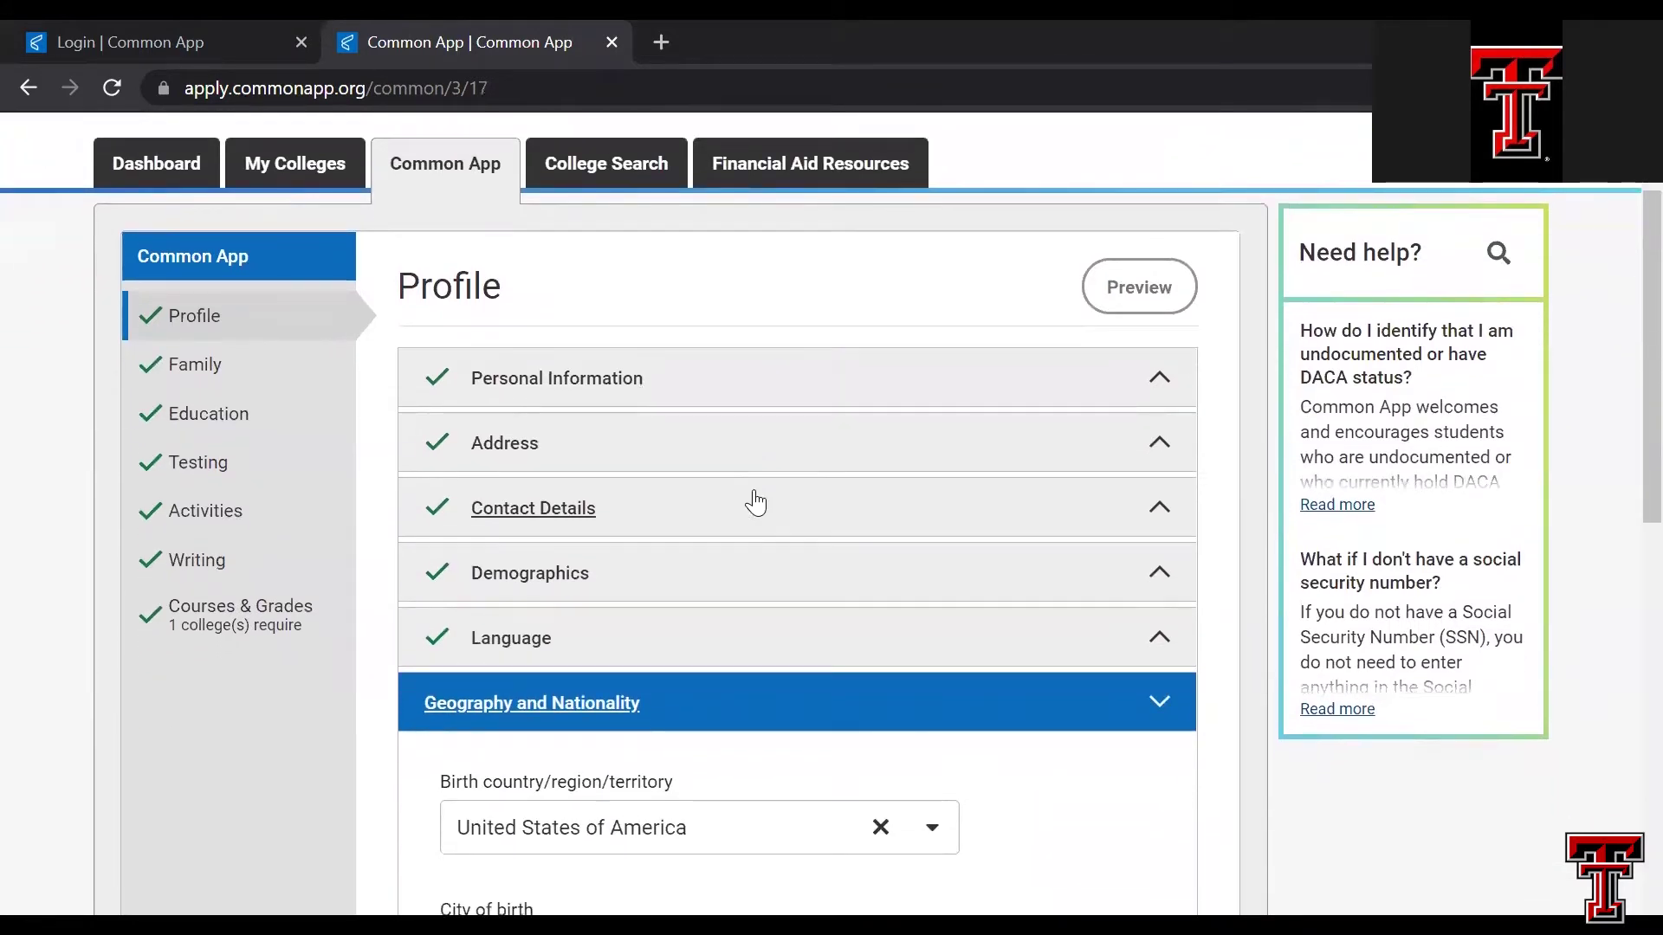
# - Review the Geography and Nationality answers from birth country through Social Security Number, and continue to the Common App Fee Waiver section
pyautogui.scroll(-3, 753, 491)
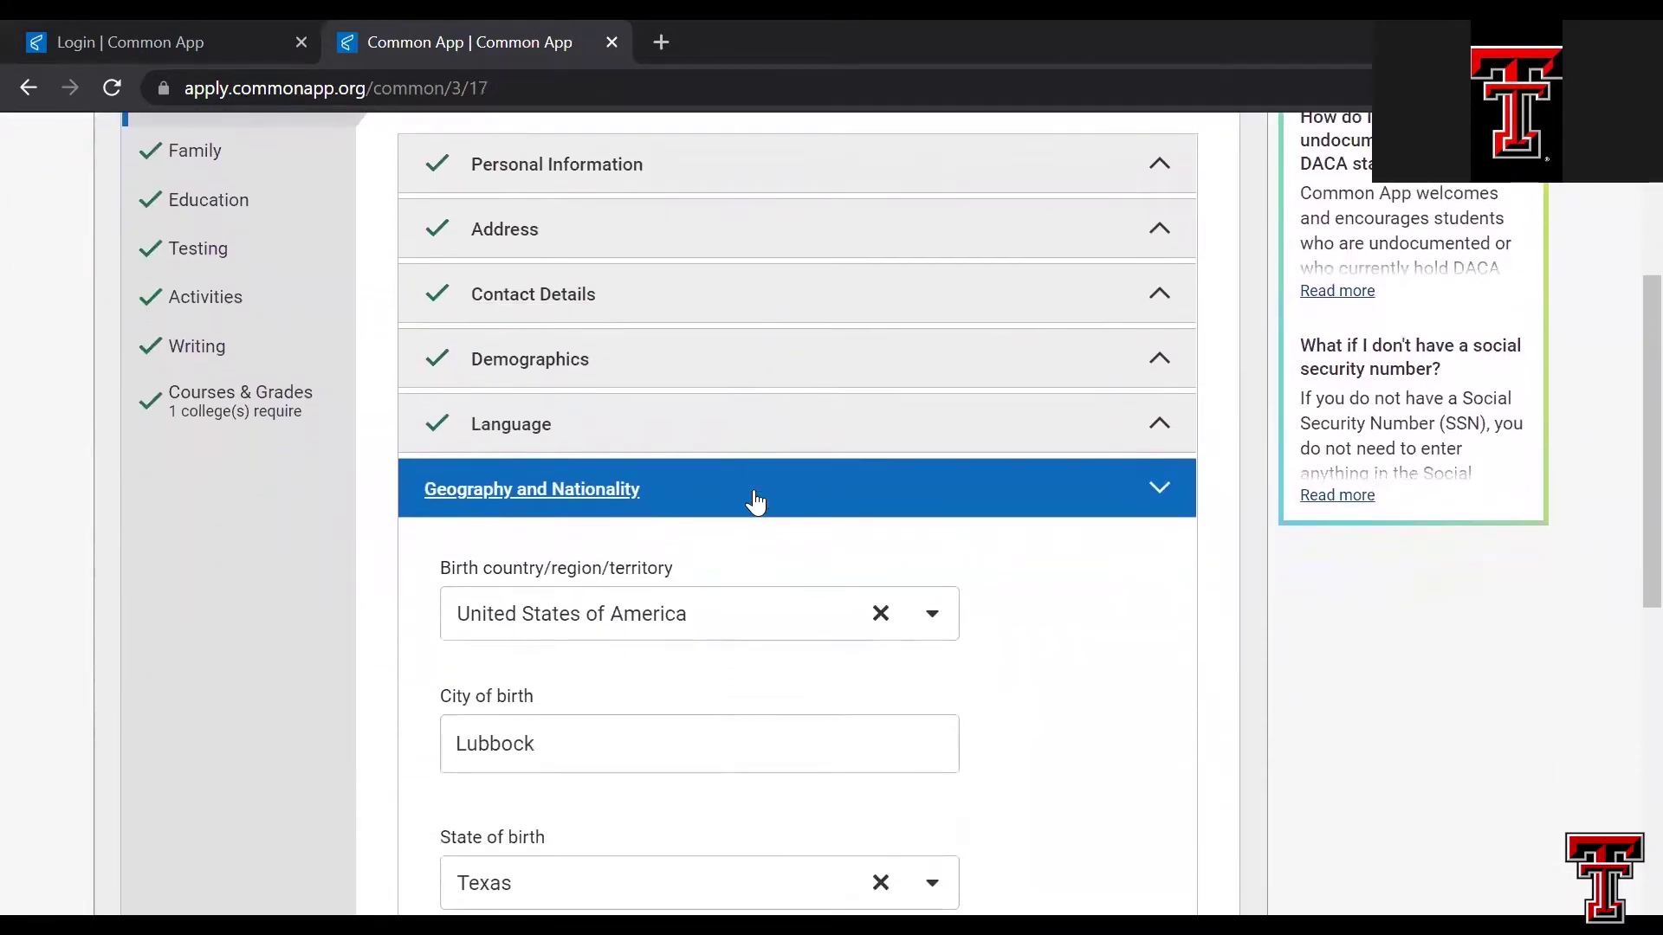
pyautogui.scroll(-2, 753, 501)
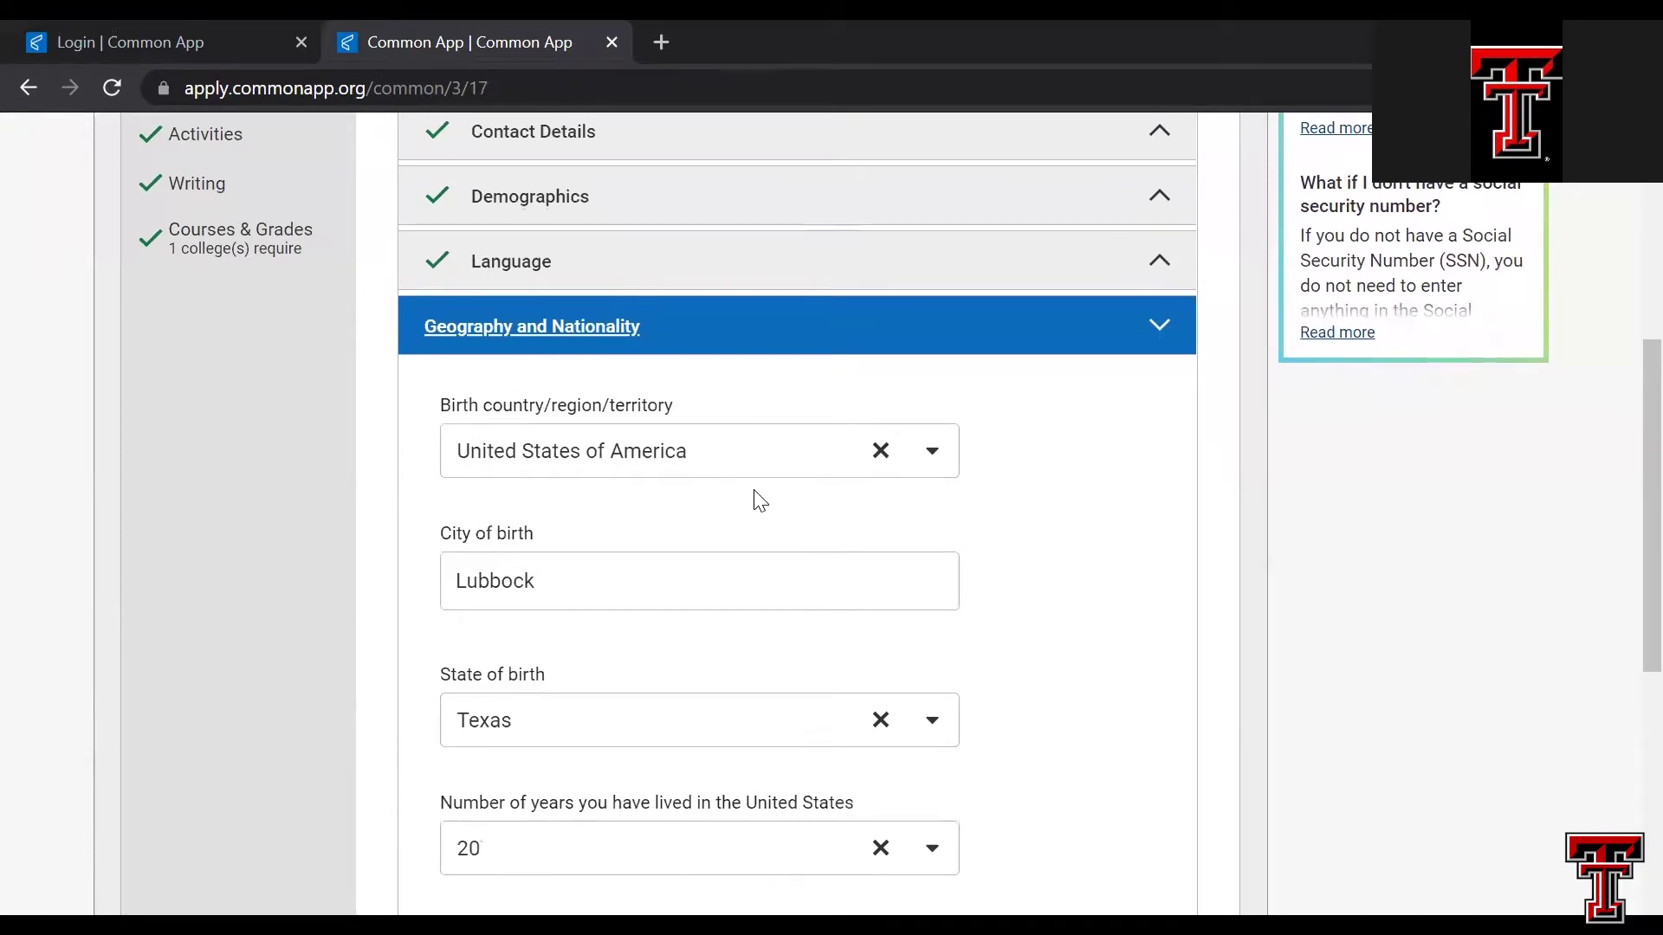
pyautogui.scroll(-2, 759, 500)
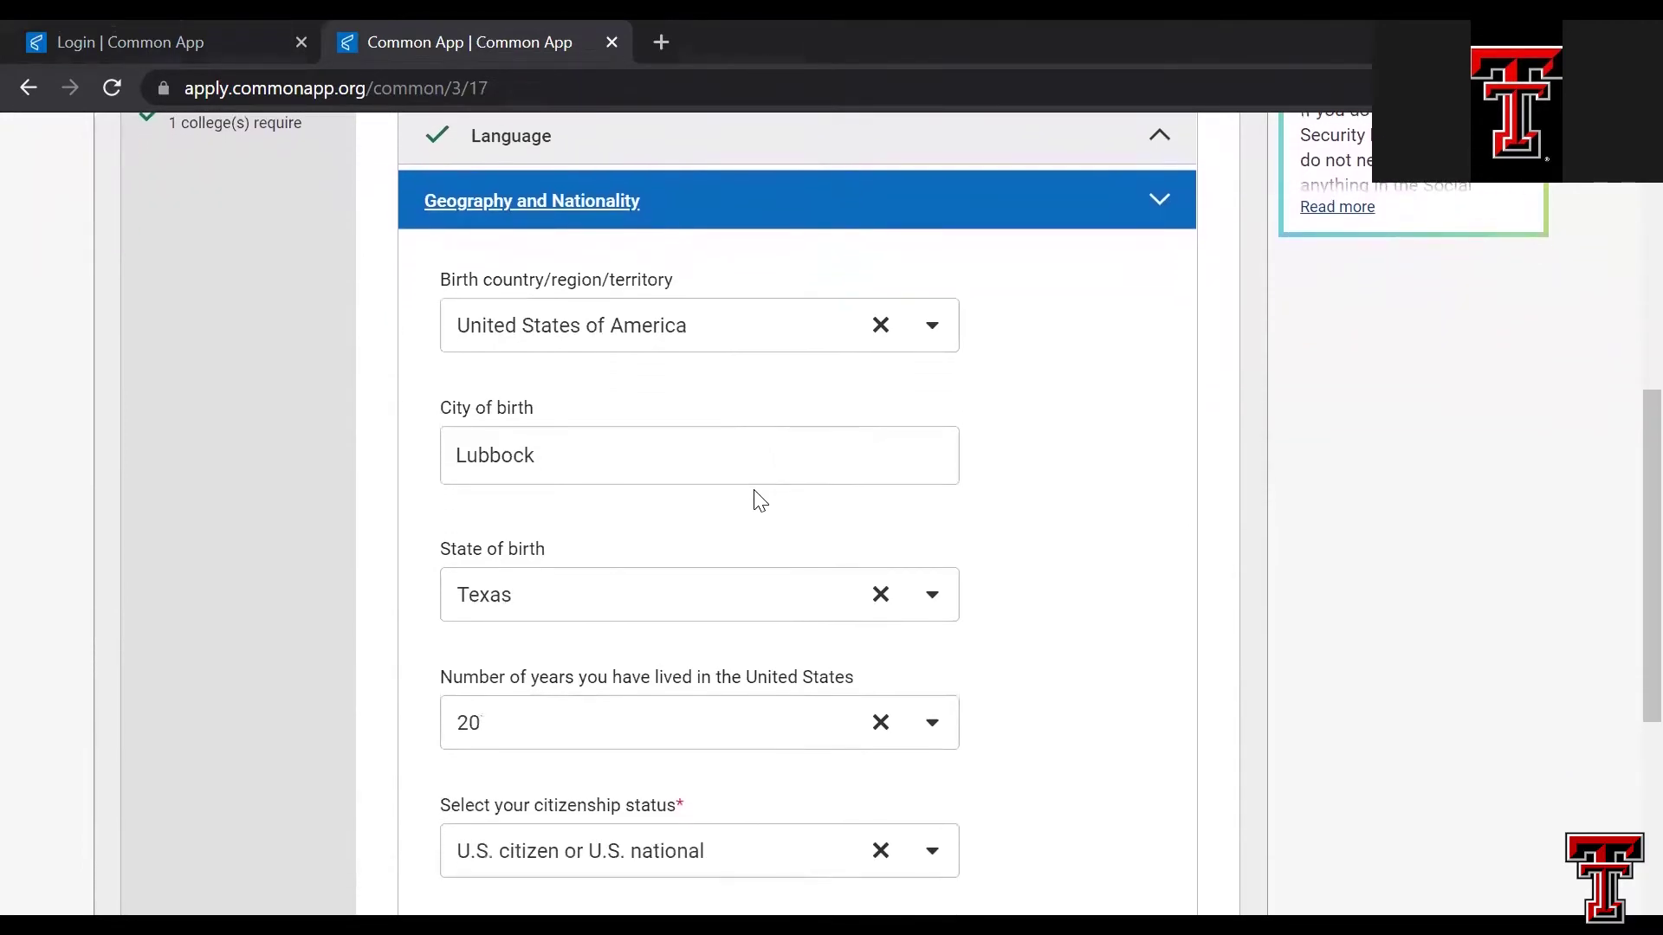
pyautogui.scroll(-2, 760, 501)
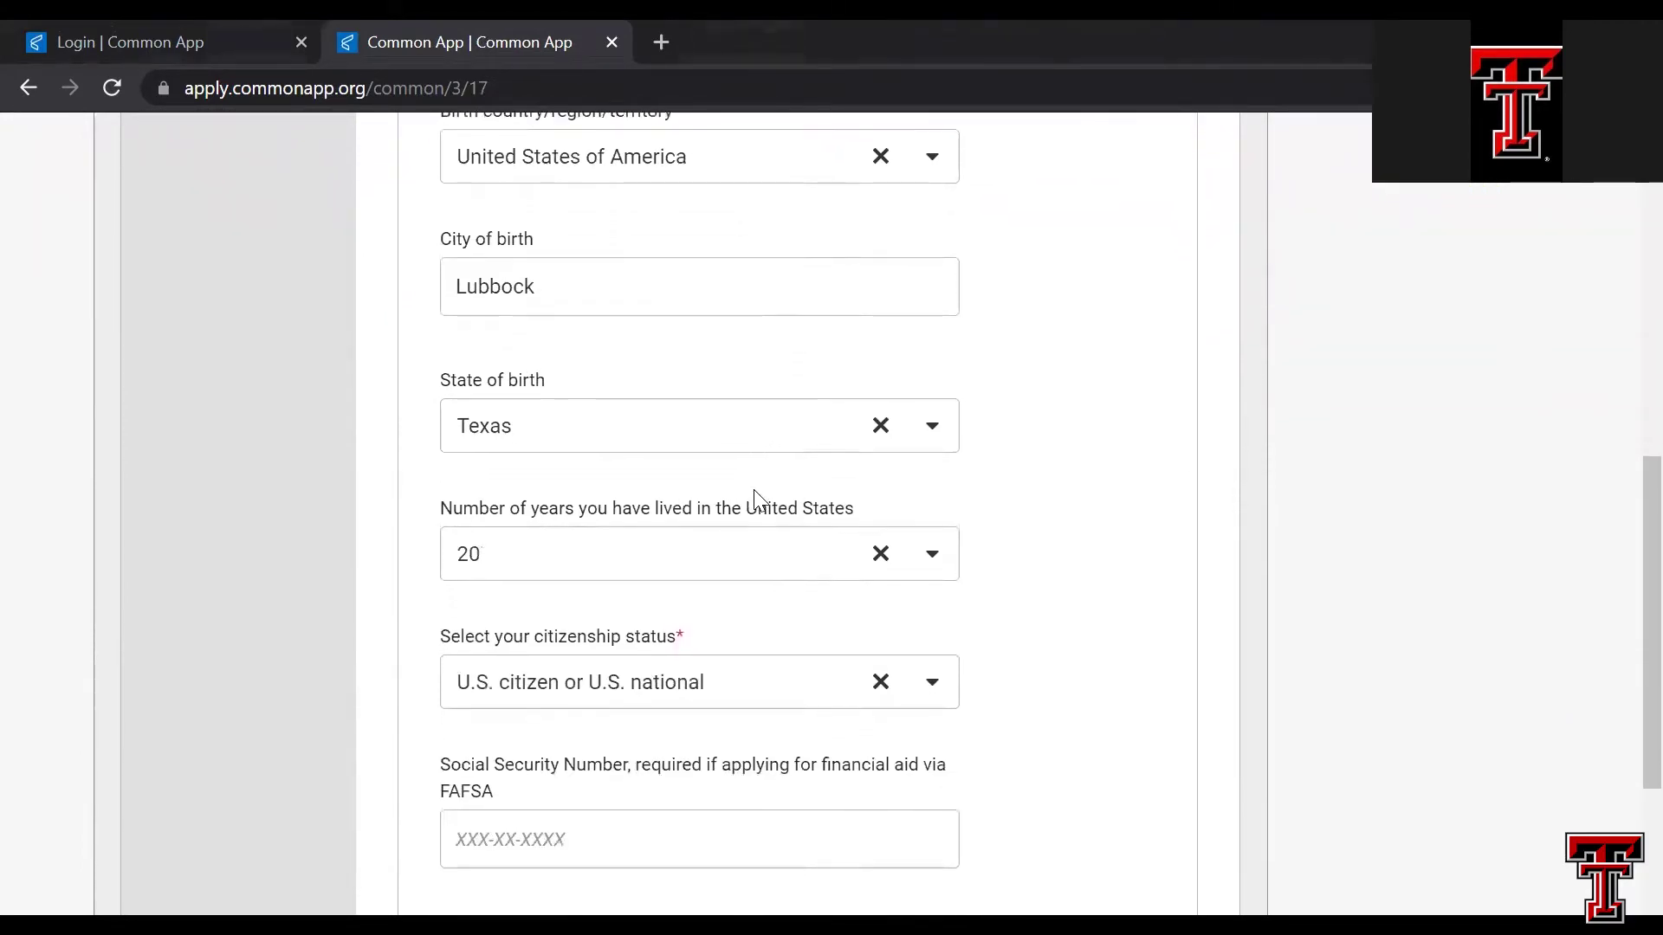
pyautogui.scroll(-2, 751, 598)
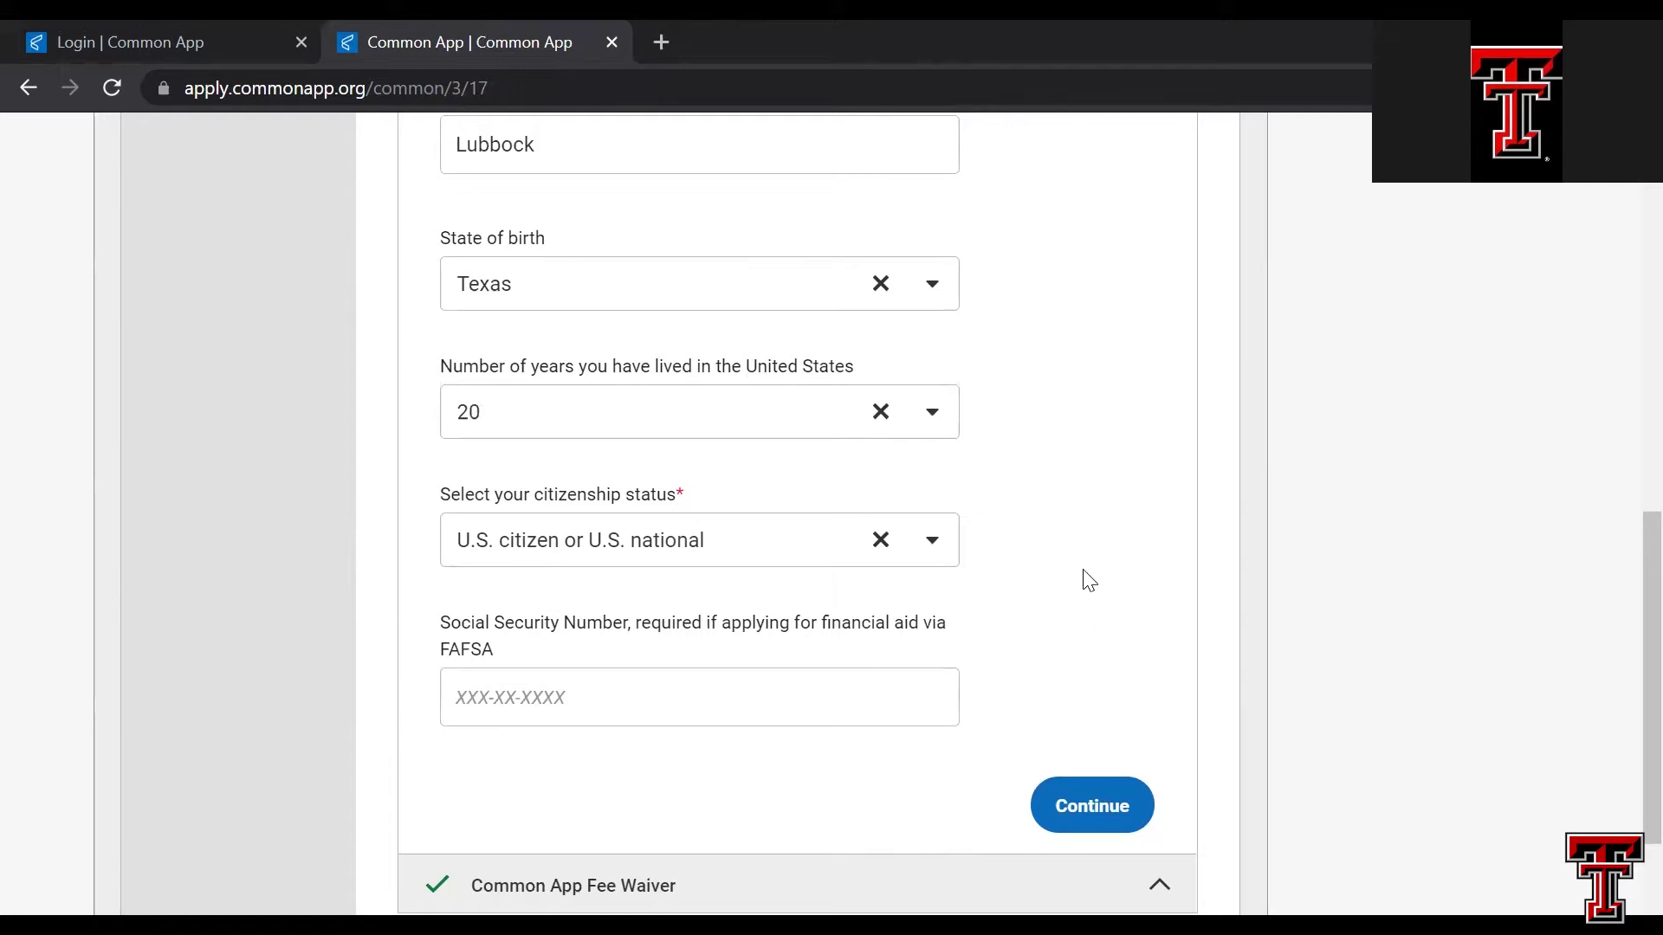
pyautogui.click(1086, 814)
# - Answer Yes to the application fee waiver question and examine the listed indicators of economic need
pyautogui.scroll(-5, 1032, 537)
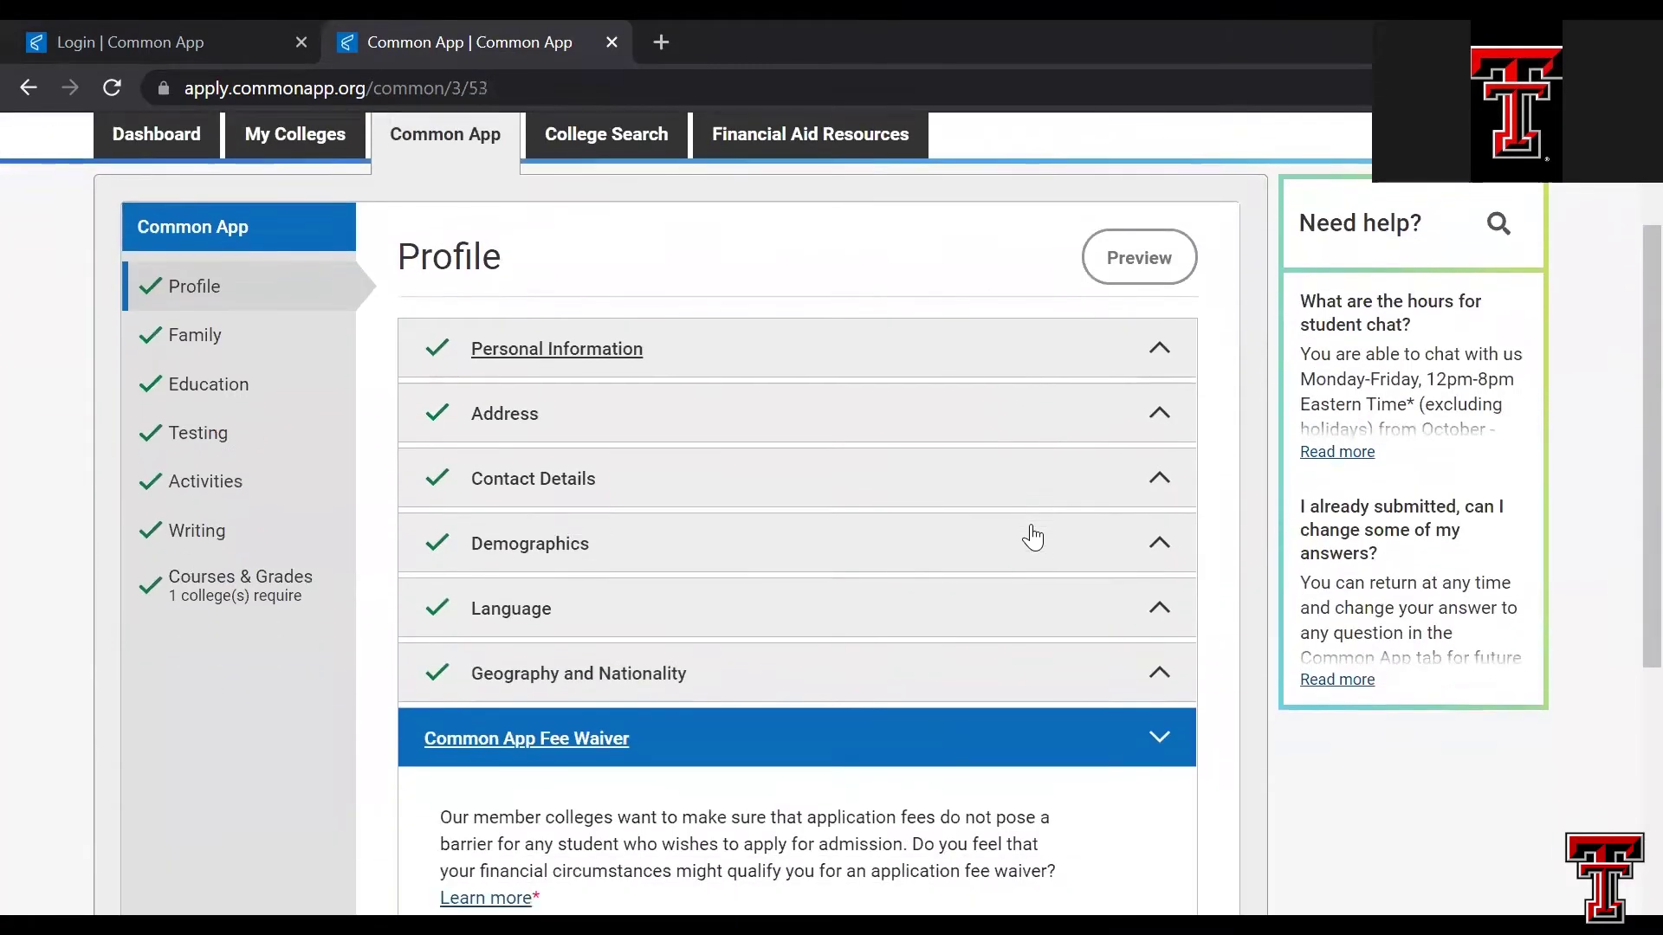
pyautogui.scroll(2, 1032, 537)
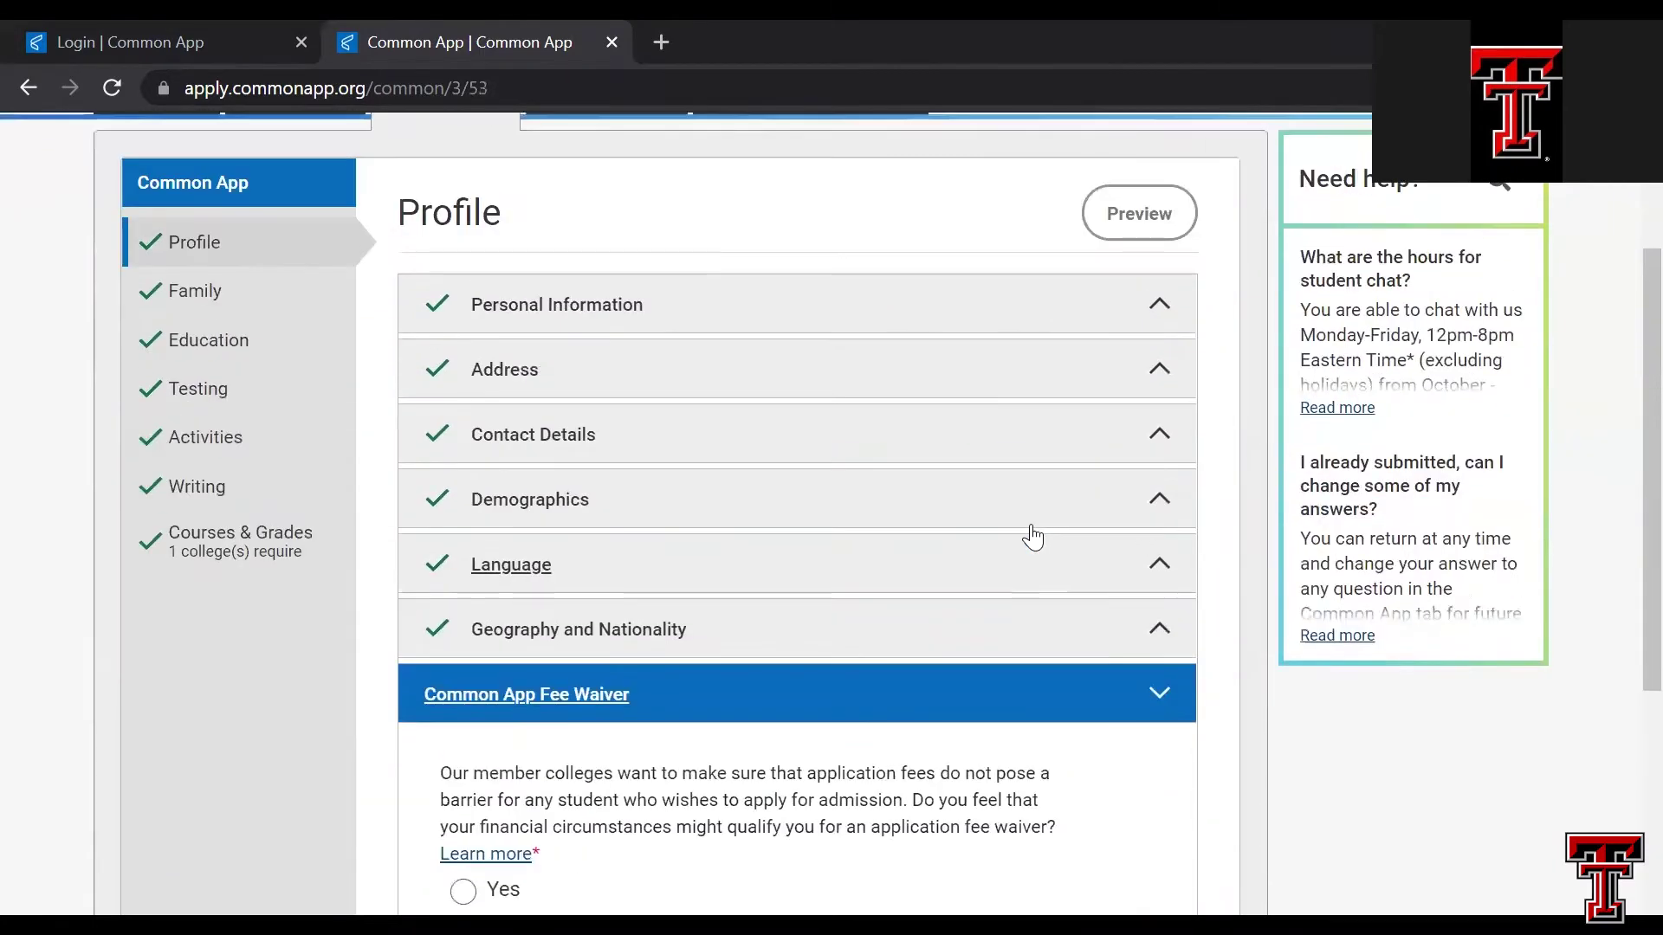
pyautogui.scroll(-2, 1032, 537)
pyautogui.scroll(-1, 1032, 537)
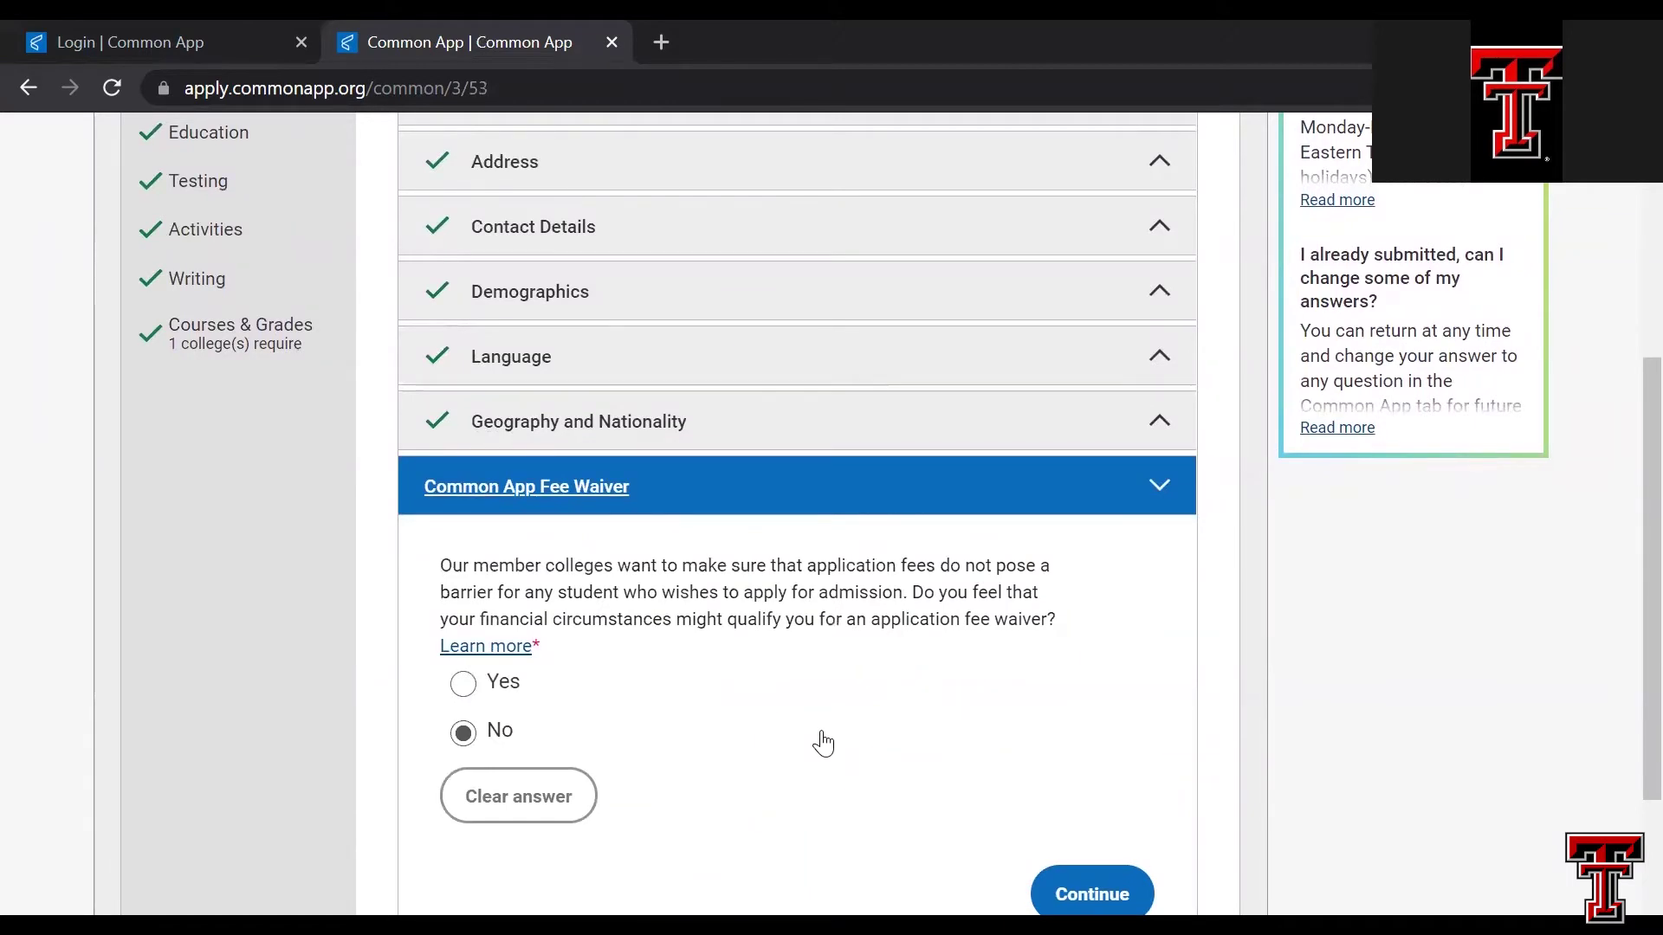
pyautogui.scroll(-1, 823, 743)
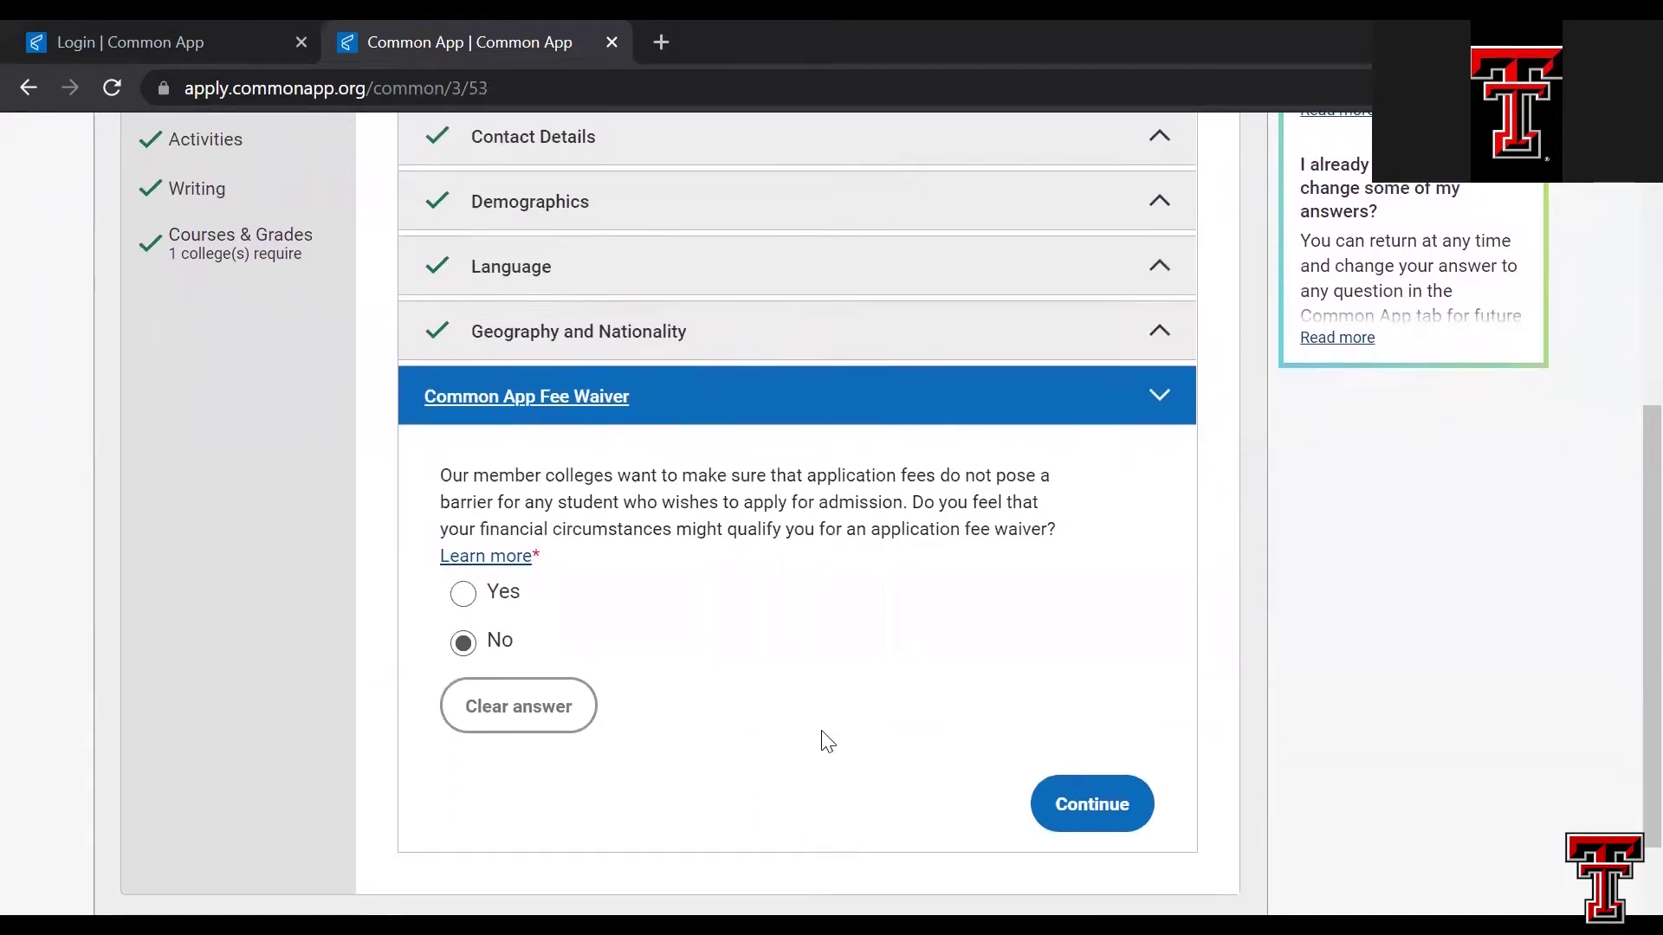
pyautogui.click(464, 594)
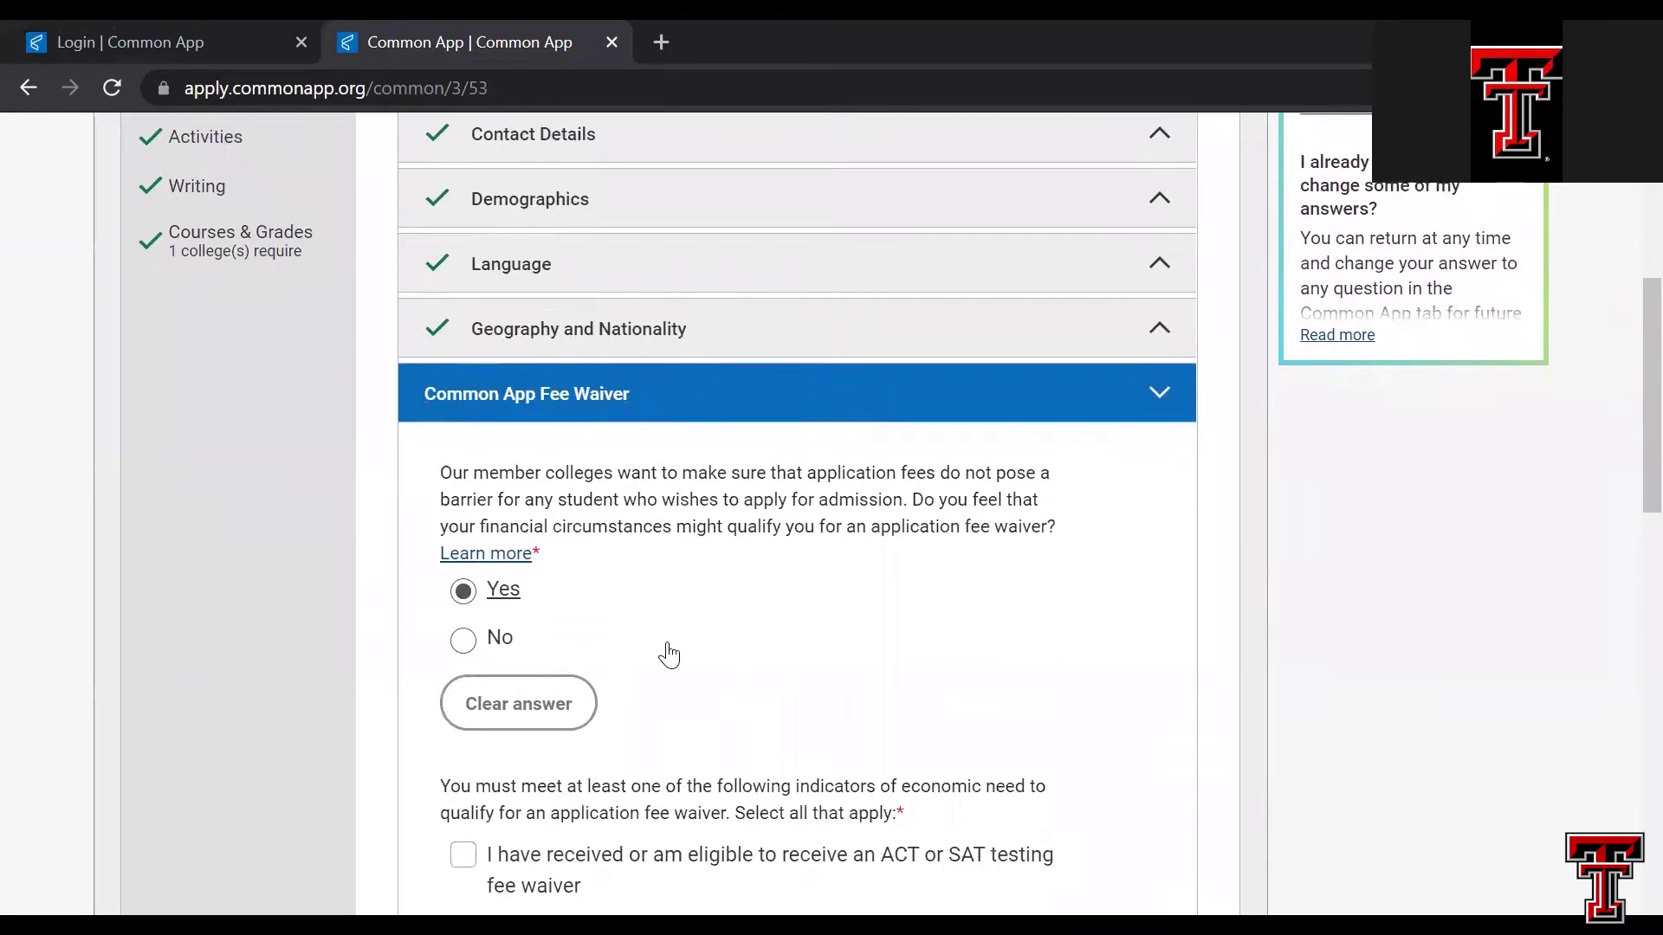
pyautogui.scroll(-5, 666, 656)
pyautogui.scroll(-2, 668, 656)
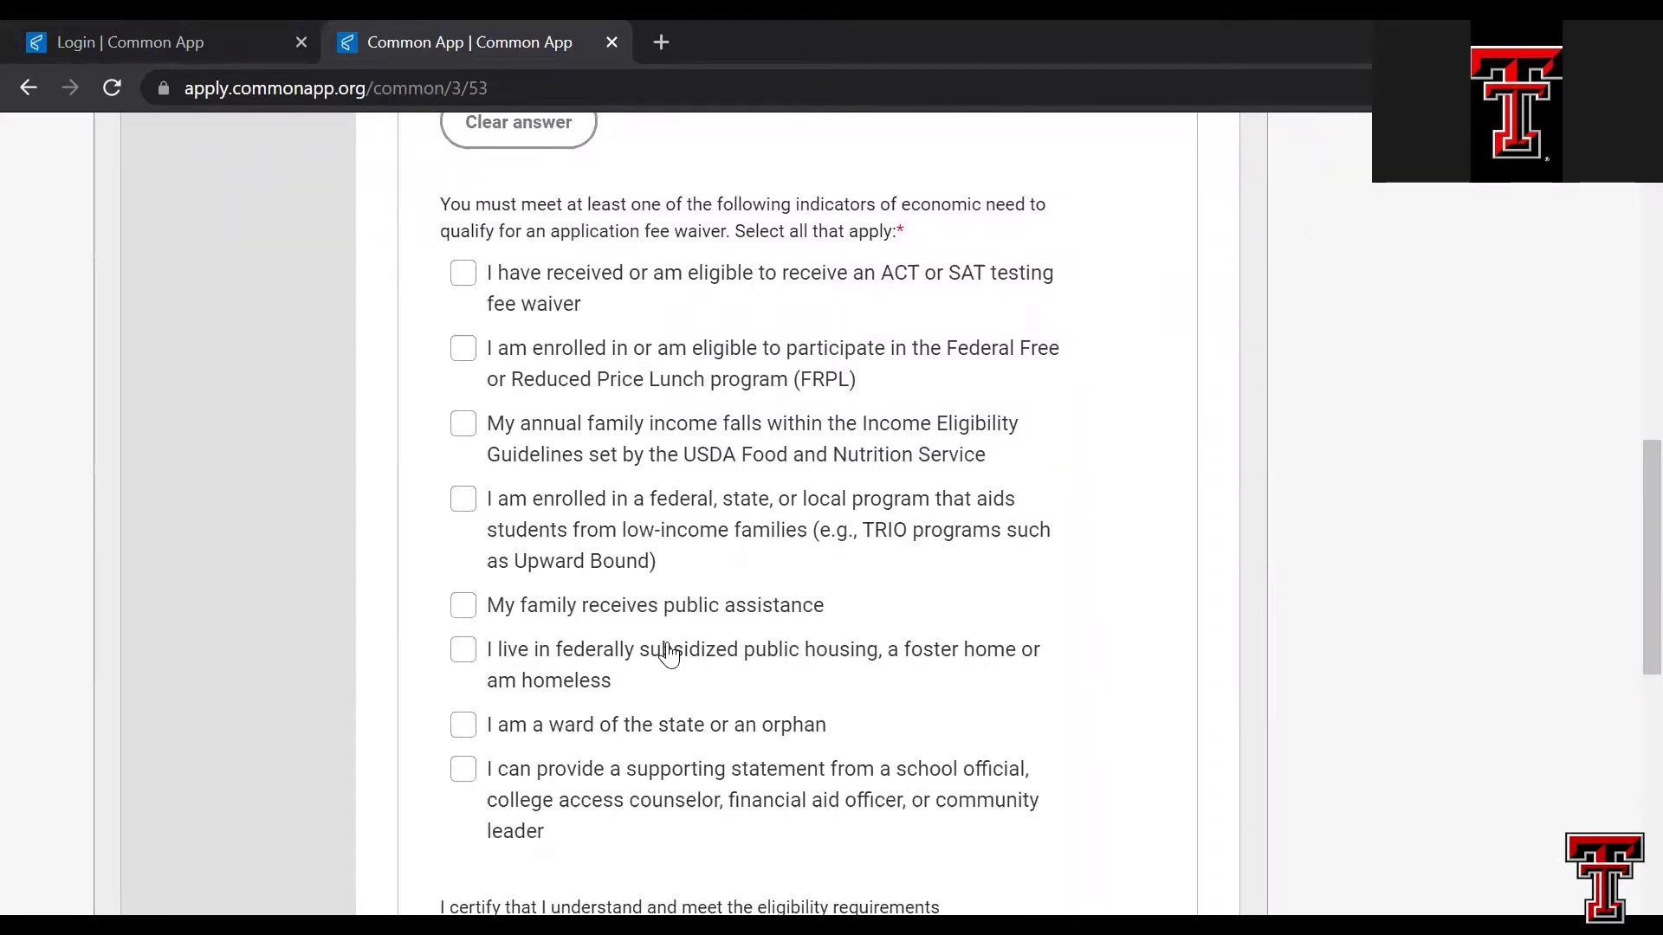
pyautogui.scroll(-1, 680, 680)
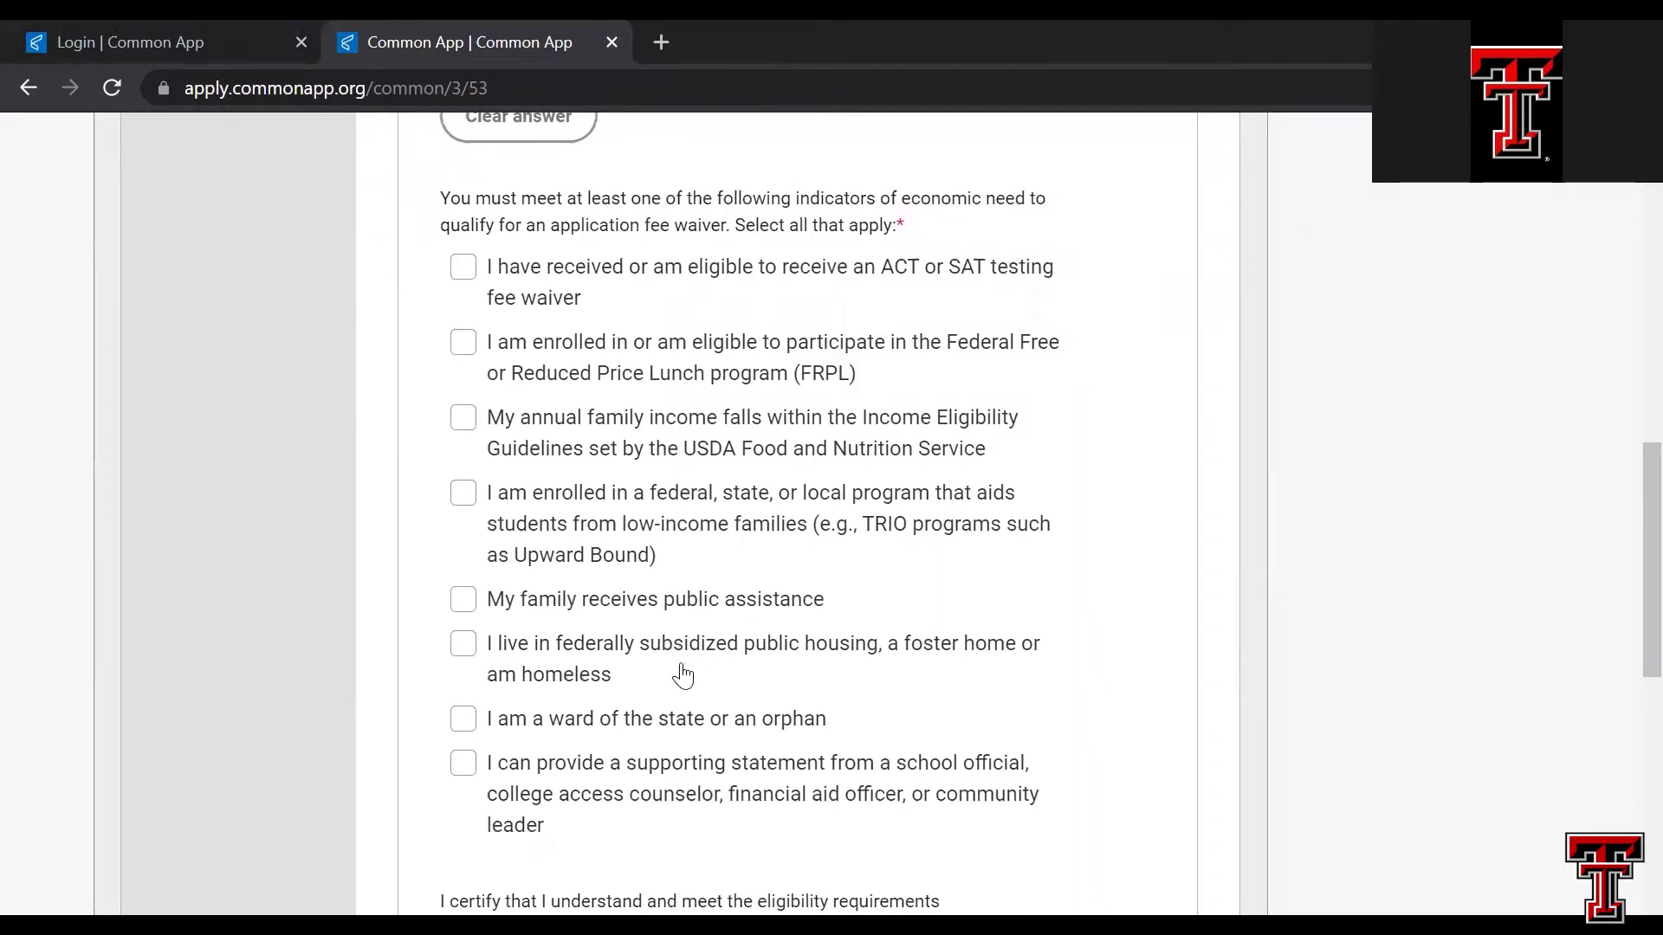
pyautogui.scroll(1, 682, 675)
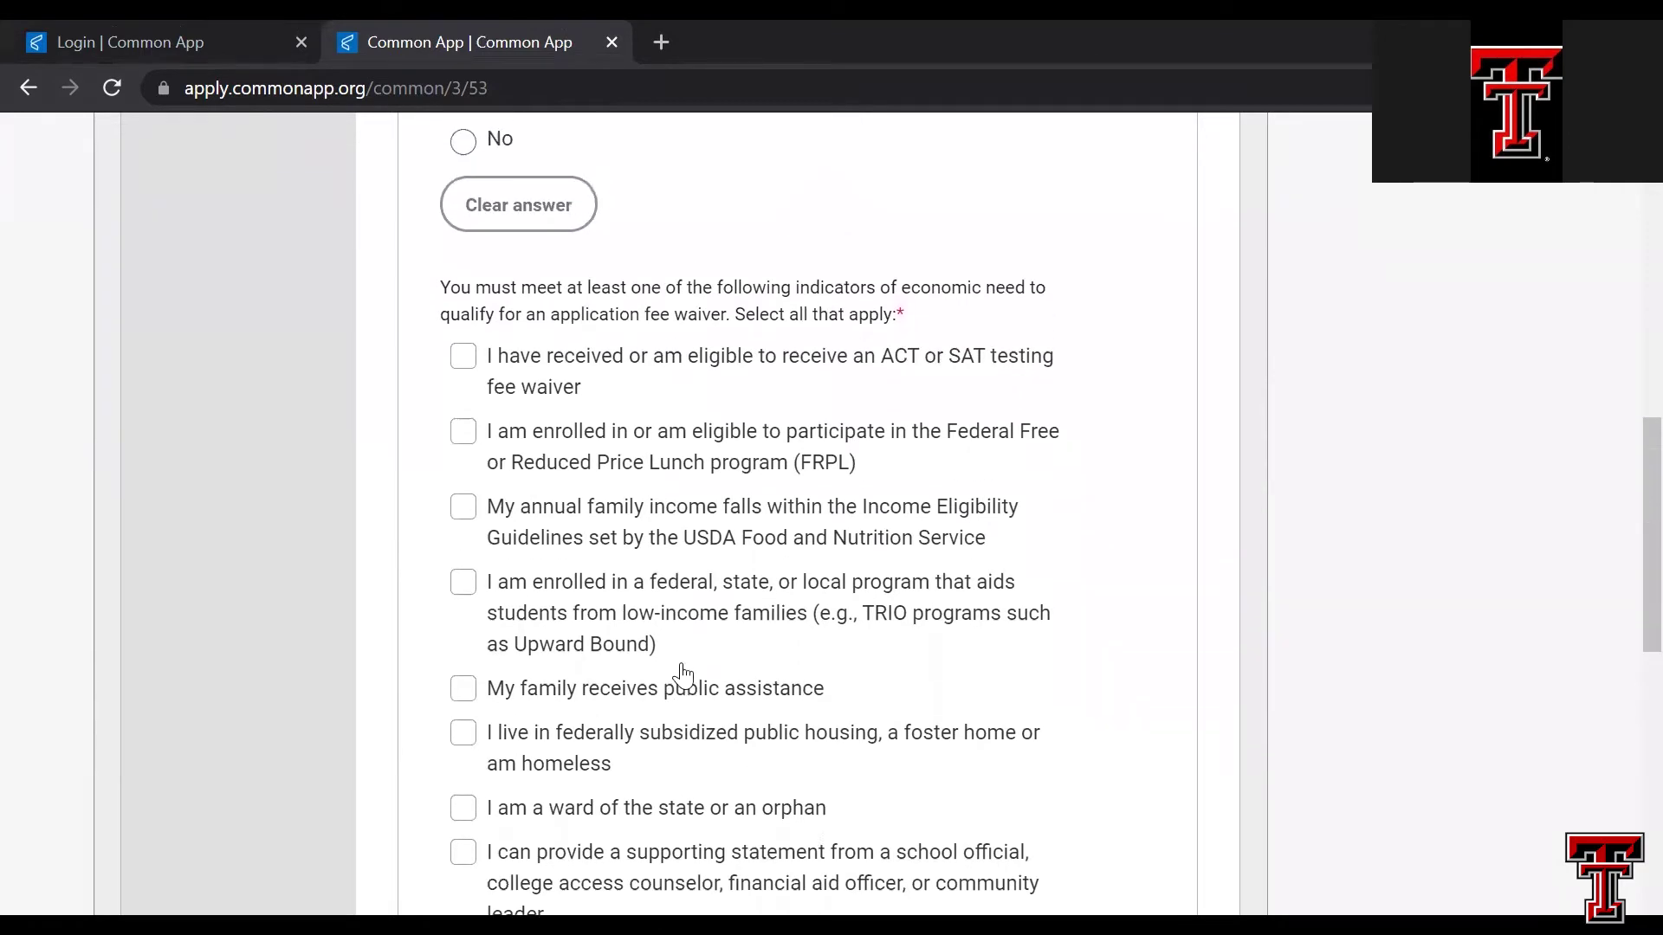
pyautogui.scroll(3, 683, 675)
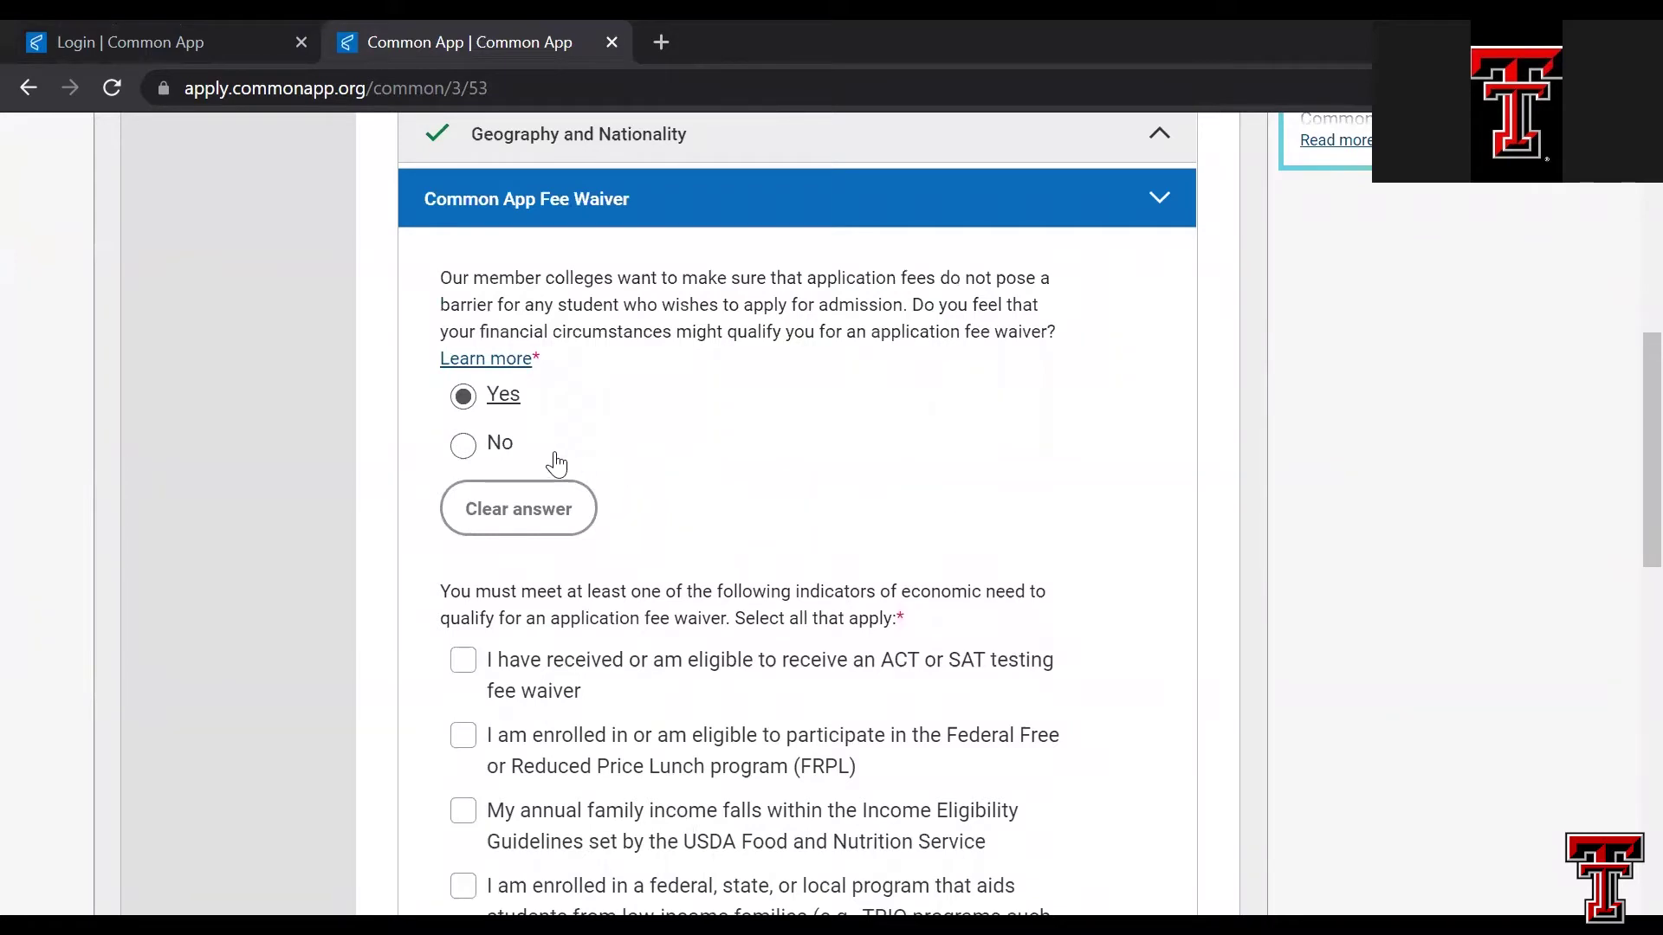
# - Set the fee waiver answer to No and continue to the Family section
pyautogui.click(470, 453)
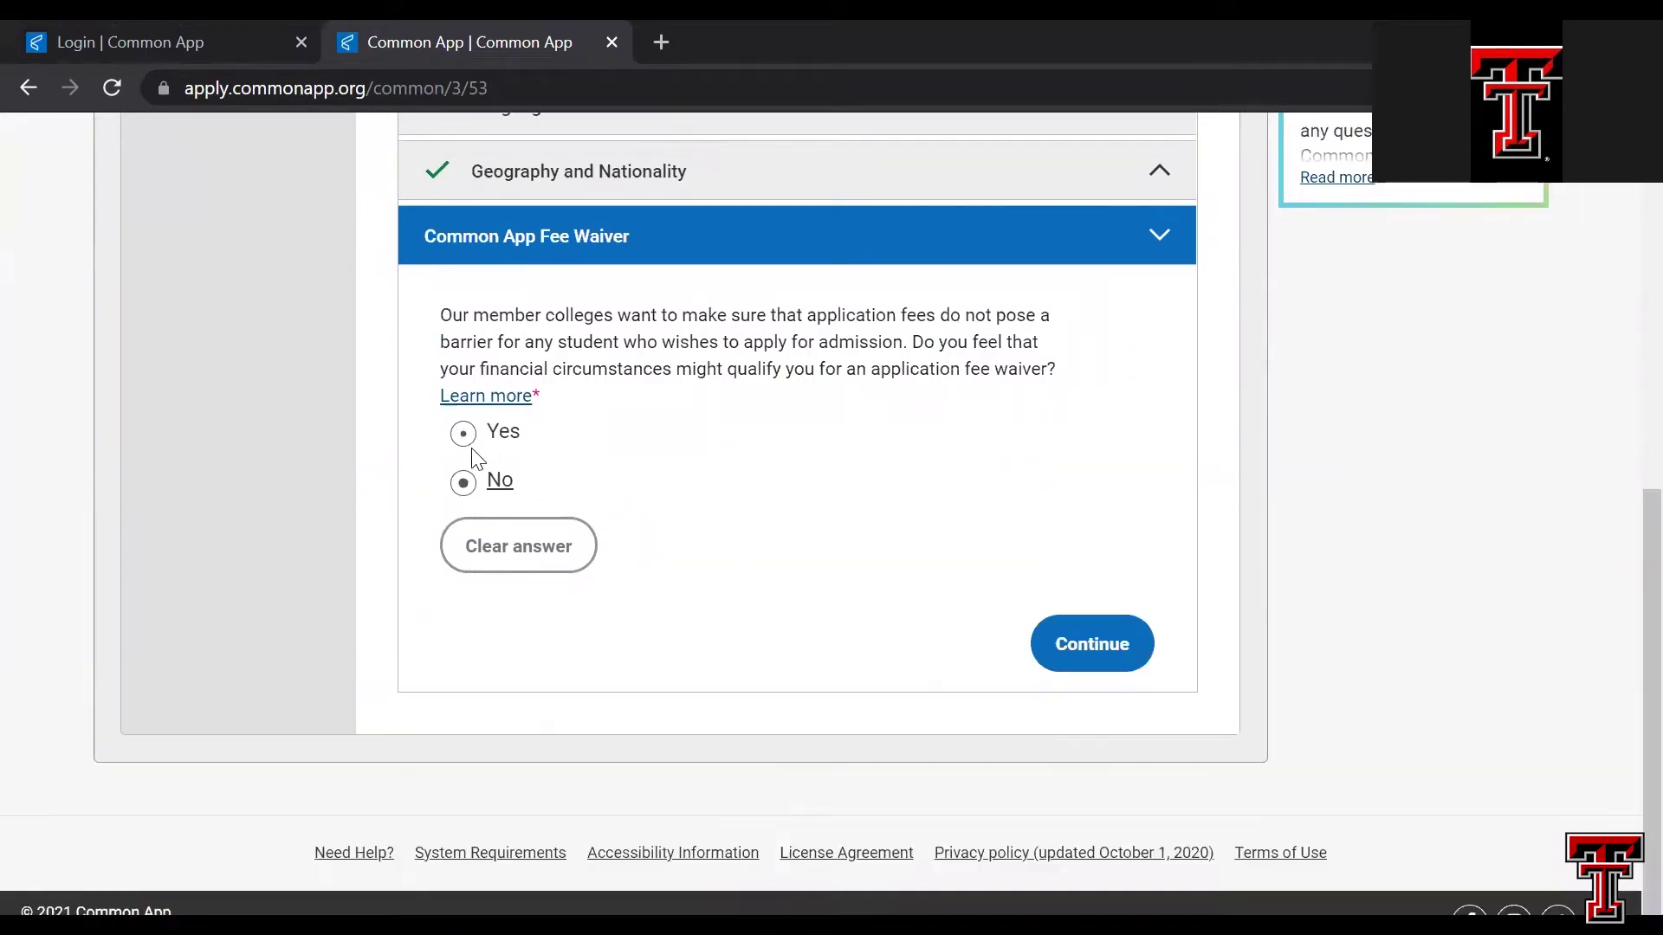
pyautogui.click(1114, 652)
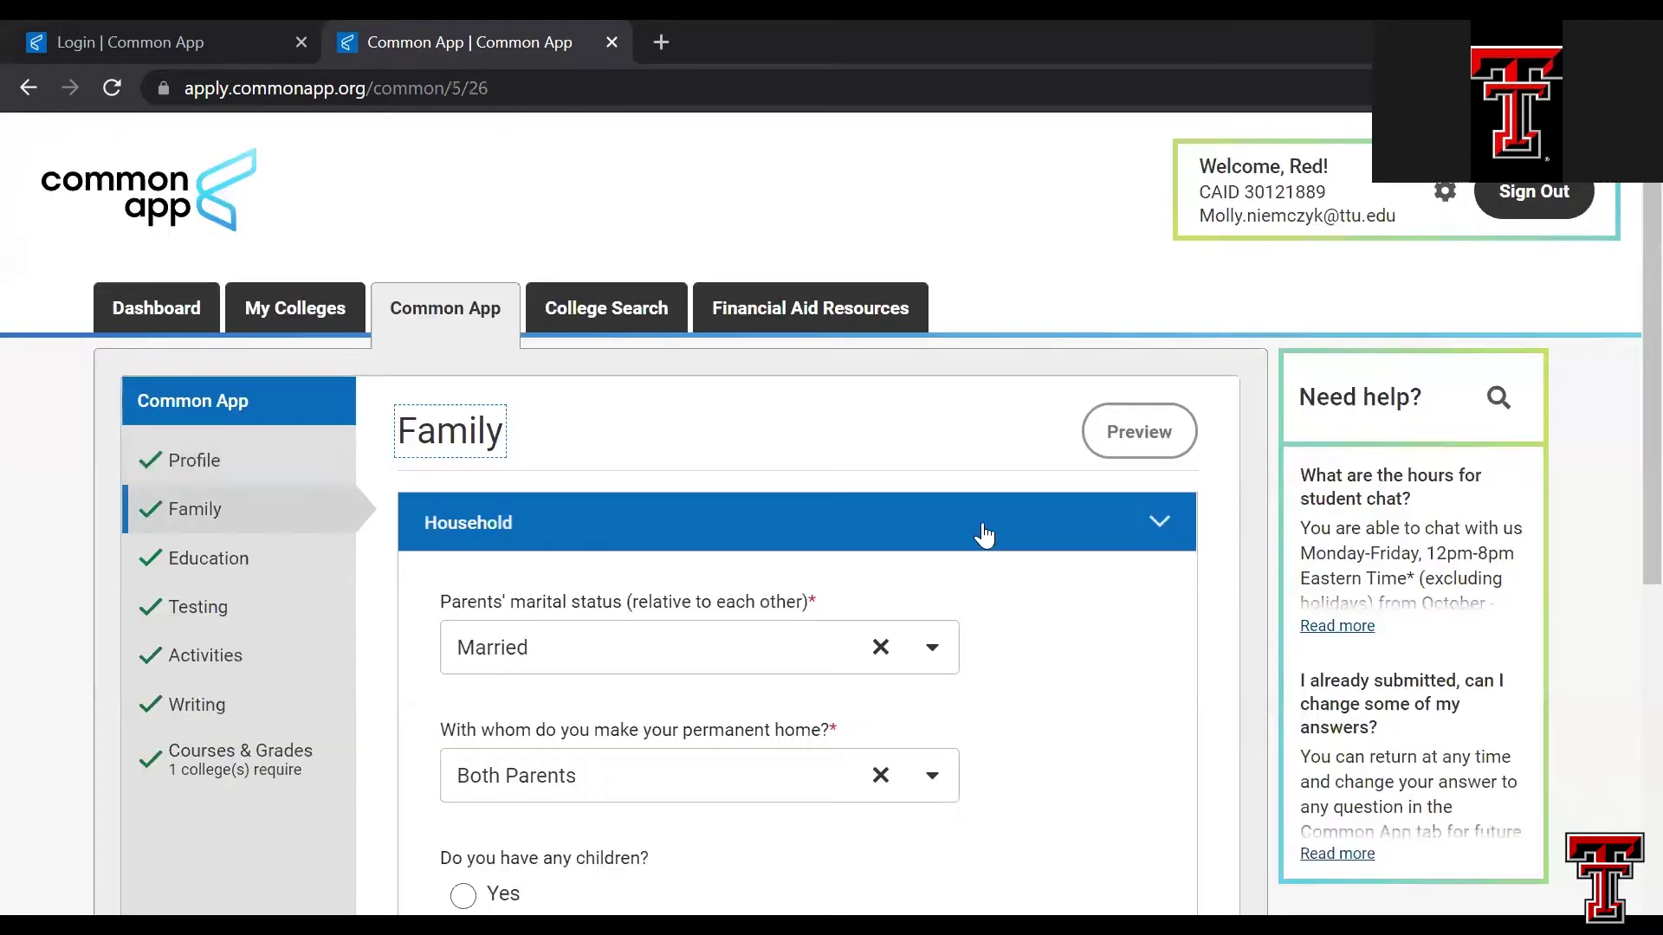
# - Revisit the Profile section, then return to Family and select Married as the parents' marital status under Household
pyautogui.click(189, 474)
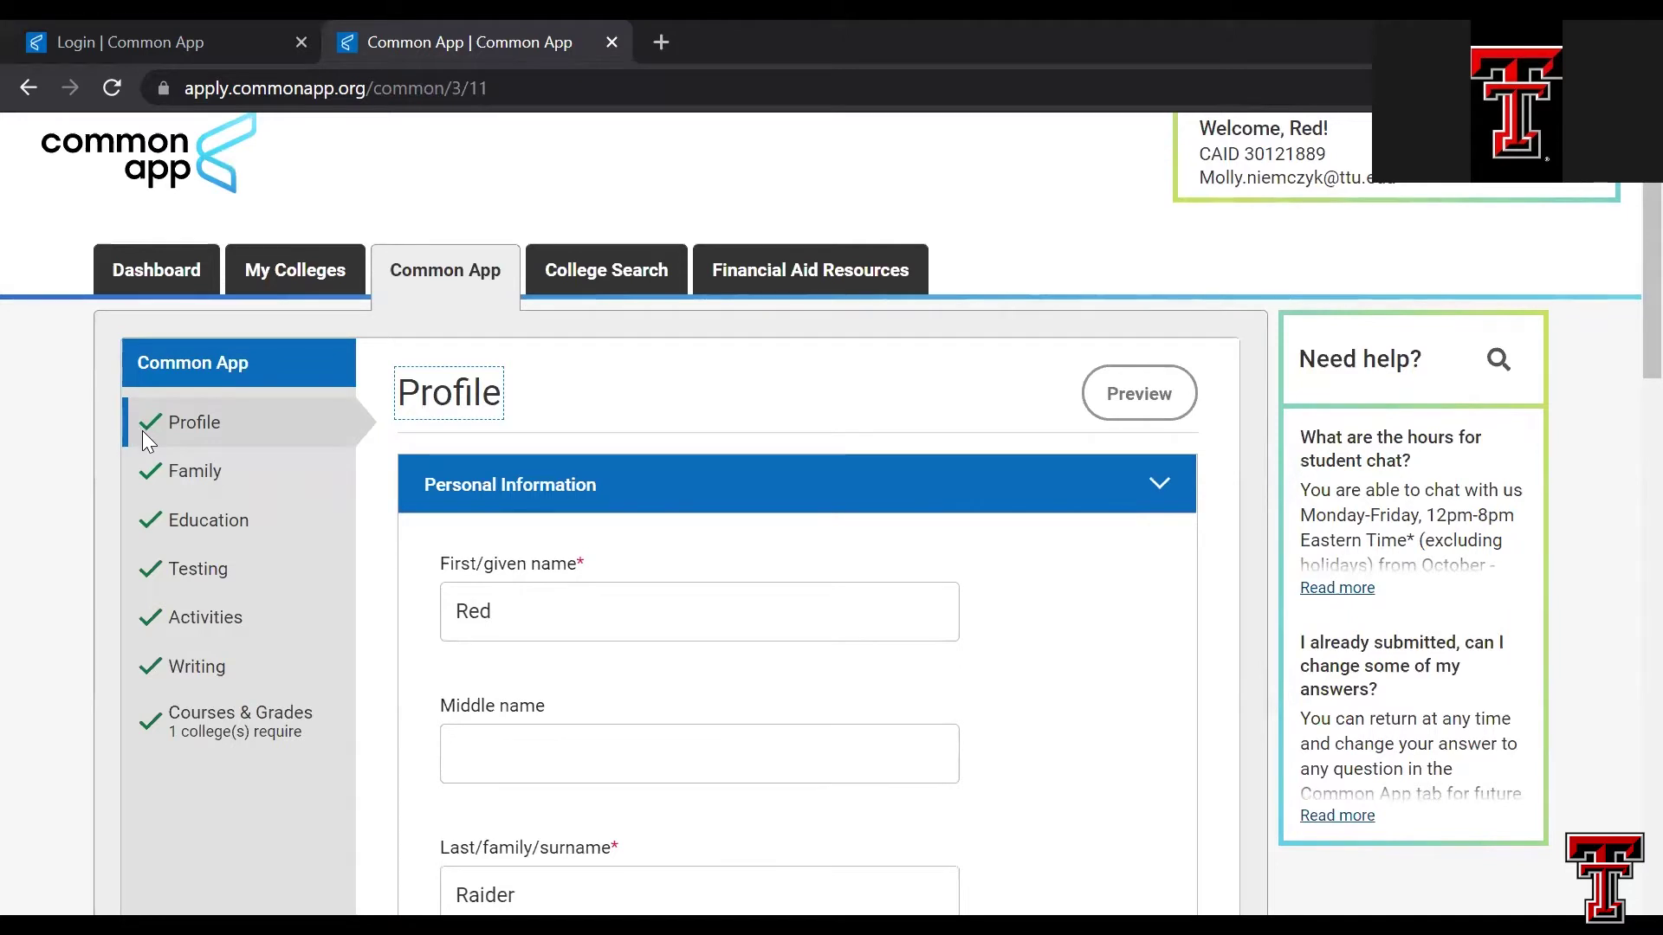
pyautogui.click(206, 479)
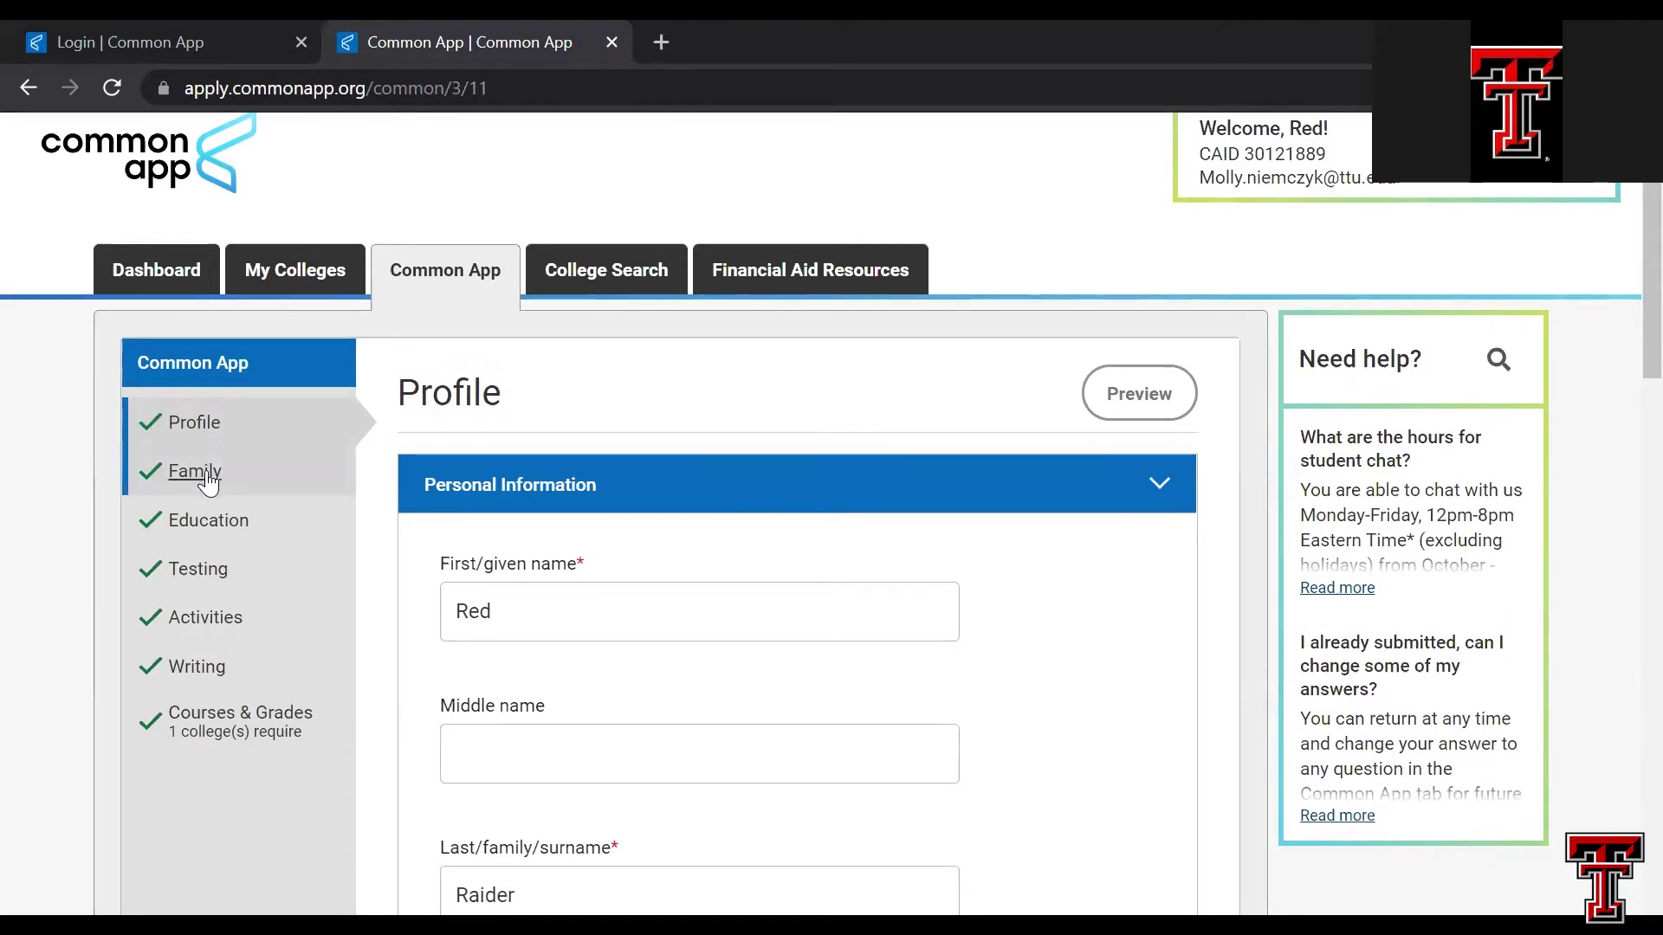
pyautogui.scroll(-2, 700, 466)
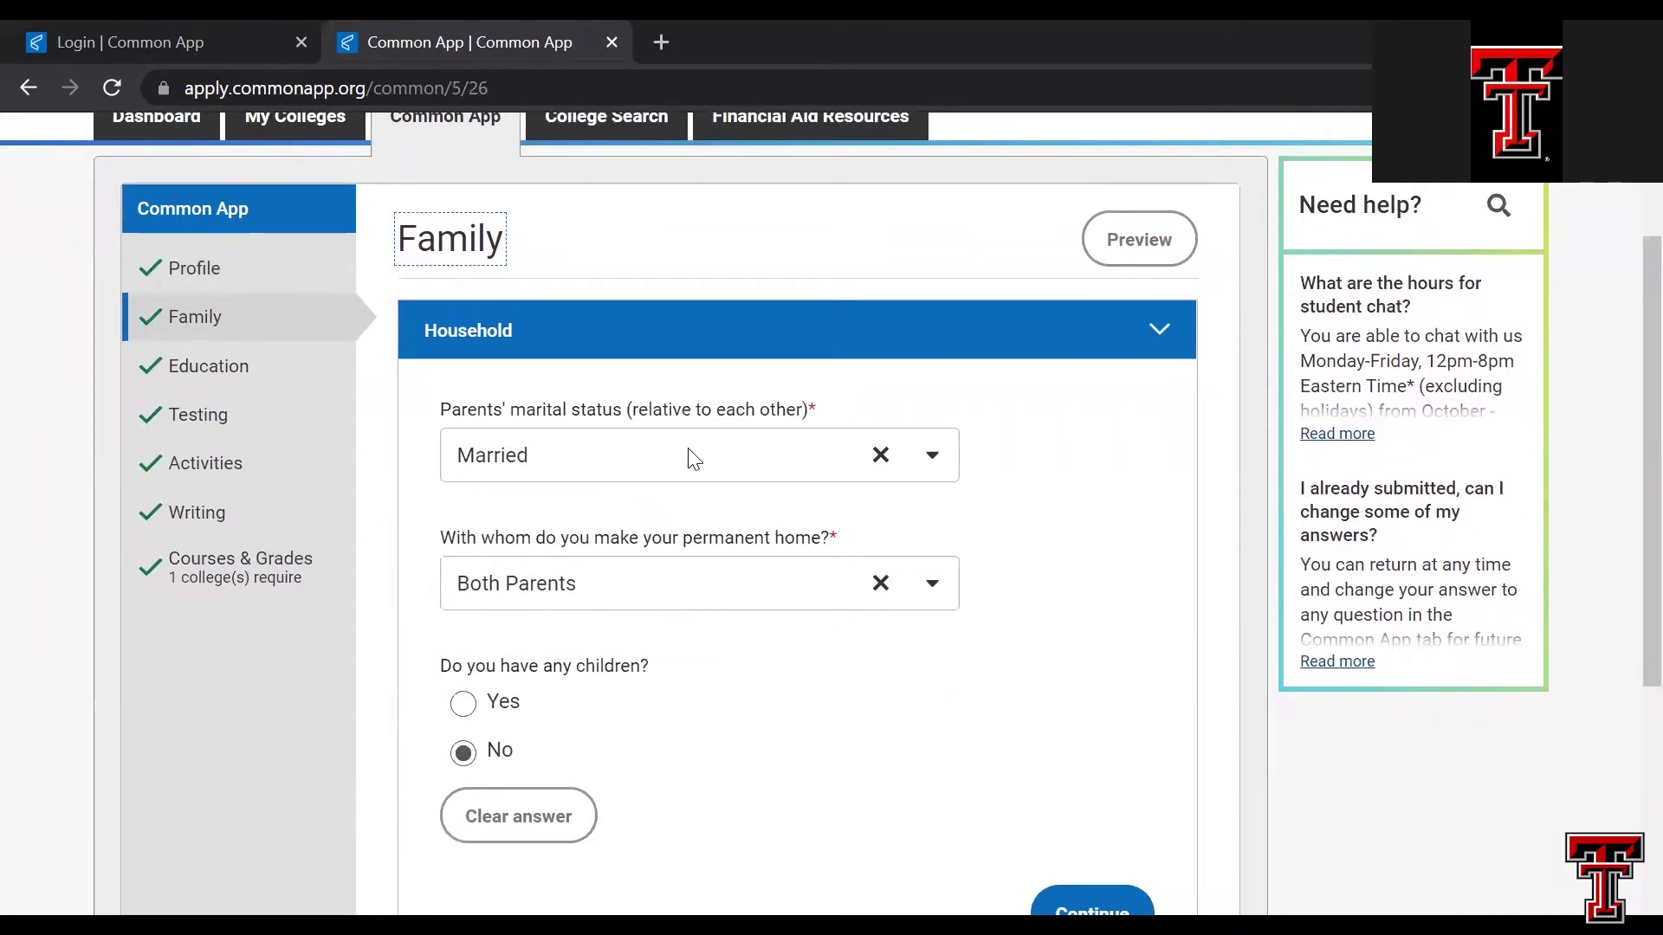
pyautogui.click(934, 456)
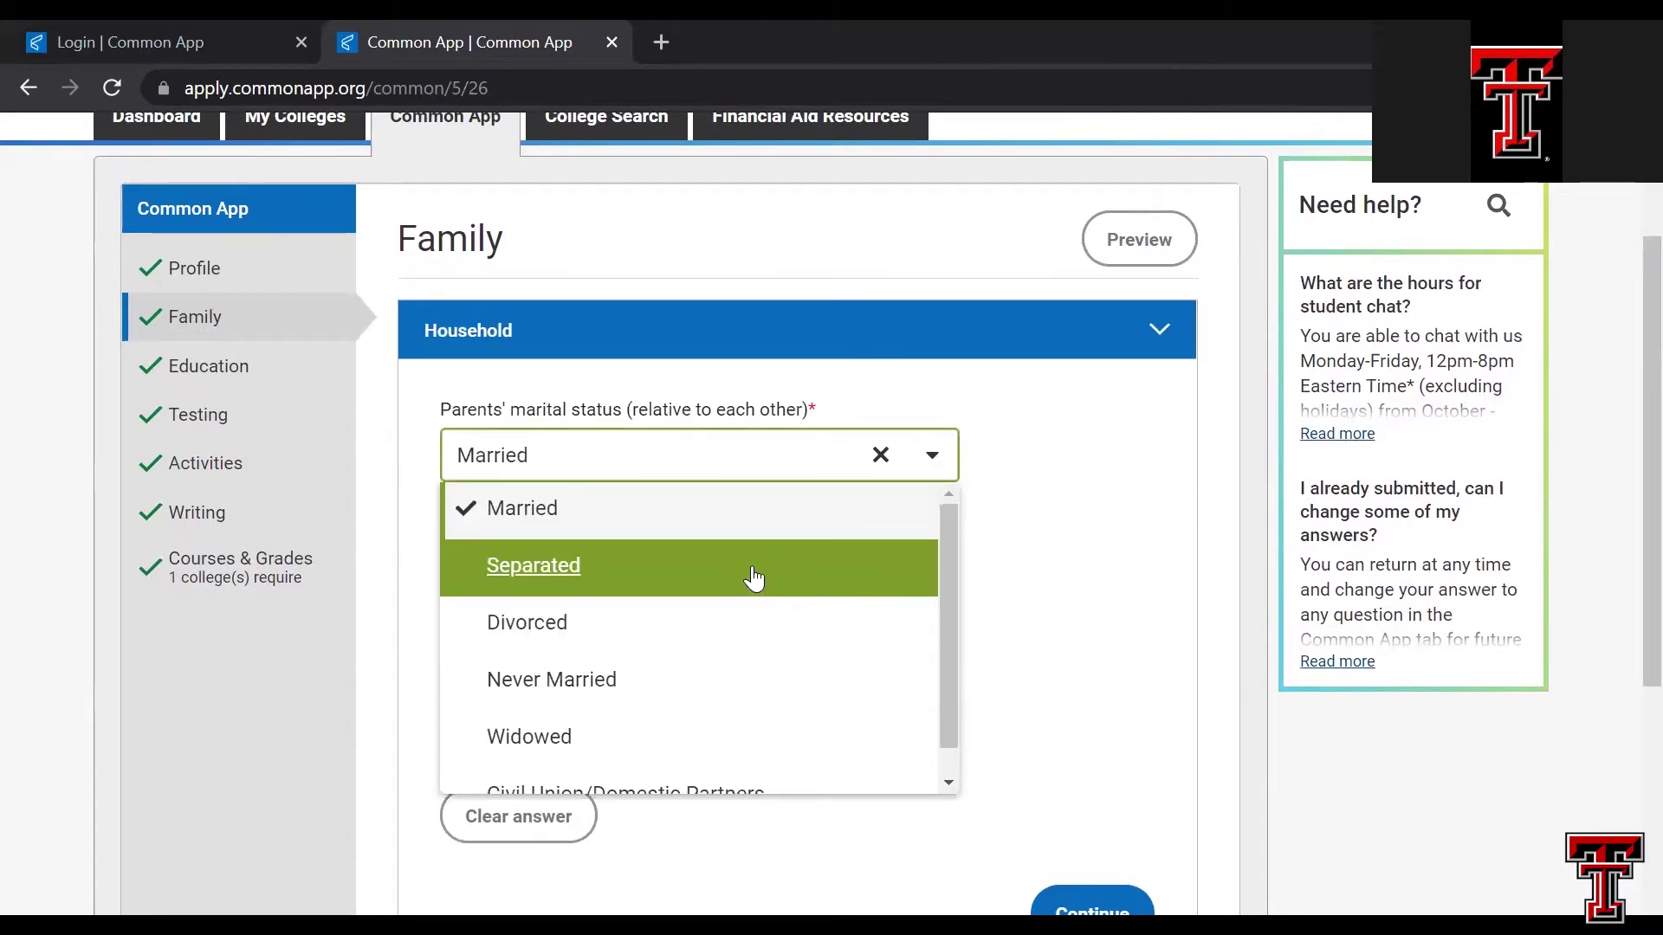
pyautogui.scroll(-1, 735, 650)
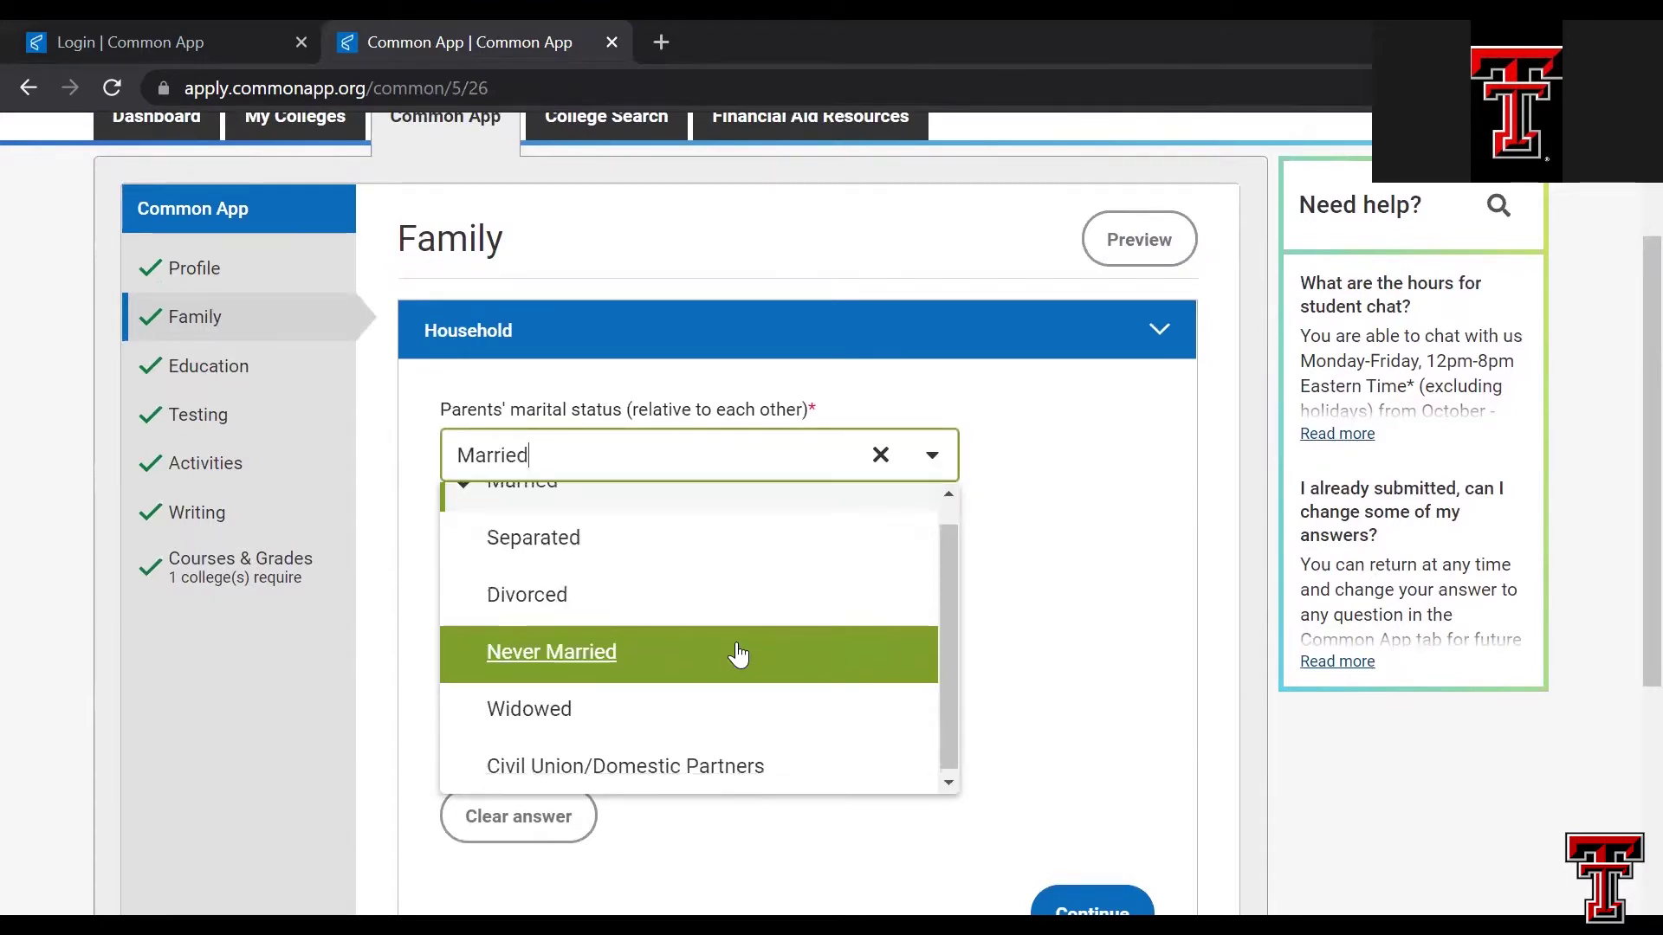
pyautogui.scroll(1, 554, 519)
pyautogui.click(552, 520)
# - Select Both Parents for the permanent home, review the question about children, and continue to the Parent 1 section
pyautogui.scroll(-1, 669, 559)
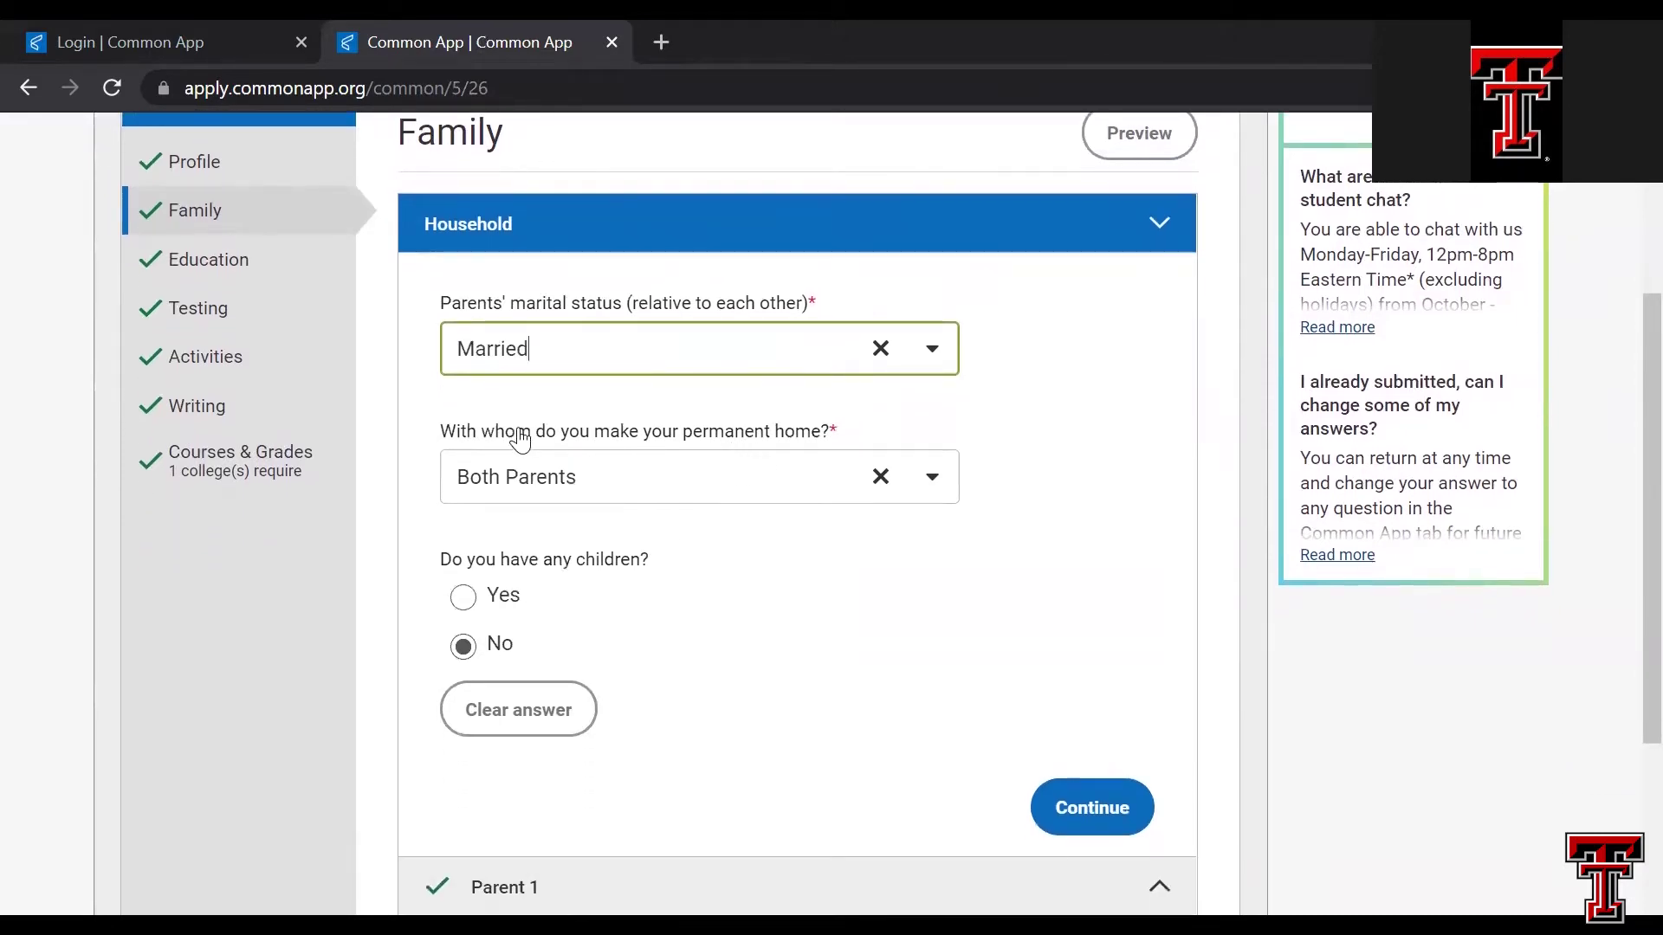
pyautogui.click(933, 482)
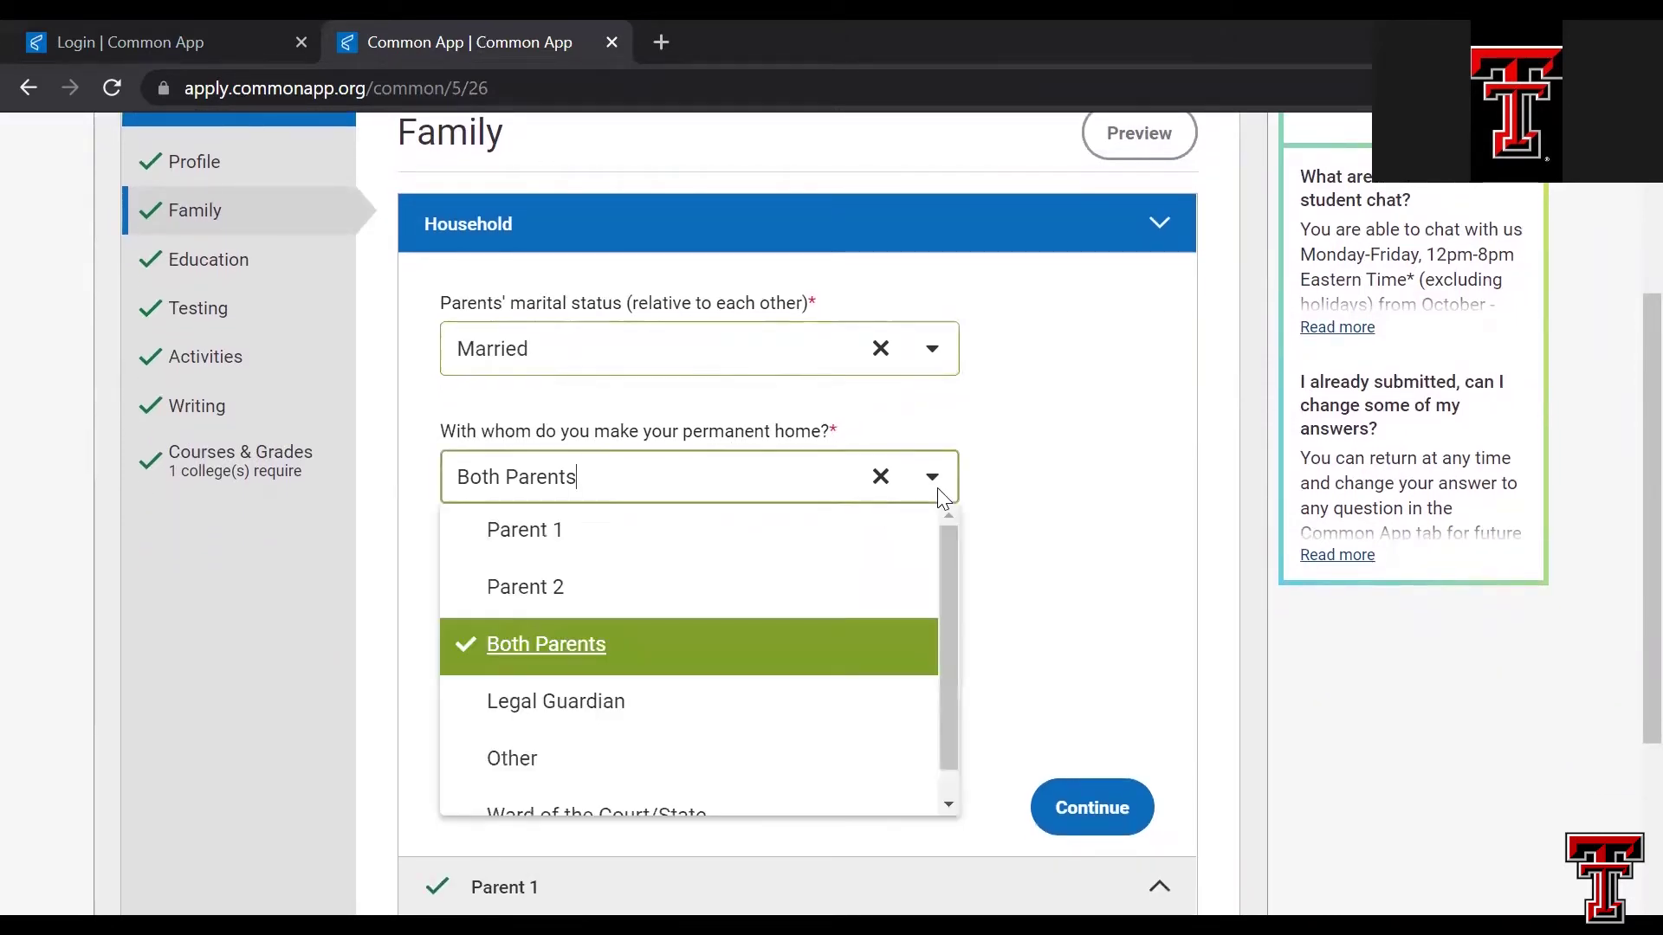
pyautogui.click(771, 657)
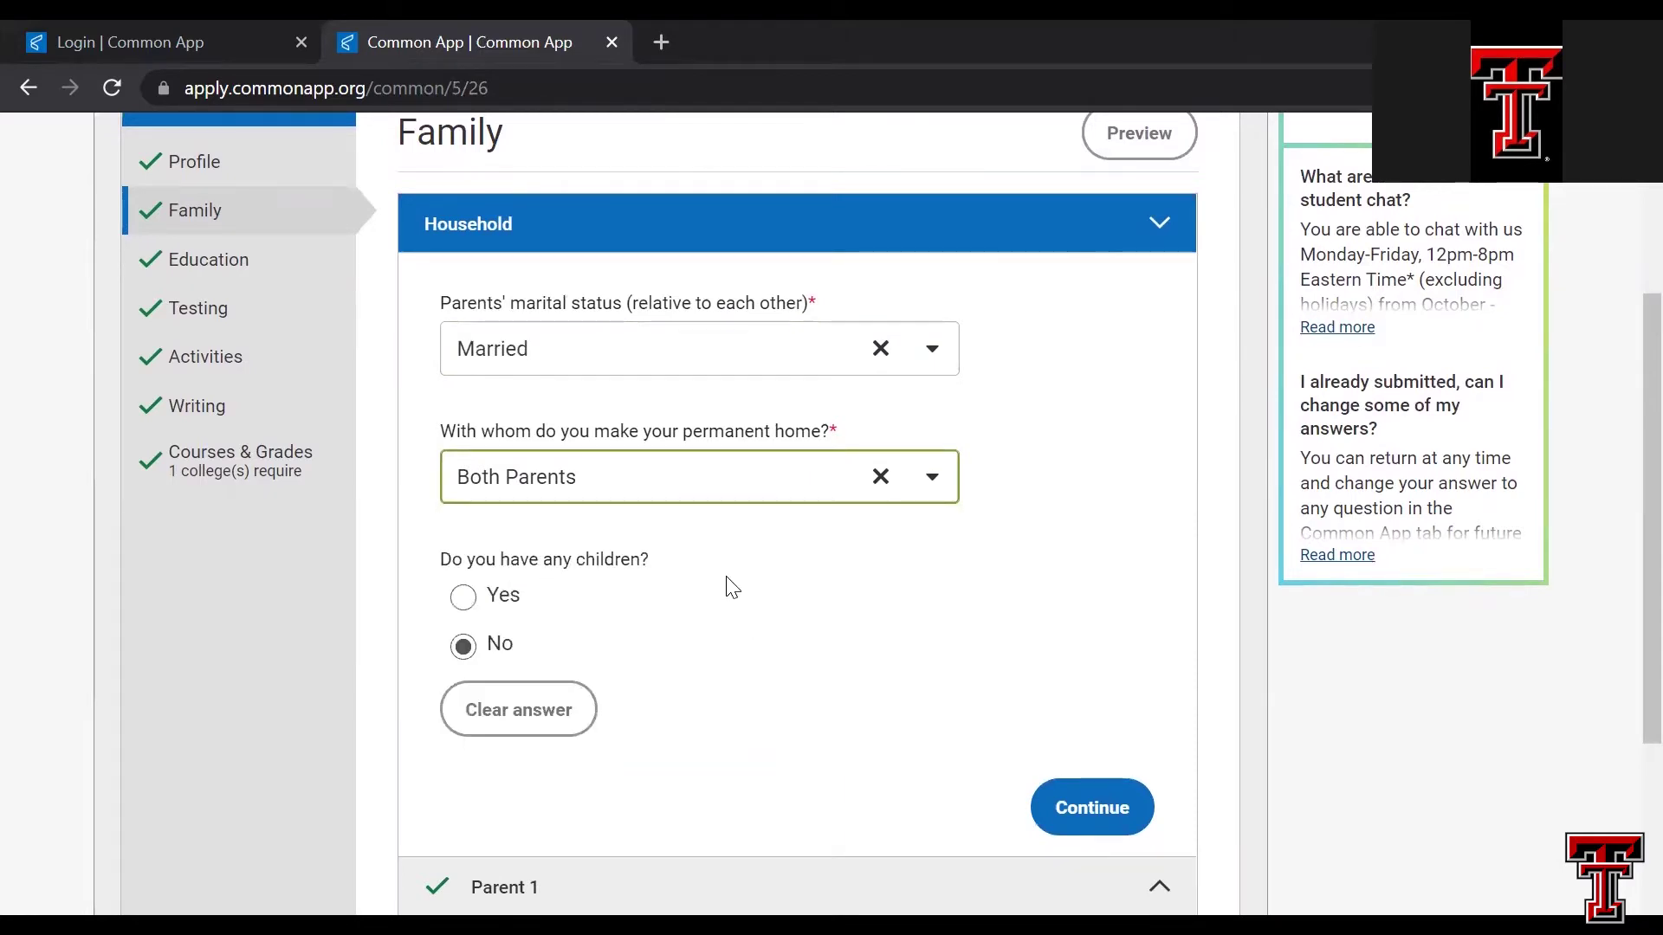
pyautogui.scroll(-1, 729, 587)
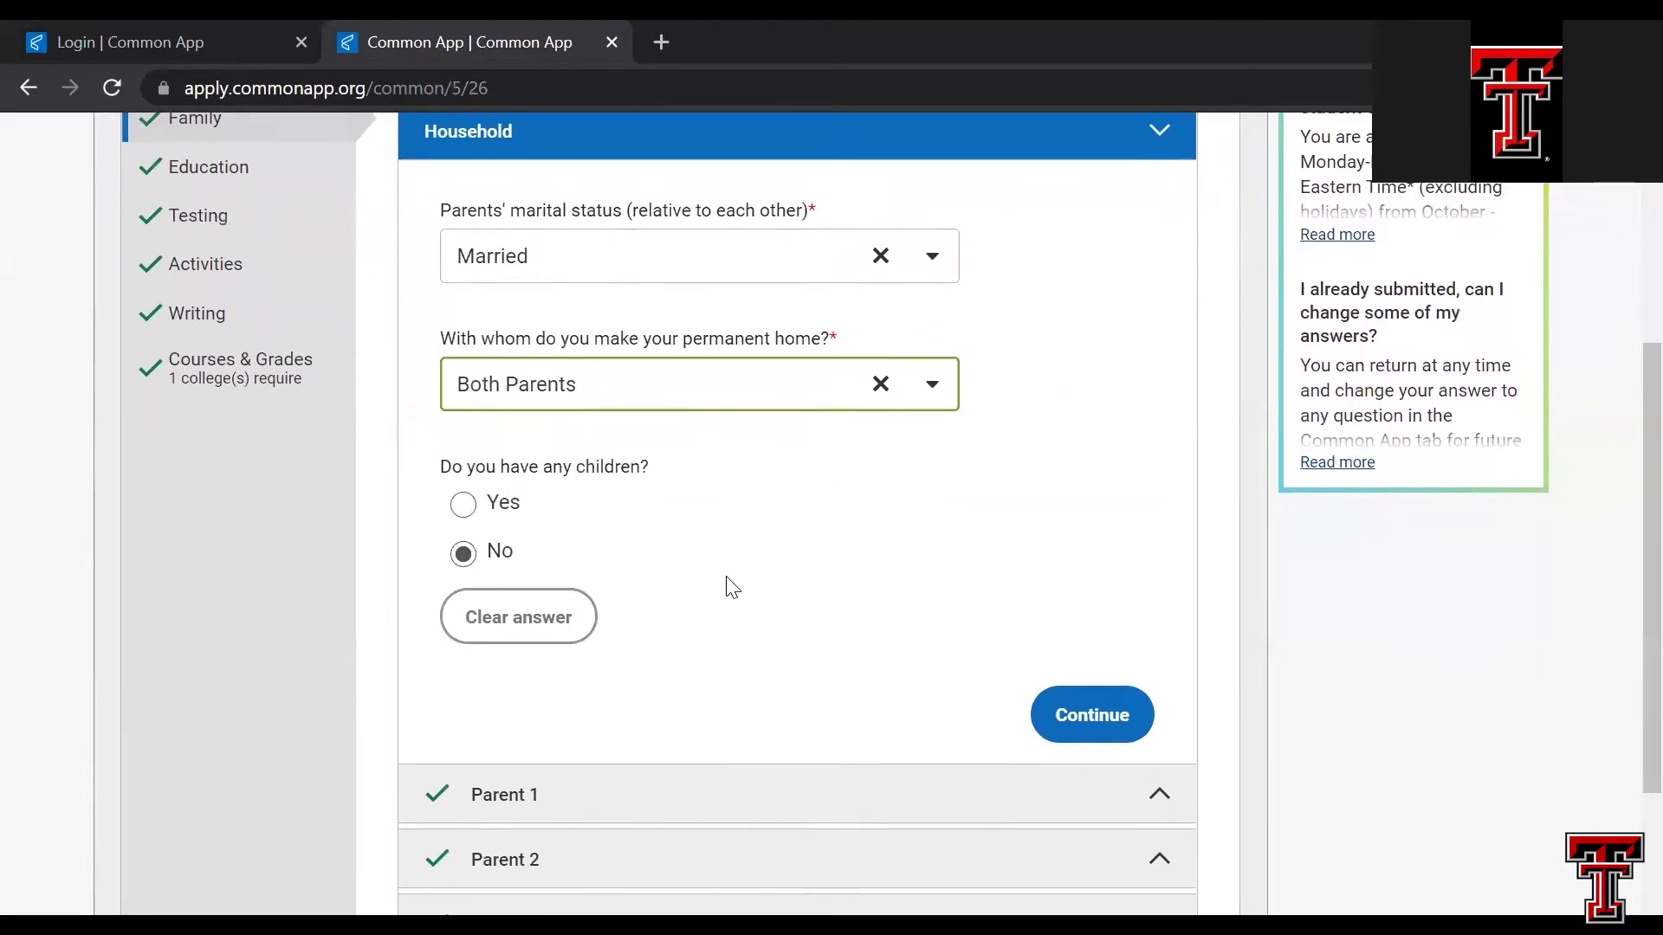
pyautogui.scroll(-2, 731, 613)
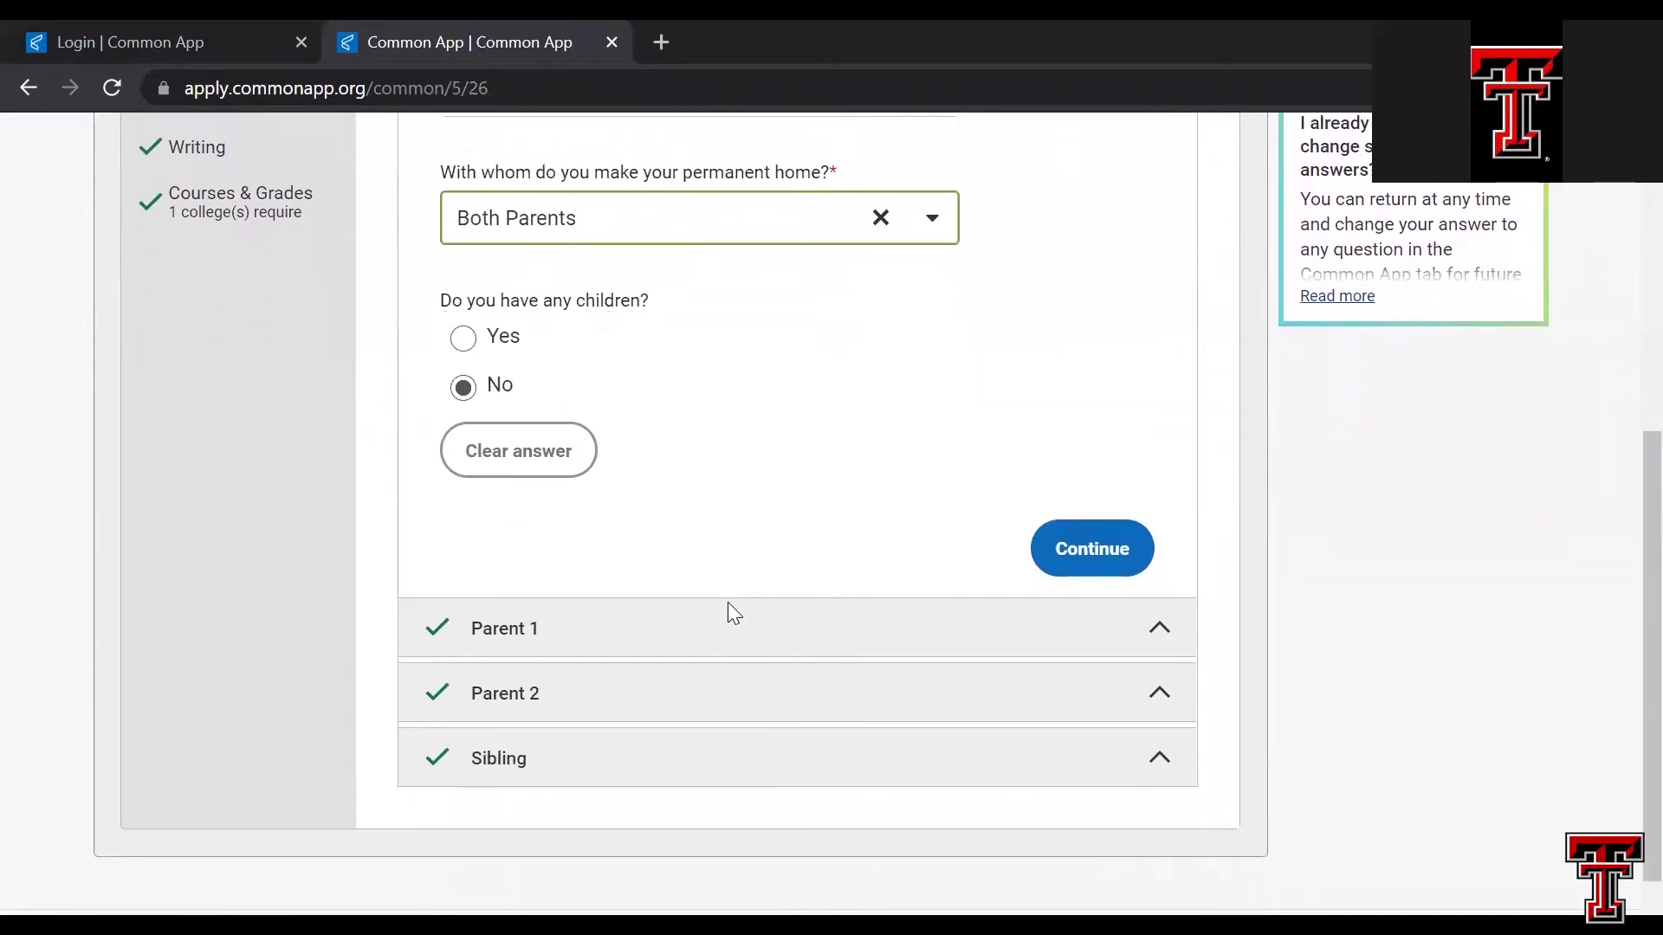
pyautogui.click(1082, 555)
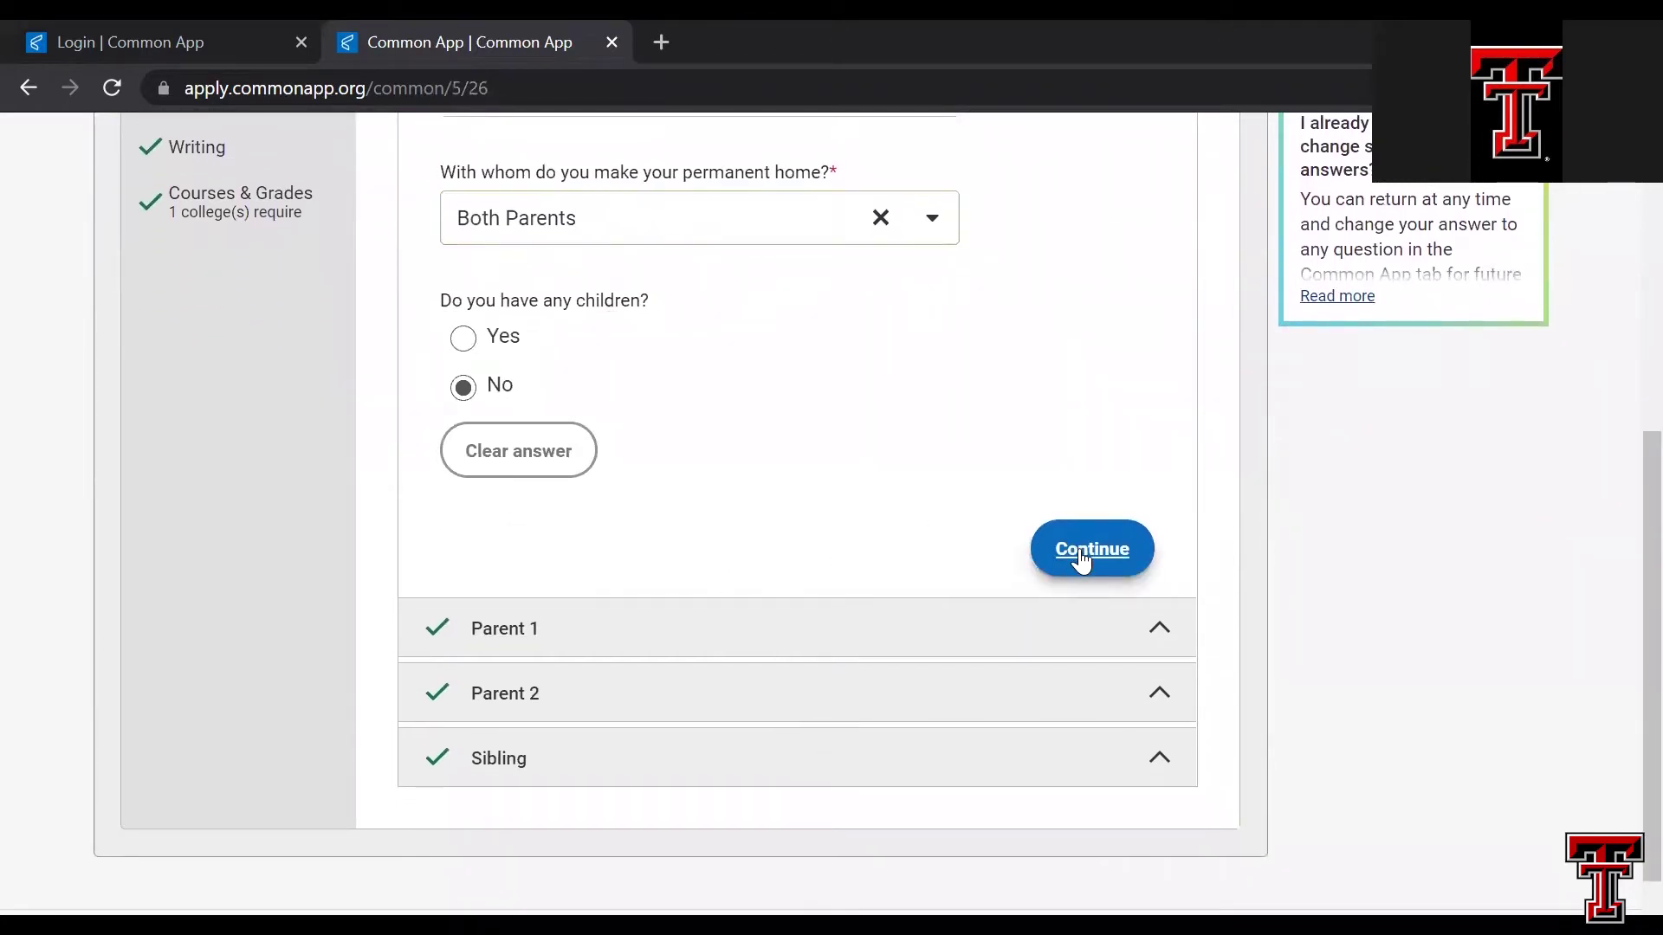
# - Review the Parent 1 questions on parent type, living status, prefix and name
pyautogui.scroll(-2, 787, 434)
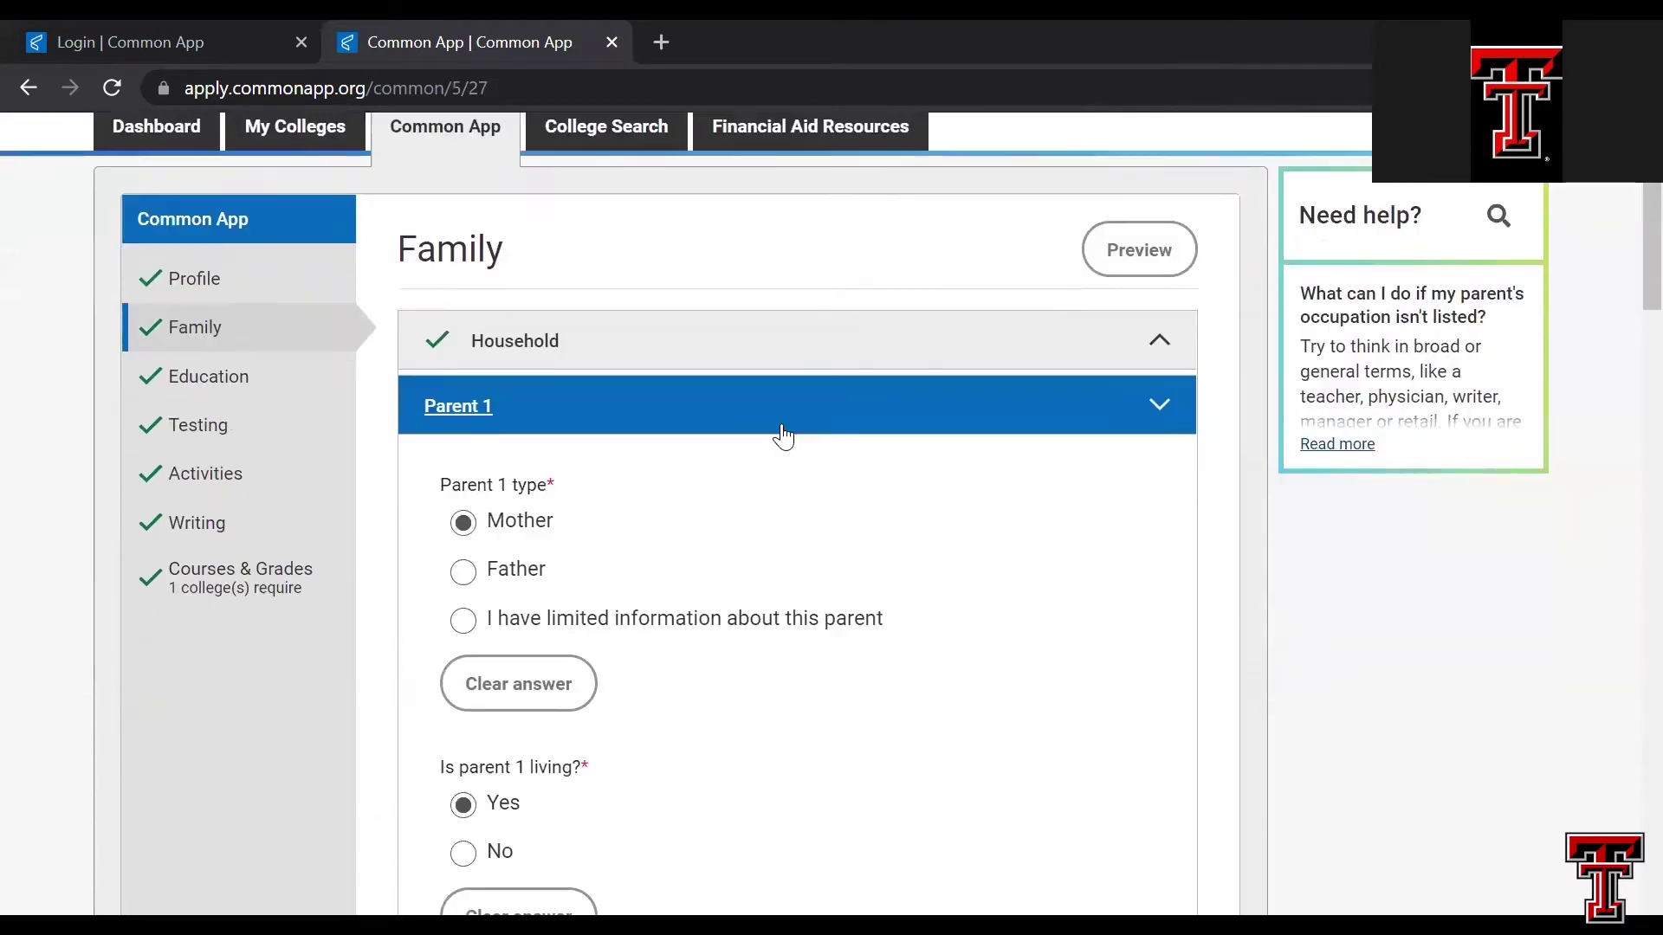
pyautogui.scroll(-3, 784, 435)
pyautogui.scroll(1, 788, 436)
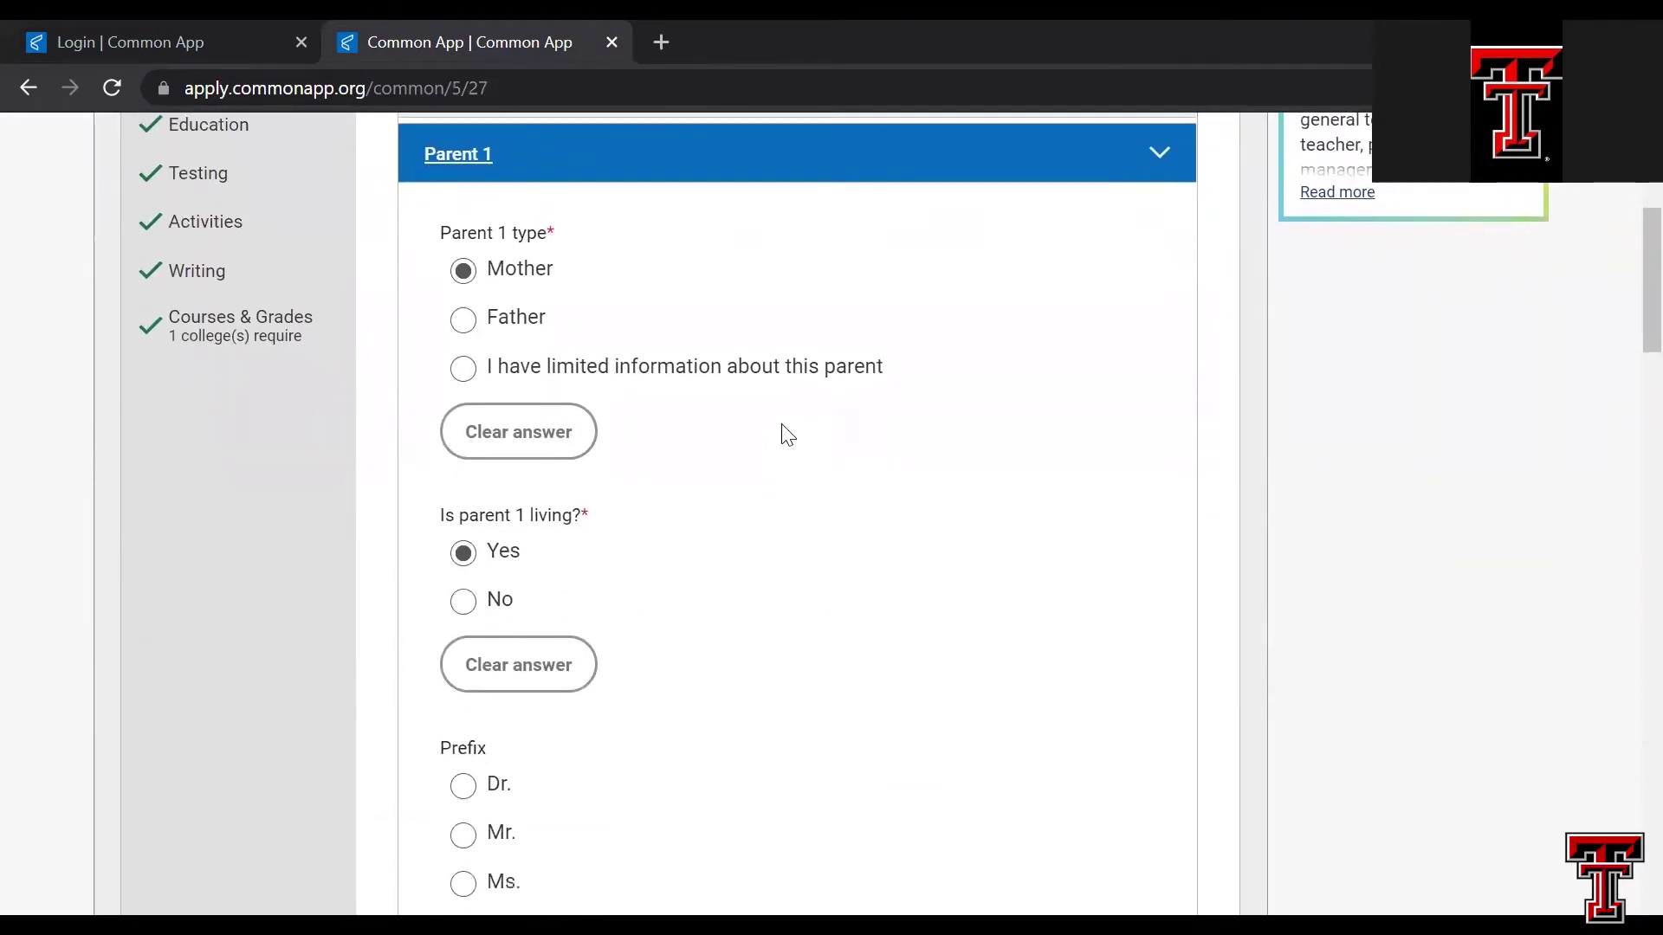
pyautogui.scroll(1, 786, 433)
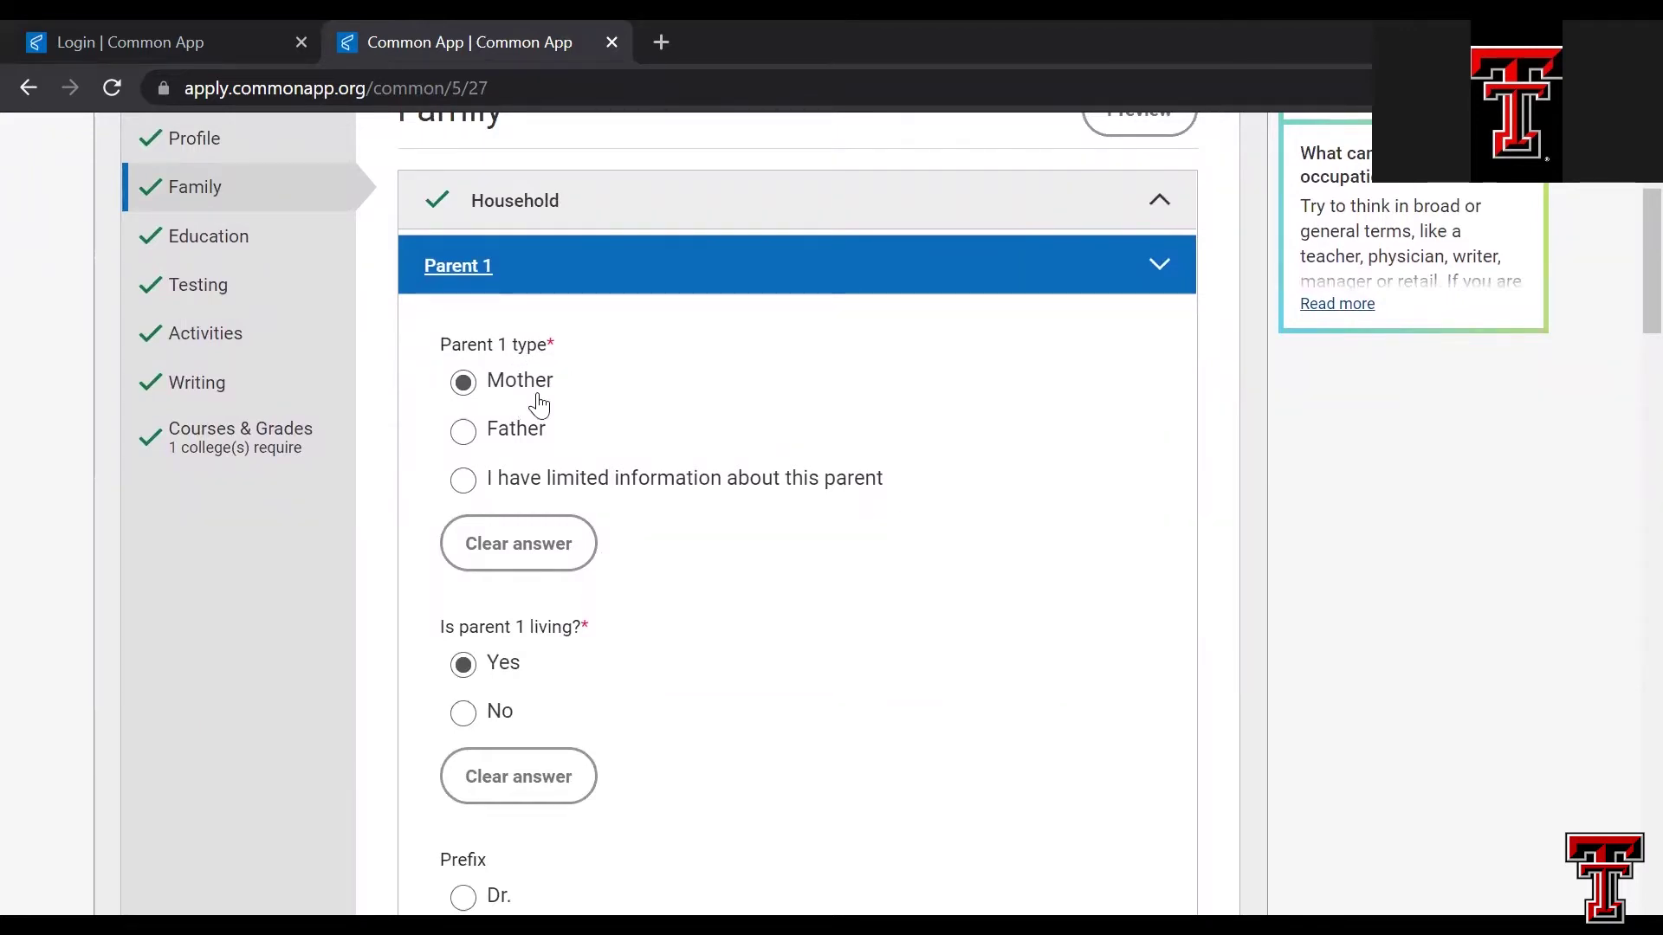
pyautogui.scroll(-2, 617, 655)
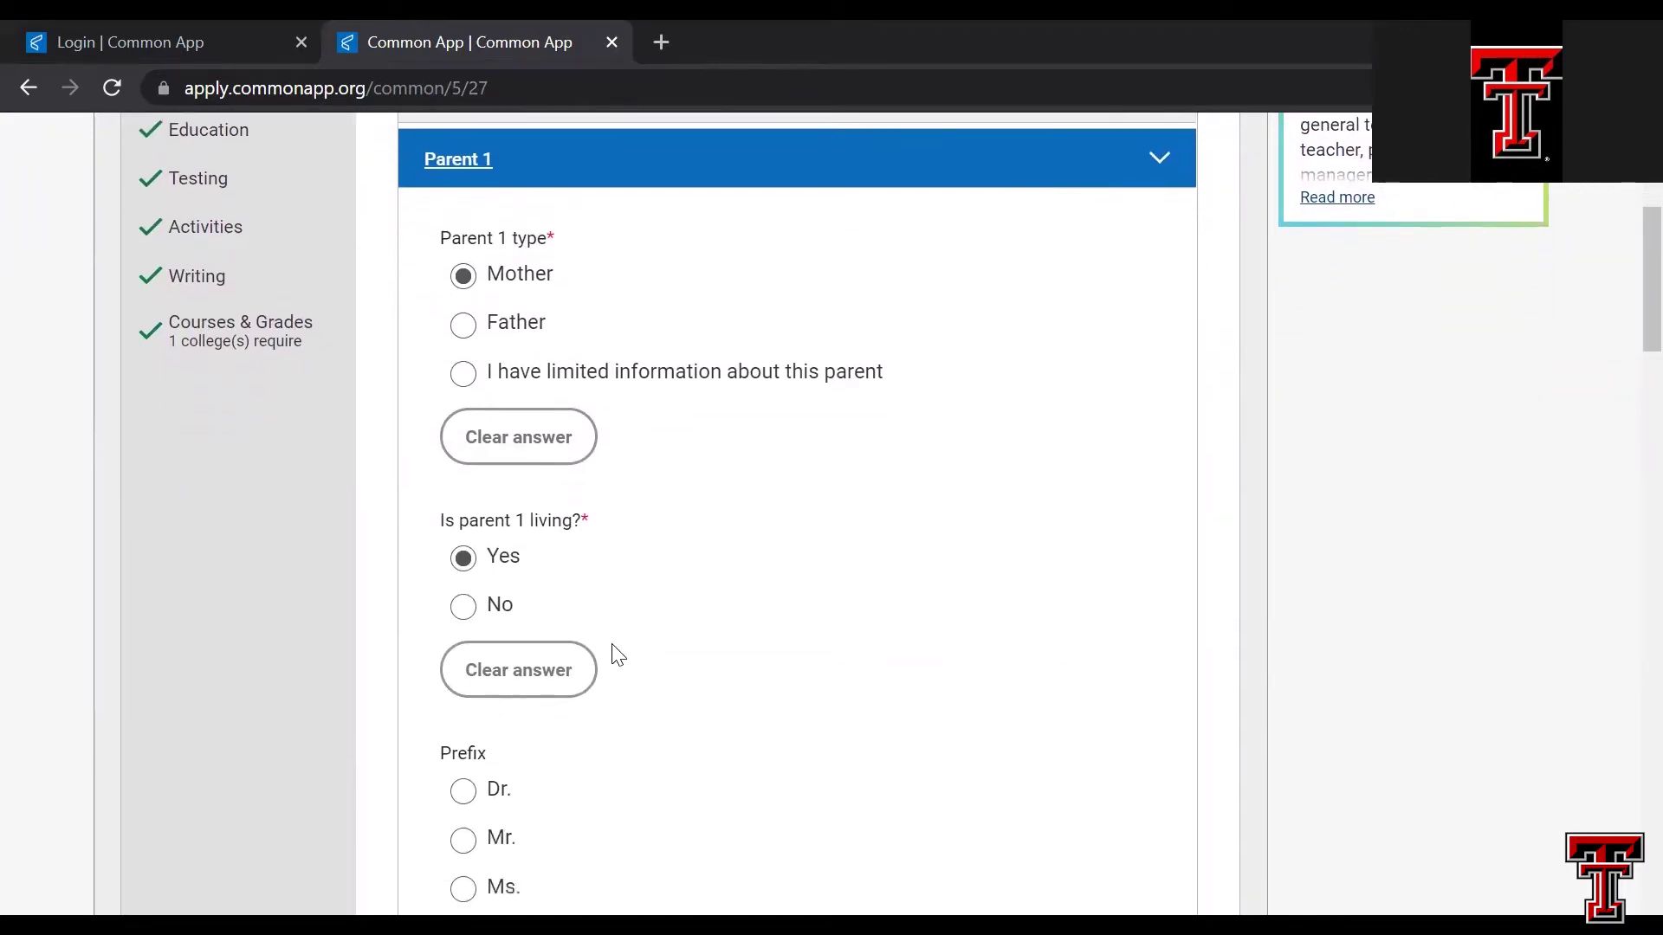
pyautogui.scroll(-3, 622, 679)
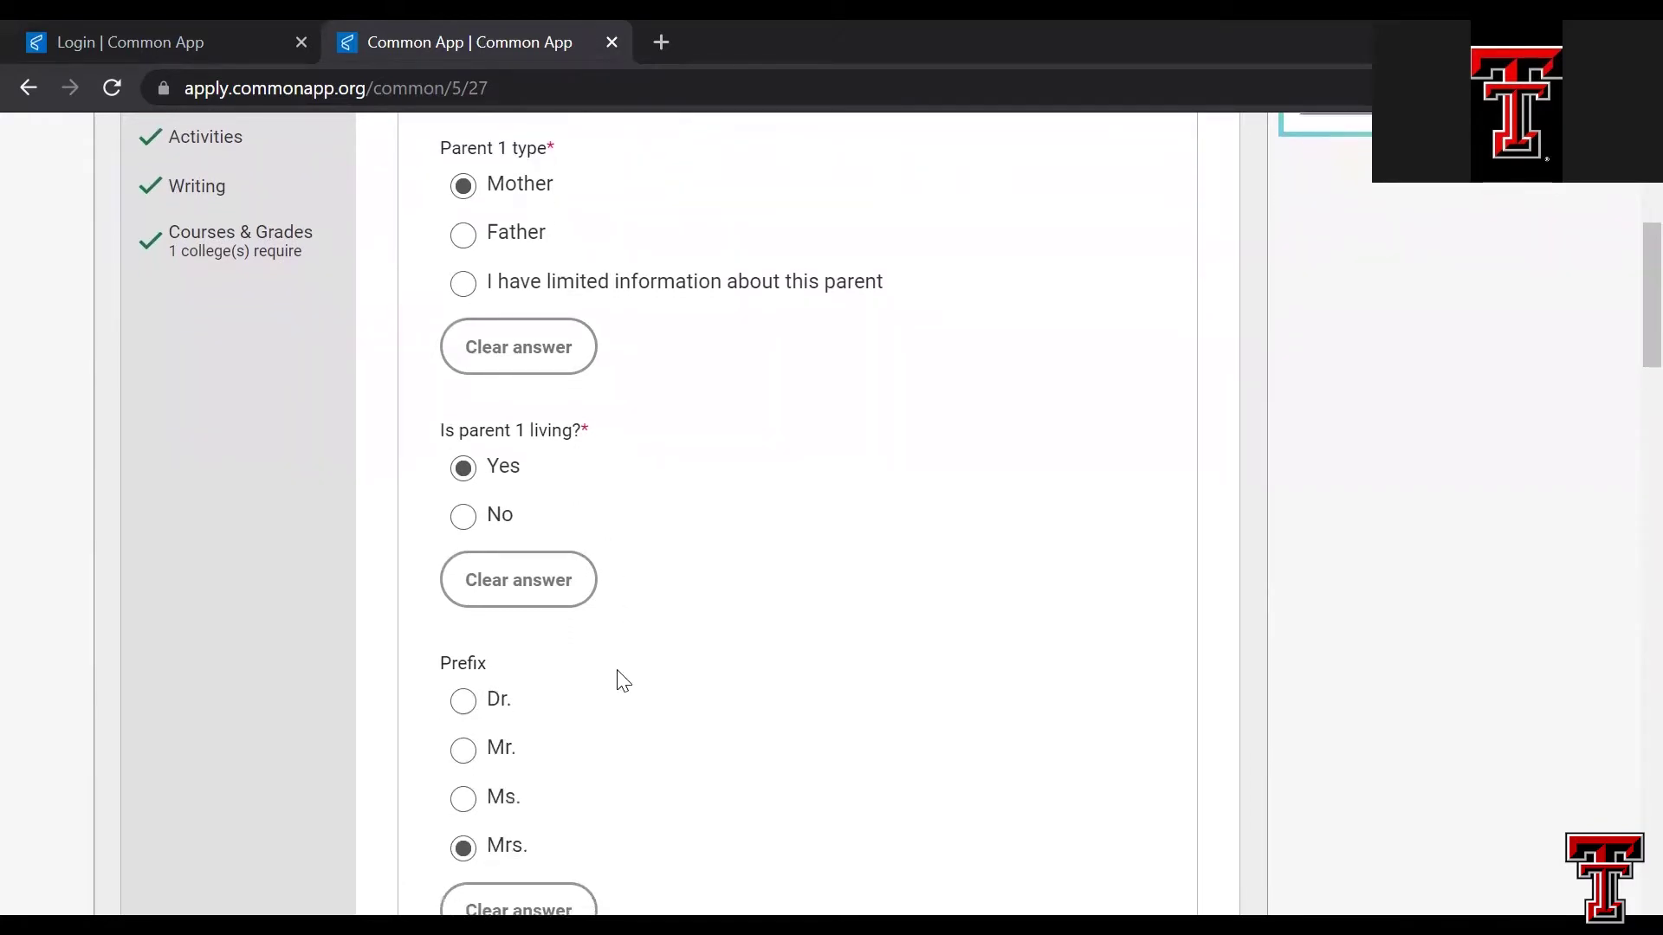
pyautogui.scroll(-4, 620, 680)
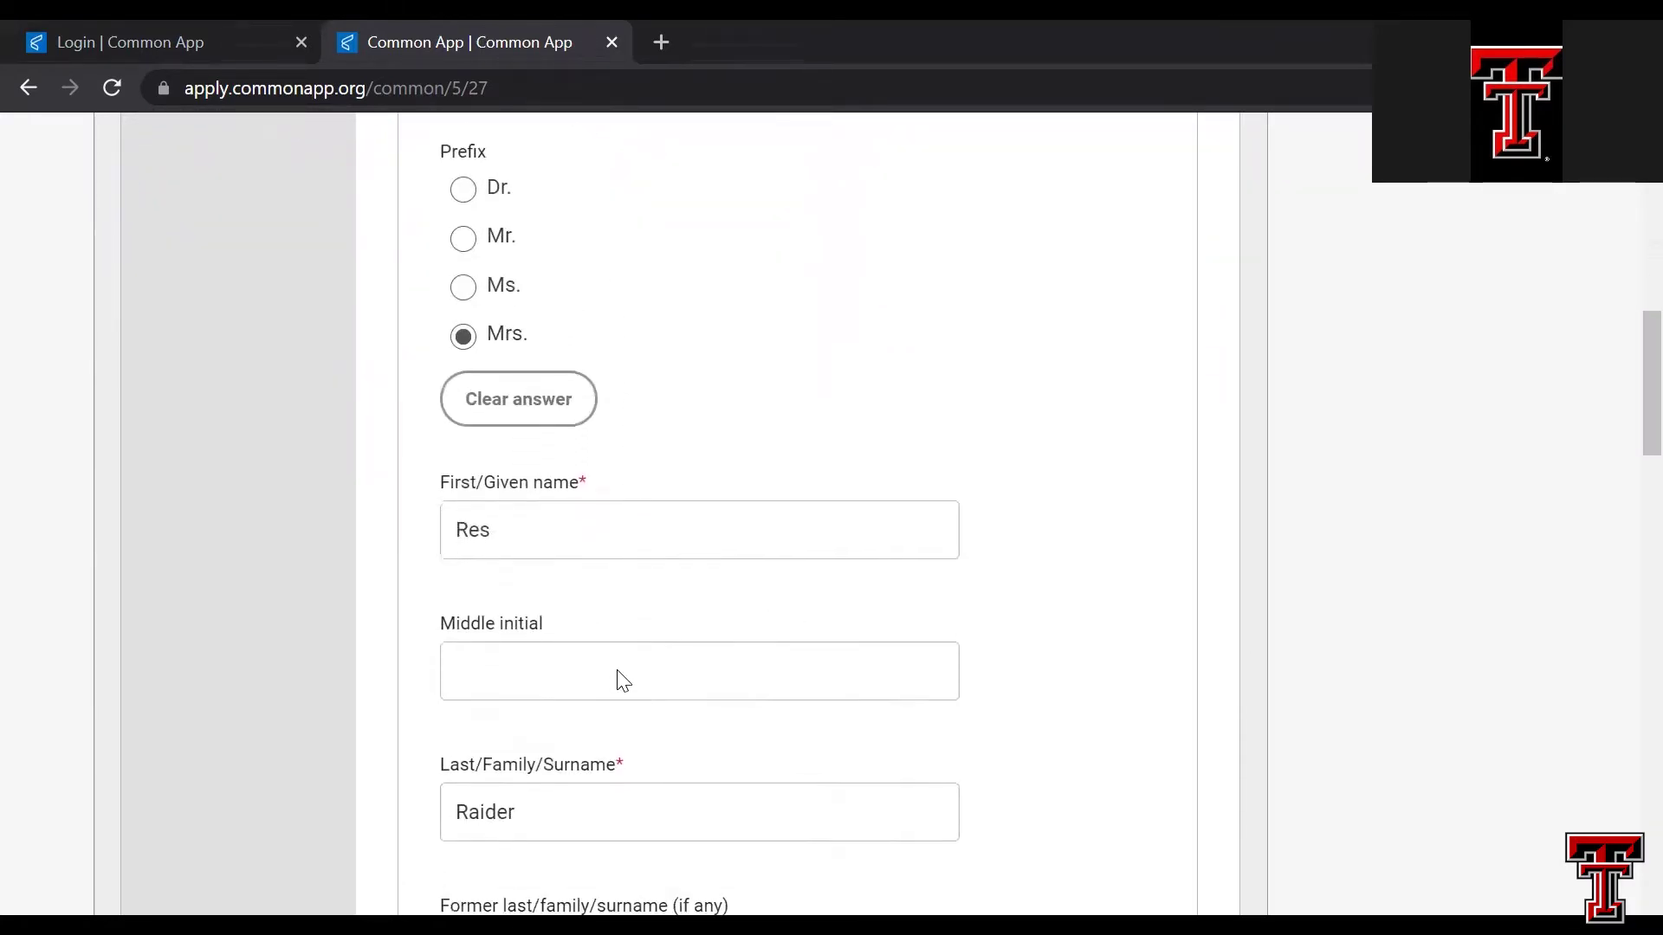
pyautogui.scroll(-5, 571, 475)
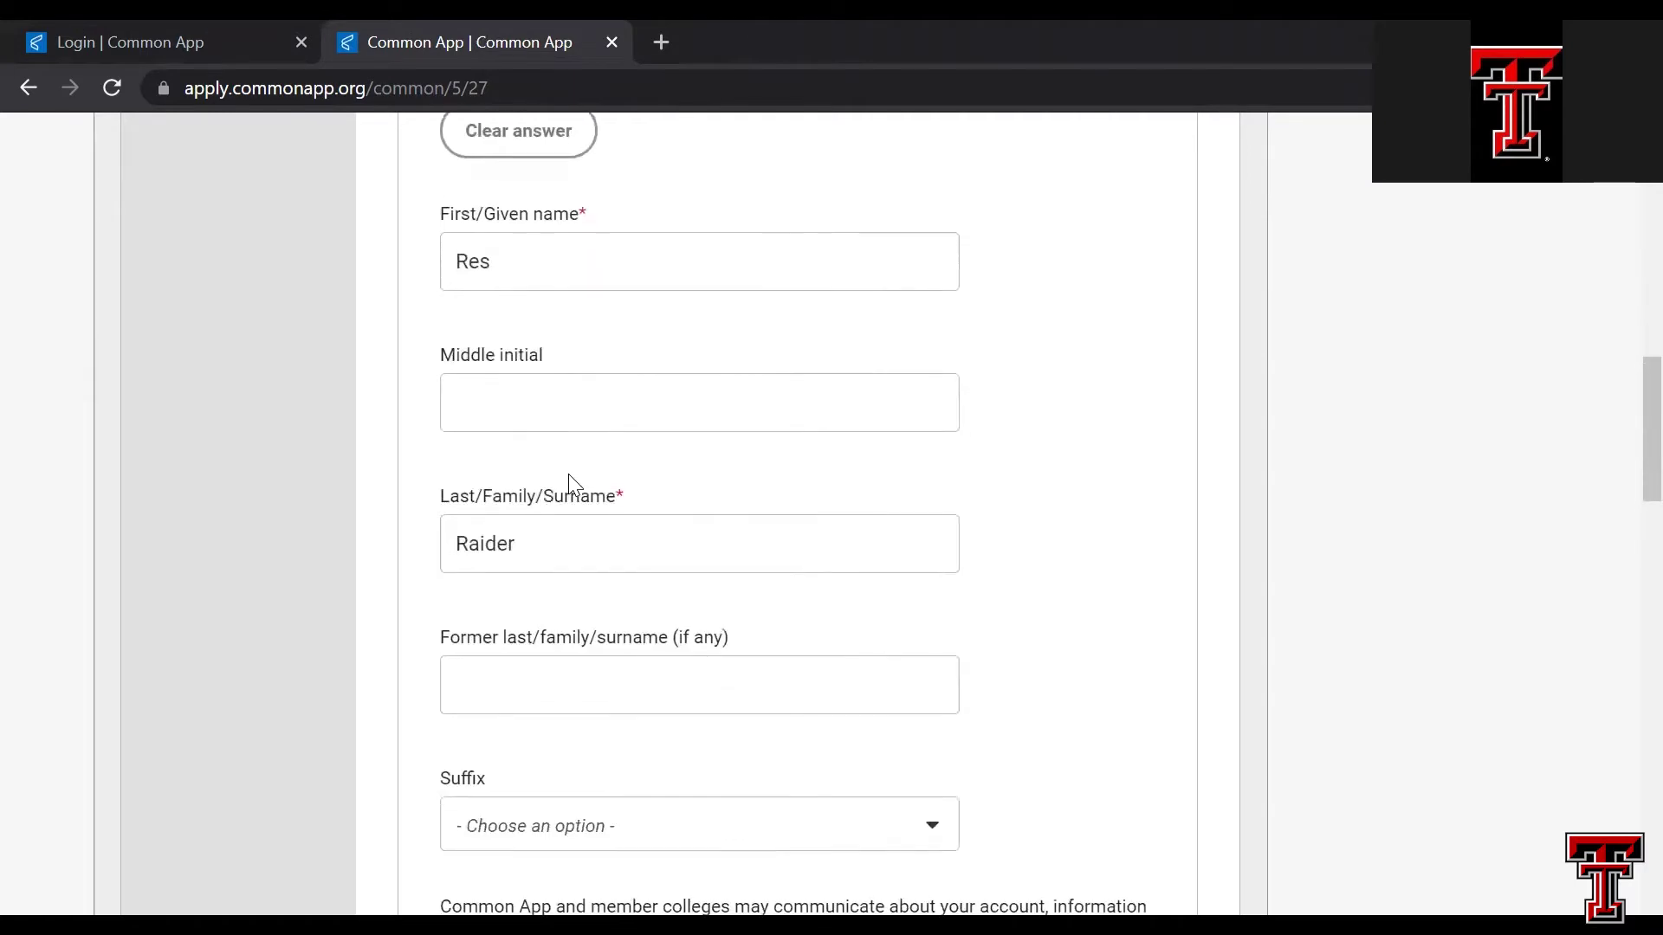
# - Examine Parent 1's suffix, preferred email, phone and occupation fields, down to the education questions
pyautogui.scroll(-4, 571, 486)
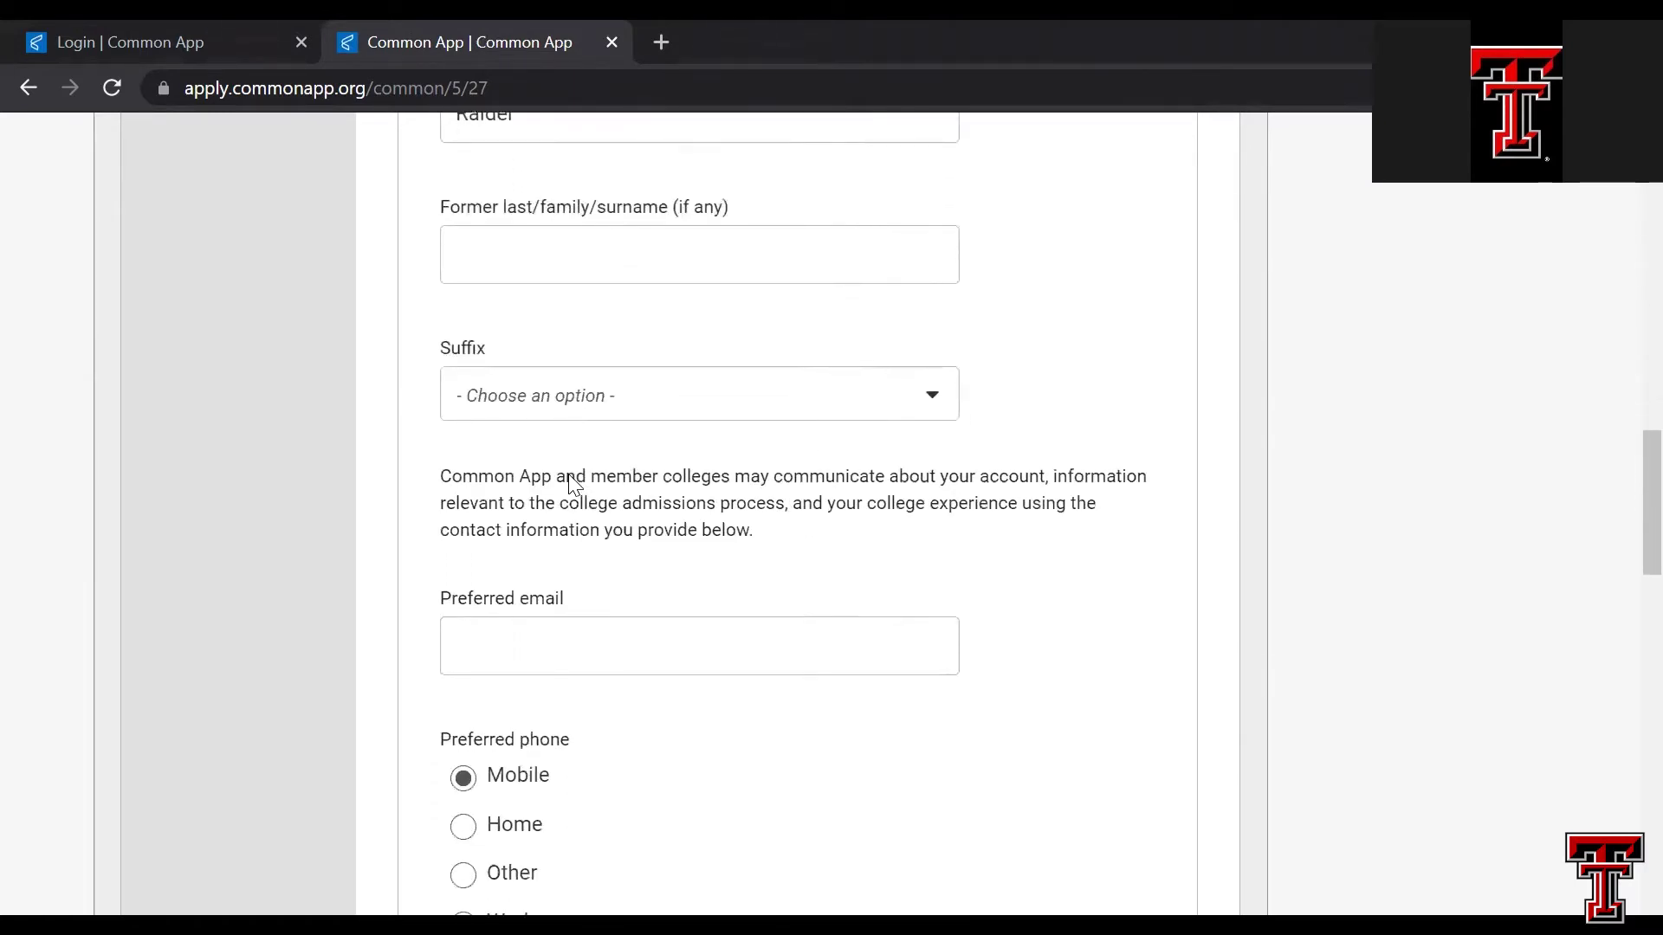
pyautogui.scroll(-2, 571, 486)
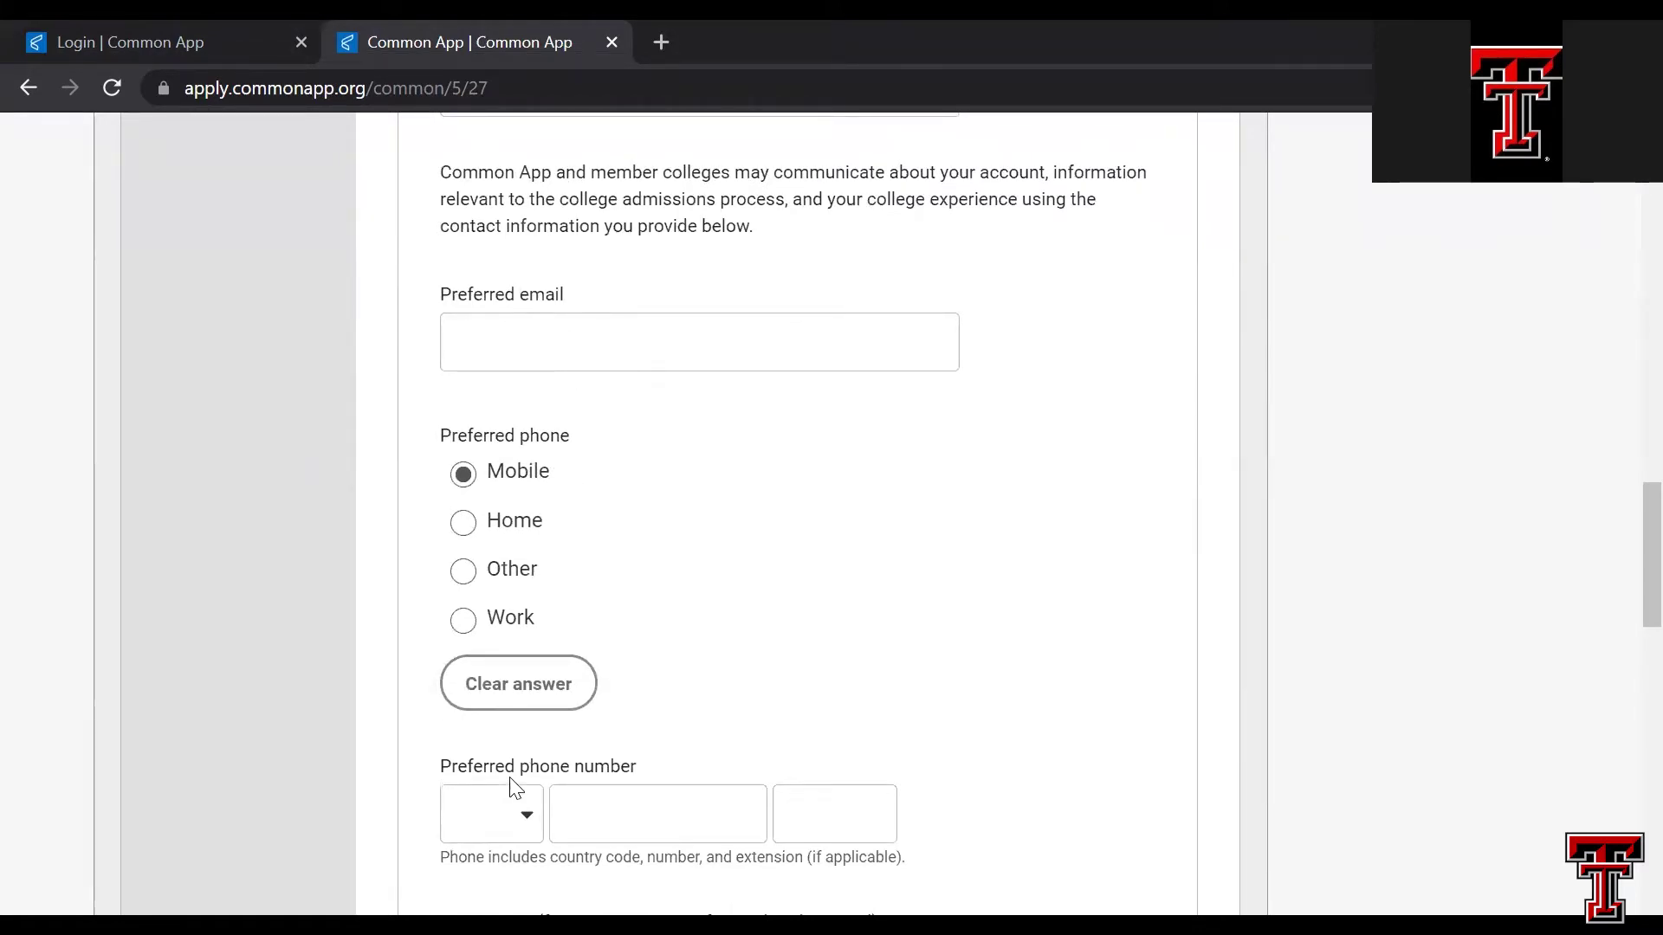
pyautogui.scroll(2, 661, 479)
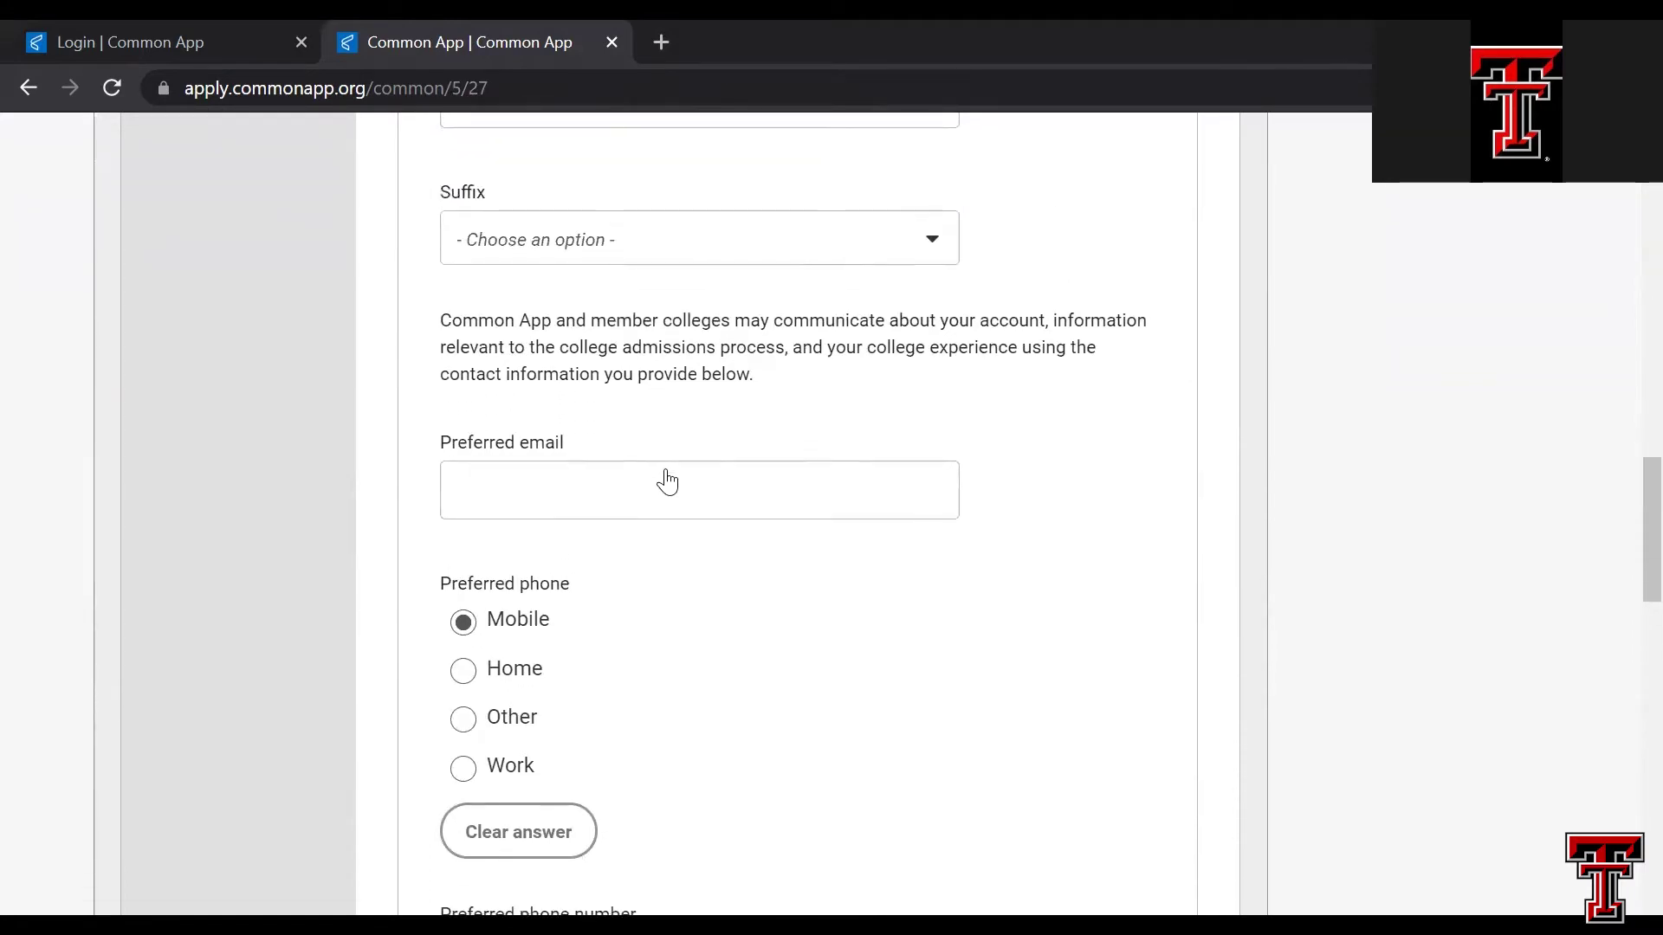
pyautogui.scroll(-1, 667, 481)
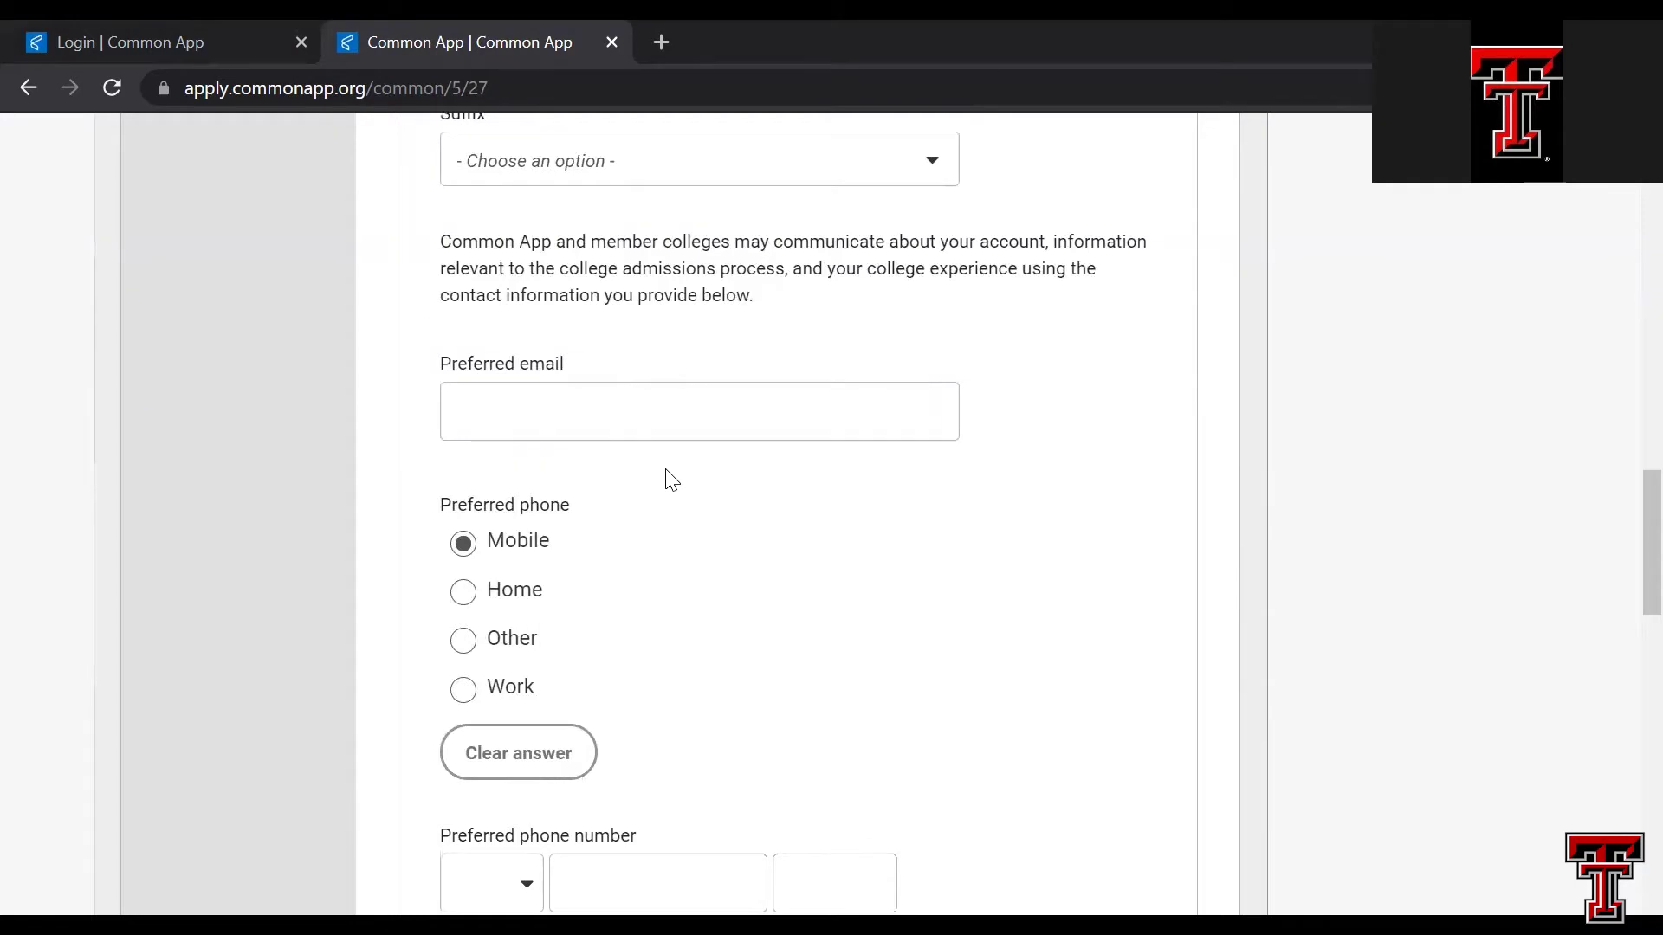
pyautogui.scroll(-2, 669, 479)
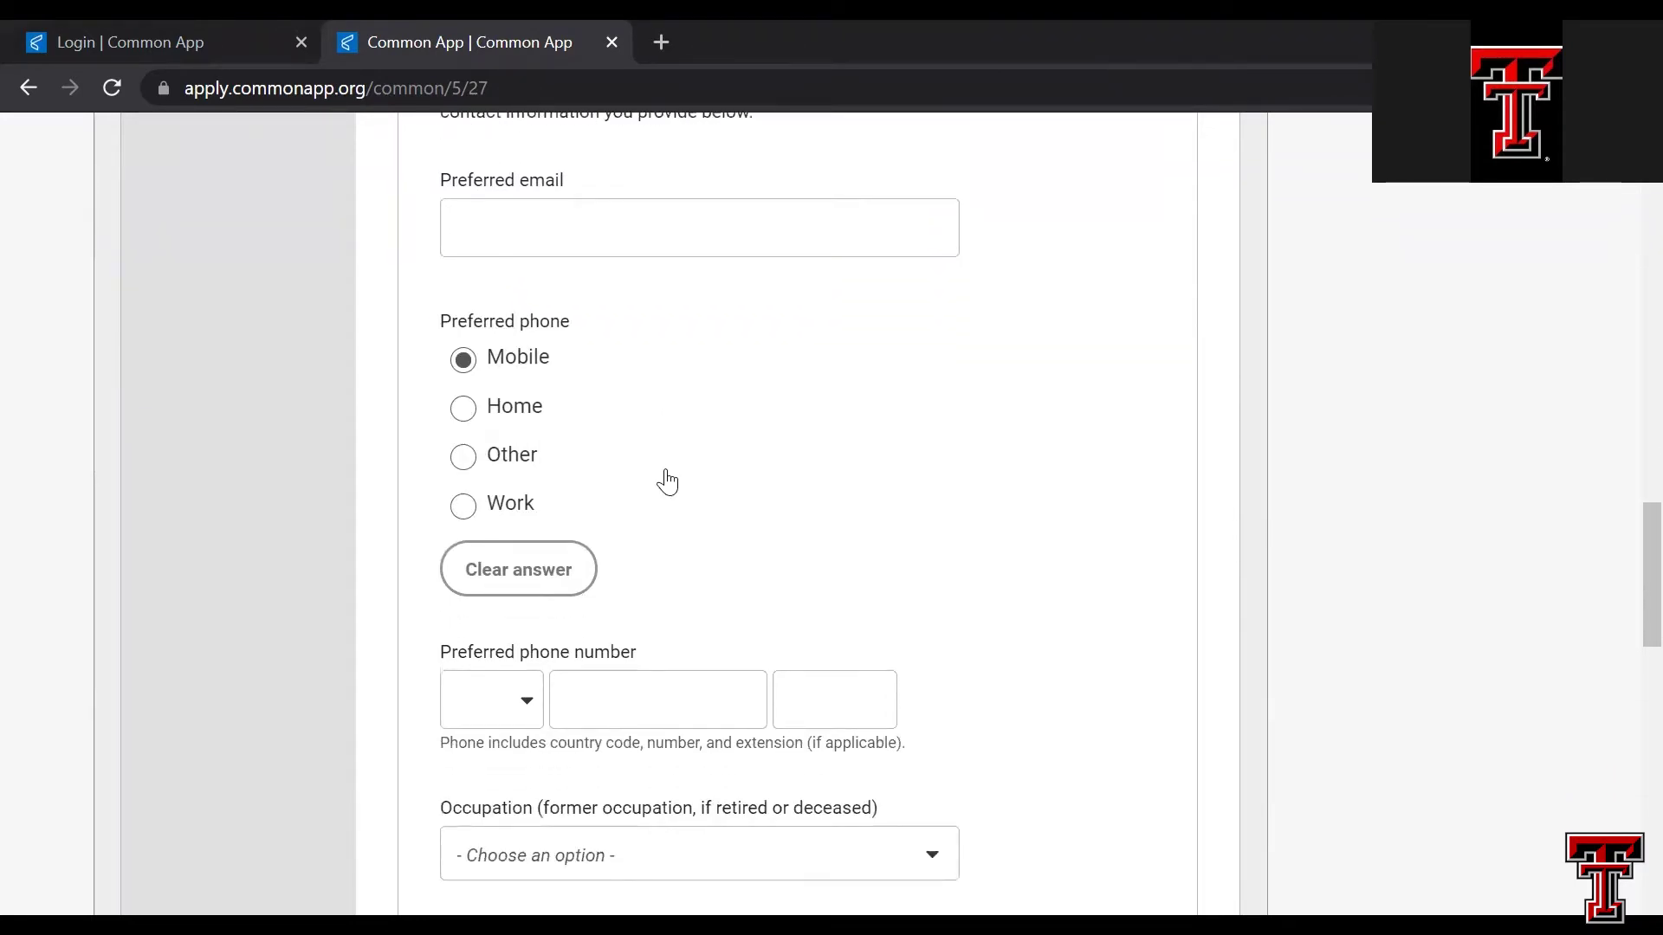
pyautogui.scroll(-5, 667, 481)
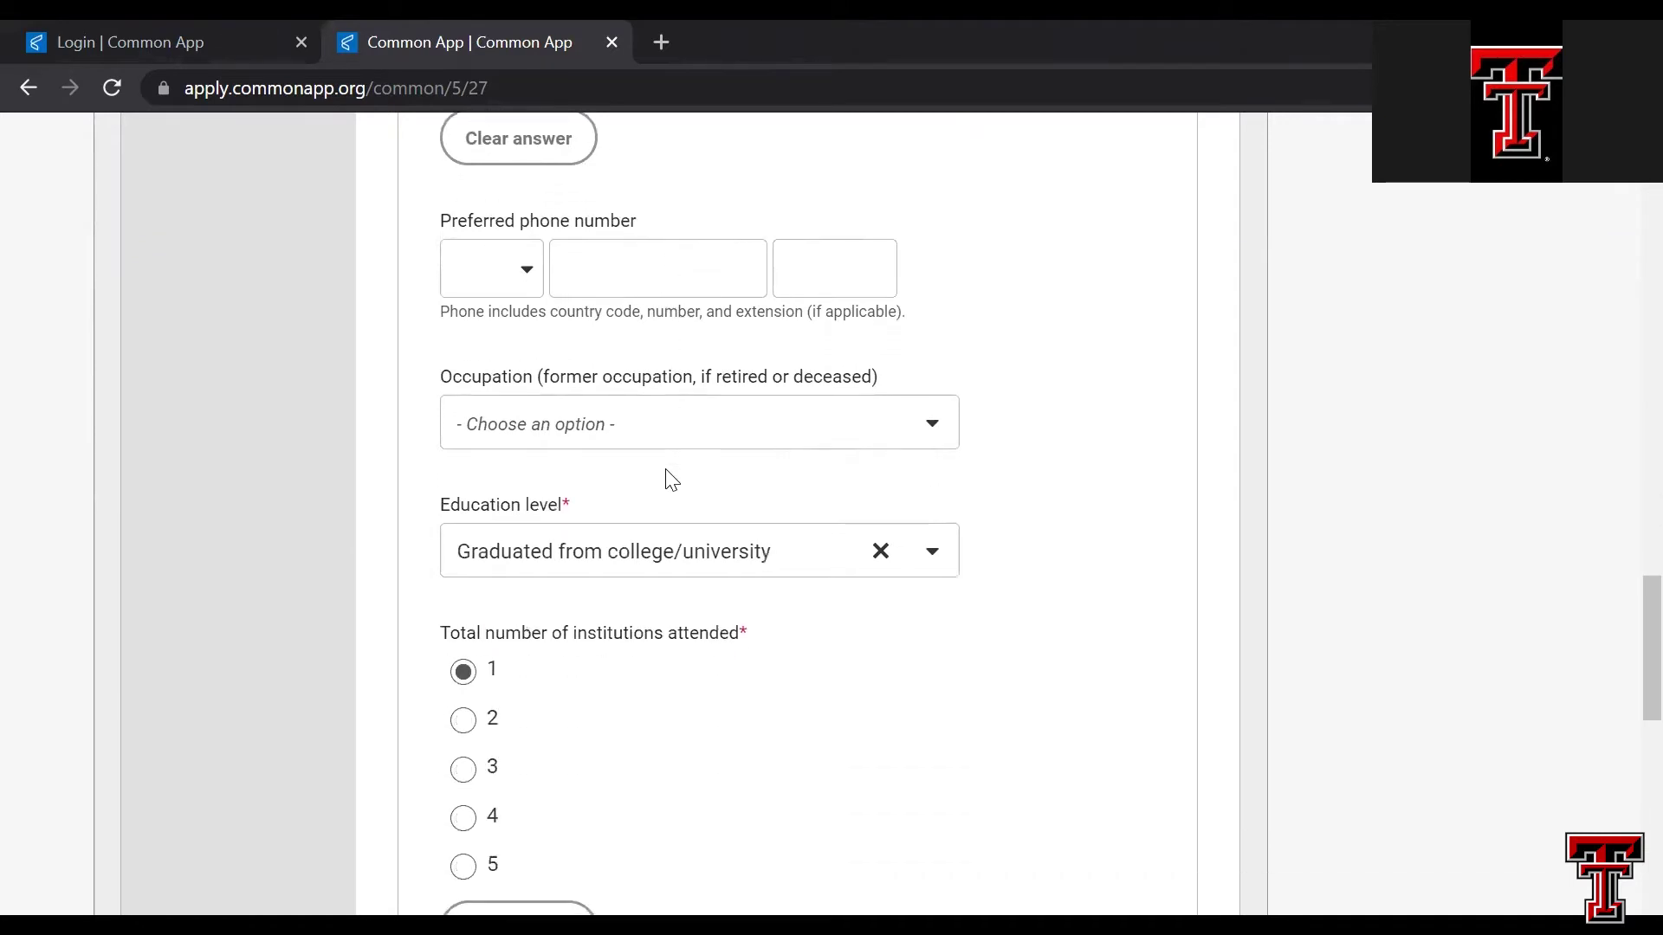
pyautogui.scroll(-2, 672, 480)
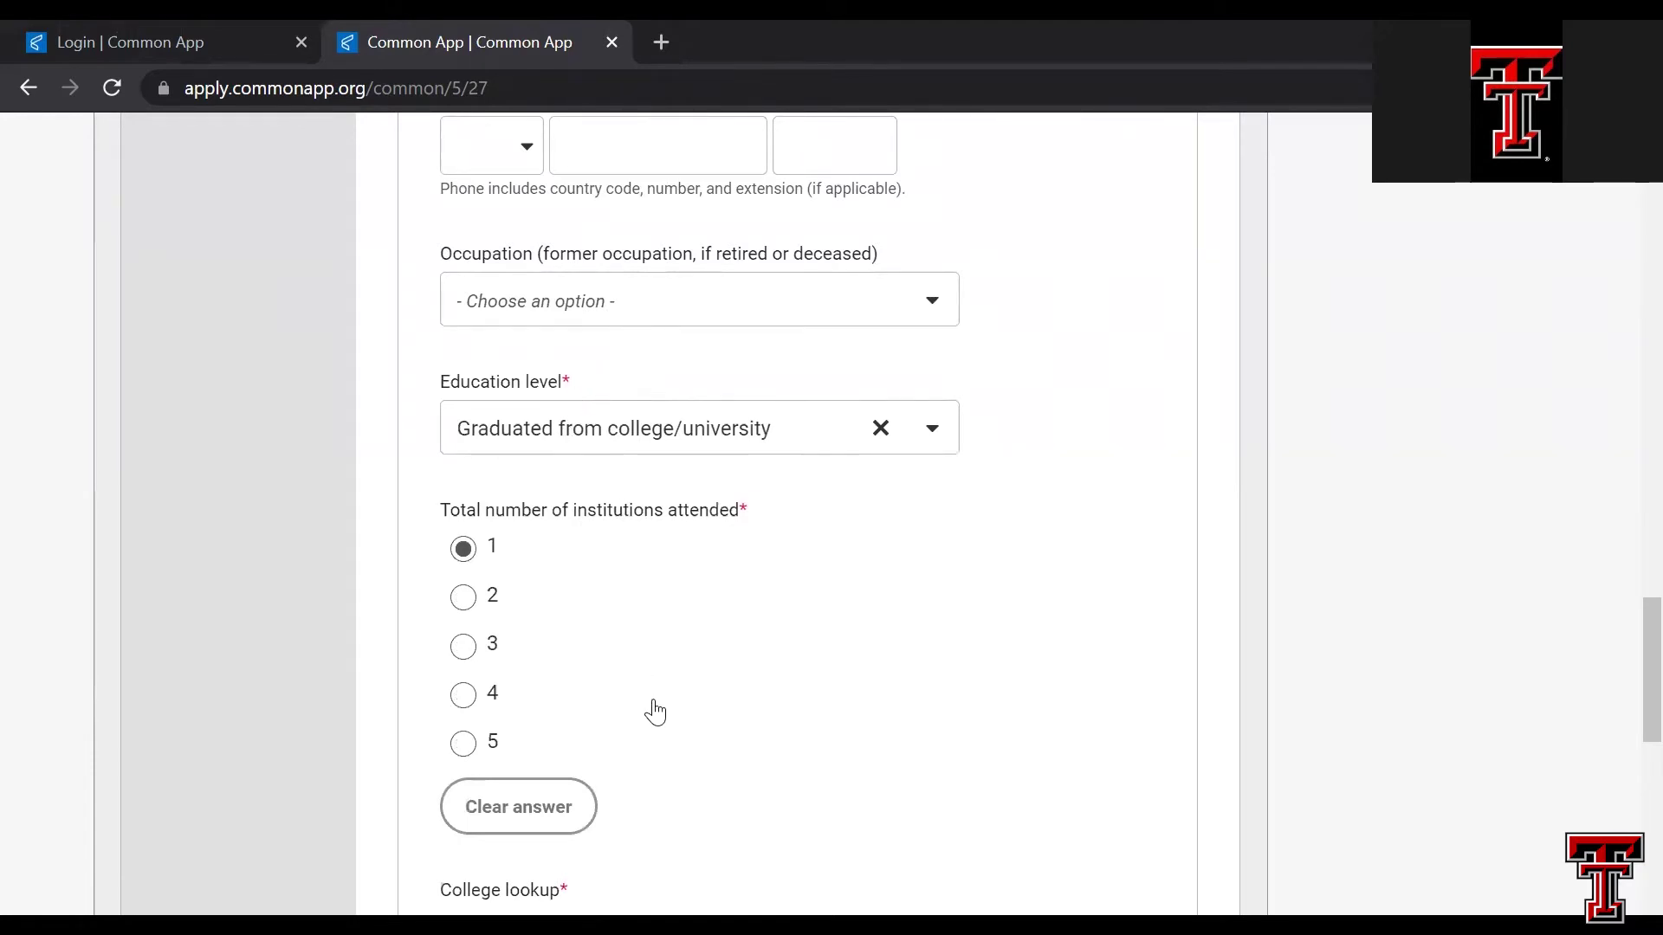
# - Look through the education level options for Parent 1 and select Graduated from college/university
pyautogui.scroll(-1, 655, 712)
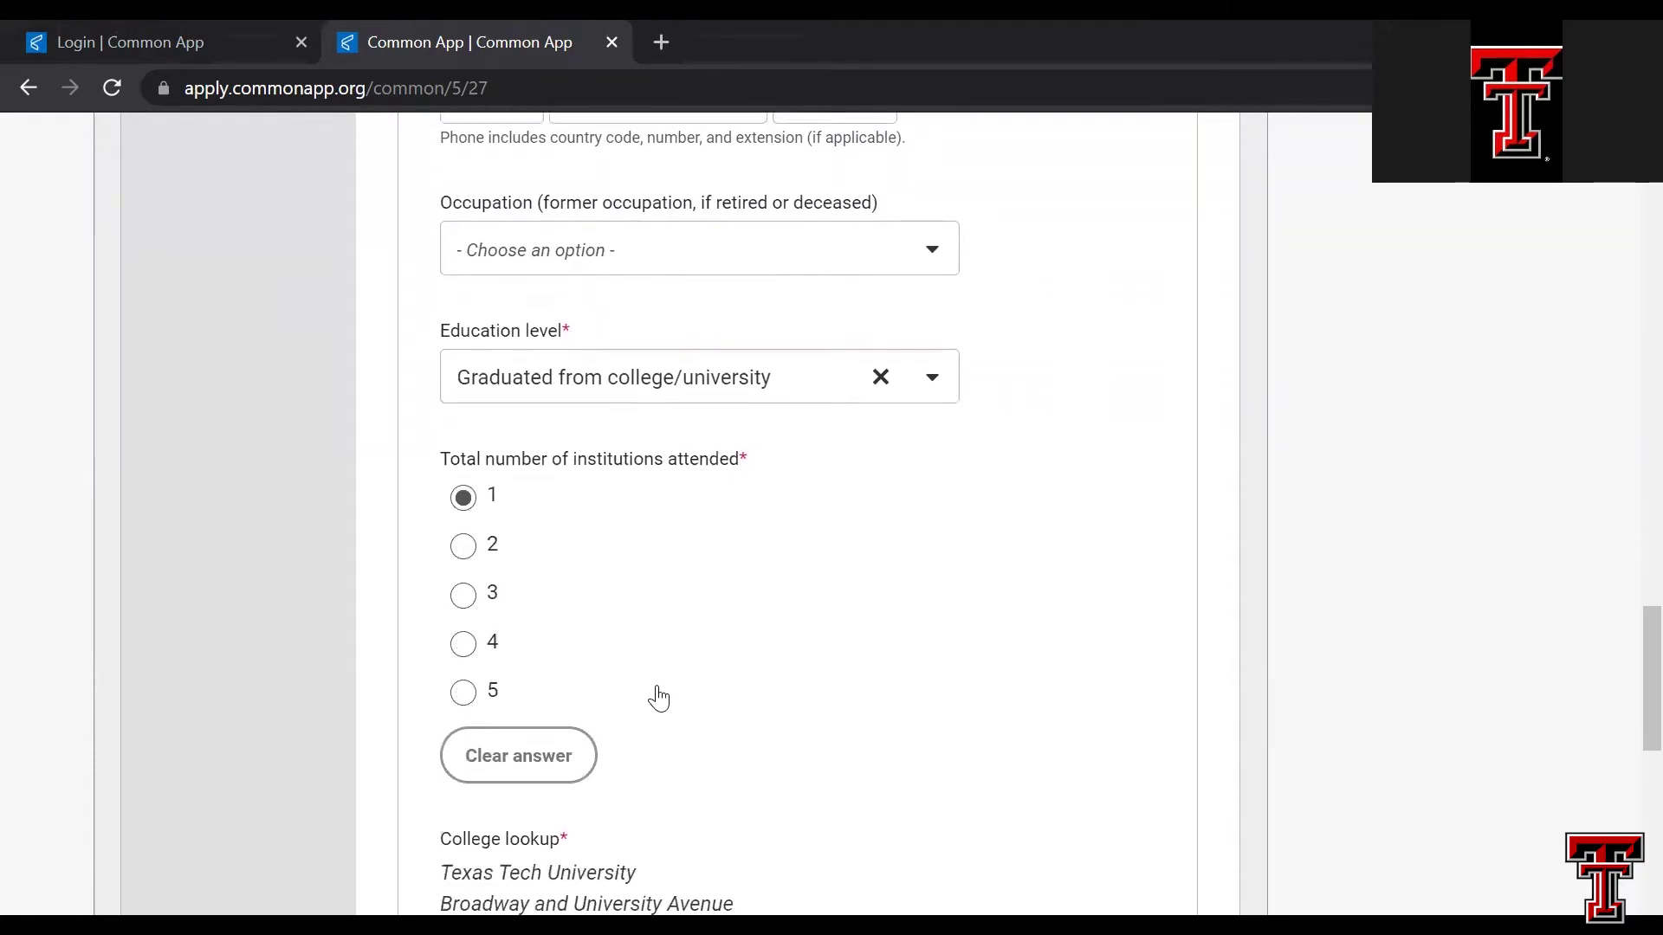
pyautogui.click(932, 381)
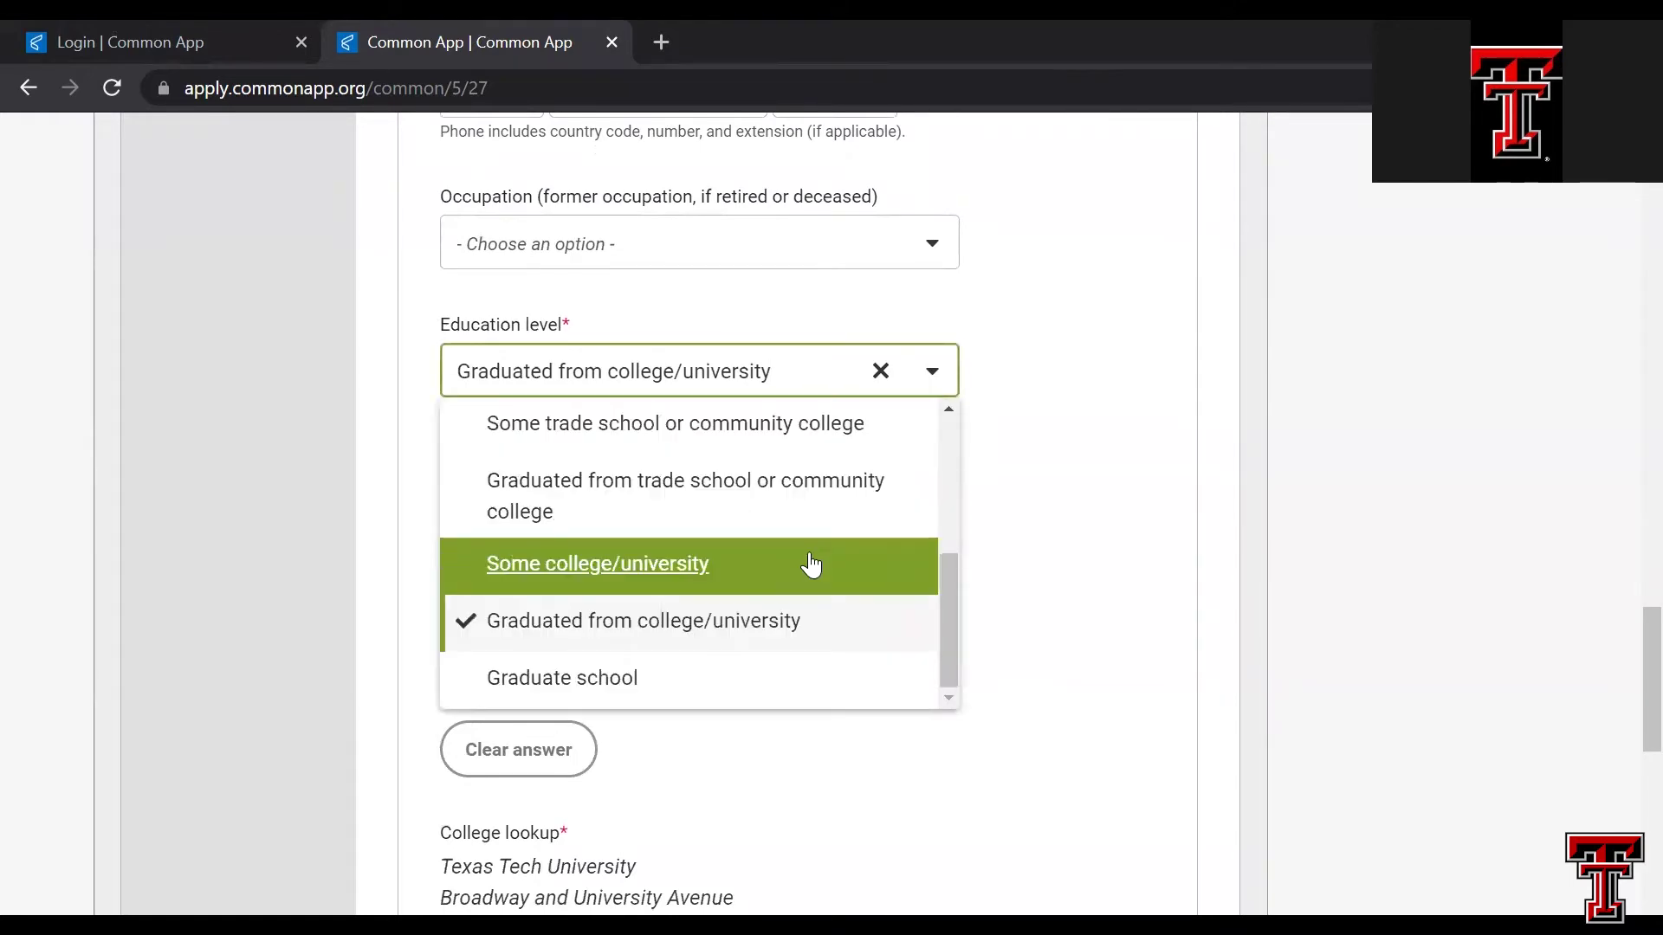
pyautogui.scroll(1, 805, 555)
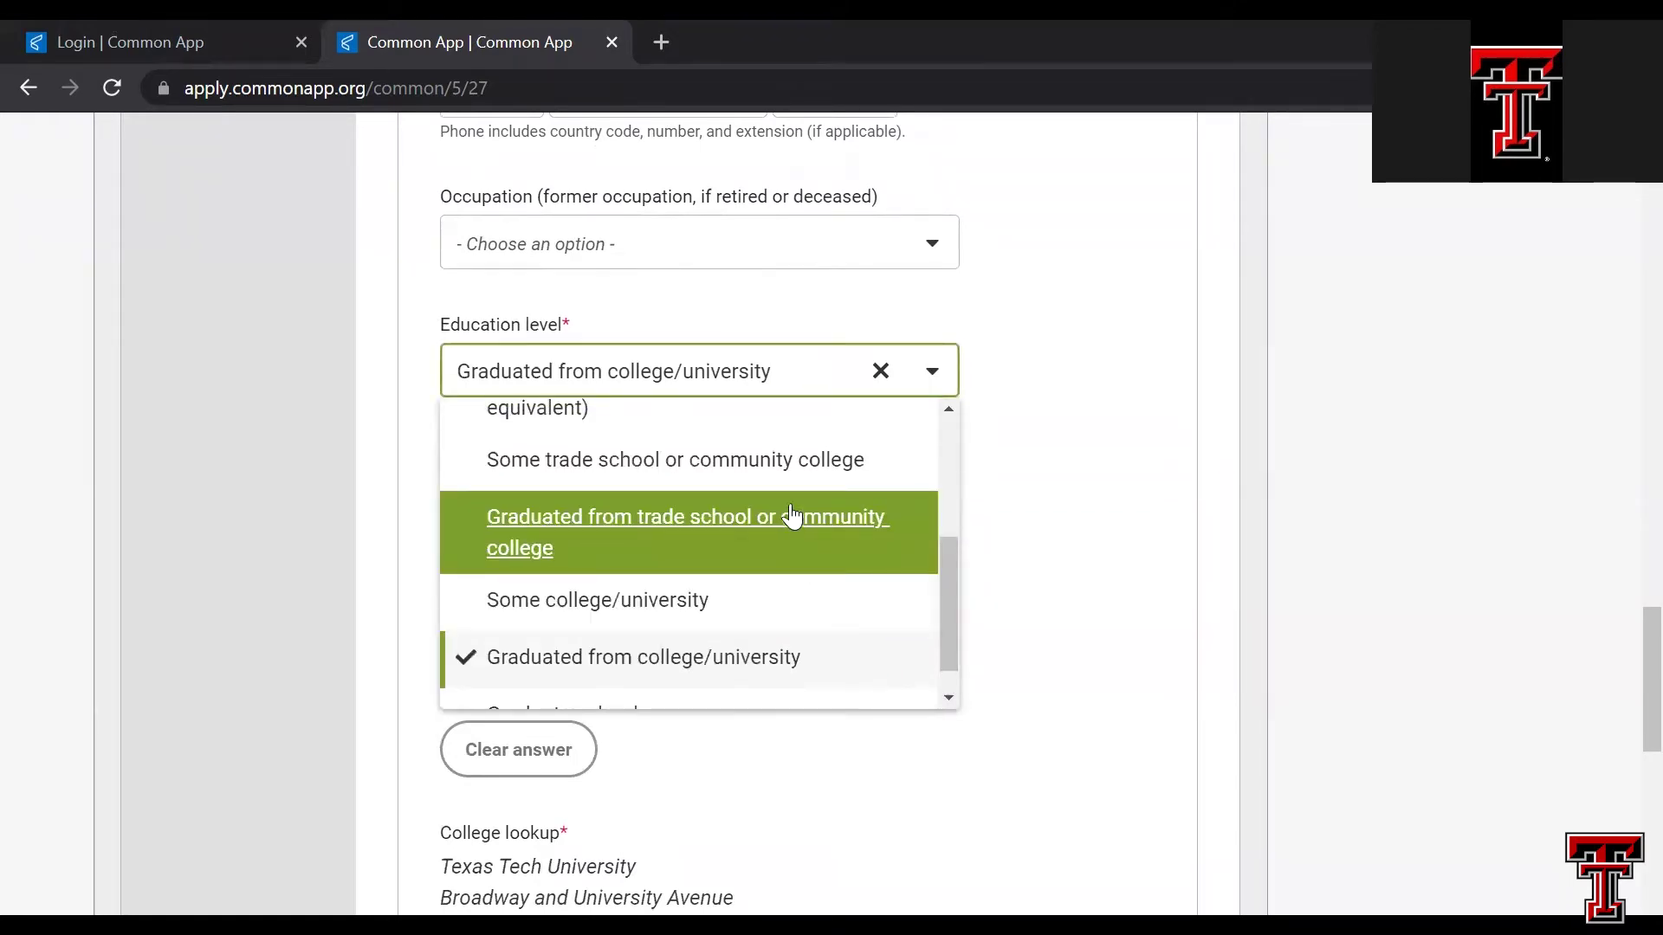
pyautogui.scroll(3, 784, 481)
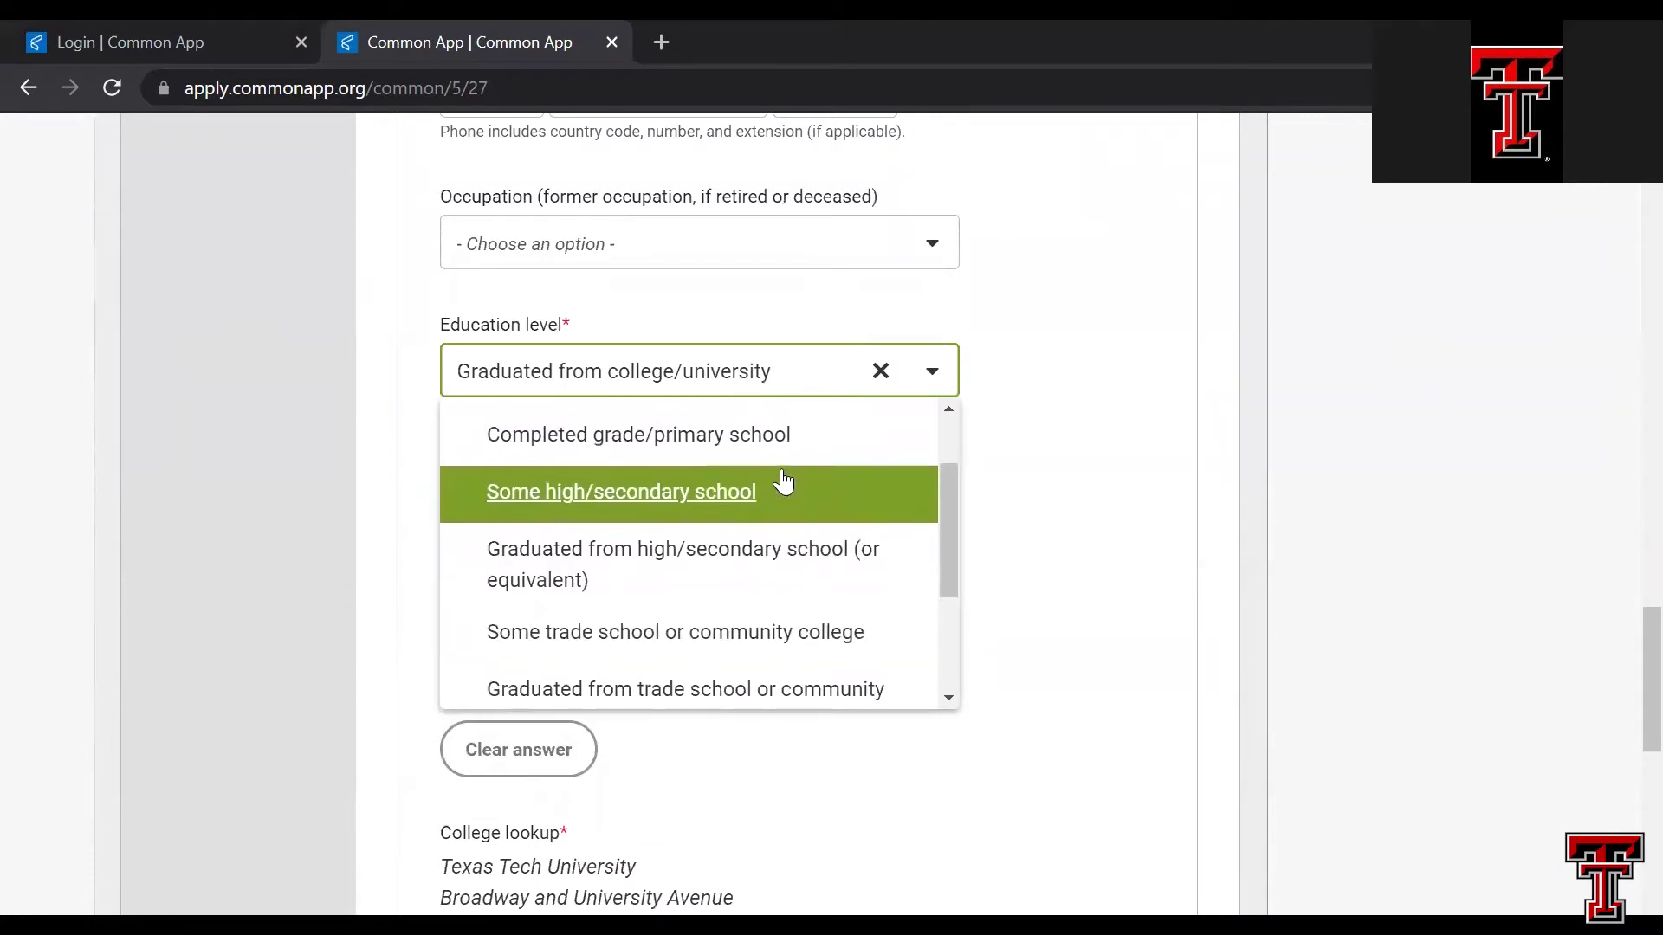
pyautogui.scroll(-2, 784, 481)
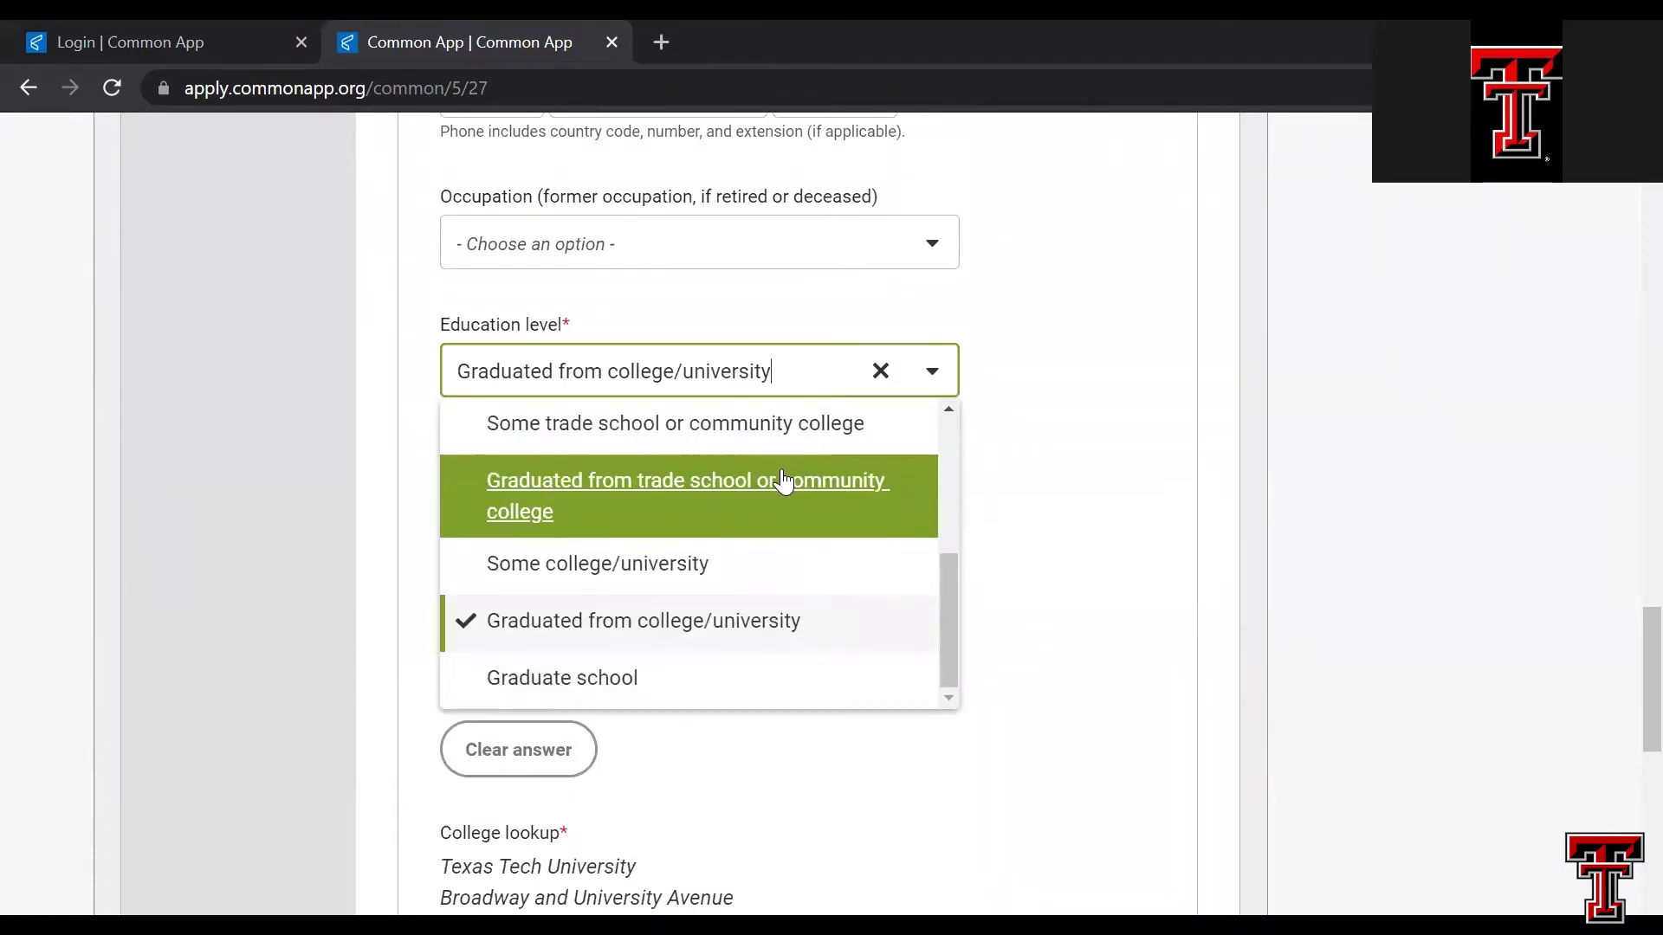
pyautogui.click(706, 622)
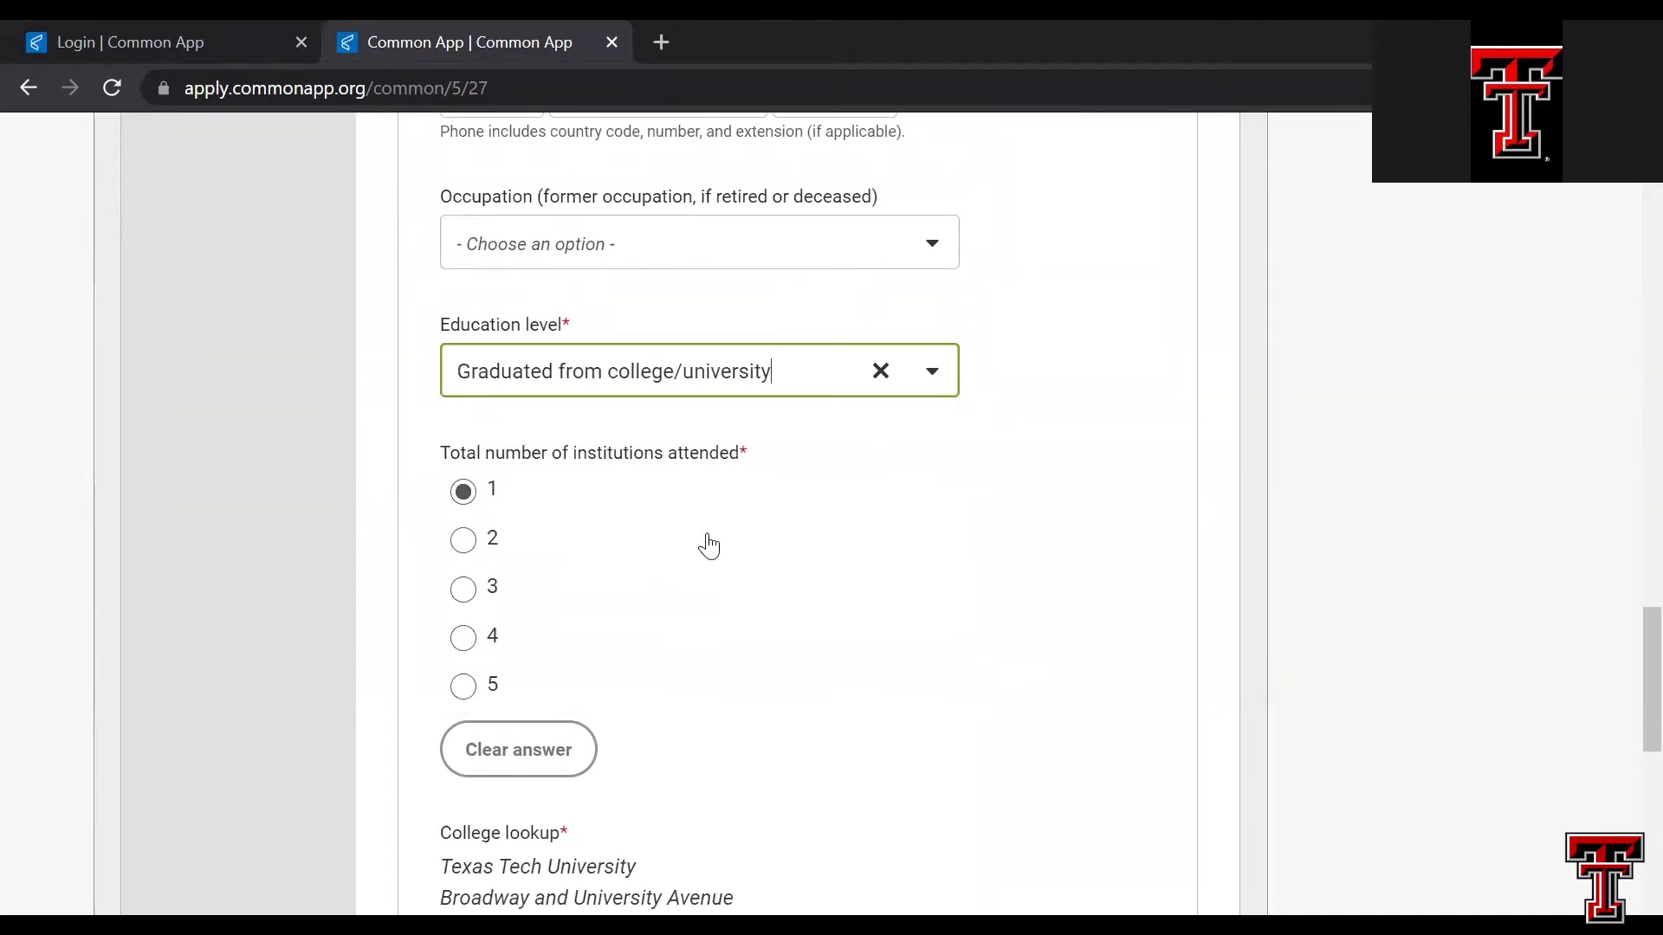
# - Review Parent 1's college, number of degrees, degree and year received, and continue to the Parent 2 section
pyautogui.scroll(-3, 710, 546)
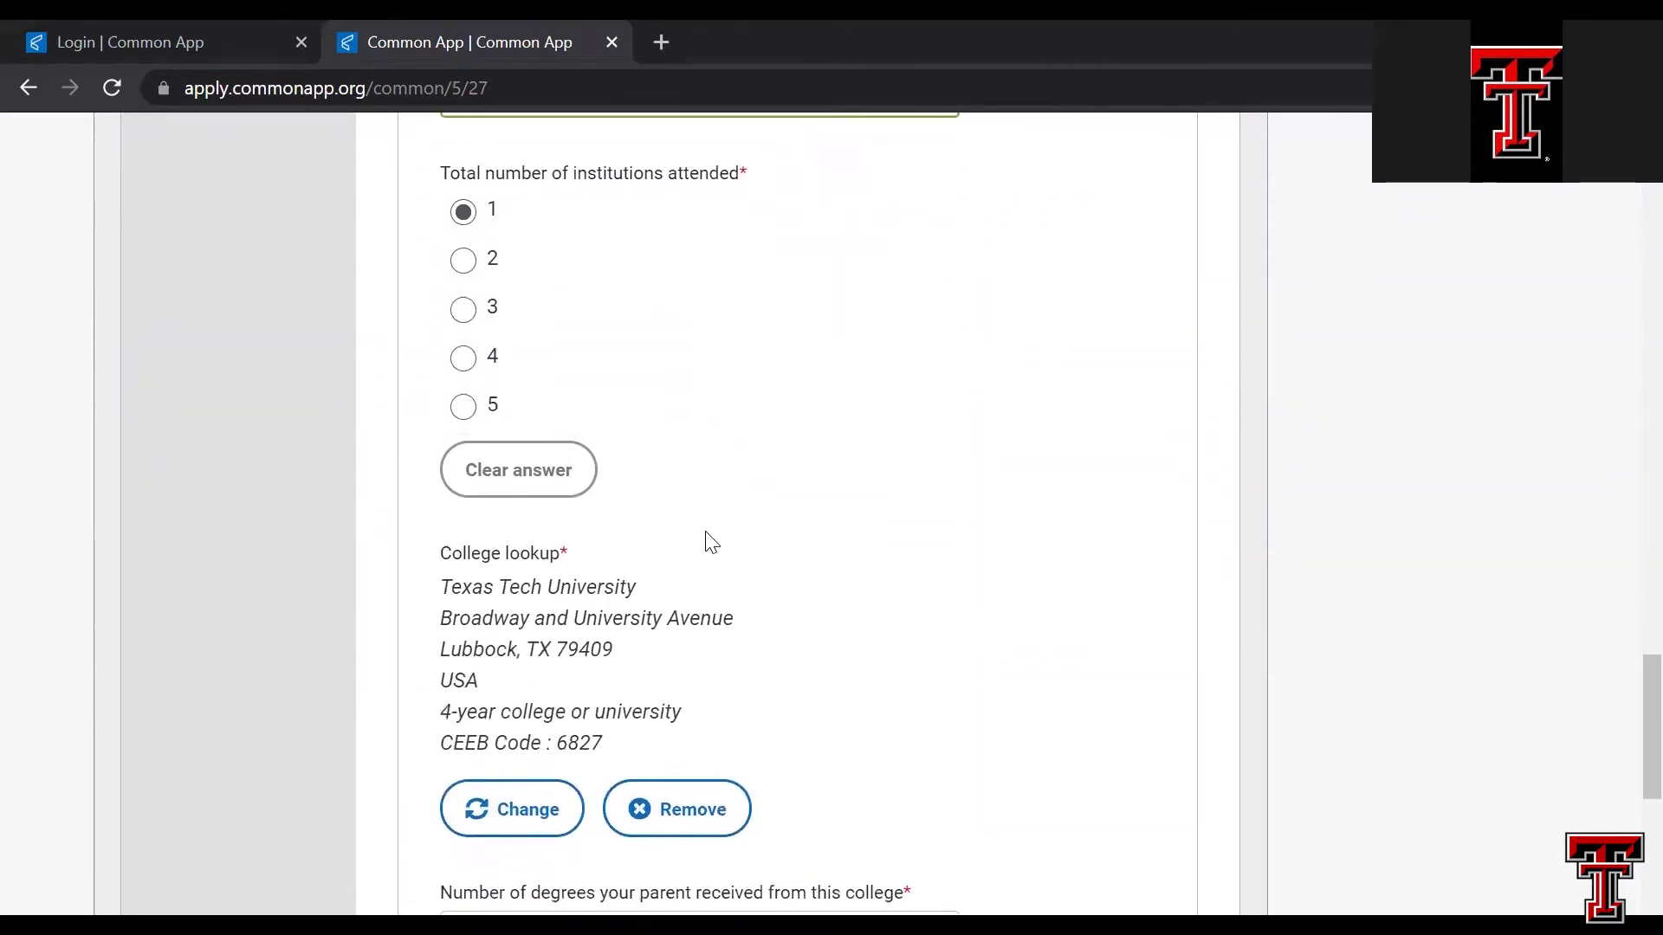
pyautogui.scroll(-3, 717, 571)
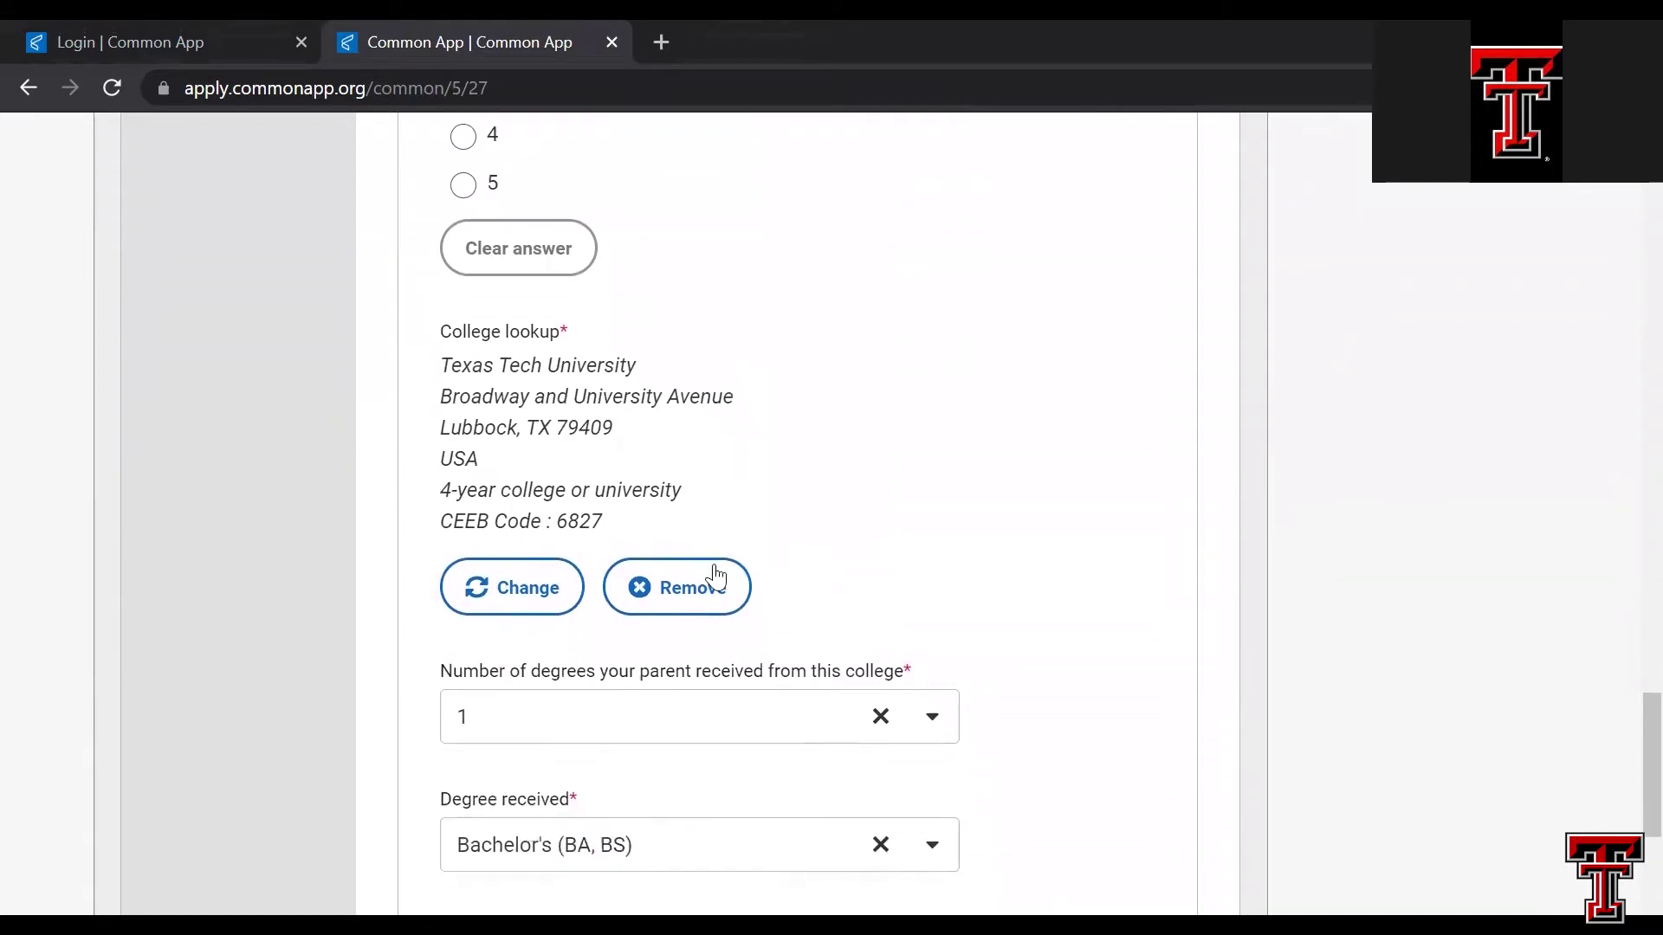
pyautogui.scroll(-1, 716, 576)
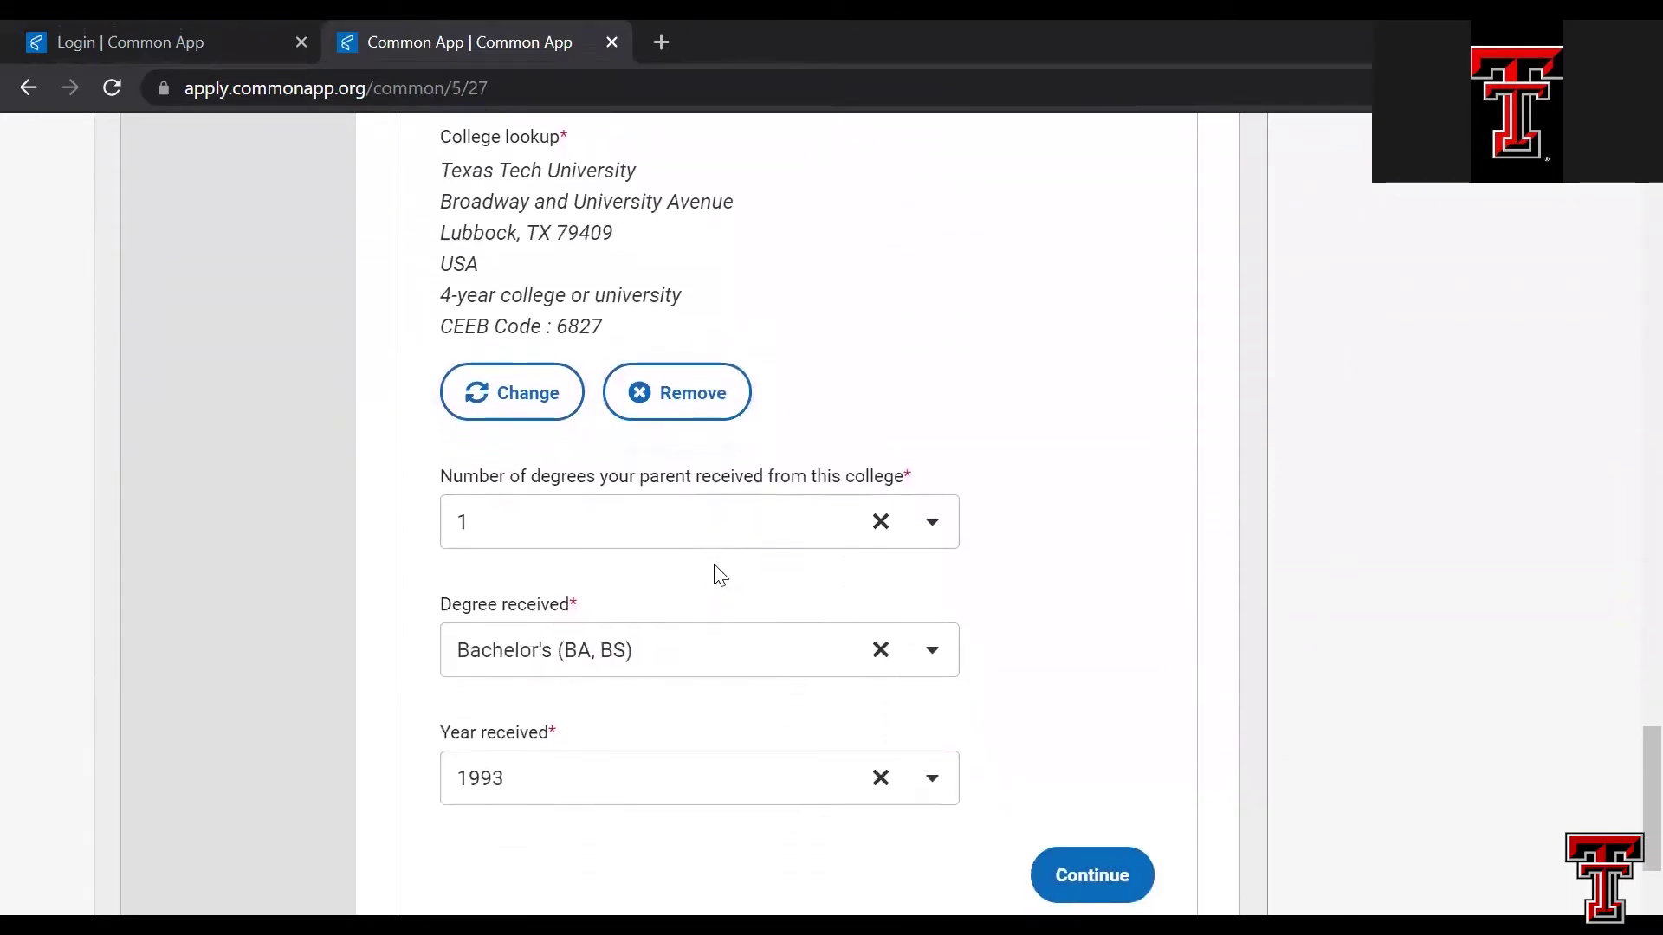
pyautogui.scroll(-1, 719, 576)
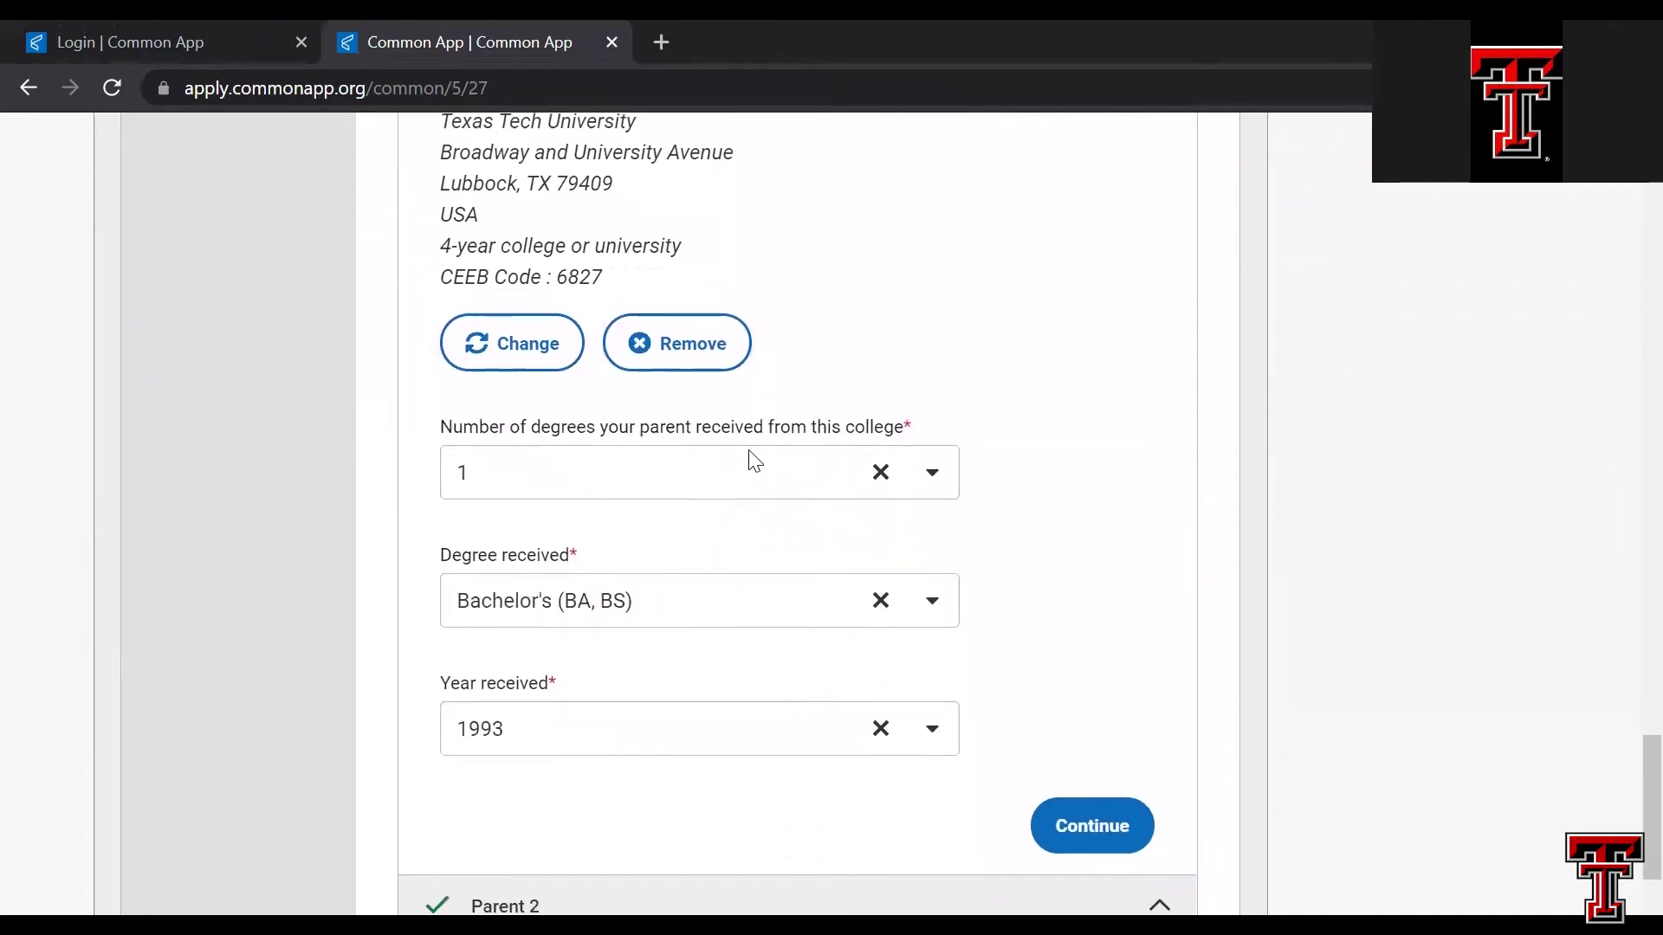
pyautogui.scroll(-3, 629, 537)
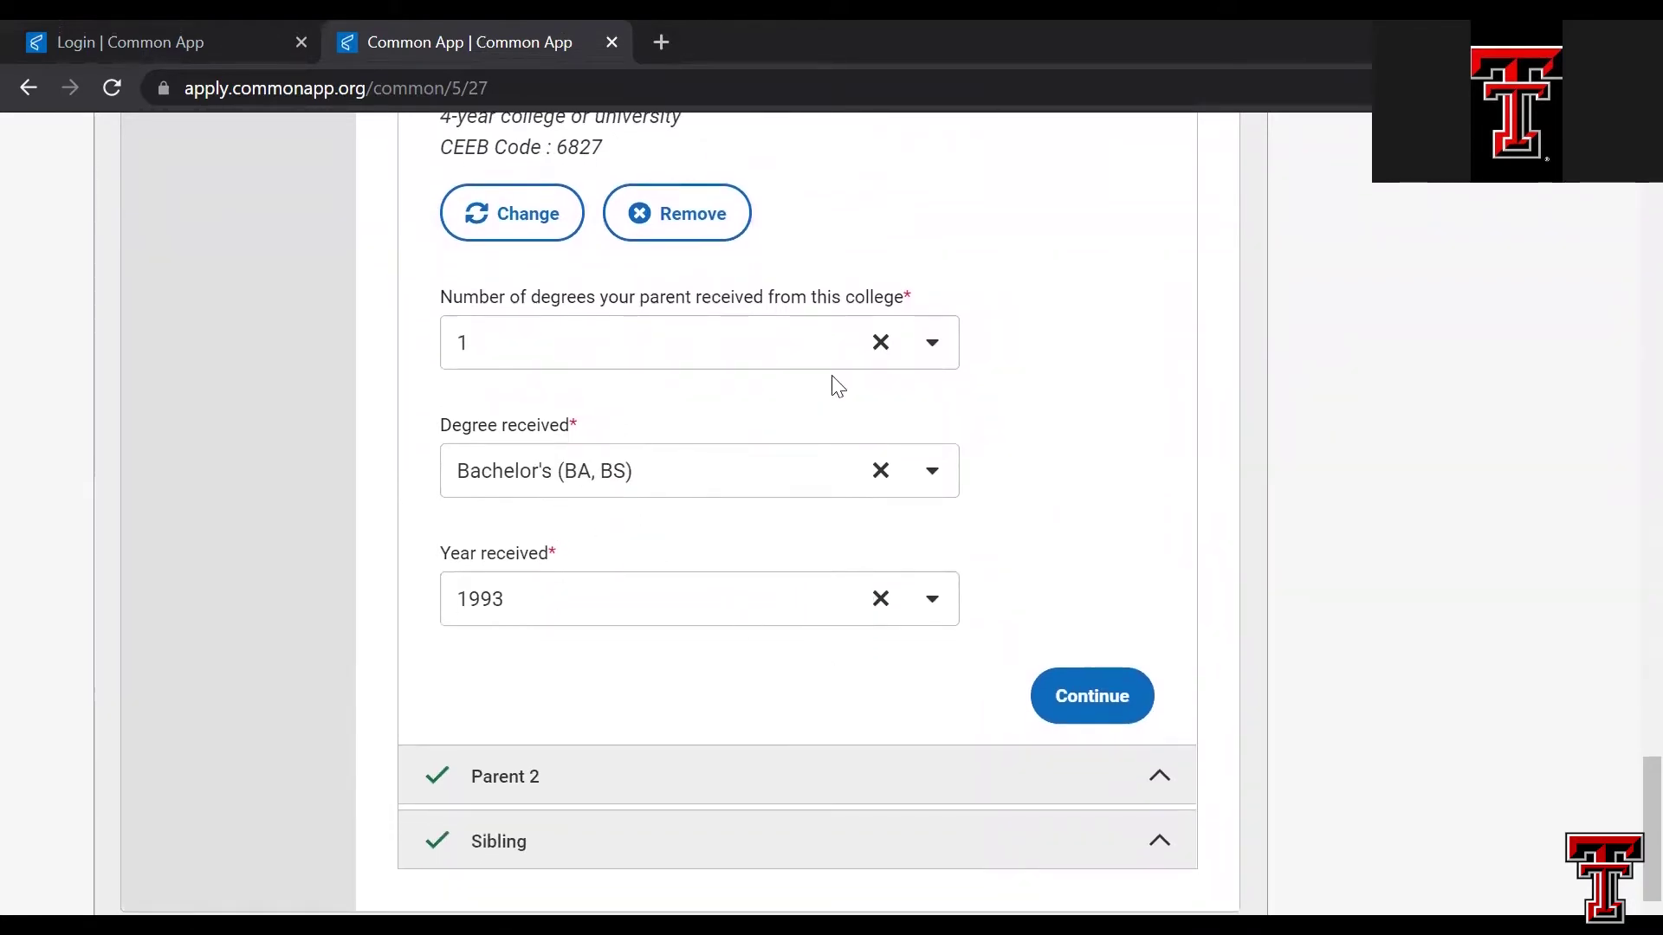
pyautogui.scroll(1, 947, 300)
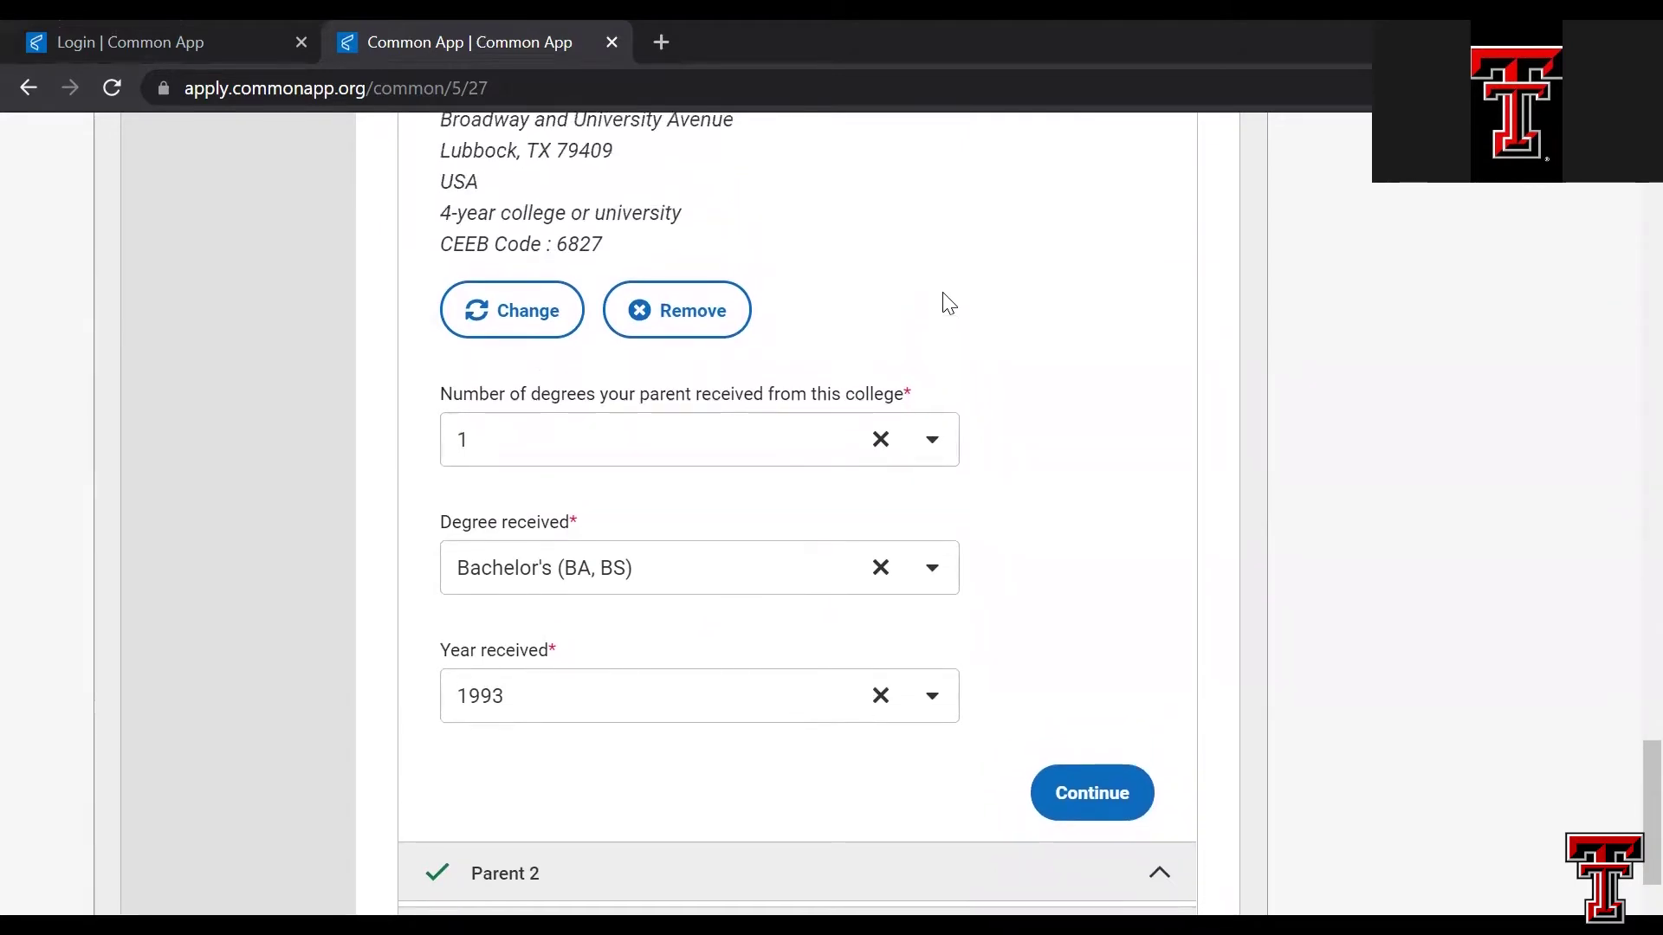
pyautogui.scroll(1, 947, 301)
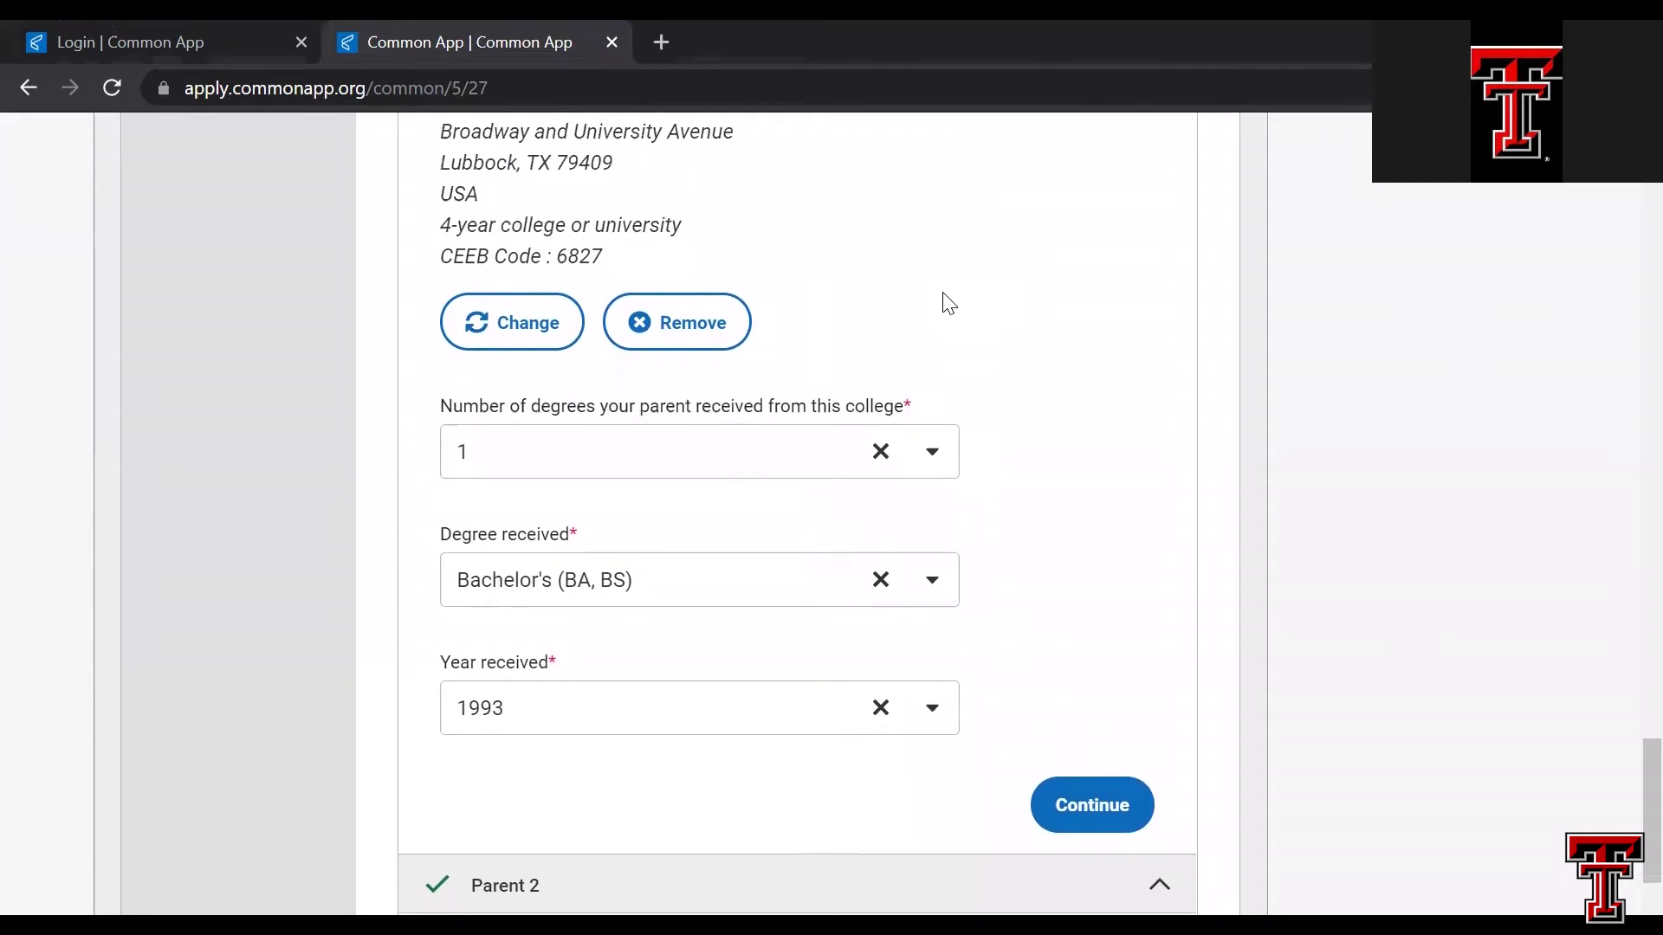
pyautogui.scroll(-2, 948, 302)
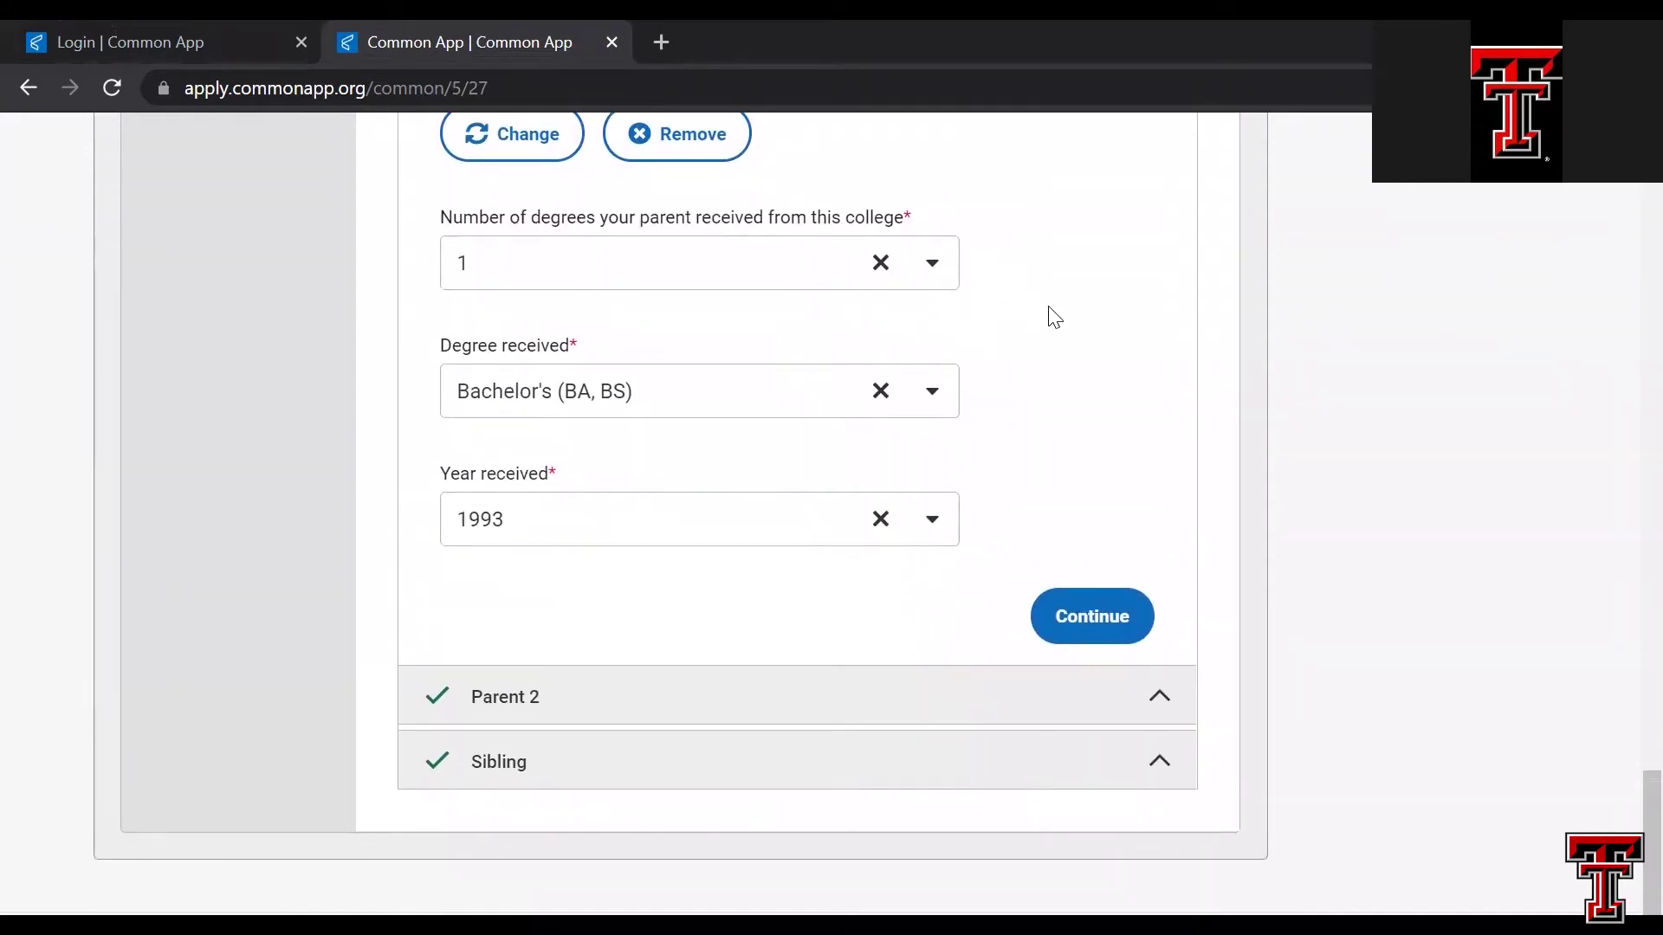
pyautogui.click(1095, 617)
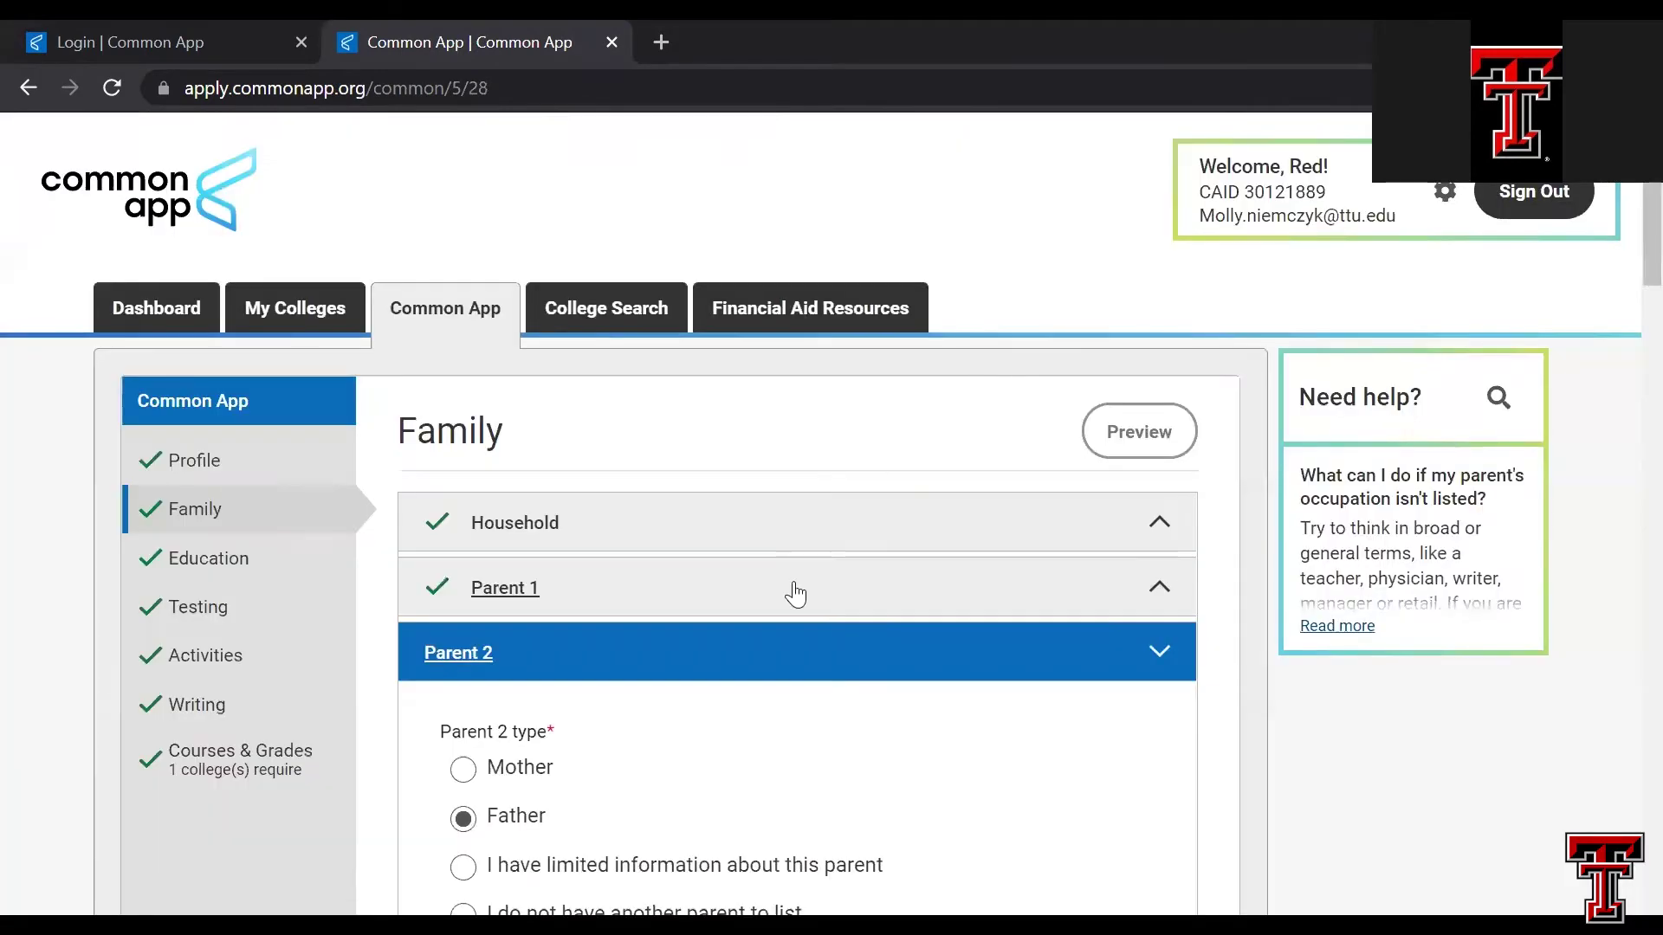
# - Review the Parent 2 questions on parent type, living status, prefix, name, suffix, preferred email and phone
pyautogui.scroll(-5, 791, 586)
pyautogui.scroll(-2, 799, 592)
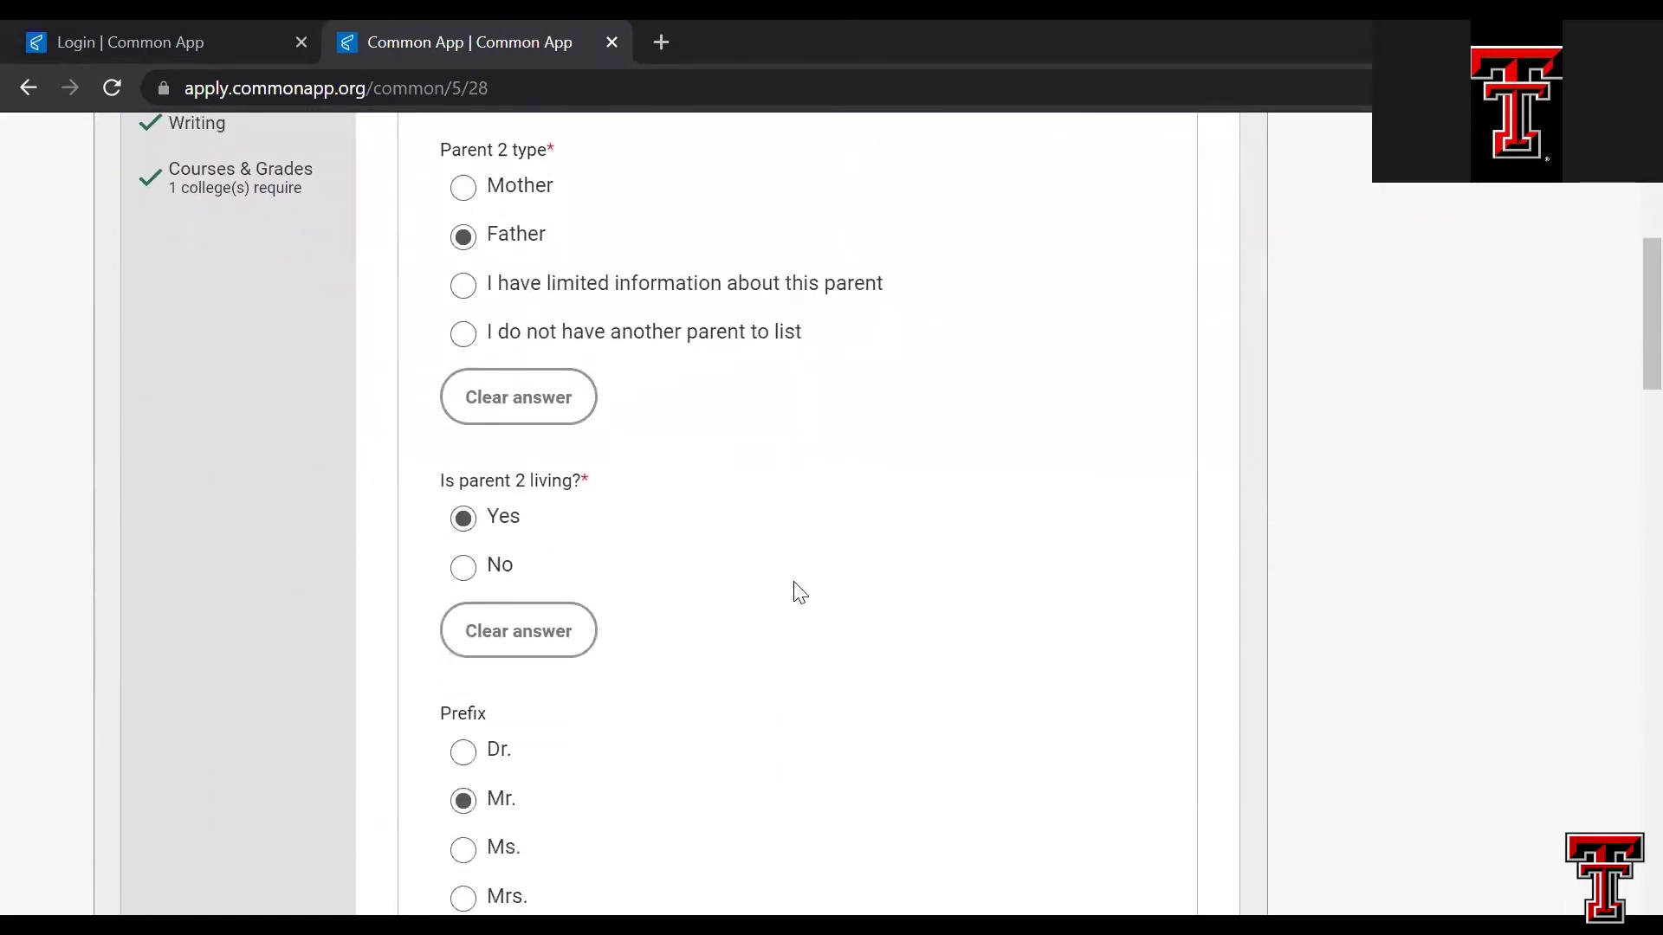
pyautogui.scroll(-6, 800, 593)
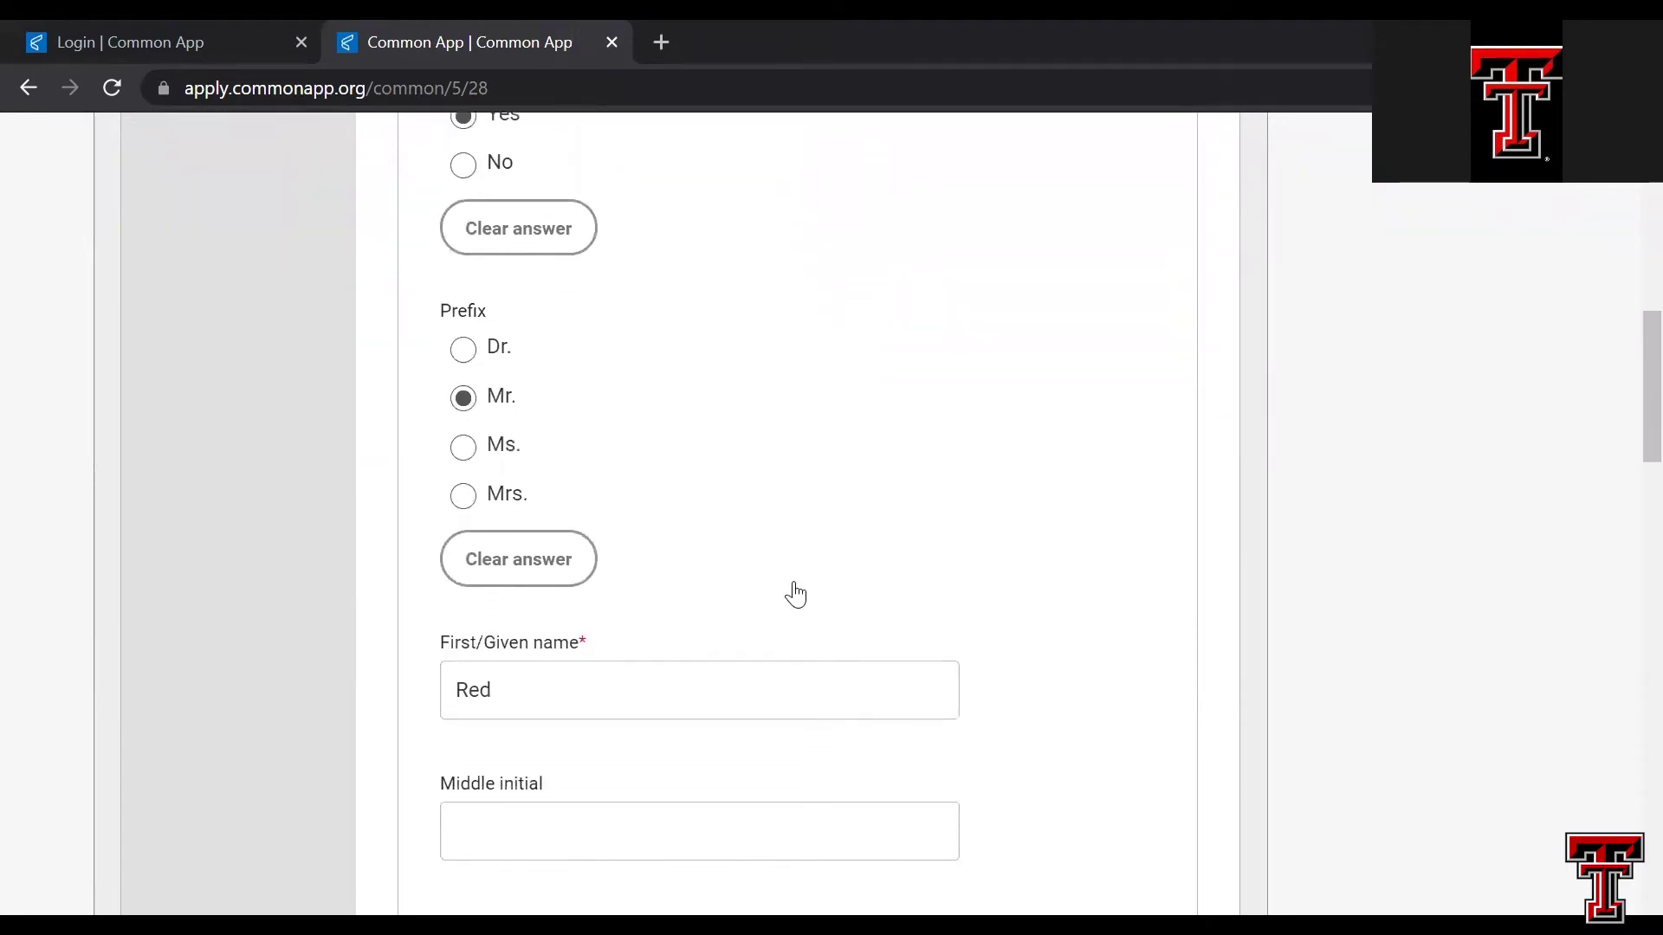
pyautogui.scroll(-5, 799, 593)
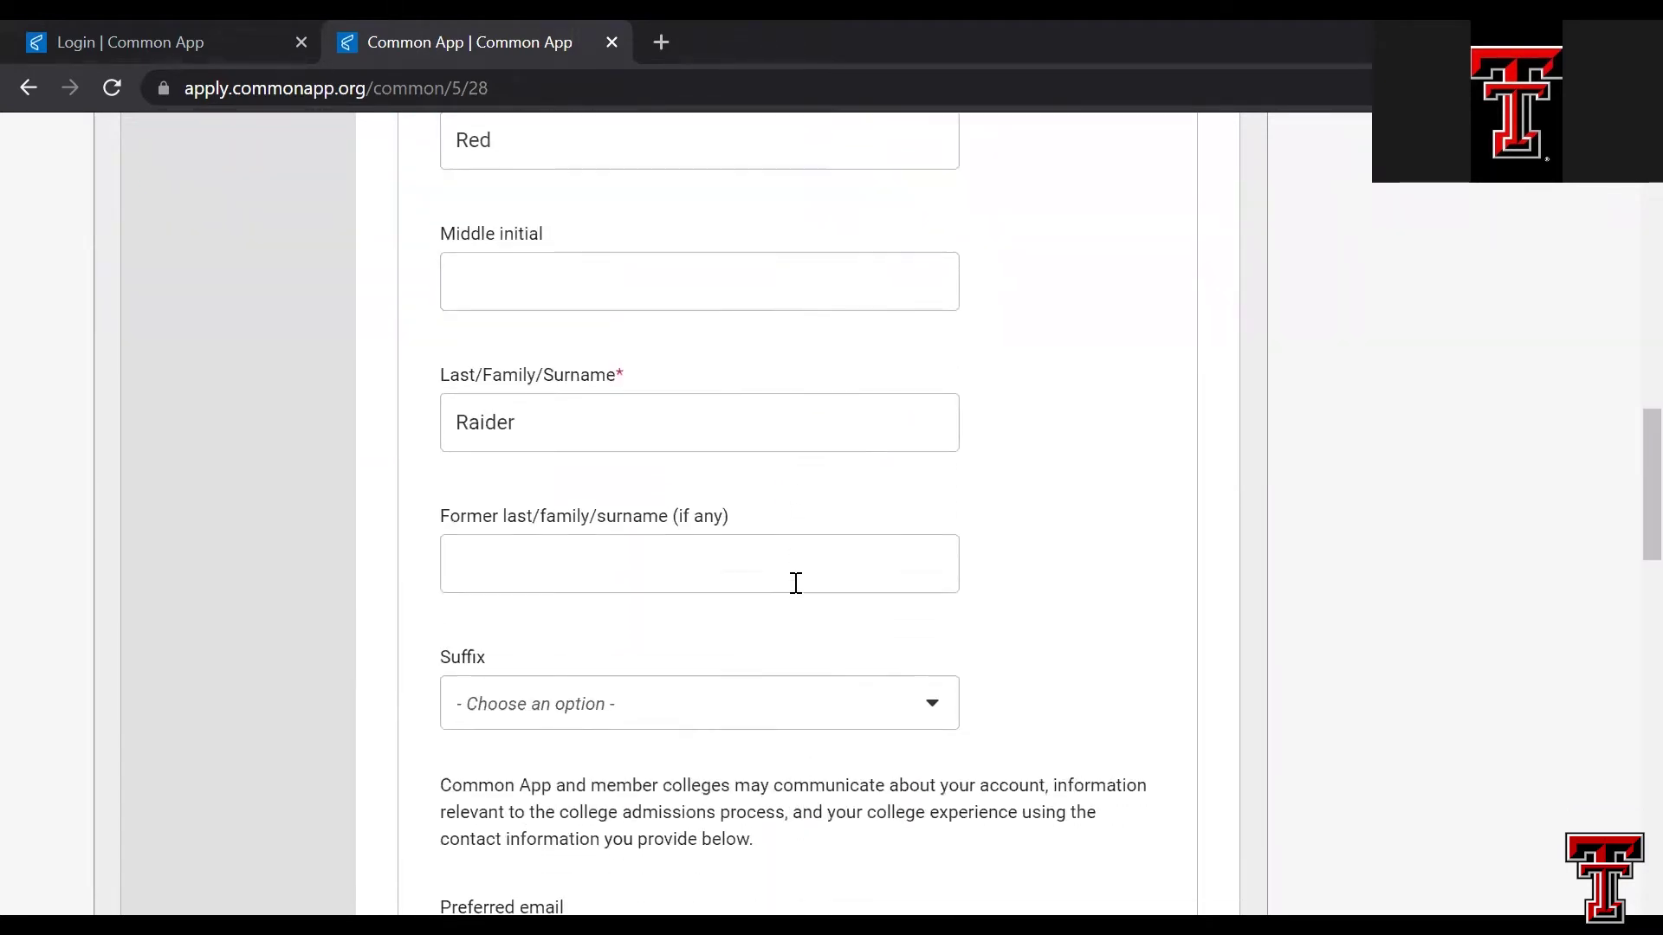
pyautogui.scroll(-4, 799, 593)
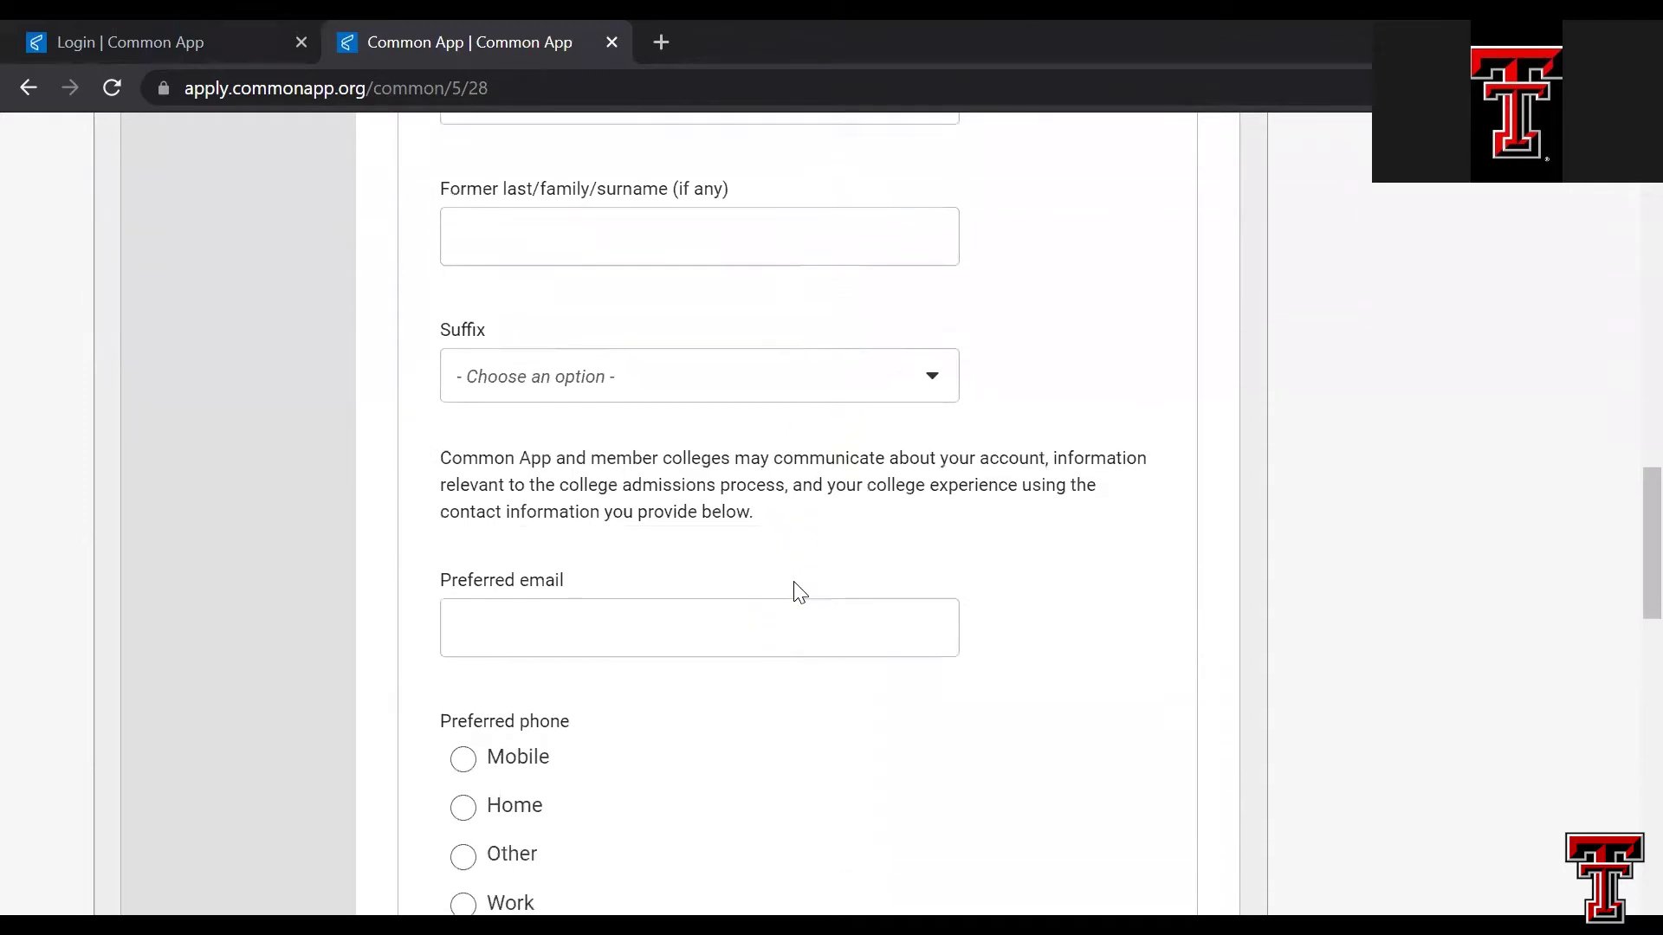
pyautogui.scroll(-5, 799, 592)
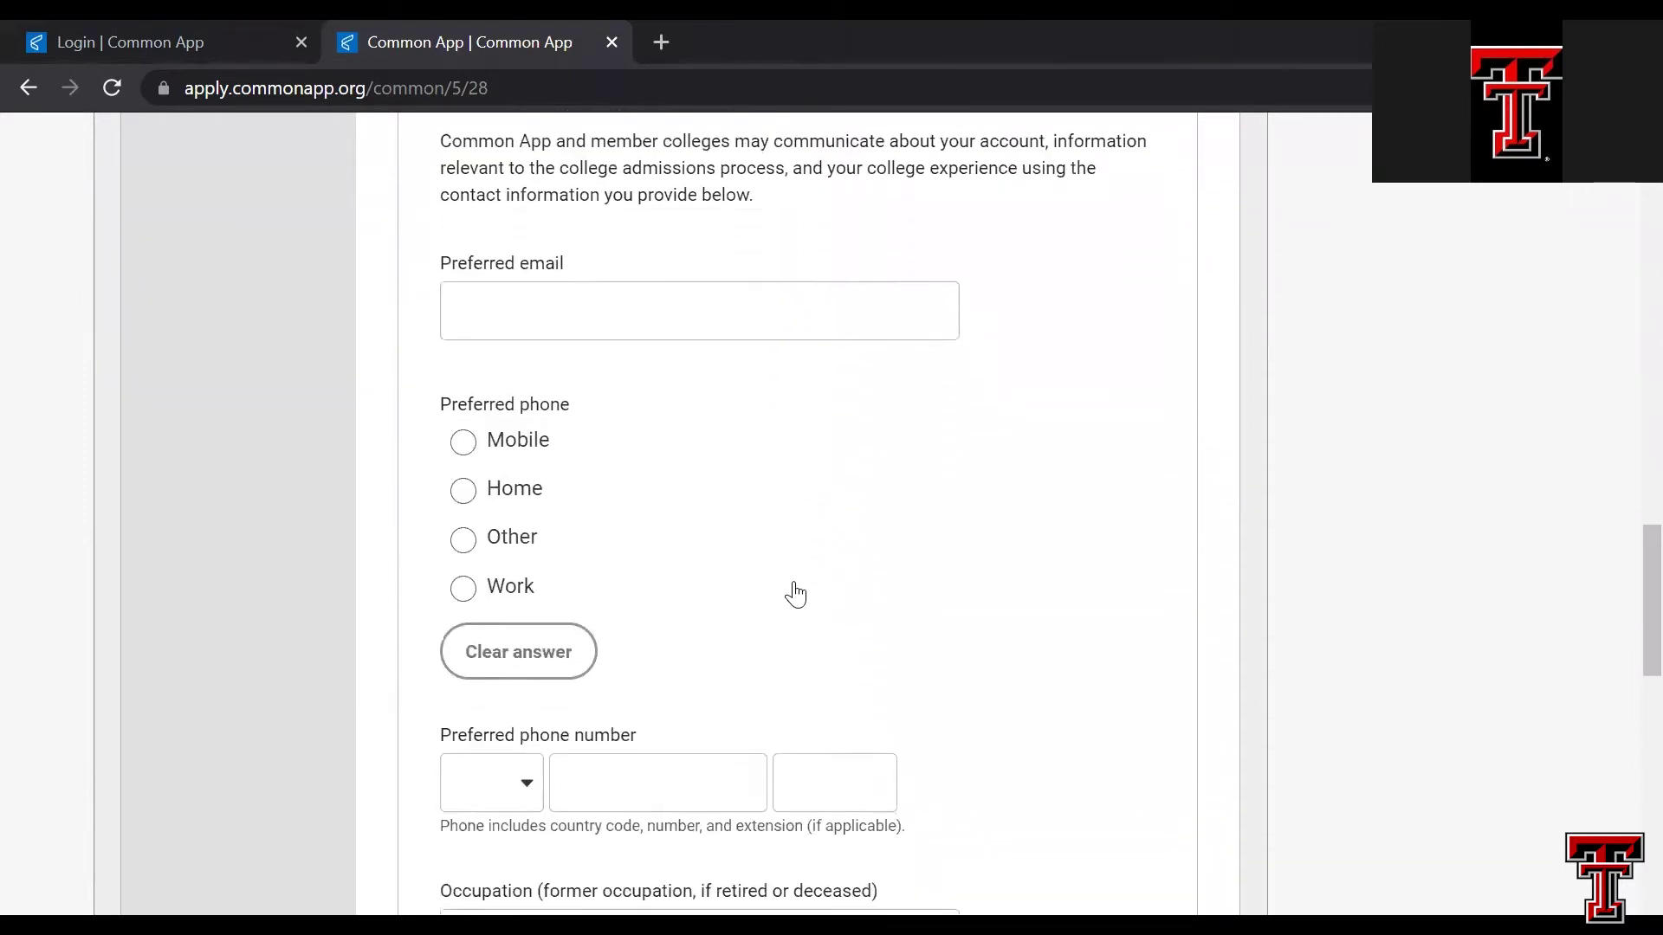
# - Review Parent 2's occupation, education level, institutions attended, college and number of degrees, and continue to the Sibling section
pyautogui.scroll(-3, 795, 584)
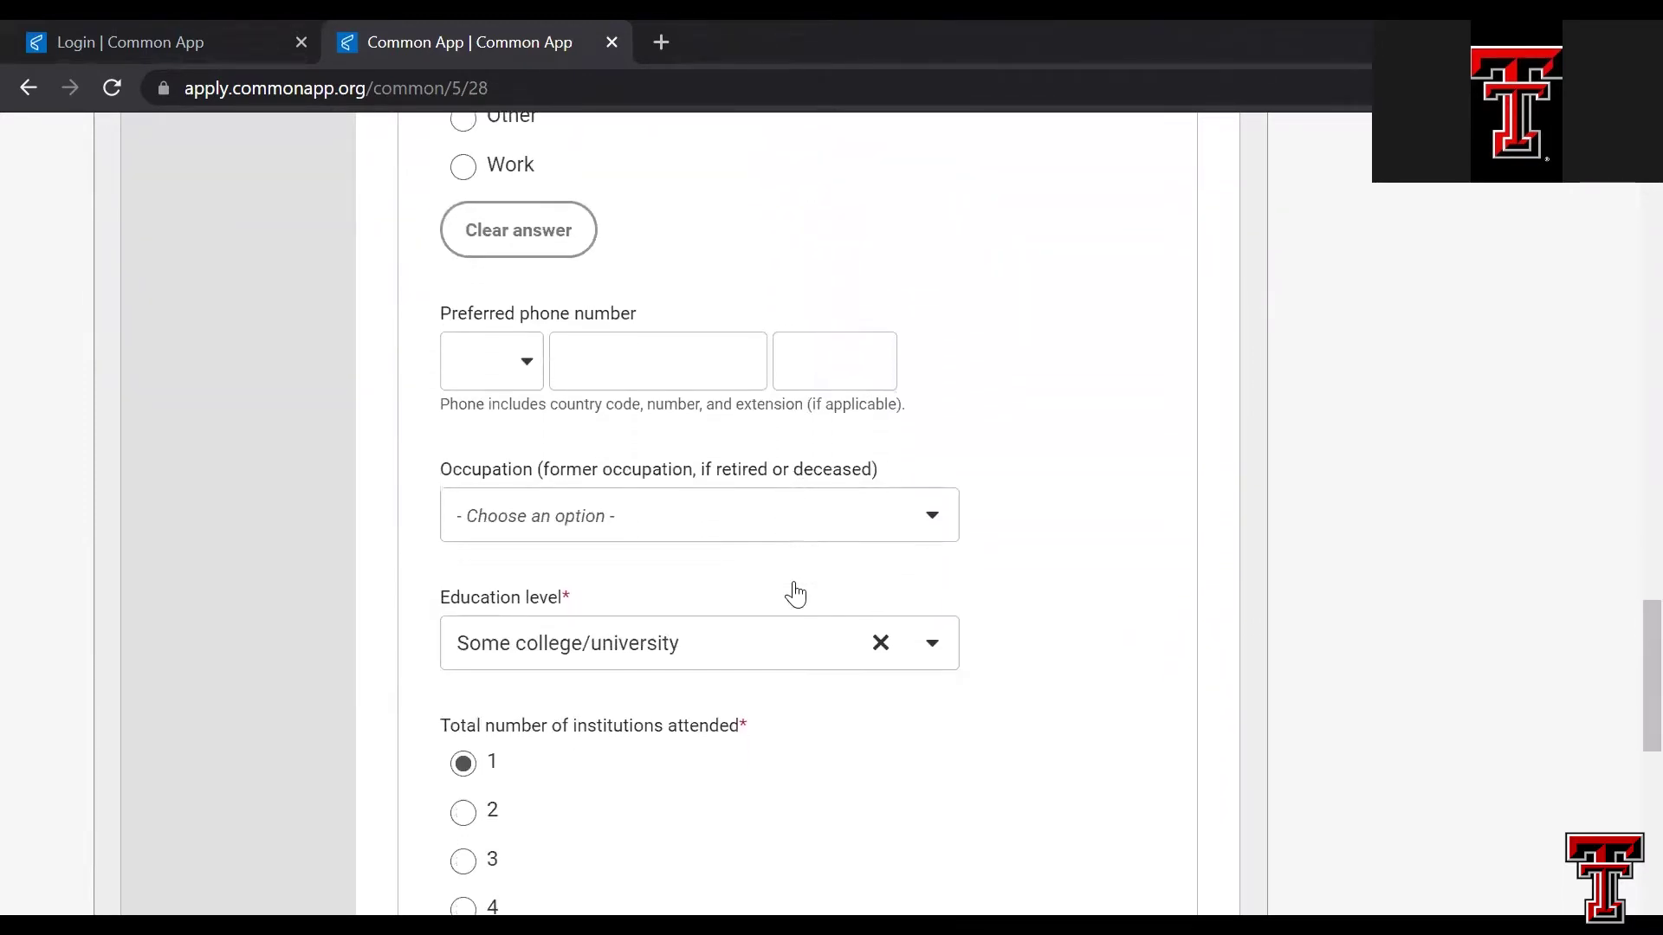
pyautogui.scroll(-6, 648, 693)
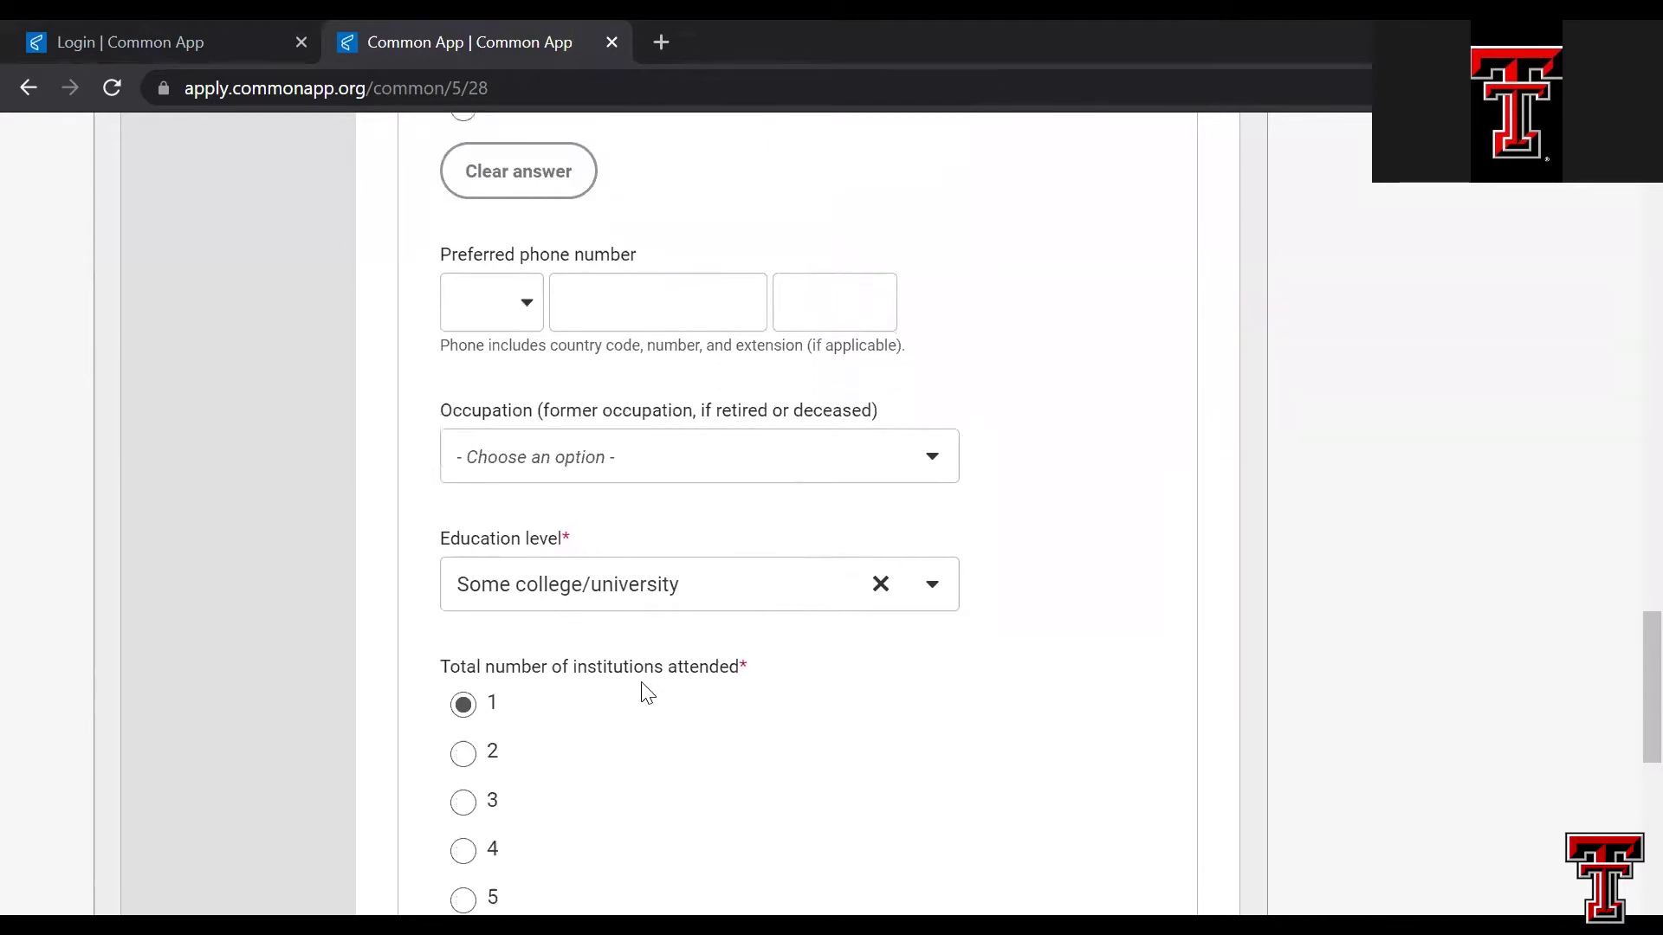
pyautogui.scroll(-2, 646, 693)
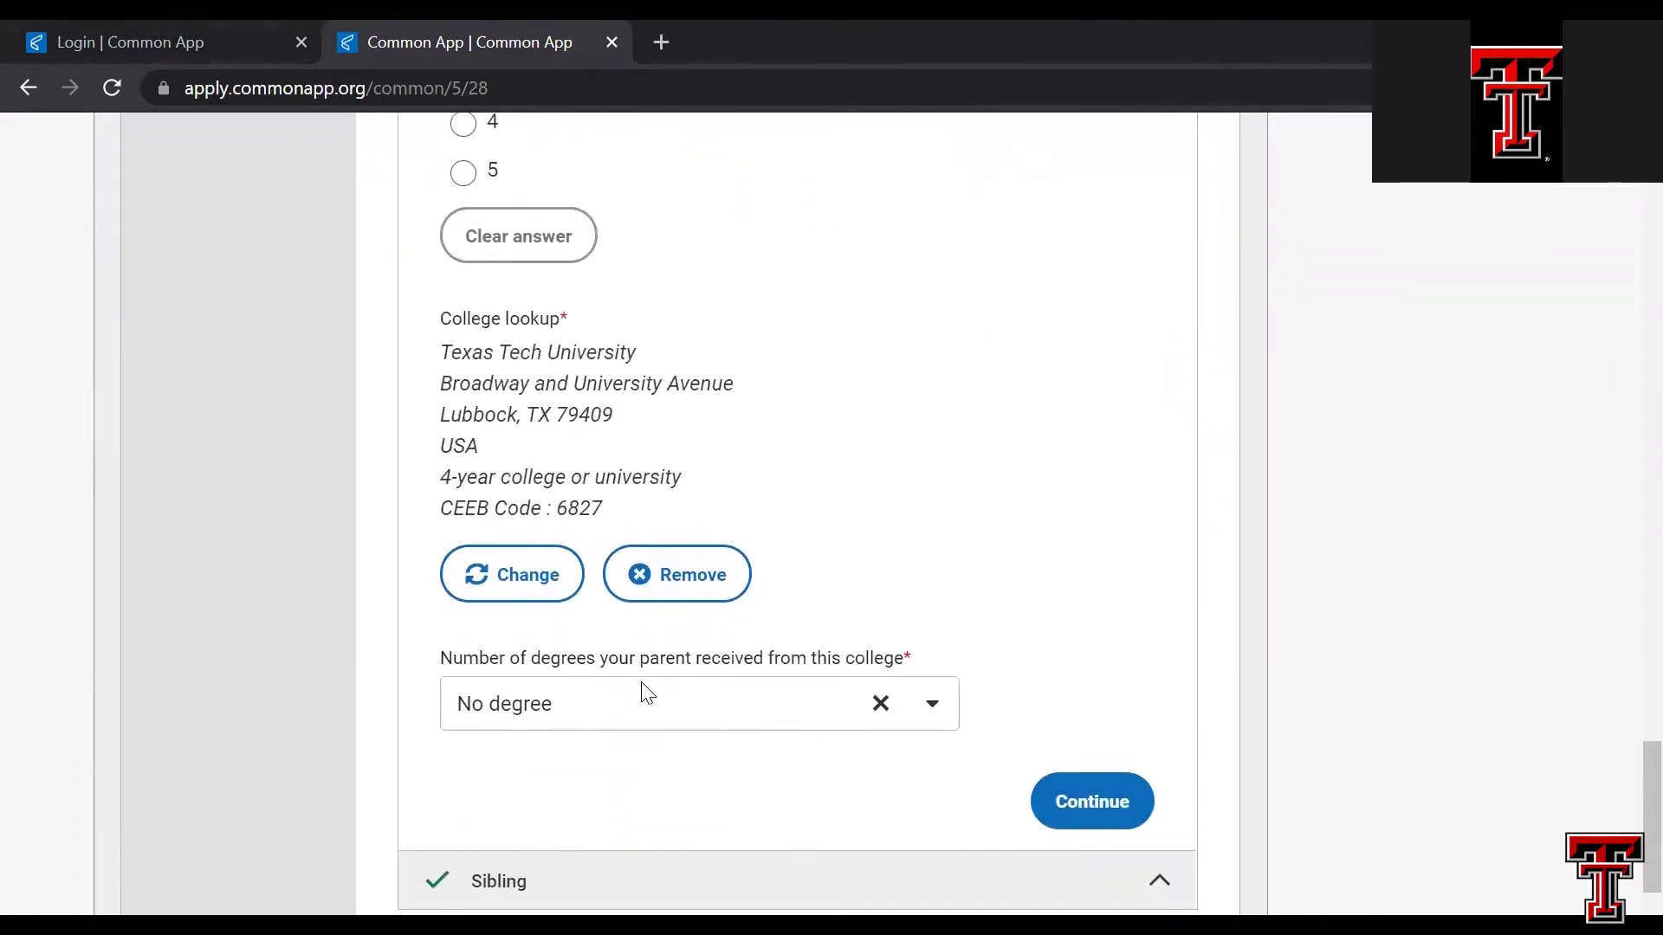
pyautogui.scroll(-1, 648, 693)
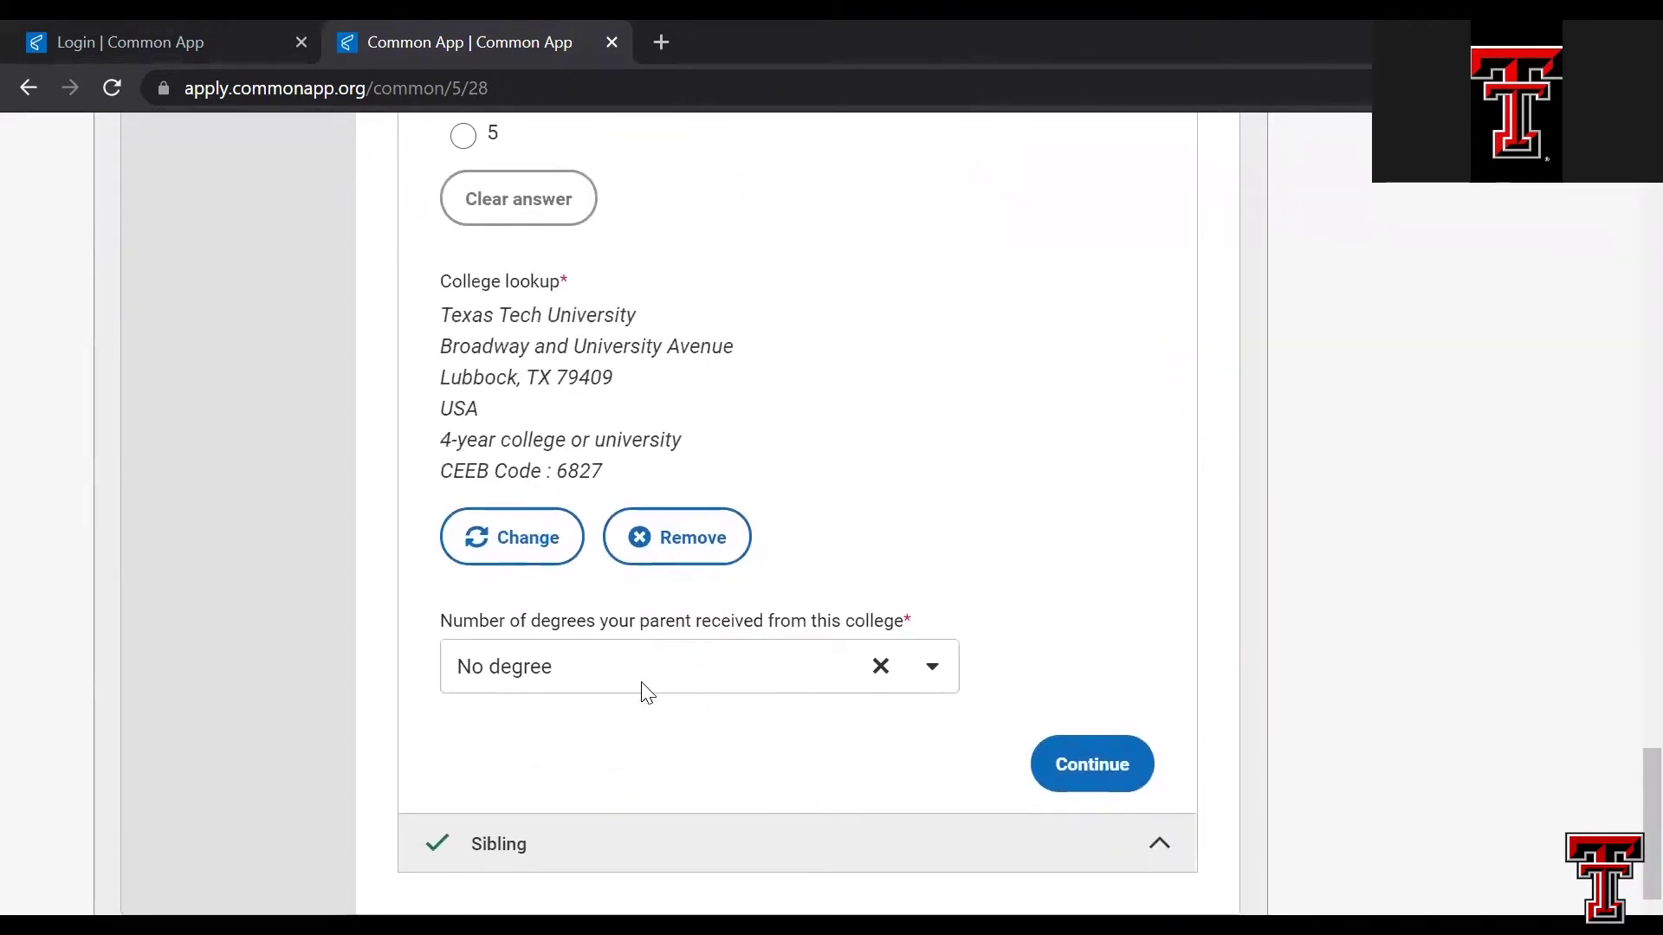
pyautogui.click(1081, 783)
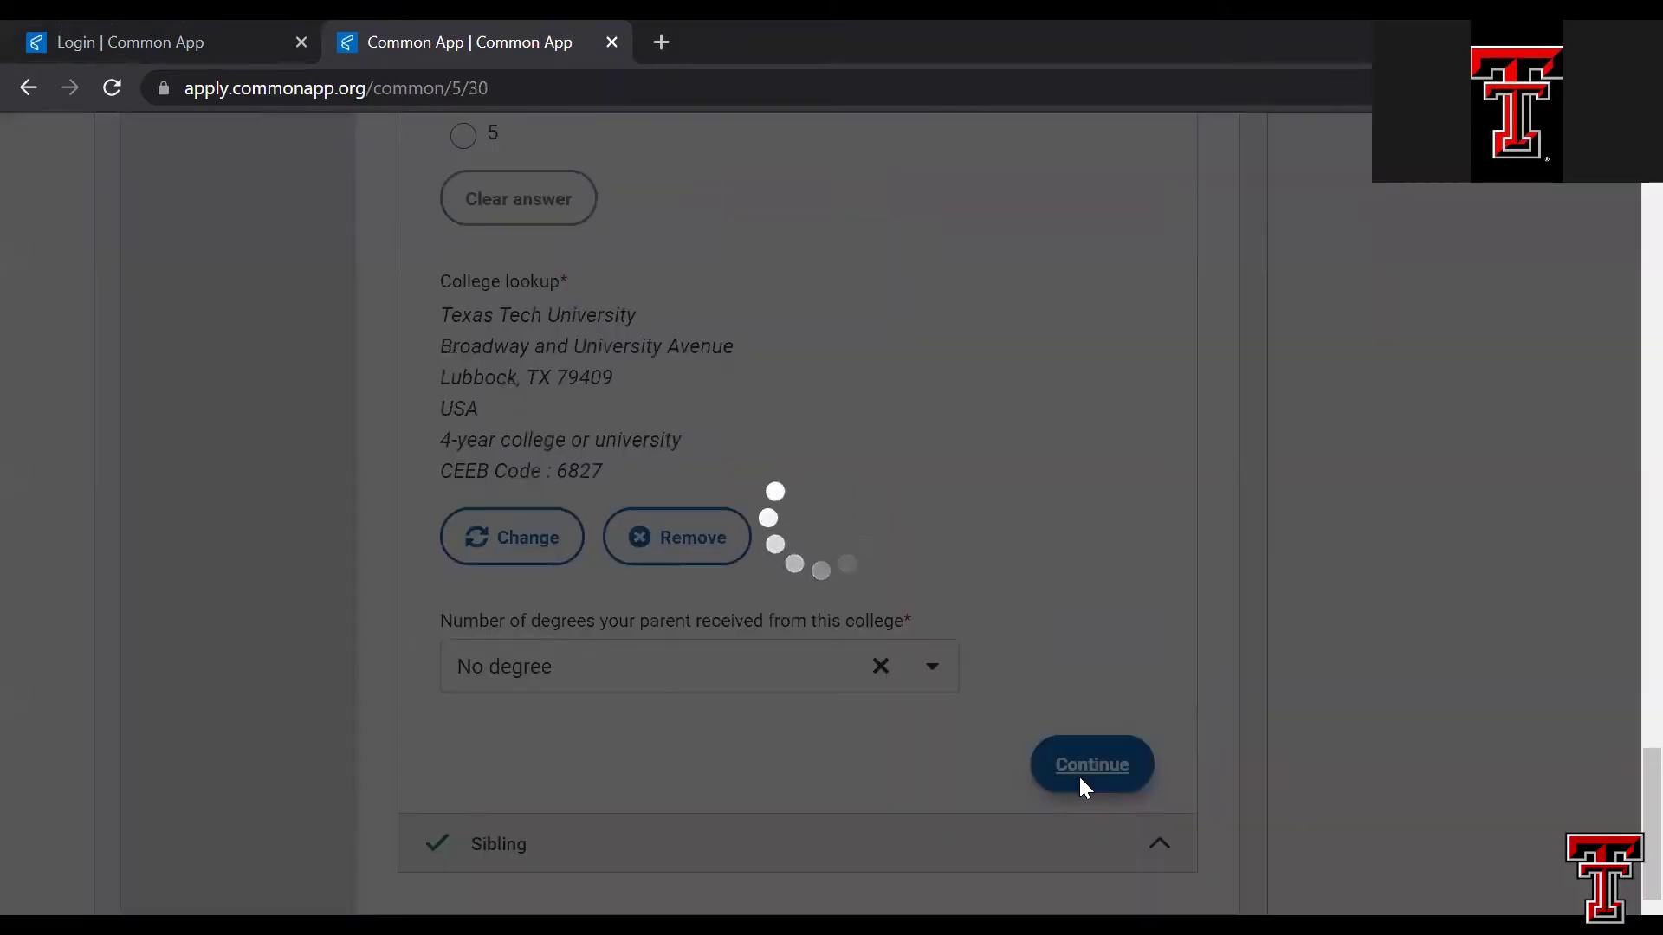
# - Choose 0 as the number of siblings and continue to the Education section
pyautogui.scroll(-1, 693, 667)
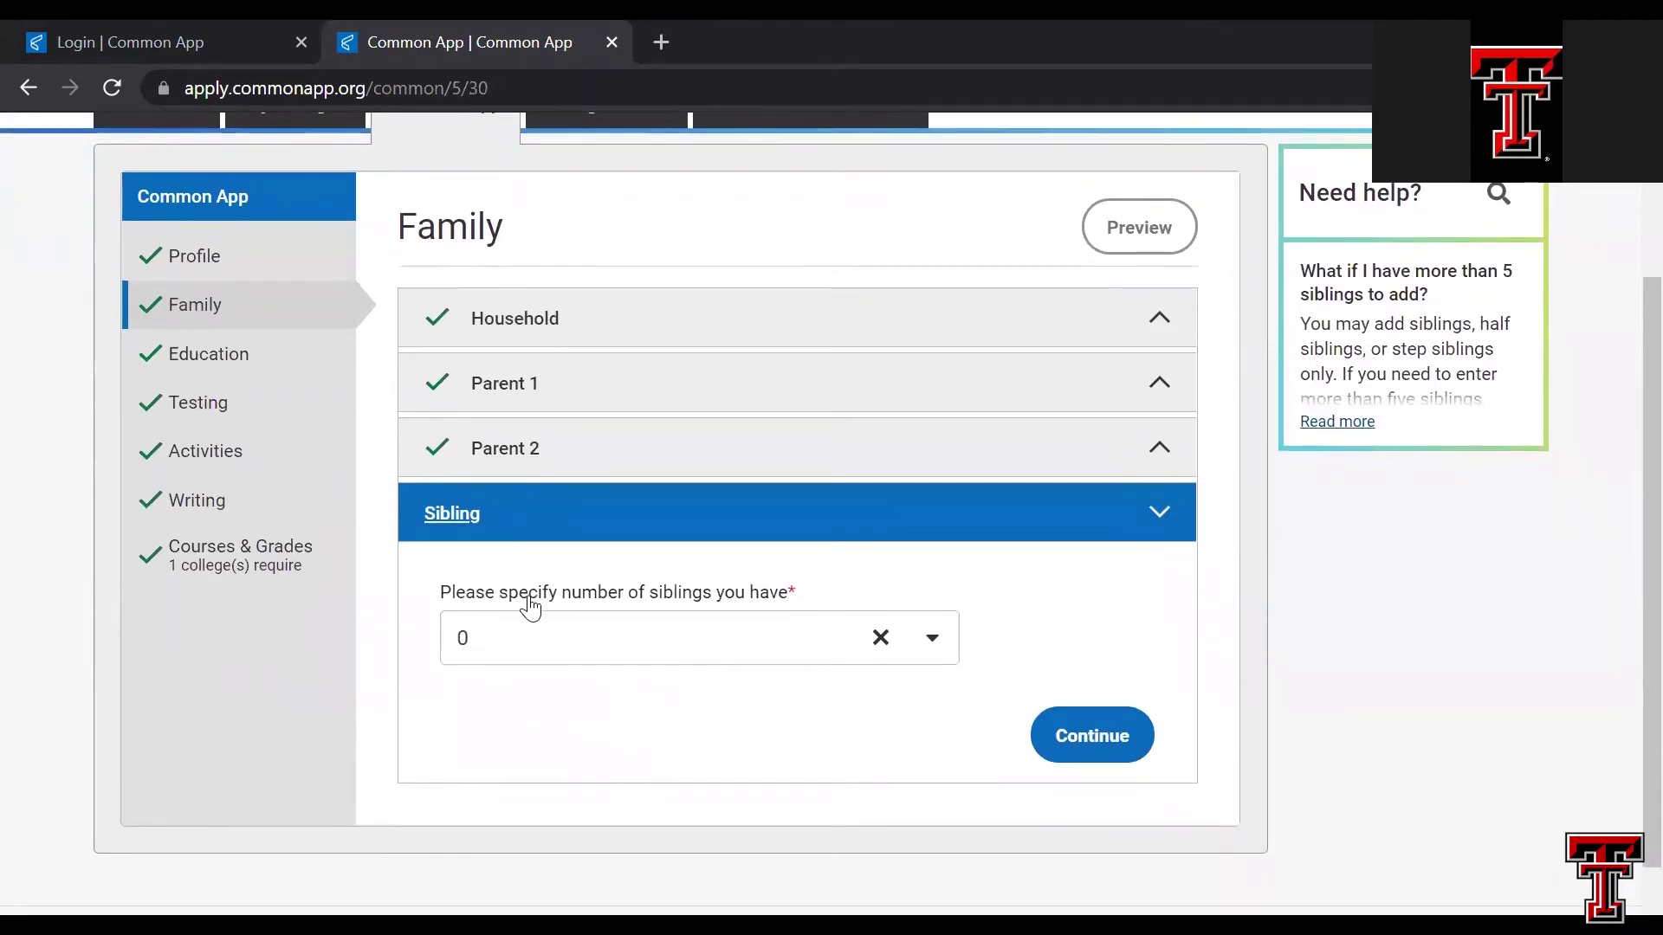
pyautogui.click(934, 645)
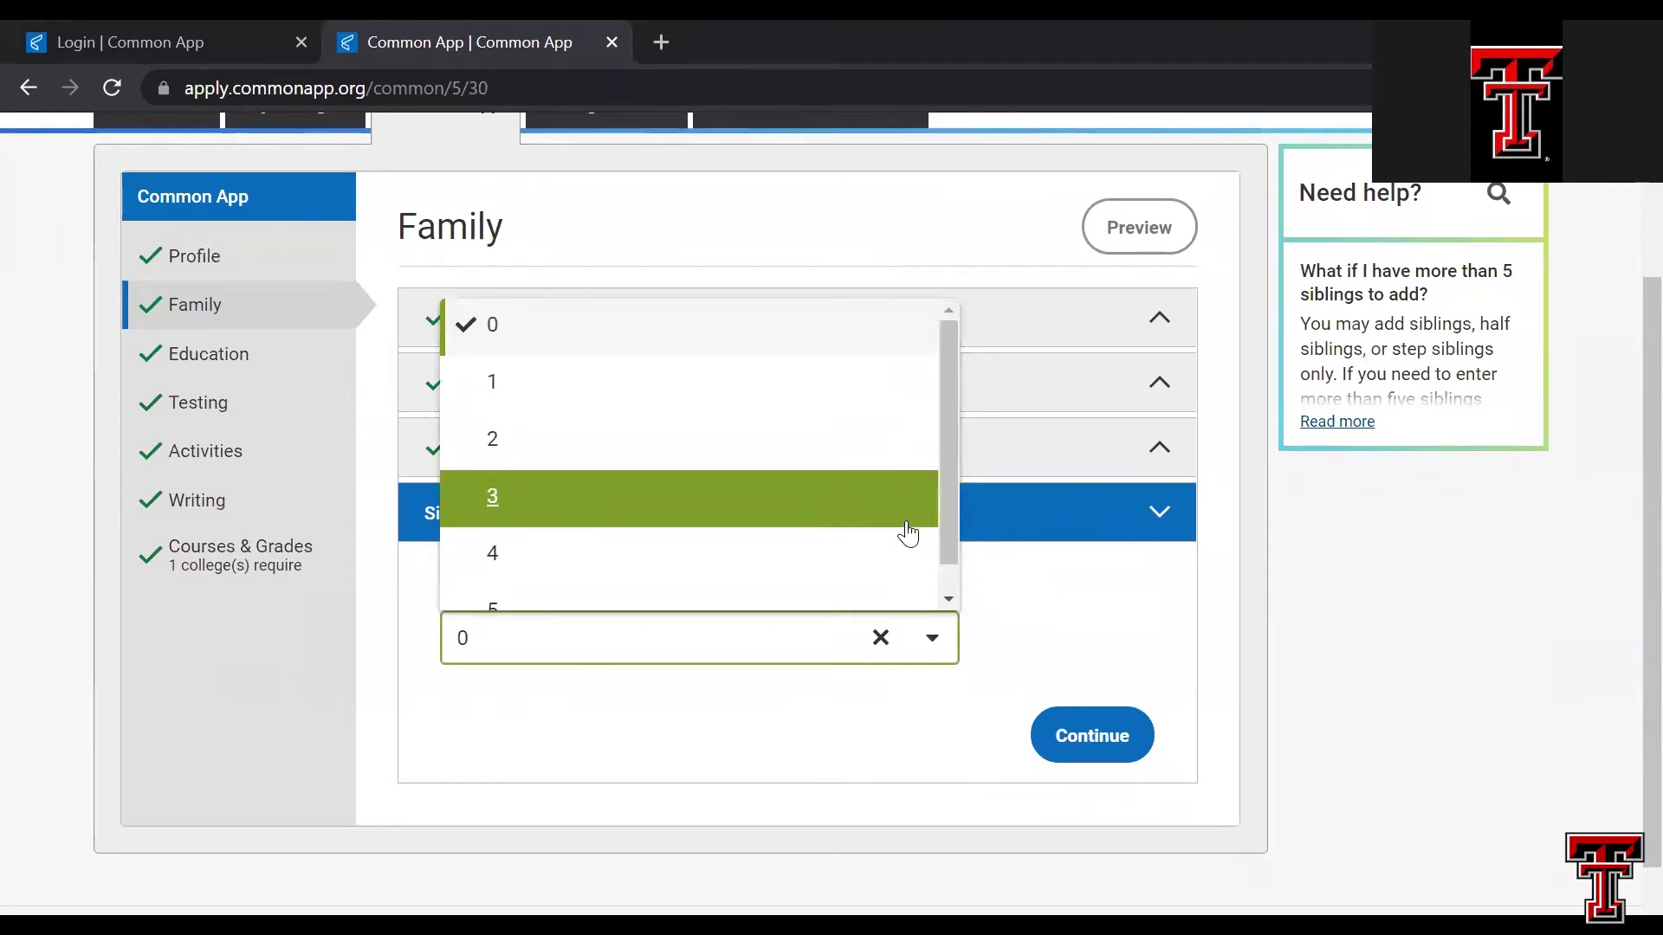
pyautogui.click(794, 340)
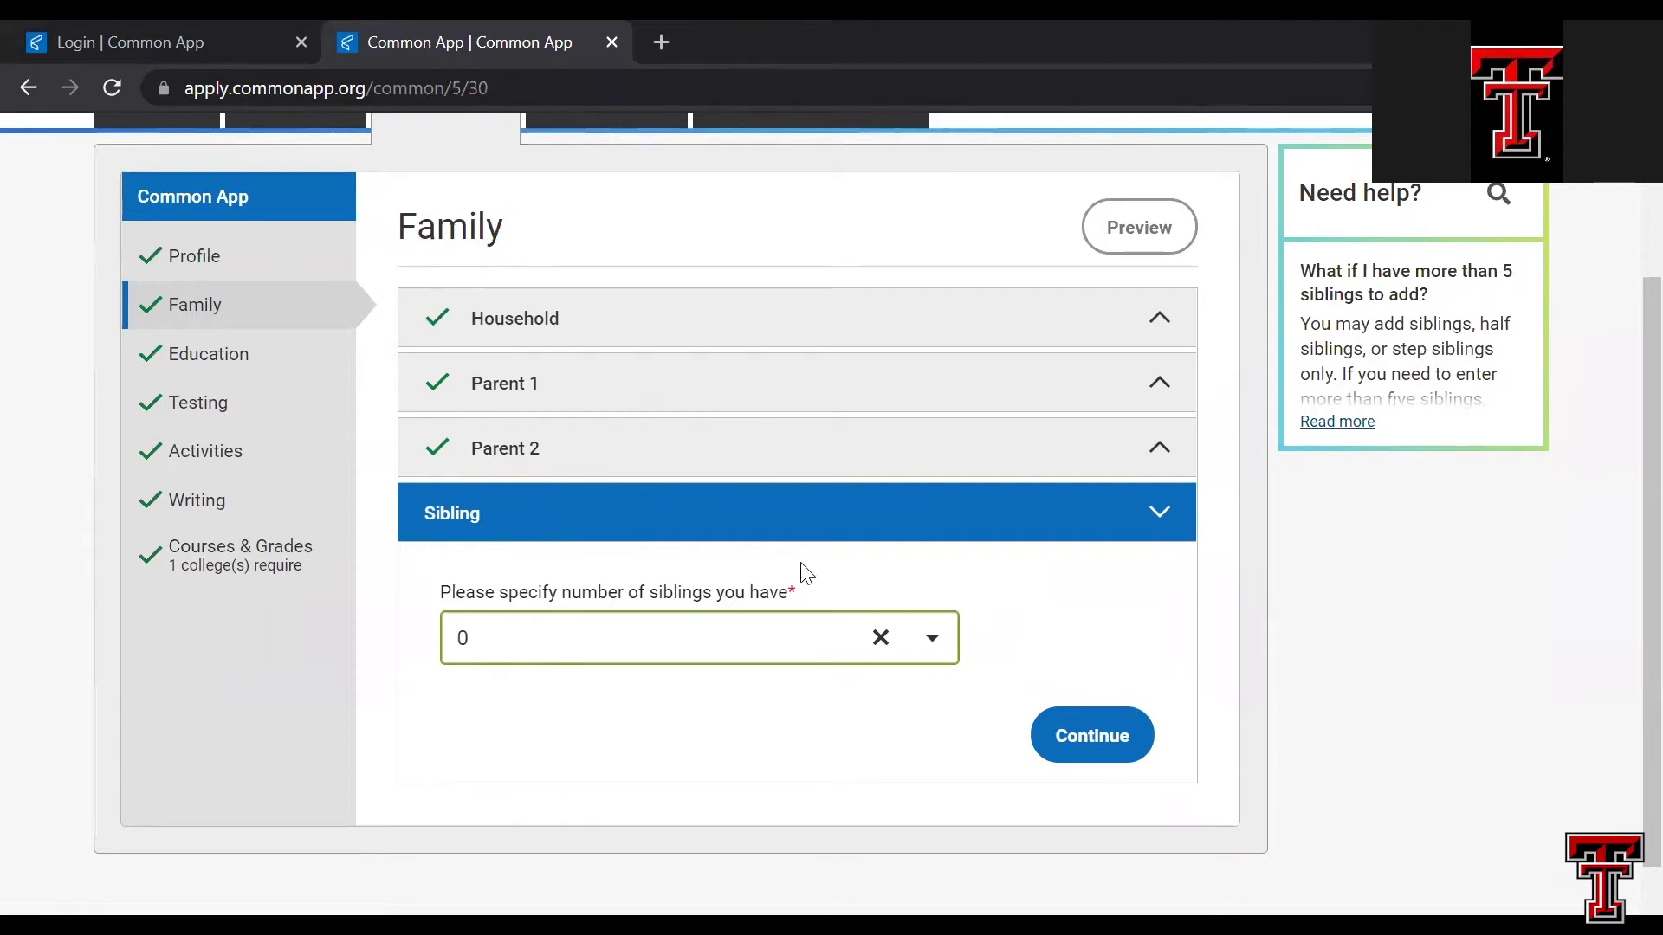
pyautogui.click(1089, 737)
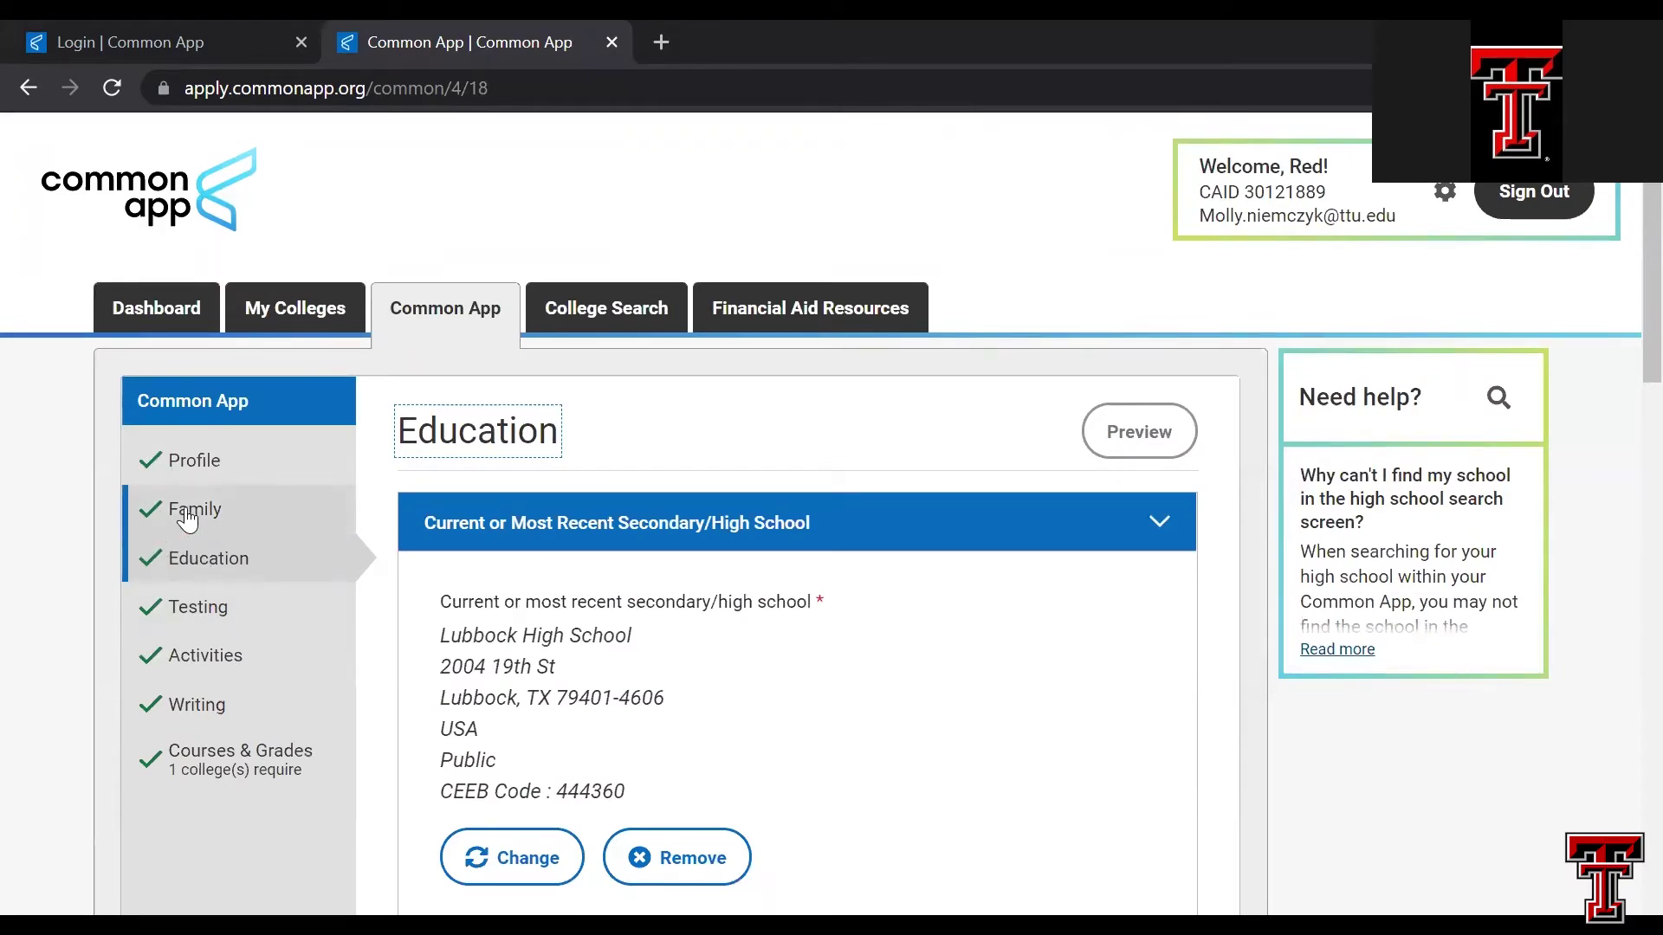
# - Review the current high school's details, entry date, boarding school answer, graduation answer and date, and the progression options
pyautogui.scroll(-3, 827, 719)
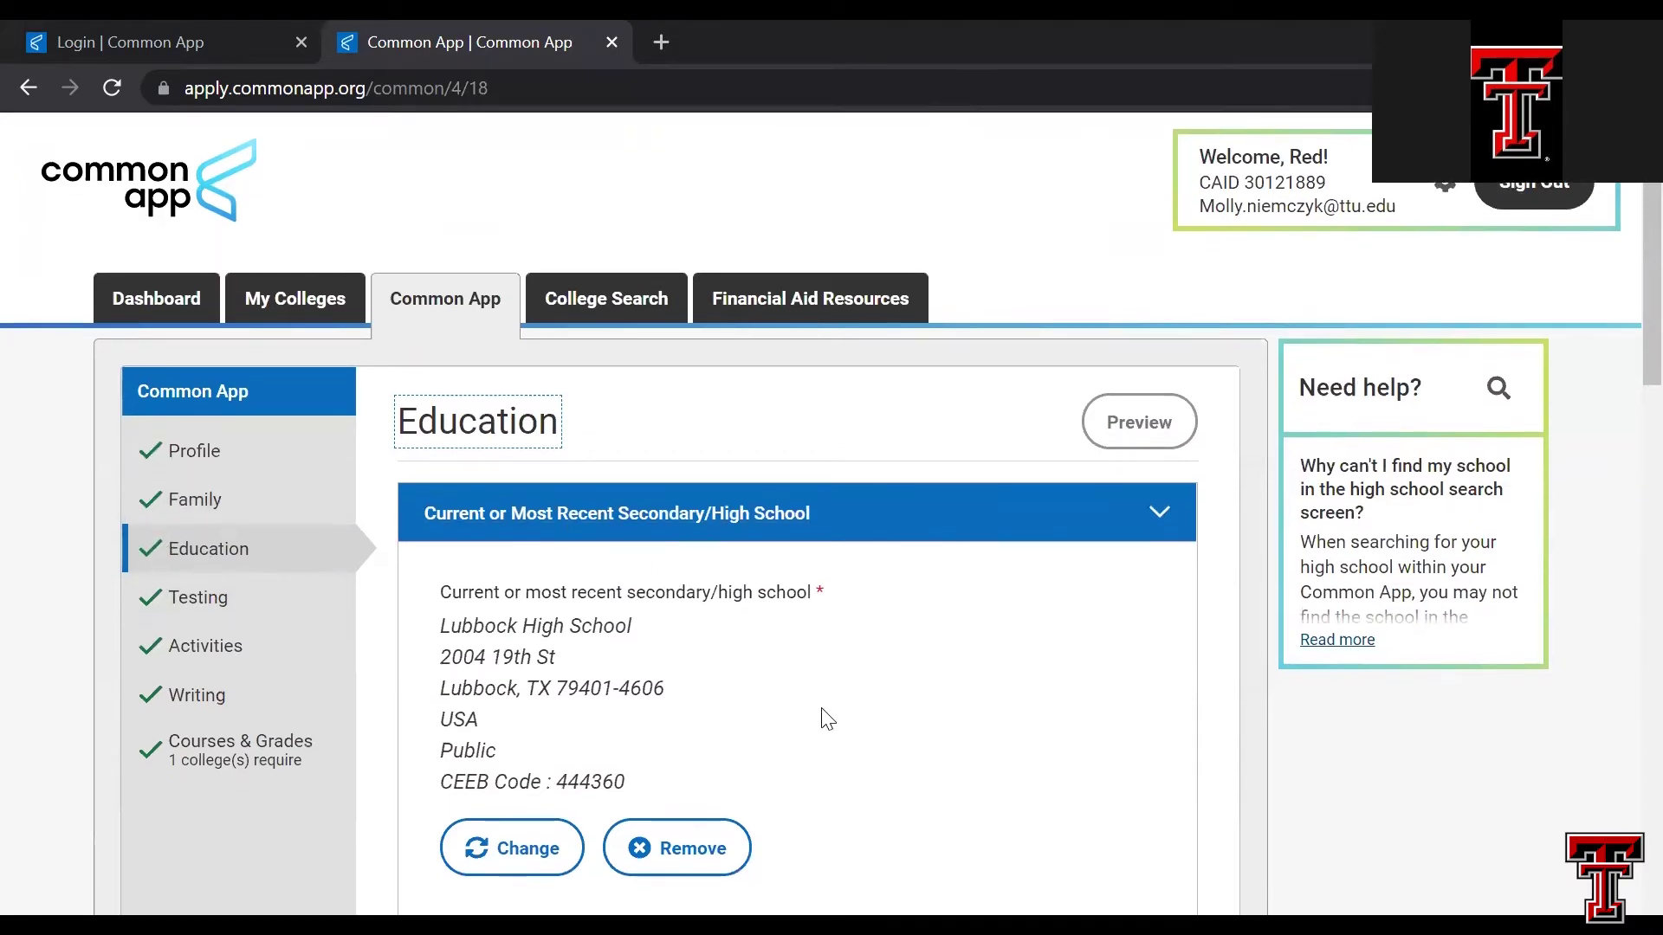
pyautogui.scroll(-1, 827, 719)
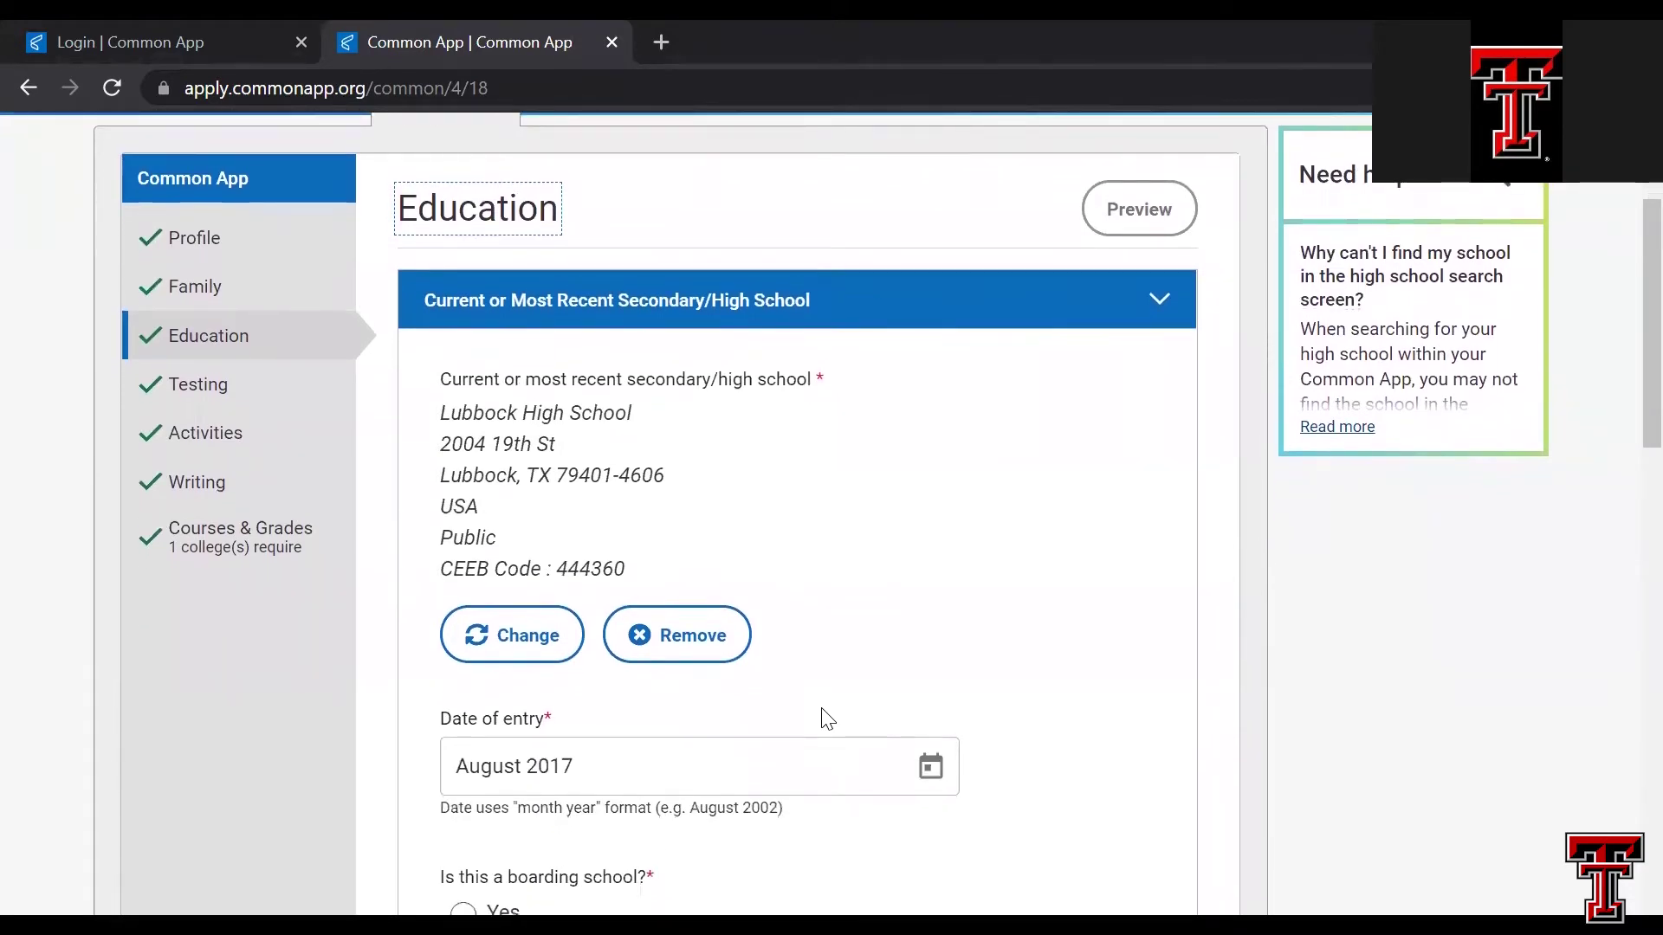
pyautogui.scroll(-1, 827, 719)
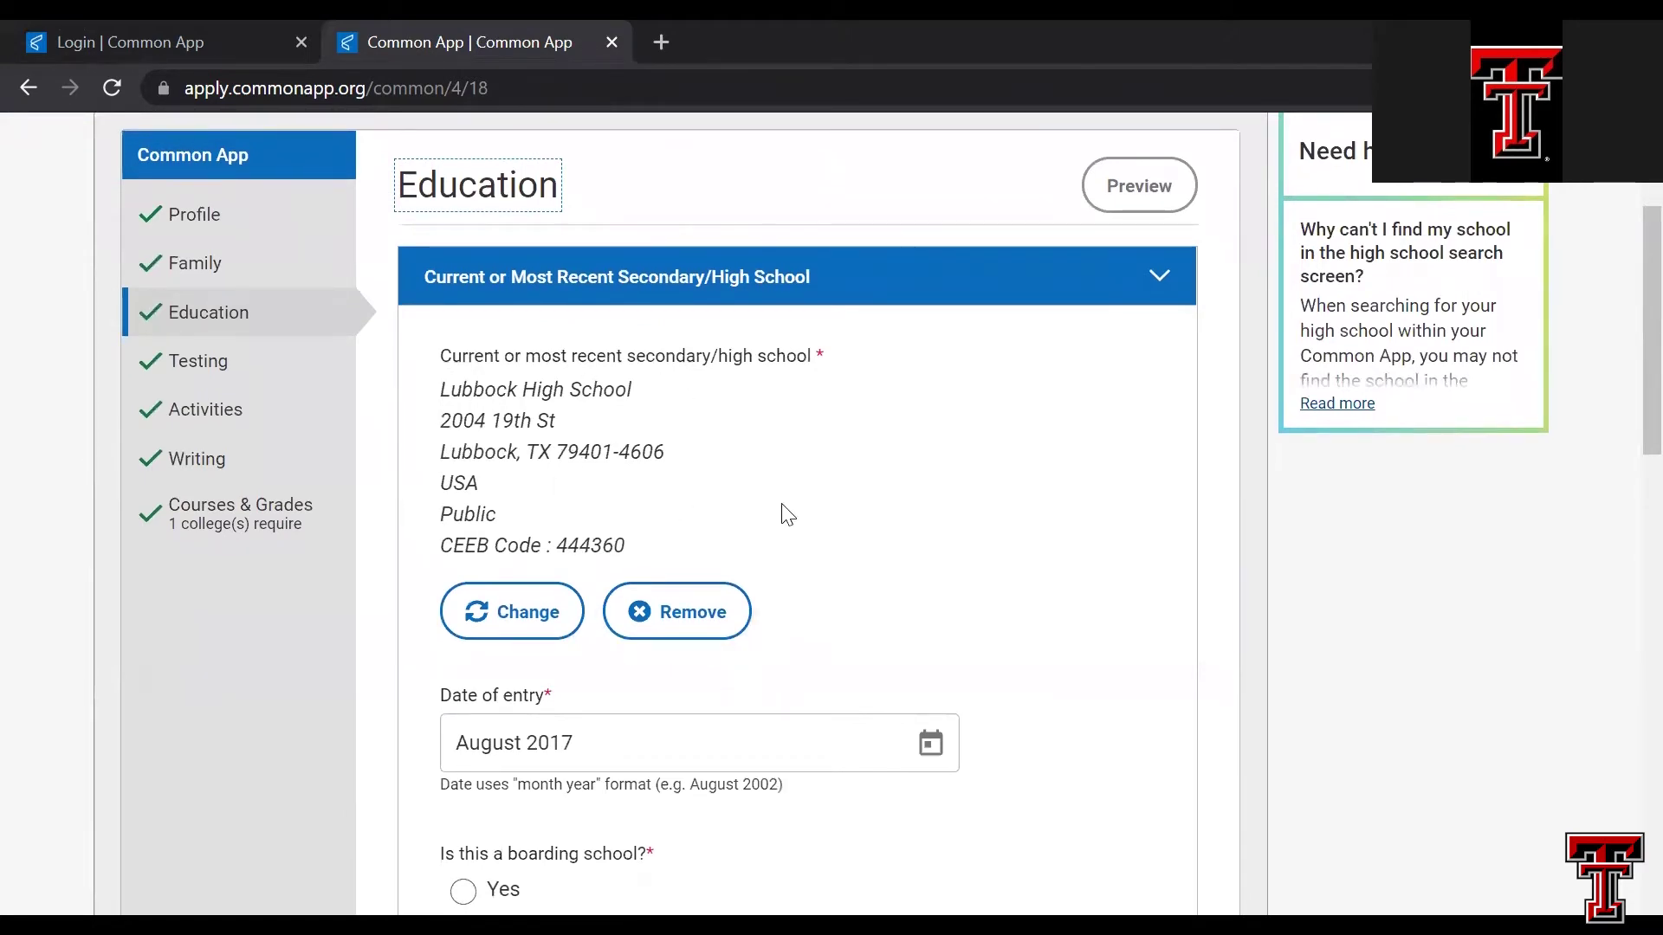
pyautogui.scroll(-3, 787, 515)
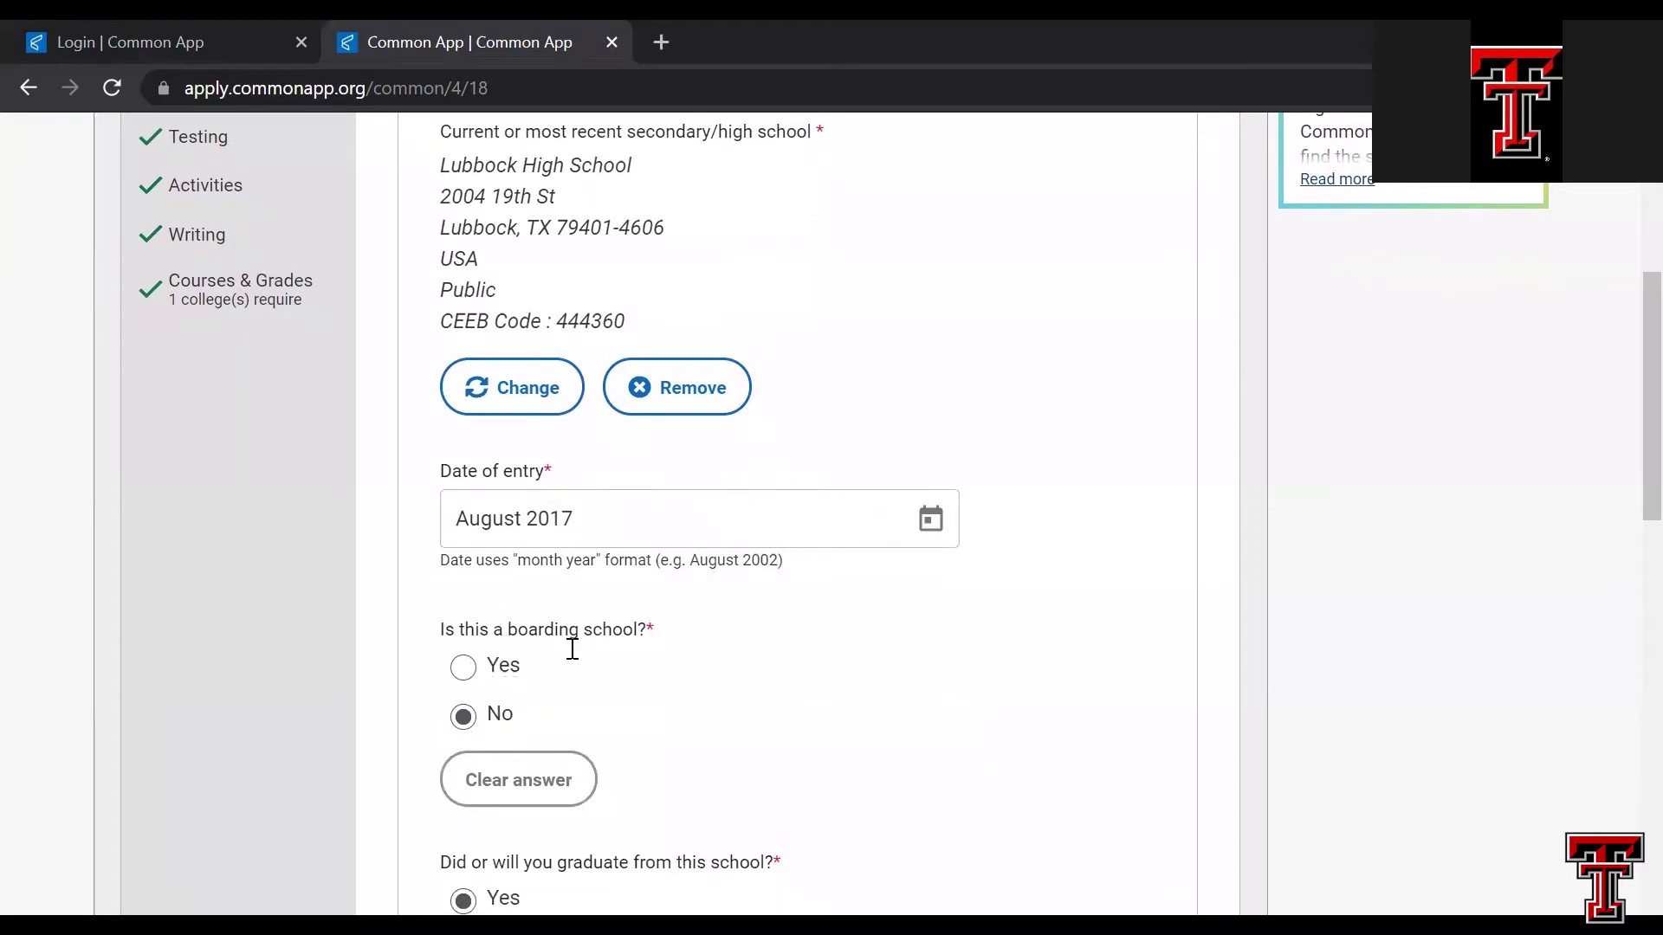
pyautogui.scroll(-3, 574, 705)
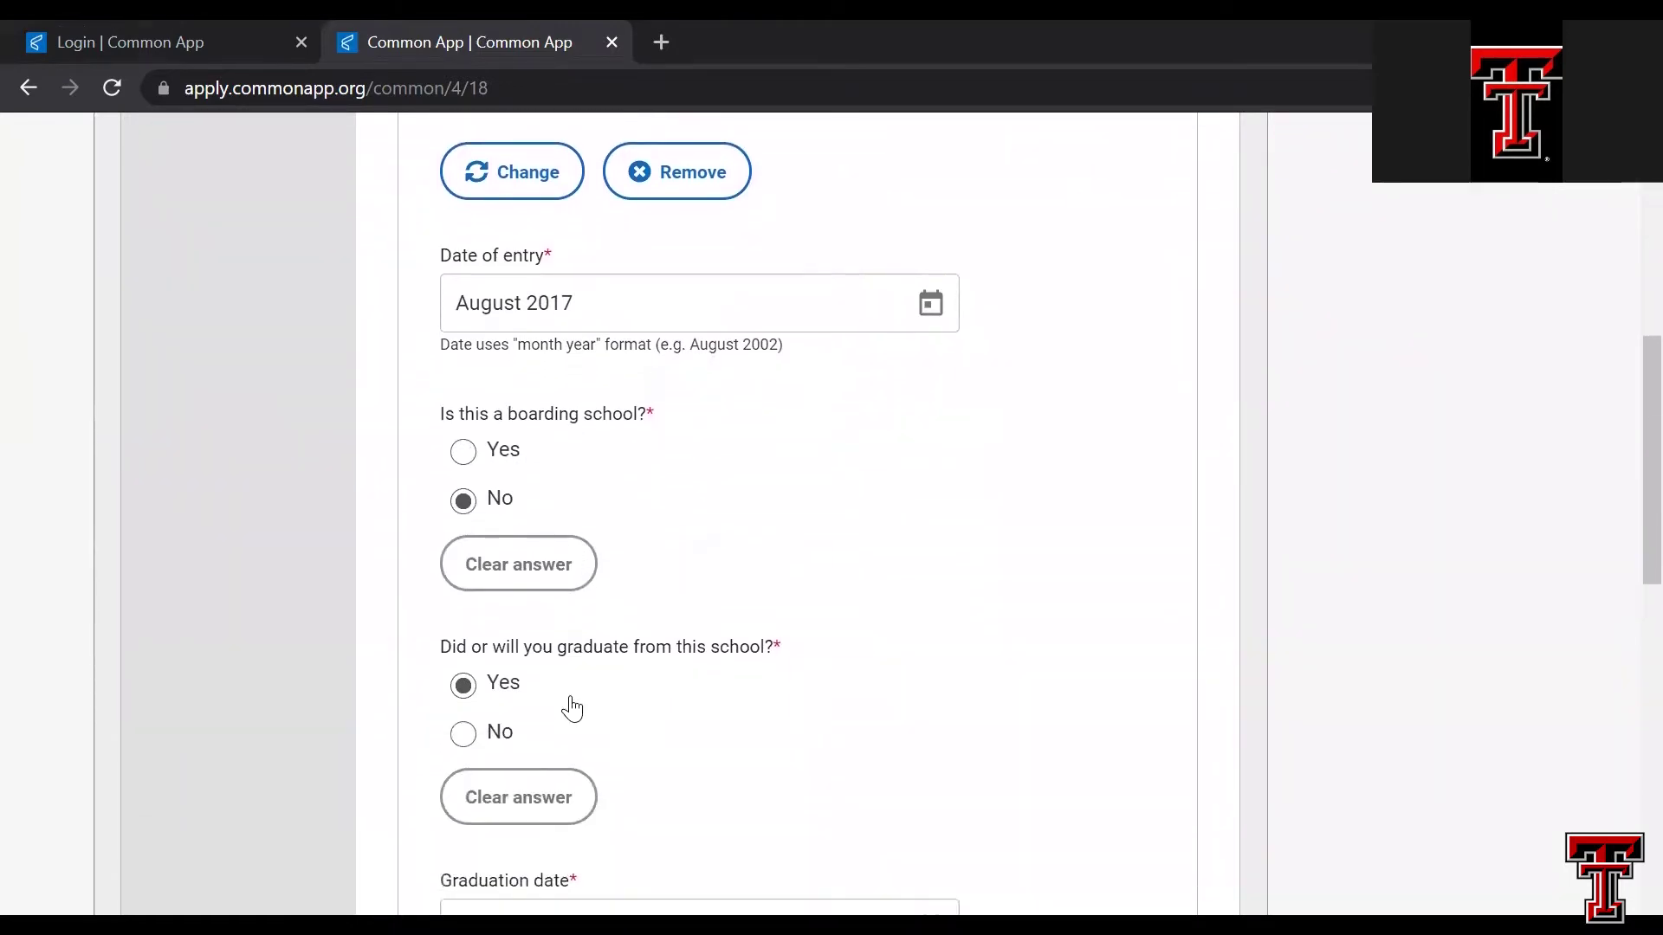
pyautogui.scroll(-2, 571, 709)
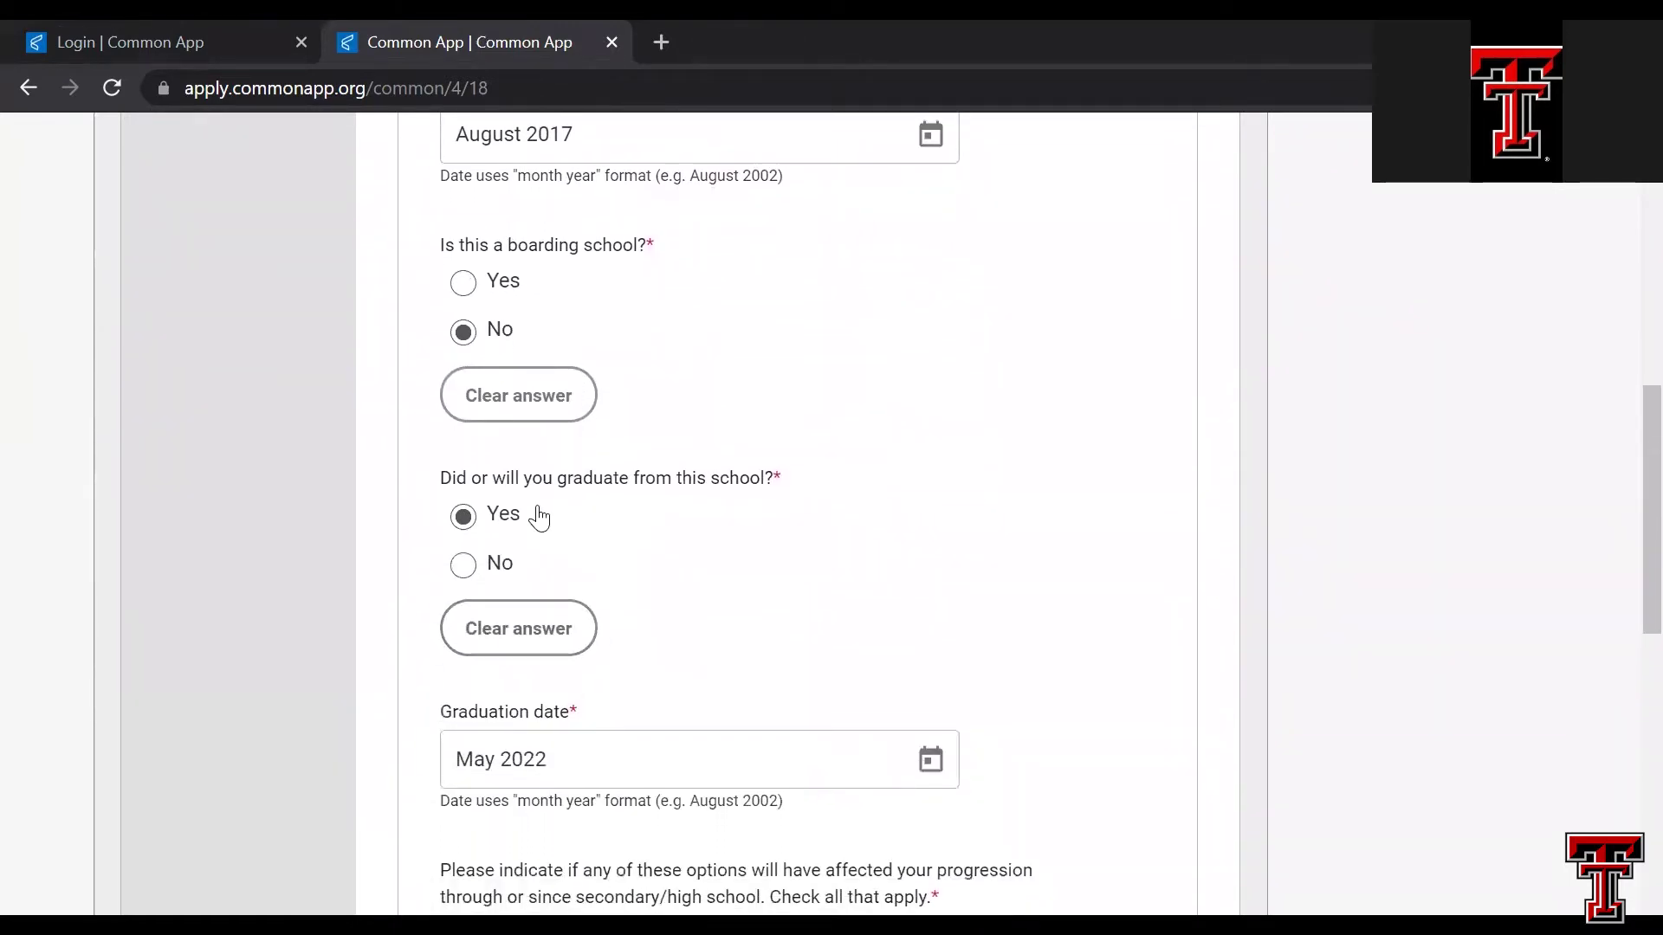
pyautogui.scroll(-2, 676, 623)
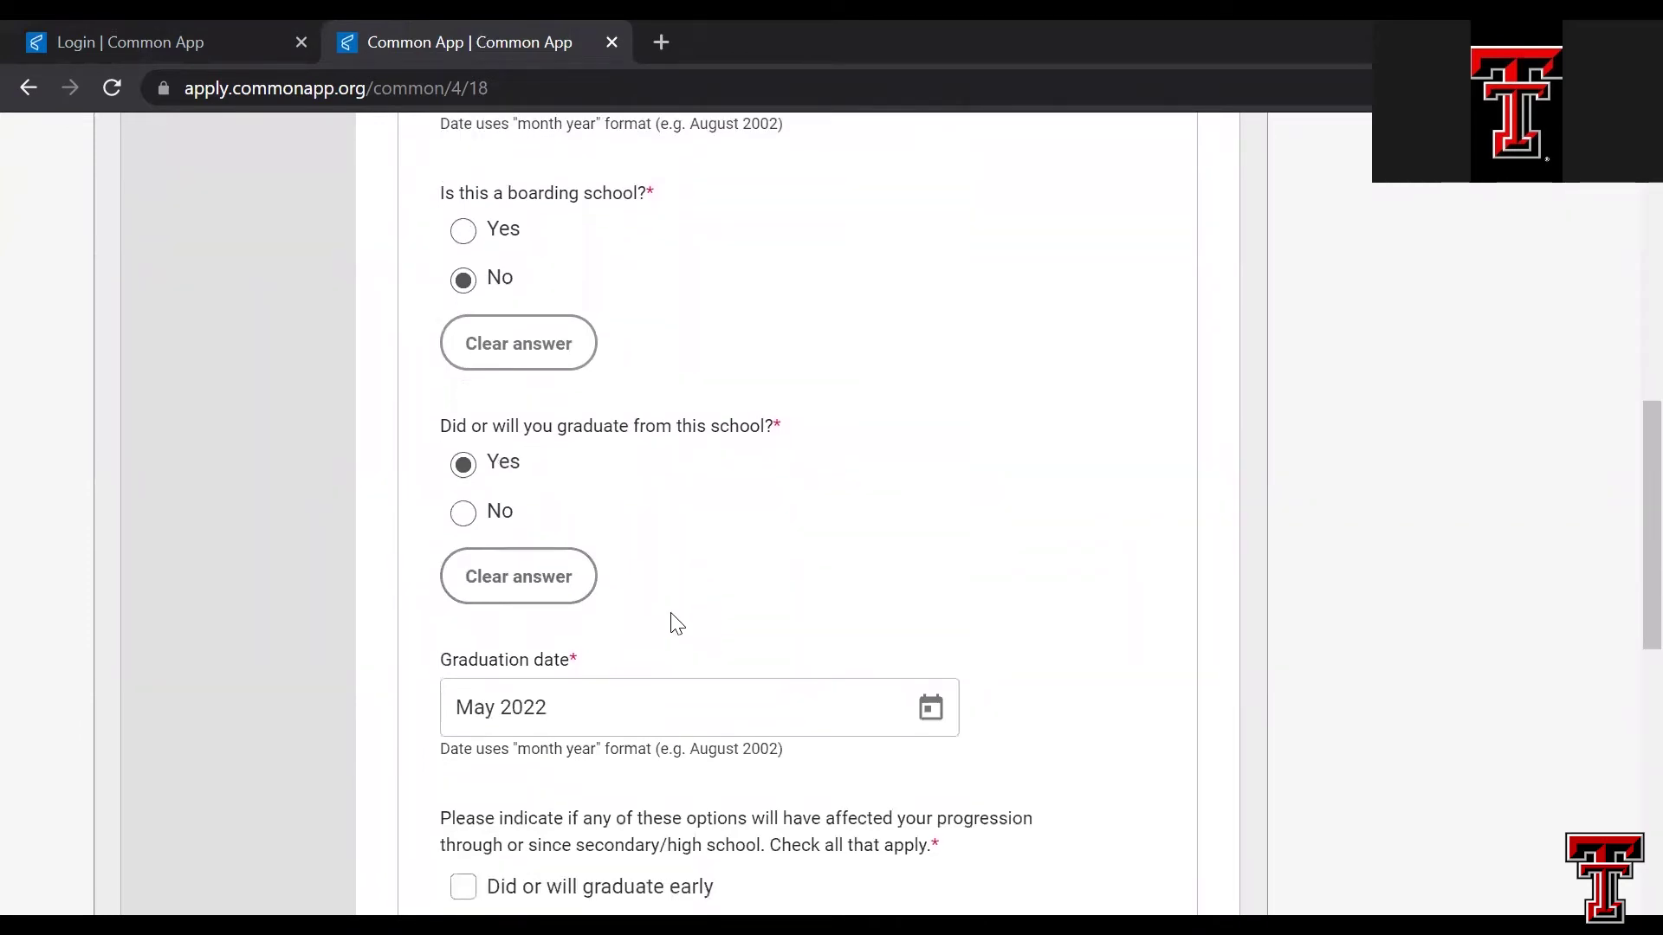
pyautogui.scroll(-3, 736, 812)
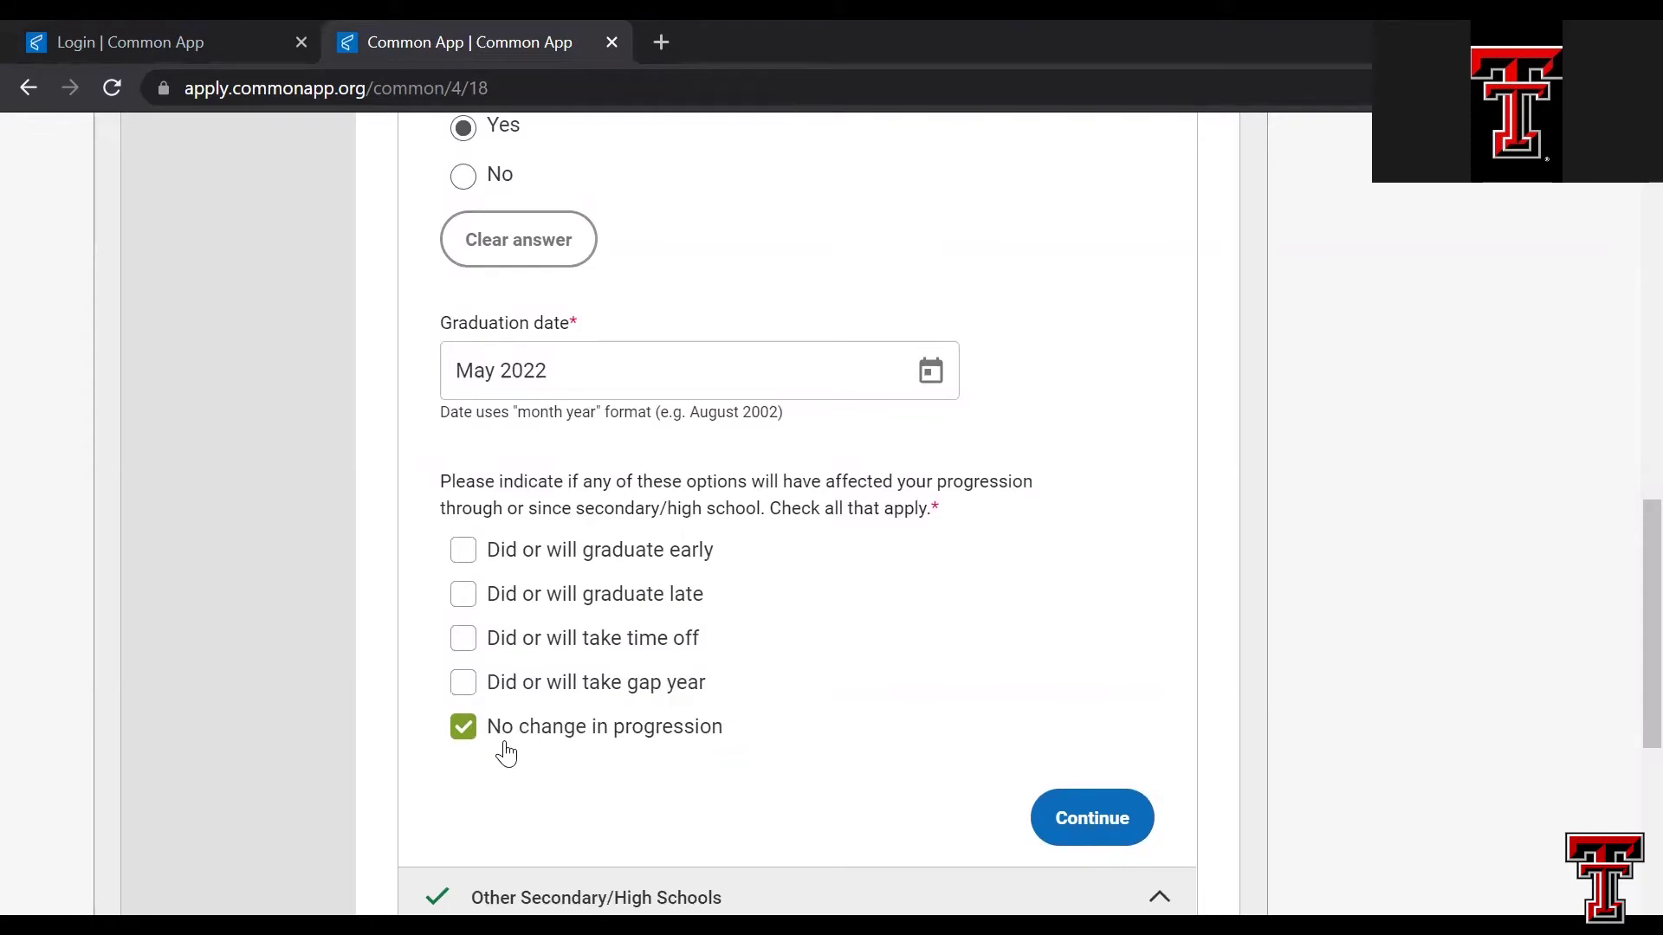
# - Recheck the high school dates and progression answer, and continue to the Other Secondary/High Schools section
pyautogui.scroll(1, 857, 470)
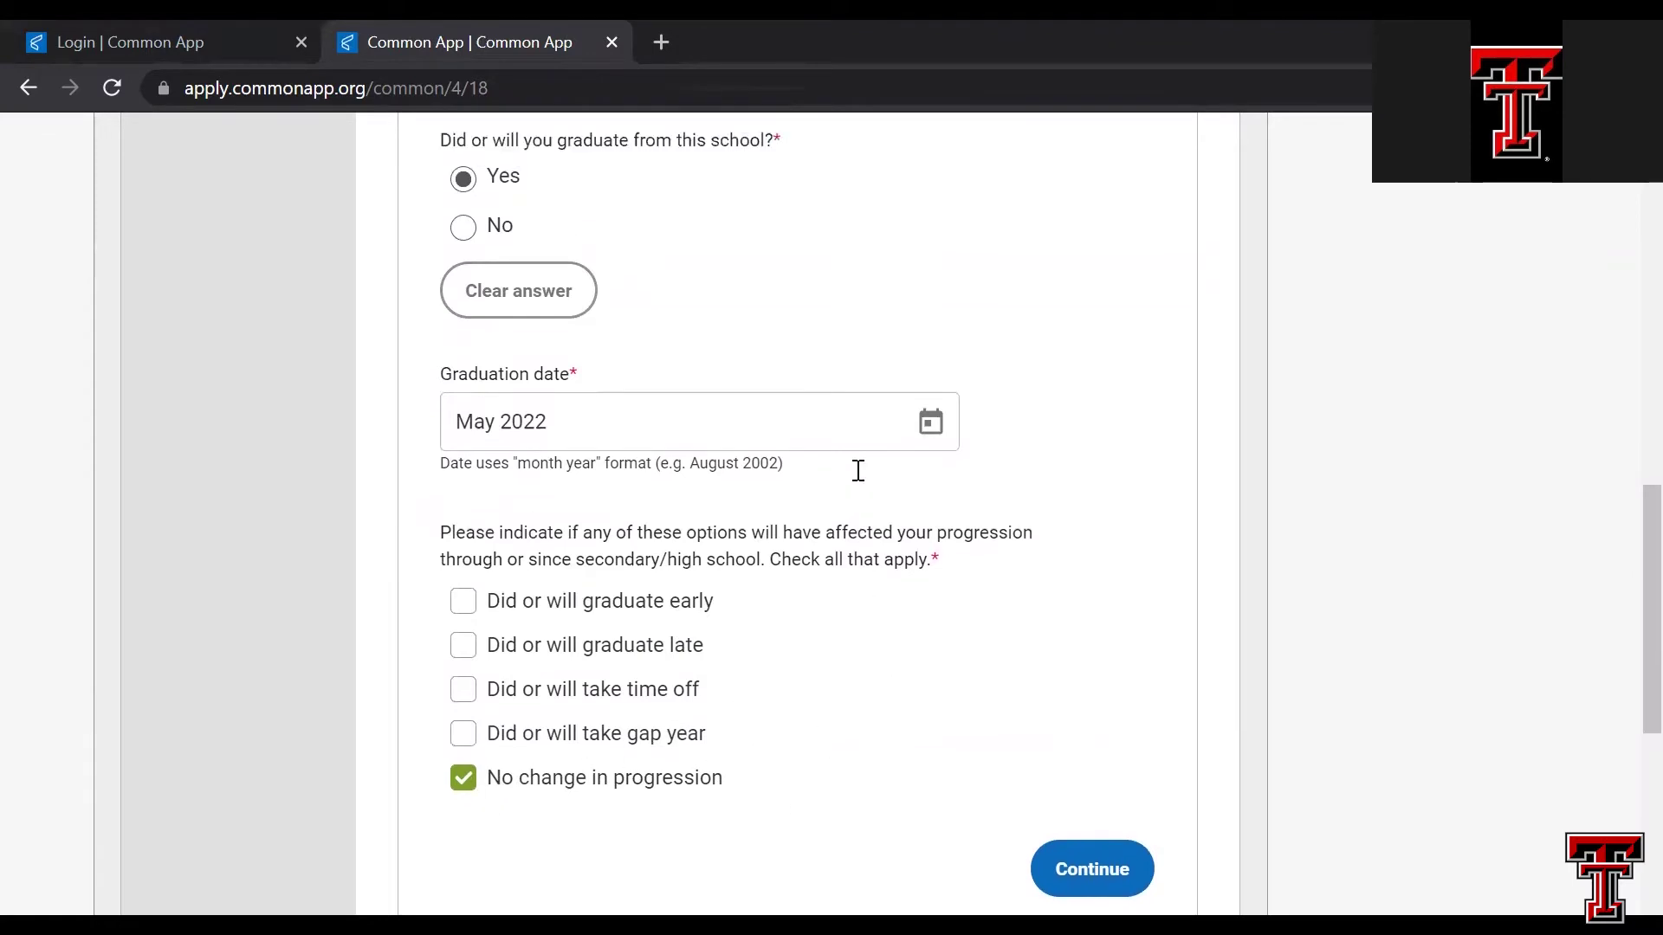
pyautogui.scroll(5, 858, 470)
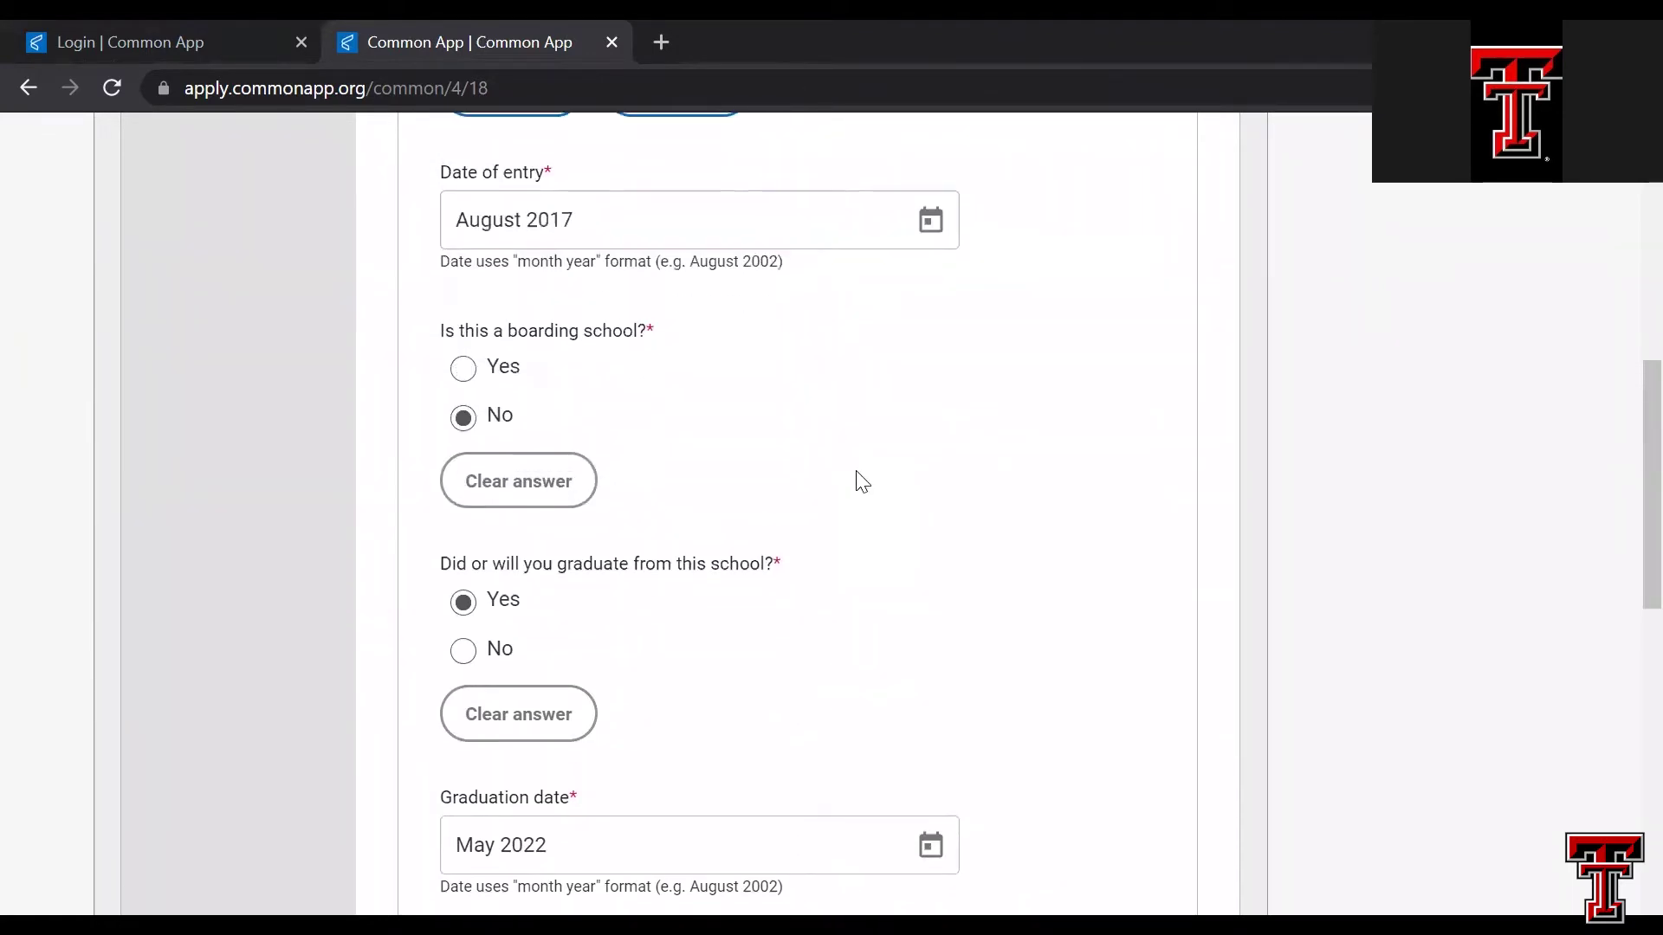
pyautogui.scroll(2, 861, 482)
pyautogui.scroll(-3, 862, 482)
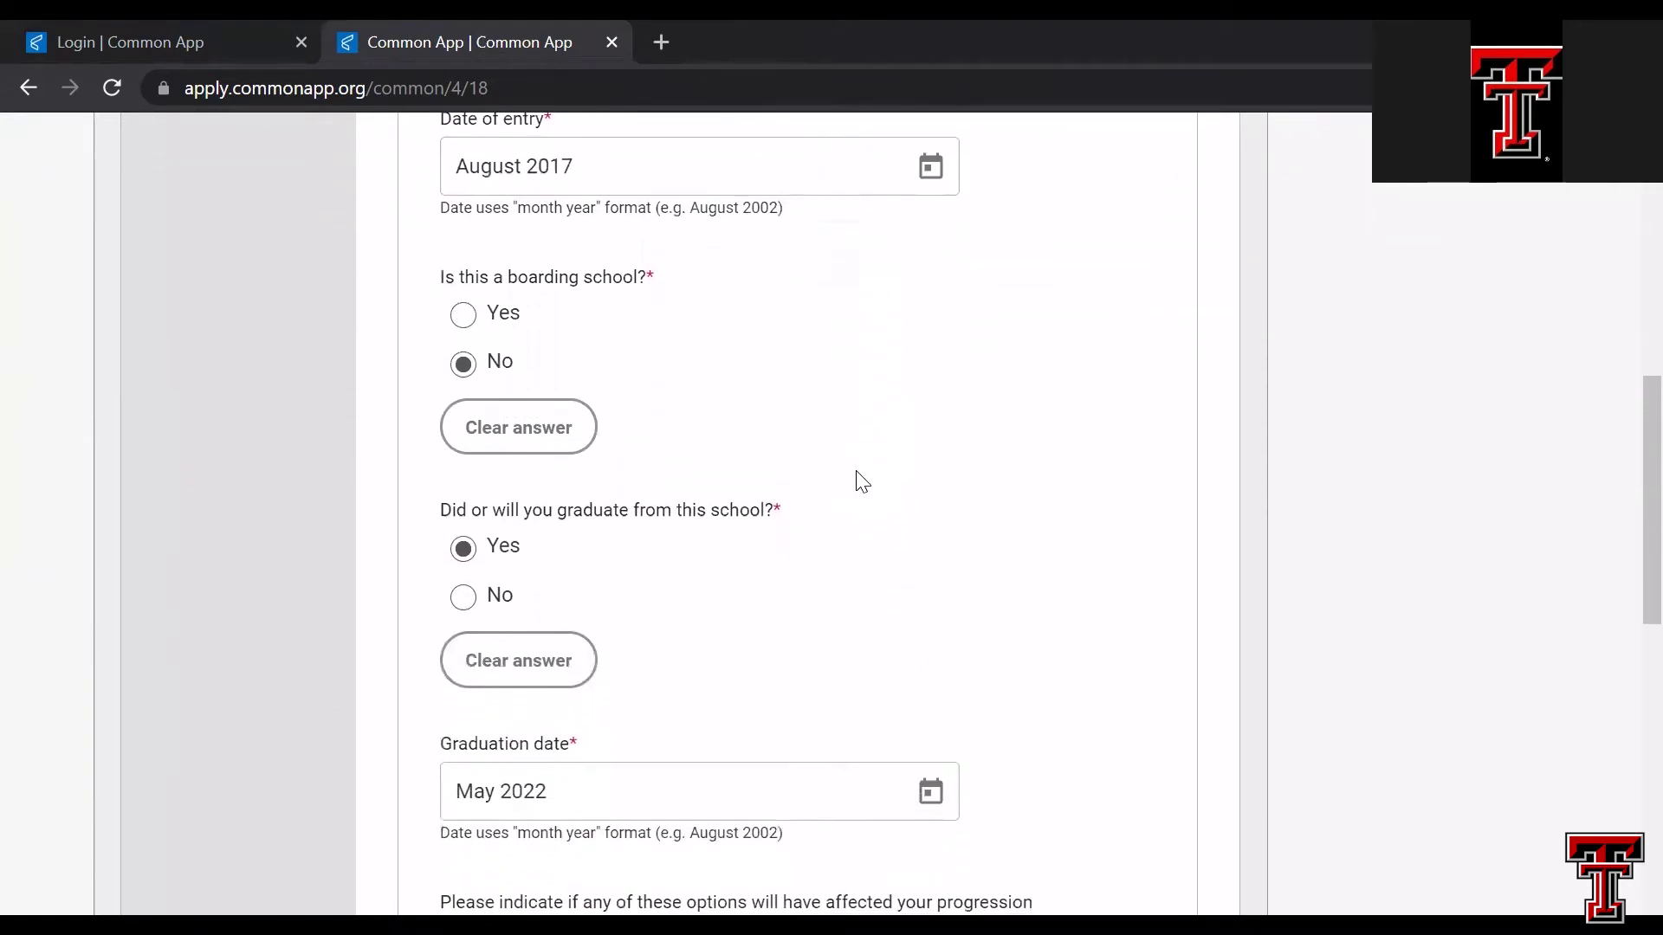
pyautogui.scroll(-5, 862, 483)
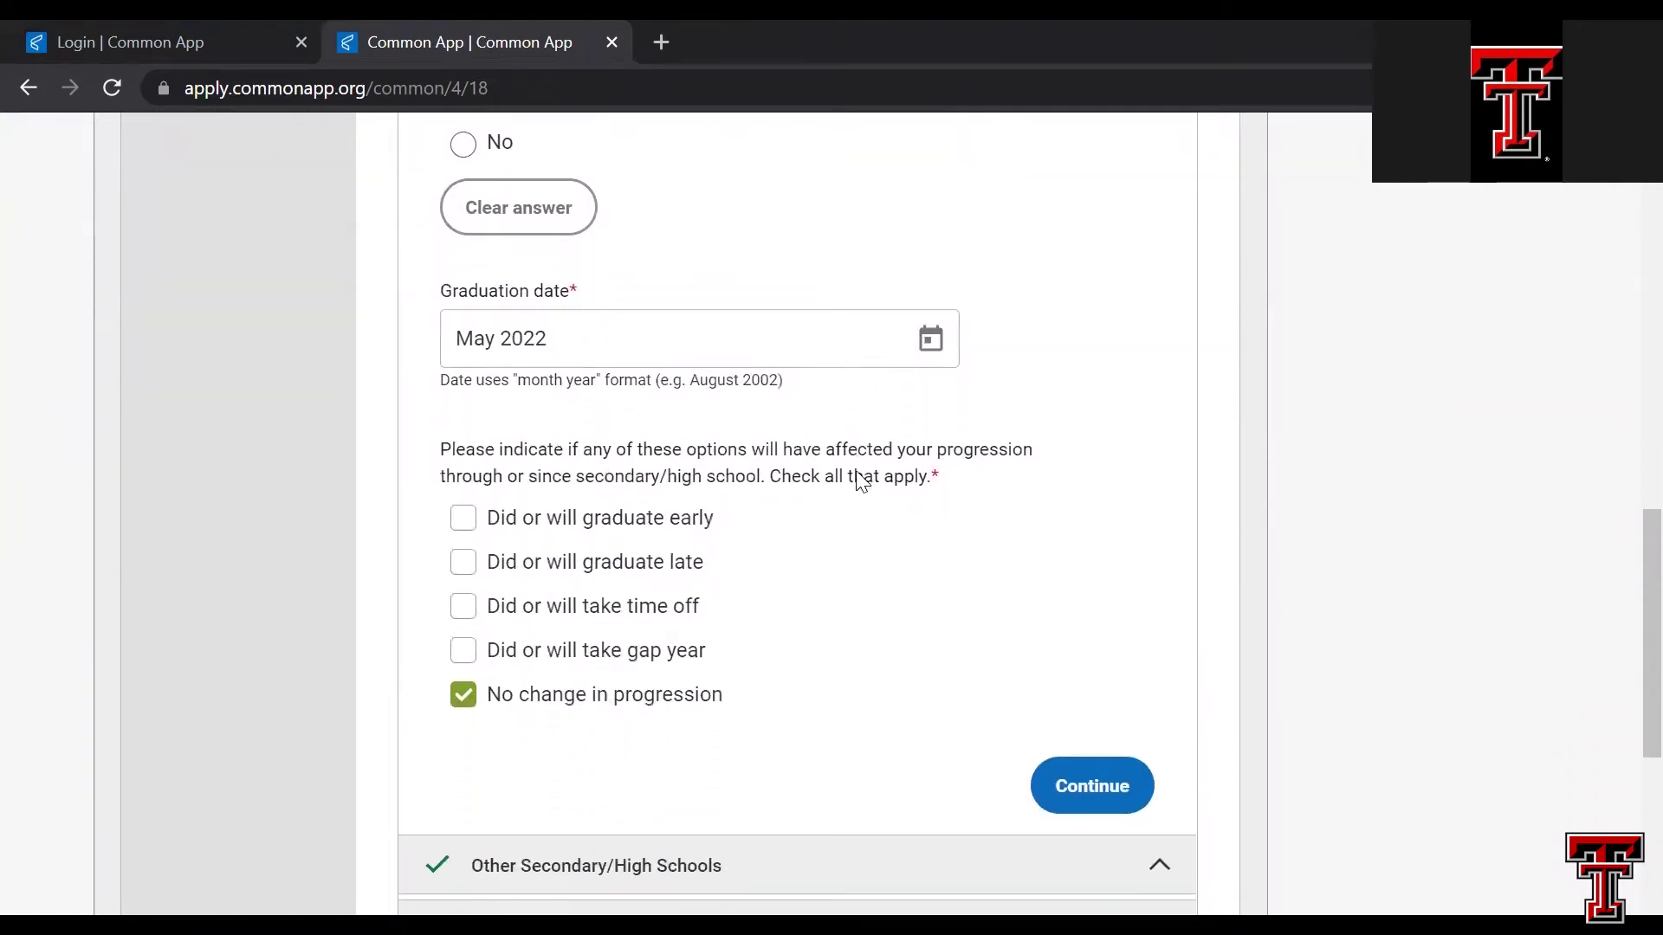
pyautogui.scroll(-2, 862, 482)
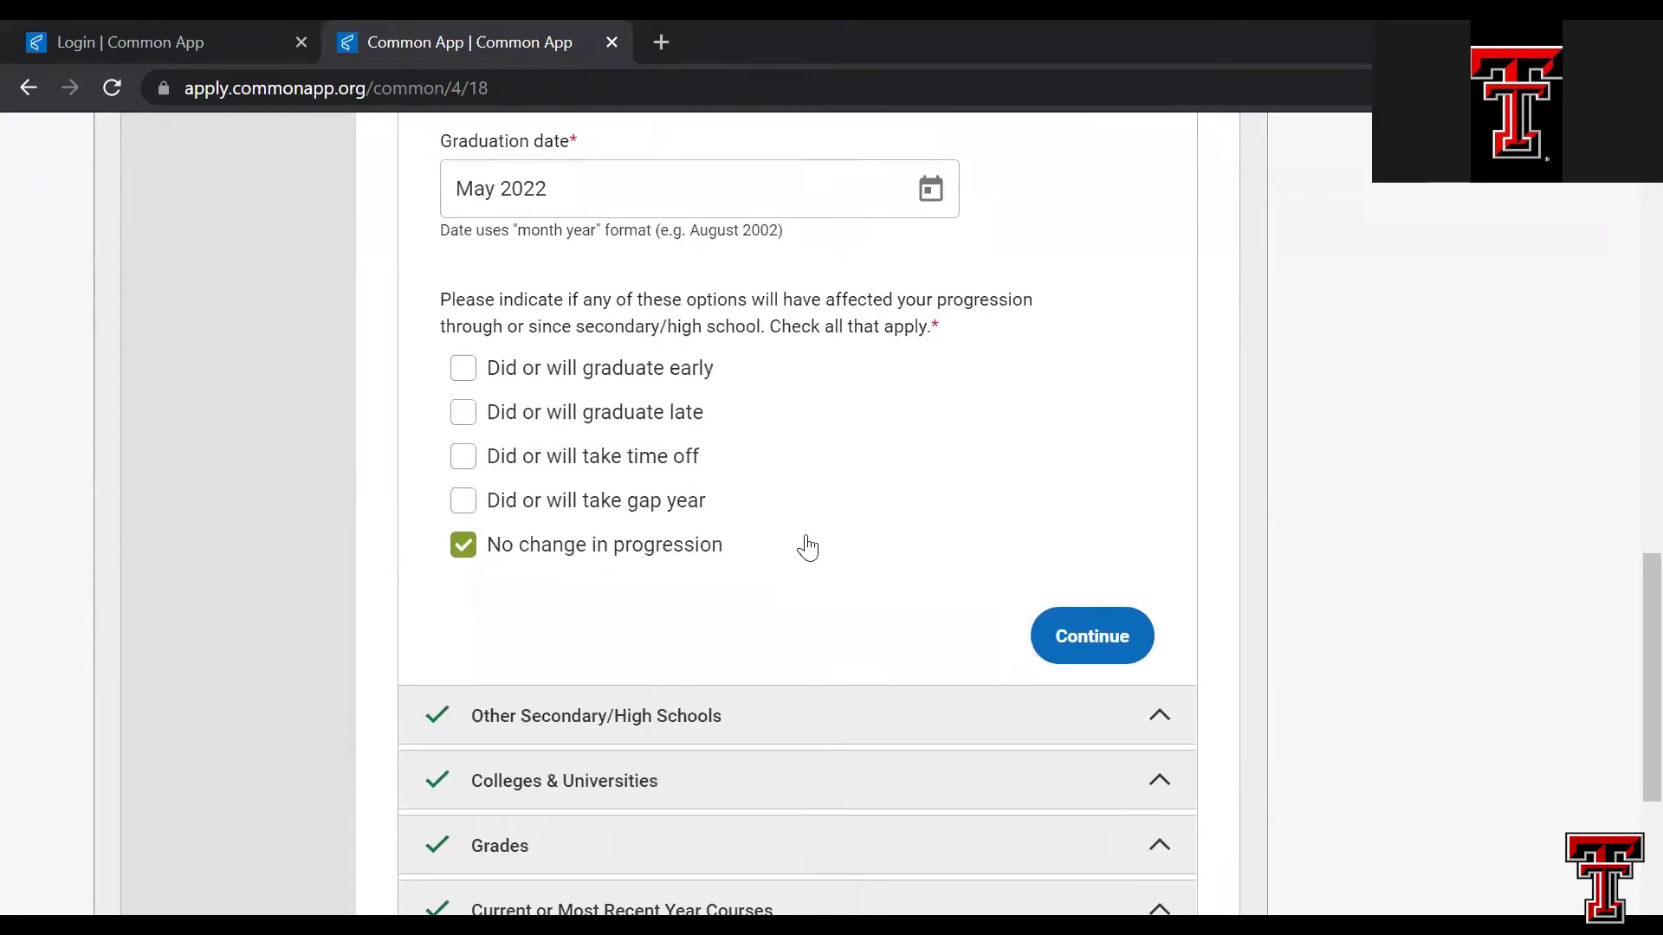
pyautogui.click(1078, 656)
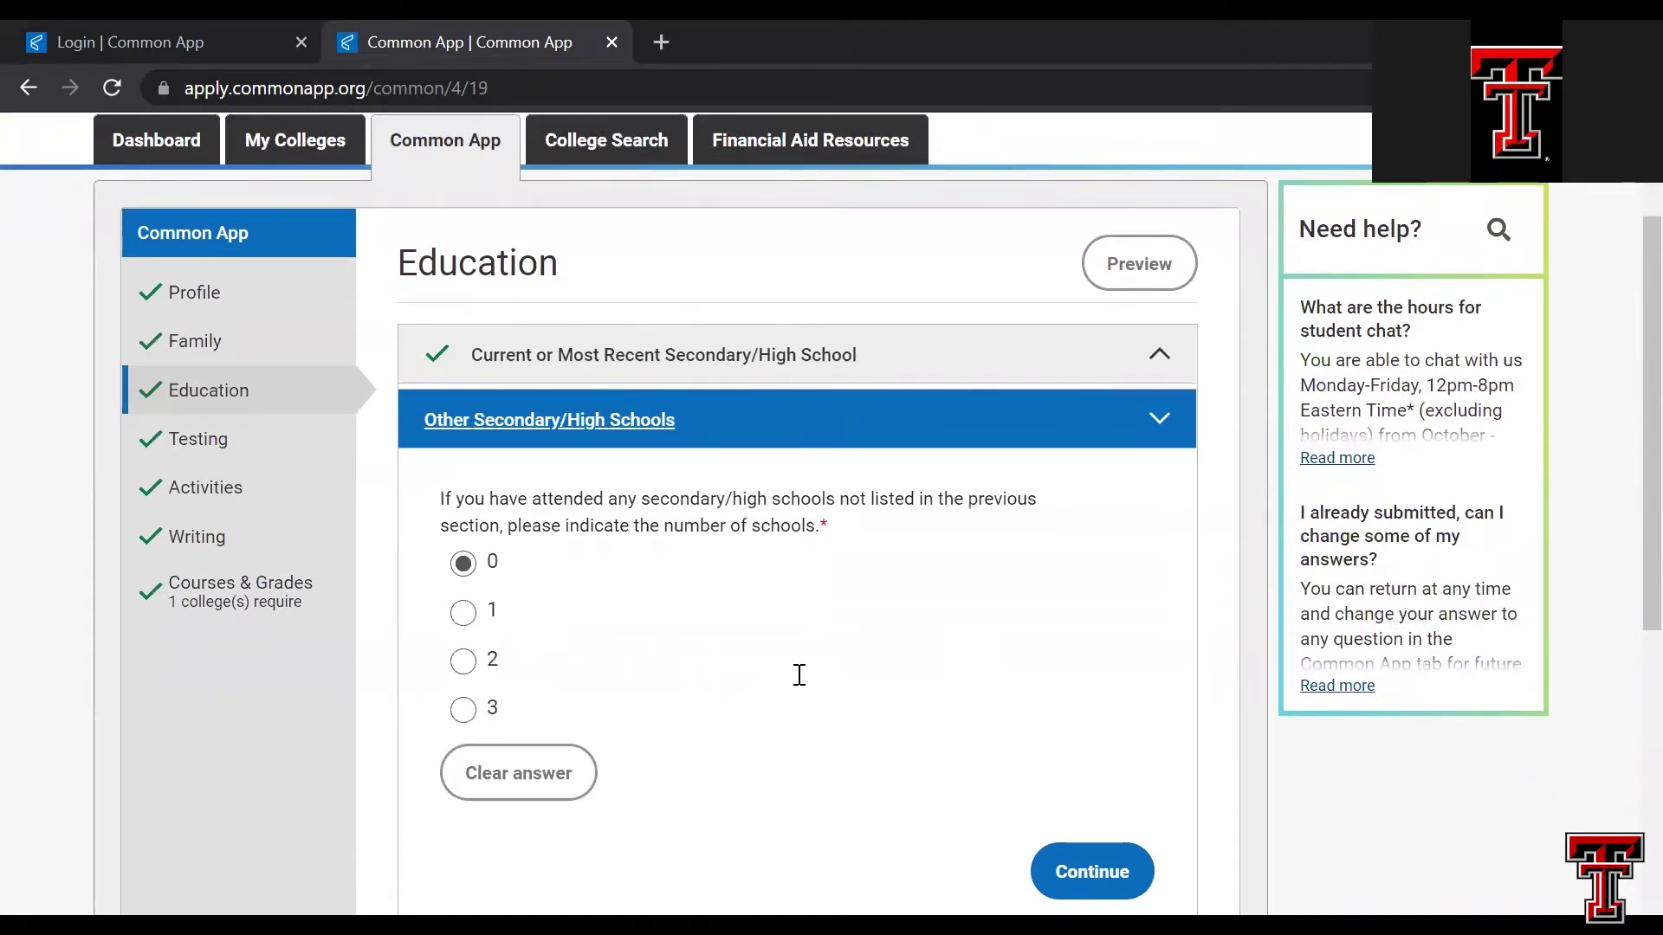
# - Try 1 as the number of other high schools attended to view the added school fields, and reset the answer to 0
pyautogui.scroll(-1, 799, 676)
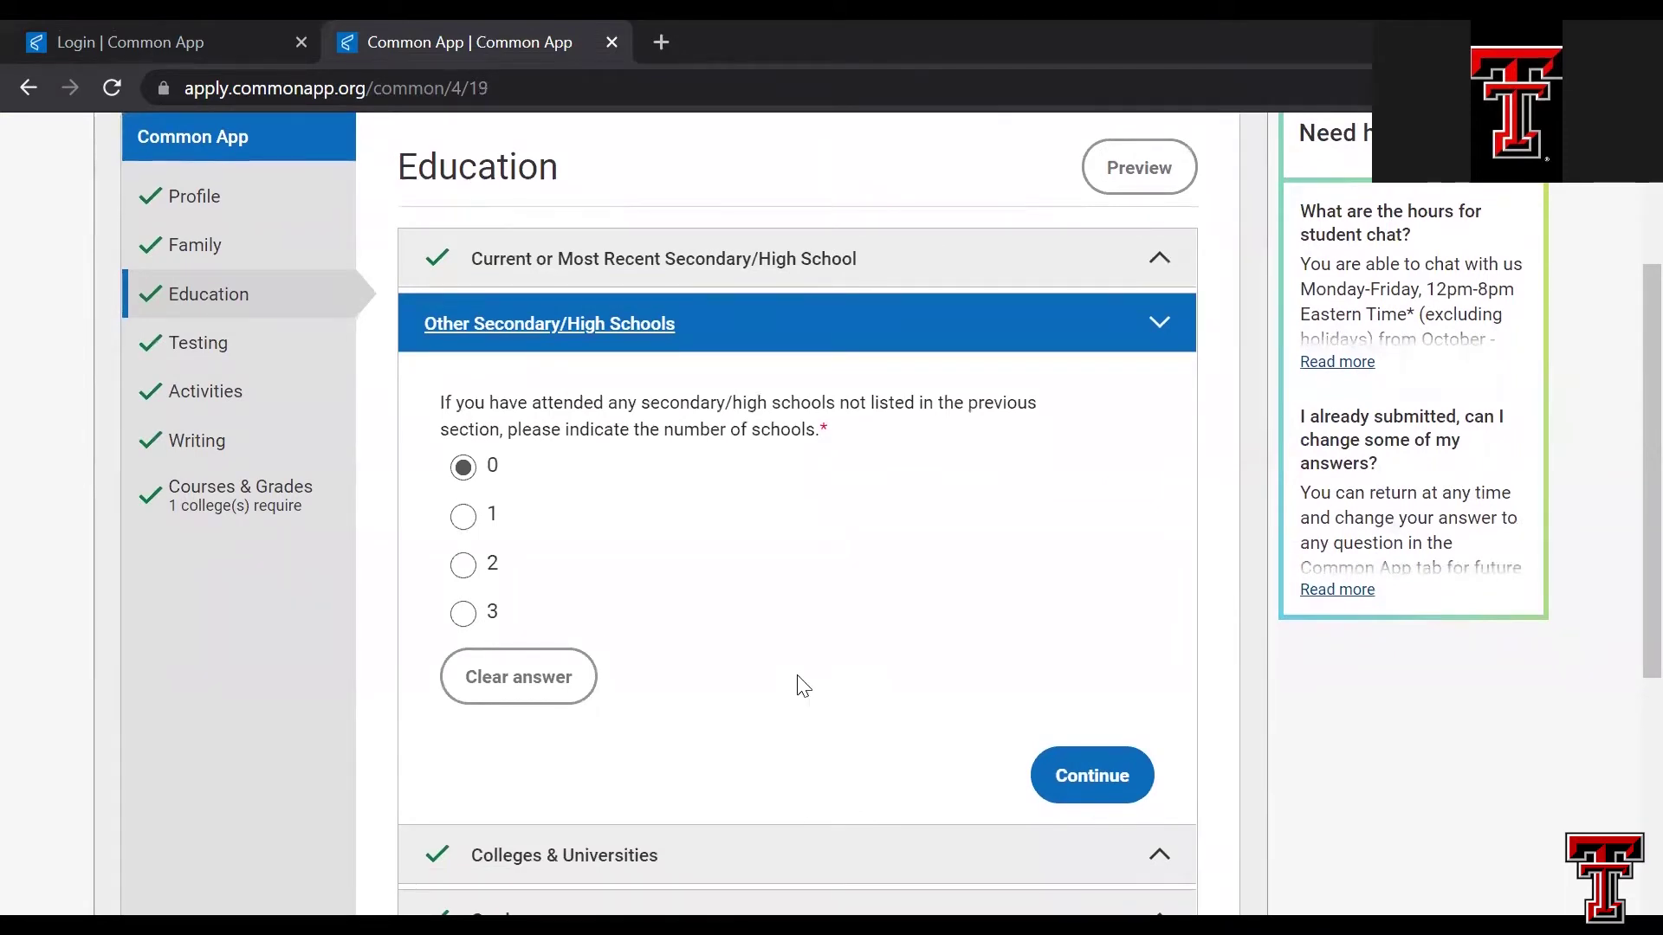
pyautogui.click(463, 517)
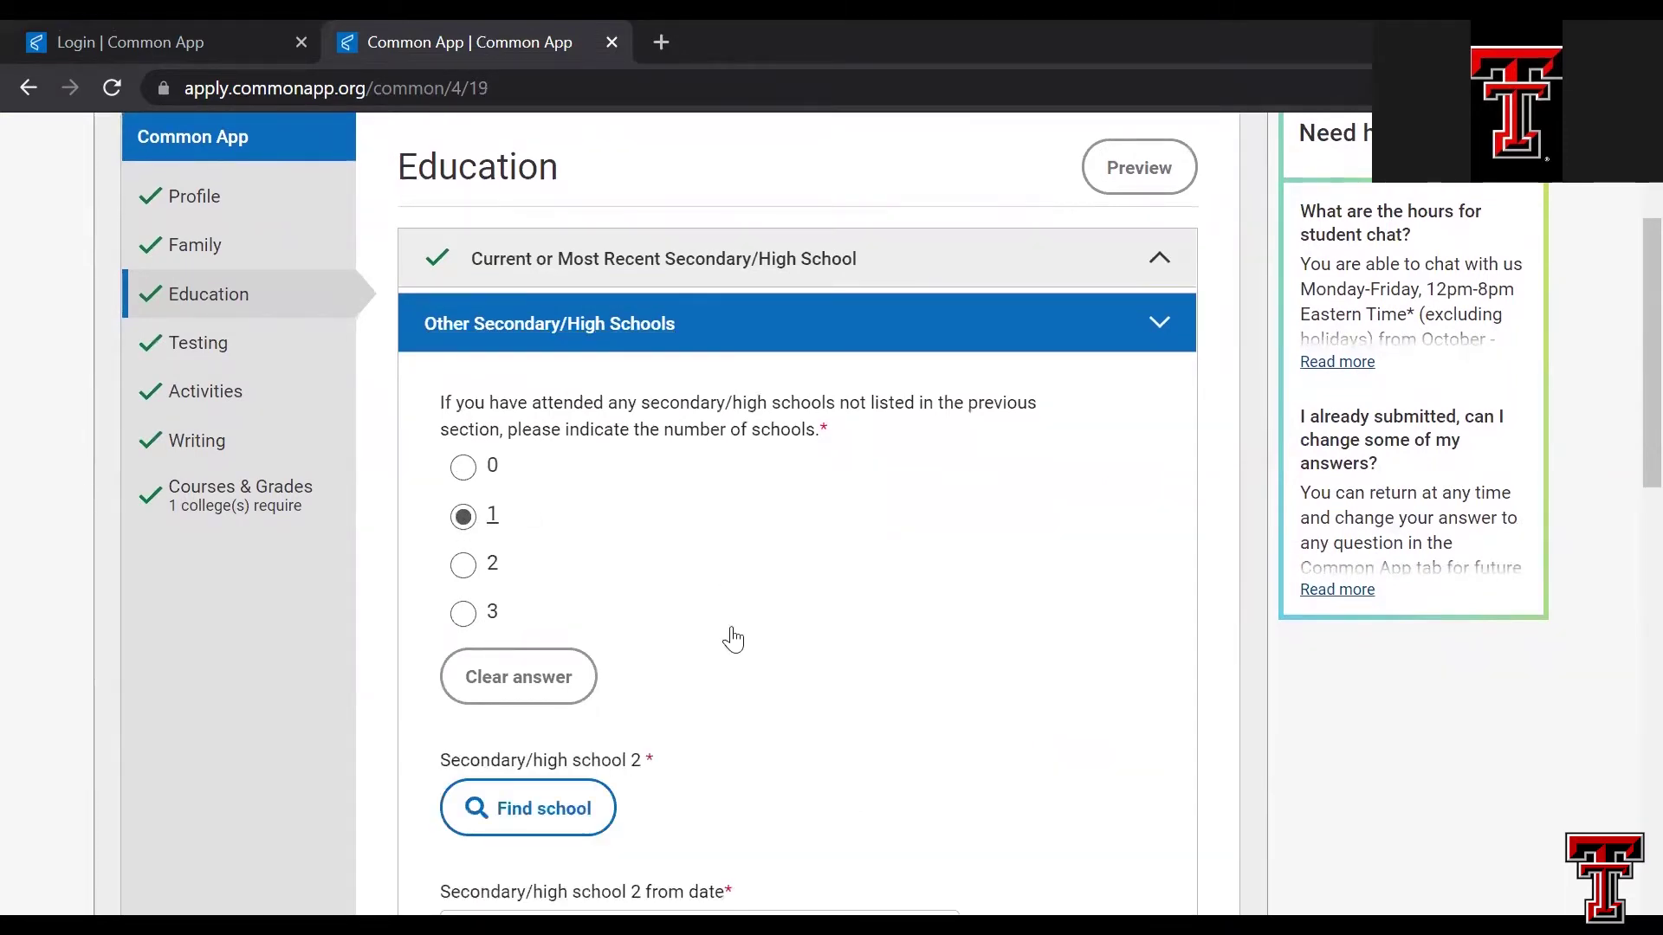
pyautogui.scroll(-2, 733, 639)
pyautogui.scroll(2, 733, 639)
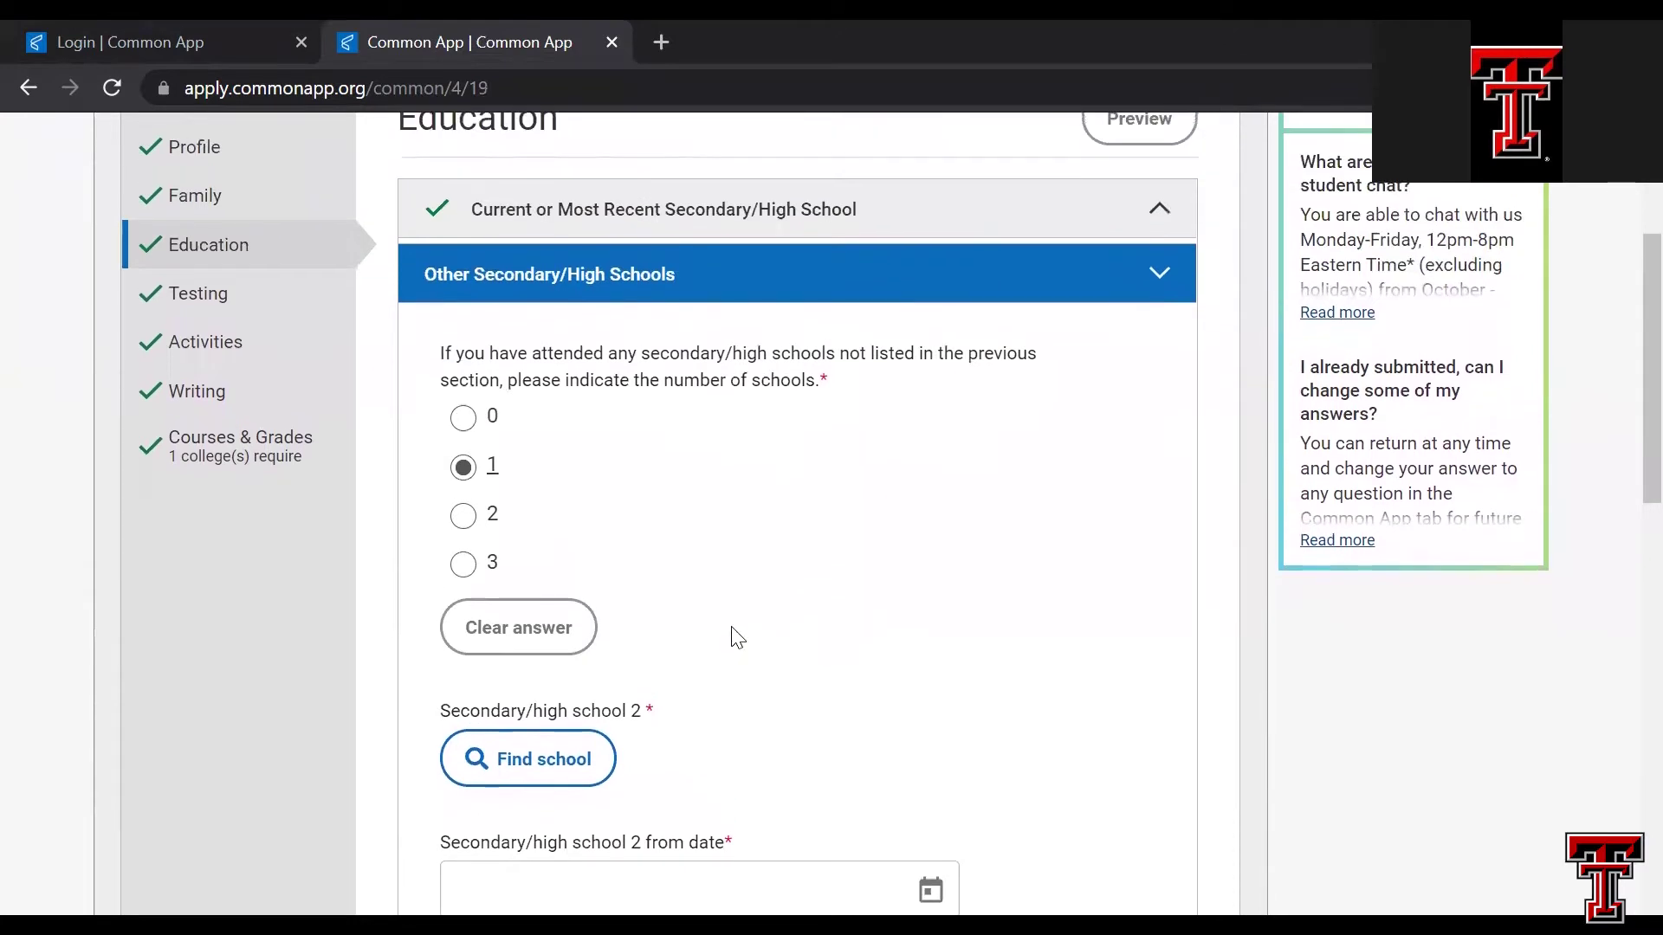
pyautogui.click(475, 431)
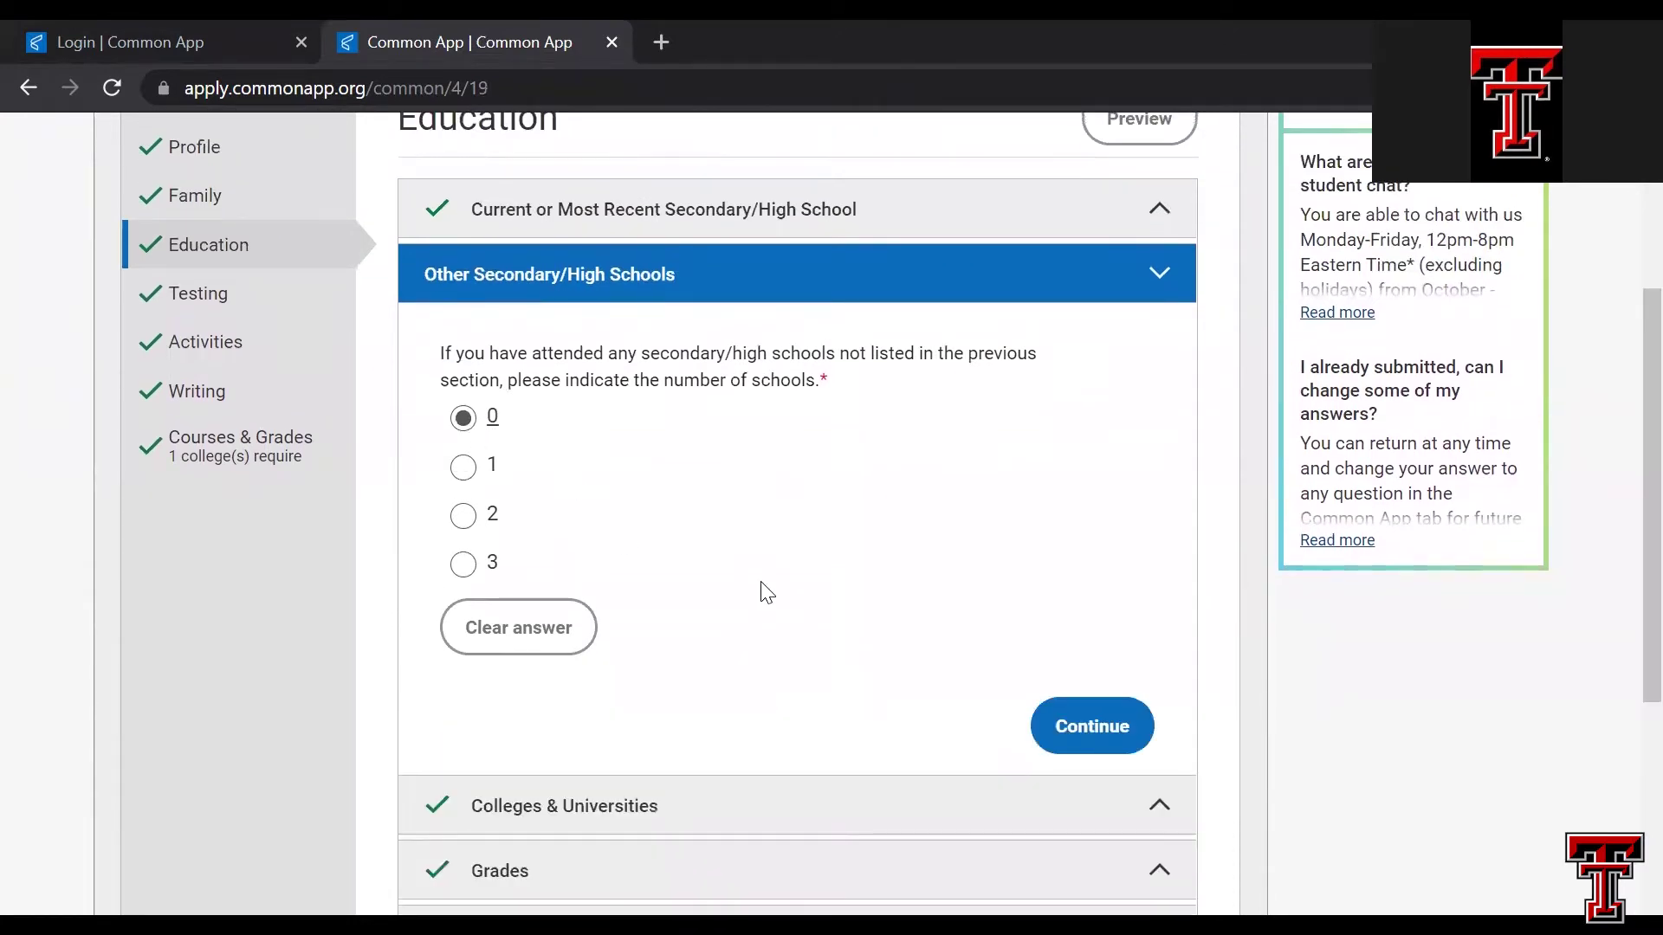
# - Continue to the Colleges & Universities section and review the number of colleges answer and the listed college
pyautogui.click(1085, 732)
pyautogui.scroll(-2, 732, 551)
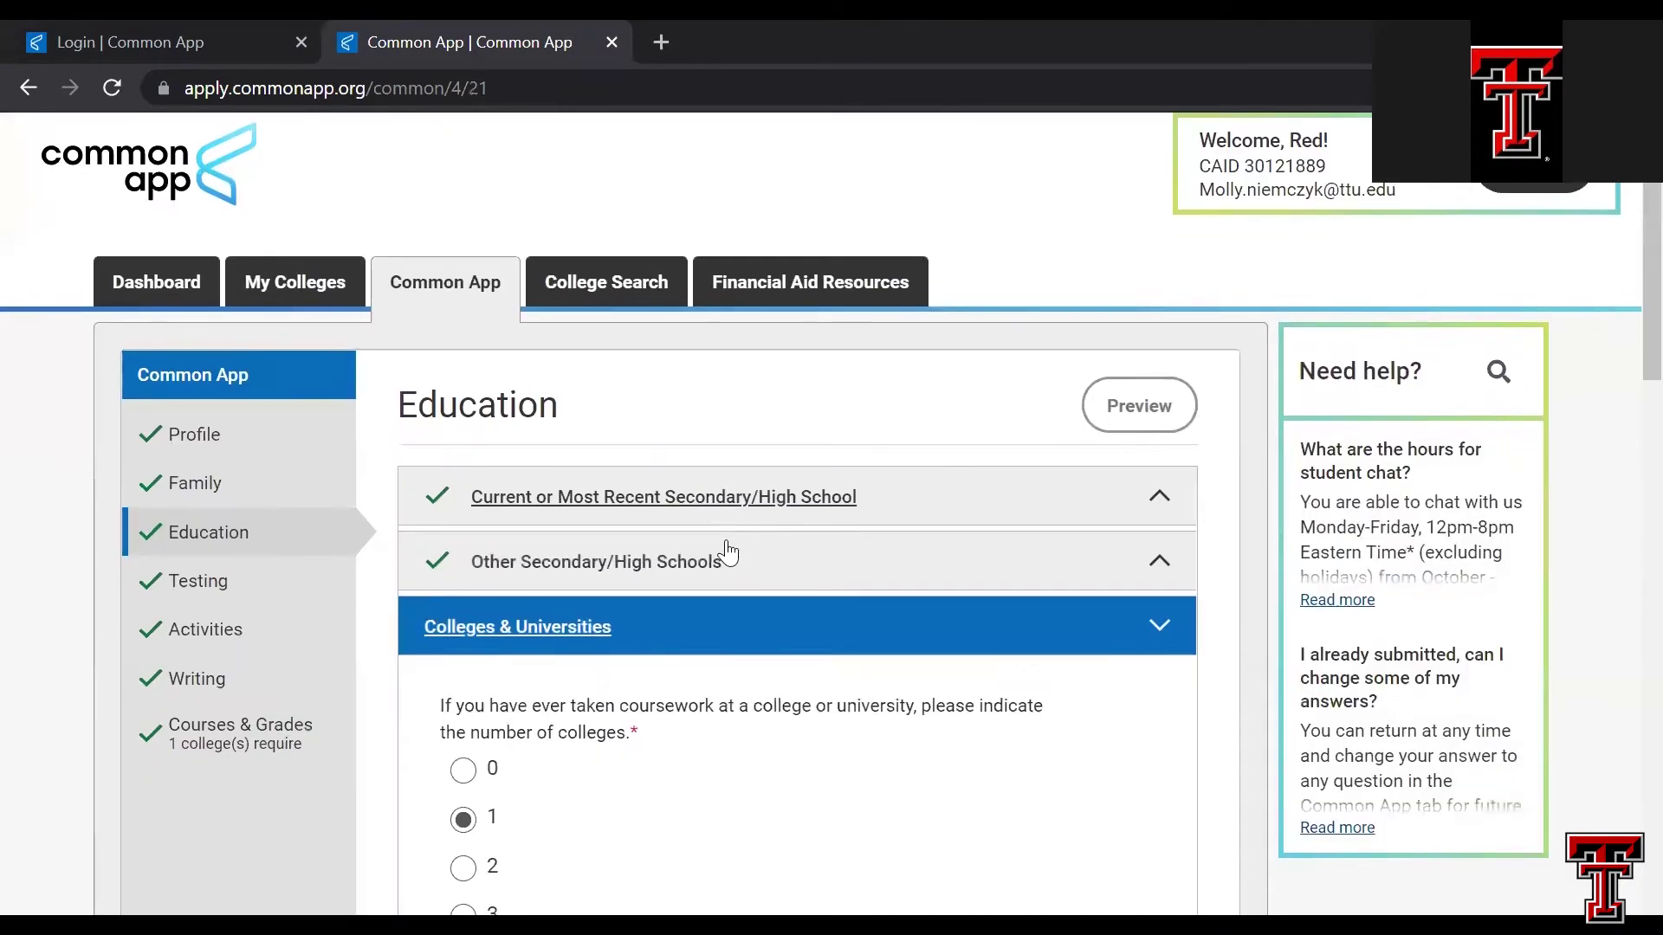
pyautogui.scroll(-2, 732, 551)
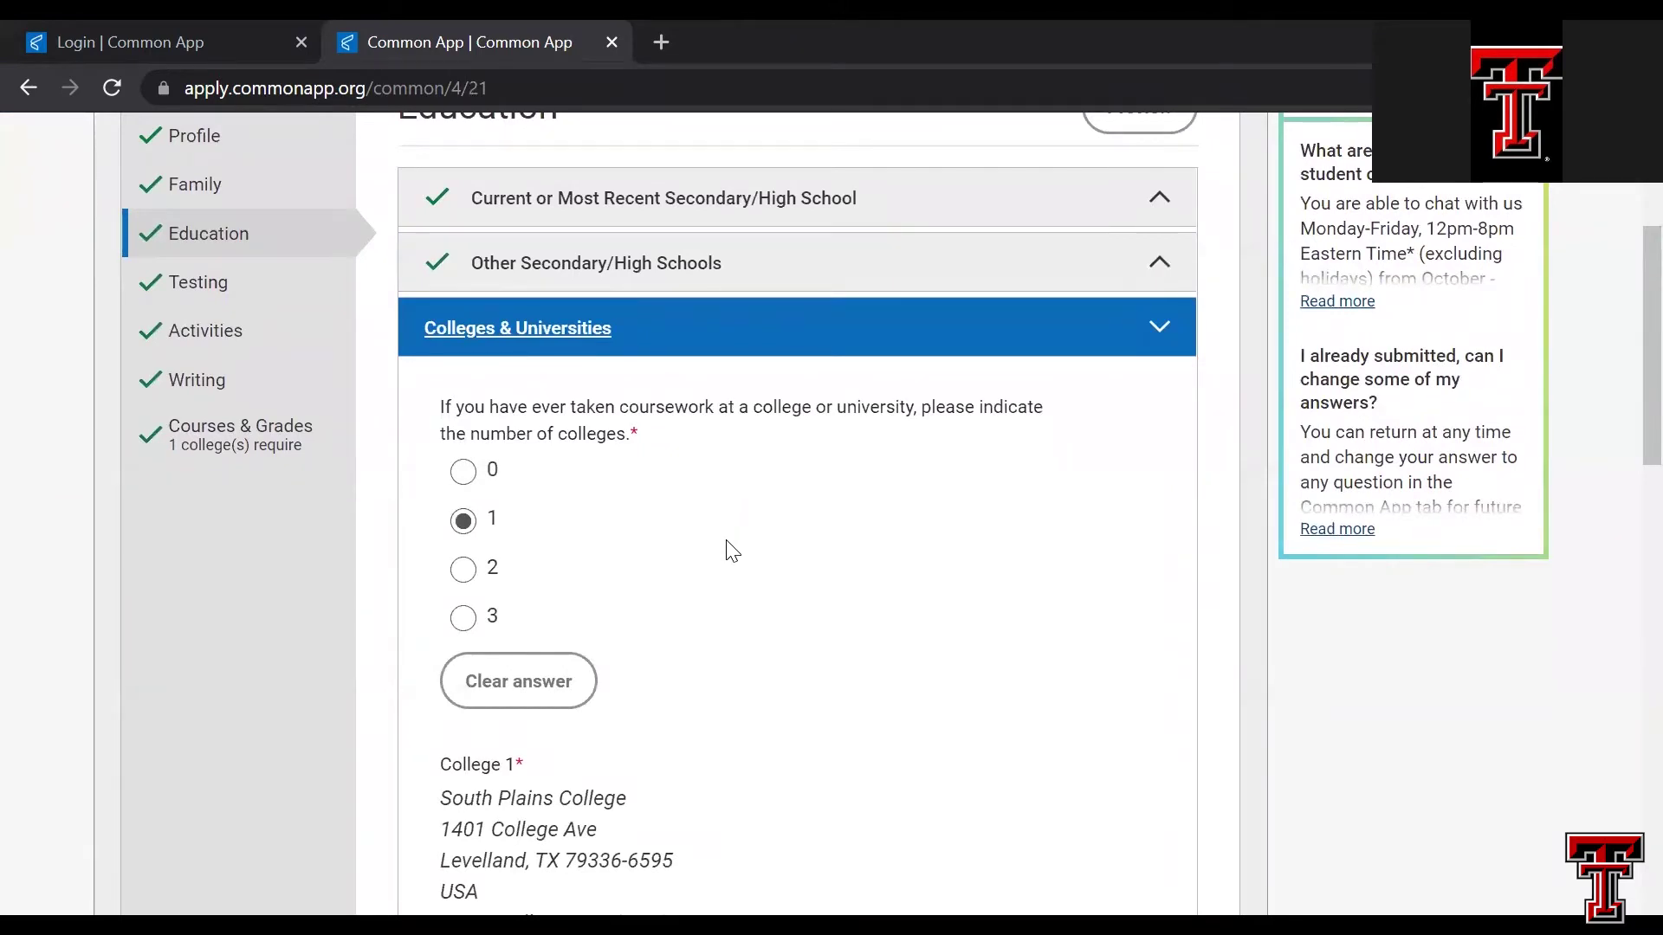
pyautogui.scroll(-1, 732, 551)
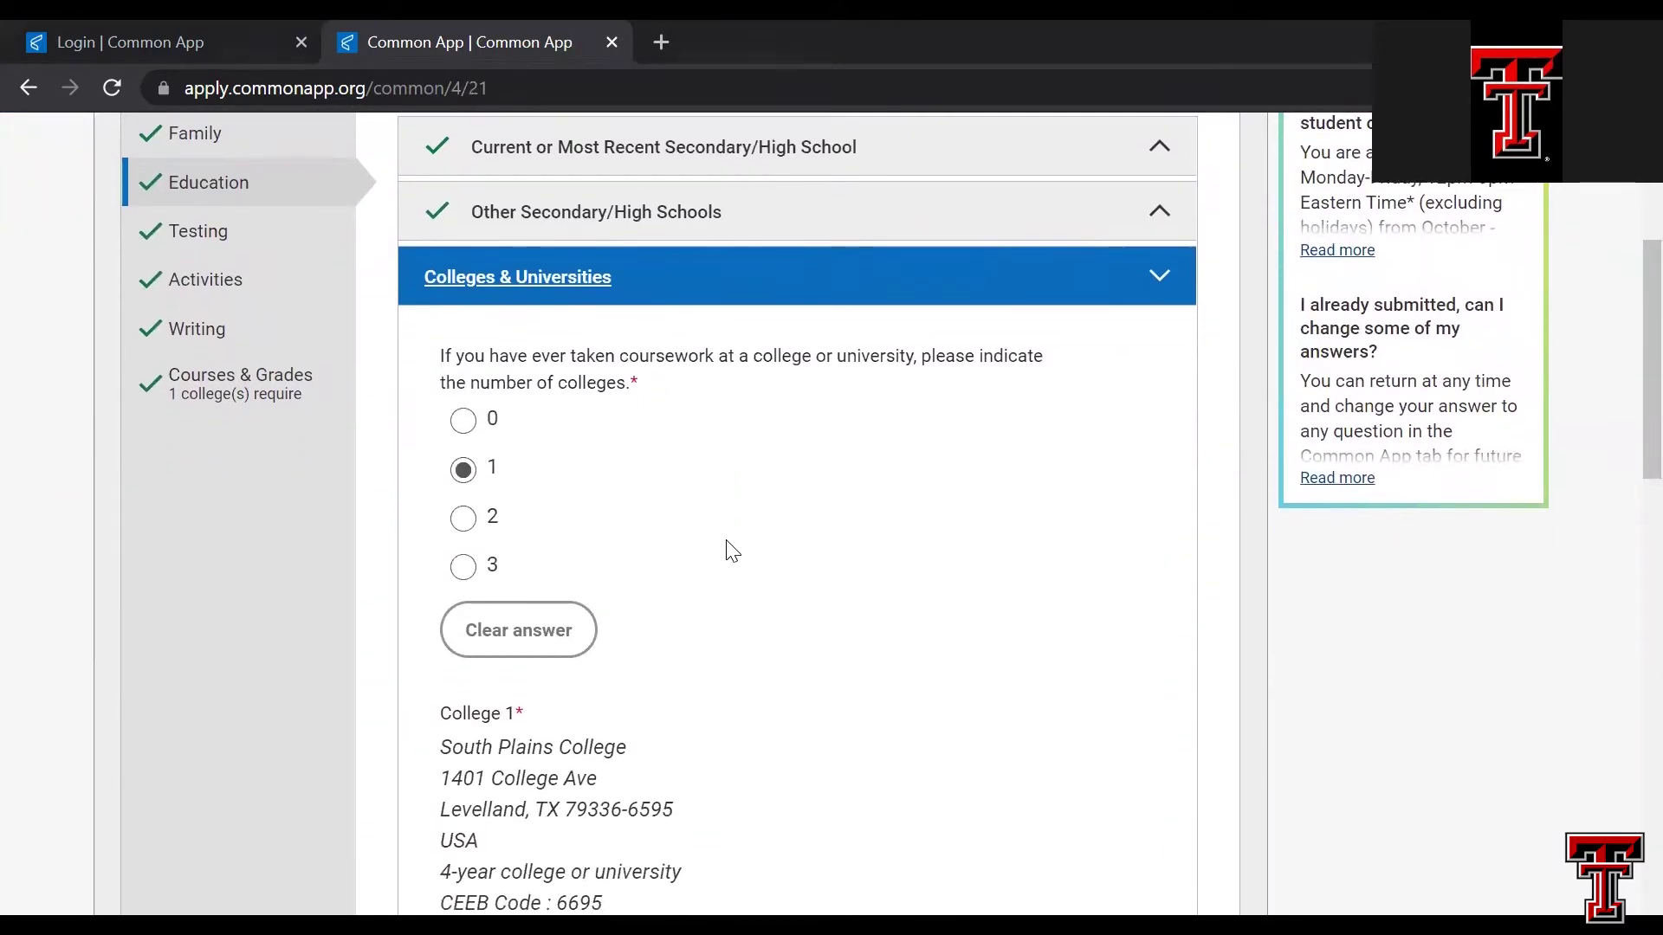
pyautogui.scroll(-1, 732, 551)
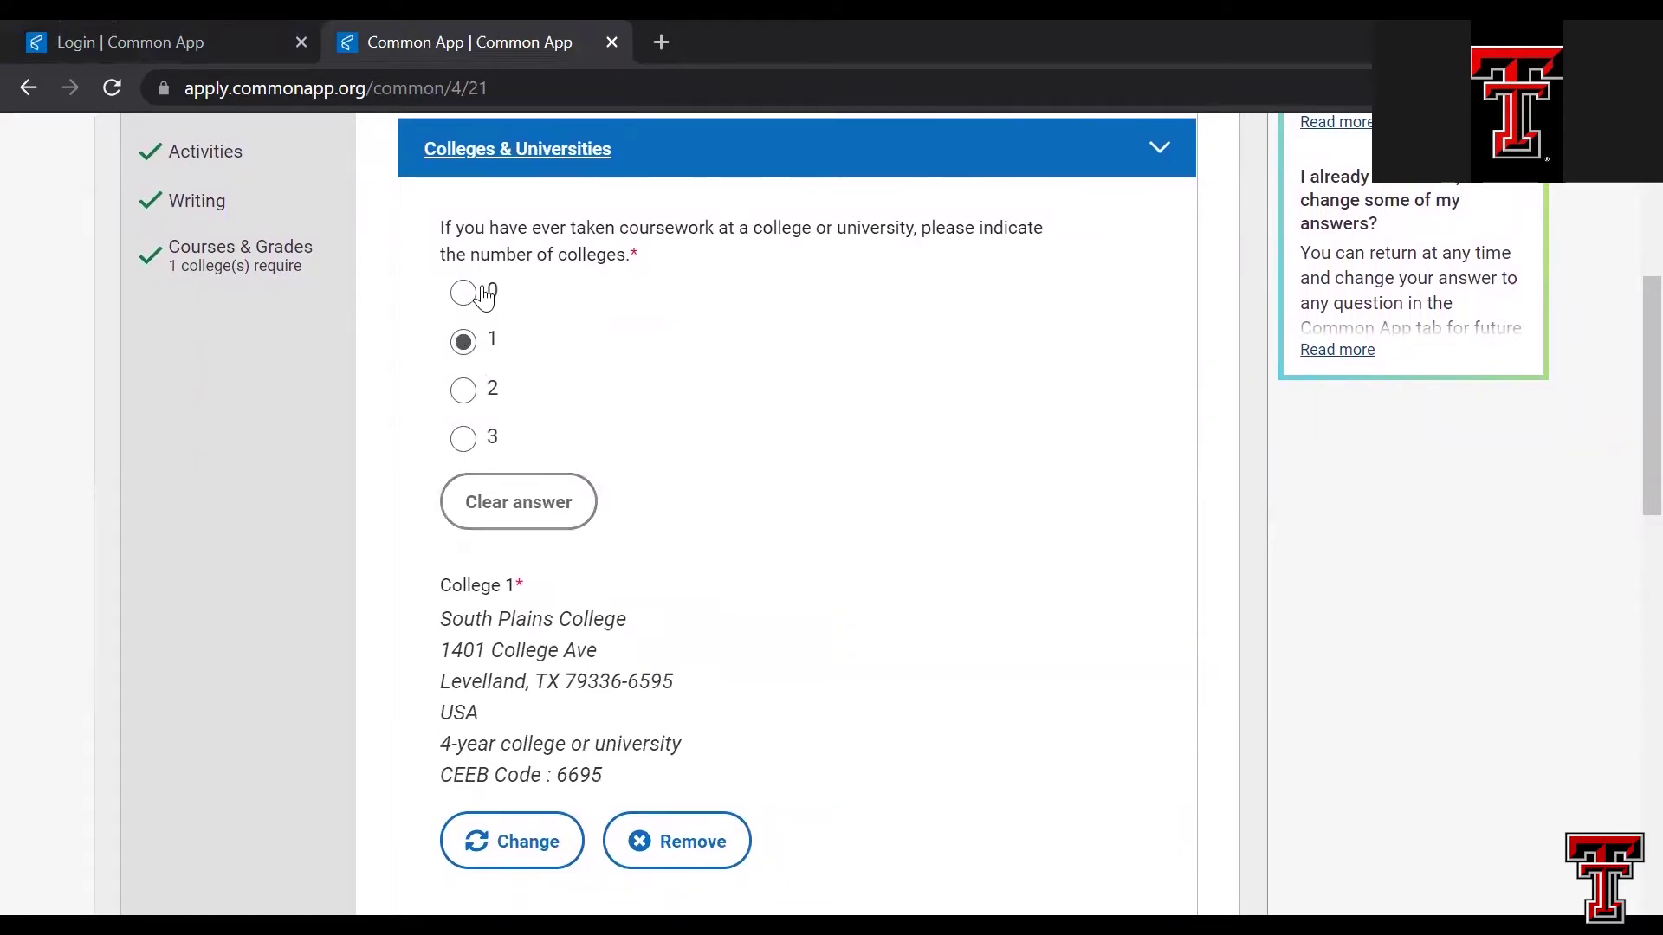
# - Review college 1's course details, attendance dates and degree earned options, and continue to the Grades section
pyautogui.scroll(-3, 656, 596)
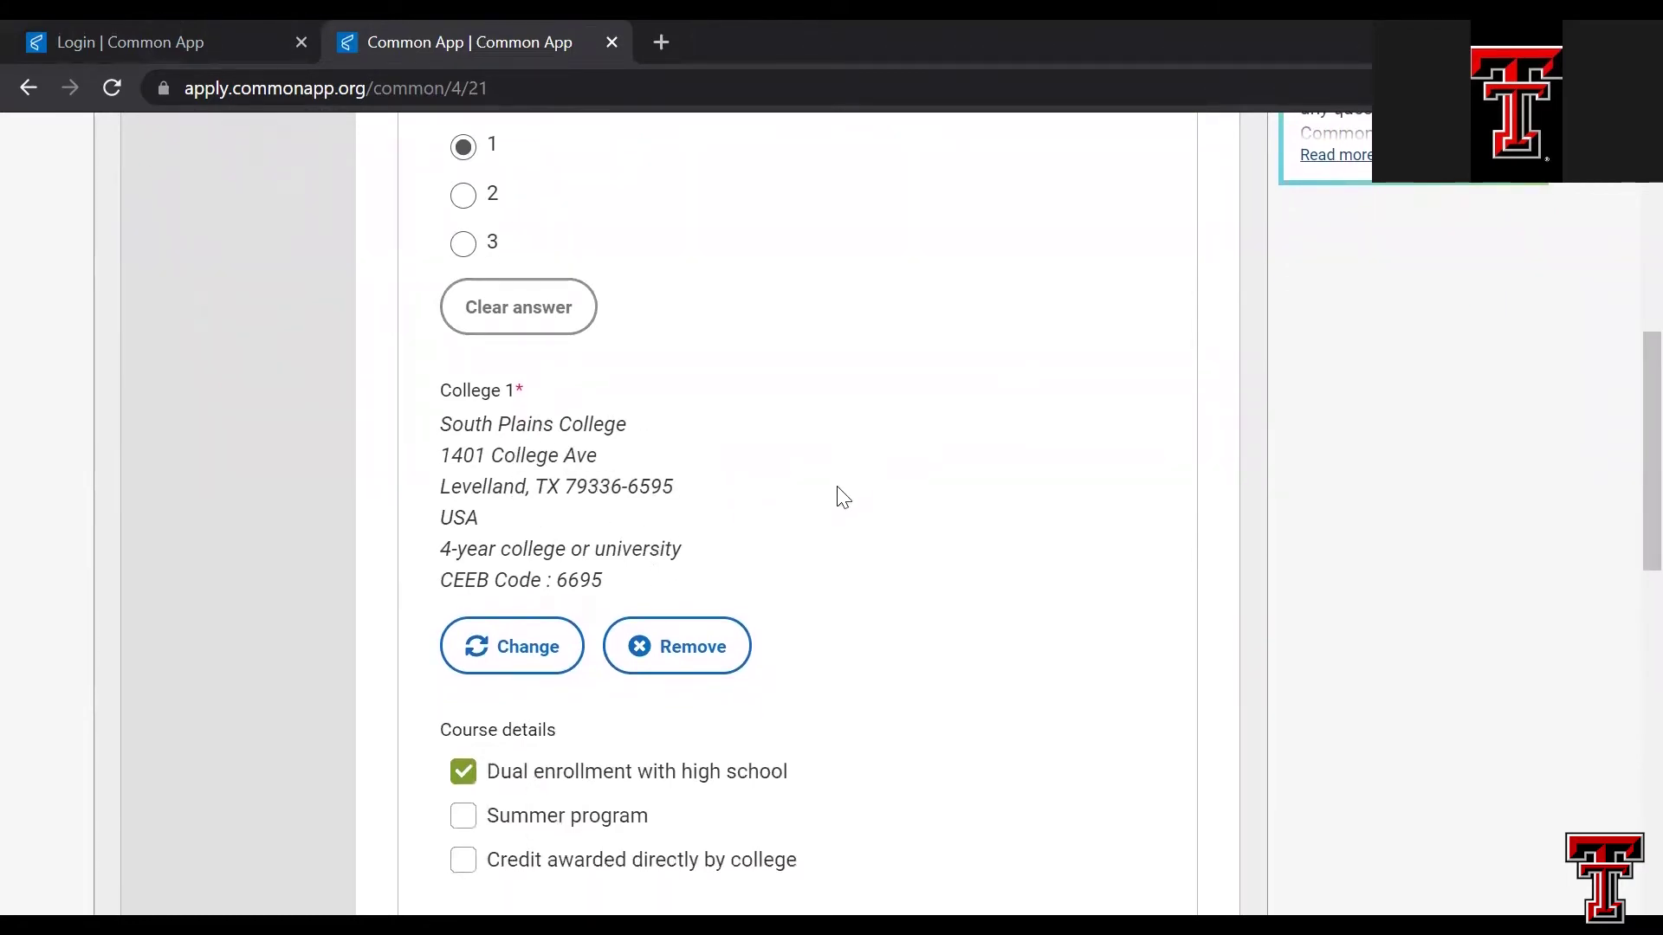
pyautogui.scroll(-3, 808, 535)
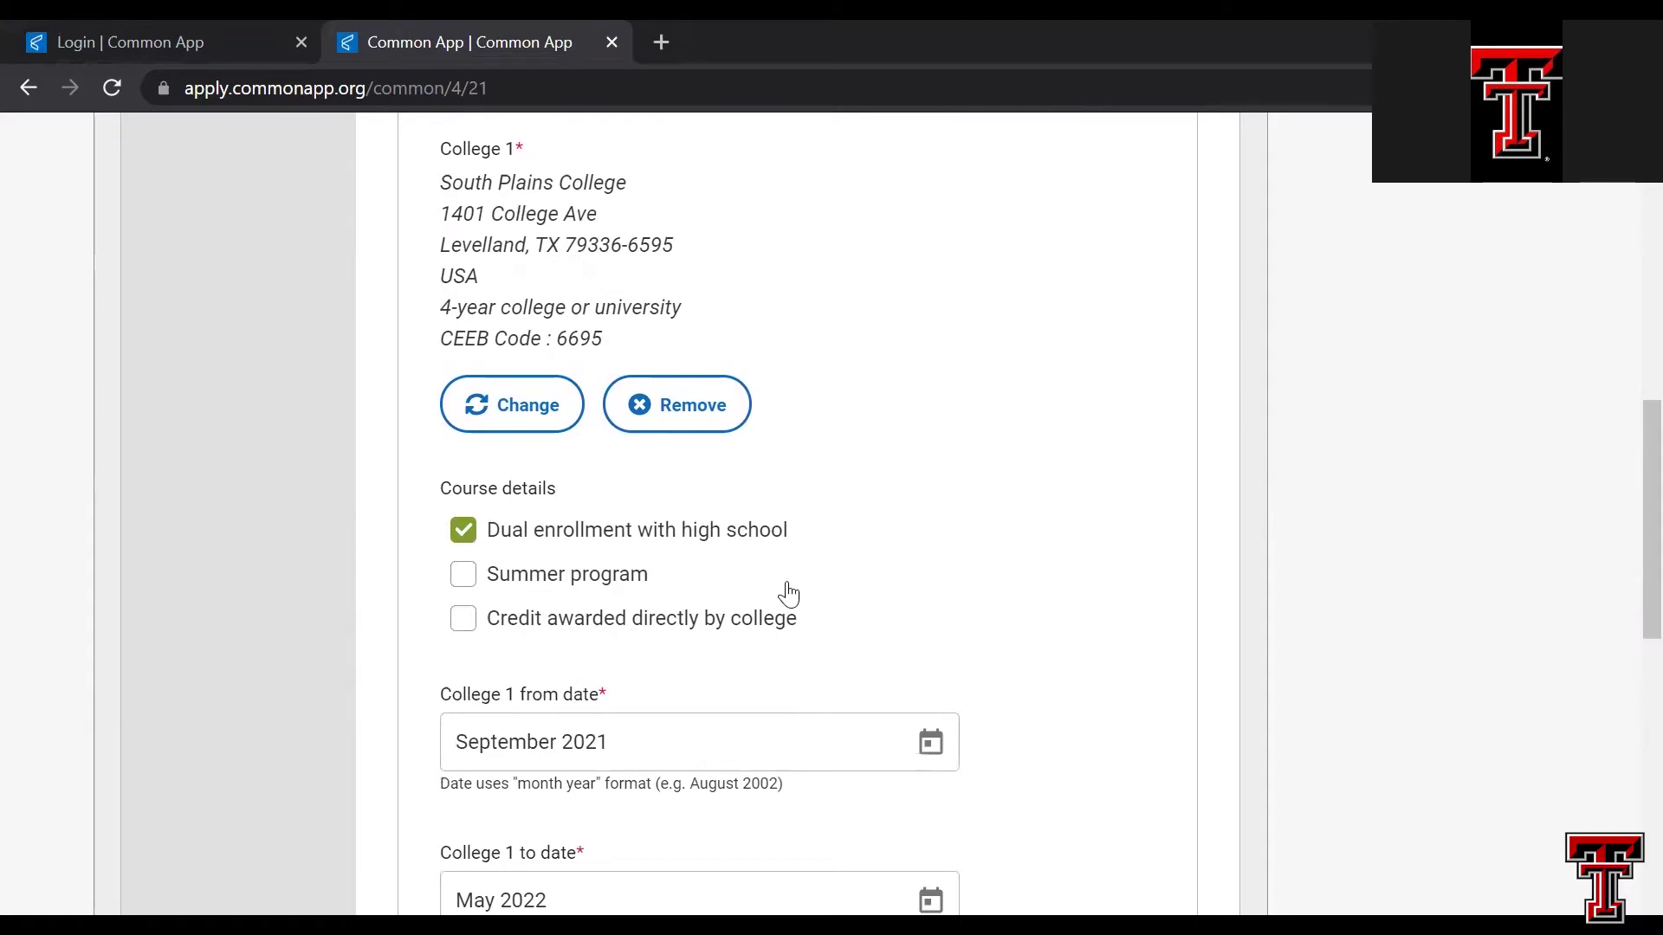
pyautogui.scroll(-1, 788, 581)
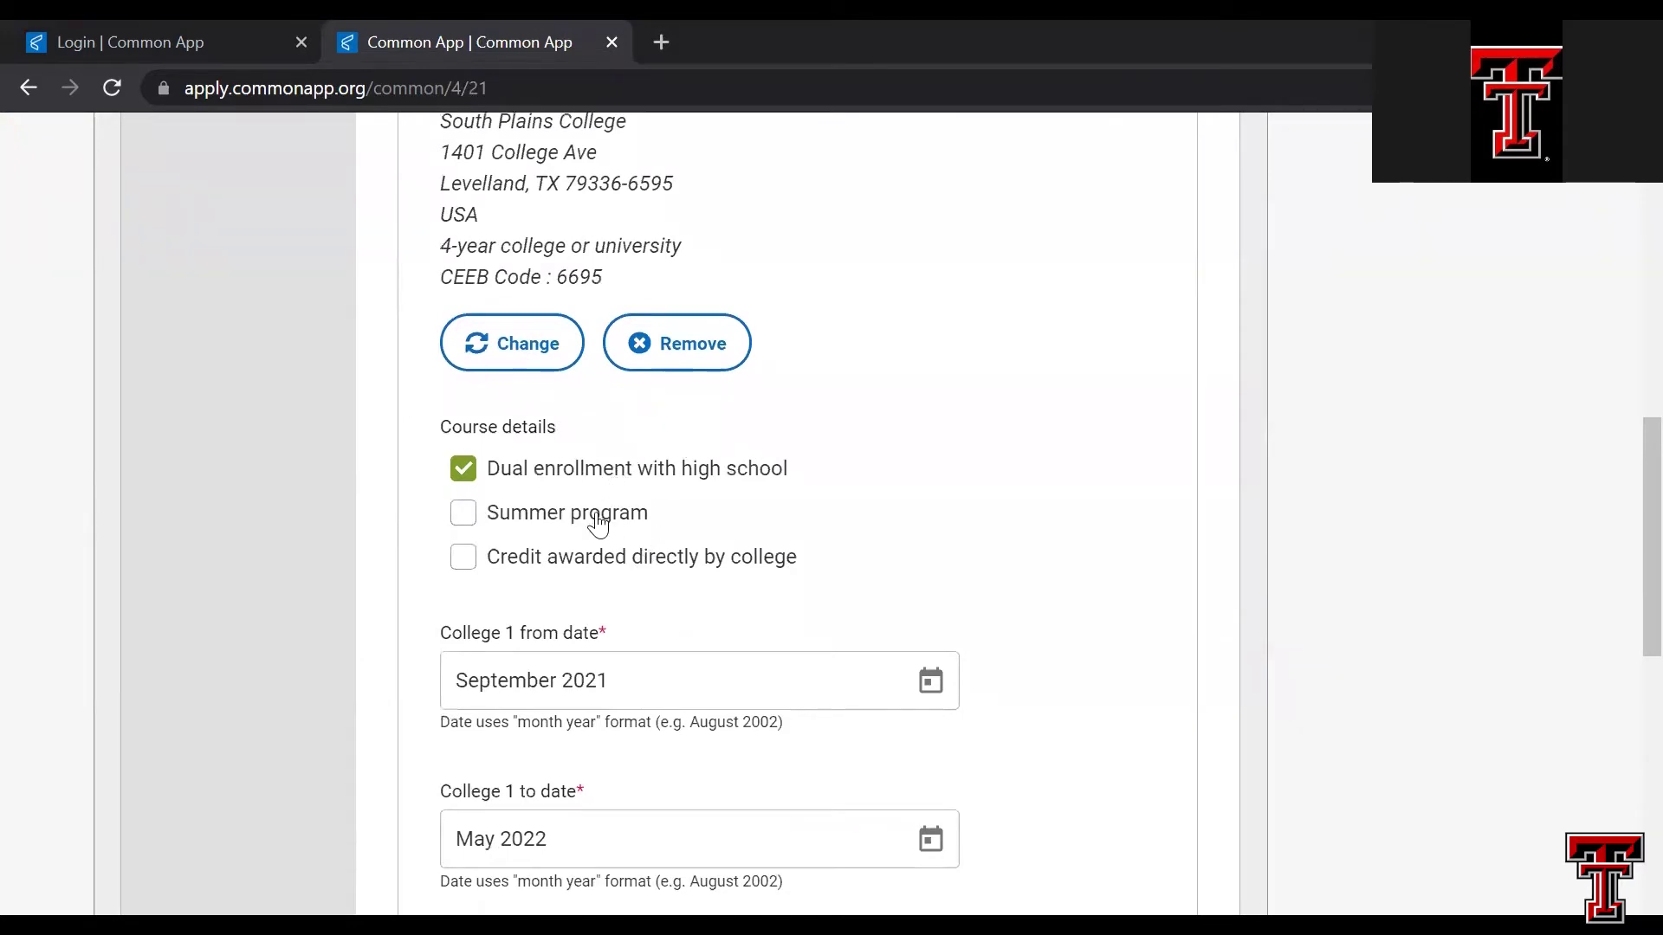
pyautogui.scroll(-2, 794, 557)
pyautogui.scroll(-2, 801, 543)
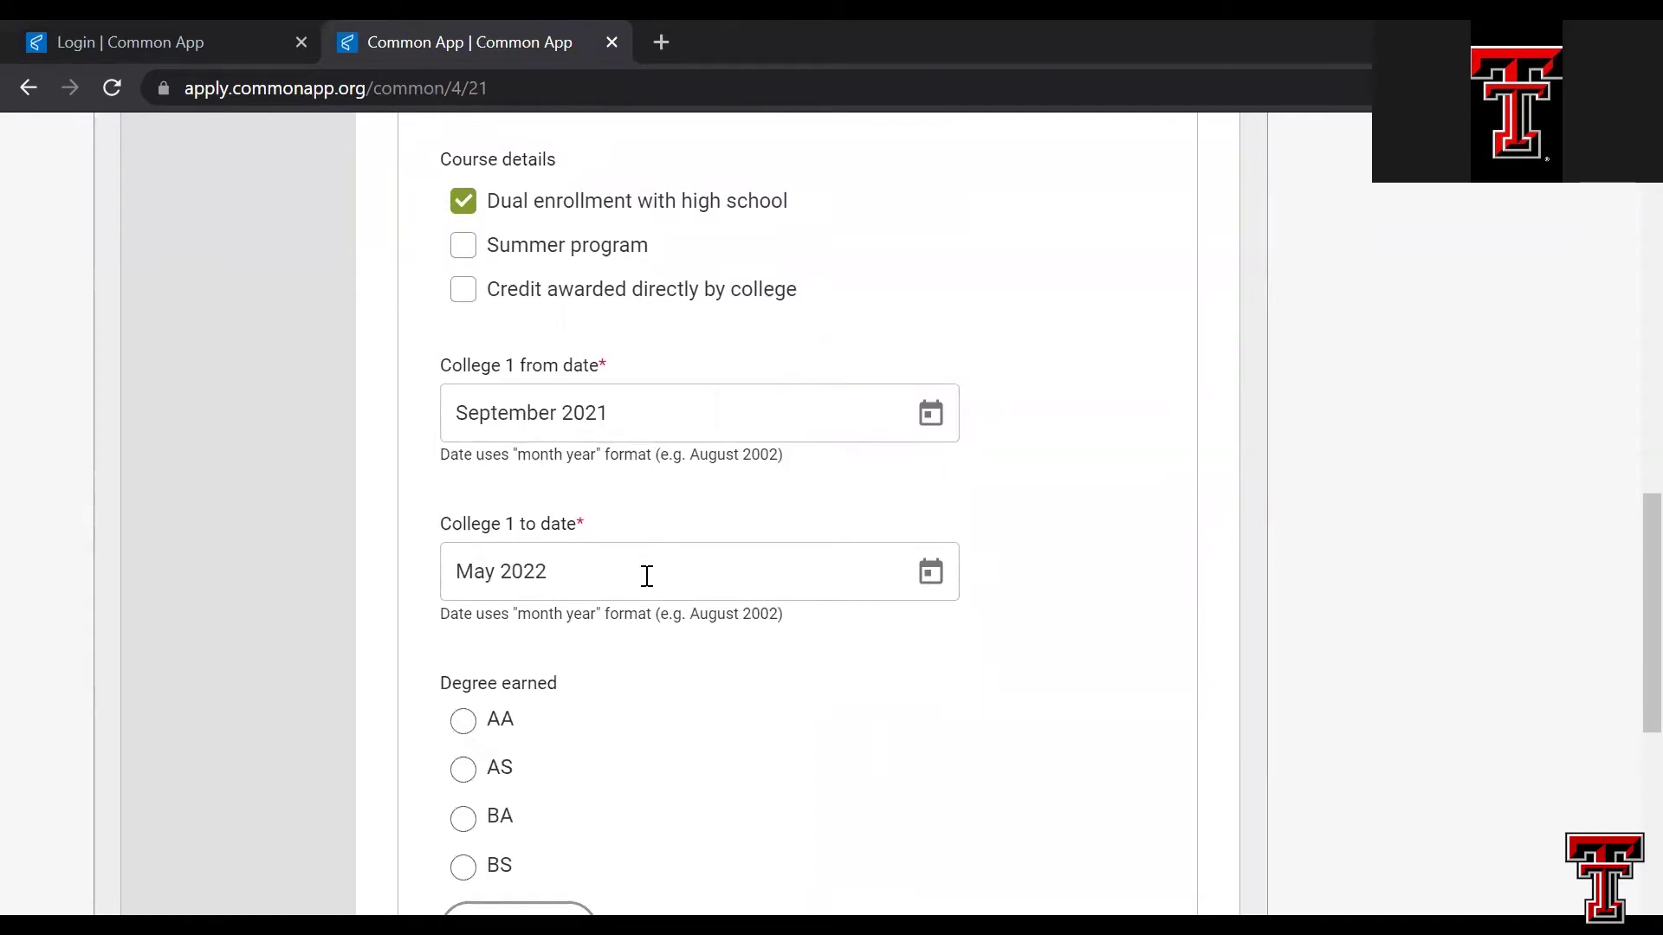
pyautogui.scroll(-3, 661, 502)
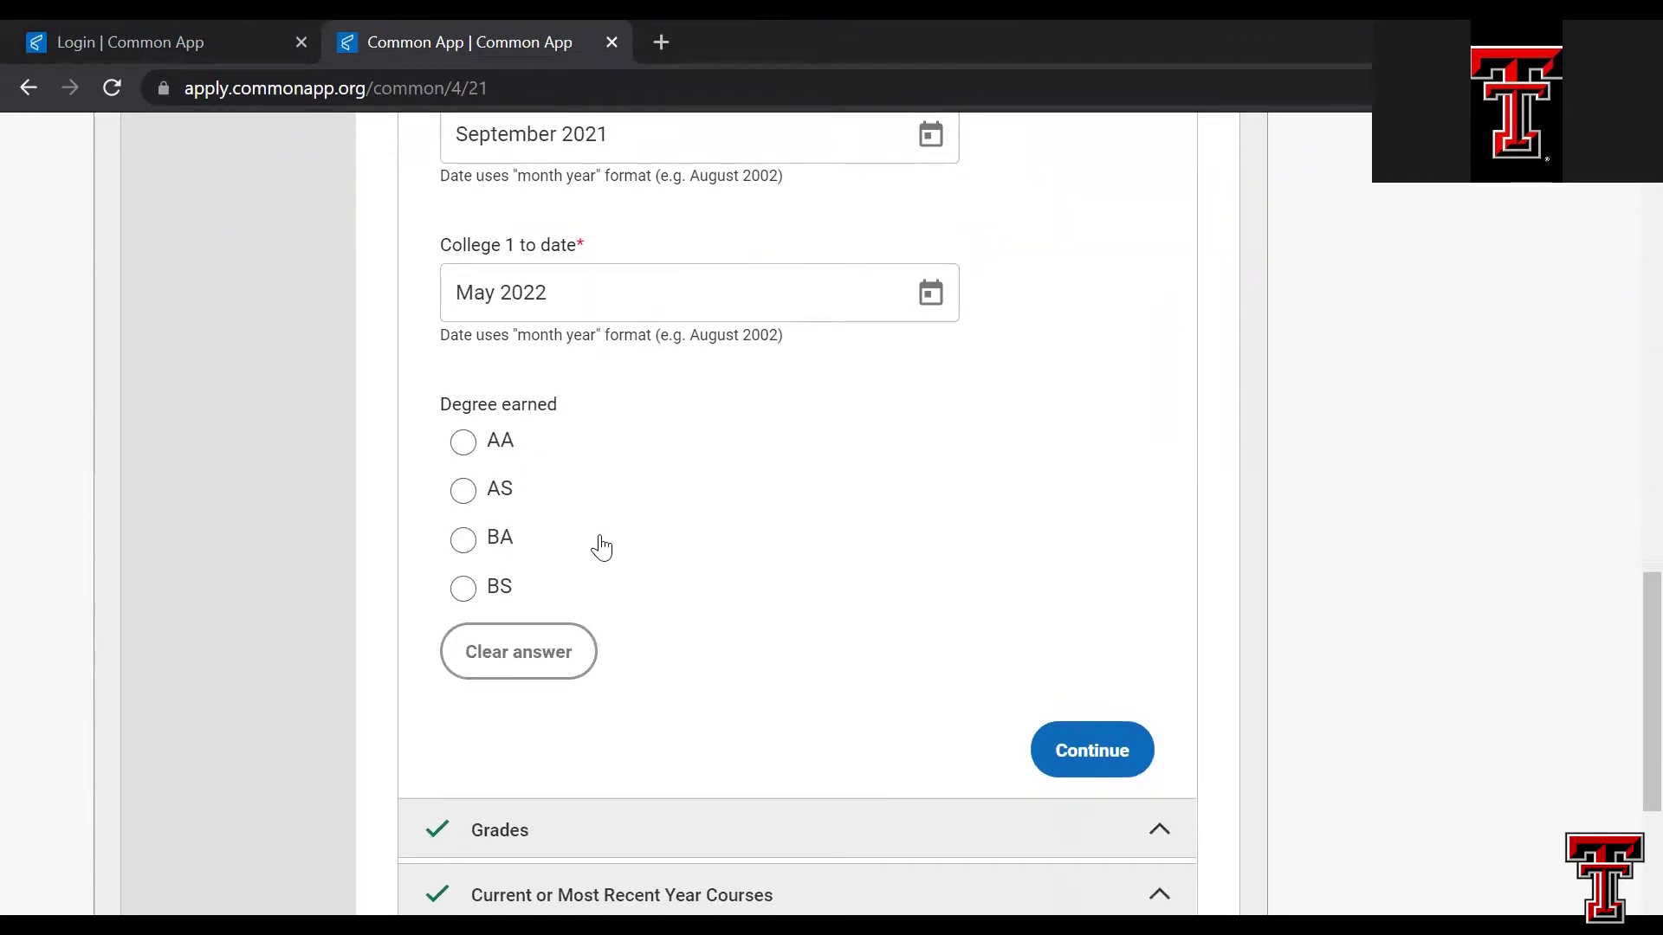
pyautogui.scroll(-1, 604, 590)
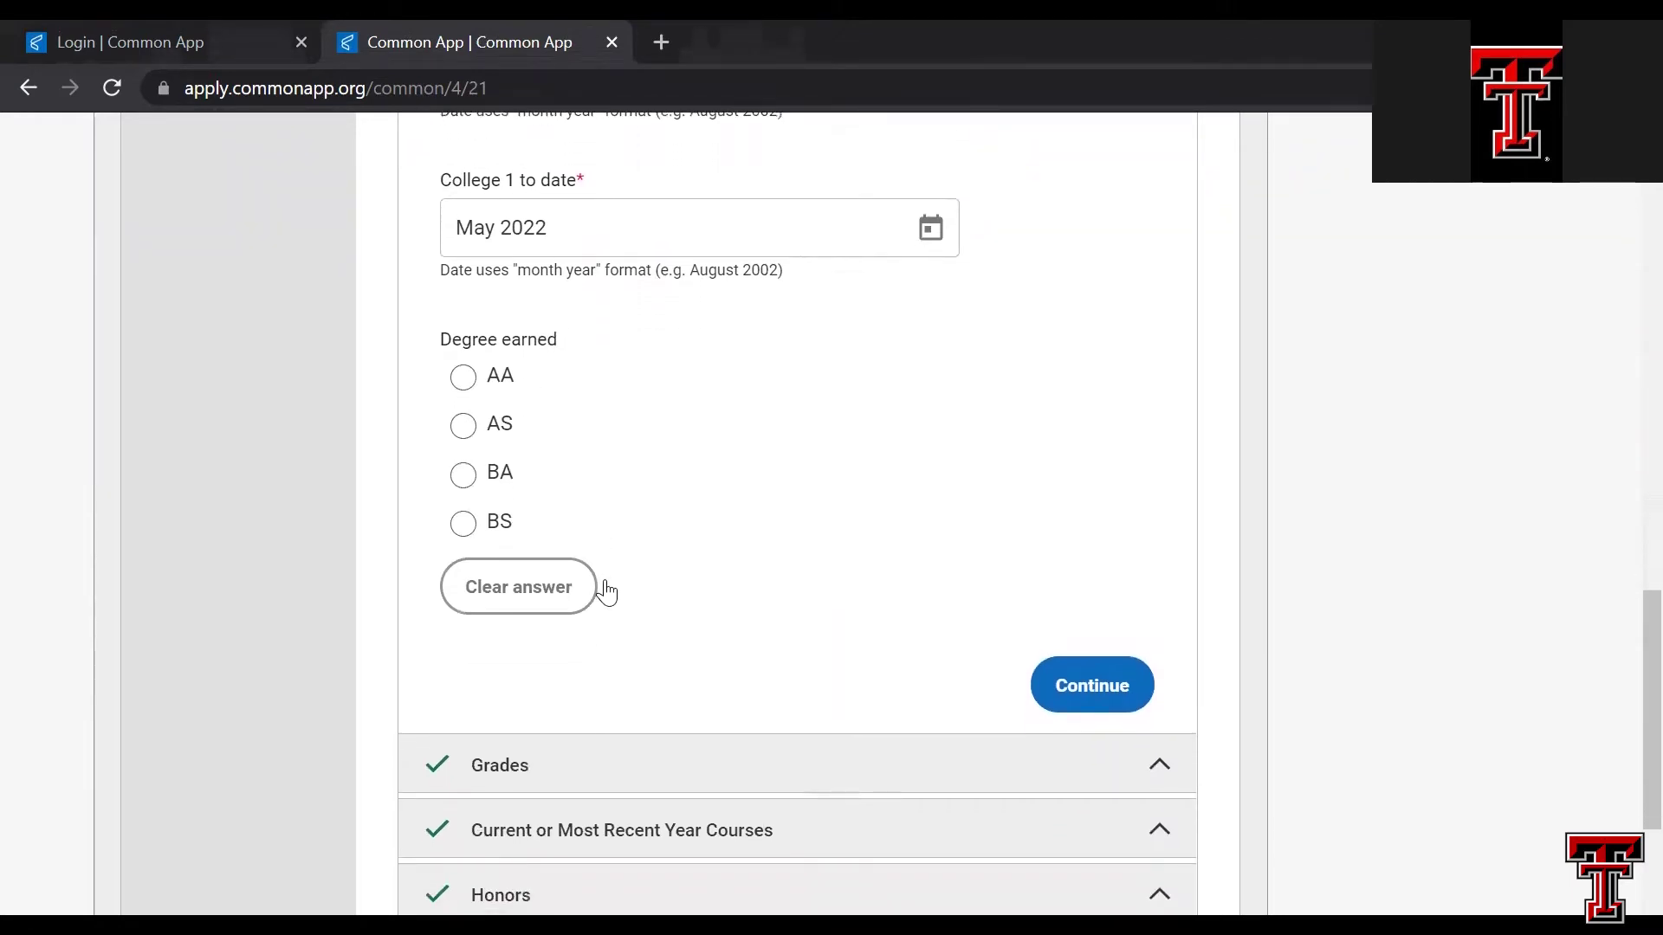
pyautogui.click(1112, 707)
# - Review the graduating class size, class rank reporting, quartile rank and rank weighting answers
pyautogui.scroll(-2, 770, 570)
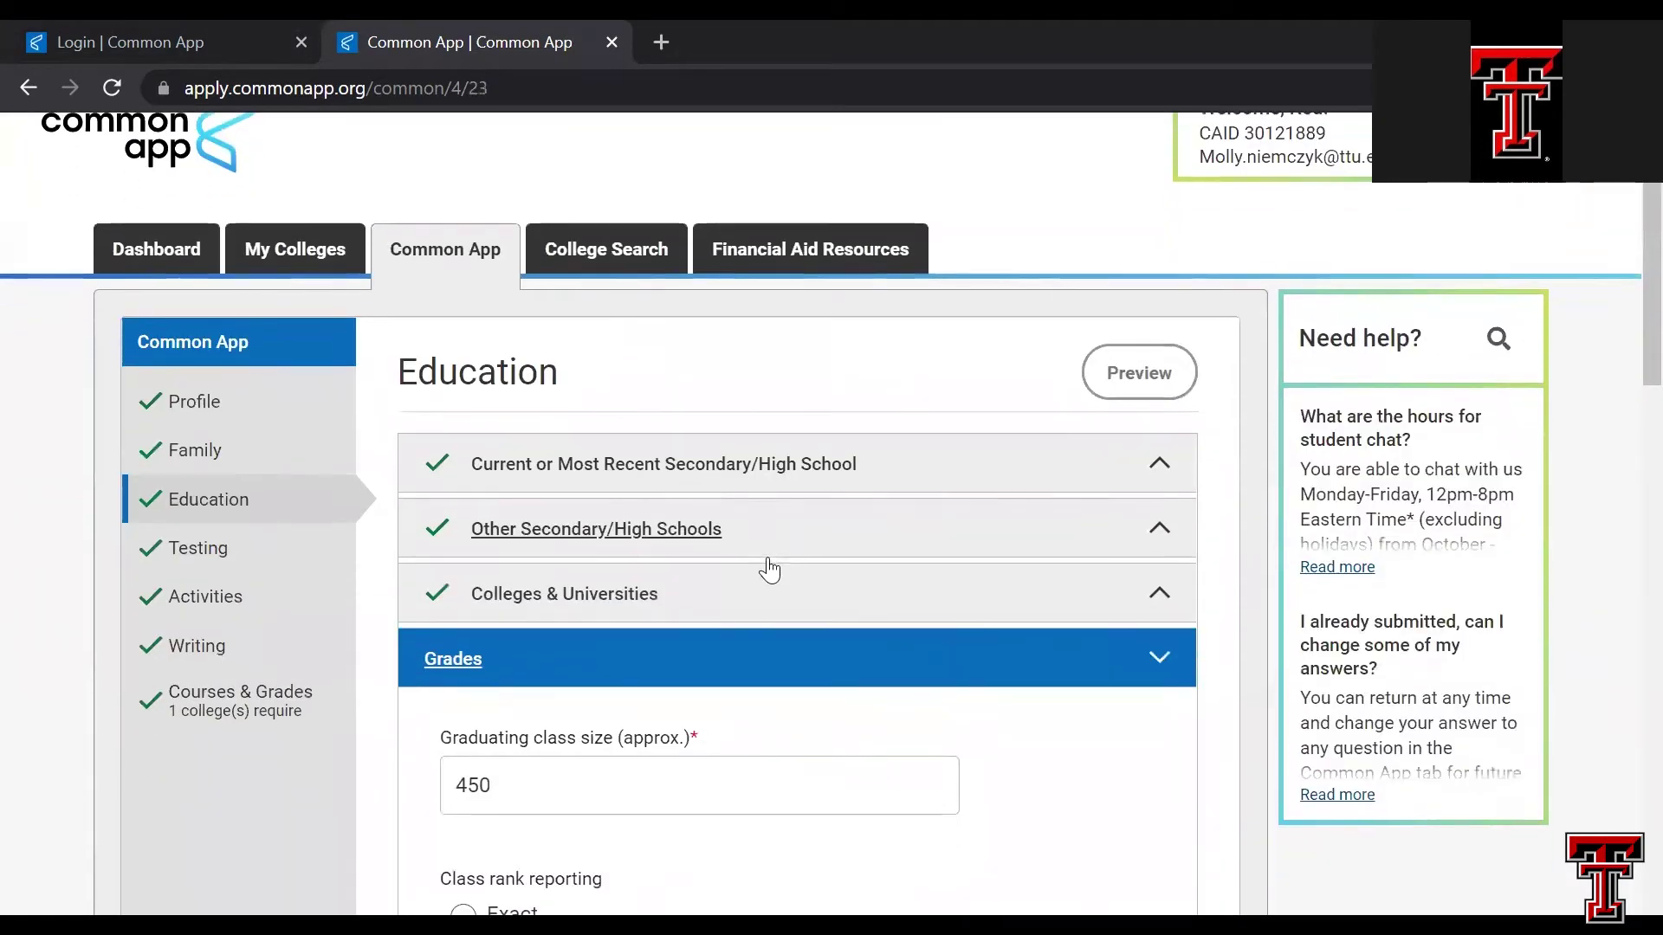
pyautogui.scroll(-2, 770, 570)
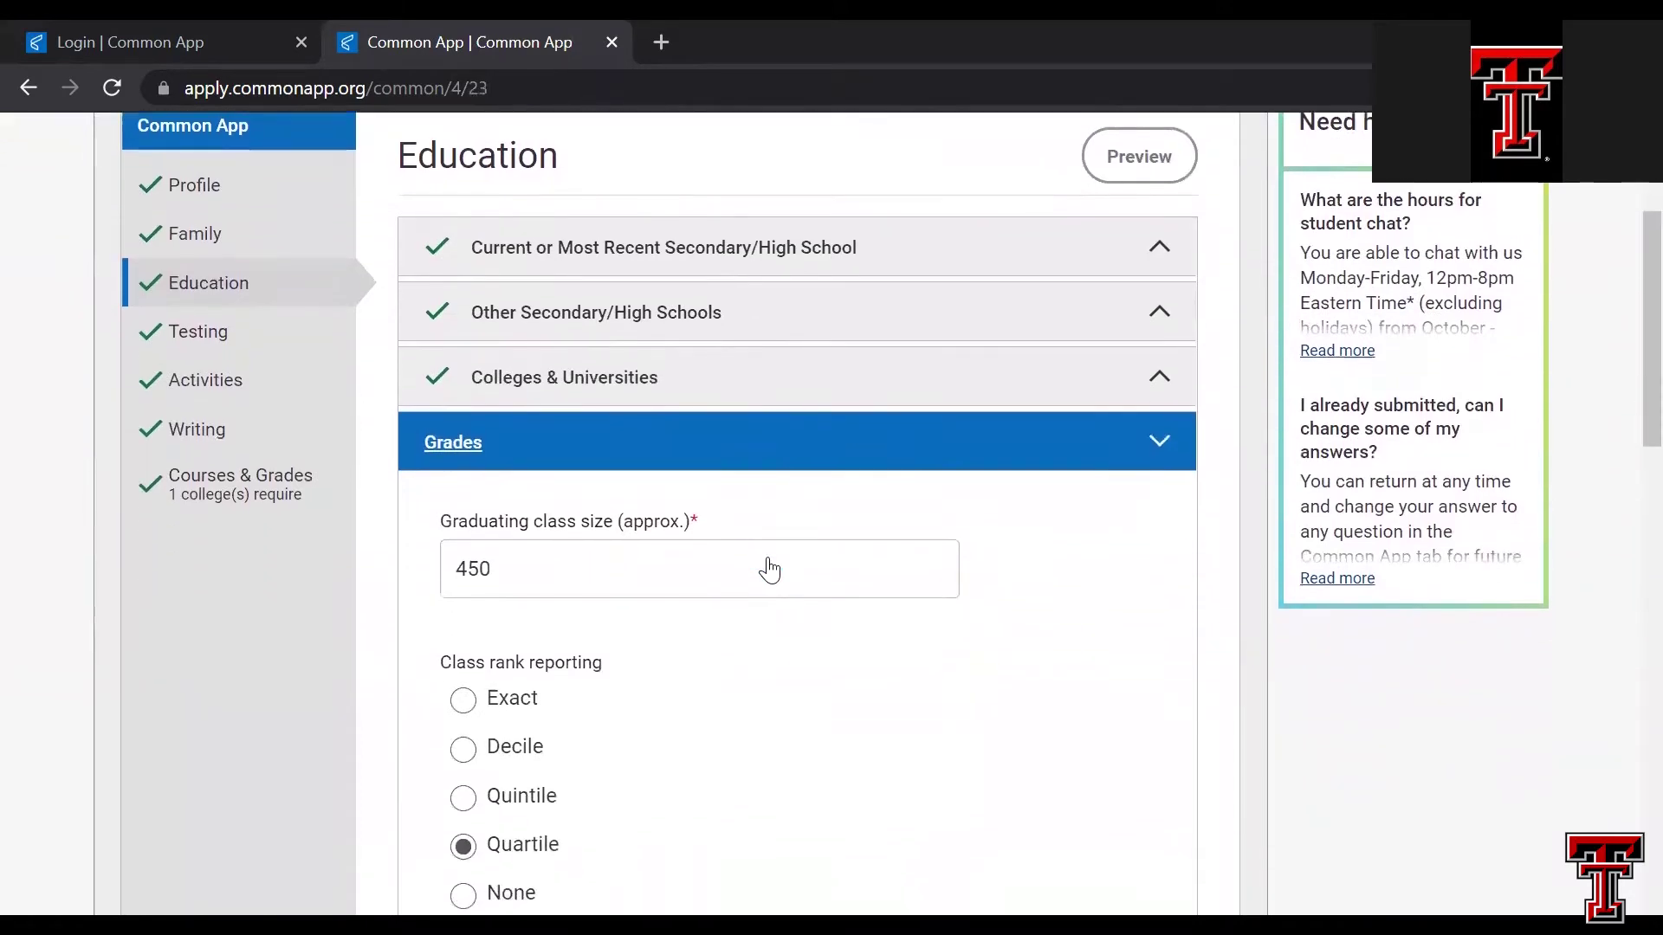
pyautogui.scroll(-1, 773, 569)
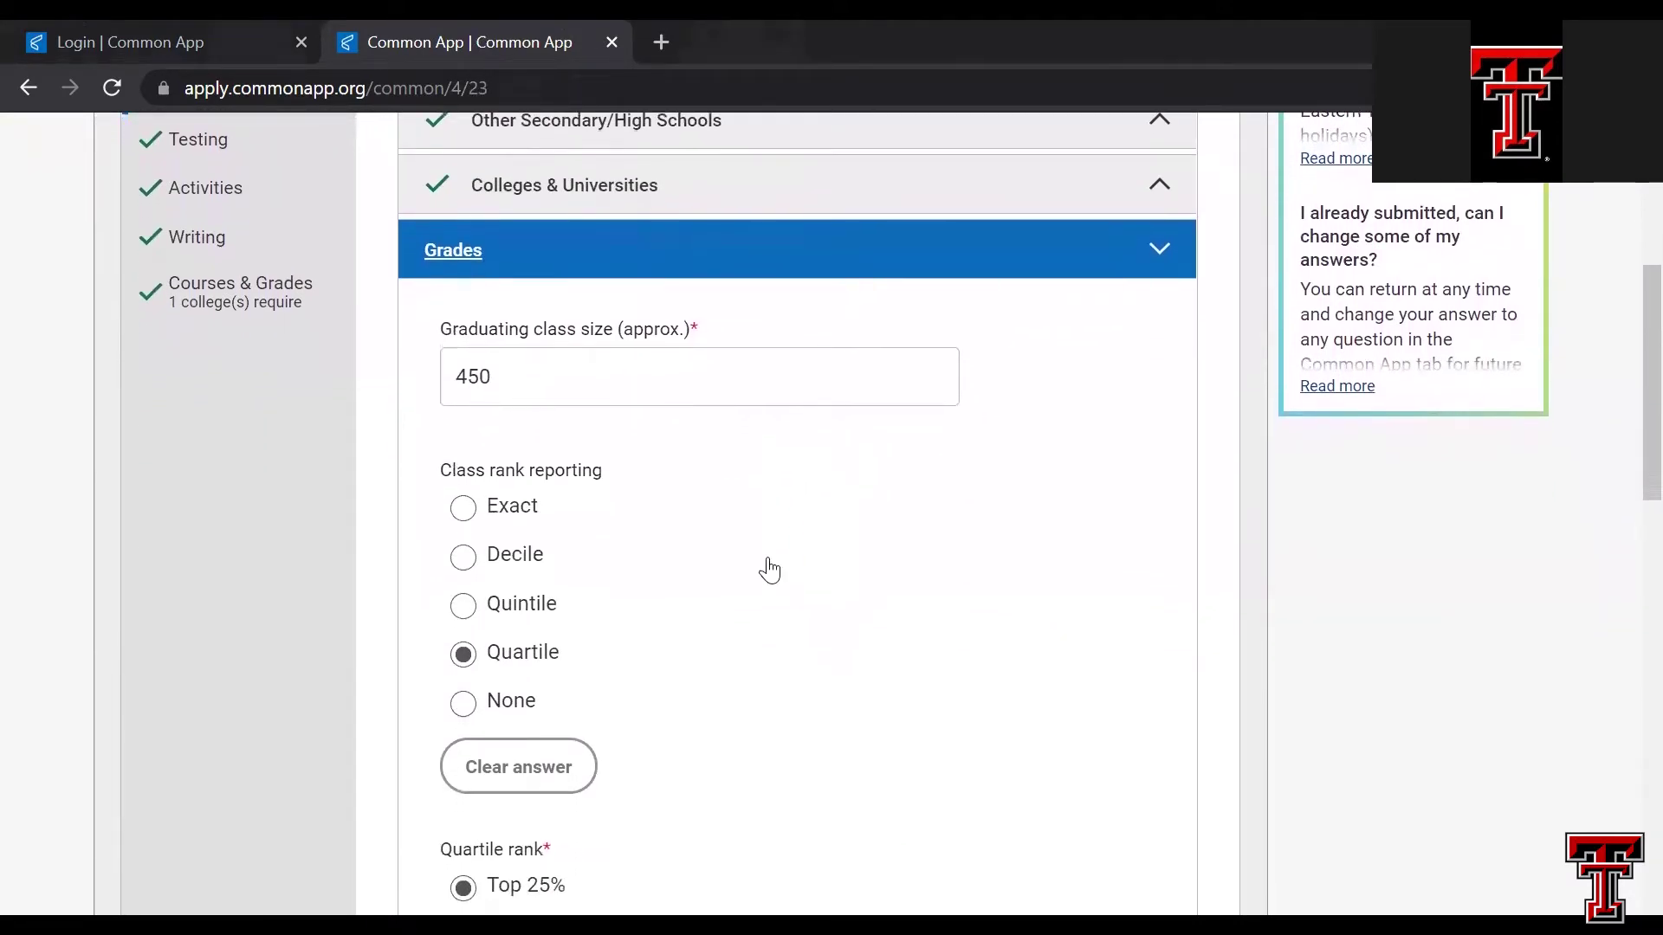
pyautogui.scroll(-1, 769, 570)
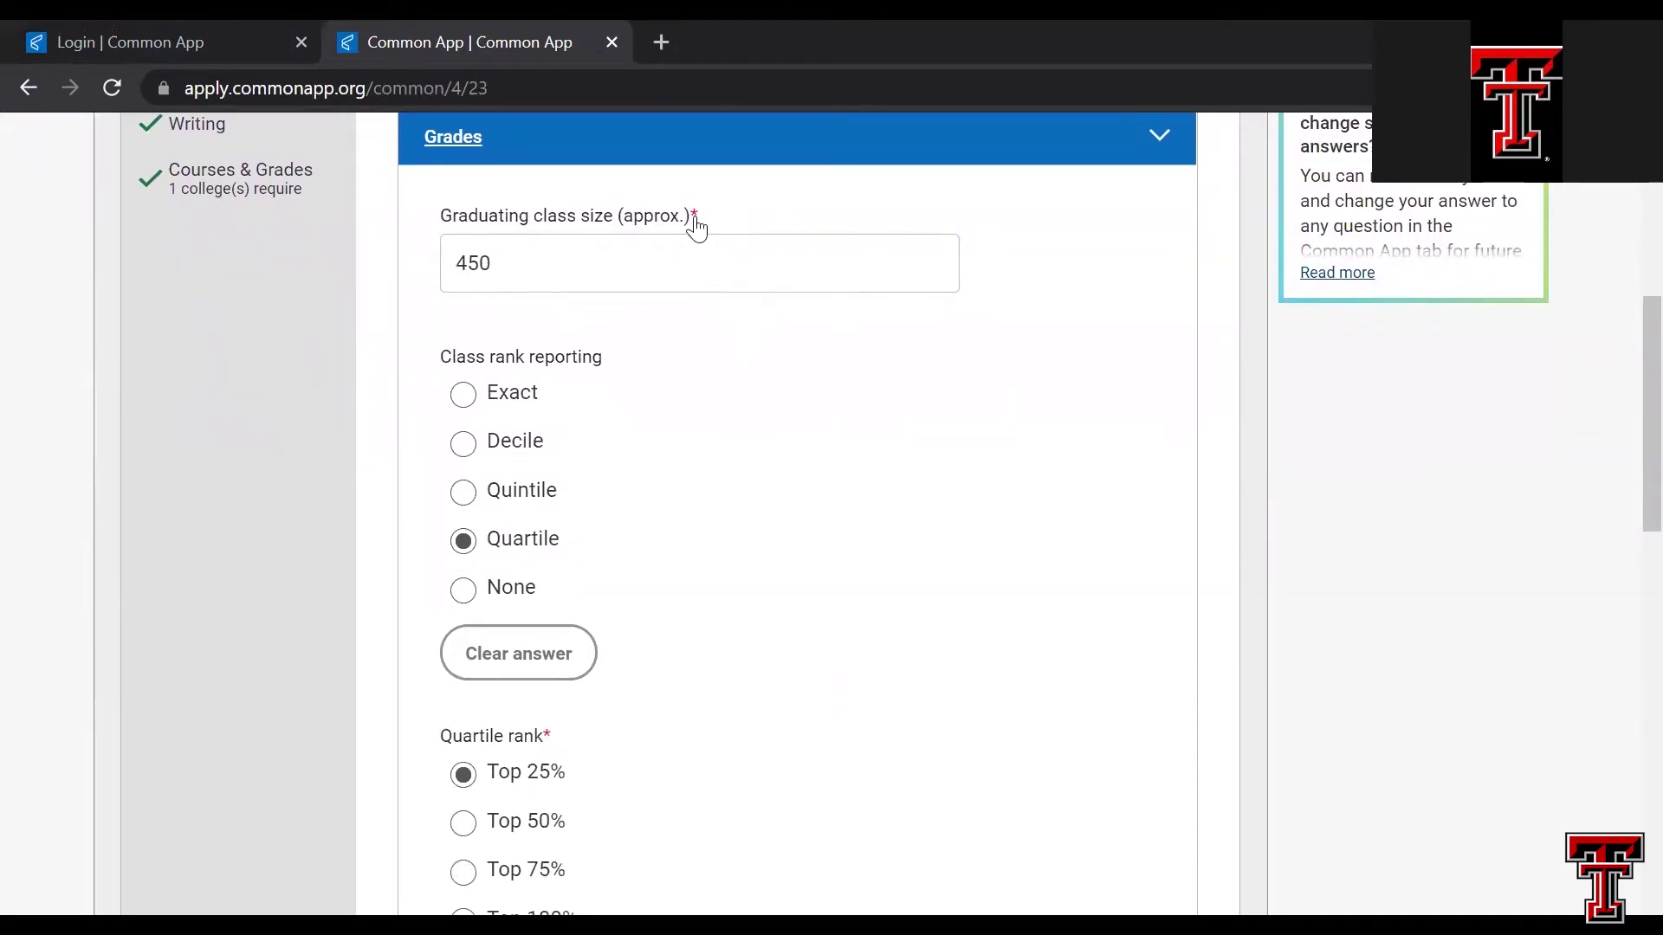
pyautogui.scroll(-1, 705, 578)
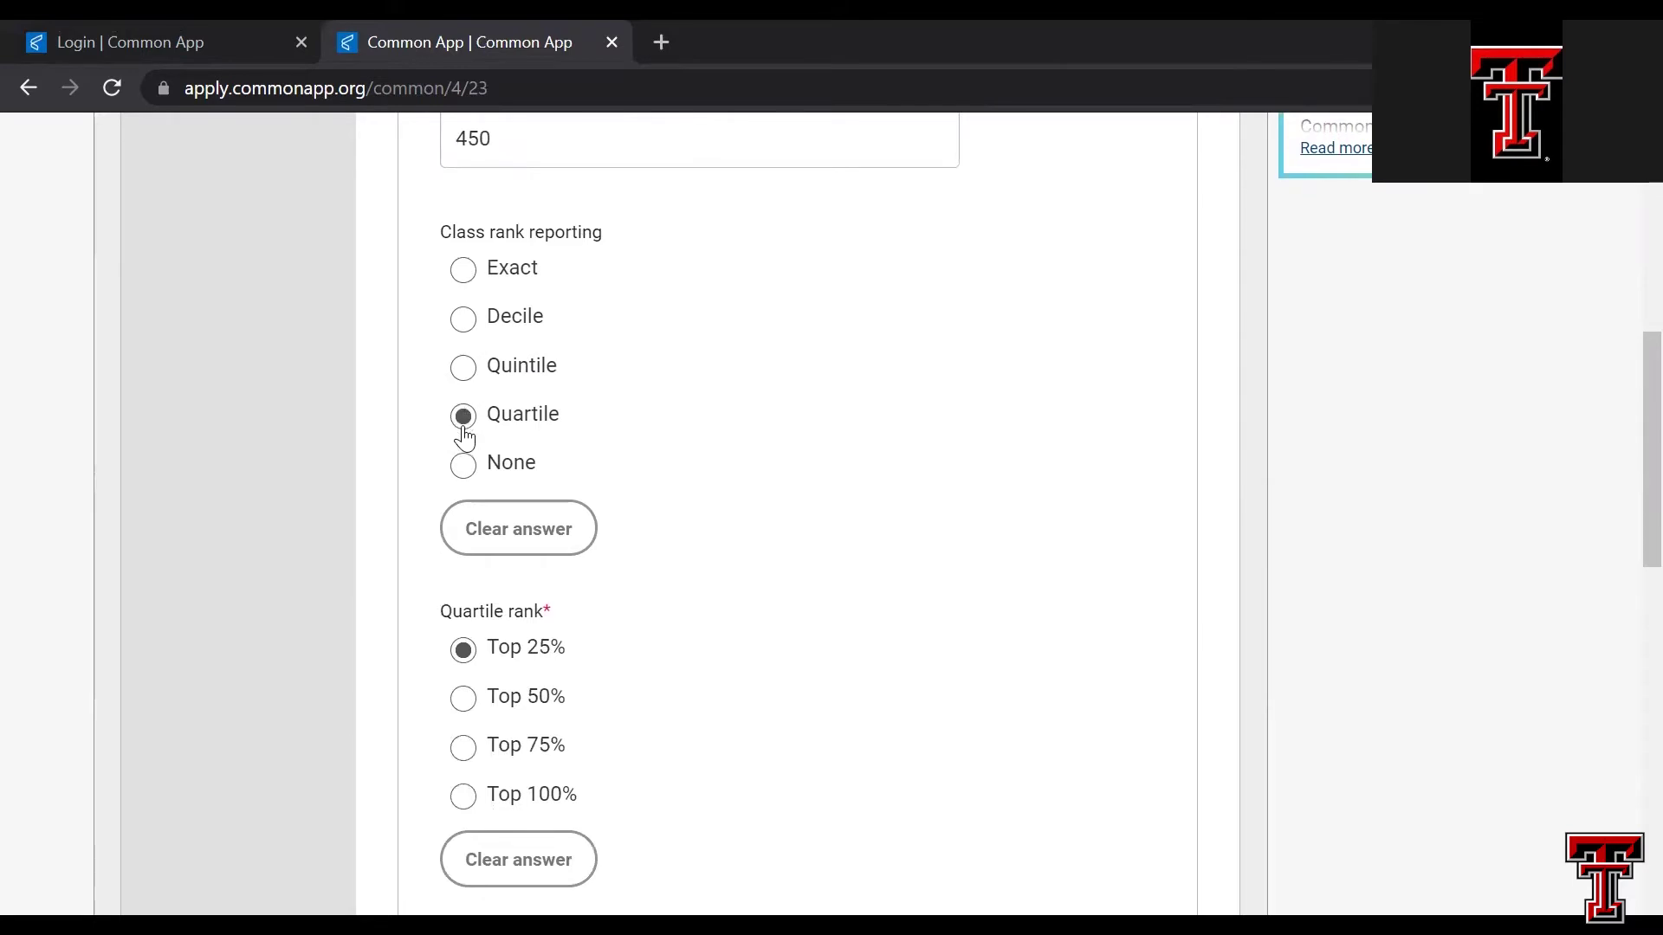
pyautogui.scroll(-2, 683, 606)
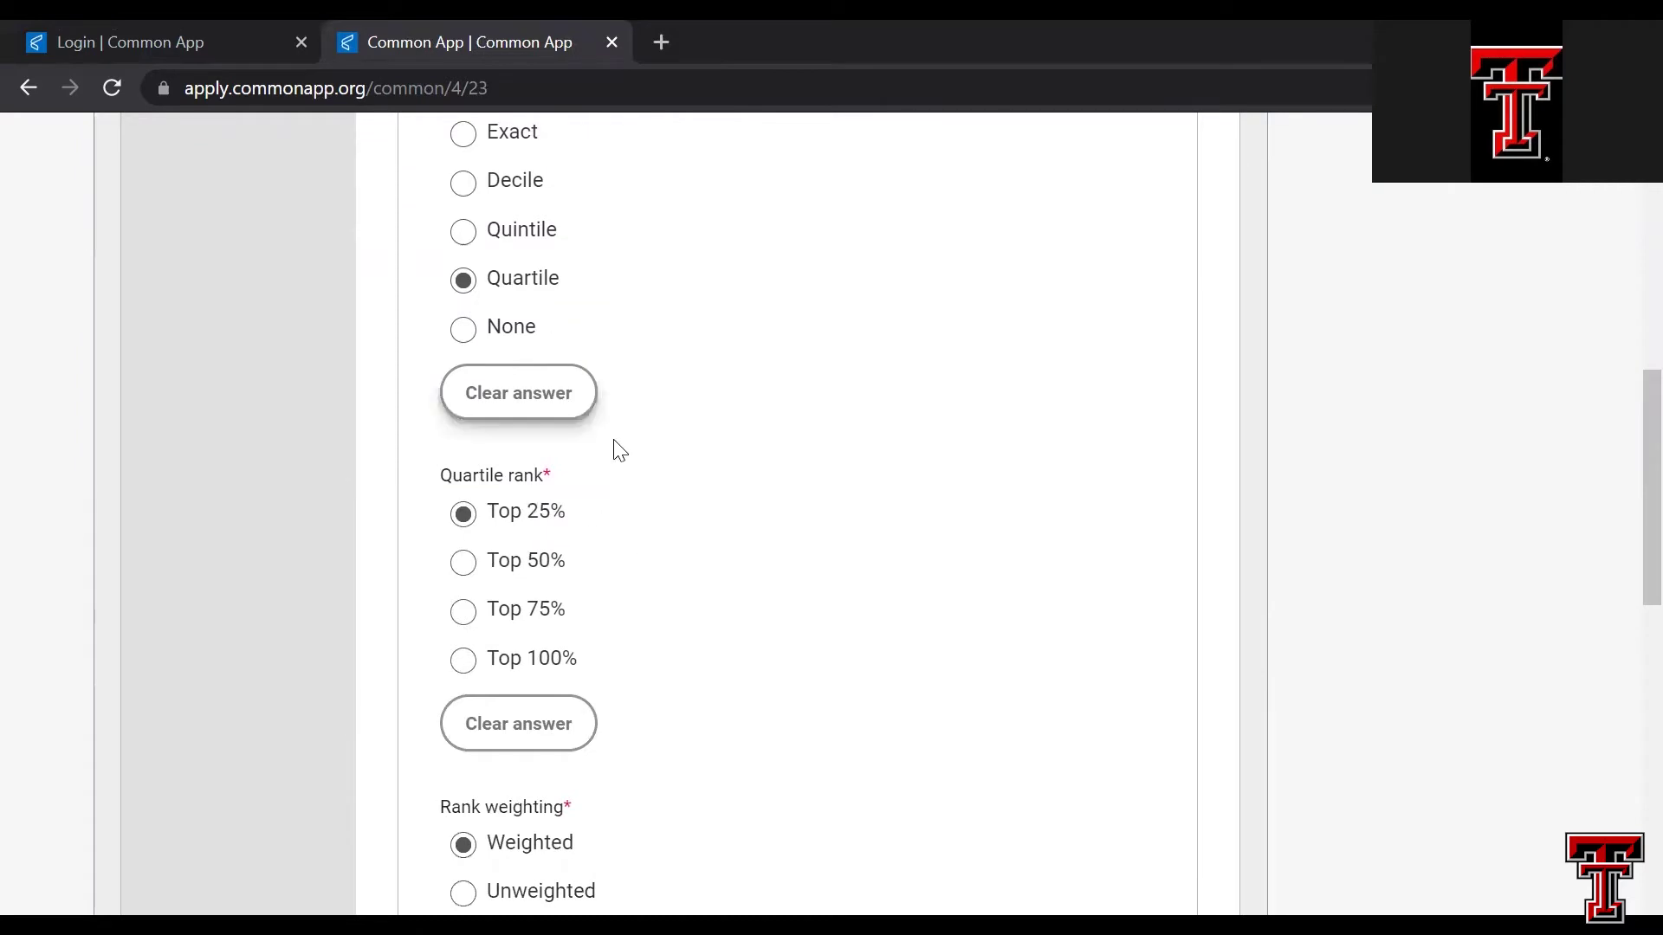
# - Try Exact as the class rank reporting to view its class rank field, and reset the answer to Quartile
pyautogui.click(467, 138)
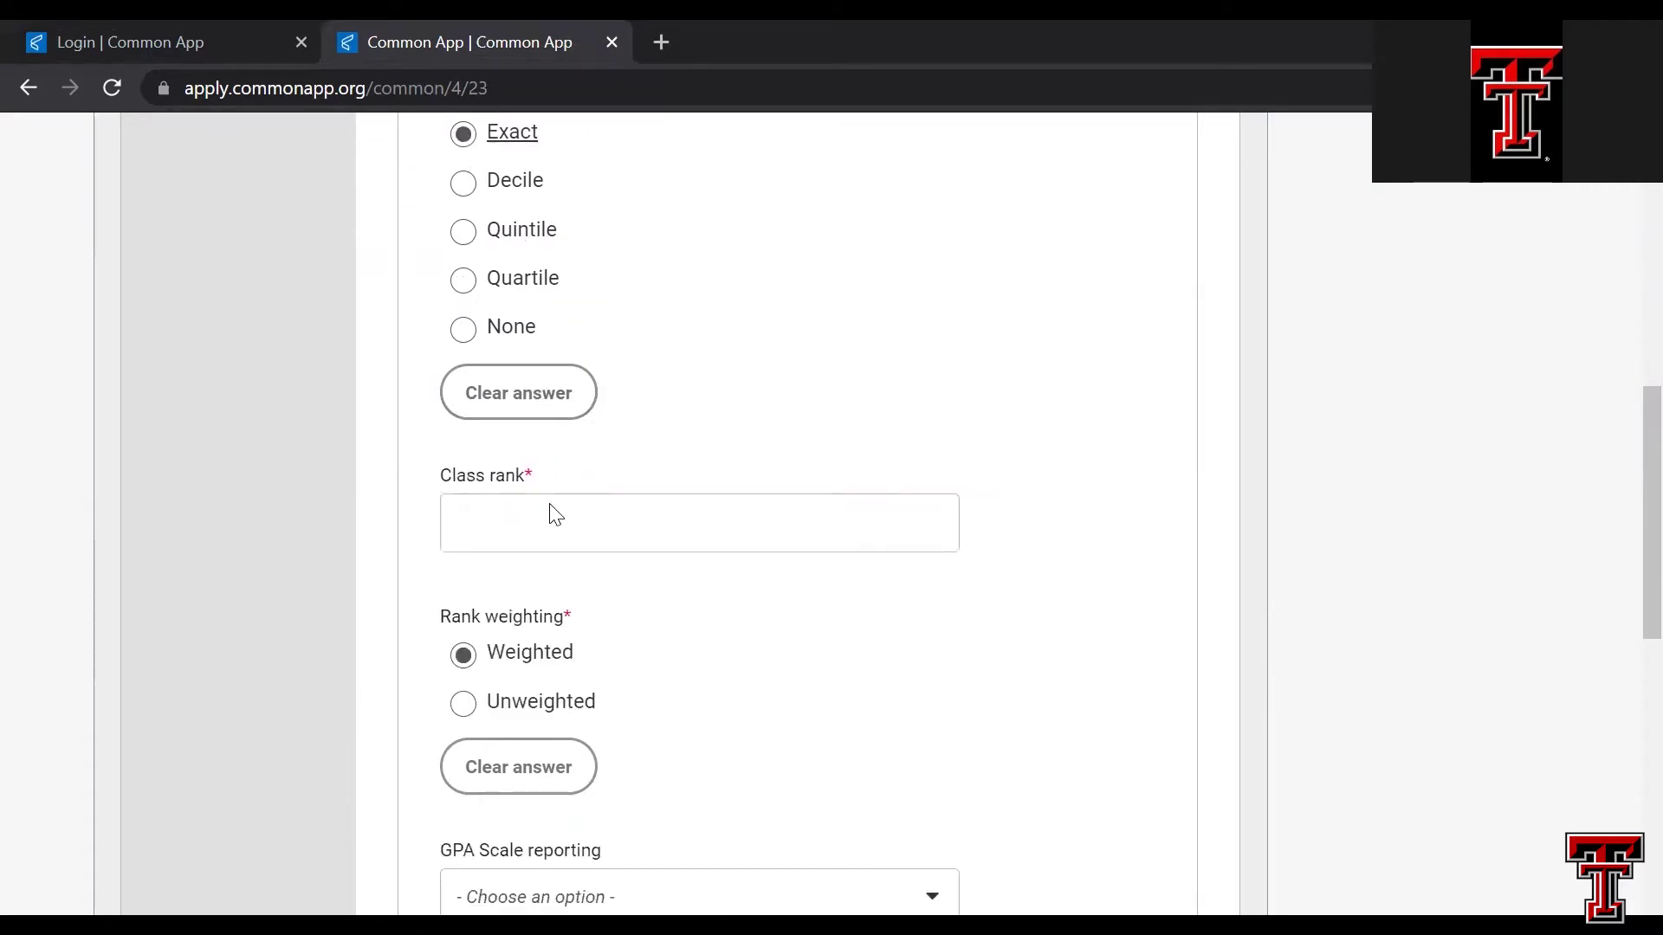
pyautogui.click(465, 279)
pyautogui.scroll(-1, 681, 583)
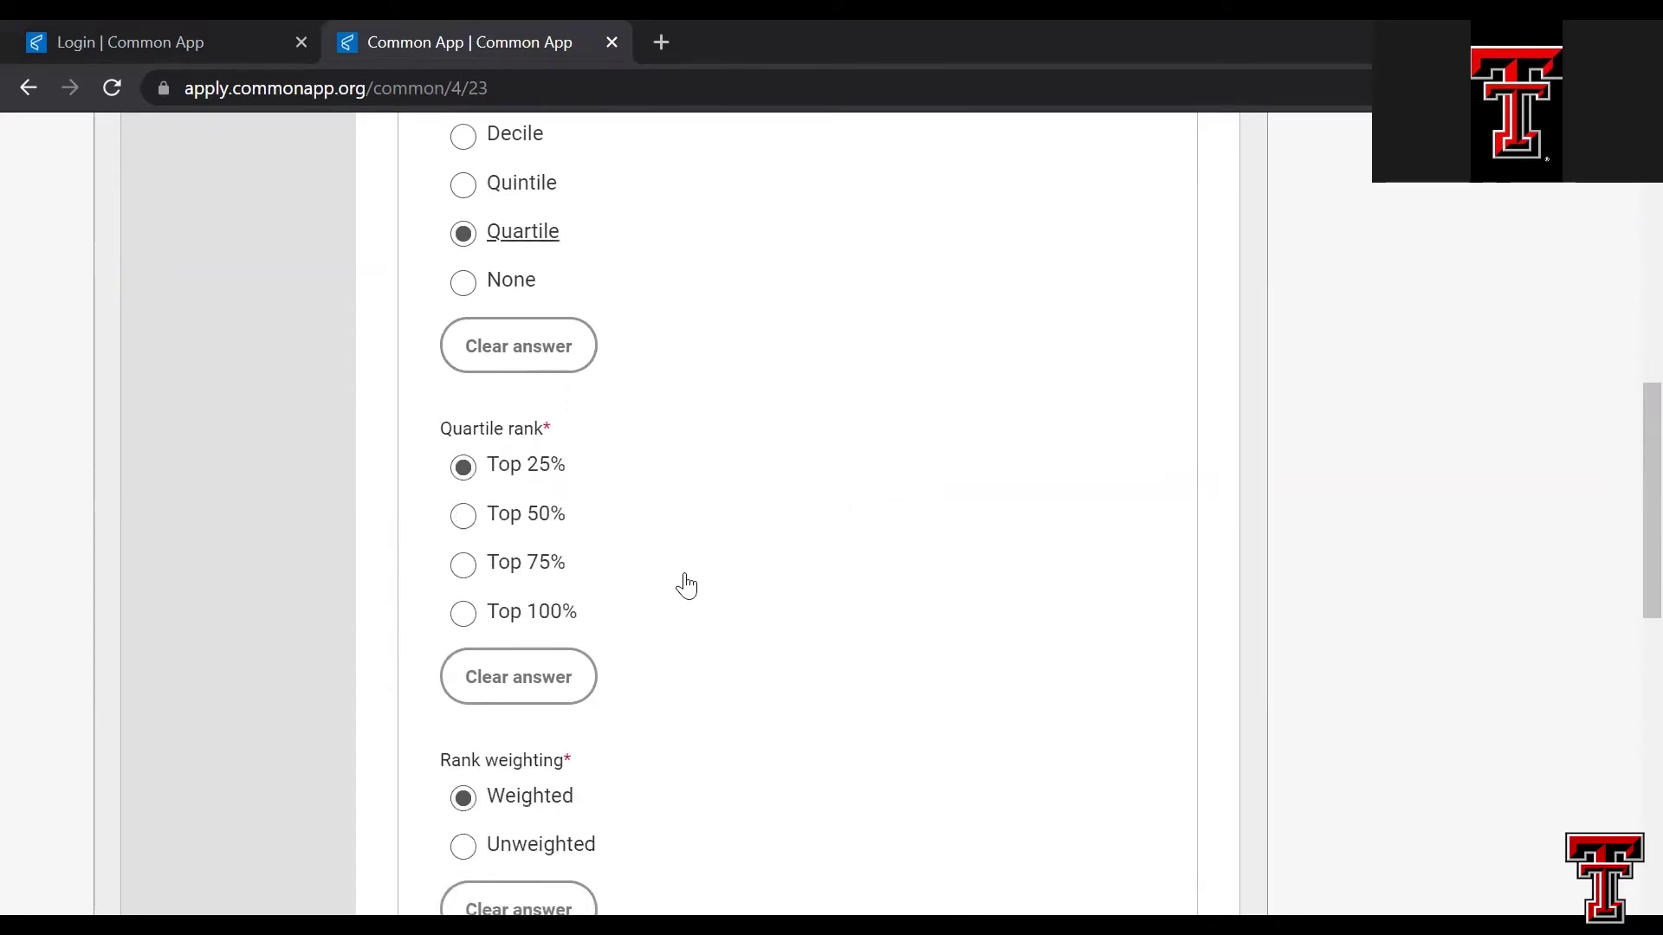
# - Report a weighted cumulative GPA of 3.9 on a GPA scale of 4, and continue to the Current or Most Recent Year Courses section
pyautogui.scroll(-4, 686, 585)
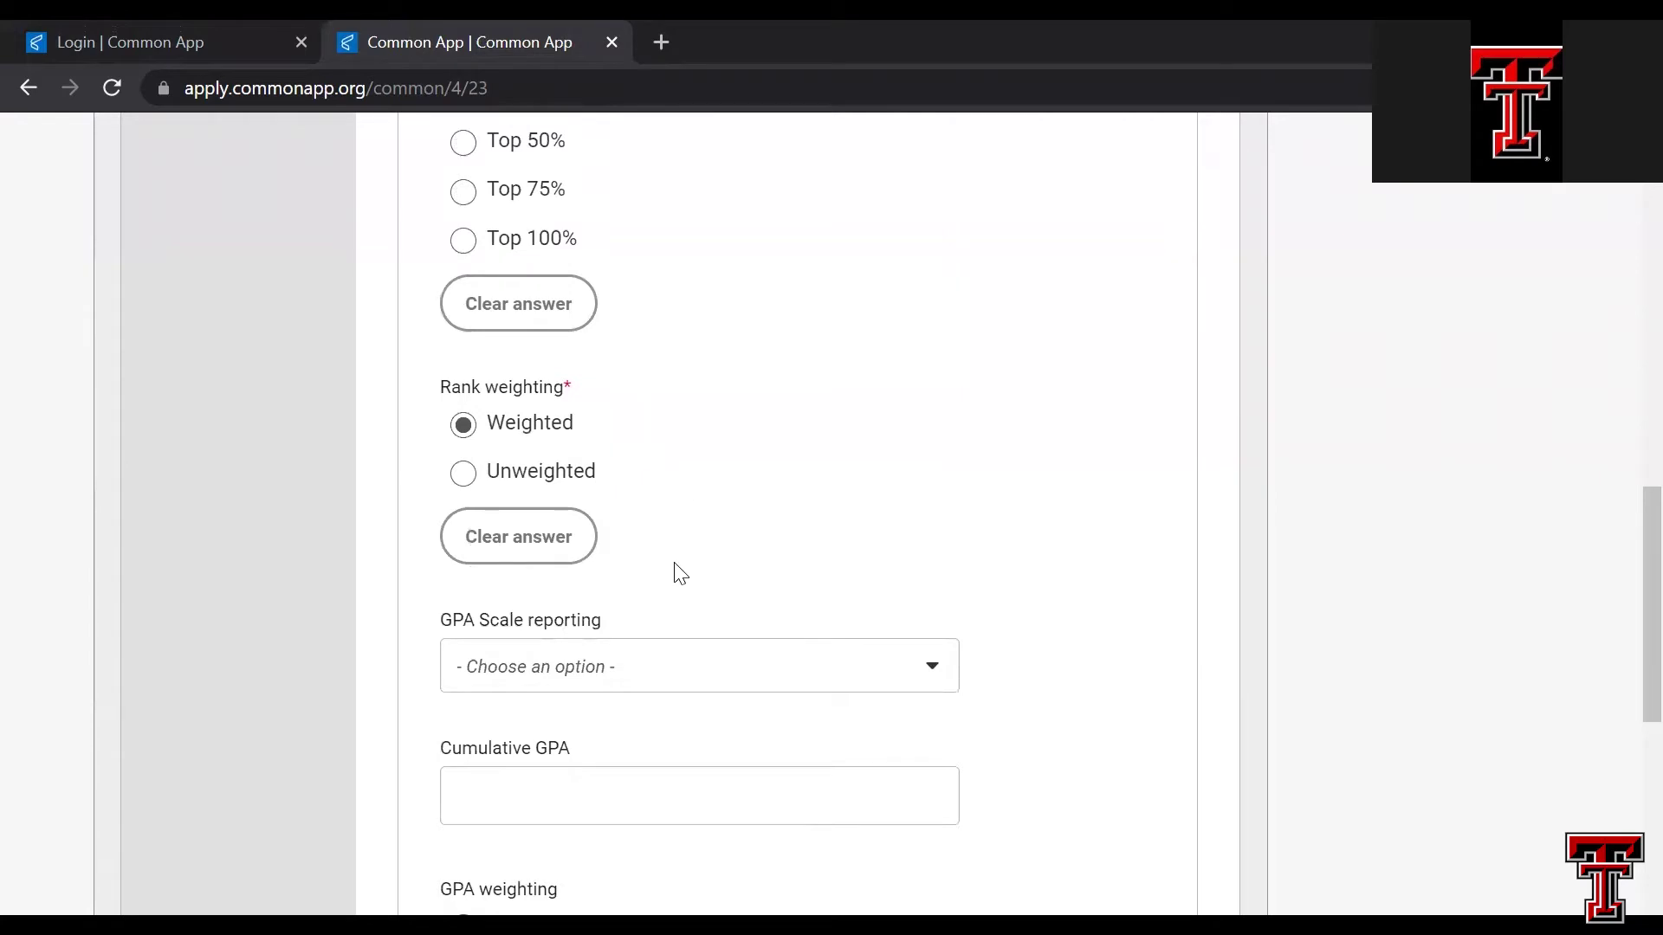
pyautogui.scroll(-2, 674, 570)
pyautogui.scroll(-2, 677, 563)
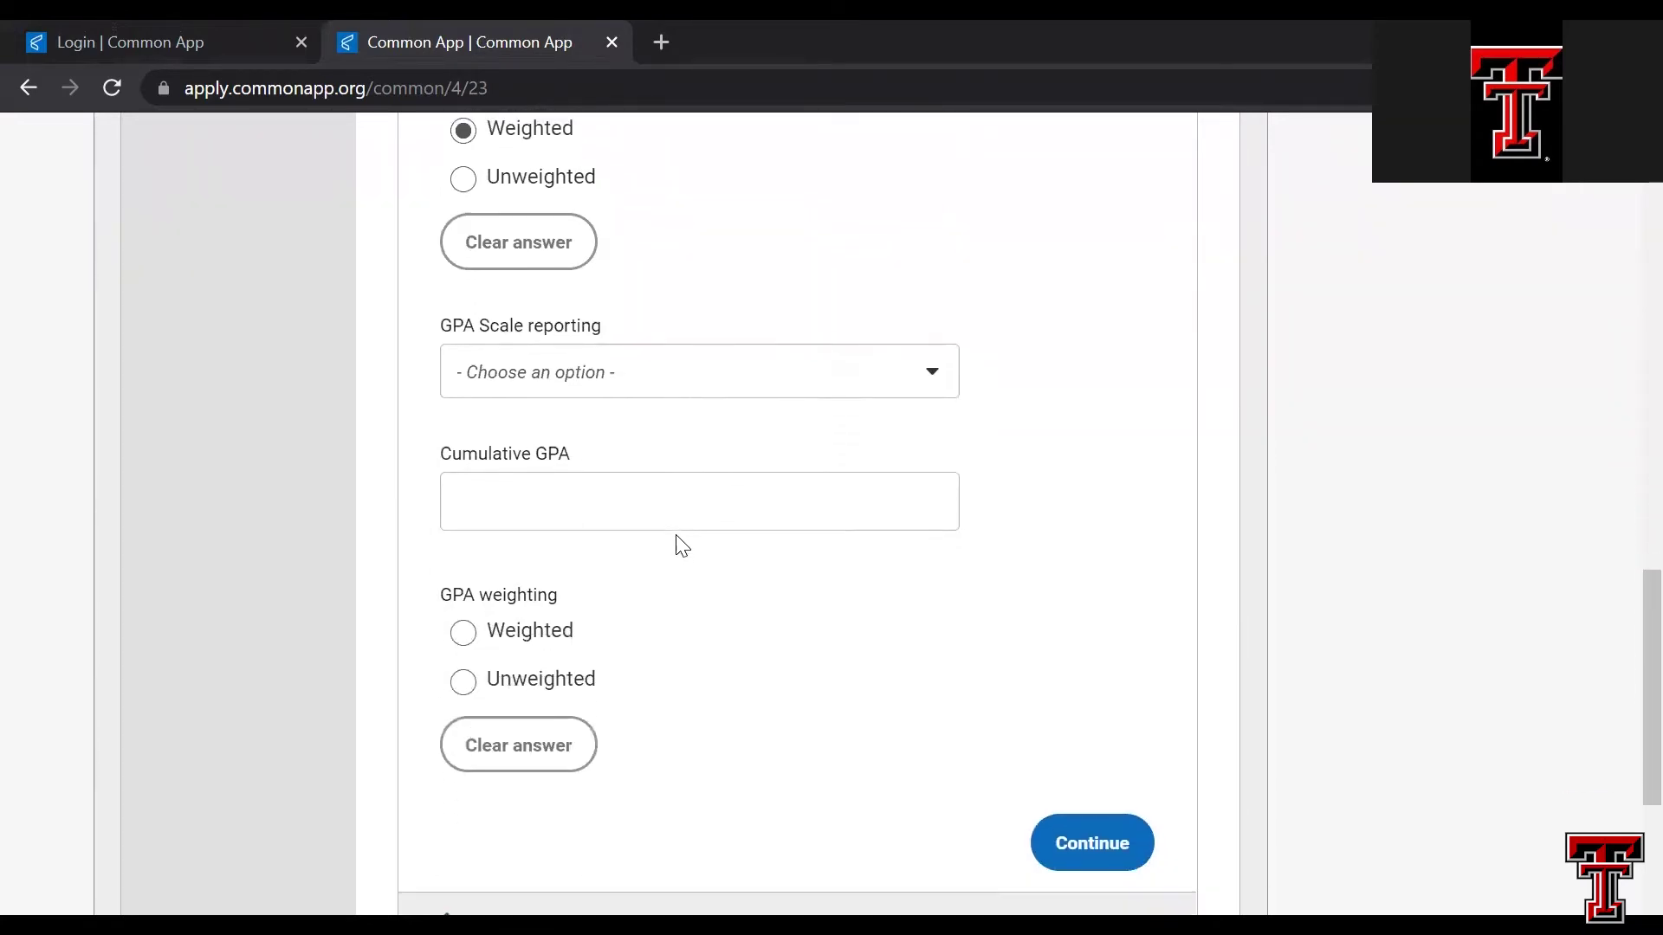
pyautogui.click(616, 366)
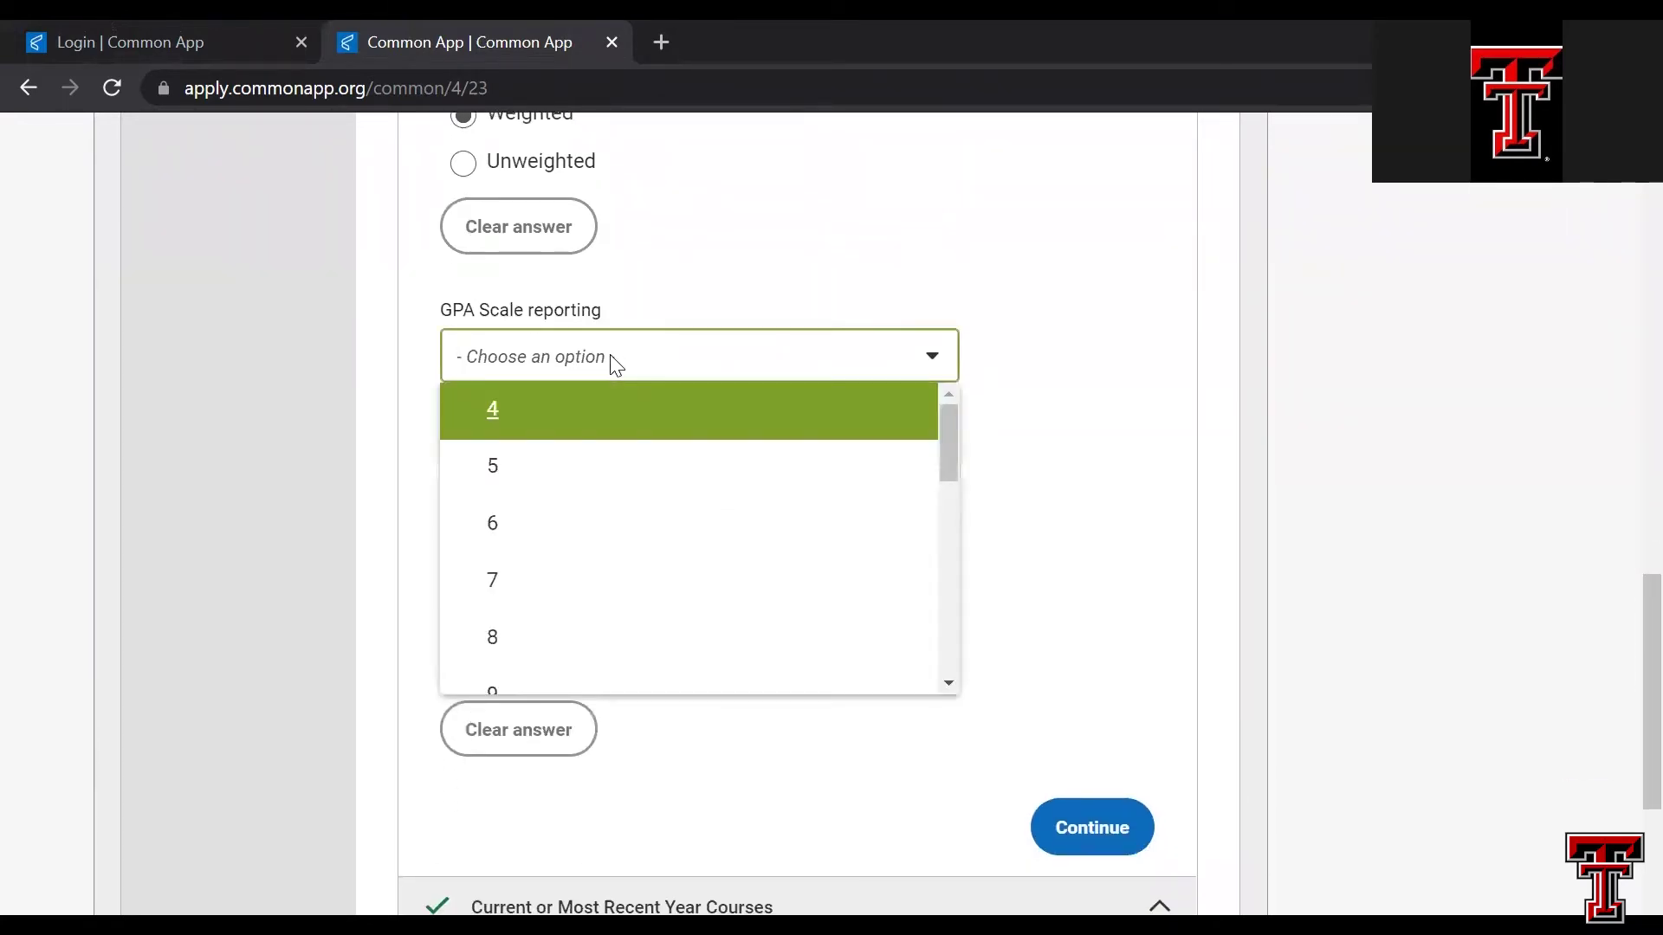
pyautogui.click(557, 417)
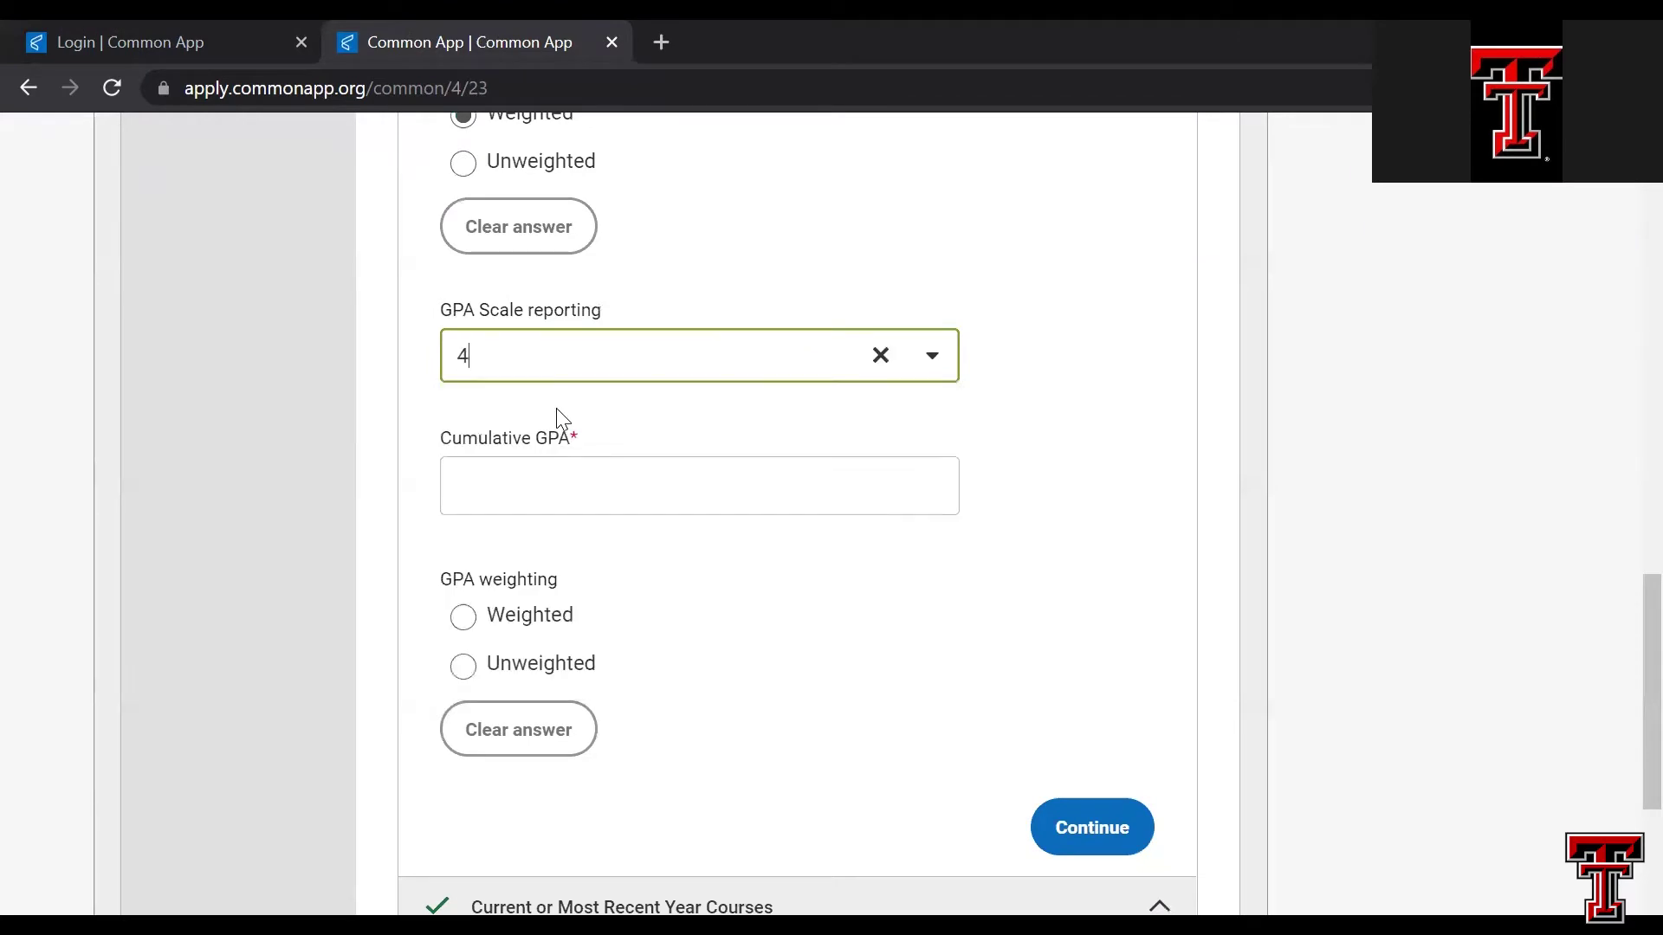
pyautogui.click(628, 481)
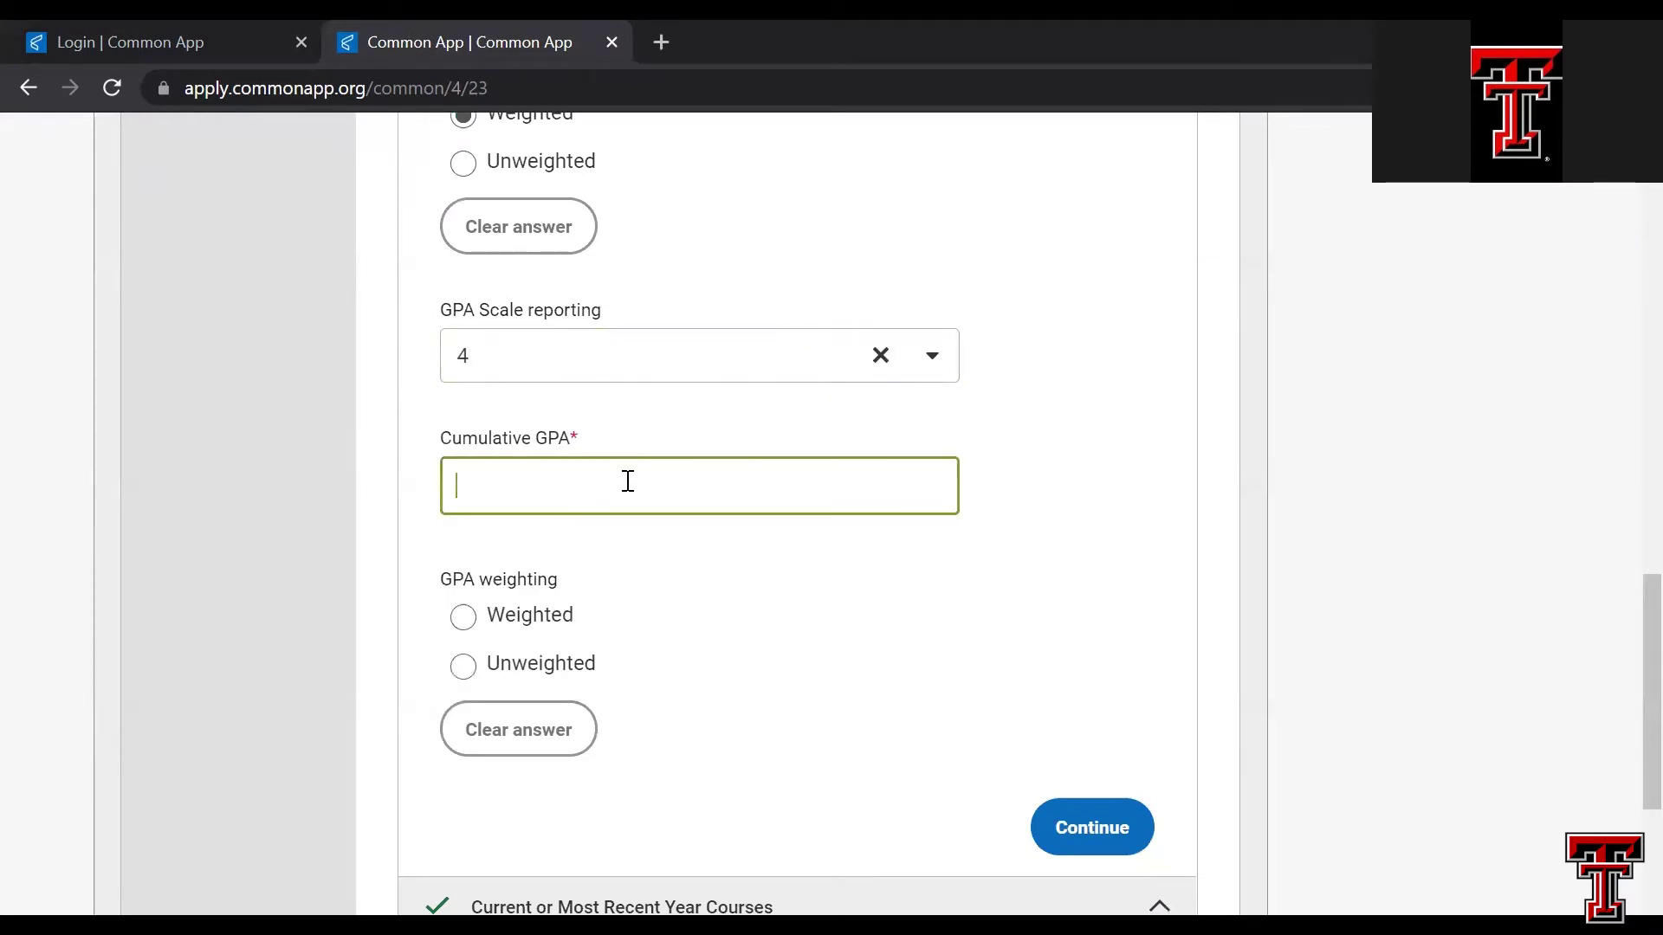
pyautogui.write('3.9')
pyautogui.click(463, 622)
pyautogui.scroll(1, 743, 587)
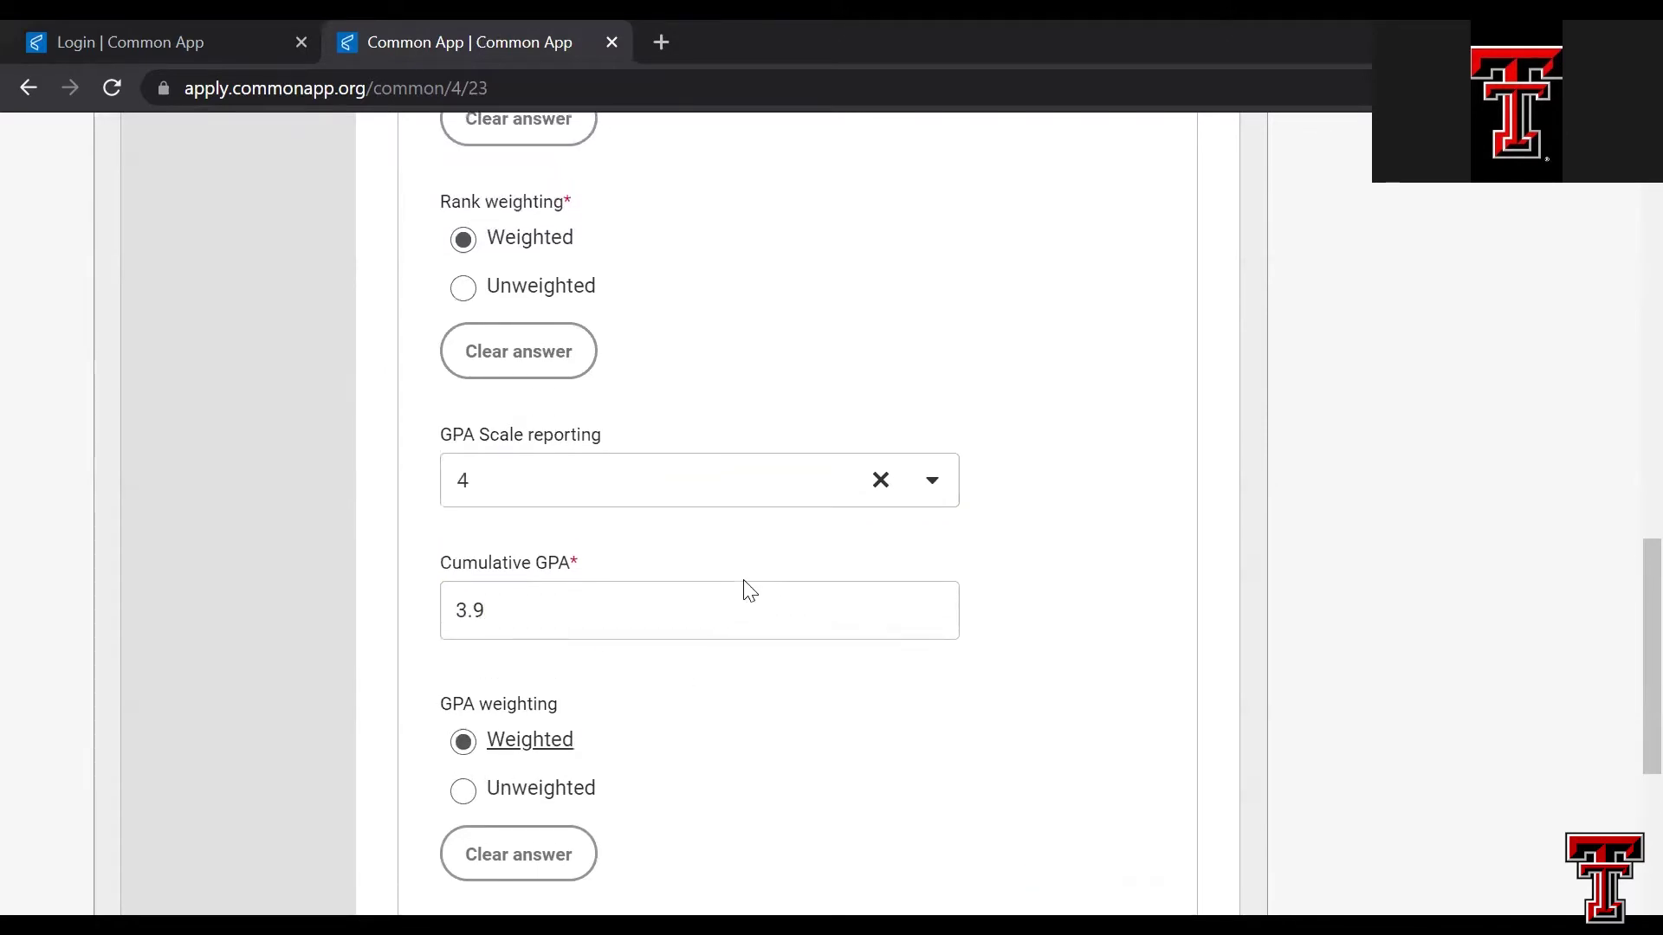
pyautogui.scroll(-2, 743, 588)
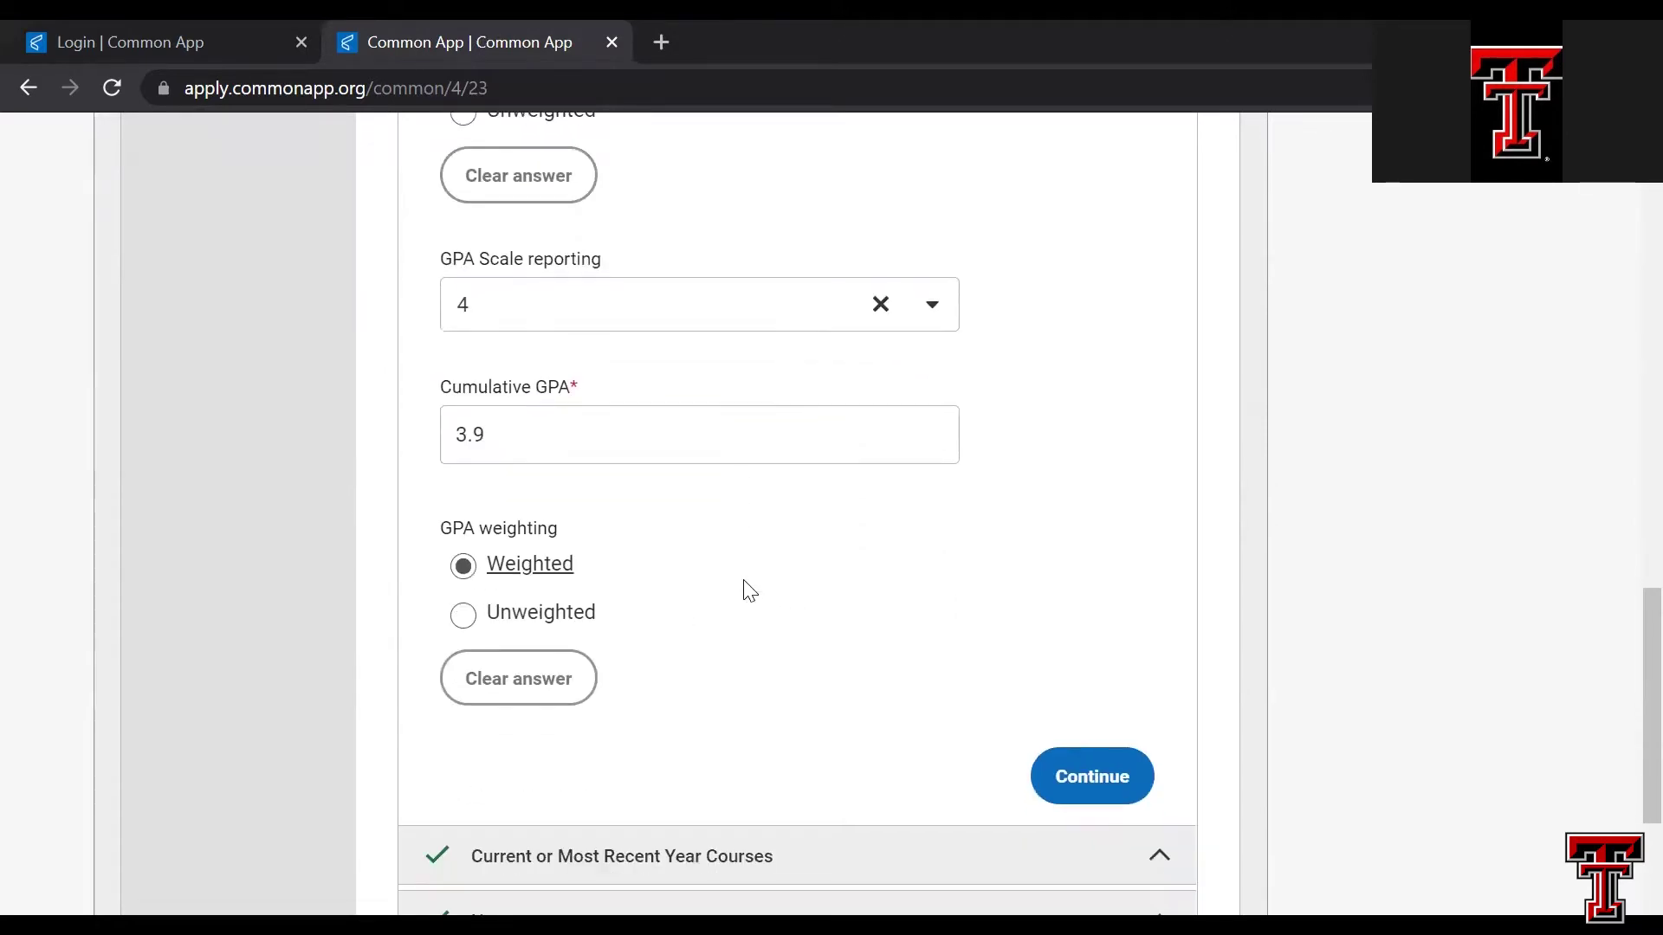
pyautogui.click(1072, 790)
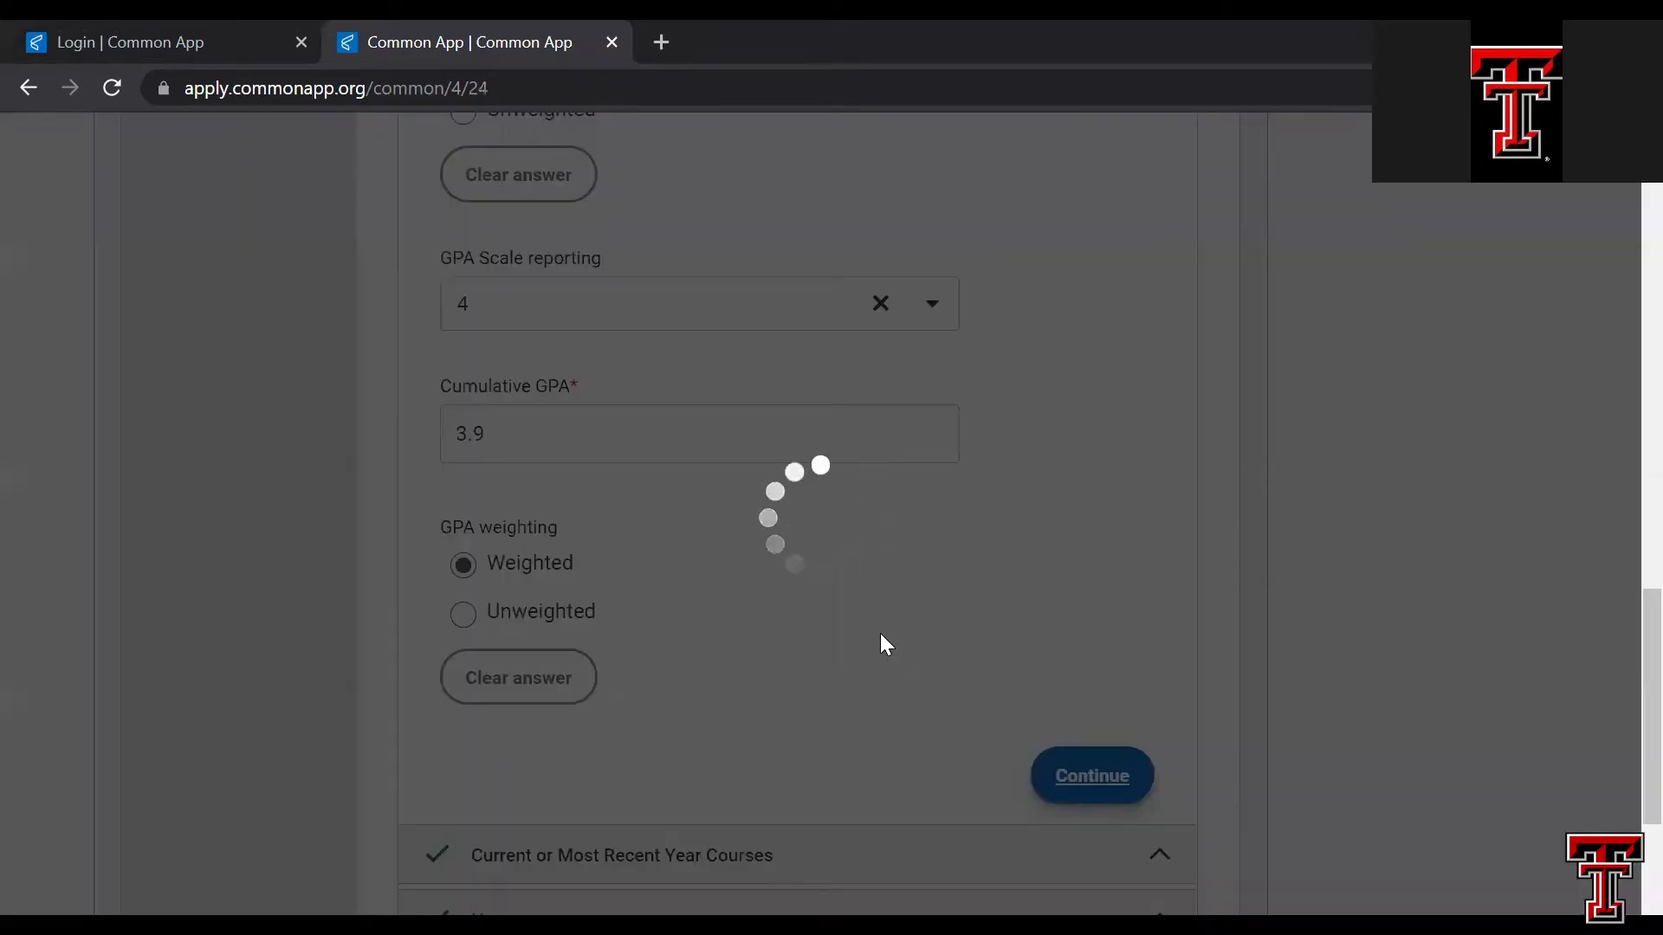
# - Review the current year courses questions, browse the options for the number of courses to report, and keep 1
pyautogui.scroll(-5, 782, 643)
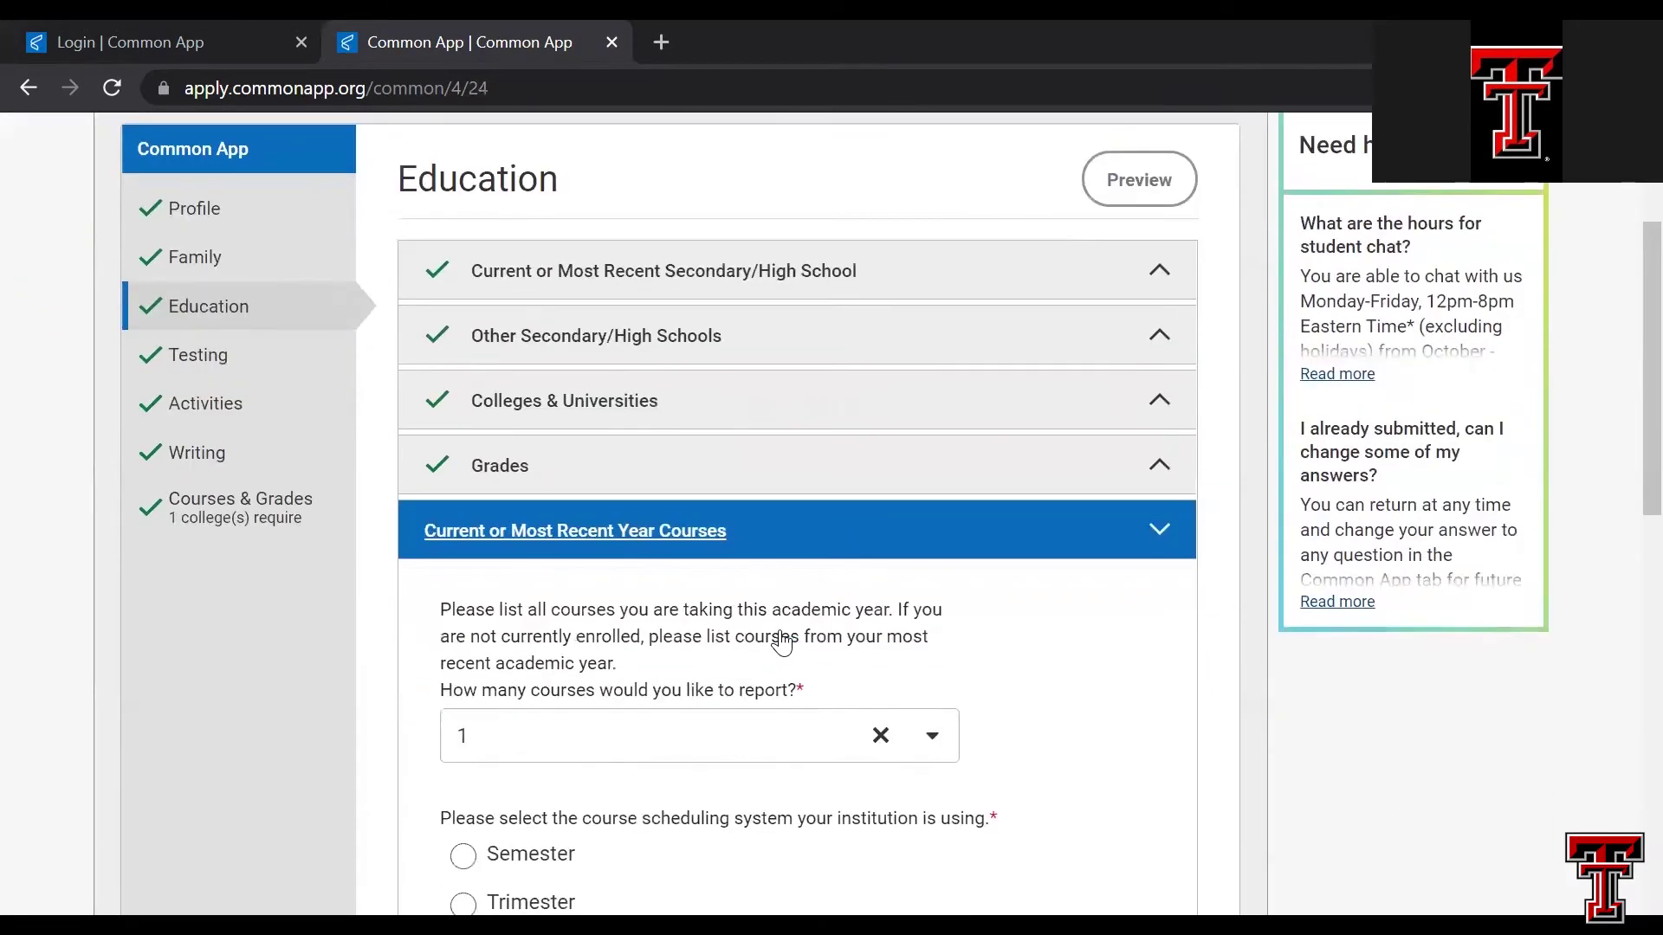
pyautogui.scroll(-2, 781, 643)
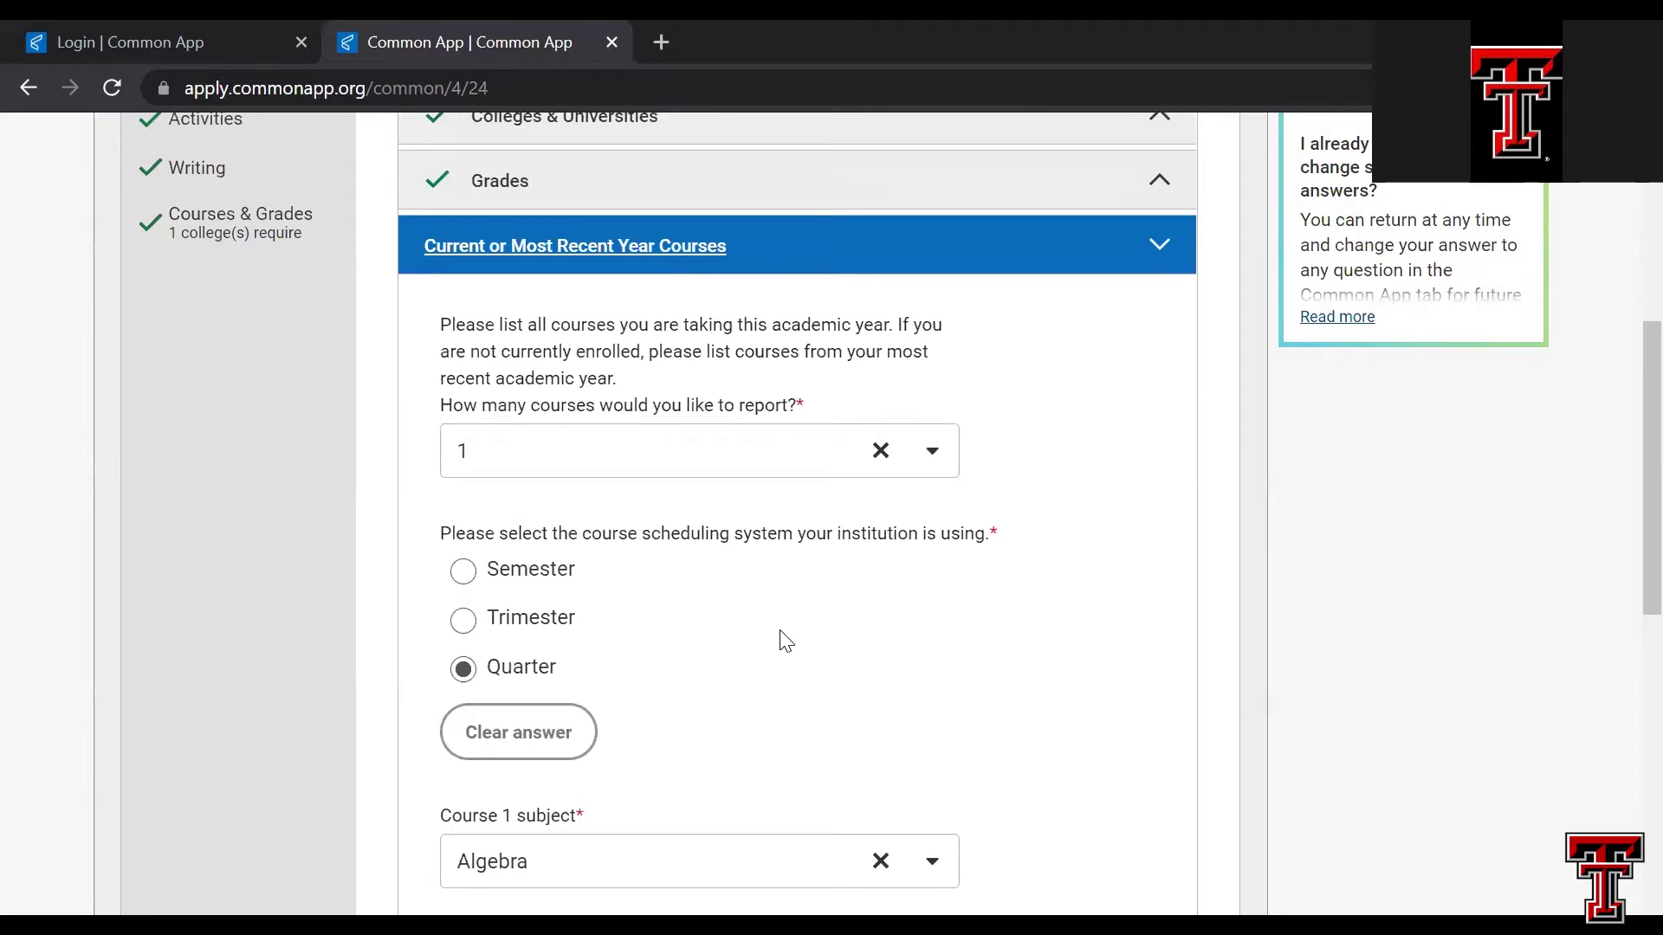
pyautogui.scroll(-1, 786, 641)
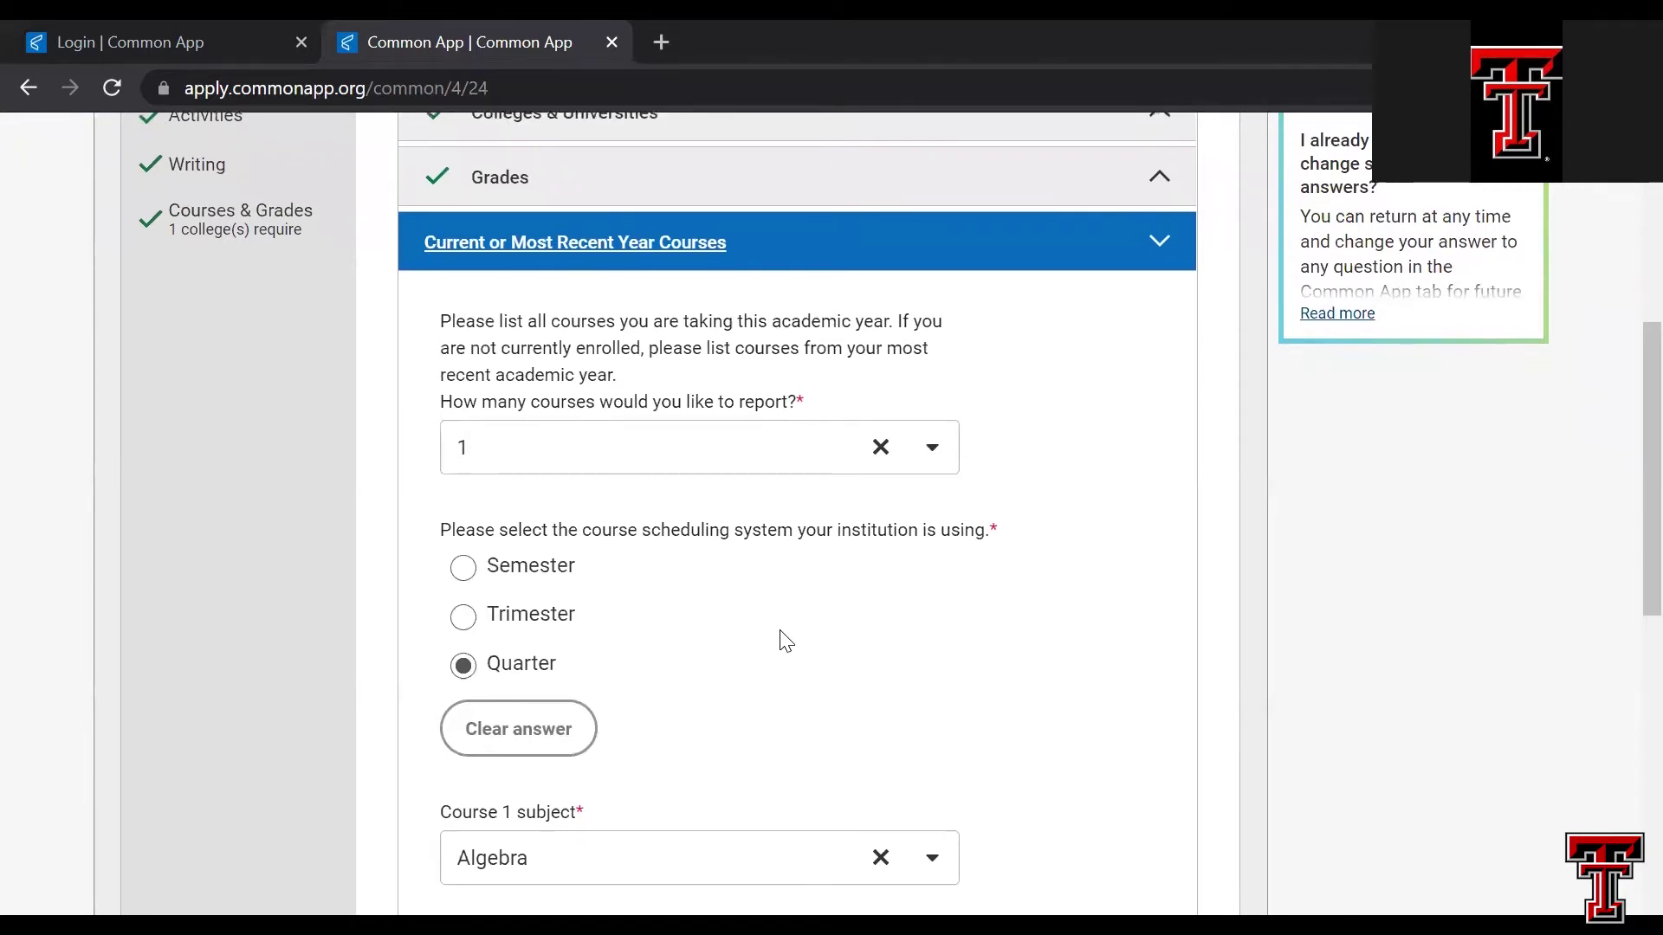
pyautogui.scroll(-2, 783, 642)
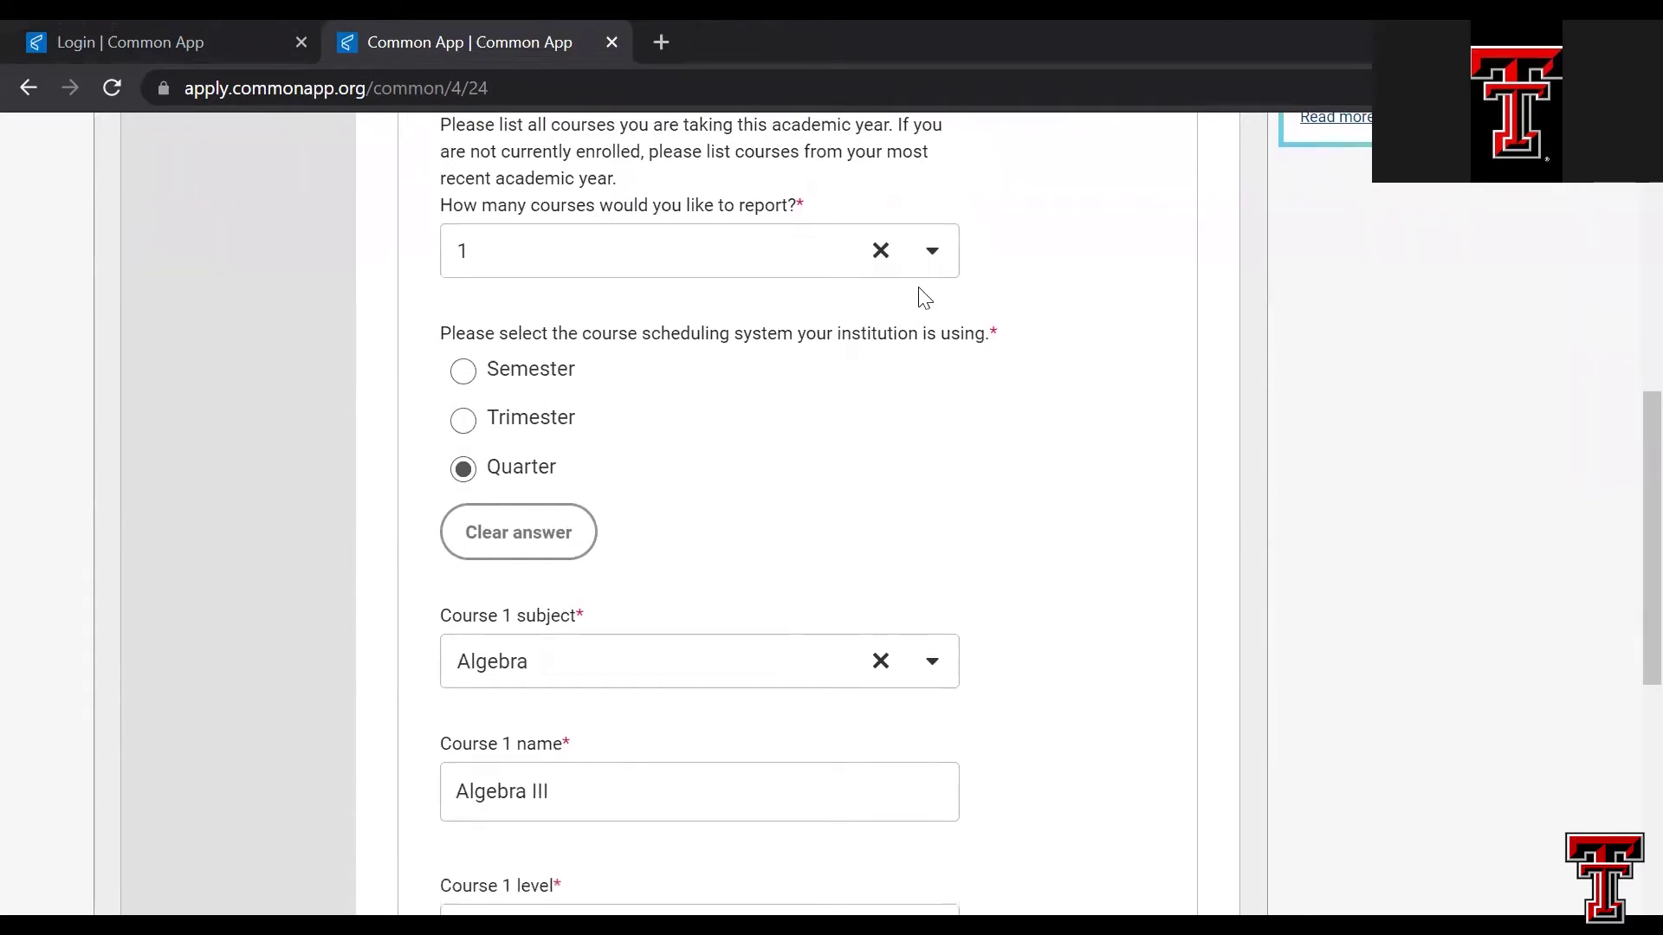
pyautogui.click(934, 258)
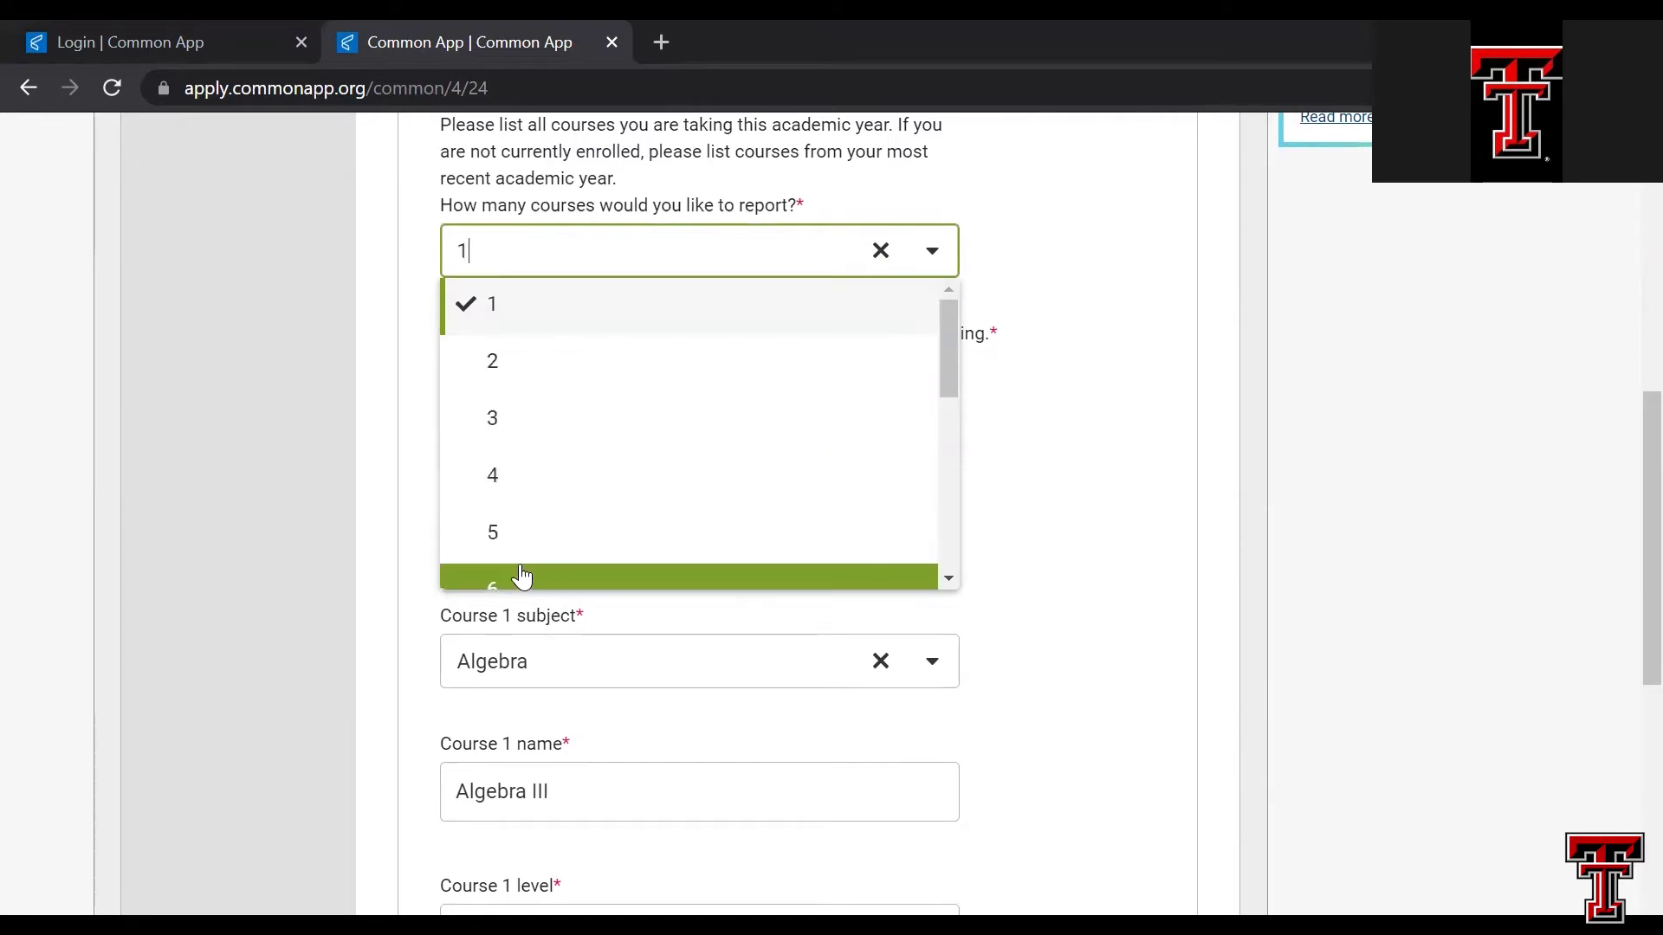
pyautogui.scroll(-3, 523, 576)
pyautogui.scroll(4, 522, 576)
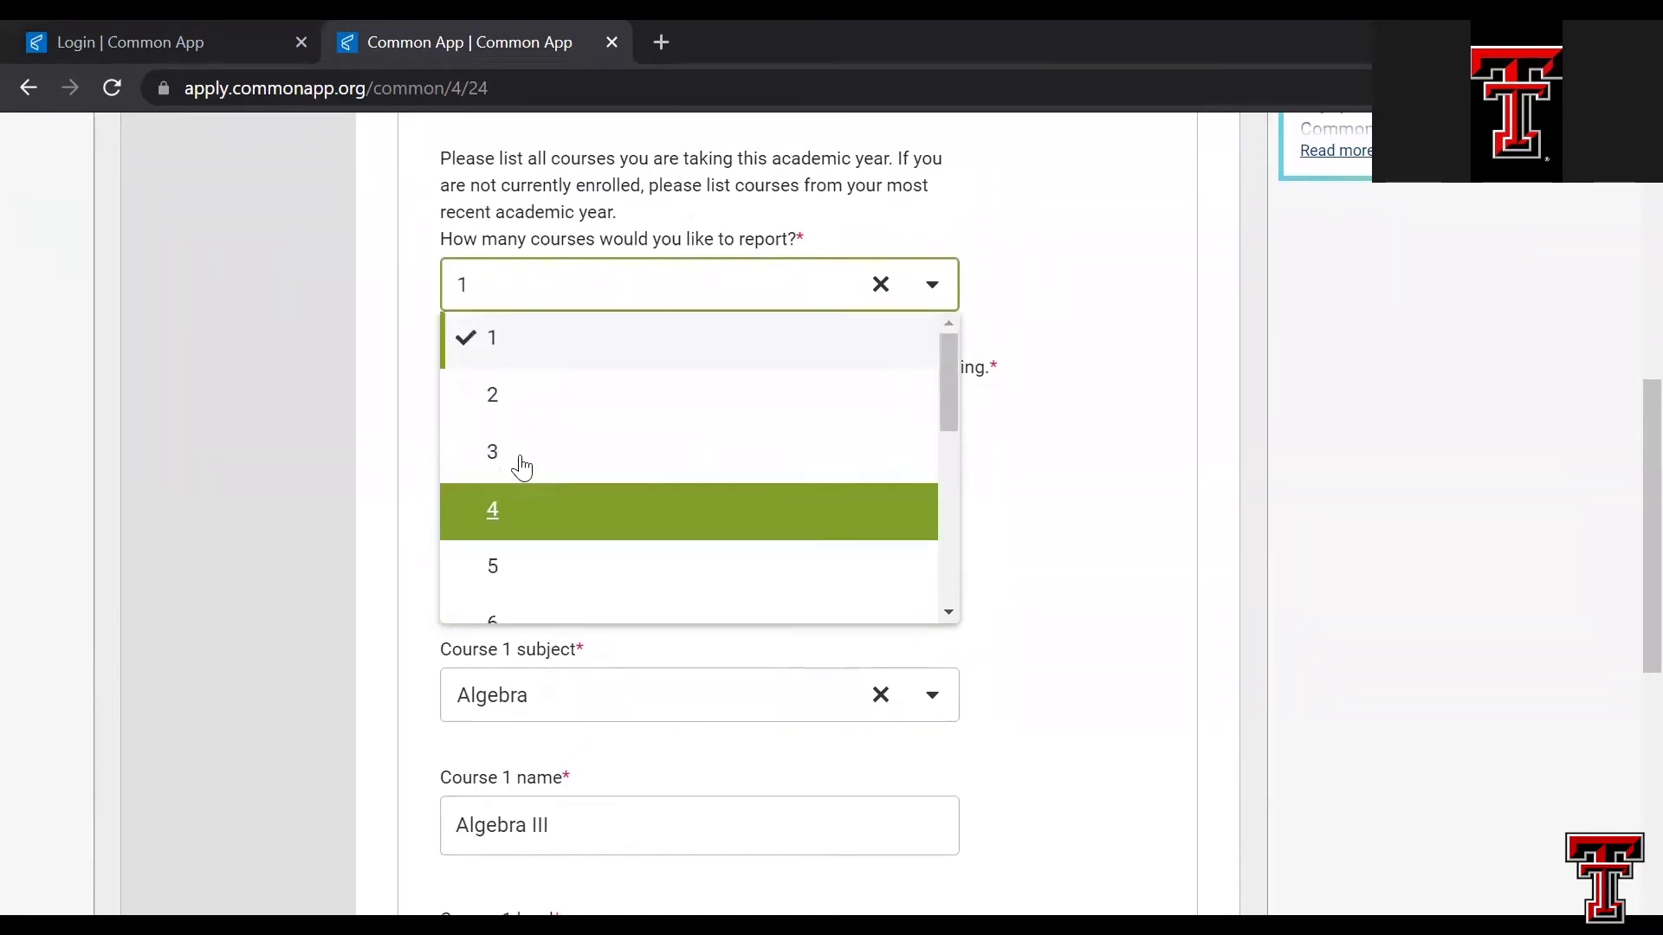
pyautogui.click(508, 348)
# - Choose Semester as the institution's course scheduling system and review the subject, name, level and schedule fields of course 1
pyautogui.scroll(-1, 663, 579)
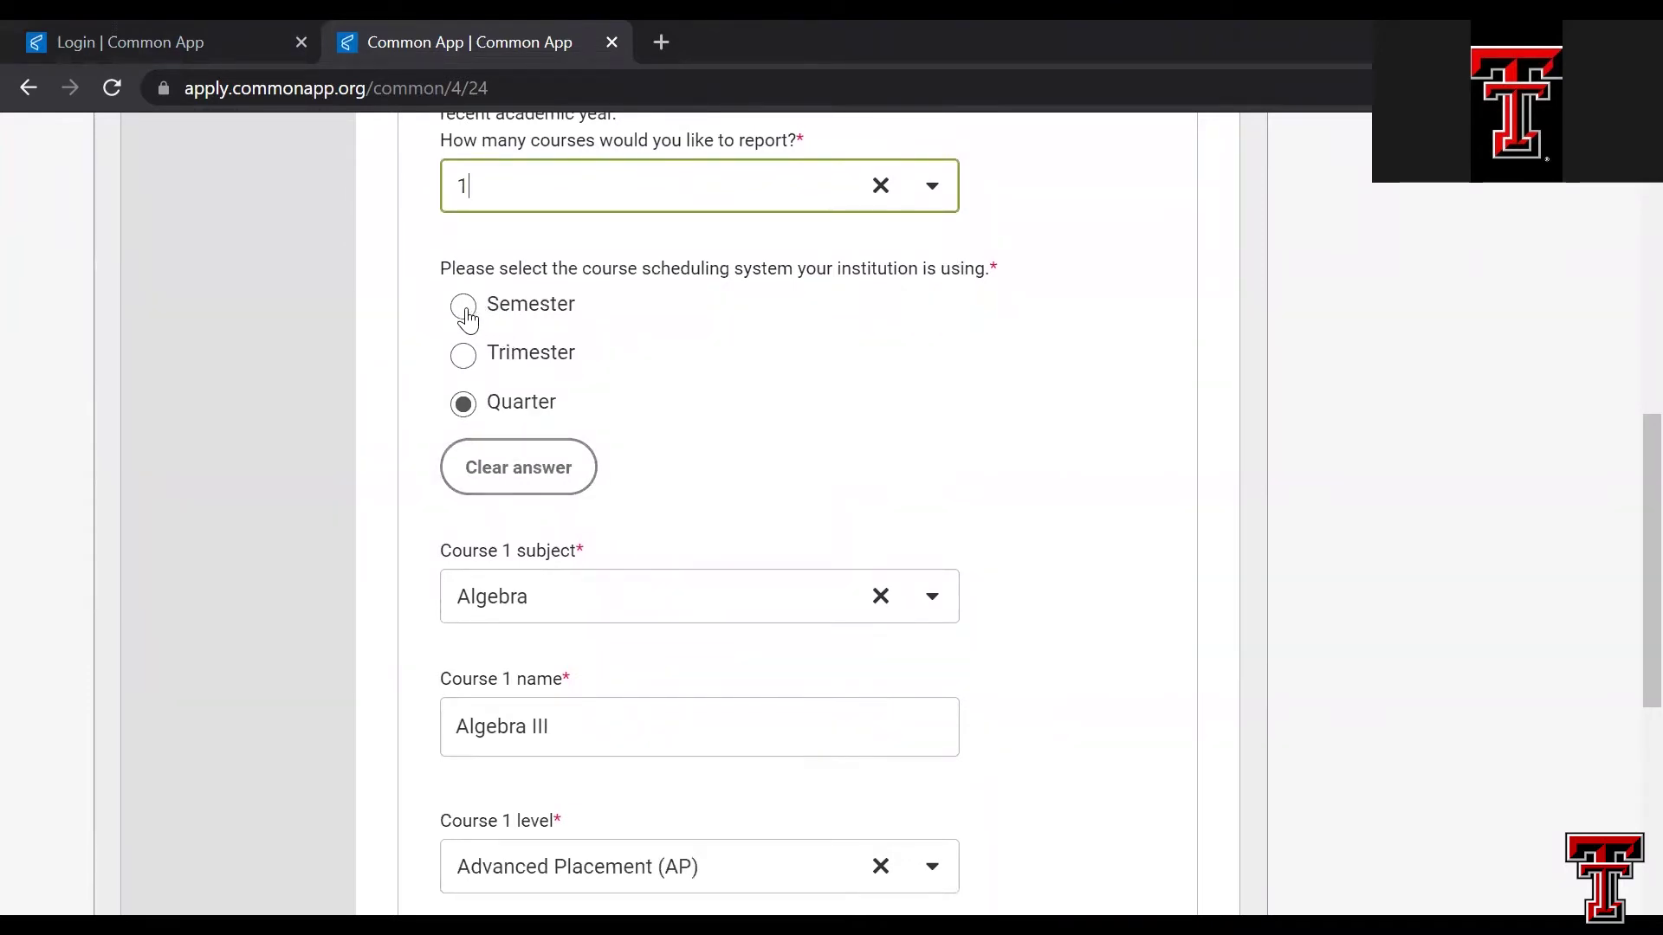
pyautogui.click(469, 320)
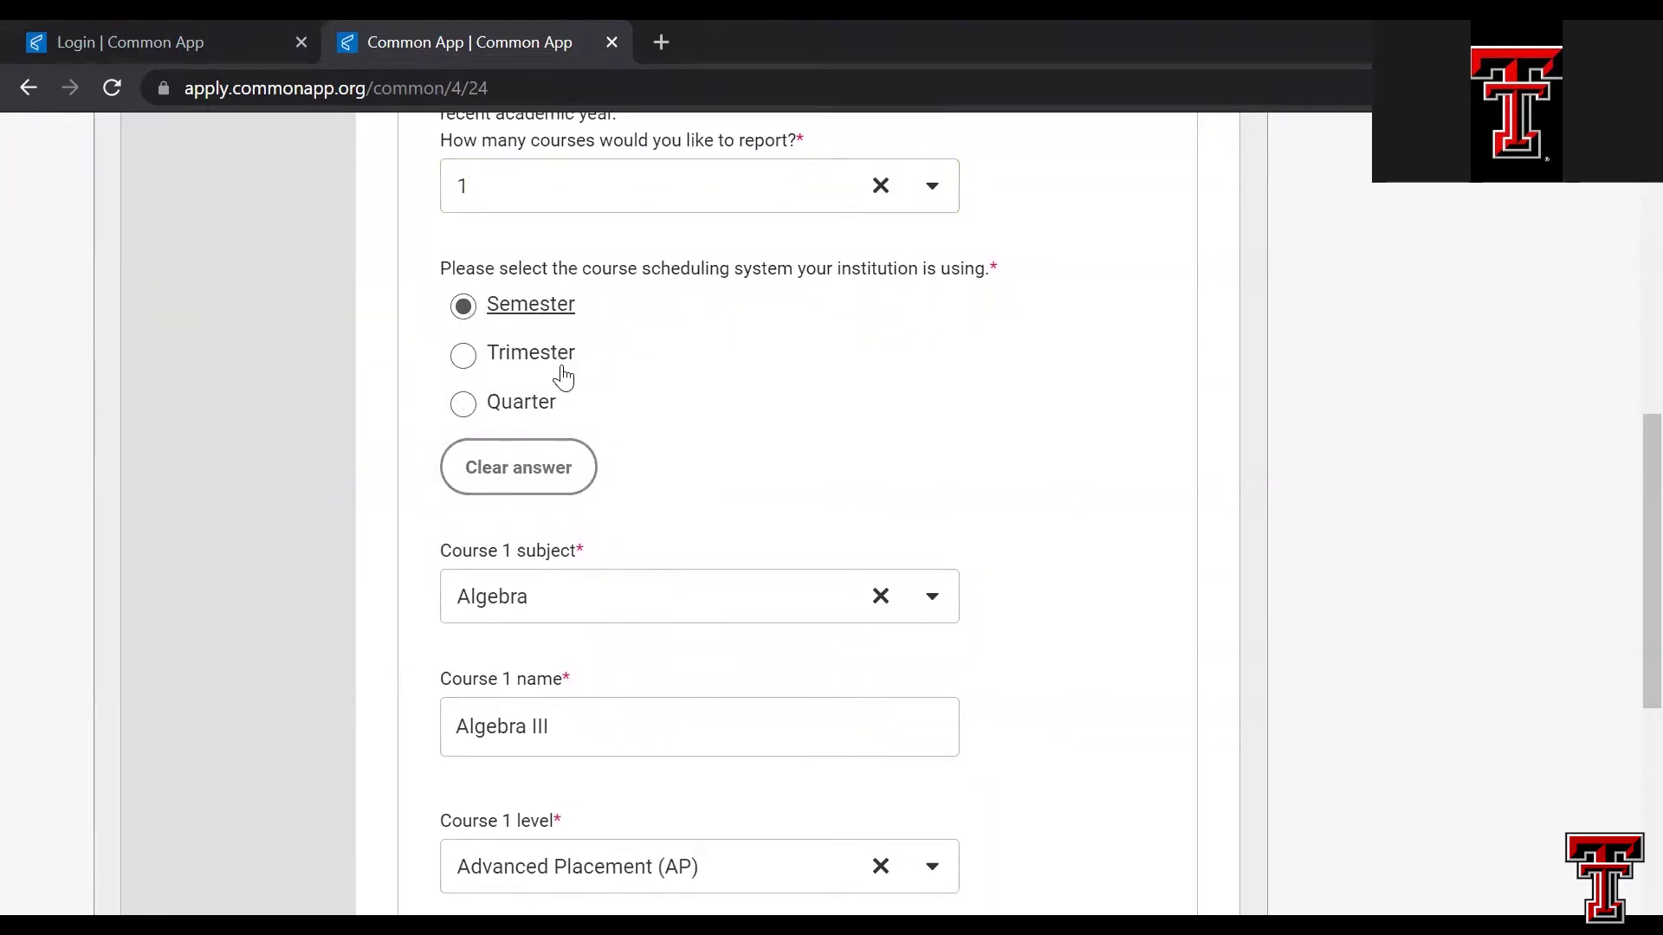
pyautogui.scroll(-3, 717, 446)
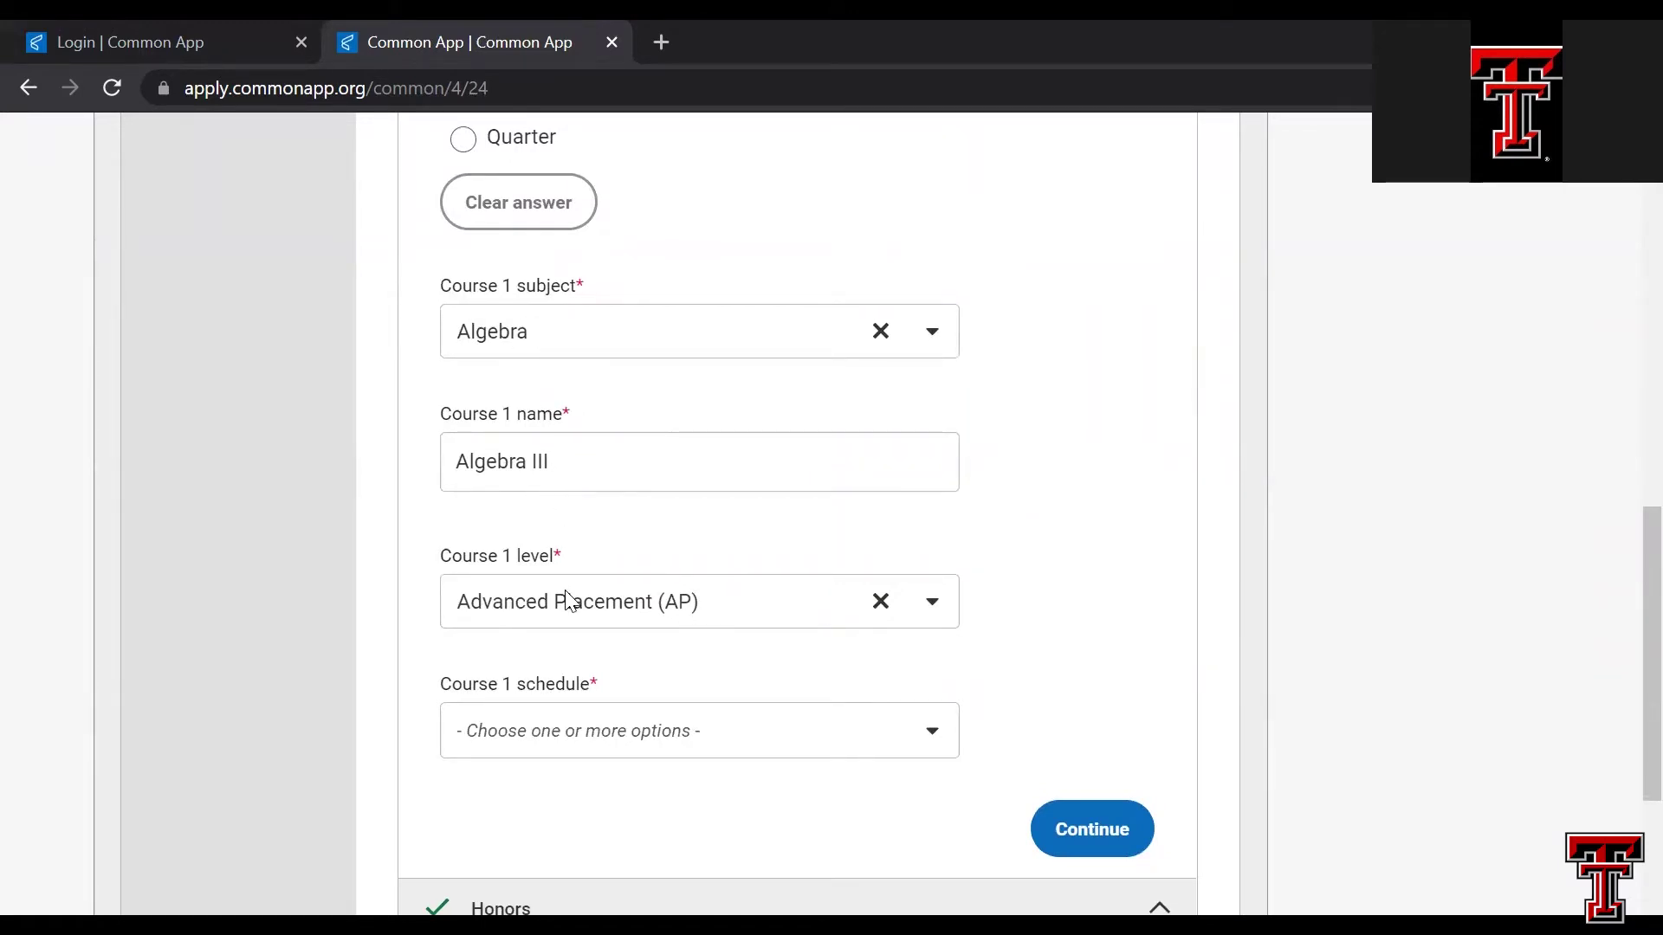
# - Set the course 1 schedule to Full Year
pyautogui.scroll(-1, 568, 599)
pyautogui.click(544, 651)
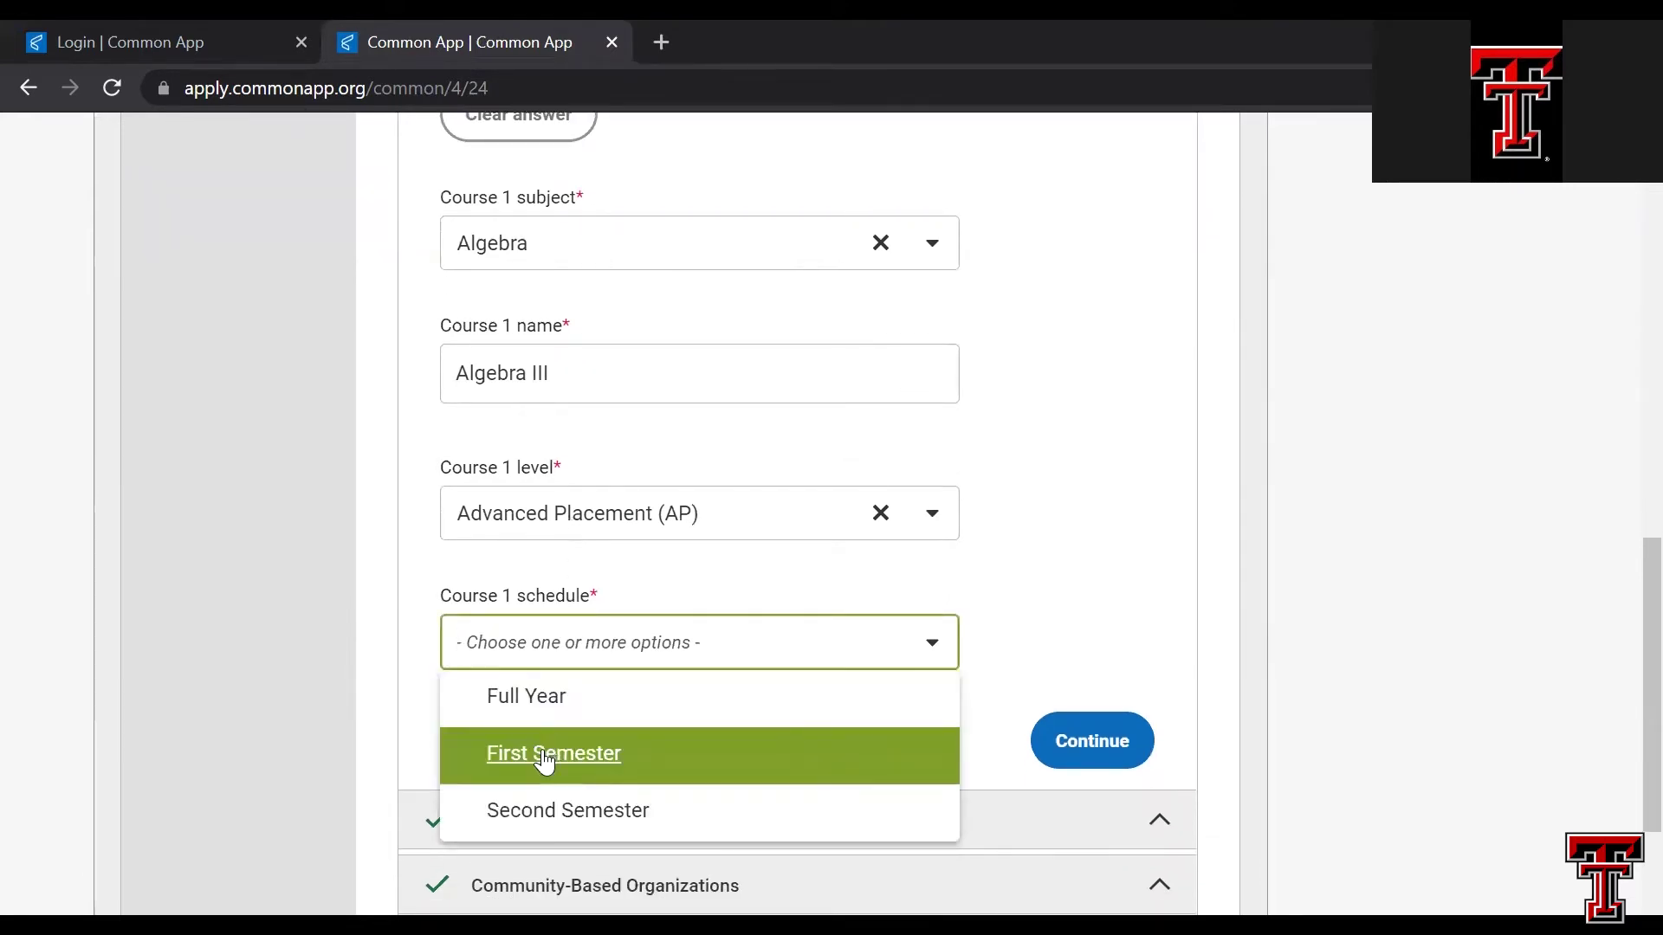
pyautogui.click(528, 700)
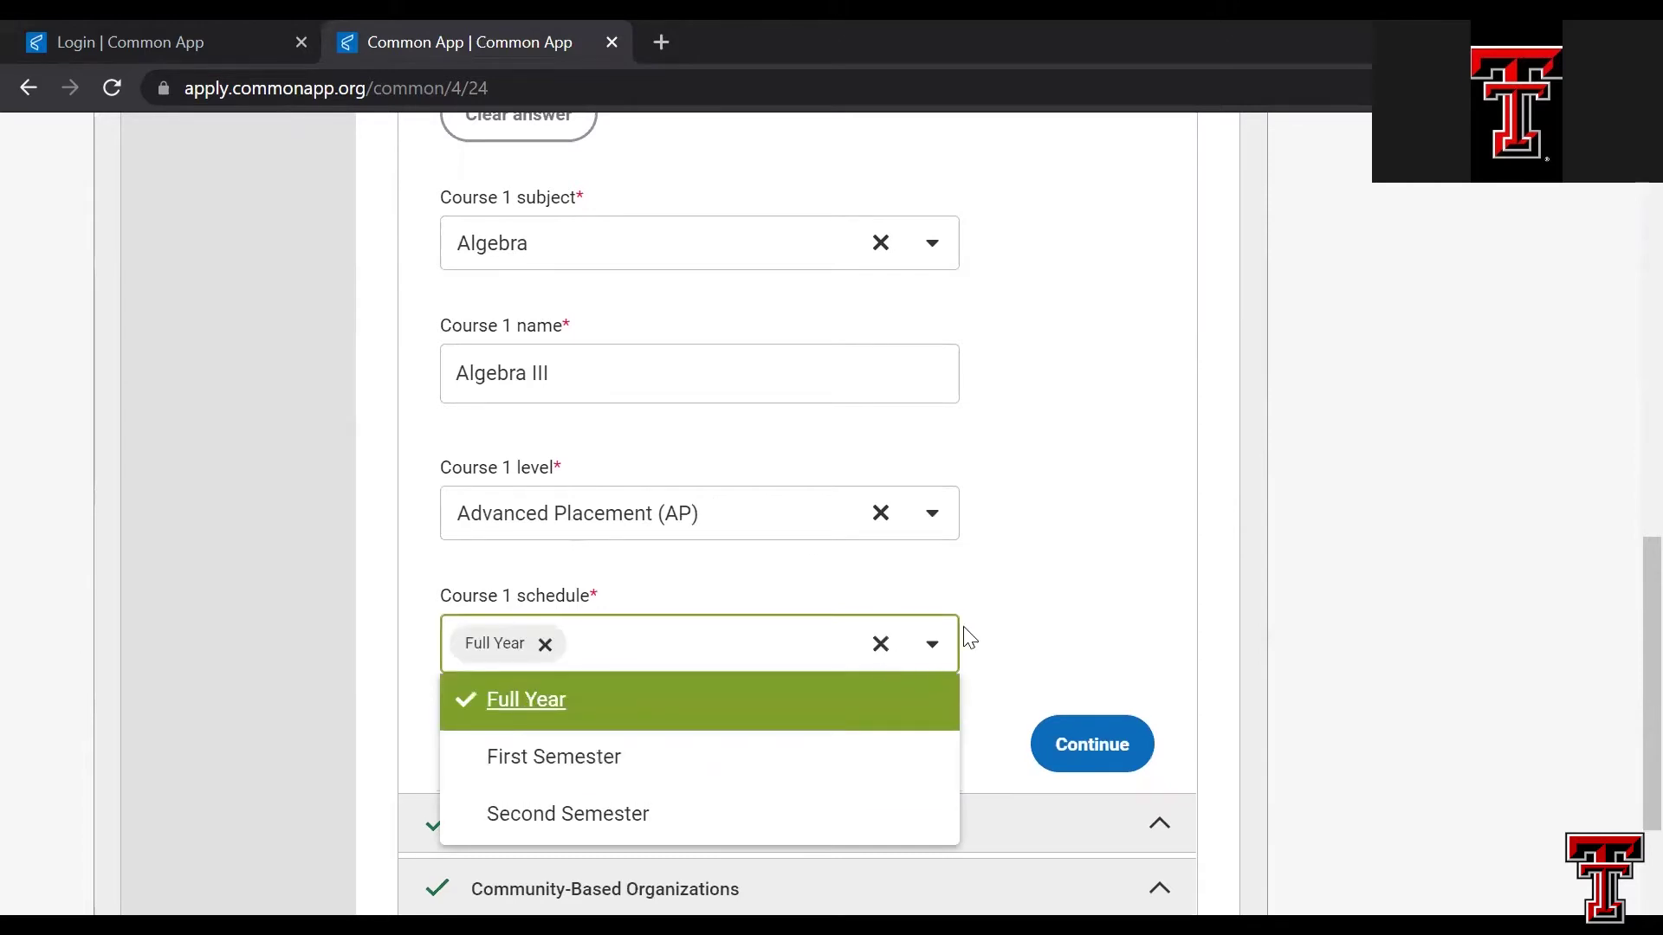
pyautogui.click(1054, 572)
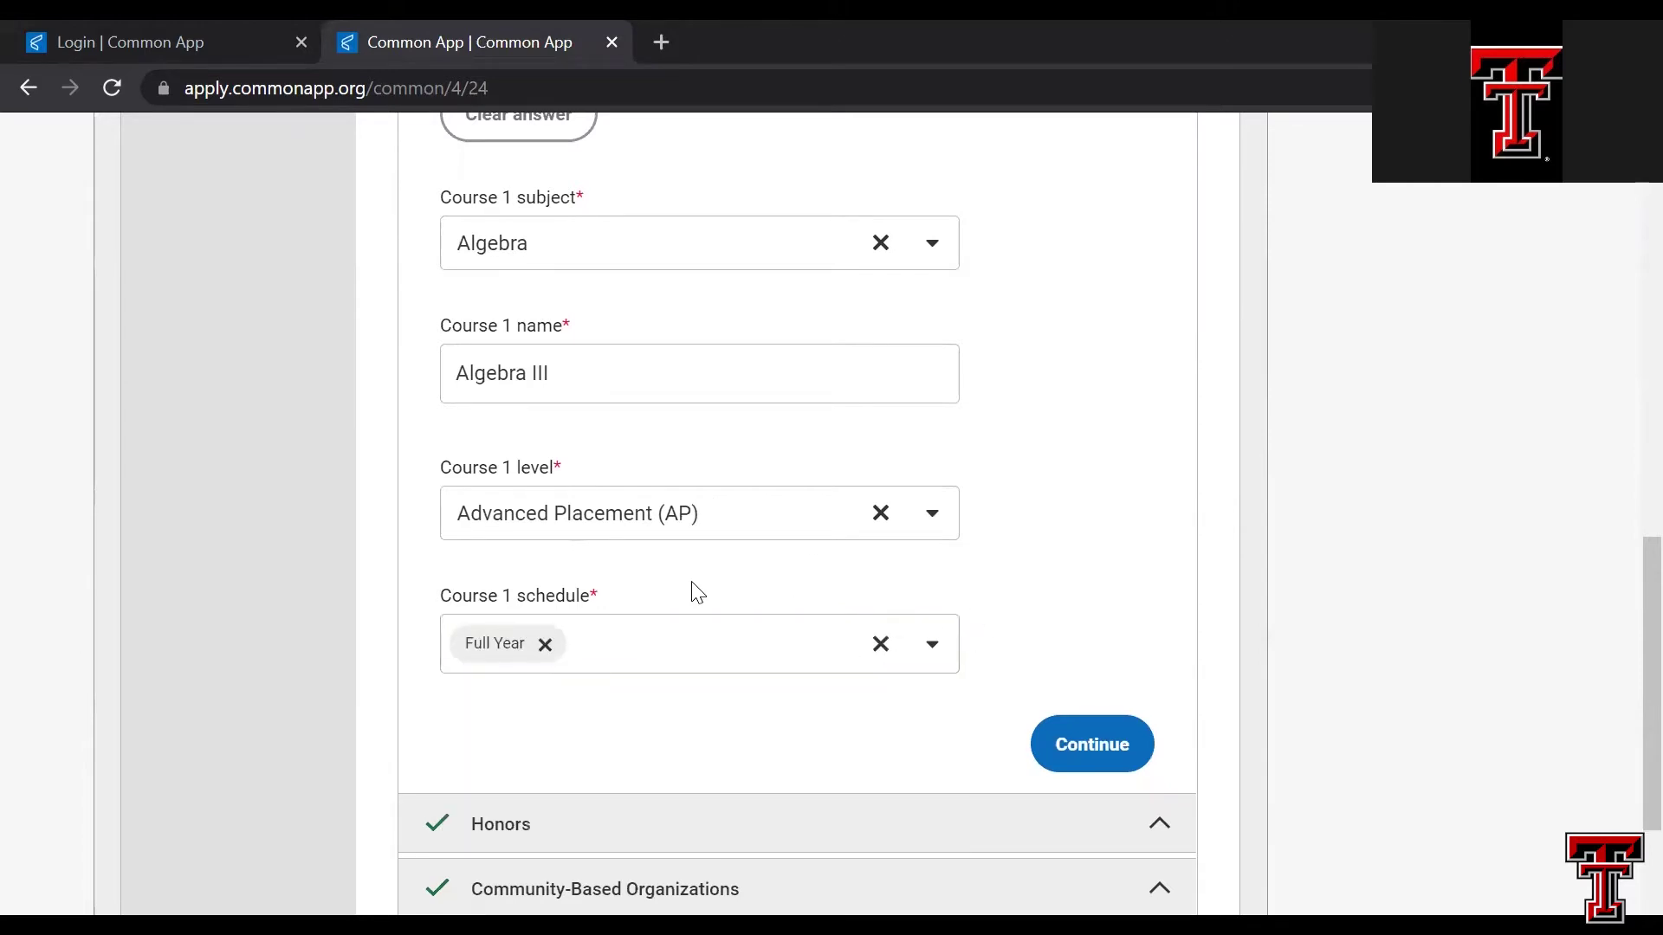
# - Try 2 as the number of courses to report to view the course 2 fields, and reset the answer to 1
pyautogui.scroll(5, 693, 271)
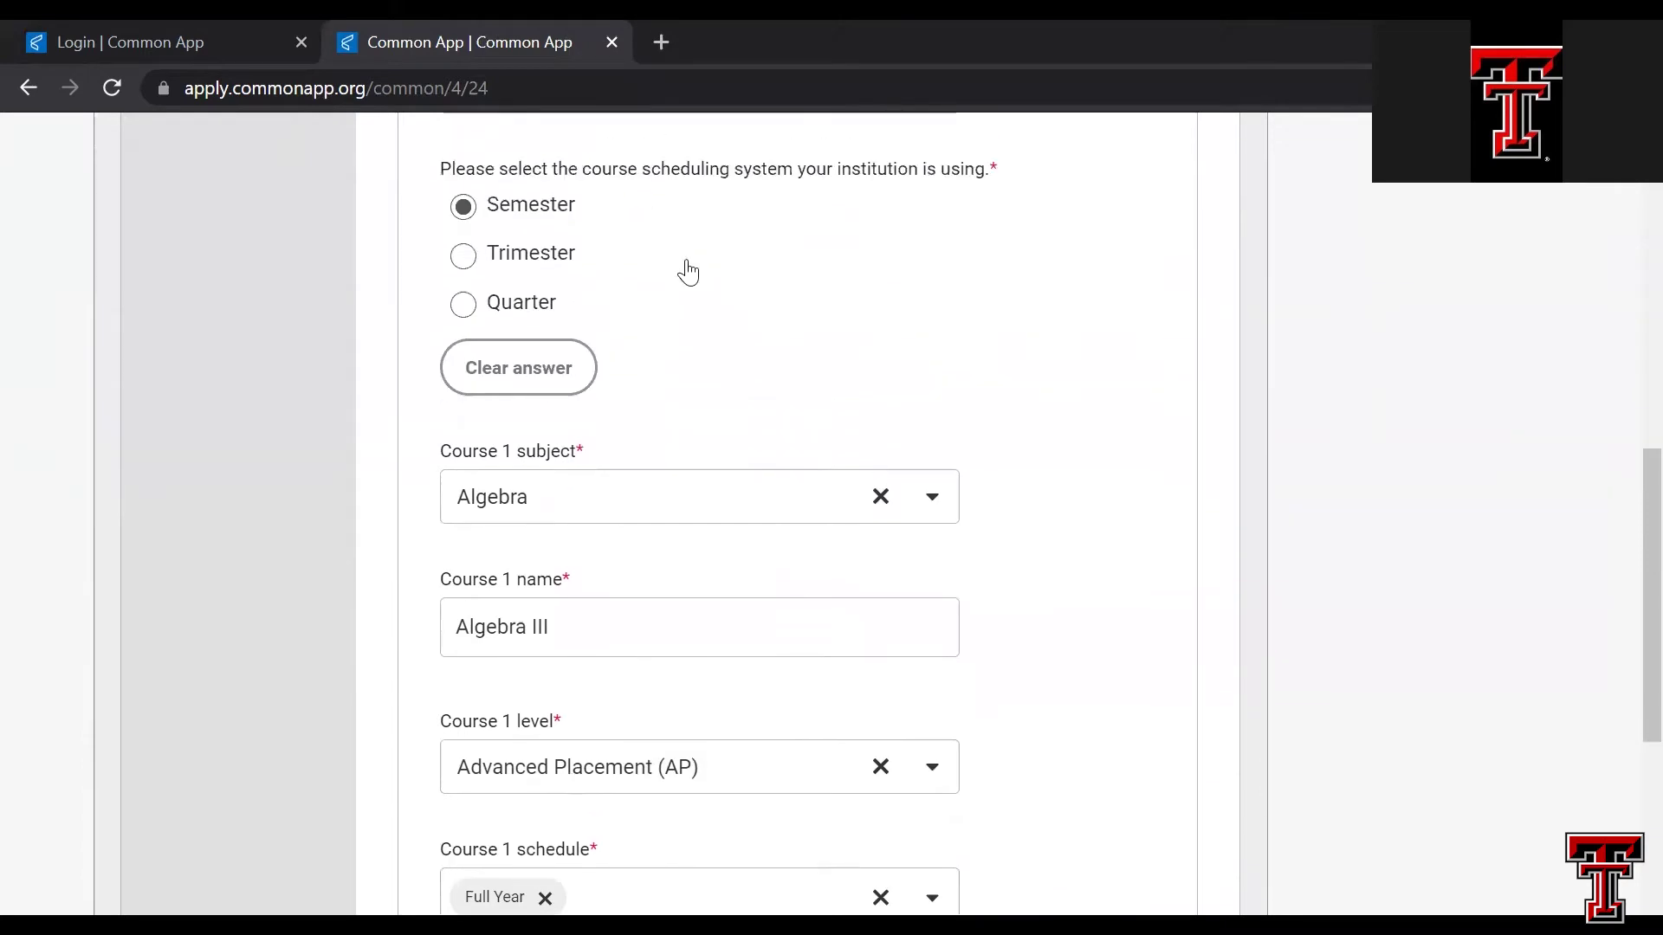
pyautogui.click(925, 265)
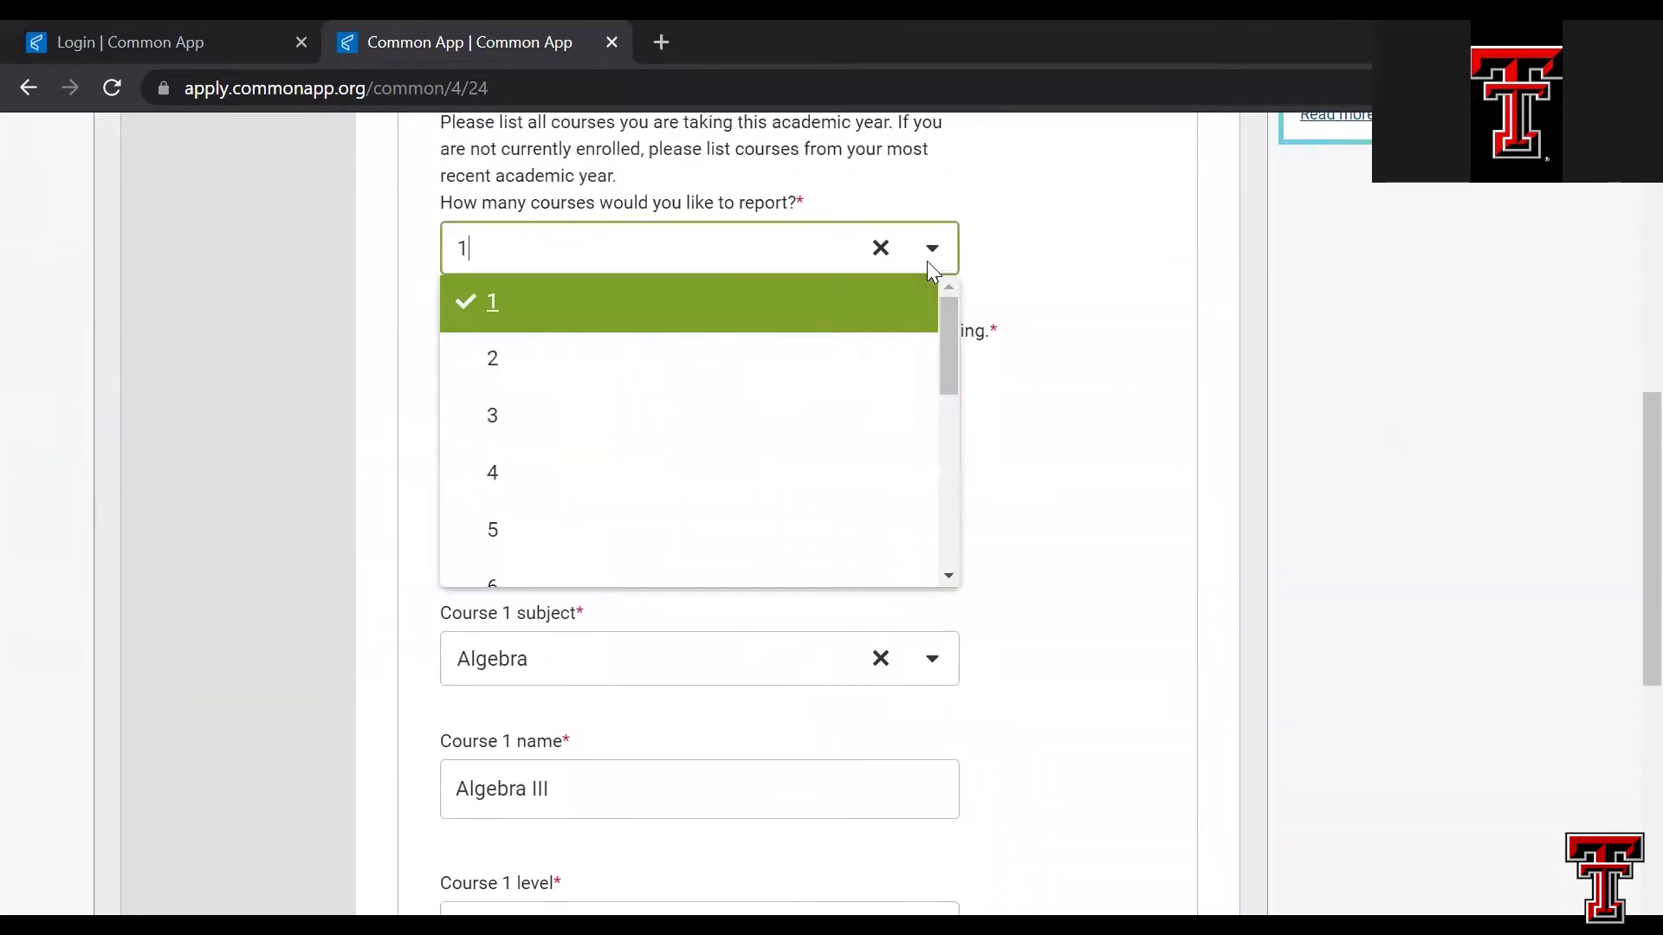
pyautogui.click(580, 368)
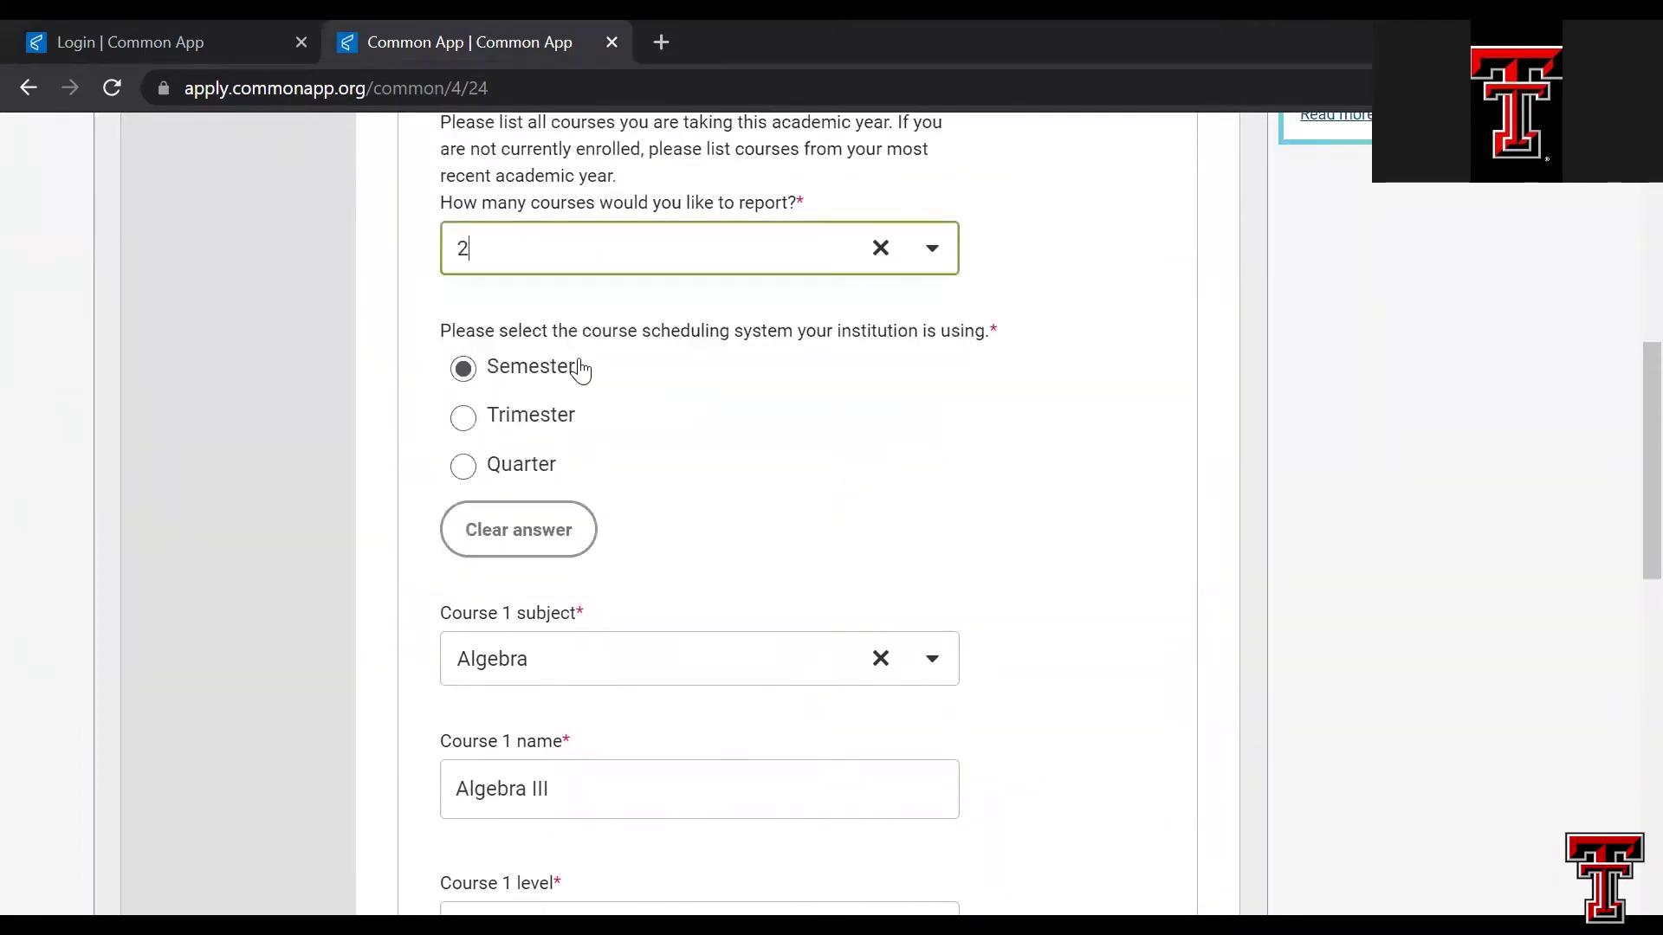
pyautogui.scroll(-7, 732, 457)
pyautogui.scroll(-4, 733, 457)
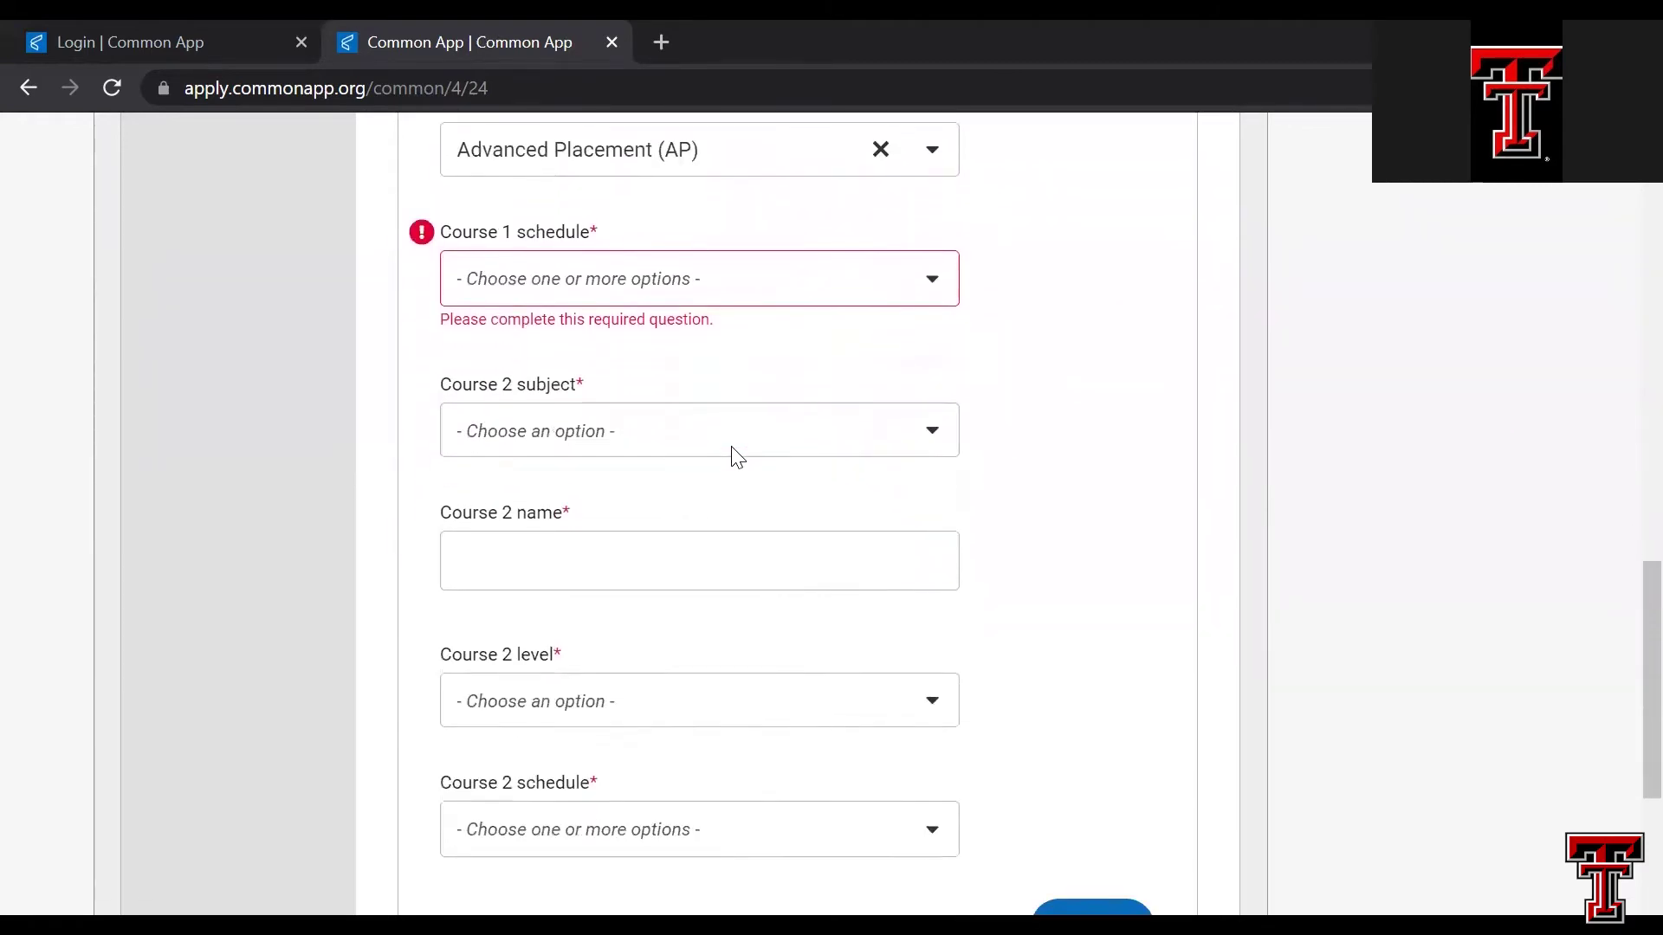
pyautogui.scroll(14, 684, 606)
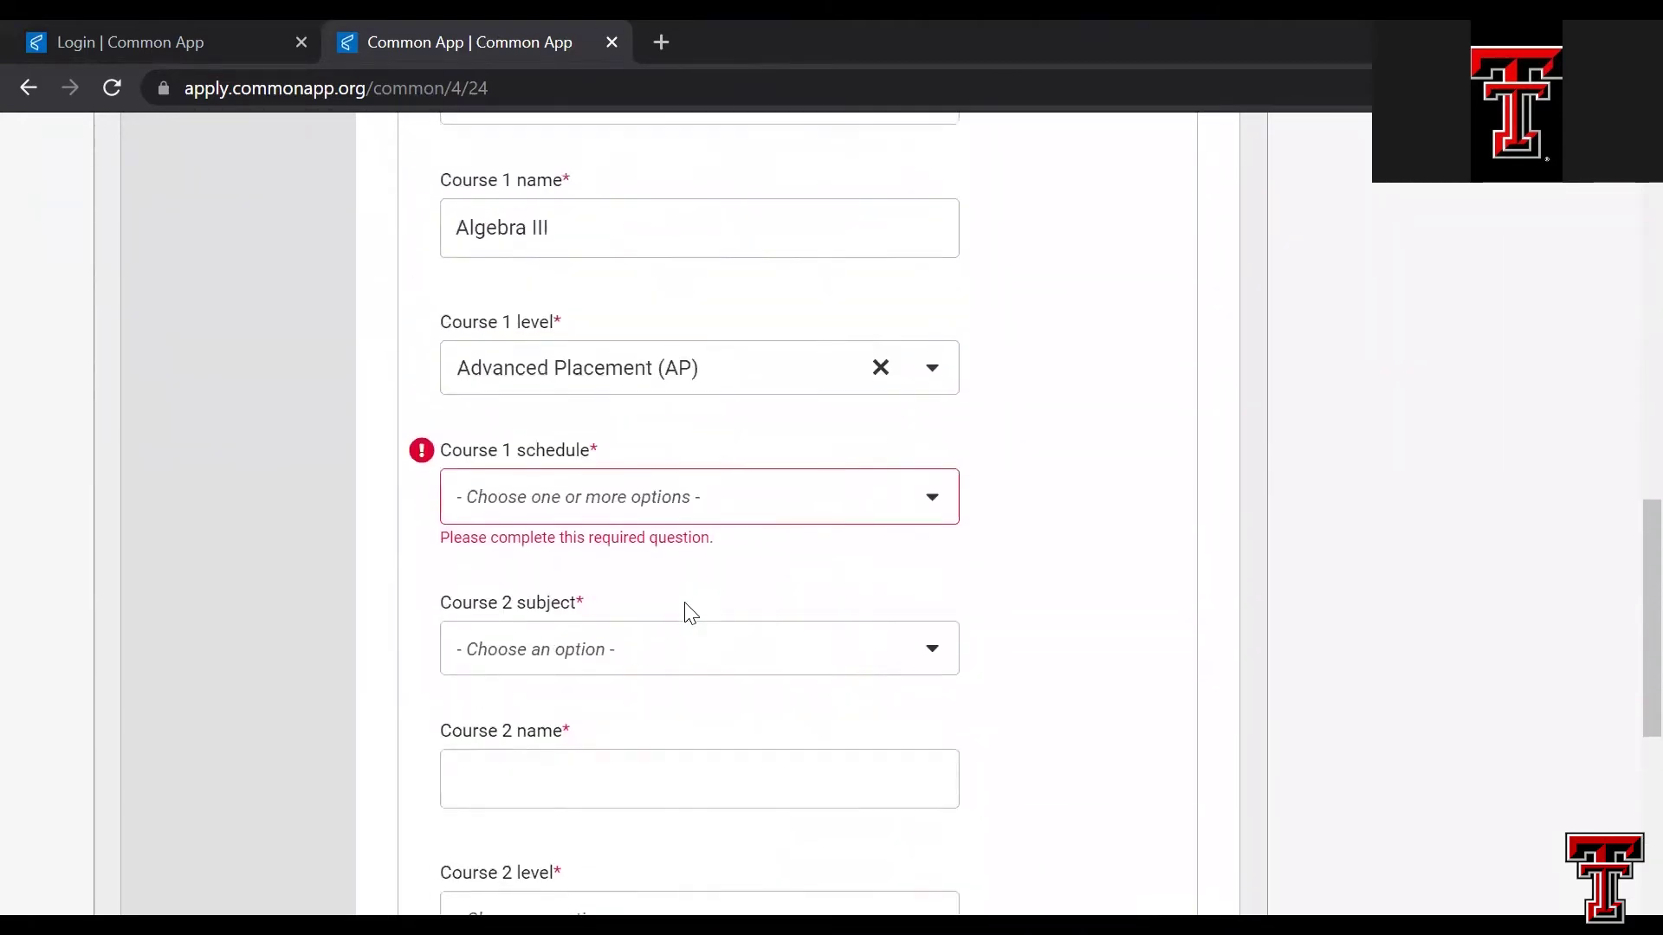
pyautogui.click(932, 478)
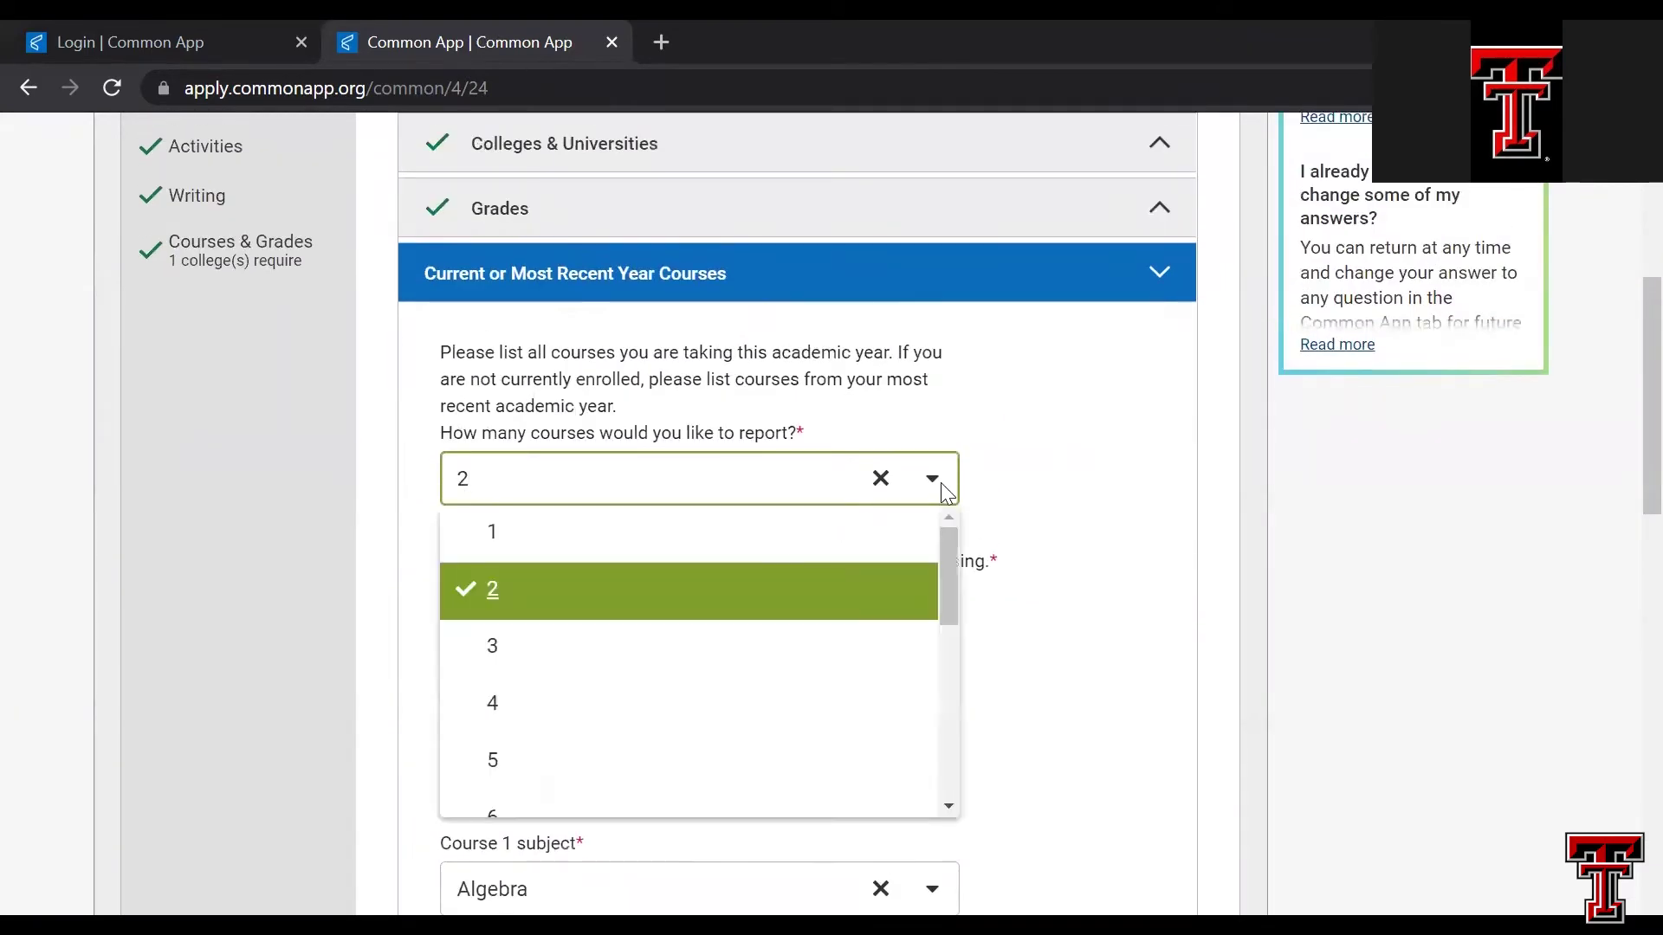
pyautogui.click(857, 530)
# - Set the course 1 schedule to First Semester and continue to the Honors section
pyautogui.scroll(-9, 927, 691)
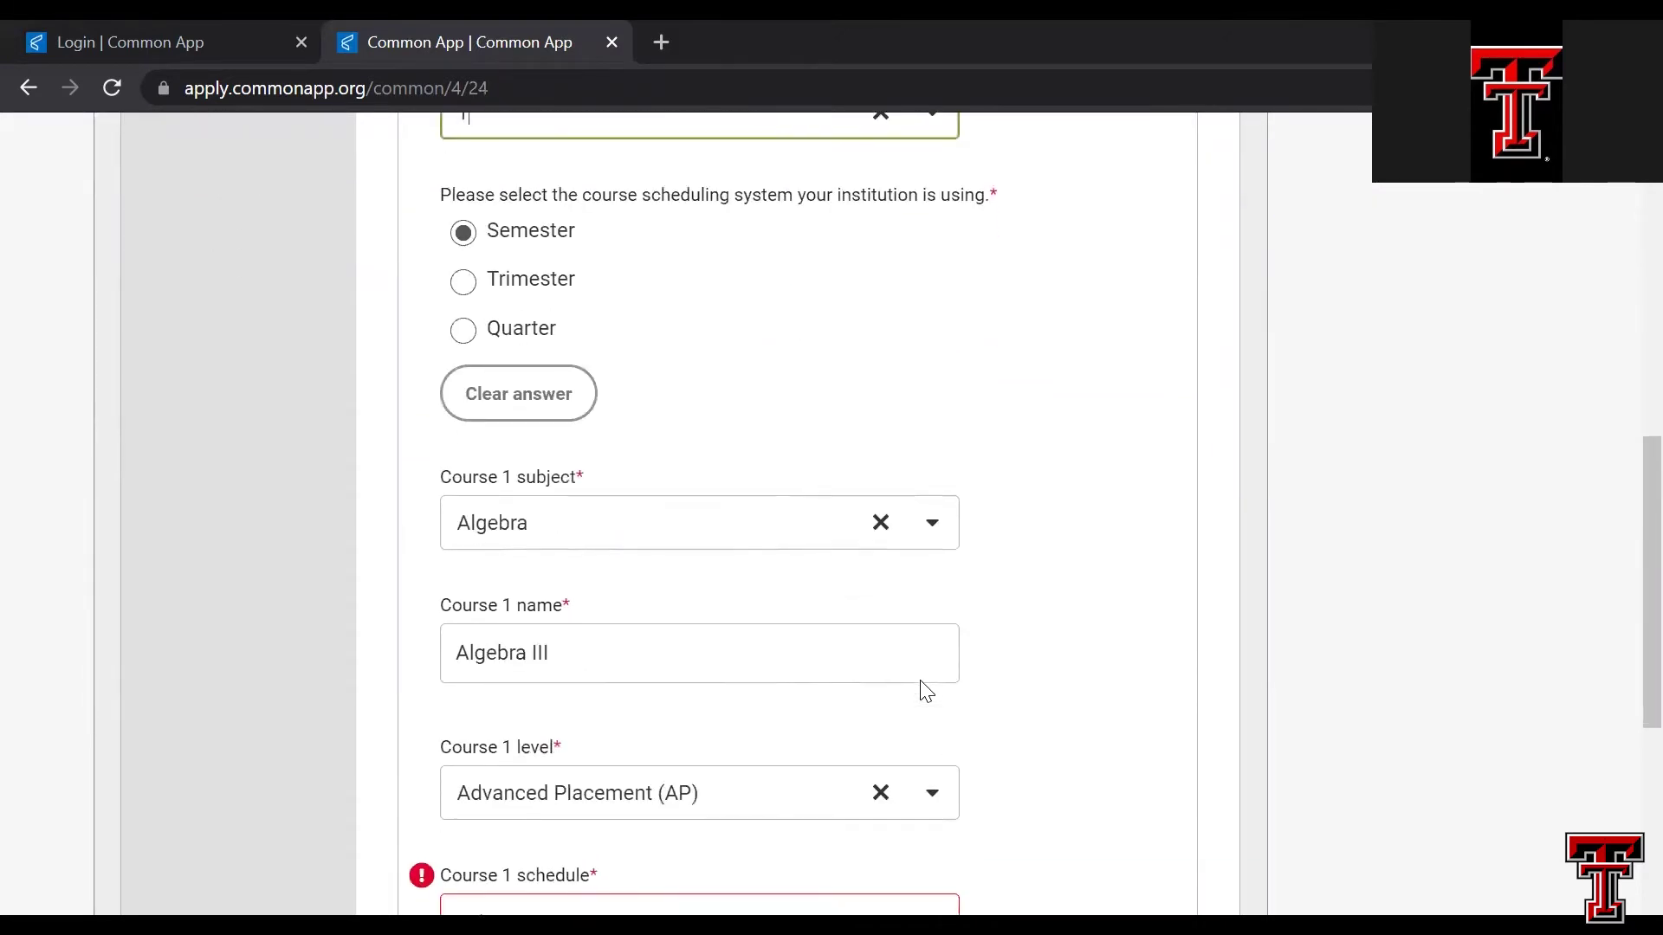
pyautogui.click(827, 542)
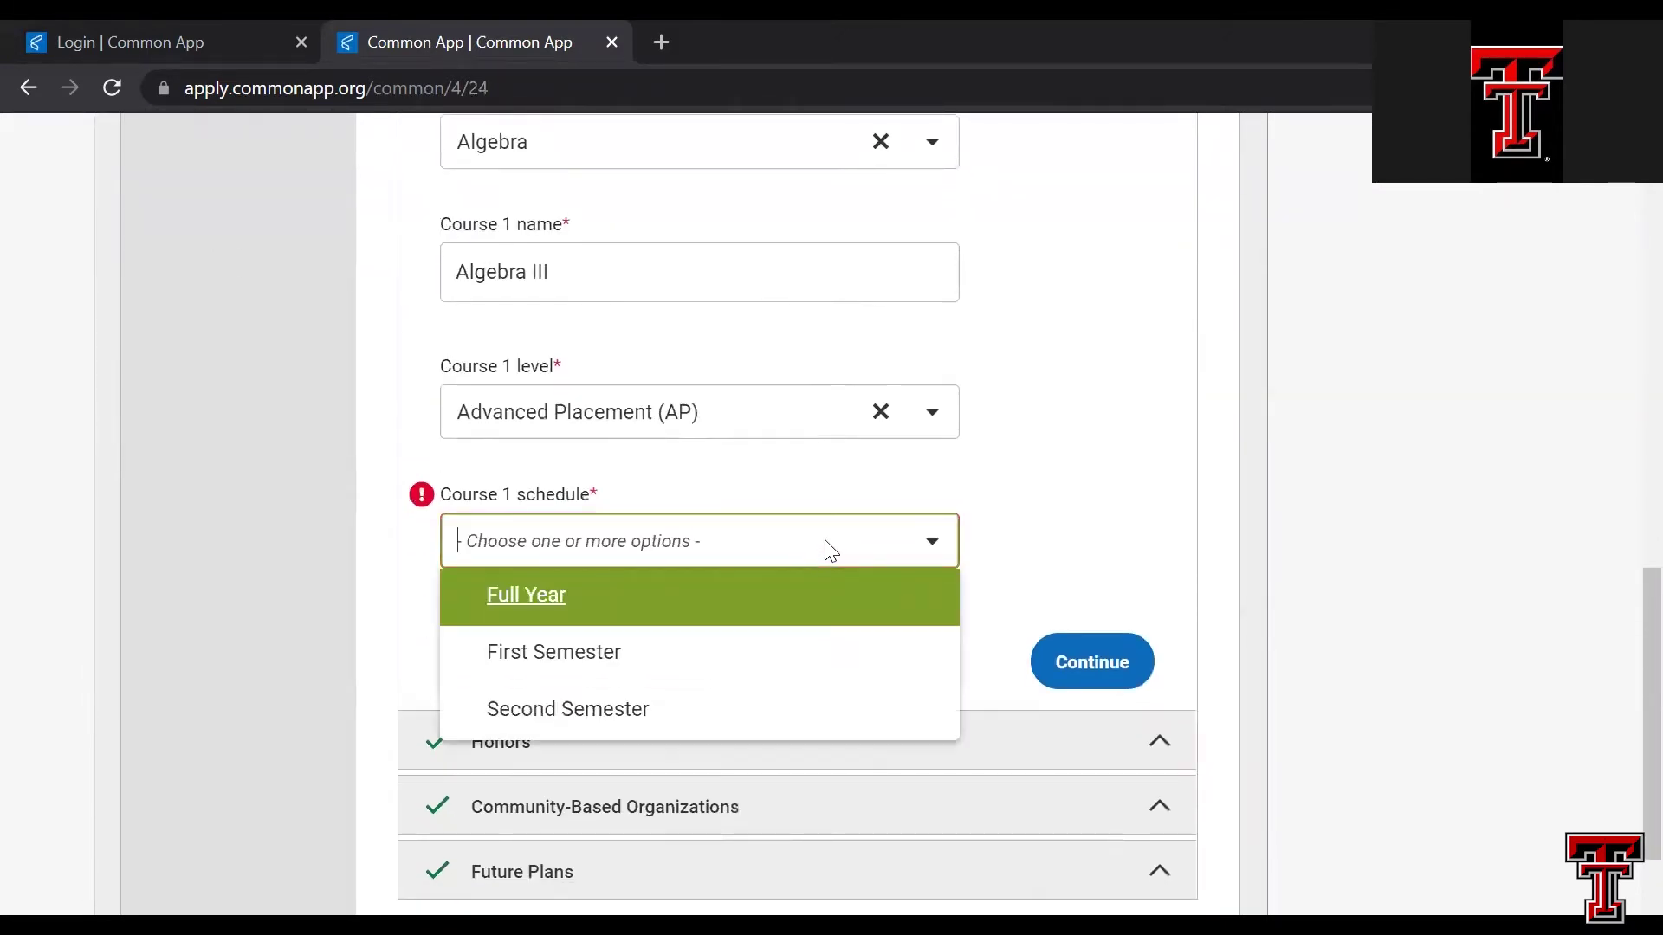
pyautogui.click(740, 660)
pyautogui.click(1105, 537)
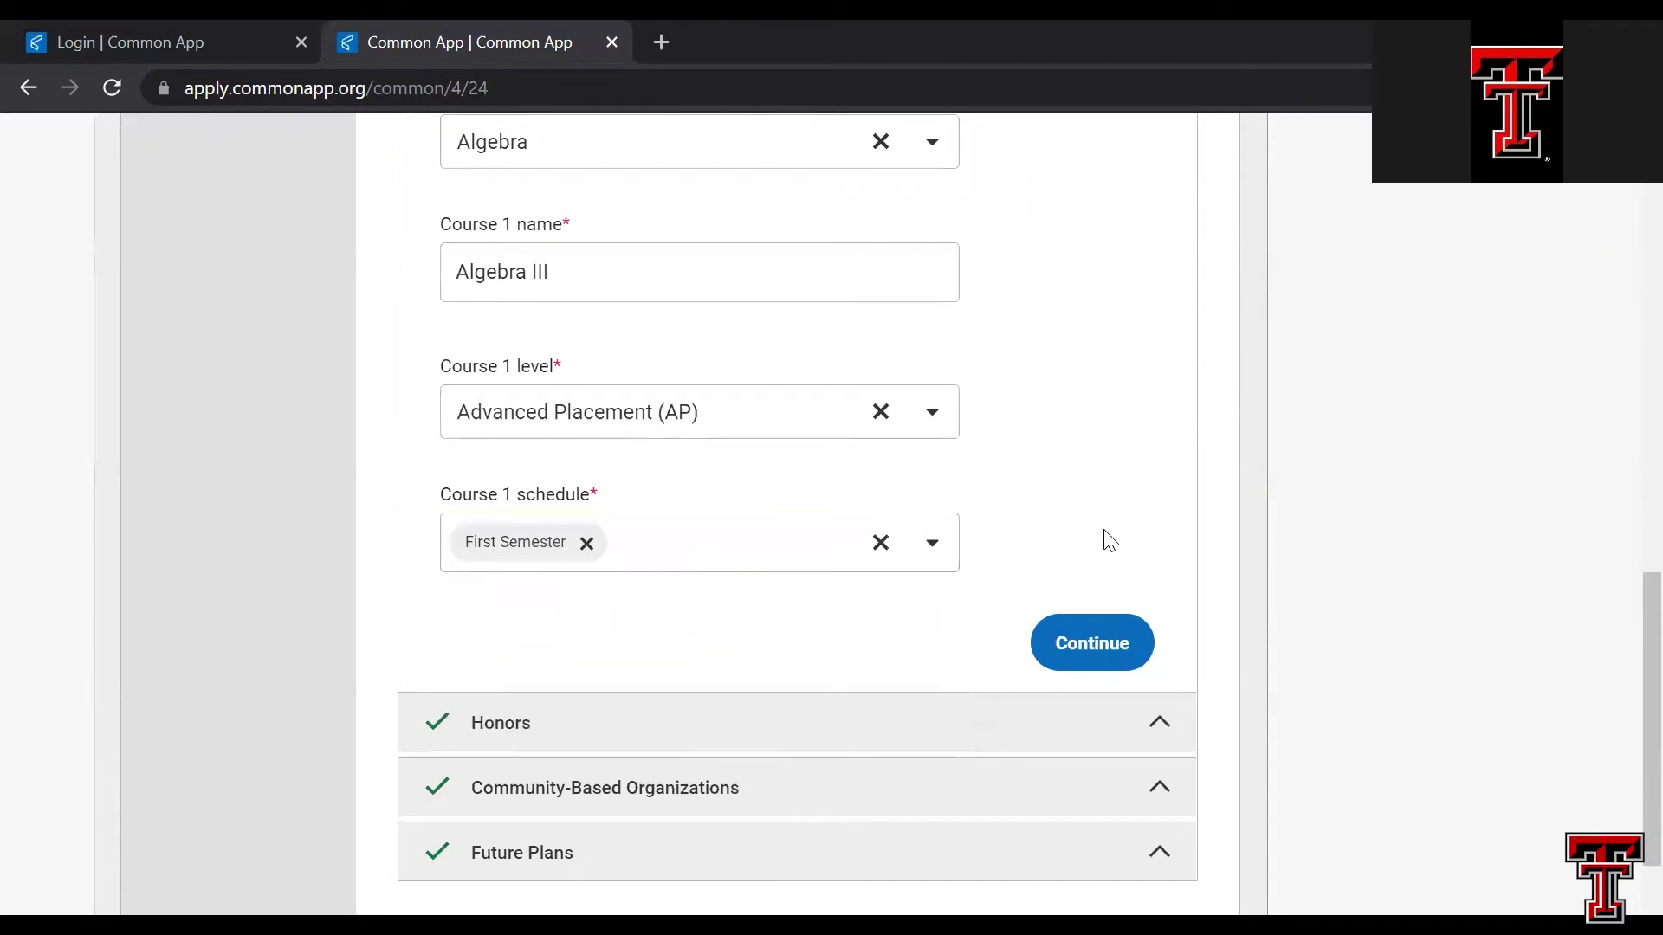
pyautogui.click(1106, 657)
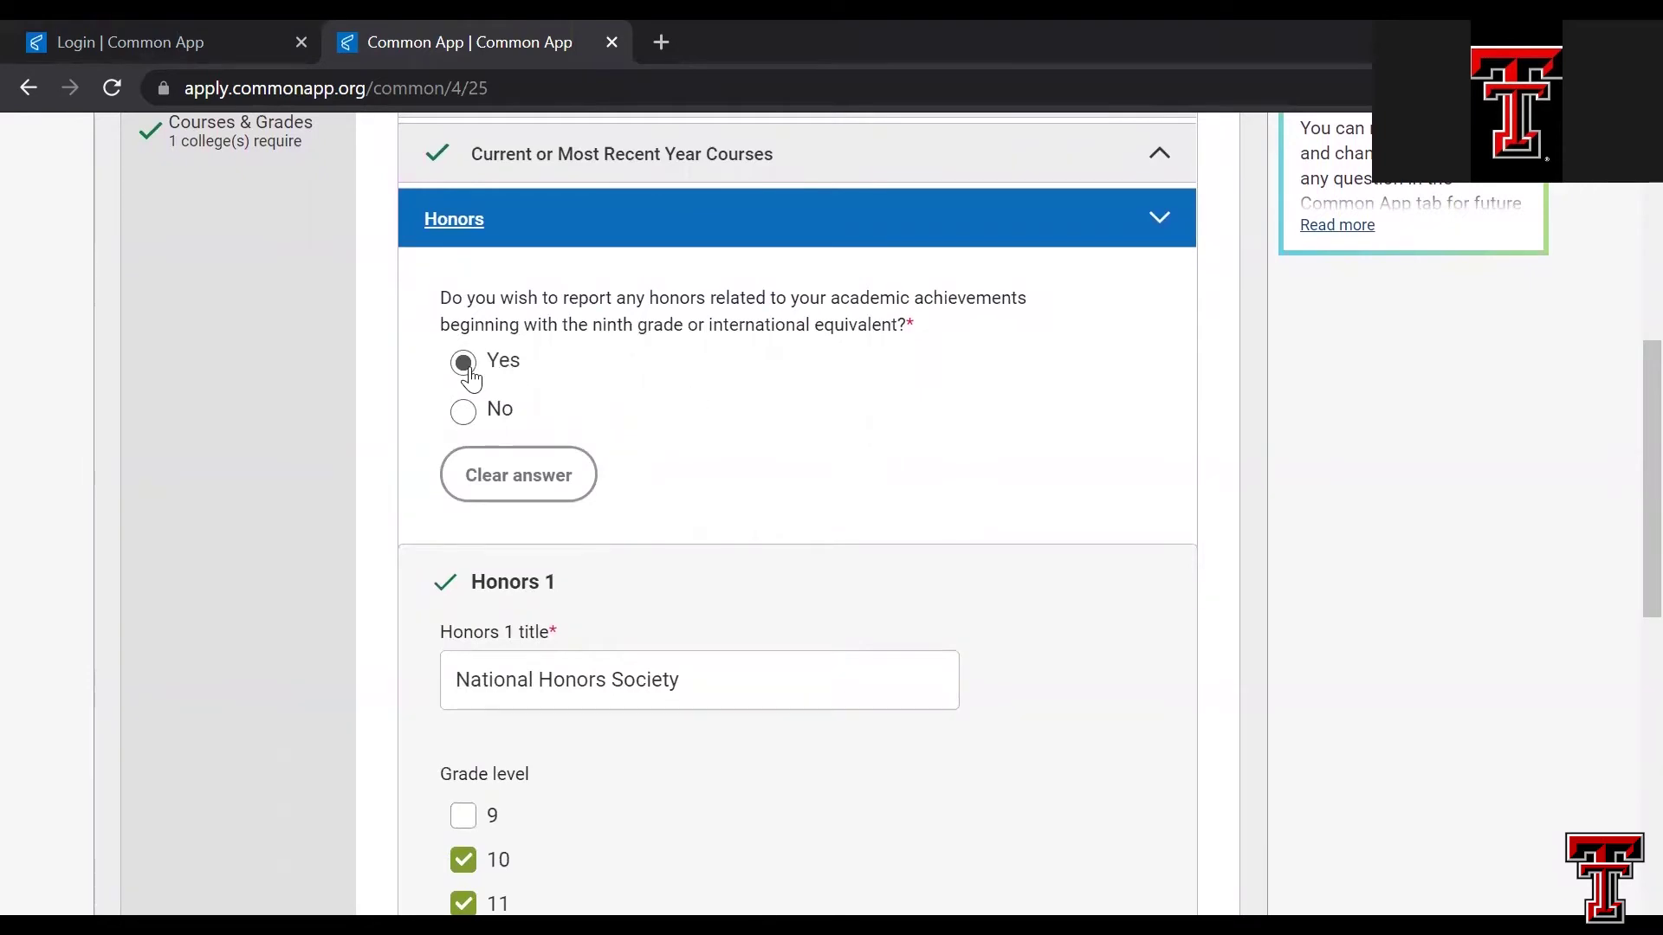
# - Review the Honors 1 title, grade levels and levels of recognition, and continue to the Community-Based Organizations section
pyautogui.scroll(-2, 725, 424)
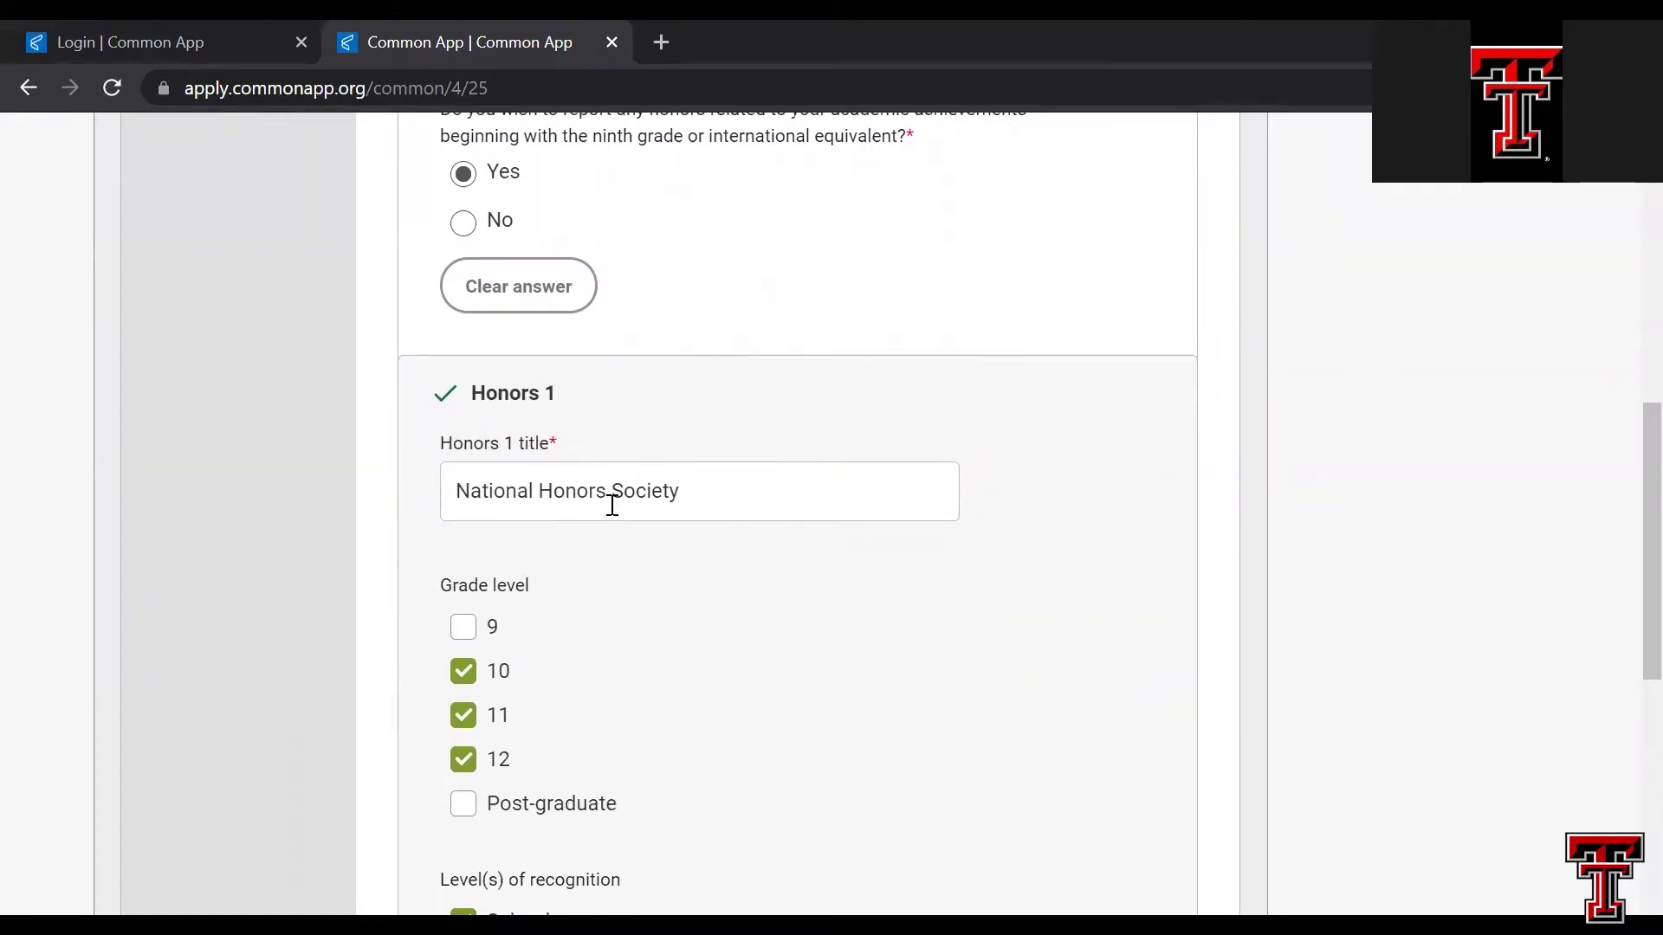
pyautogui.scroll(-2, 590, 639)
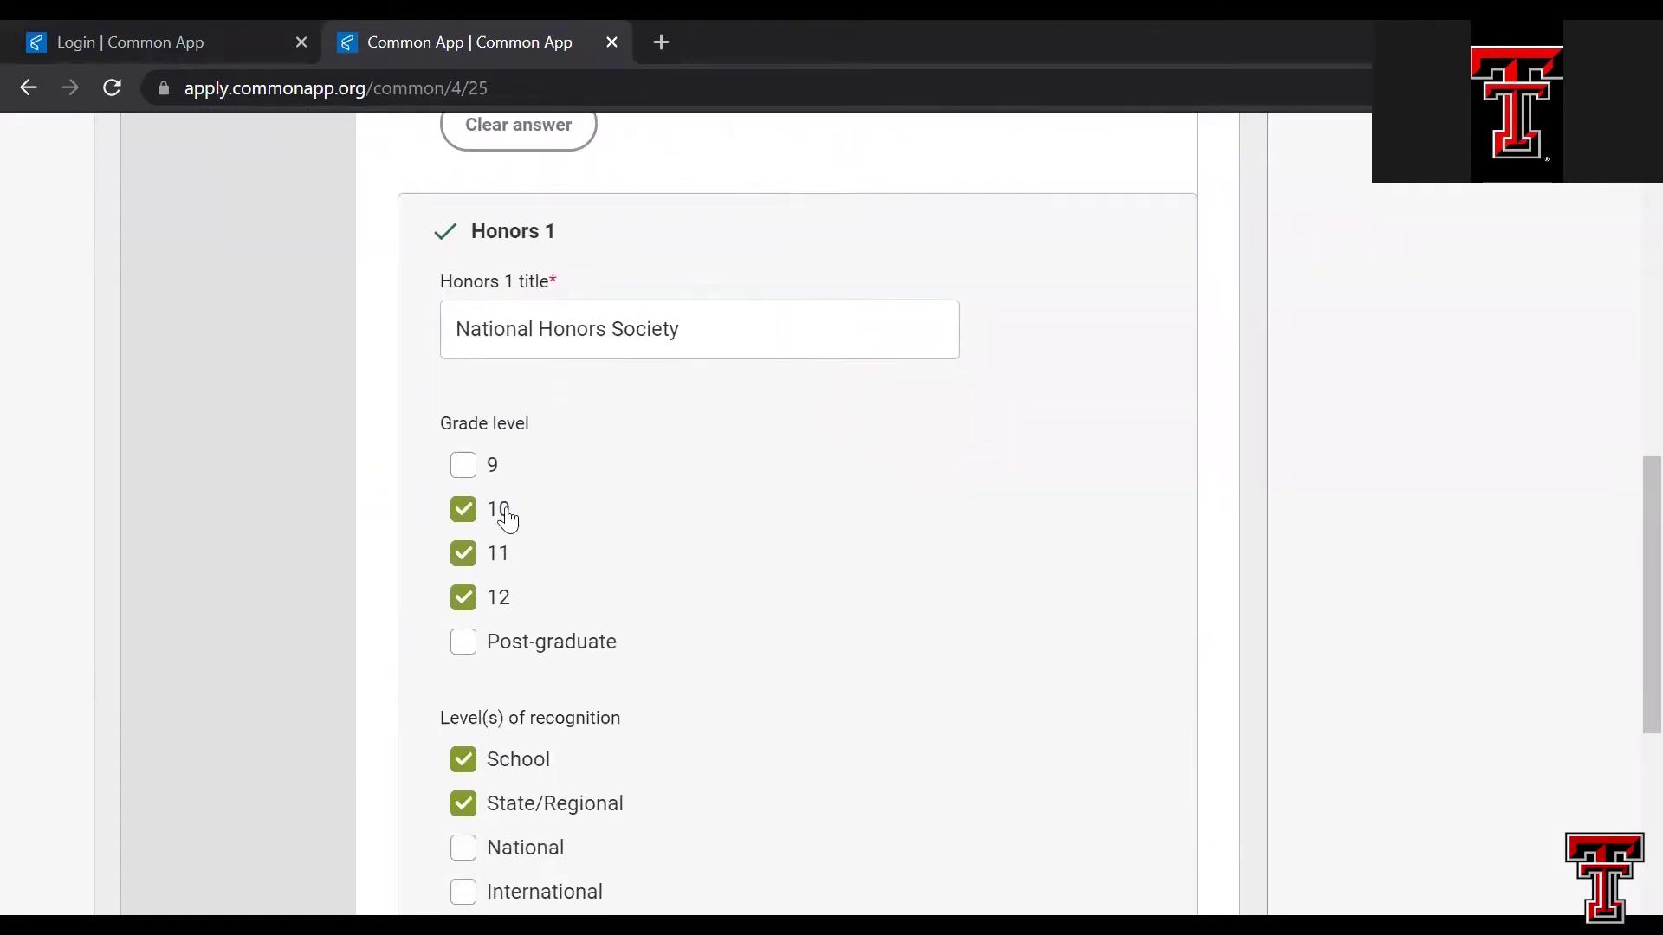
pyautogui.scroll(-1, 733, 712)
pyautogui.scroll(-2, 731, 709)
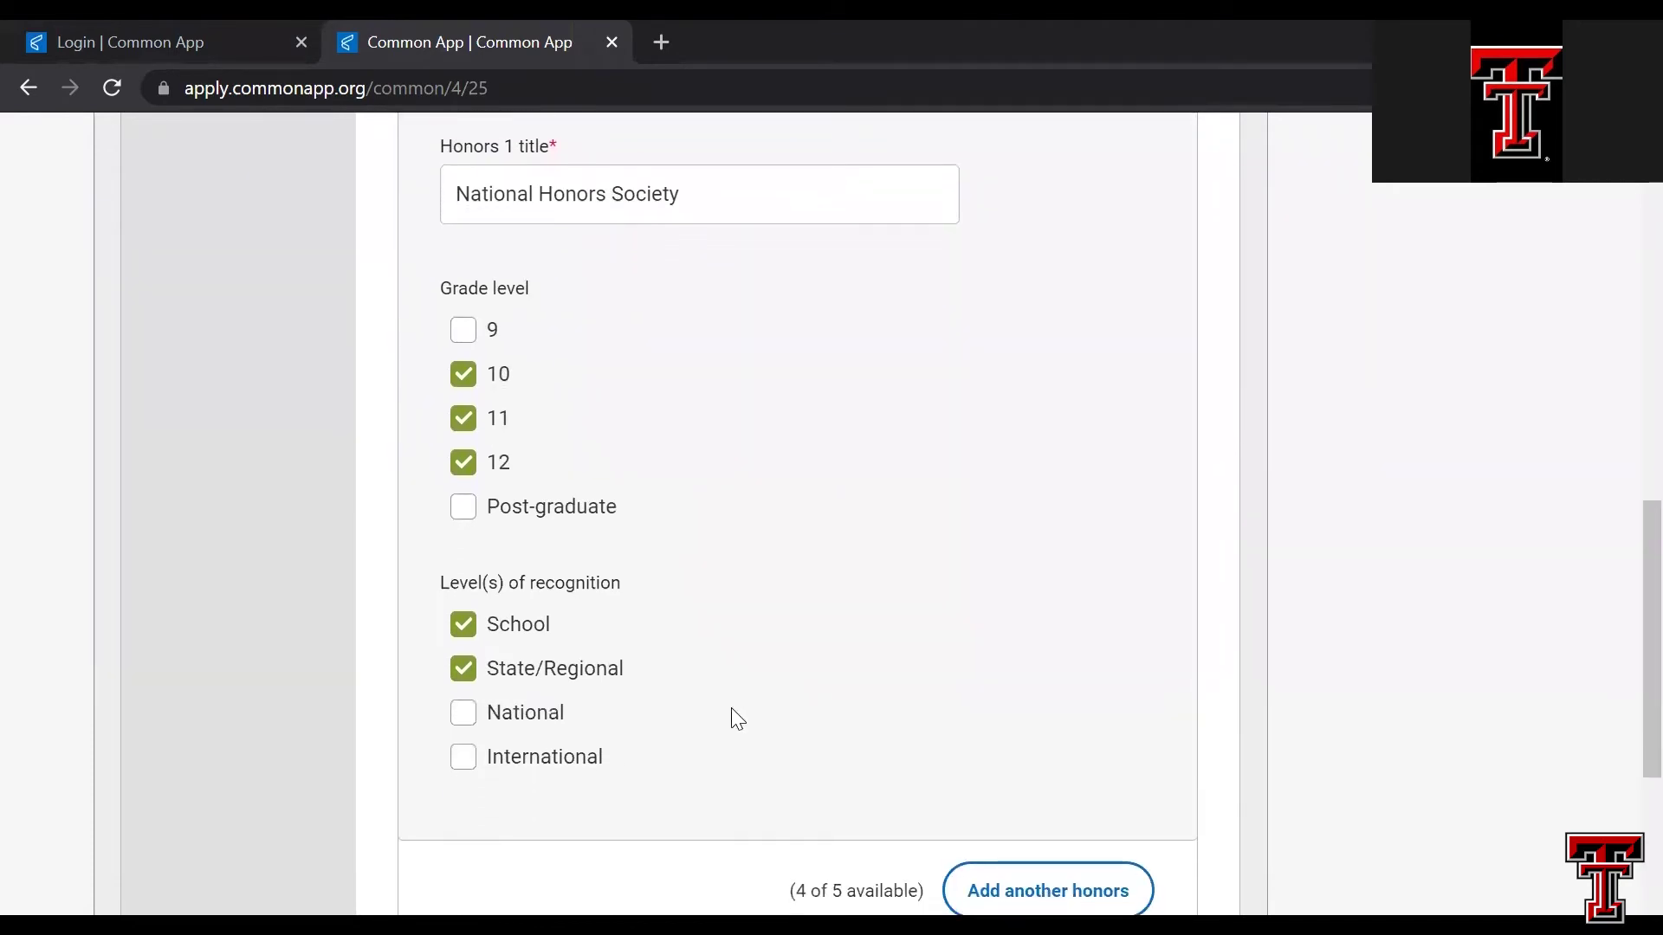
pyautogui.scroll(-2, 733, 664)
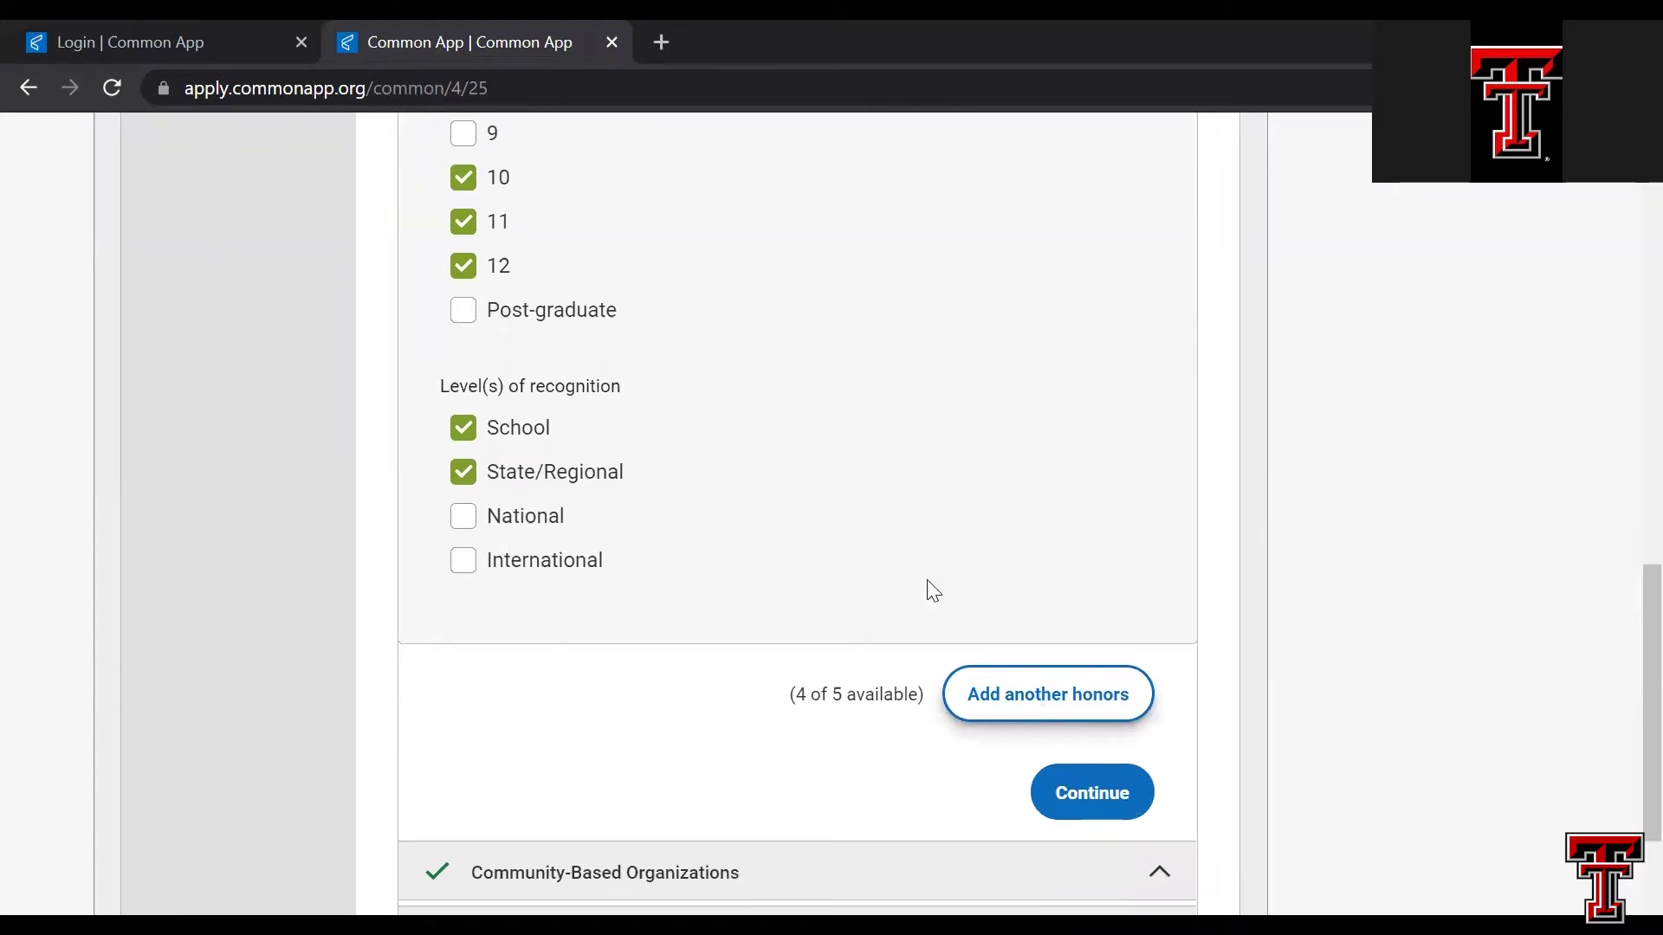
pyautogui.scroll(5, 866, 450)
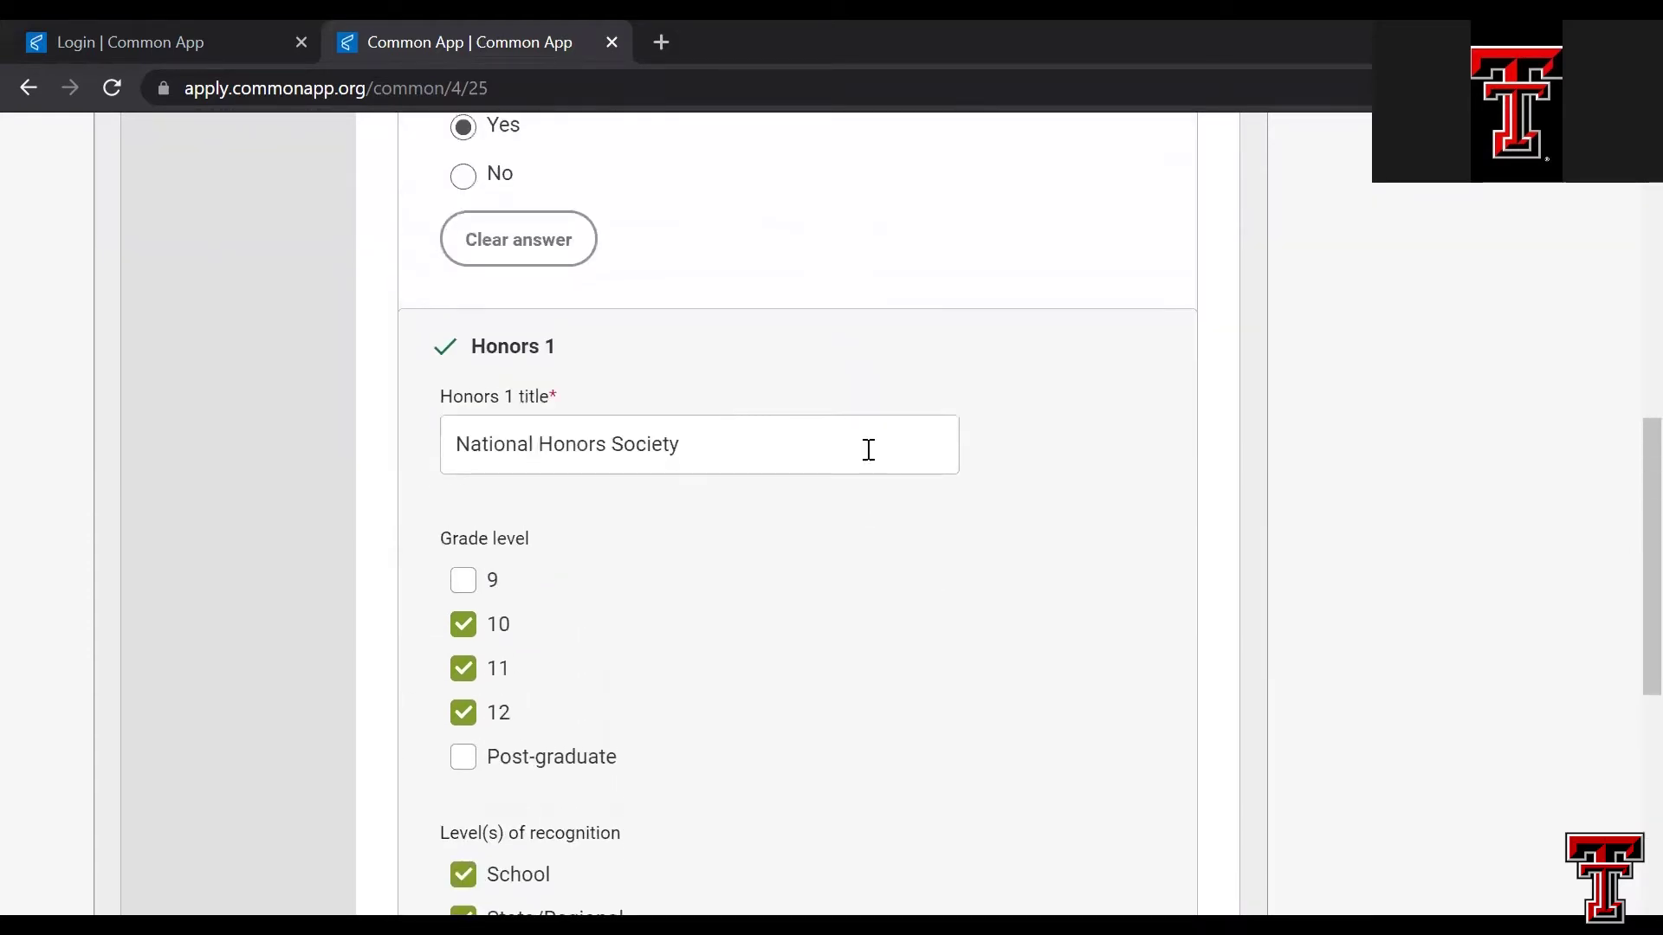
pyautogui.scroll(-2, 867, 449)
pyautogui.scroll(-5, 866, 450)
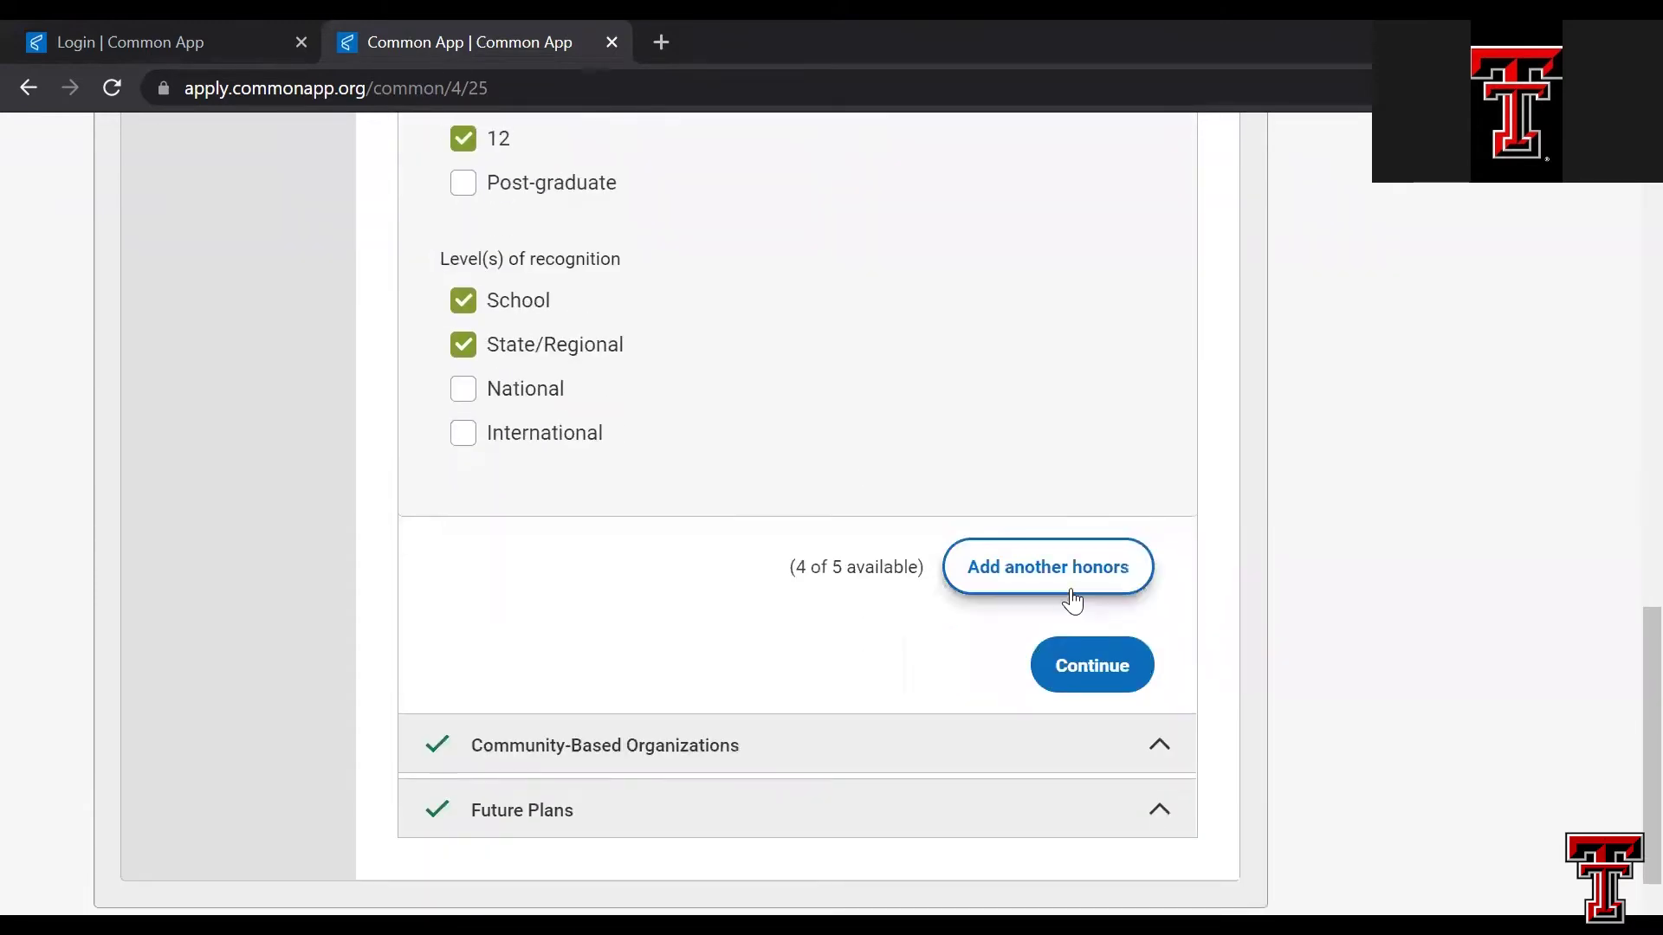
pyautogui.click(1109, 672)
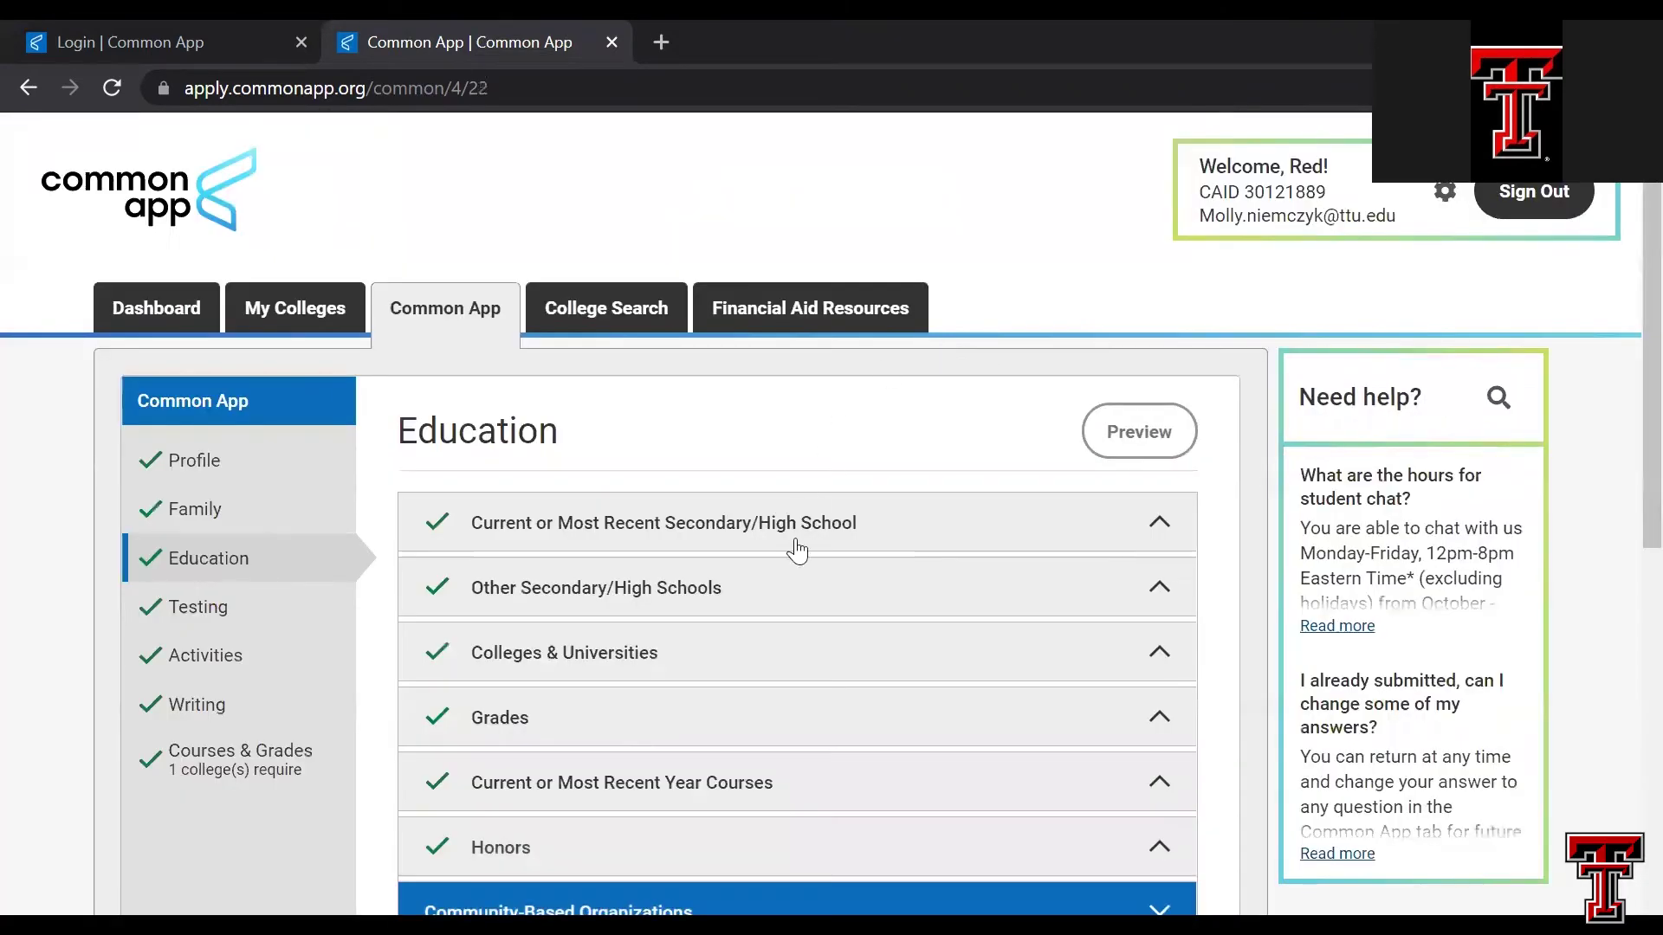
# - Try 1 as the number of community programs to browse the list of helping organizations, and reset the answer to 0
pyautogui.scroll(-3, 780, 604)
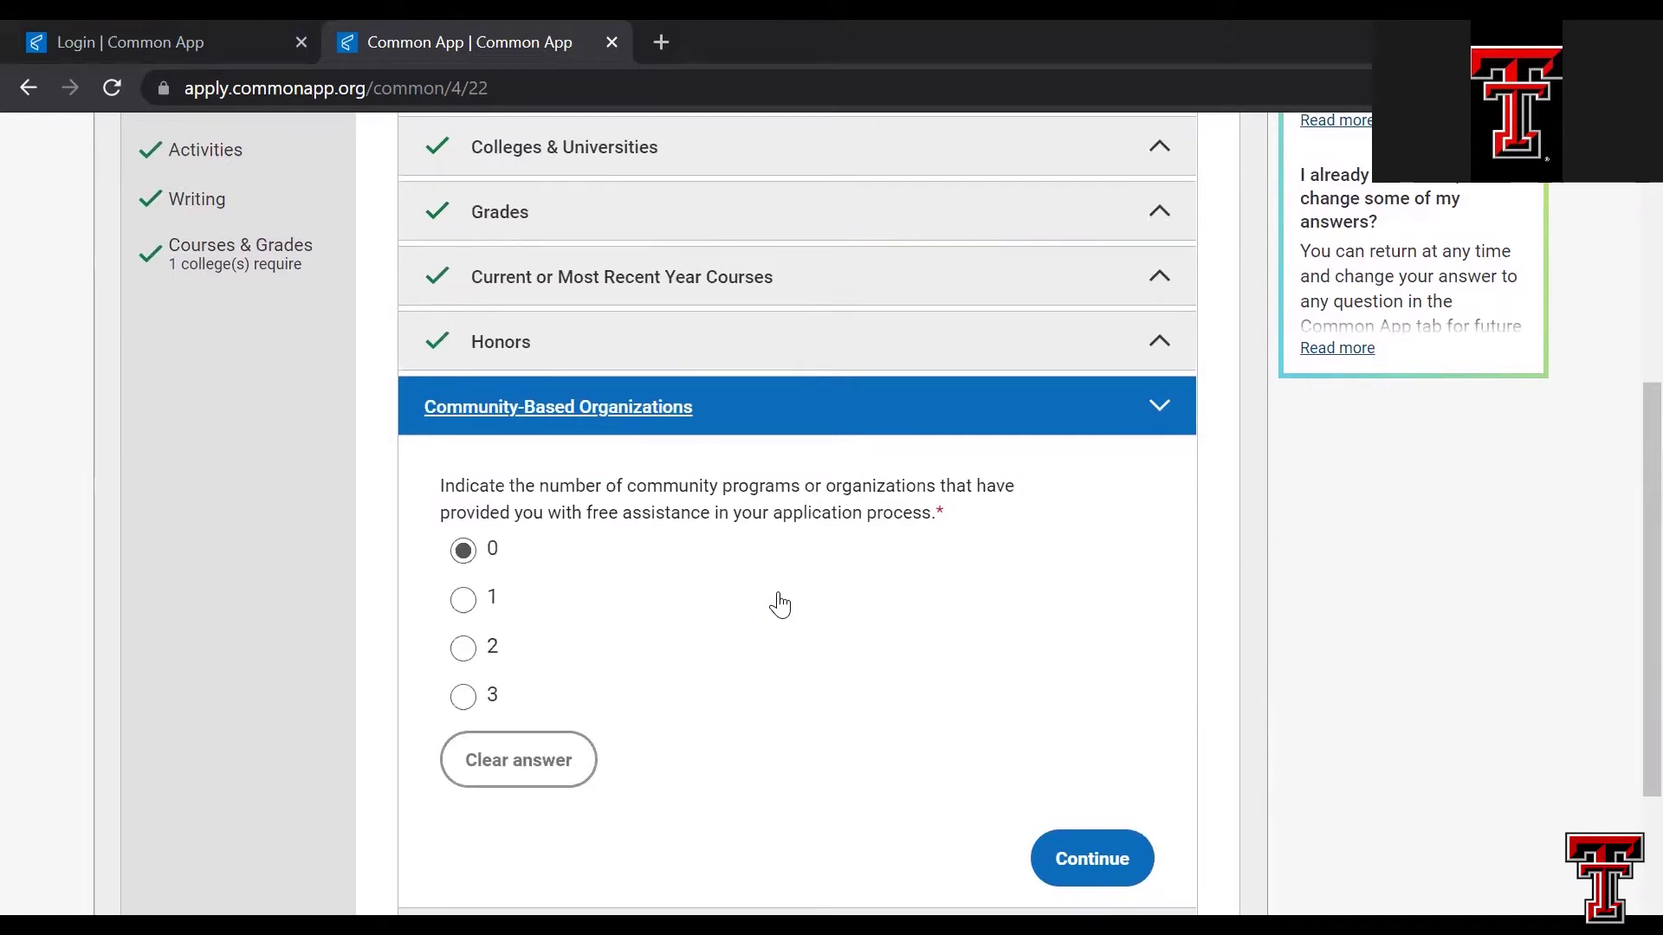
pyautogui.scroll(-2, 780, 605)
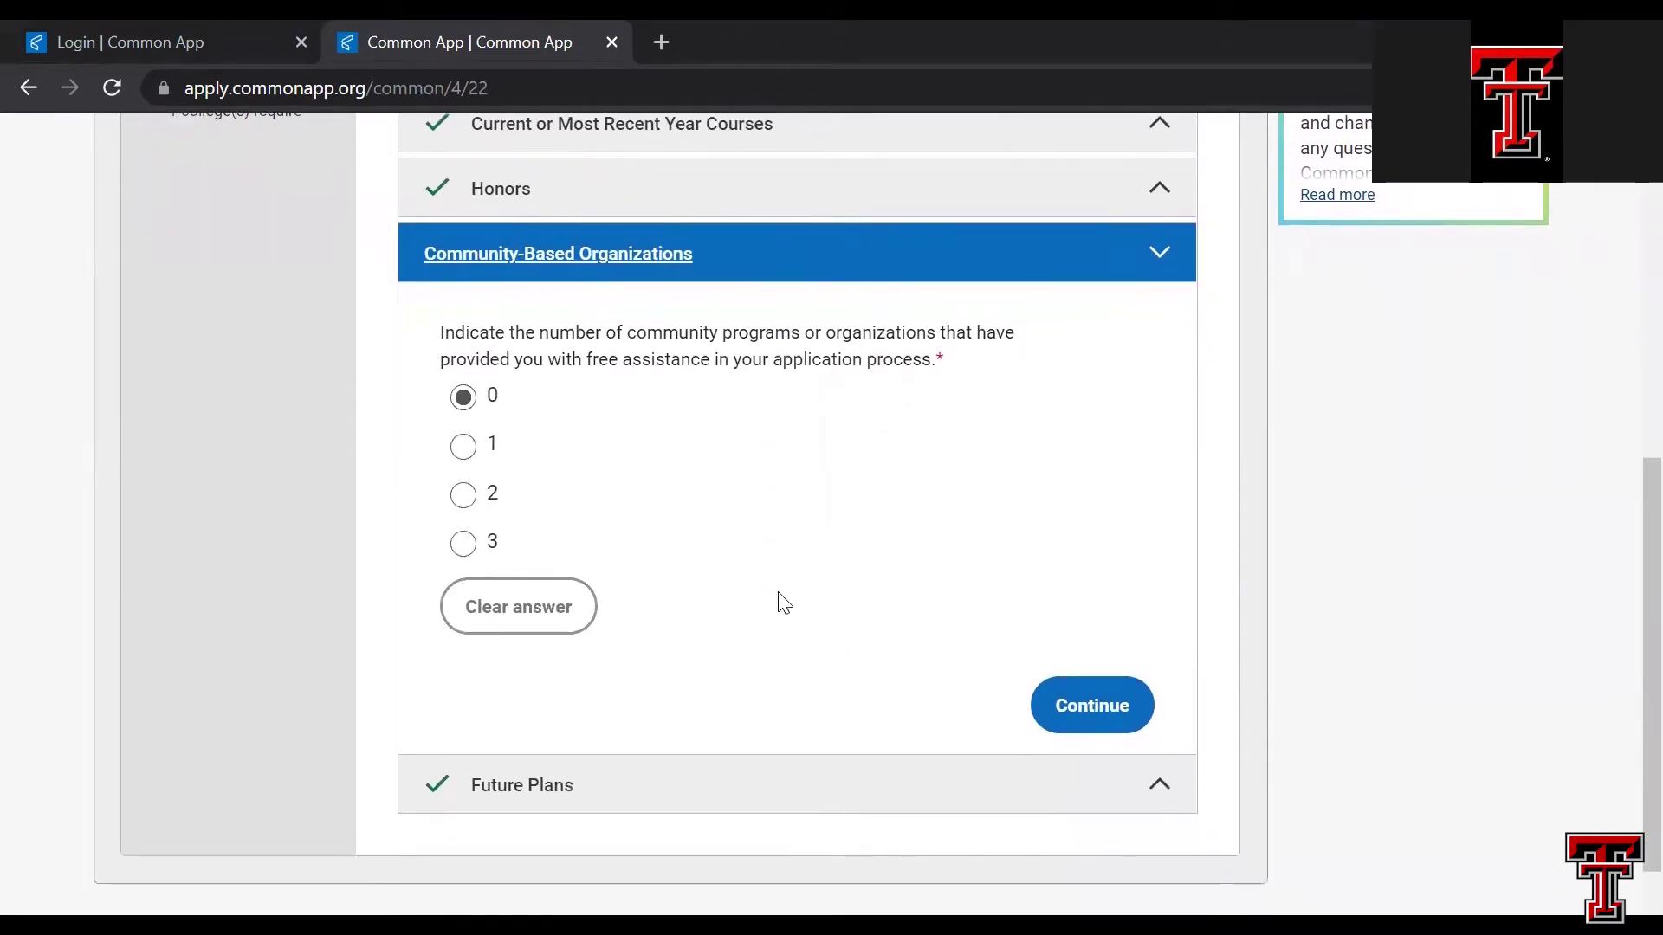
pyautogui.click(465, 449)
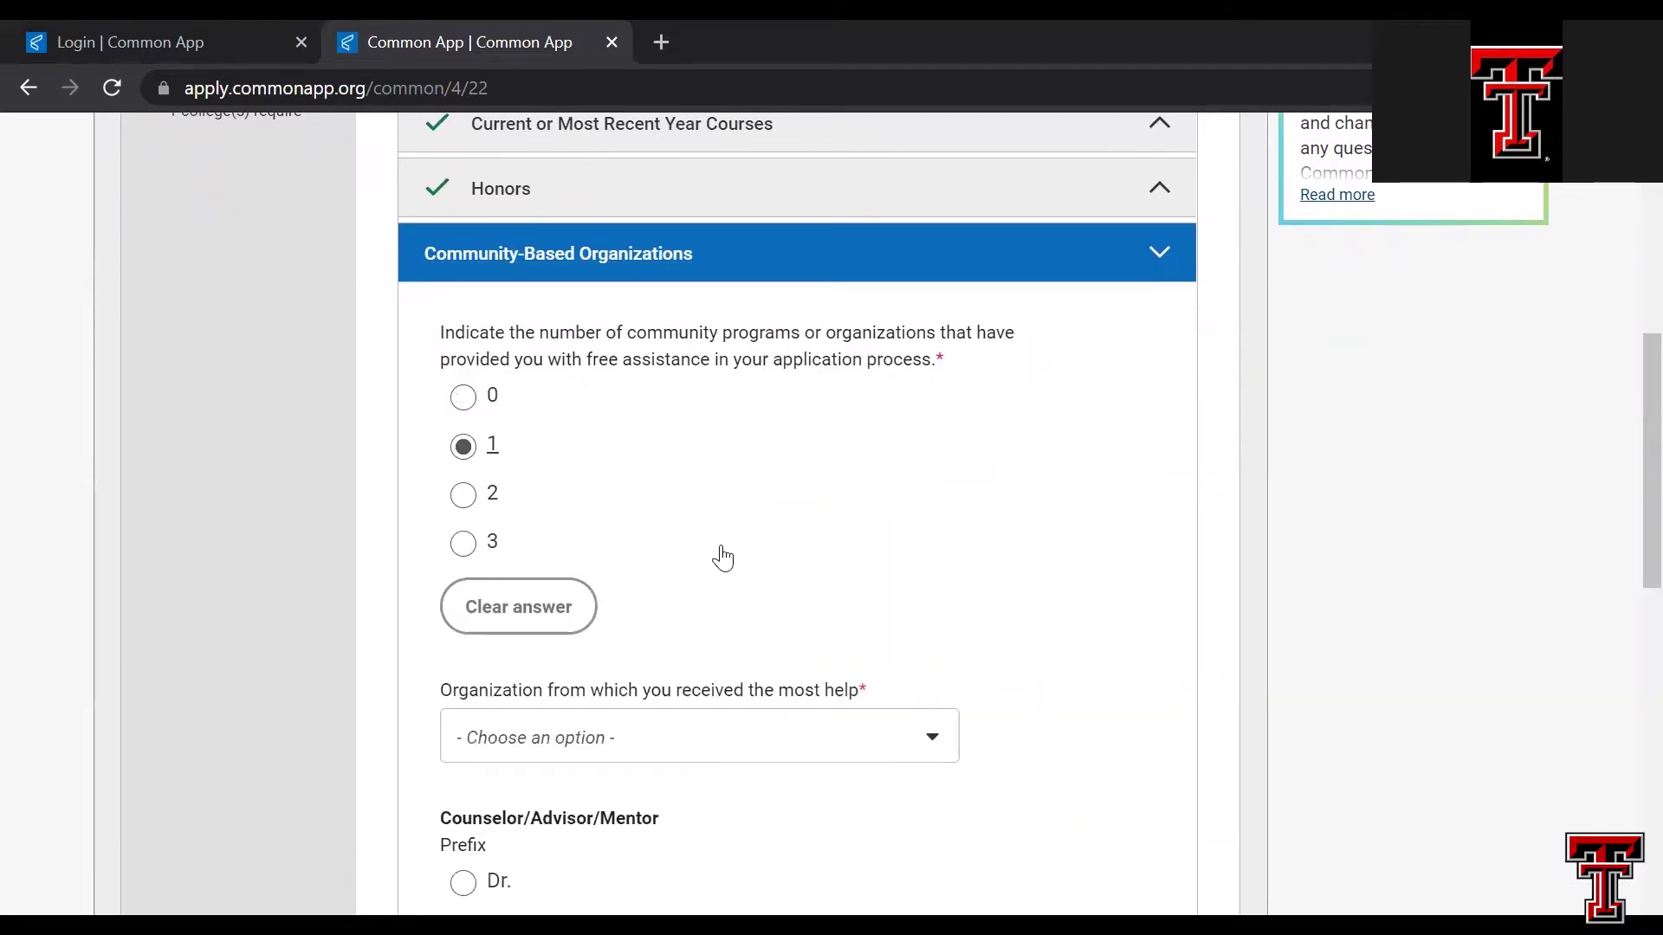
pyautogui.scroll(-1, 719, 554)
pyautogui.scroll(-1, 724, 558)
pyautogui.click(700, 582)
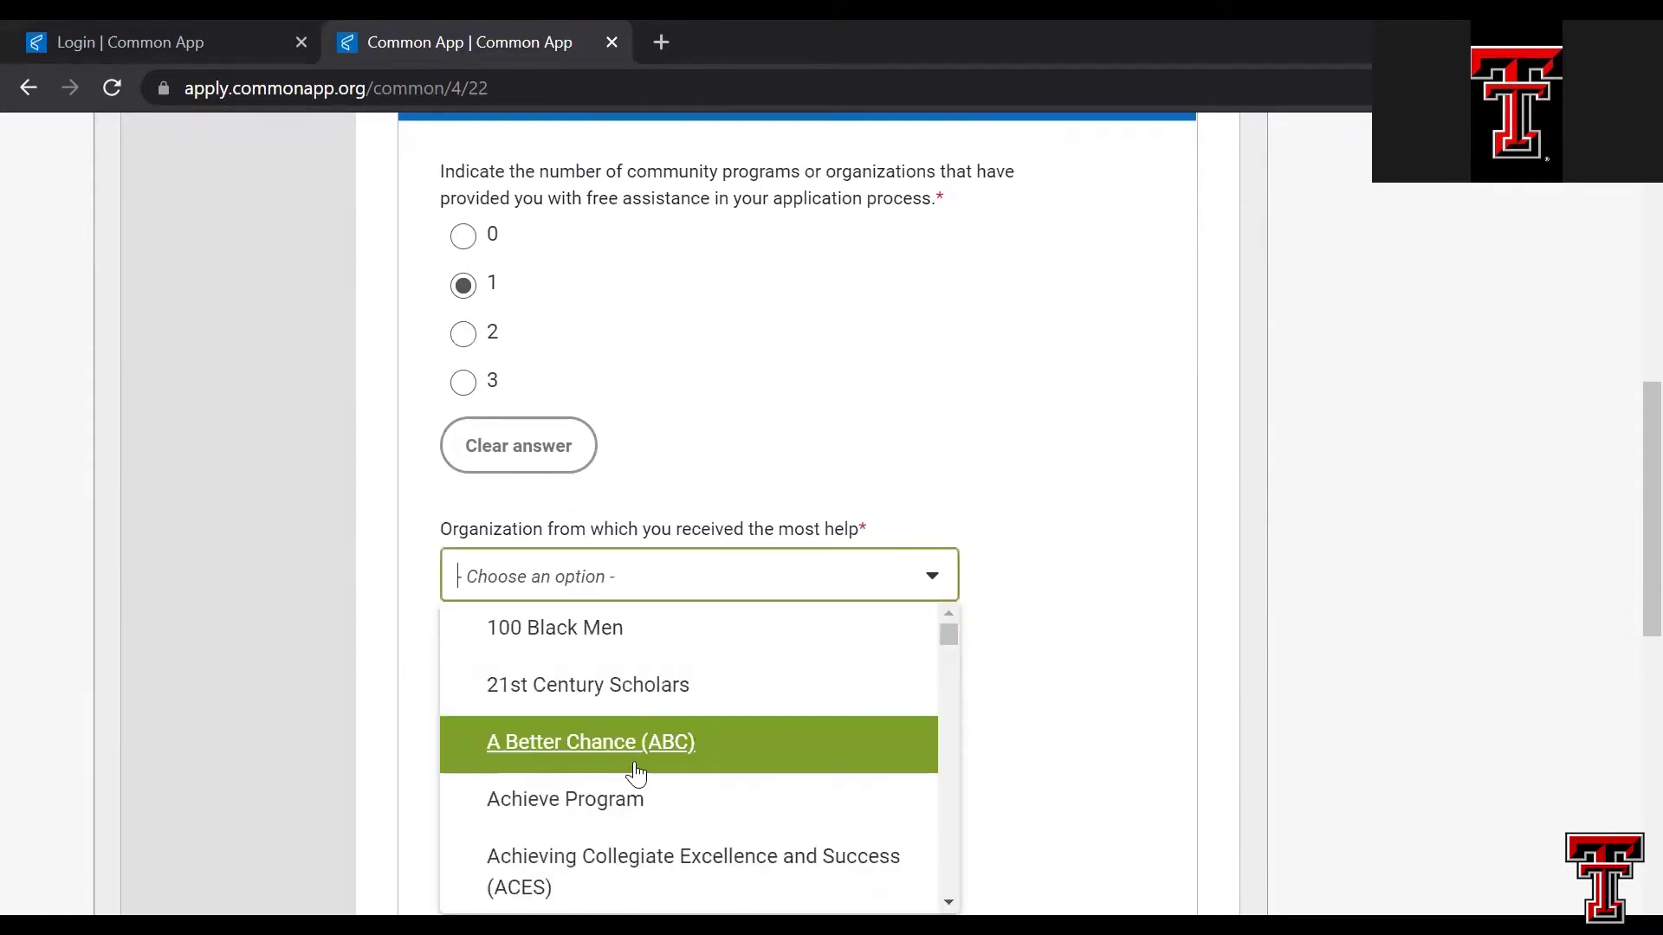
pyautogui.scroll(-6, 631, 772)
pyautogui.scroll(-2, 635, 774)
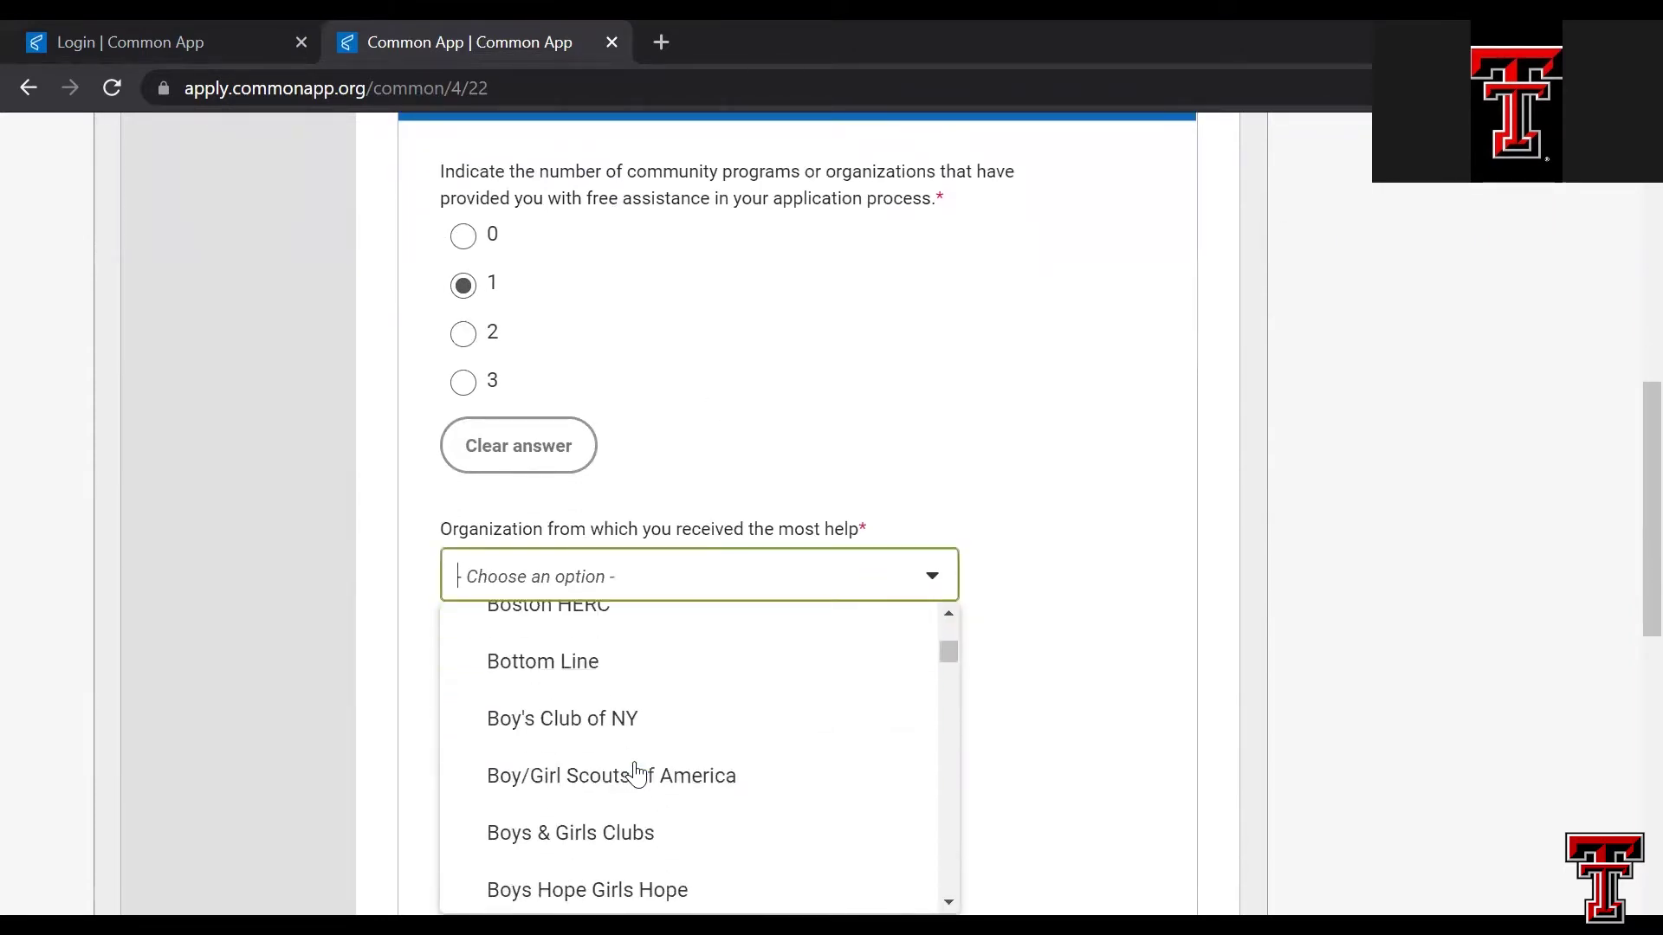
pyautogui.scroll(9, 634, 774)
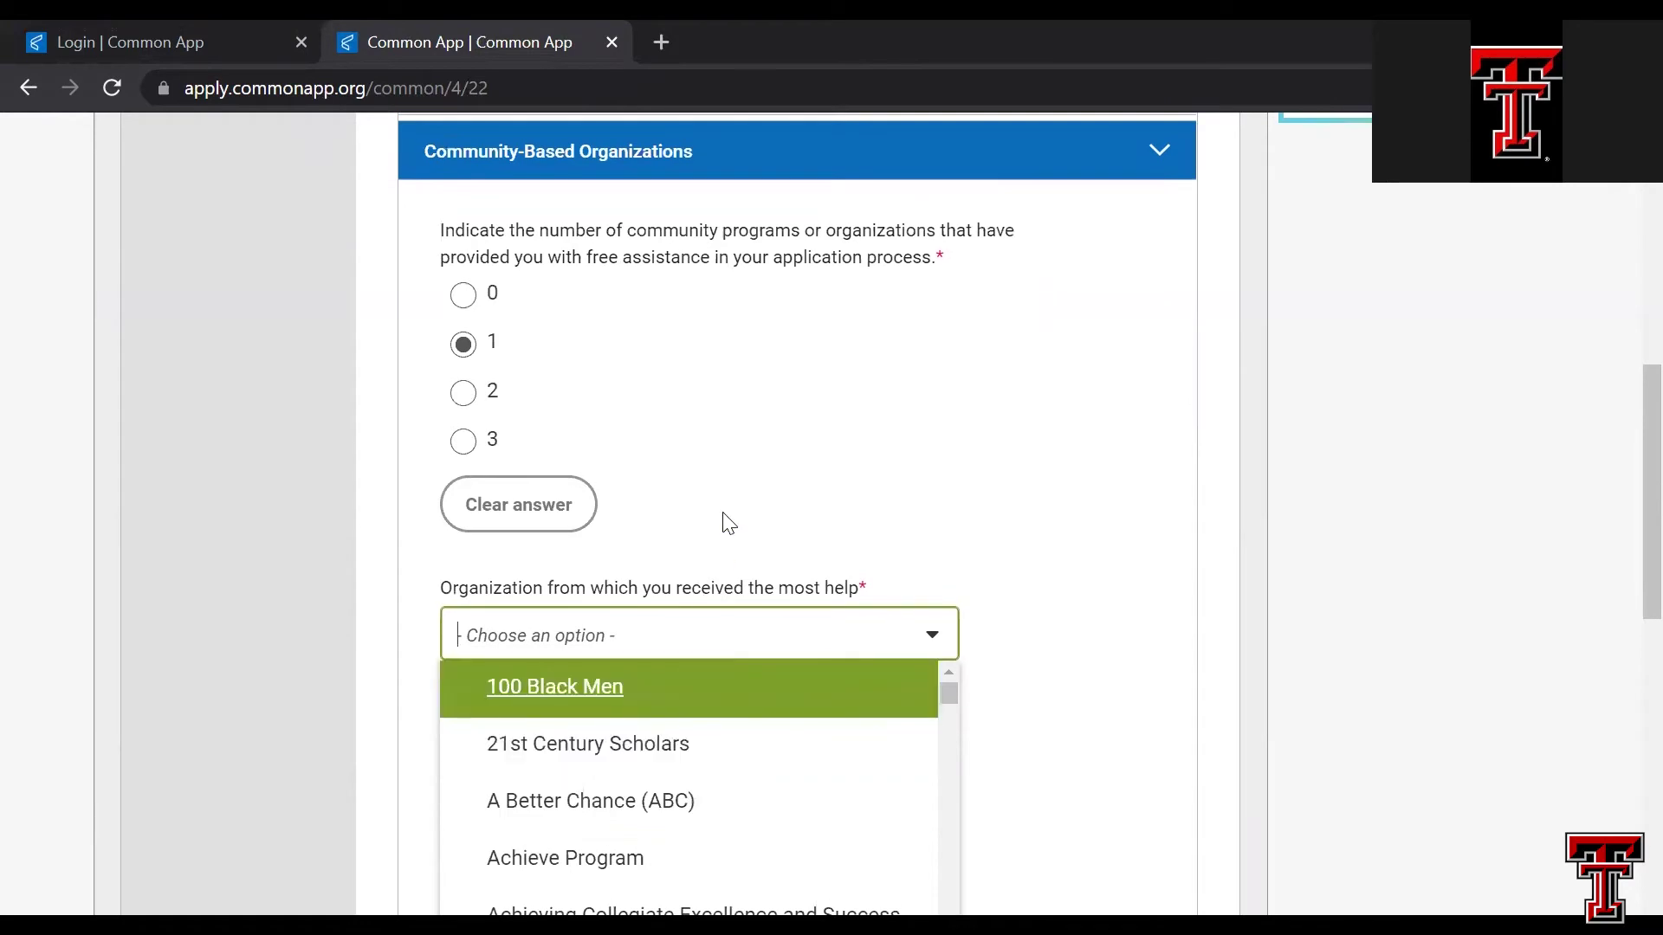
pyautogui.click(732, 518)
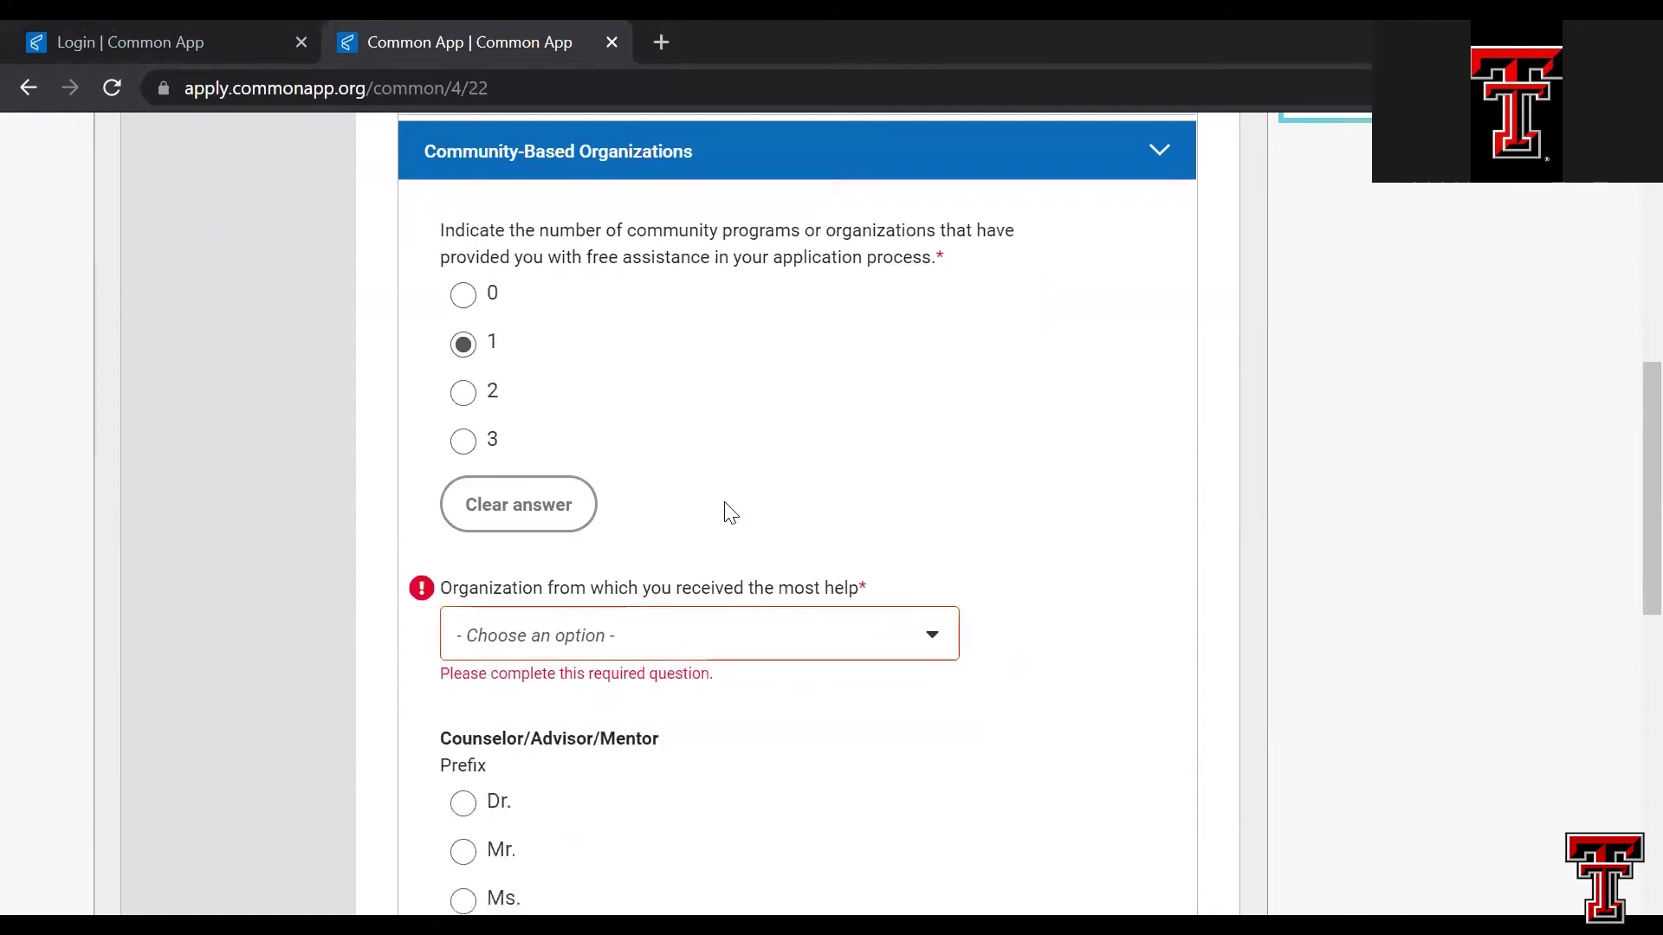
pyautogui.click(474, 317)
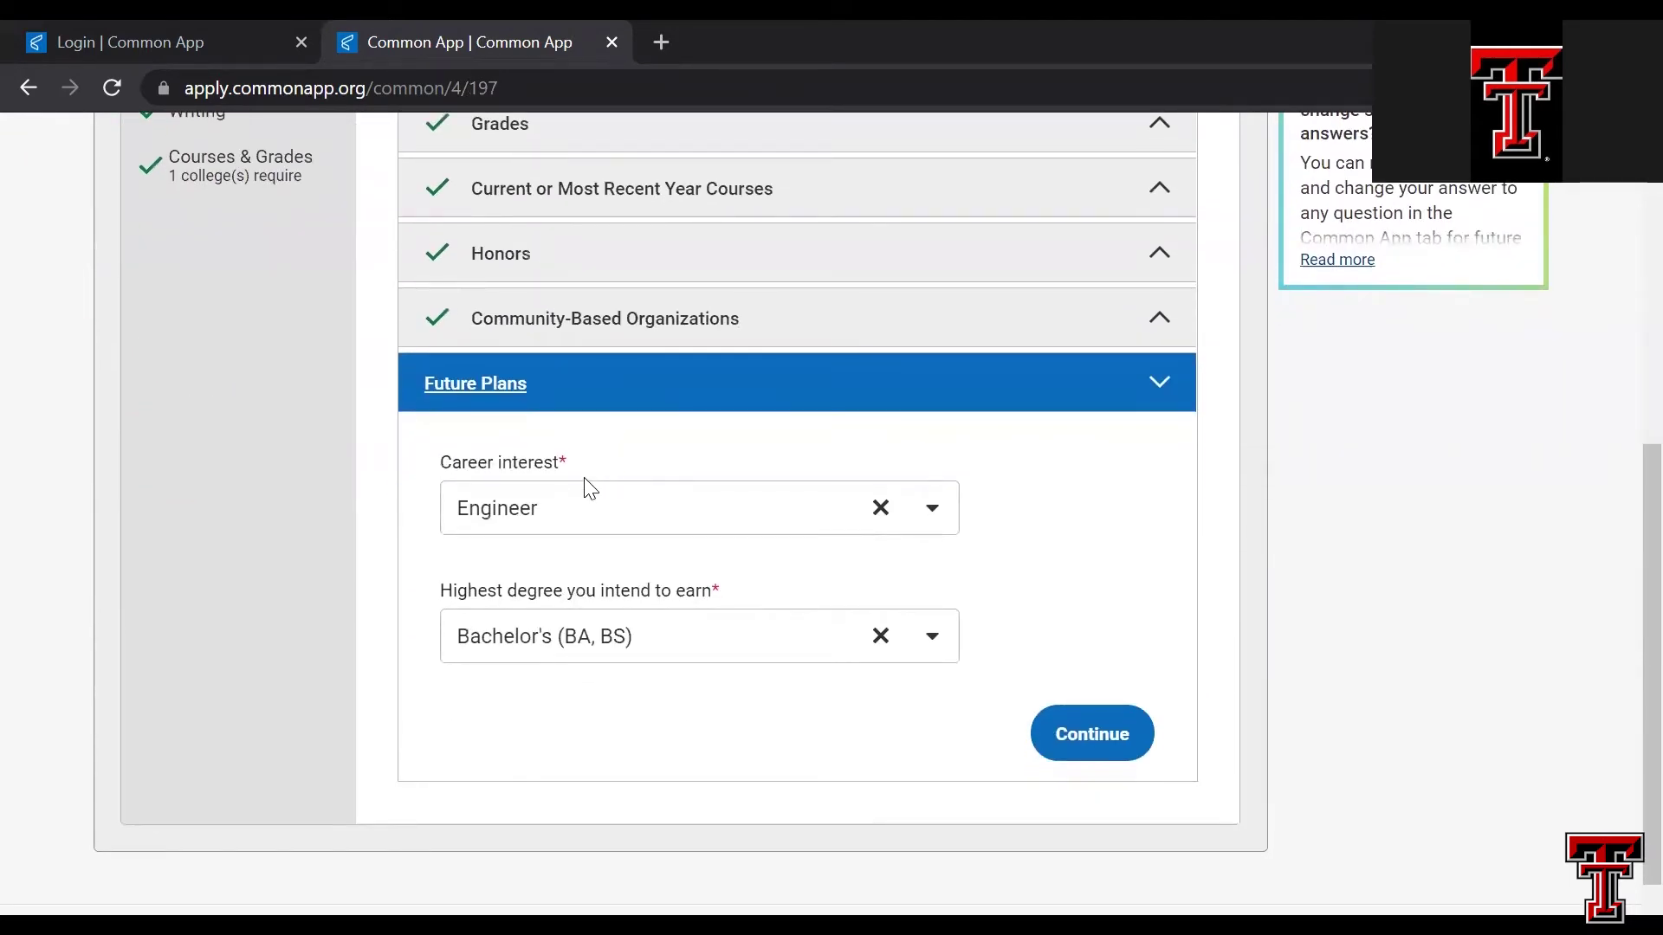
# - Browse the career interest options in Future Plans and keep Engineer
pyautogui.click(938, 518)
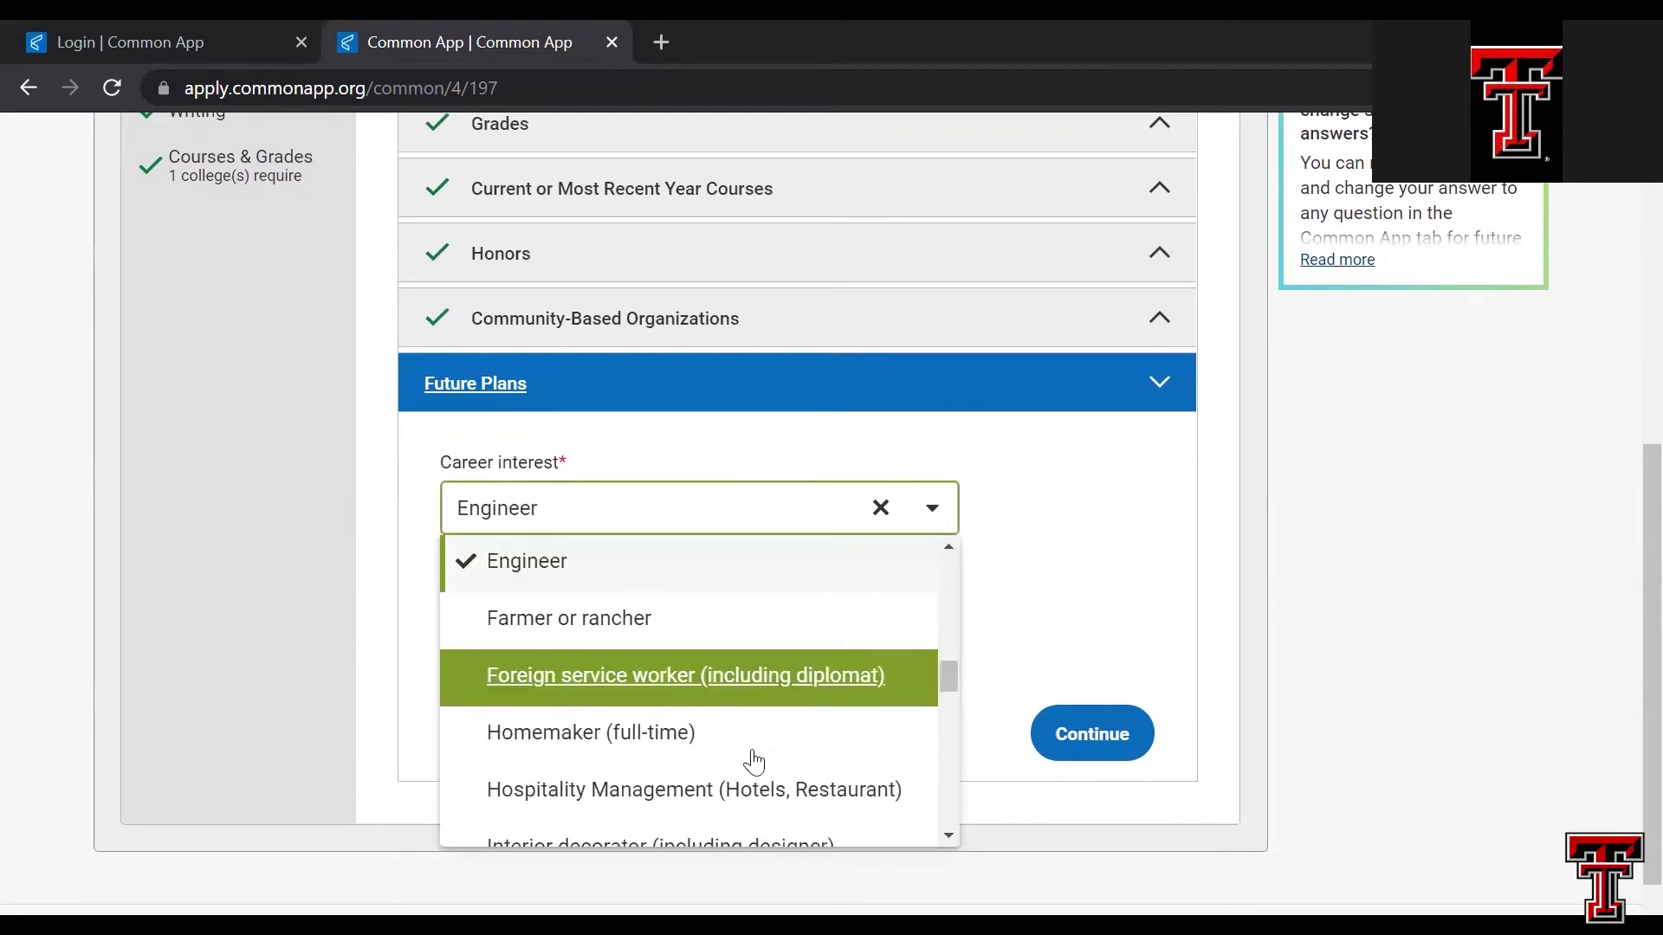
pyautogui.scroll(3, 732, 759)
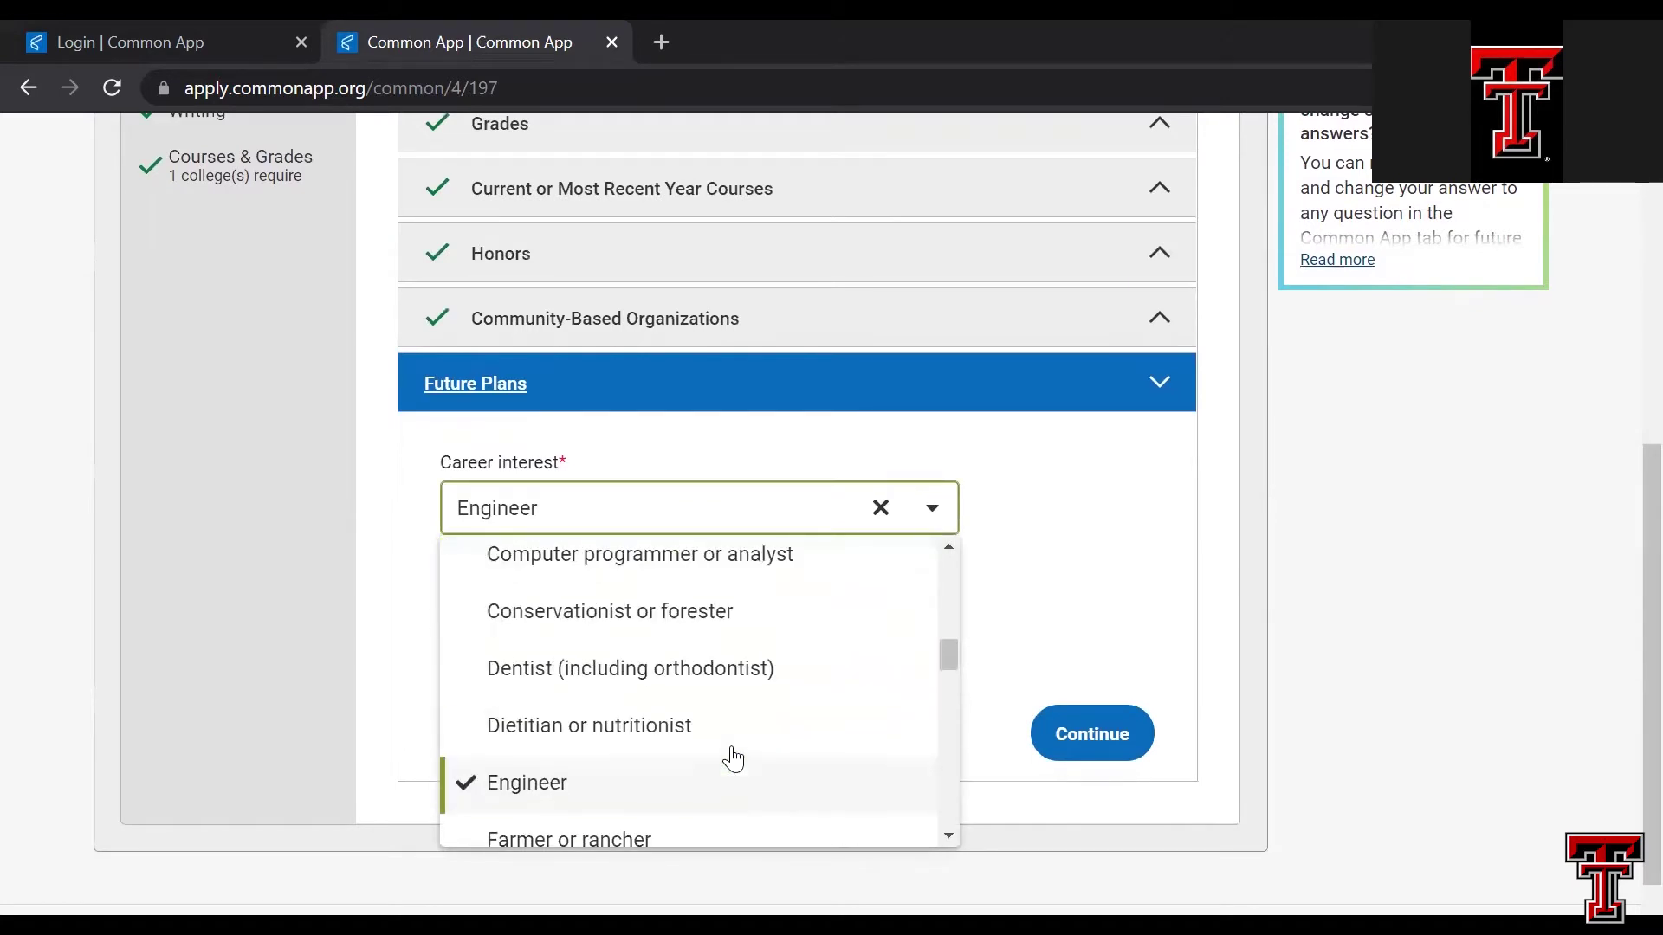
pyautogui.scroll(5, 732, 758)
pyautogui.scroll(-8, 732, 758)
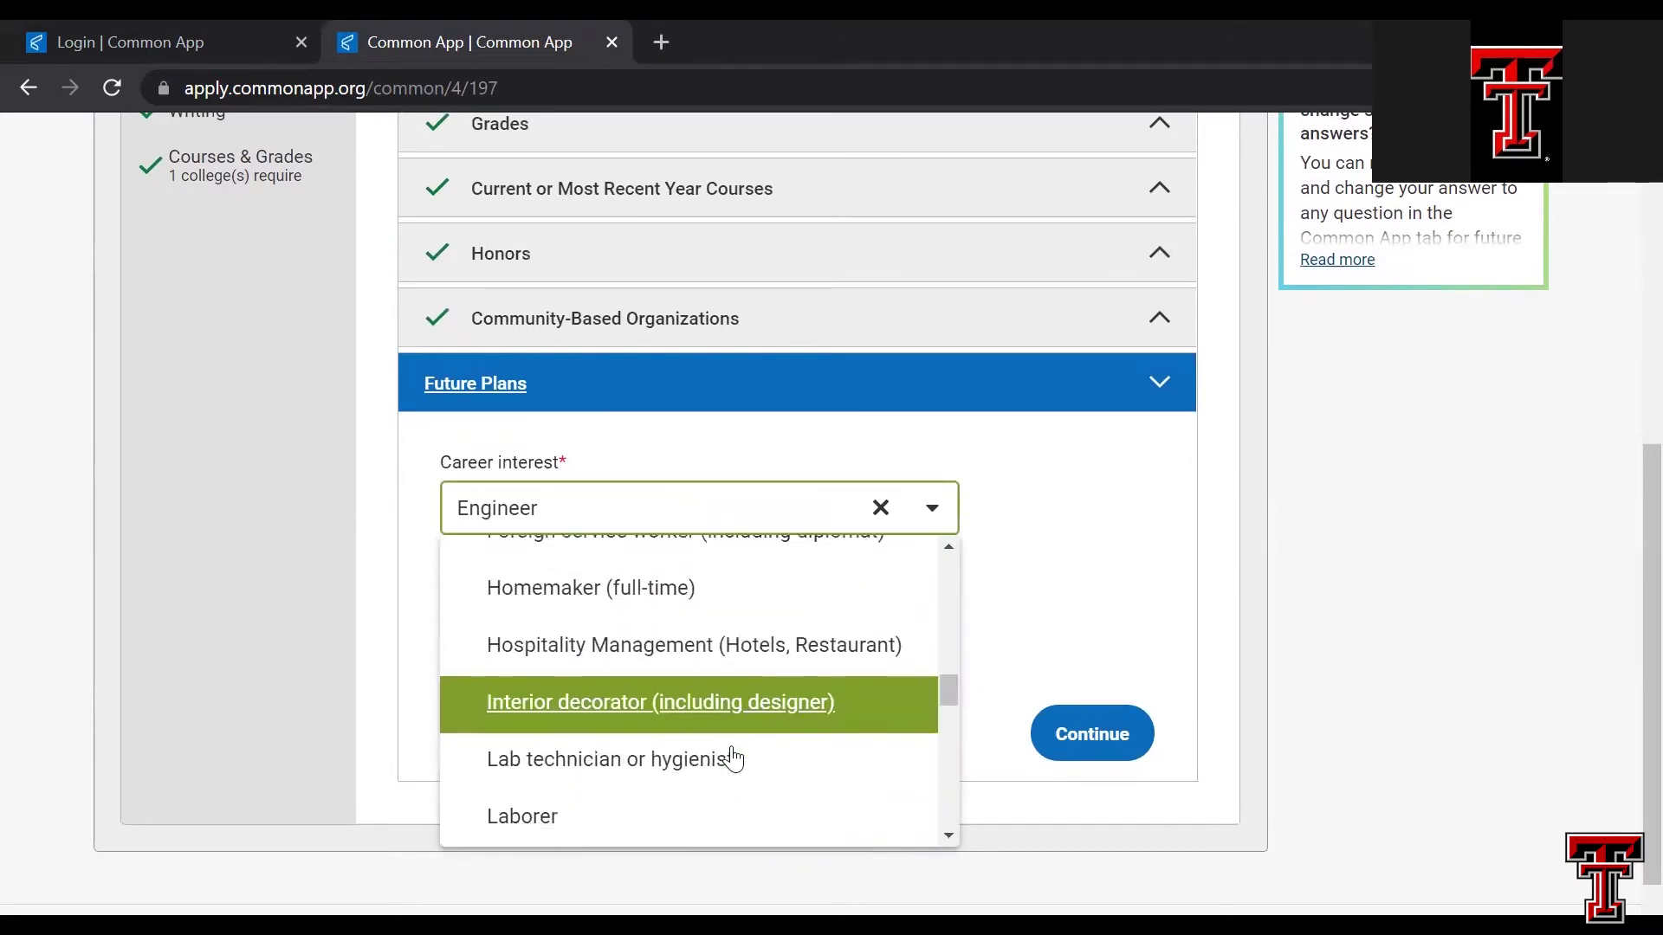
pyautogui.scroll(-10, 732, 758)
pyautogui.click(1129, 592)
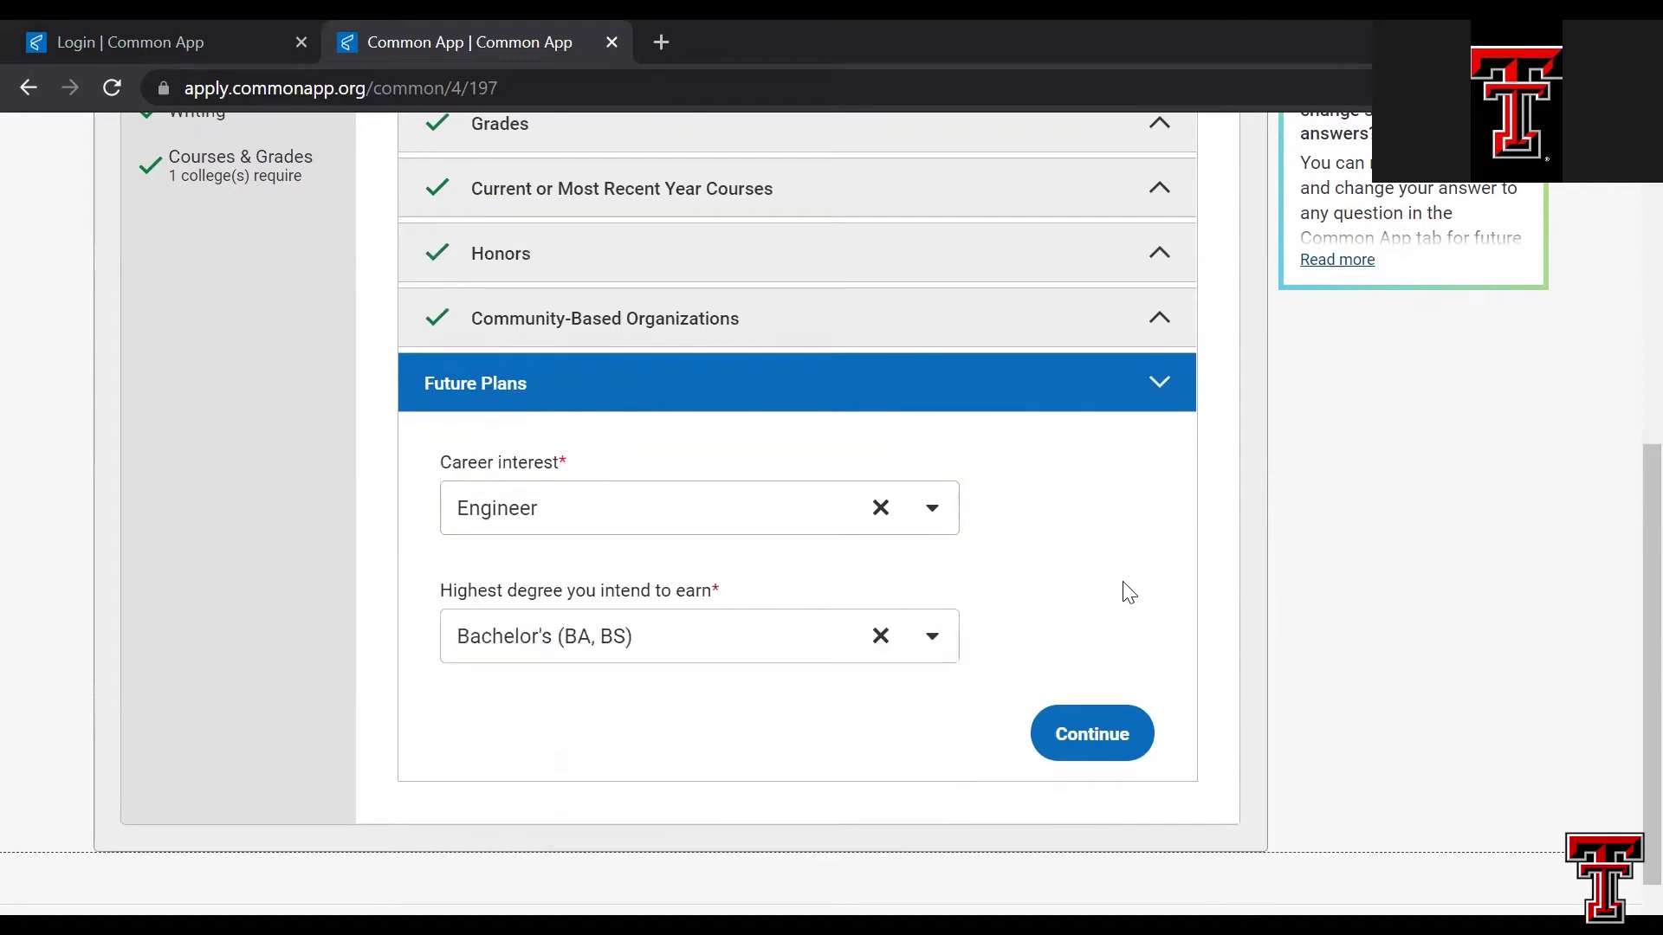
# - Browse the options for the highest degree intended and keep Bachelor's (BA, BS)
pyautogui.click(935, 641)
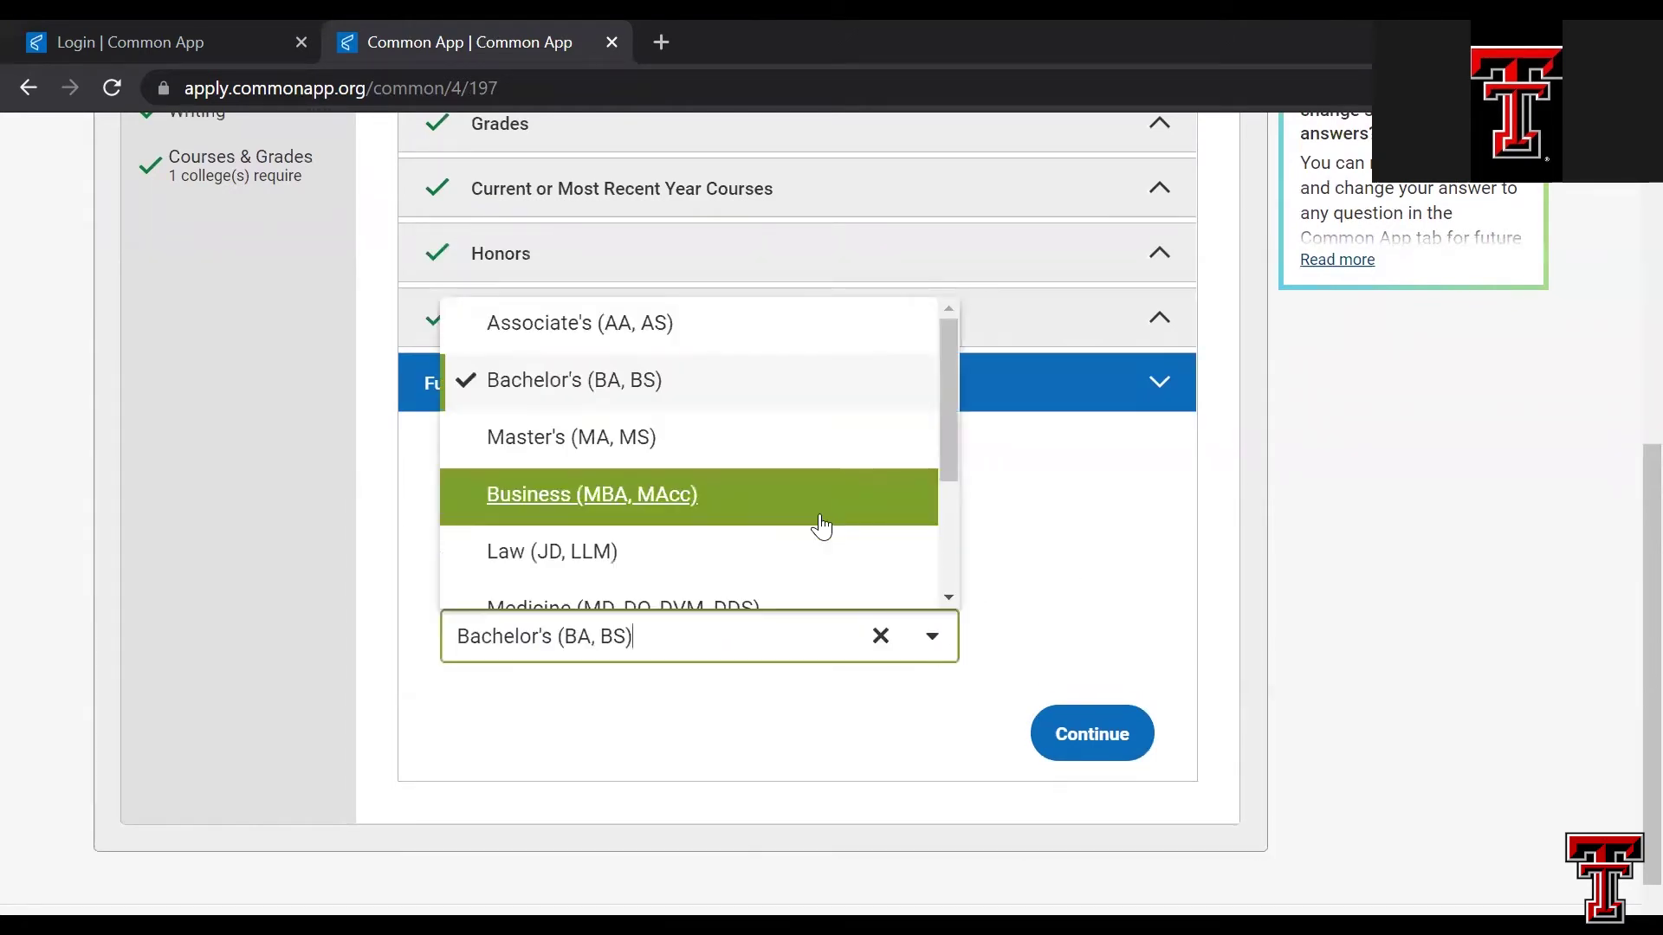
pyautogui.scroll(-3, 811, 402)
pyautogui.scroll(3, 811, 402)
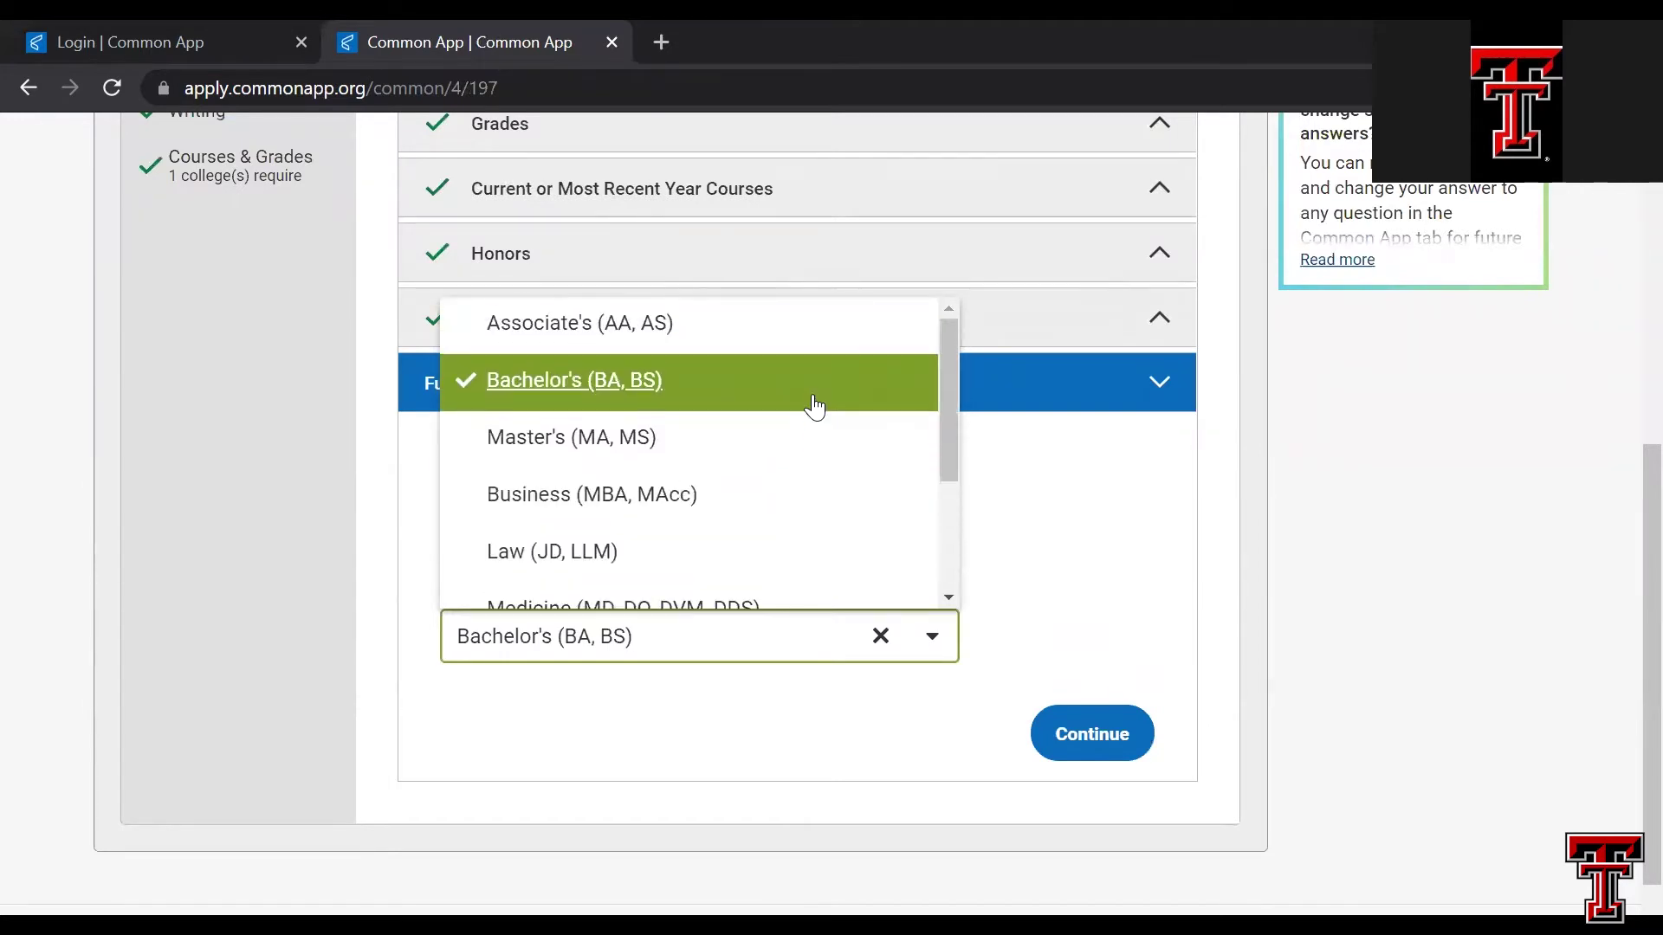
pyautogui.click(1090, 535)
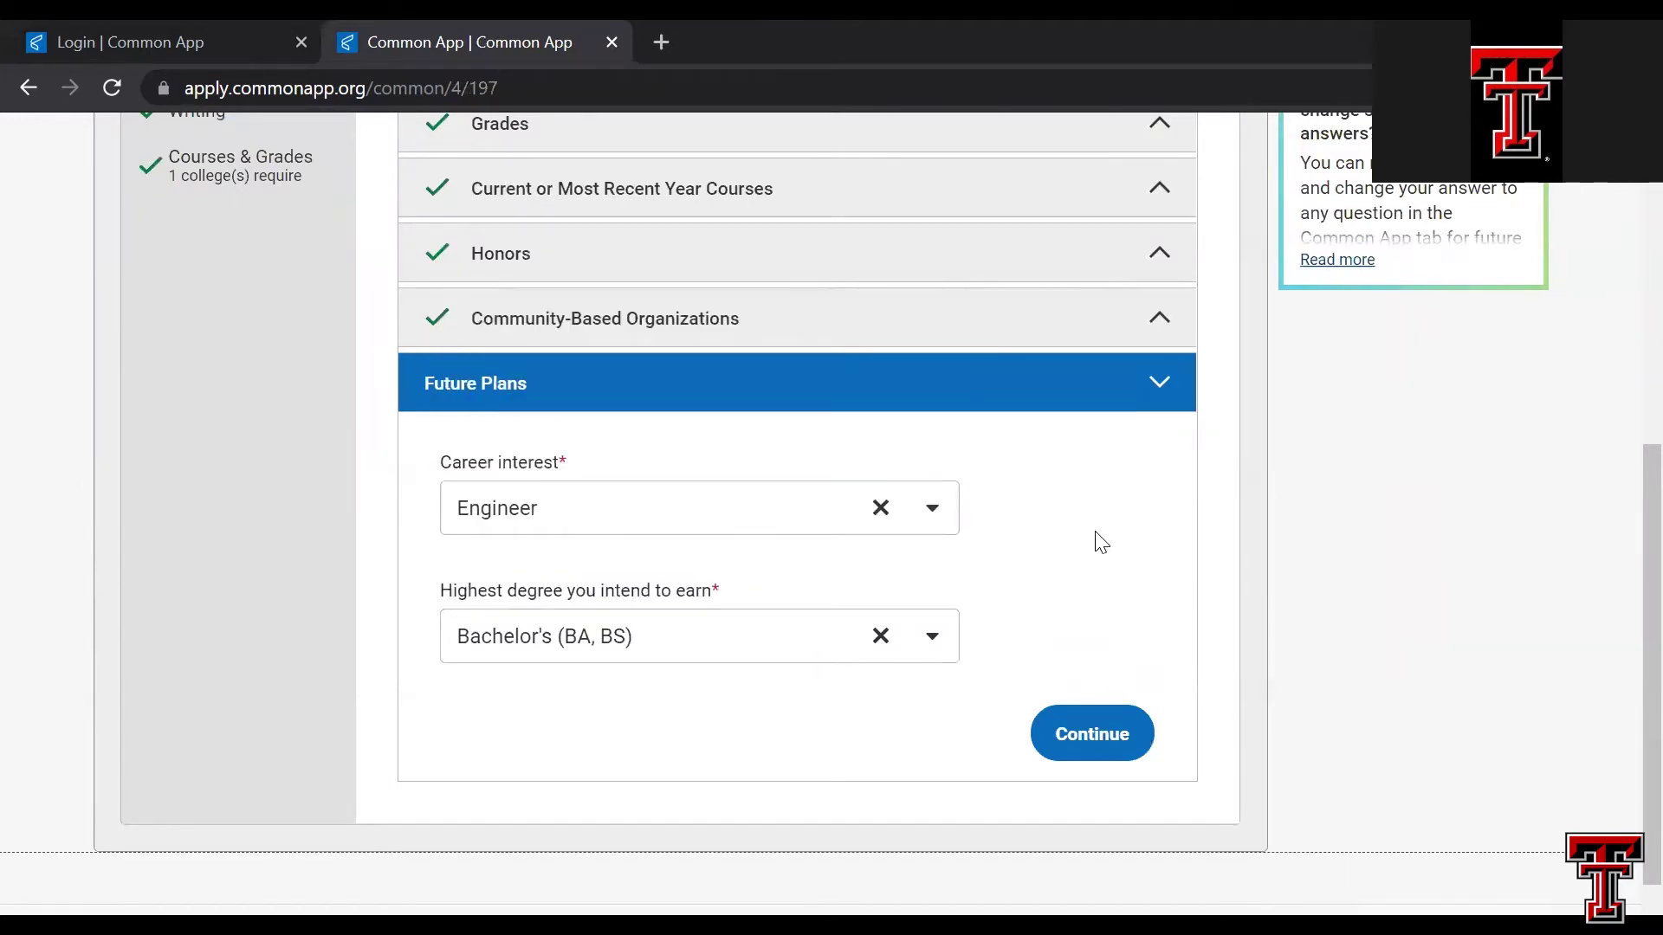
# - Continue from Future Plans to the Testing section and review the Tests Taken questions on self-reported scores, tests to report and international leaving examinations
pyautogui.click(1093, 750)
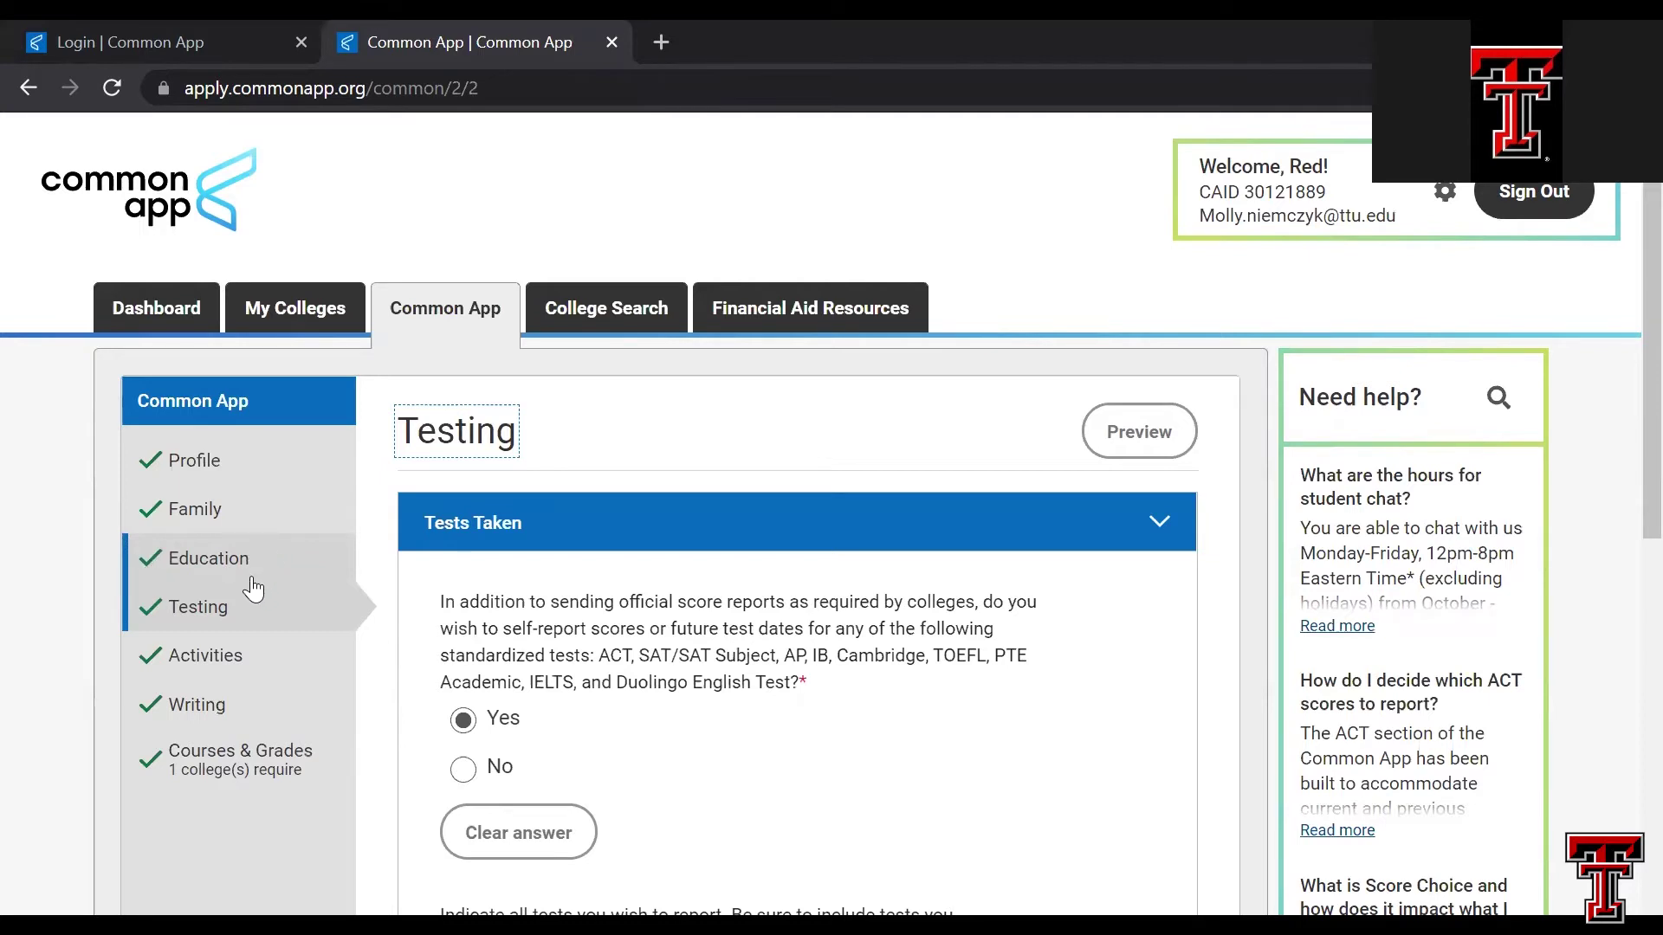
pyautogui.scroll(-3, 700, 711)
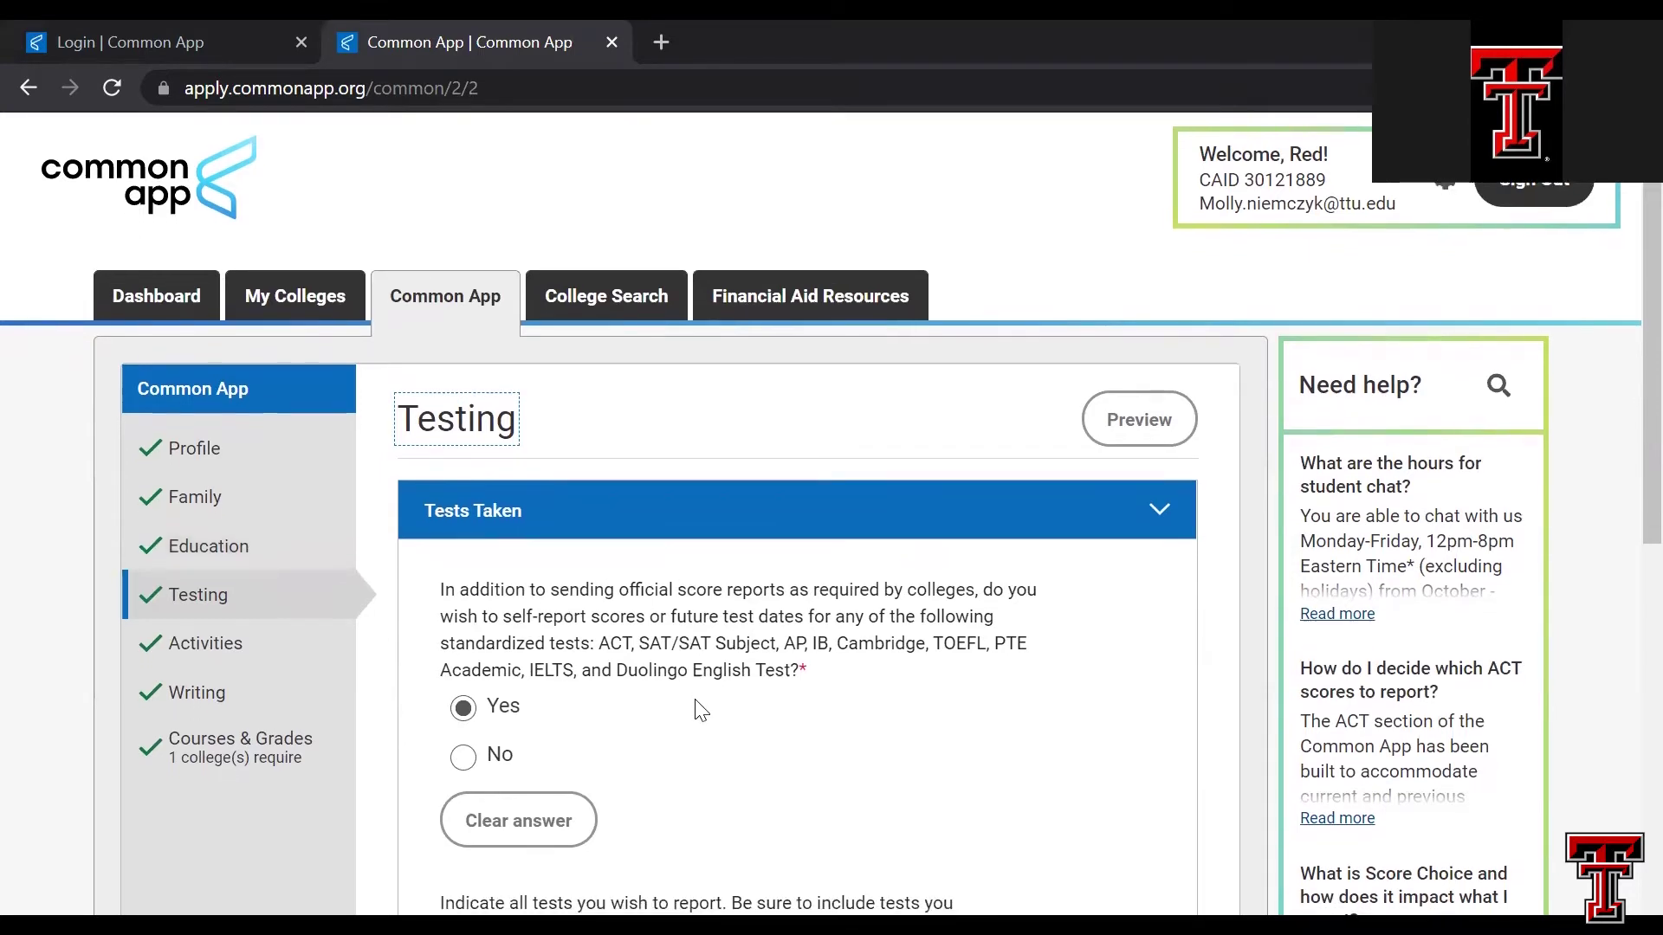
pyautogui.scroll(-1, 700, 711)
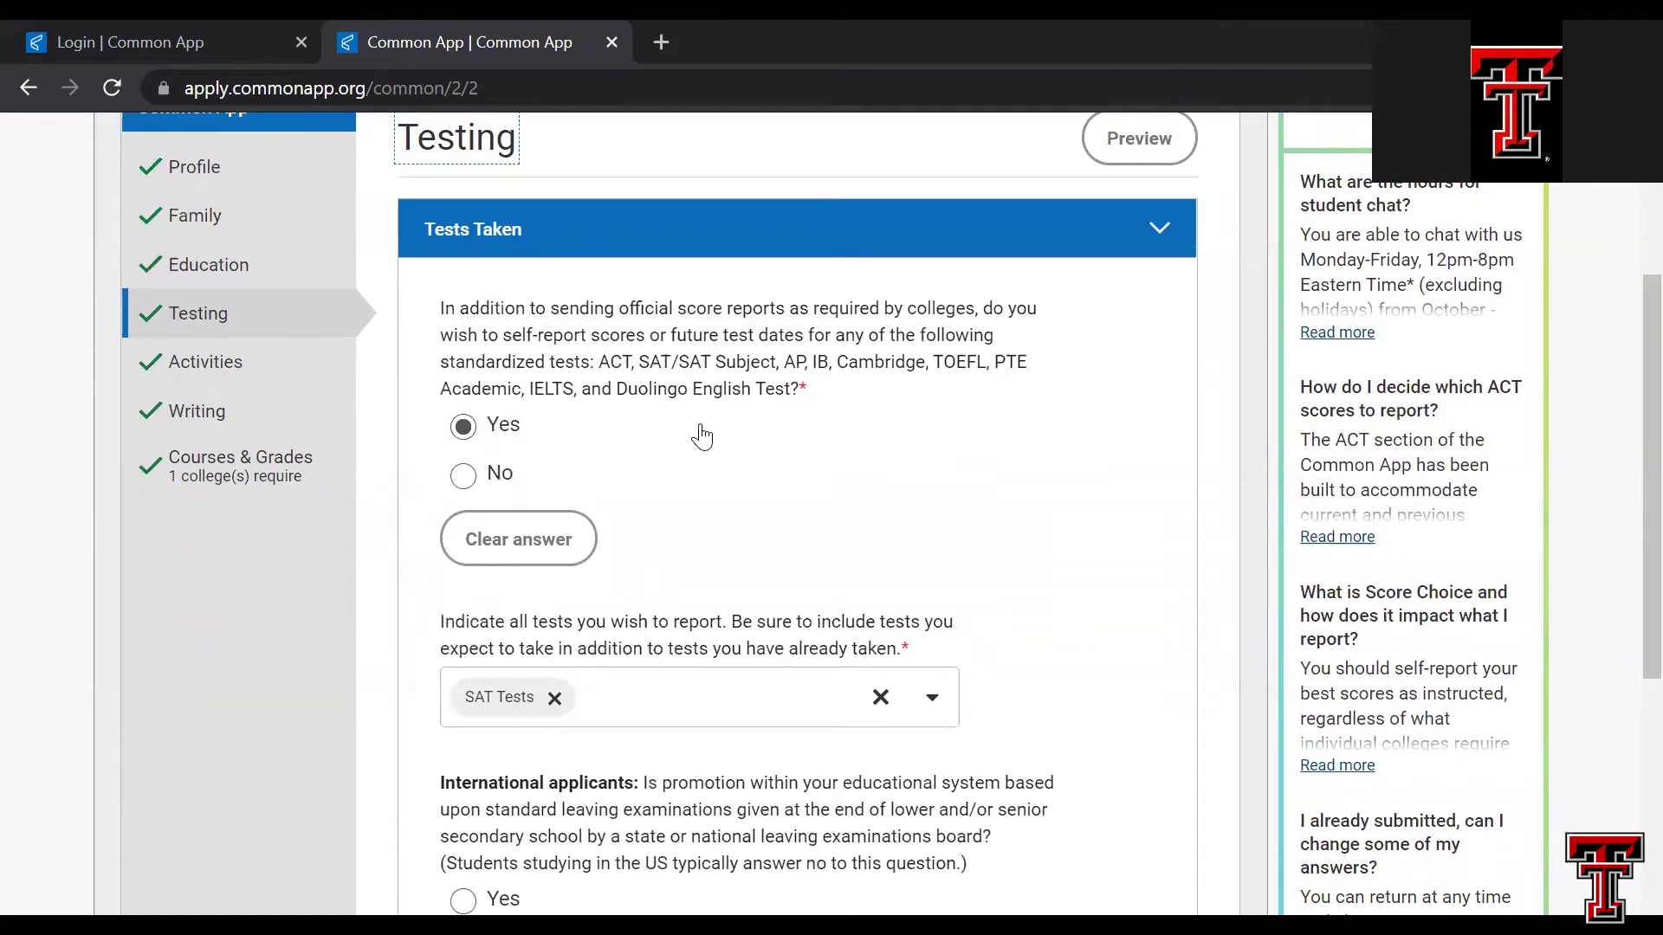
pyautogui.scroll(-1, 702, 437)
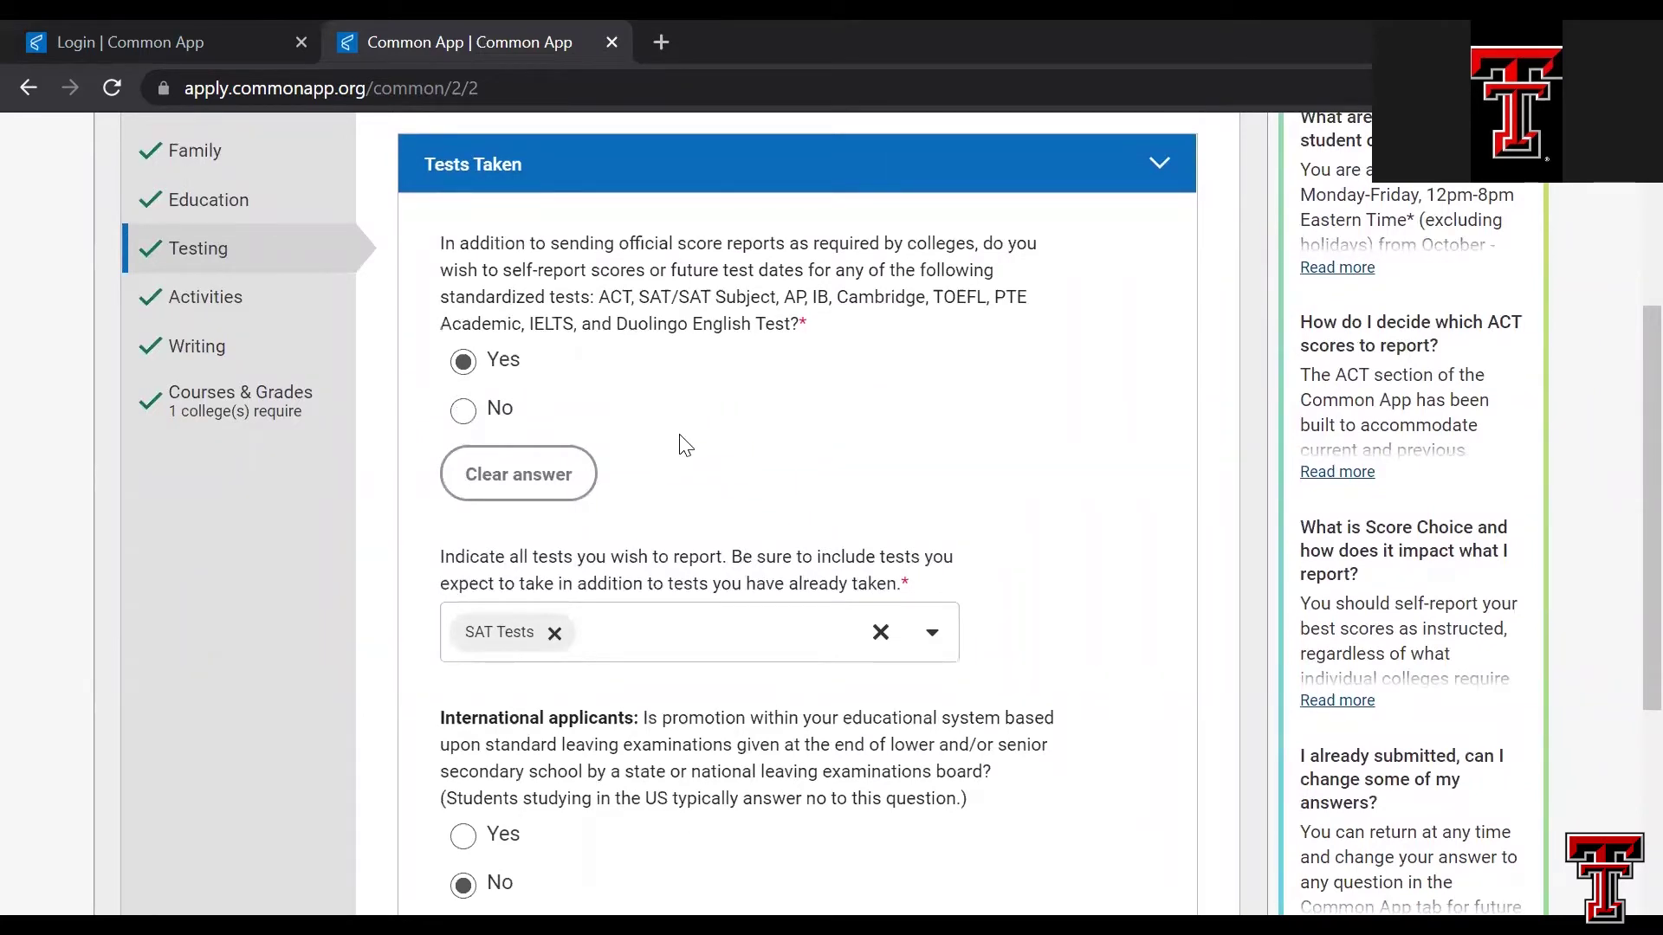
pyautogui.scroll(-1, 679, 446)
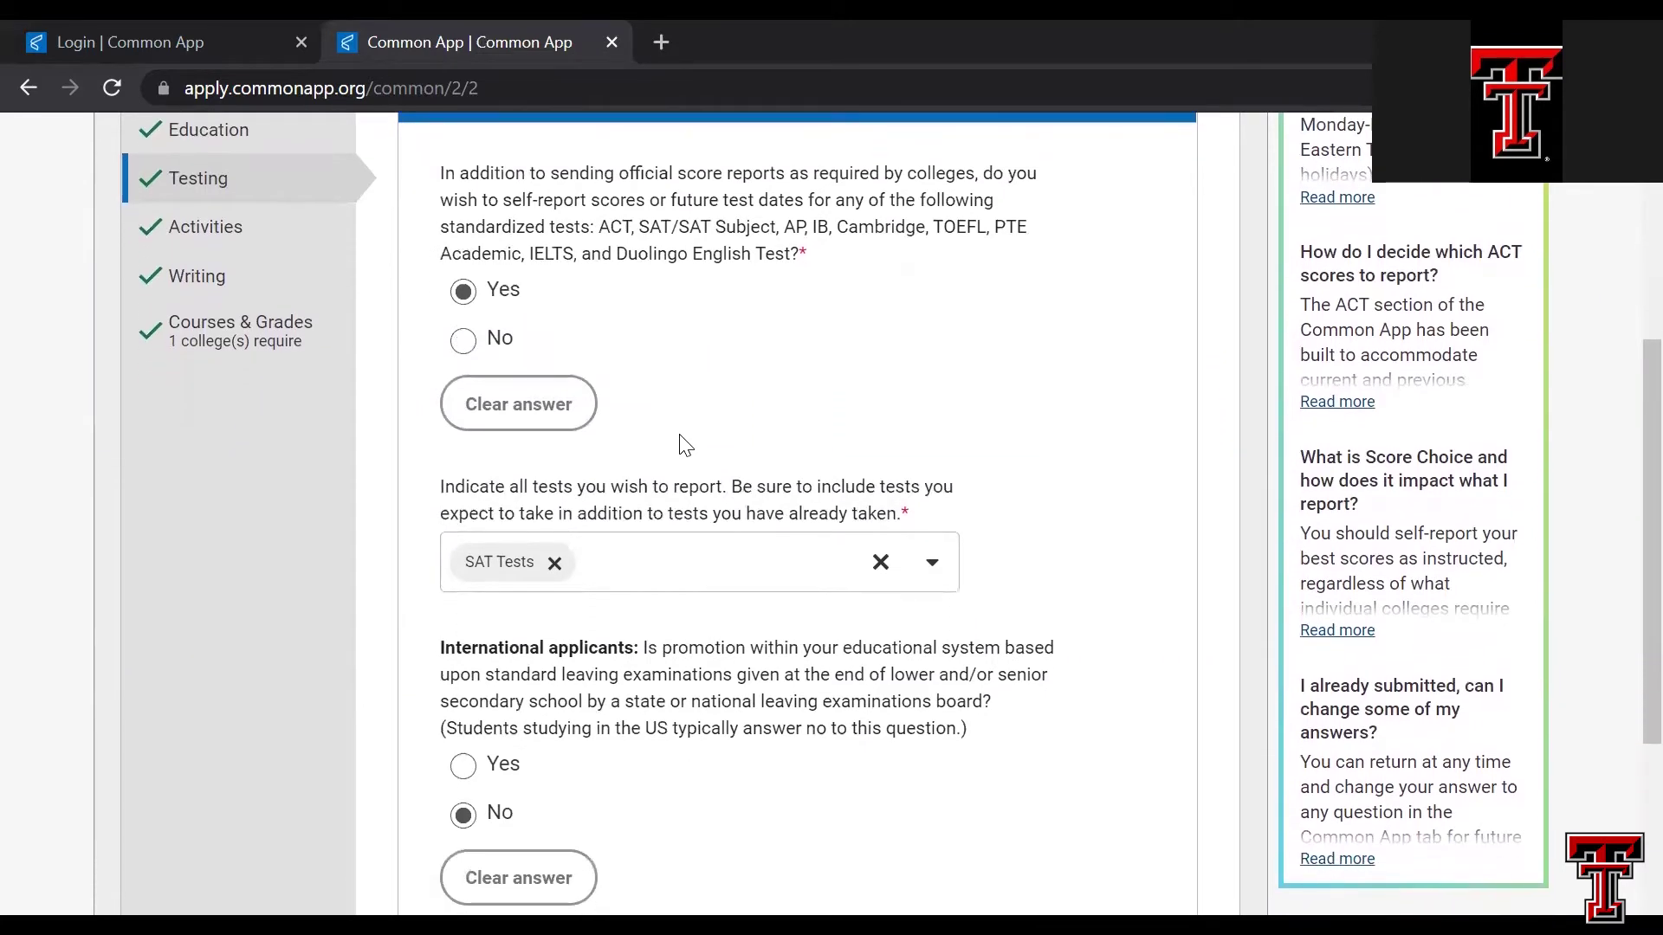
pyautogui.scroll(-1, 693, 508)
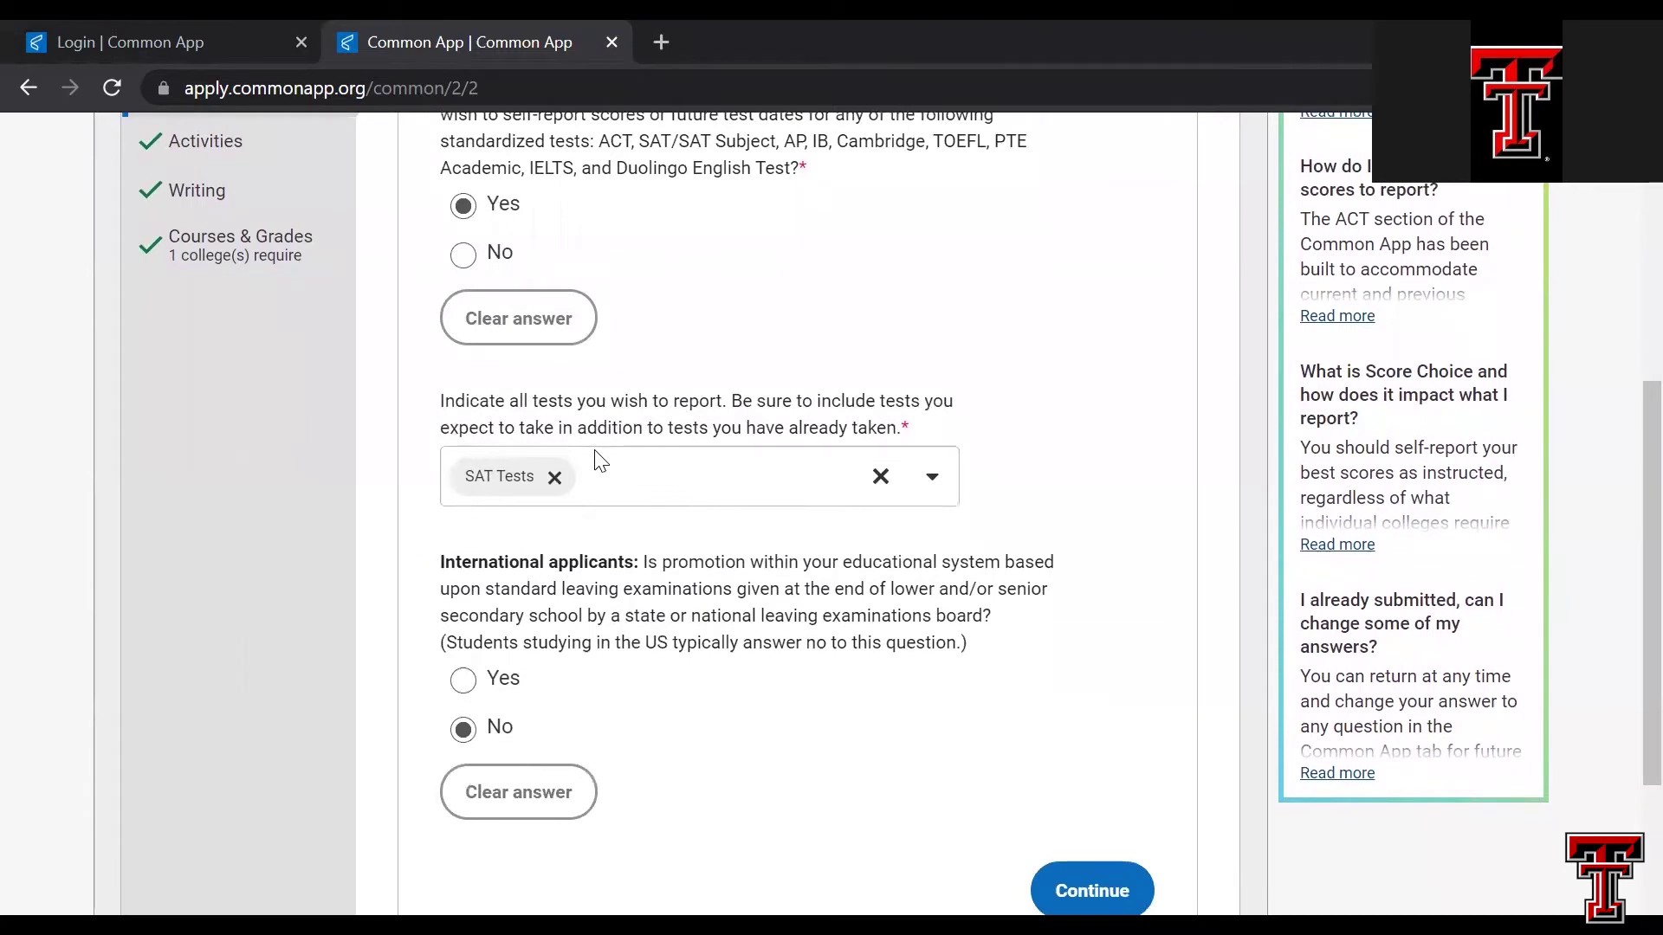
pyautogui.scroll(-2, 646, 401)
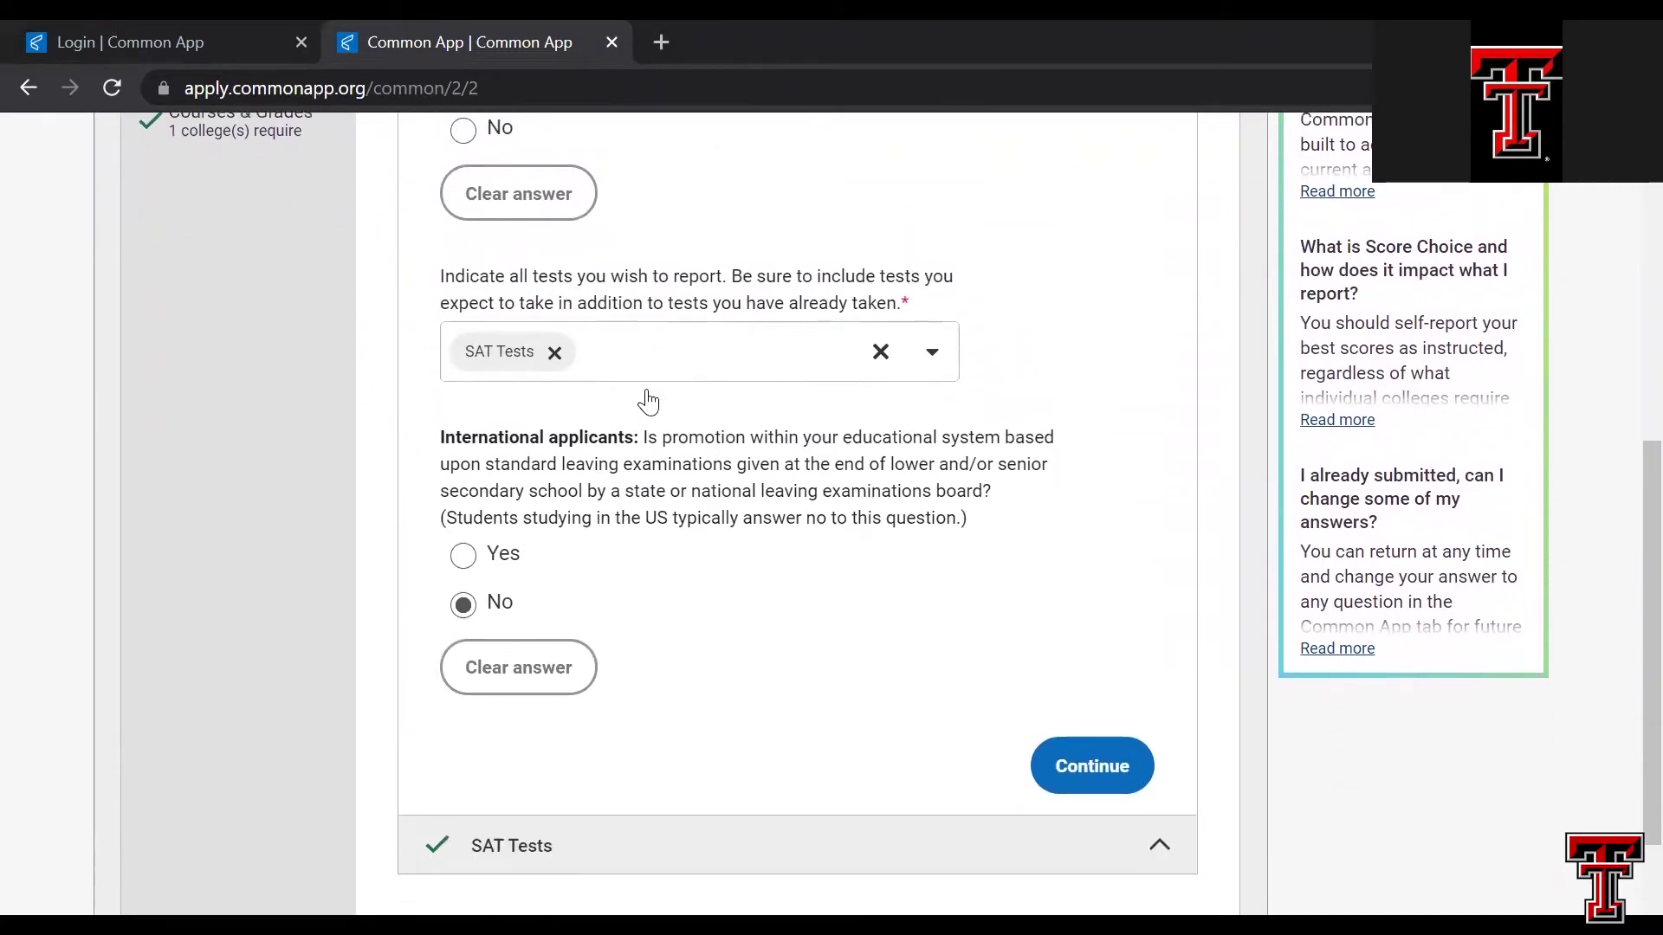
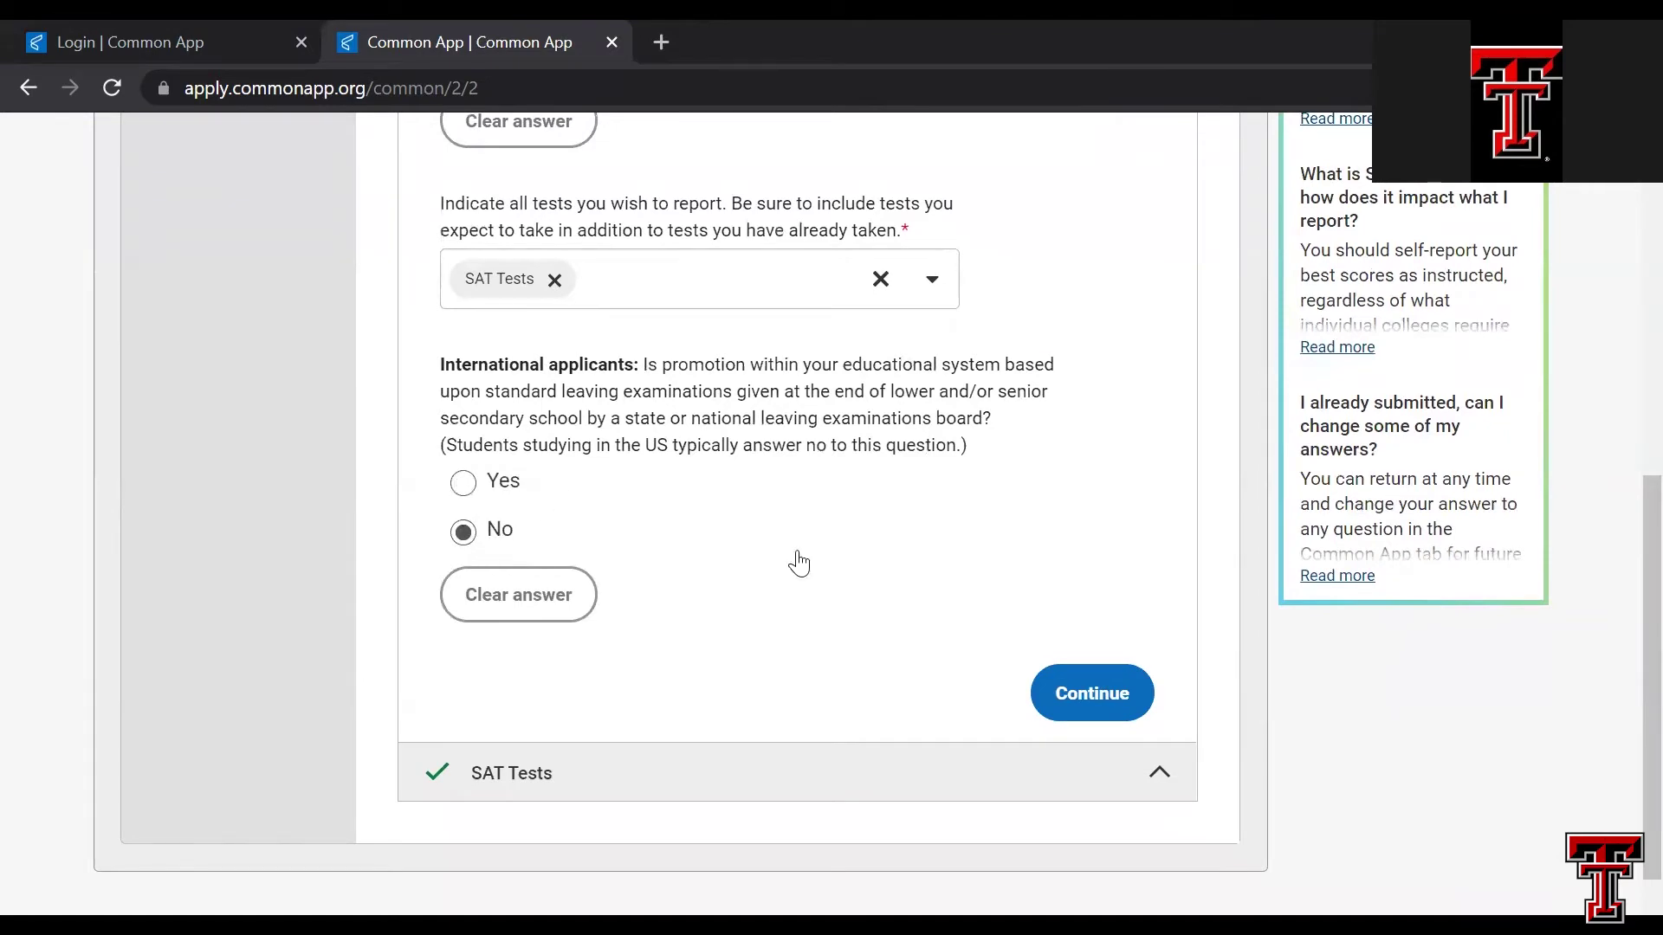
# - Continue from Tests Taken to the SAT Tests section and review its past scores, essay, future sittings, section scores and test dates
pyautogui.click(1072, 706)
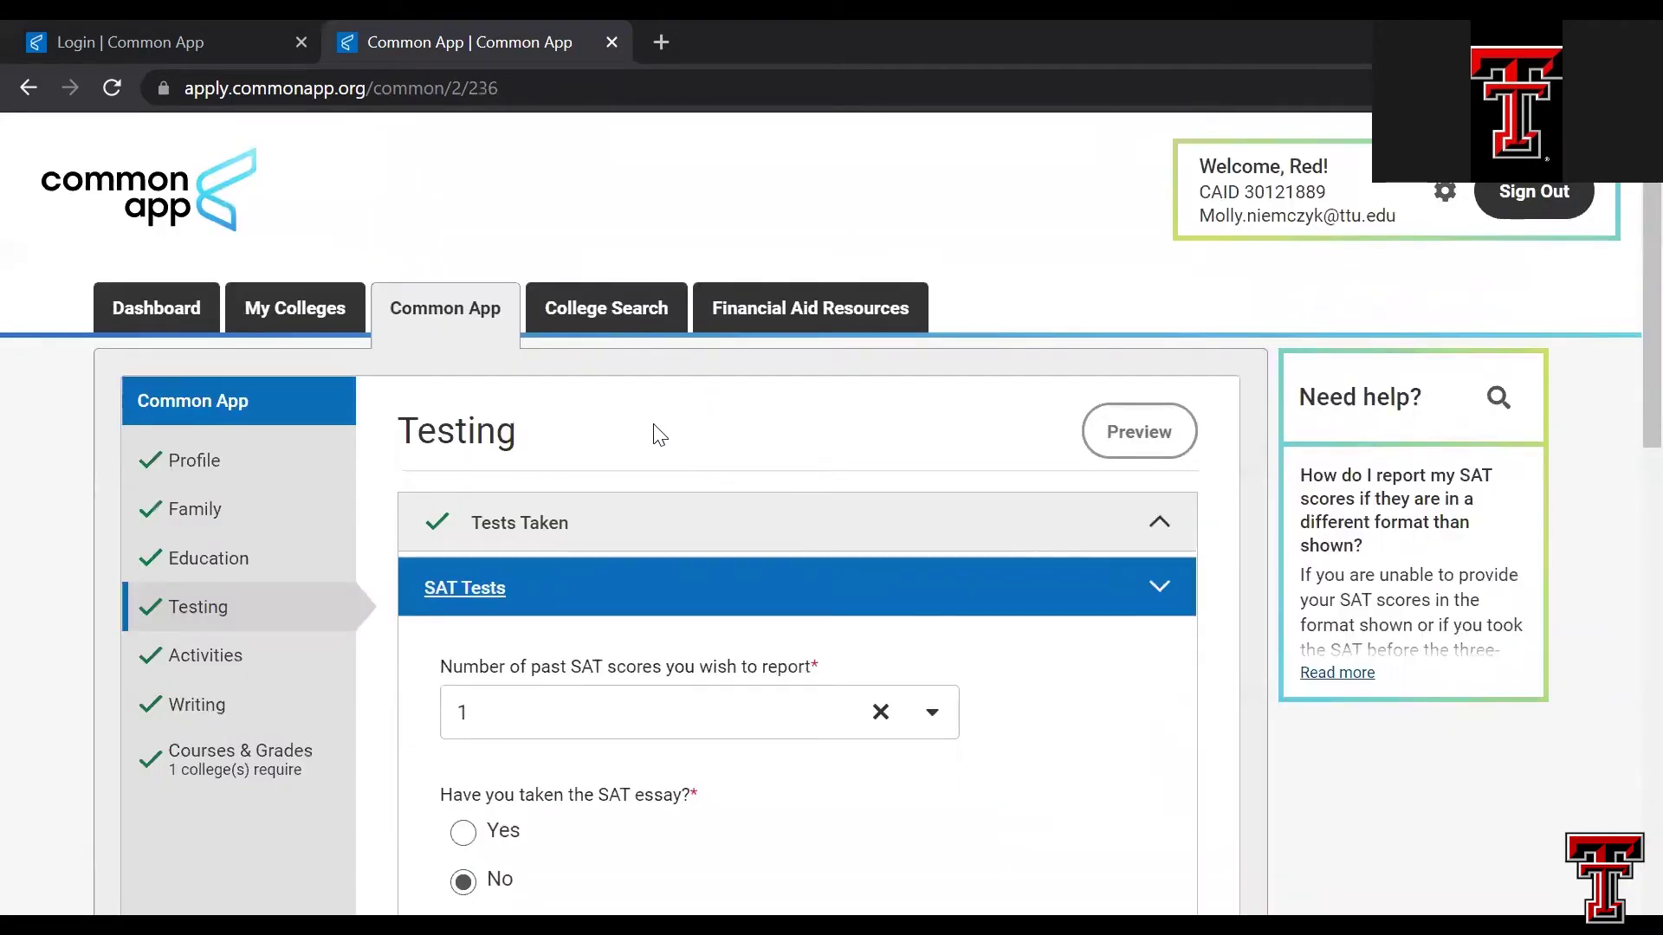
pyautogui.scroll(-3, 660, 435)
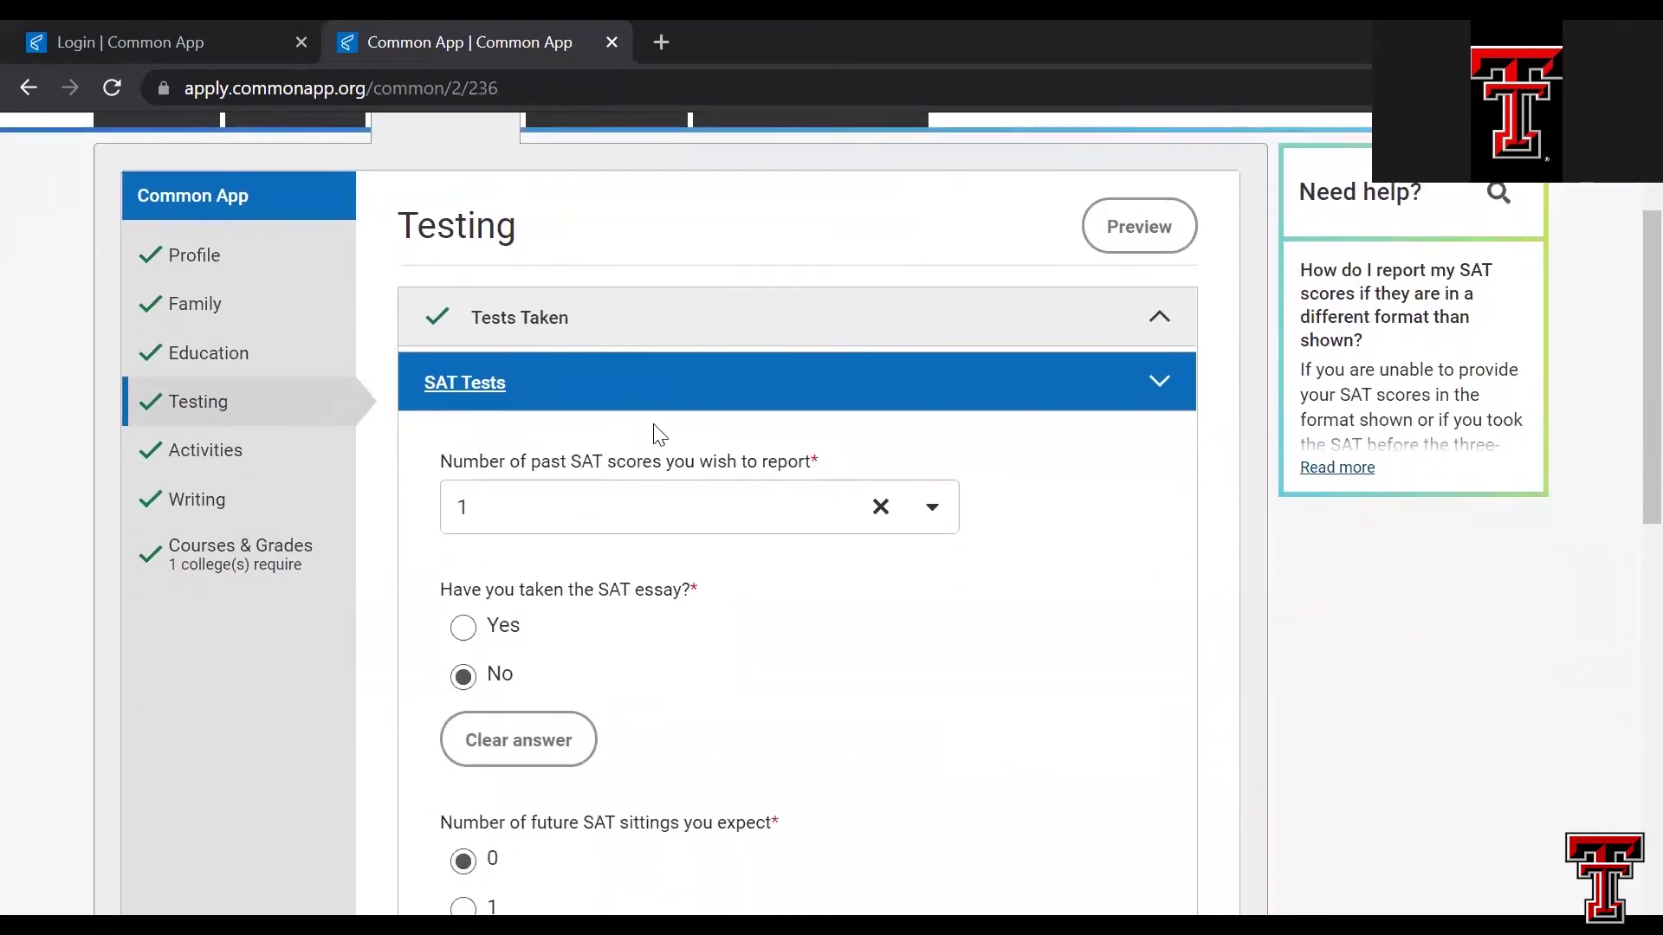
pyautogui.scroll(-2, 660, 435)
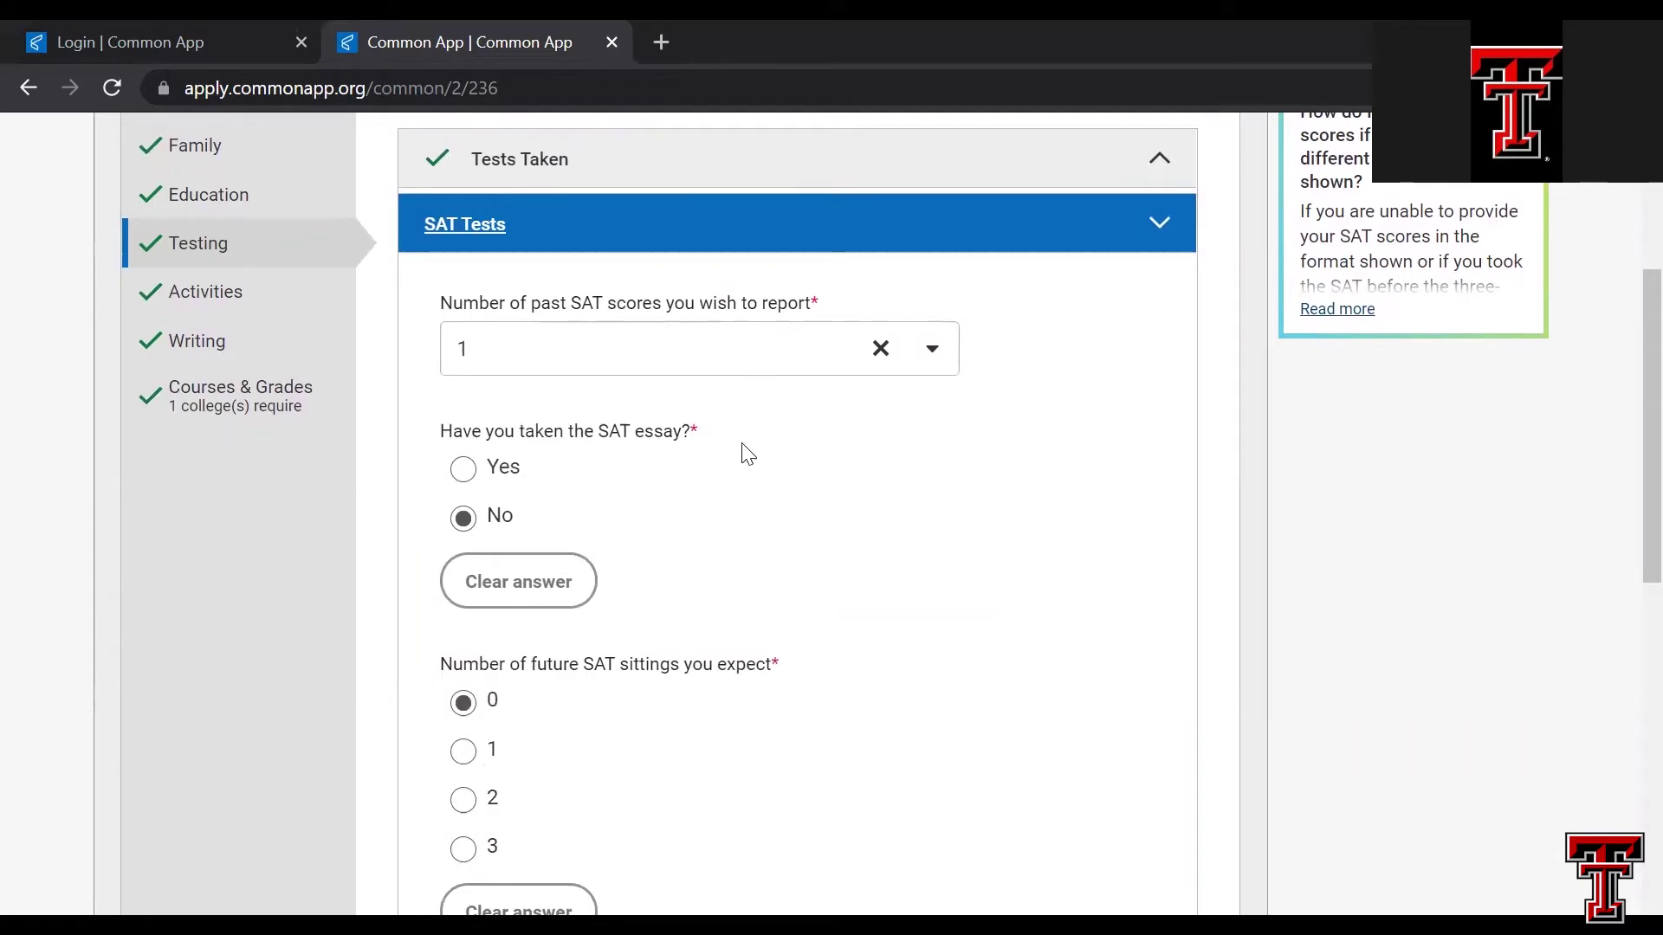
pyautogui.scroll(-2, 688, 530)
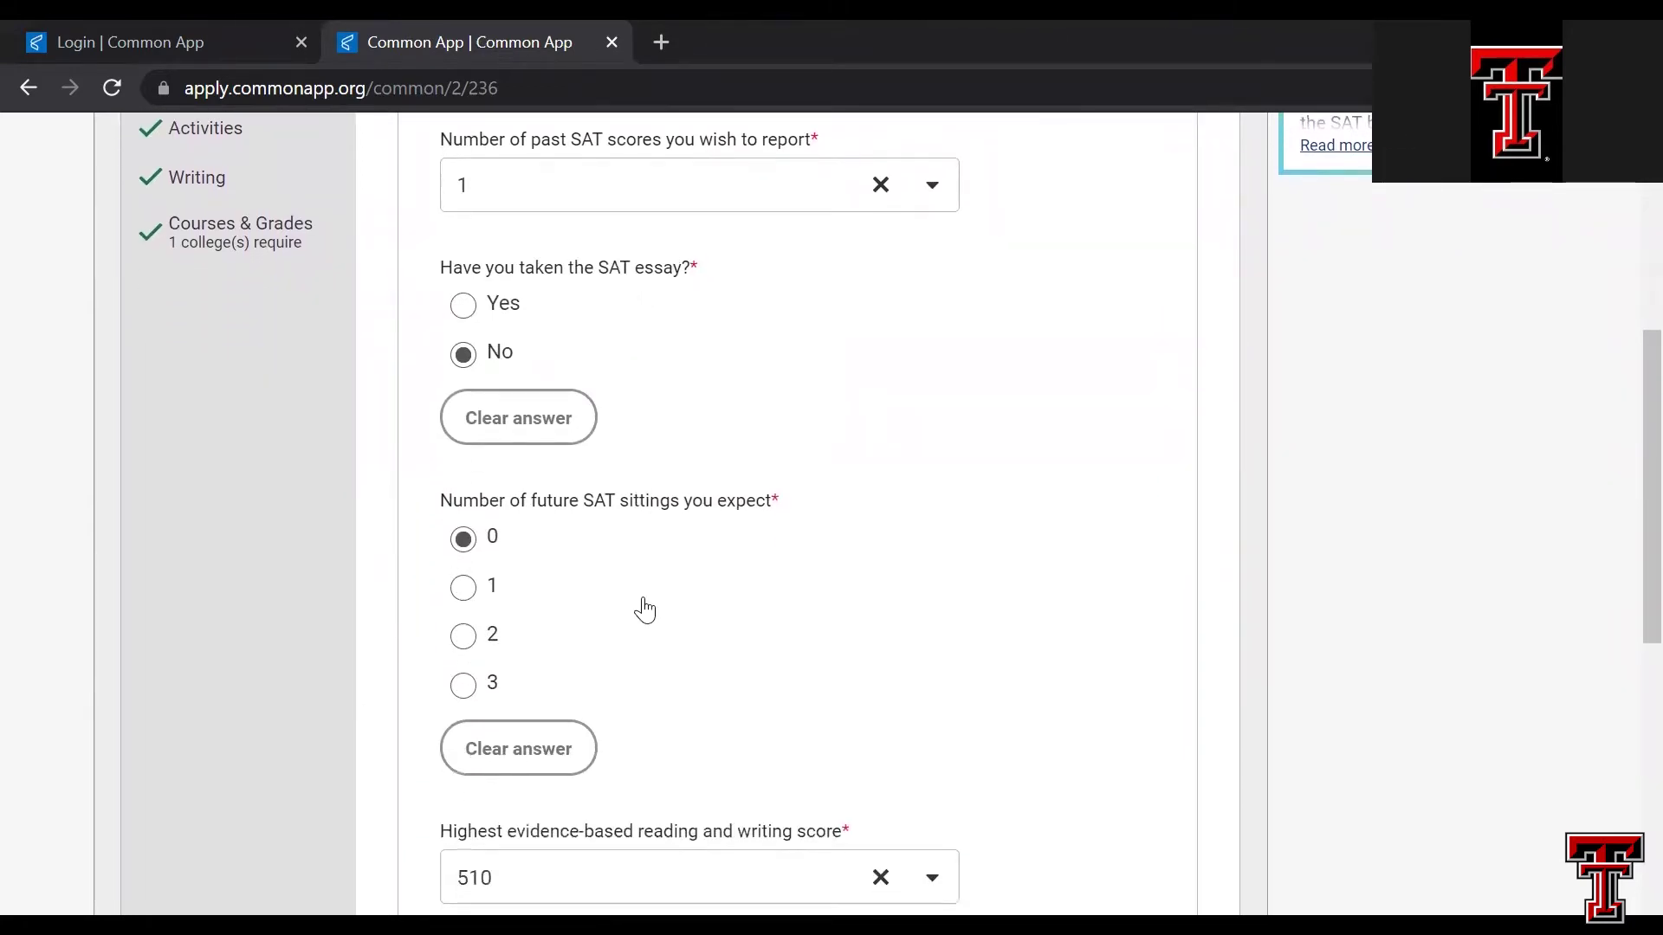
pyautogui.scroll(-1, 645, 610)
pyautogui.scroll(-1, 645, 611)
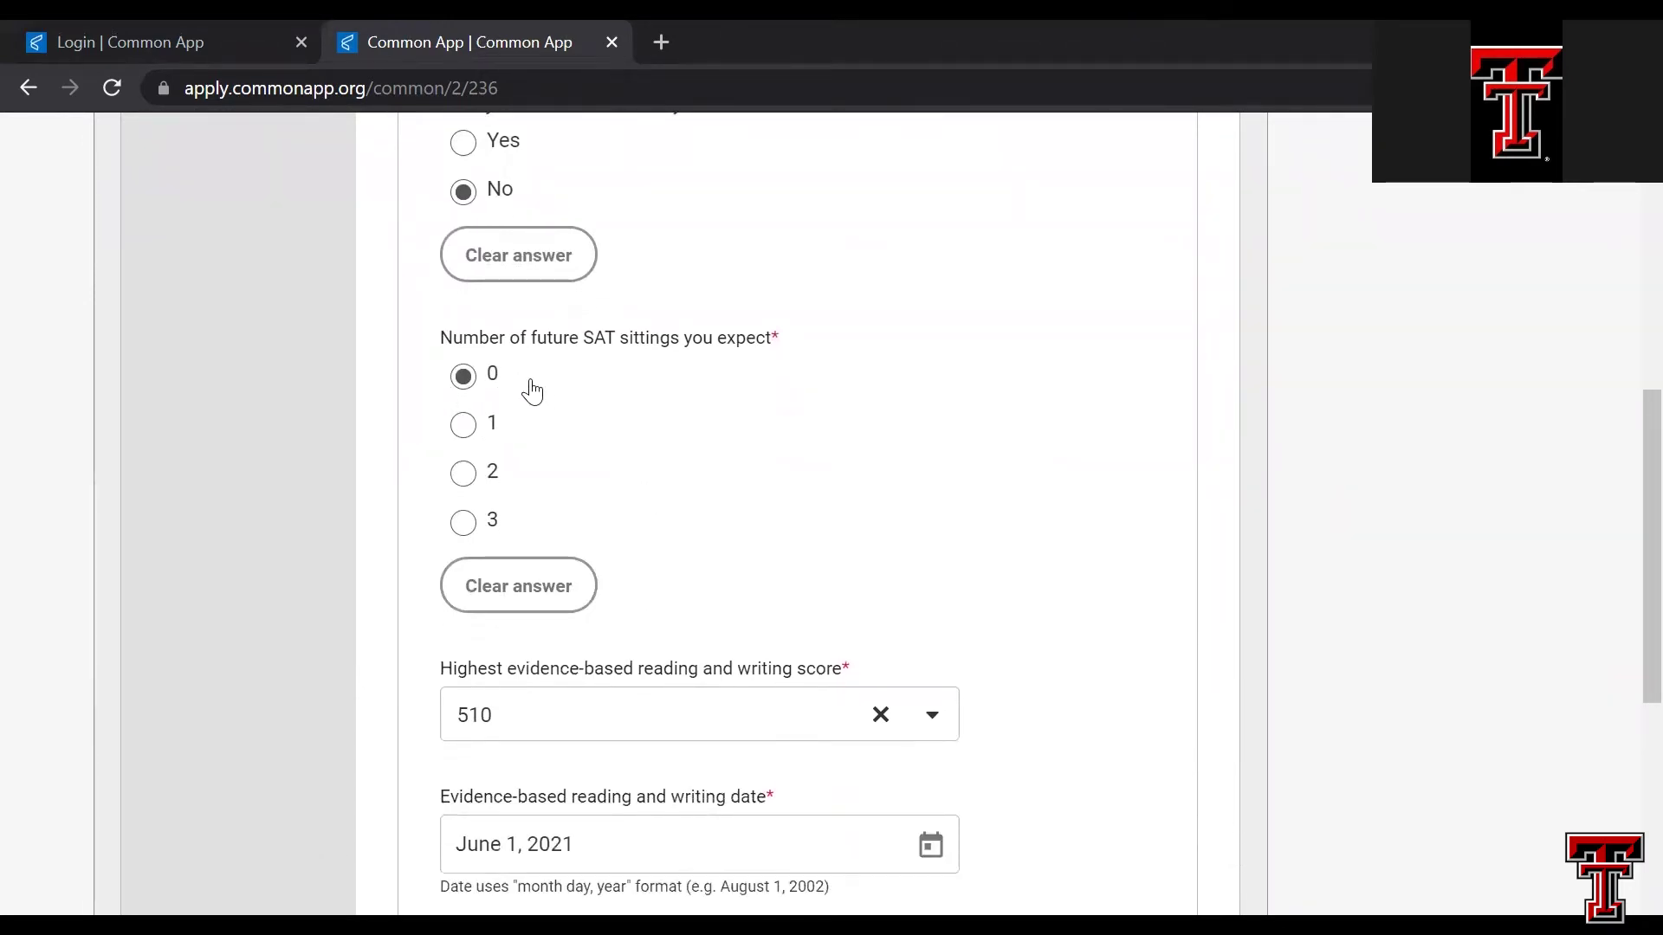
pyautogui.scroll(-3, 676, 470)
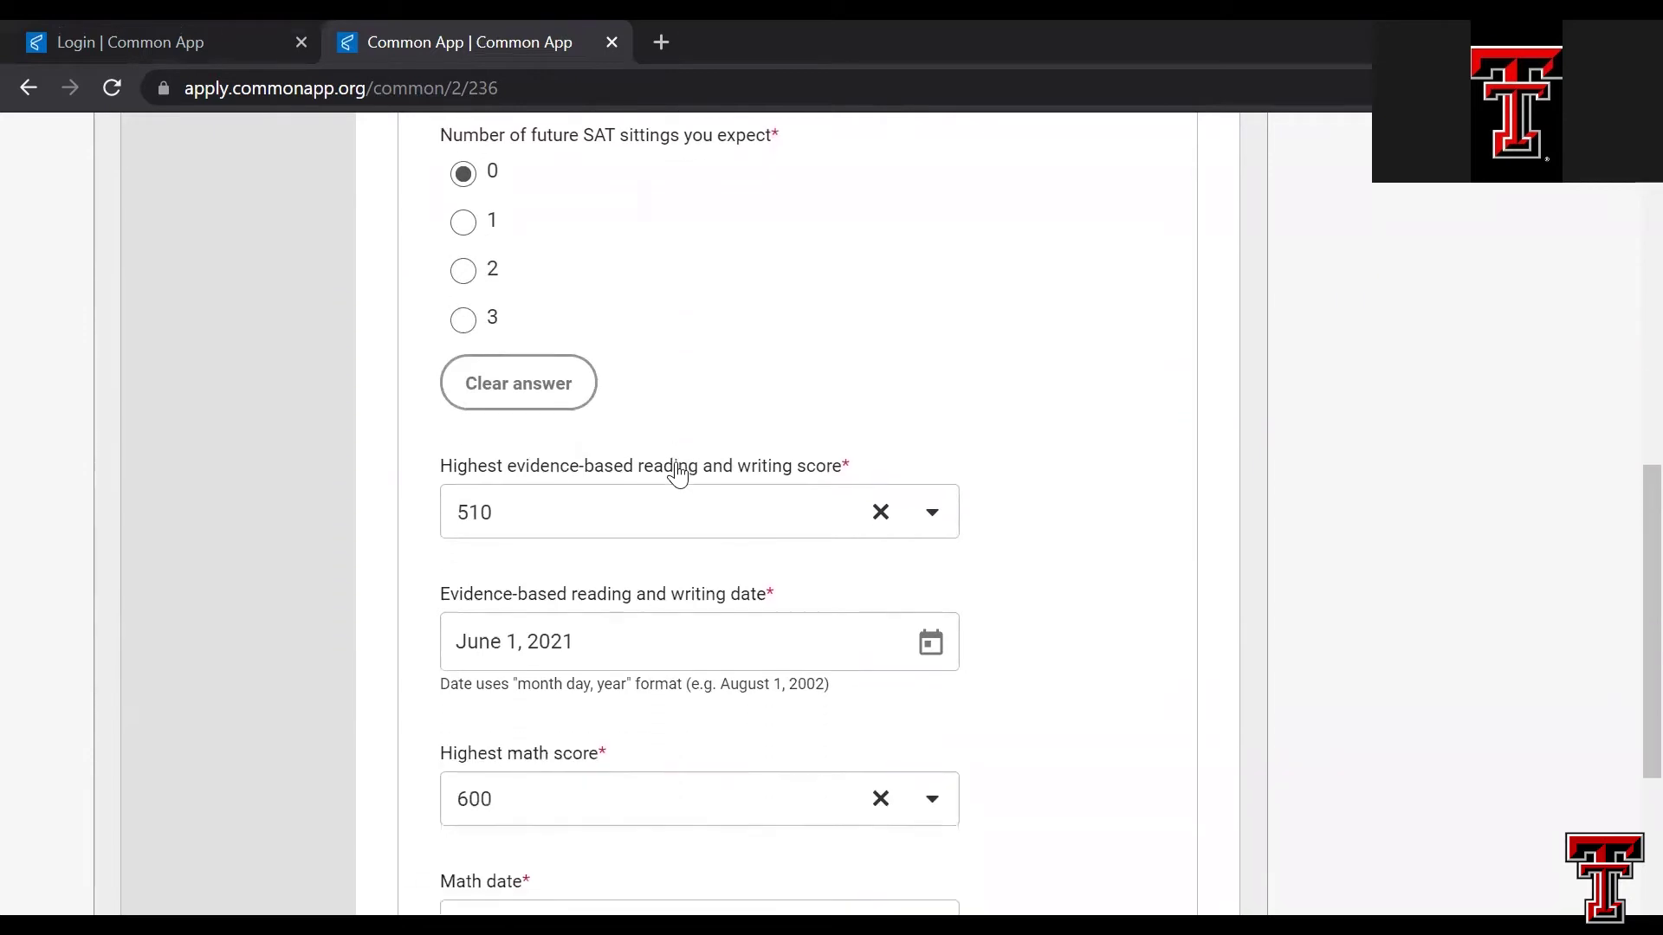
pyautogui.scroll(-1, 589, 538)
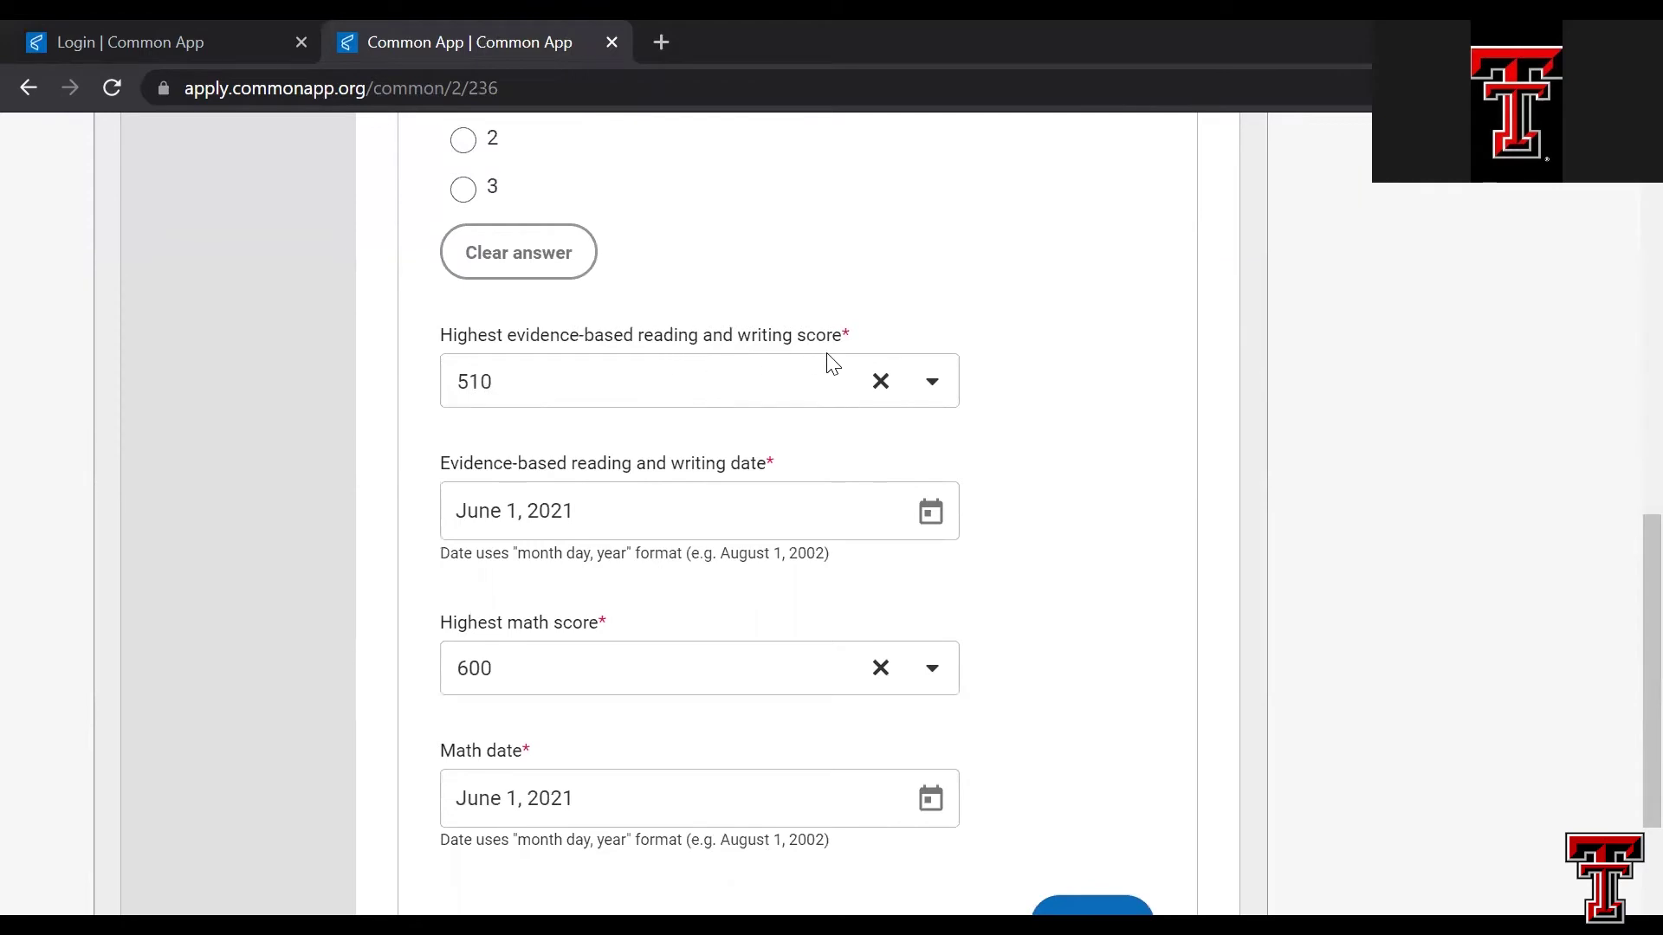
pyautogui.scroll(-1, 615, 494)
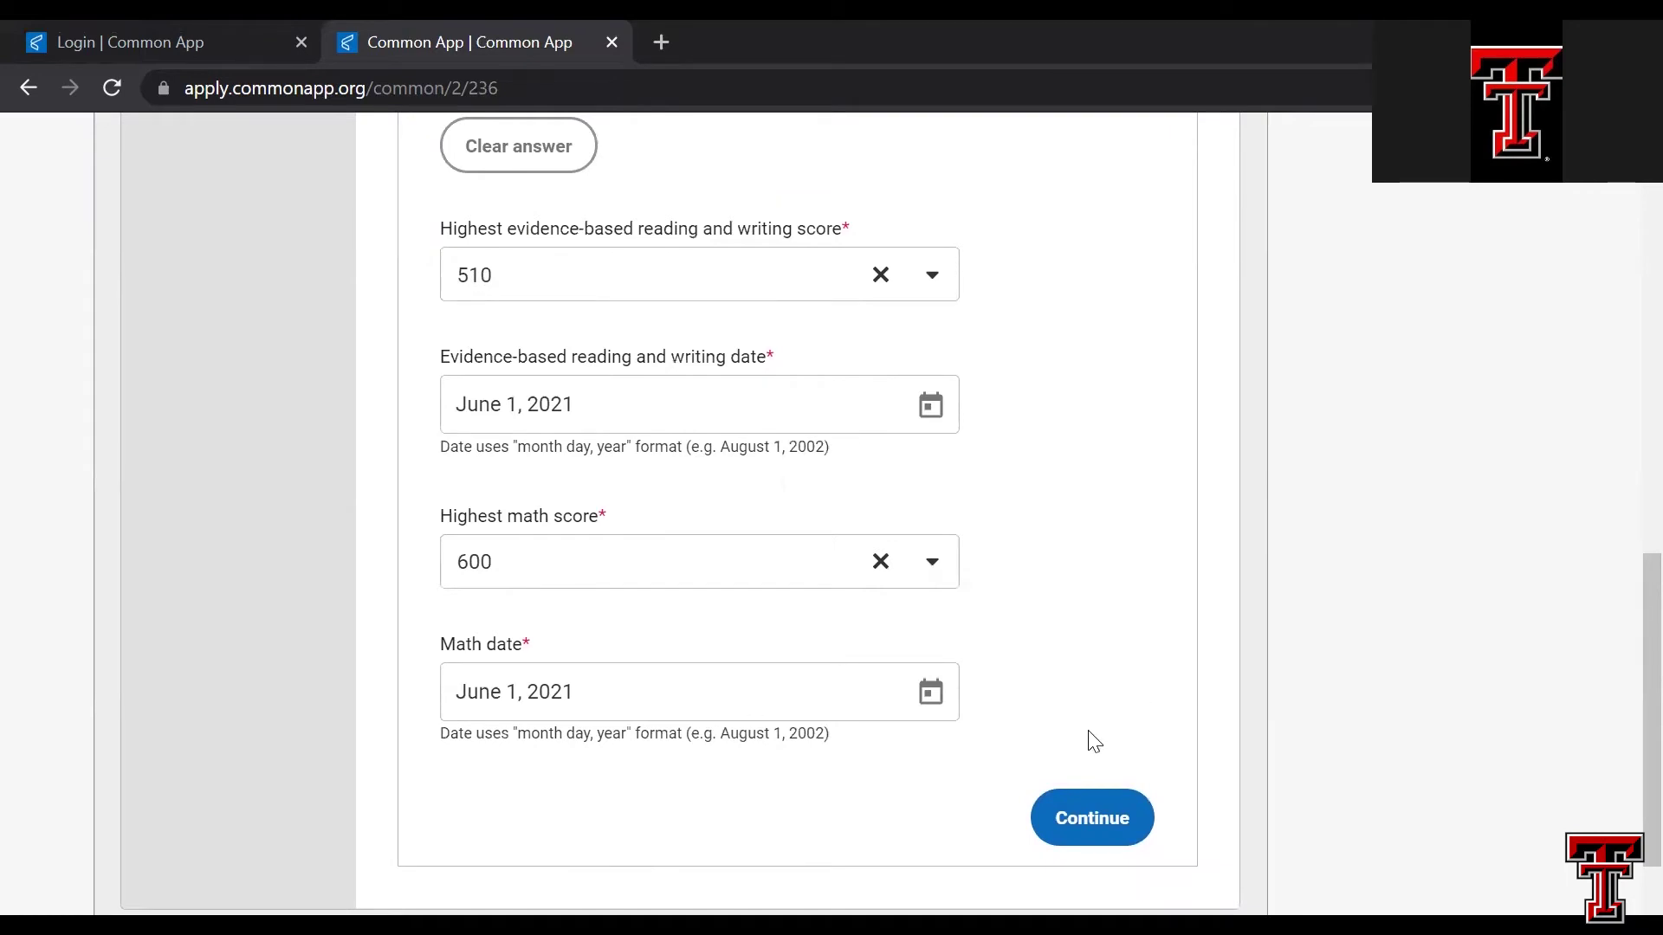
pyautogui.scroll(-1, 1078, 641)
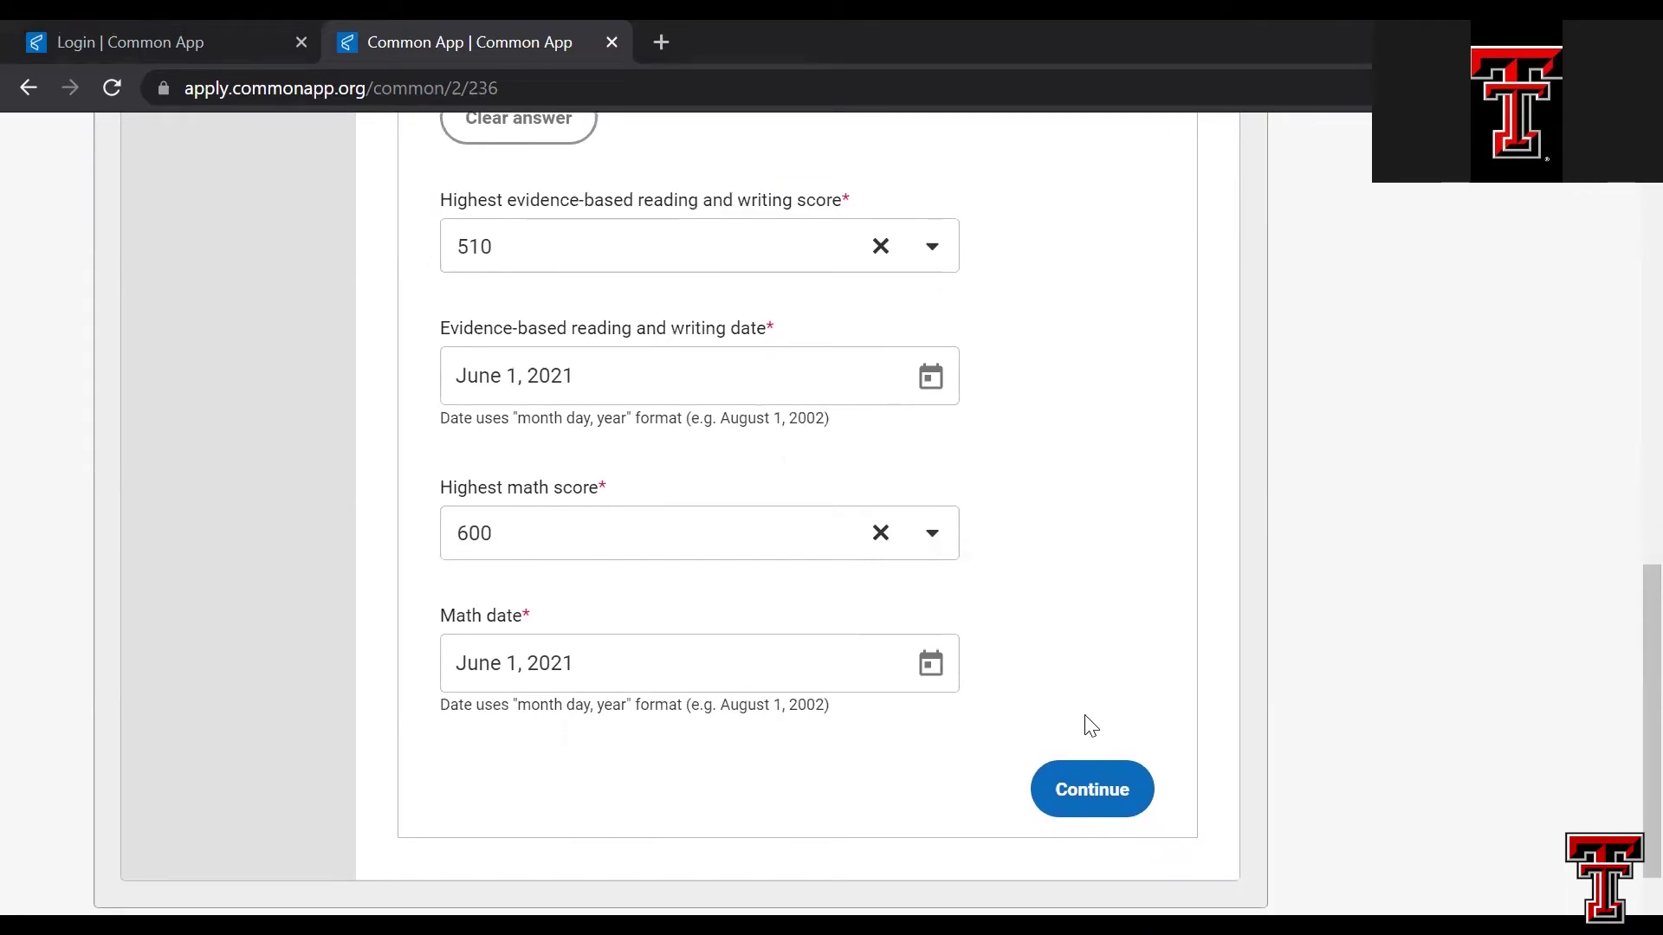
# - Continue to the Activities section and review the activity reporting question and the first fields of Activity 1
pyautogui.click(1076, 809)
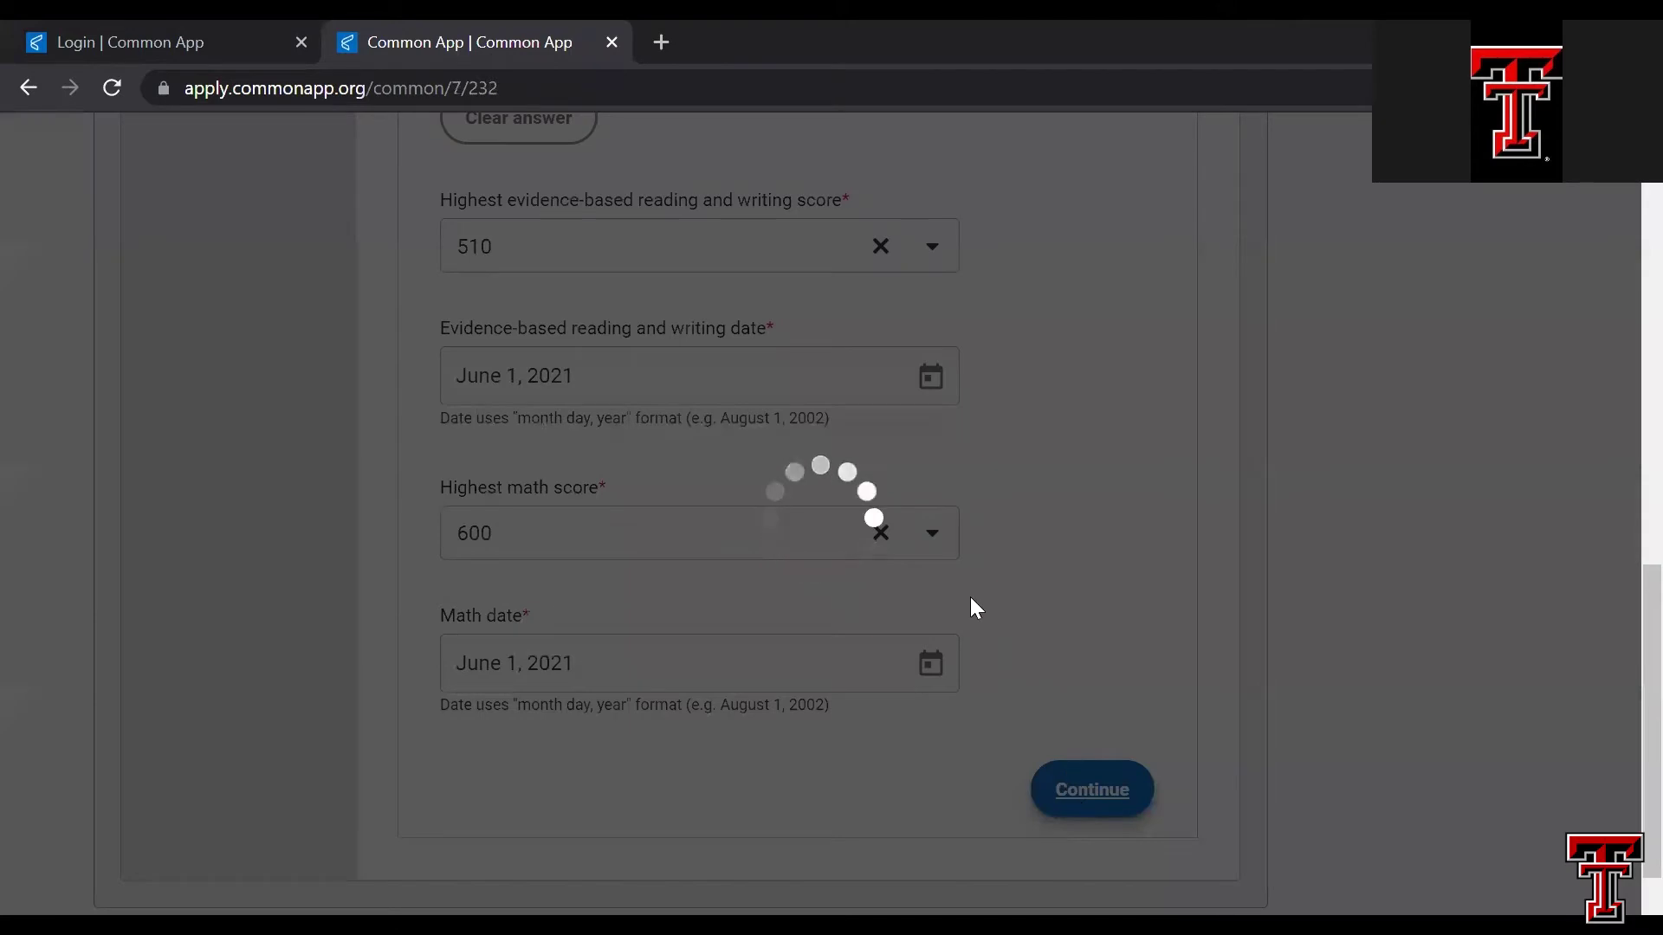
pyautogui.scroll(-3, 729, 468)
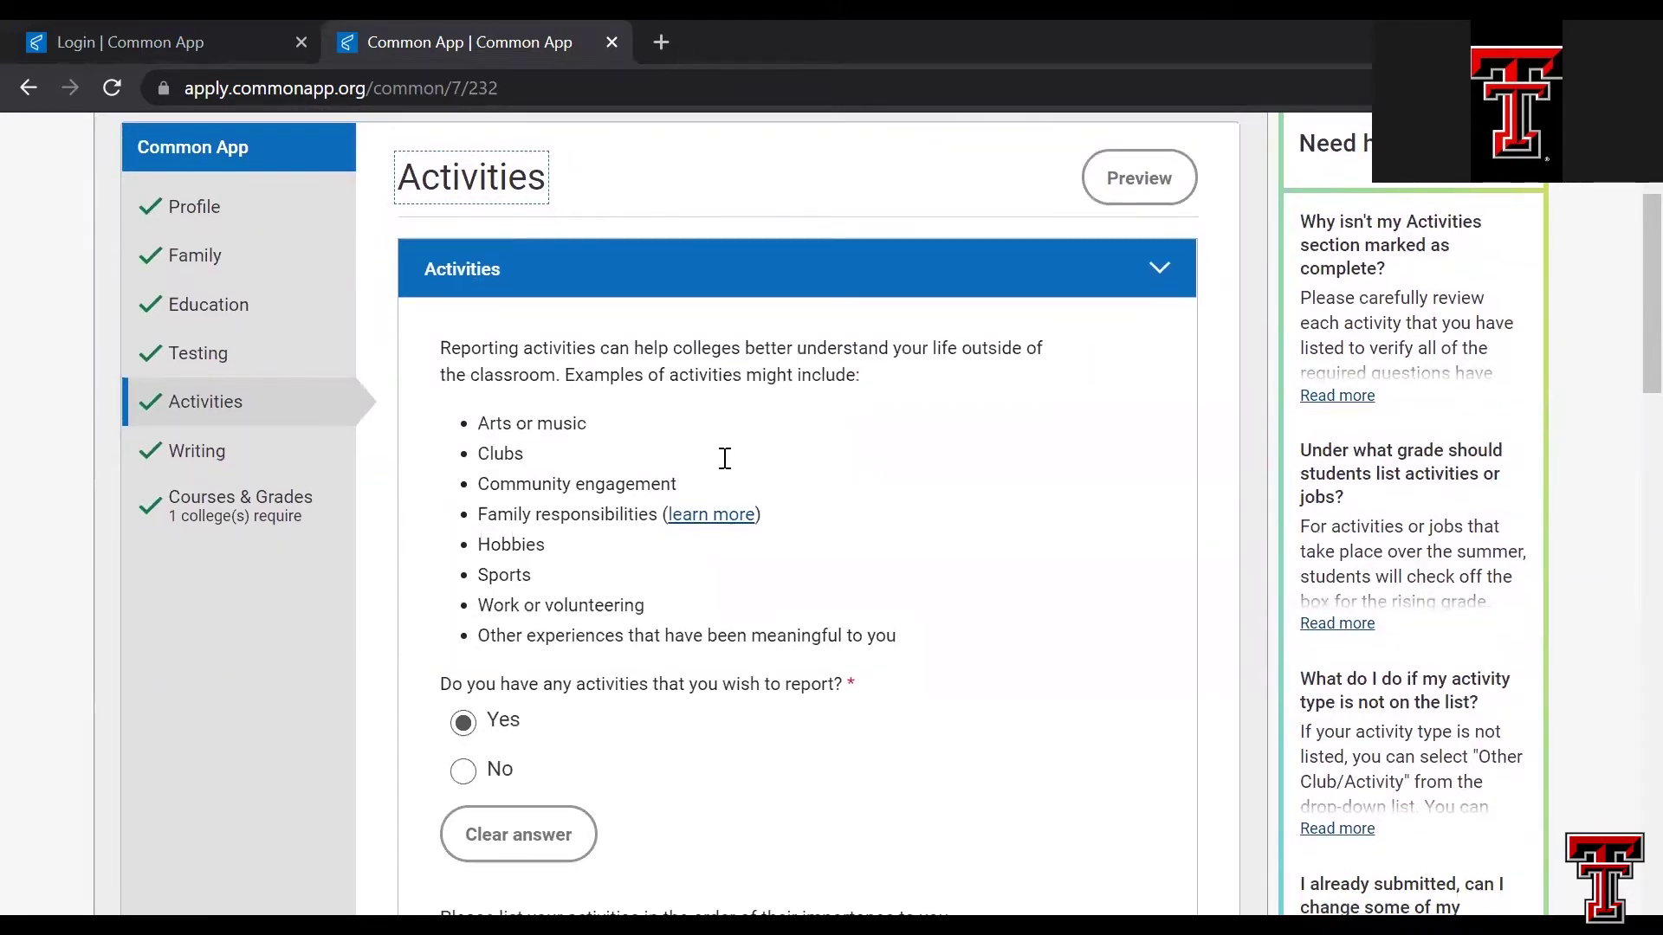
pyautogui.scroll(-1, 725, 458)
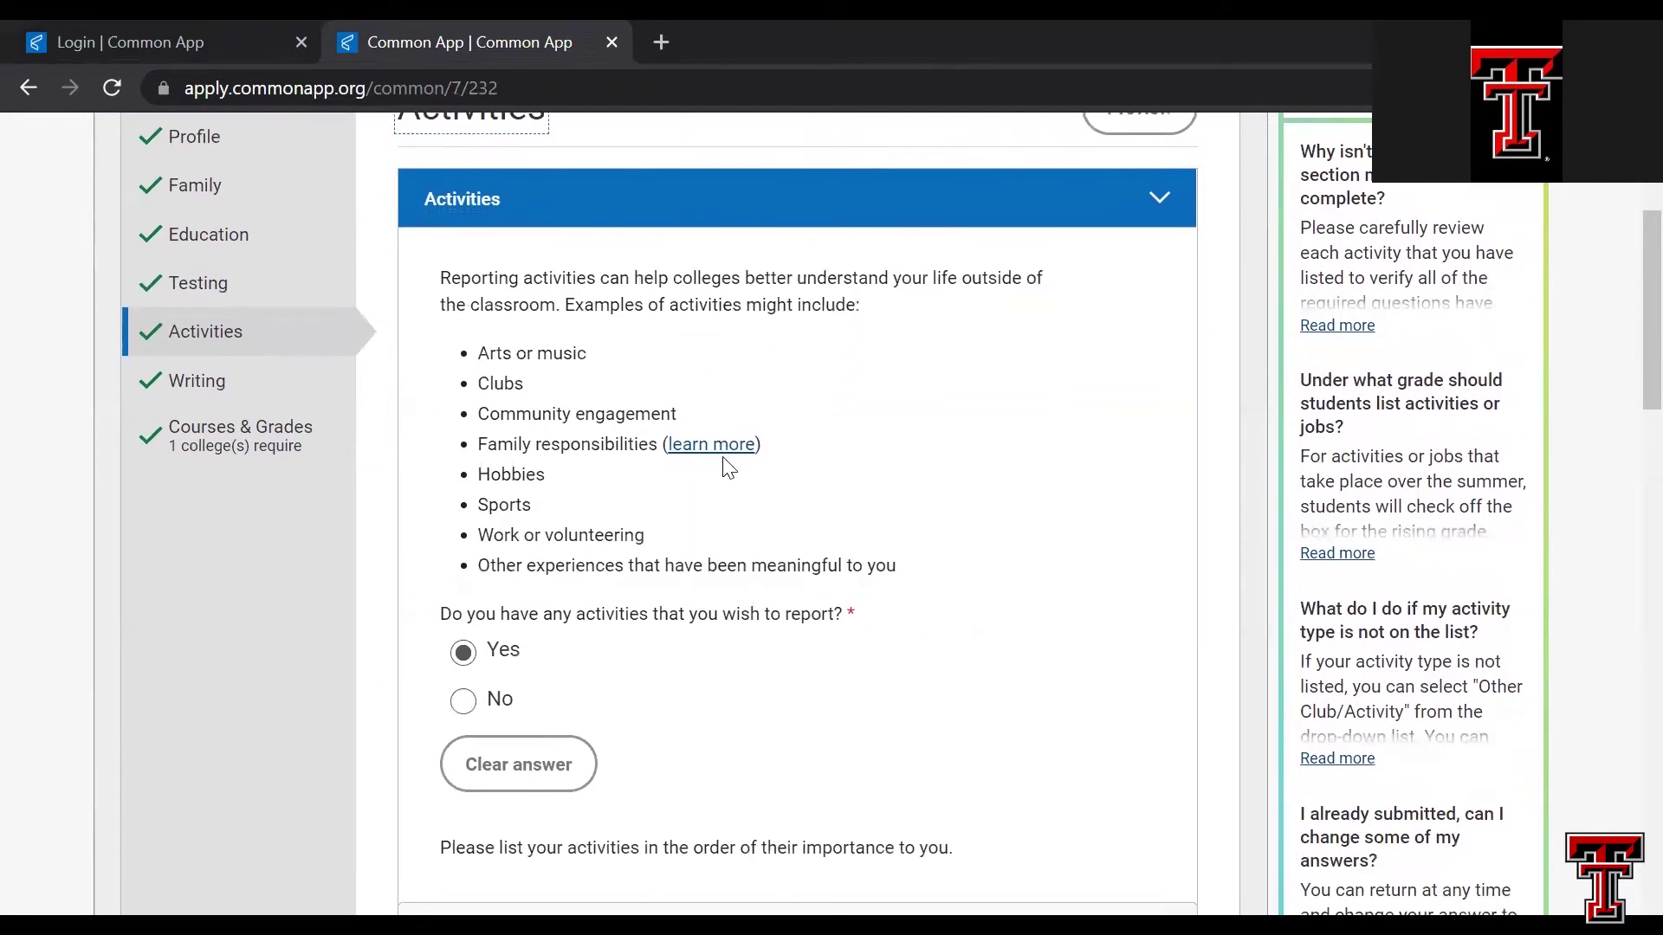
pyautogui.scroll(-2, 727, 468)
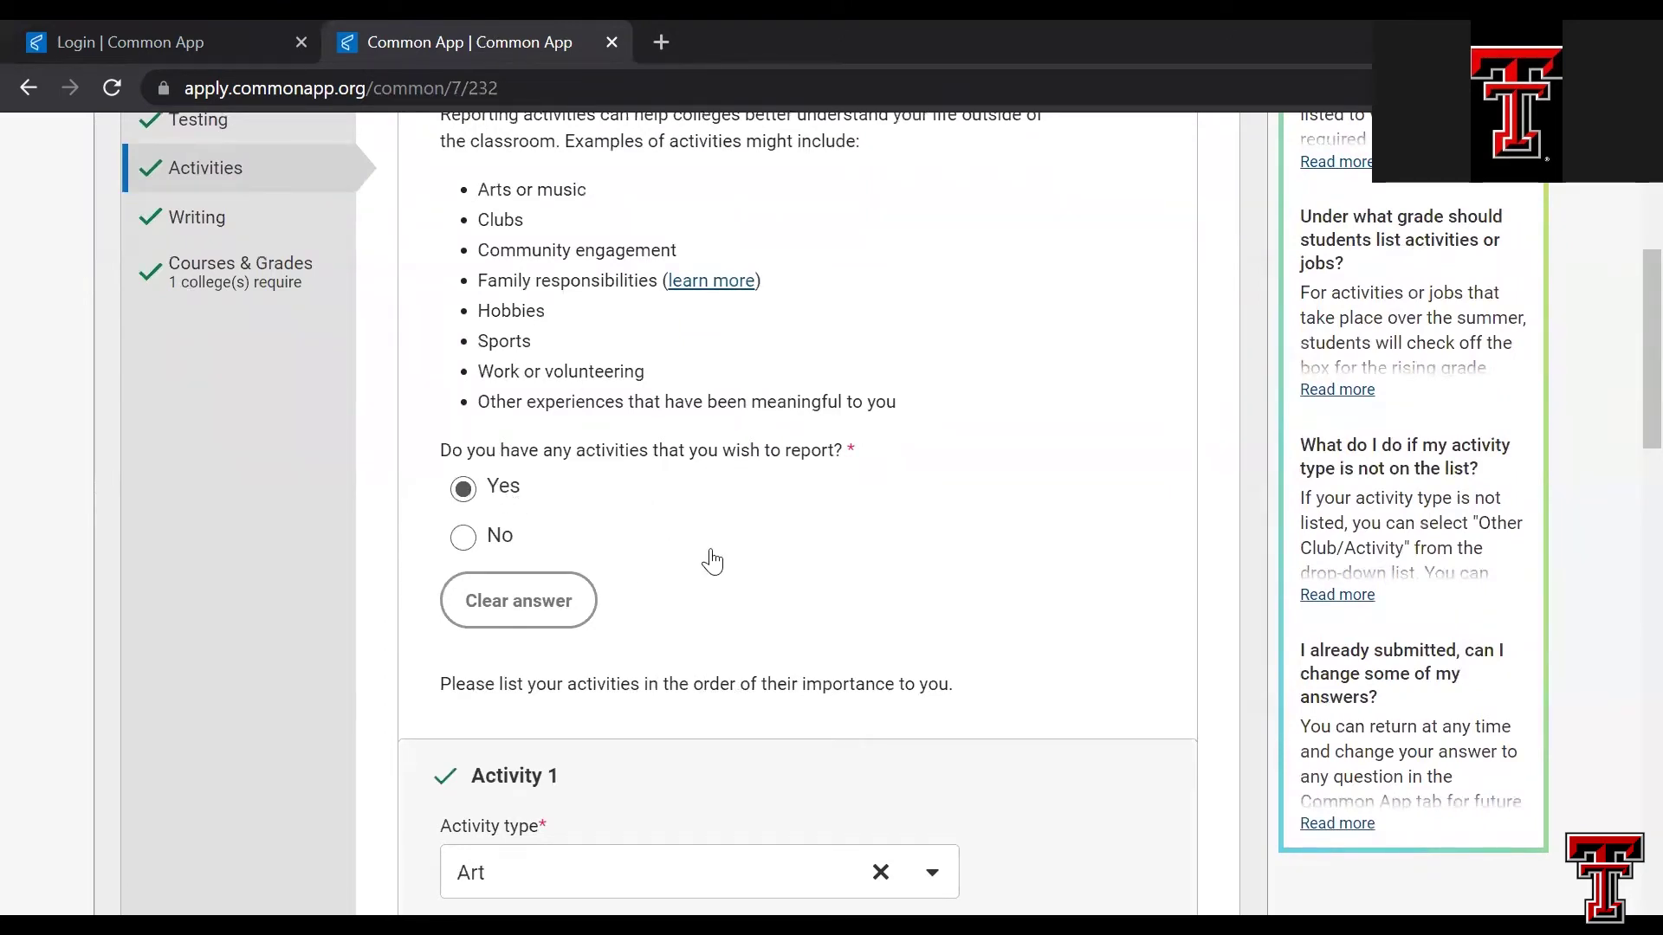
pyautogui.scroll(-1, 715, 562)
pyautogui.scroll(-5, 716, 561)
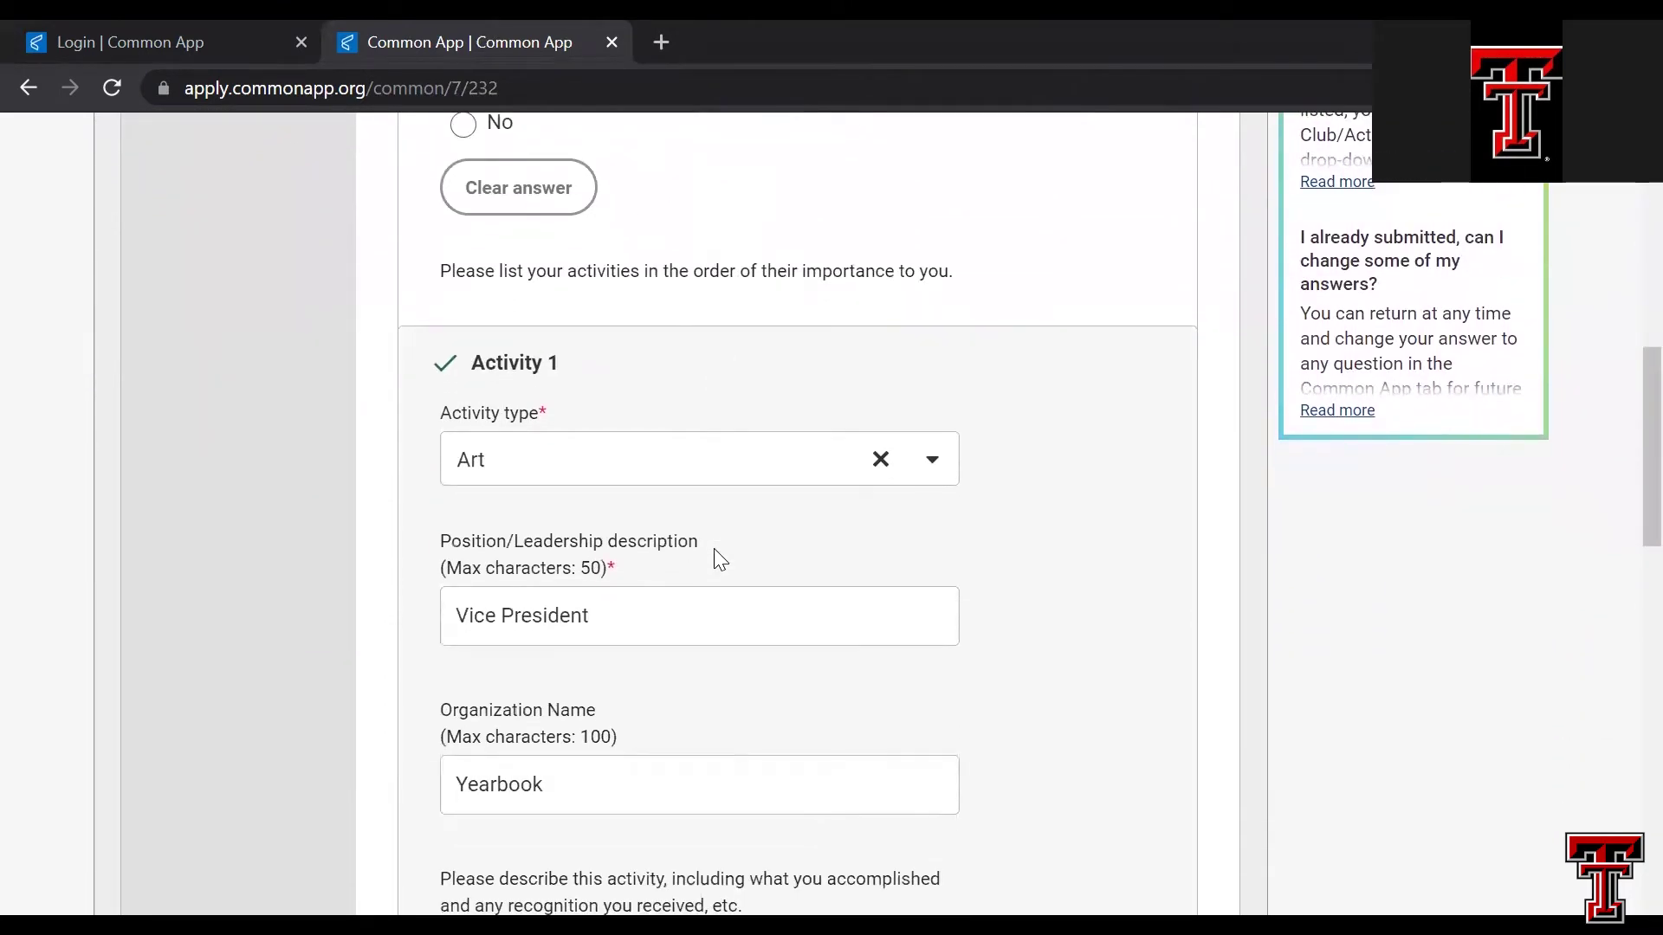
pyautogui.scroll(-3, 715, 561)
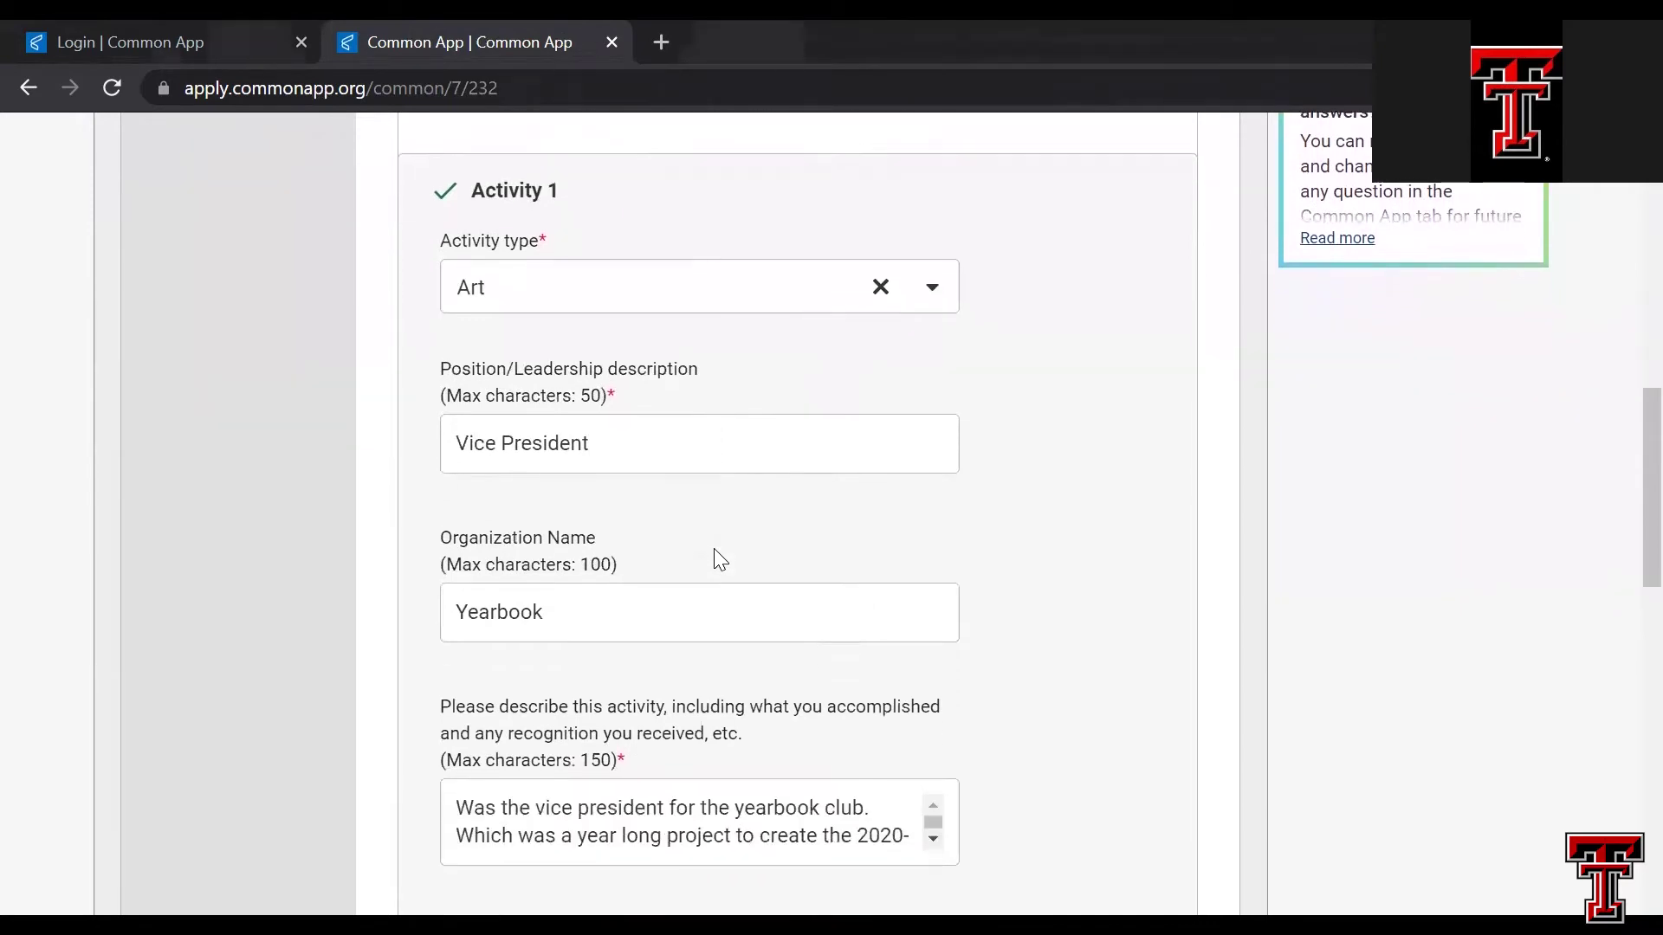
# - Browse the available activity types for Activity 1, keeping Art as the selection
pyautogui.click(942, 295)
pyautogui.scroll(-4, 797, 505)
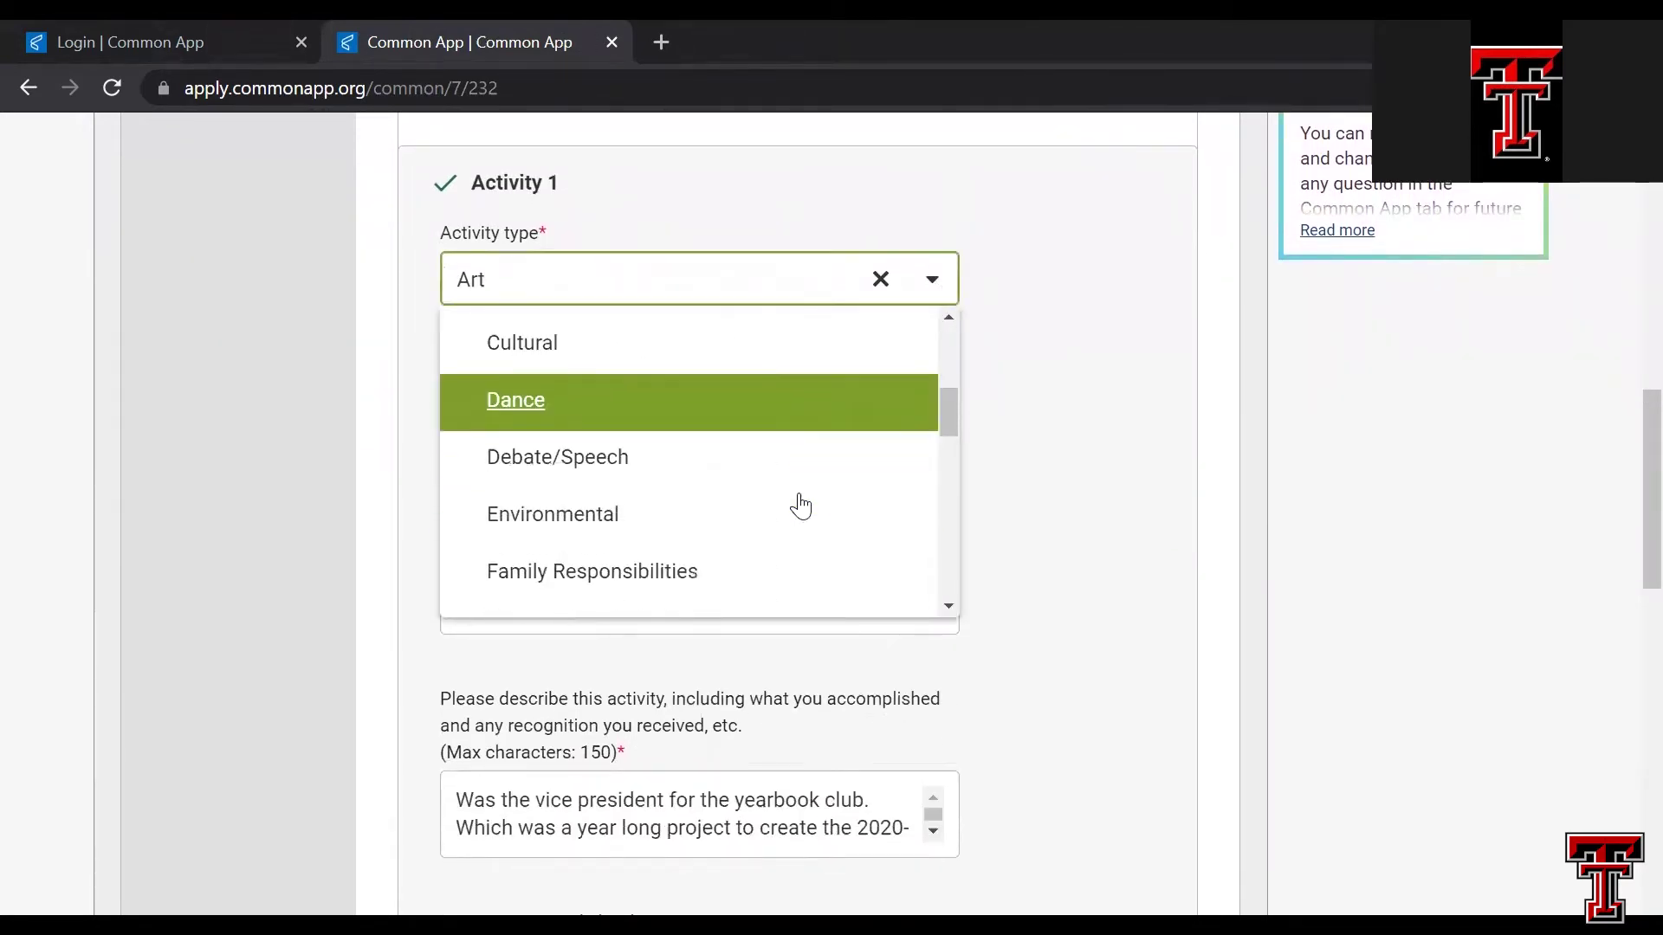
pyautogui.scroll(-2, 796, 505)
pyautogui.scroll(6, 794, 505)
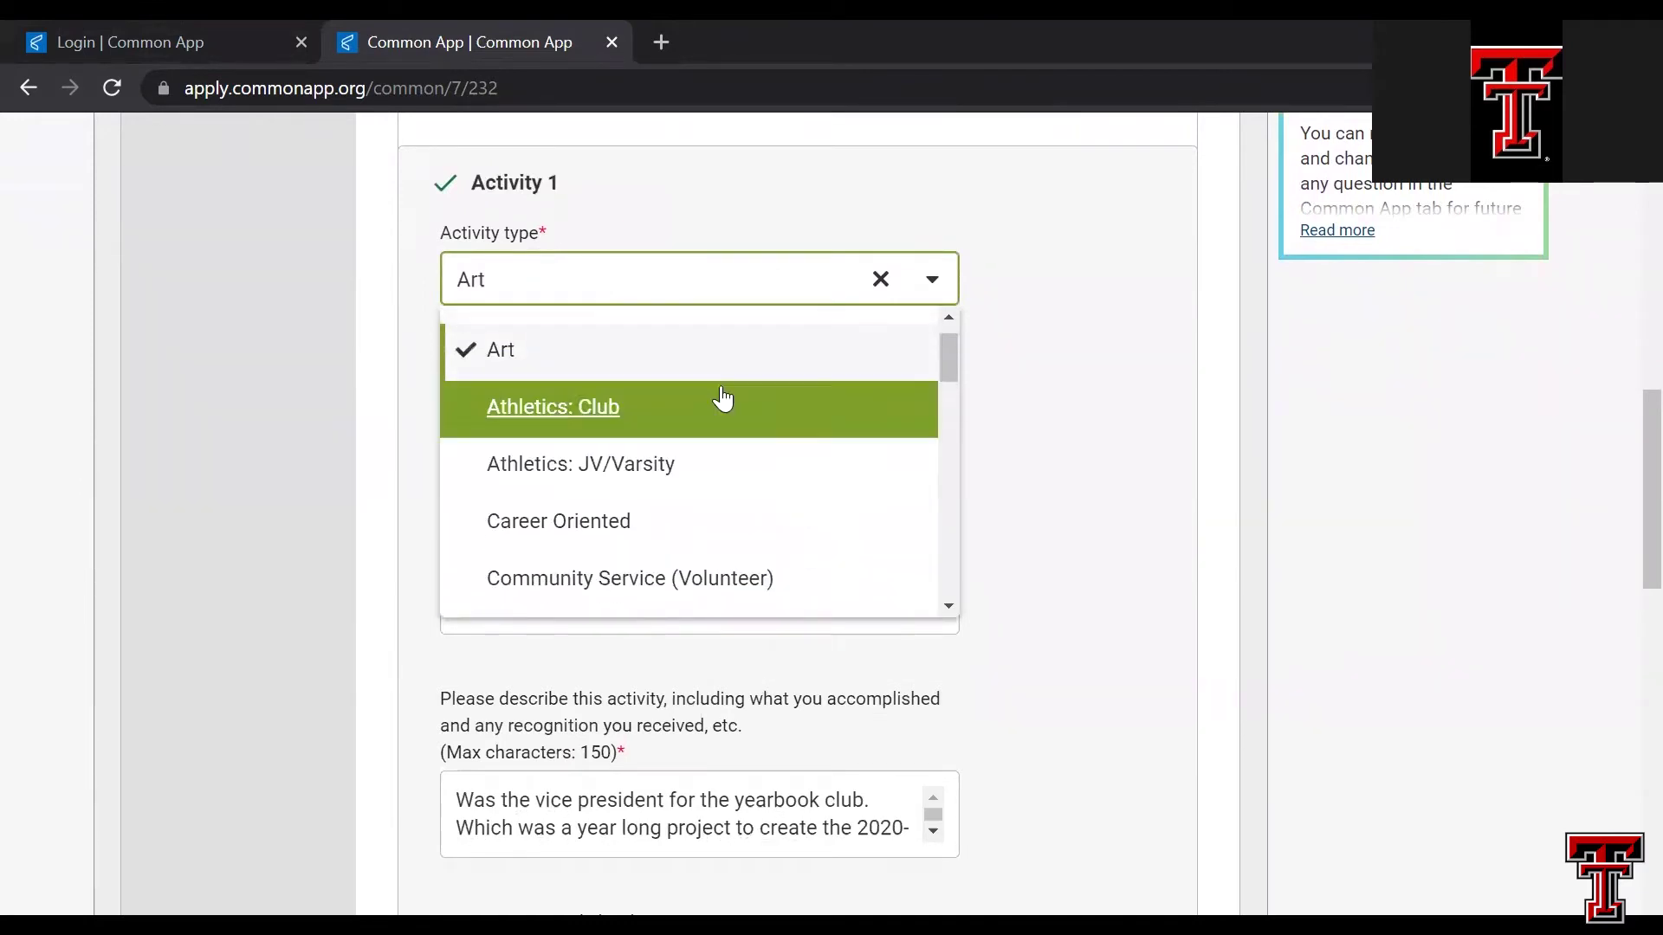
pyautogui.click(710, 371)
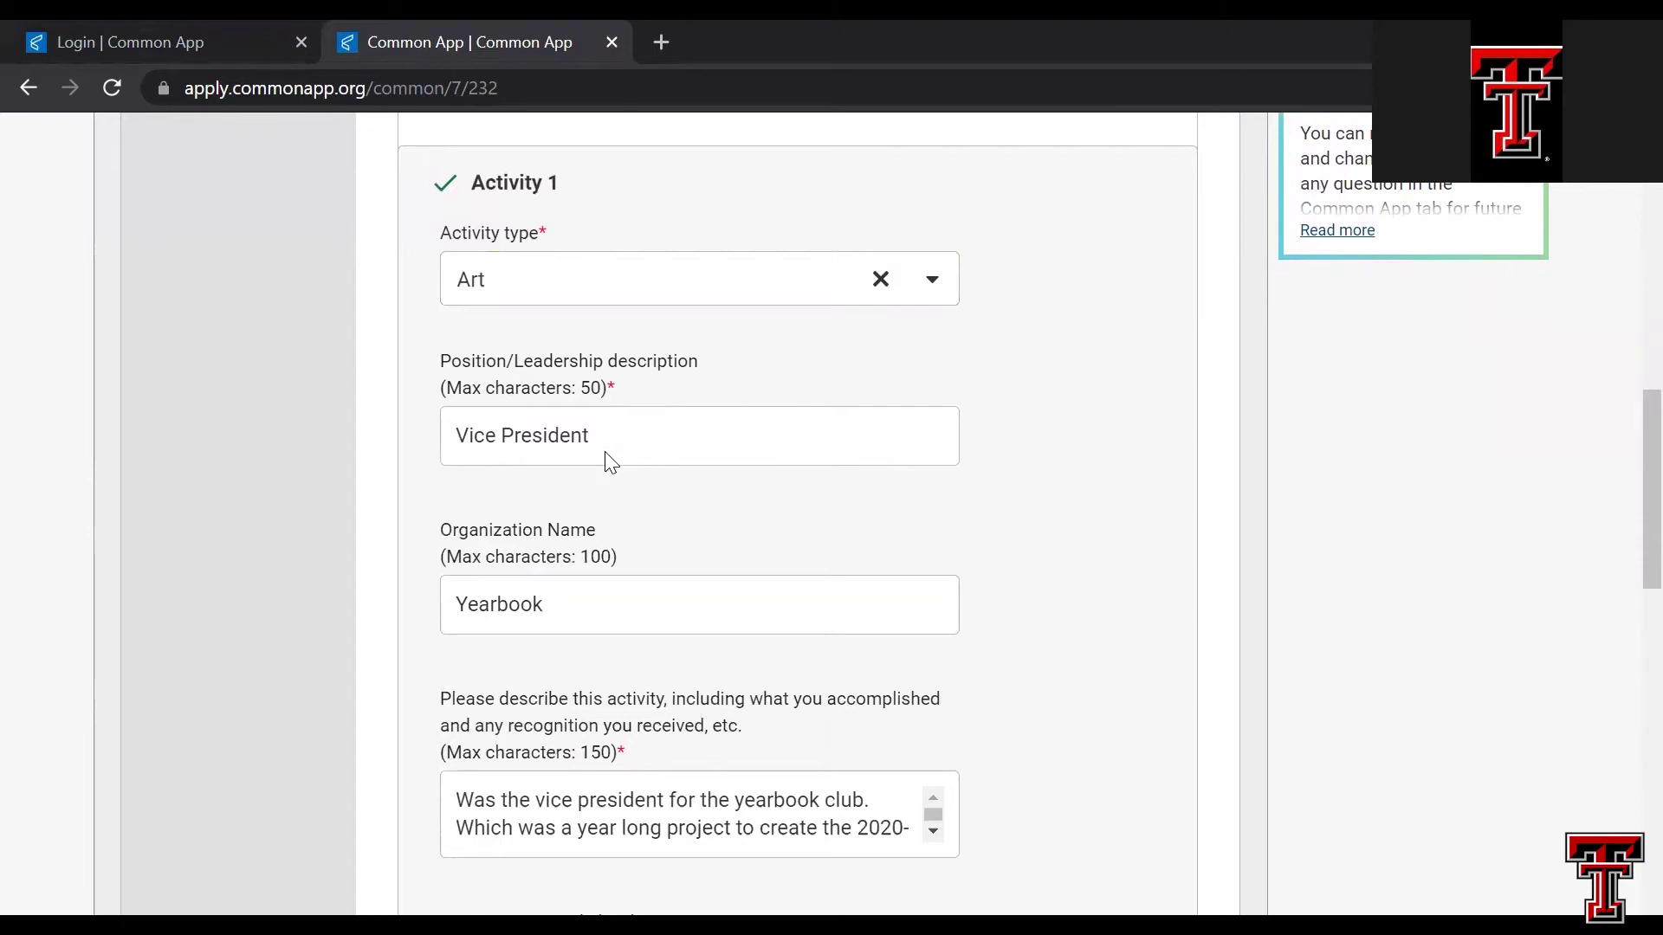
# - Review Activity 1's position and organization name, and read its activity description through to the end
pyautogui.scroll(-2, 654, 526)
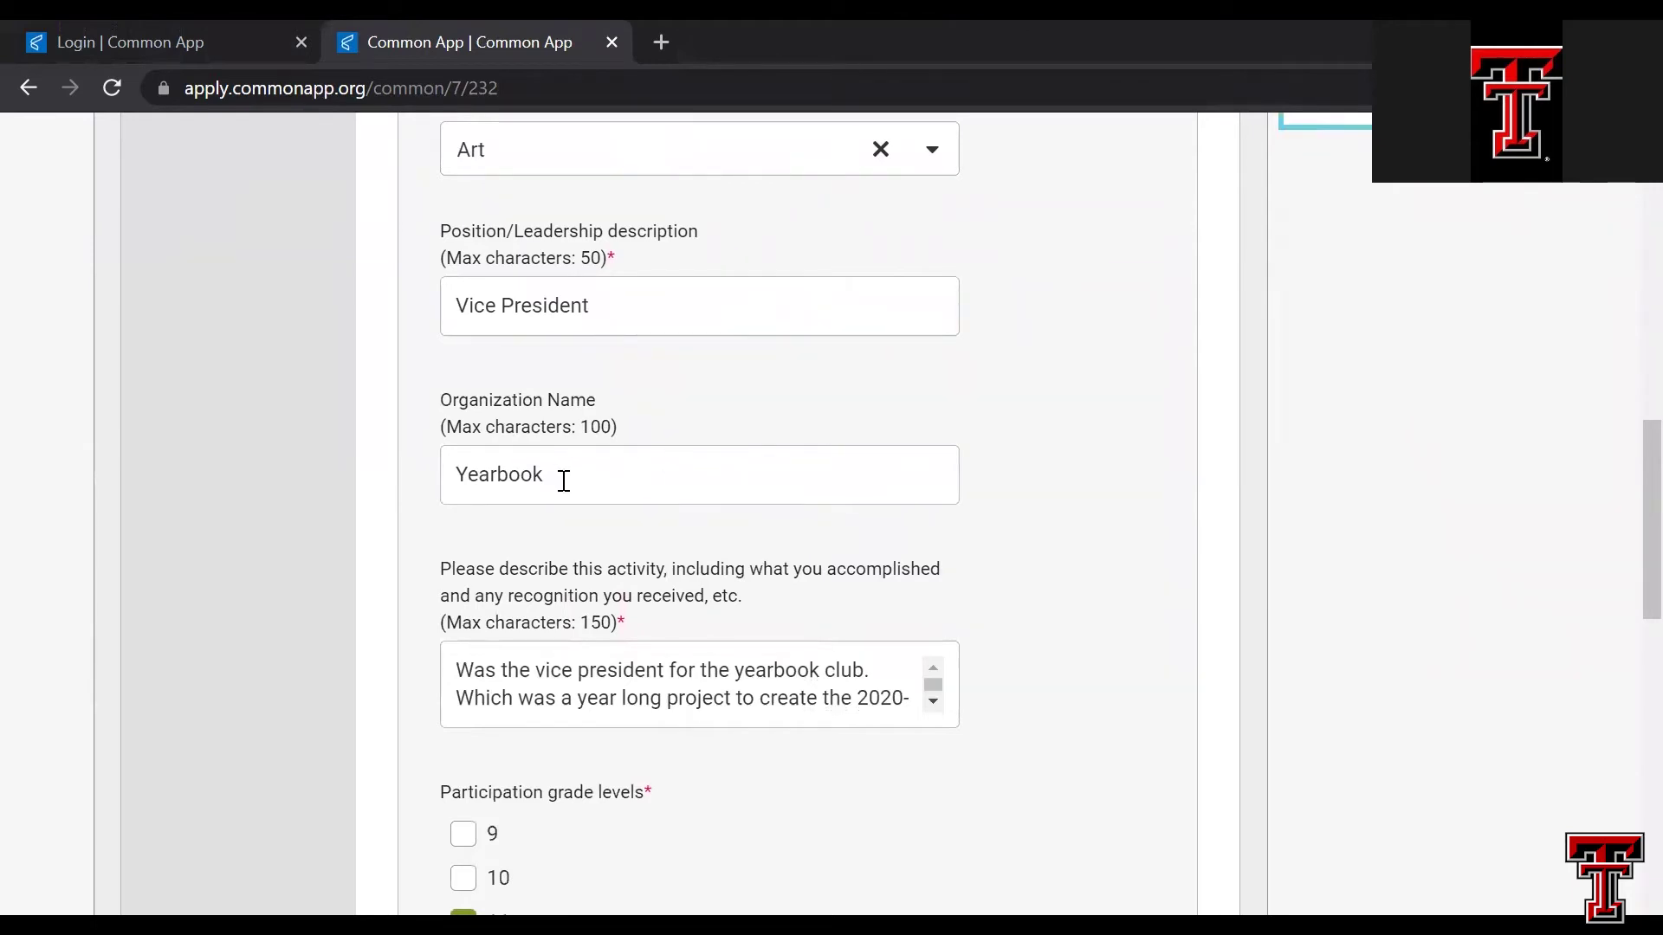
pyautogui.scroll(-1, 583, 531)
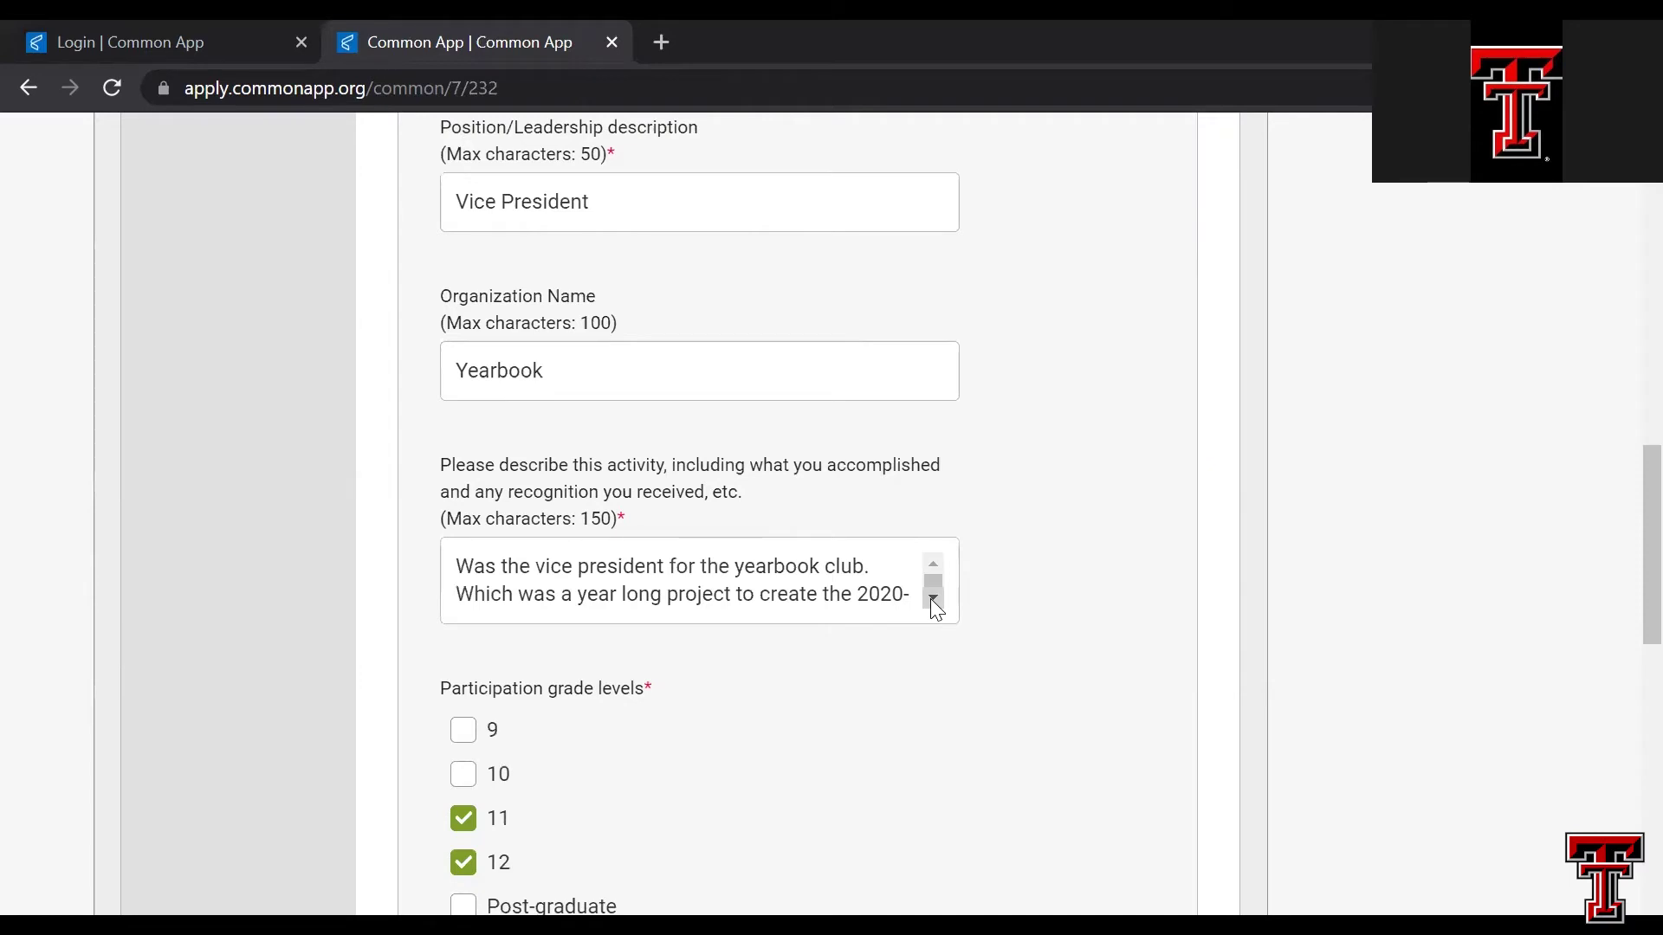
pyautogui.click(933, 600)
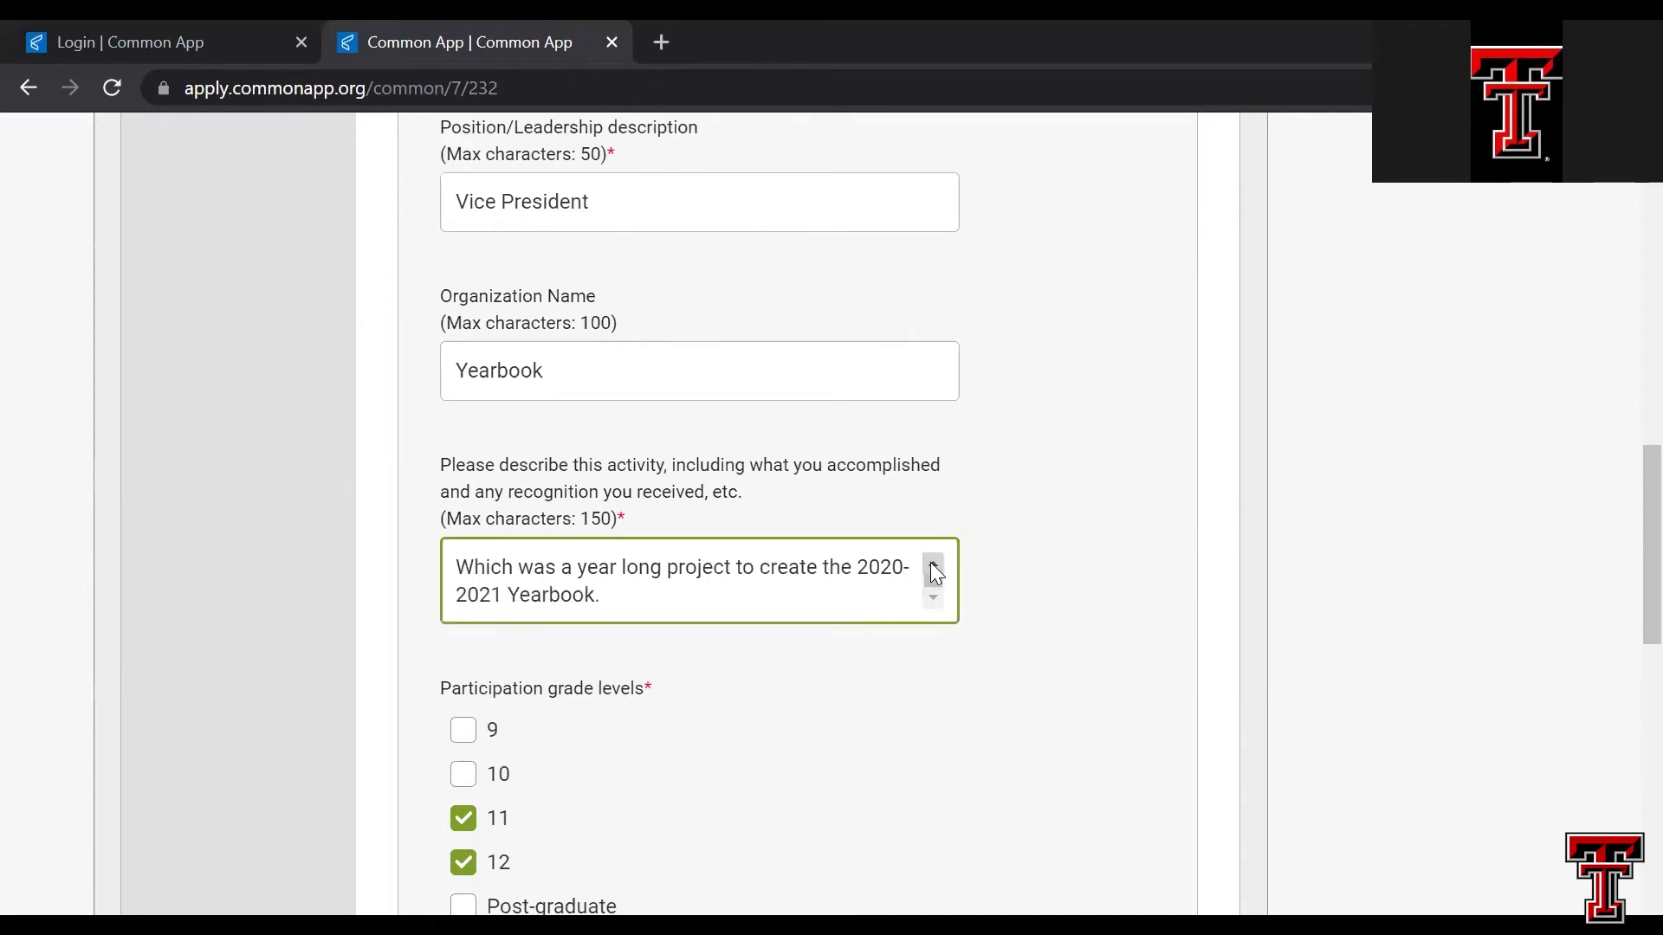
pyautogui.click(933, 564)
# - Examine Activity 1's participation grade levels, timing, weekly hours, weeks per year, college participation answer and the option for adding another activity
pyautogui.scroll(-5, 743, 752)
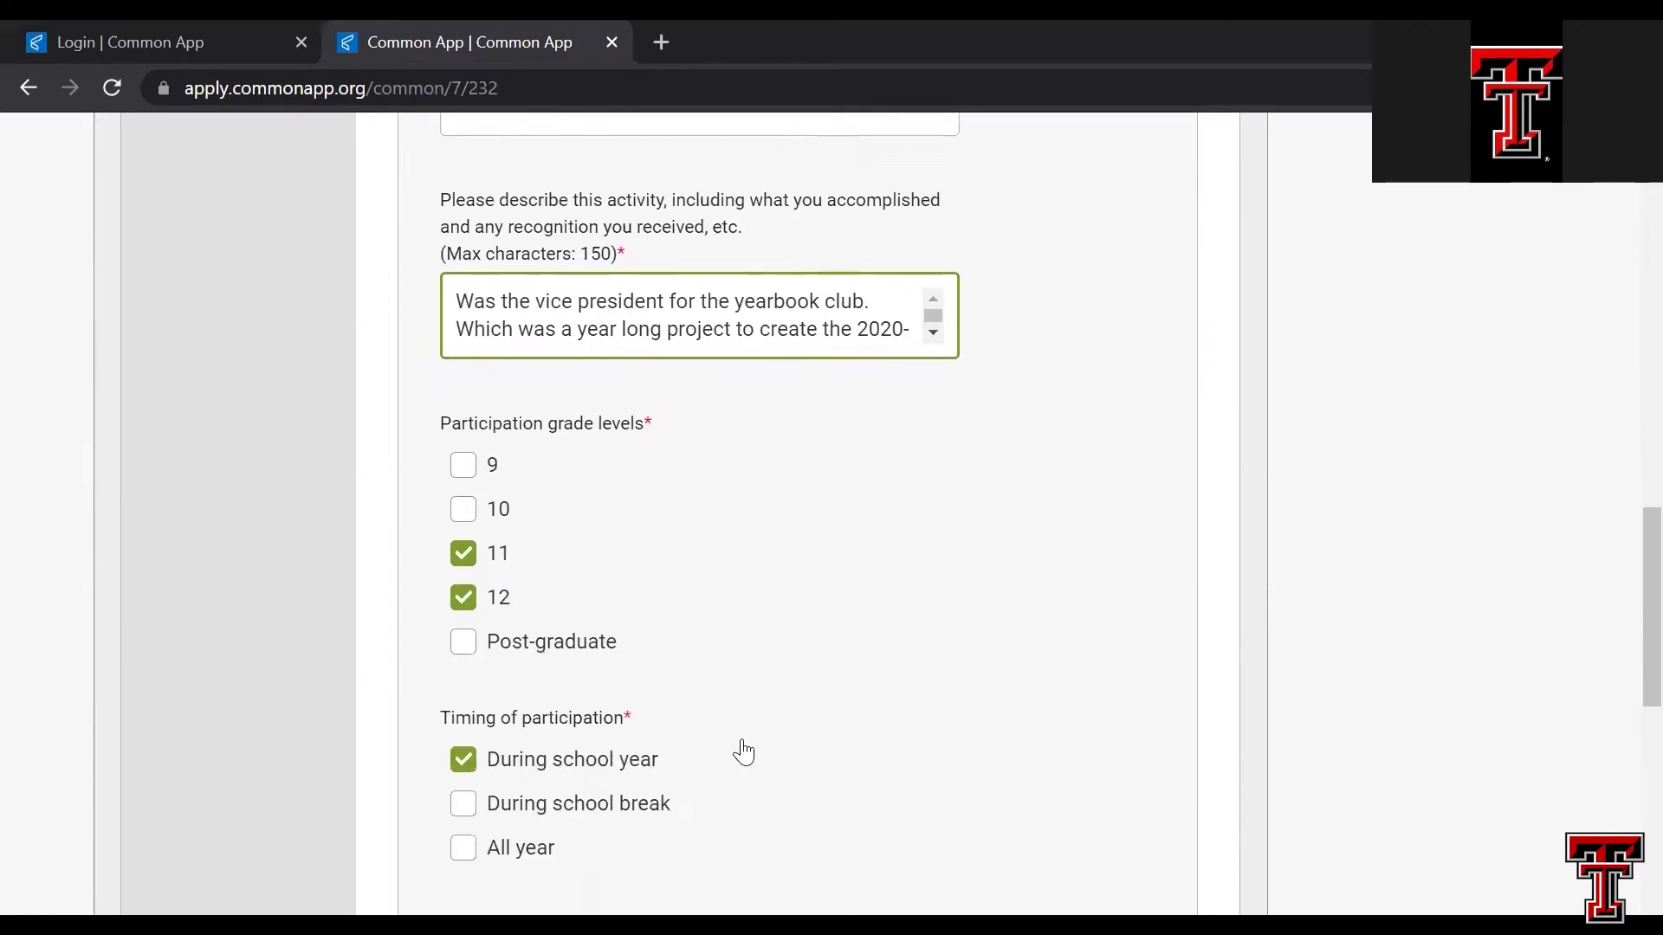
pyautogui.scroll(-1, 744, 751)
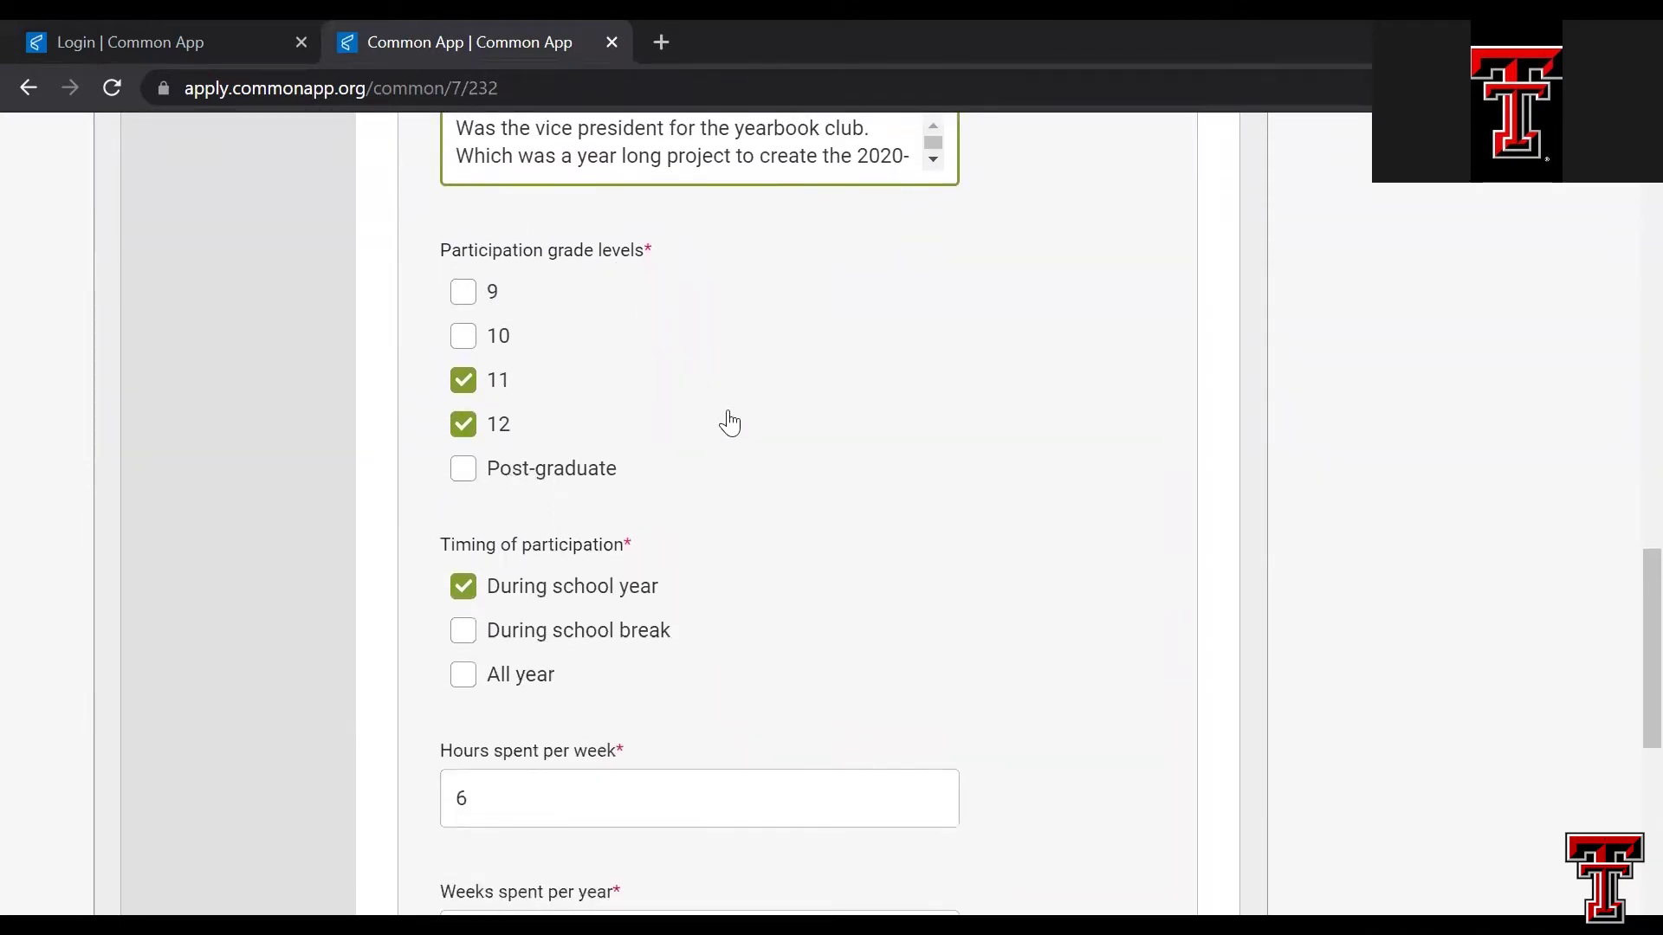
pyautogui.scroll(-1, 727, 419)
pyautogui.scroll(-3, 729, 423)
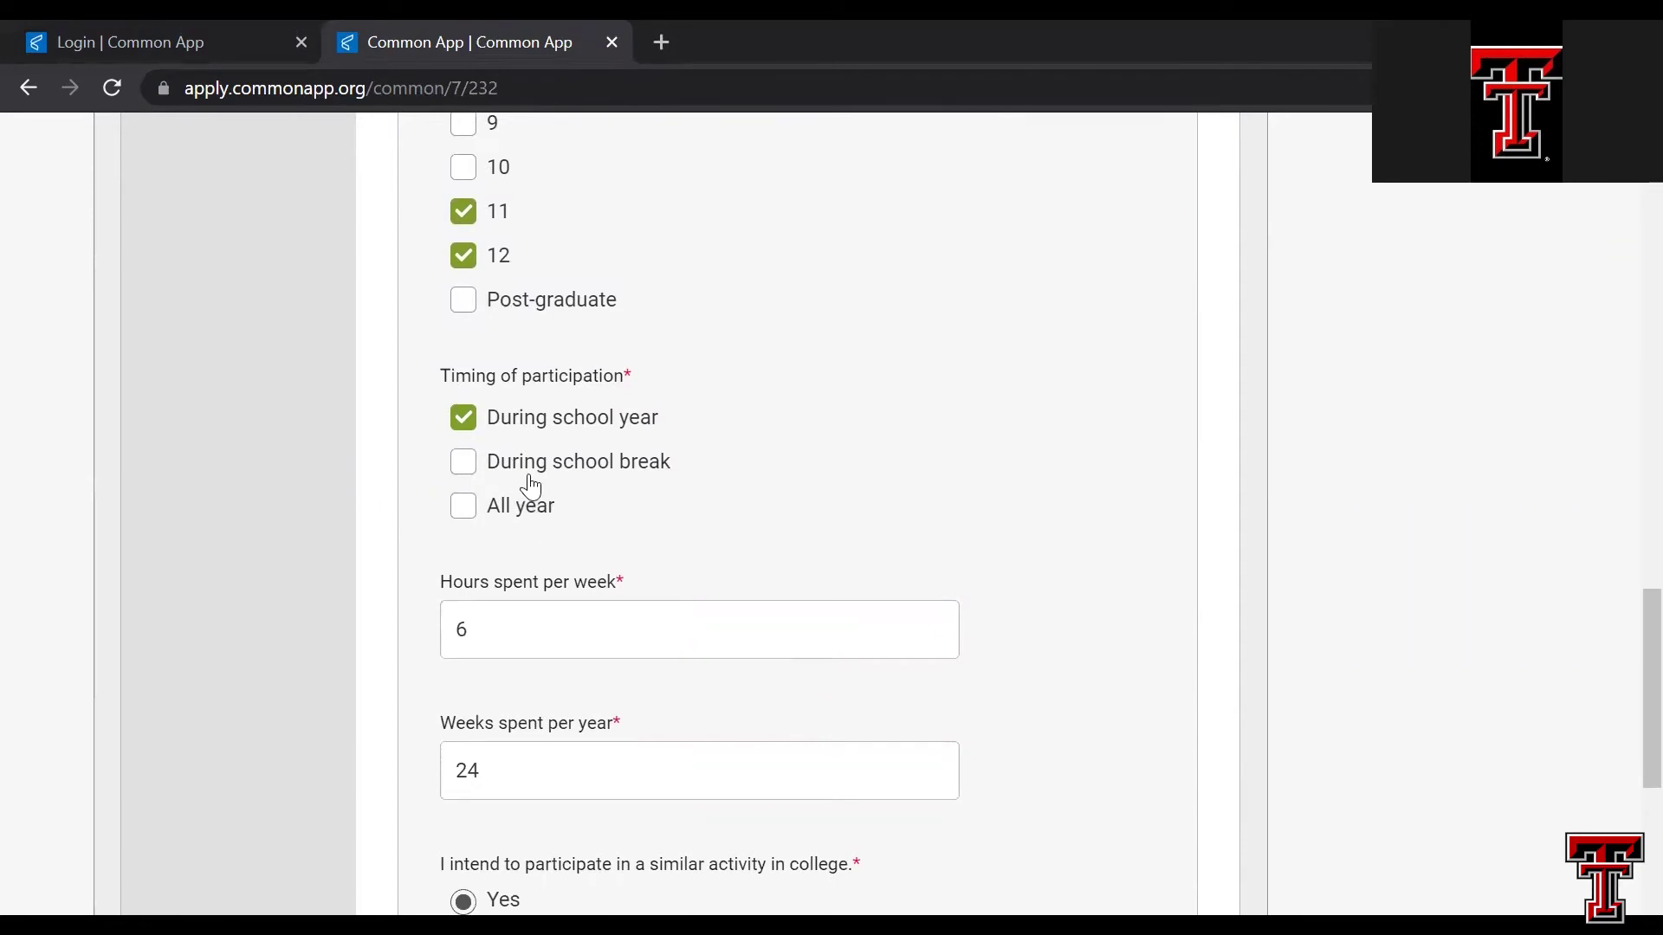
pyautogui.scroll(-1, 621, 507)
pyautogui.scroll(-2, 621, 507)
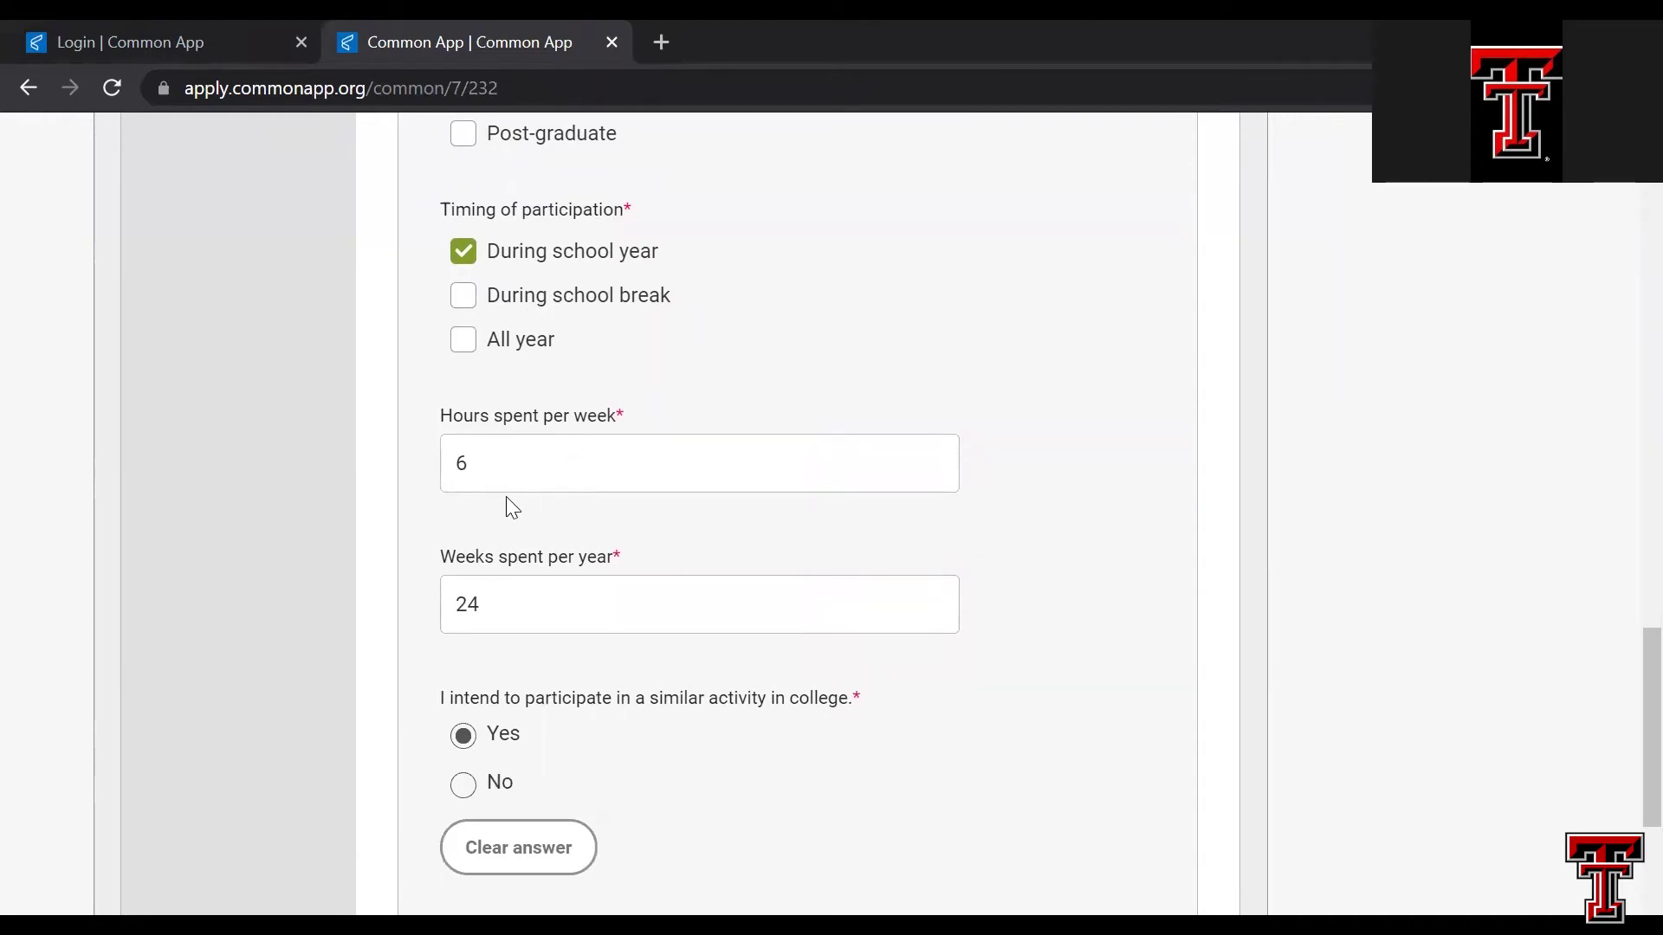
pyautogui.scroll(-2, 506, 498)
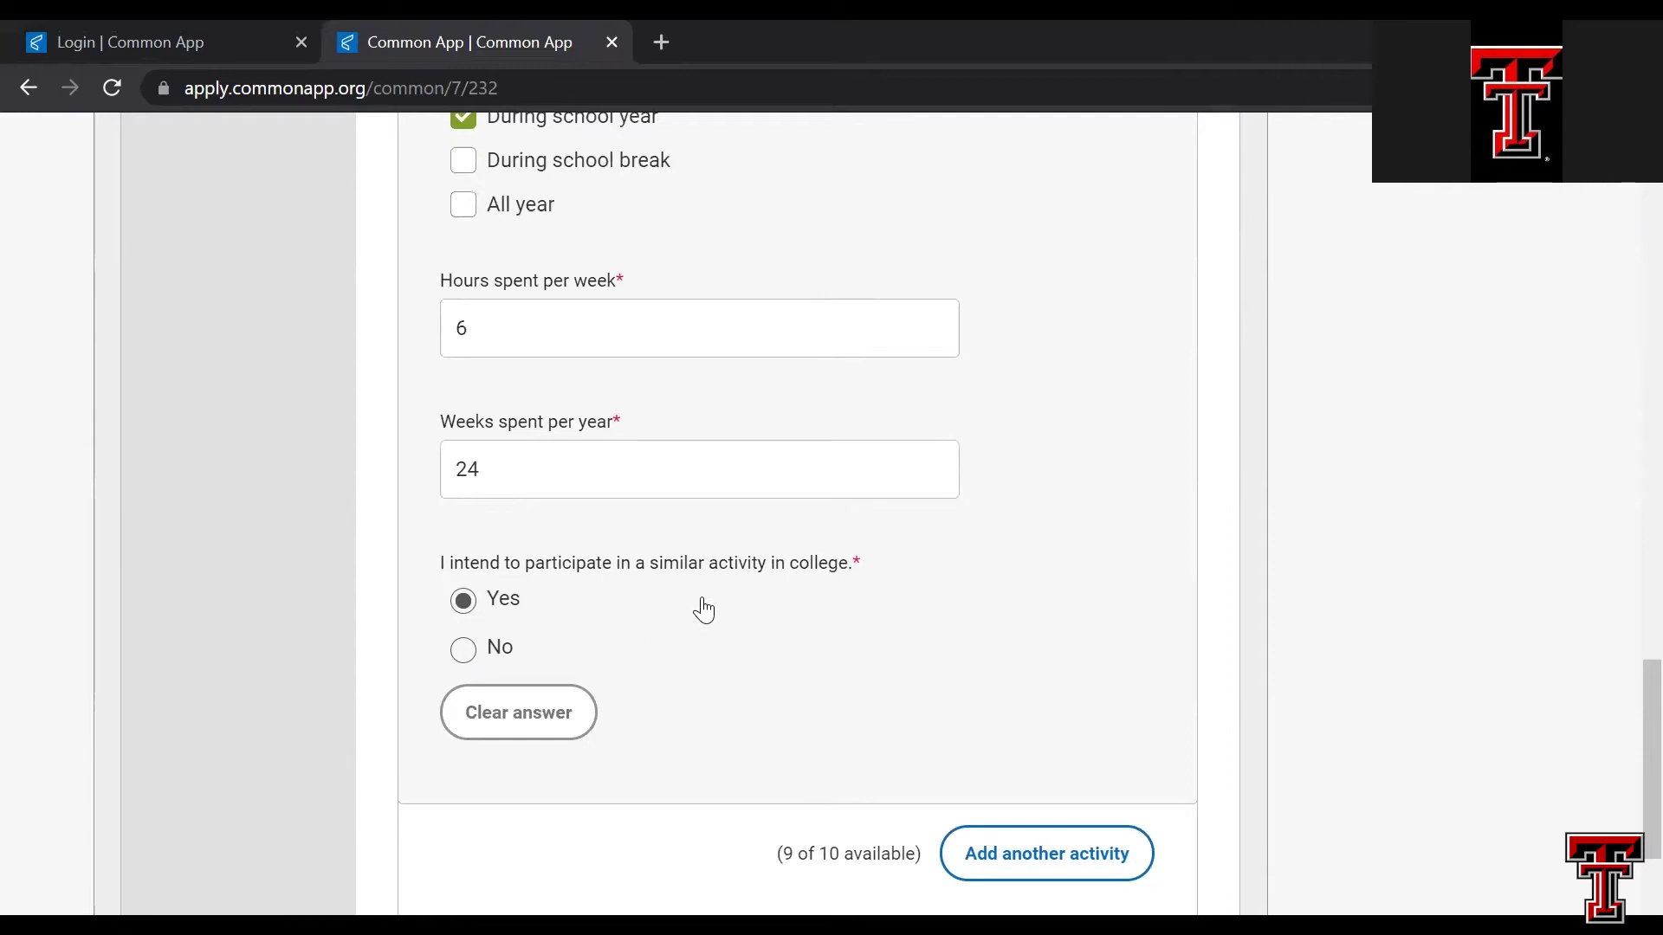
pyautogui.scroll(-2, 703, 610)
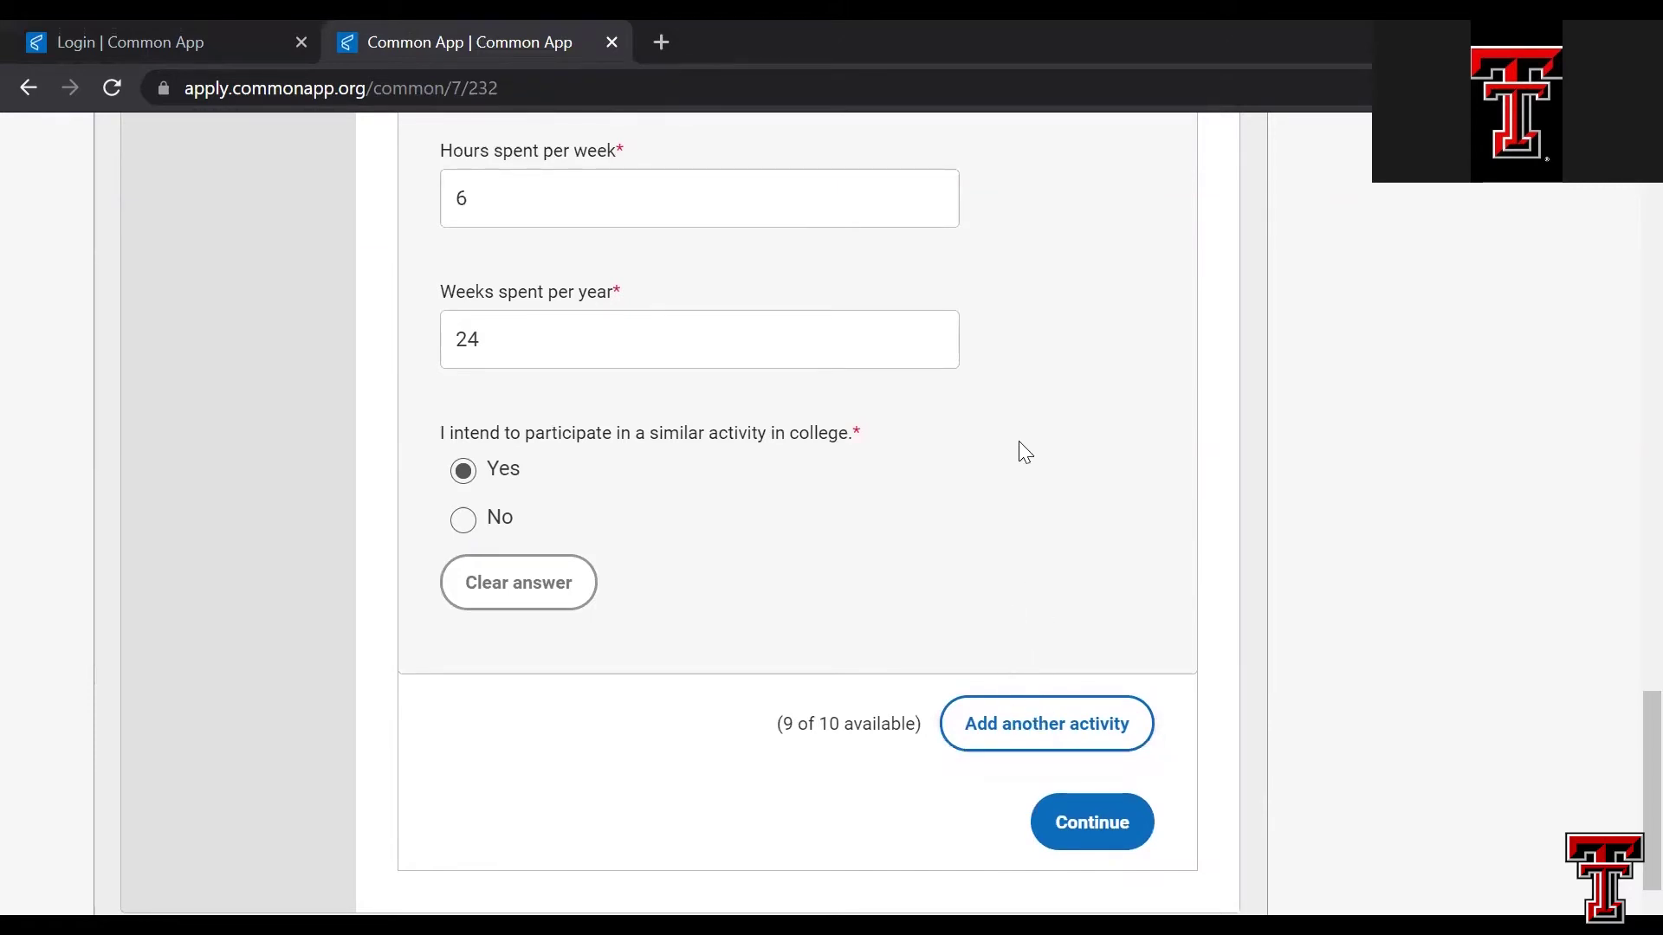
pyautogui.scroll(-2, 1019, 443)
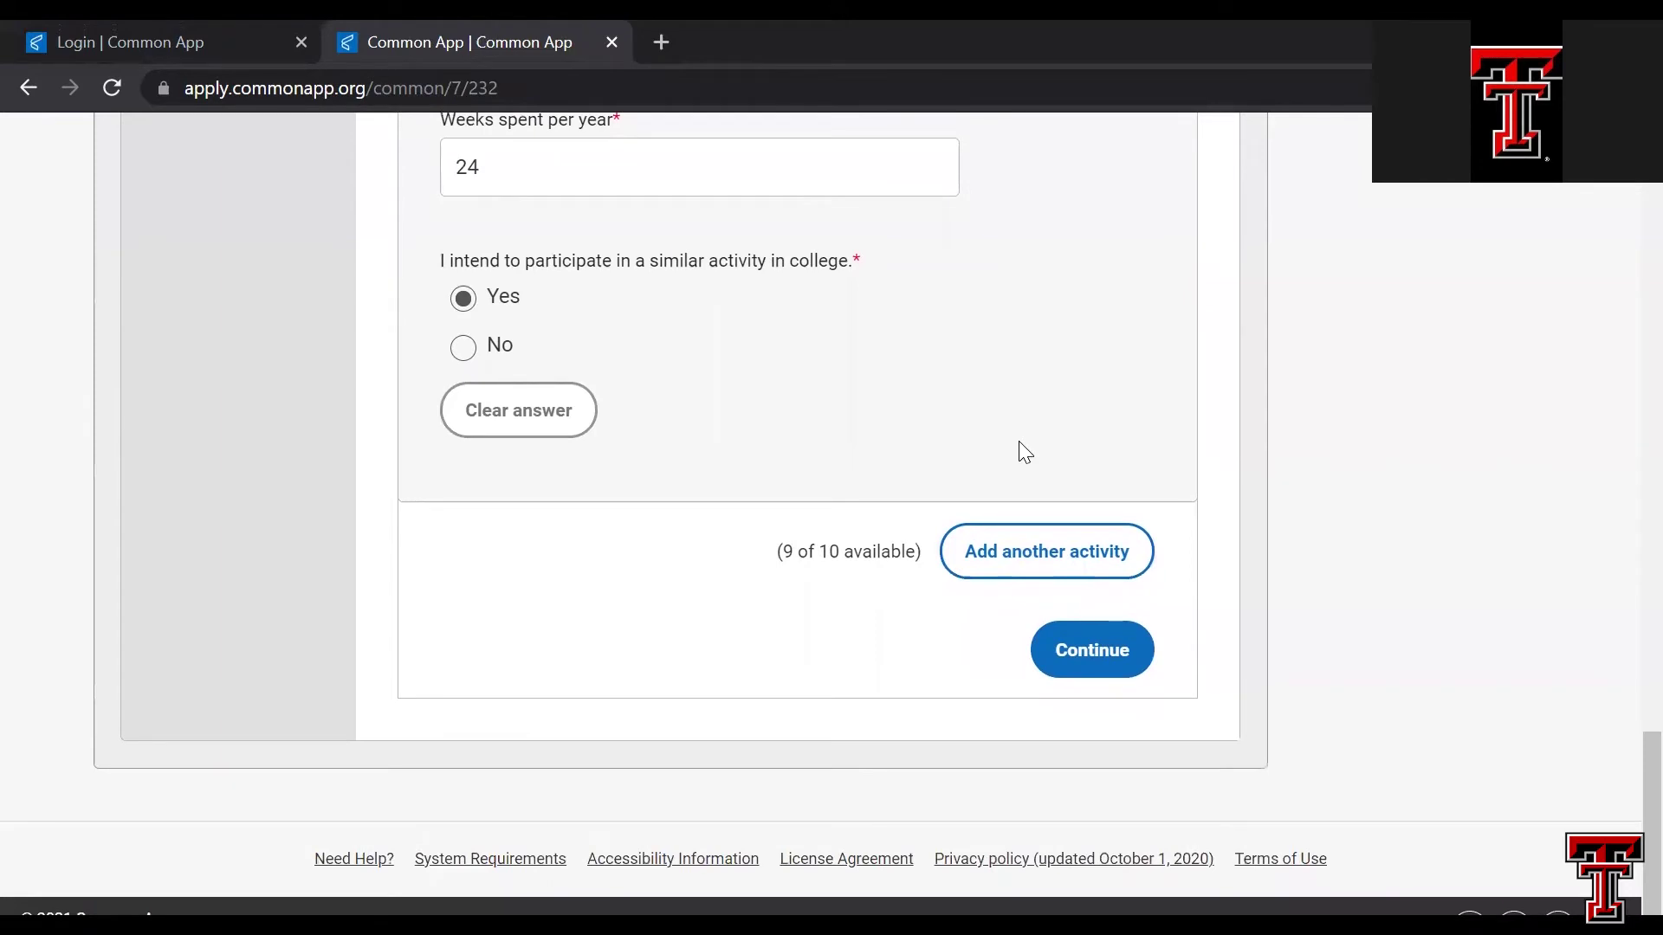
# - Continue to the Writing section and review the Personal Essay acknowledgement, college requirements list and essay instructions
pyautogui.click(1089, 674)
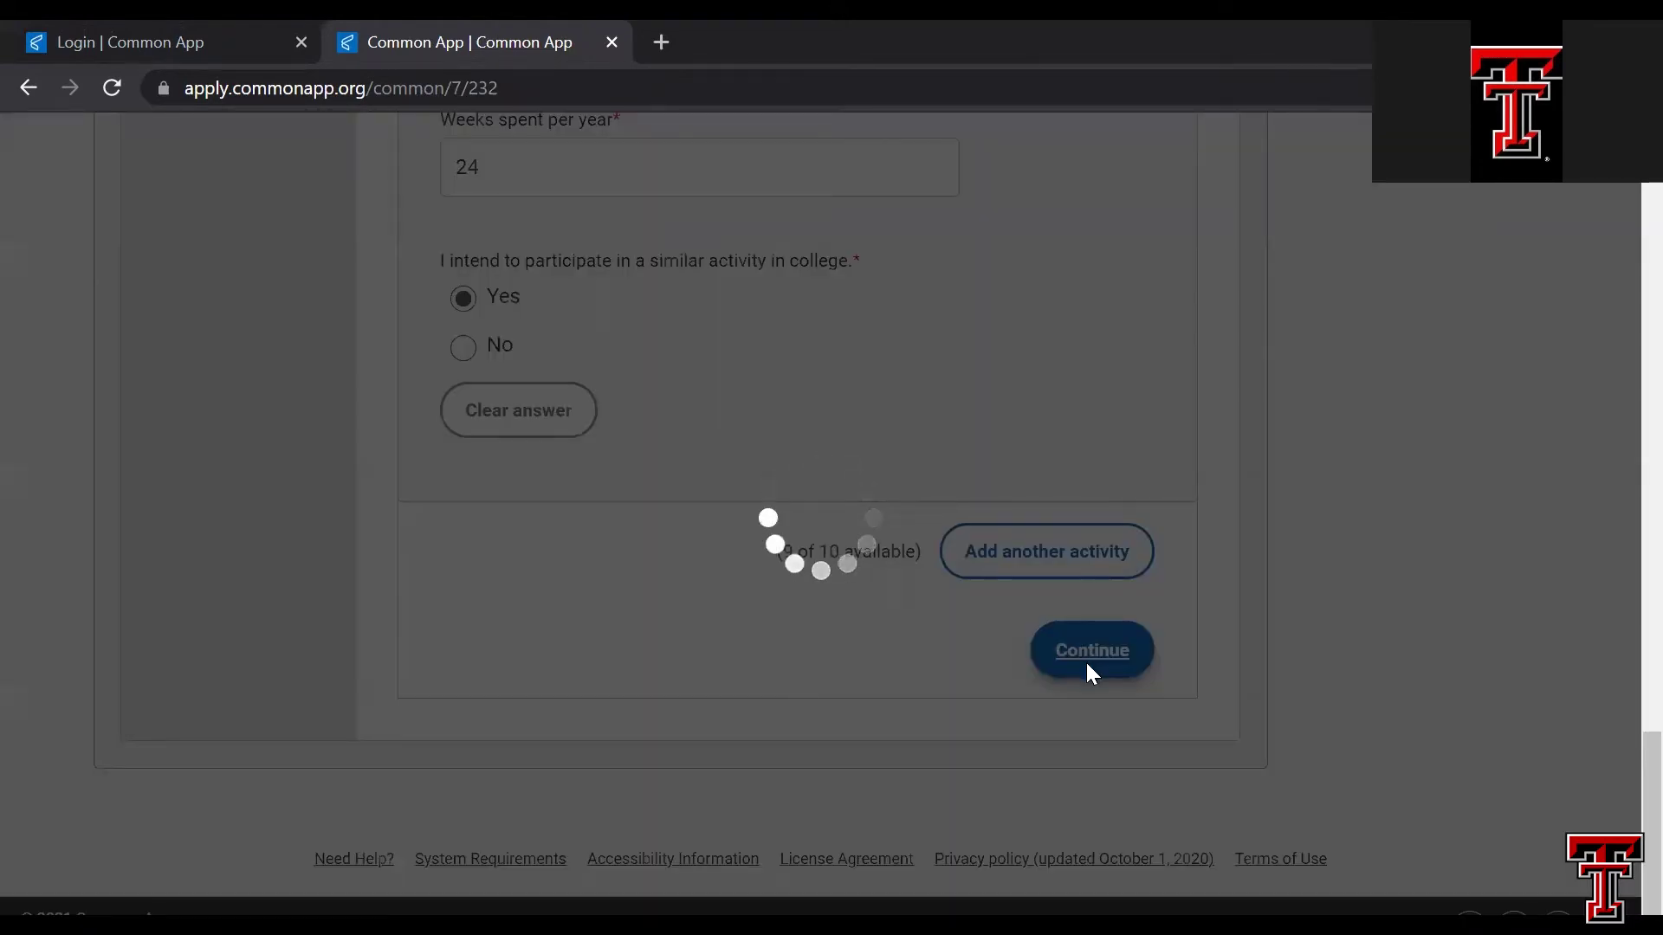
pyautogui.scroll(-2, 812, 625)
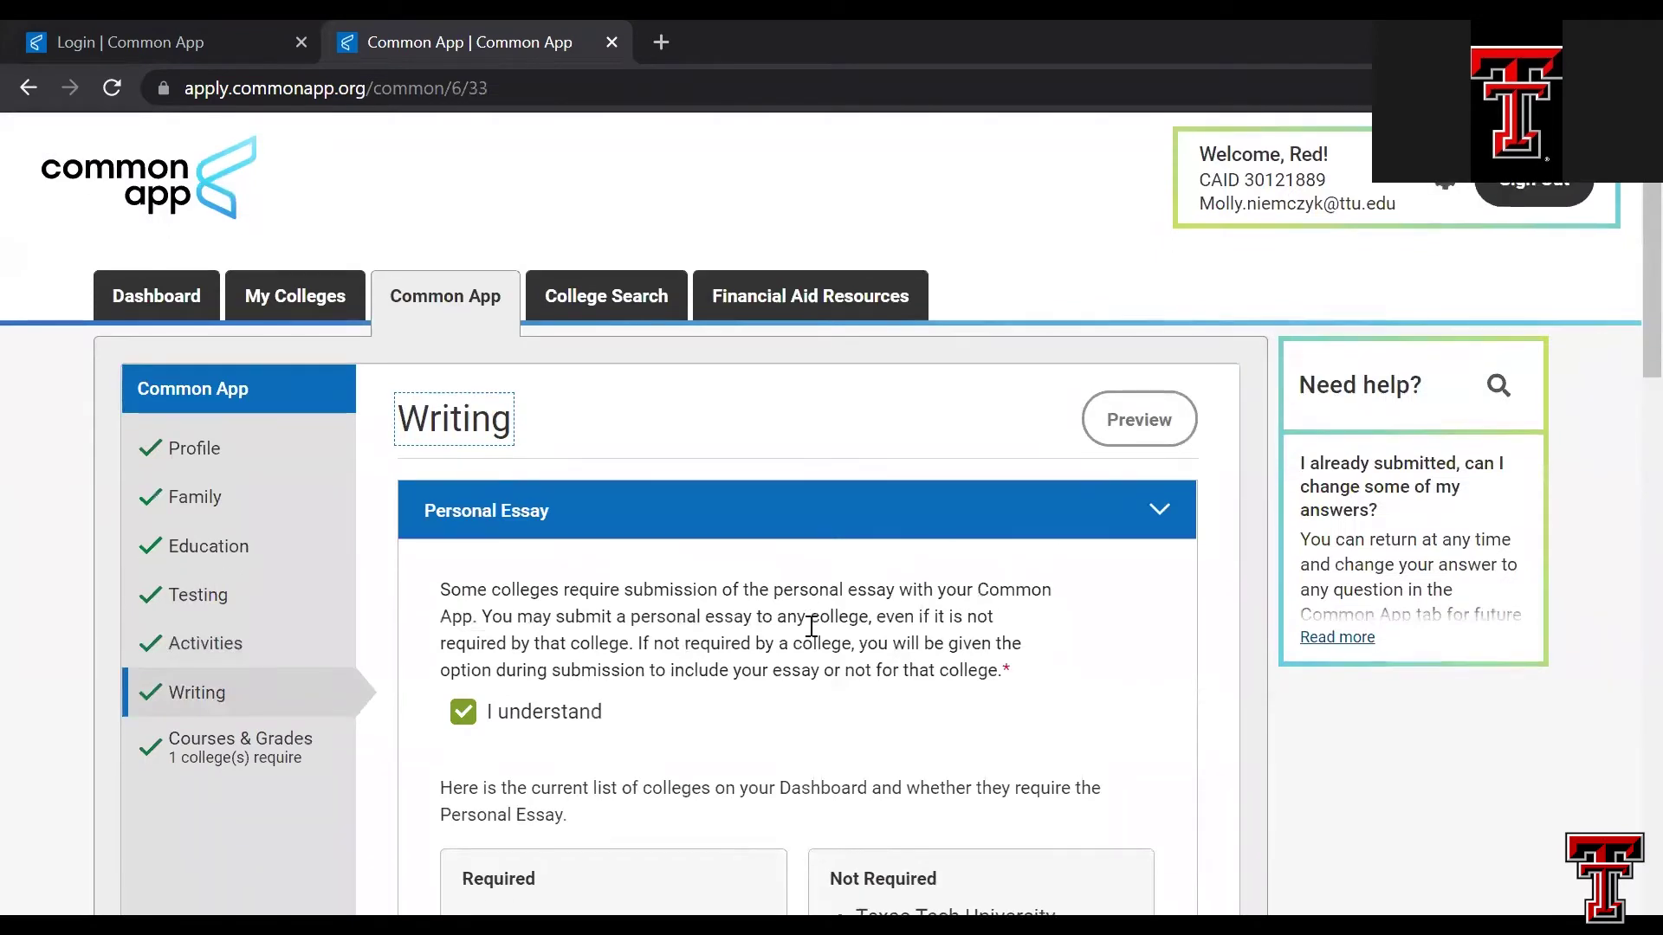
pyautogui.scroll(-2, 812, 625)
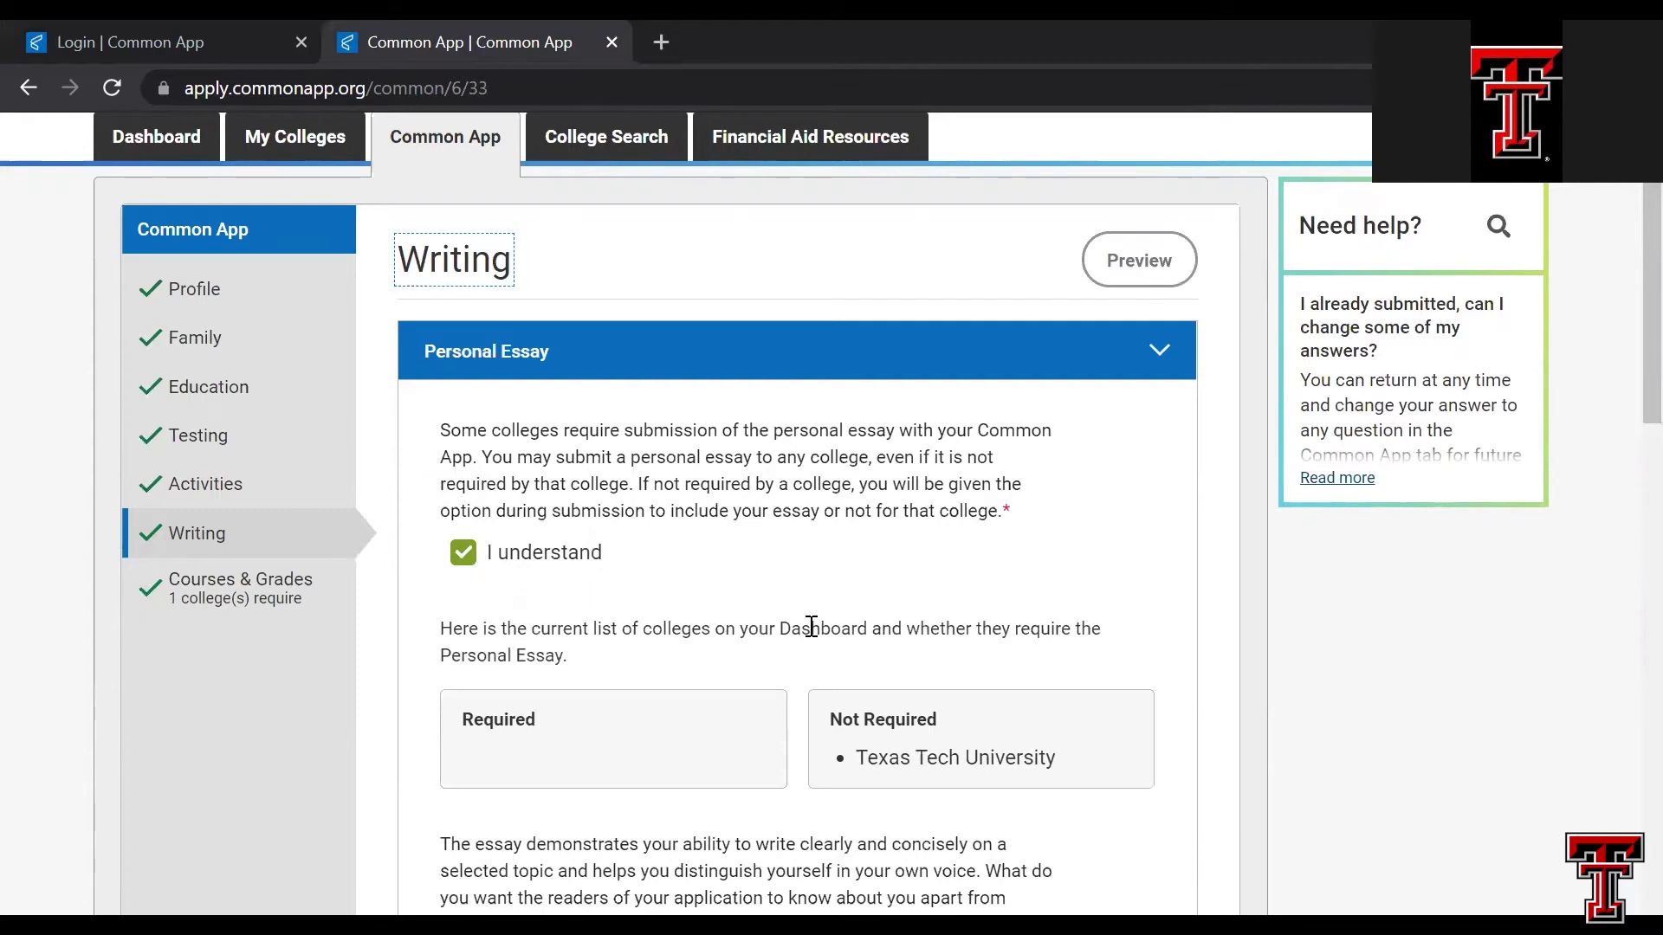
pyautogui.click(812, 628)
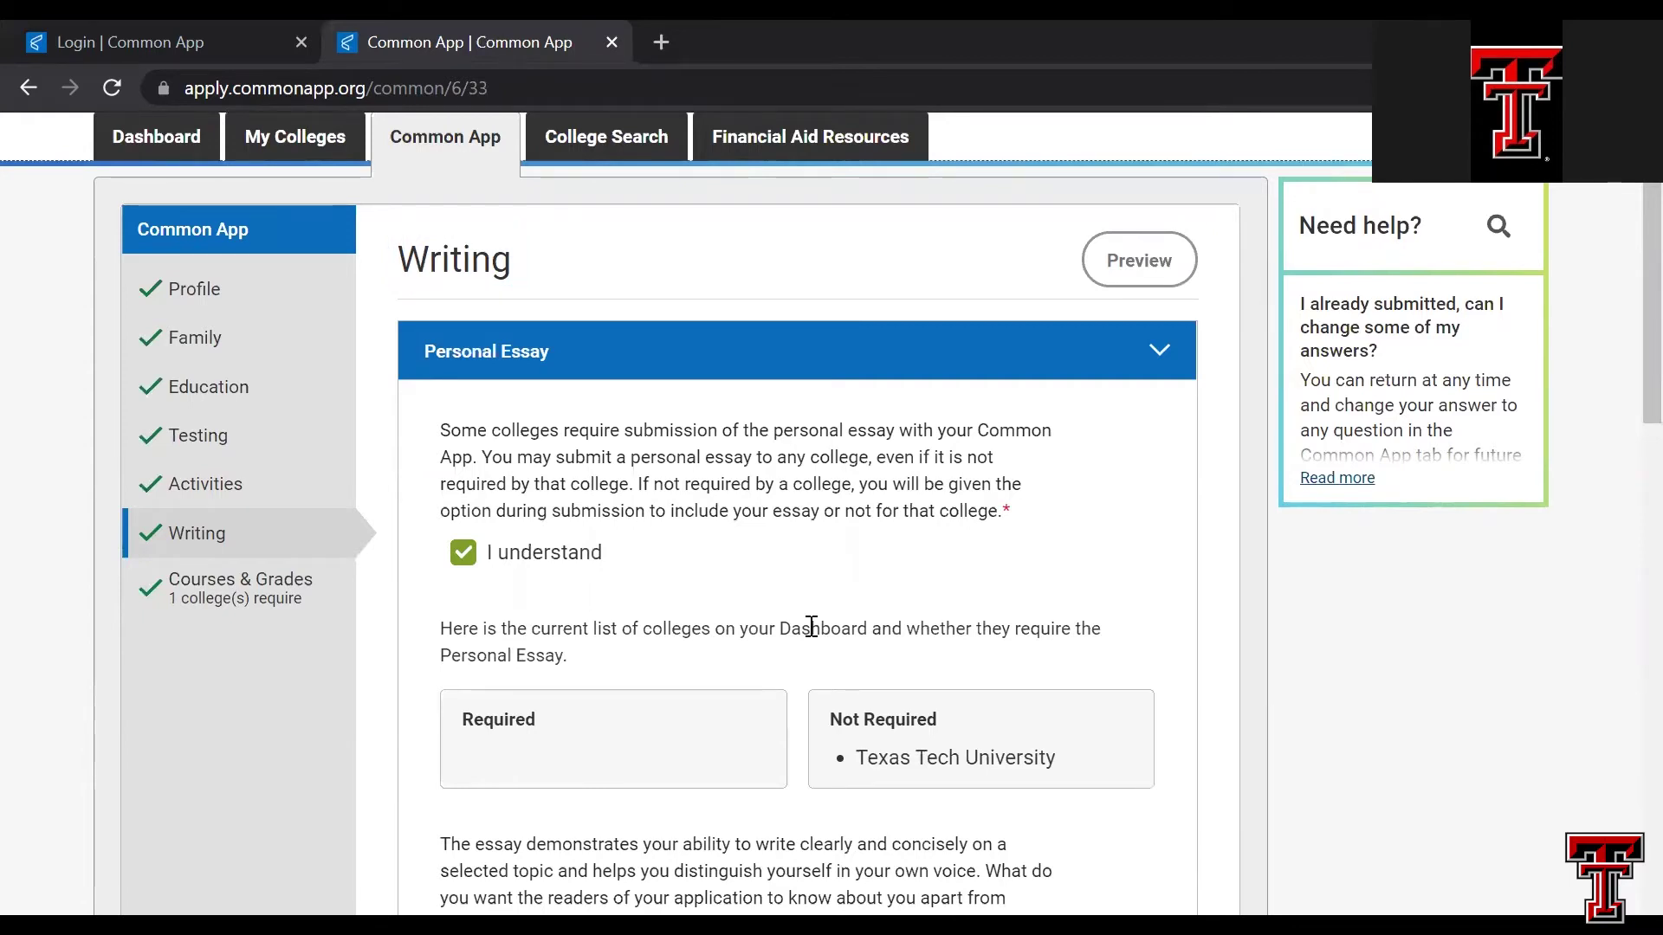
pyautogui.scroll(-1, 811, 627)
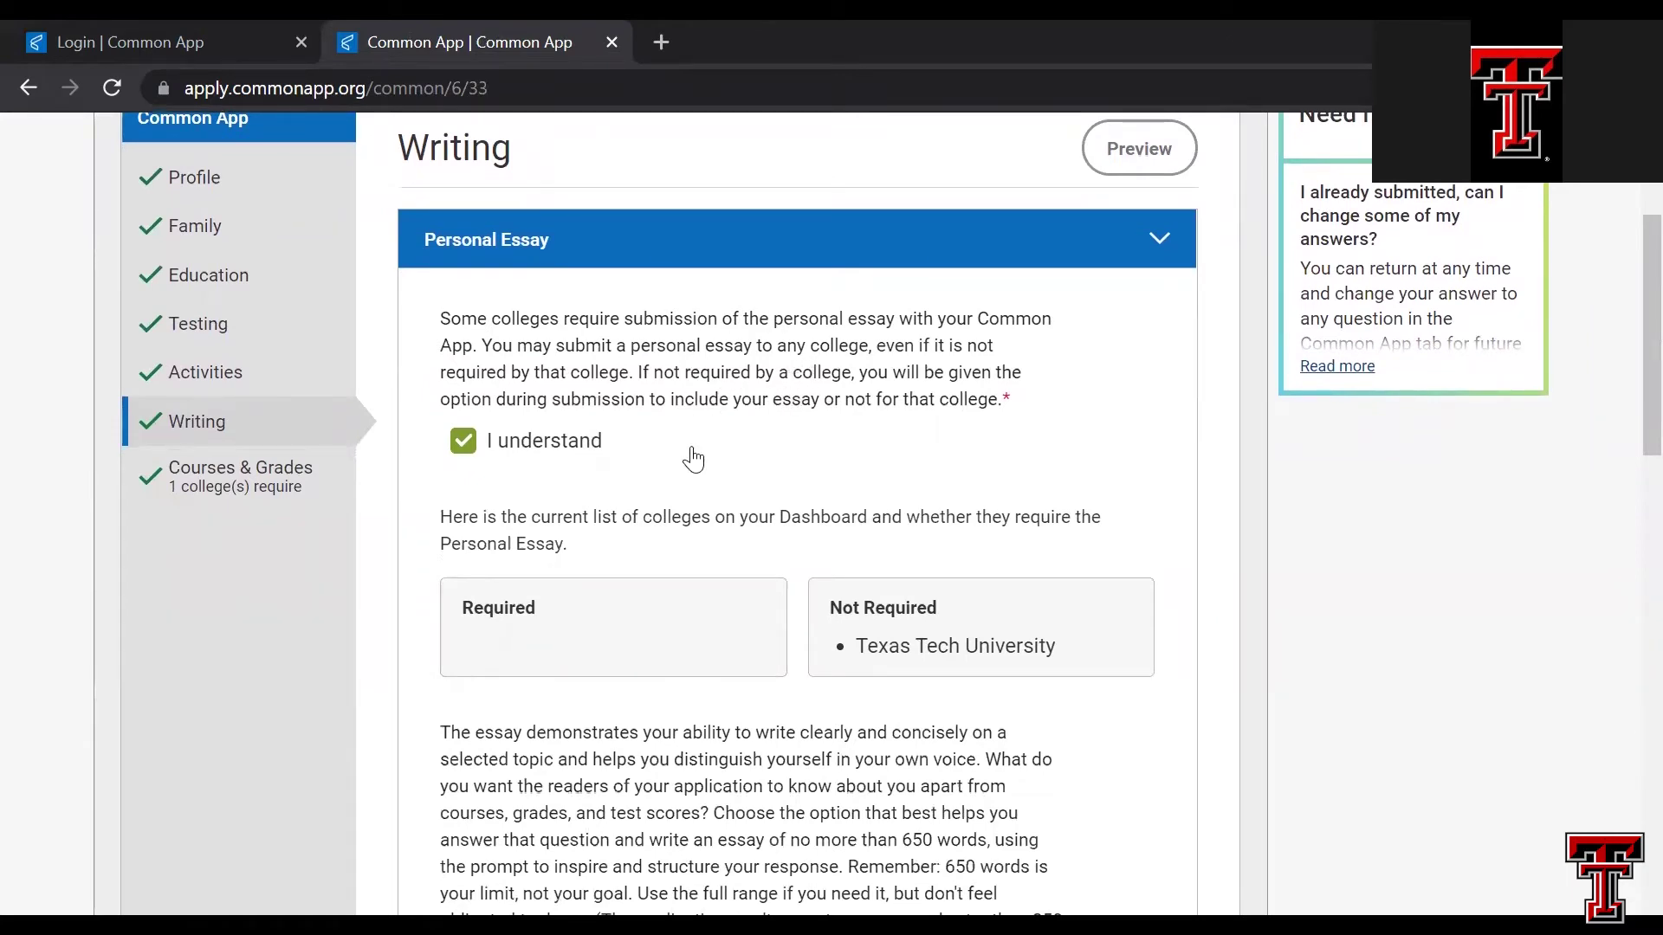
pyautogui.scroll(-1, 595, 479)
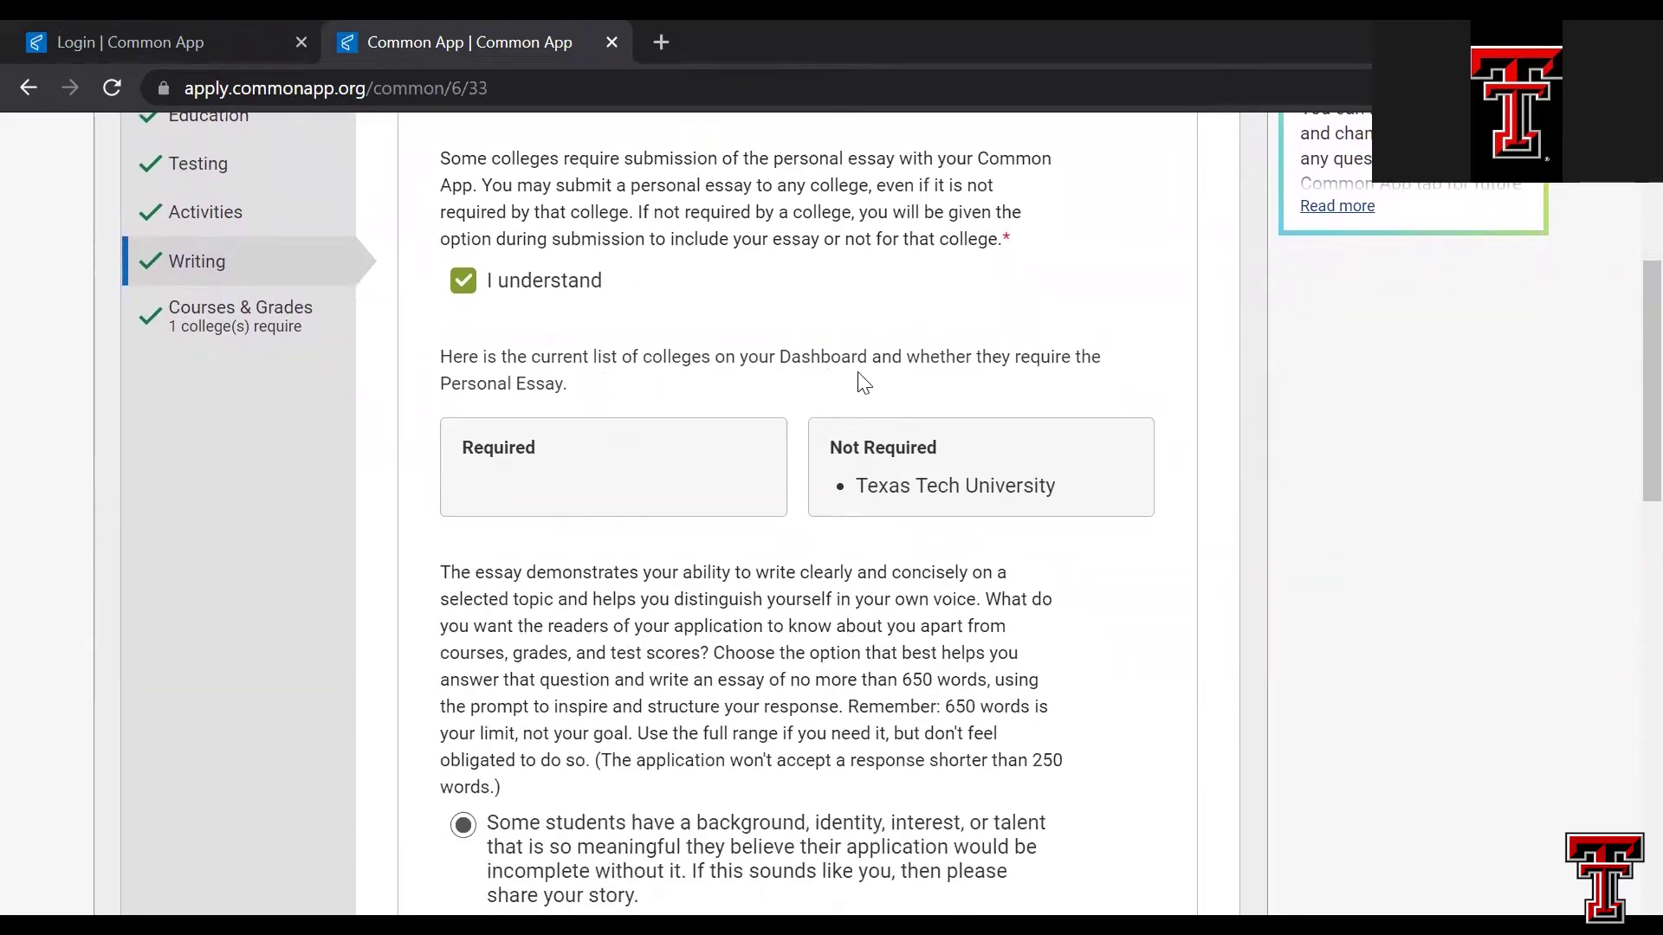
# - Review the Personal Essay instructions, including the word limits, and read through all of the available essay prompts
pyautogui.scroll(-1, 709, 407)
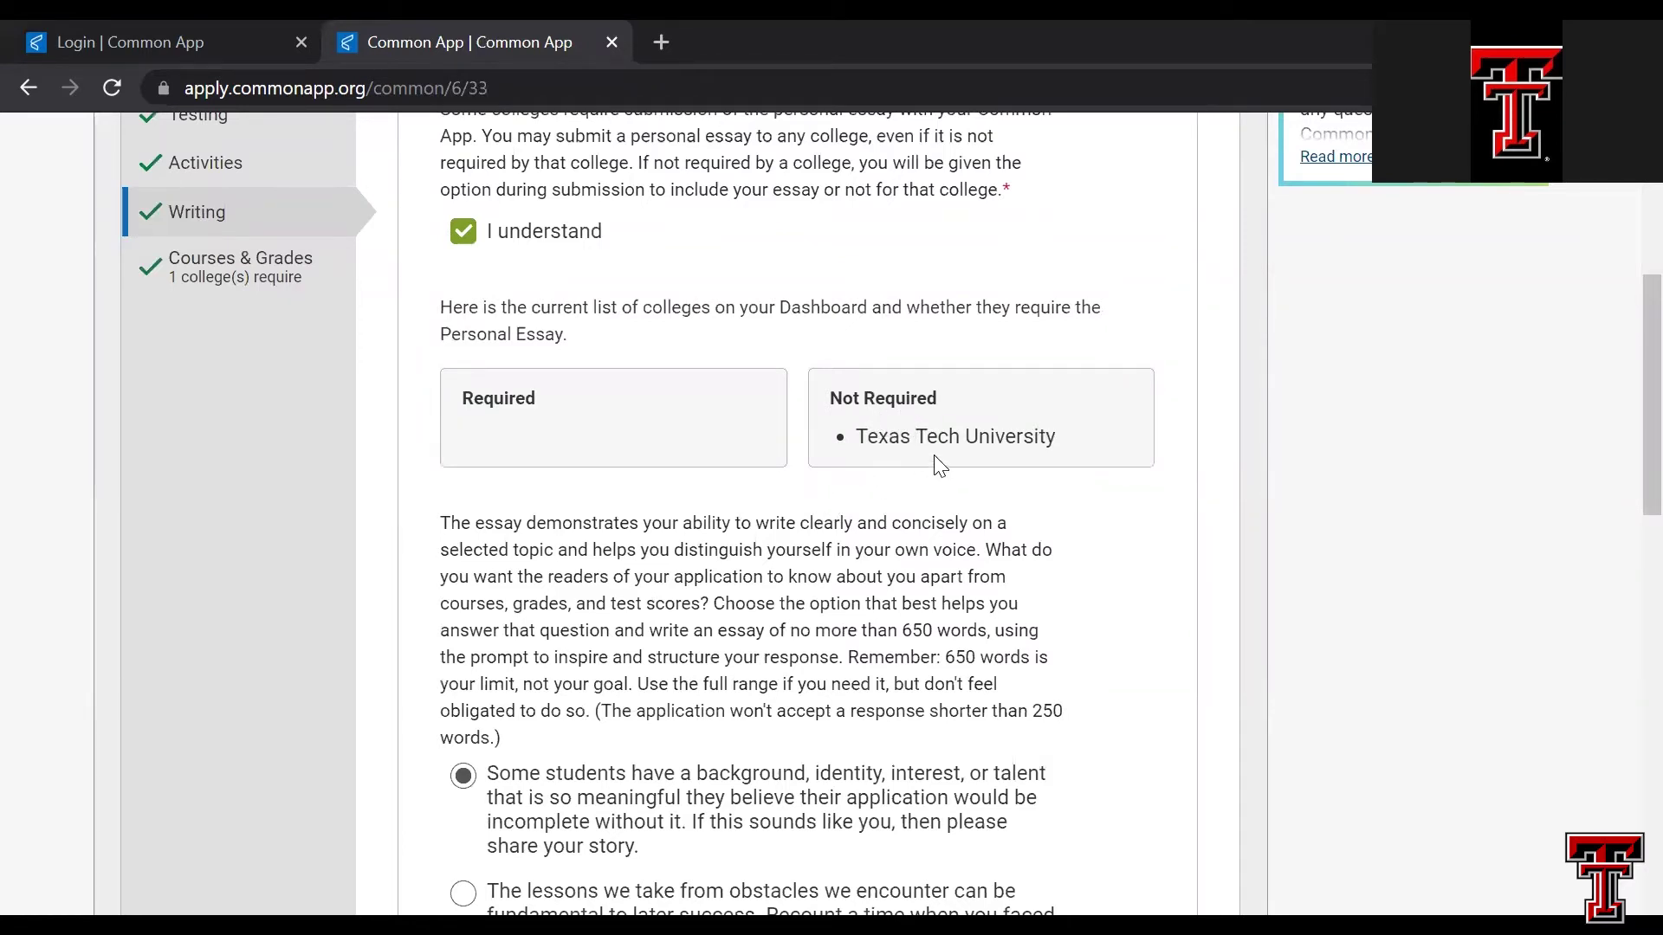
pyautogui.scroll(-1, 839, 516)
pyautogui.scroll(-3, 840, 515)
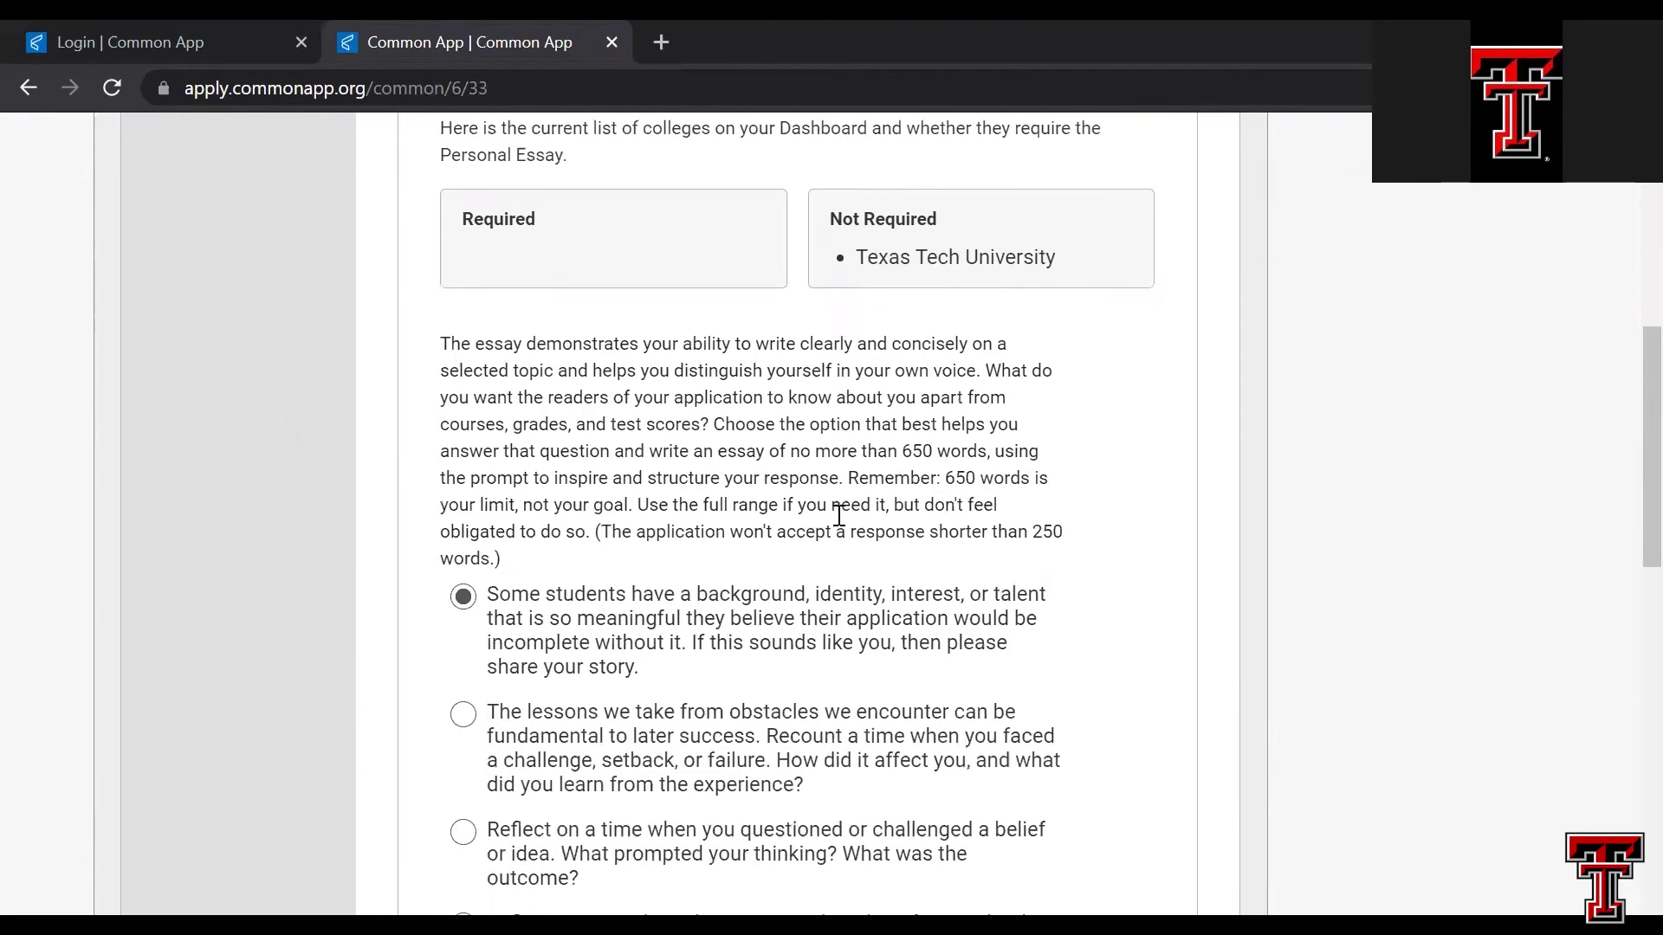
pyautogui.scroll(-1, 837, 516)
pyautogui.scroll(-1, 837, 517)
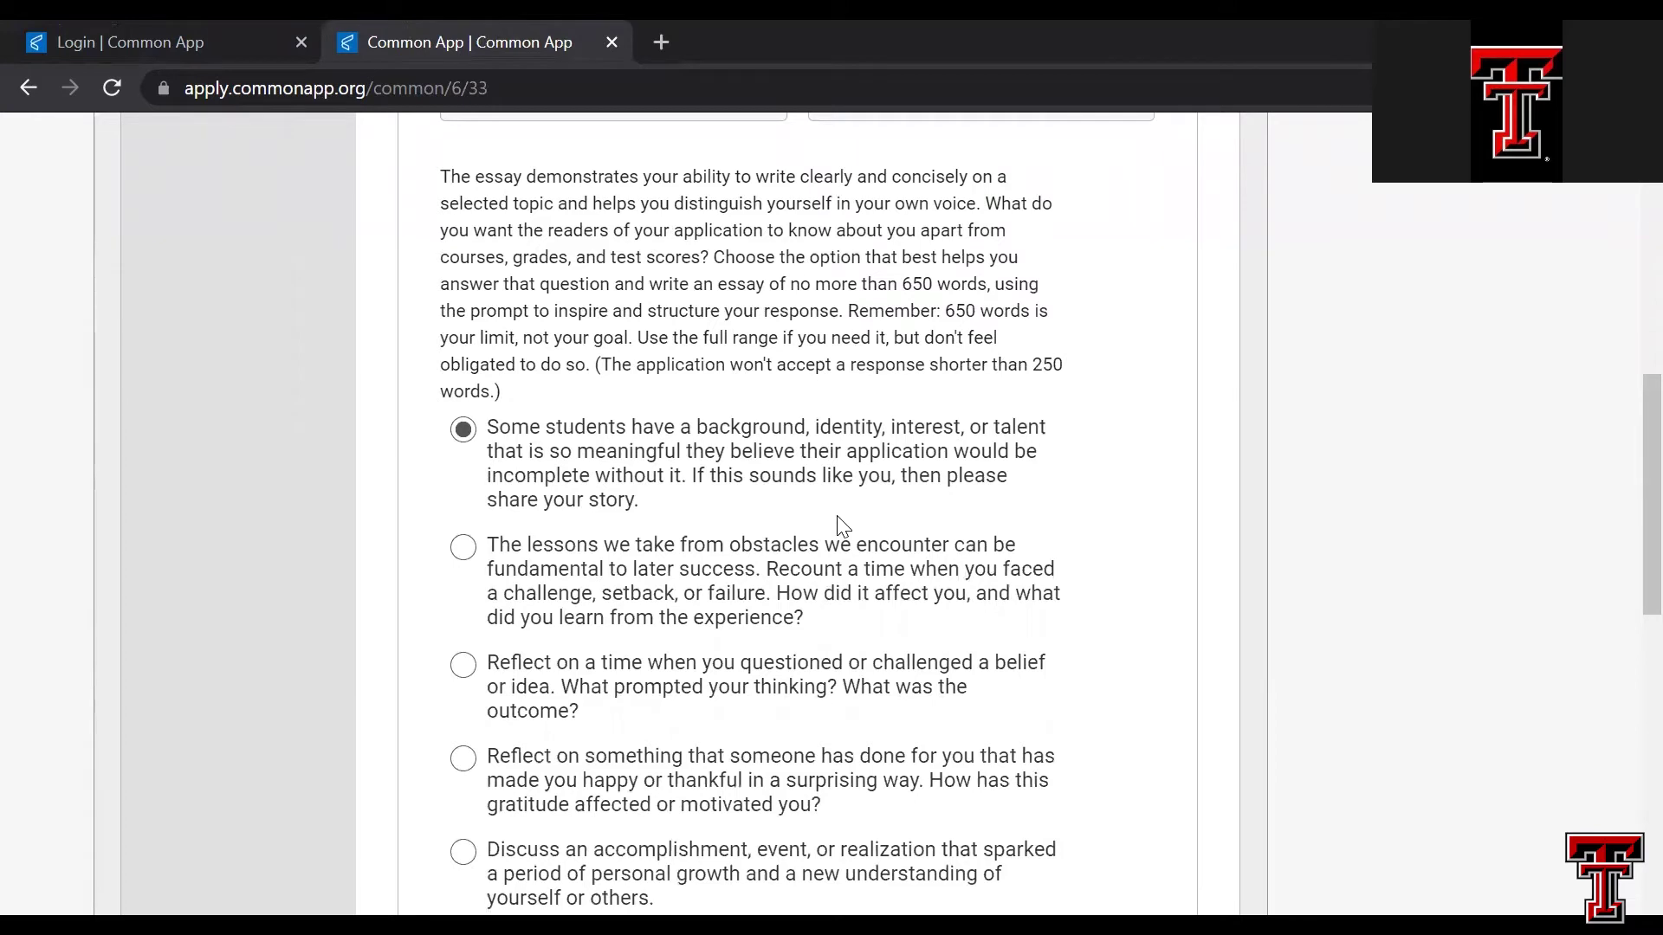
pyautogui.scroll(-1, 839, 525)
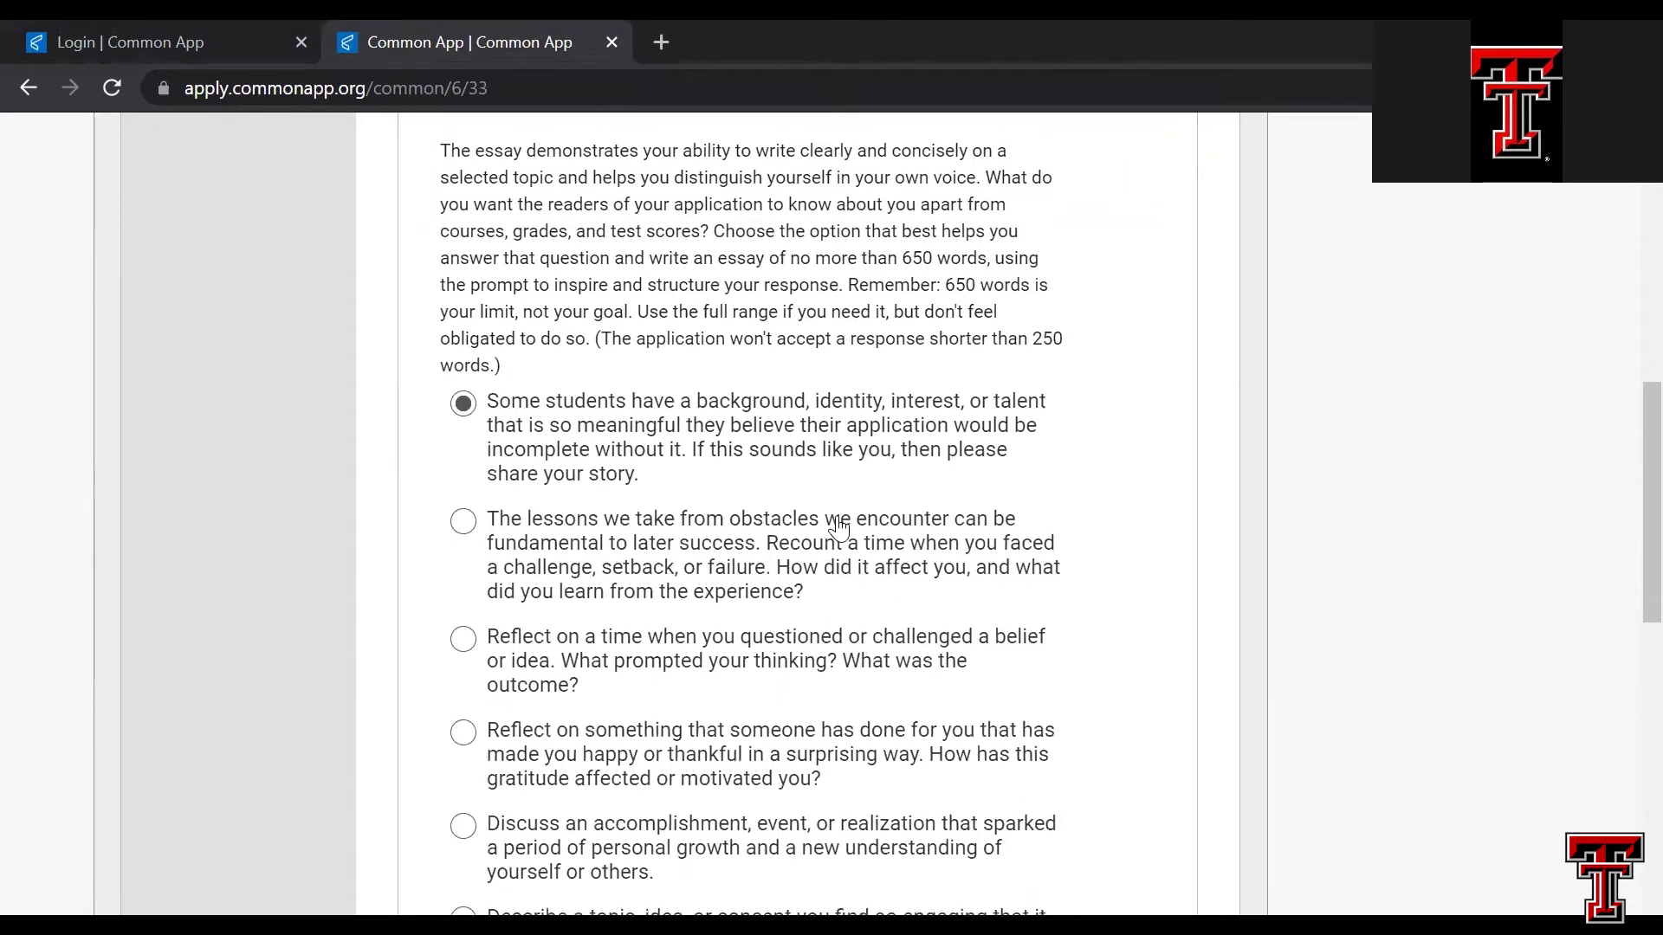
pyautogui.scroll(-1, 839, 525)
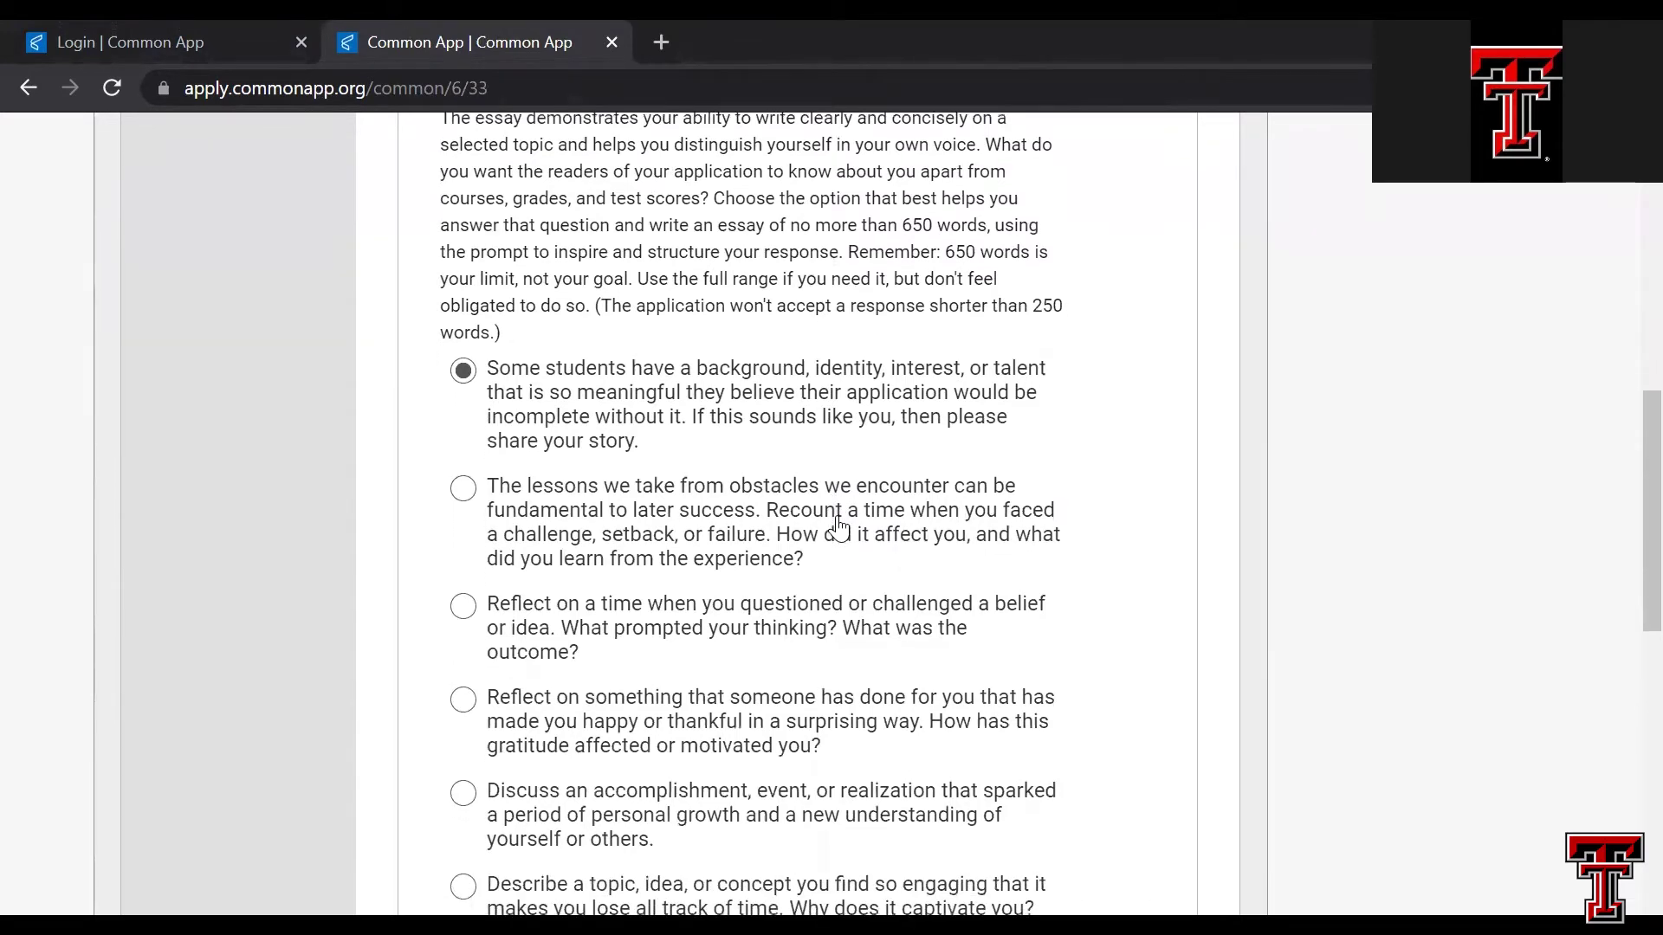
pyautogui.scroll(-3, 839, 524)
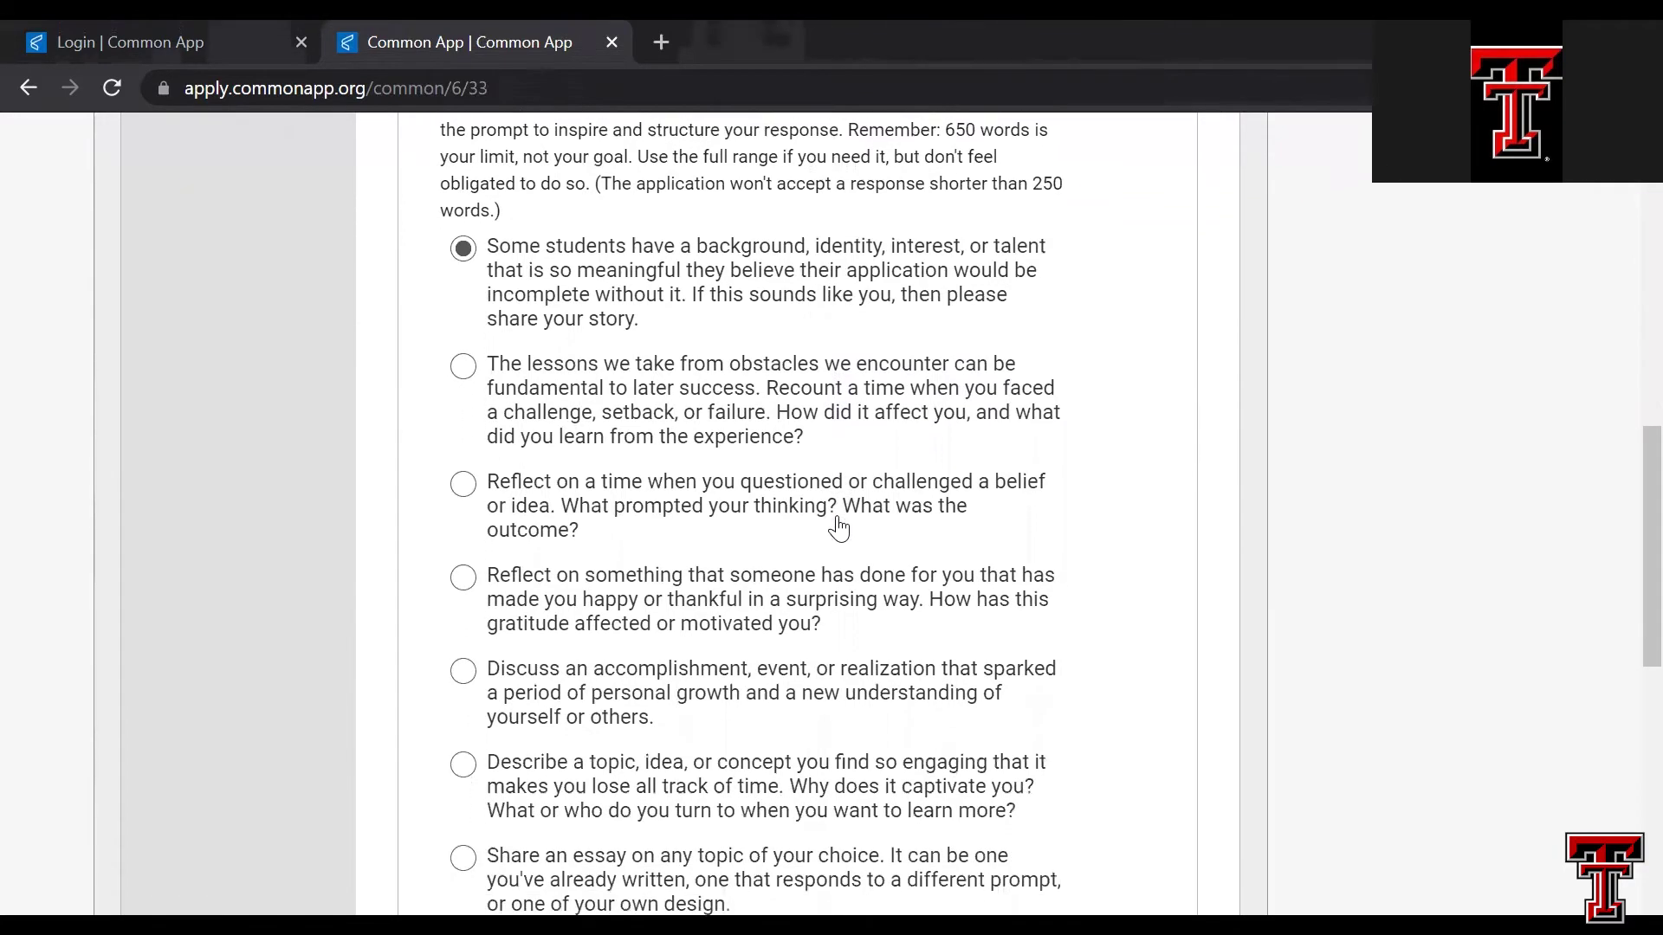
pyautogui.scroll(-3, 839, 524)
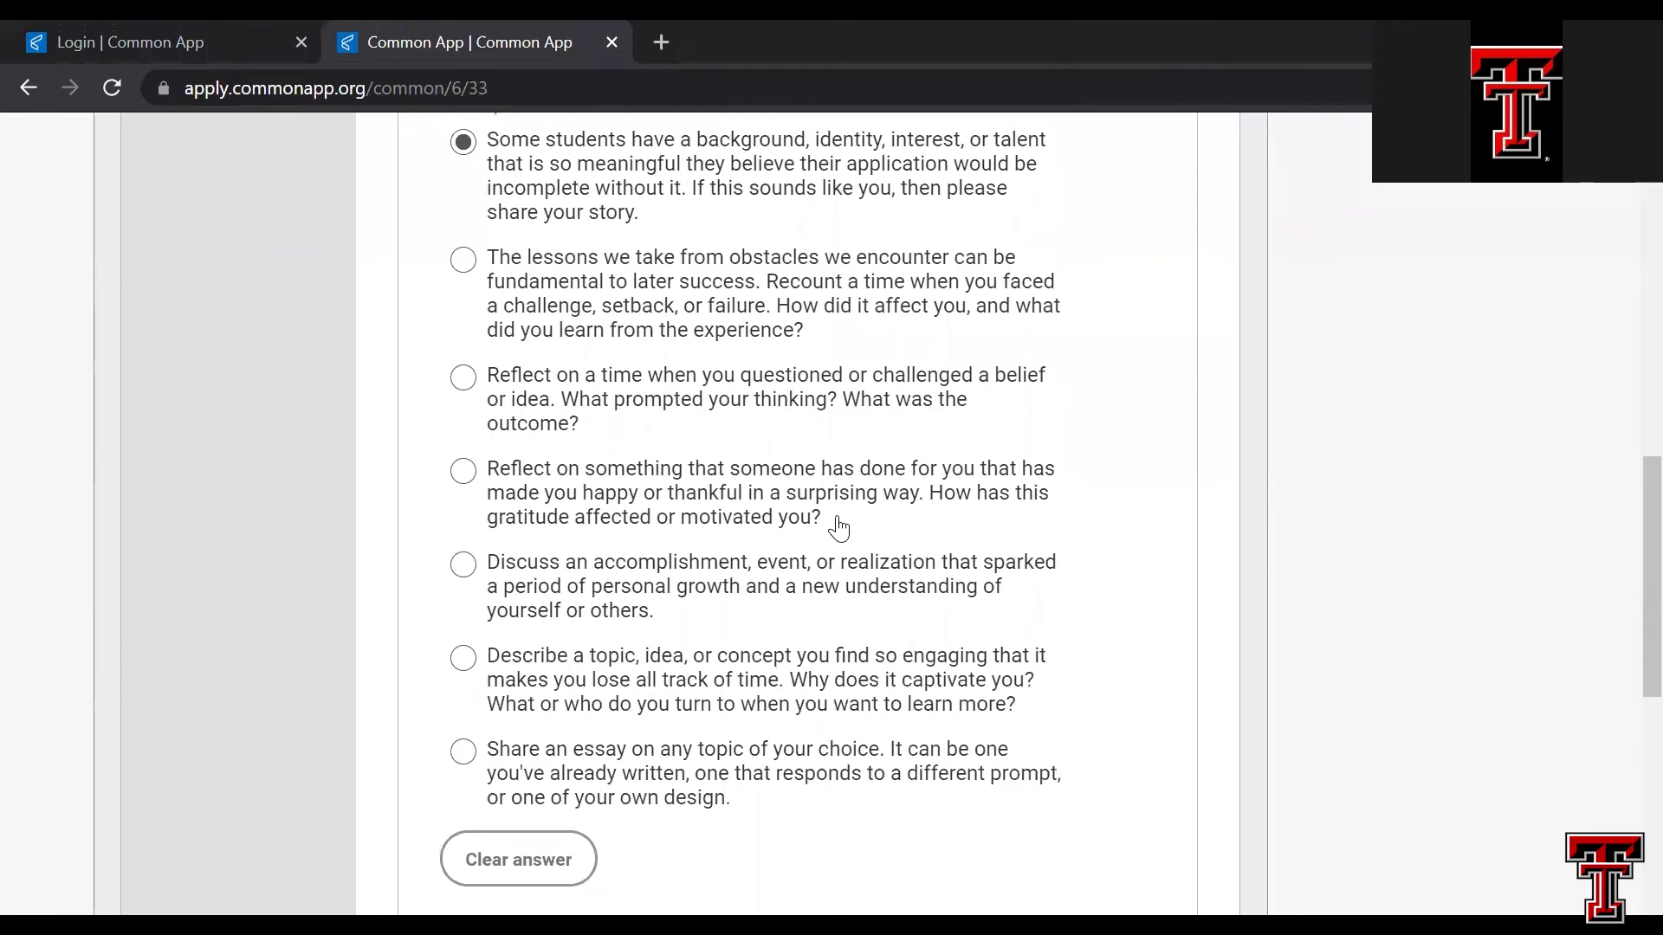
# - Look over the essay prompts again along with the text box provided for writing or pasting the essay
pyautogui.scroll(6, 840, 524)
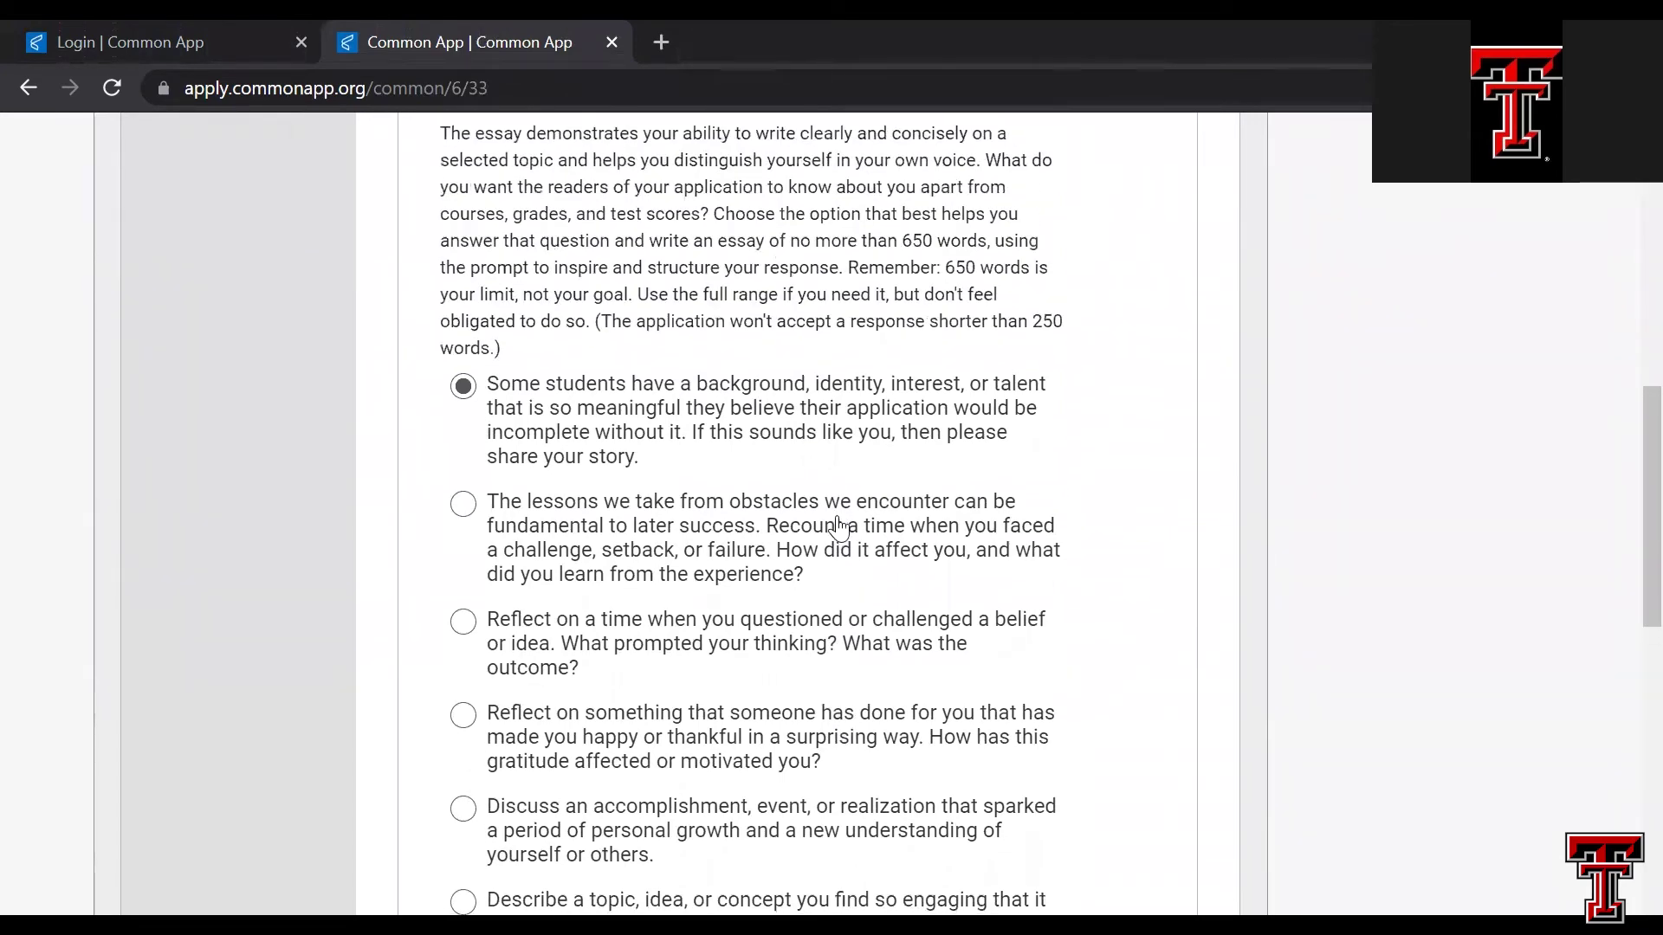
pyautogui.scroll(-12, 840, 524)
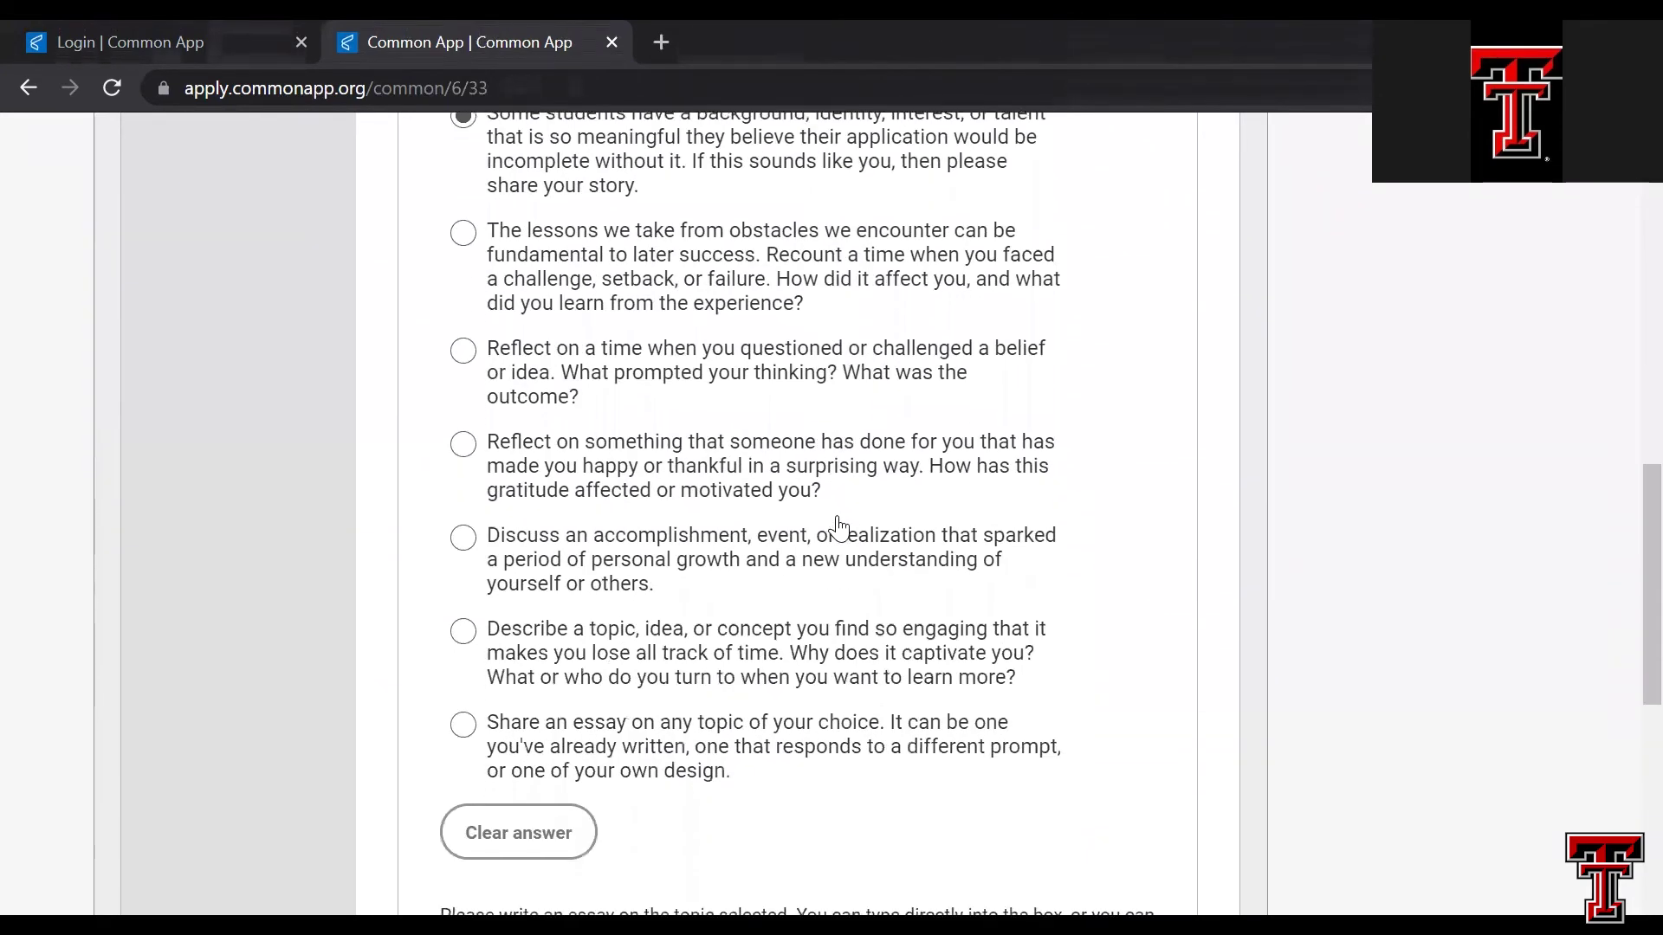
pyautogui.scroll(6, 840, 524)
pyautogui.scroll(-12, 840, 524)
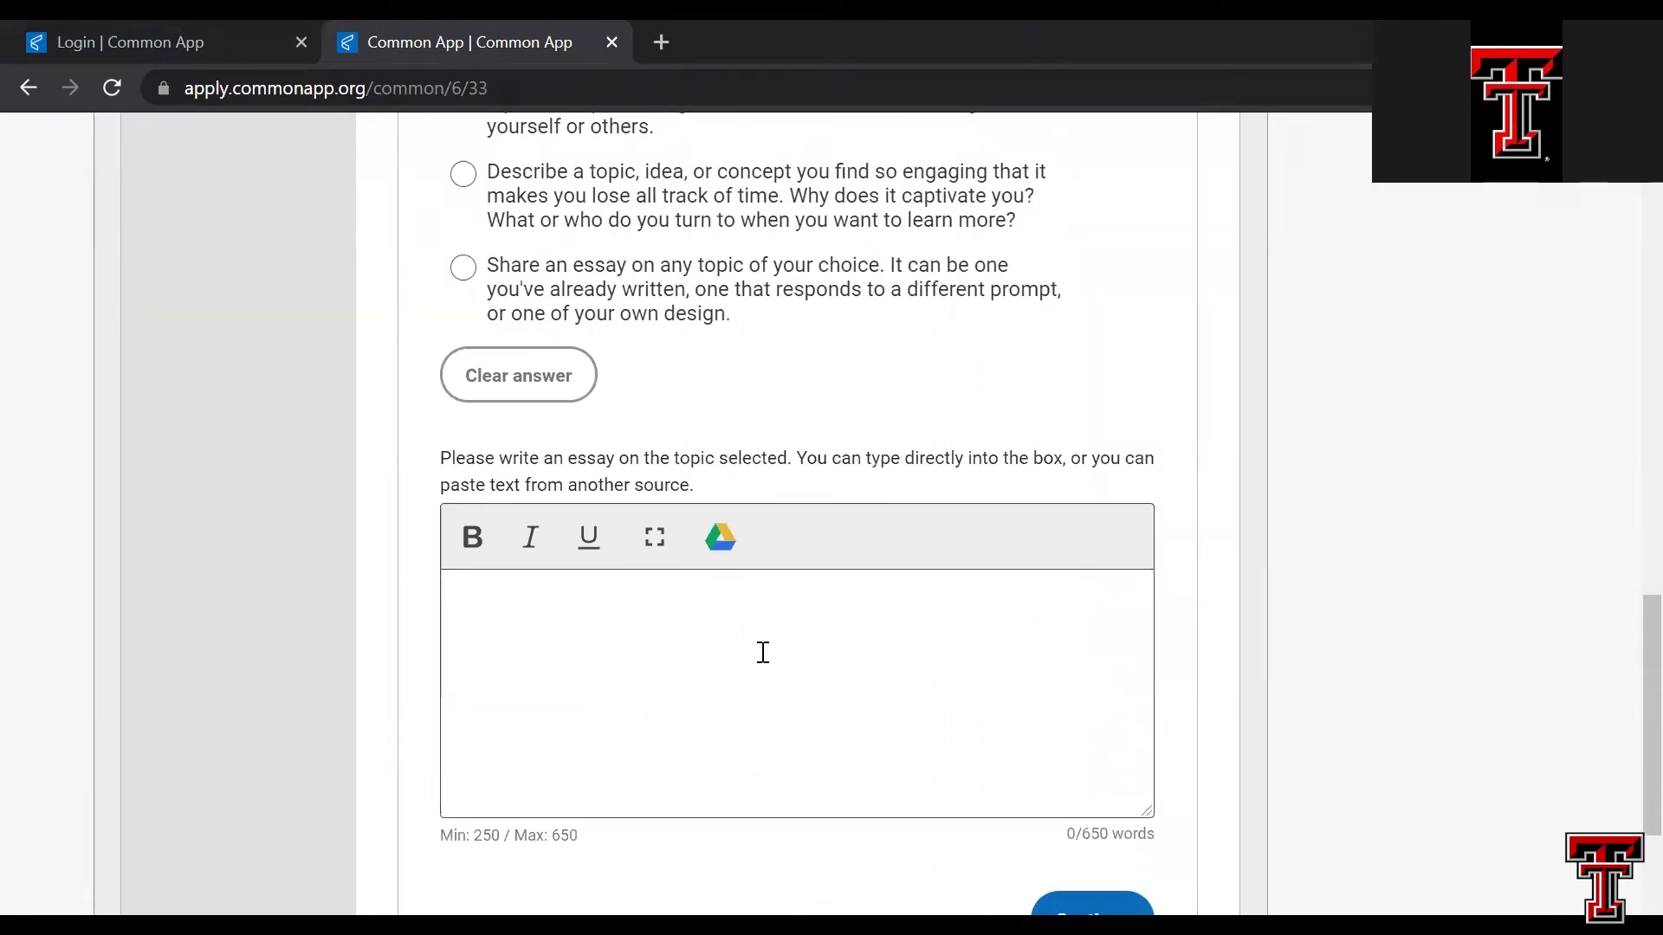
pyautogui.scroll(5, 875, 316)
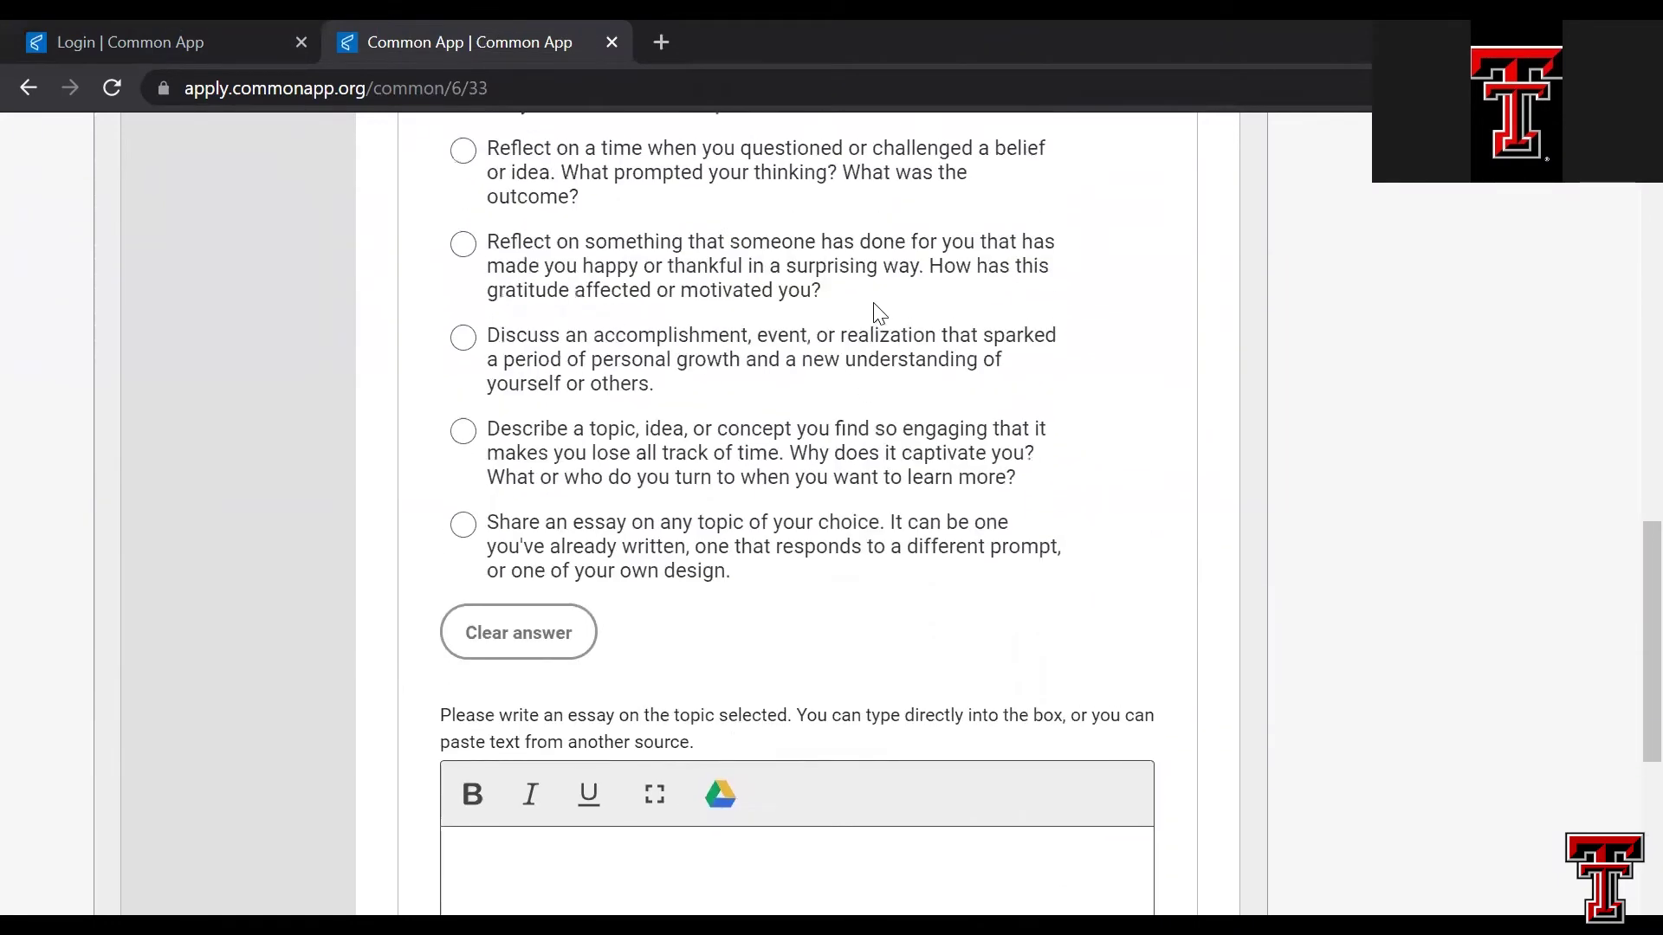
# - Try the prompt about questioning or challenging a belief or idea, and reselect the prompt about background, identity, interest, or talent
pyautogui.click(476, 295)
pyautogui.scroll(3, 542, 202)
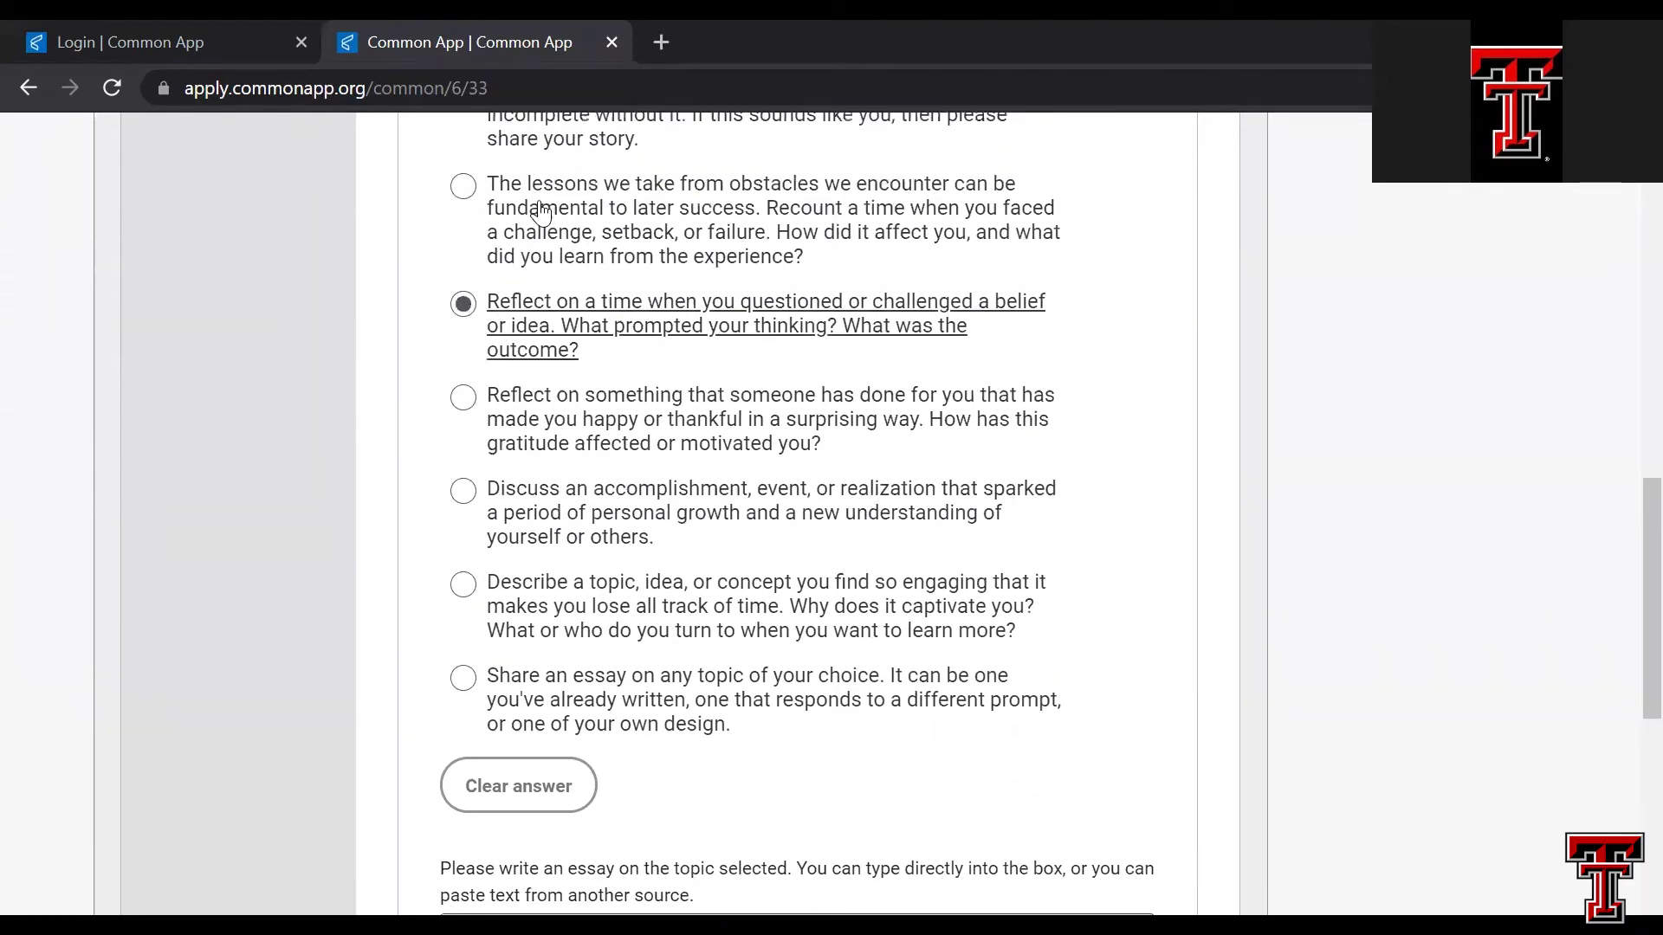
pyautogui.click(469, 263)
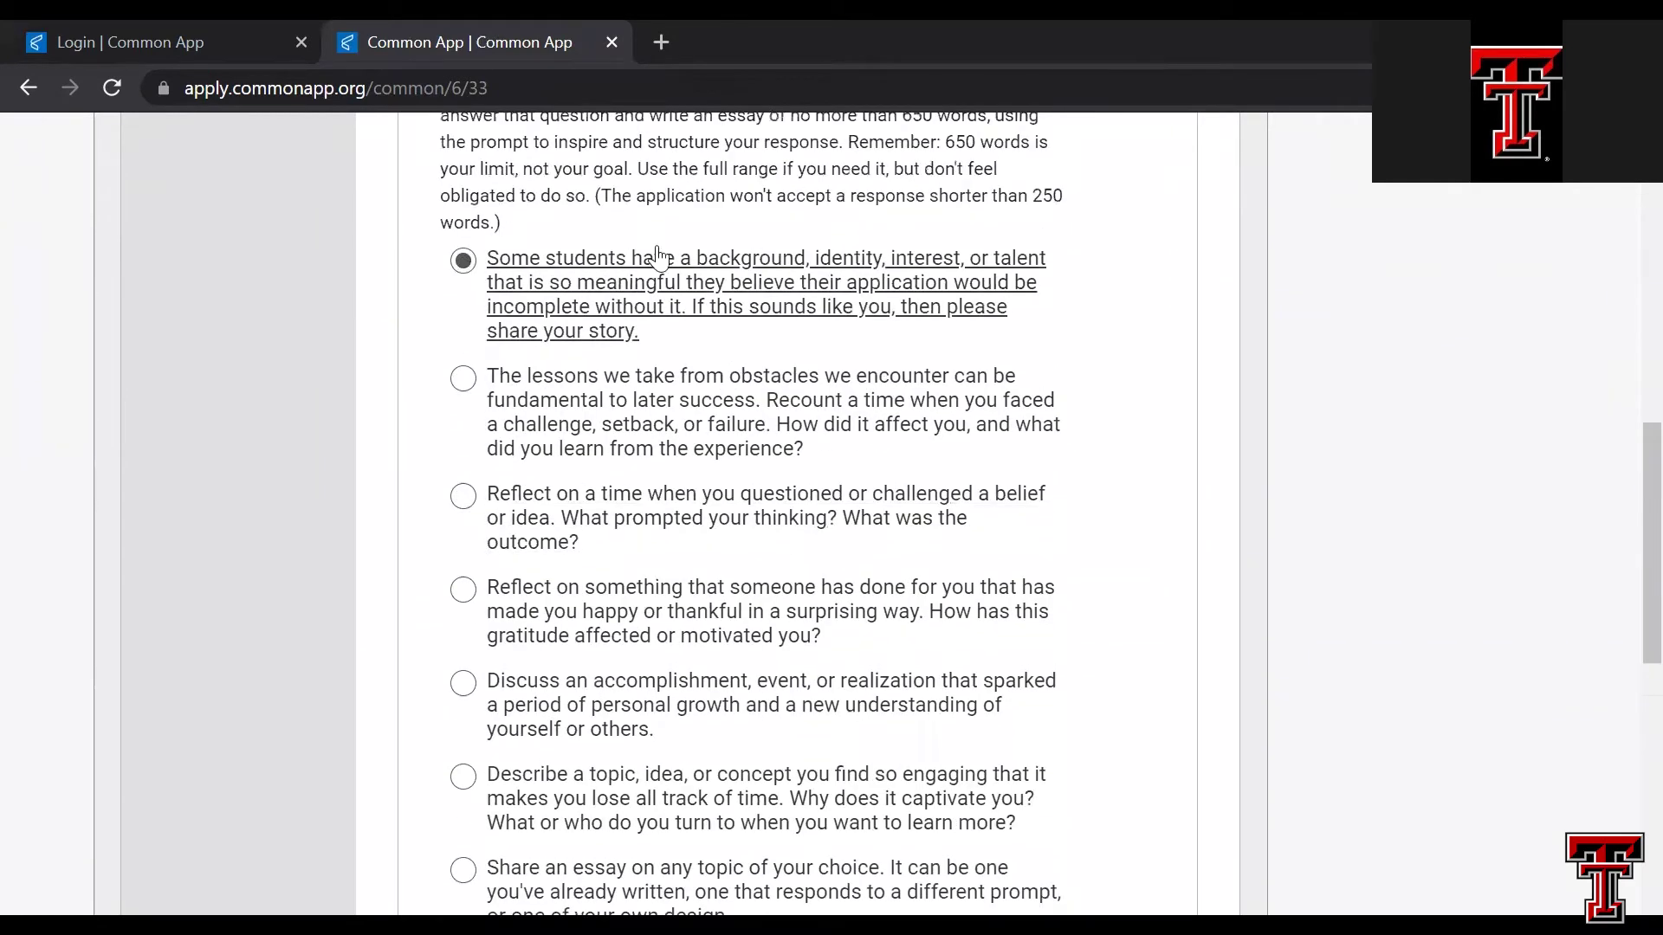
pyautogui.scroll(1, 659, 249)
pyautogui.scroll(1, 660, 247)
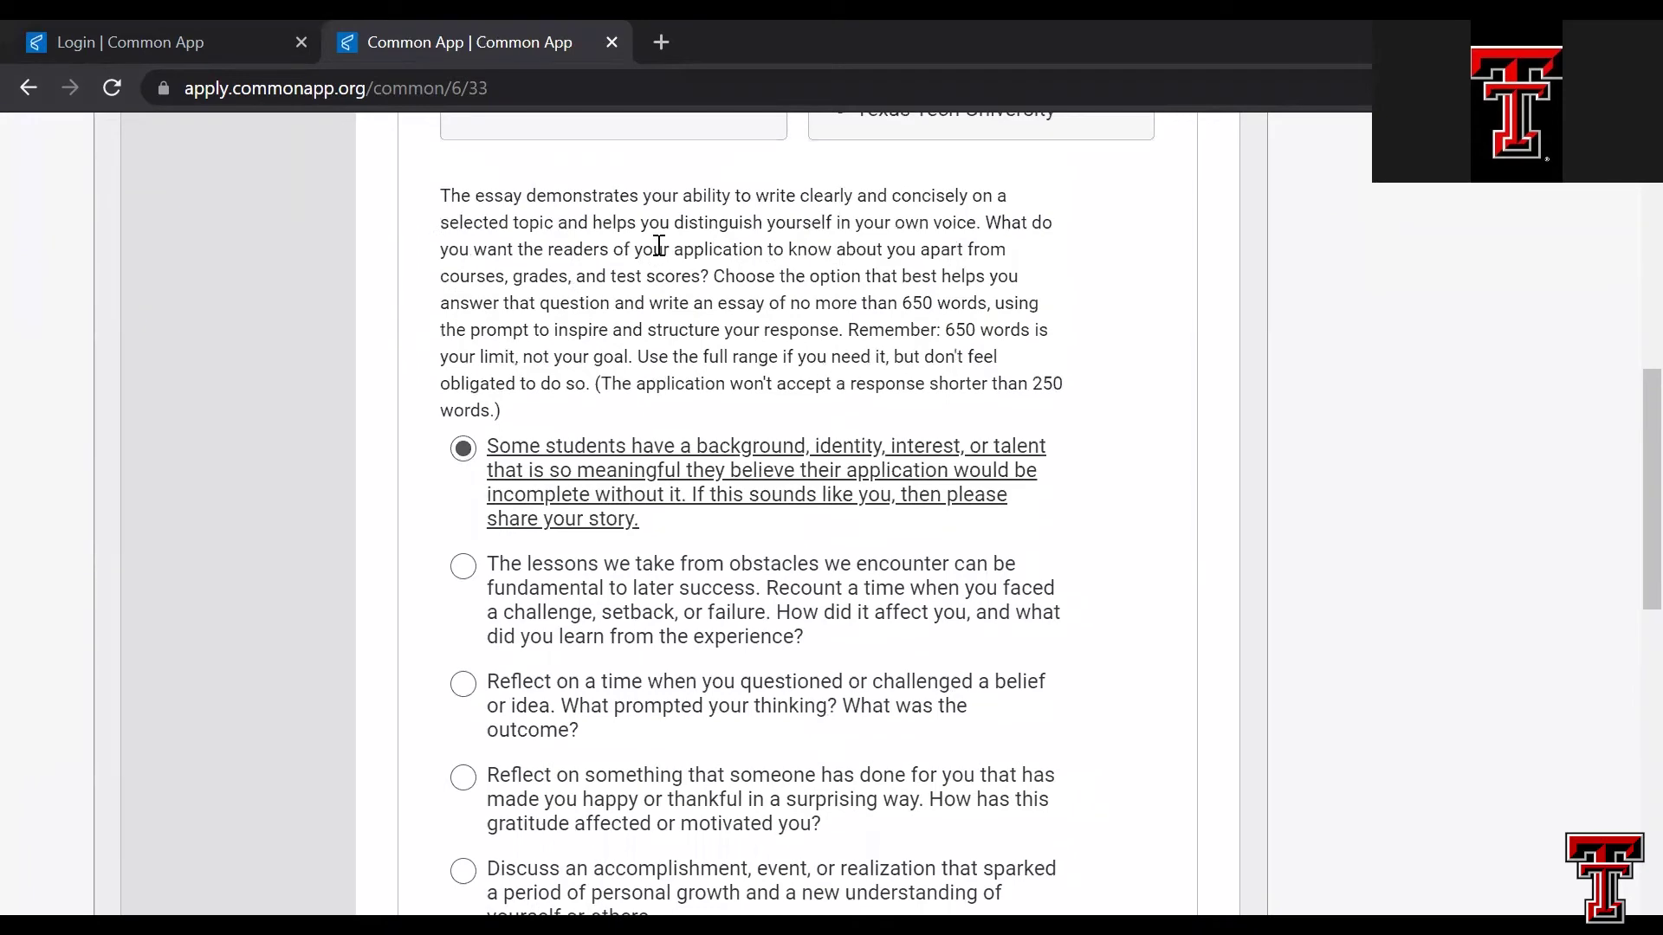
# - Leave the essay box blank and continue from Personal Essay to the Additional Information part of Writing
pyautogui.scroll(-6, 653, 549)
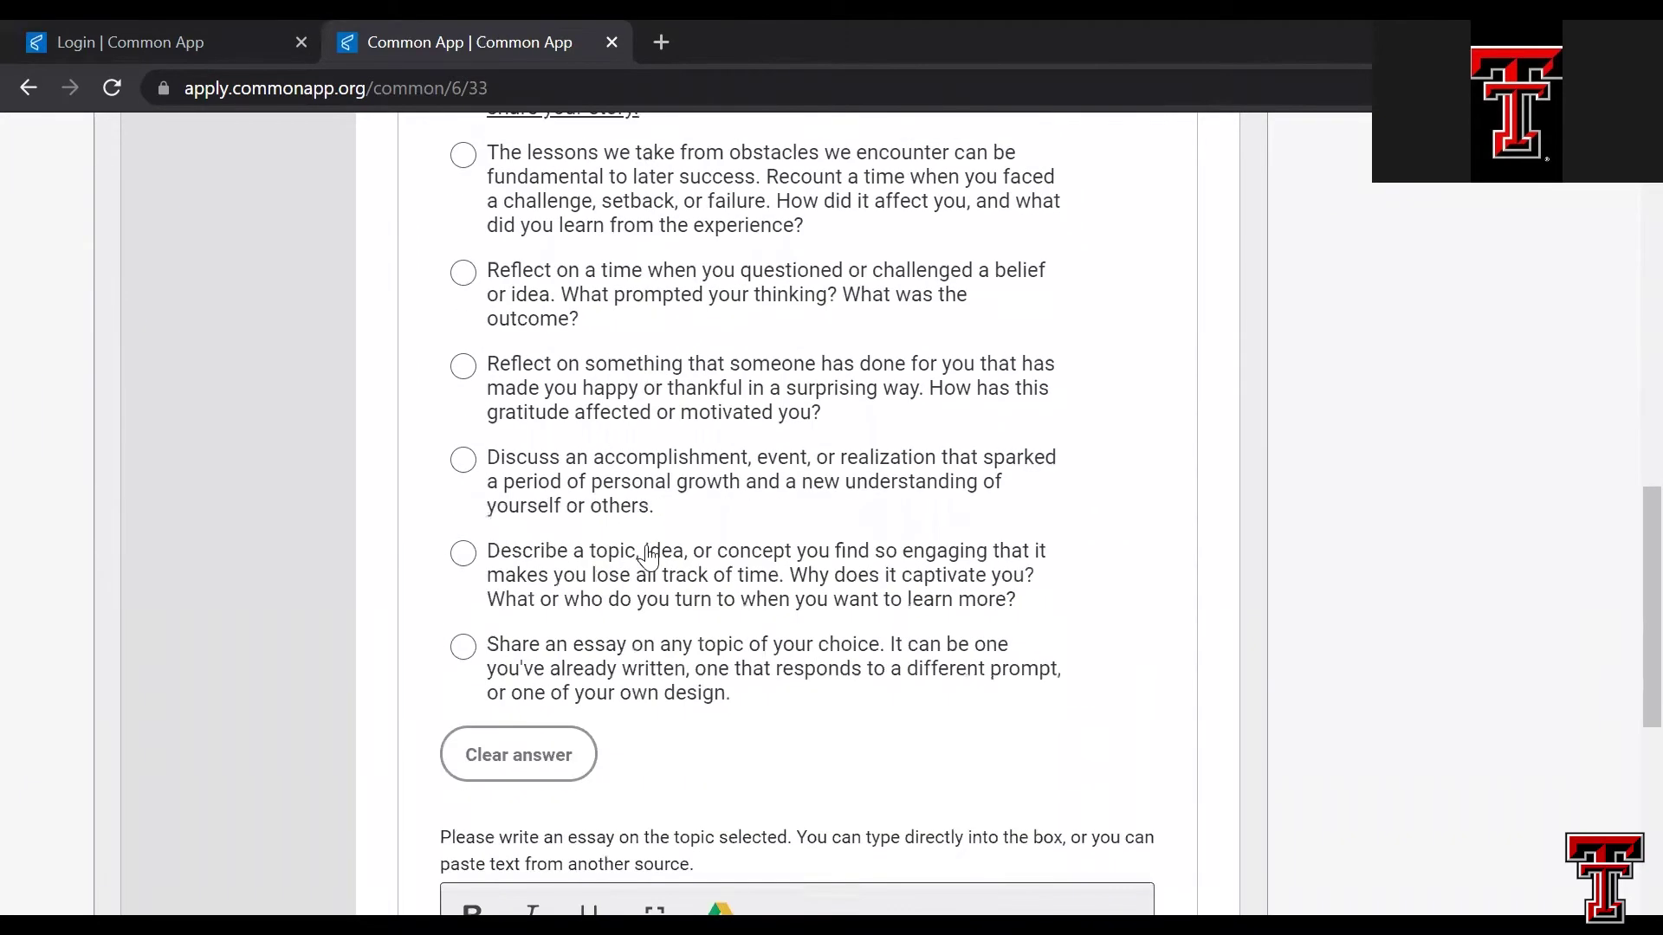
pyautogui.scroll(-5, 650, 555)
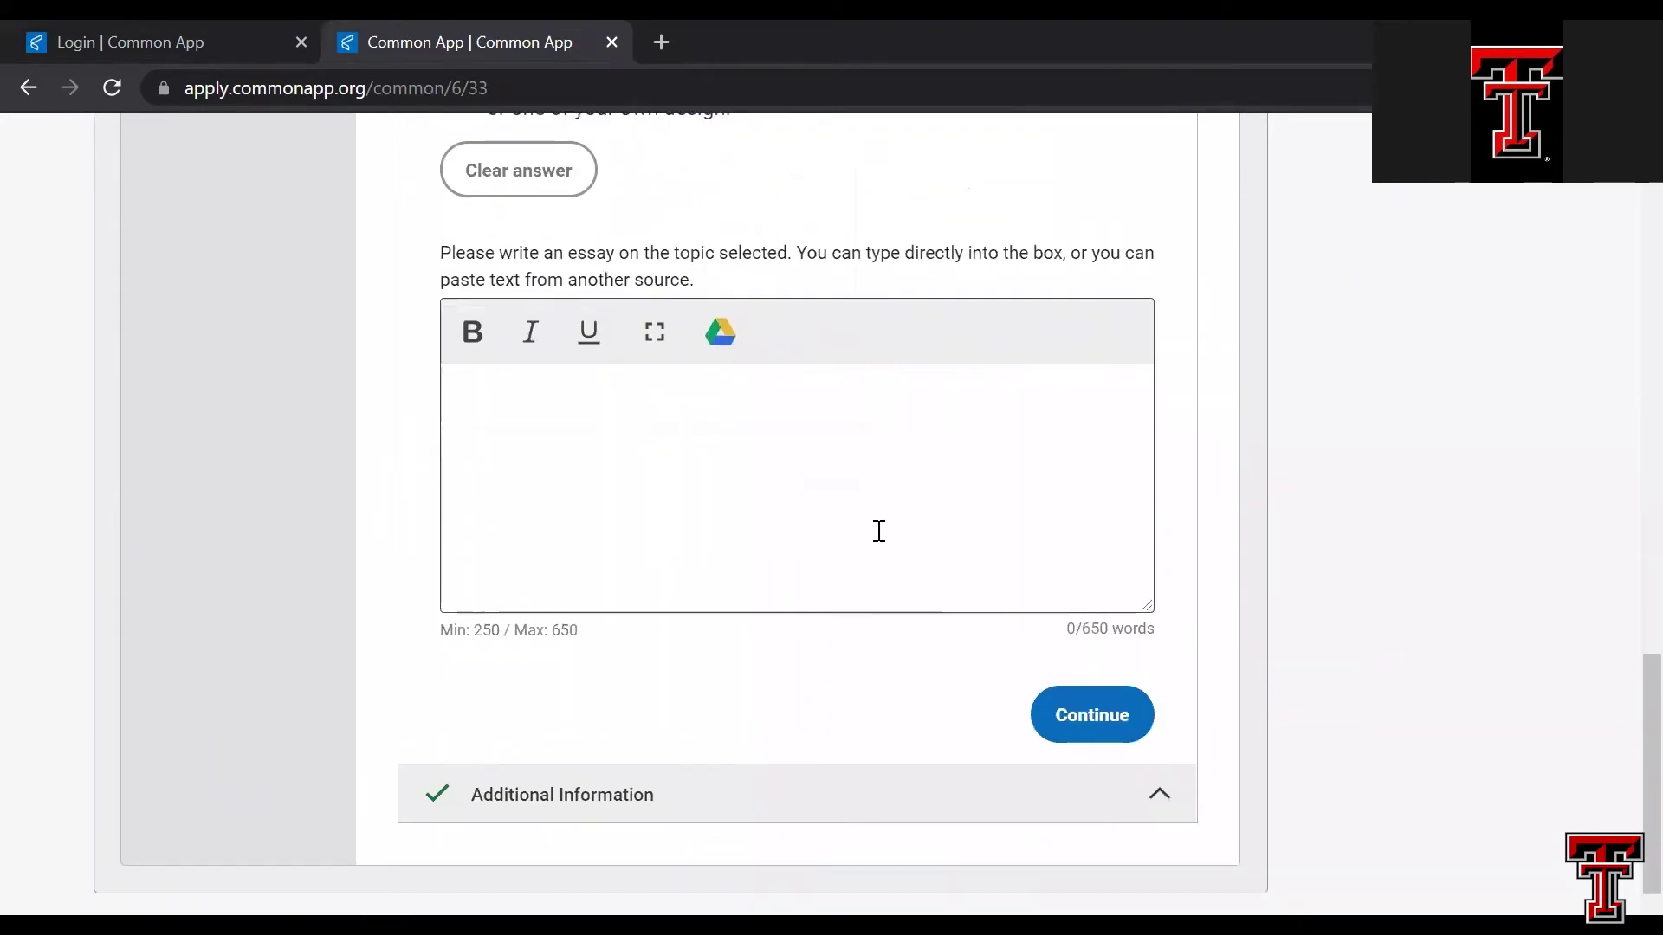
pyautogui.click(1088, 735)
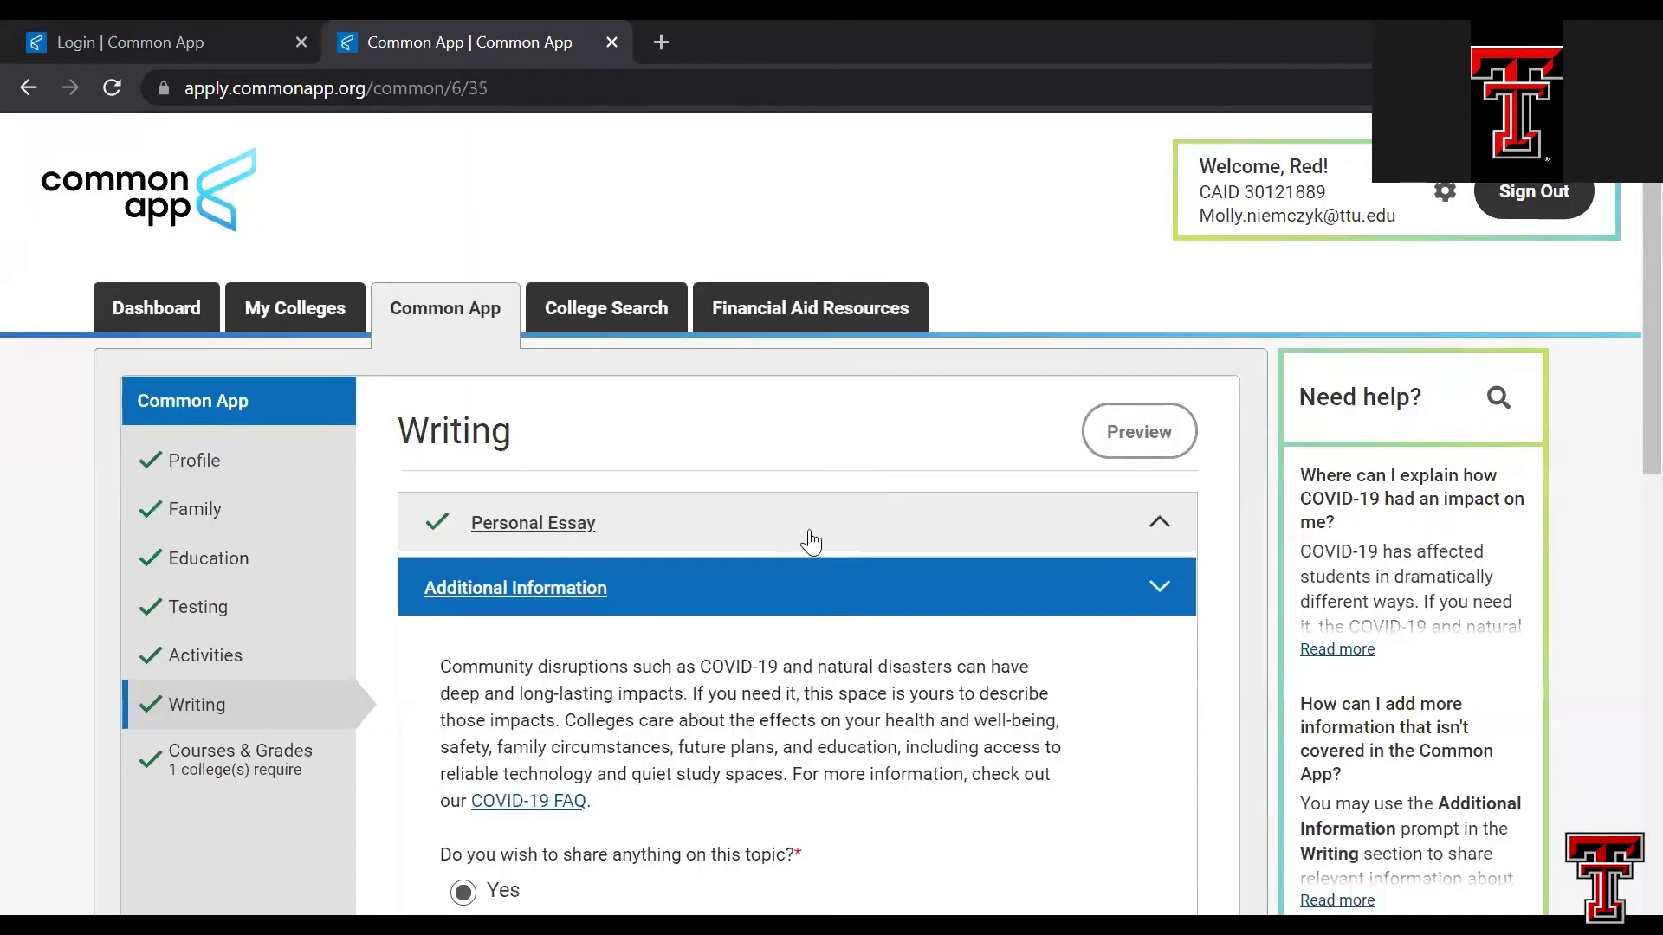
# - Review the community disruptions explanation, the answer on sharing about this topic, and the written response describing the impact
pyautogui.scroll(-4, 812, 541)
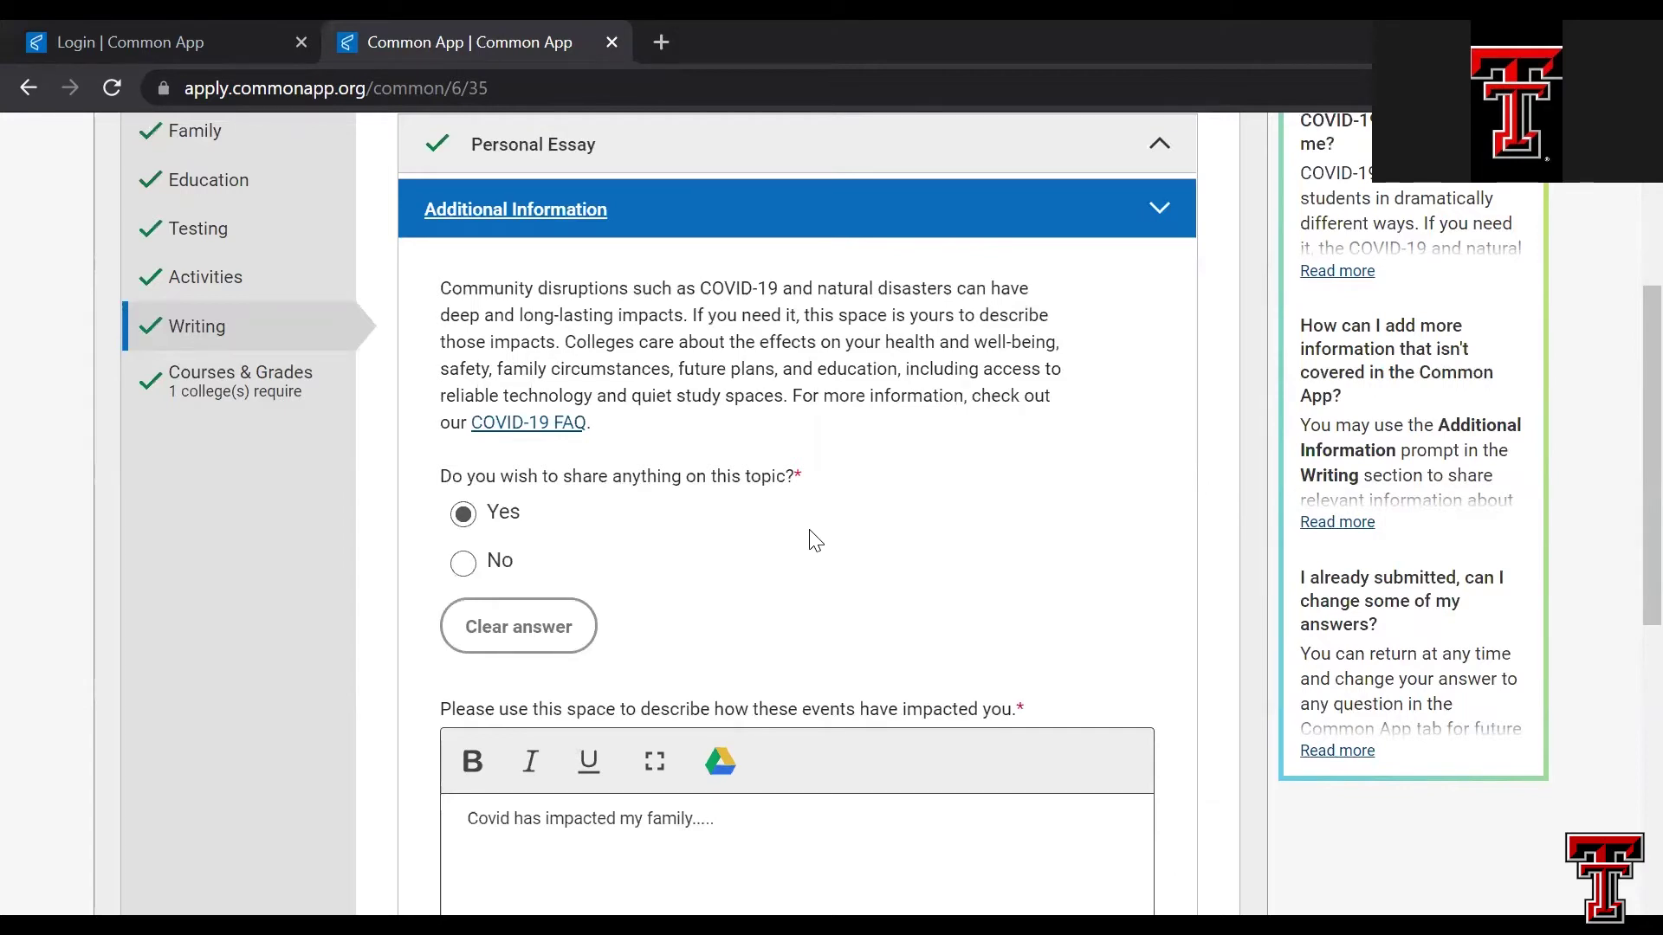
pyautogui.scroll(-1, 814, 540)
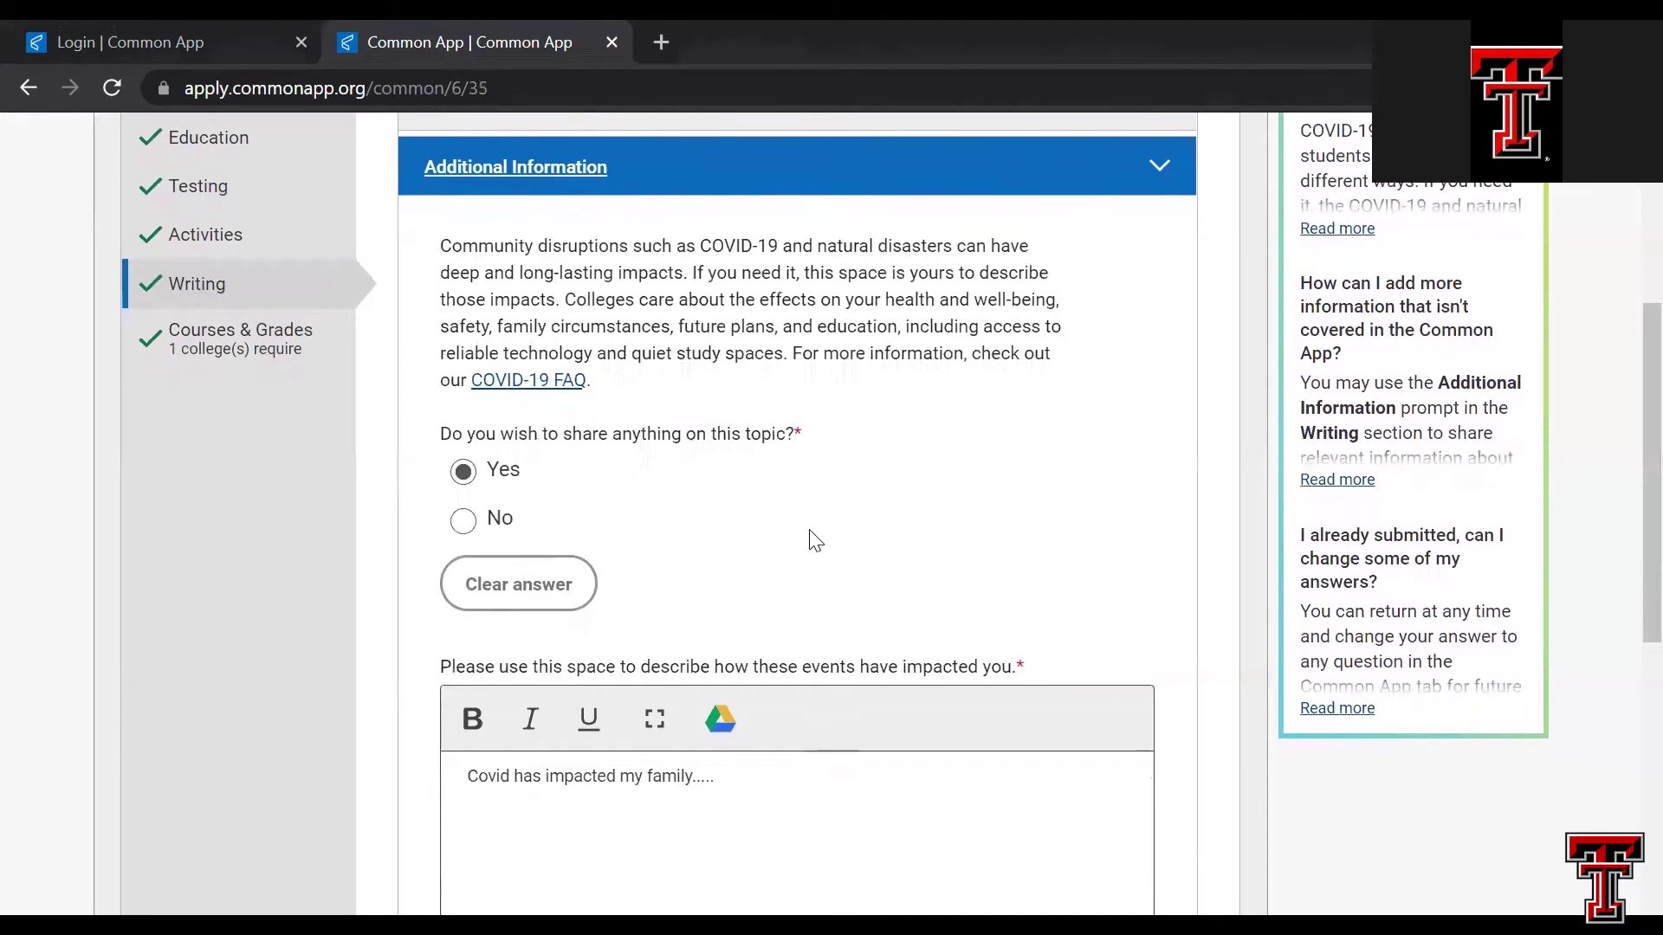
pyautogui.scroll(-1, 814, 540)
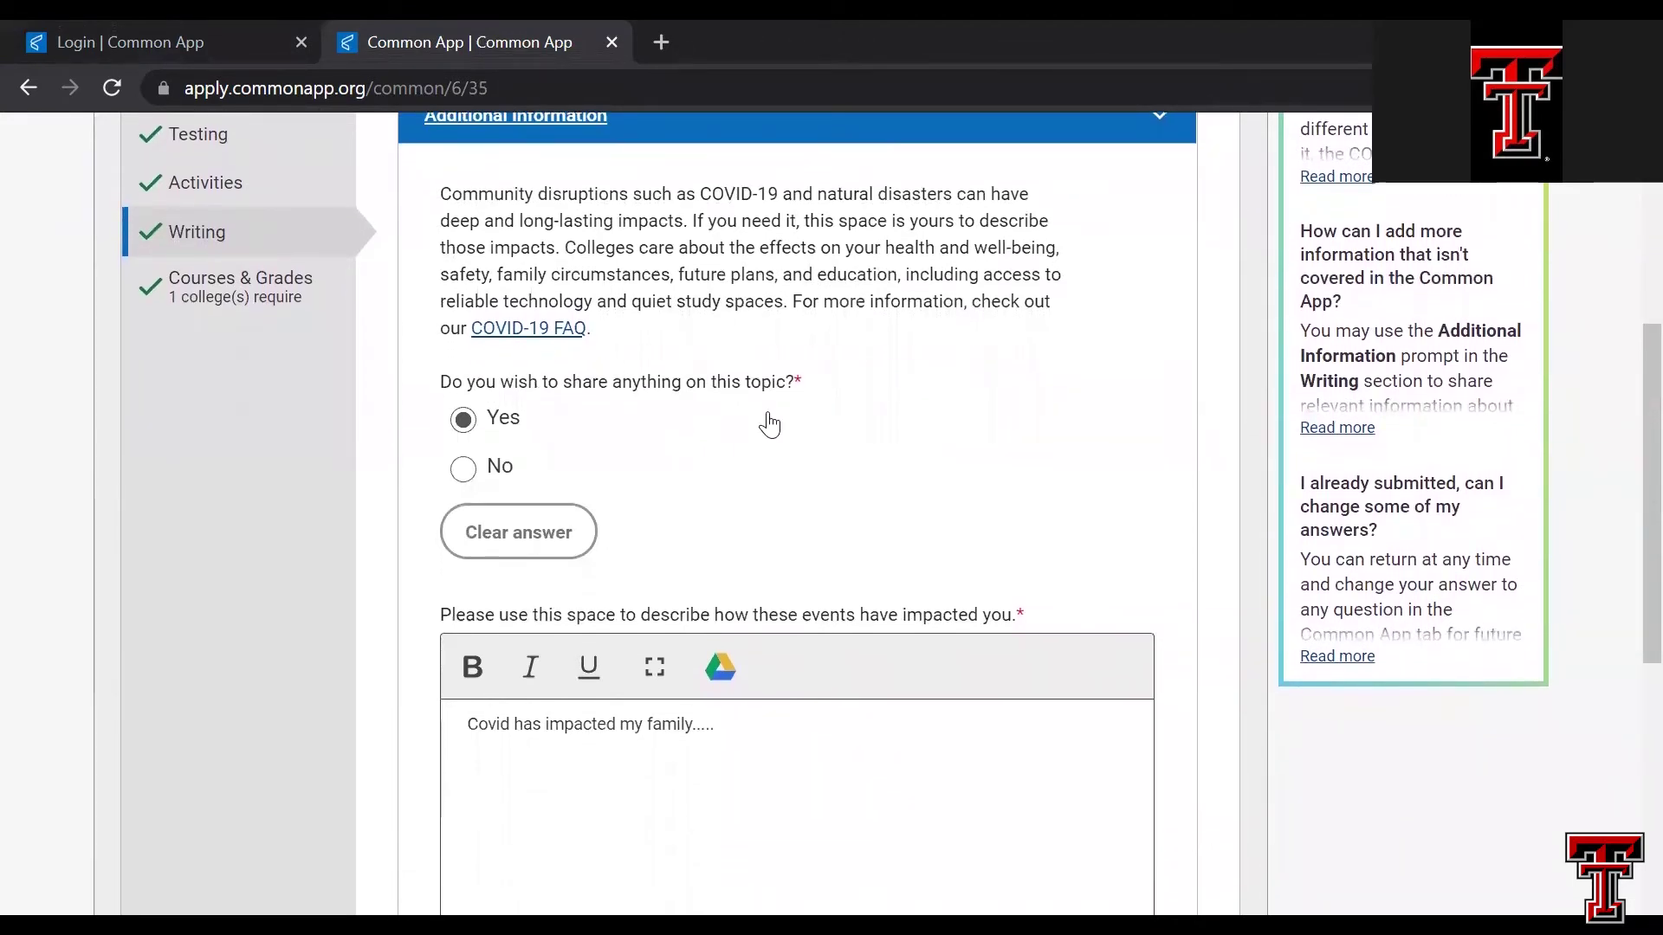
pyautogui.scroll(-2, 770, 424)
pyautogui.scroll(-1, 770, 424)
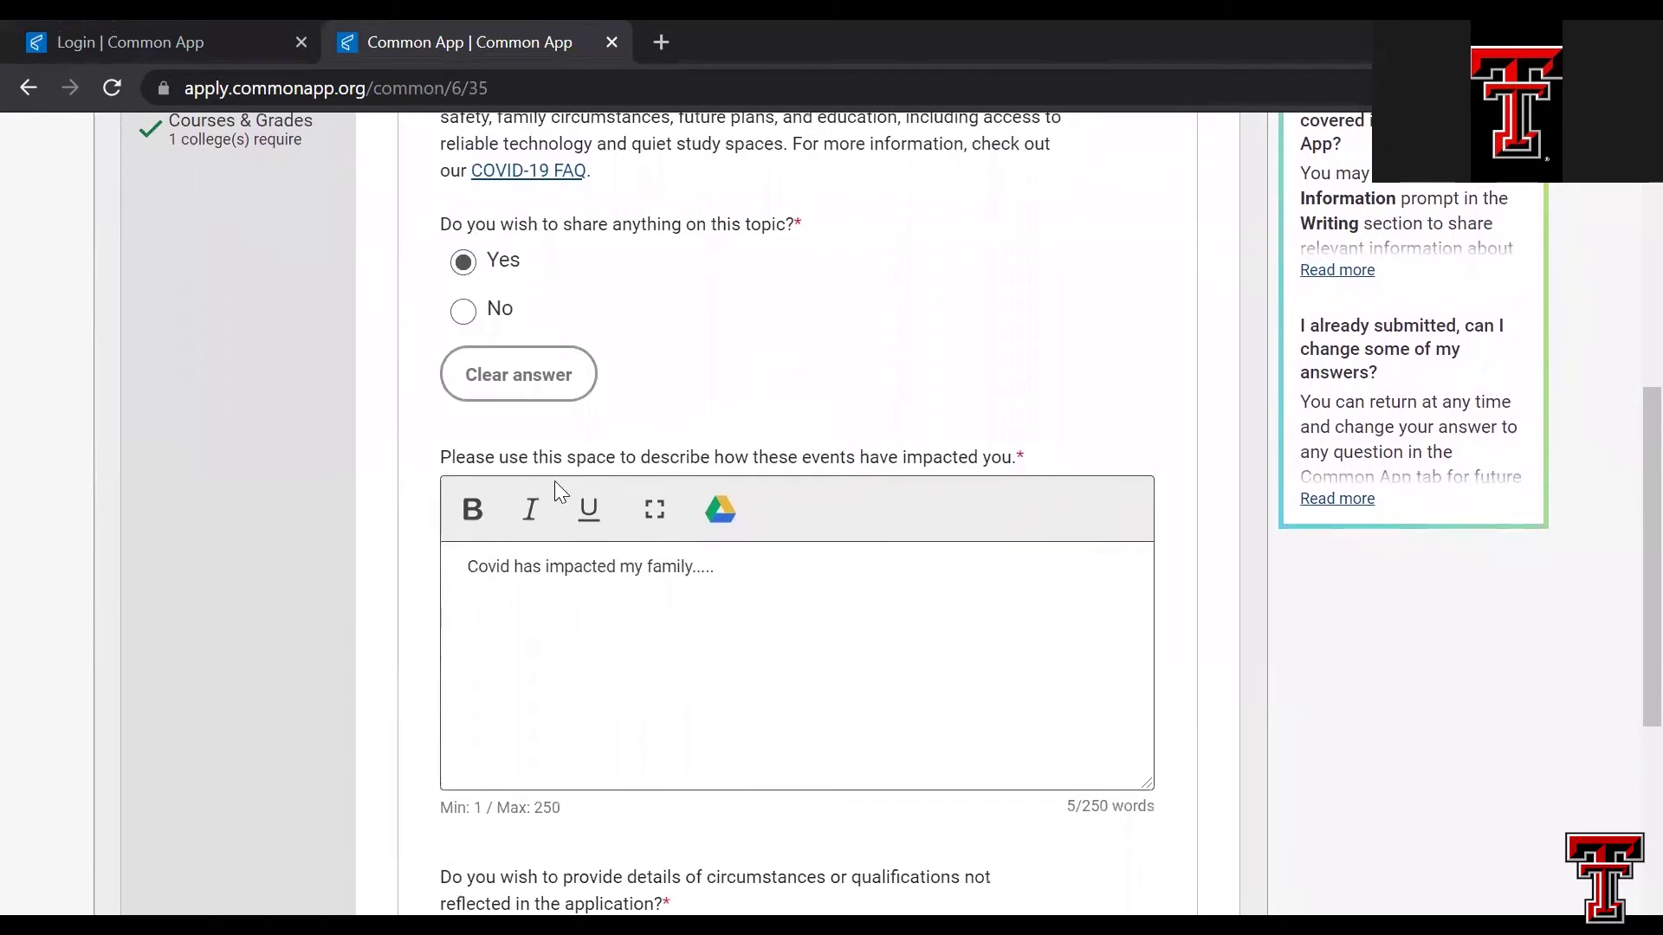
pyautogui.click(757, 575)
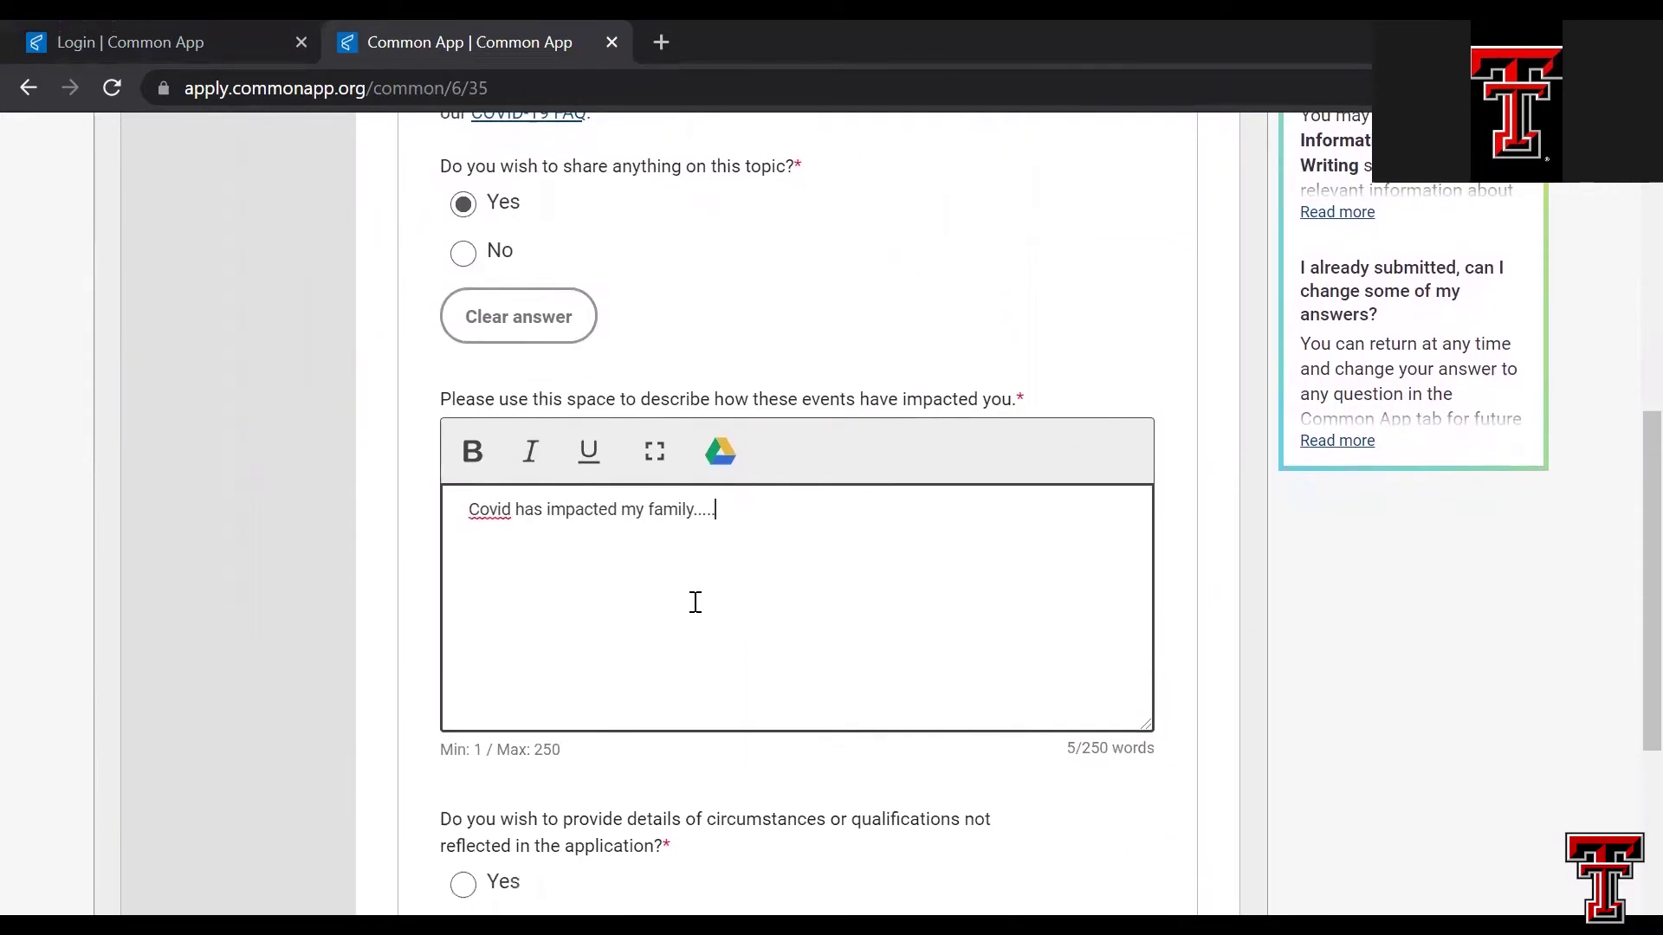
# - Check the answer on circumstances or qualifications not reflected in the application, and continue to Courses & Grades
pyautogui.scroll(-4, 694, 601)
pyautogui.scroll(-3, 694, 601)
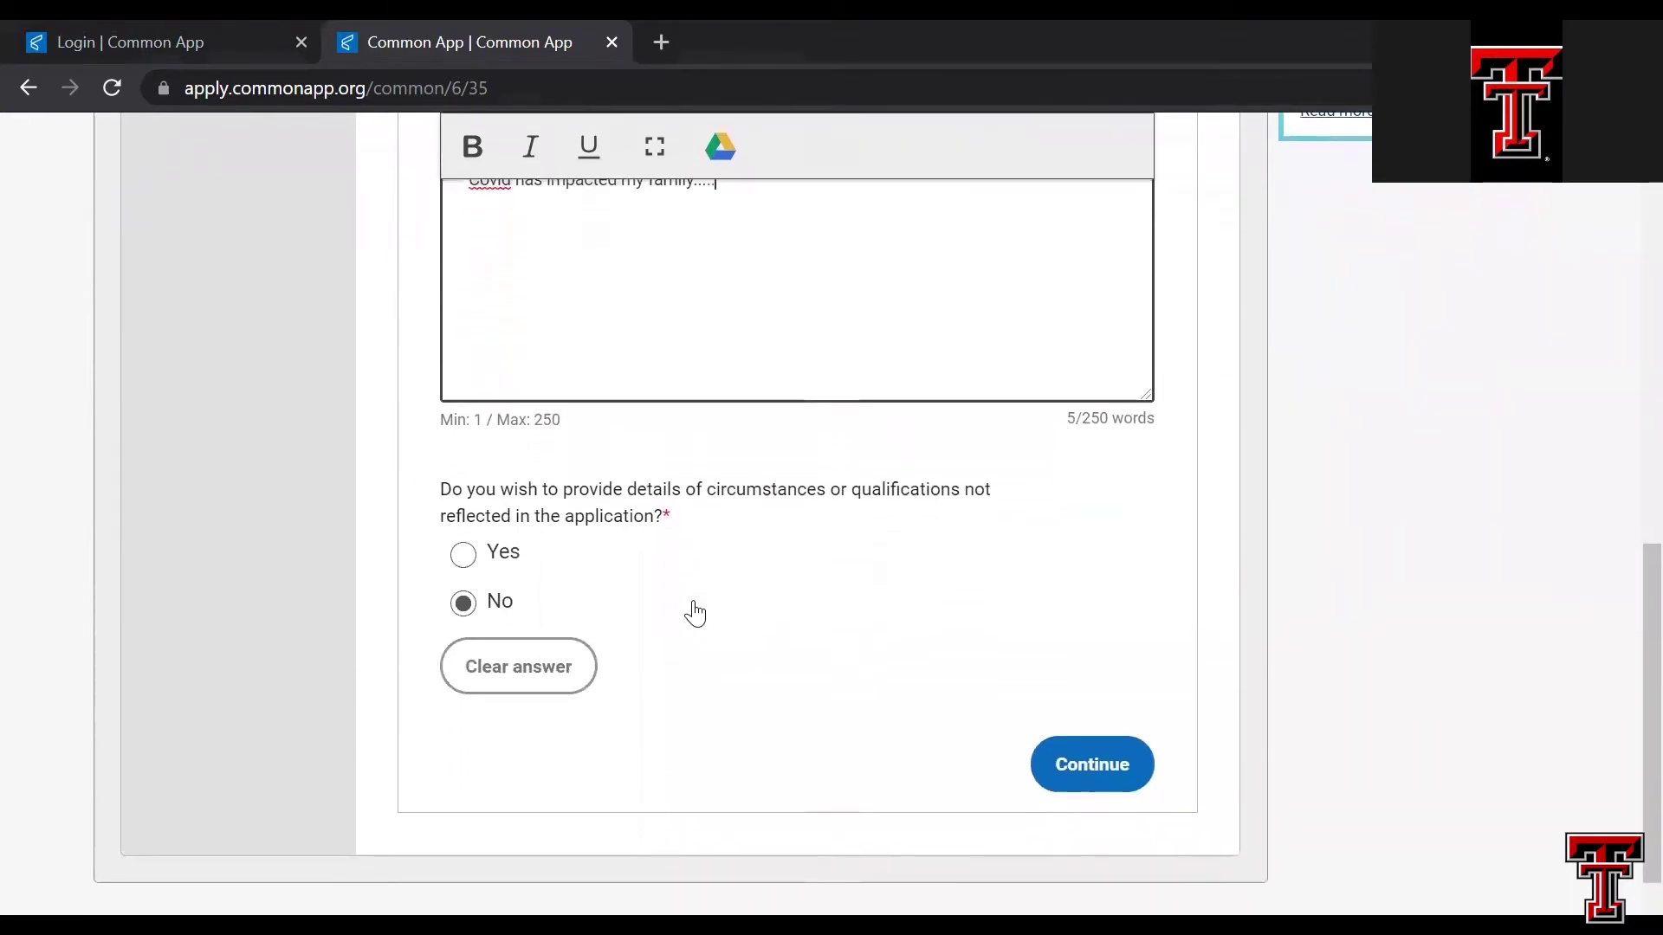
pyautogui.scroll(-1, 694, 613)
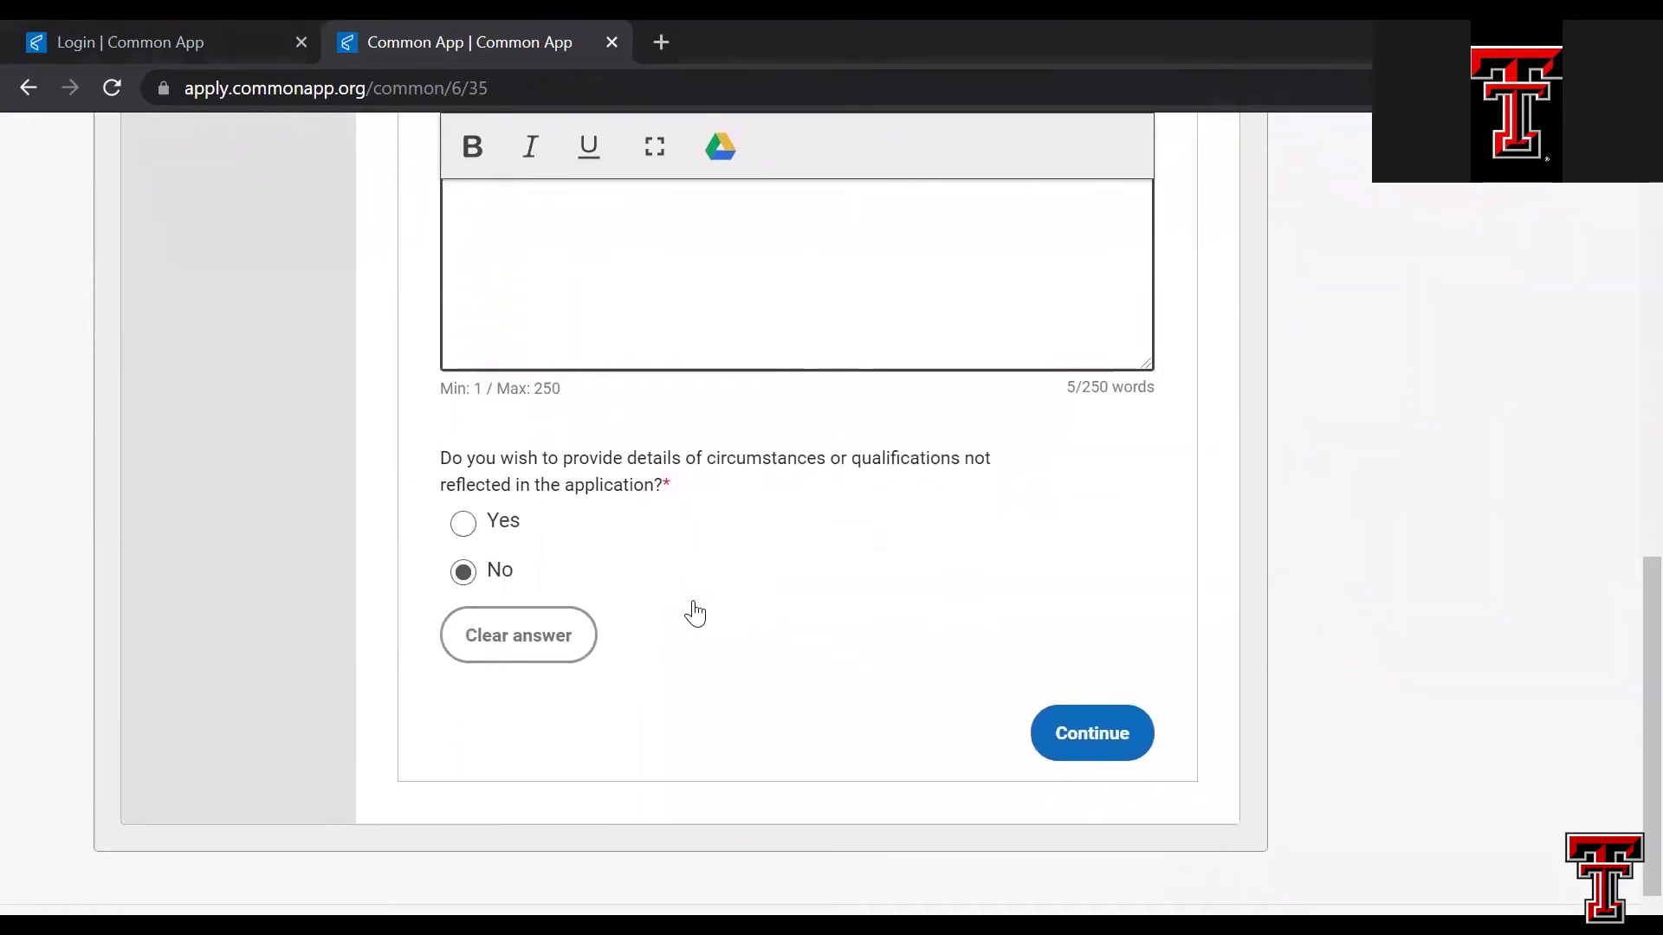
pyautogui.scroll(-1, 696, 615)
pyautogui.scroll(-1, 693, 603)
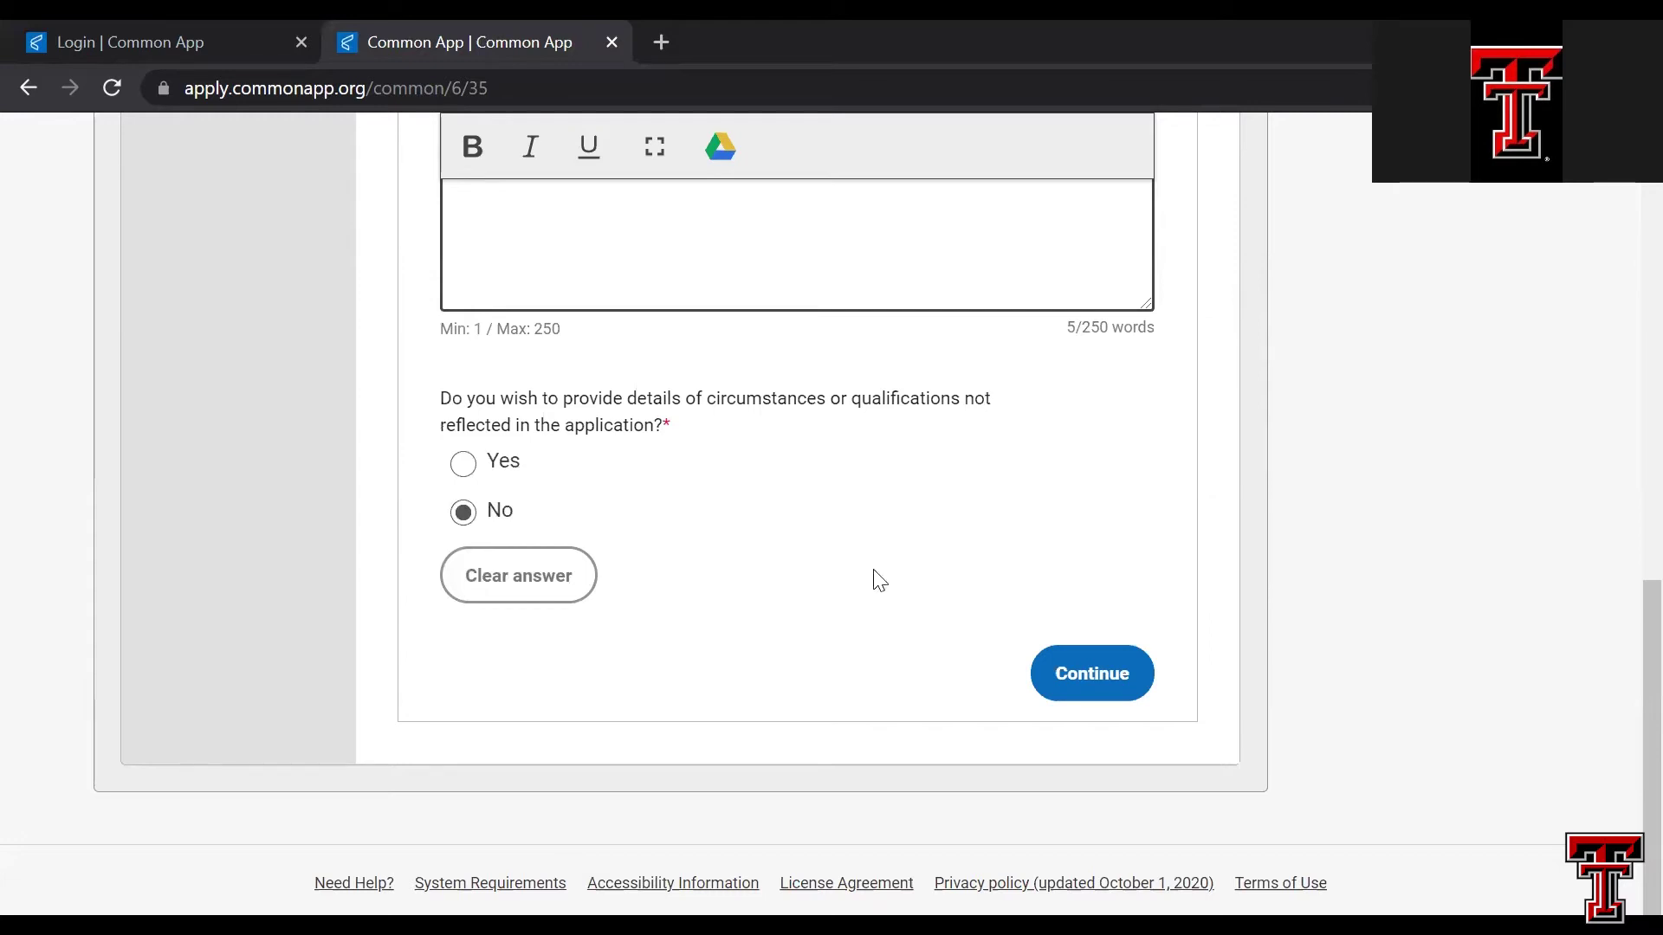
pyautogui.click(1082, 689)
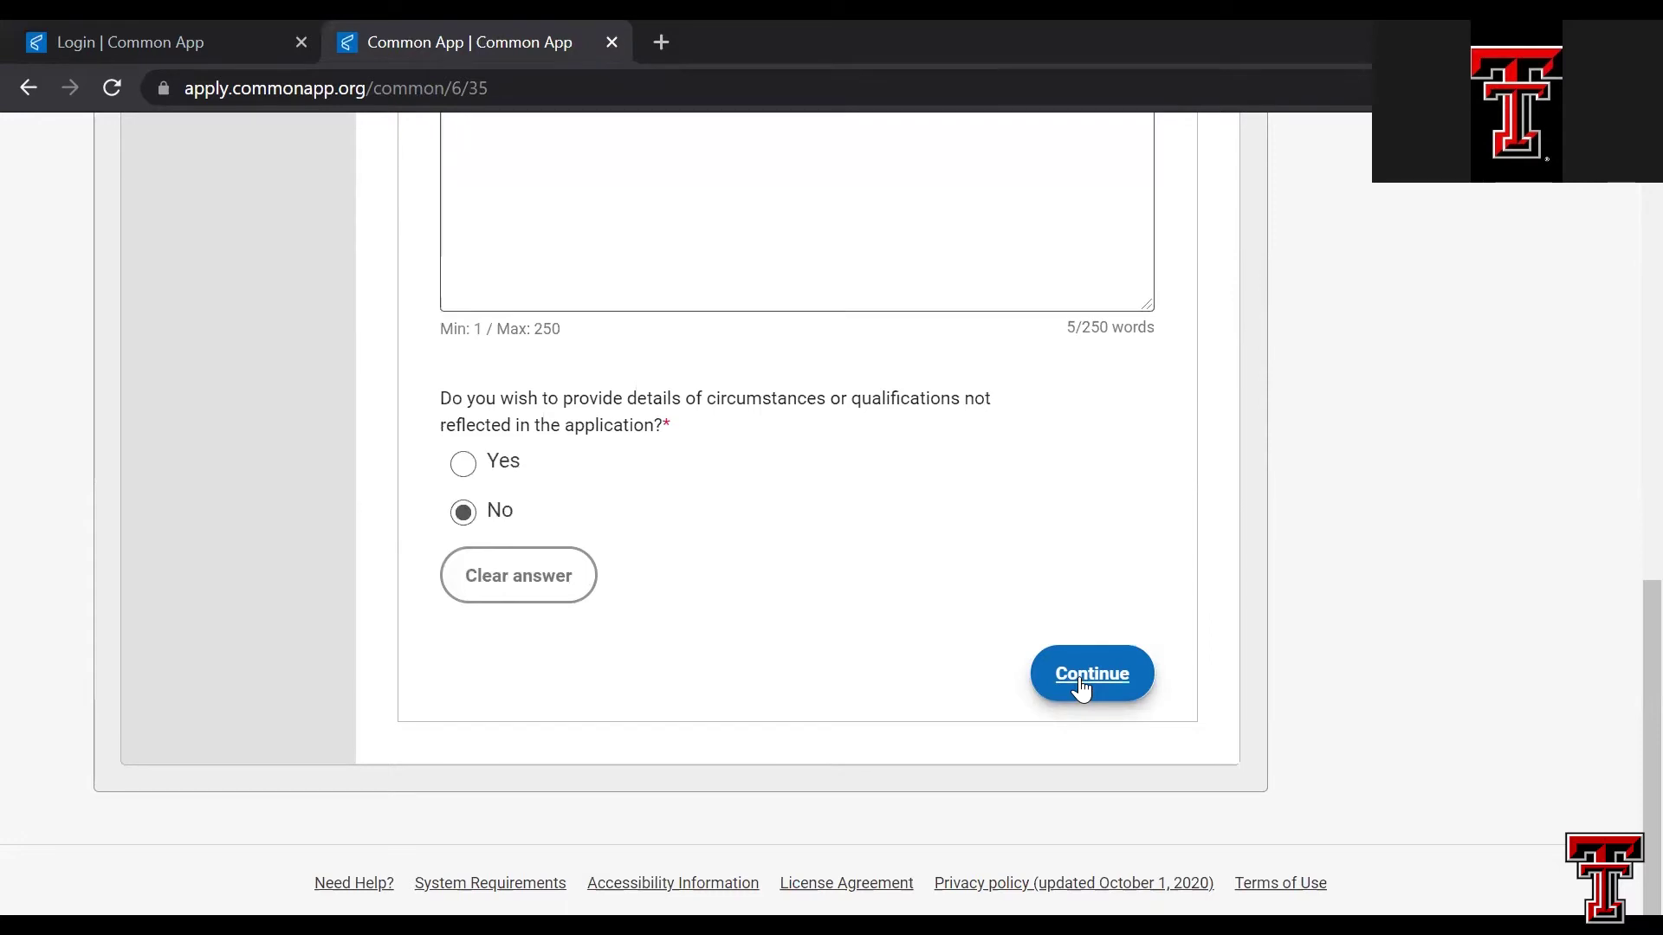
# - Review which colleges require Courses & Grades, the transcript access answer and the list of grade-level parts
pyautogui.scroll(-3, 811, 446)
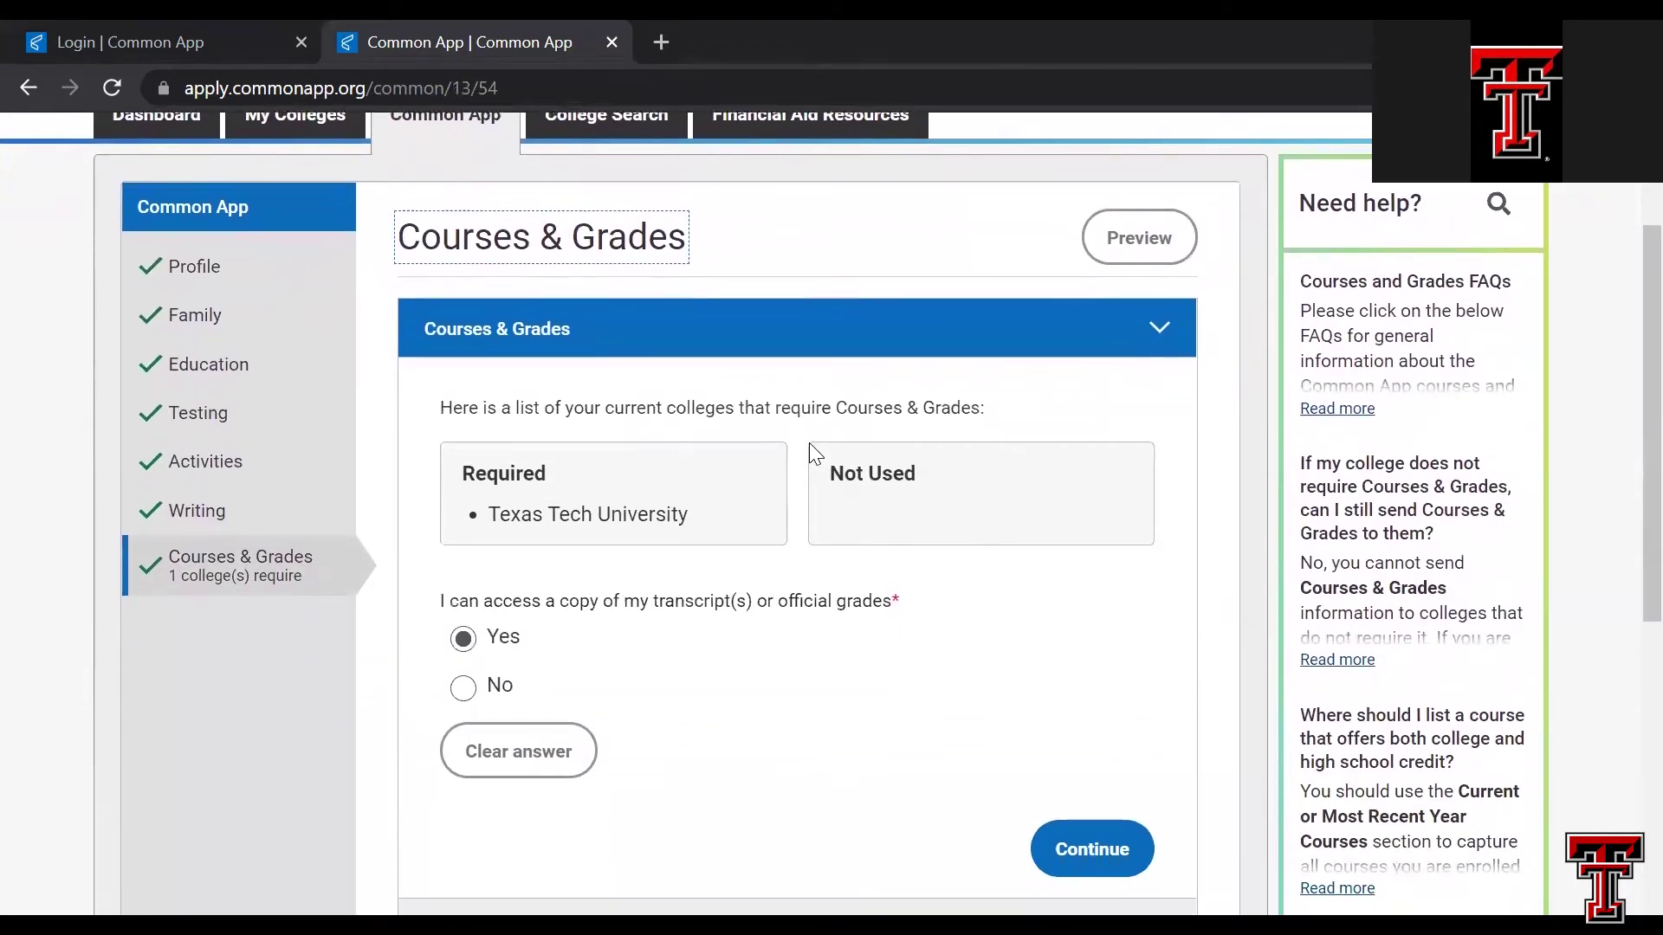
pyautogui.scroll(-1, 809, 443)
pyautogui.scroll(-1, 809, 444)
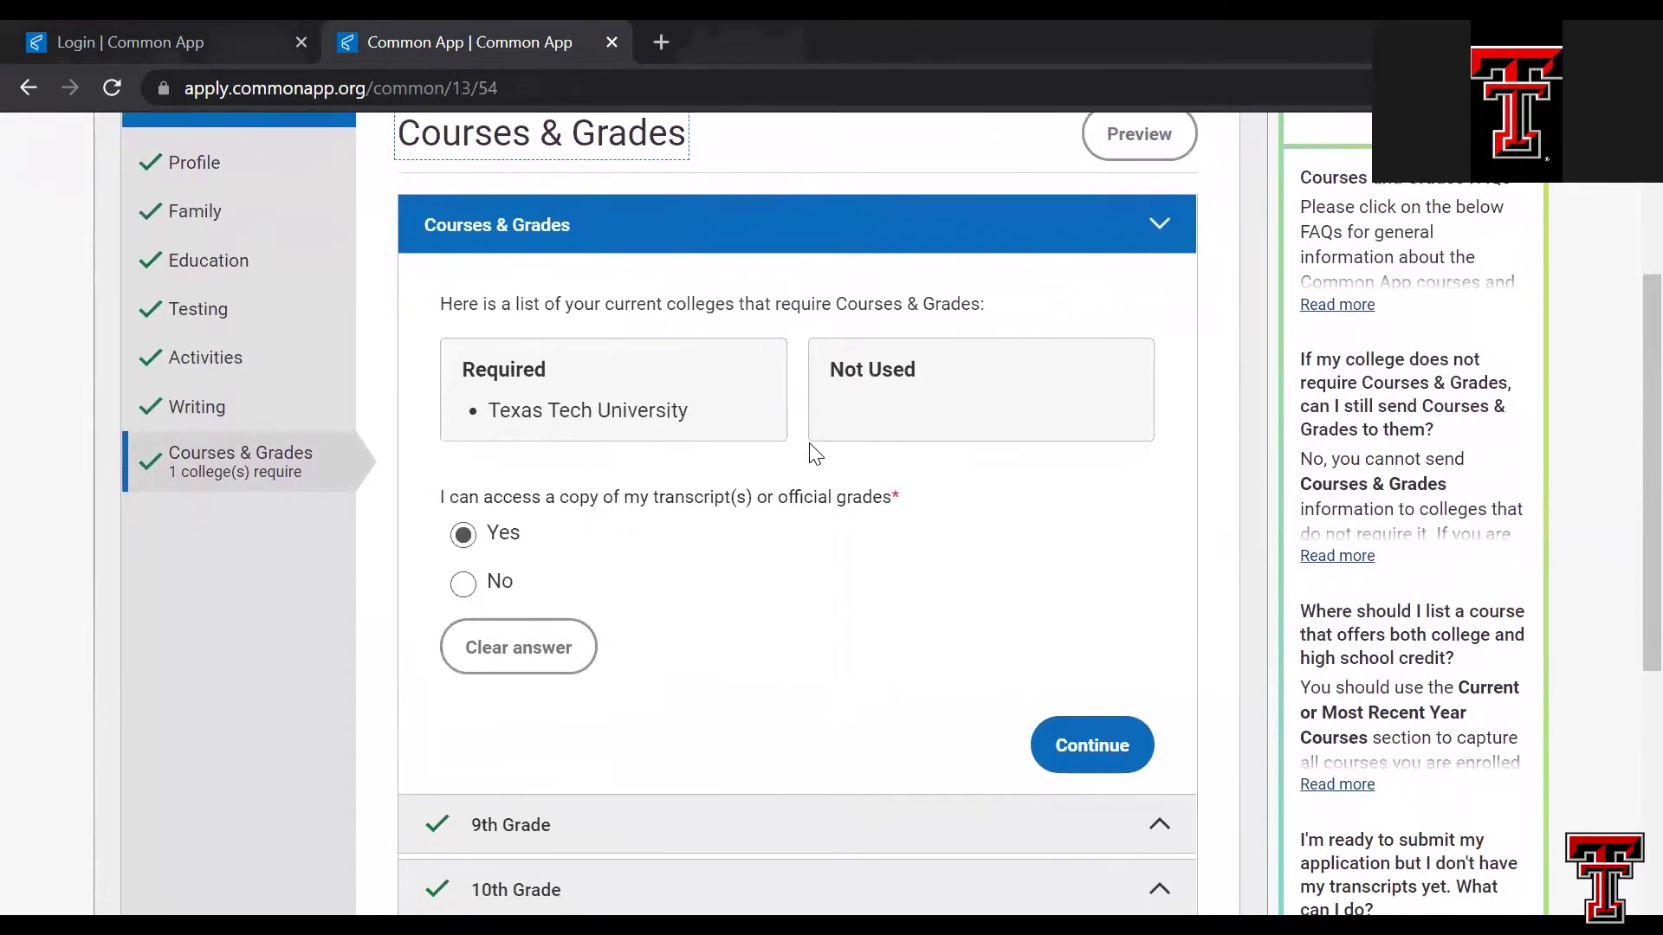
pyautogui.scroll(-1, 812, 447)
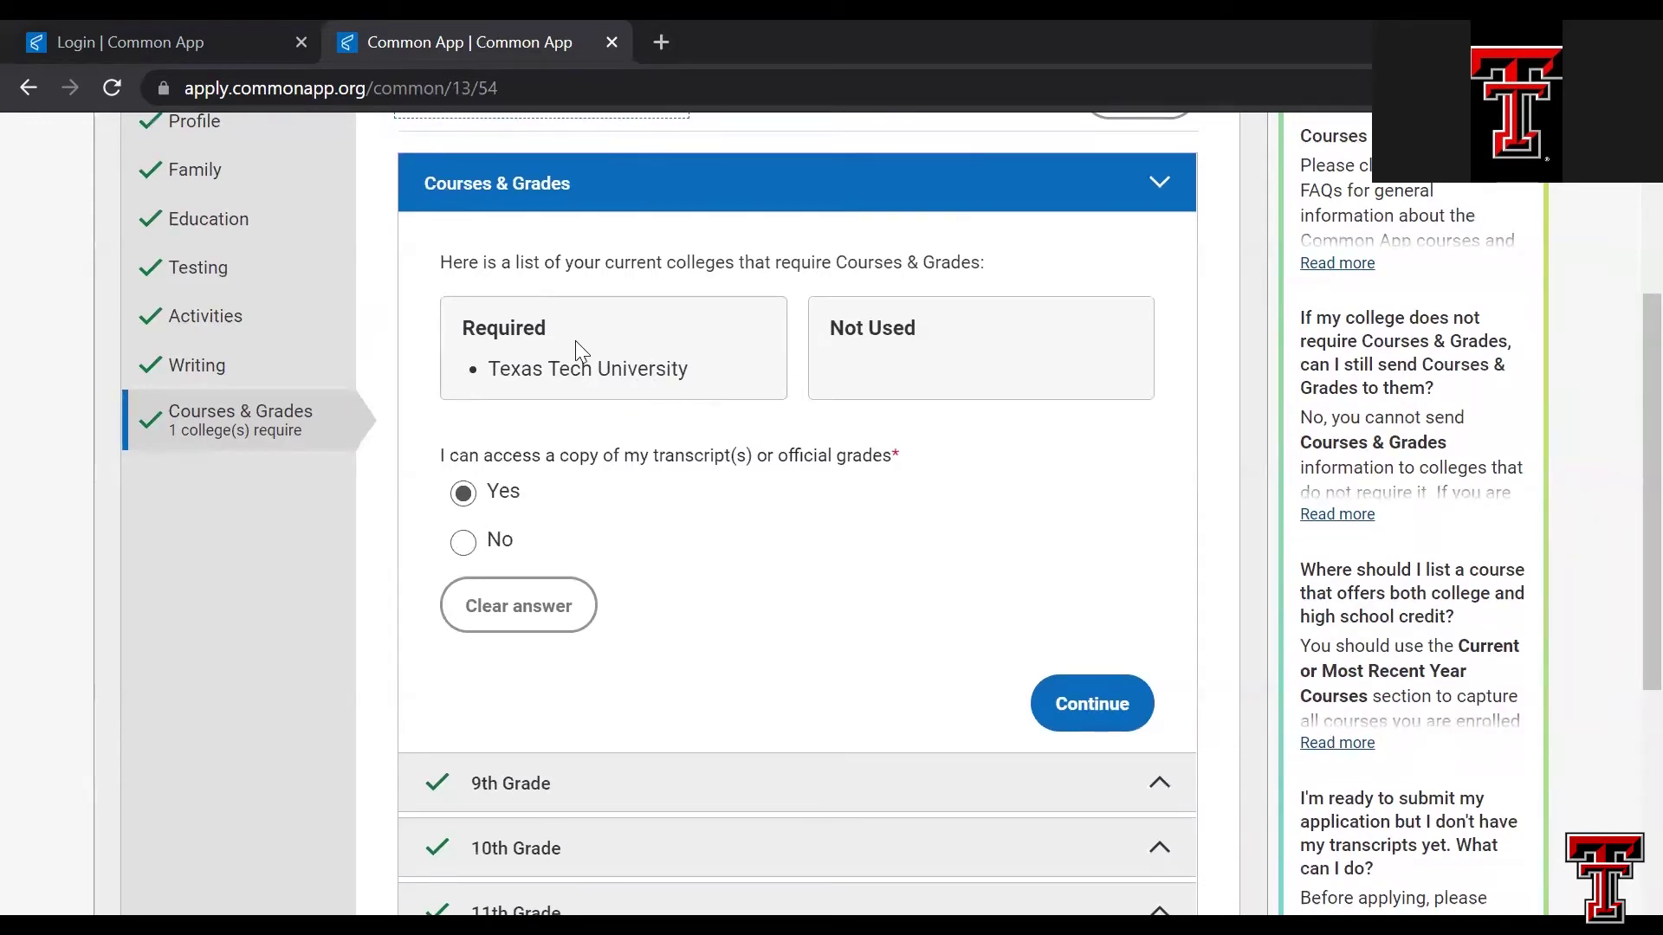
pyautogui.scroll(-1, 687, 492)
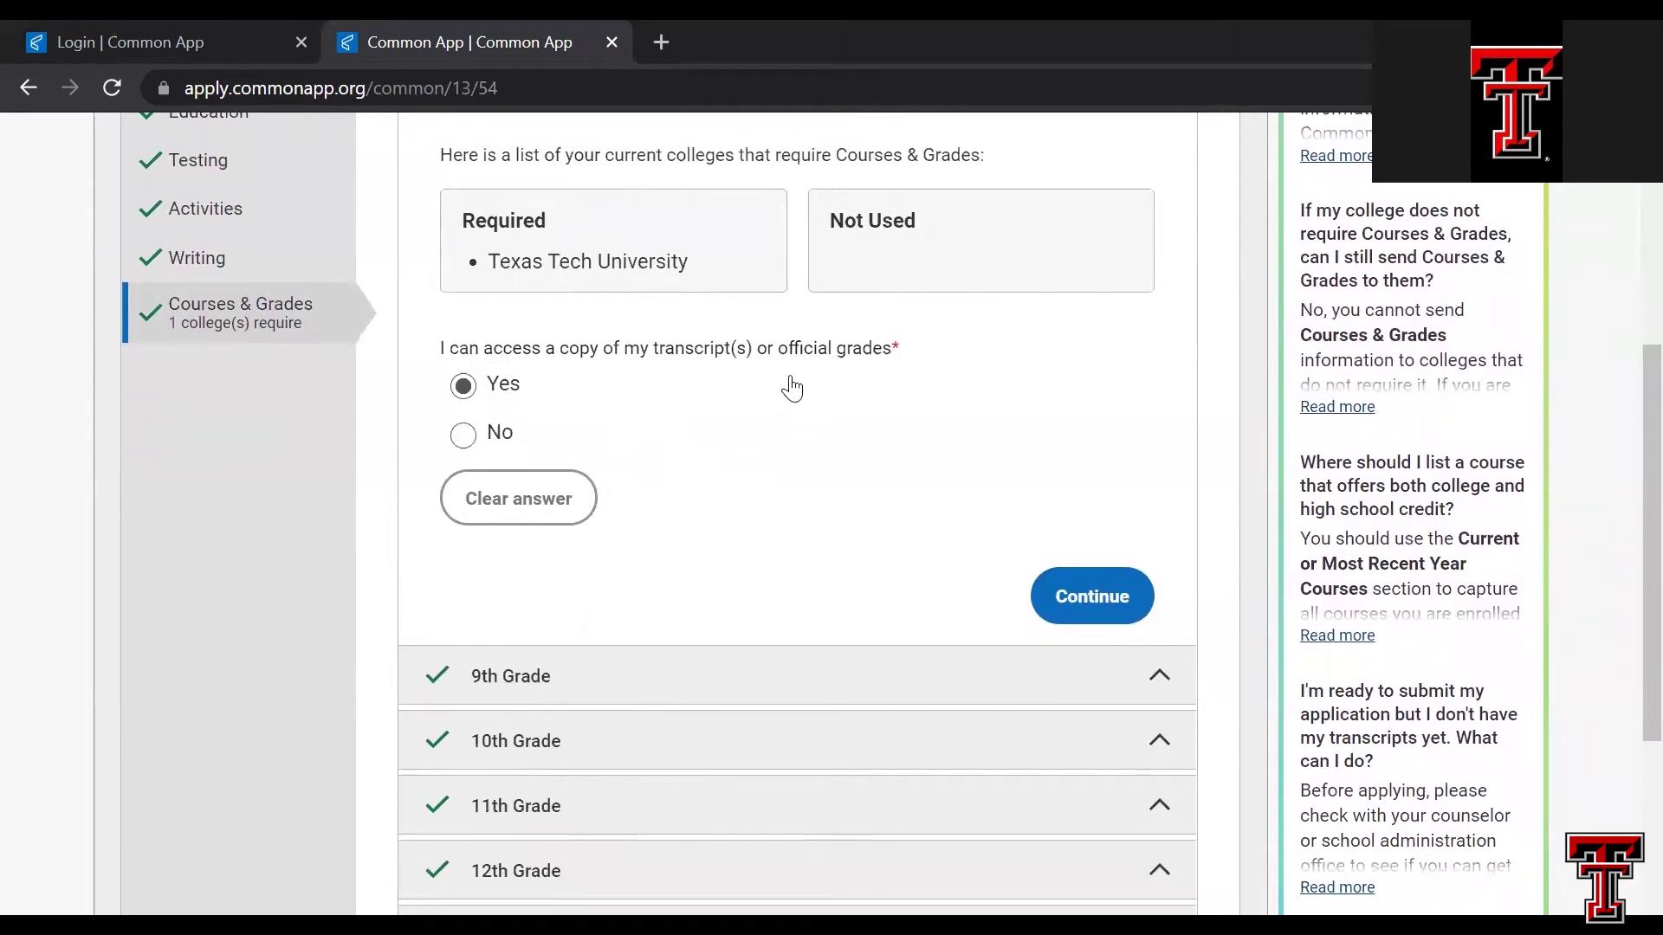
pyautogui.scroll(-2, 706, 389)
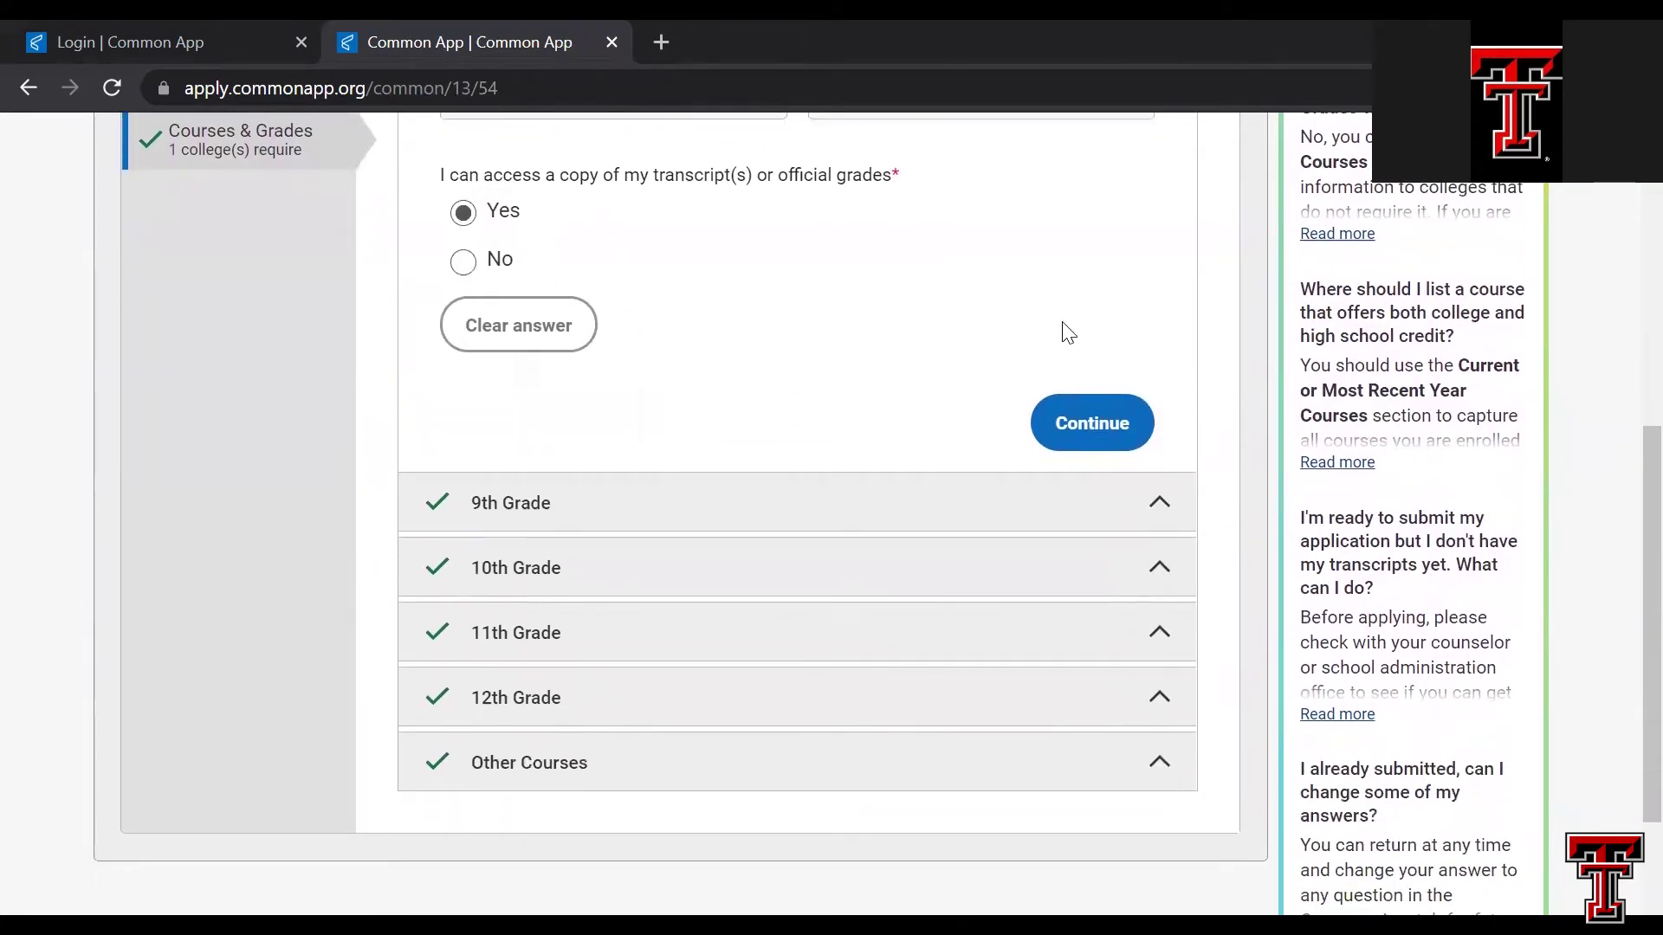
# - Continue to the 9th Grade part and review its course-reporting instructions and the all-courses-reported confirmation
pyautogui.click(1093, 426)
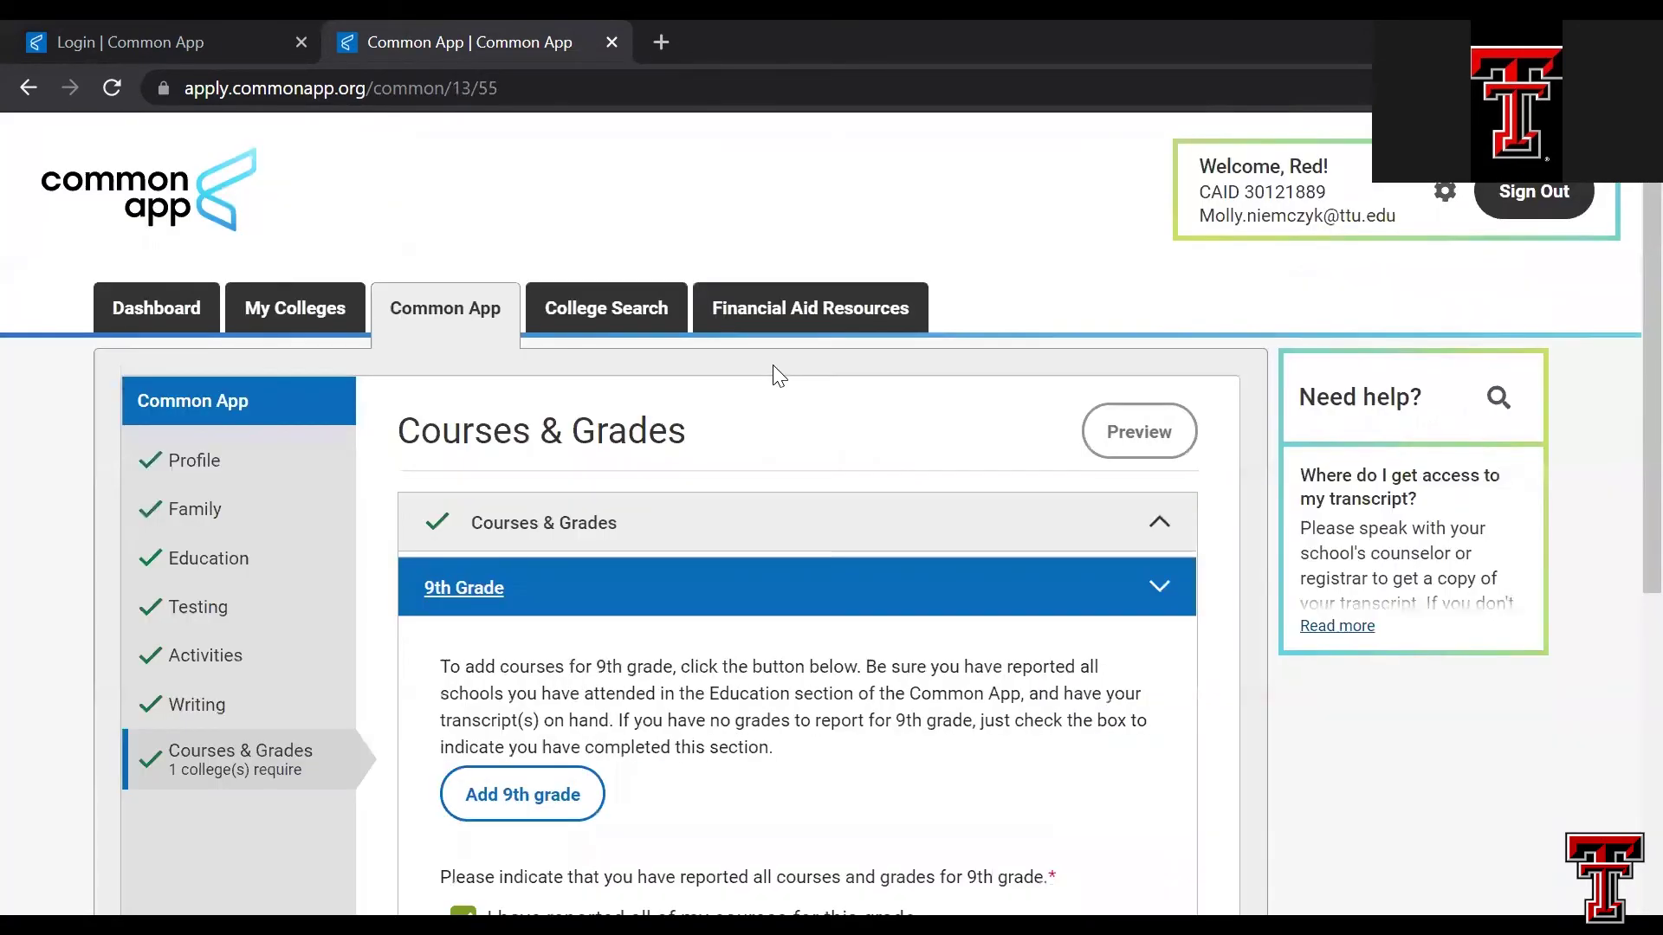
pyautogui.scroll(-3, 706, 523)
pyautogui.scroll(-1, 710, 524)
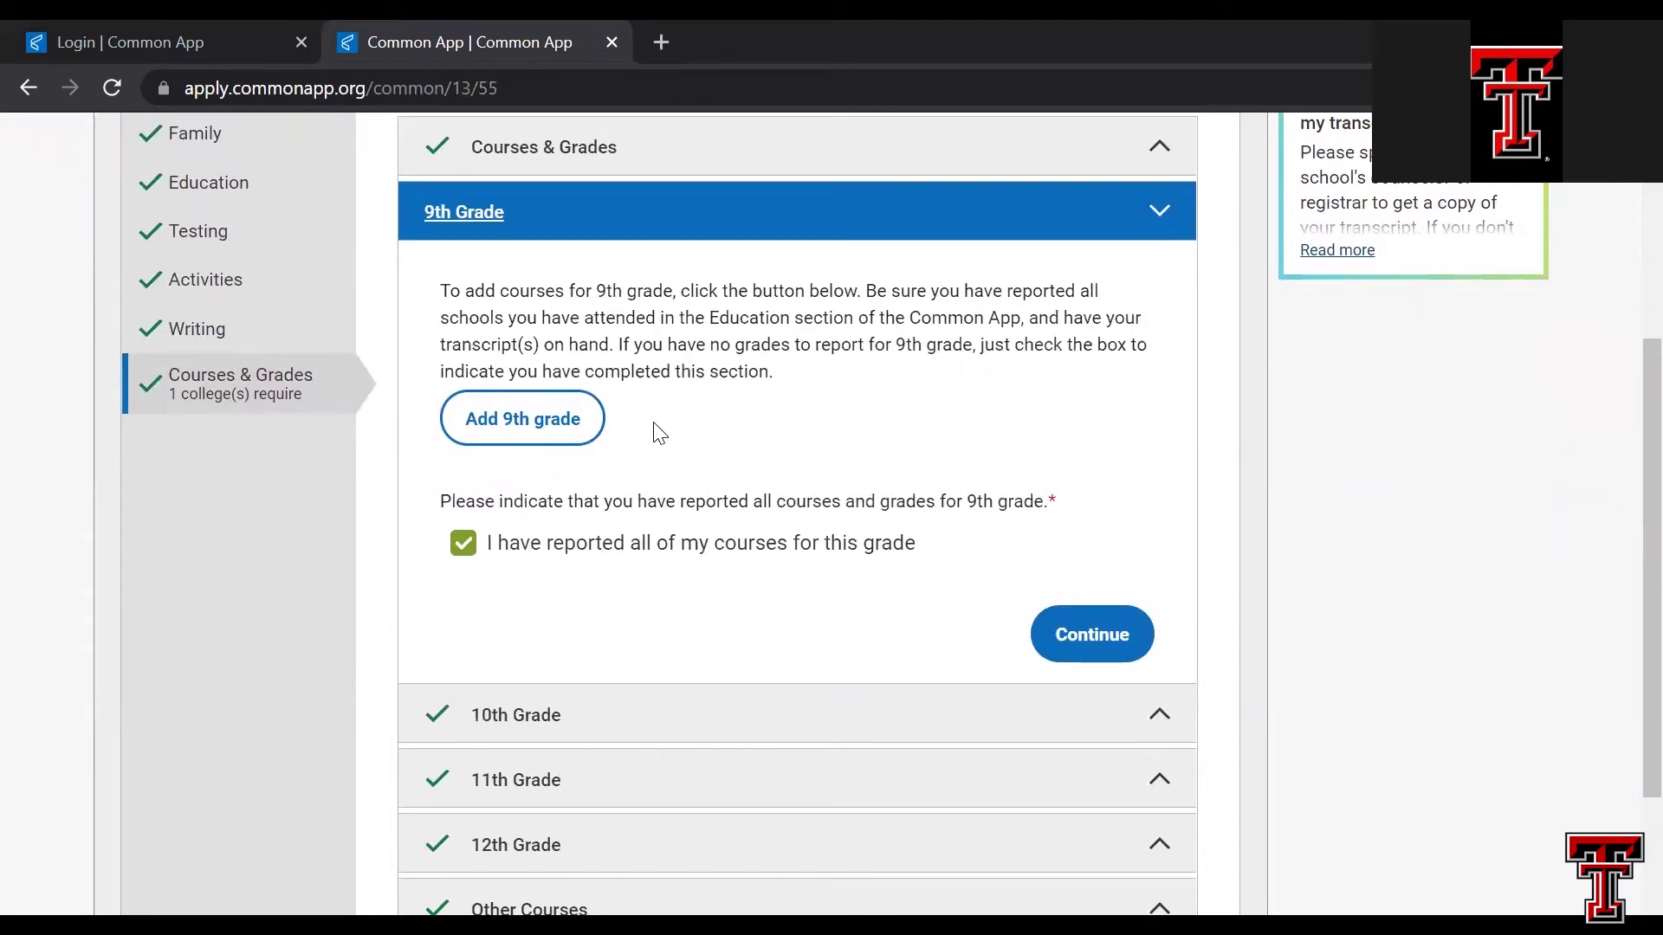
# - Open the 9th grade course-reporting grid and start its guided walkthrough
pyautogui.click(558, 425)
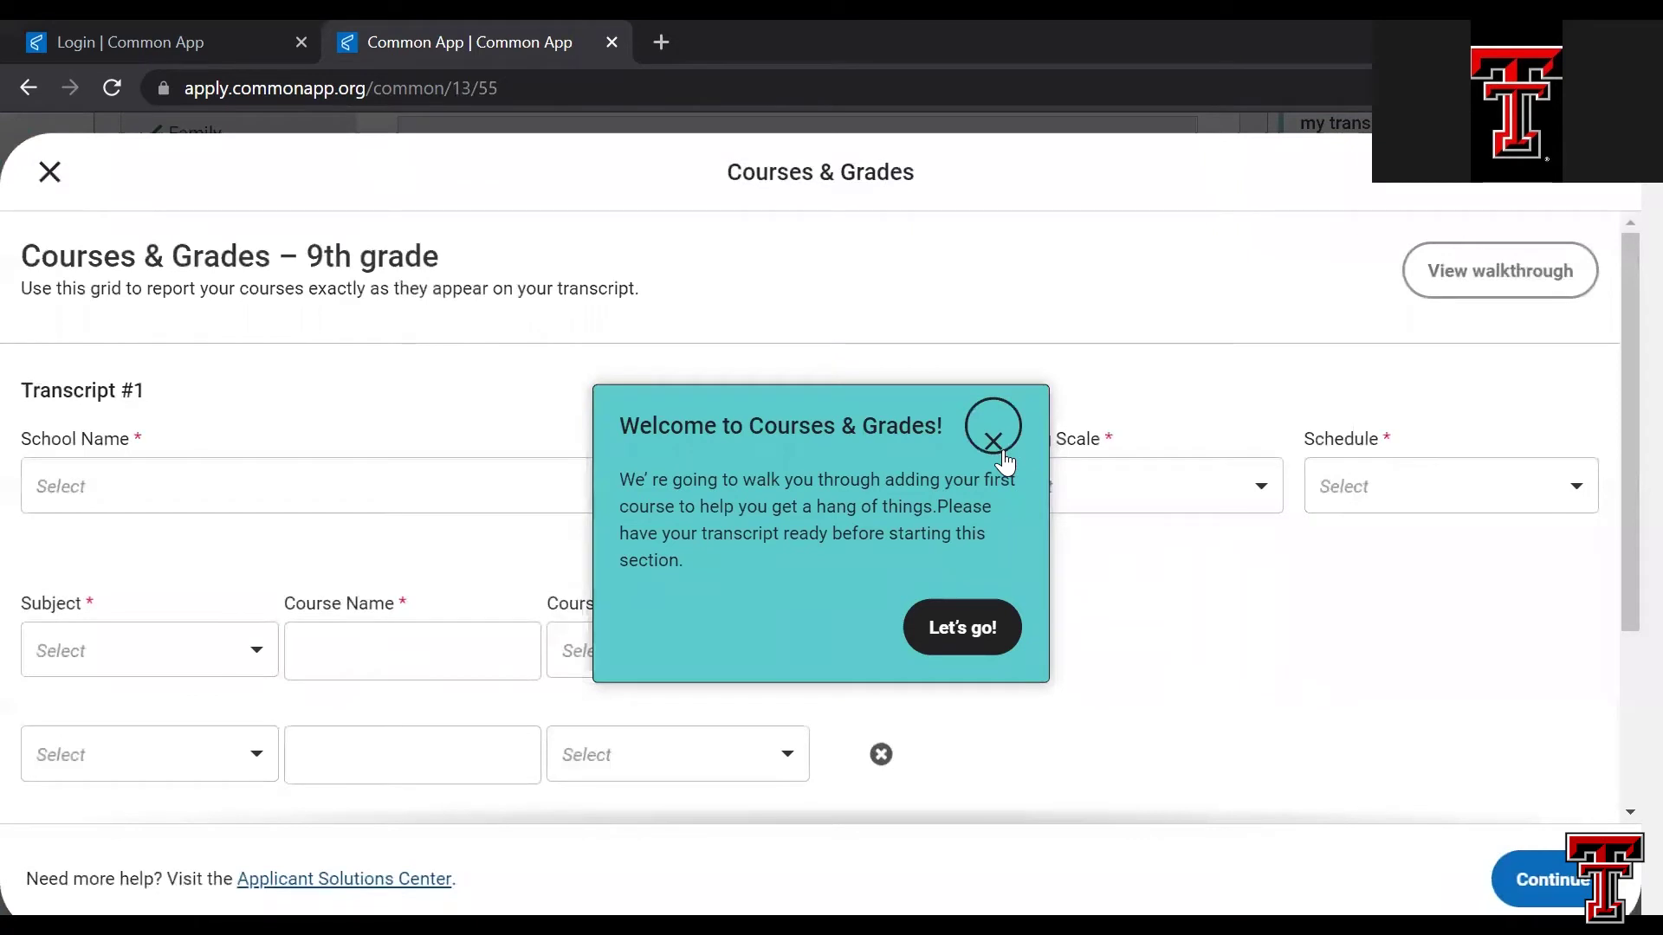
pyautogui.click(939, 637)
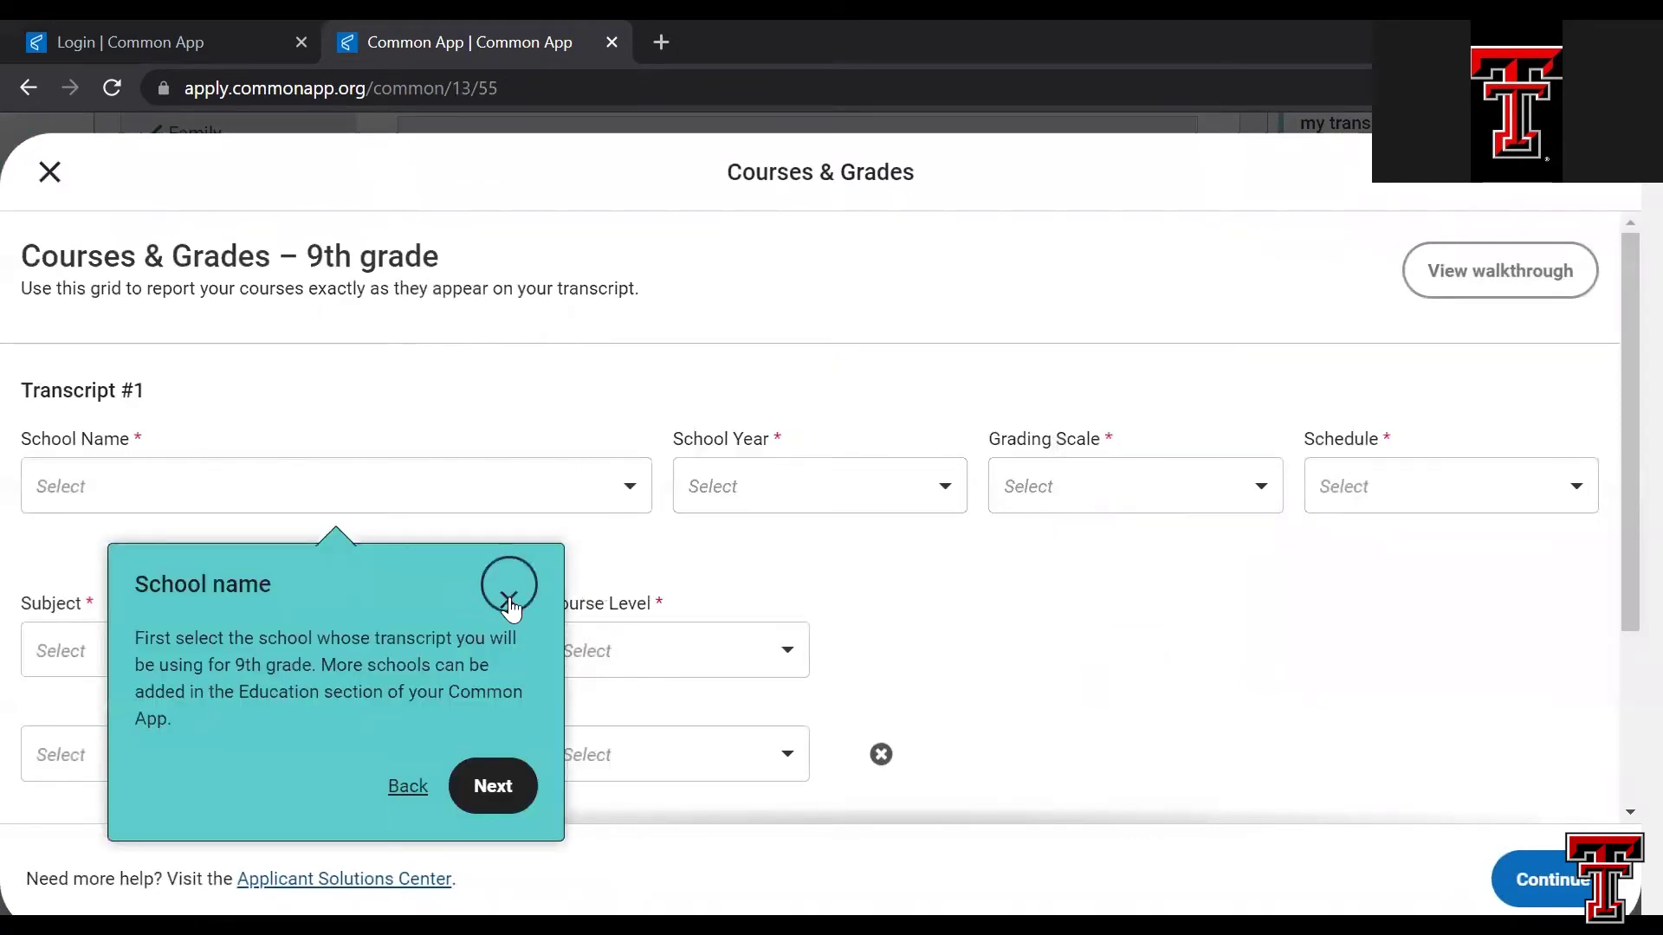
# - Dismiss the walkthrough, examine the required transcript and course fields in the 9th grade grid, and return to the 9th Grade part
pyautogui.click(509, 597)
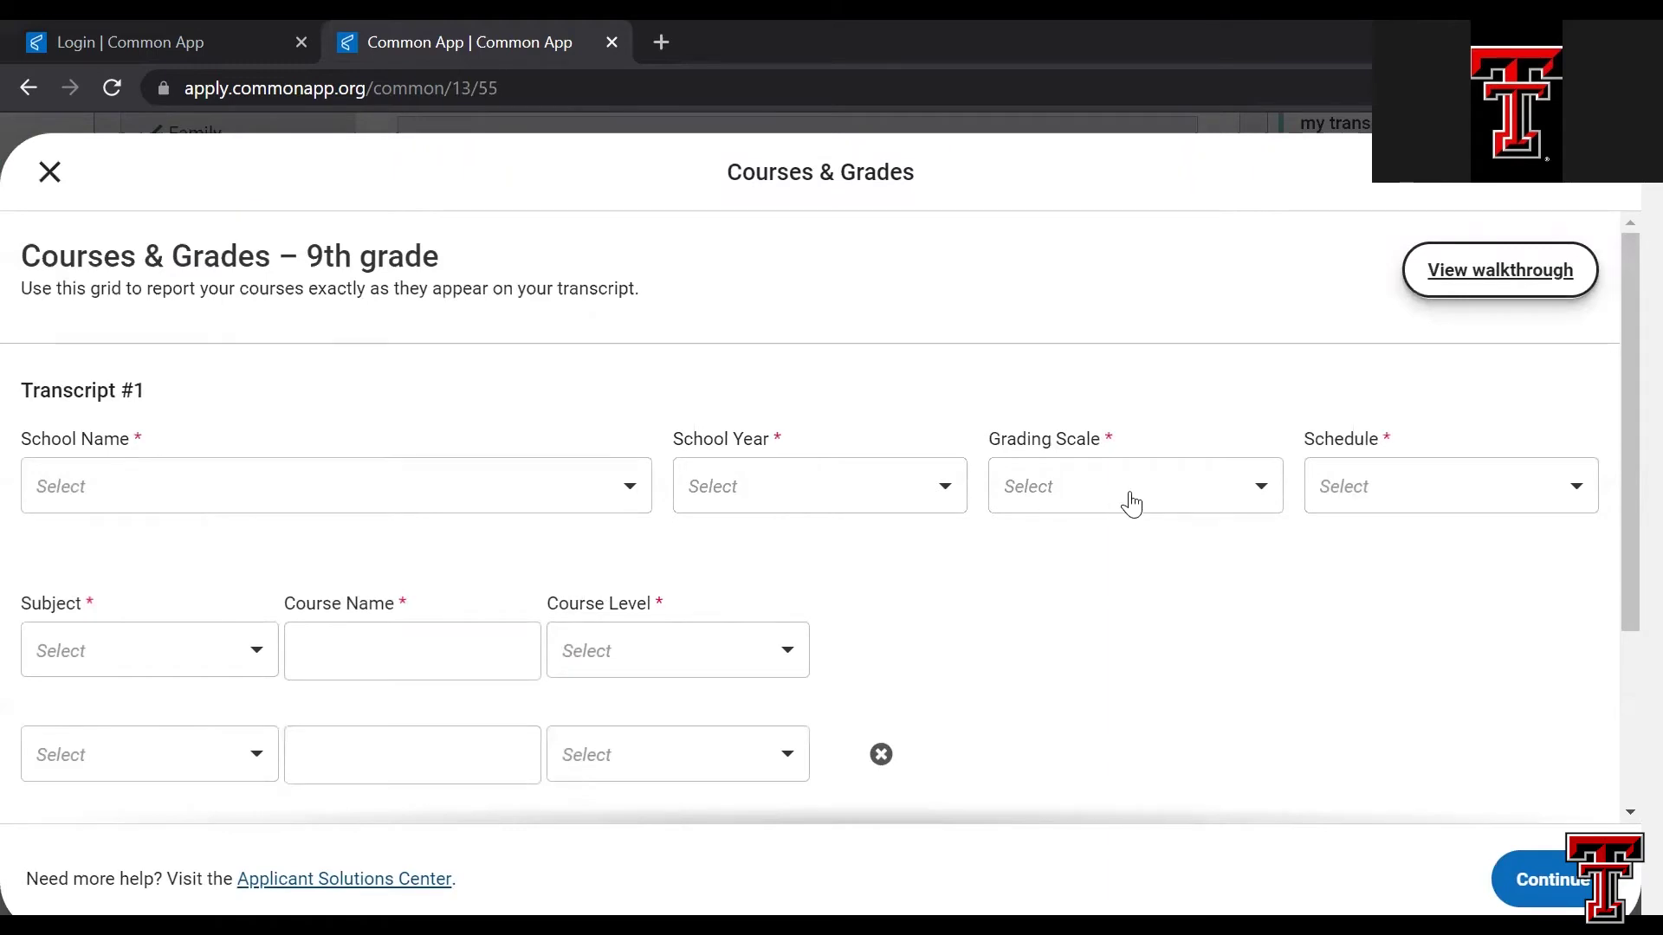
pyautogui.click(1427, 505)
pyautogui.click(1036, 629)
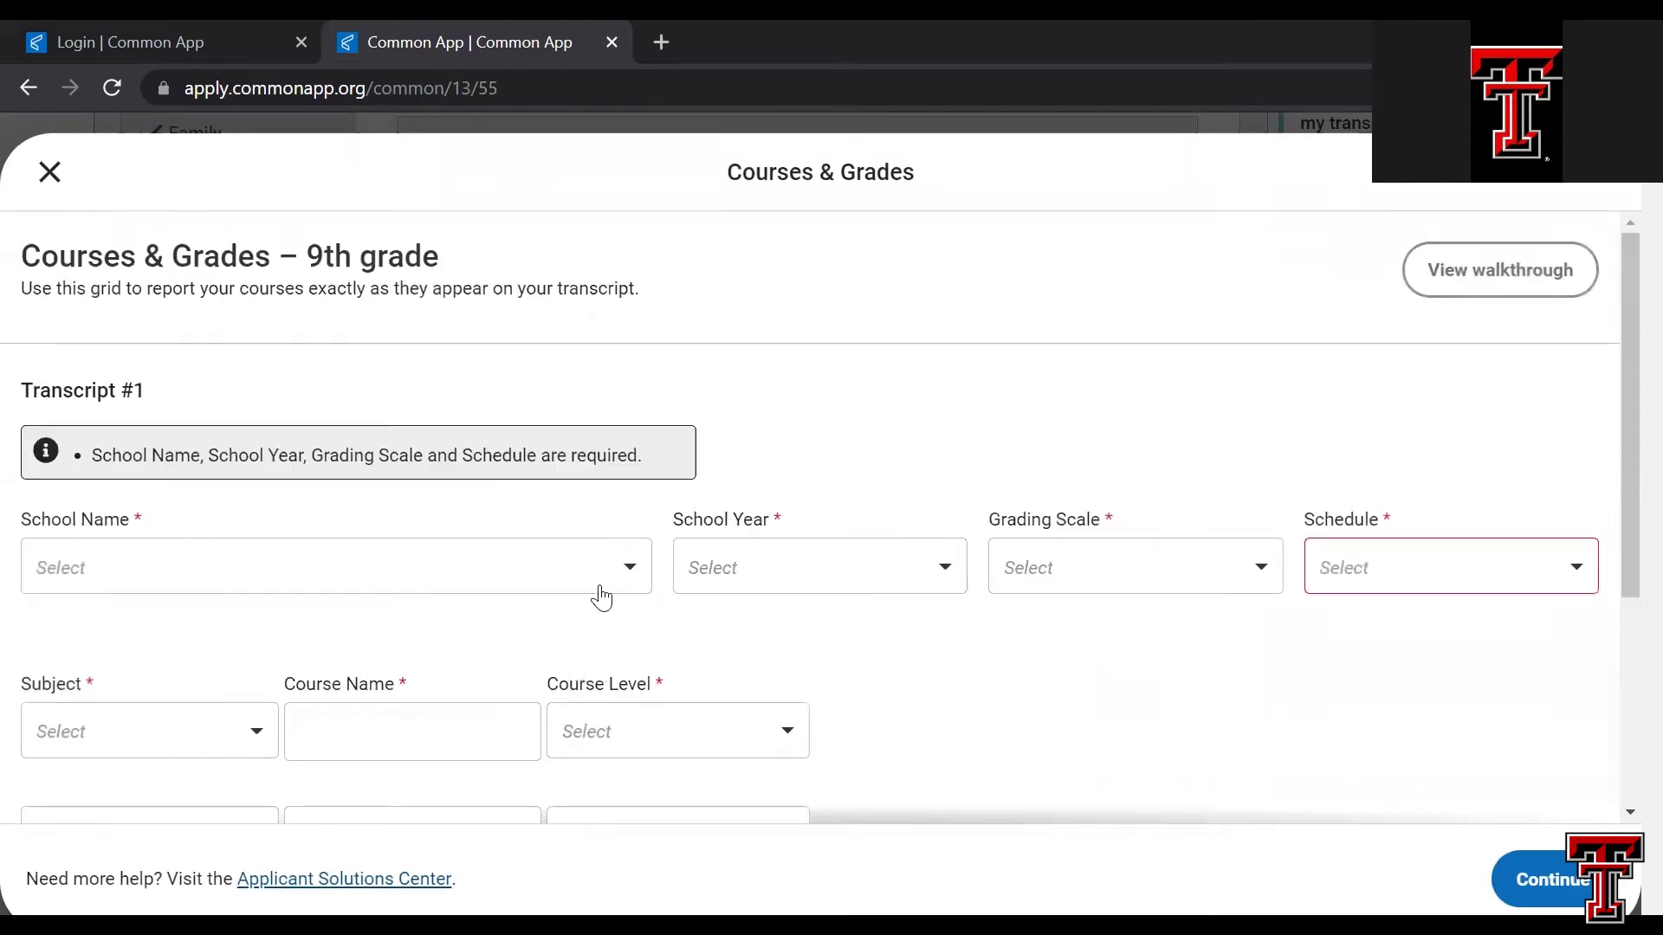
pyautogui.scroll(-2, 390, 631)
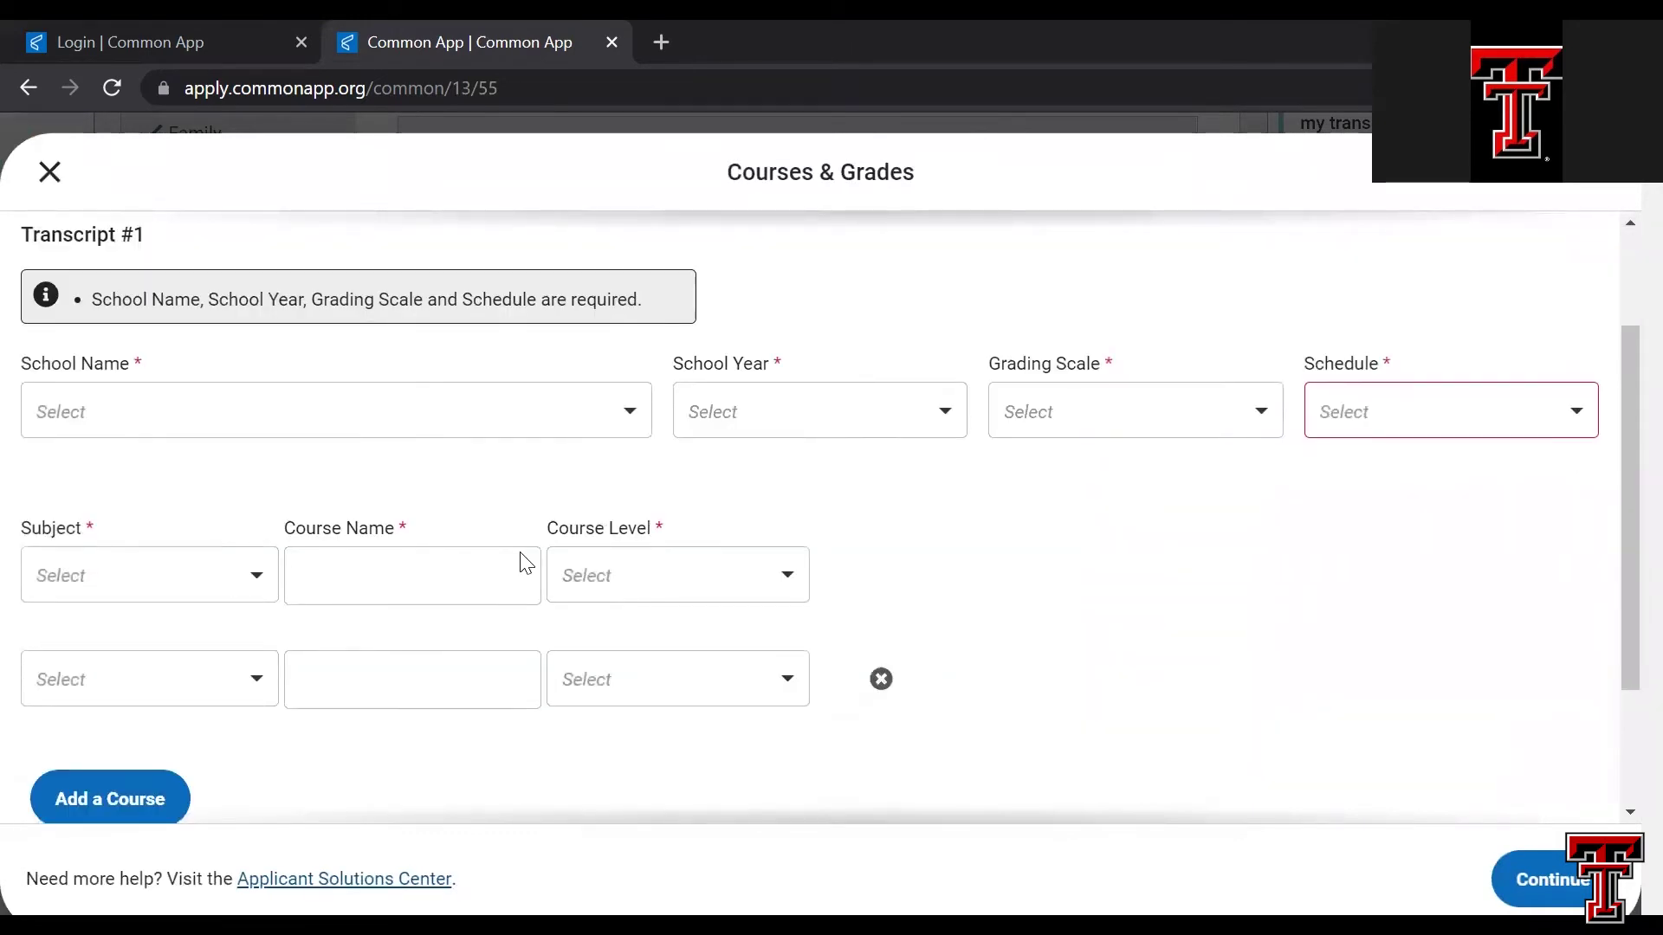
pyautogui.scroll(-2, 710, 635)
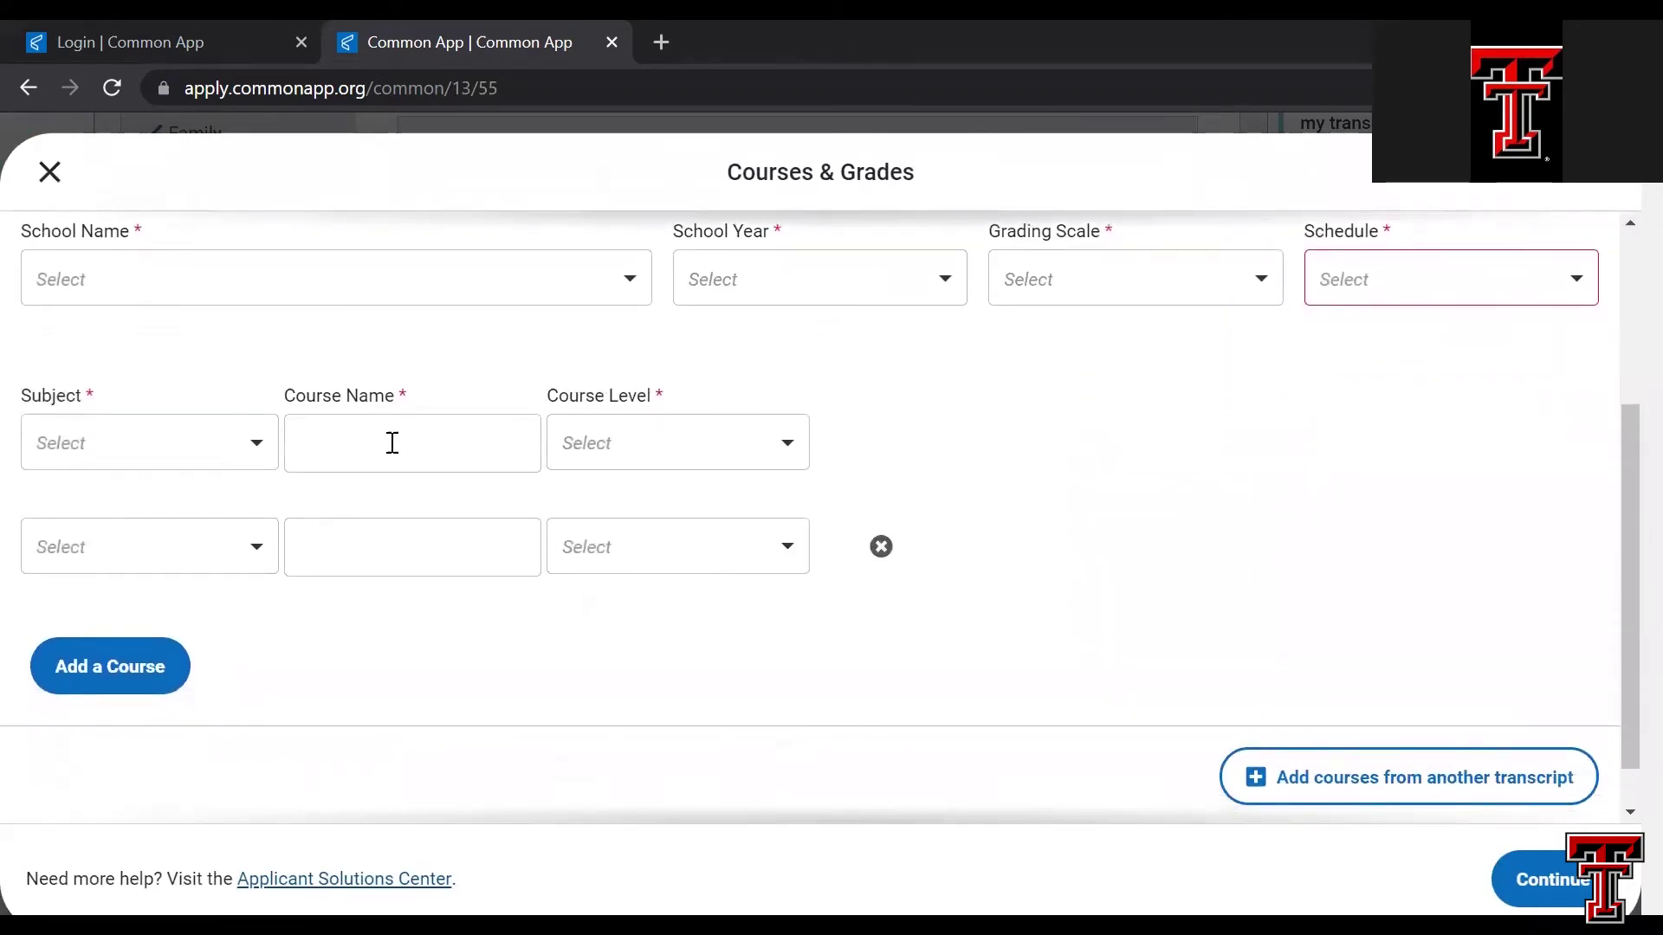
pyautogui.click(154, 668)
pyautogui.scroll(3, 467, 409)
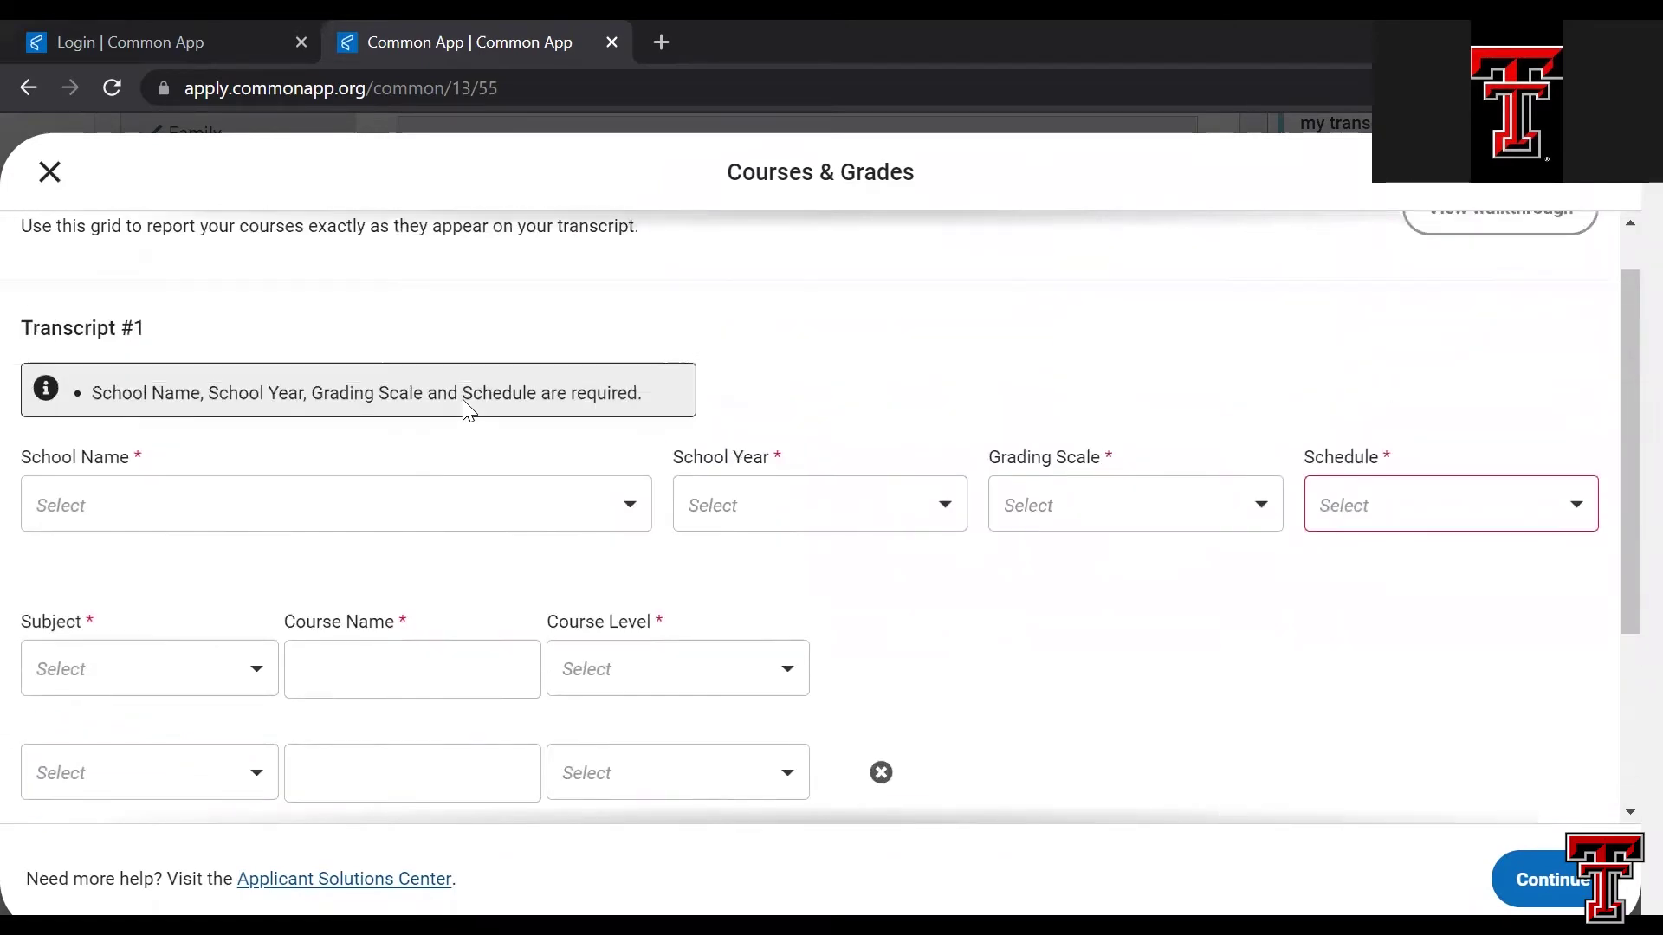
pyautogui.scroll(-3, 468, 283)
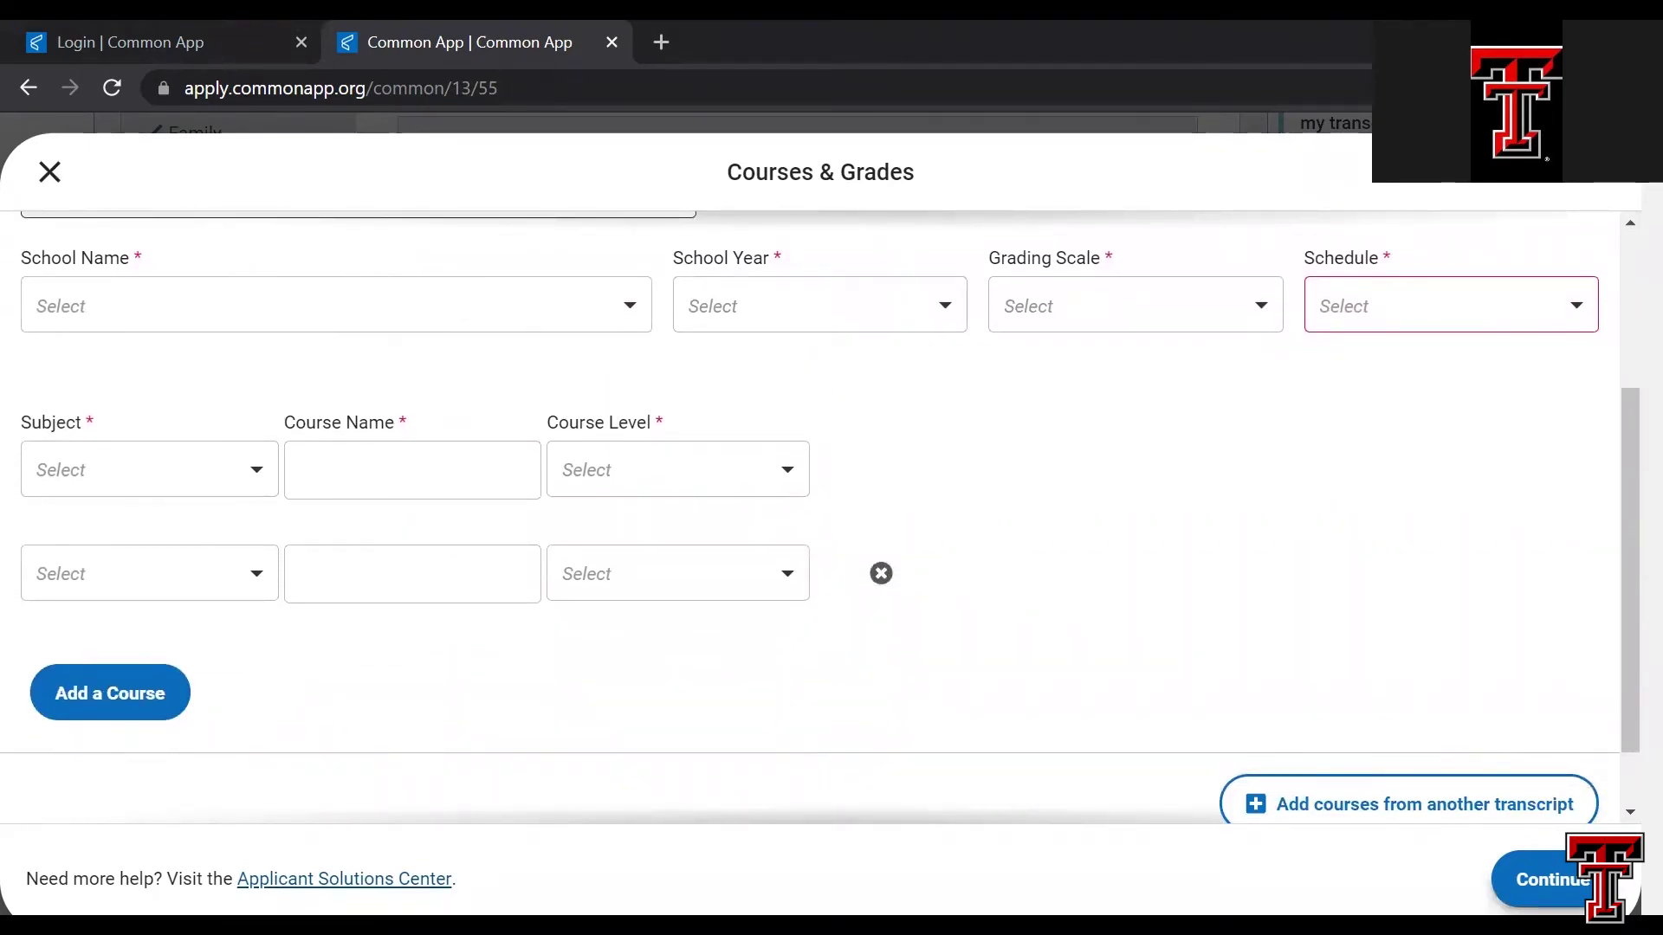
pyautogui.click(1538, 879)
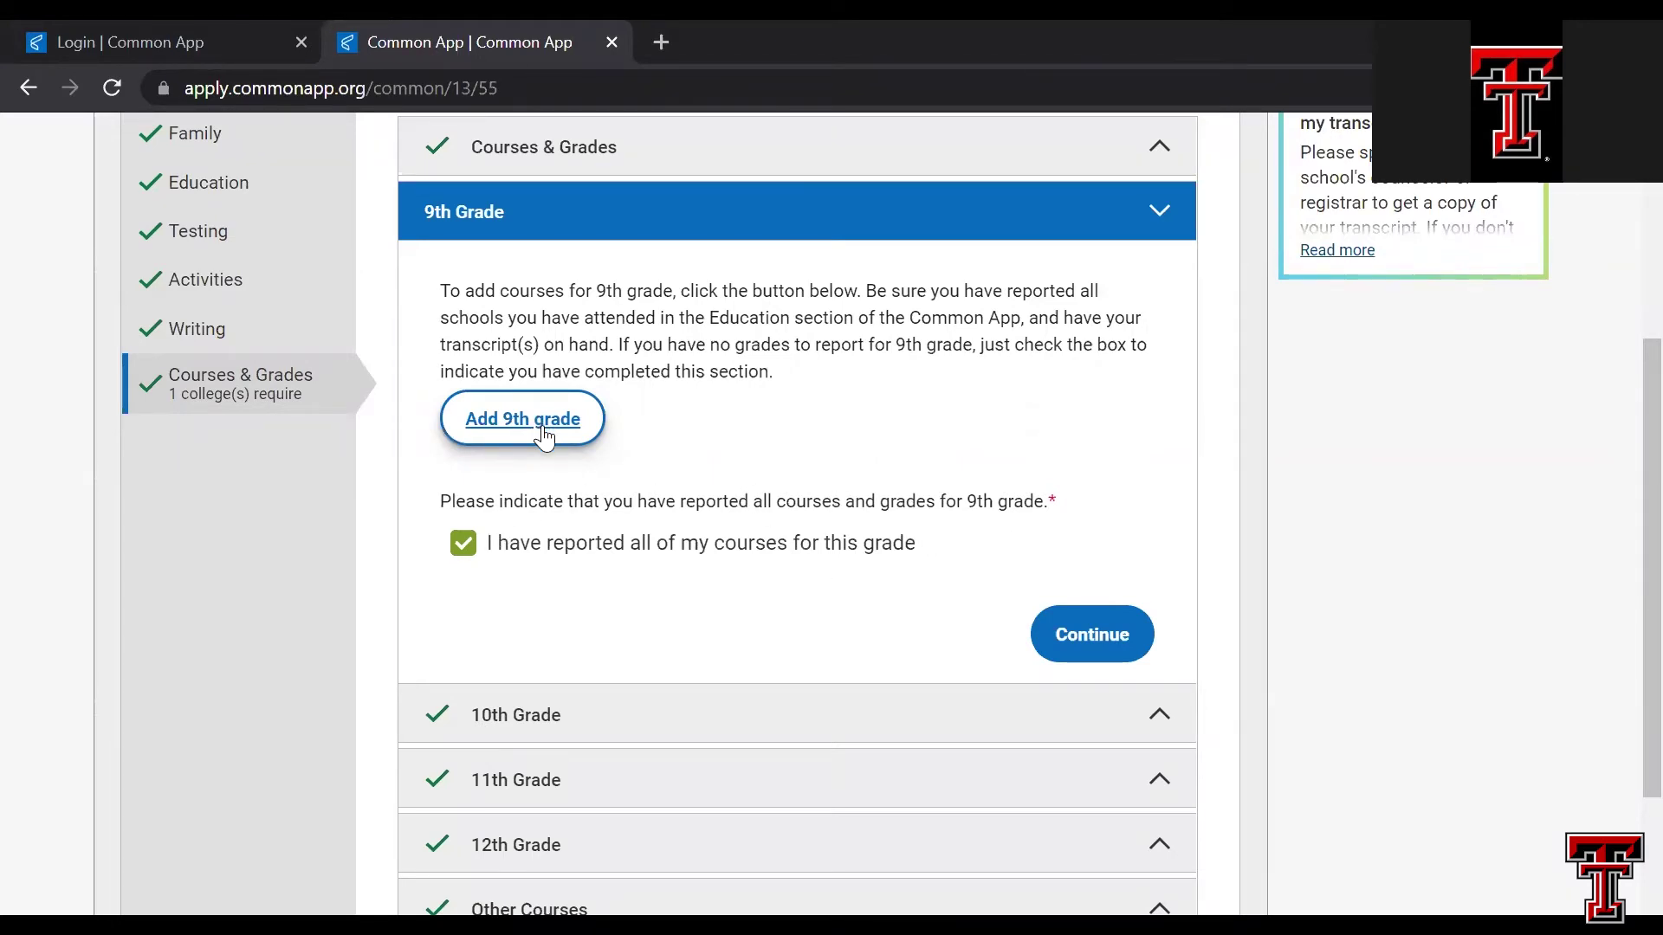
# - Continue to the 10th Grade part, review its course-reporting grid without the walkthrough, and return to the section
pyautogui.click(1109, 649)
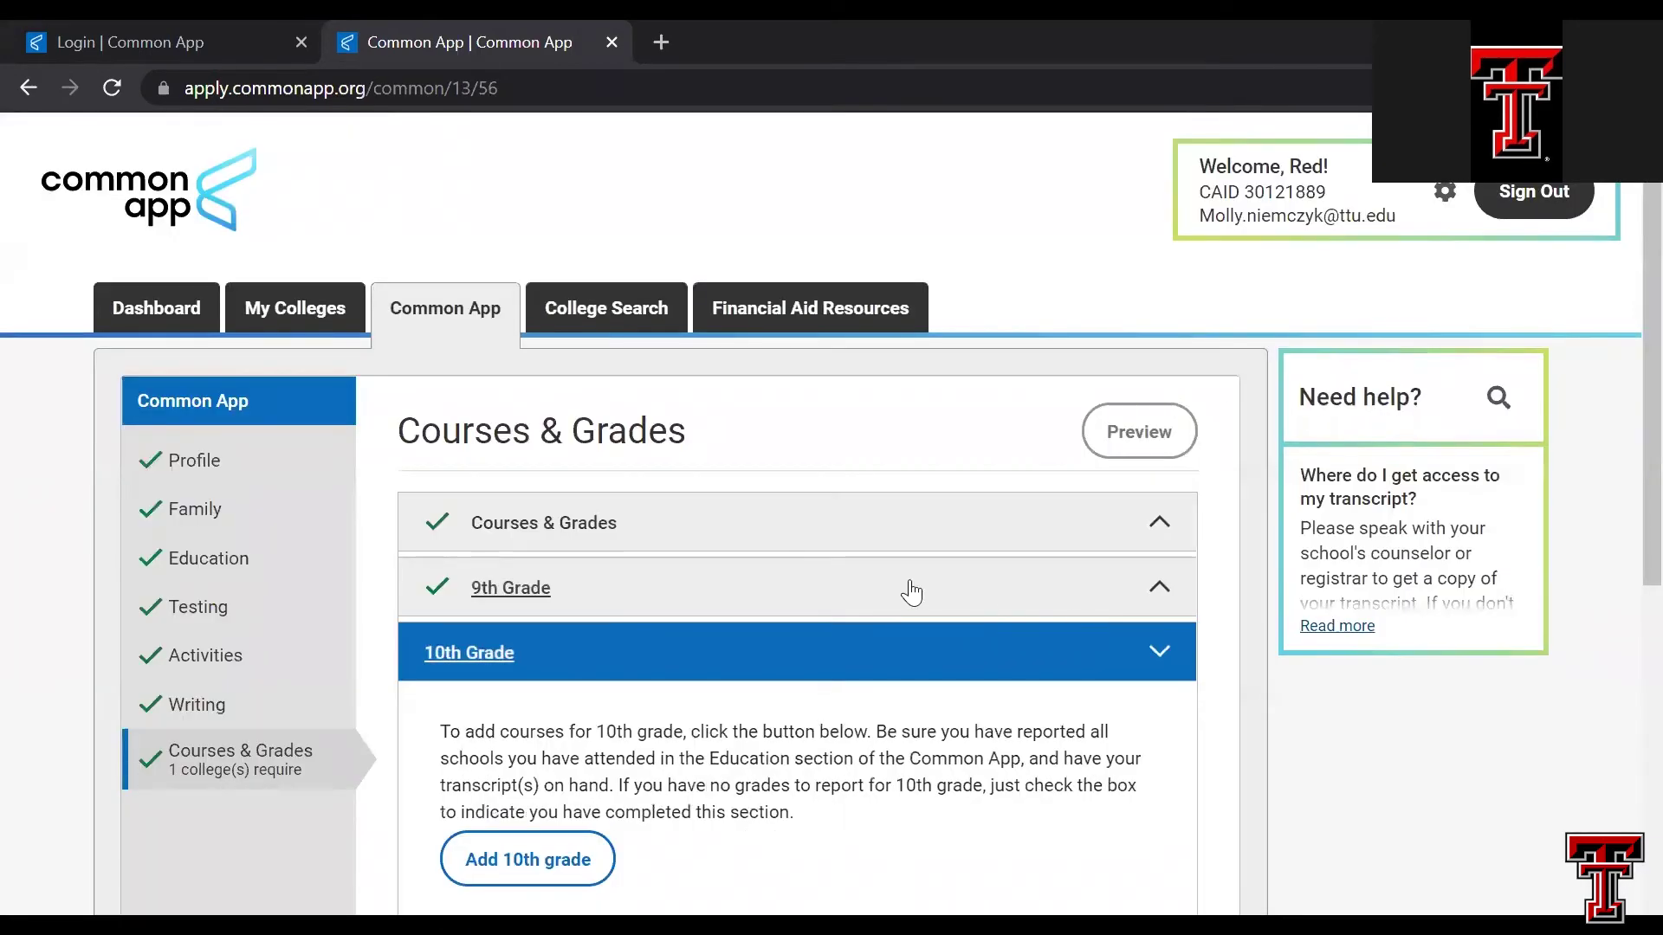
pyautogui.scroll(-3, 911, 591)
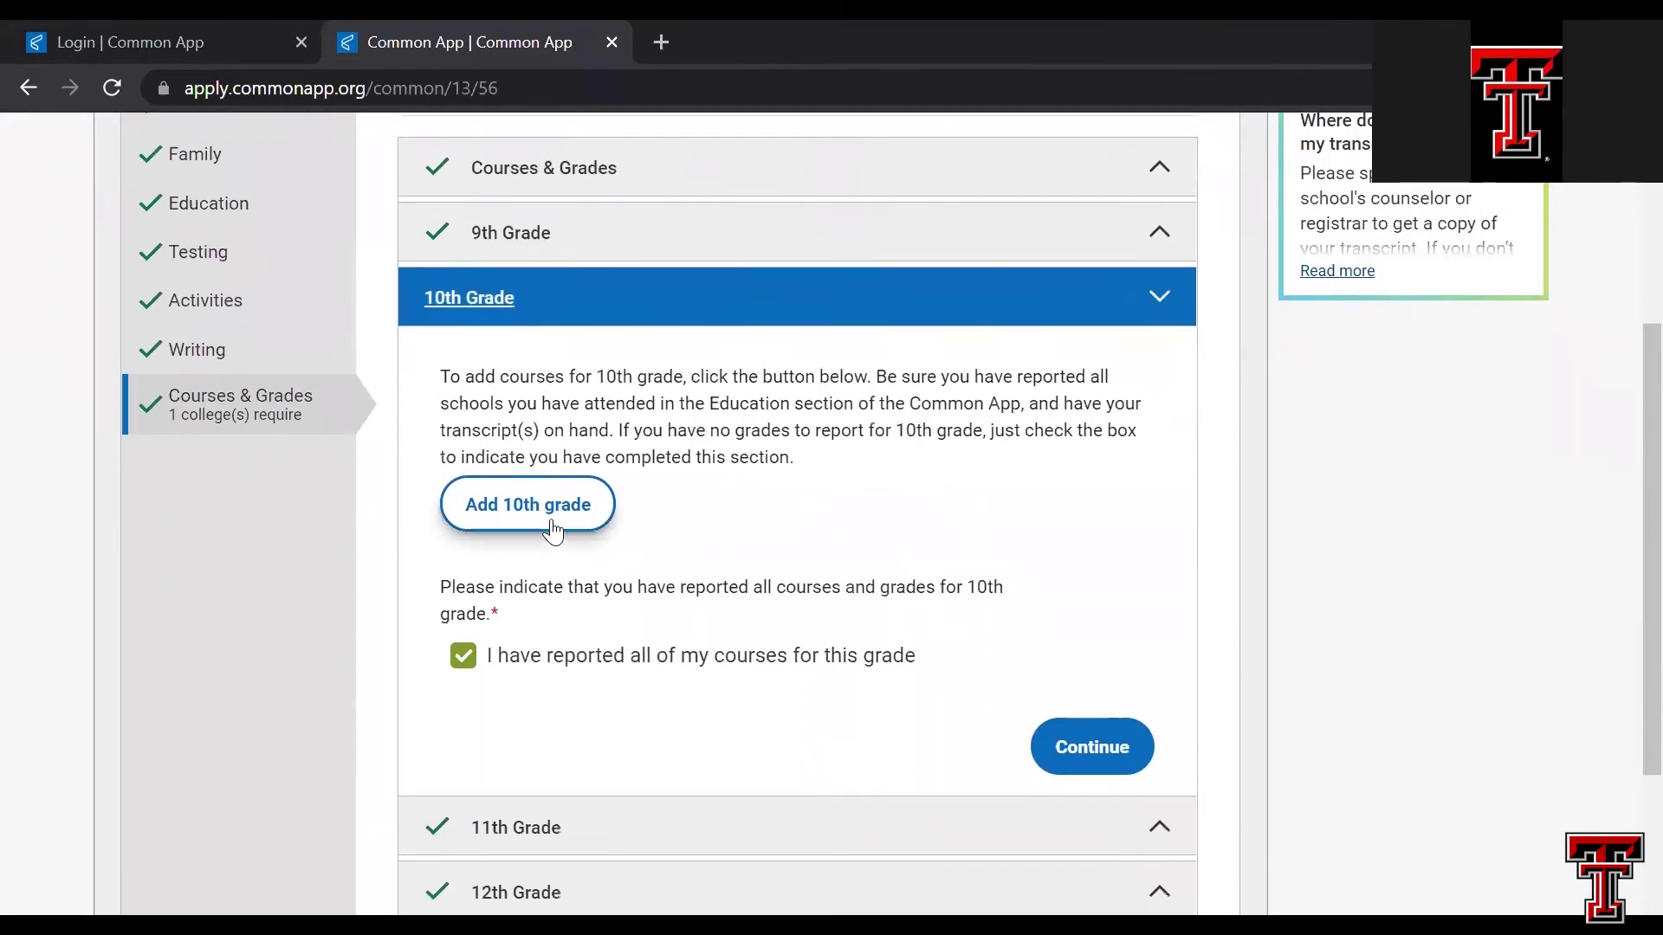
pyautogui.click(544, 515)
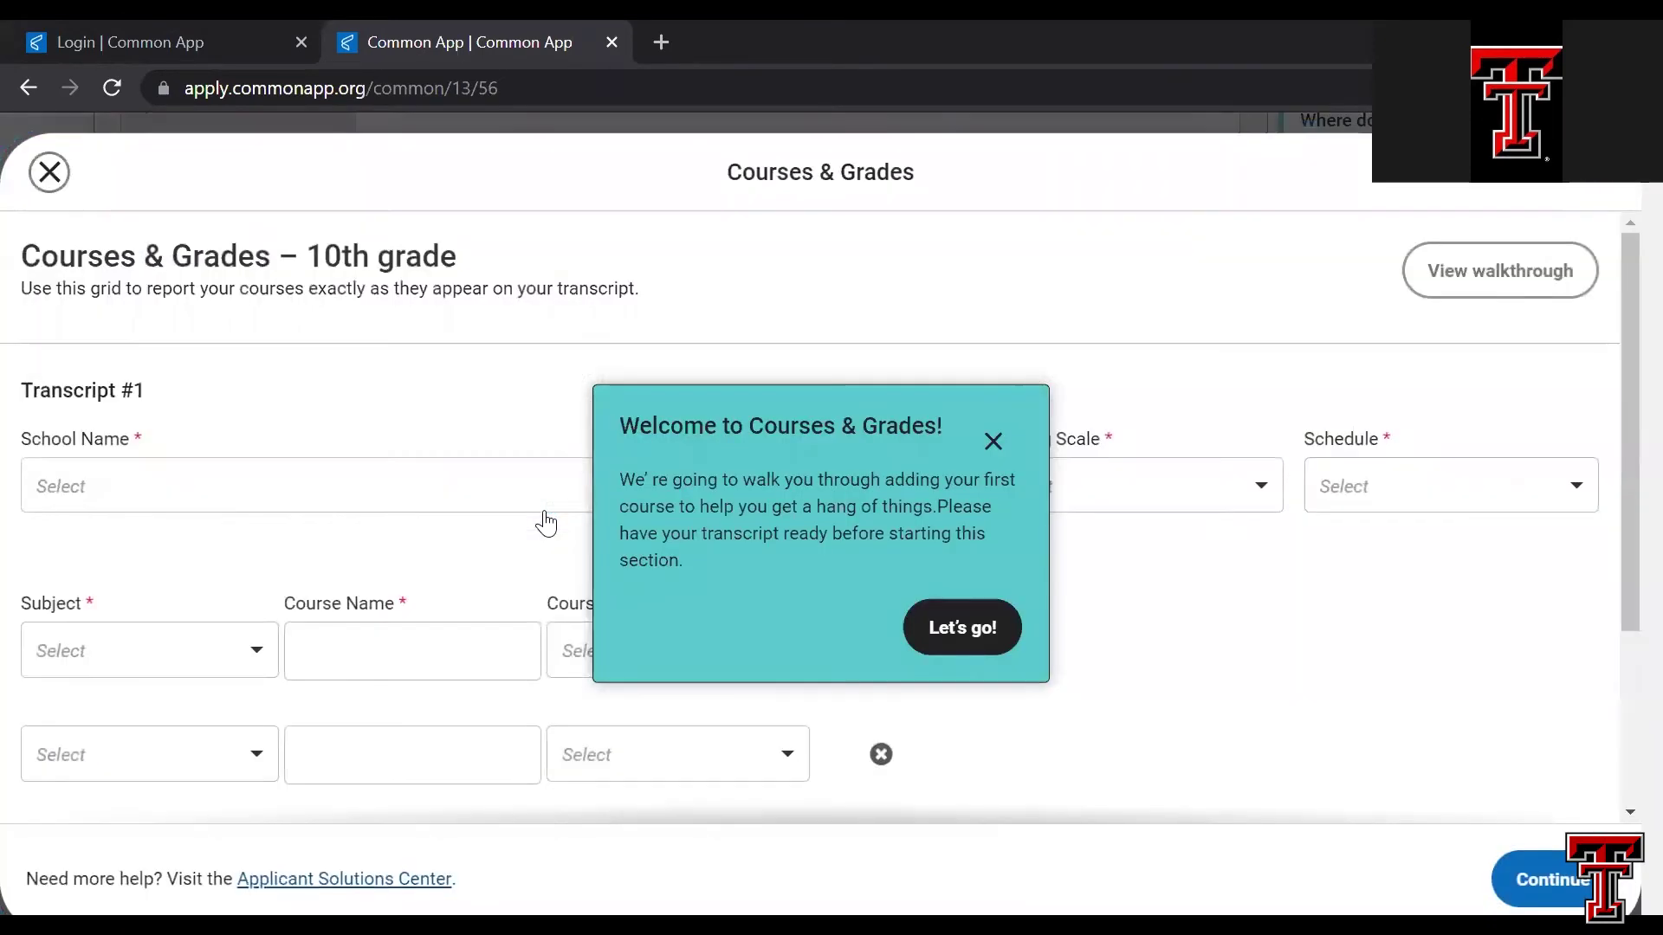
pyautogui.click(993, 442)
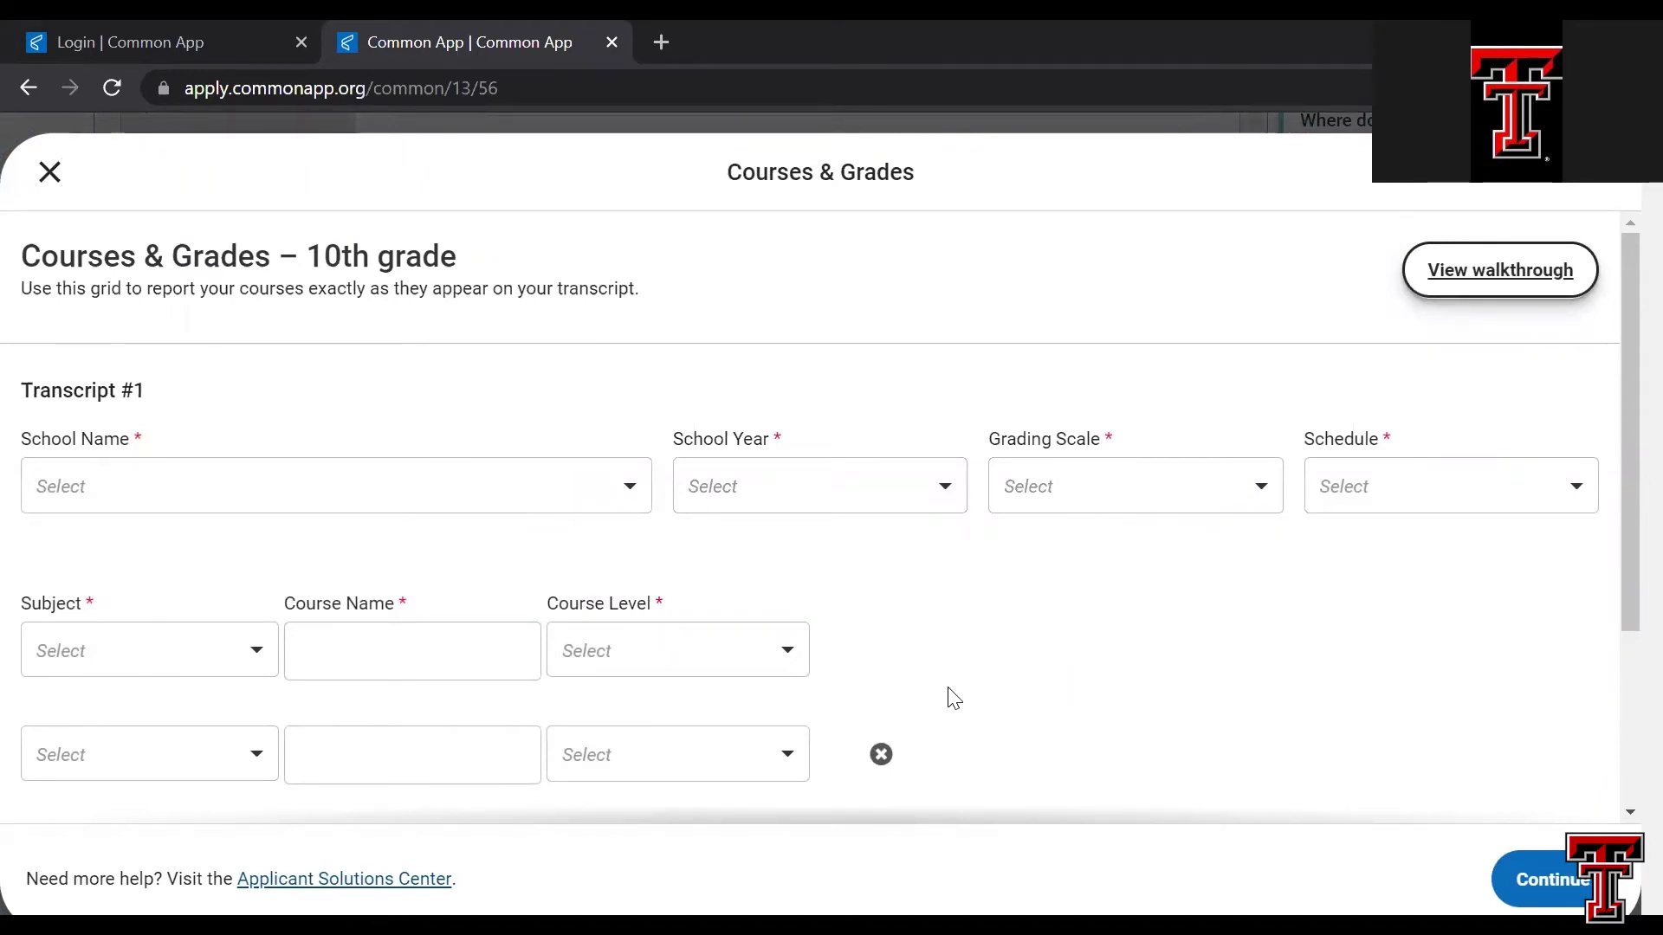
pyautogui.scroll(-1, 1053, 710)
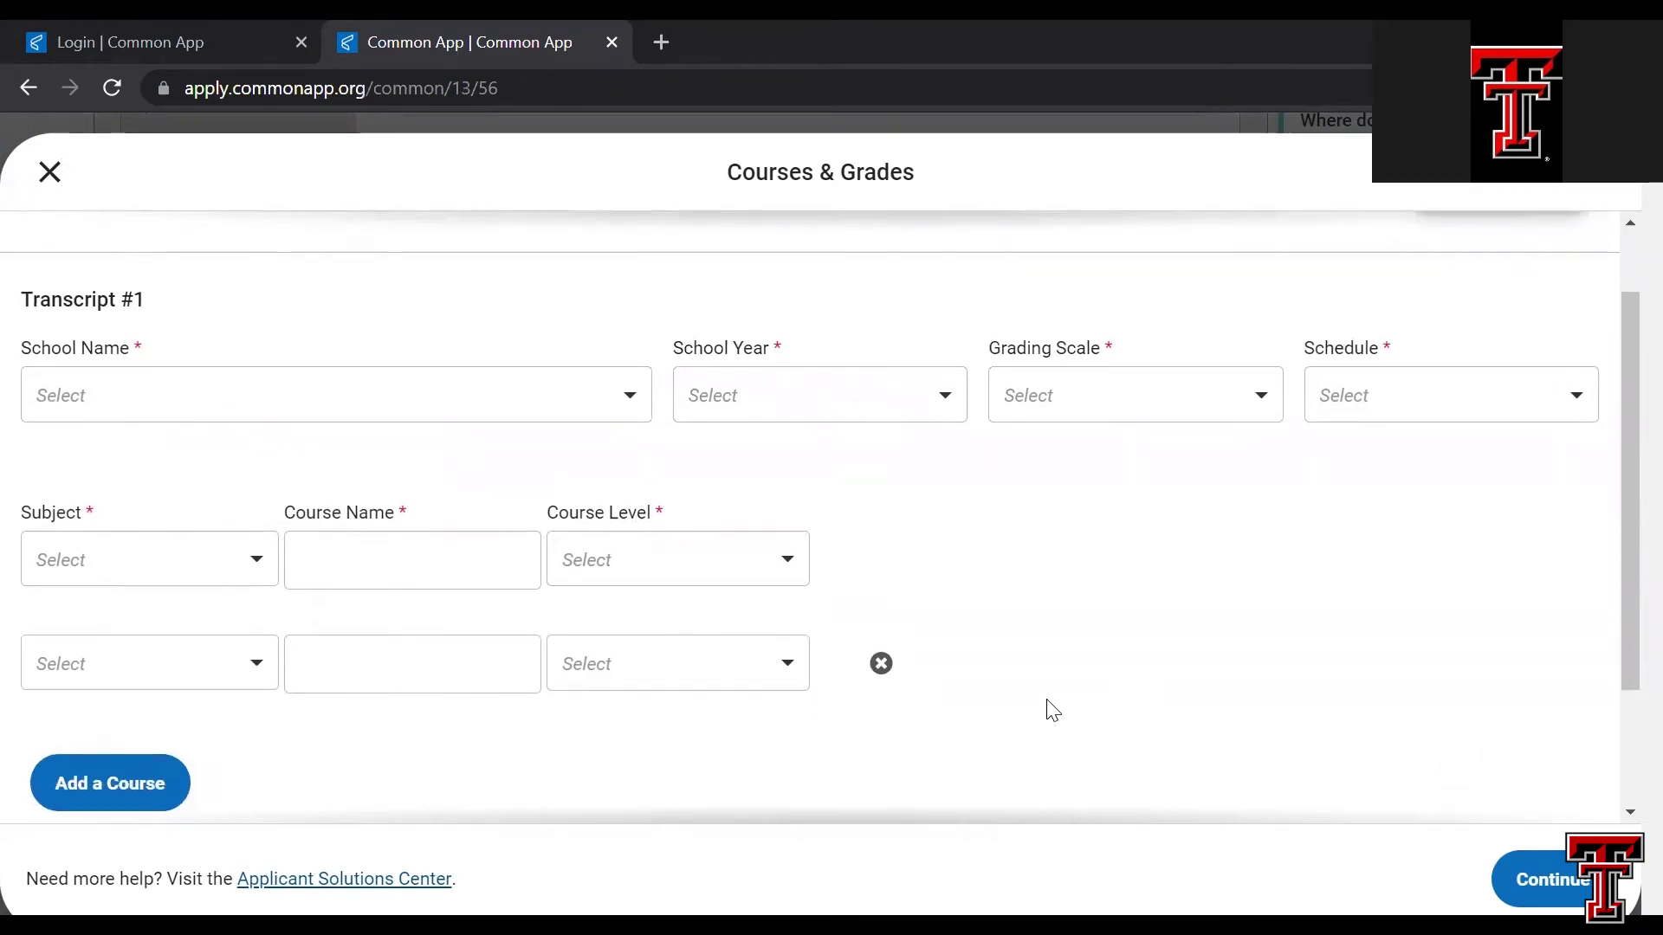
pyautogui.scroll(1, 1052, 710)
pyautogui.scroll(-1, 1052, 711)
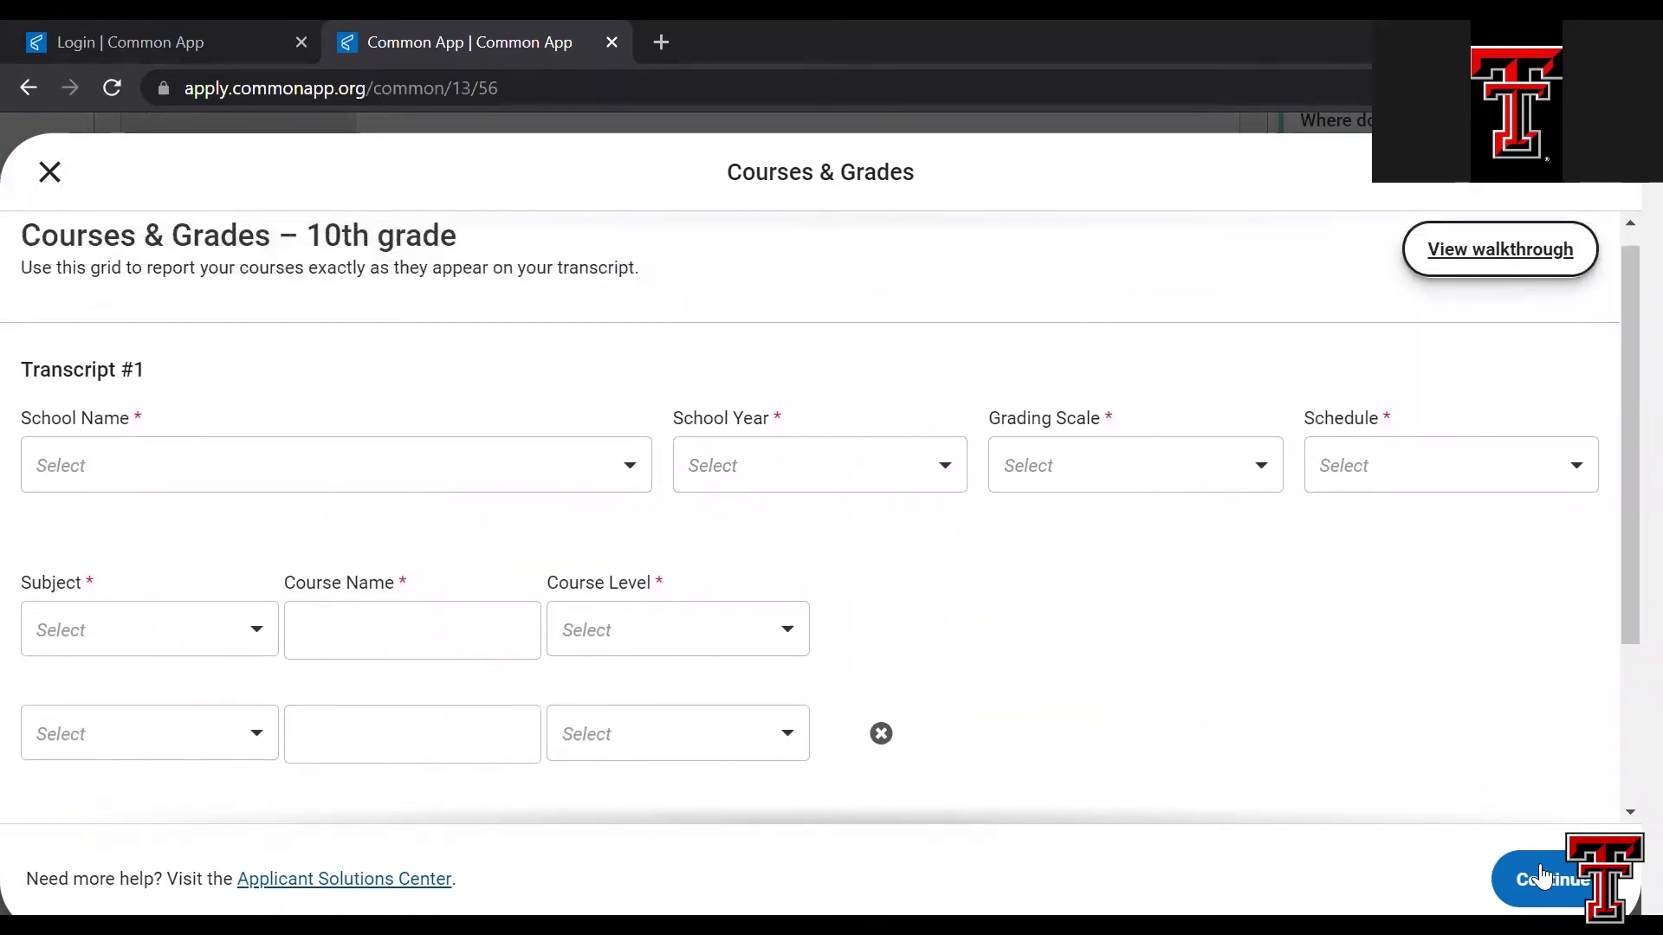
pyautogui.click(1594, 879)
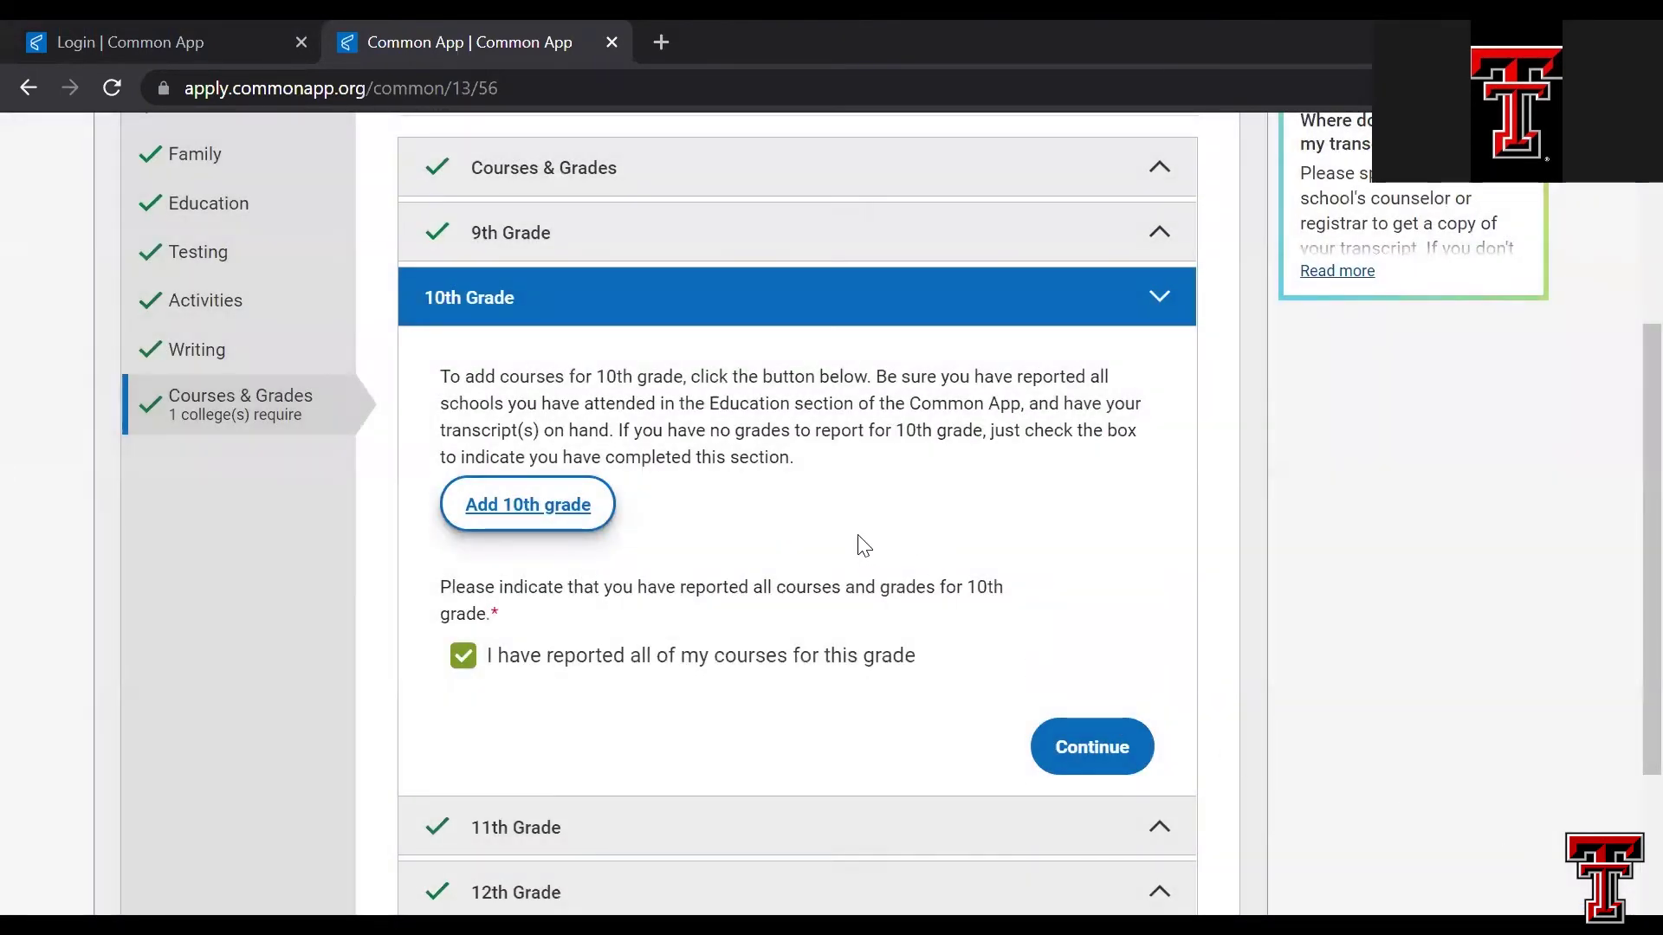
# - Continue through 11th Grade to 12th Grade, checking the all-courses-reported confirmation and the answer on officially graded 12th grade courses
pyautogui.scroll(-2, 863, 546)
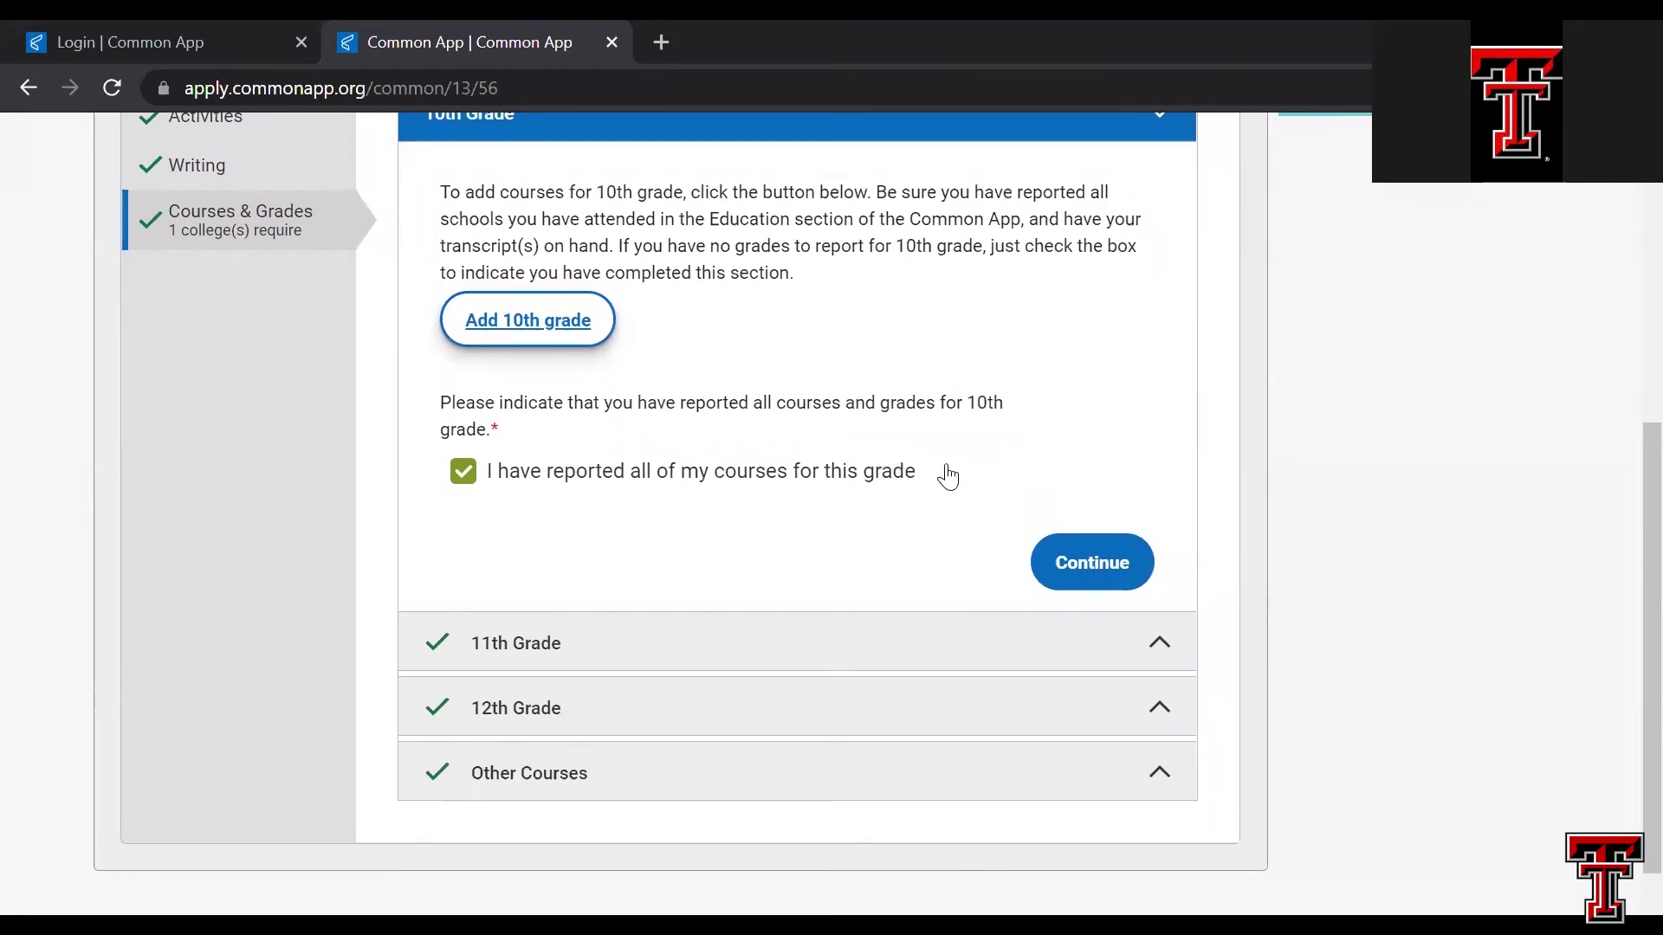
pyautogui.click(1081, 561)
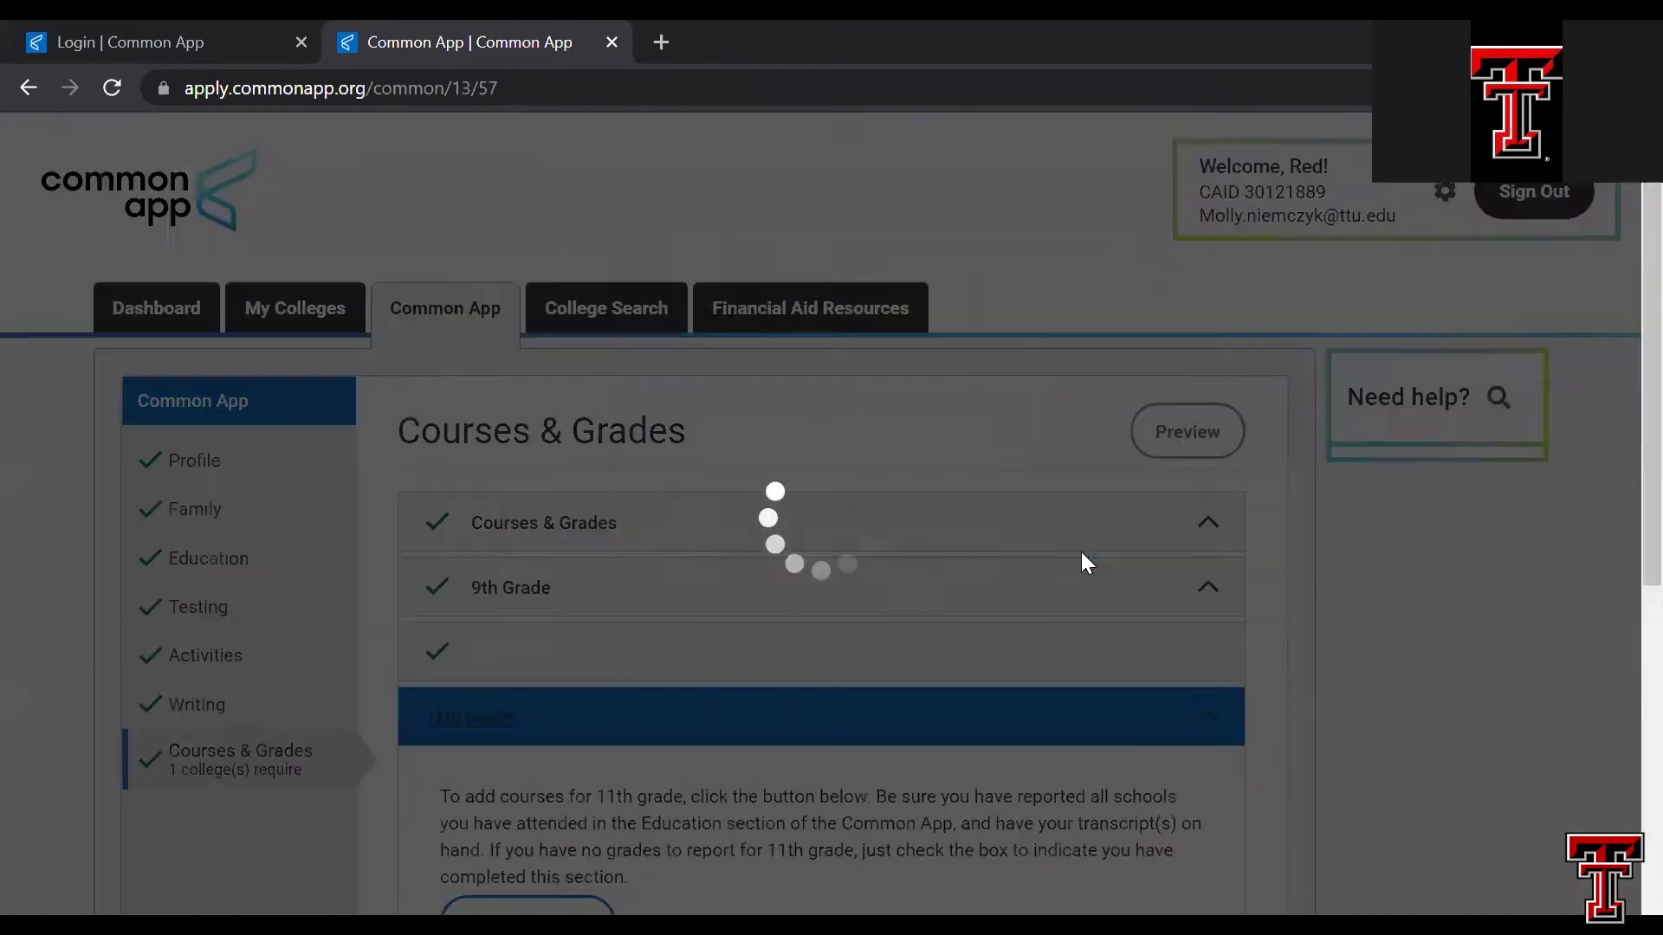
pyautogui.scroll(-5, 831, 564)
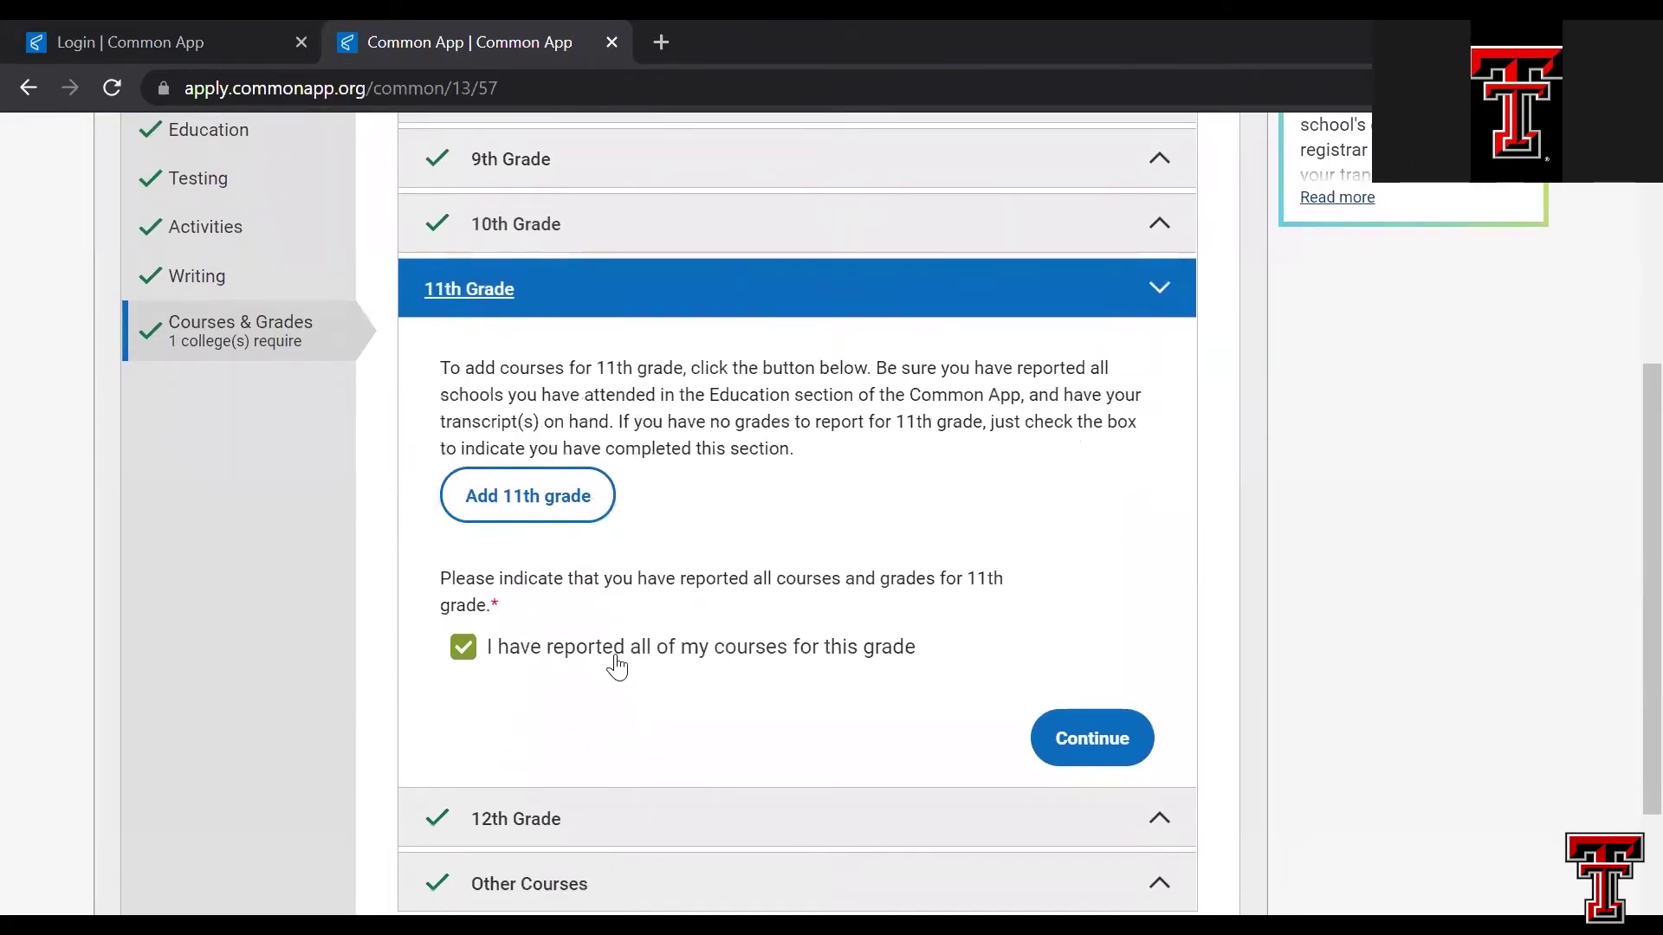
pyautogui.click(1076, 748)
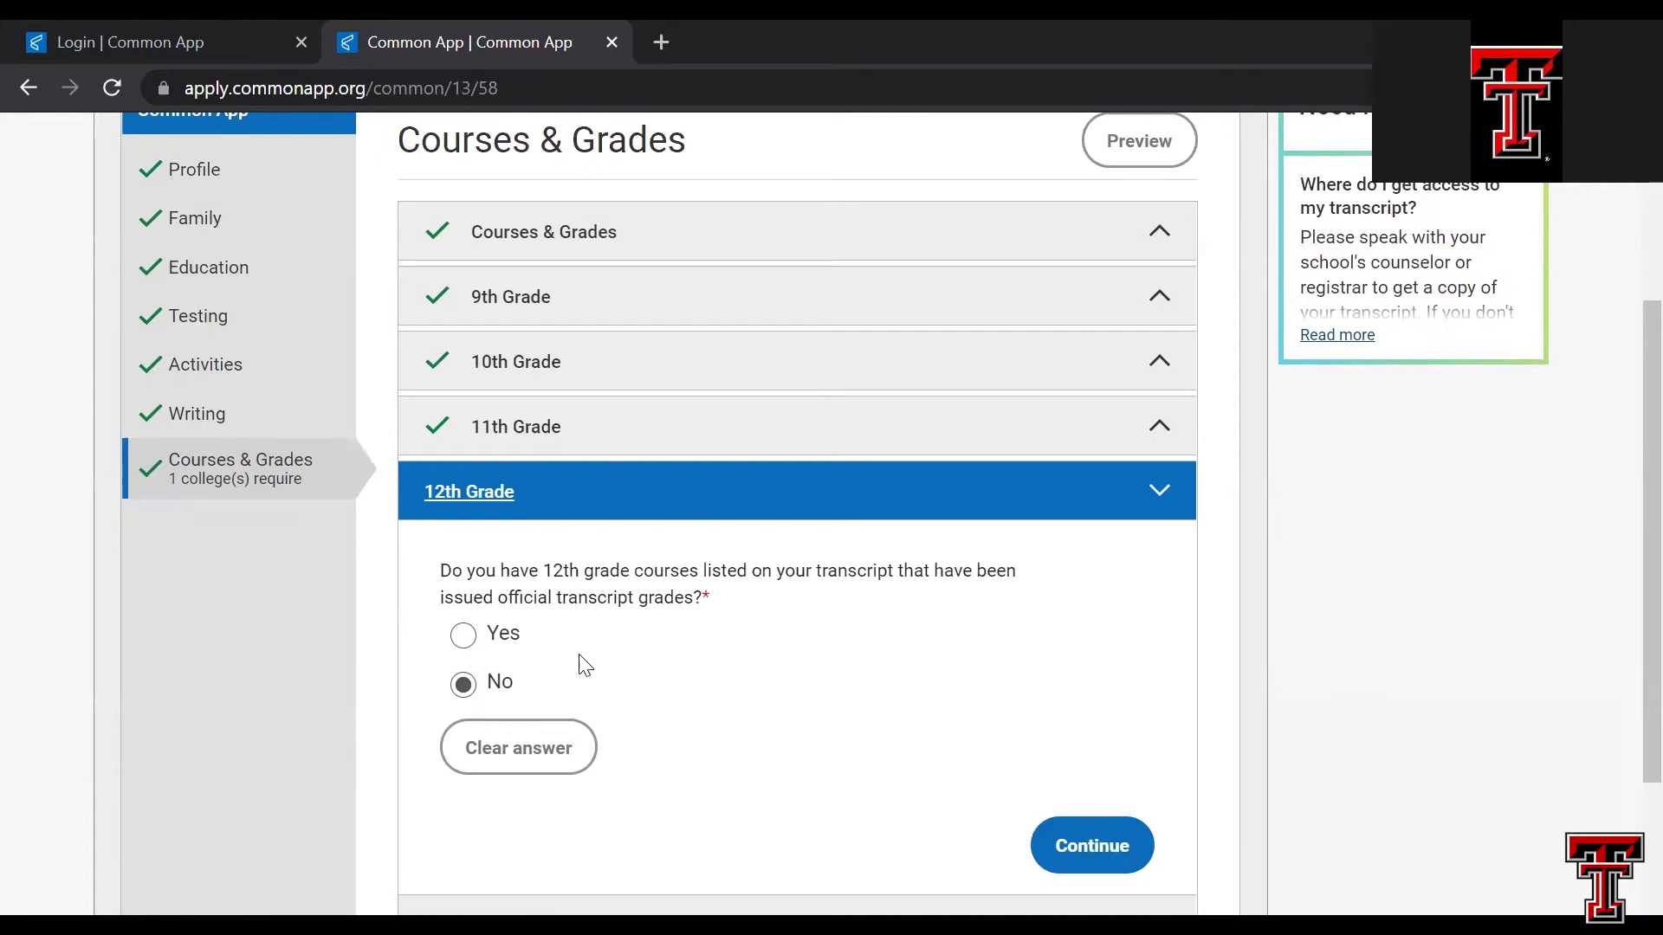
pyautogui.scroll(-2, 848, 735)
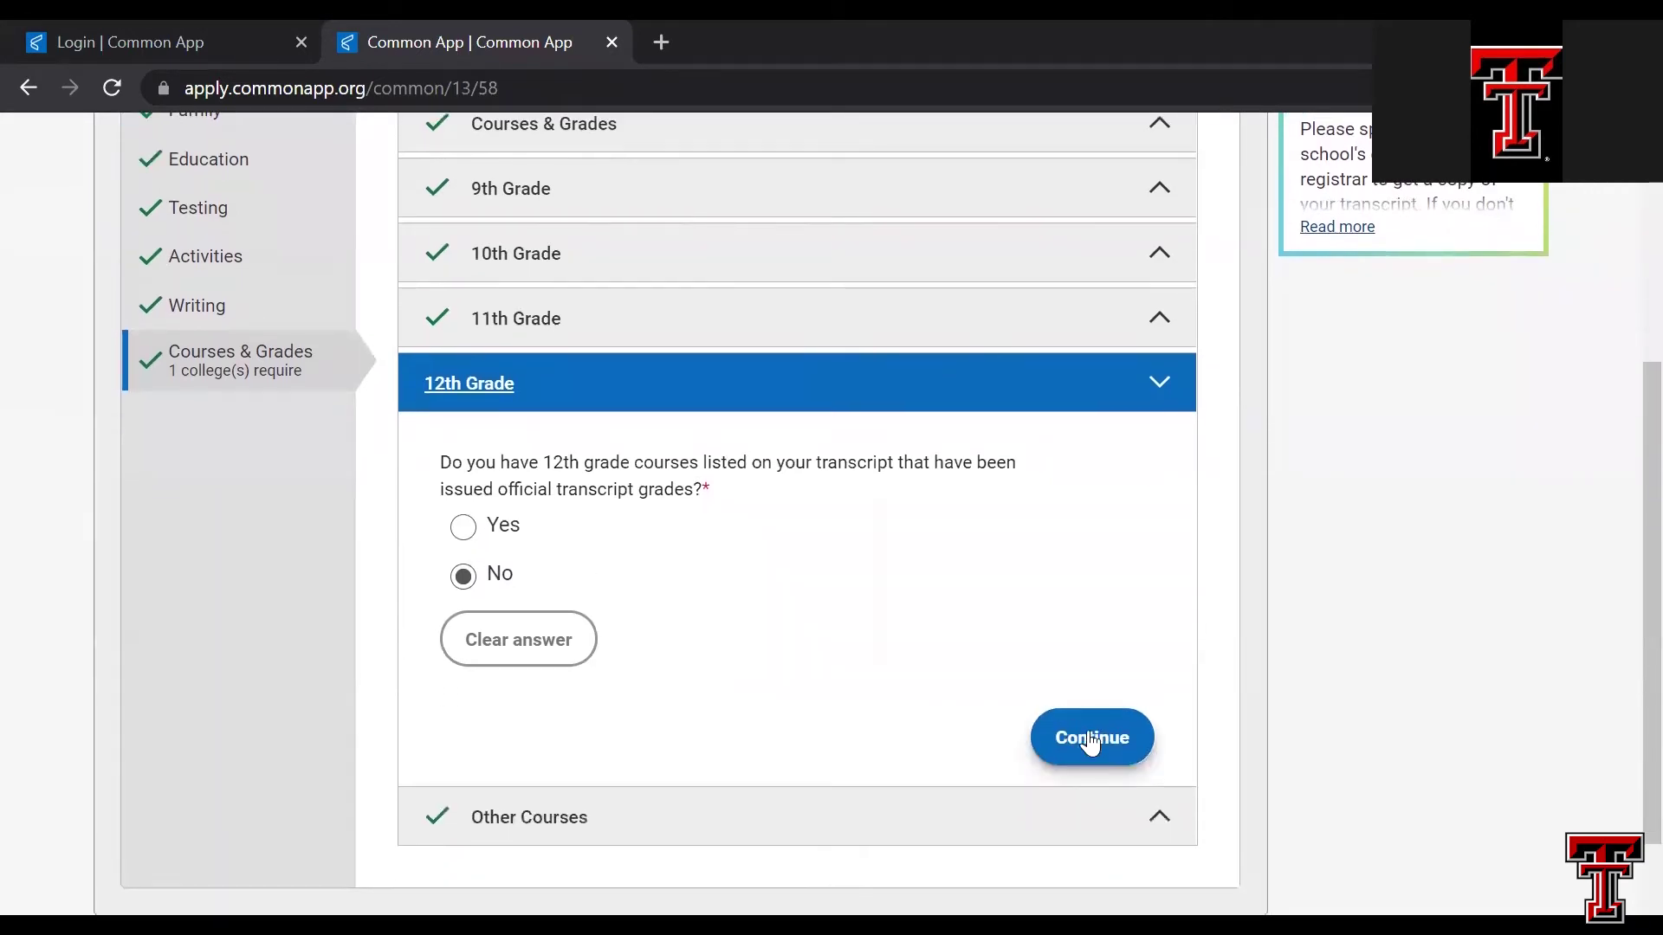
# - Continue to Other Courses and review the question on middle school, post-12th grade and summer courses along with the completed parts
pyautogui.click(1095, 743)
pyautogui.scroll(-2, 965, 556)
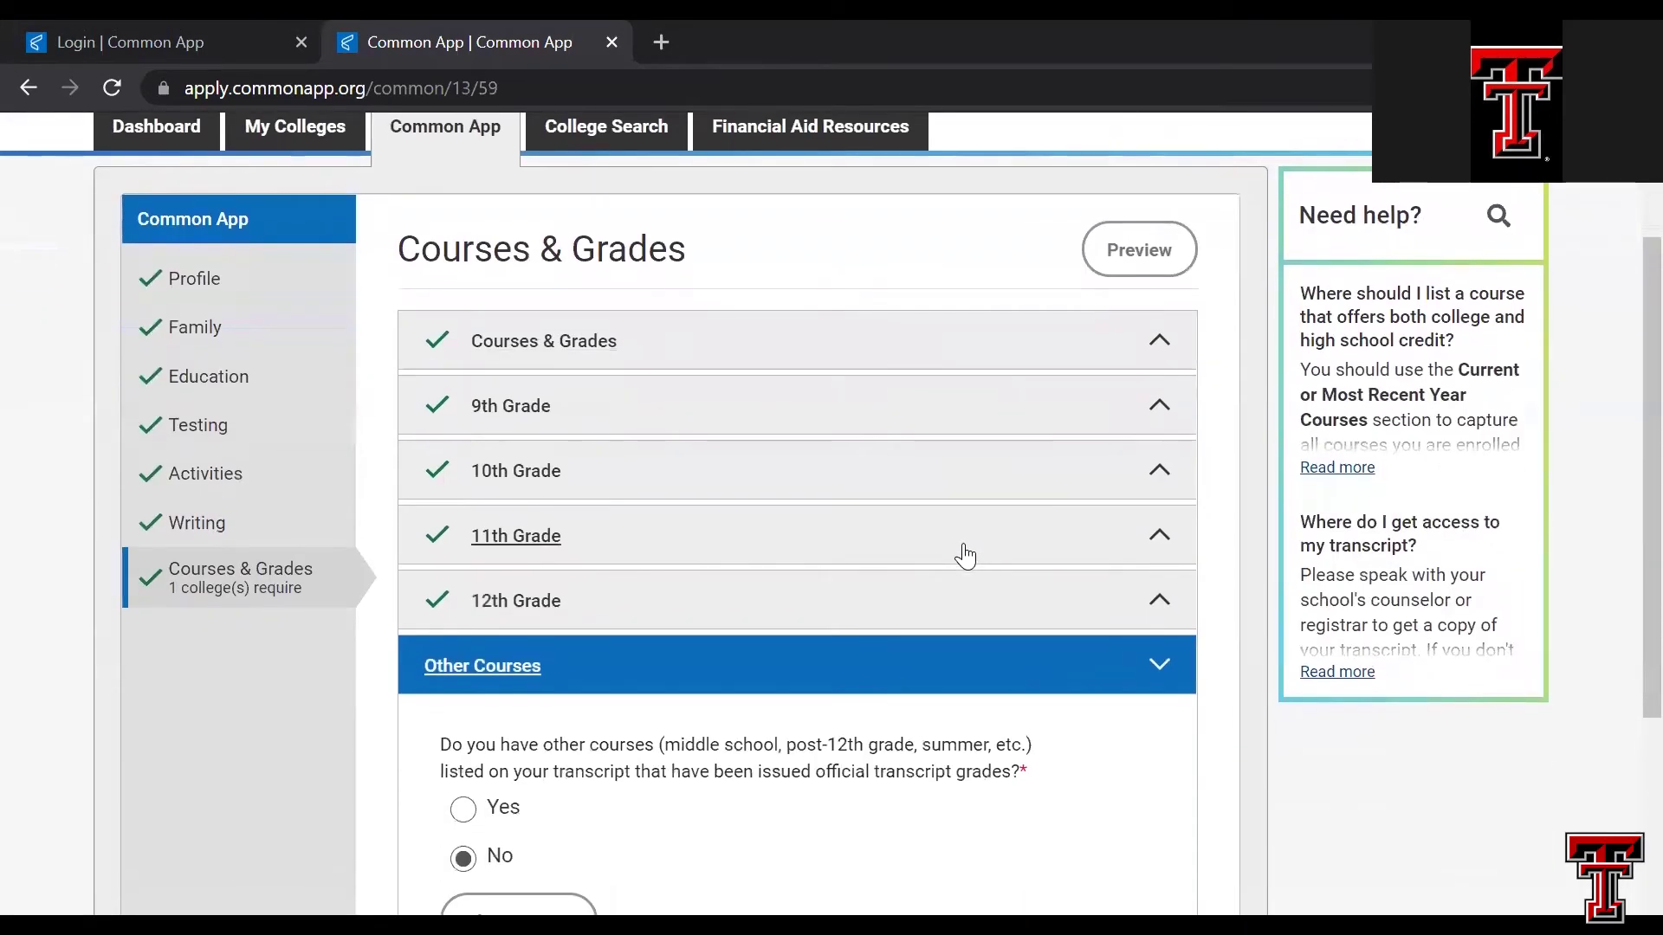
pyautogui.scroll(-1, 965, 556)
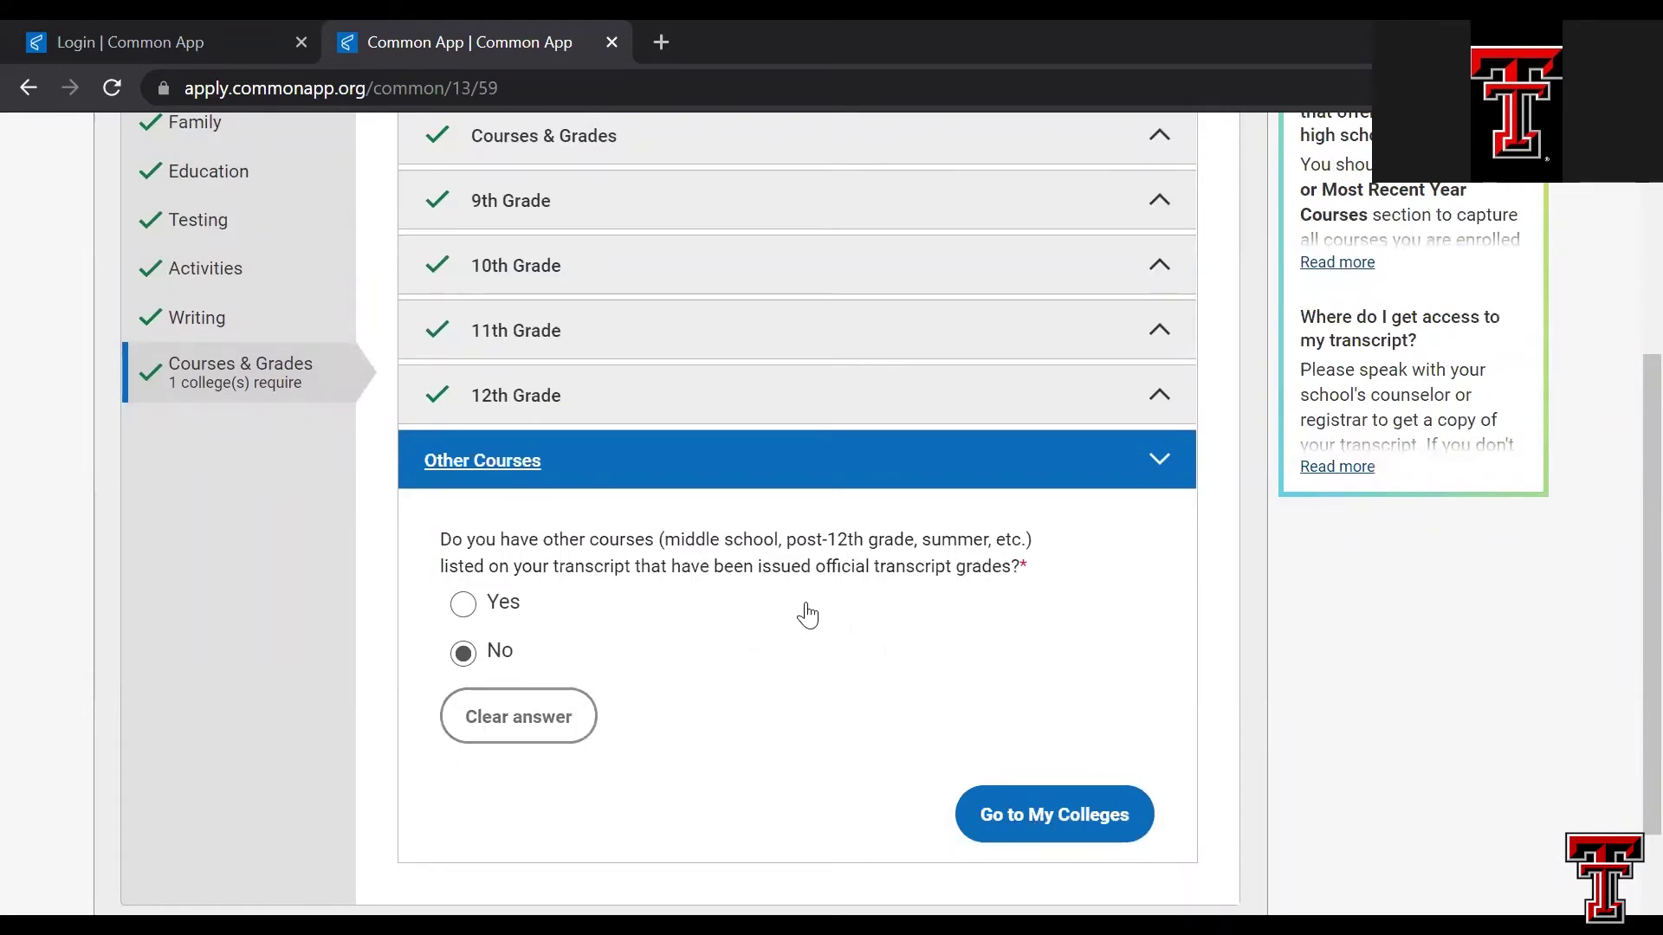
pyautogui.scroll(2, 808, 614)
pyautogui.scroll(1, 808, 614)
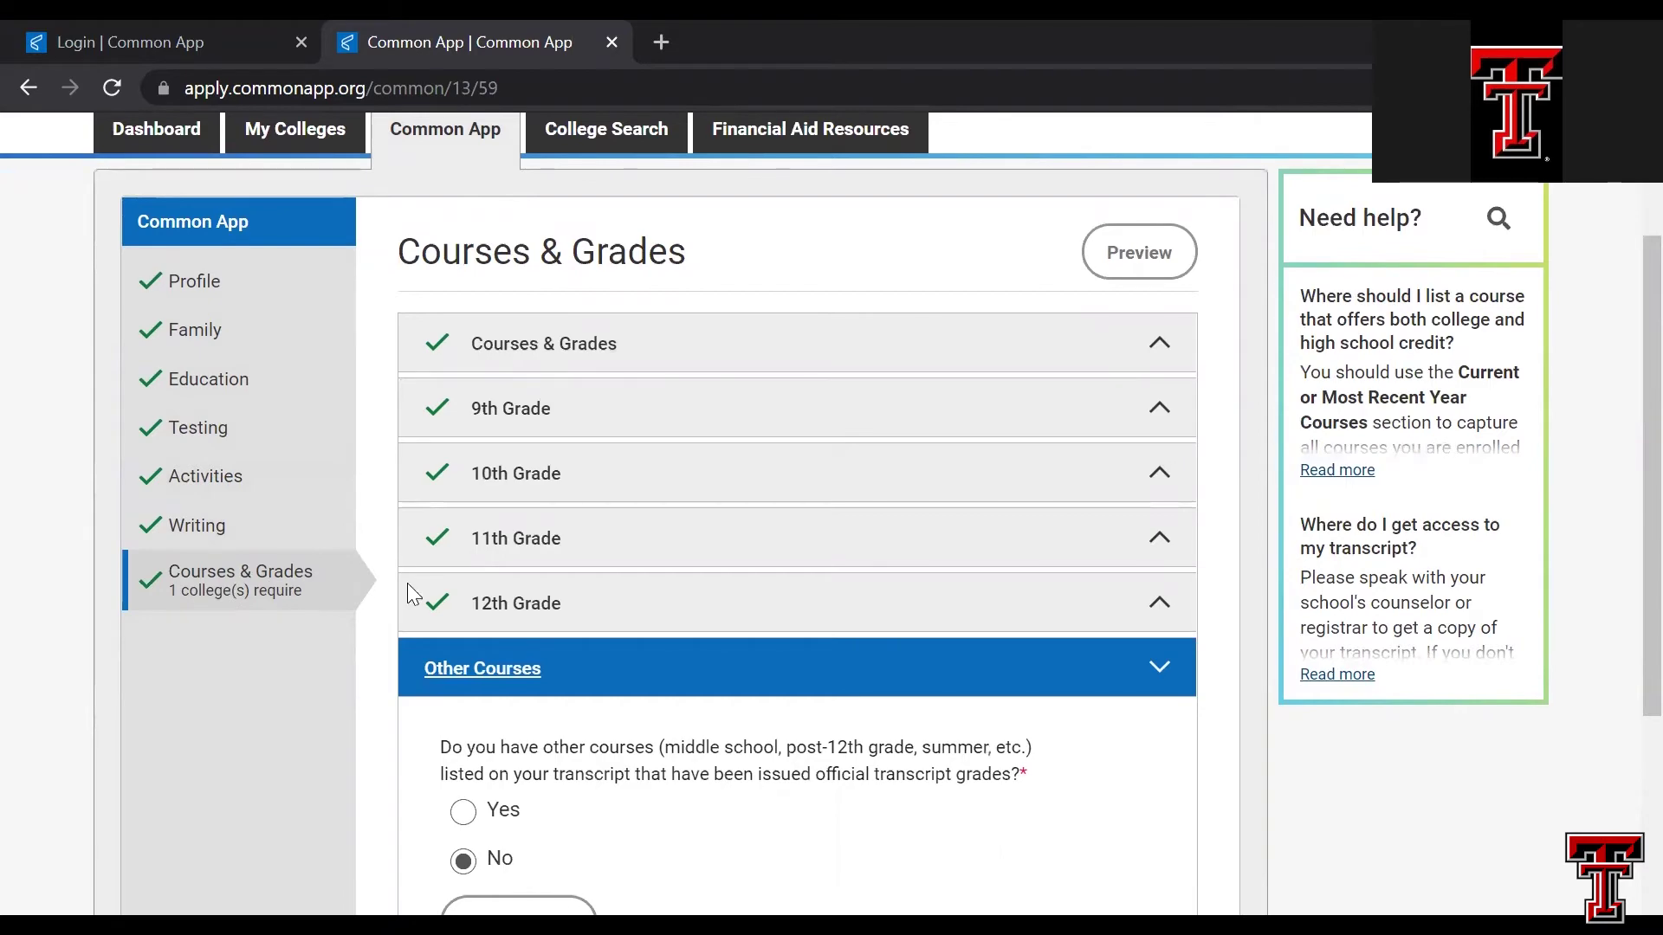
pyautogui.scroll(-3, 693, 704)
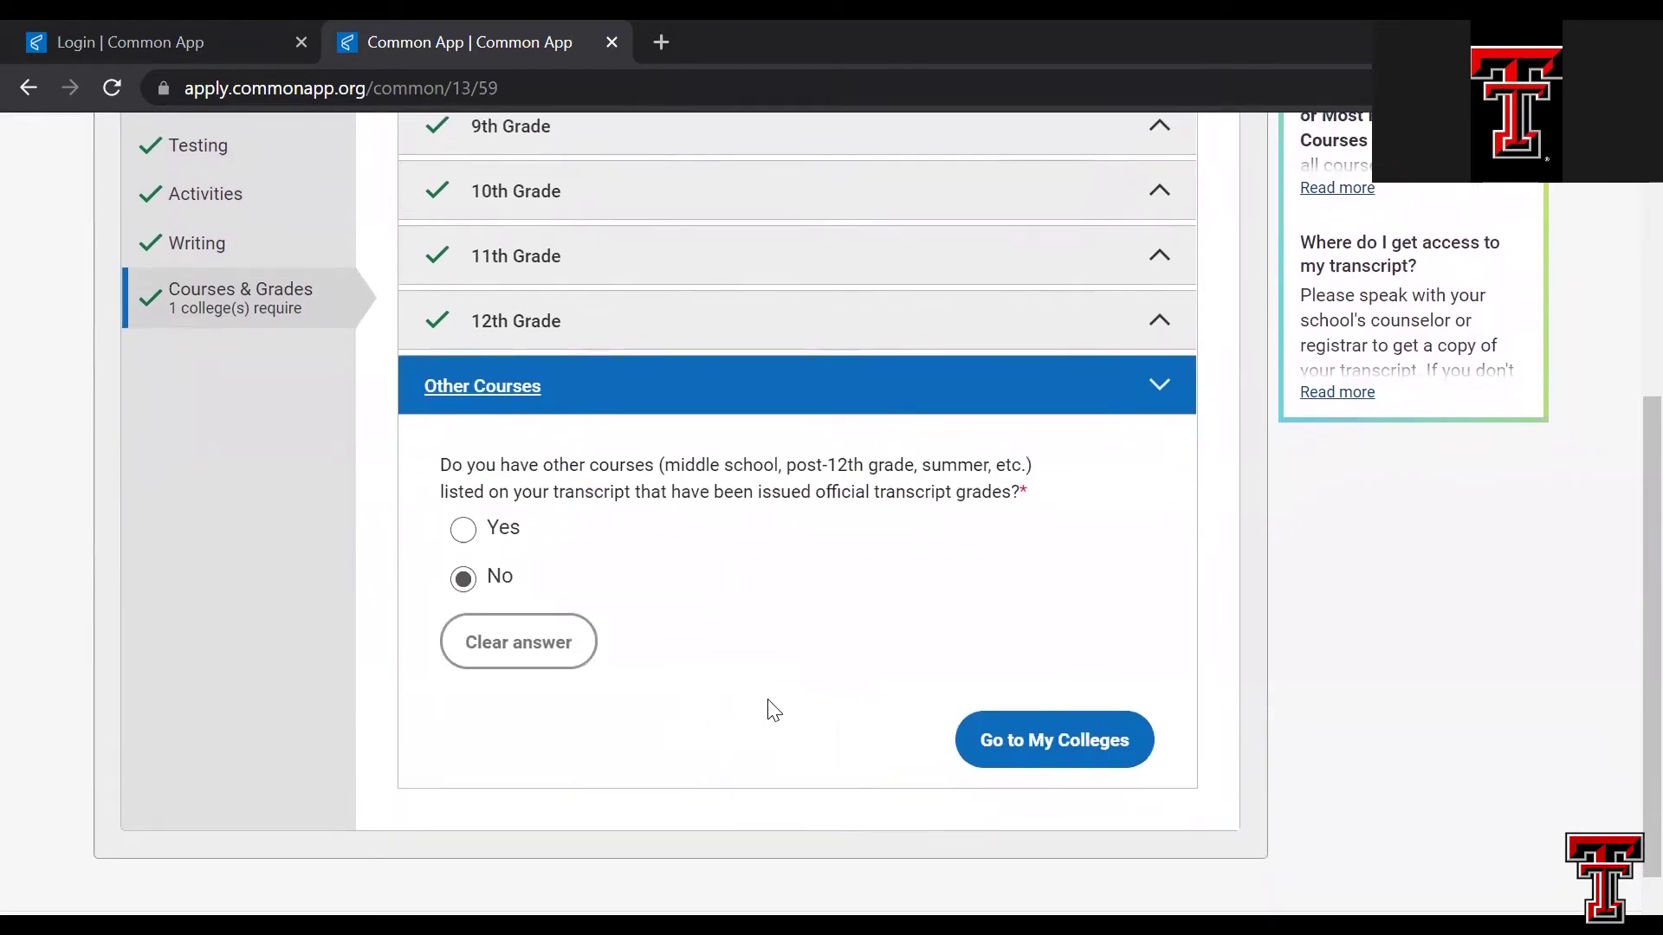
pyautogui.scroll(4, 805, 512)
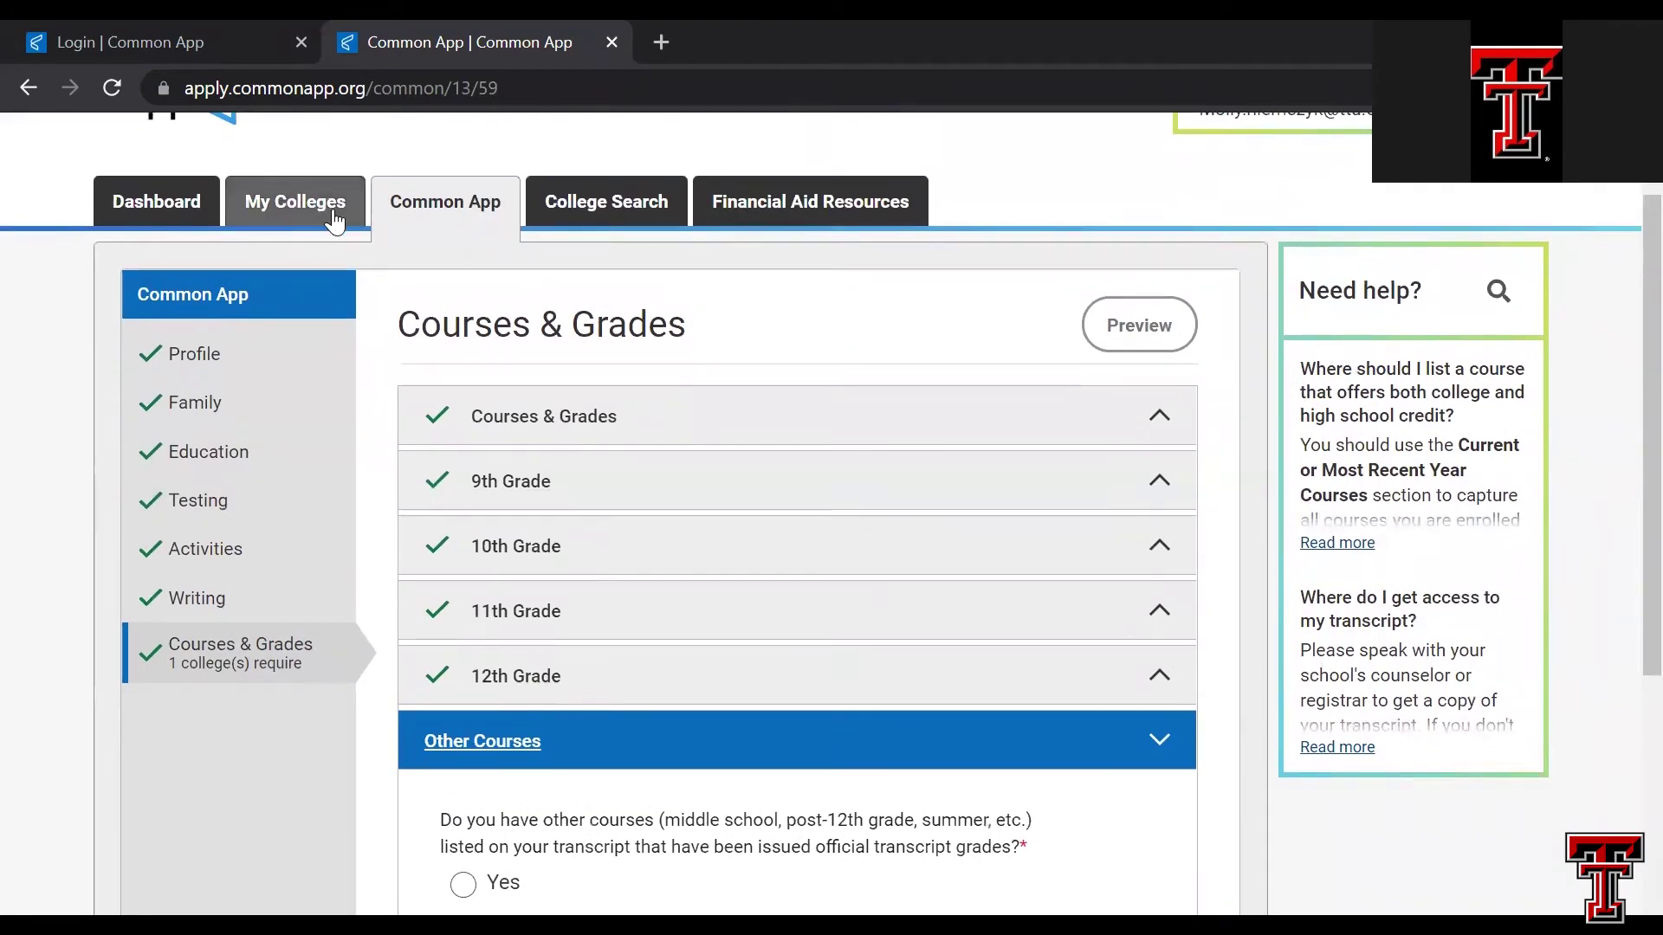
pyautogui.scroll(-4, 746, 531)
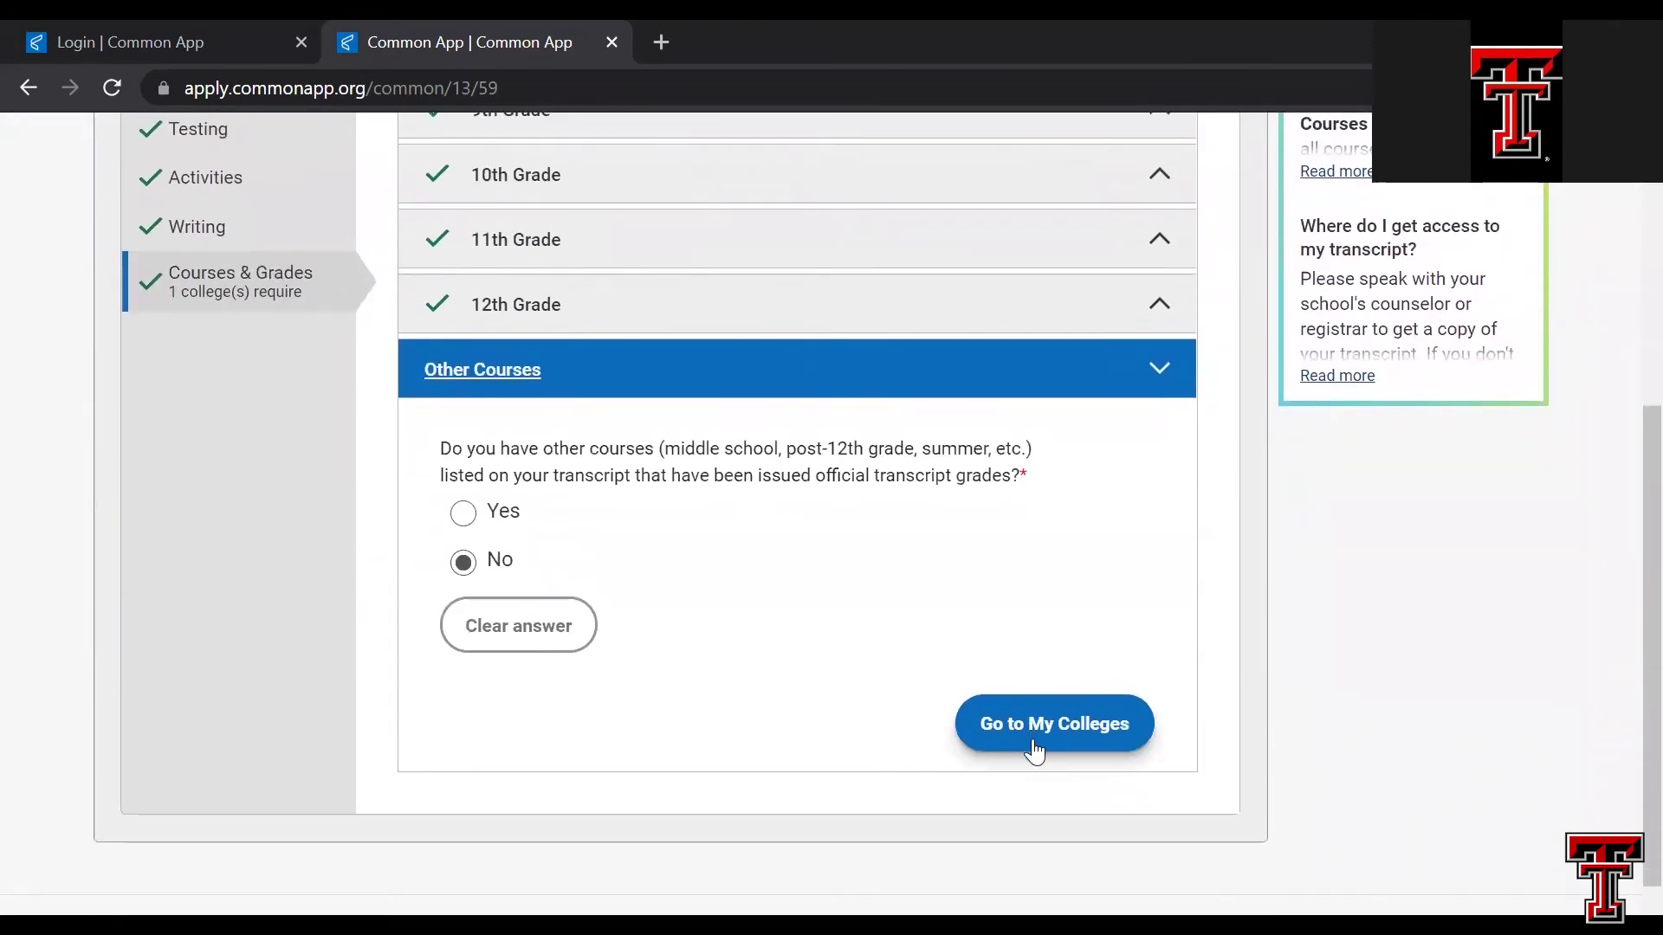
# - Go to My Colleges and expand Texas Tech University to review its contact information, application deadlines and application parts
pyautogui.click(1035, 748)
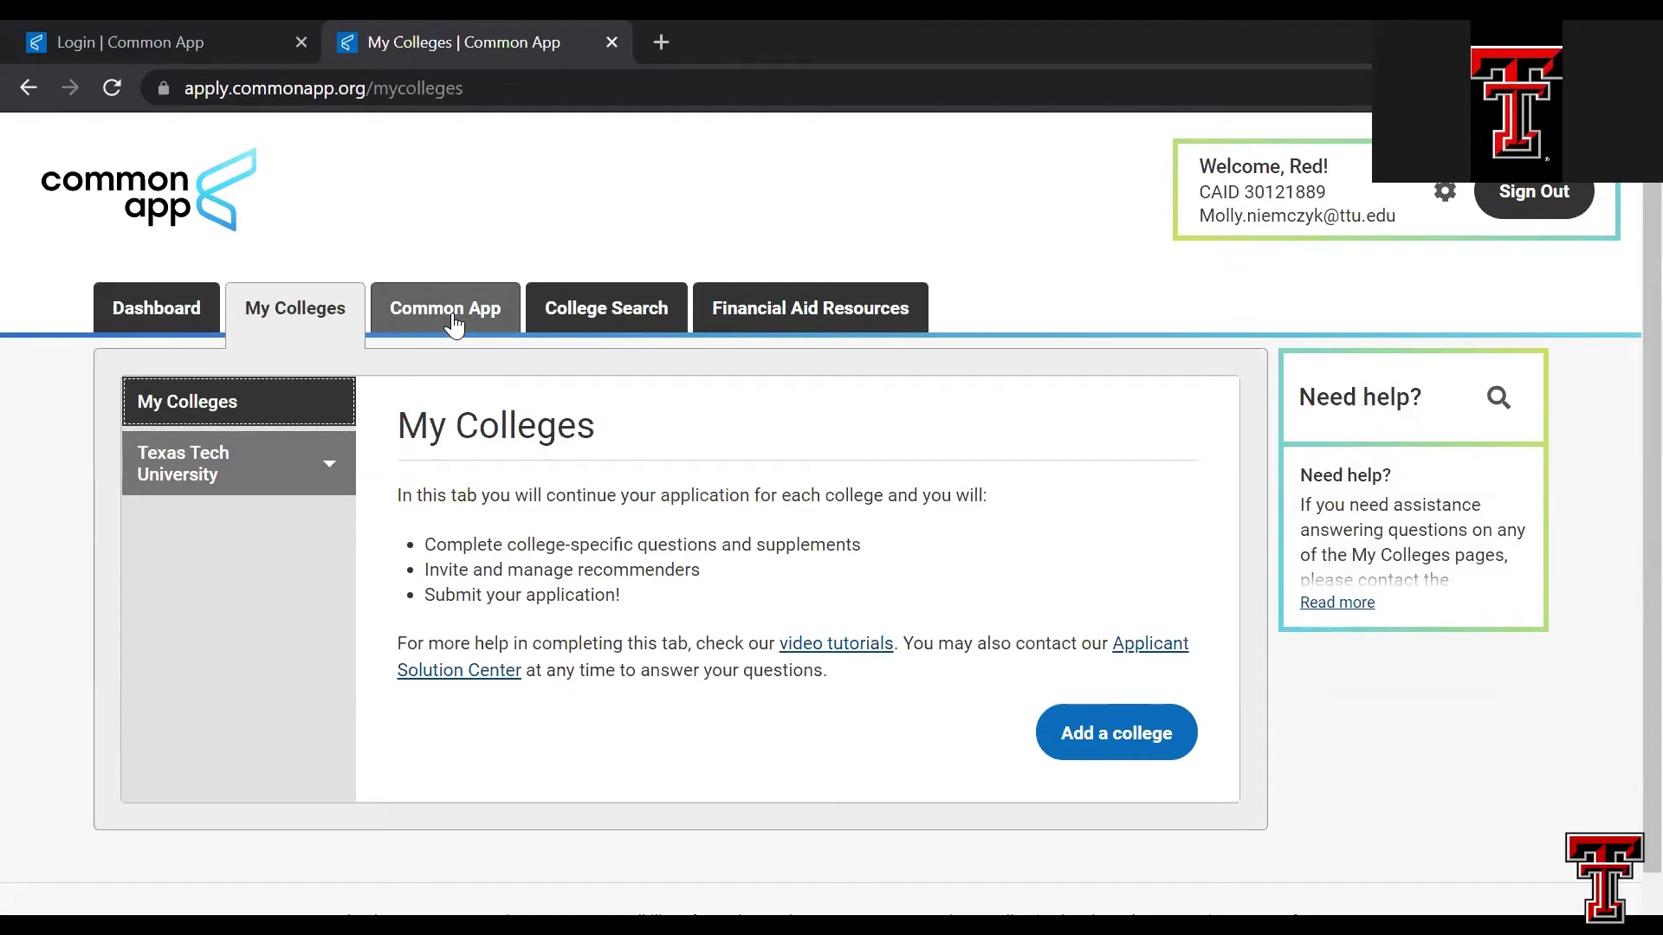
pyautogui.click(330, 482)
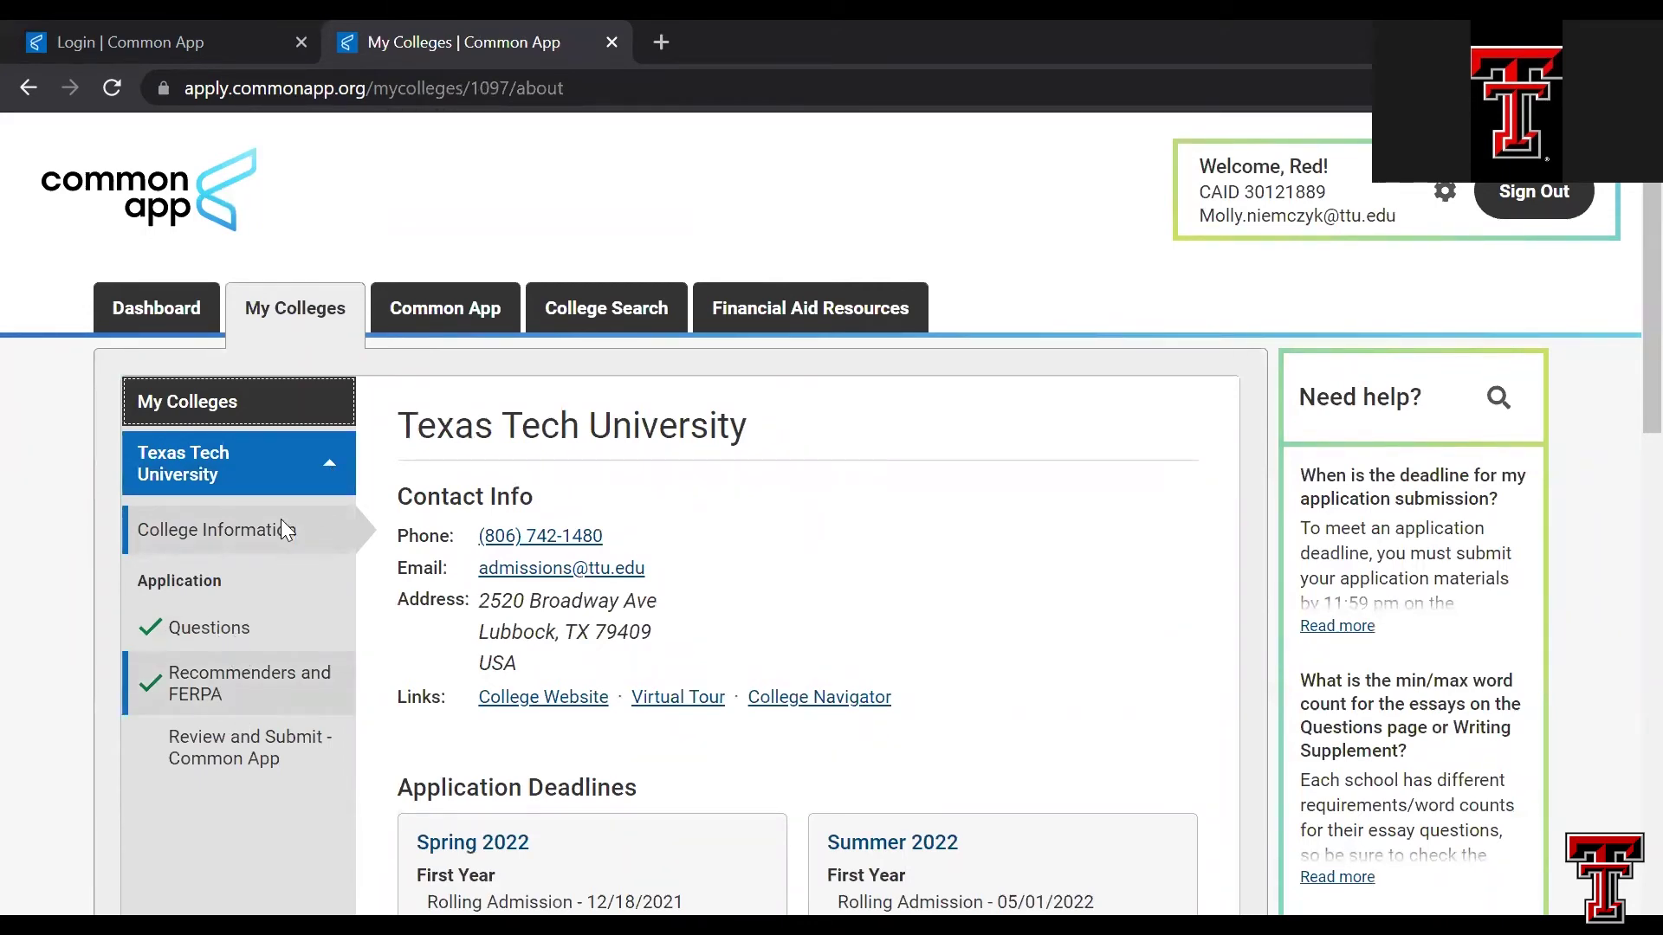
pyautogui.scroll(-1, 284, 524)
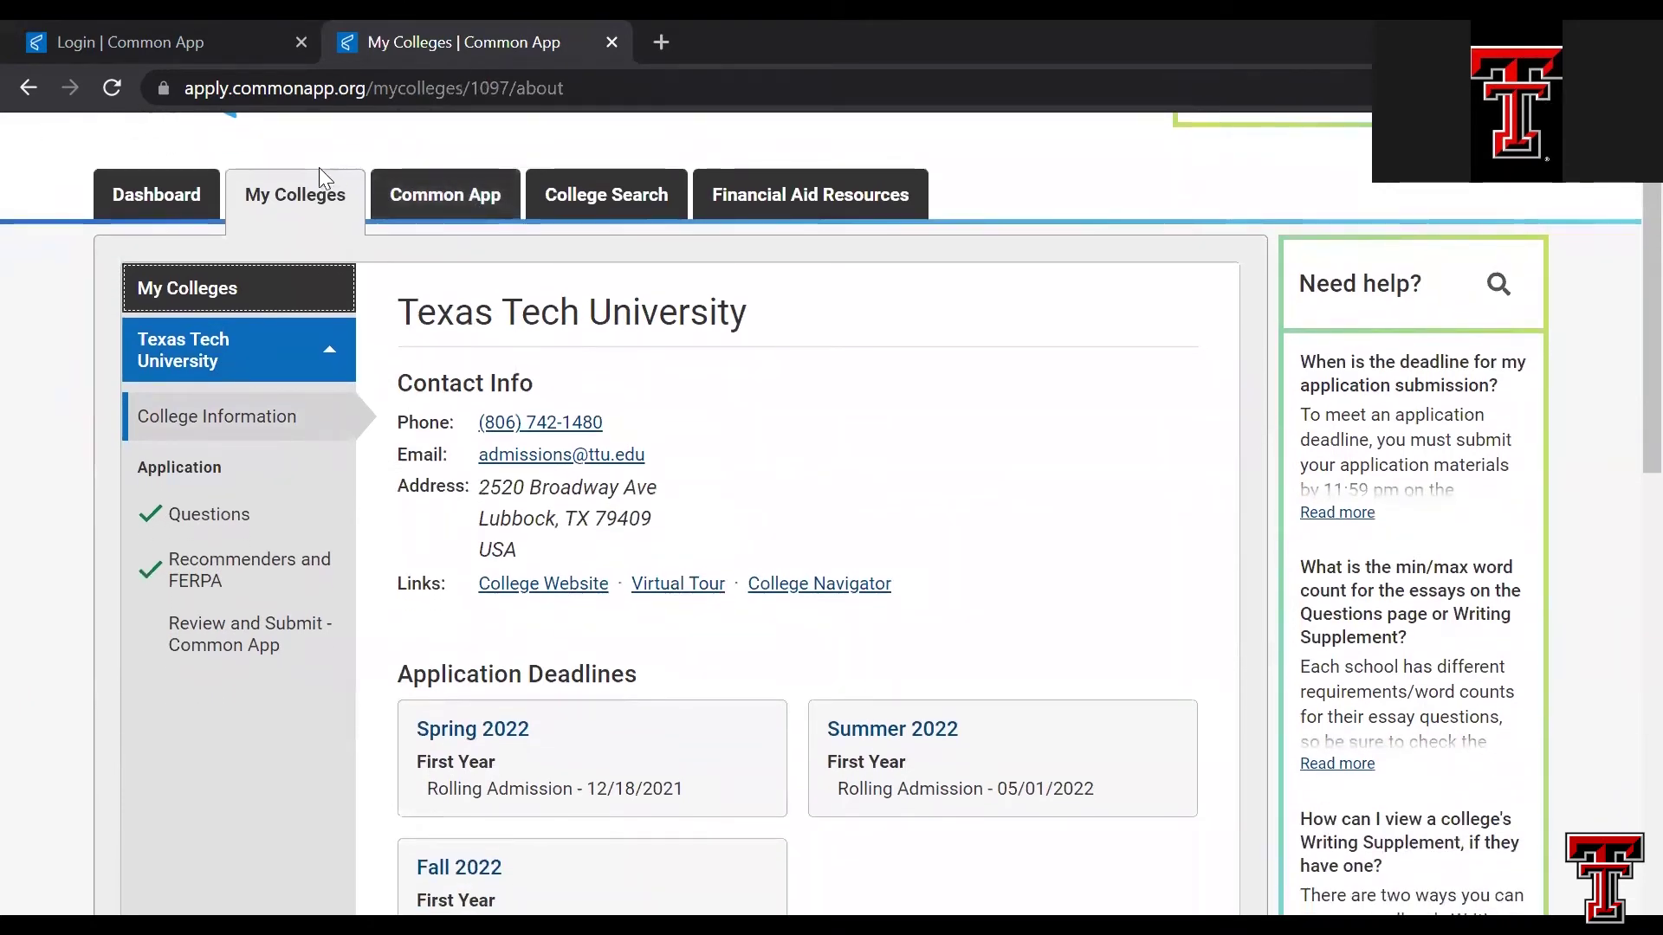
pyautogui.click(329, 355)
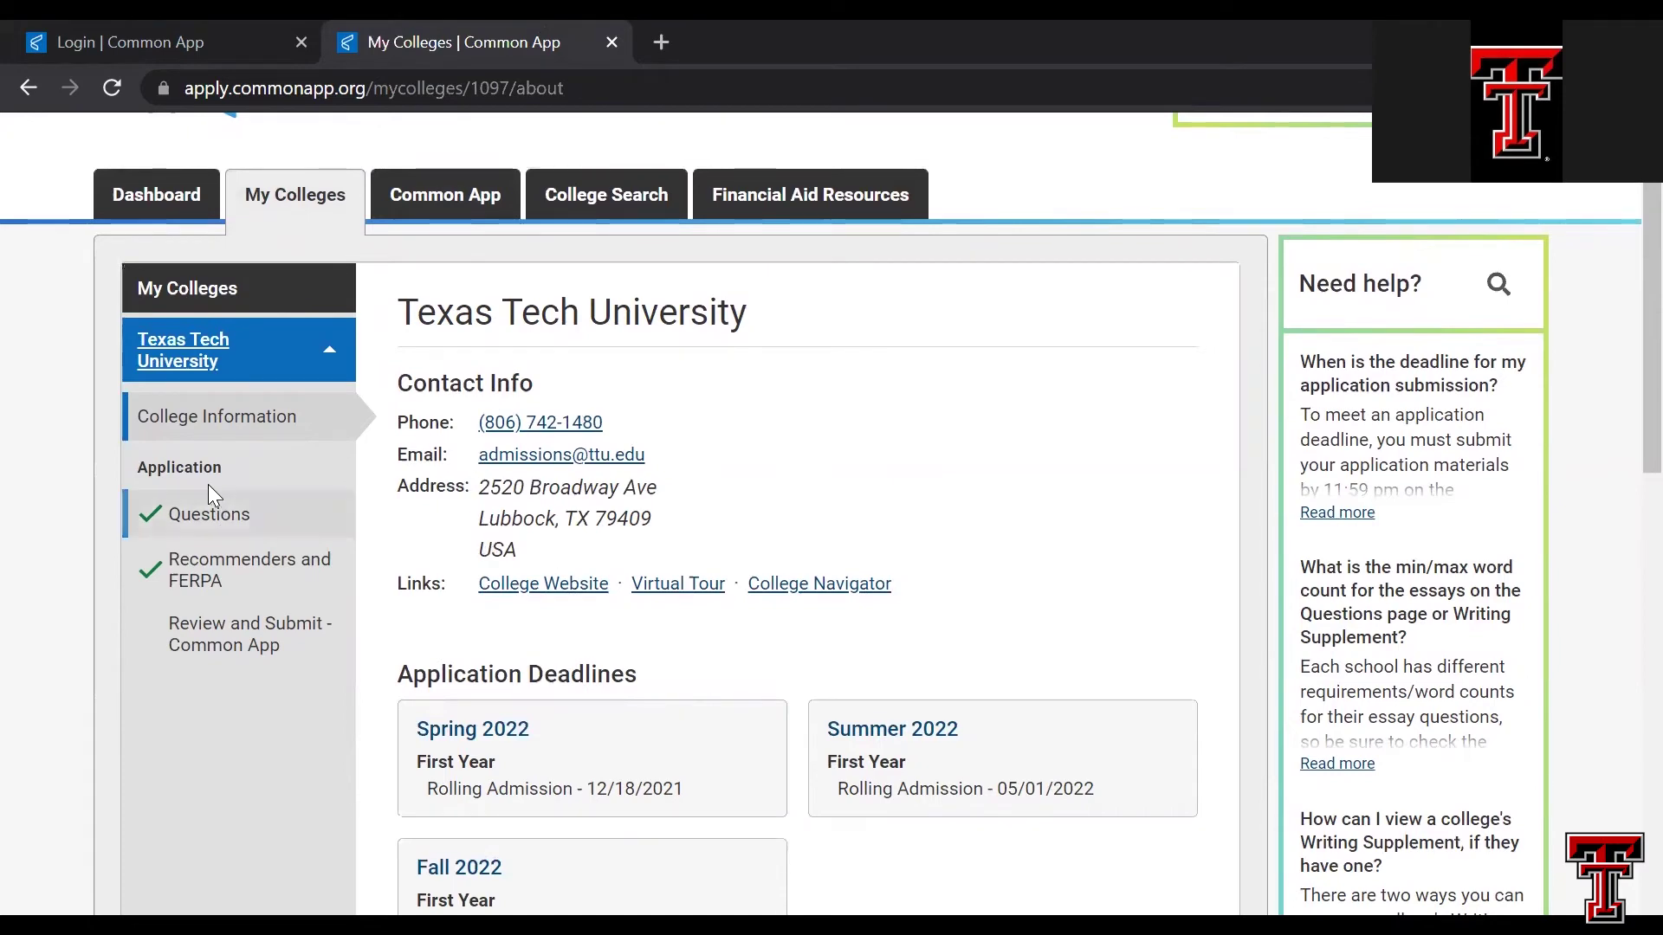
# - Open the Texas Tech University Questions and review the preferred start term and admission plan options, keeping Rolling Admission
pyautogui.click(203, 530)
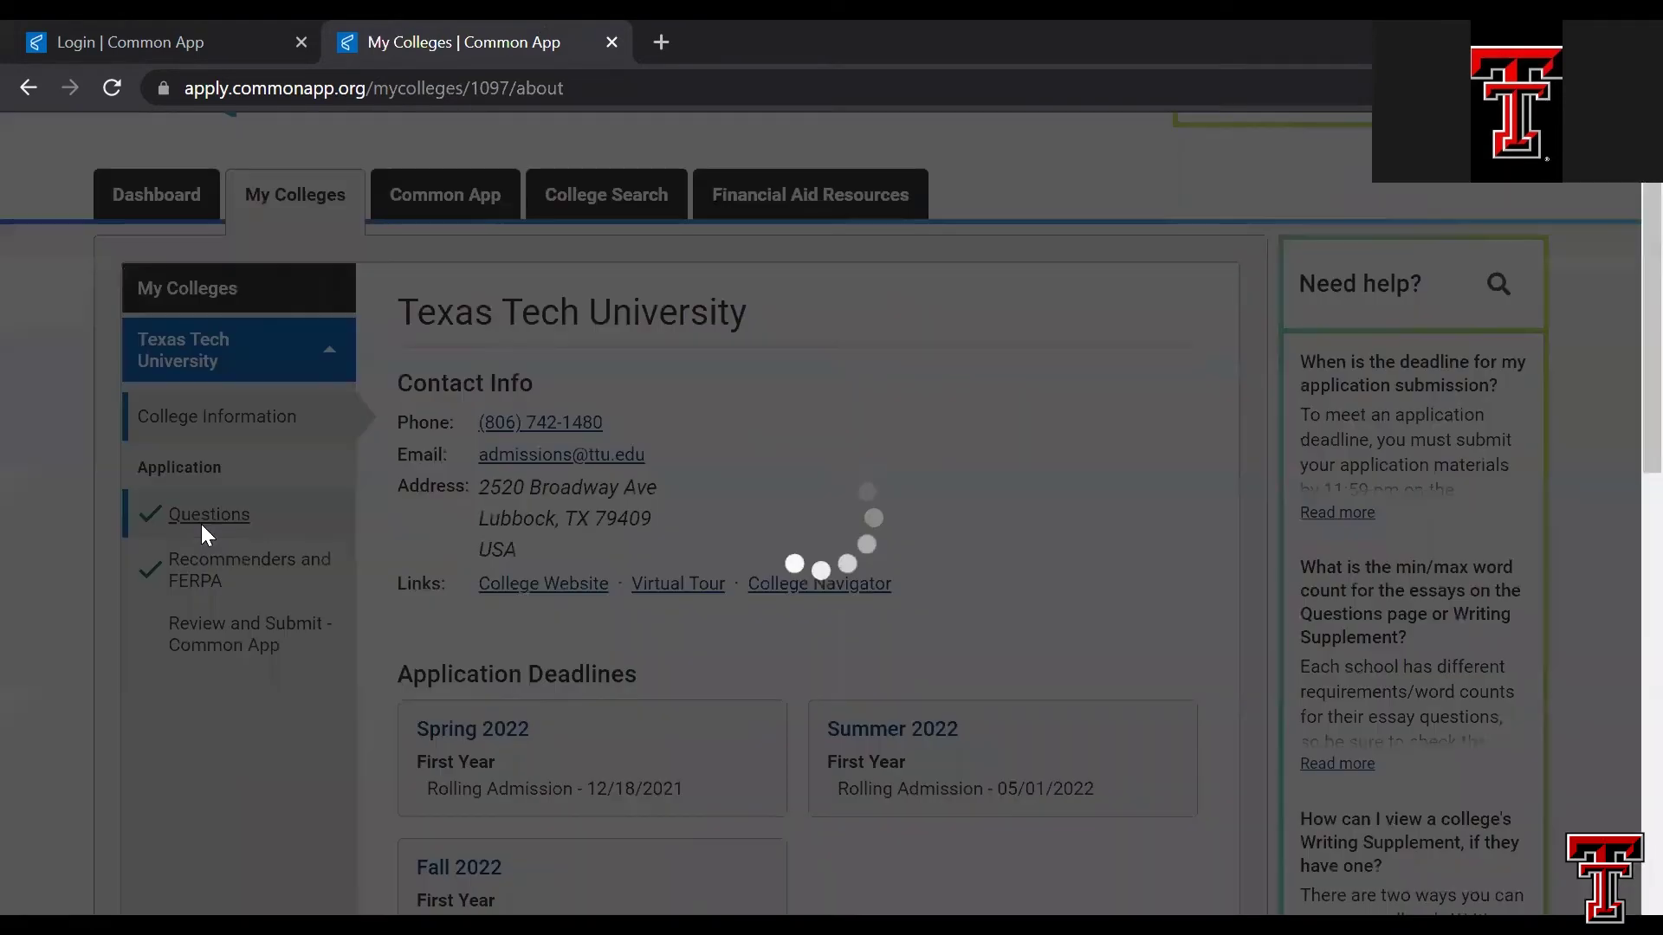
pyautogui.scroll(-1, 693, 411)
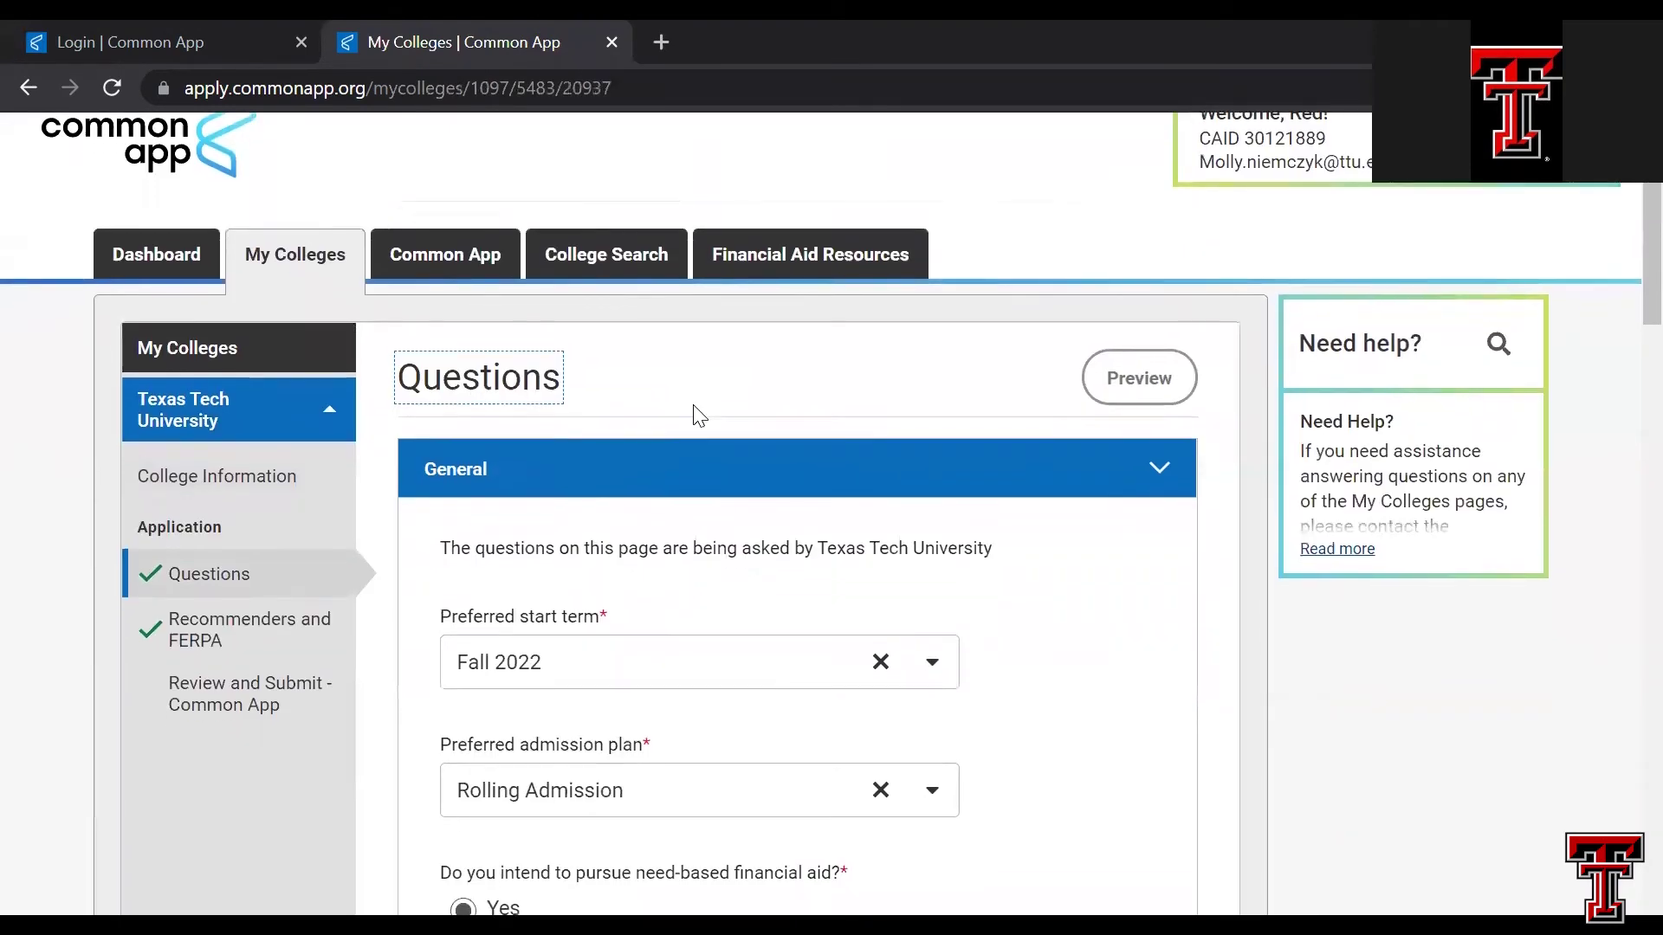
pyautogui.scroll(-1, 694, 405)
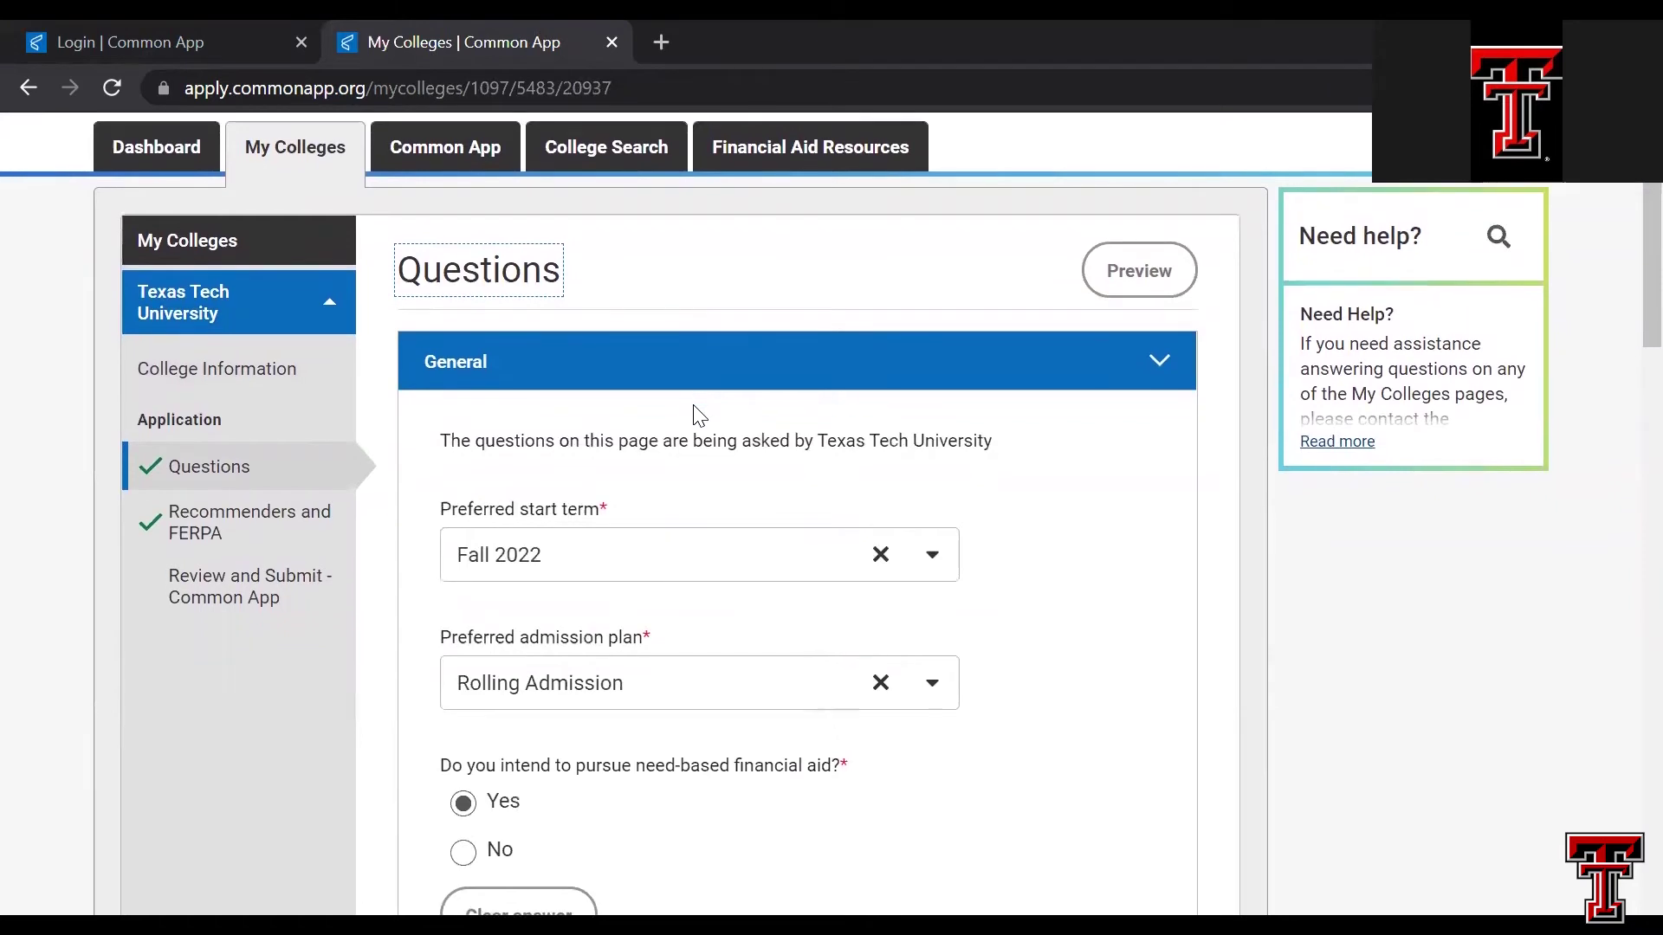
pyautogui.scroll(-2, 700, 417)
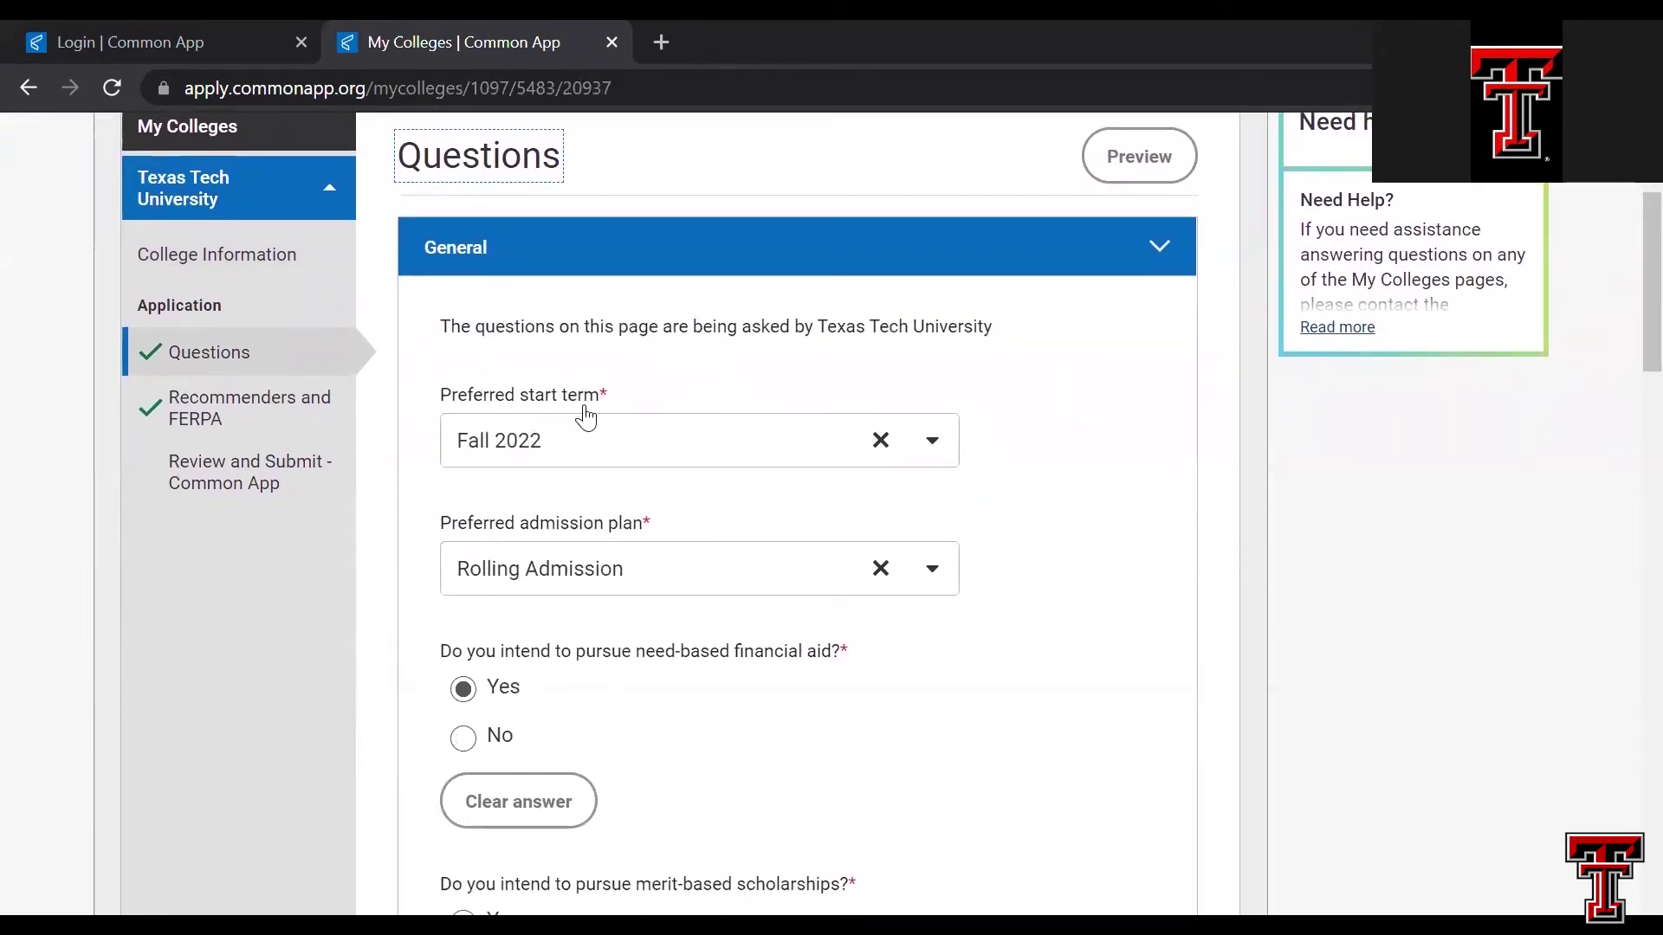
pyautogui.scroll(-1, 581, 482)
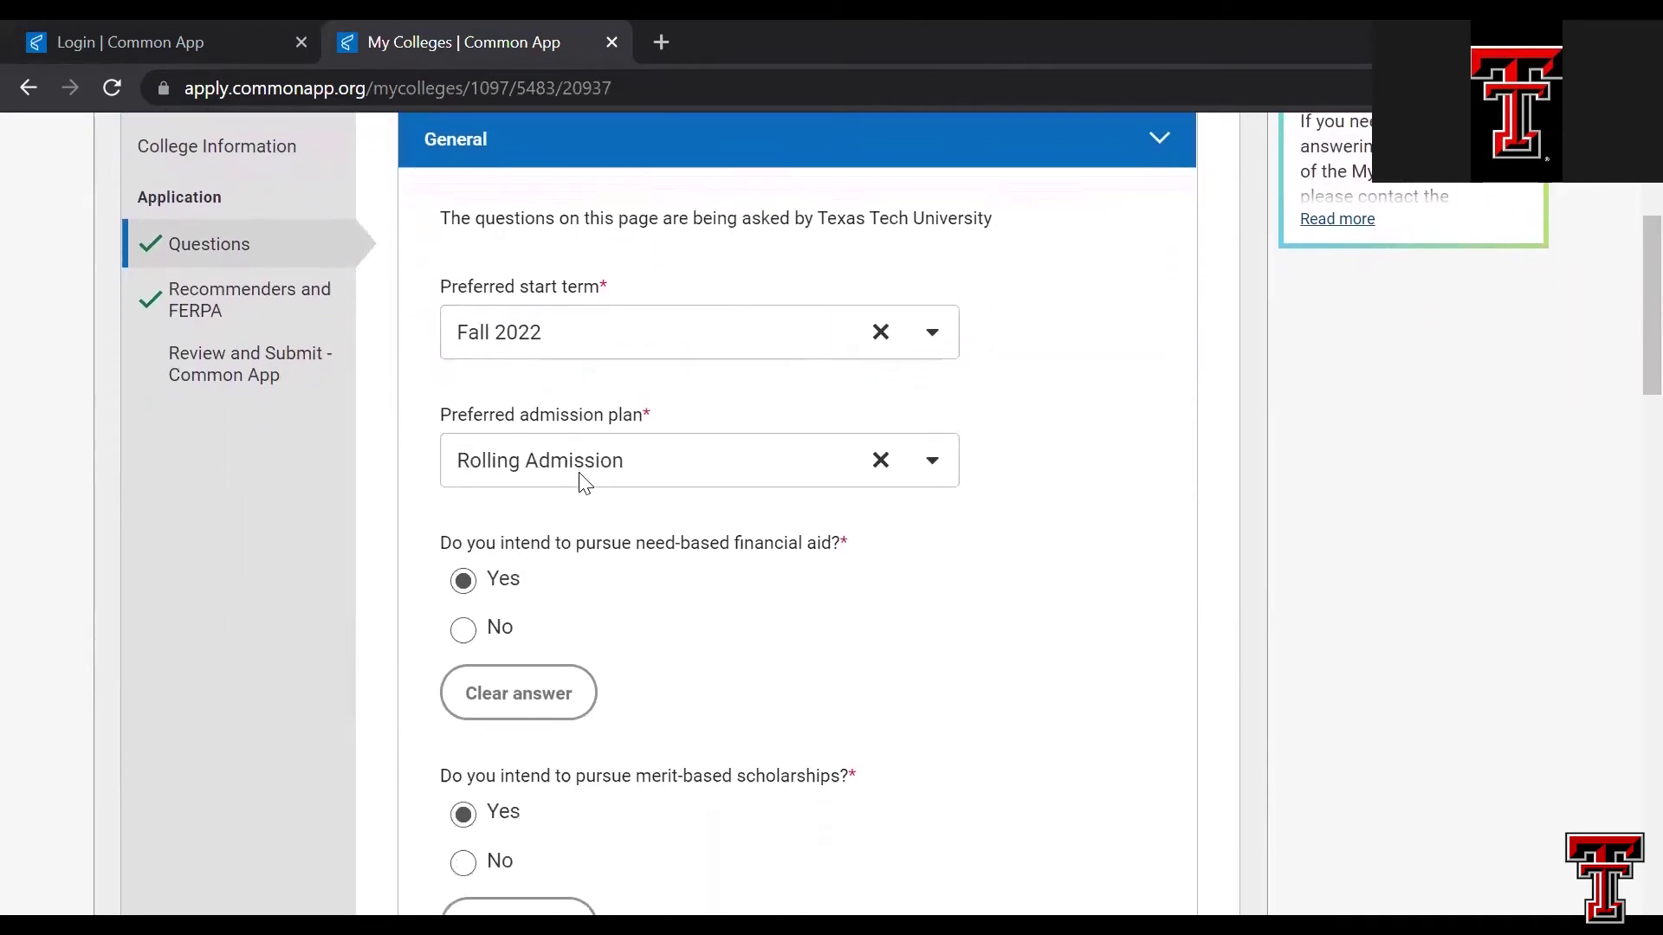
pyautogui.click(930, 464)
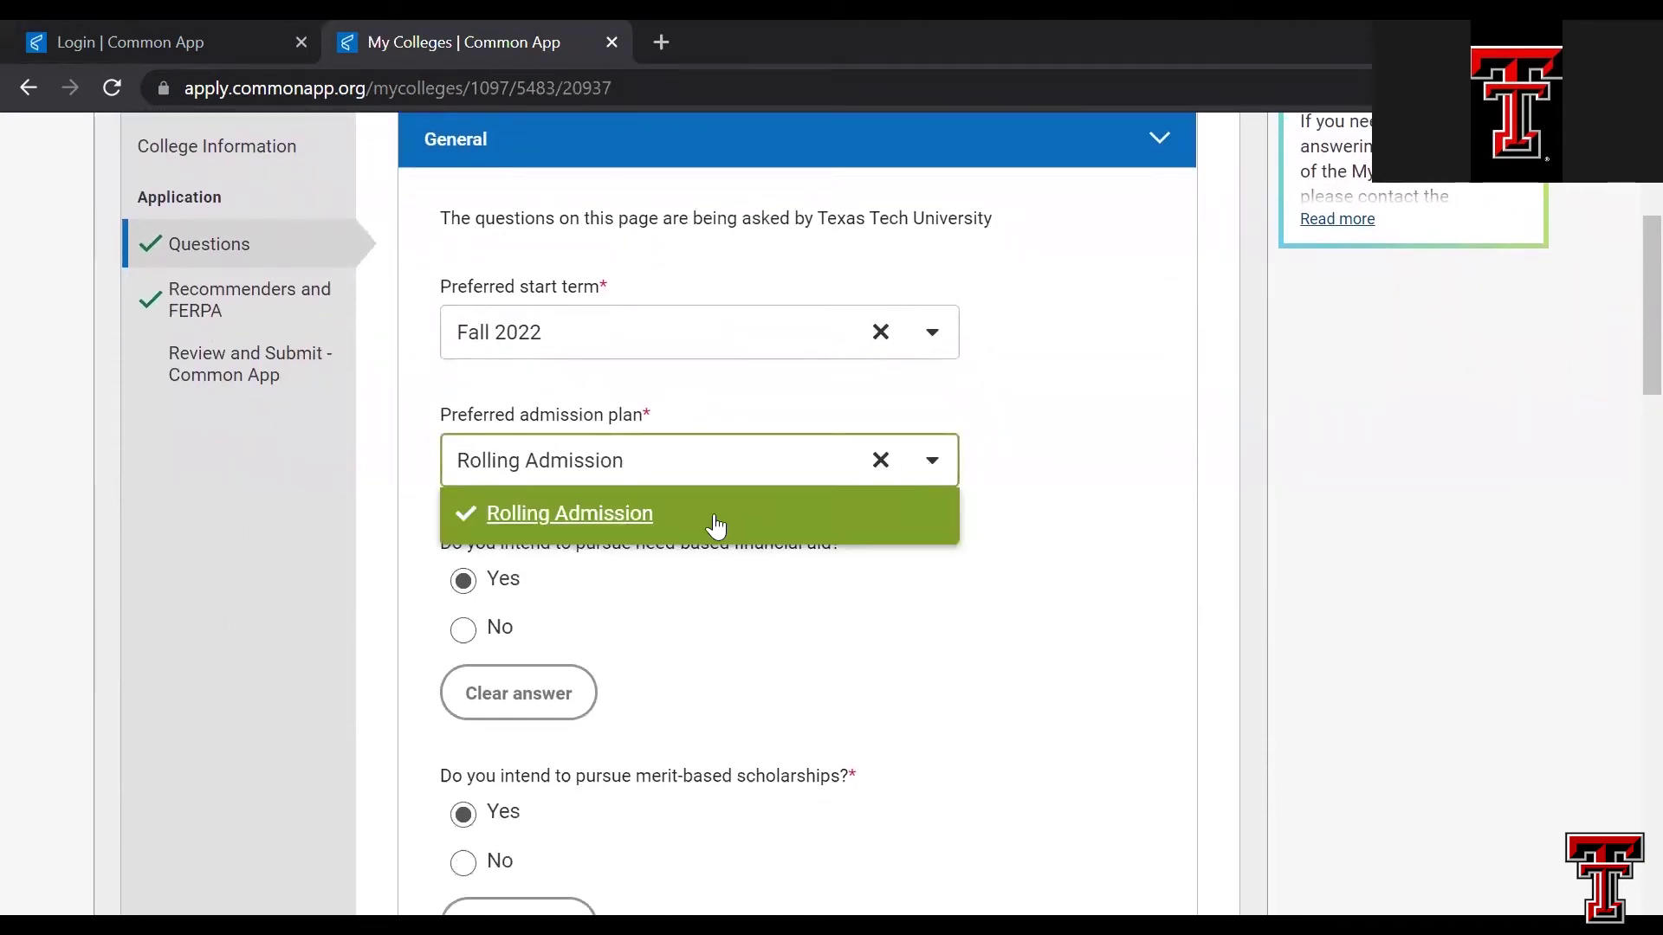
pyautogui.click(638, 520)
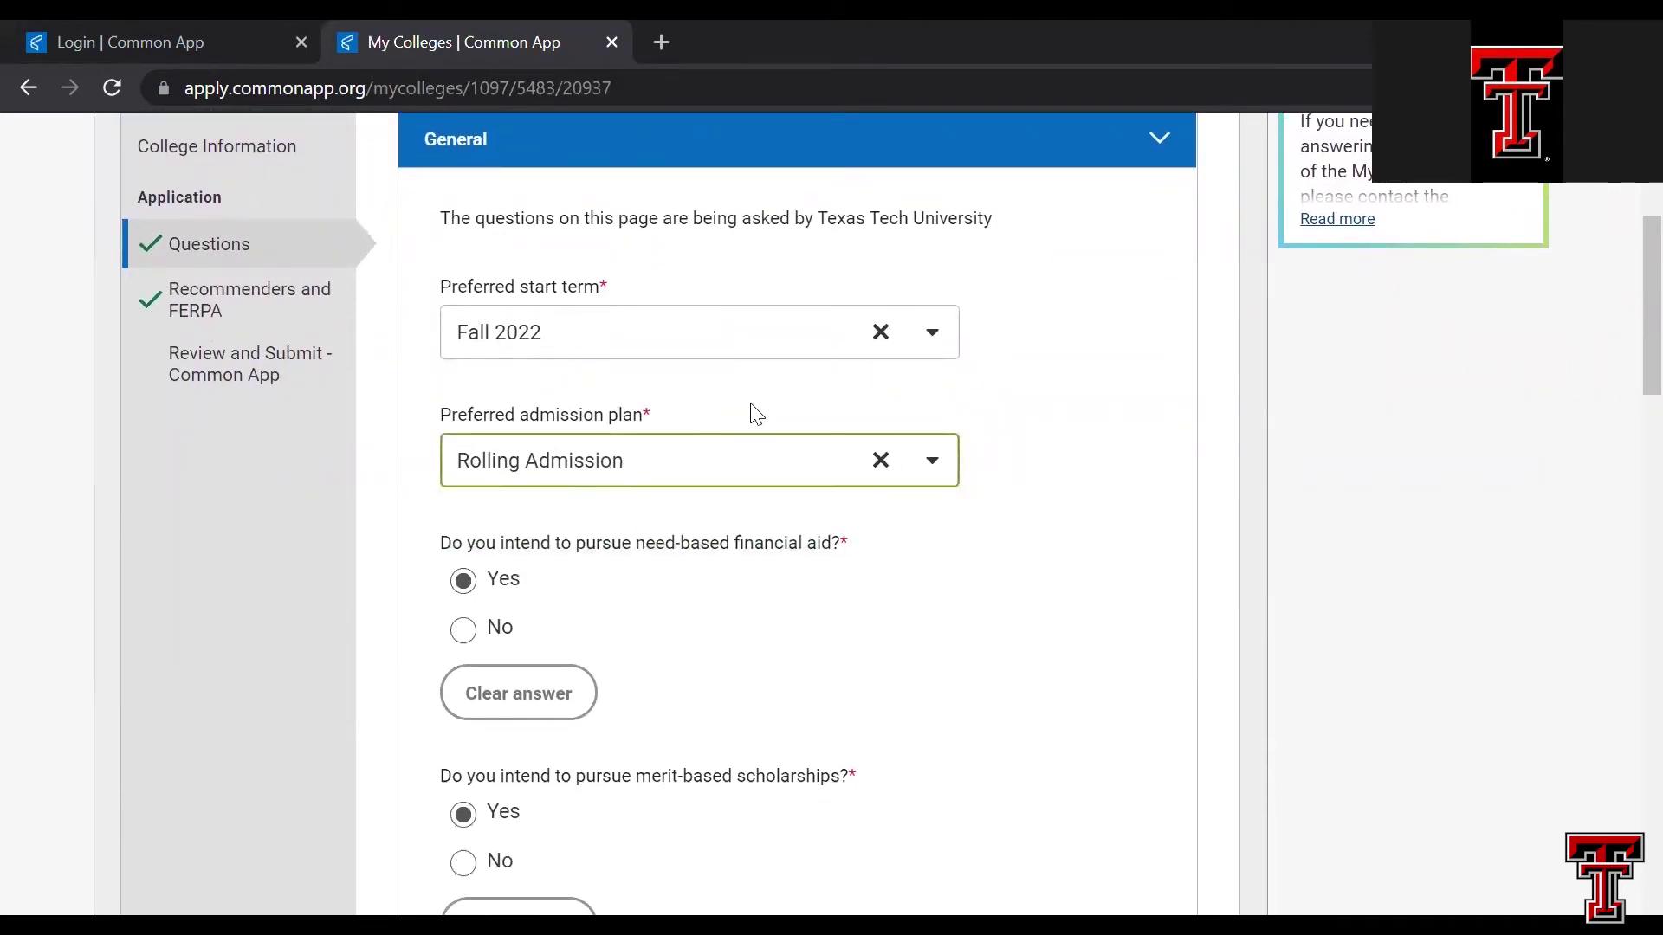
# - Review the General questions on need-based financial aid, merit-based scholarships and Texas foster care
pyautogui.scroll(-1, 756, 415)
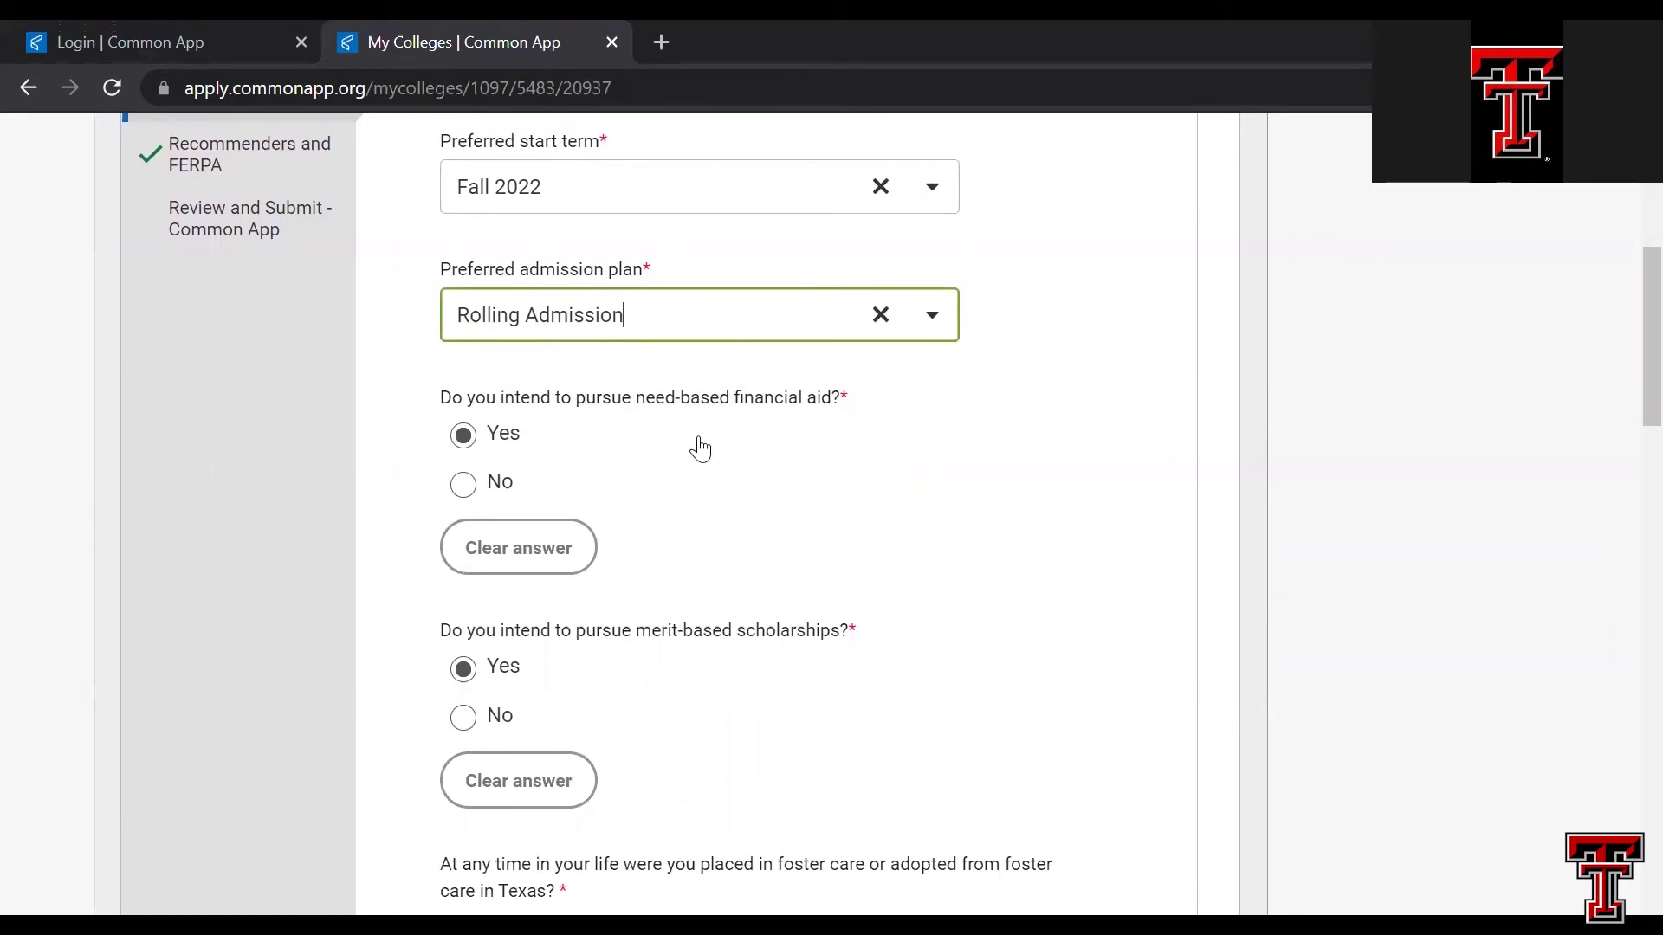
pyautogui.scroll(-1, 687, 538)
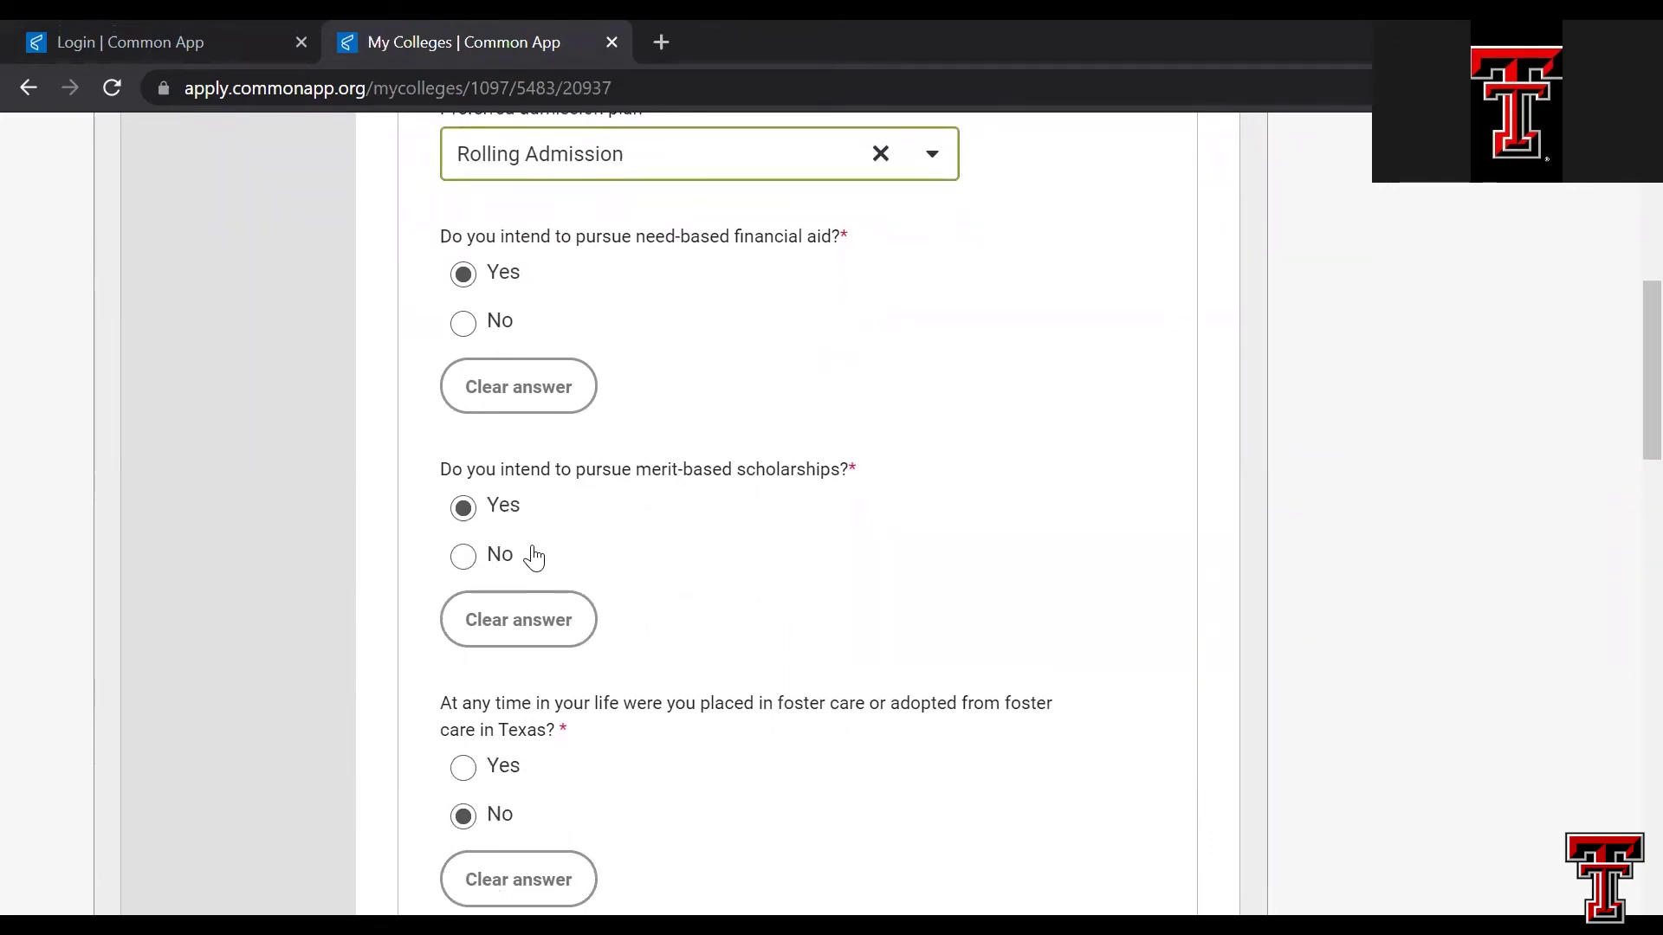
pyautogui.scroll(-2, 639, 537)
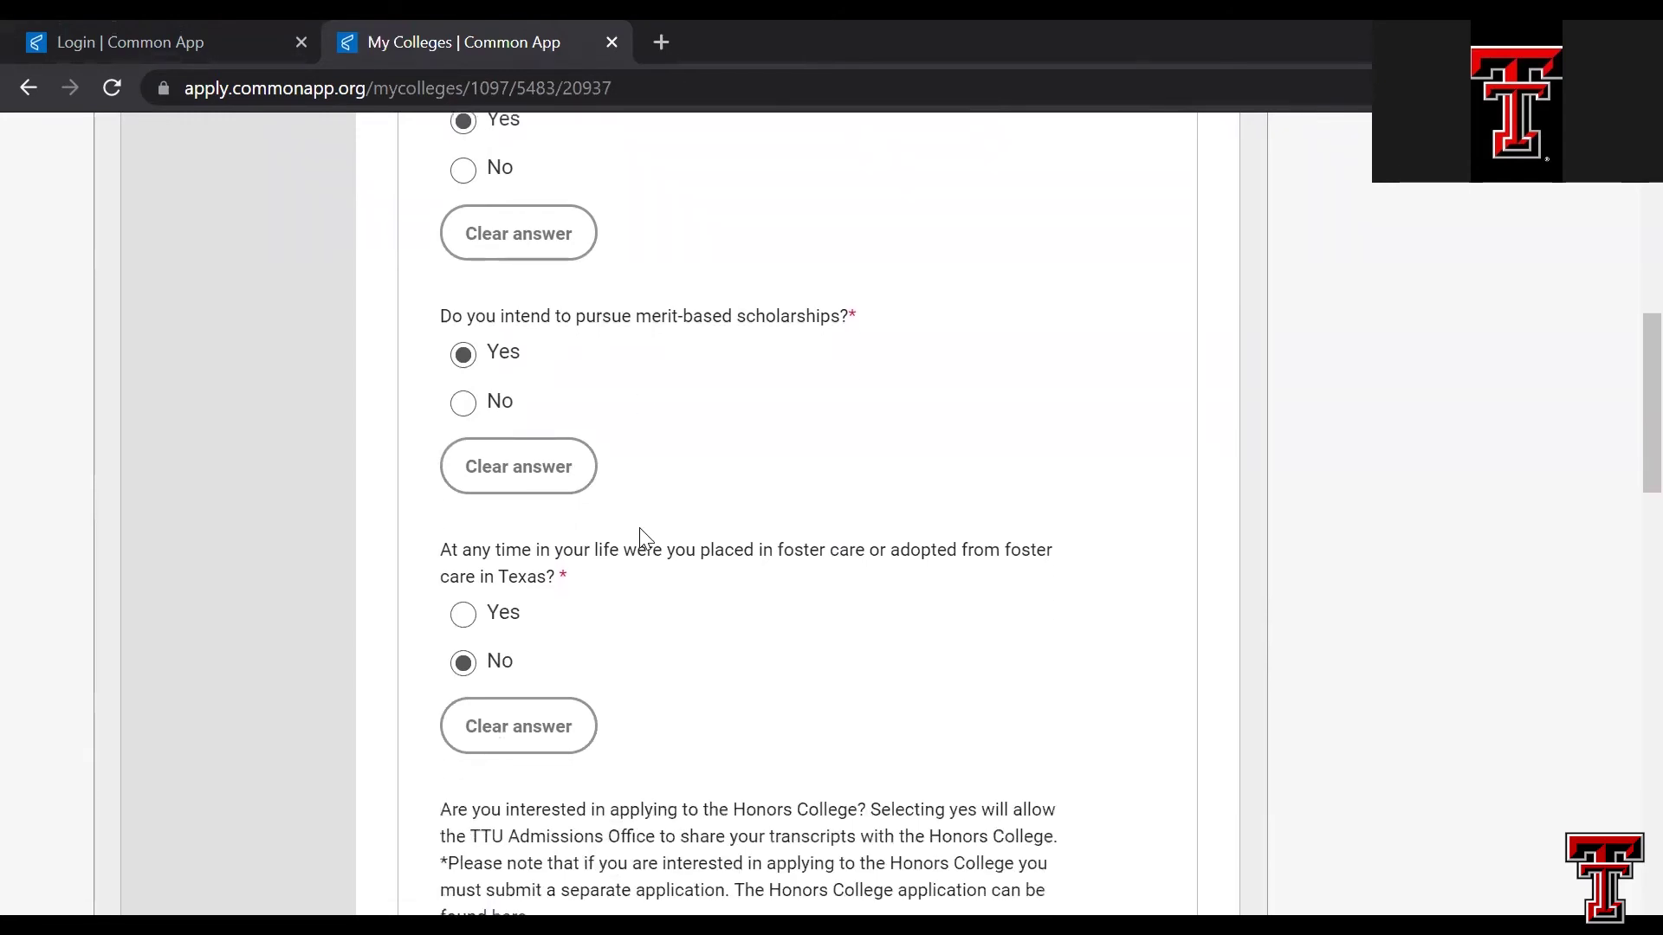
pyautogui.scroll(1, 640, 527)
pyautogui.scroll(-1, 640, 527)
pyautogui.scroll(-2, 643, 579)
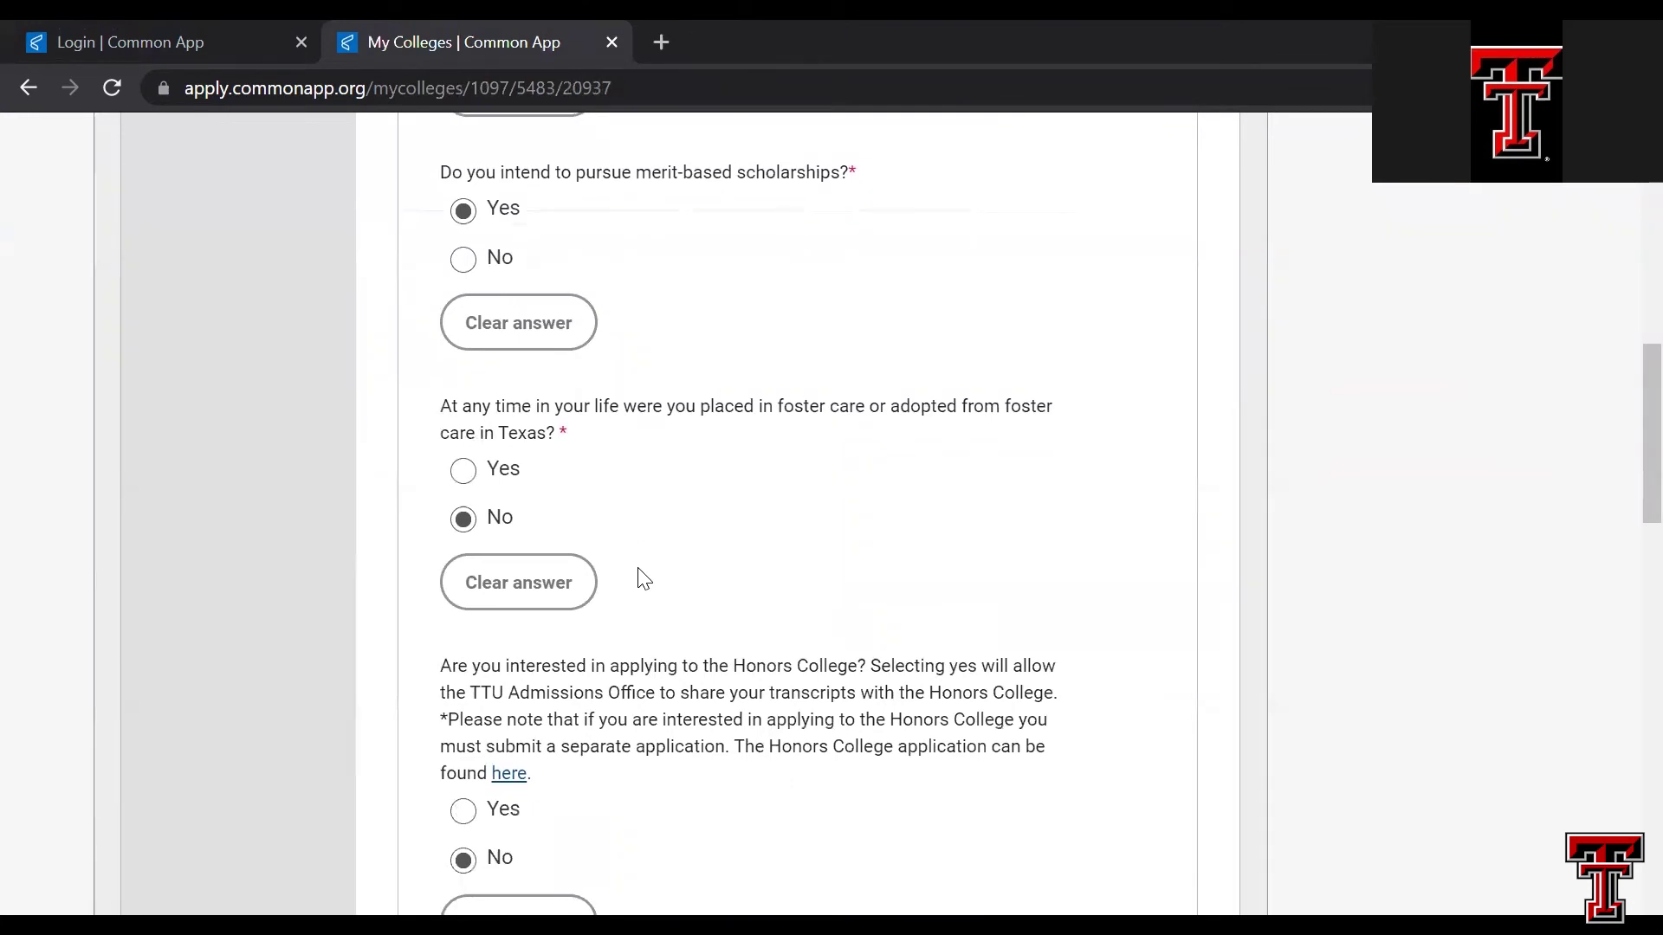
# - Review the Honors College interest question and the on-campus housing policy acknowledgement for freshmen
pyautogui.scroll(-1, 644, 579)
pyautogui.scroll(-3, 641, 577)
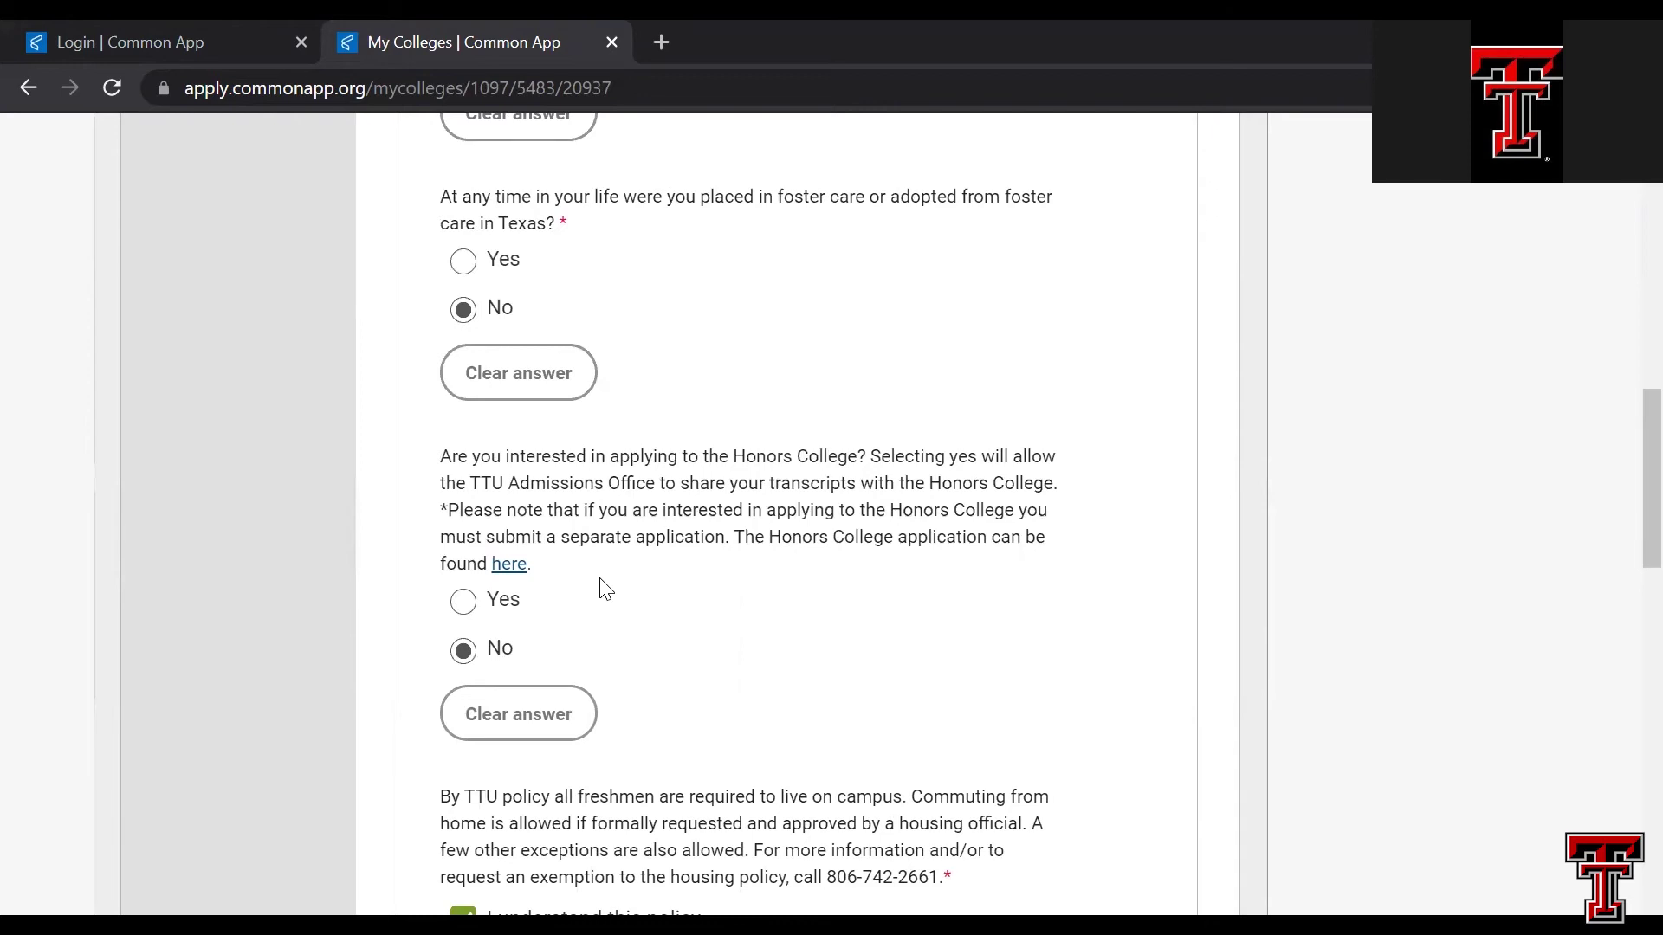
pyautogui.scroll(-1, 606, 589)
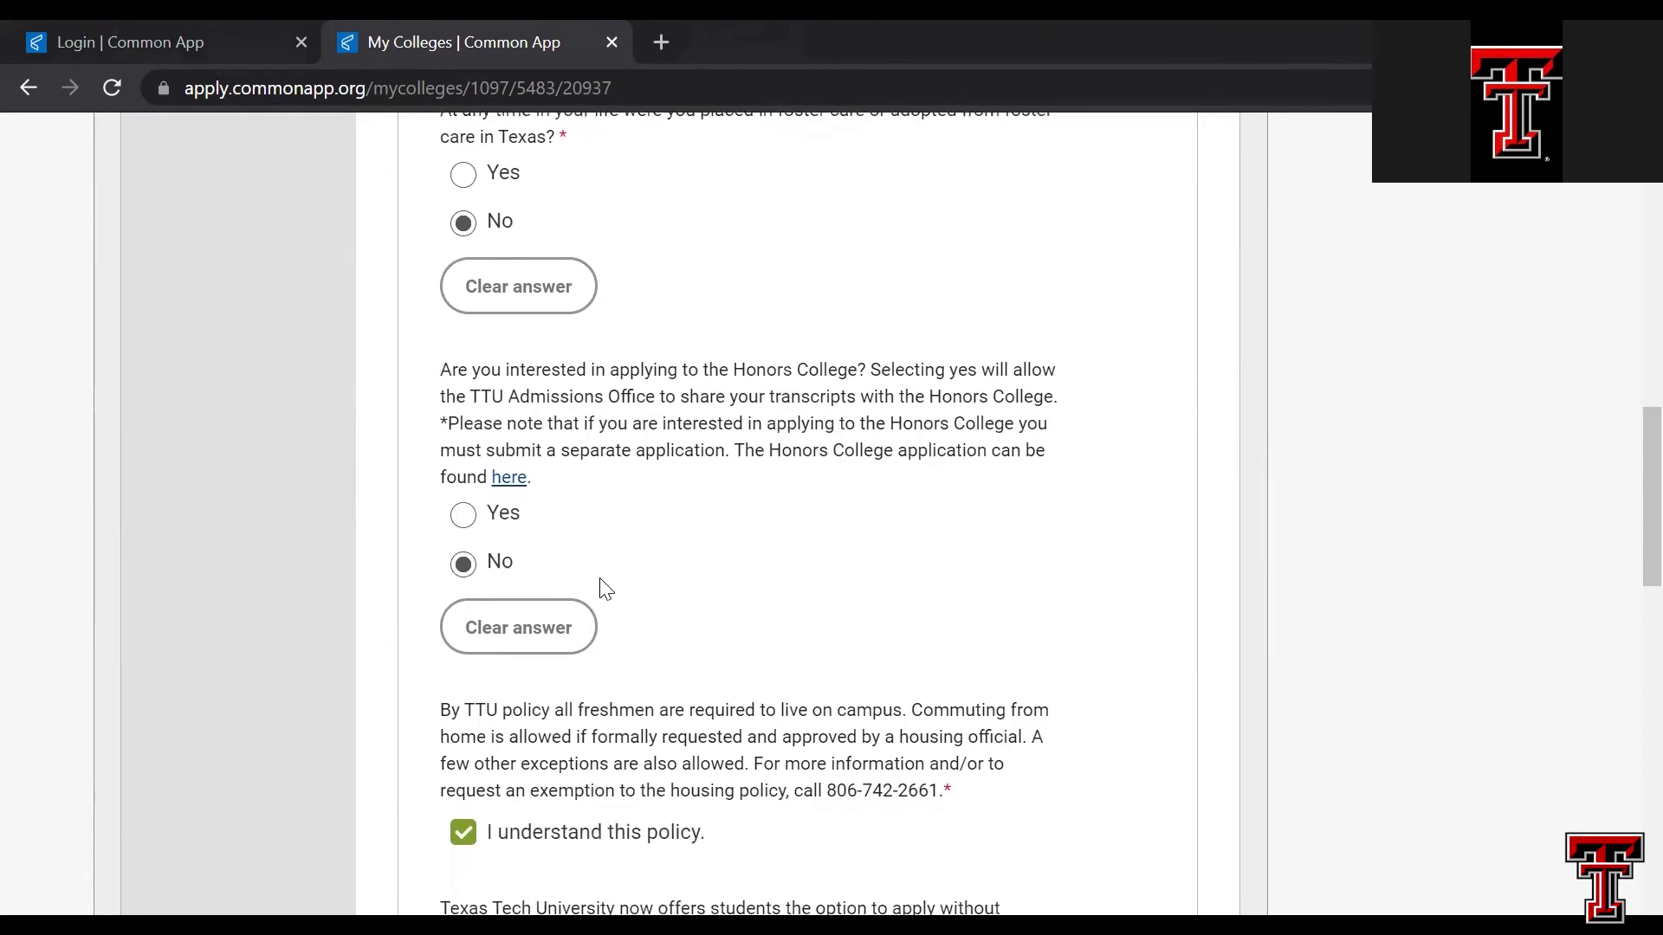
pyautogui.scroll(-1, 605, 589)
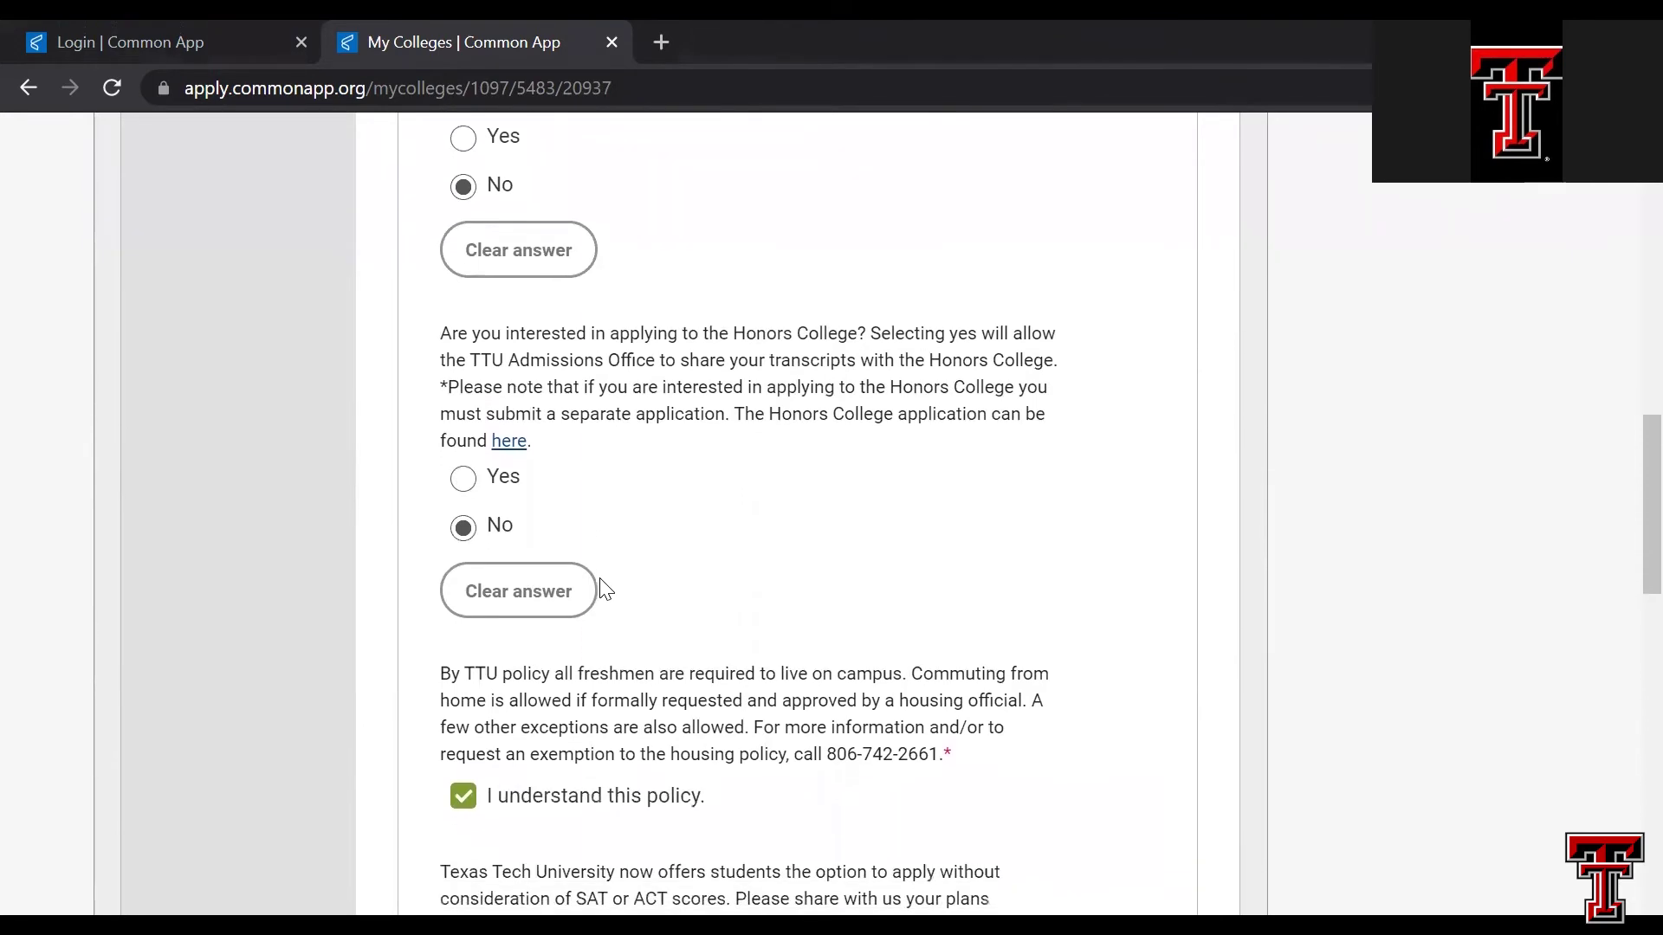
pyautogui.scroll(-1, 605, 589)
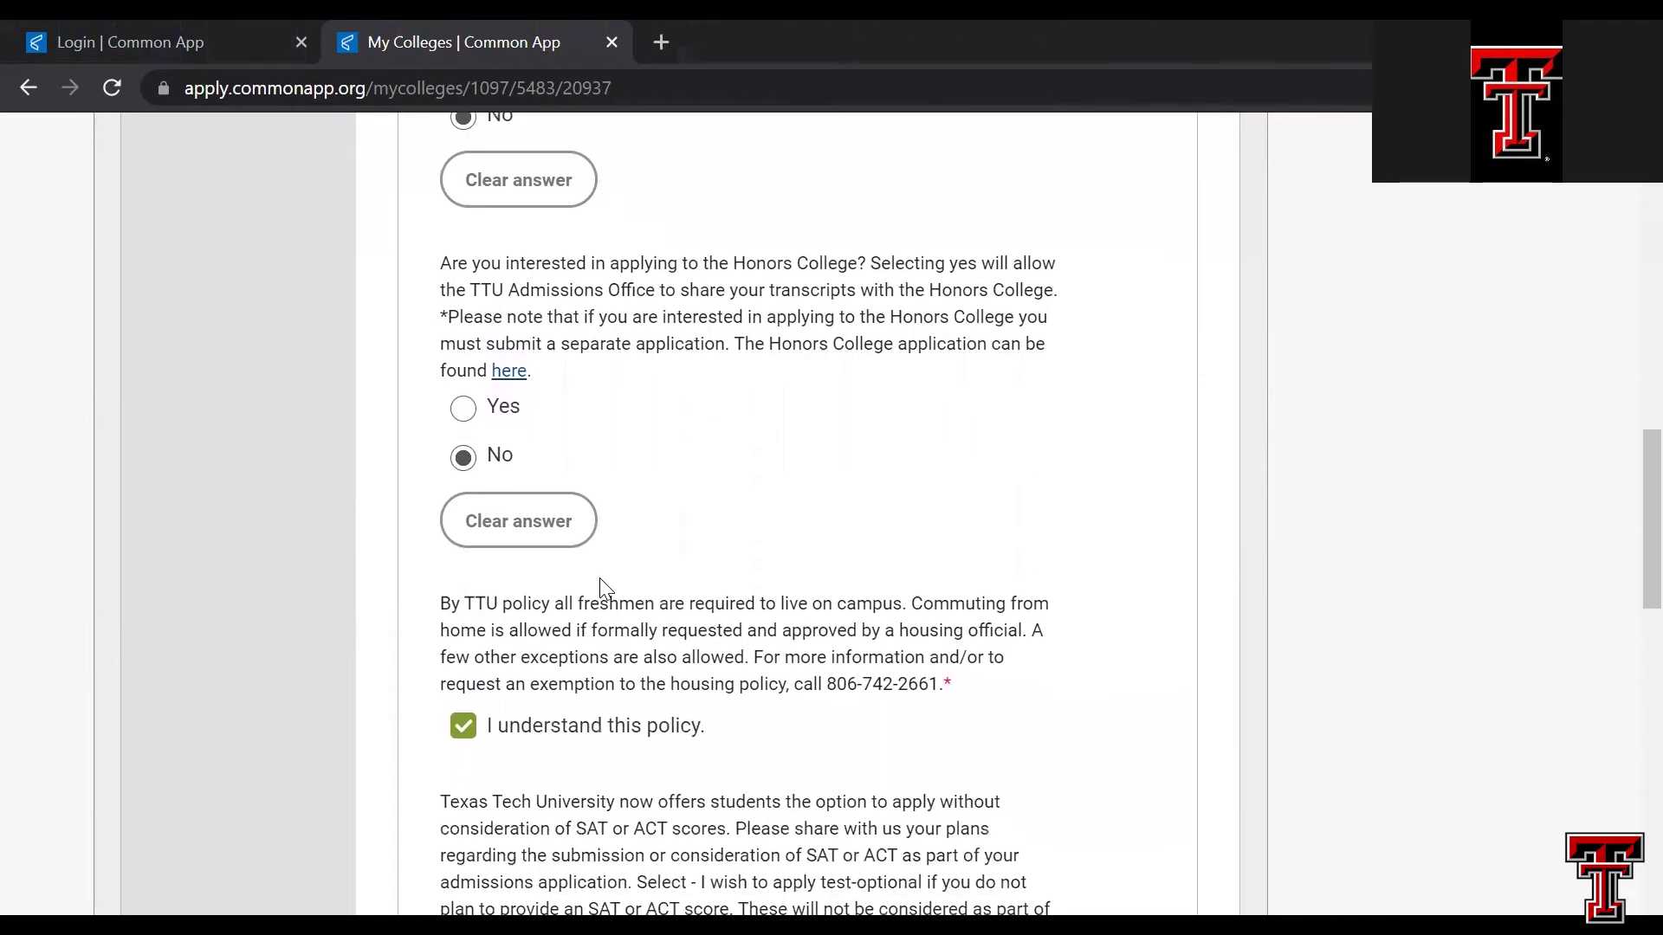
pyautogui.scroll(-2, 599, 578)
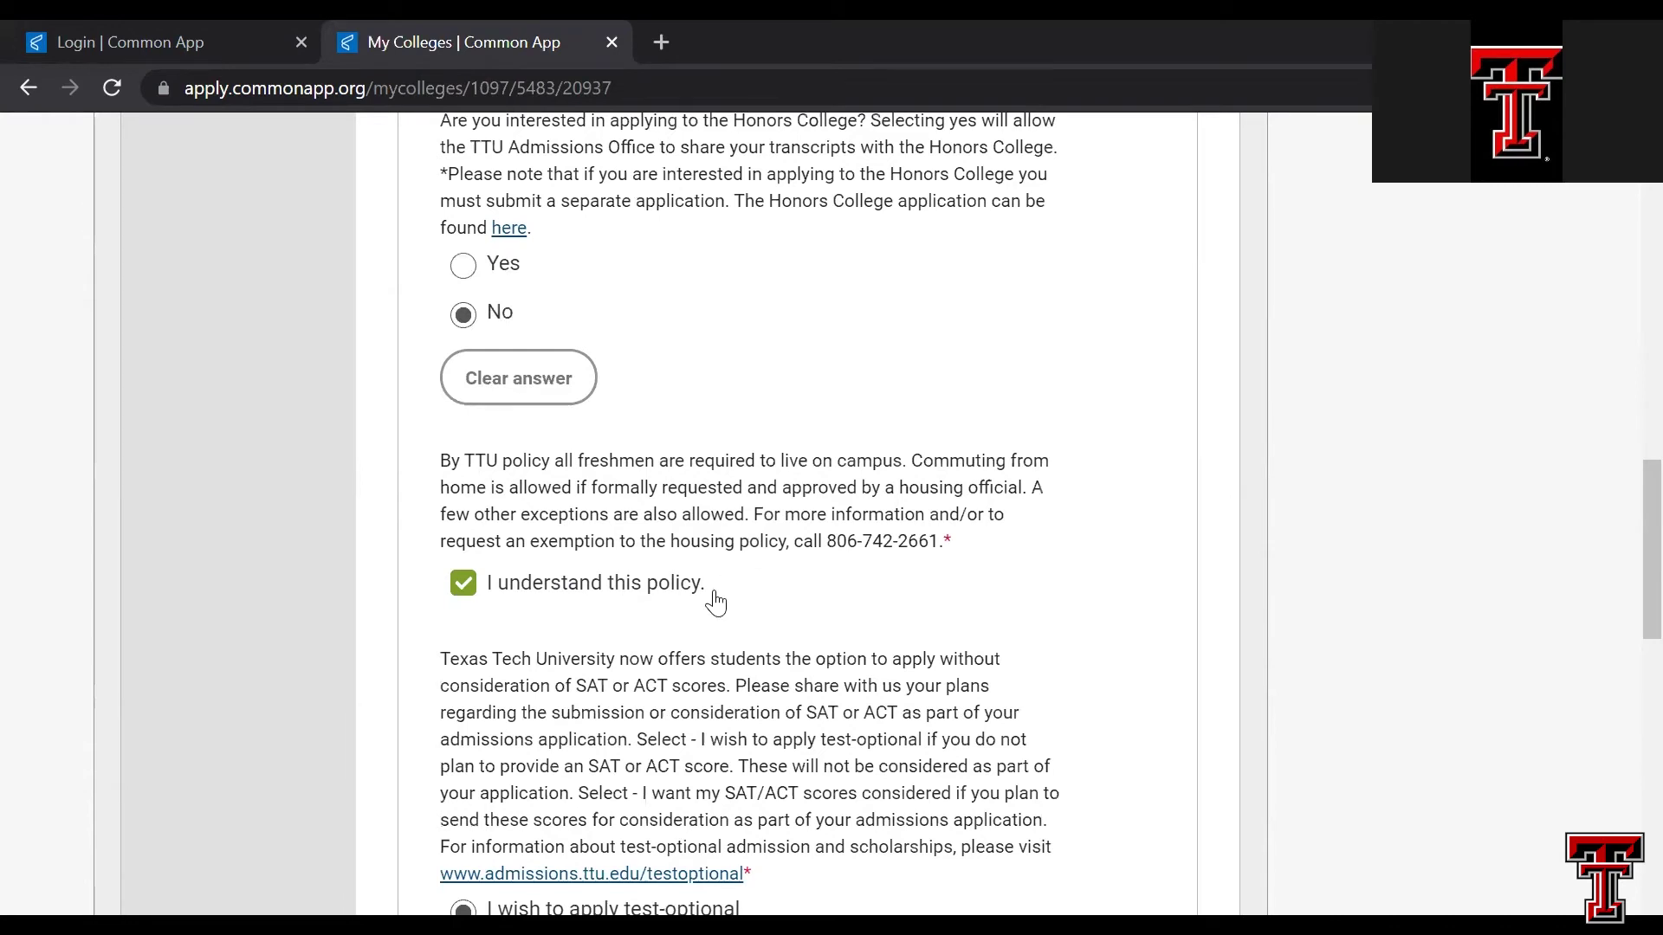
# - Review the SAT/ACT test-optional choice and the fee waiver acknowledgement at the end of the General part
pyautogui.scroll(-1, 716, 600)
pyautogui.scroll(-4, 715, 600)
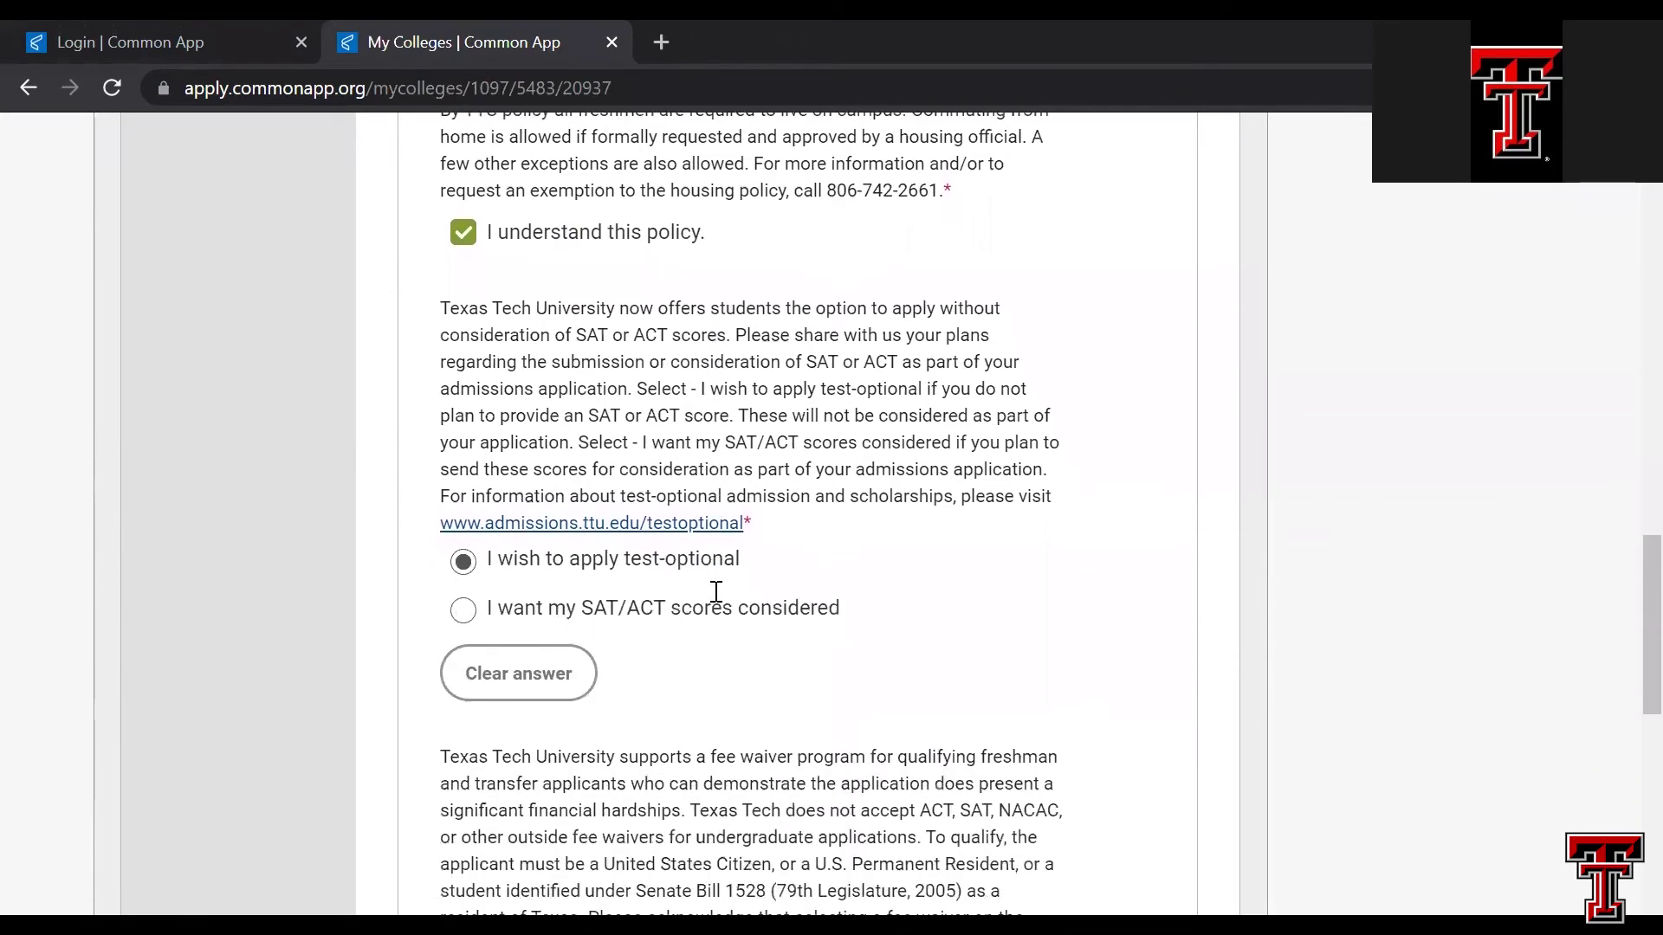
pyautogui.scroll(1, 717, 592)
pyautogui.scroll(-1, 717, 592)
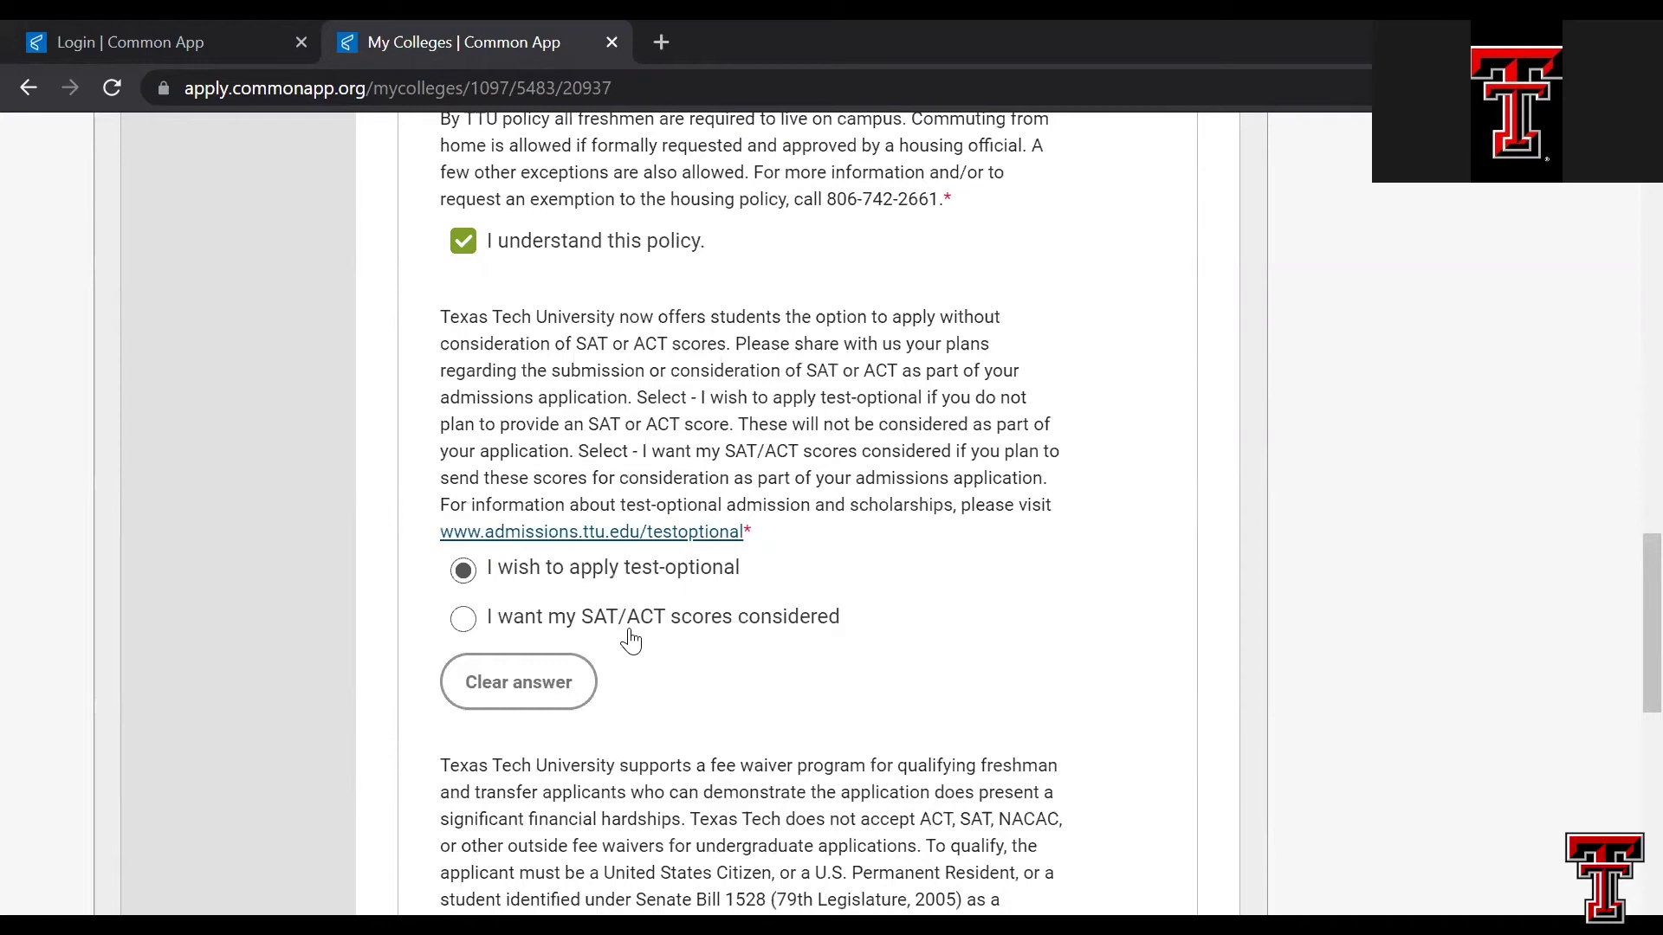
pyautogui.scroll(-2, 648, 665)
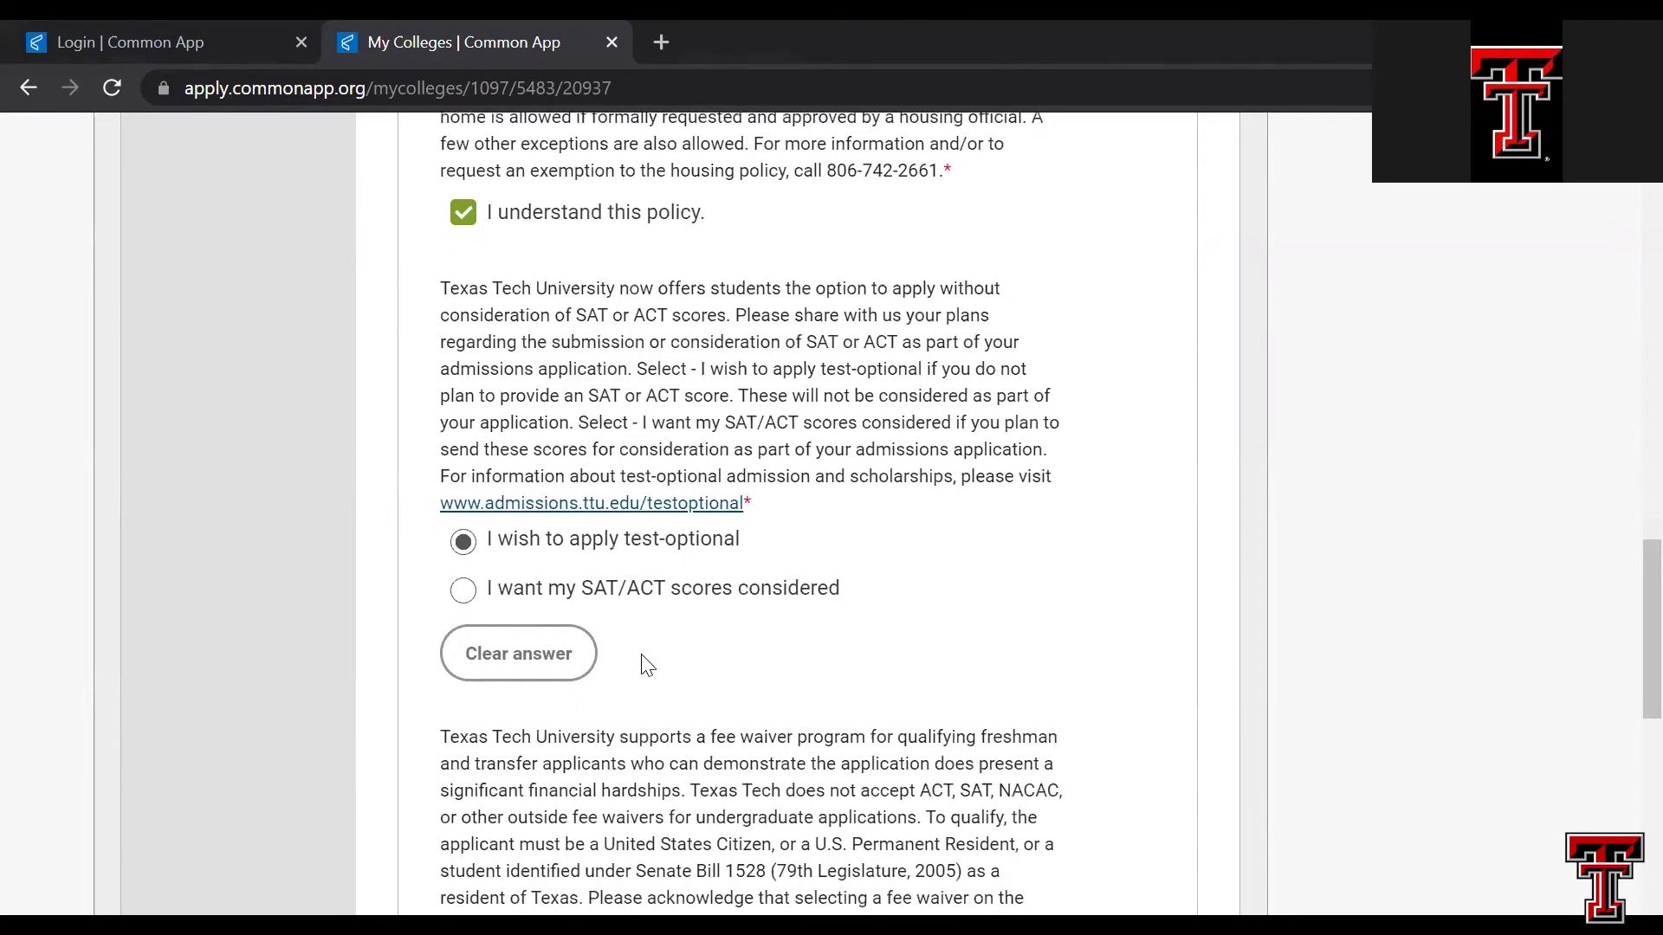
pyautogui.scroll(-3, 641, 653)
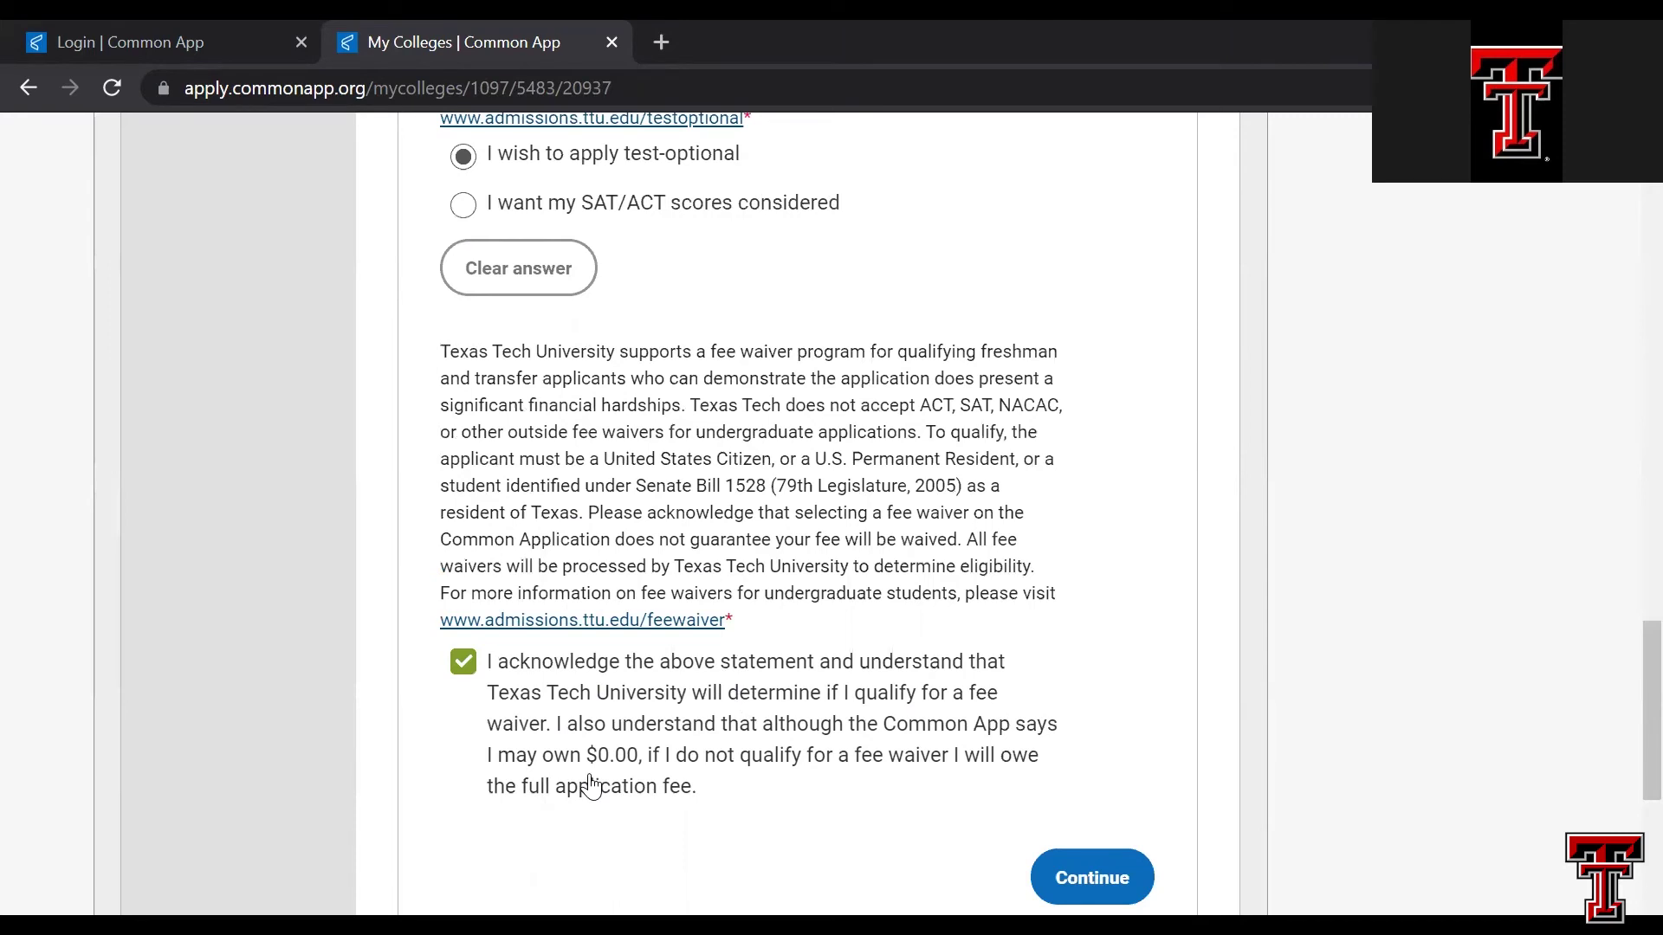
pyautogui.scroll(-1, 592, 786)
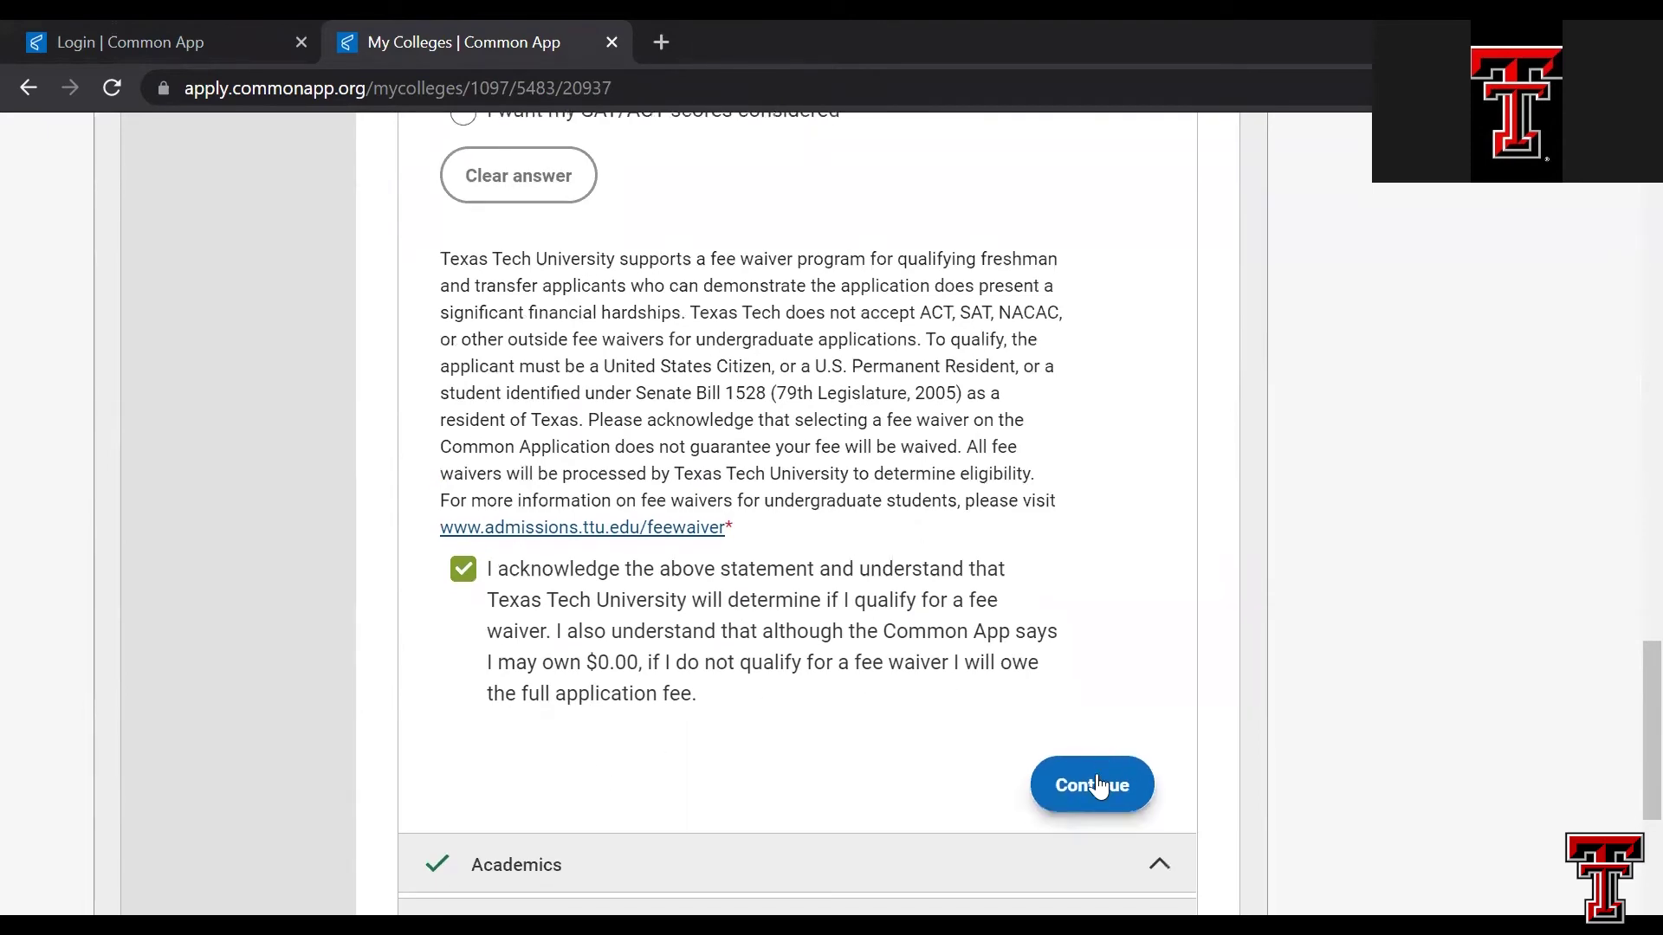
# - Continue to Academics, check the campus location, and browse the list of majors, keeping Mechanical Engineering
pyautogui.click(1091, 786)
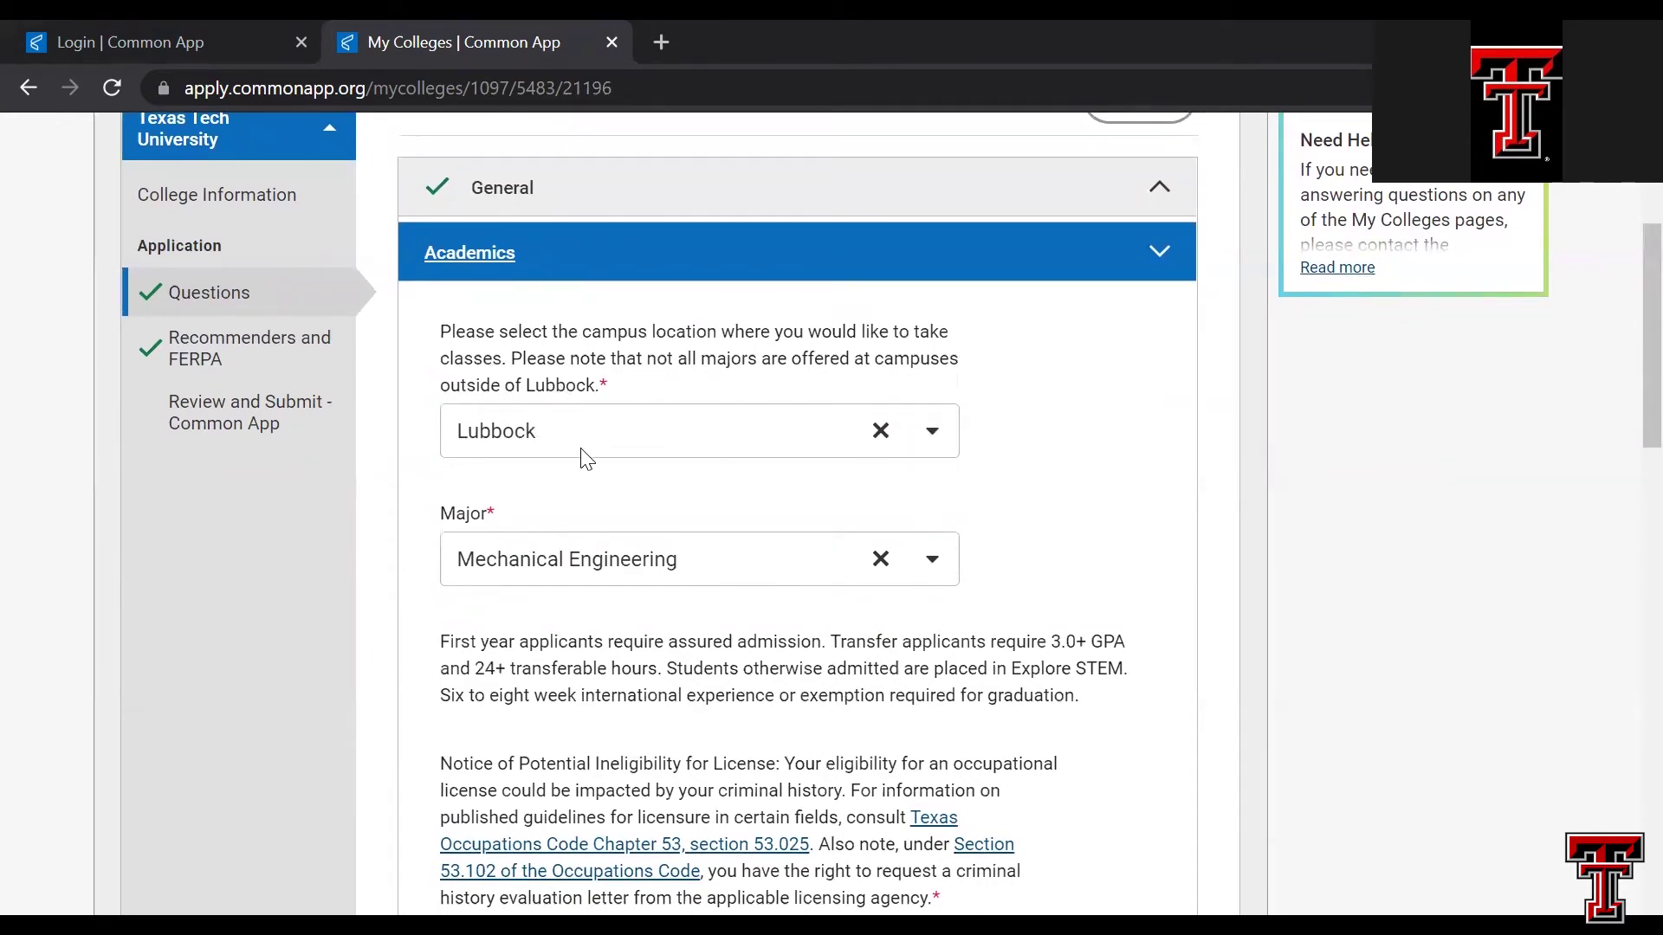
pyautogui.scroll(-1, 1018, 459)
pyautogui.scroll(-1, 1018, 459)
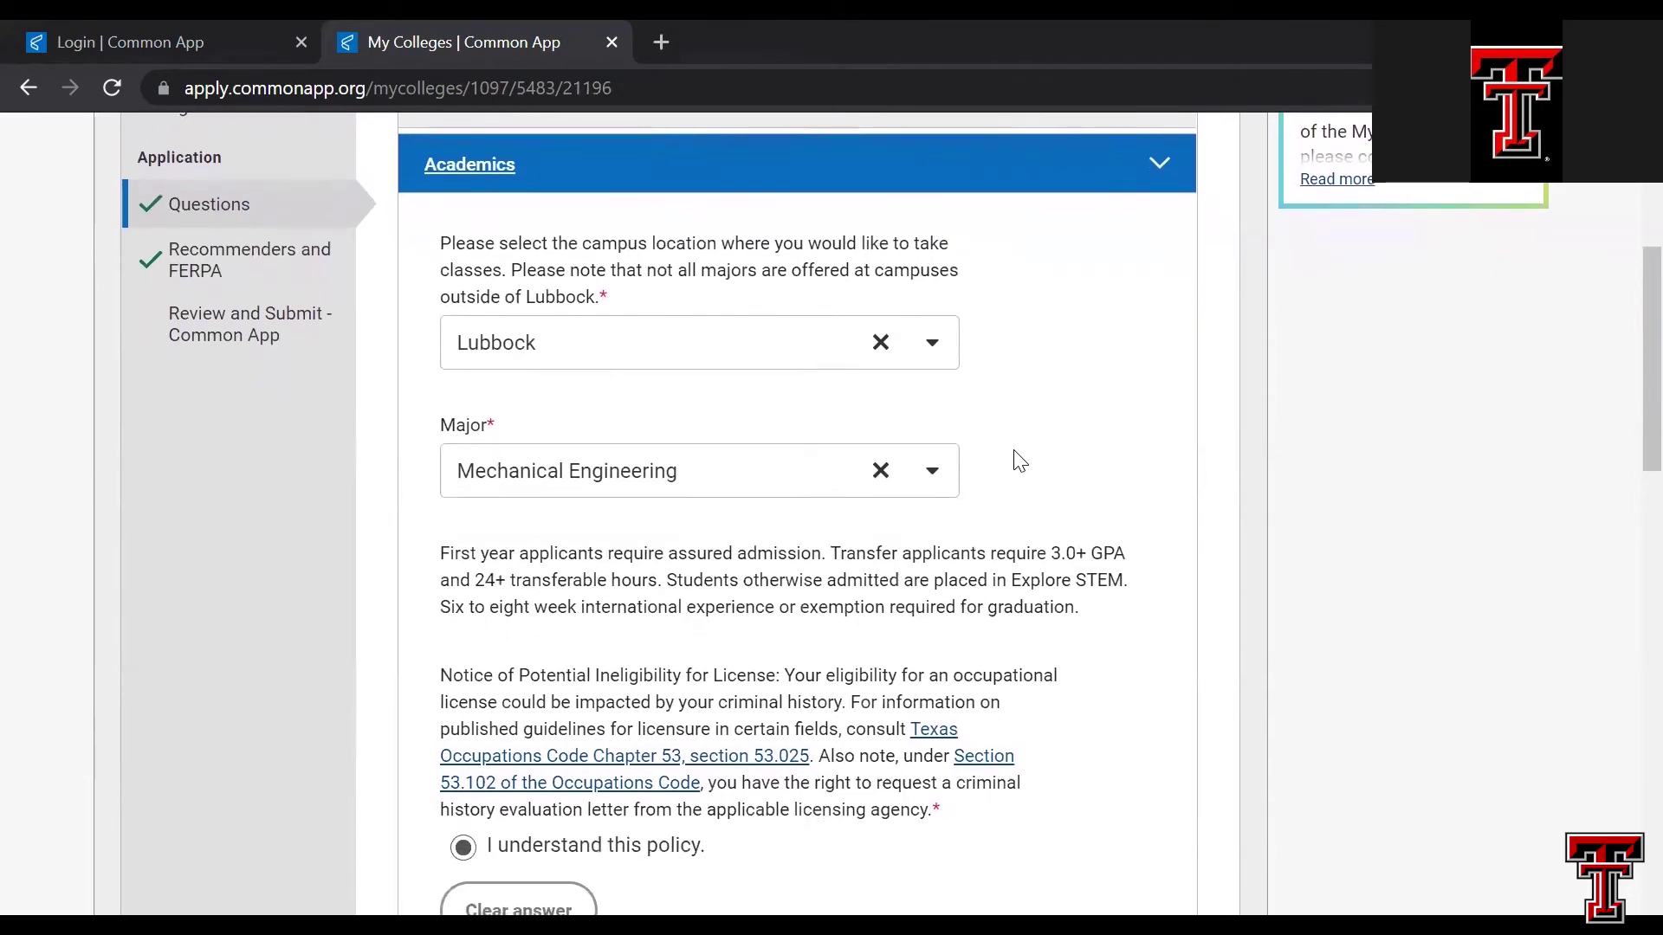
pyautogui.scroll(-1, 1018, 459)
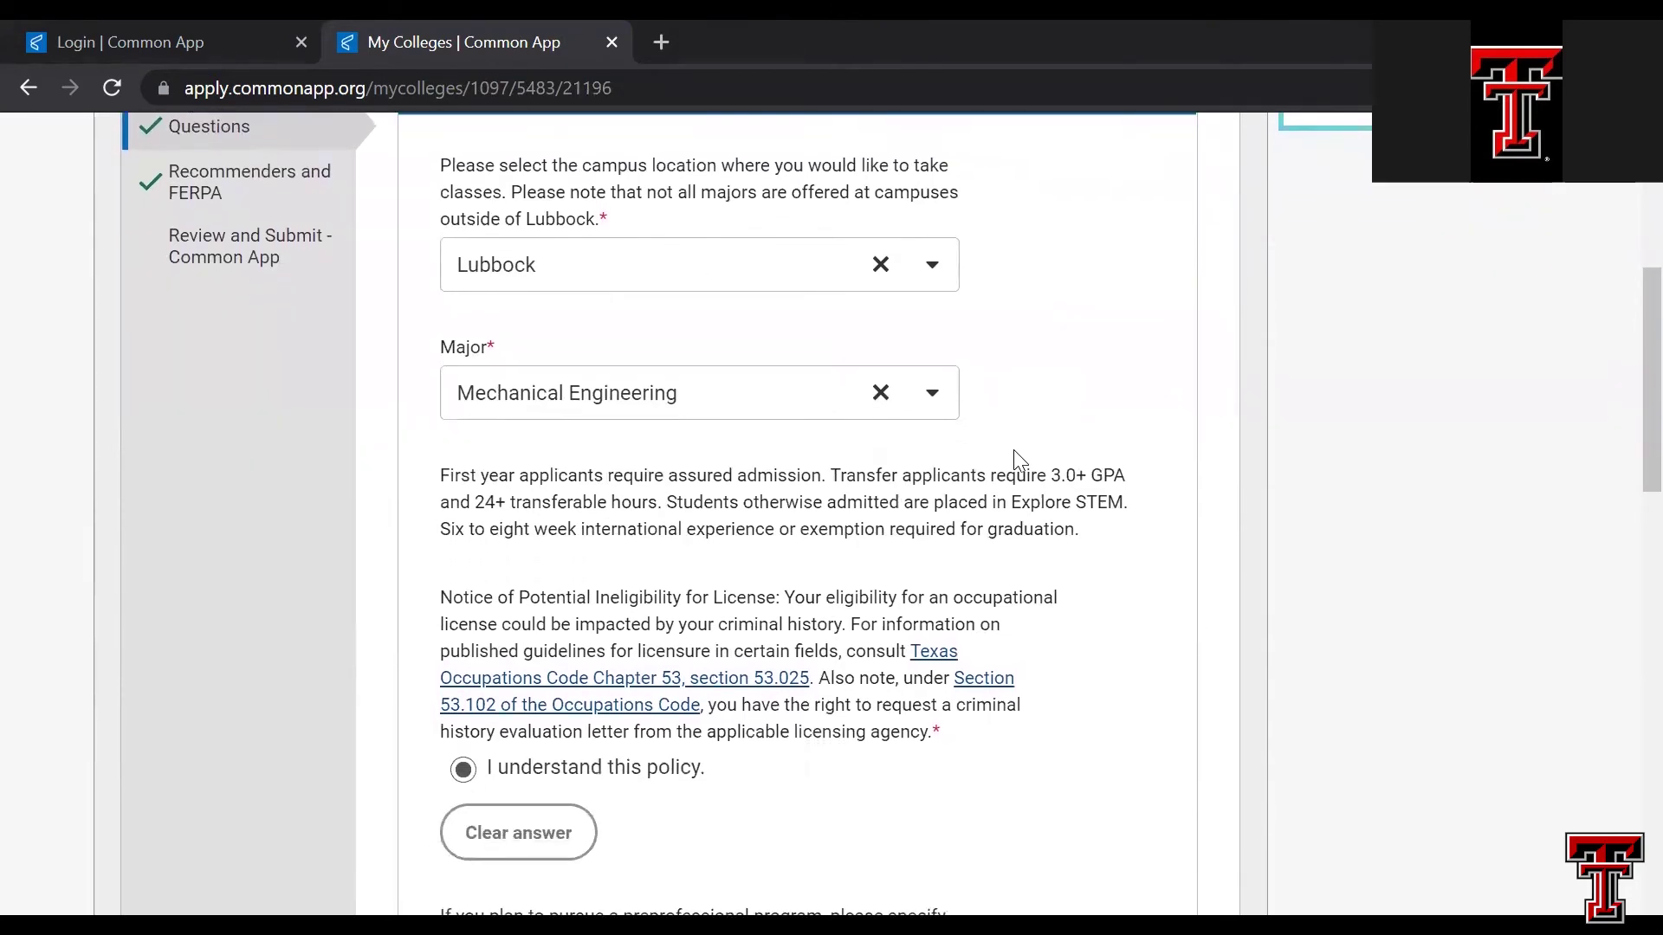
pyautogui.click(933, 396)
pyautogui.scroll(-10, 814, 632)
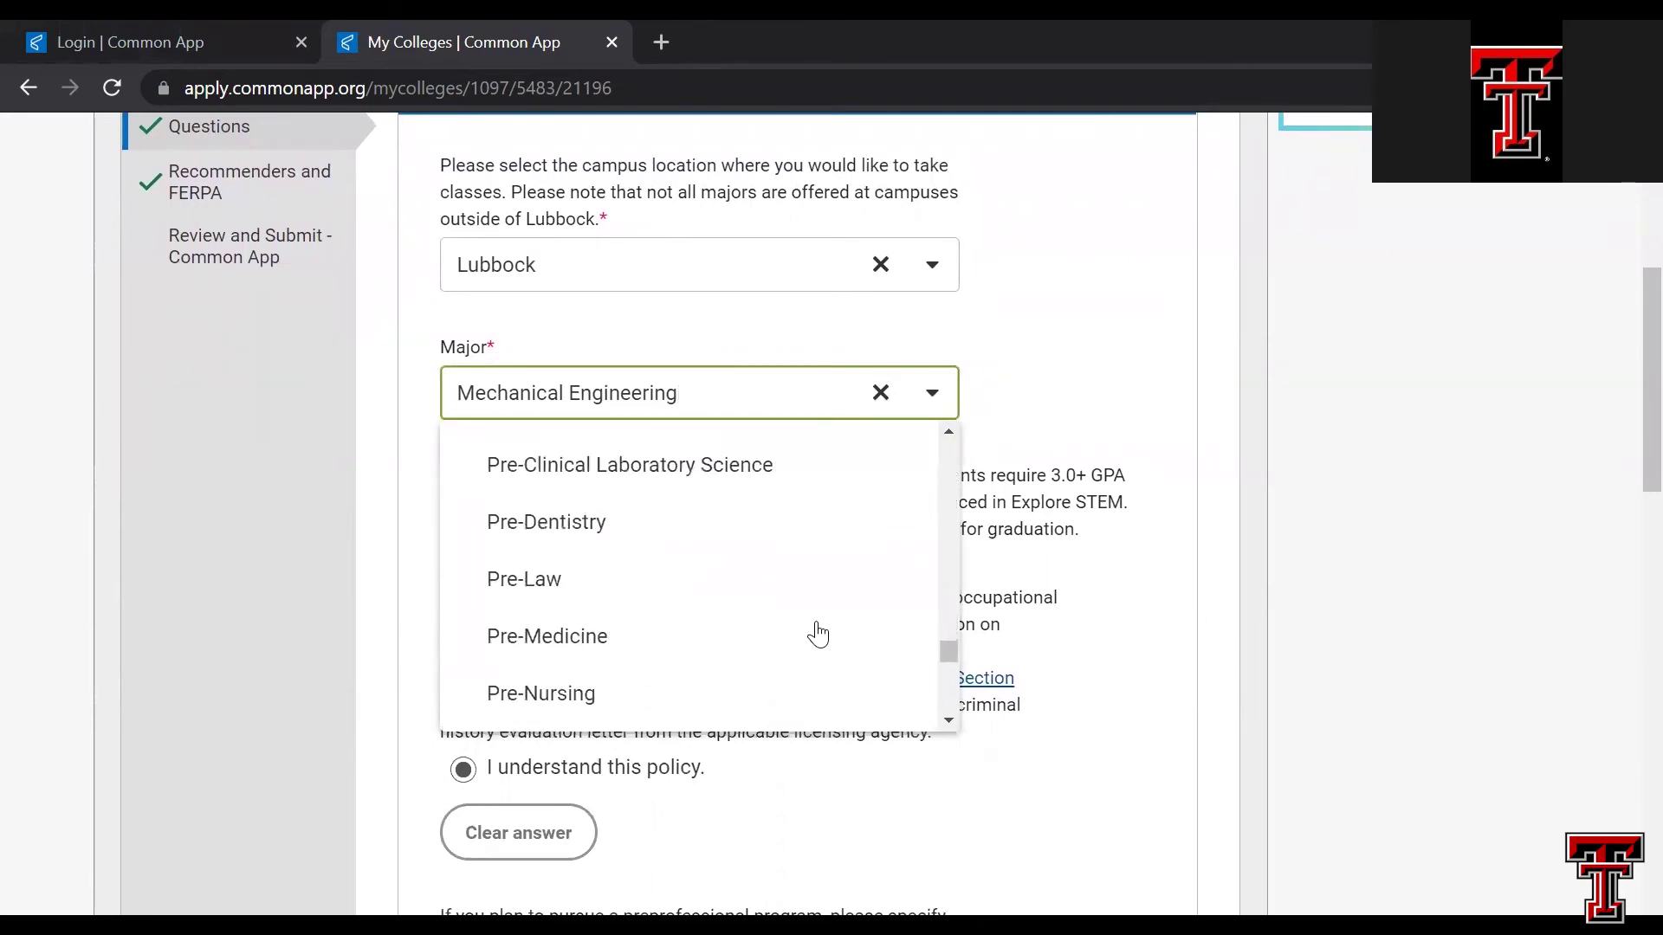
pyautogui.scroll(-3, 817, 635)
pyautogui.scroll(12, 817, 635)
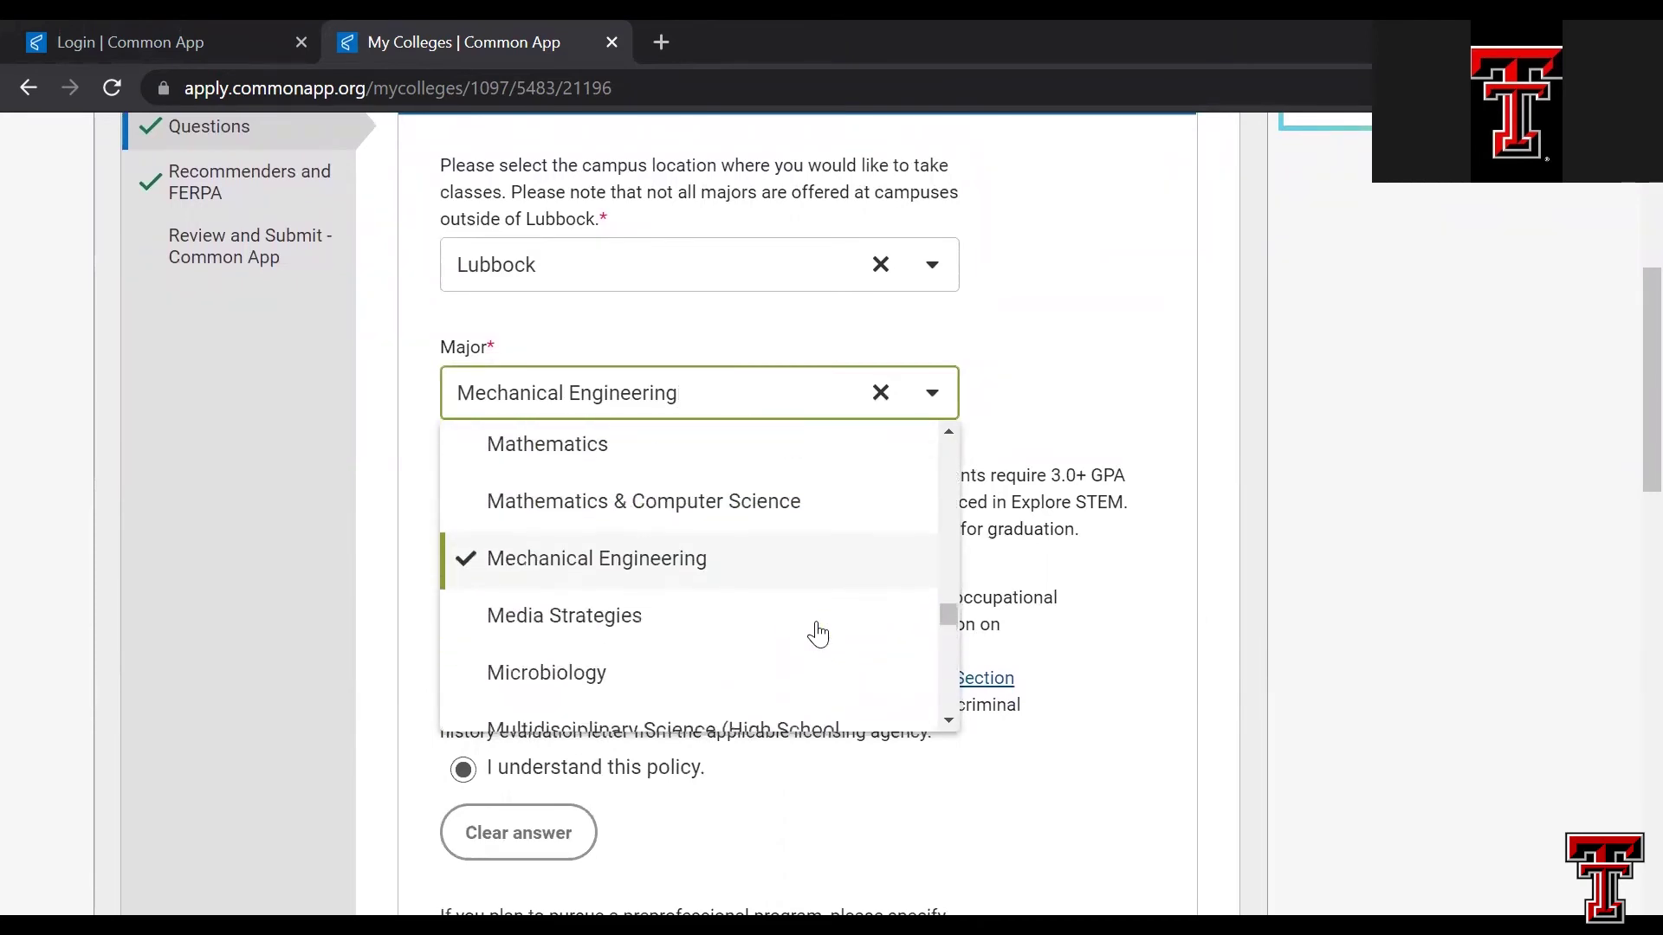
pyautogui.click(707, 573)
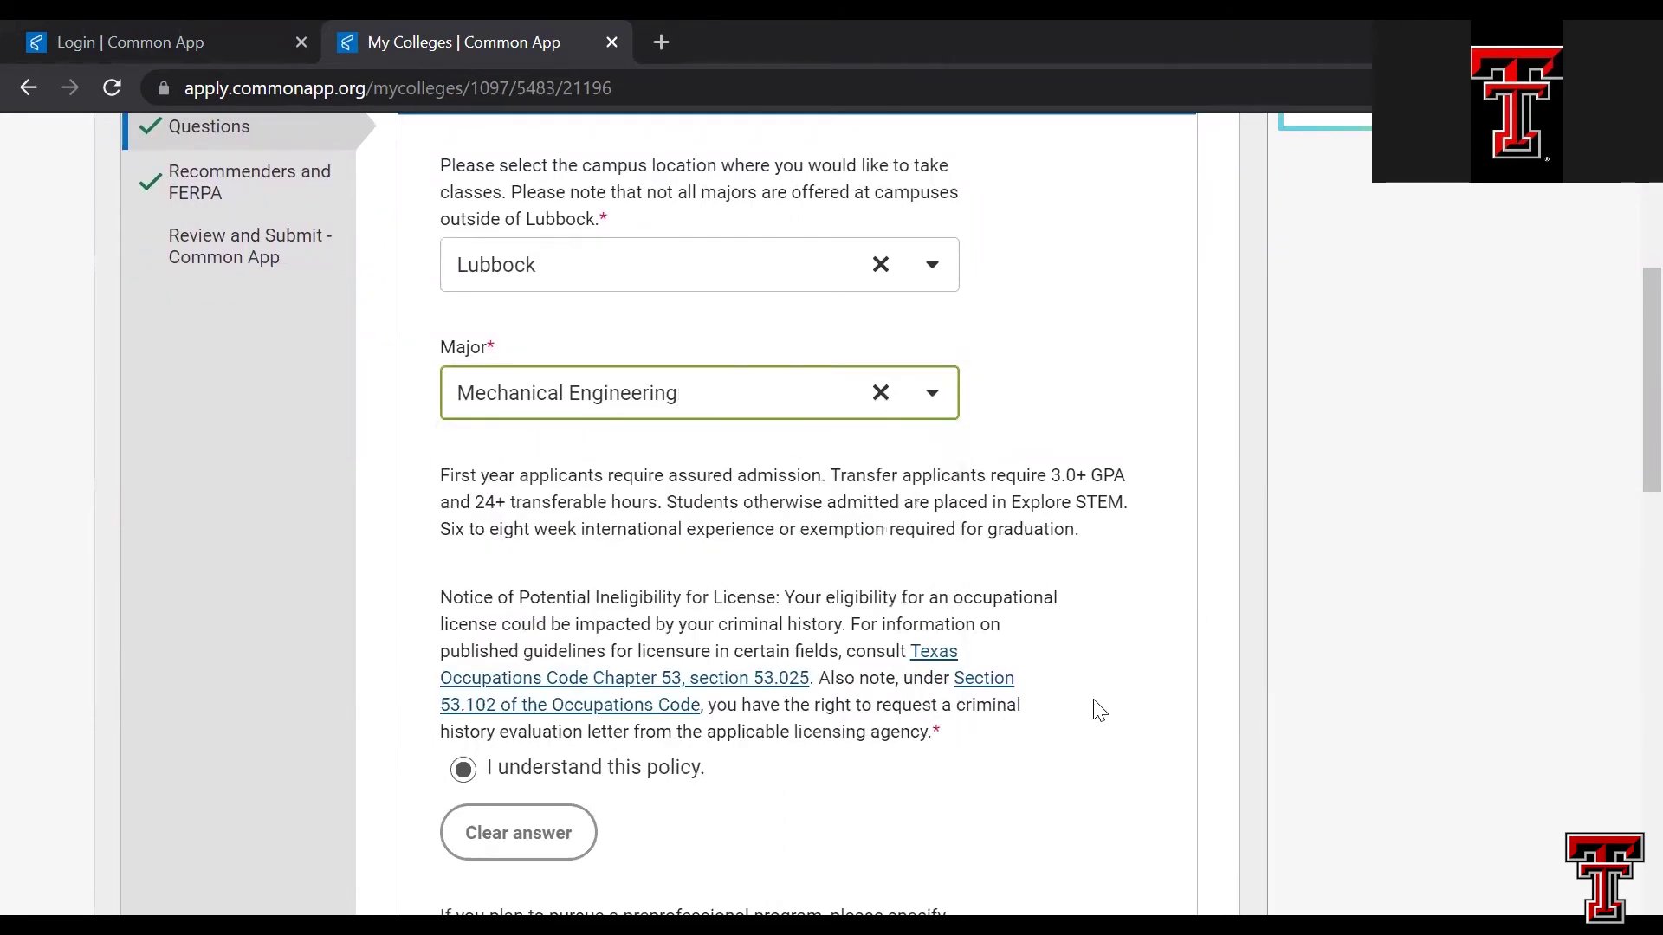
# - Review the major's admission requirements, the occupational license ineligibility notice and the teacher certification question
pyautogui.scroll(-2, 1098, 710)
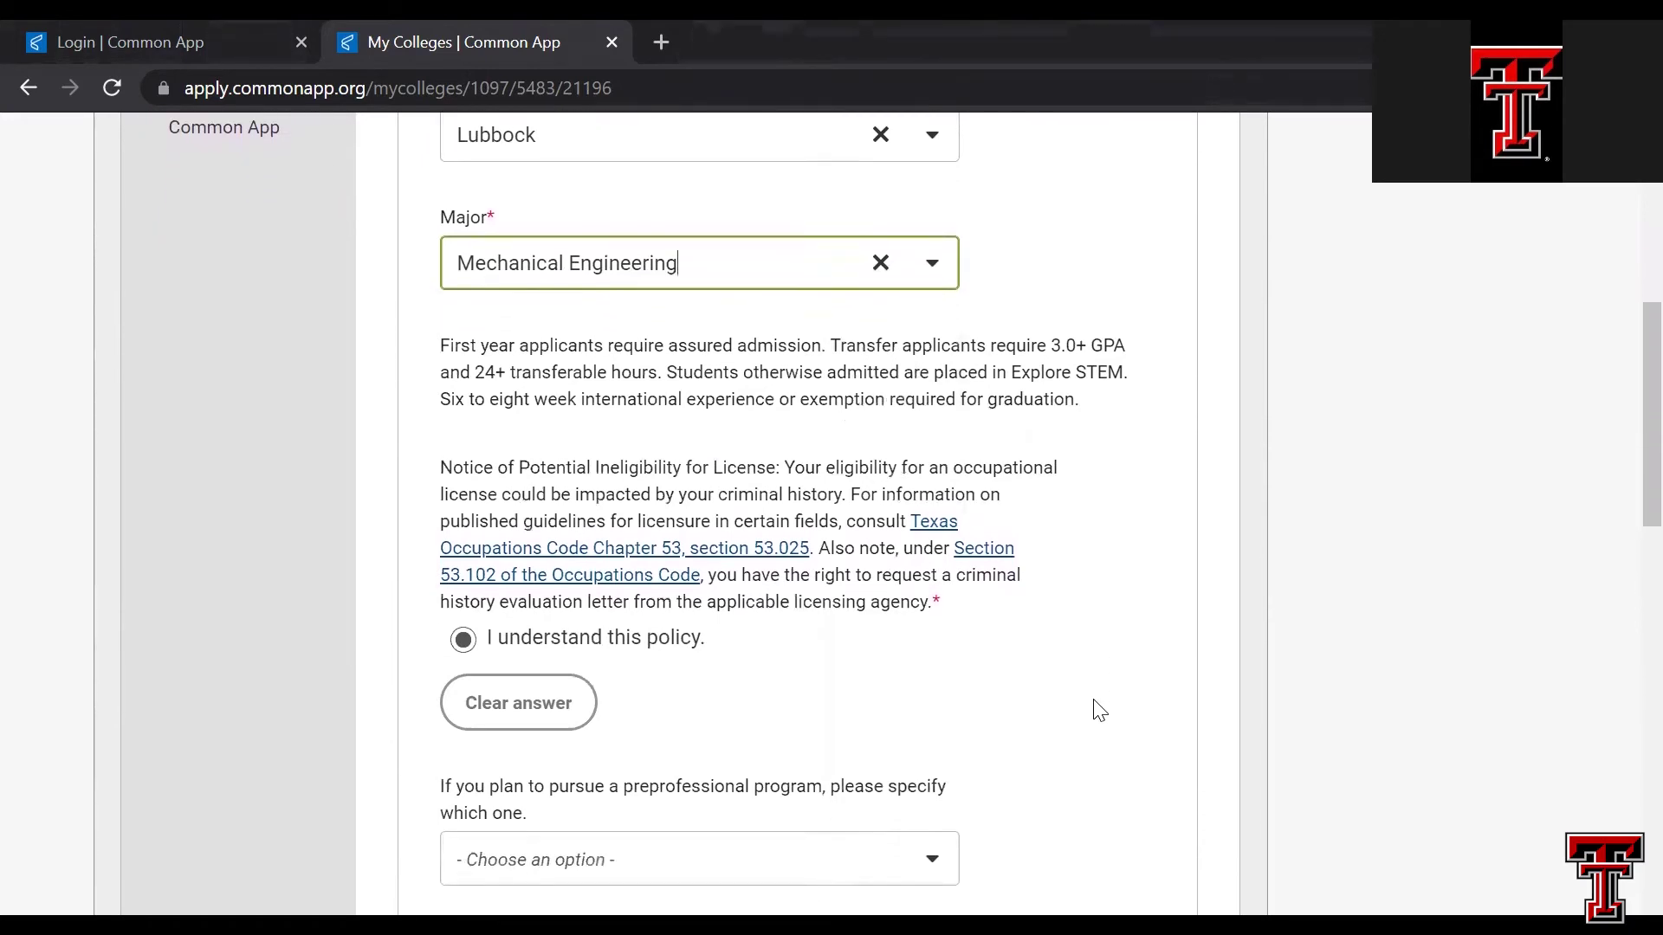
pyautogui.scroll(-1, 1097, 707)
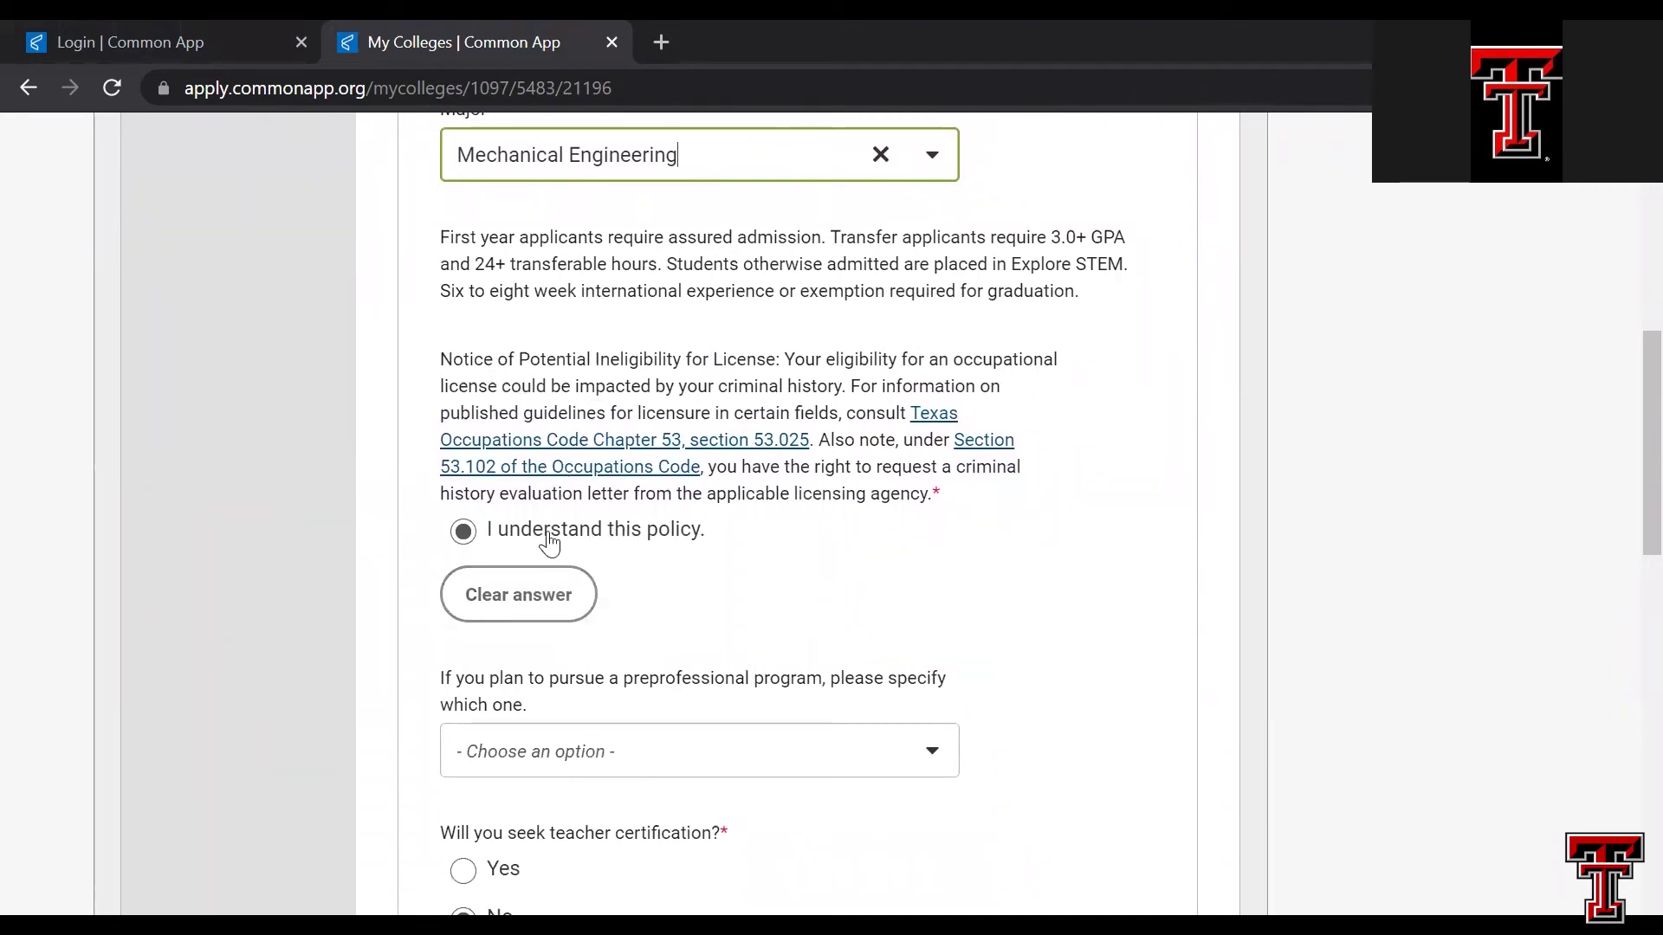
pyautogui.scroll(-2, 768, 561)
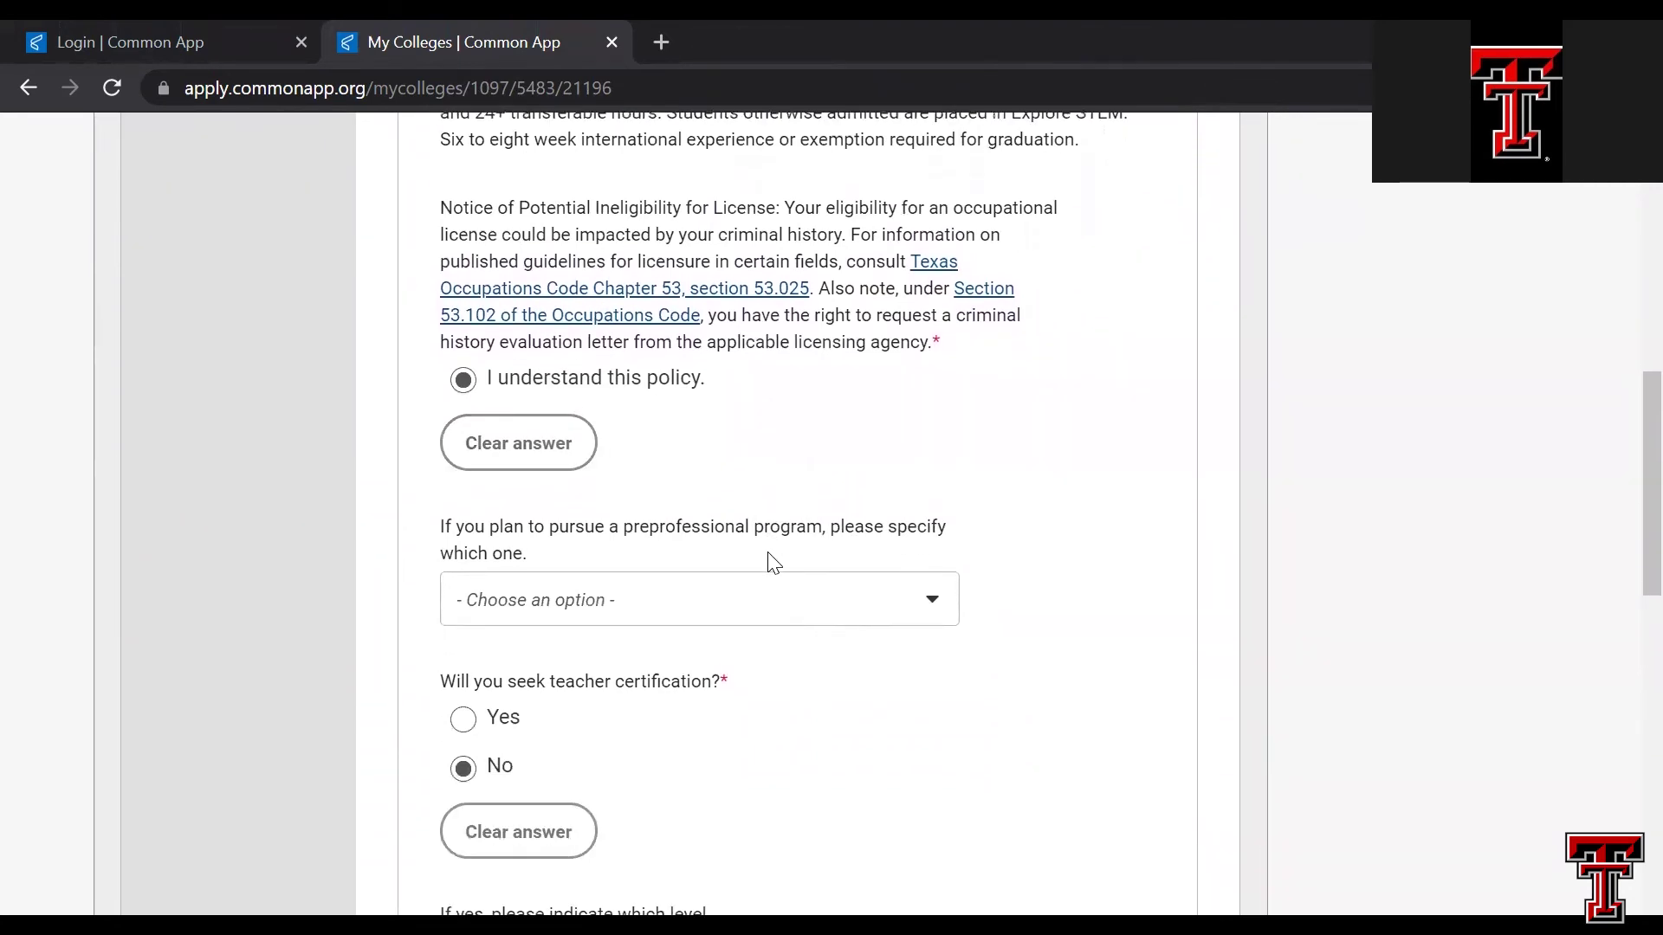
pyautogui.scroll(-4, 774, 563)
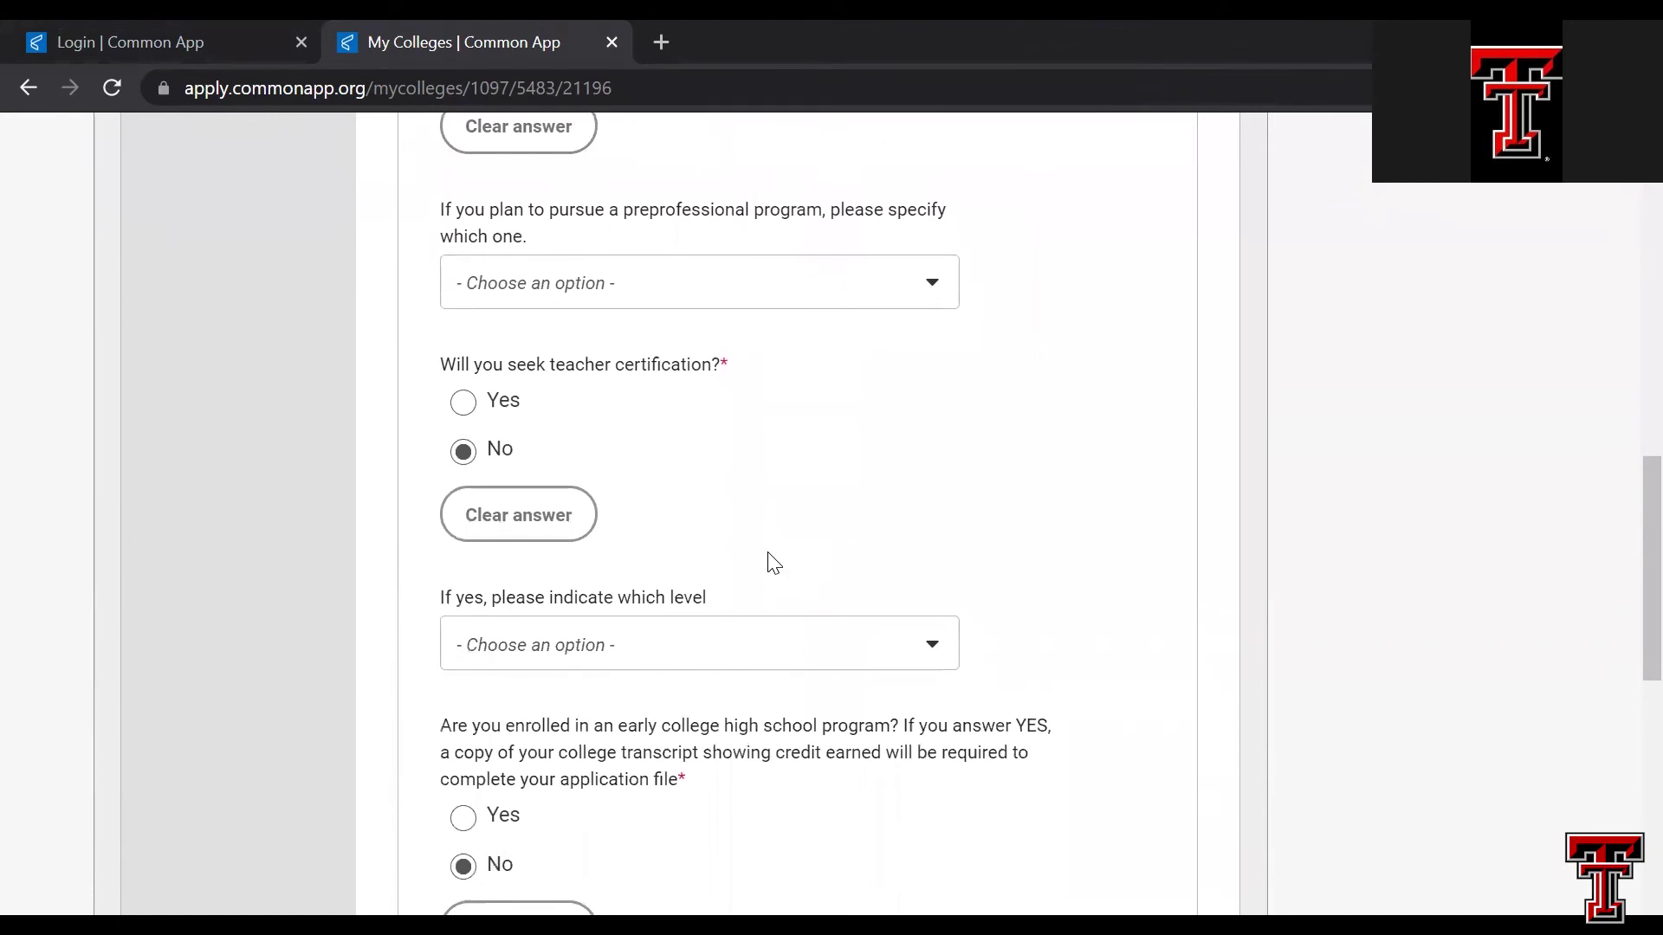
# - Browse the preprofessional program options without choosing one, and review the early college high school and college transcript questions
pyautogui.click(841, 300)
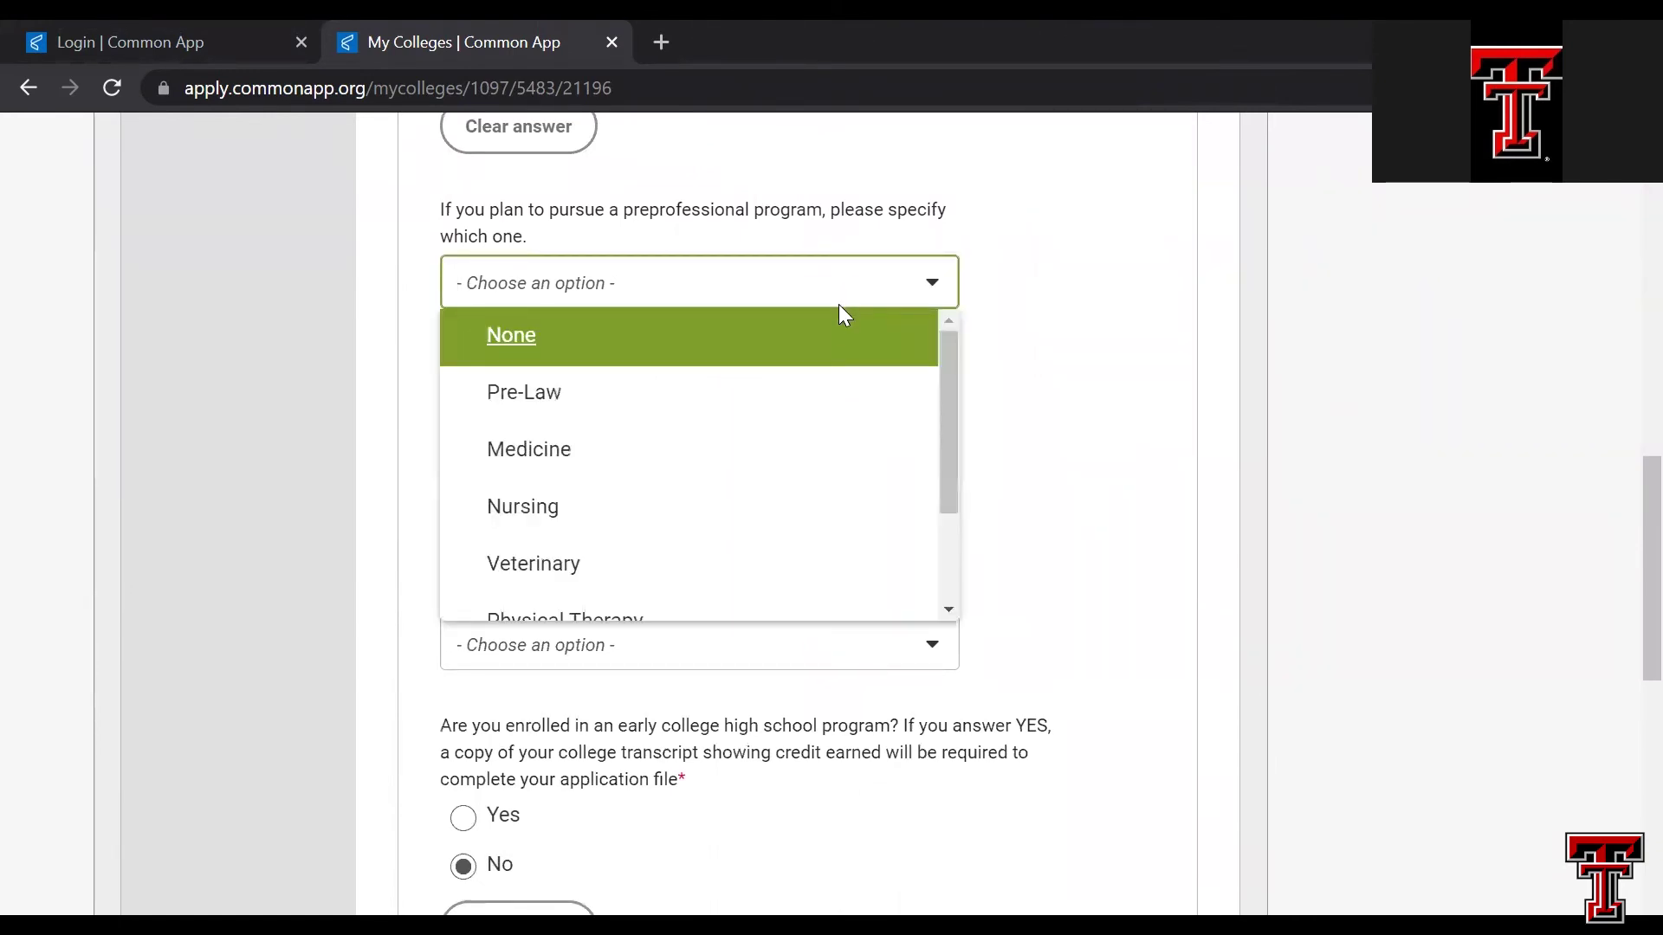
pyautogui.scroll(-4, 806, 507)
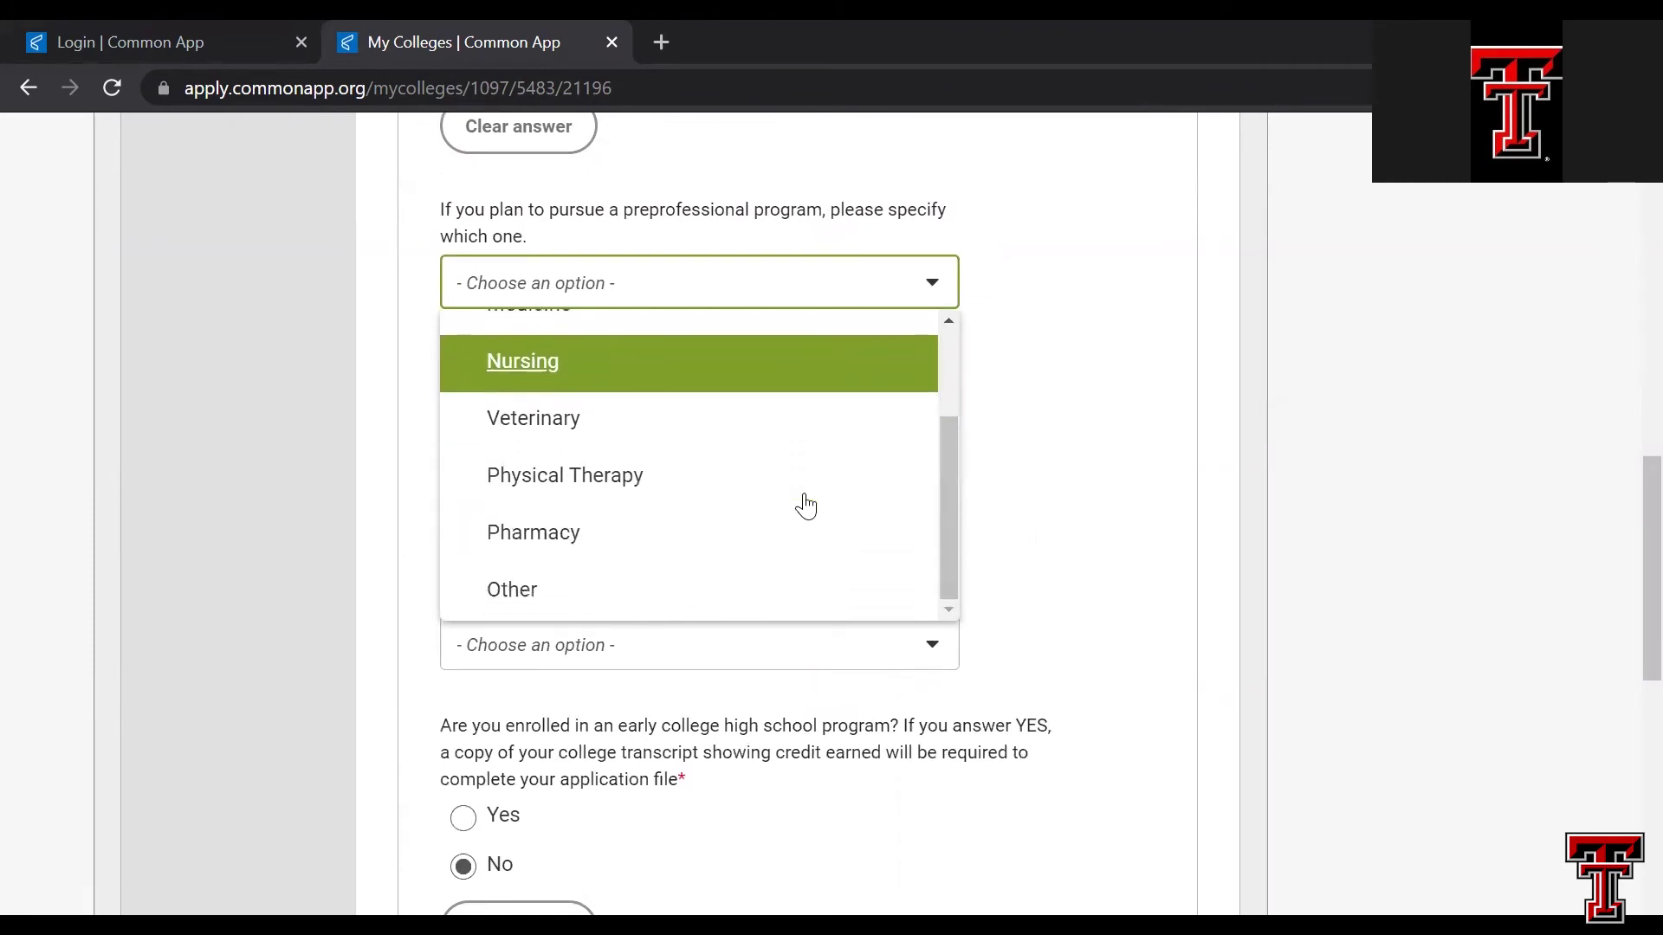
pyautogui.click(996, 338)
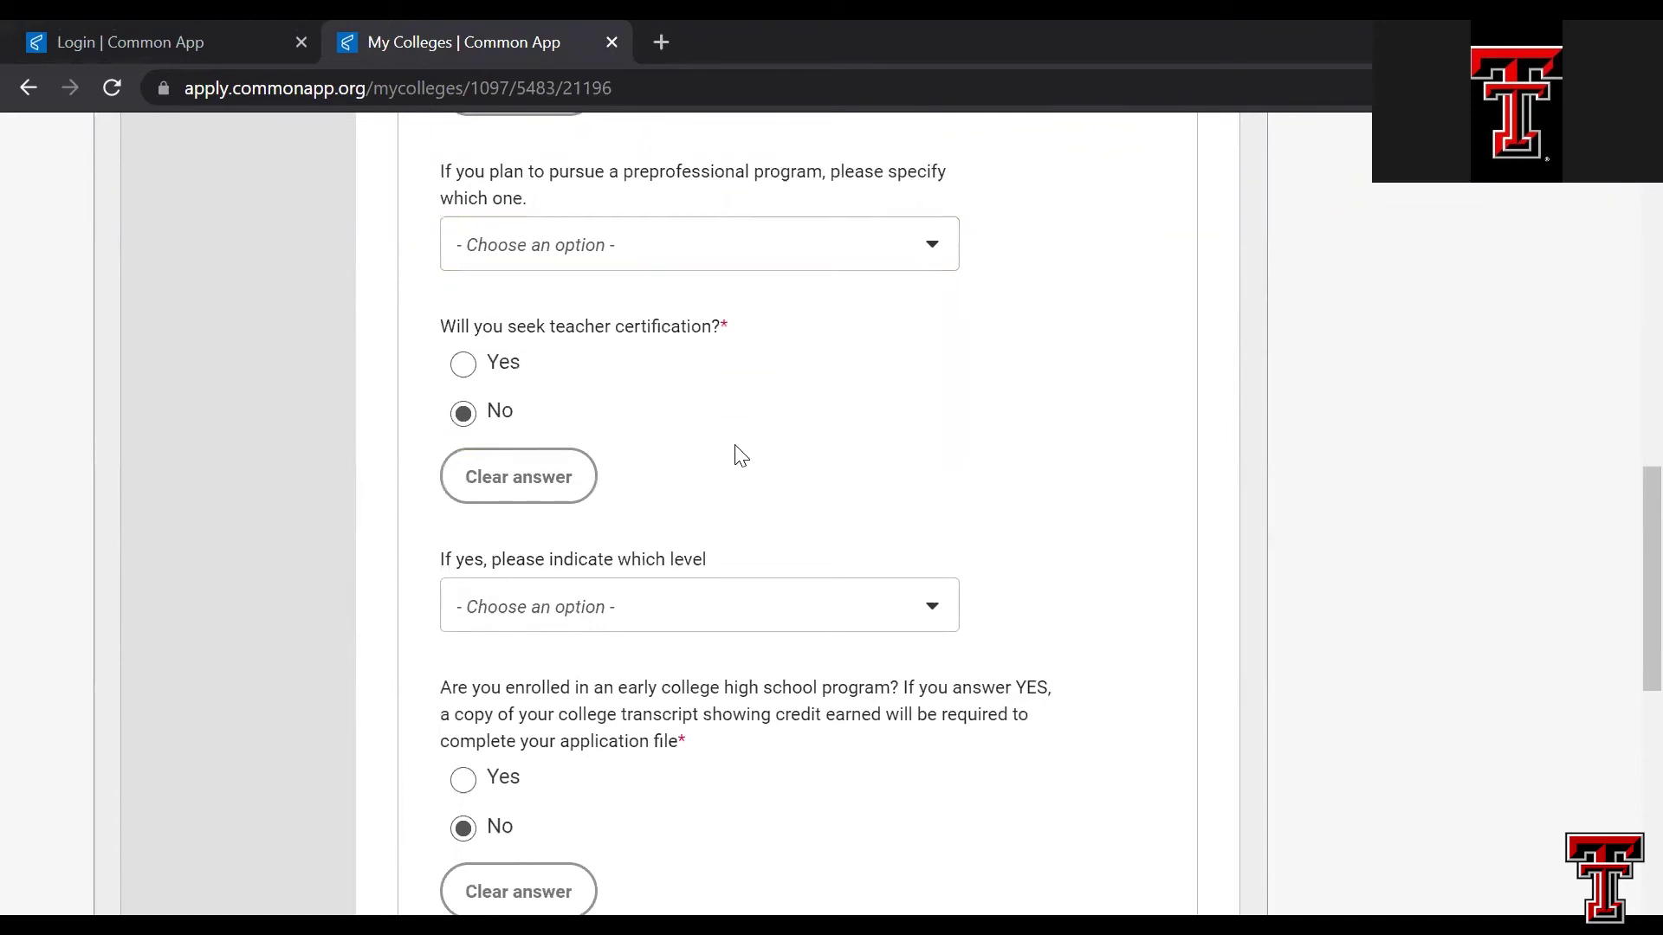
pyautogui.scroll(-2, 736, 453)
pyautogui.scroll(-2, 741, 454)
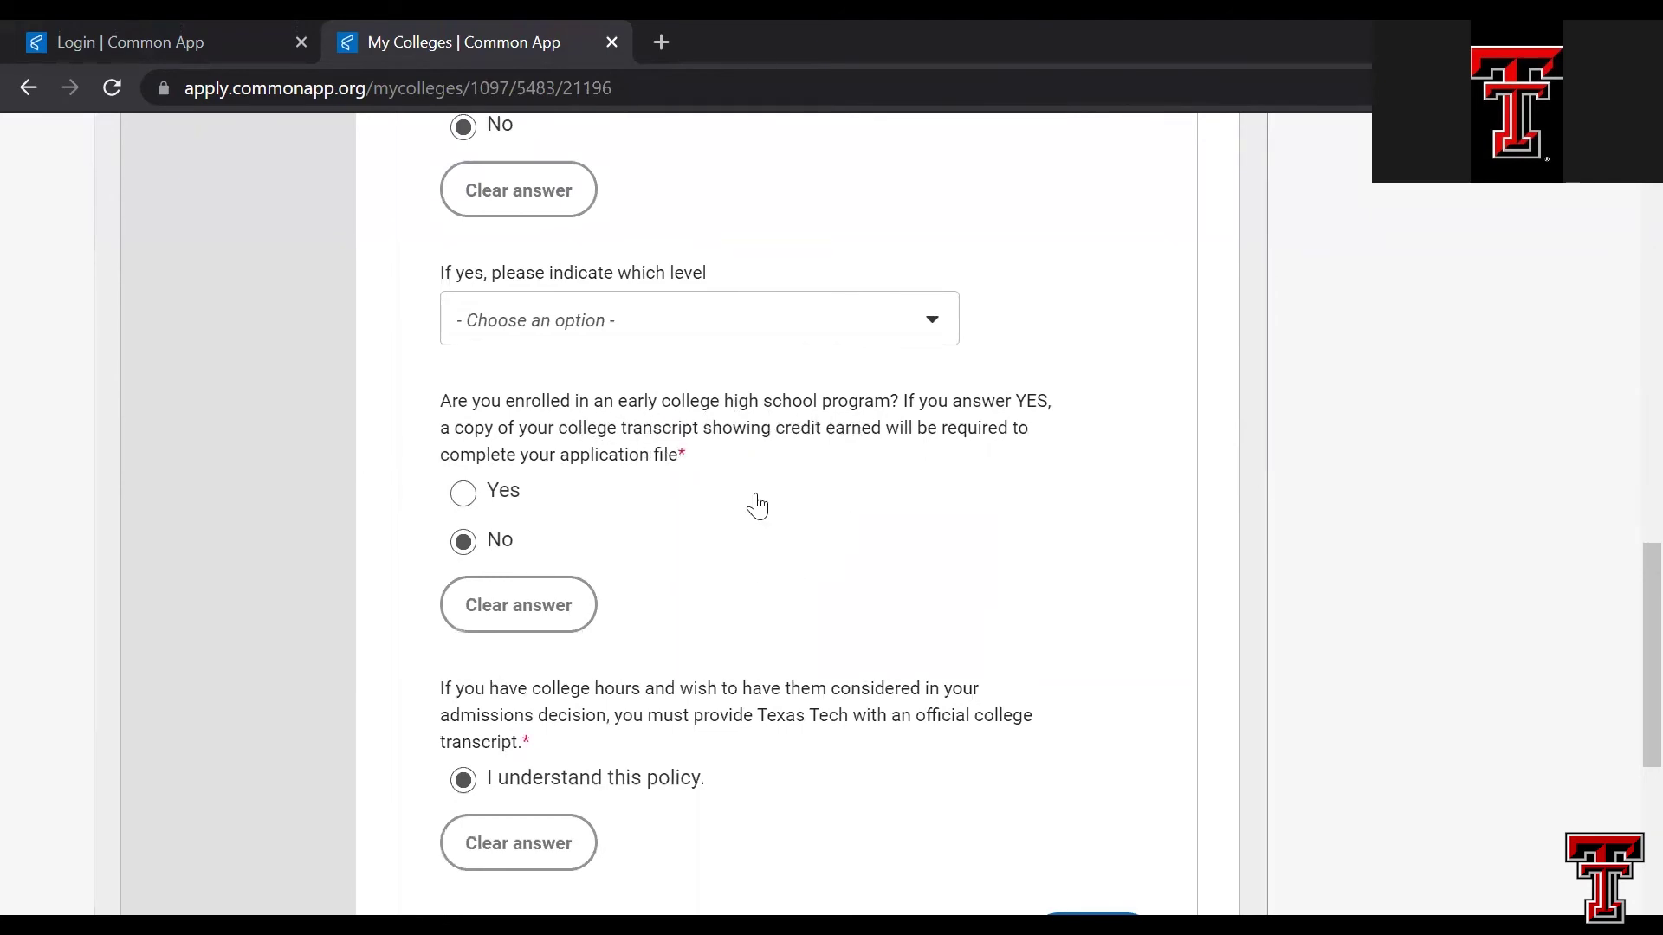
# - Review the official college transcript policy at the end of Academics and continue to Citizenship
pyautogui.scroll(-2, 758, 506)
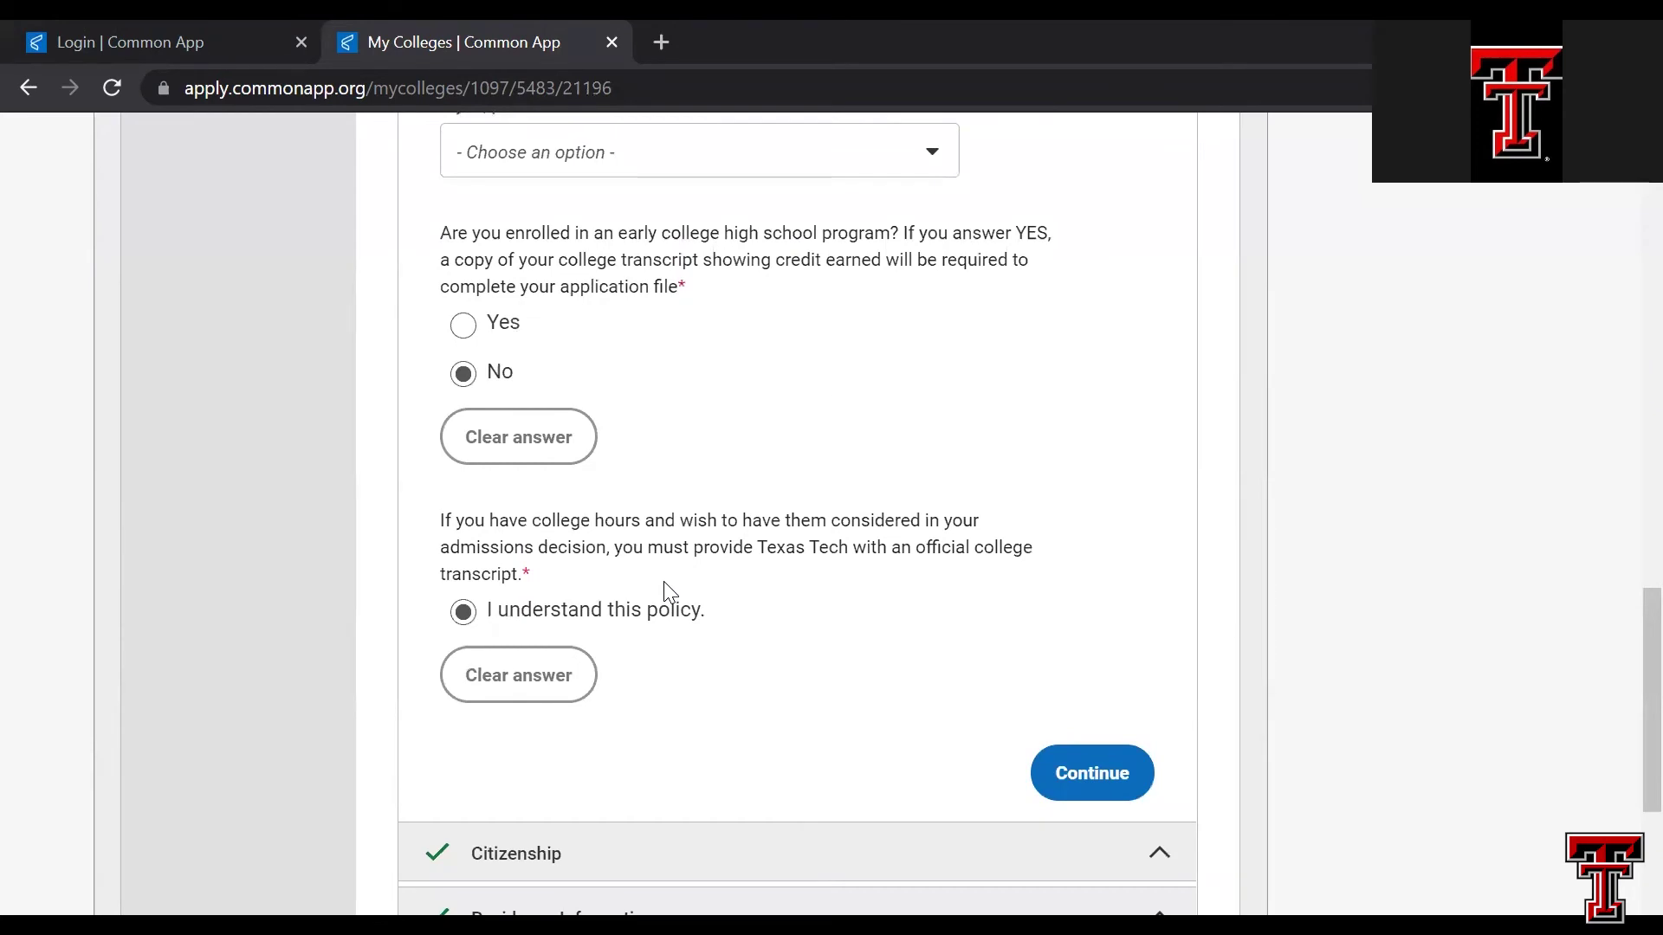
pyautogui.scroll(-3, 667, 594)
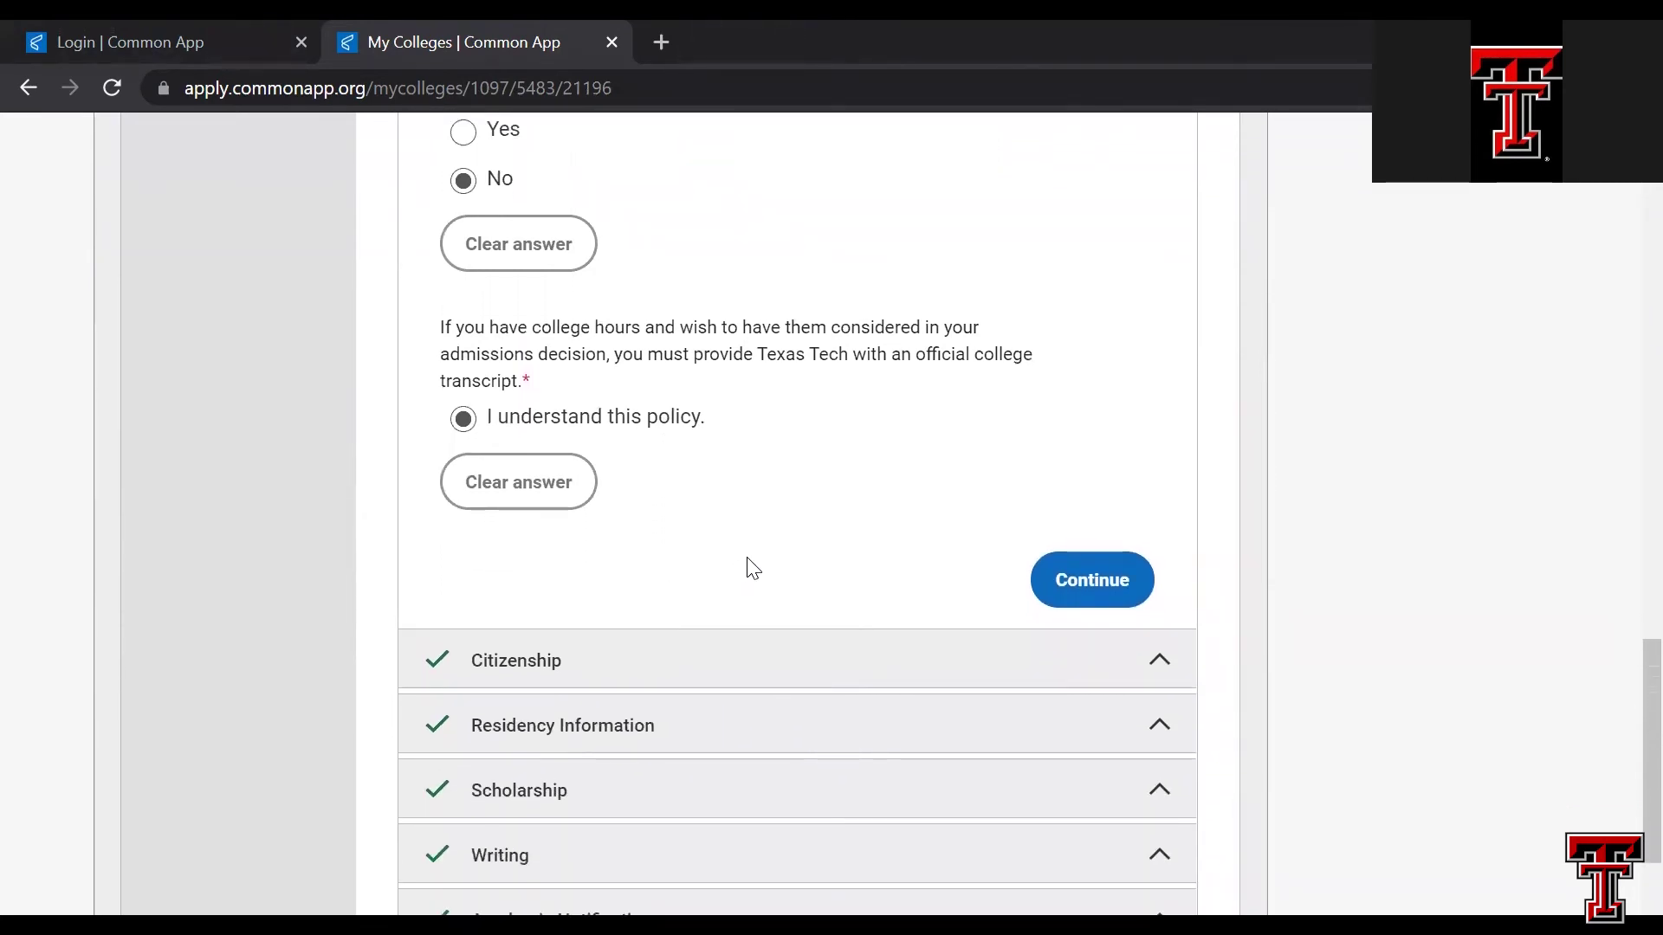
pyautogui.scroll(1, 808, 397)
pyautogui.scroll(-2, 806, 394)
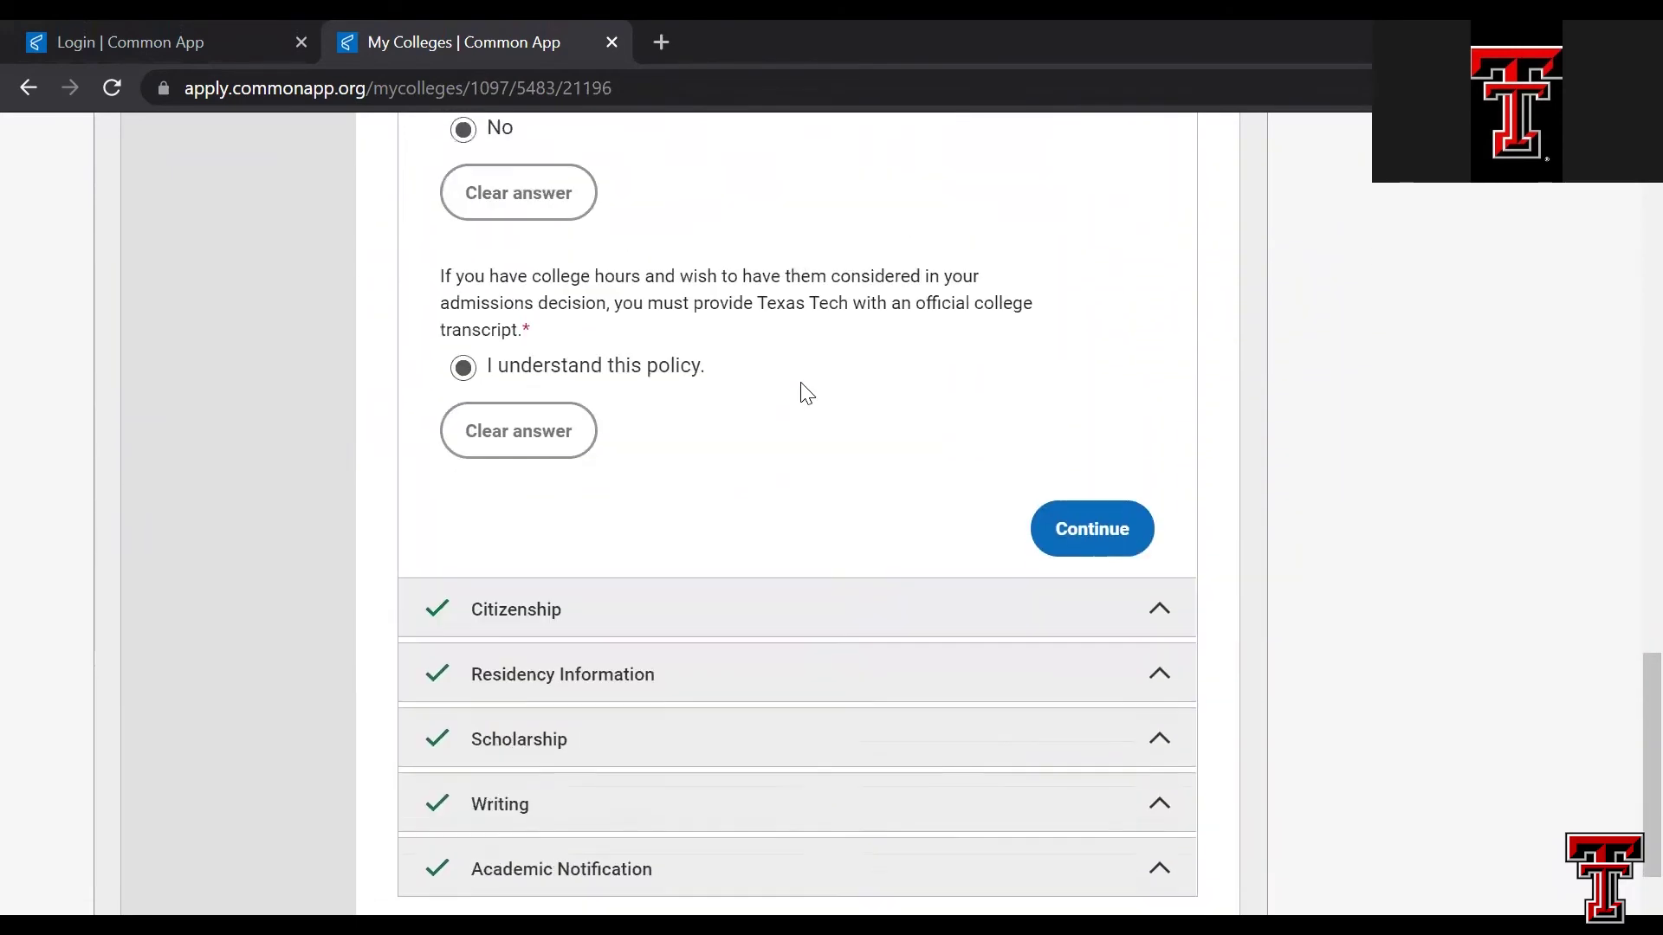
pyautogui.click(1094, 534)
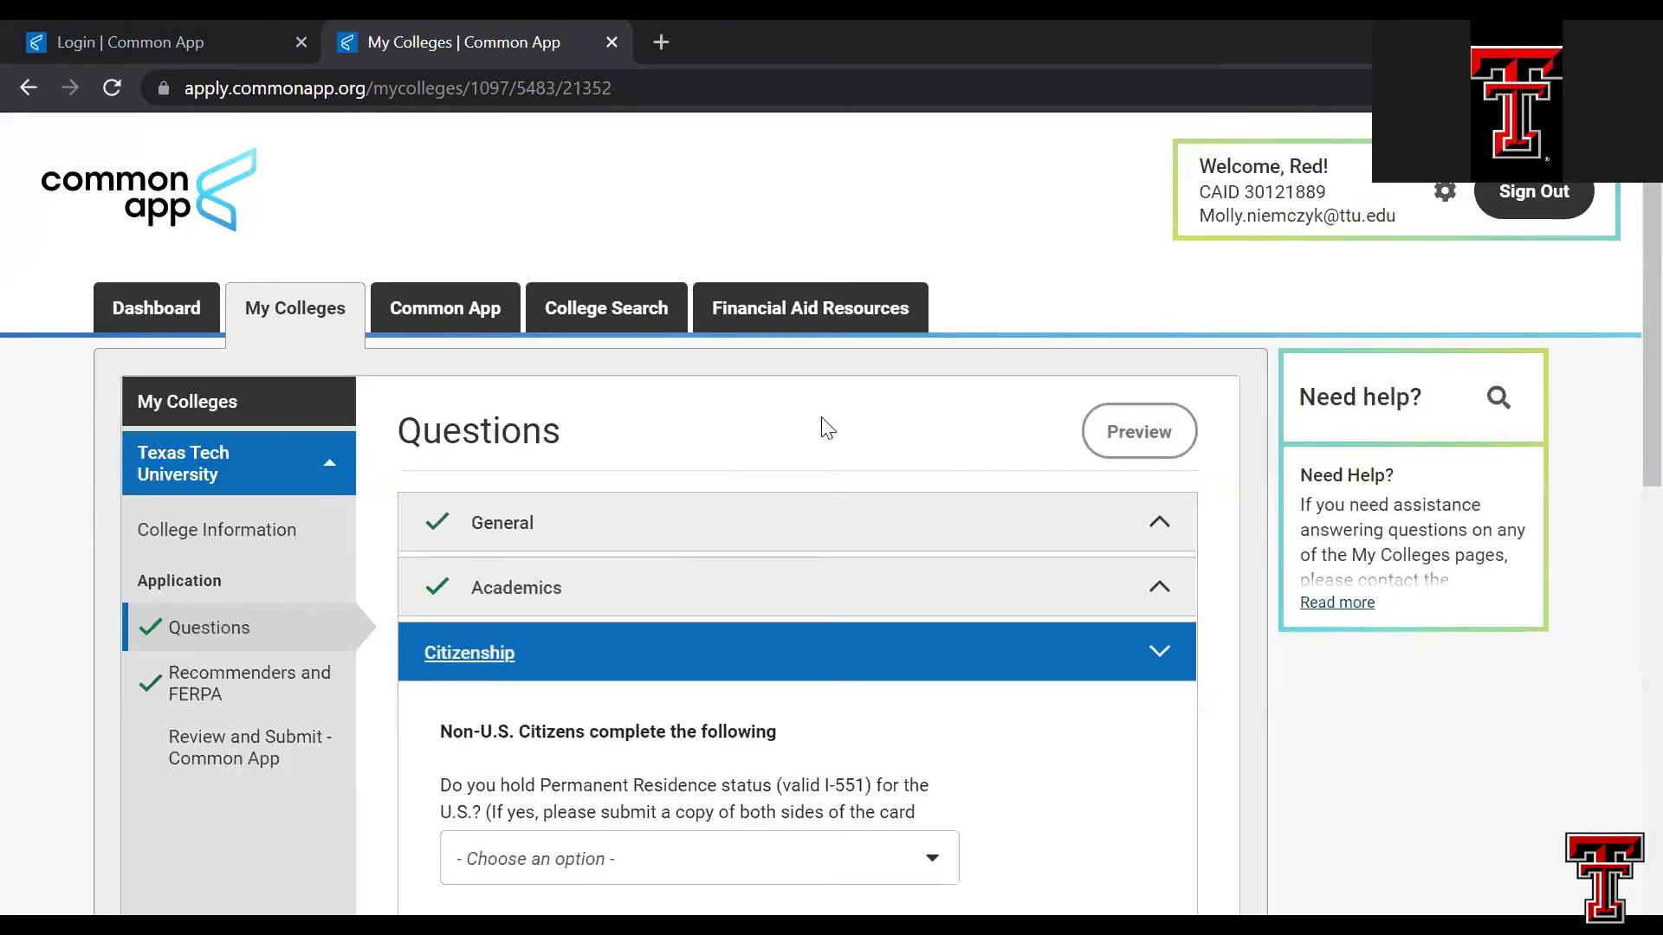
# - Review the Citizenship questions for non-U.S. citizens and check the permanent residence answer options without choosing one
pyautogui.scroll(-4, 681, 505)
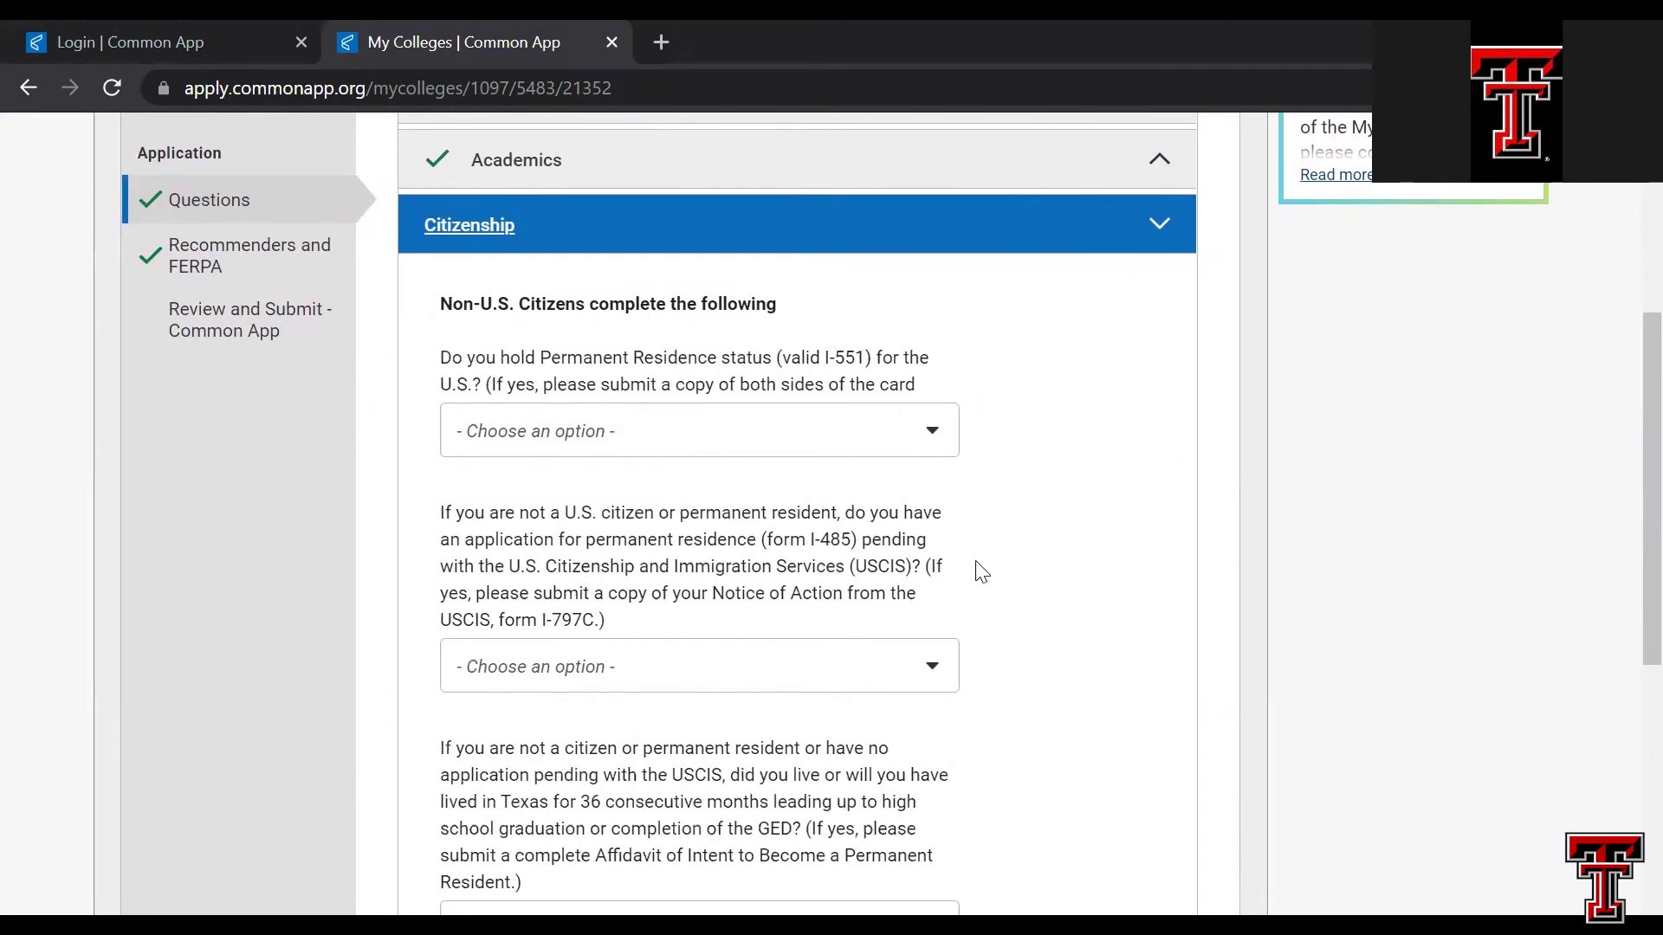
pyautogui.scroll(-2, 980, 445)
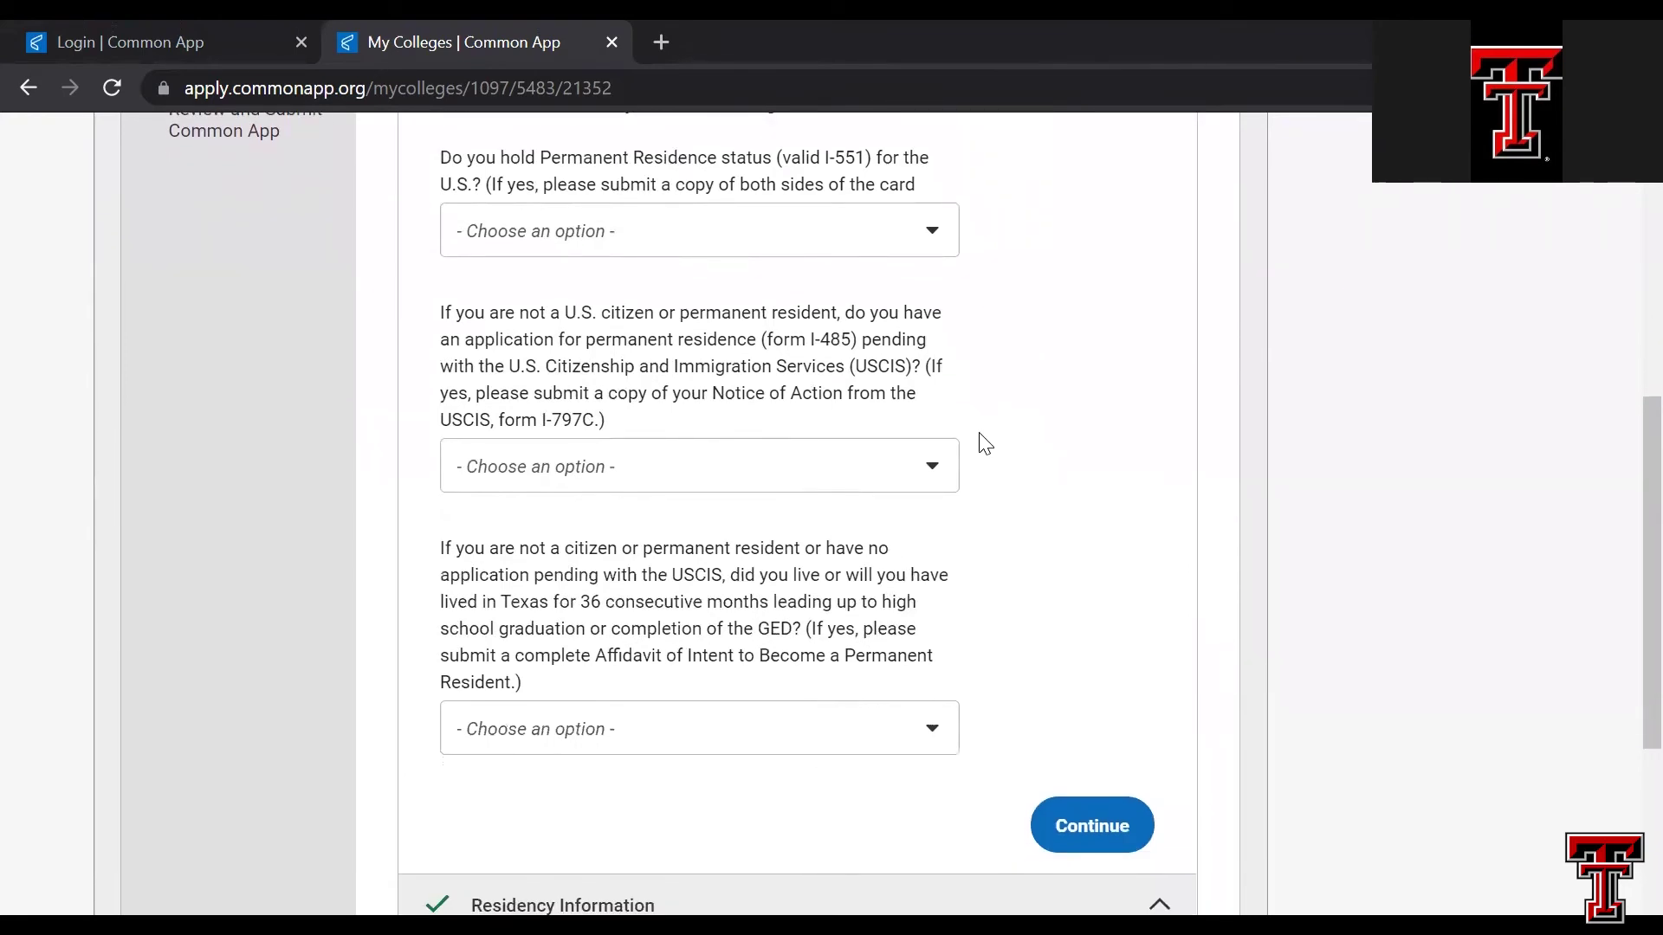
pyautogui.scroll(1, 985, 444)
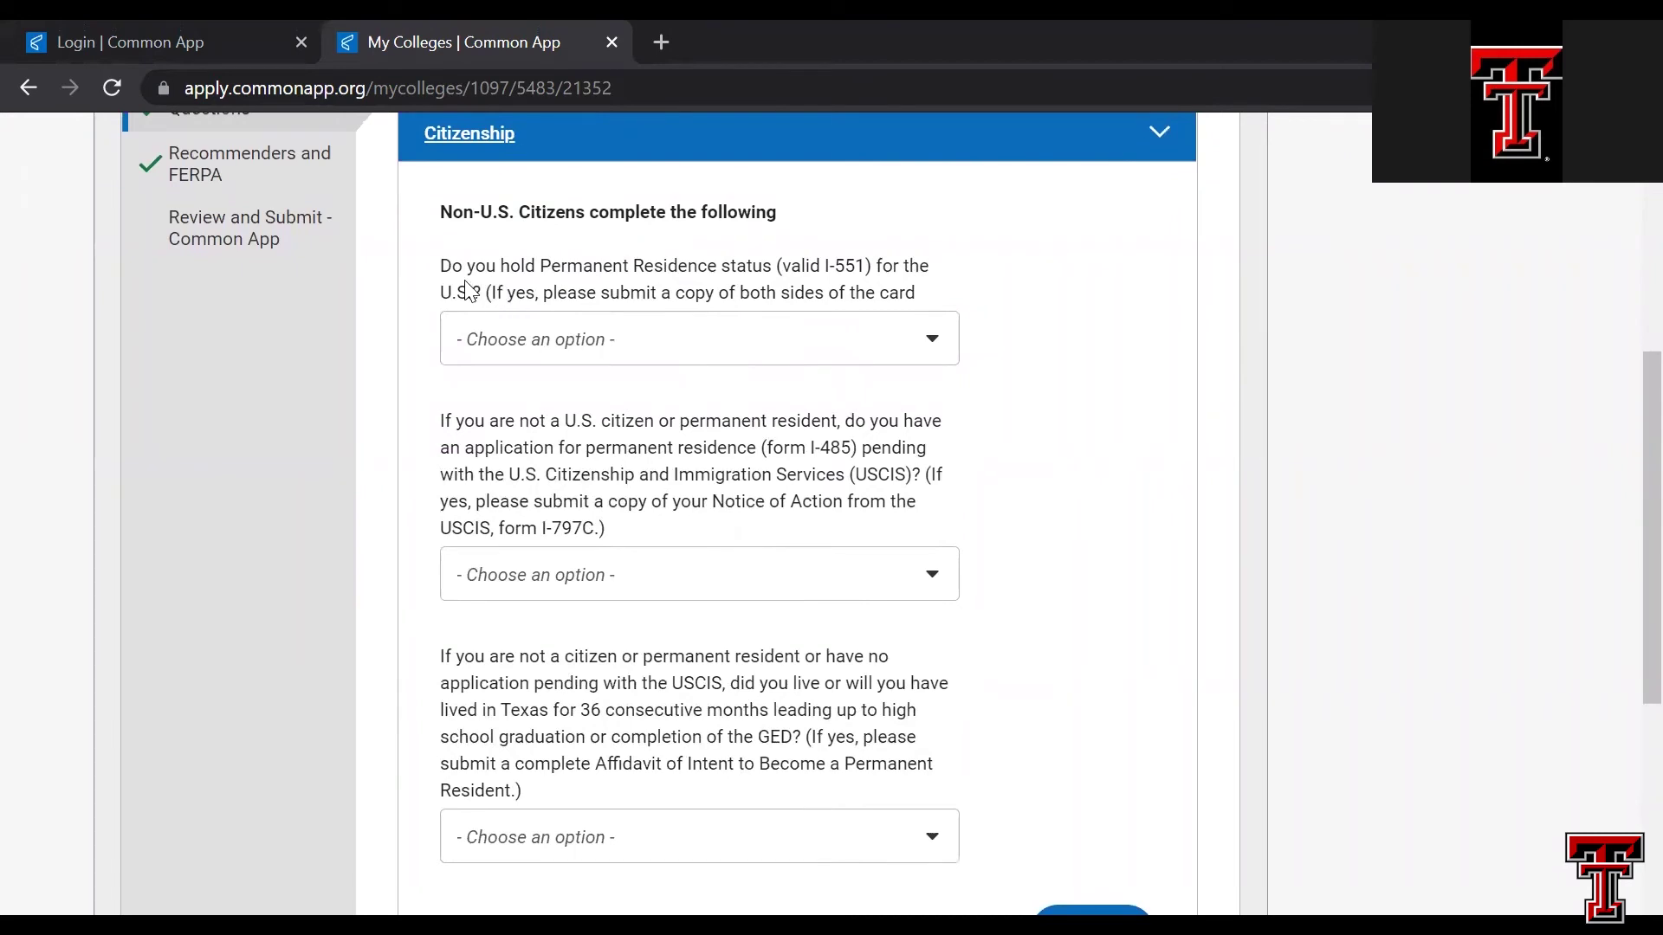
pyautogui.click(761, 341)
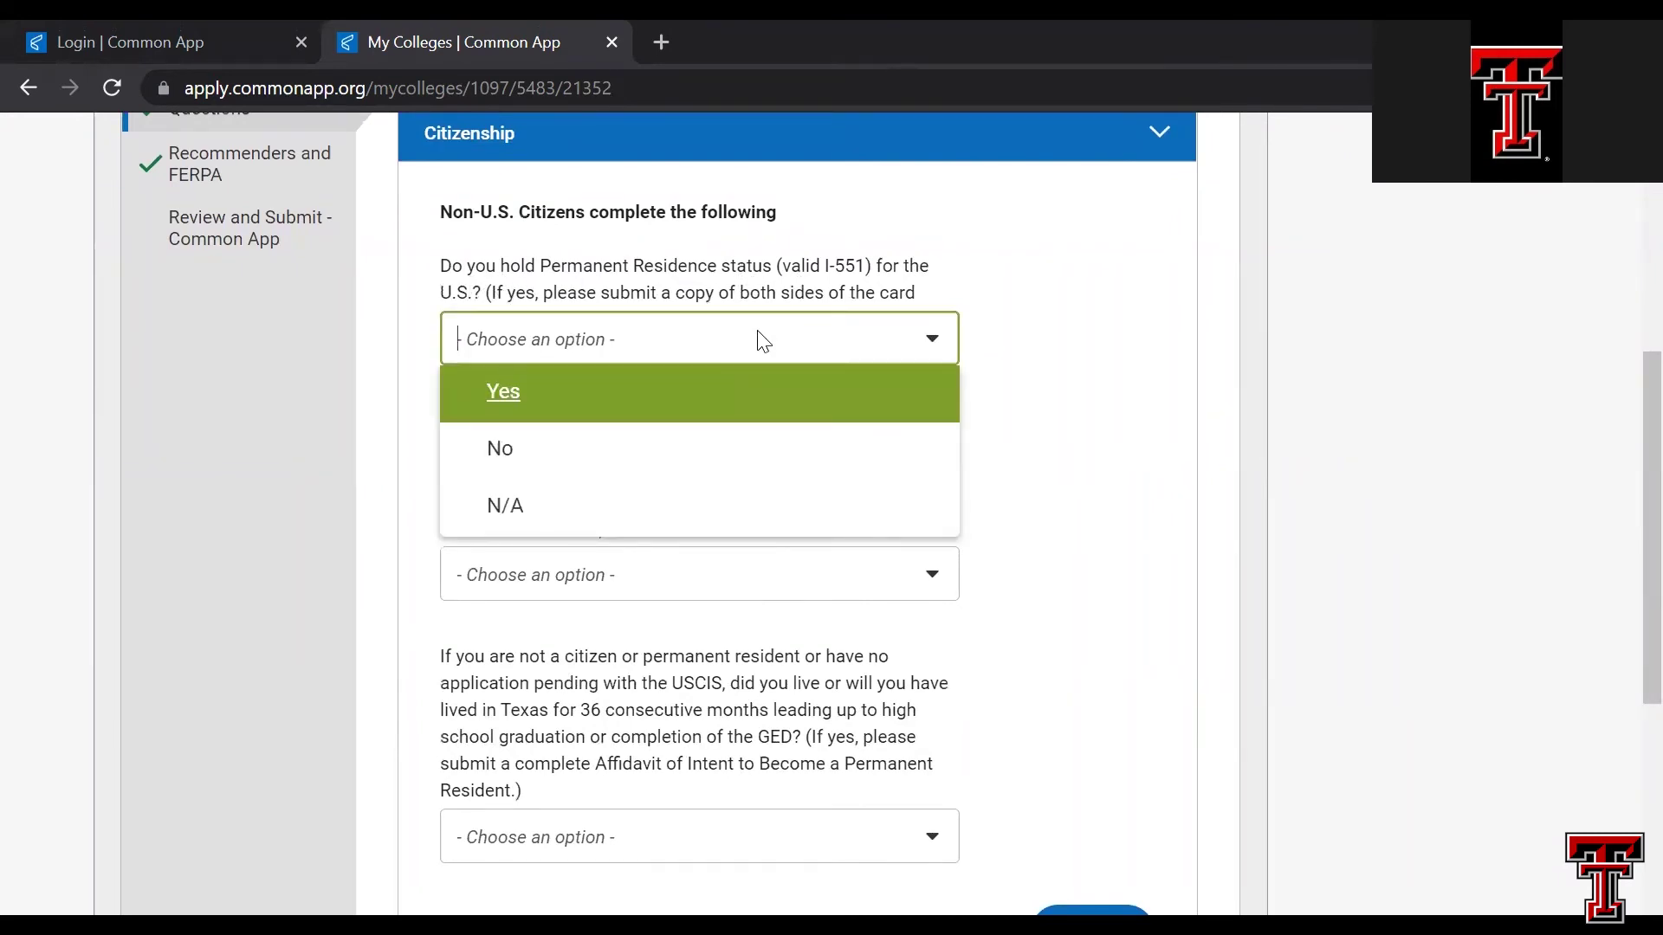
pyautogui.click(1050, 317)
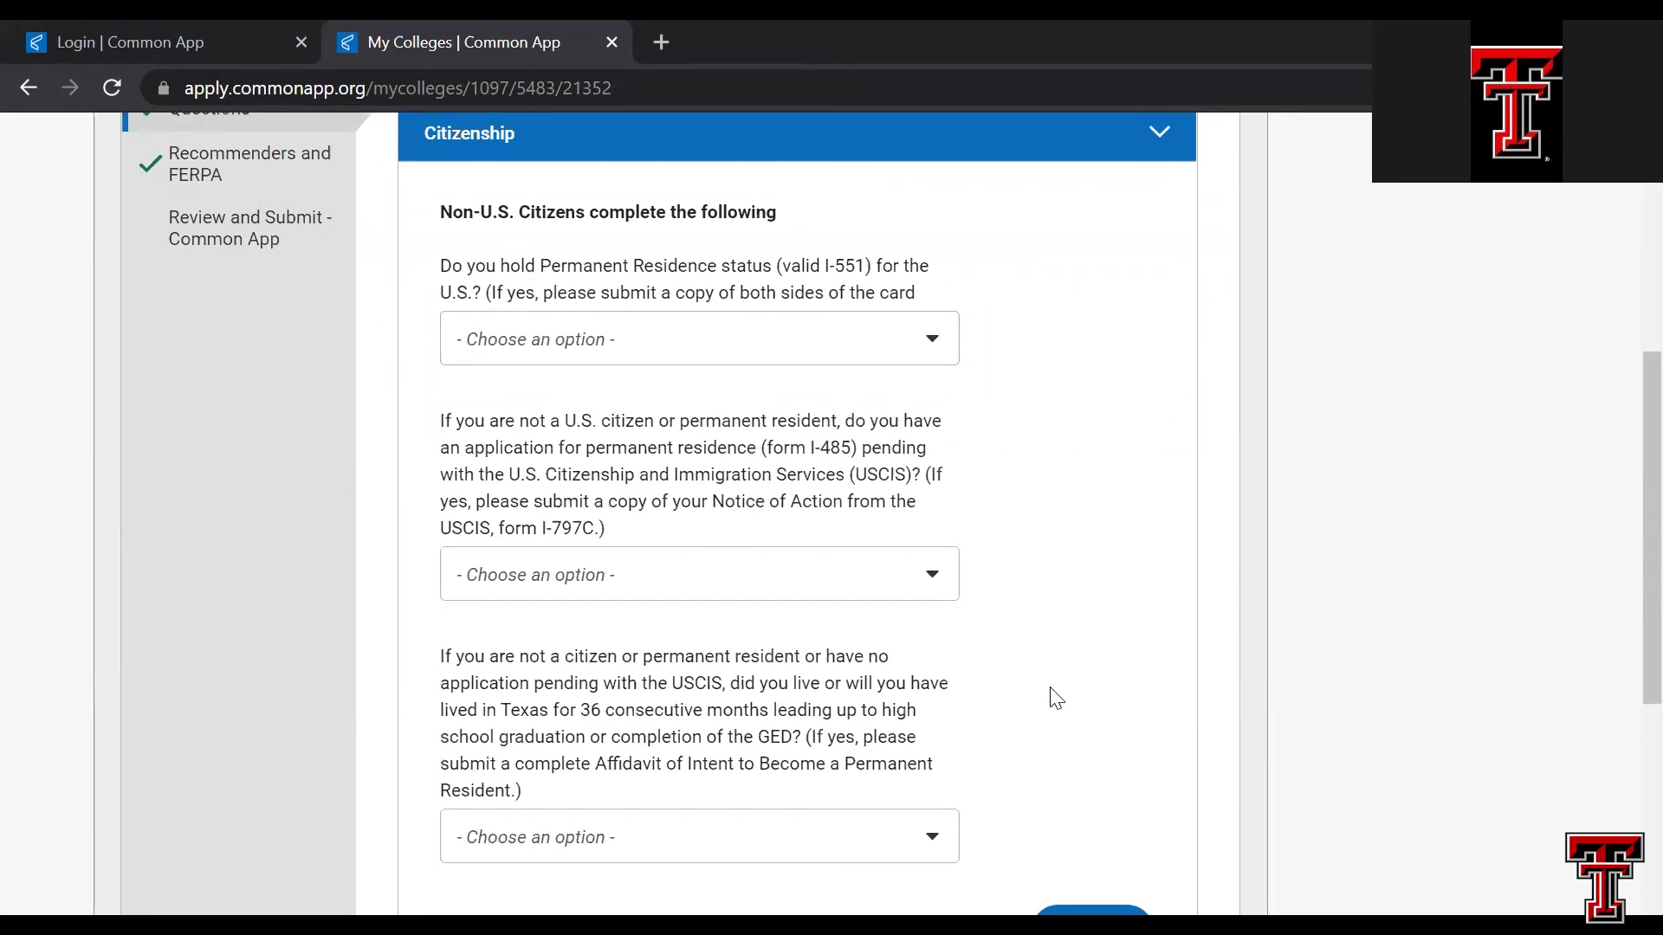
pyautogui.scroll(-1, 1055, 698)
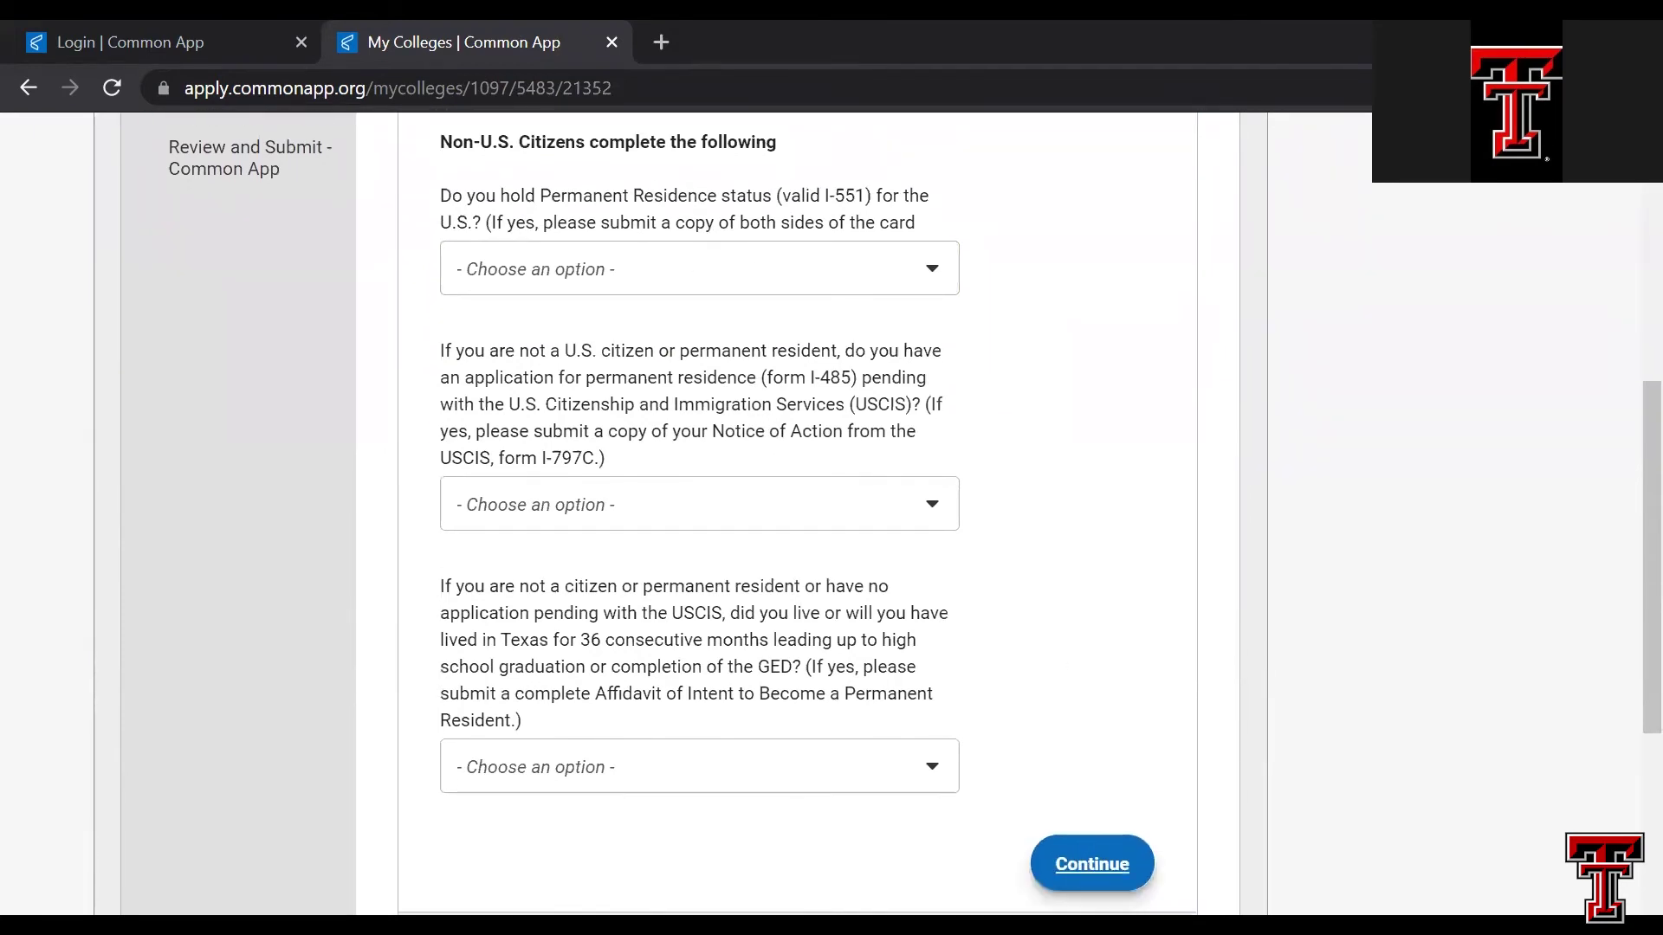
# - Continue to Residency Information and review the questions on public college attendance in Texas and state or country of residence
pyautogui.click(1093, 863)
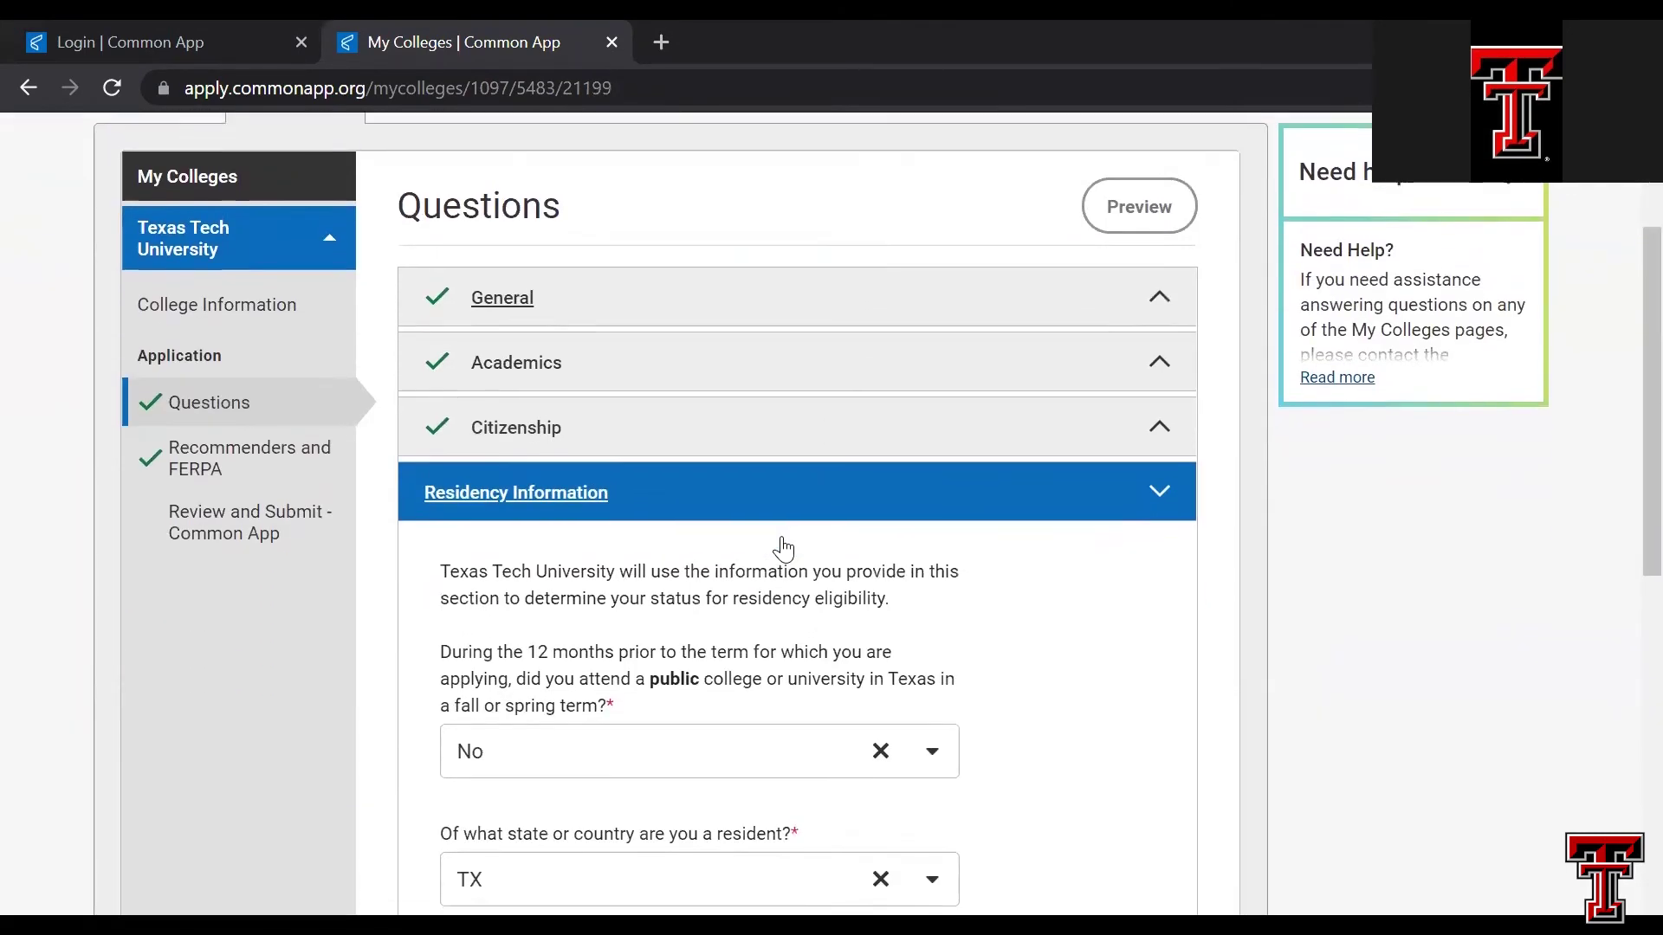
pyautogui.scroll(-3, 783, 548)
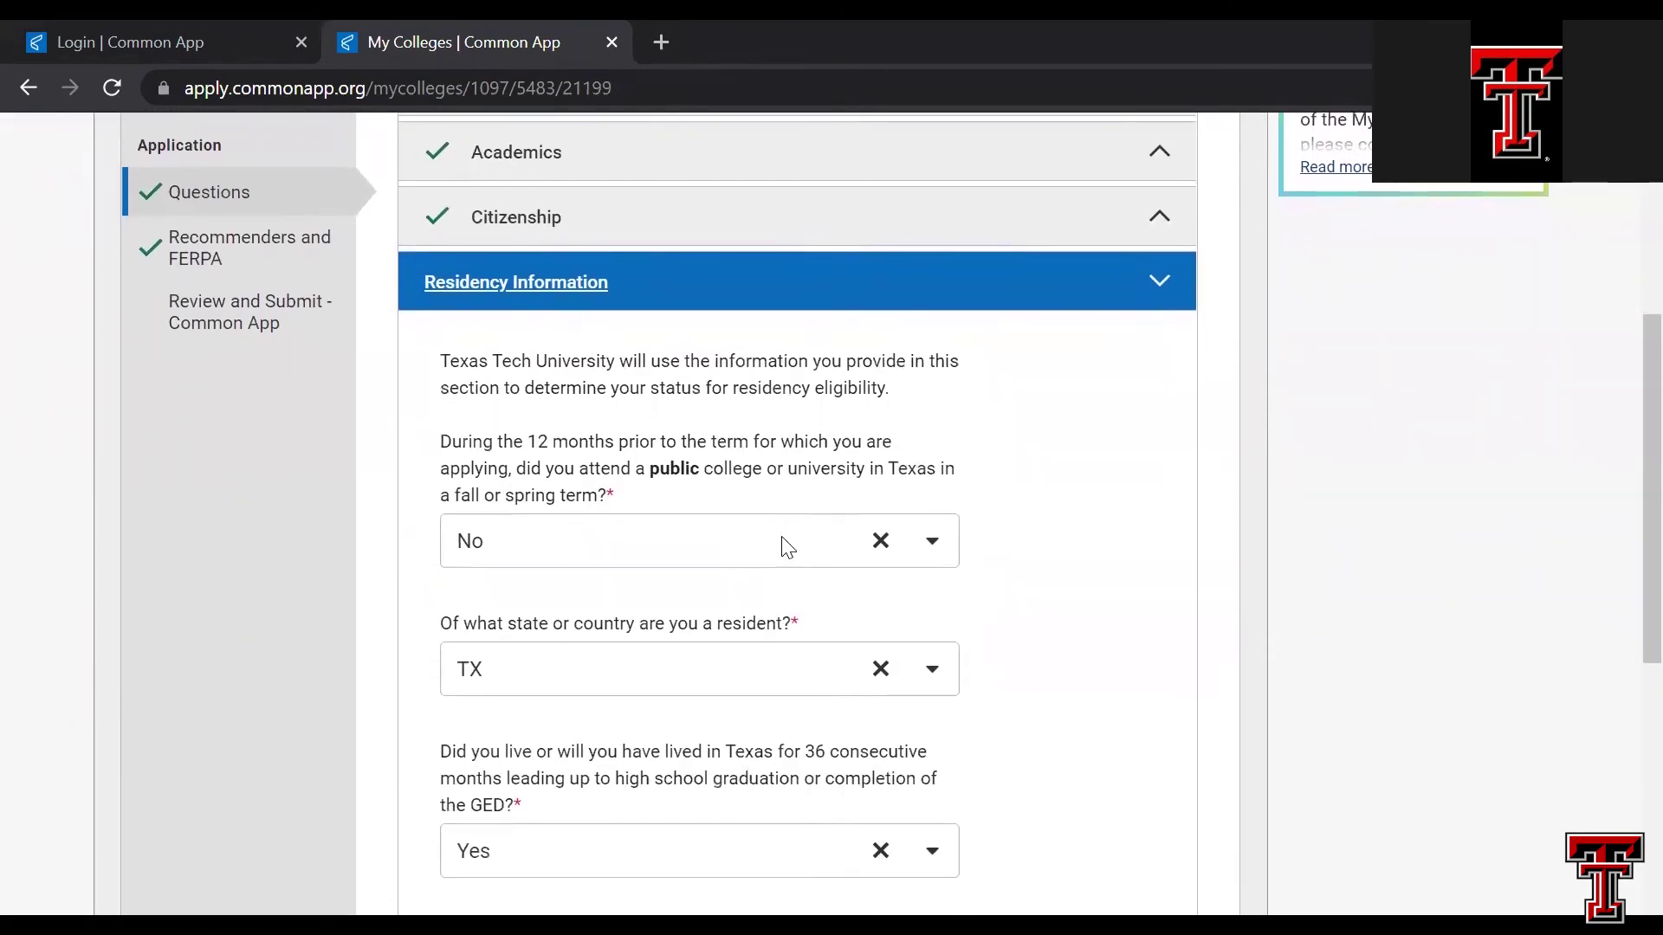
pyautogui.scroll(-1, 786, 547)
pyautogui.scroll(-1, 787, 548)
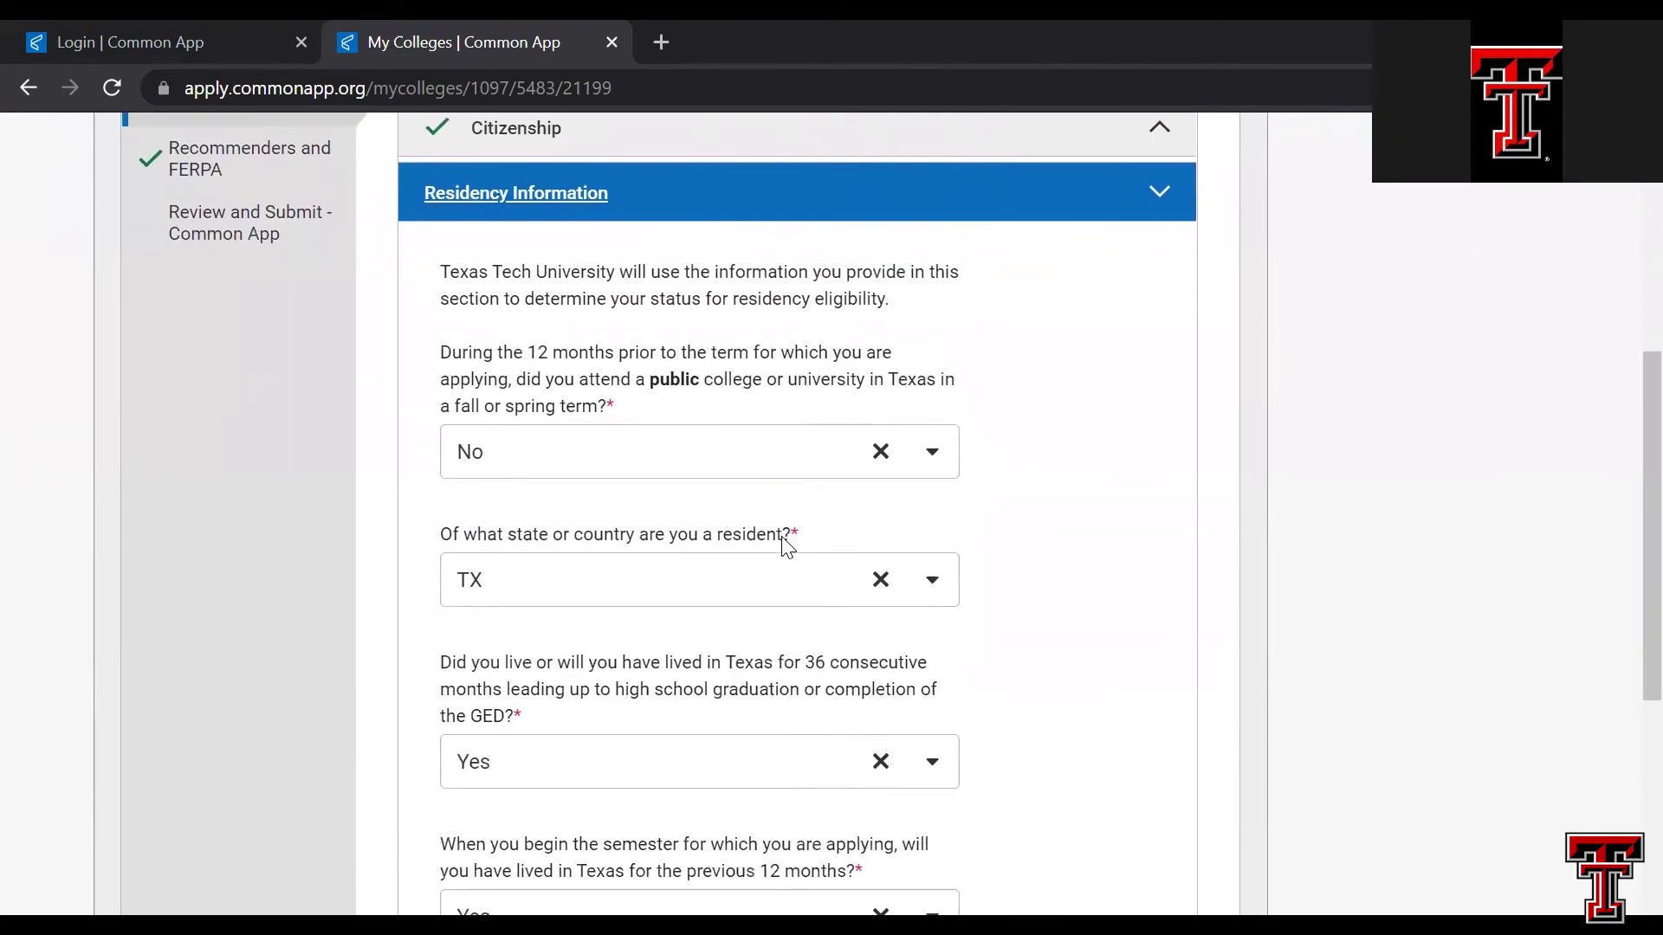
pyautogui.scroll(-1, 786, 548)
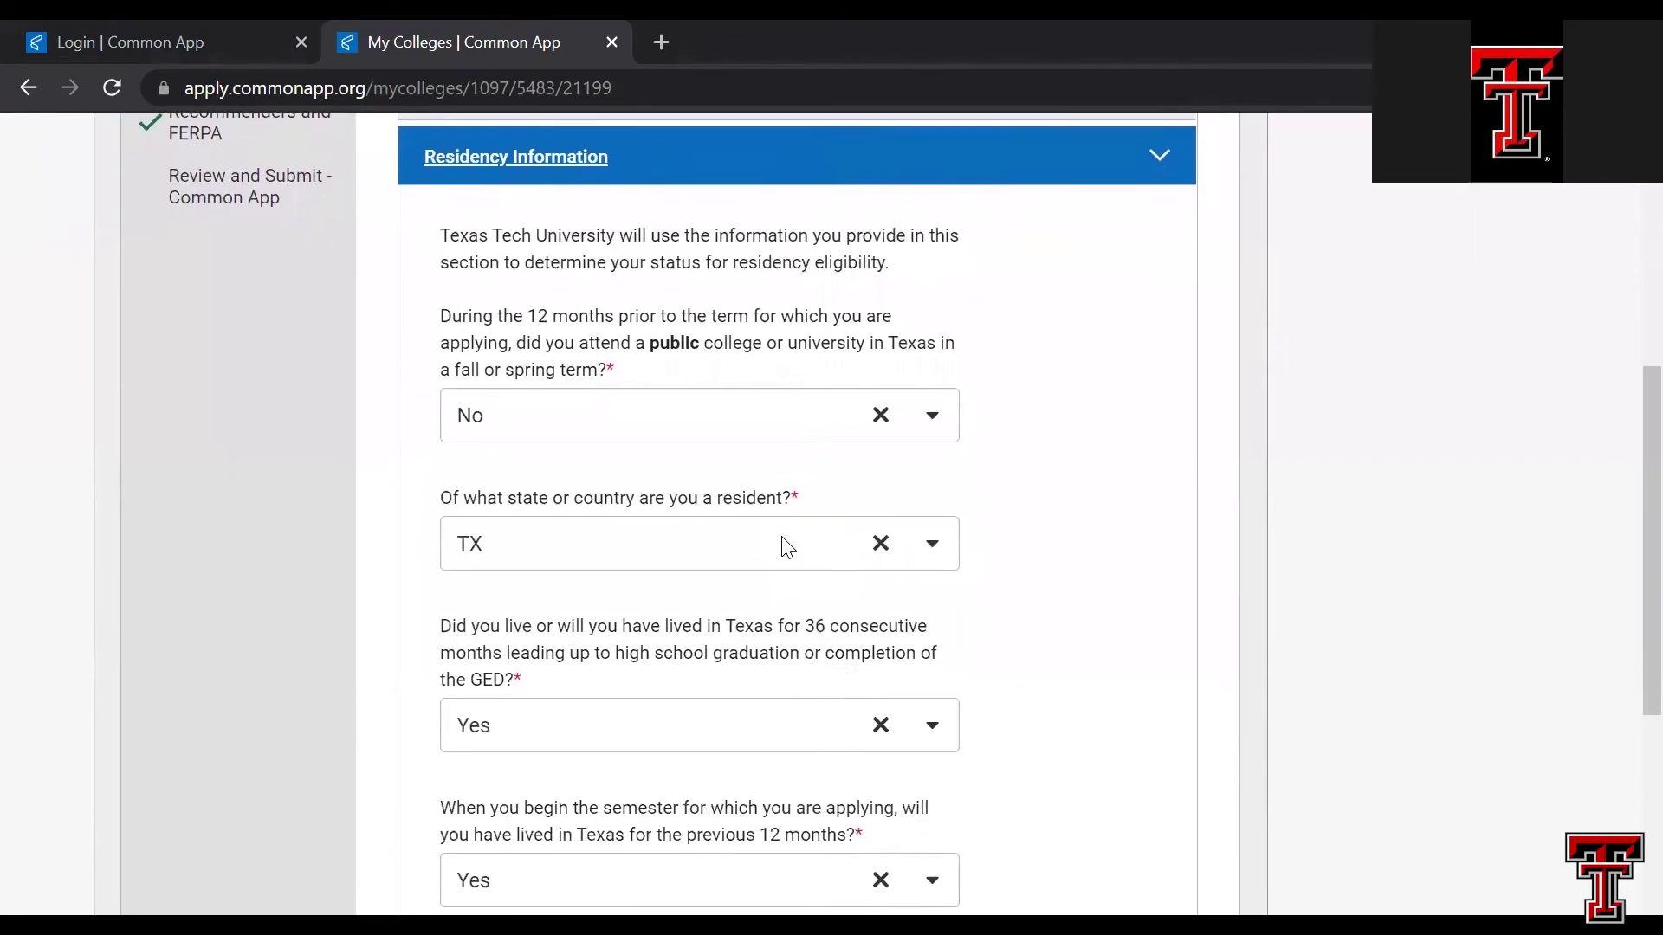
pyautogui.scroll(-1, 786, 547)
pyautogui.scroll(-1, 787, 548)
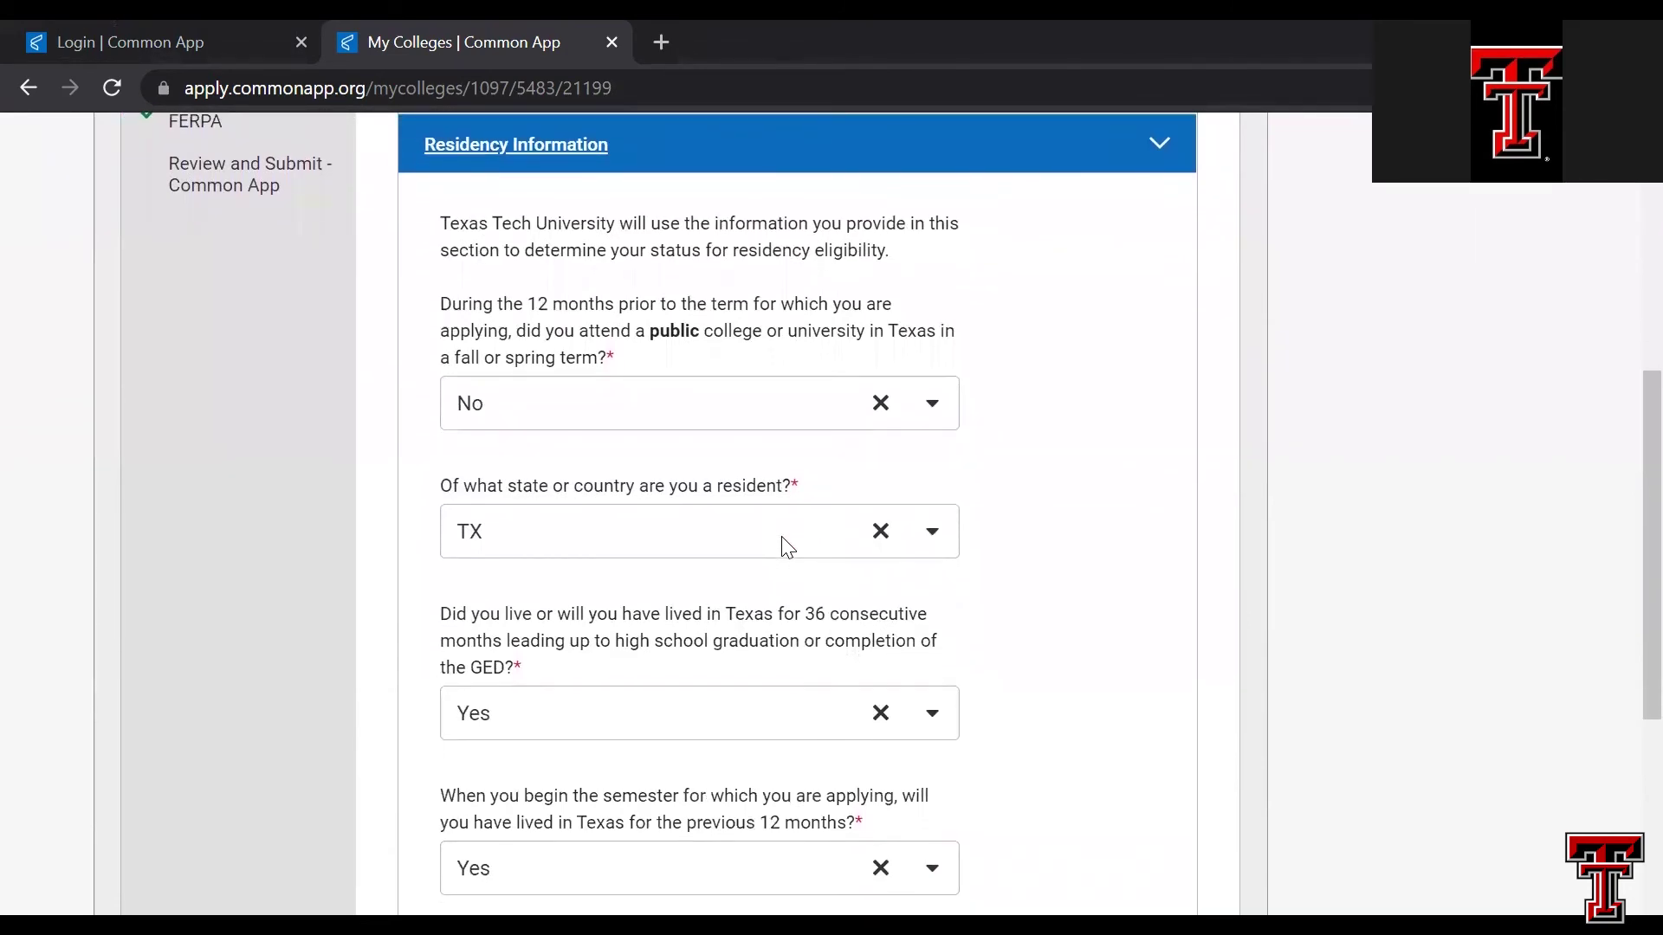
pyautogui.scroll(-2, 786, 547)
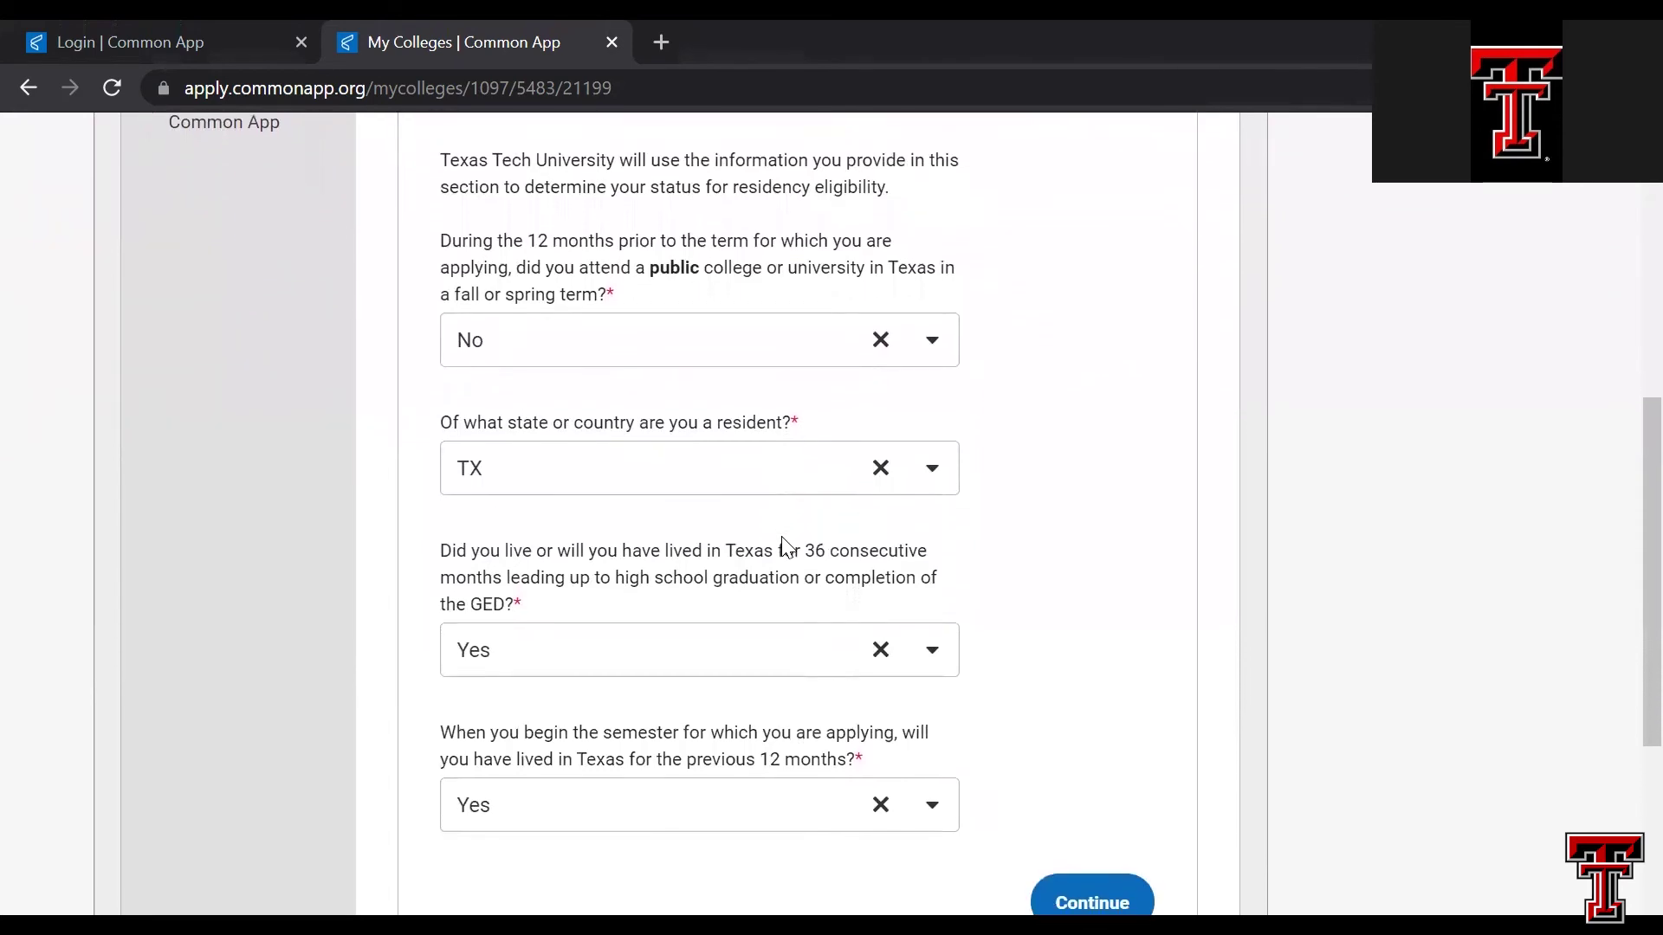
# - Review the questions on living in Texas for 36 and 12 months, and check the 36-month answer options, keeping Yes
pyautogui.scroll(-2, 786, 548)
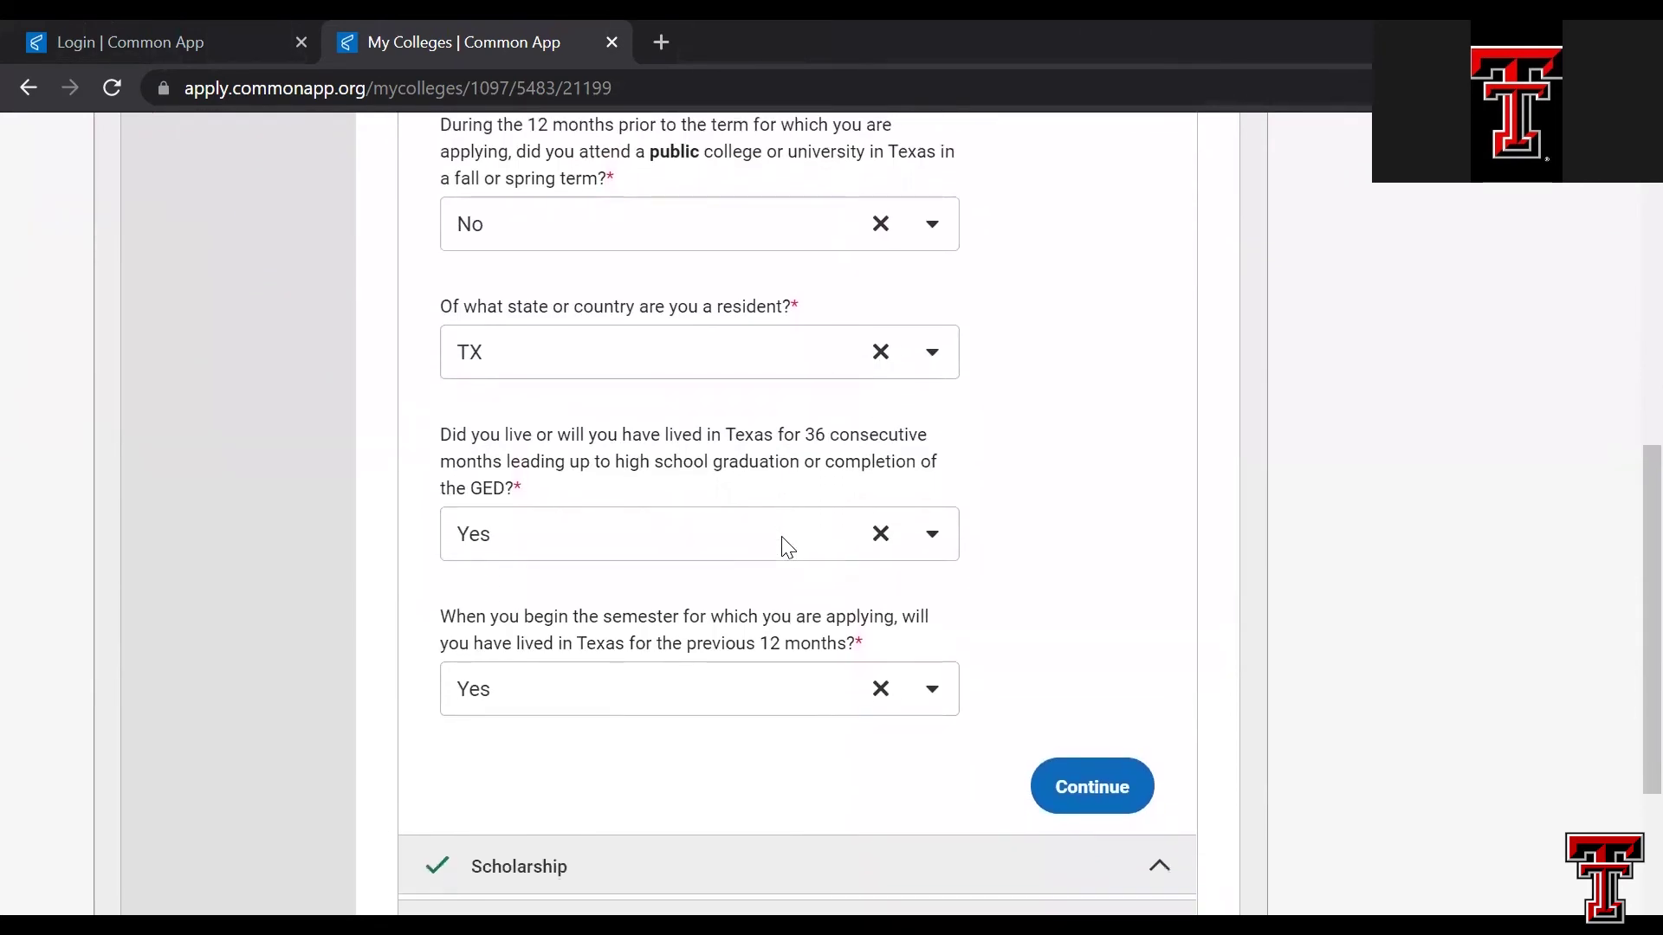
pyautogui.scroll(-2, 787, 547)
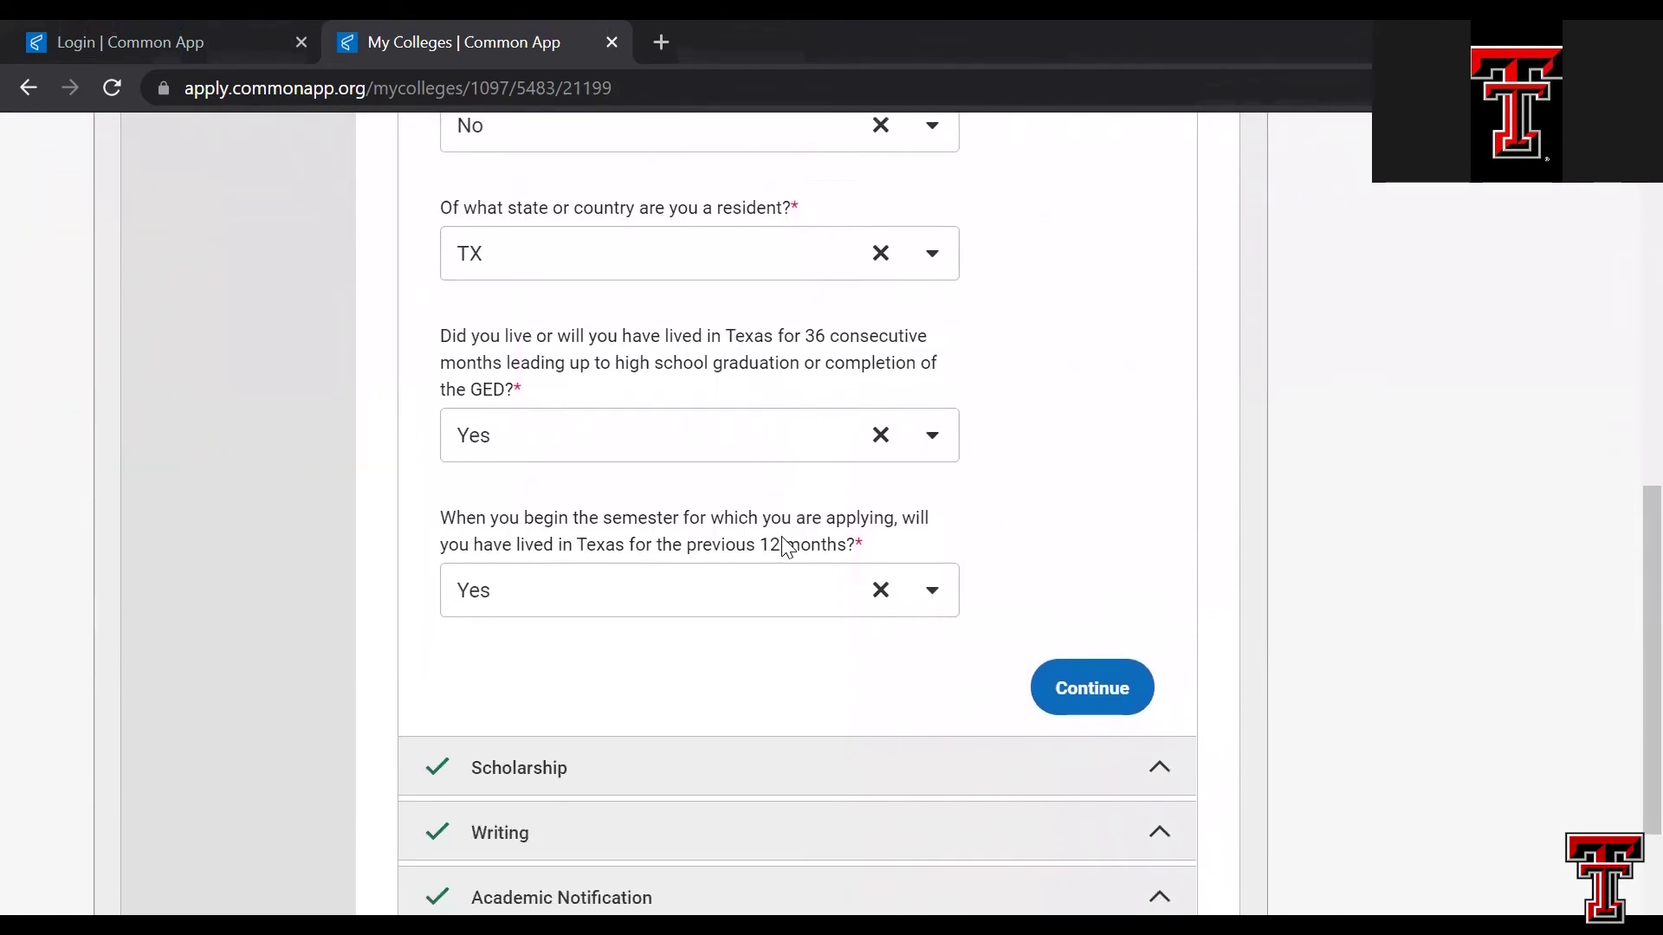
pyautogui.scroll(-1, 787, 547)
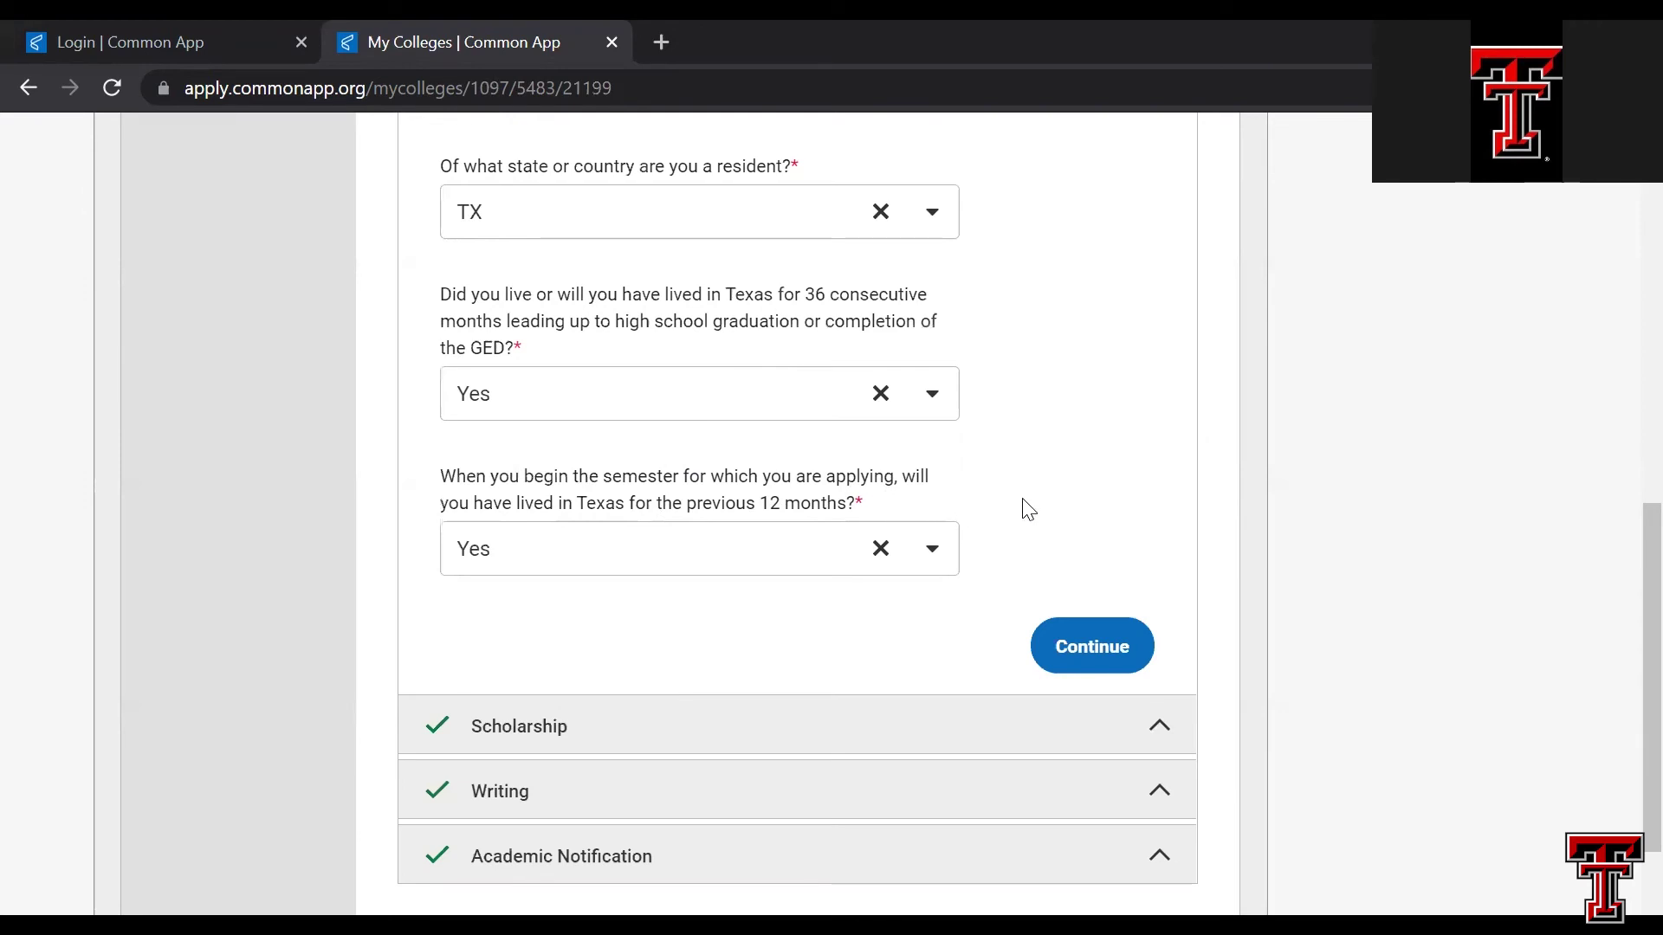
pyautogui.scroll(-1, 1028, 509)
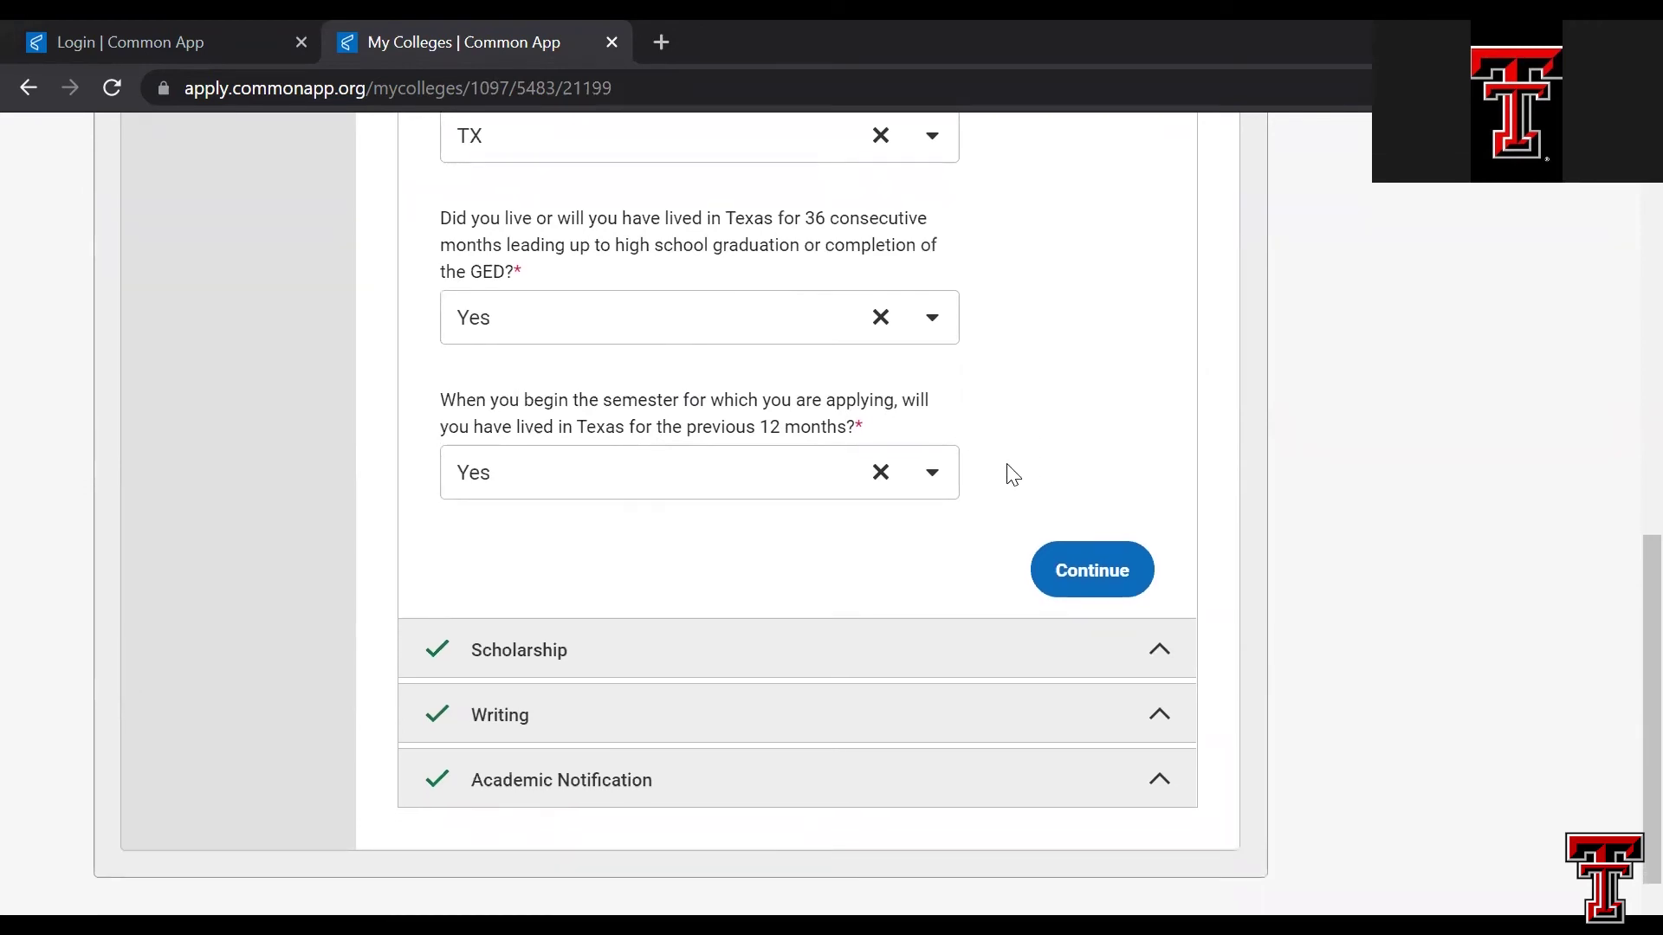
pyautogui.click(933, 320)
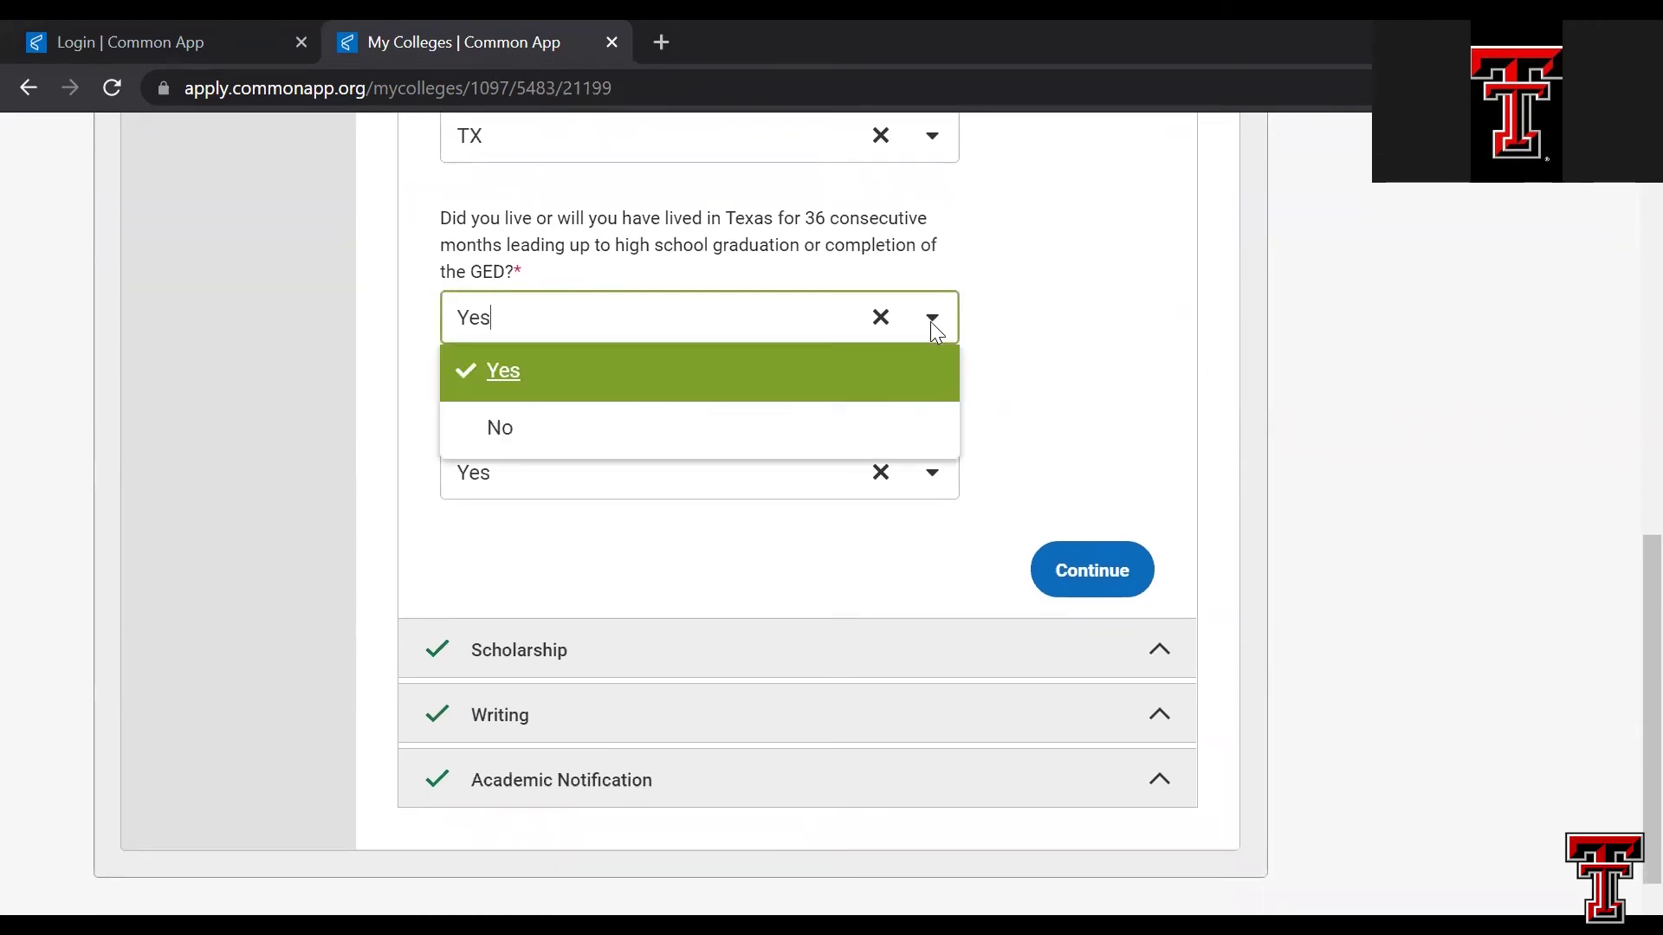
pyautogui.click(1018, 343)
pyautogui.scroll(-1, 921, 506)
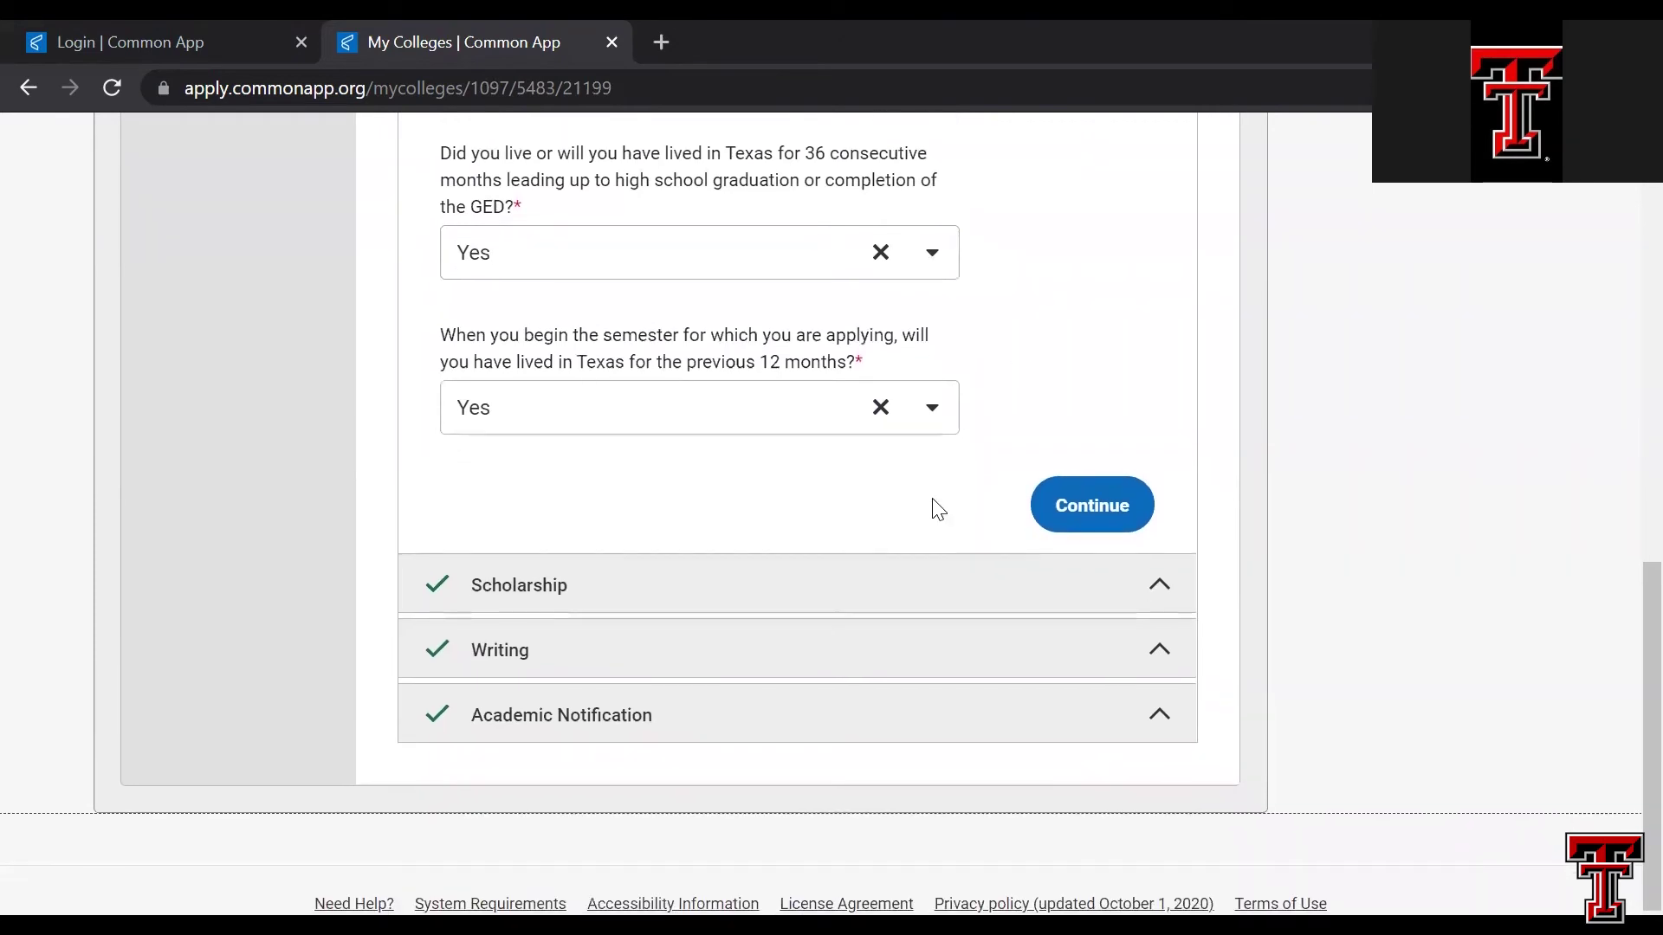
# - Continue to Scholarship and review the policy acknowledgement, the Cavazos school questions and the parent employment question
pyautogui.click(1095, 511)
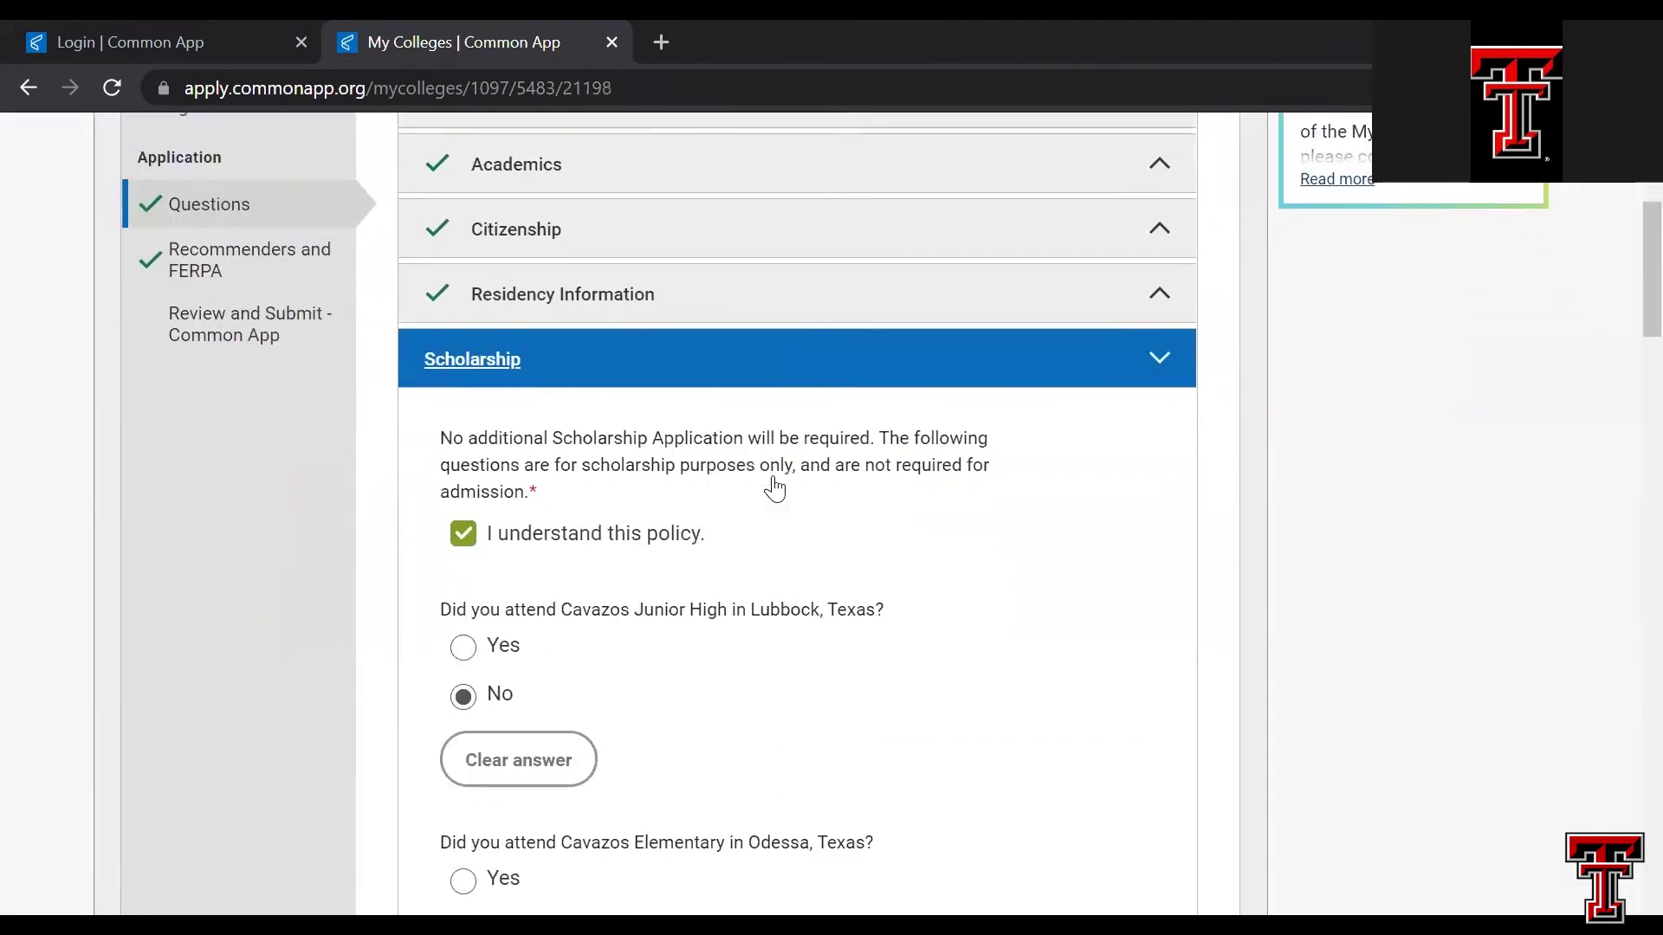
pyautogui.scroll(-3, 775, 490)
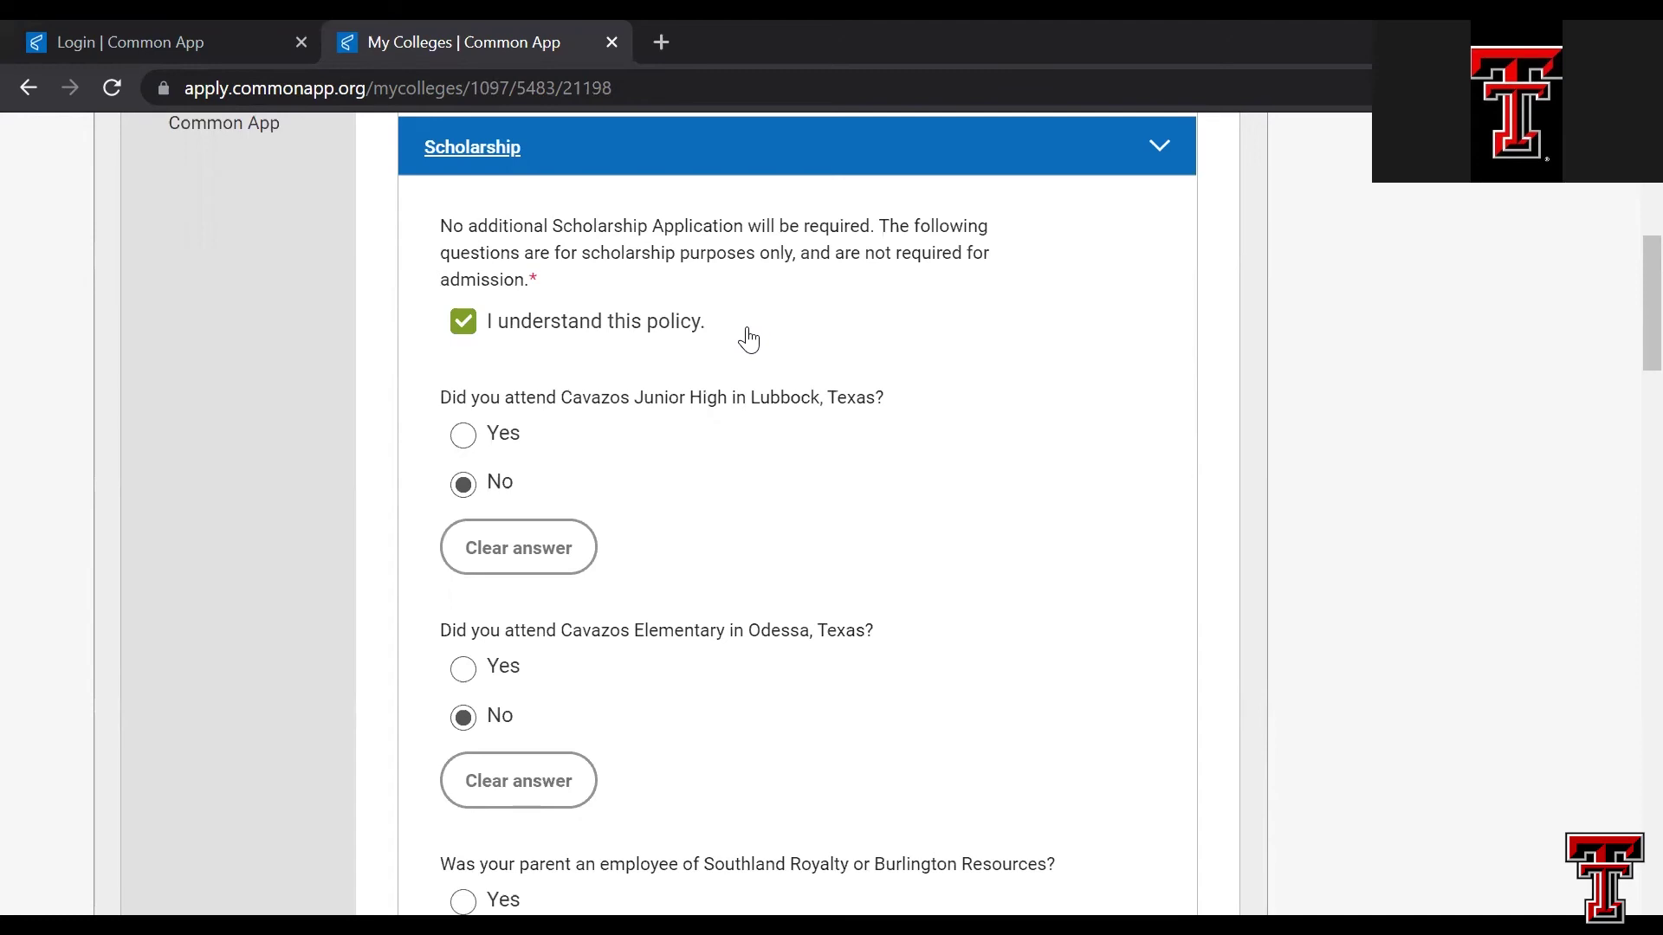
pyautogui.scroll(-2, 750, 339)
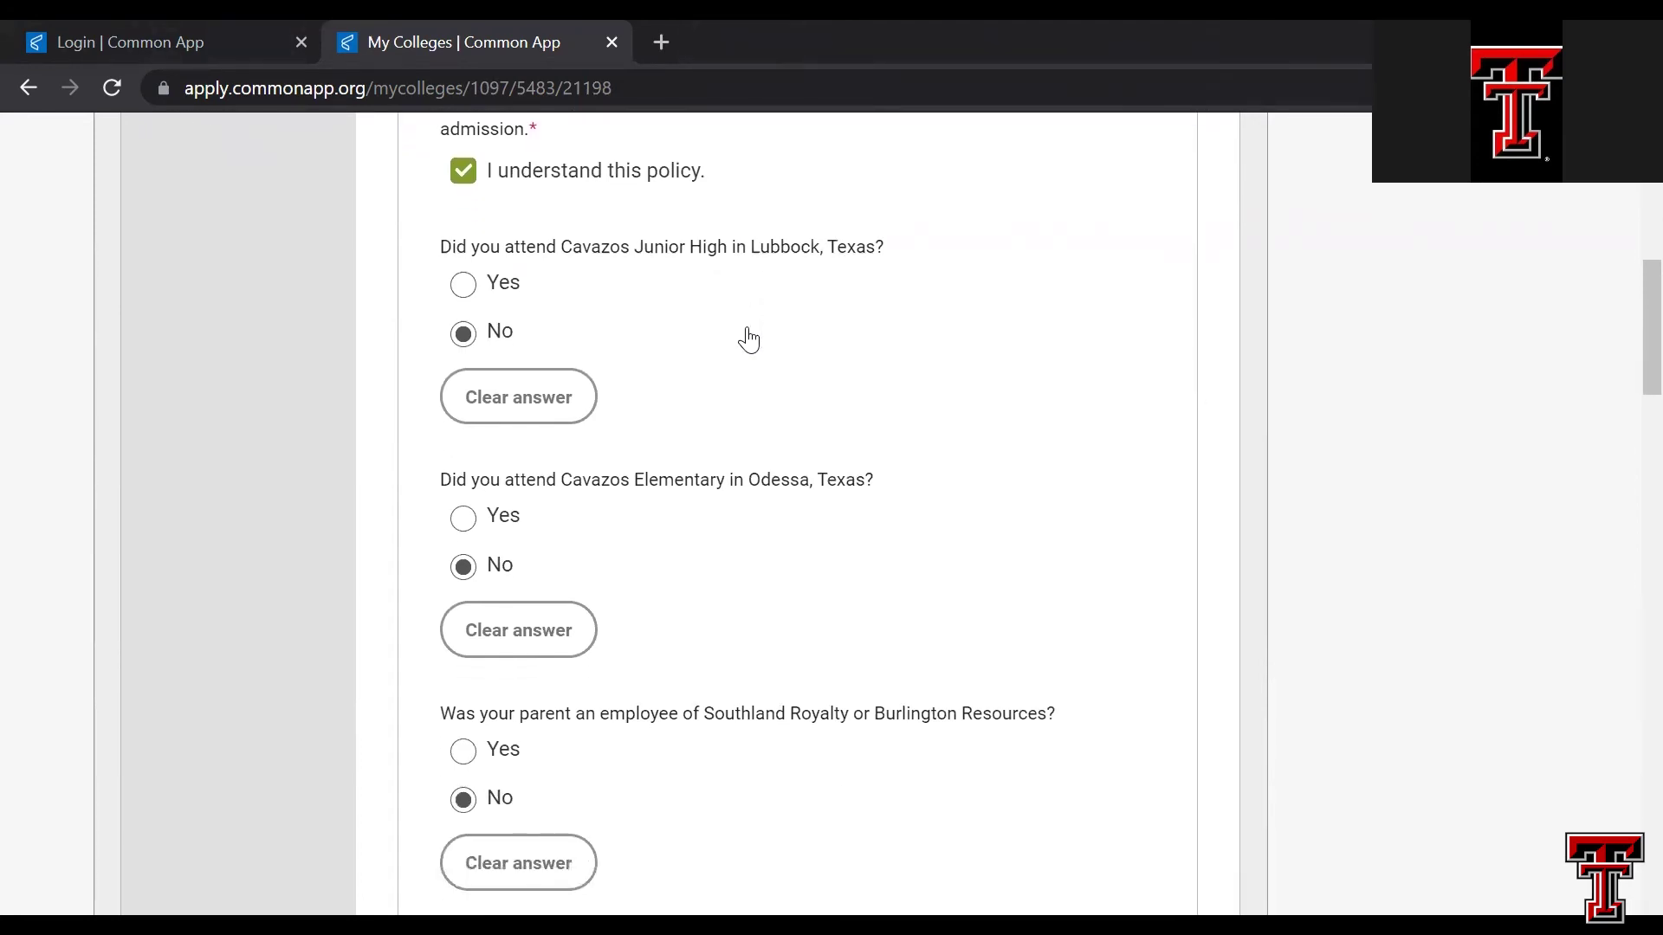
pyautogui.scroll(-1, 750, 340)
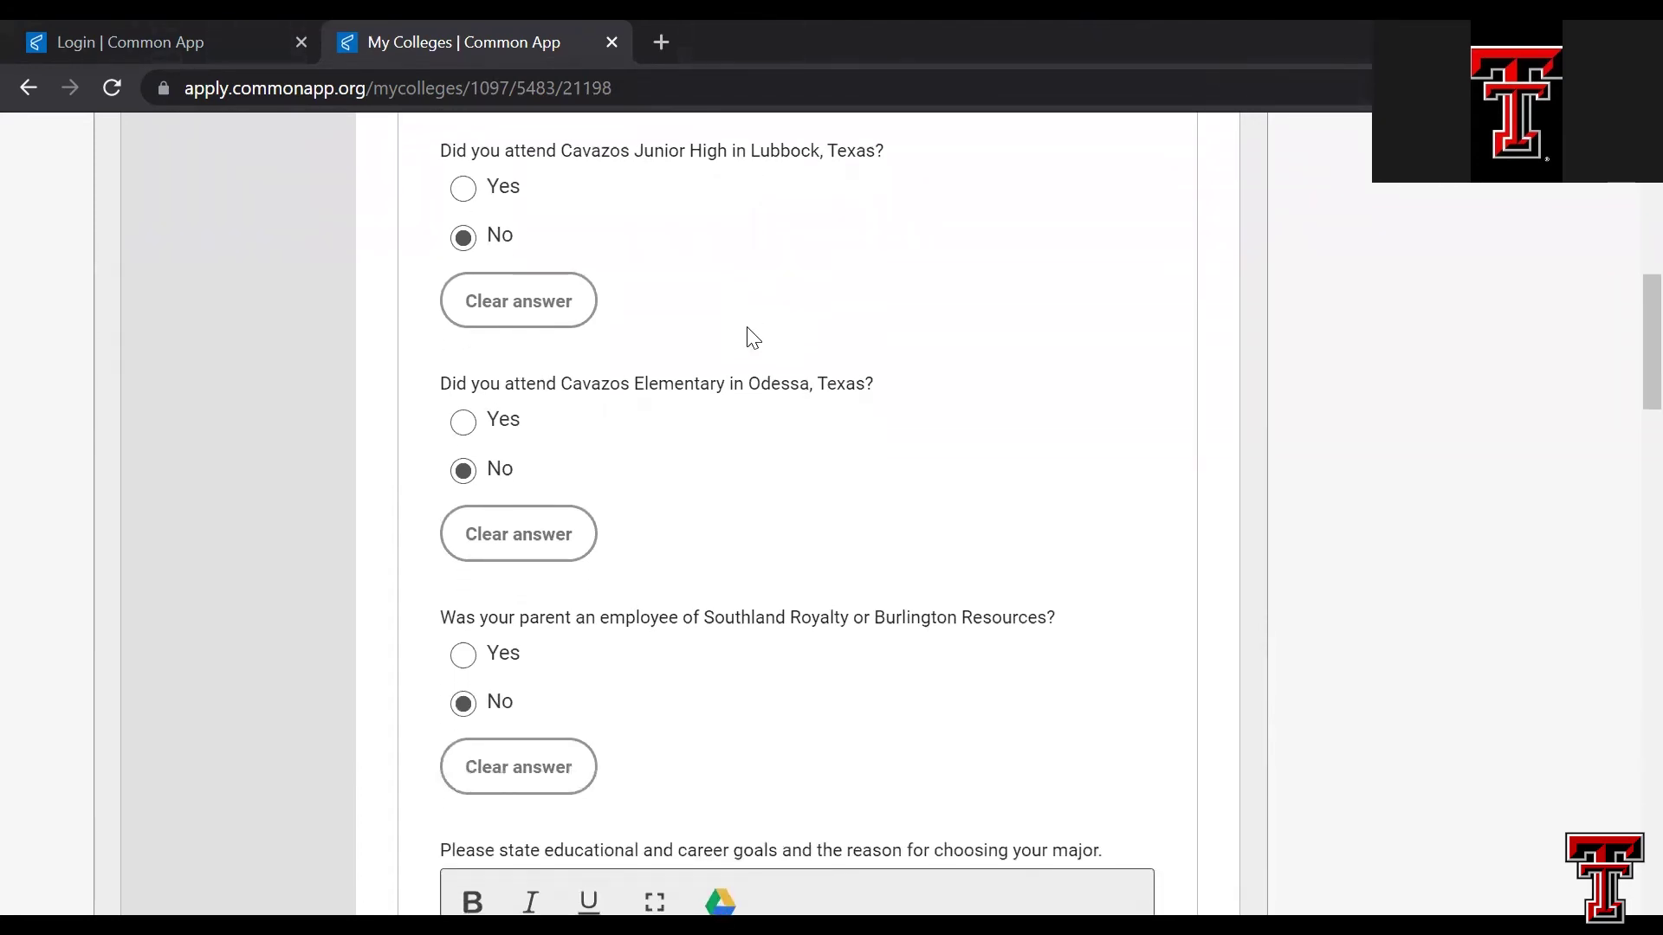
pyautogui.scroll(-2, 752, 339)
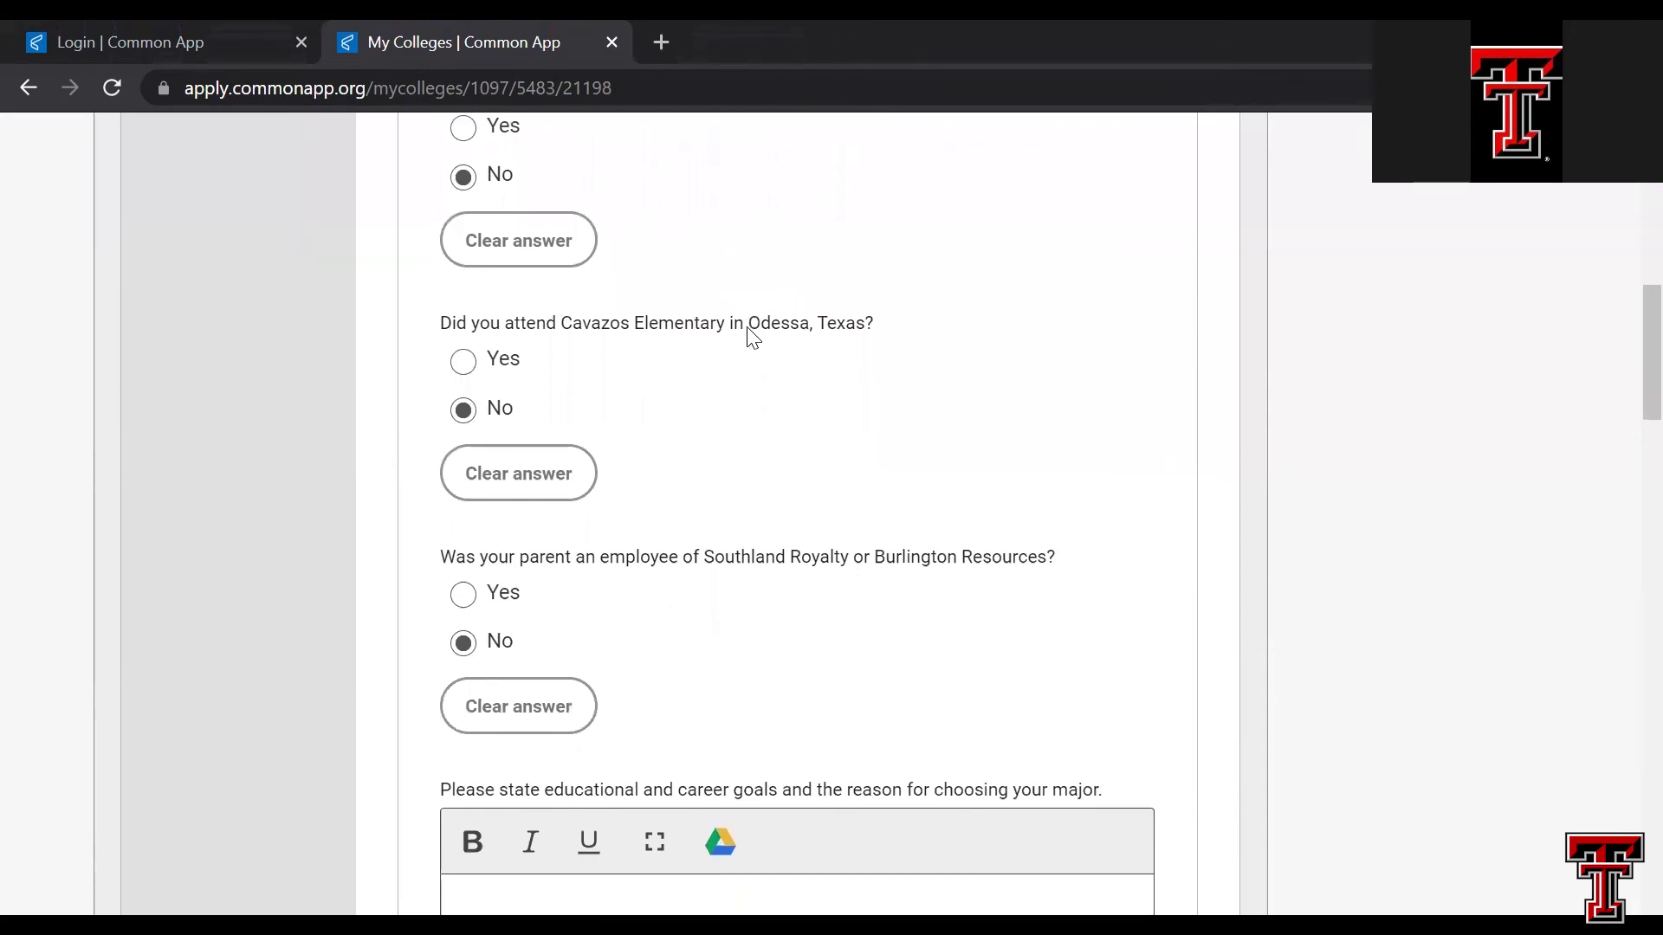
# - Review the scholarship essay prompts on career goals, financial need and choosing Texas Tech, and the test-optional scholarship information
pyautogui.scroll(-4, 749, 339)
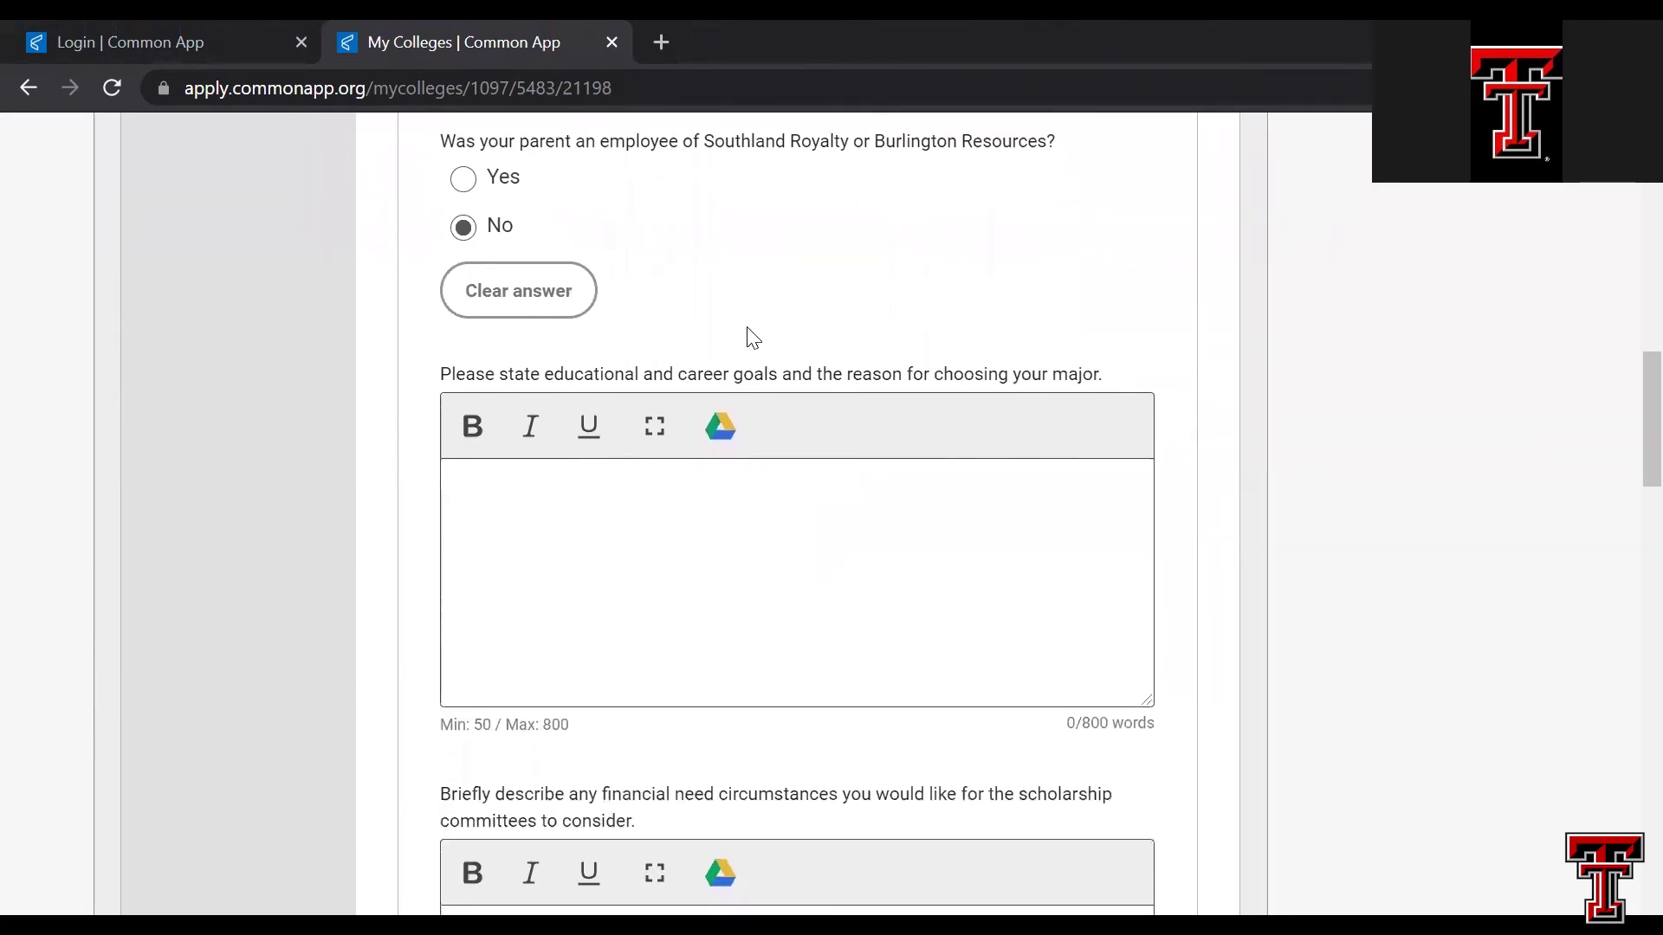
pyautogui.scroll(-2, 752, 339)
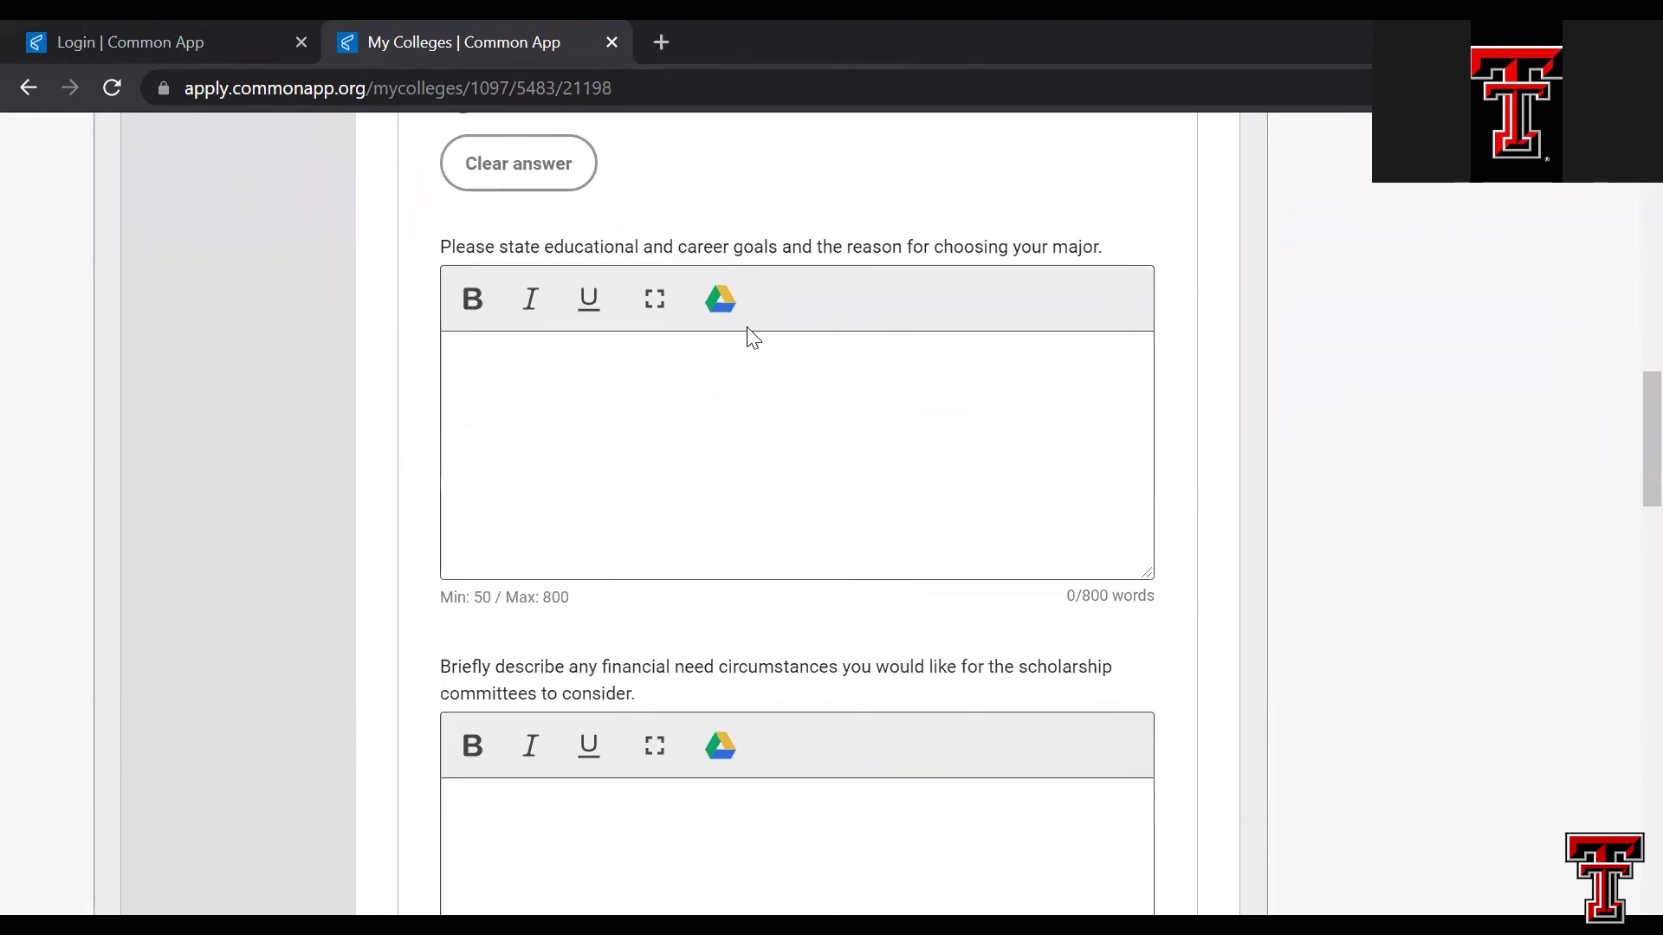
pyautogui.scroll(-2, 752, 338)
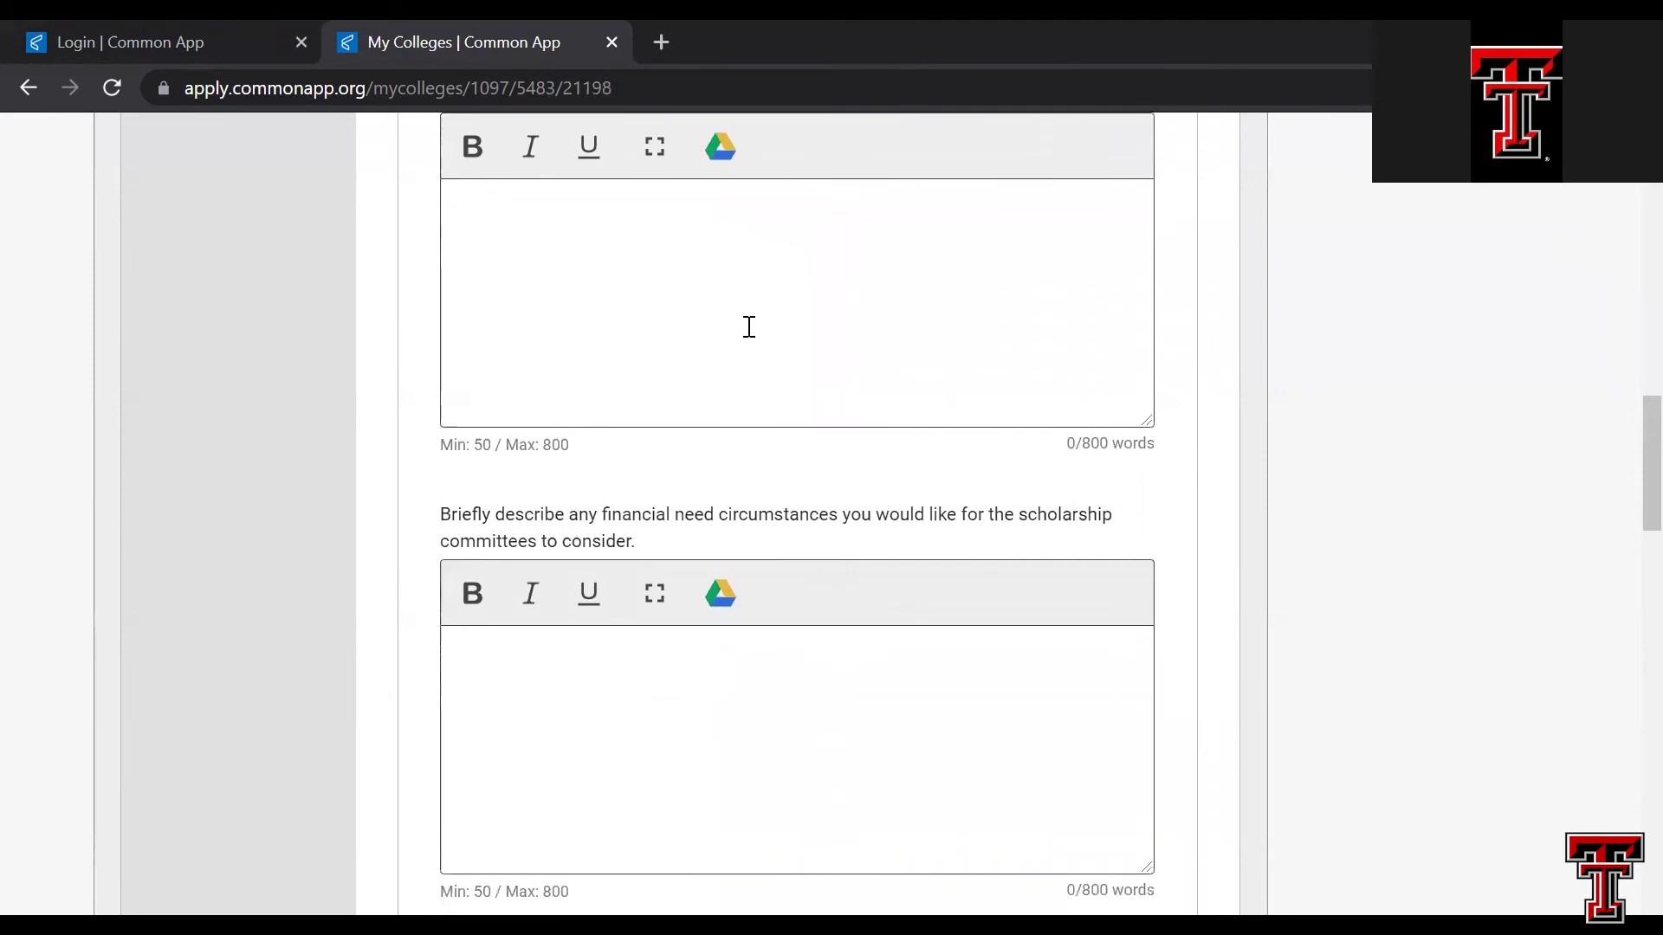
pyautogui.scroll(-1, 749, 327)
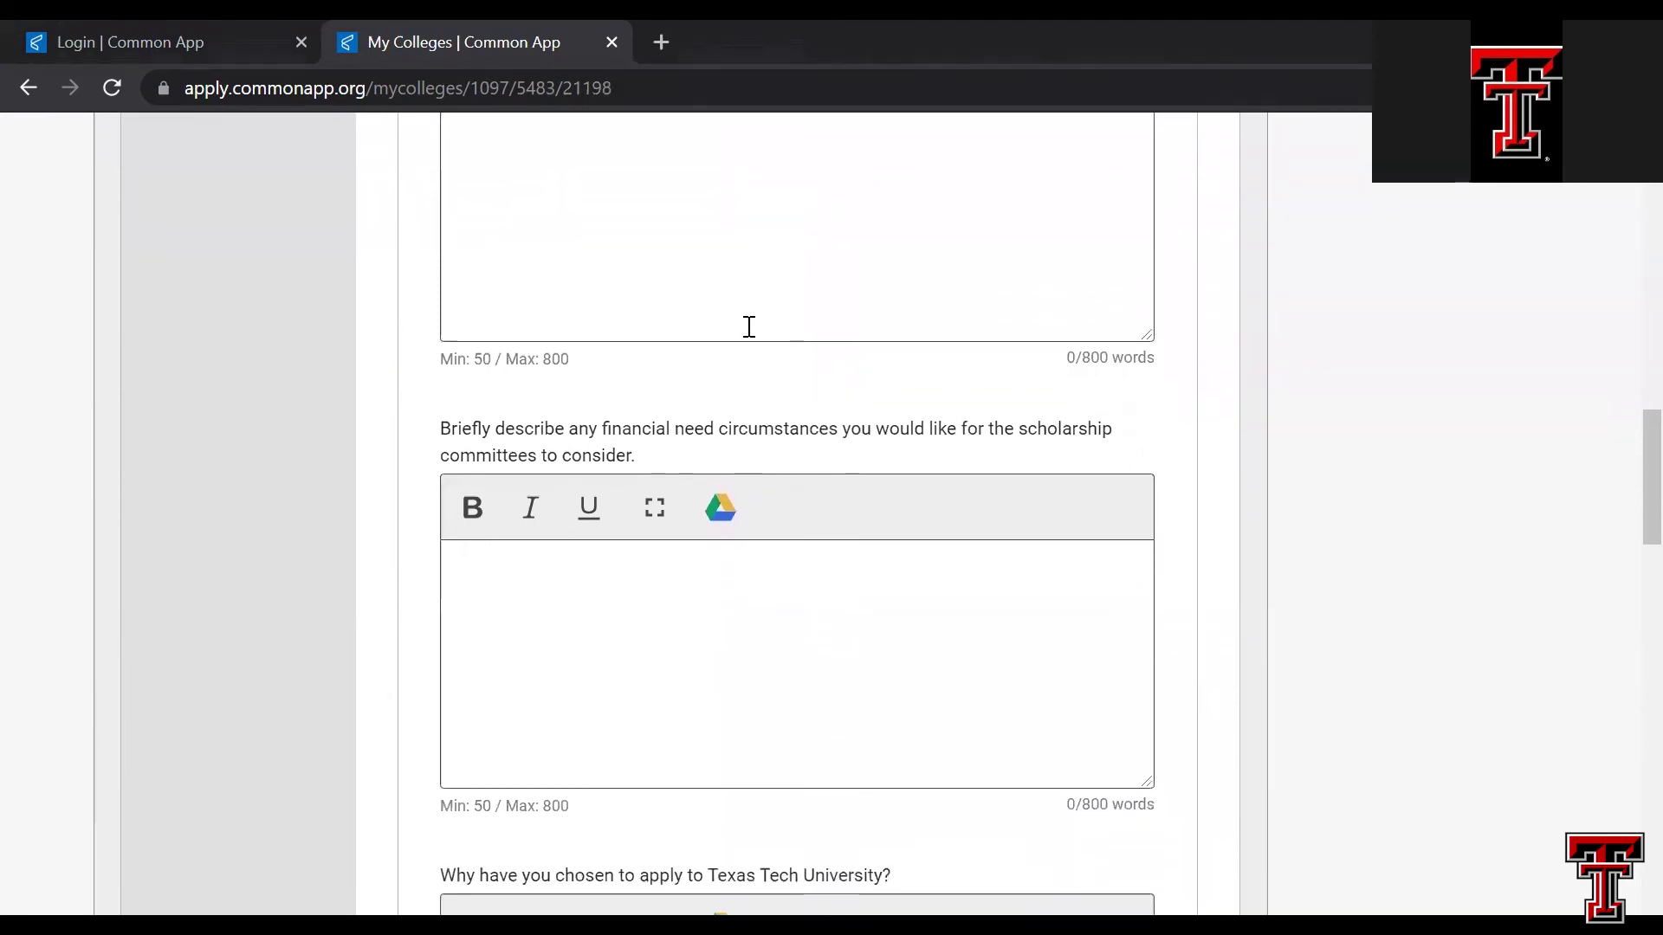
pyautogui.scroll(-2, 749, 327)
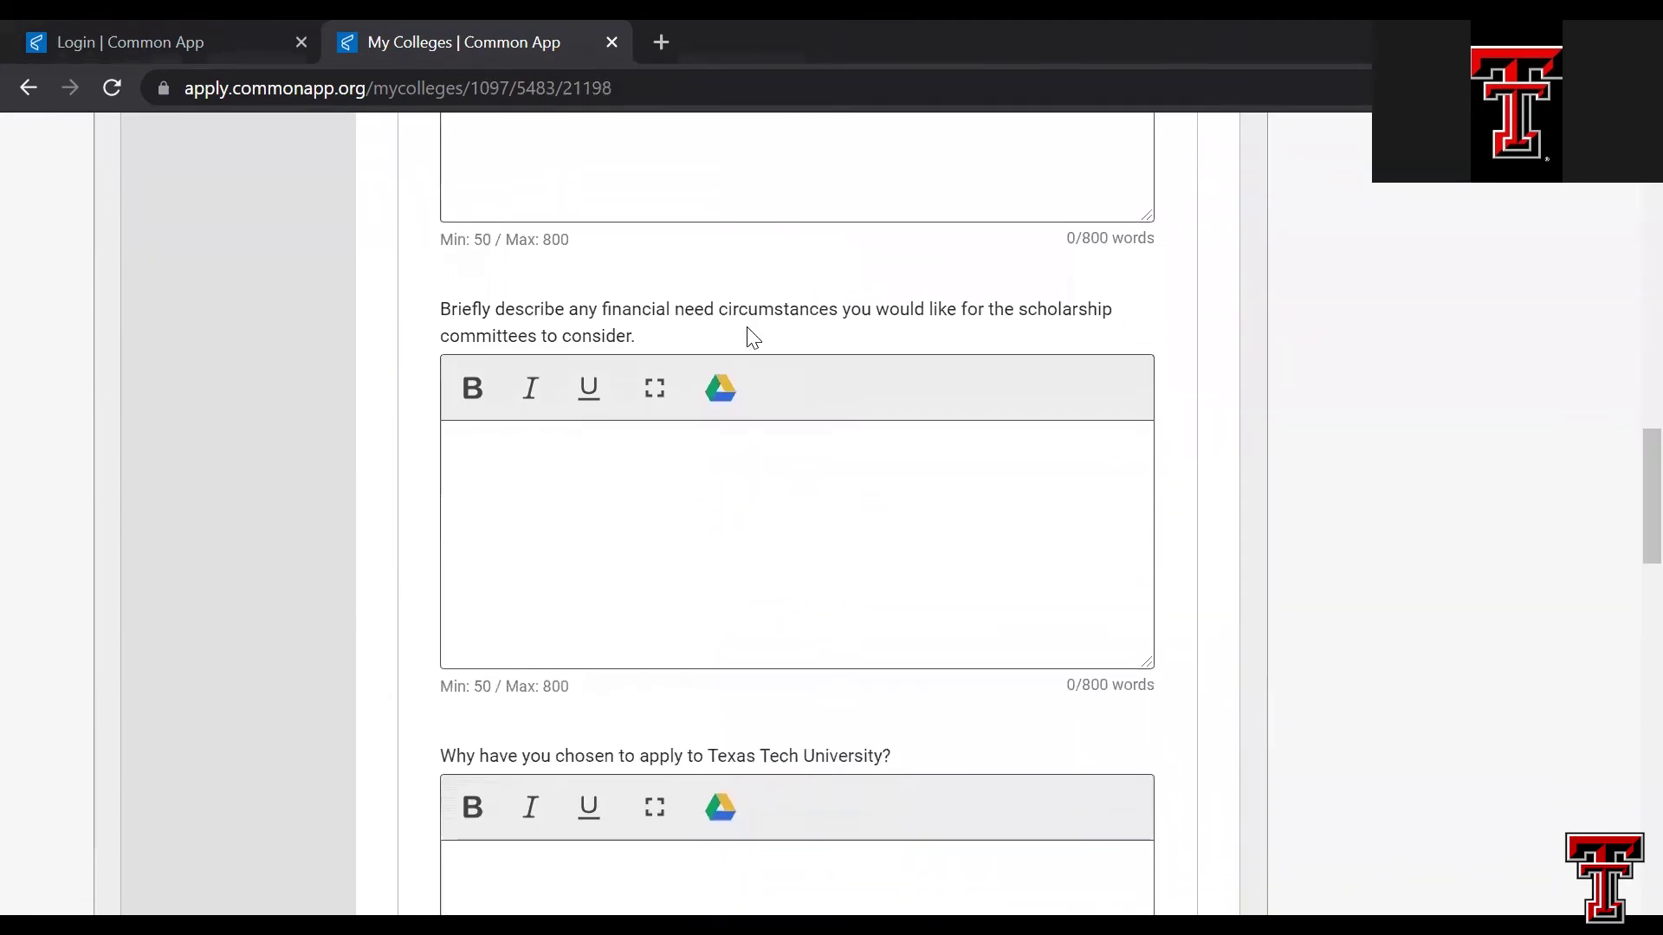
pyautogui.scroll(-2, 751, 333)
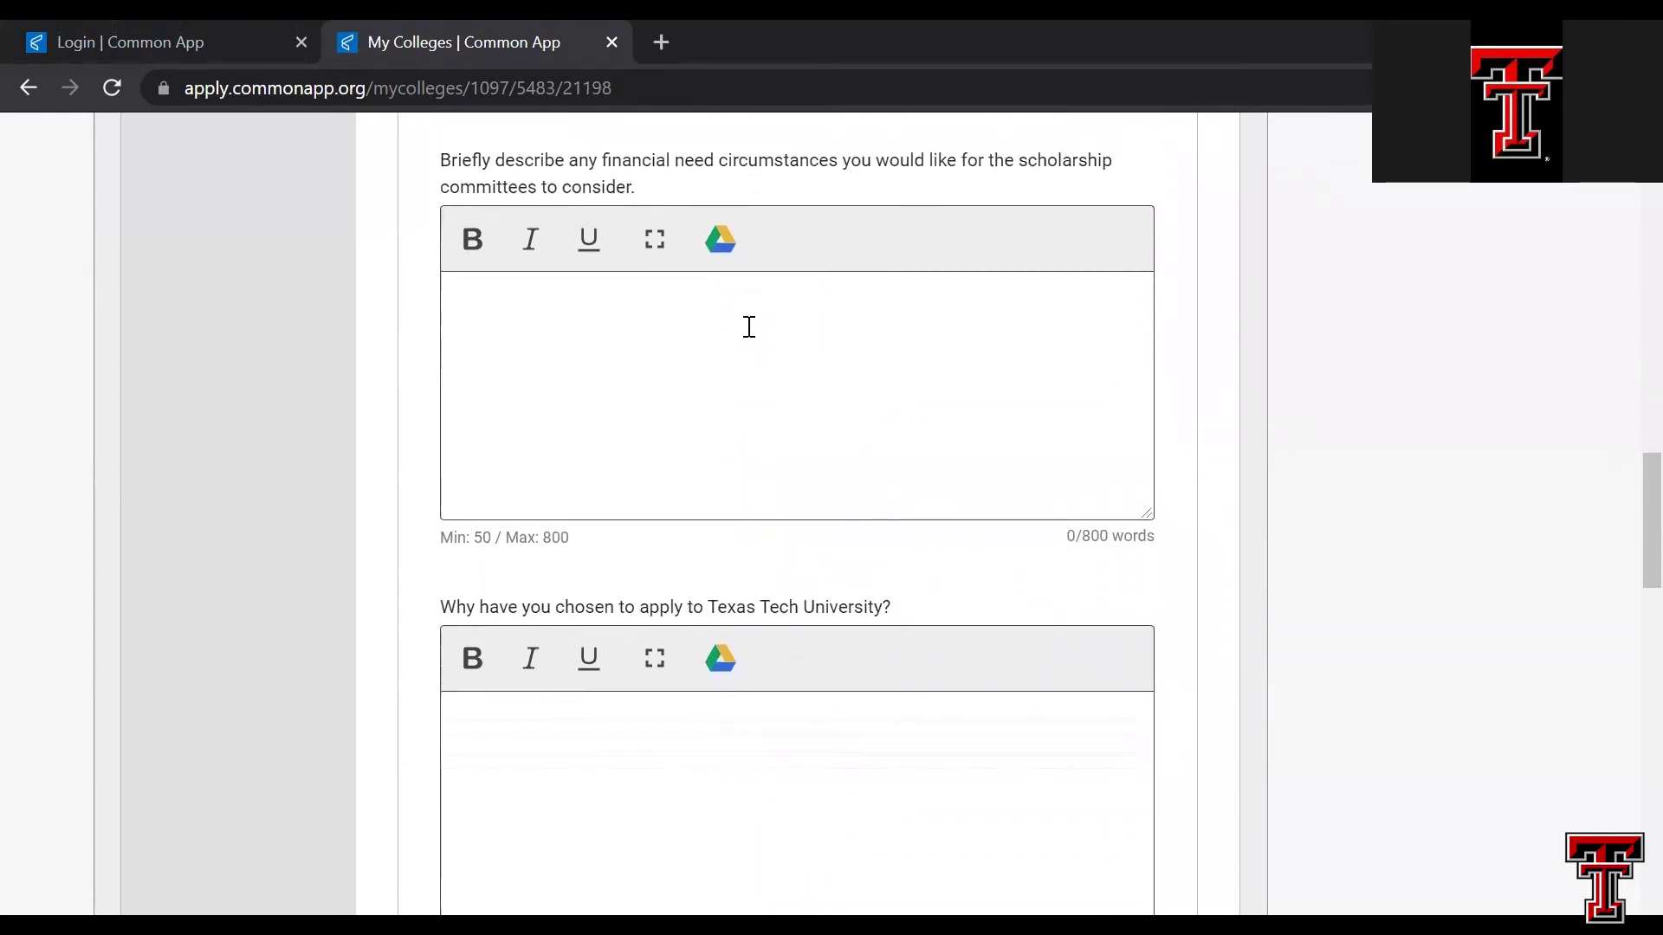
pyautogui.scroll(-4, 749, 327)
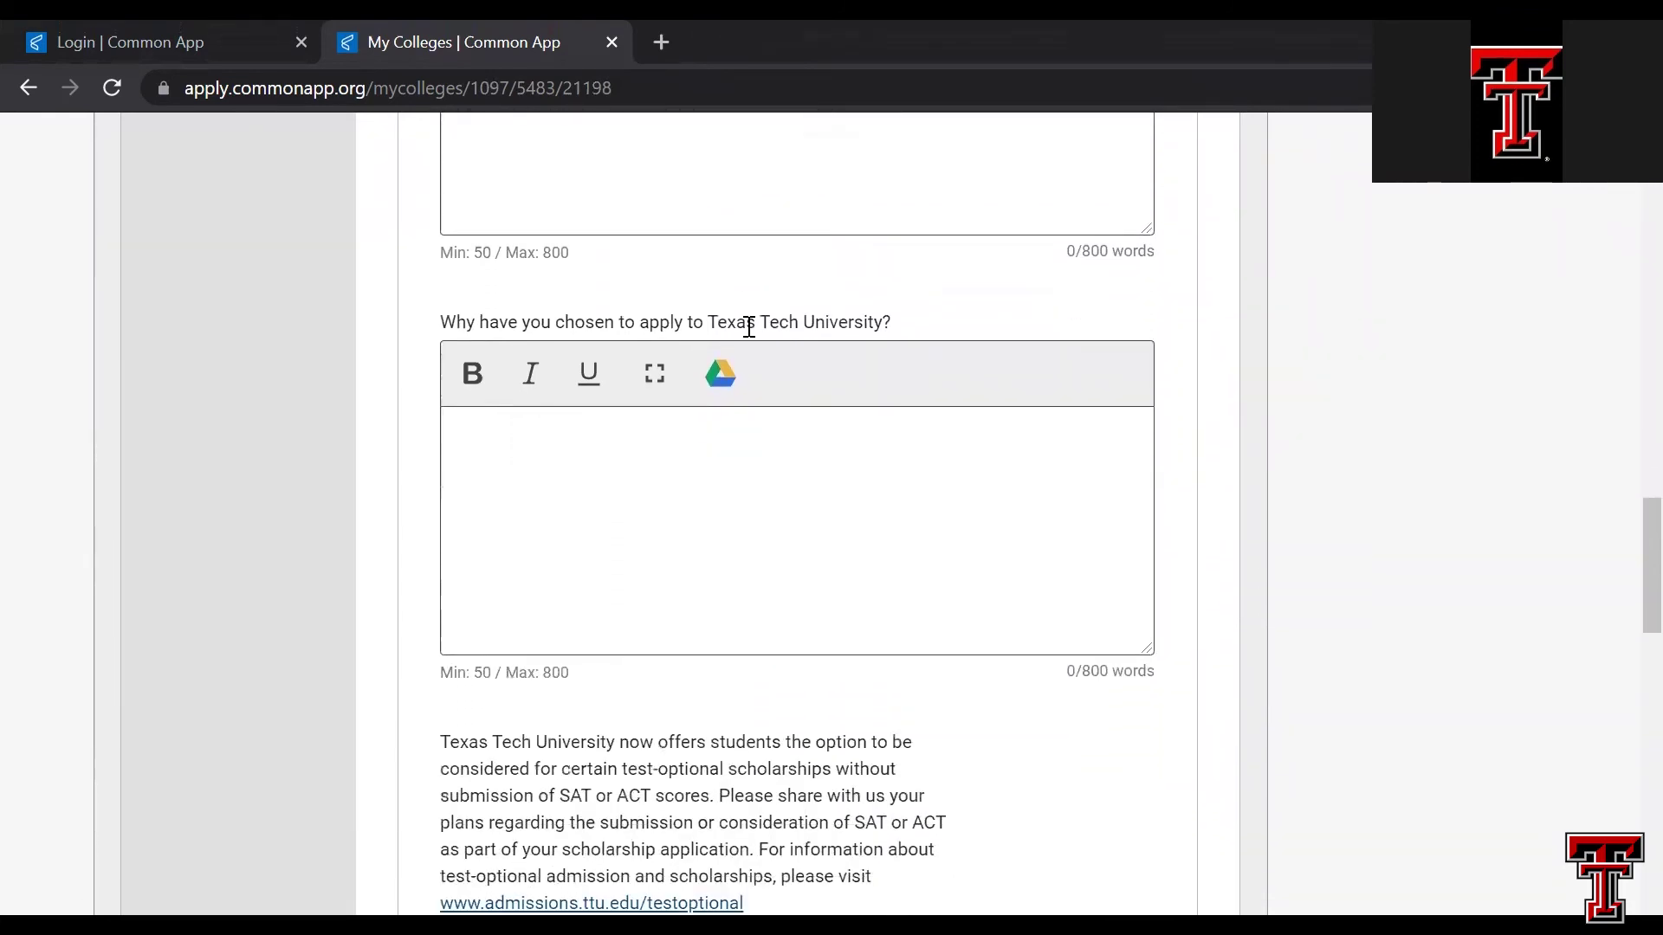
pyautogui.scroll(-2, 749, 329)
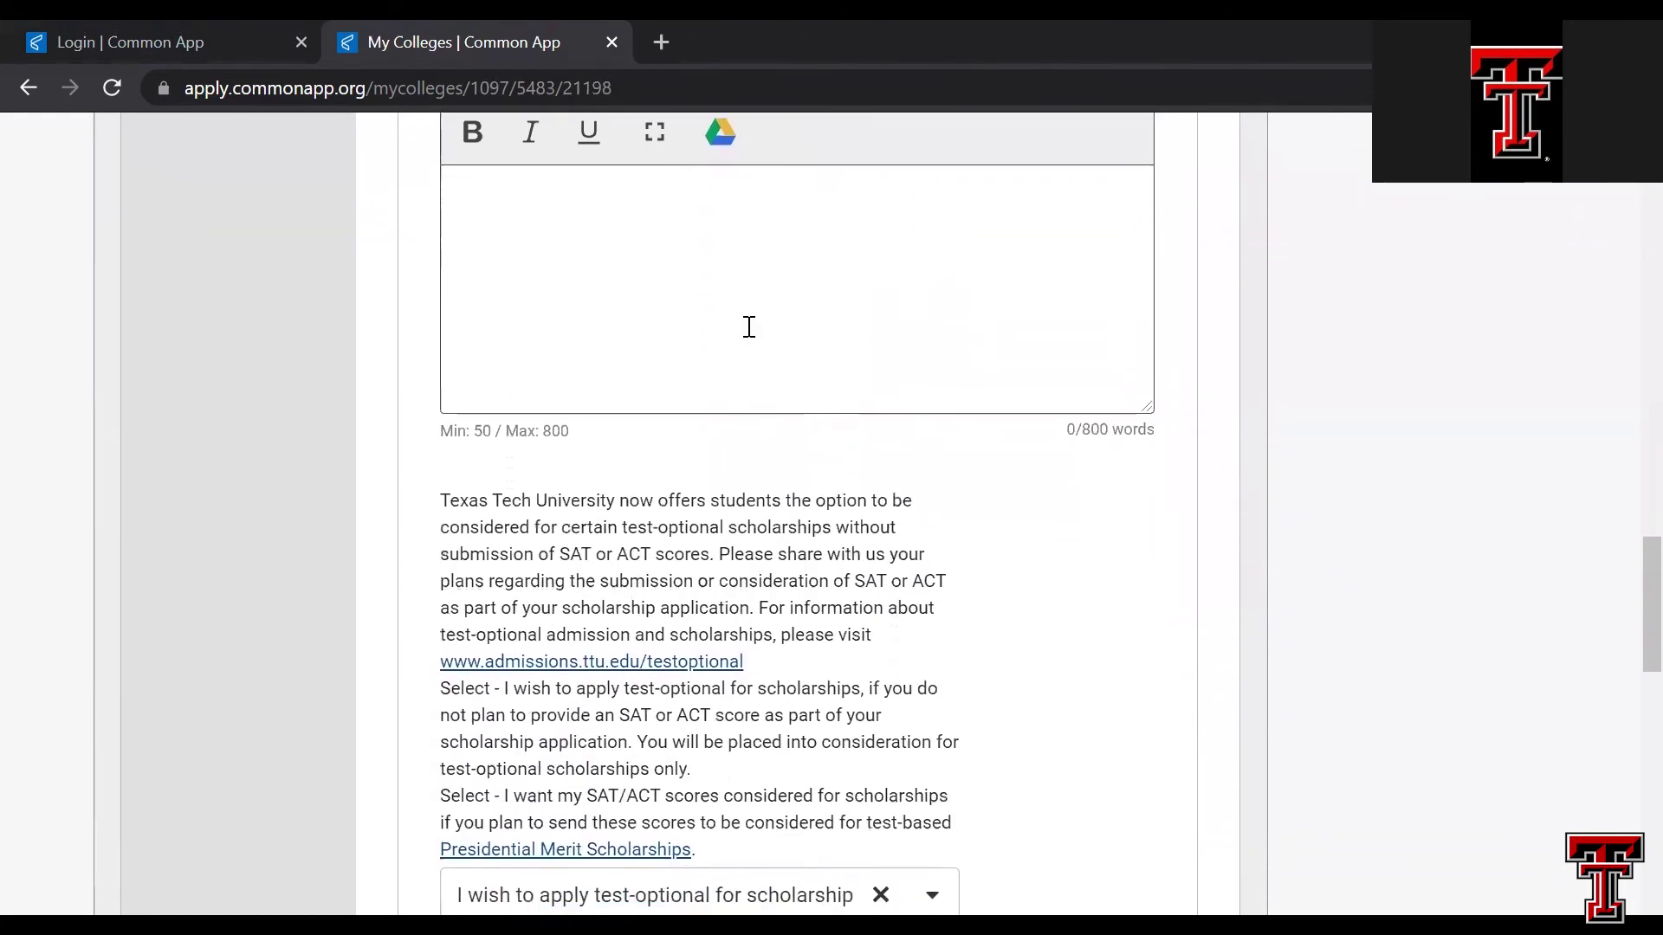
# - Check the answer options for test-optional scholarship consideration, keeping "I wish to apply test-optional for scholarships"
pyautogui.scroll(-2, 749, 327)
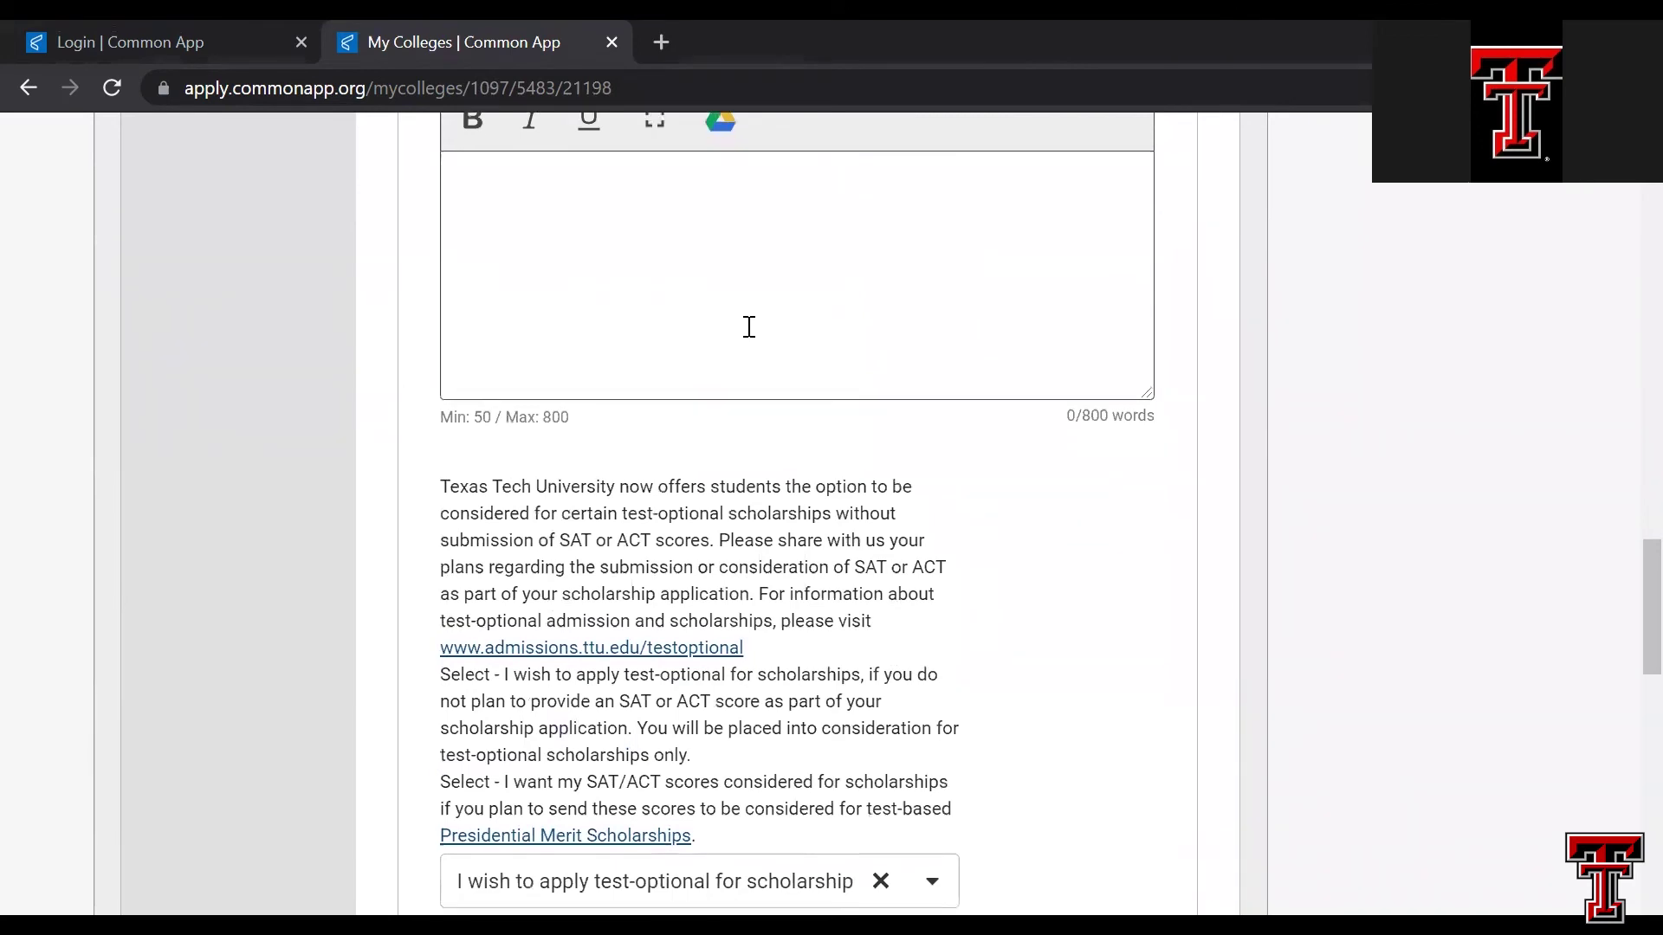
pyautogui.scroll(-1, 747, 326)
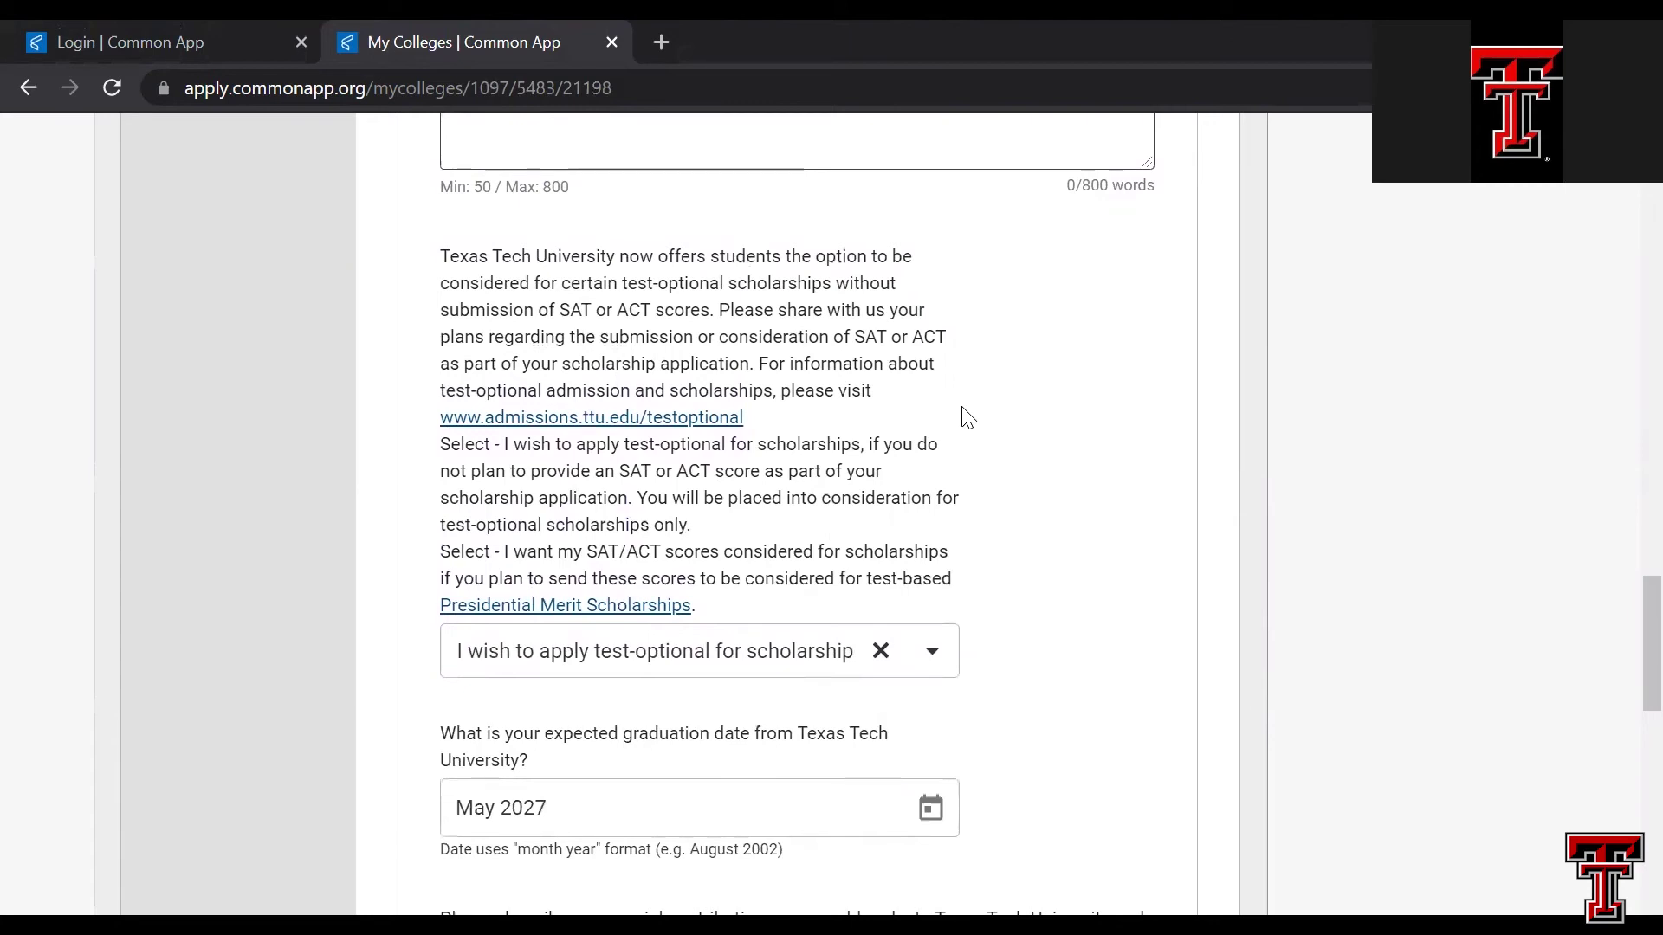
pyautogui.click(768, 657)
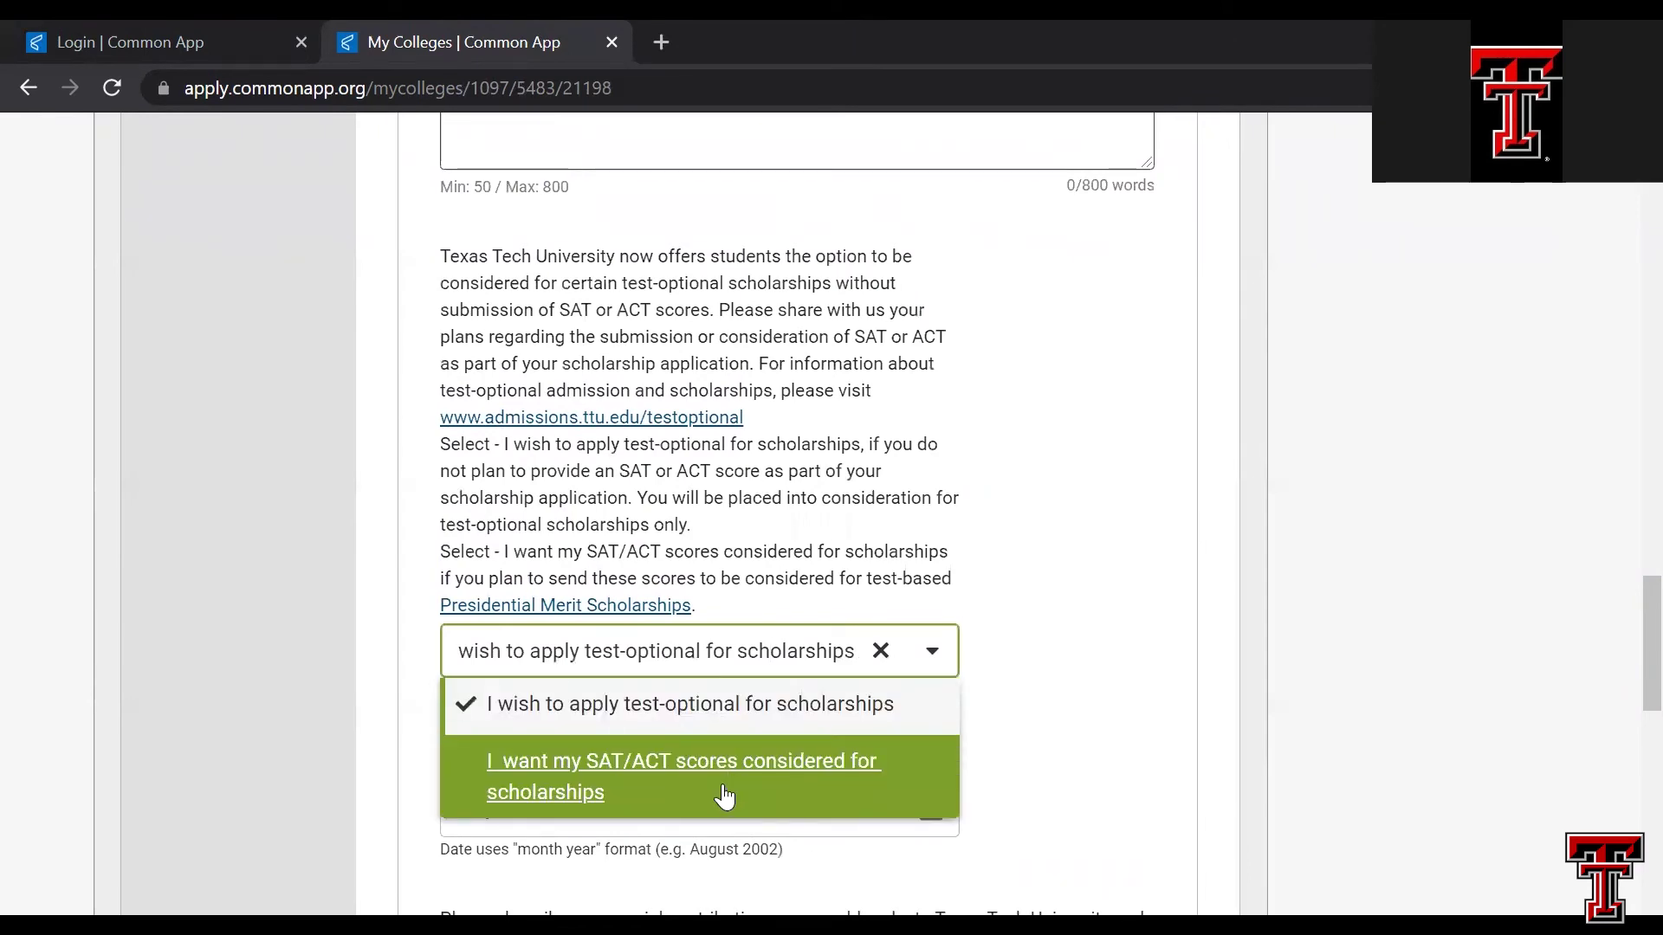
pyautogui.click(737, 725)
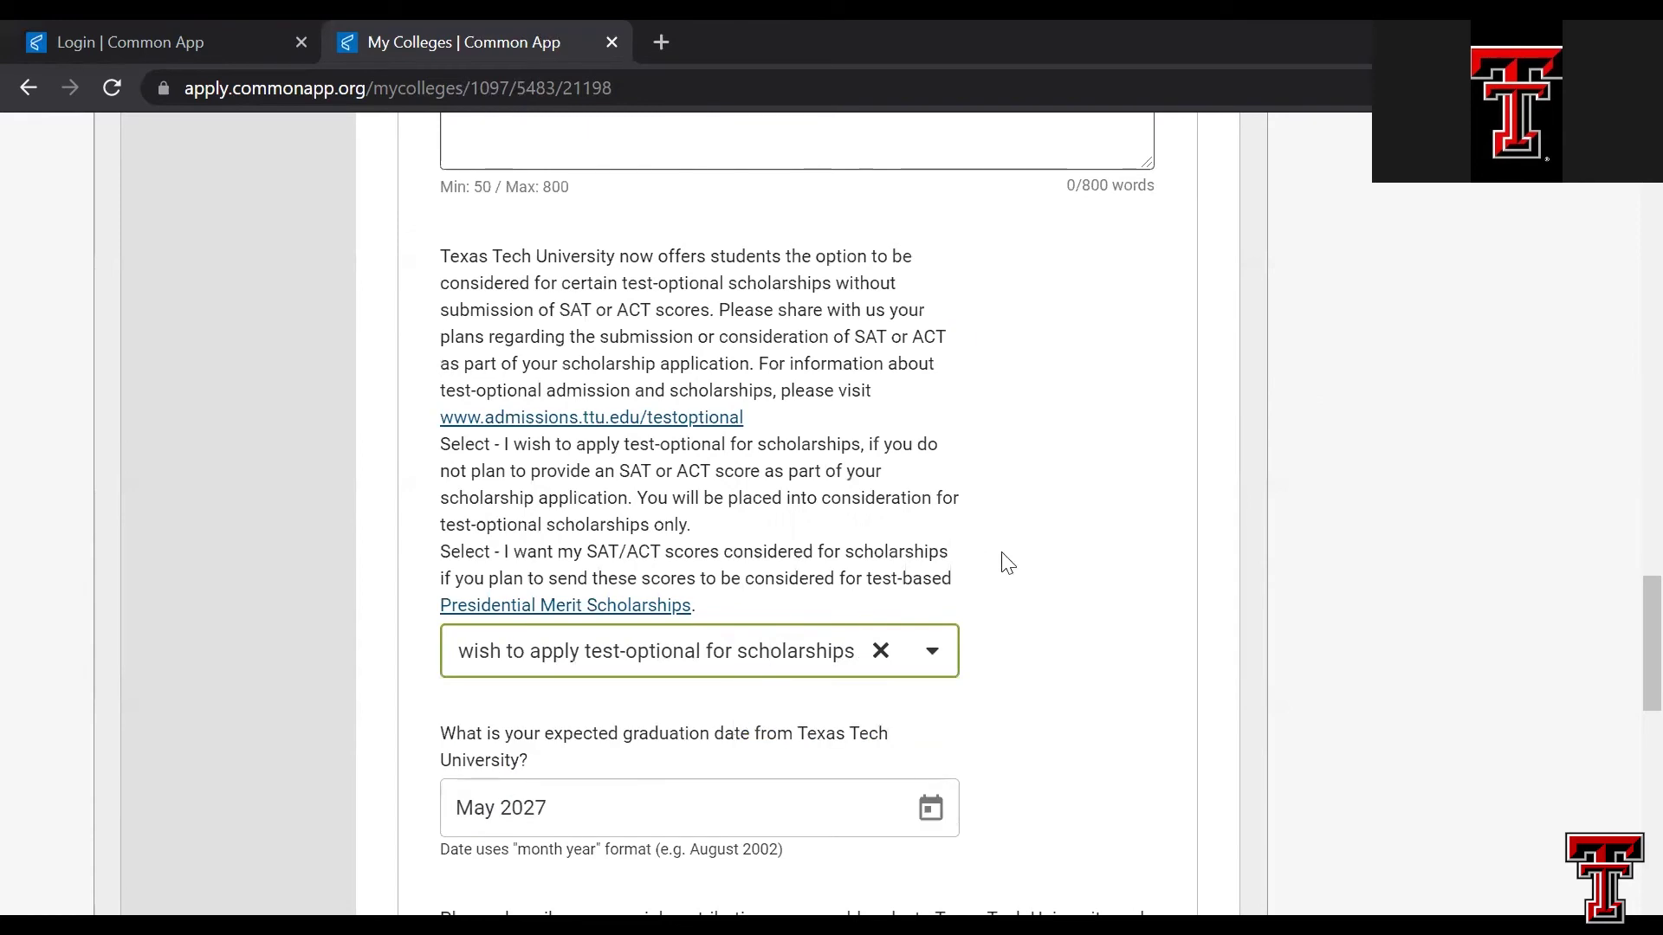
# - Review the scholarship questions on expected graduation date, special contributions, siblings applying and relatives who attended Texas Tech
pyautogui.scroll(-2, 1068, 704)
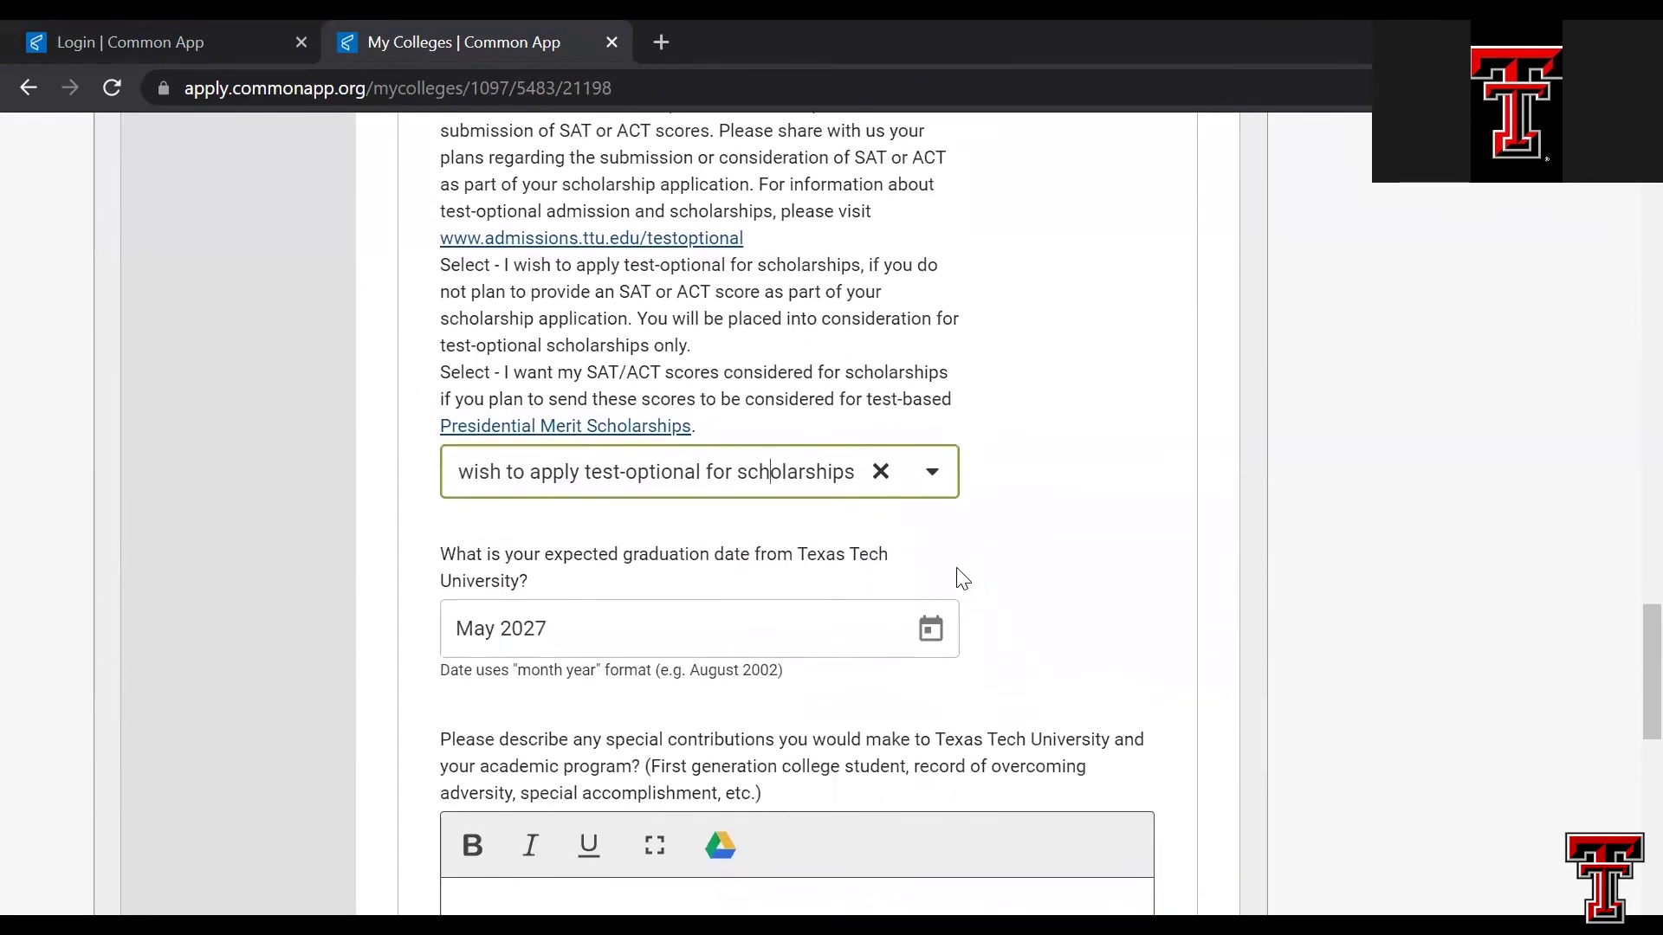
pyautogui.scroll(-2, 1063, 611)
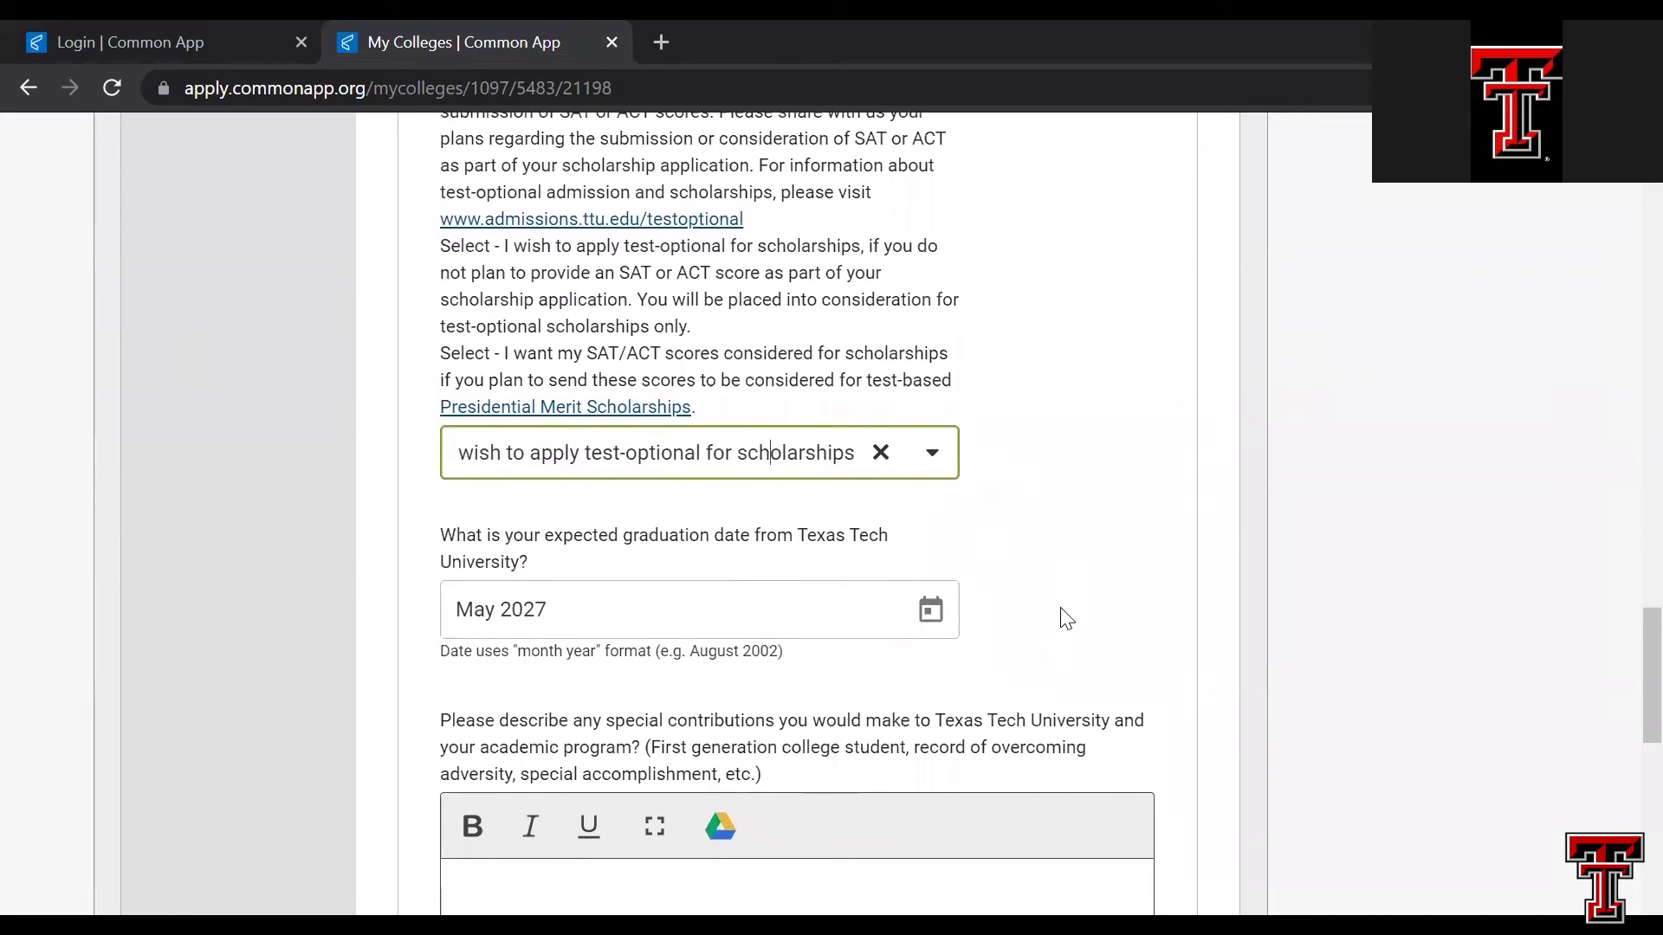
pyautogui.scroll(-2, 1062, 607)
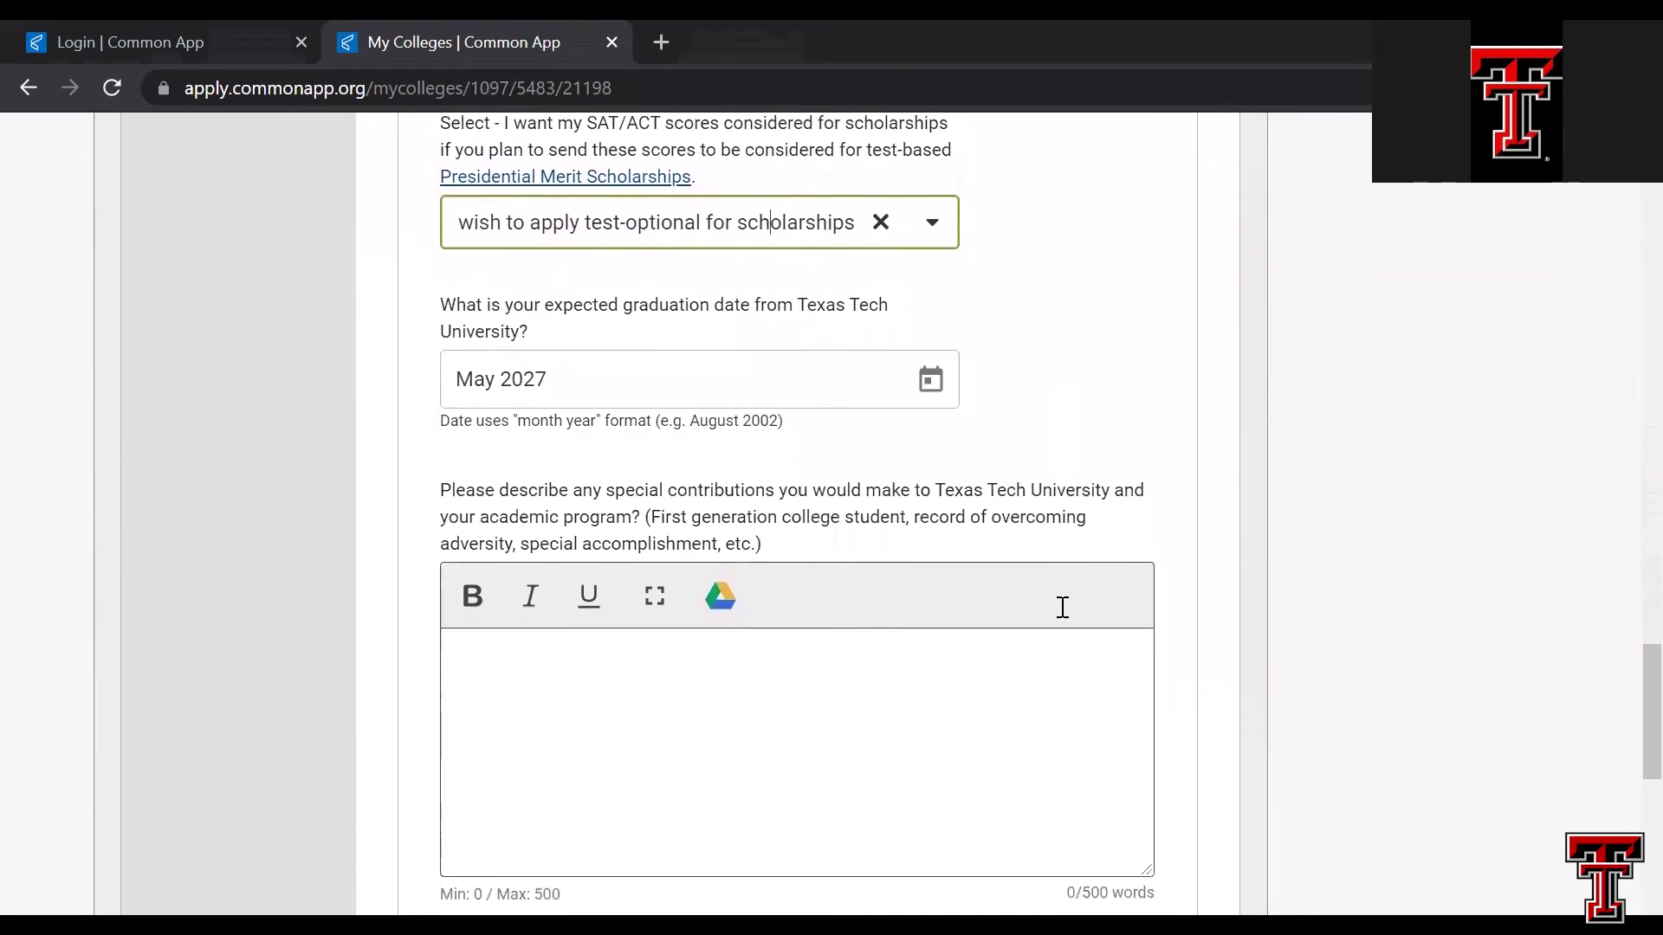
pyautogui.scroll(-1, 1063, 607)
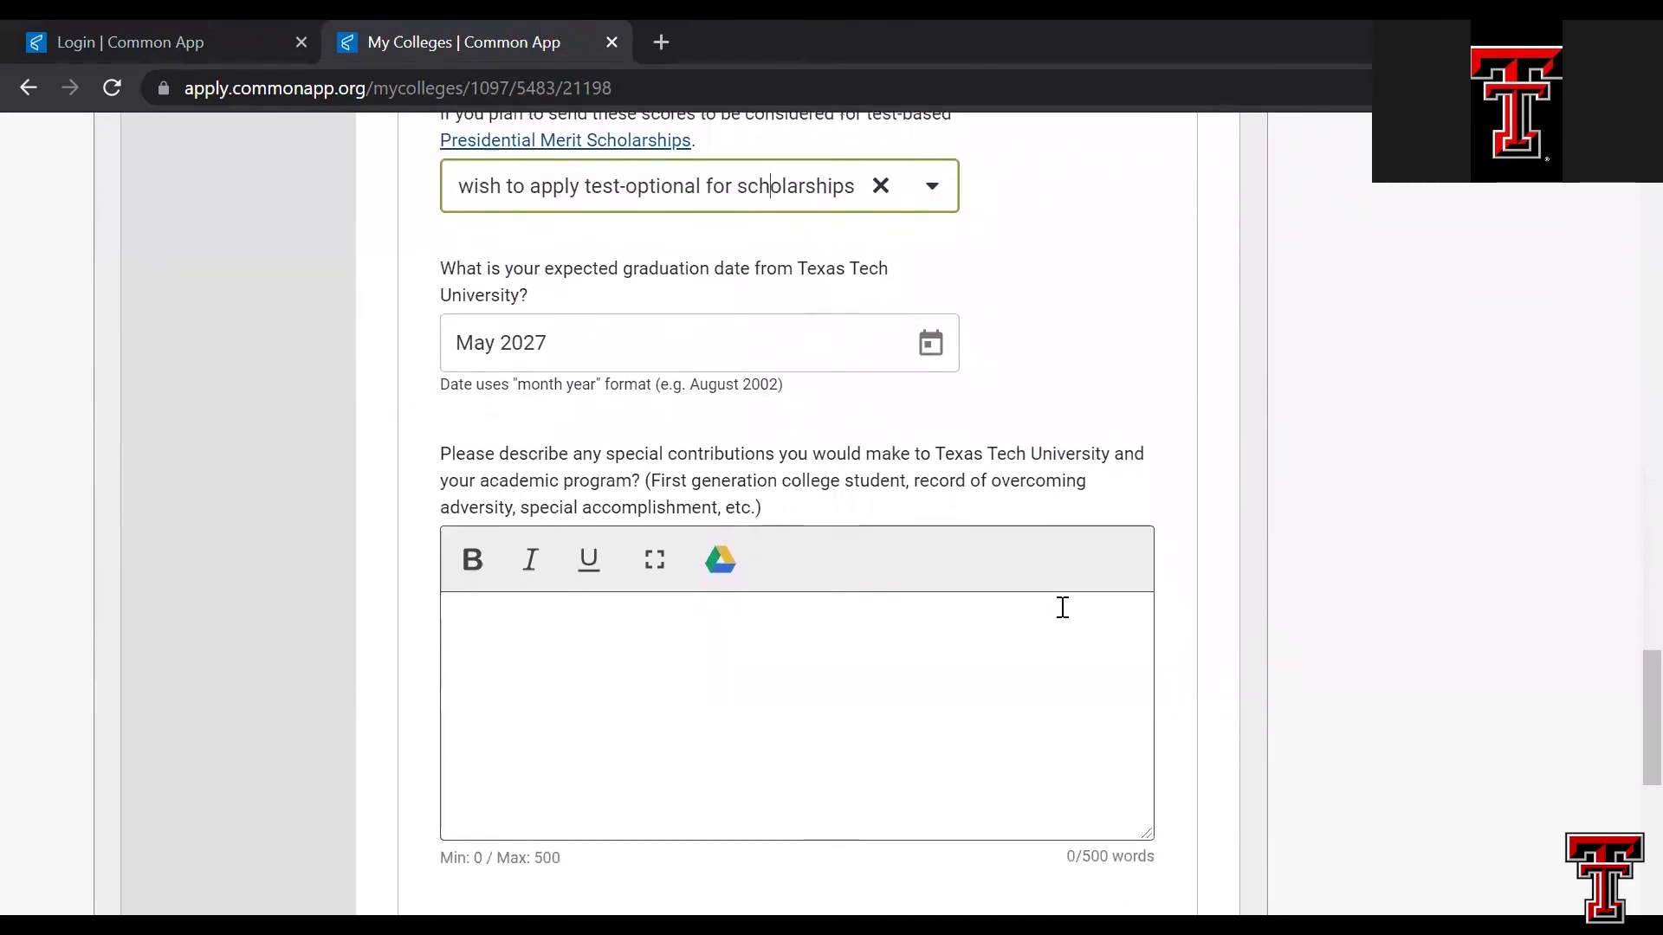
pyautogui.scroll(-1, 1063, 607)
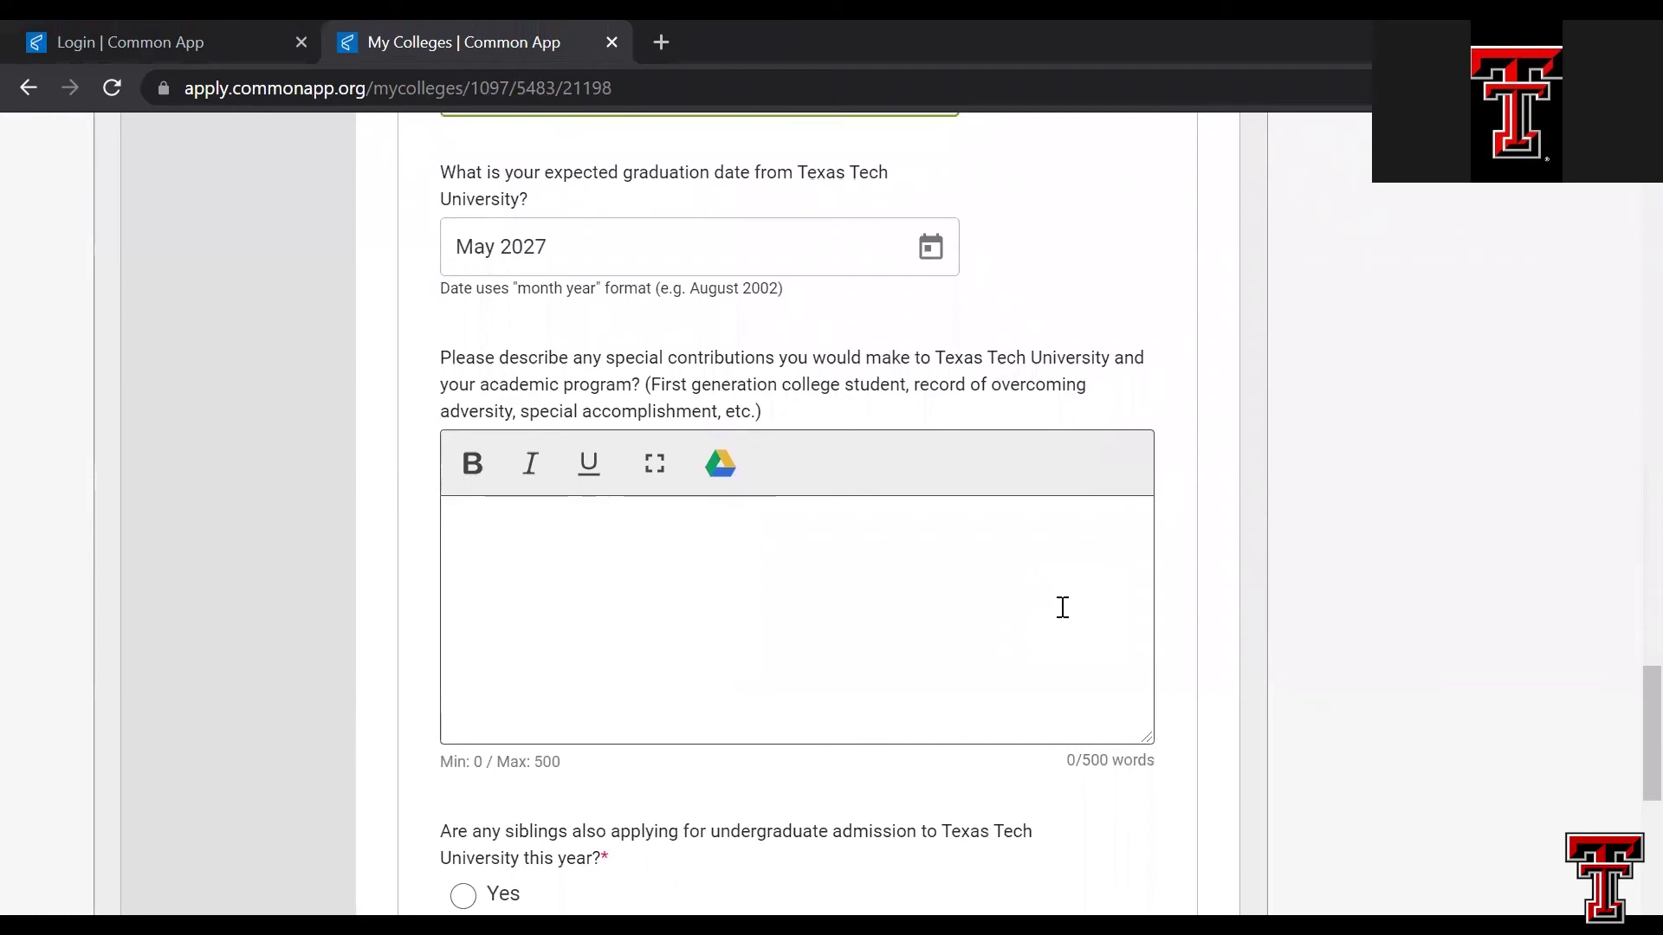
pyautogui.scroll(-3, 1063, 607)
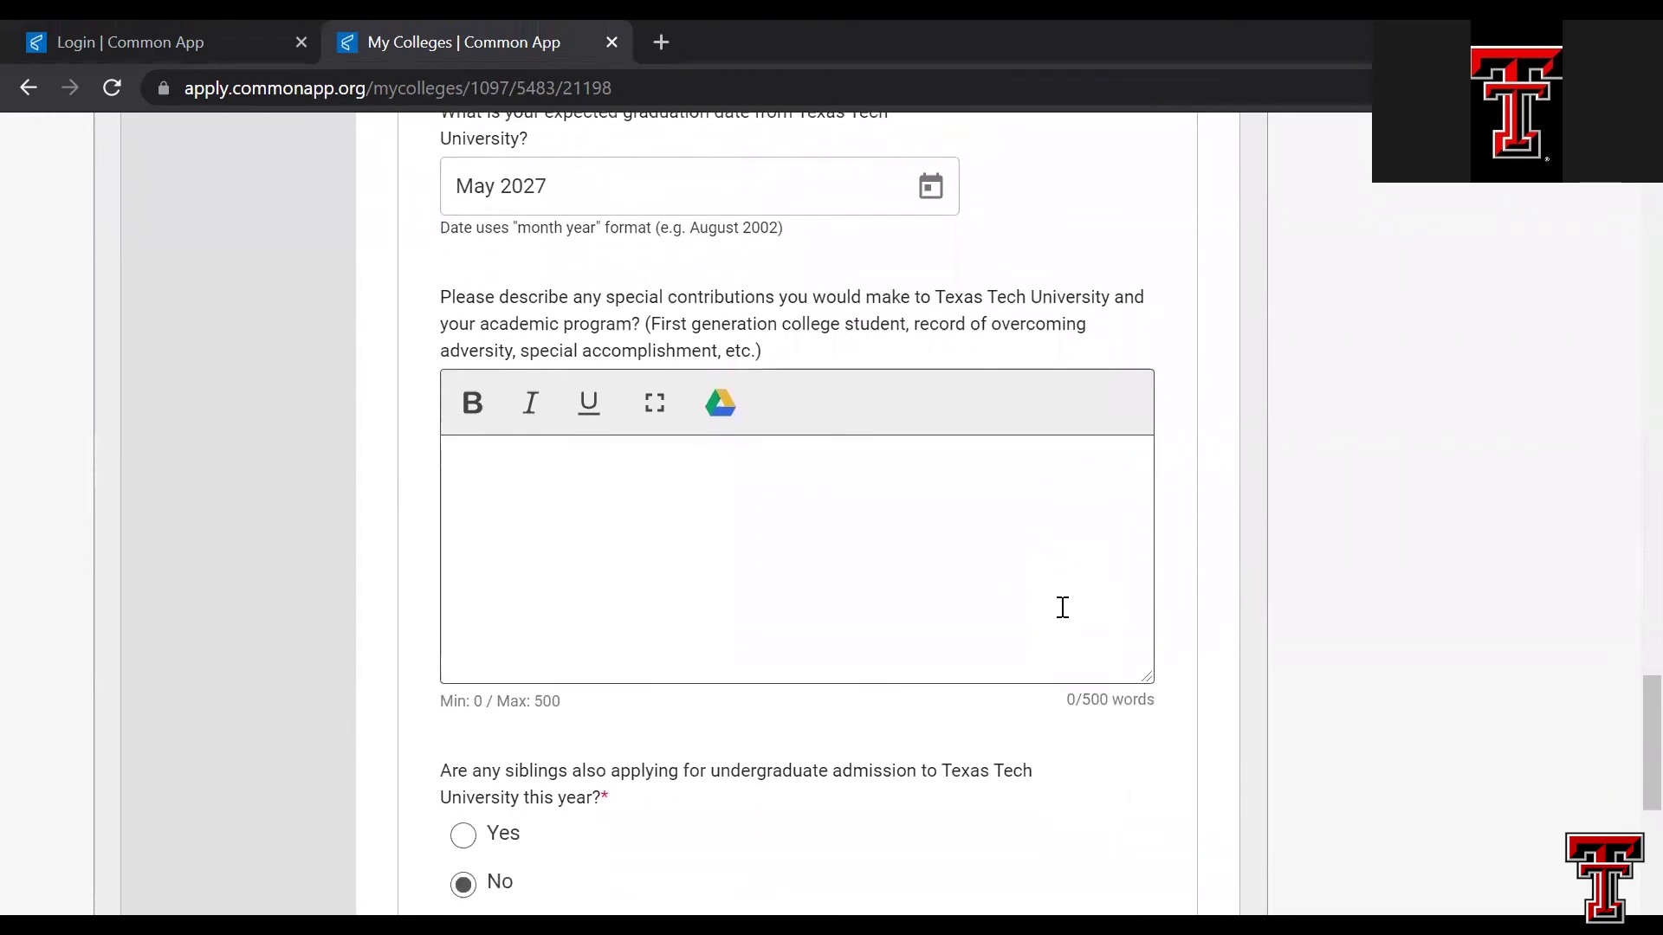
pyautogui.scroll(-3, 1063, 607)
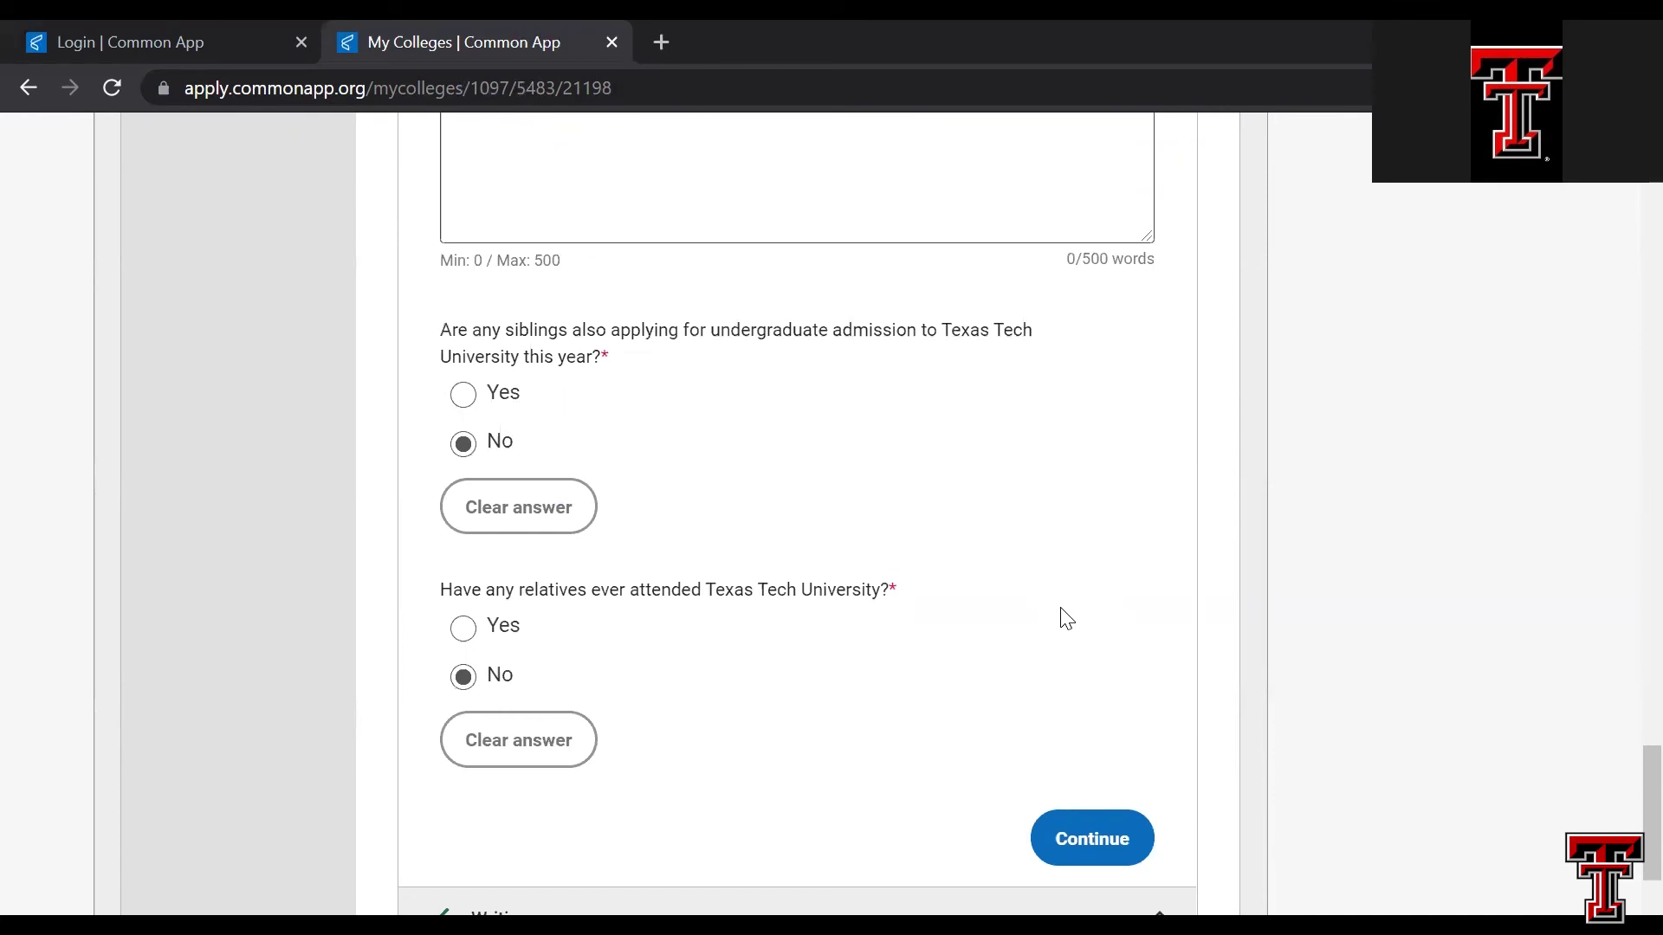
# - Look back over the Scholarship section from the test-optional information through to its final questions
pyautogui.scroll(8, 1068, 618)
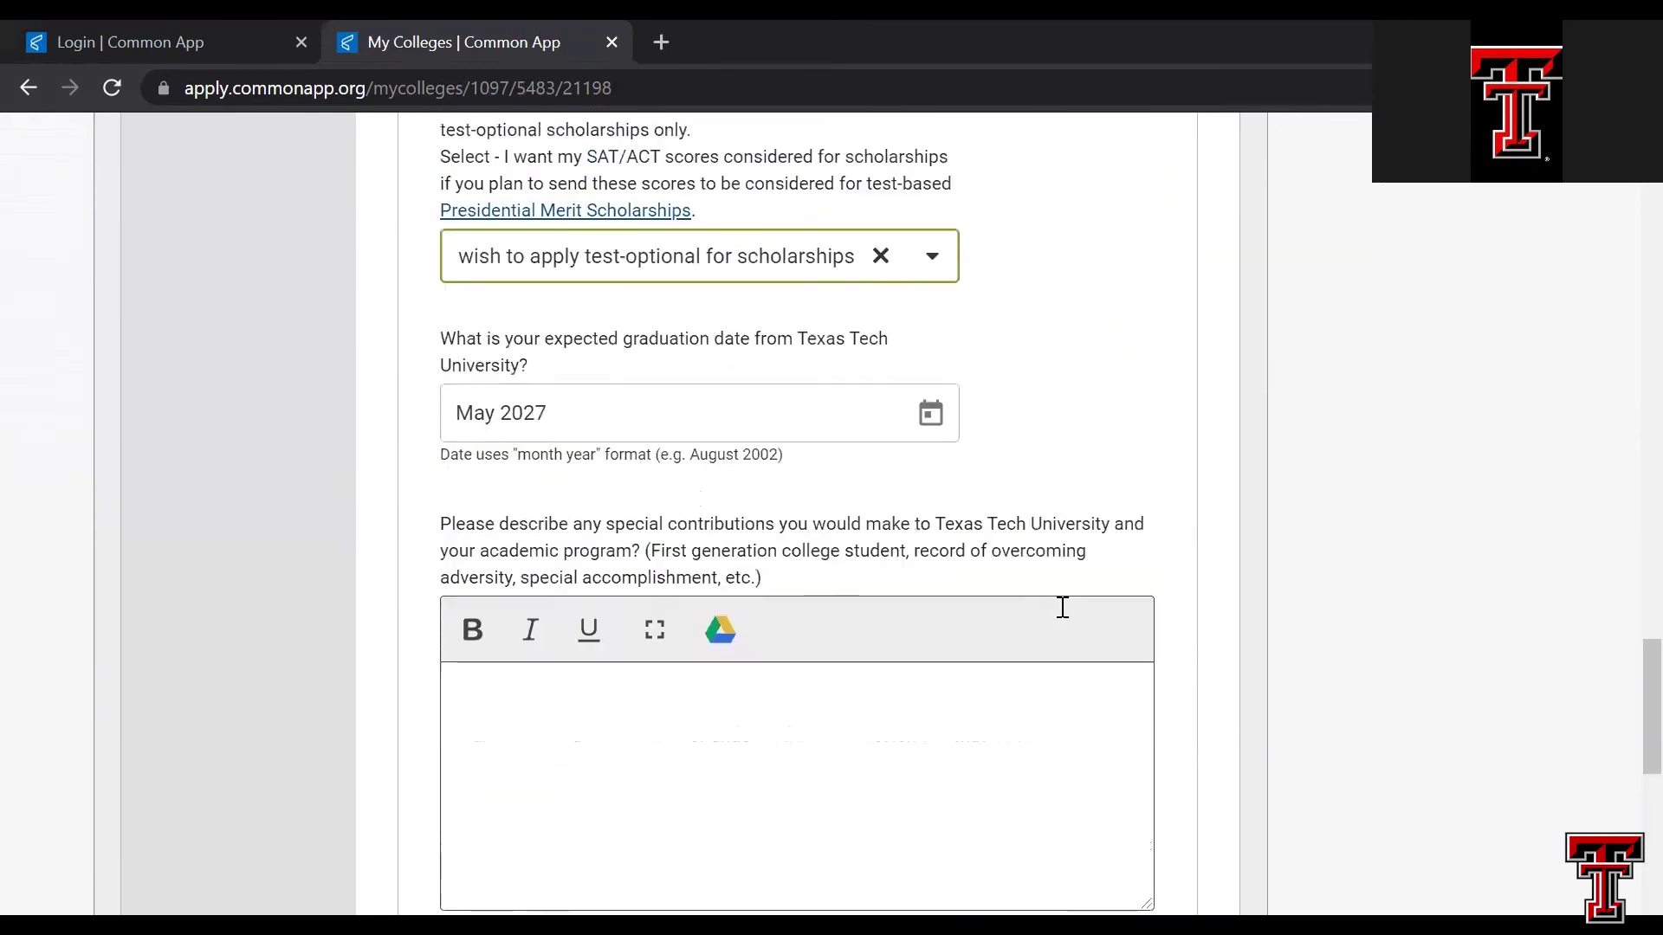
pyautogui.scroll(7, 1063, 607)
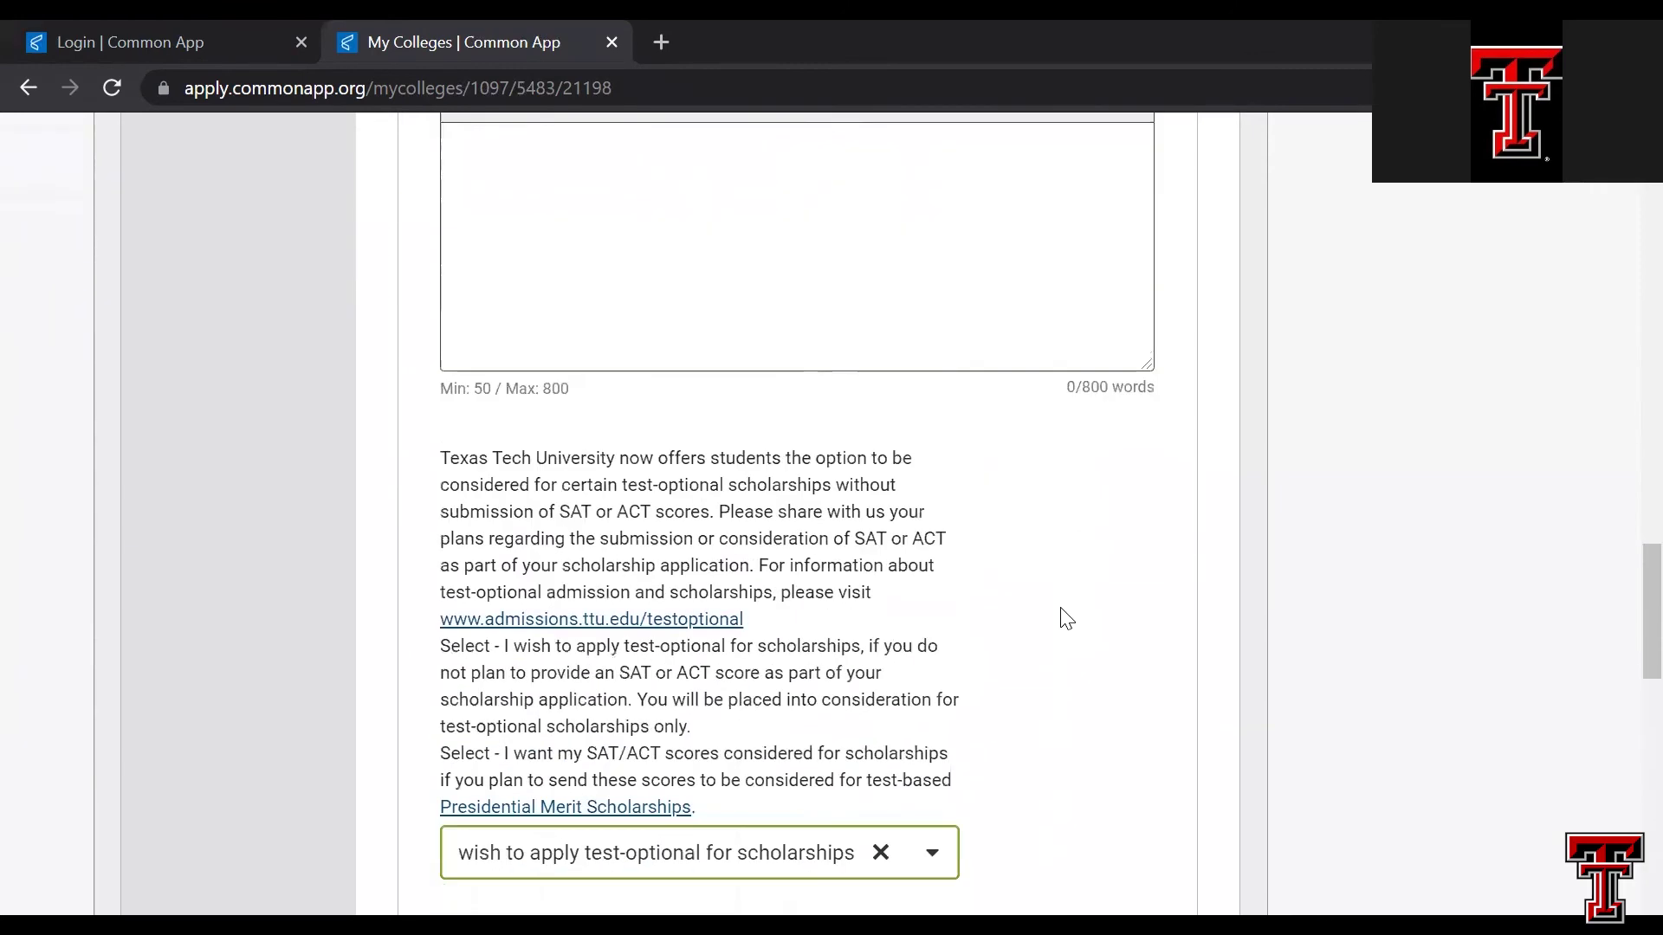
pyautogui.scroll(-1, 1066, 616)
pyautogui.scroll(2, 1064, 615)
pyautogui.scroll(-13, 1062, 610)
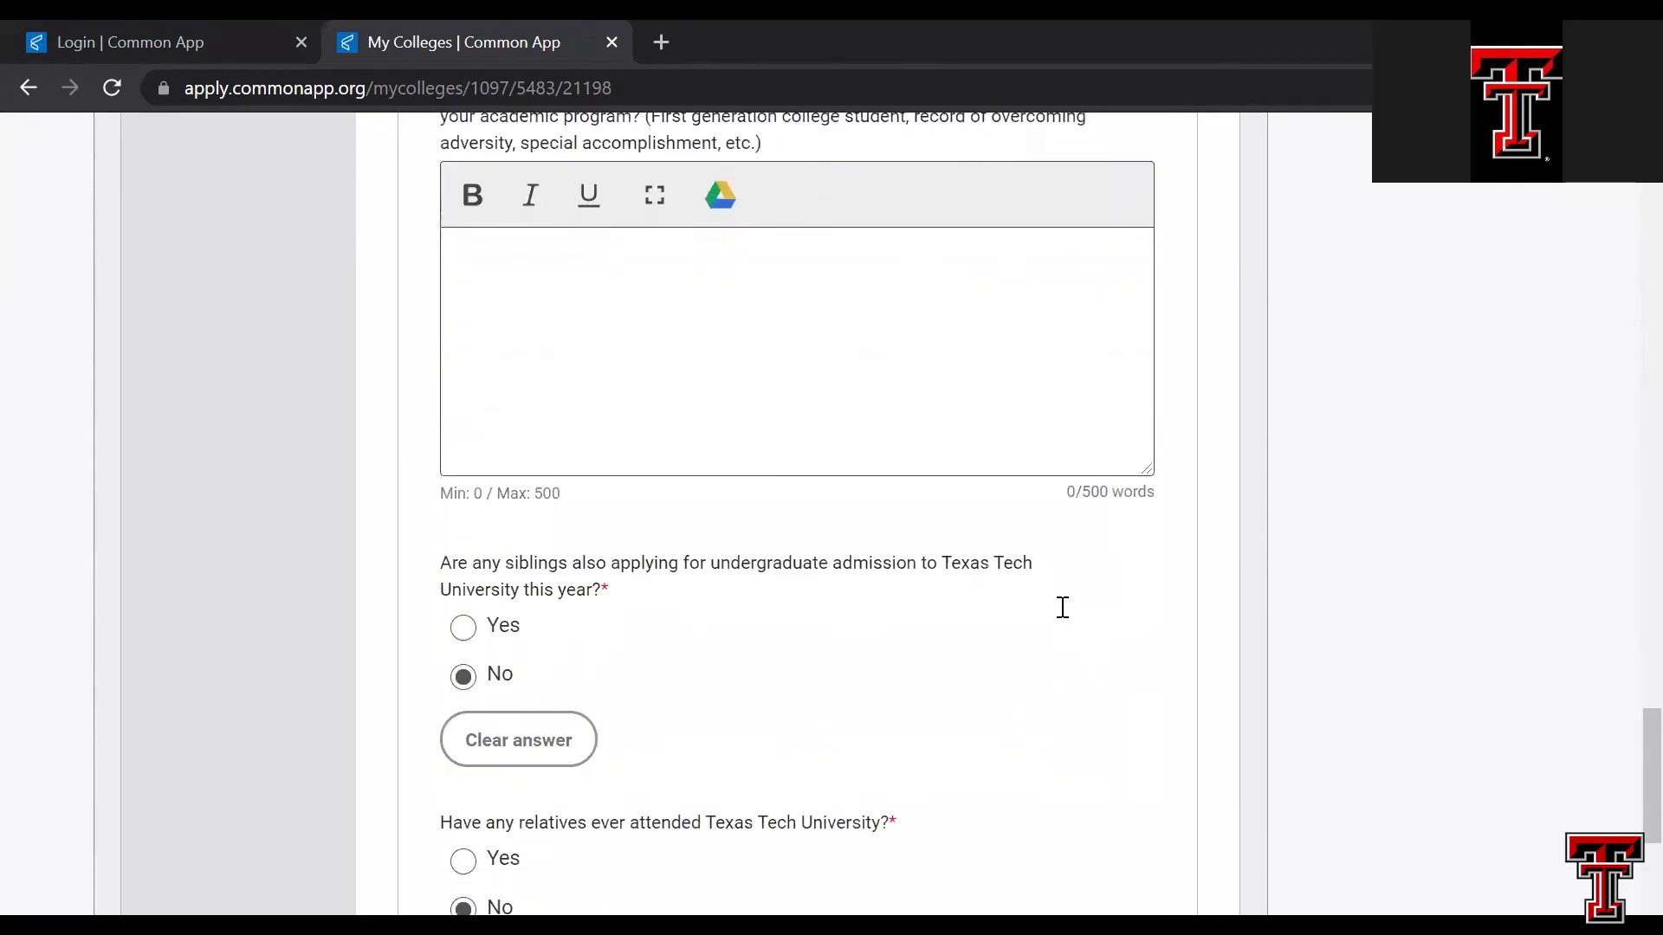
pyautogui.scroll(-5, 1062, 607)
# - Continue to Writing and review the two optional essay prompts on your story and on your identity, interest or talent
pyautogui.click(1082, 654)
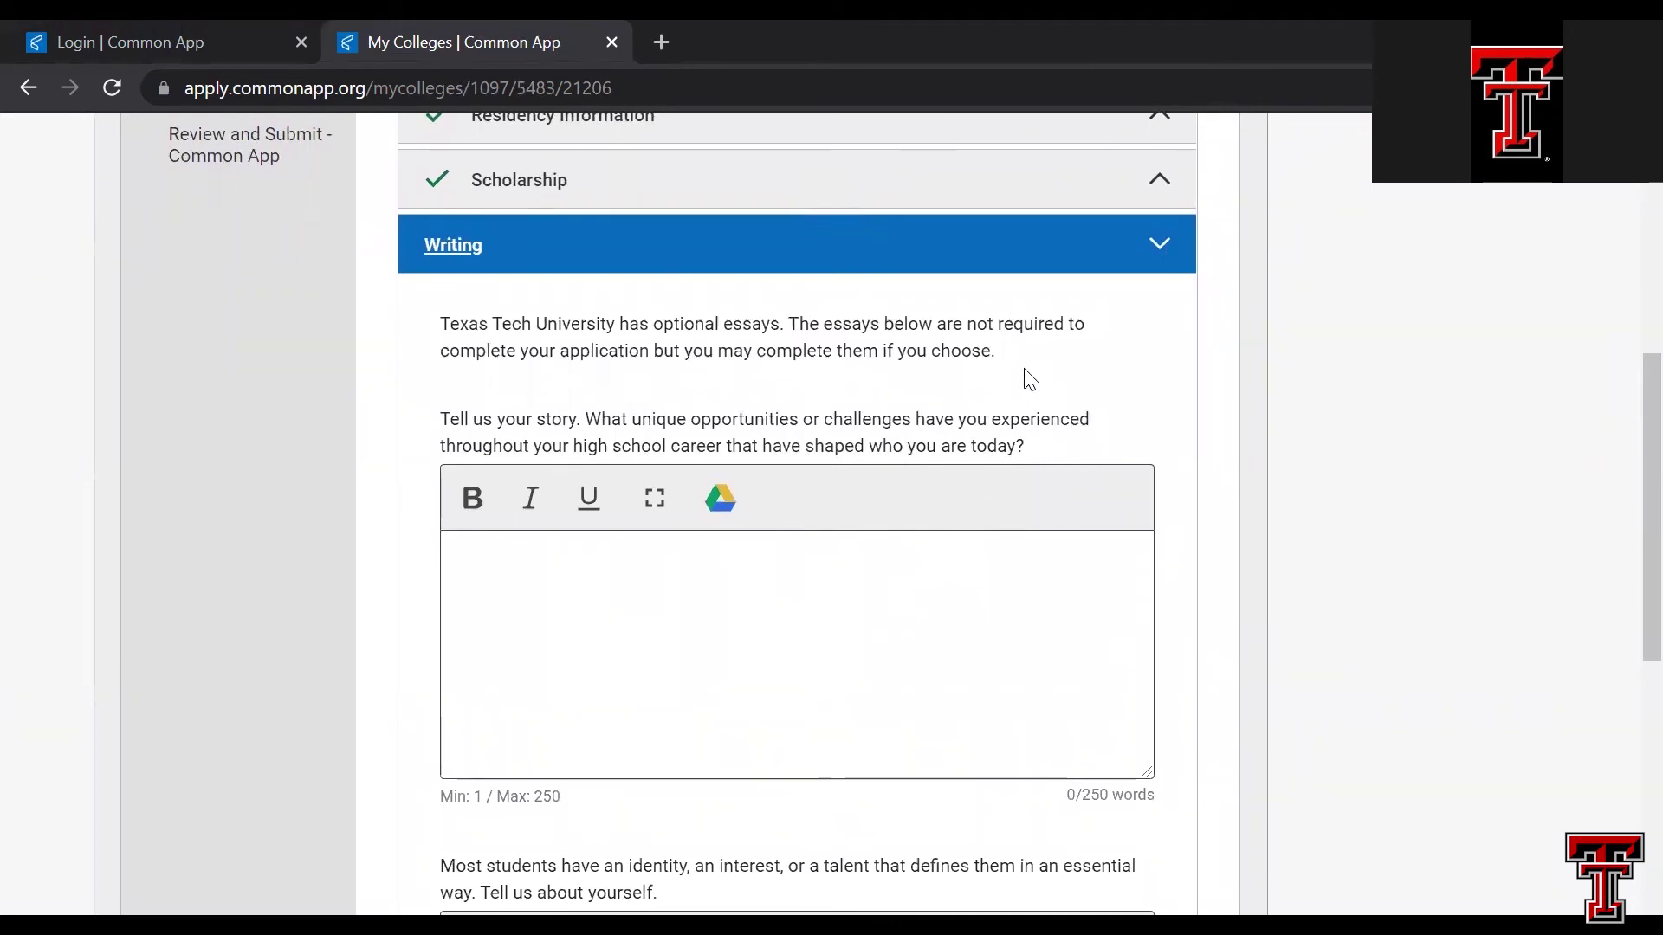
pyautogui.scroll(-1, 1029, 378)
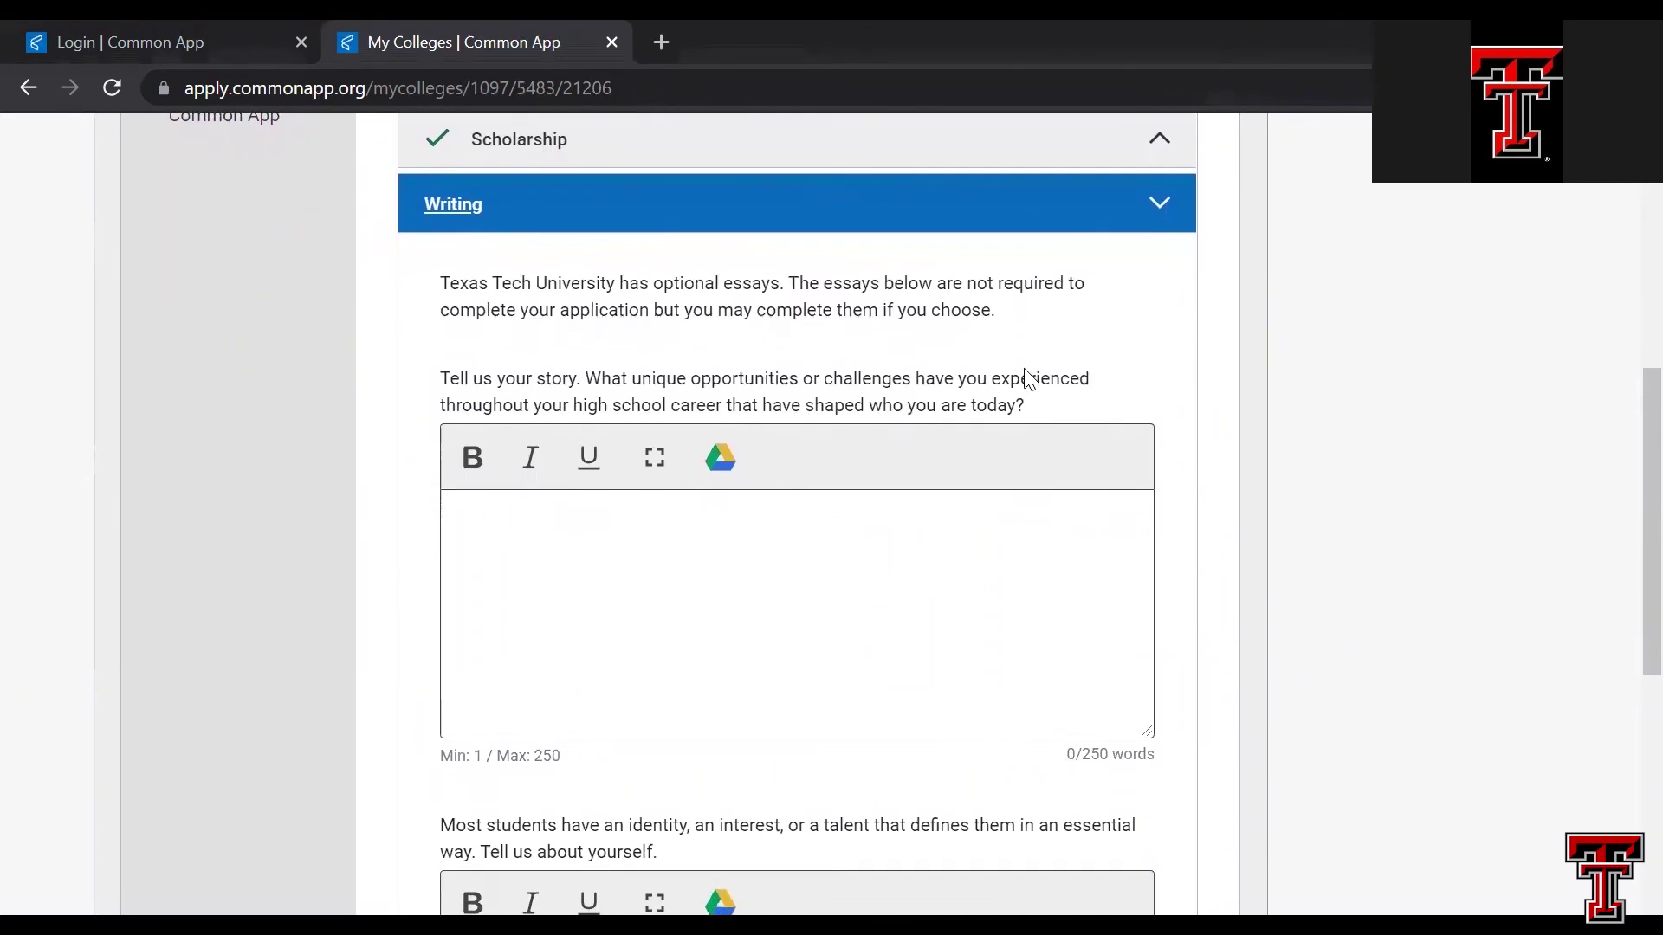
pyautogui.scroll(-1, 1029, 379)
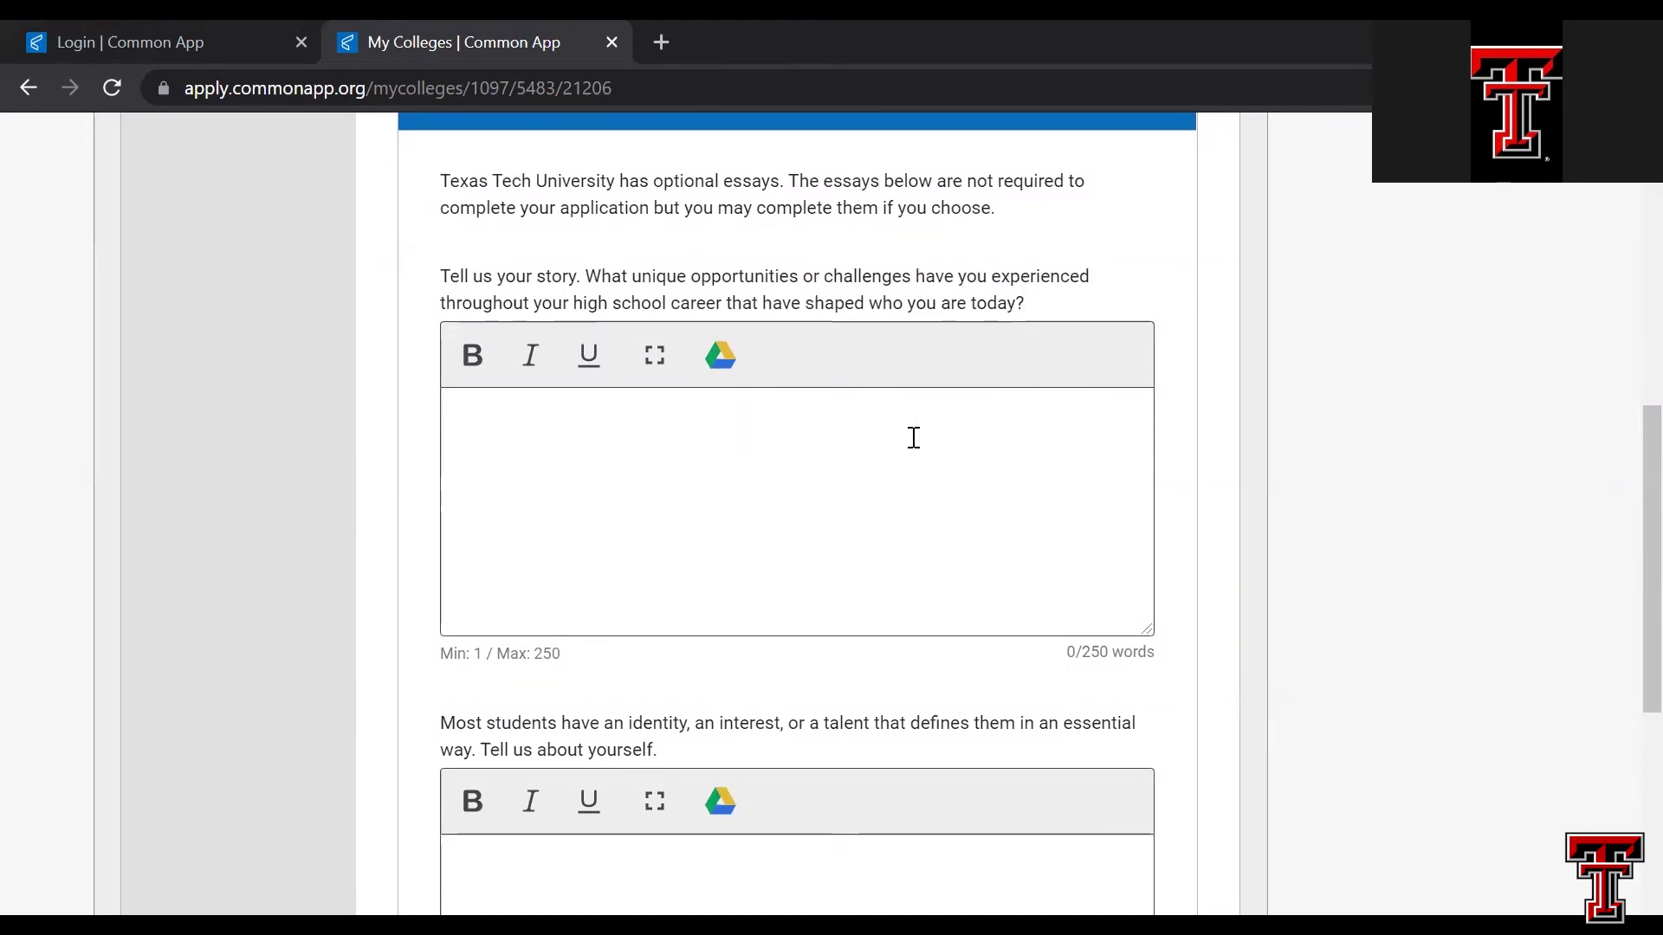
pyautogui.scroll(-4, 880, 464)
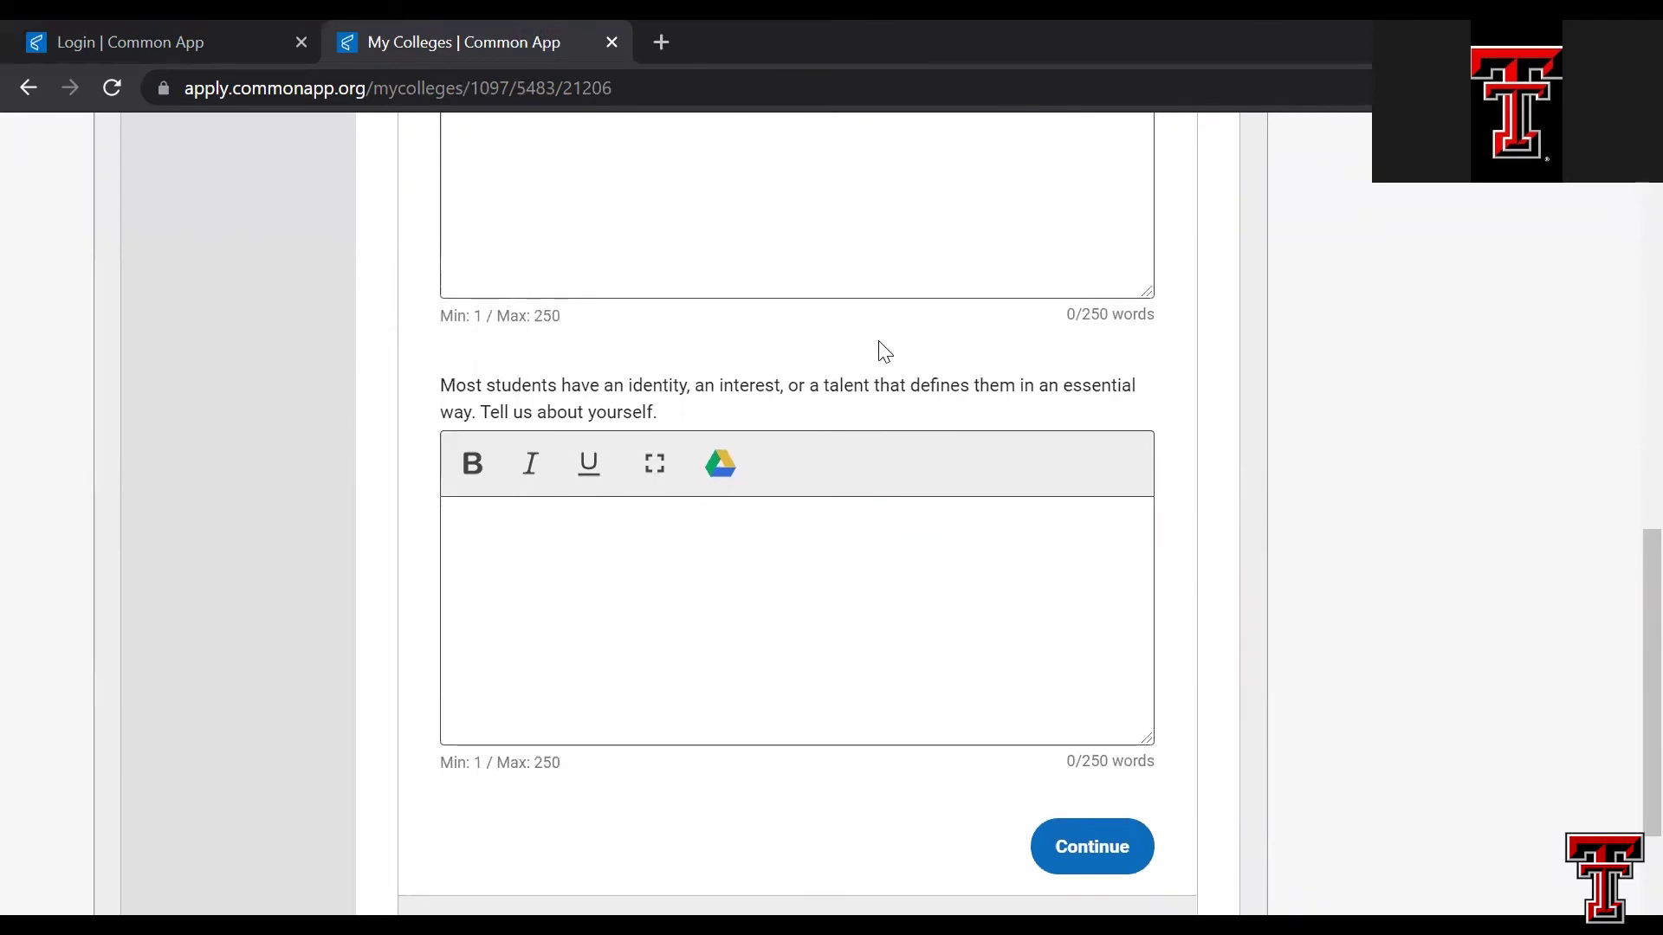
pyautogui.scroll(3, 880, 351)
pyautogui.scroll(2, 880, 341)
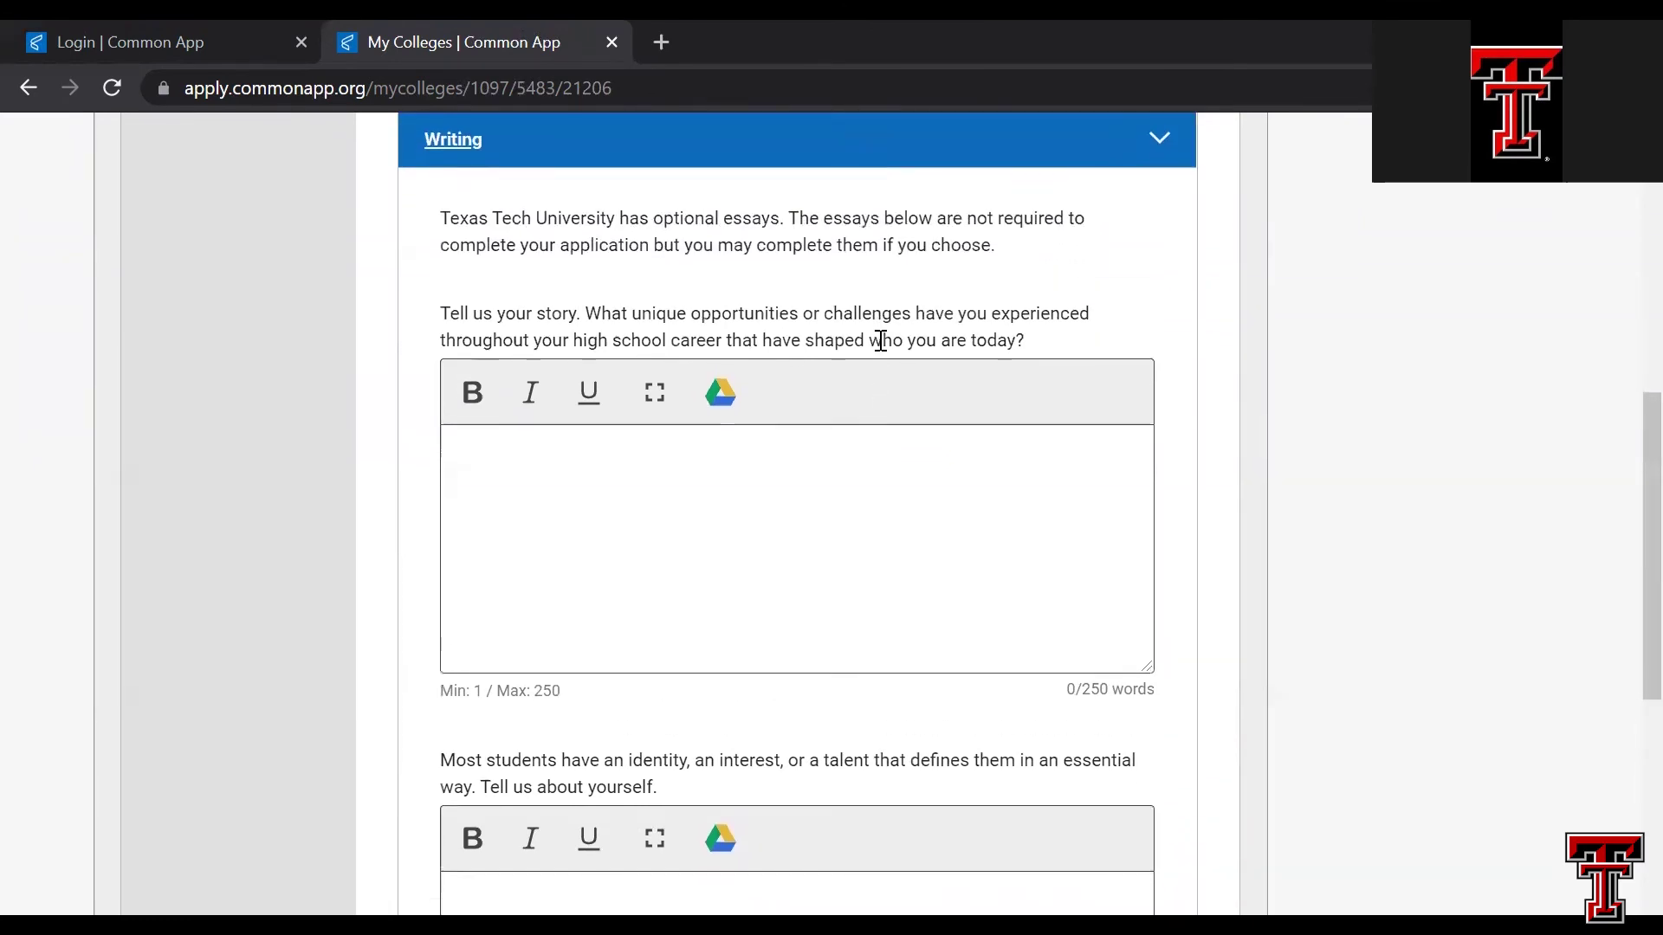
pyautogui.scroll(-5, 880, 341)
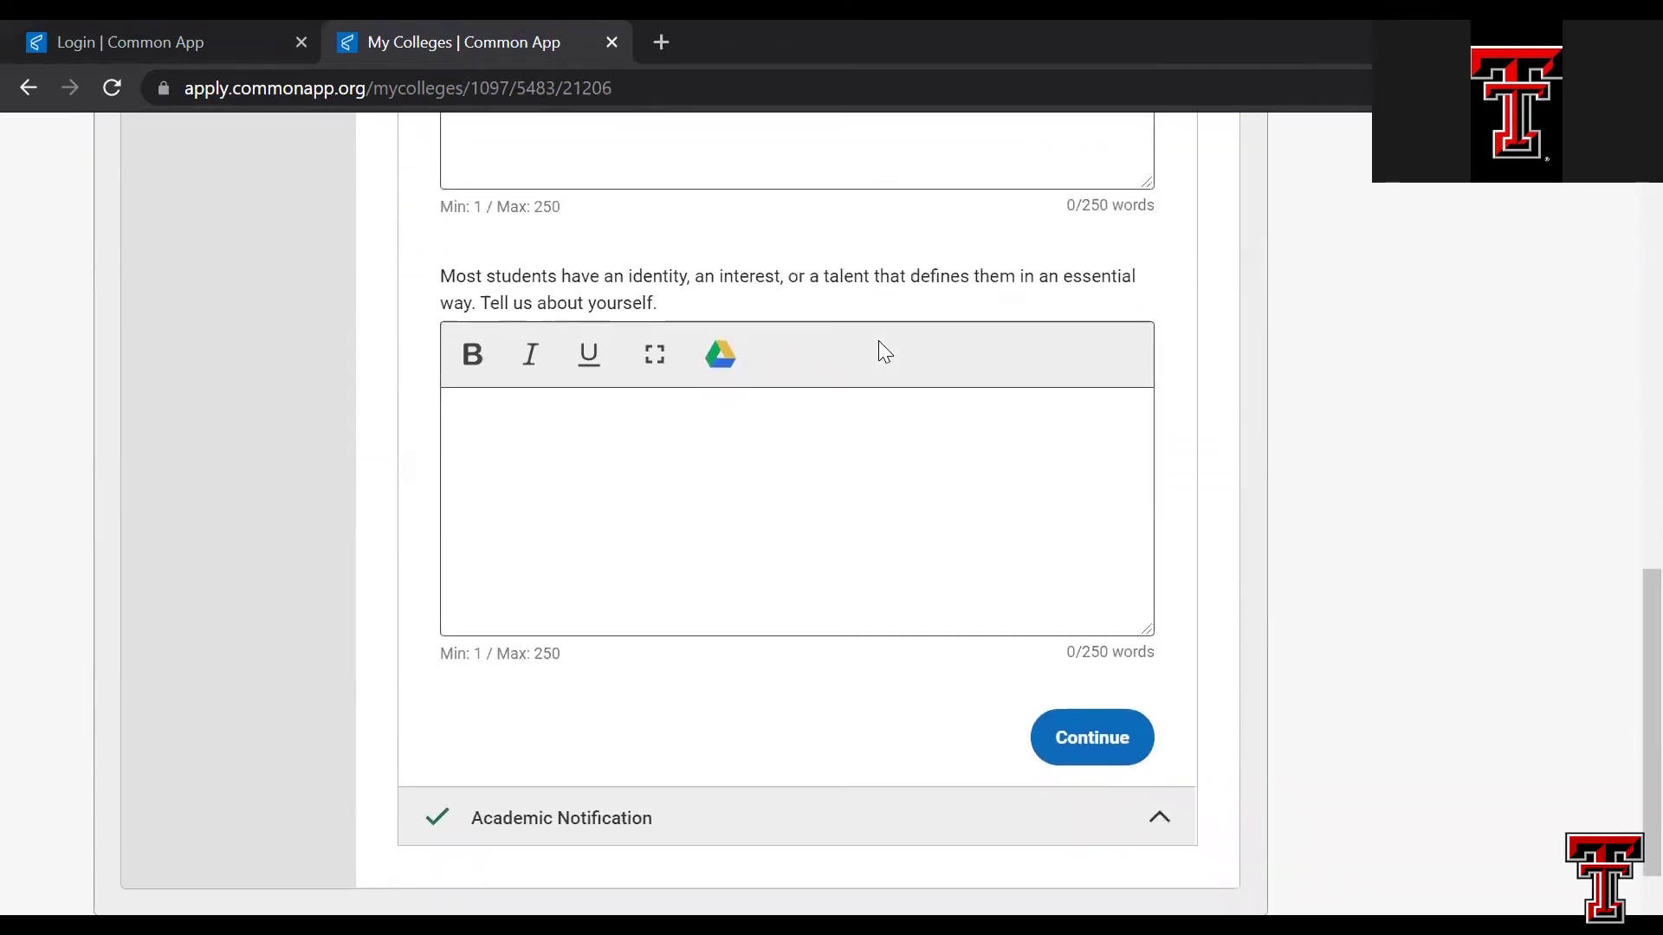
# - Continue to Academic Notification and review the application fee policy and the Notification of Rights under Texas Law
pyautogui.click(1088, 737)
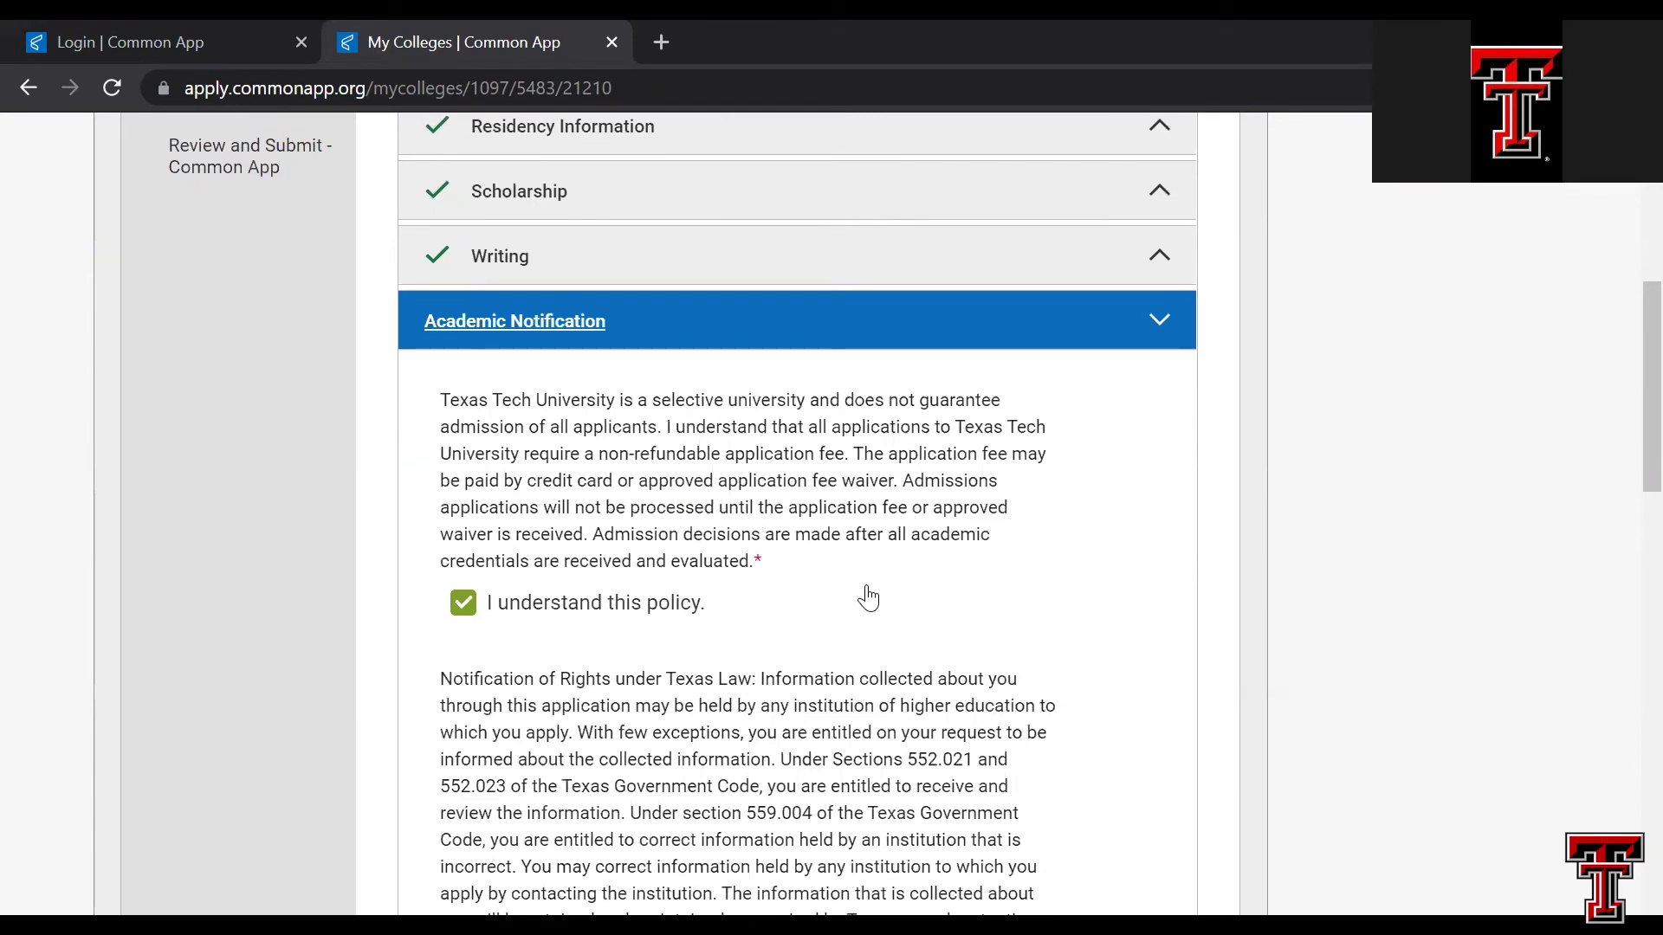
pyautogui.scroll(-2, 867, 598)
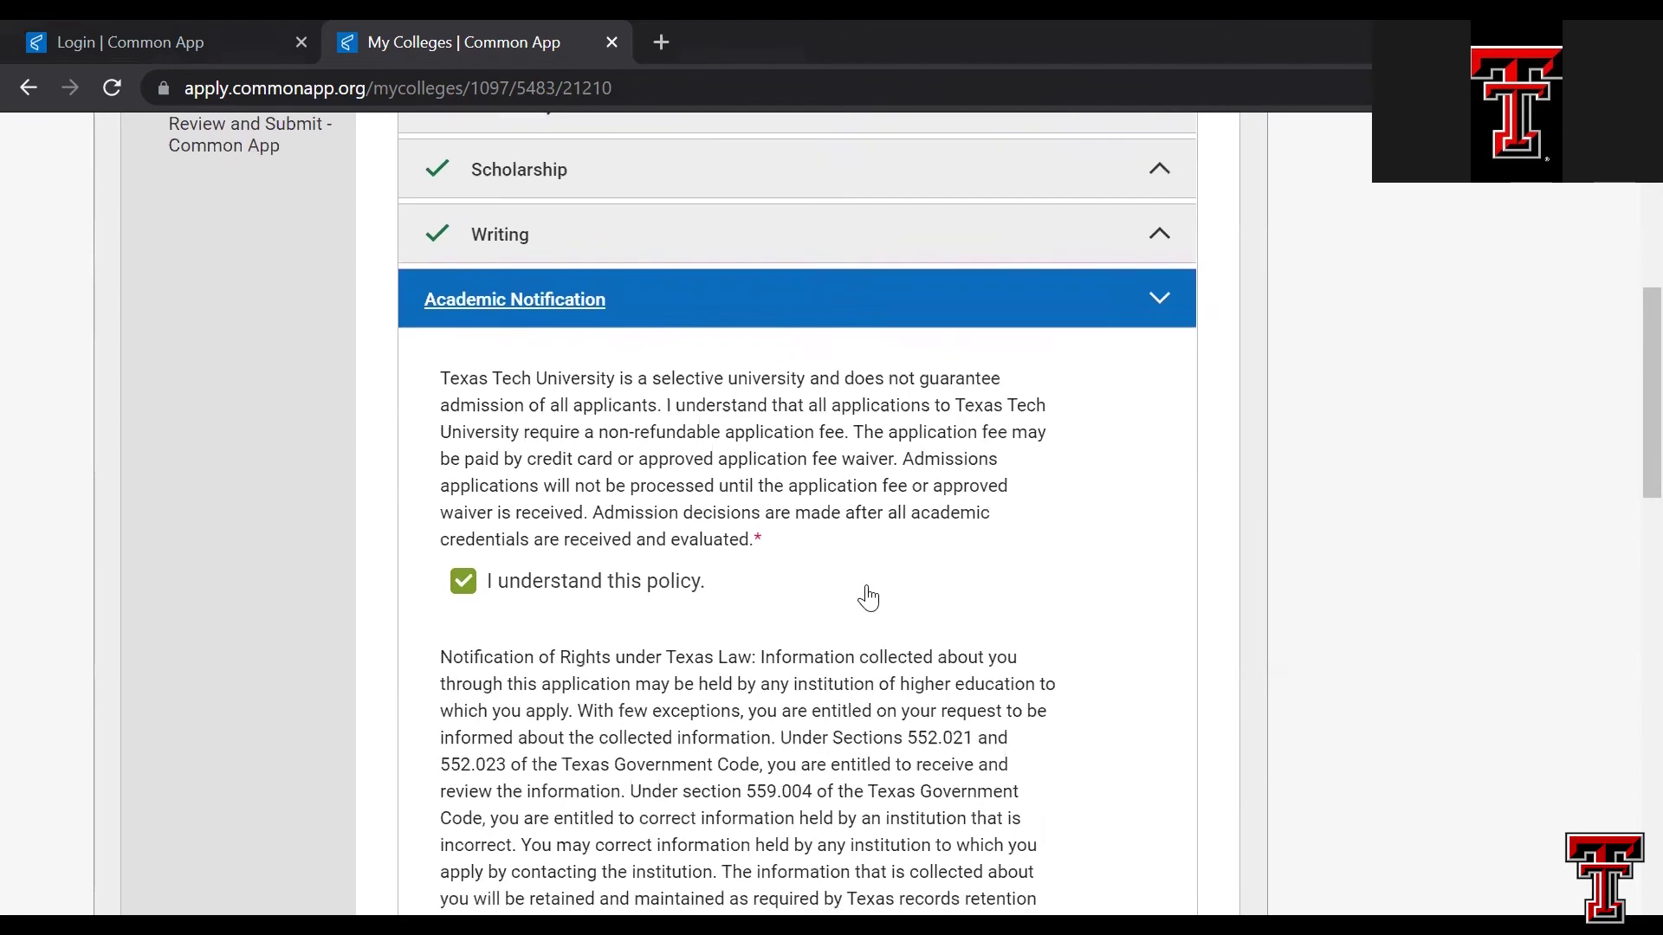
pyautogui.scroll(-1, 868, 584)
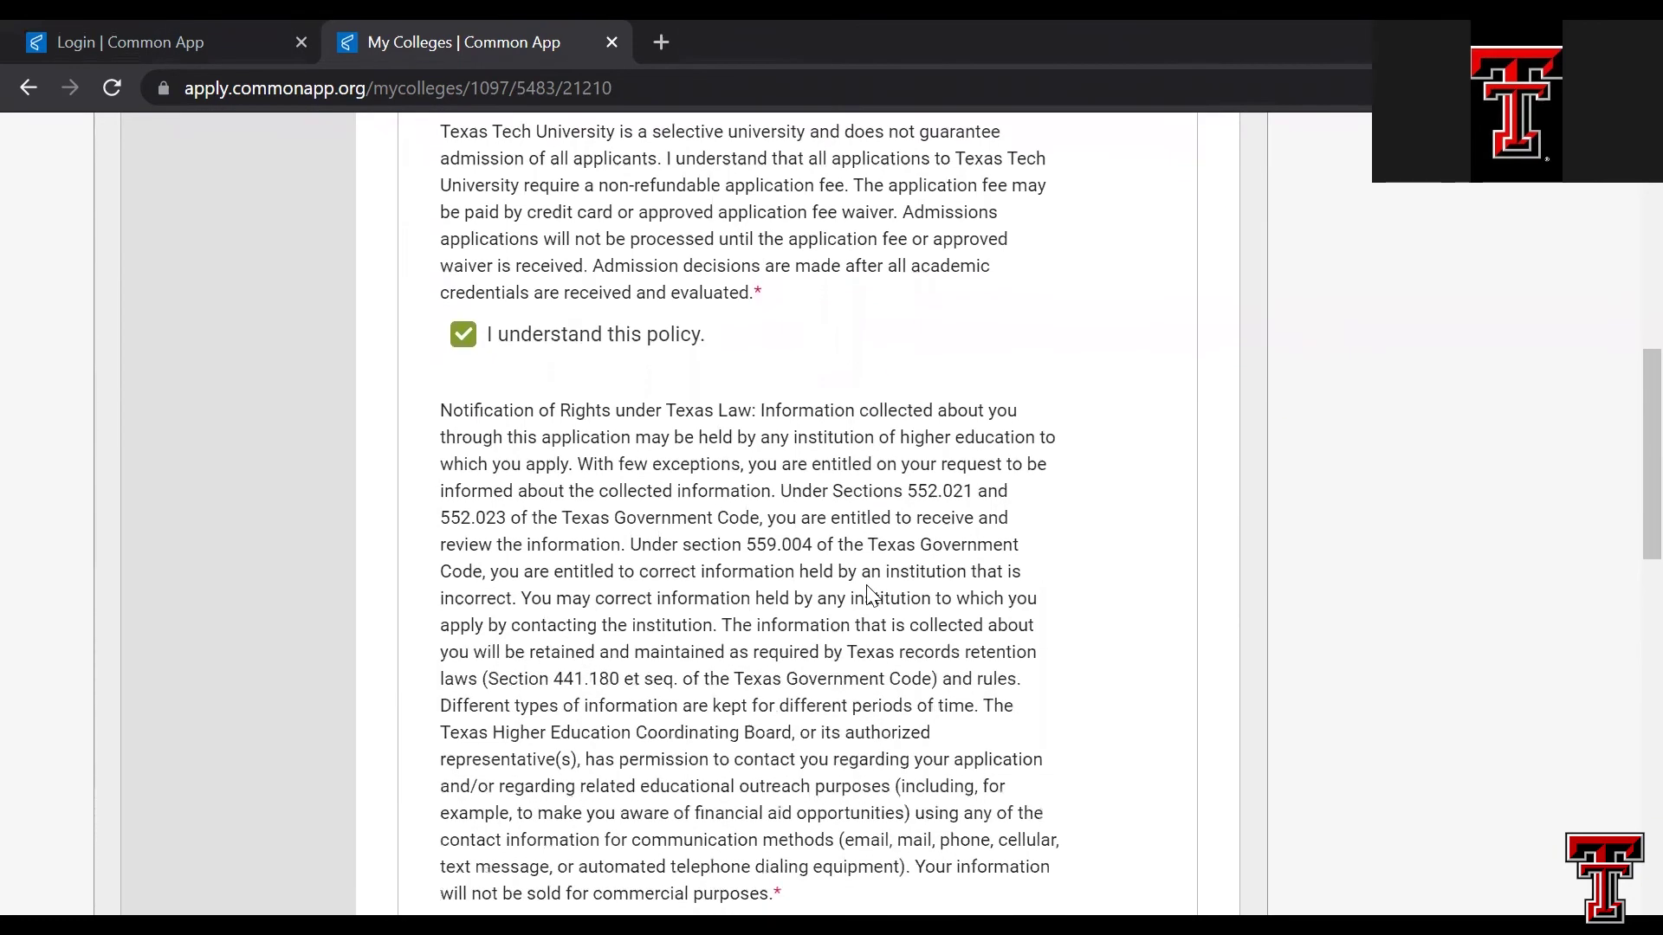
pyautogui.scroll(-2, 835, 355)
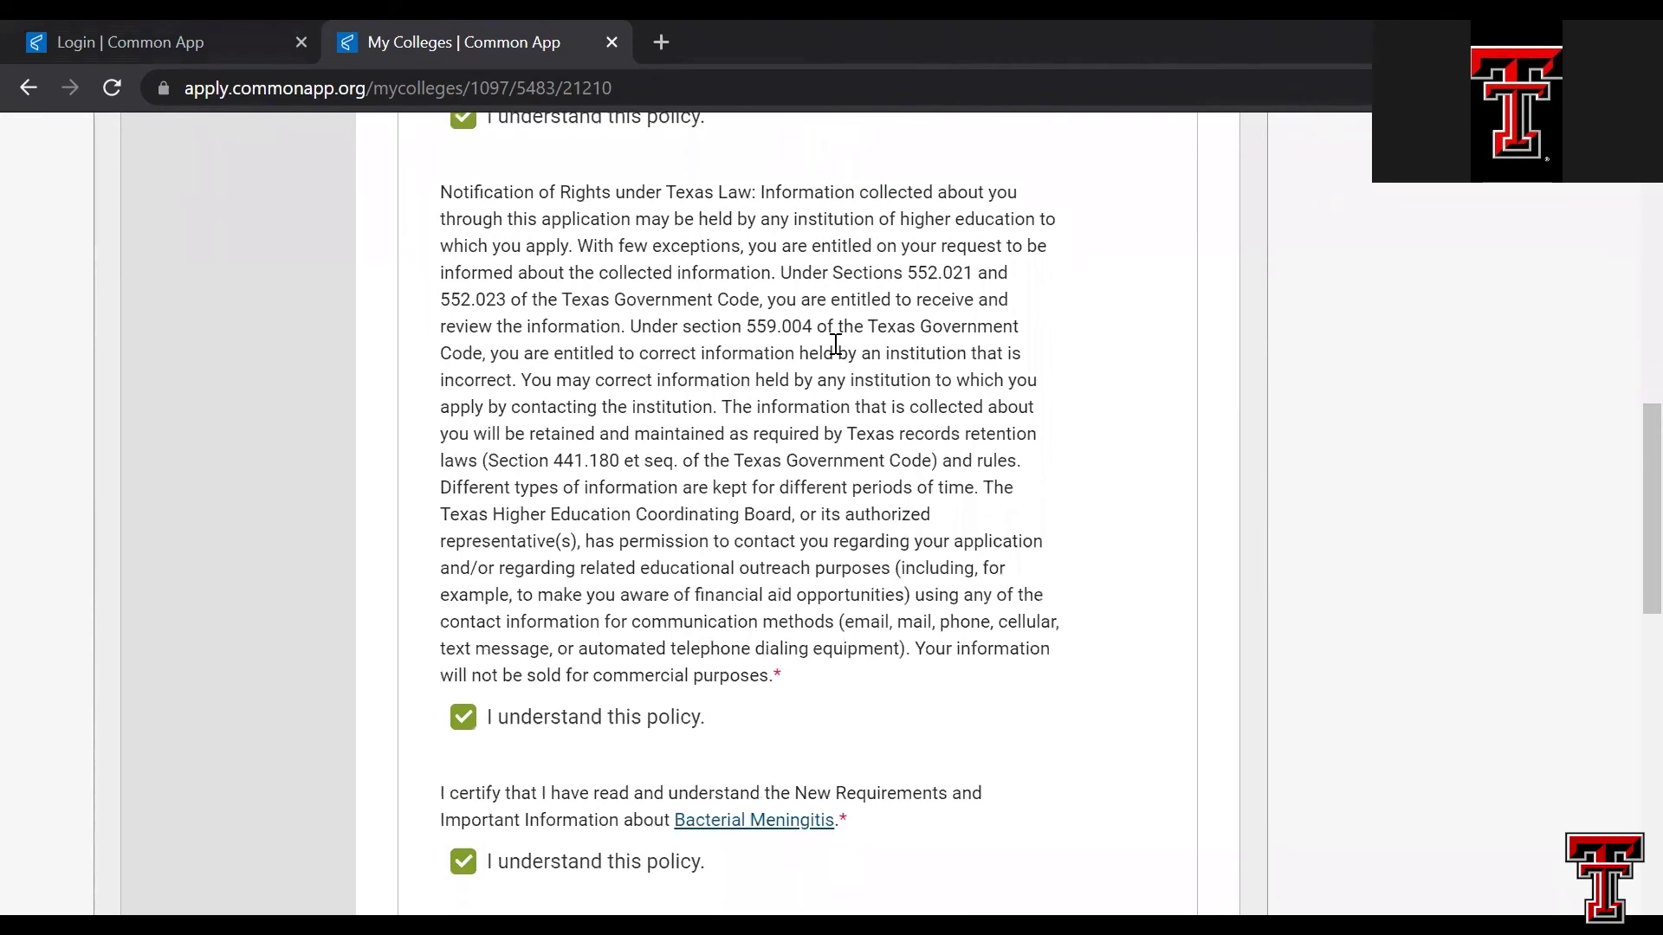
pyautogui.scroll(-3, 835, 344)
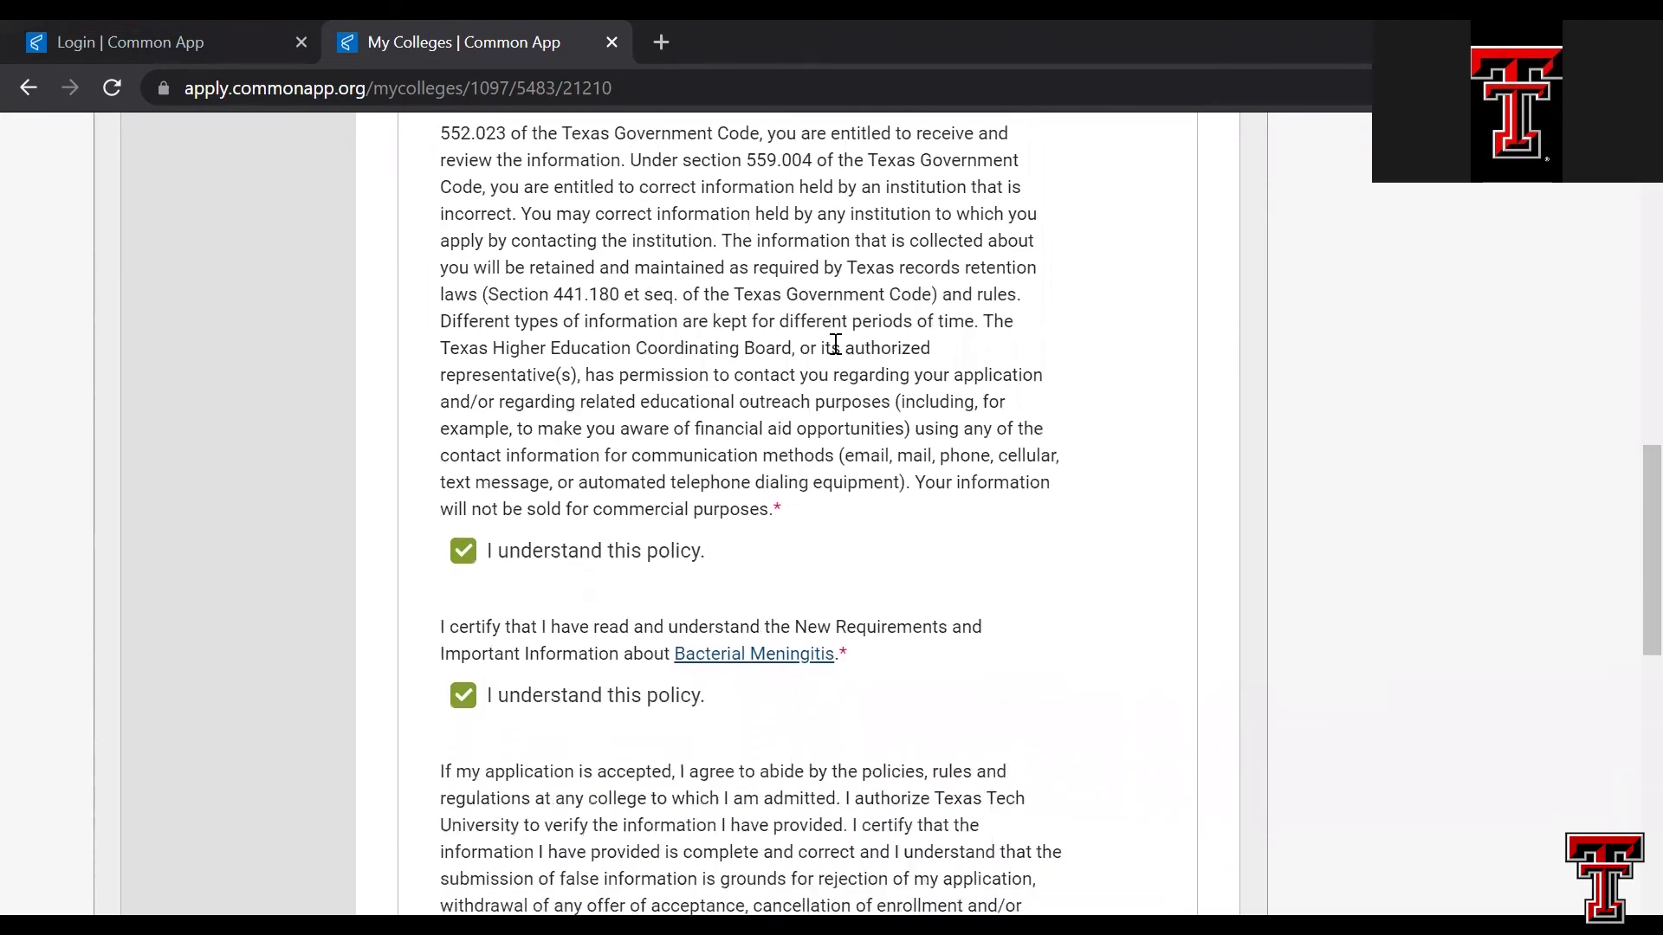
# - Review the Bacterial Meningitis certification, the applicant agreement, and the questions on disciplinary violations and pending criminal charges
pyautogui.scroll(-1, 835, 344)
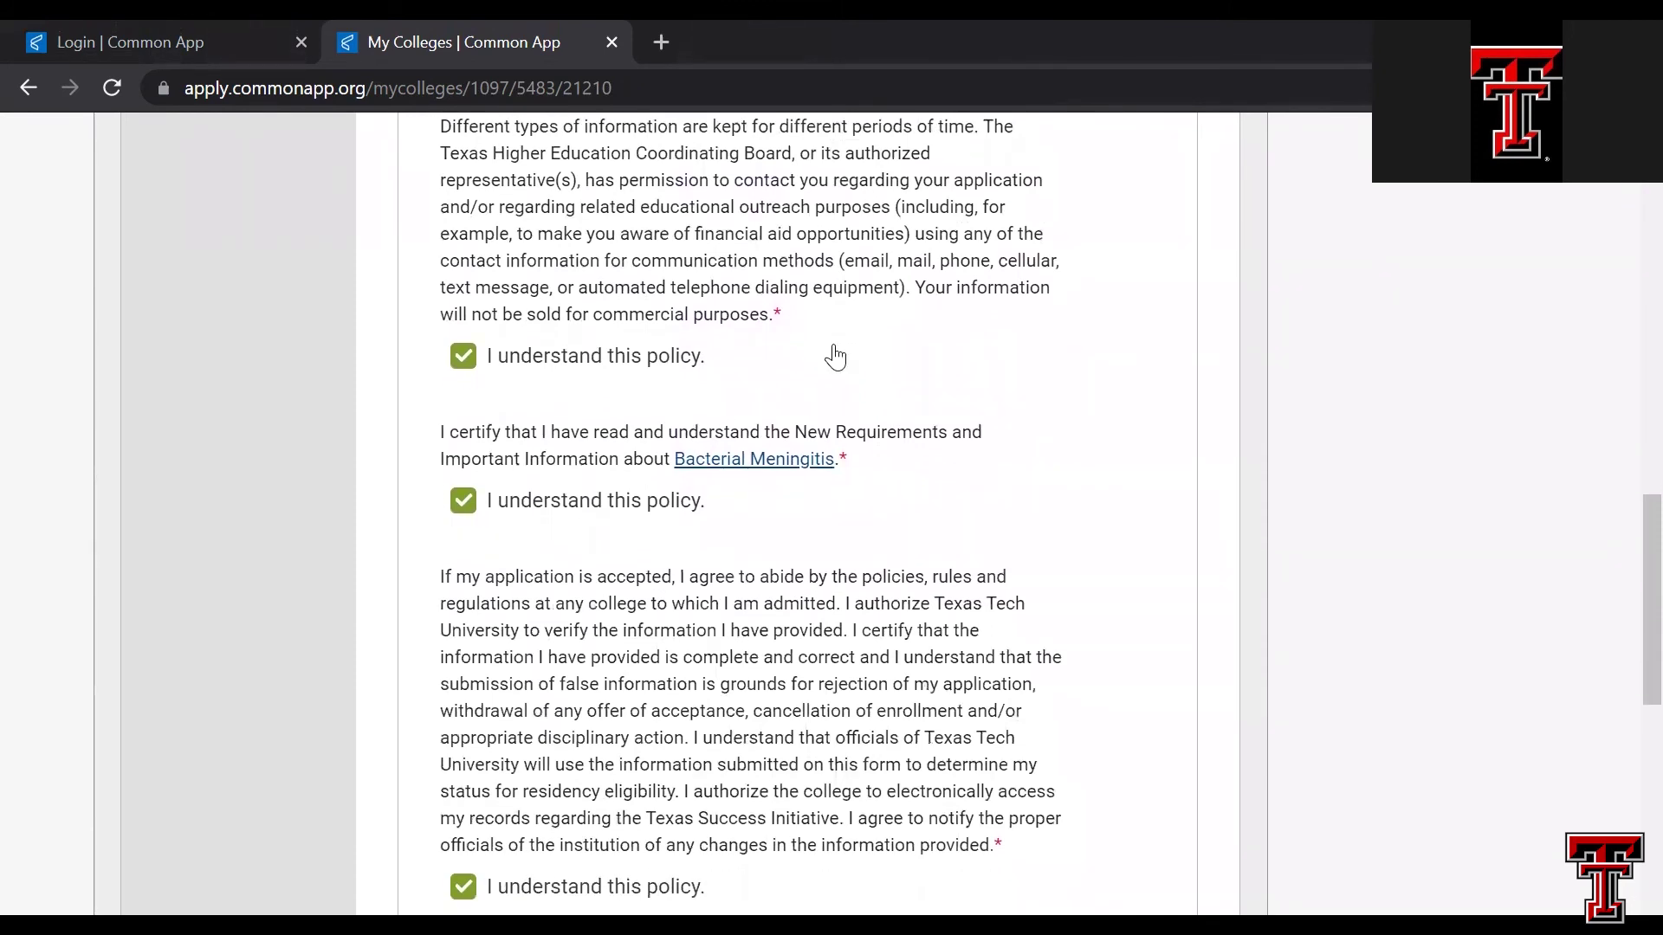
pyautogui.scroll(-2, 835, 356)
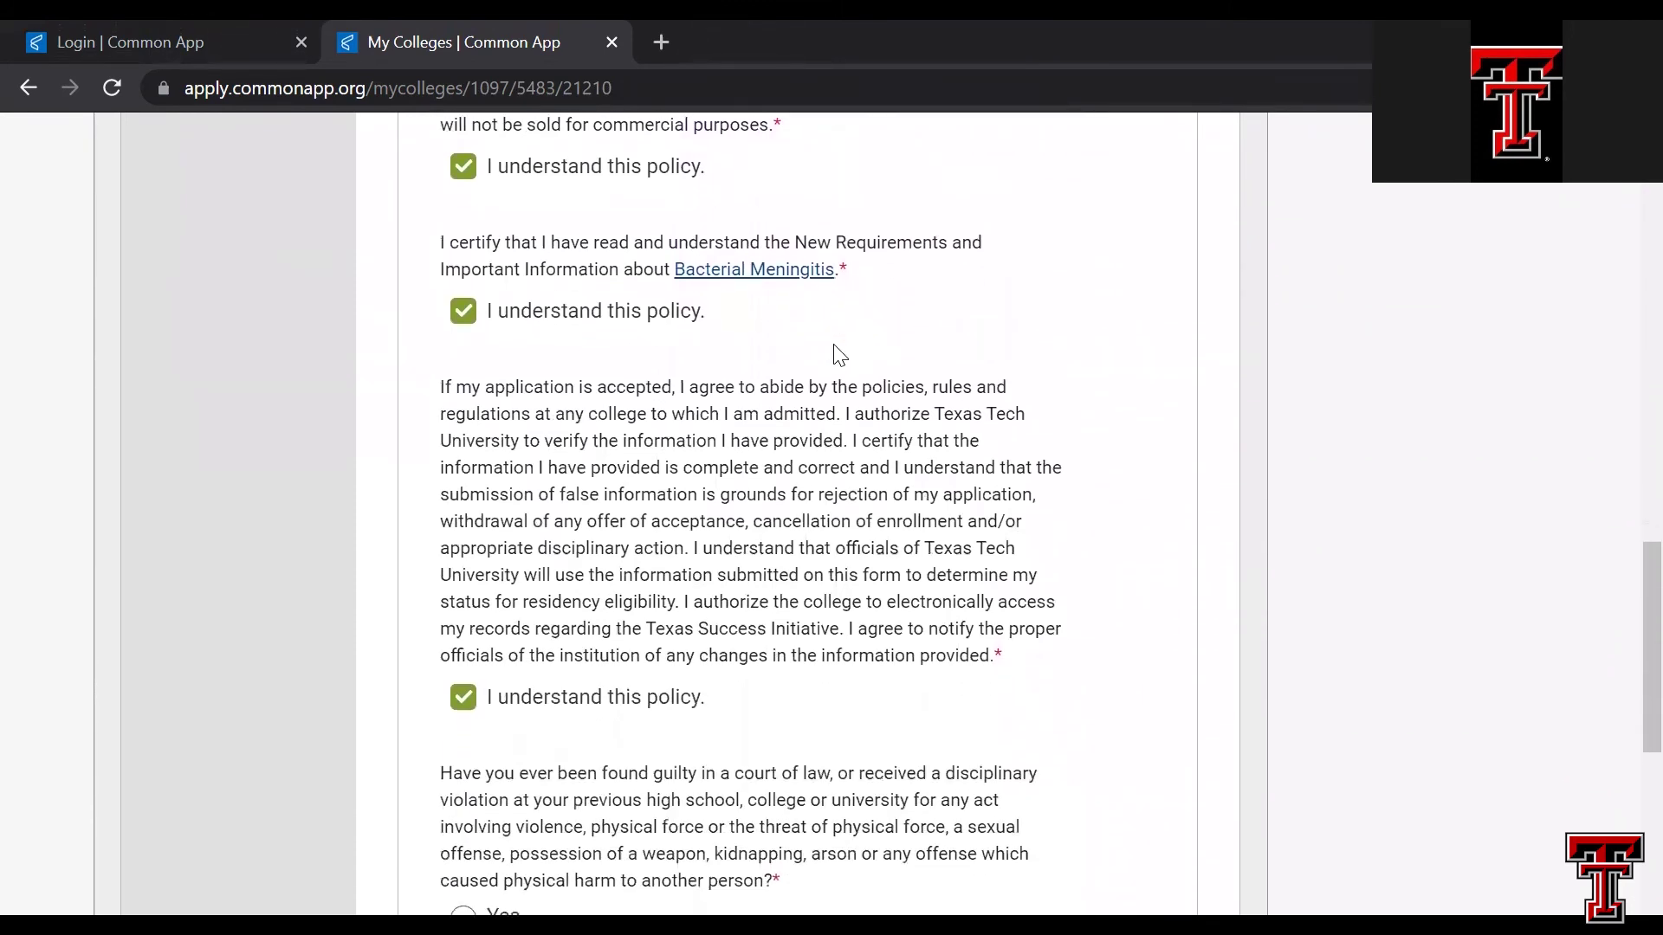
pyautogui.scroll(-1, 839, 355)
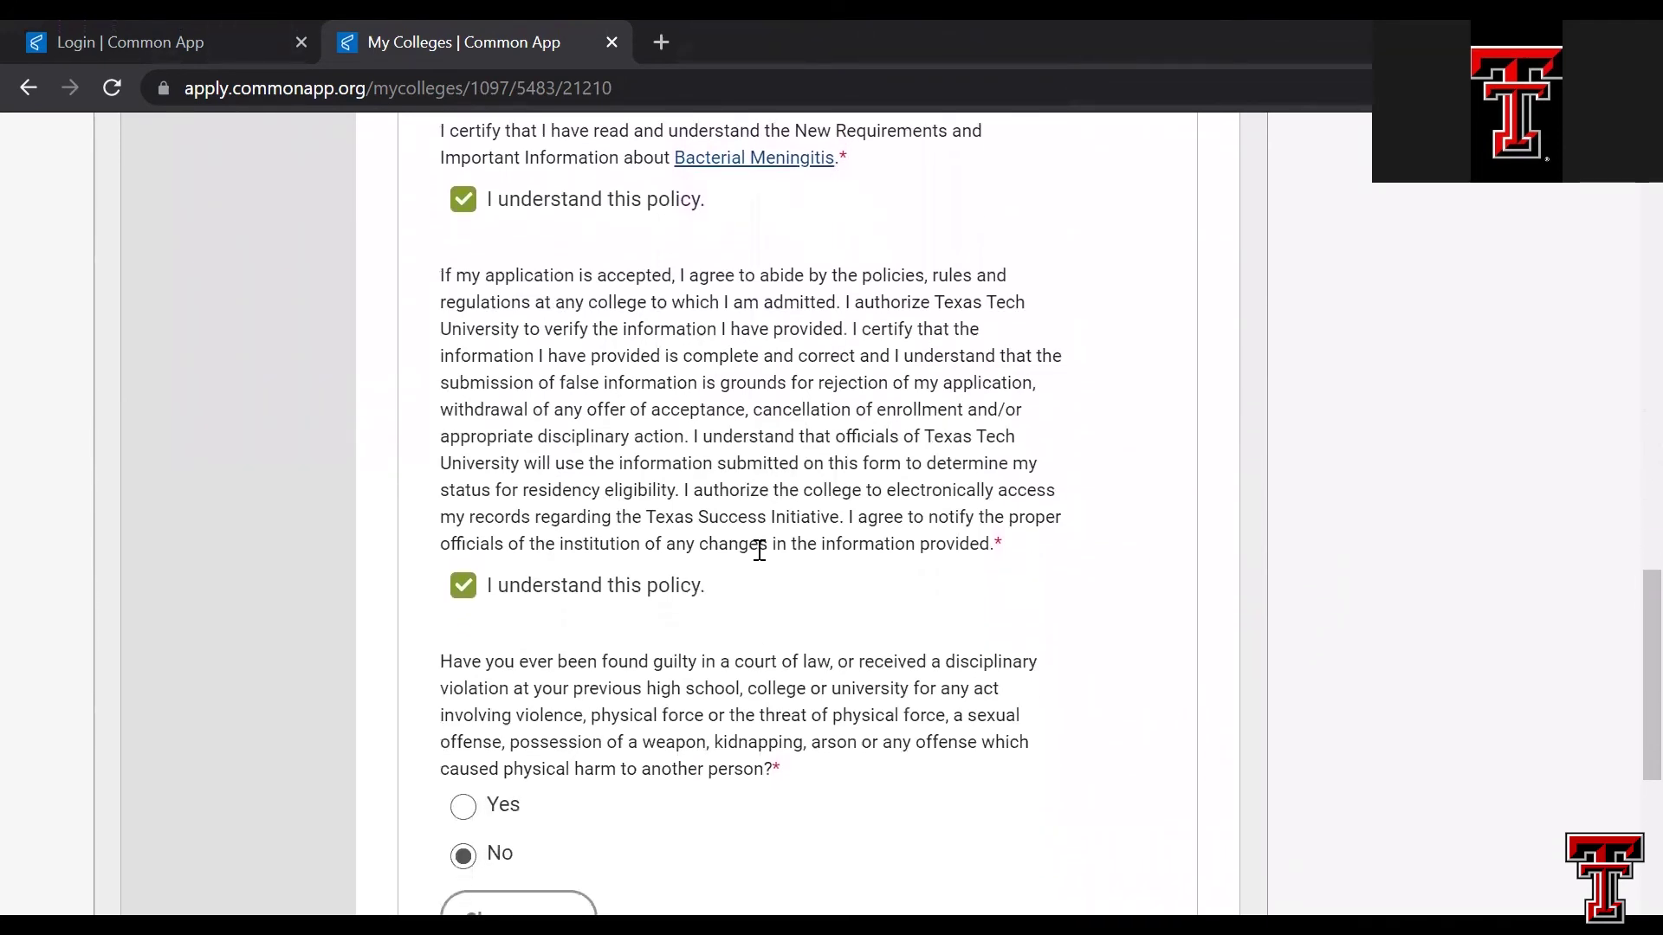
pyautogui.scroll(-5, 759, 551)
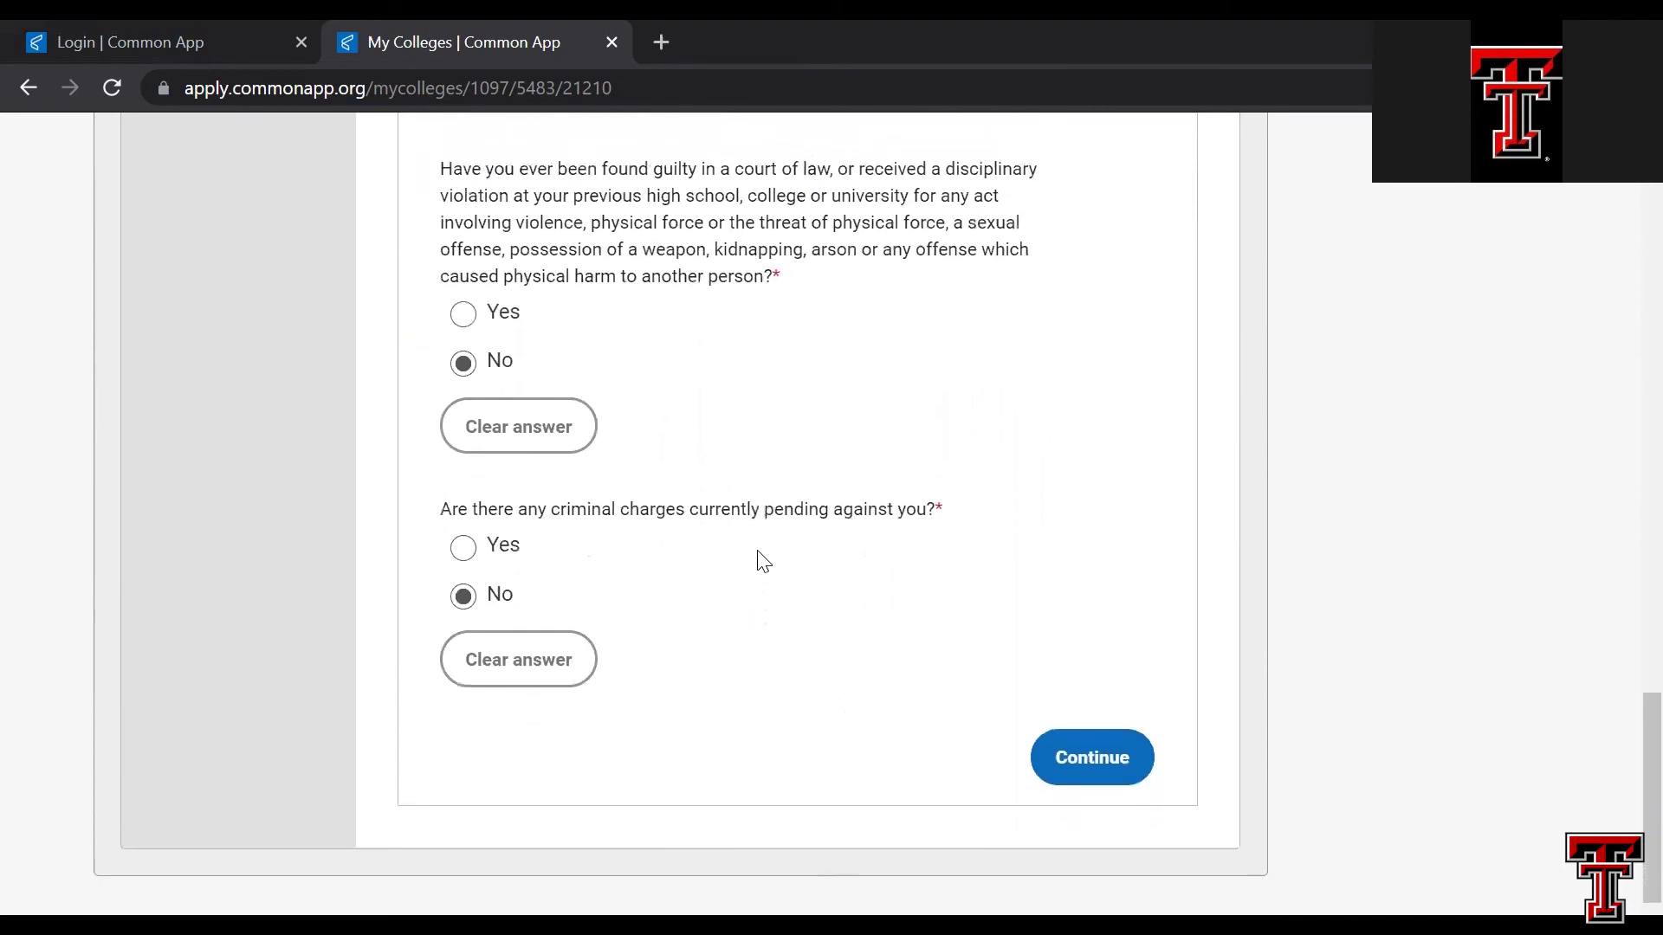
pyautogui.scroll(1, 759, 561)
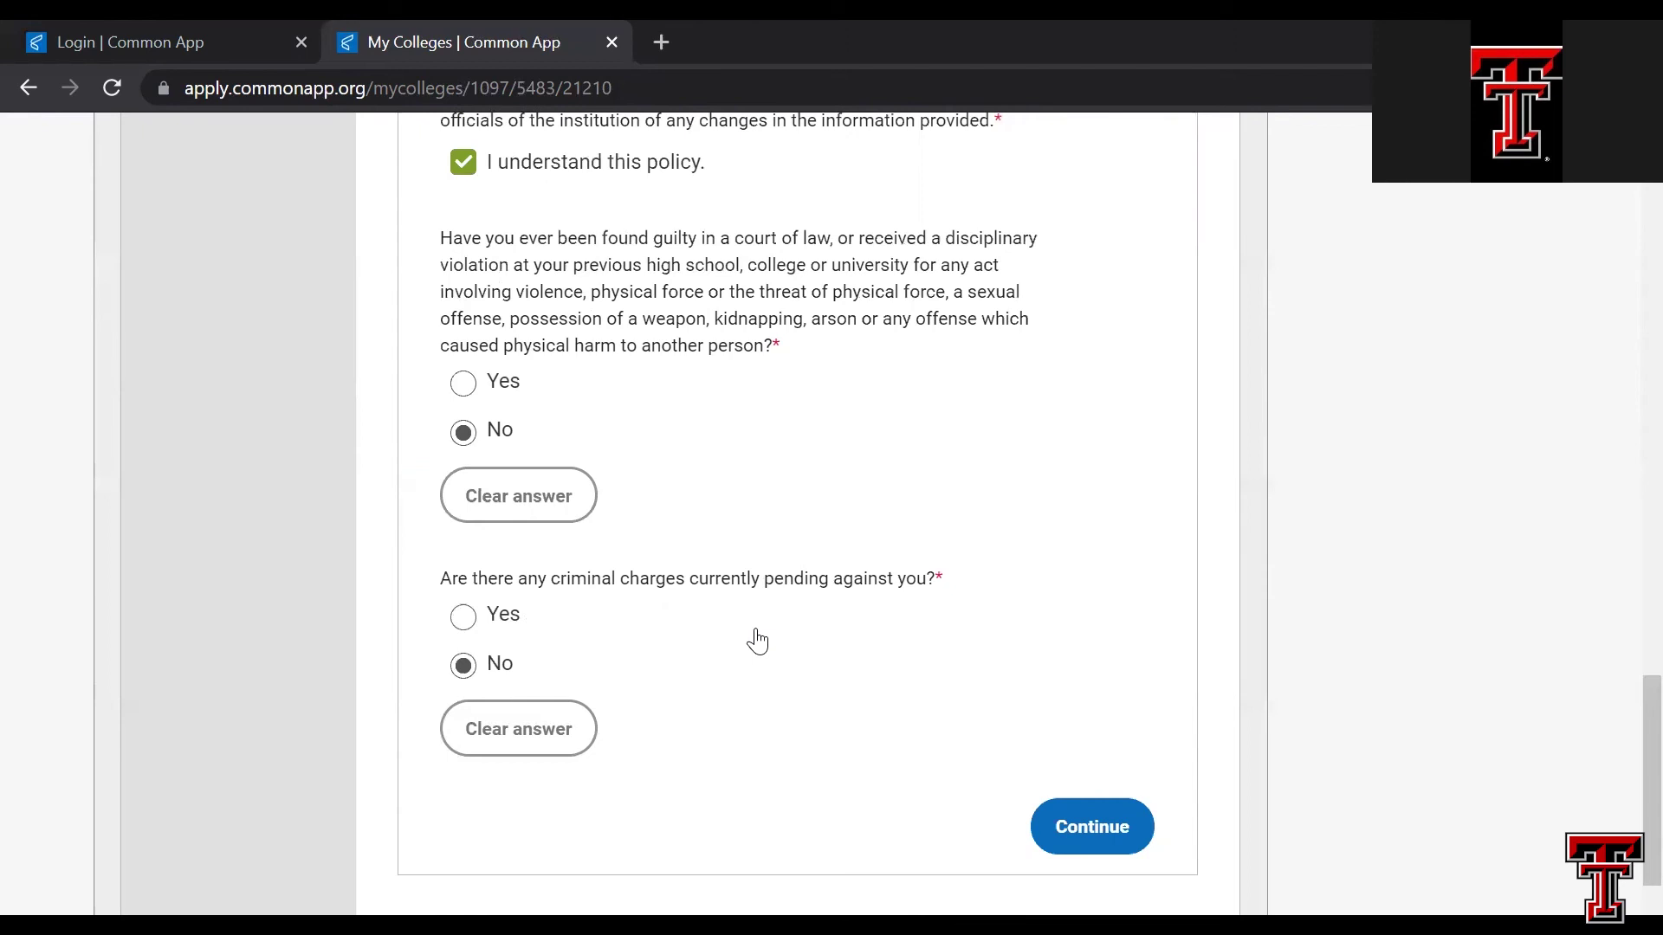
# - Continue to Recommenders and FERPA and expand the details of the FERPA Release Authorization
pyautogui.click(1079, 838)
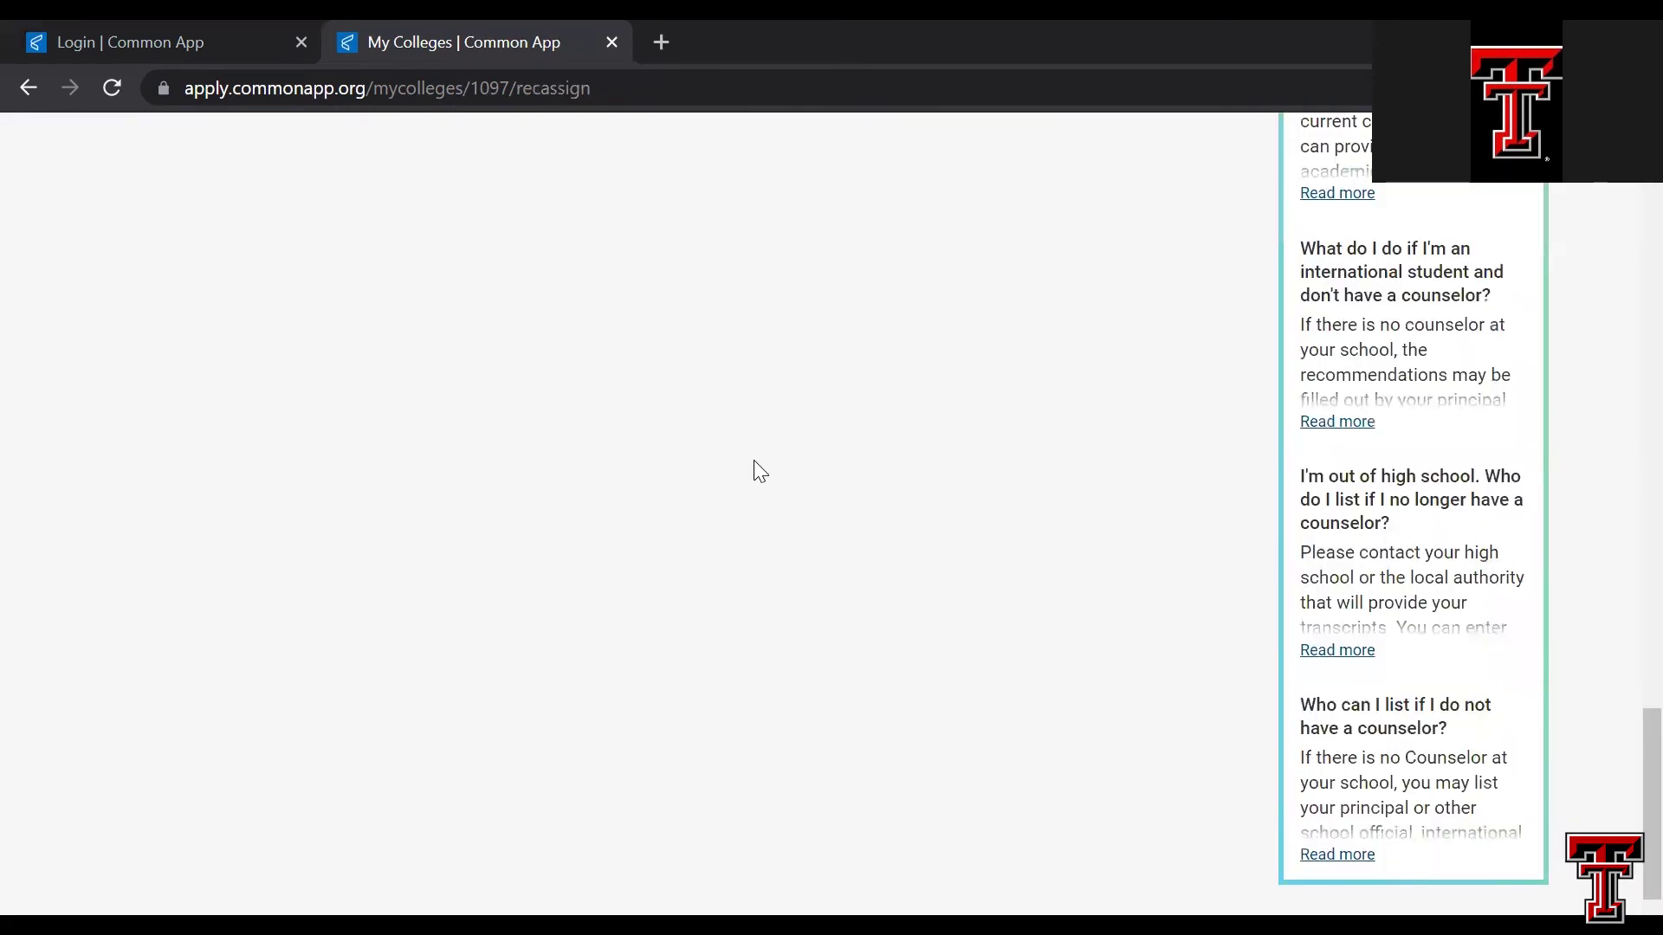
pyautogui.scroll(5, 731, 481)
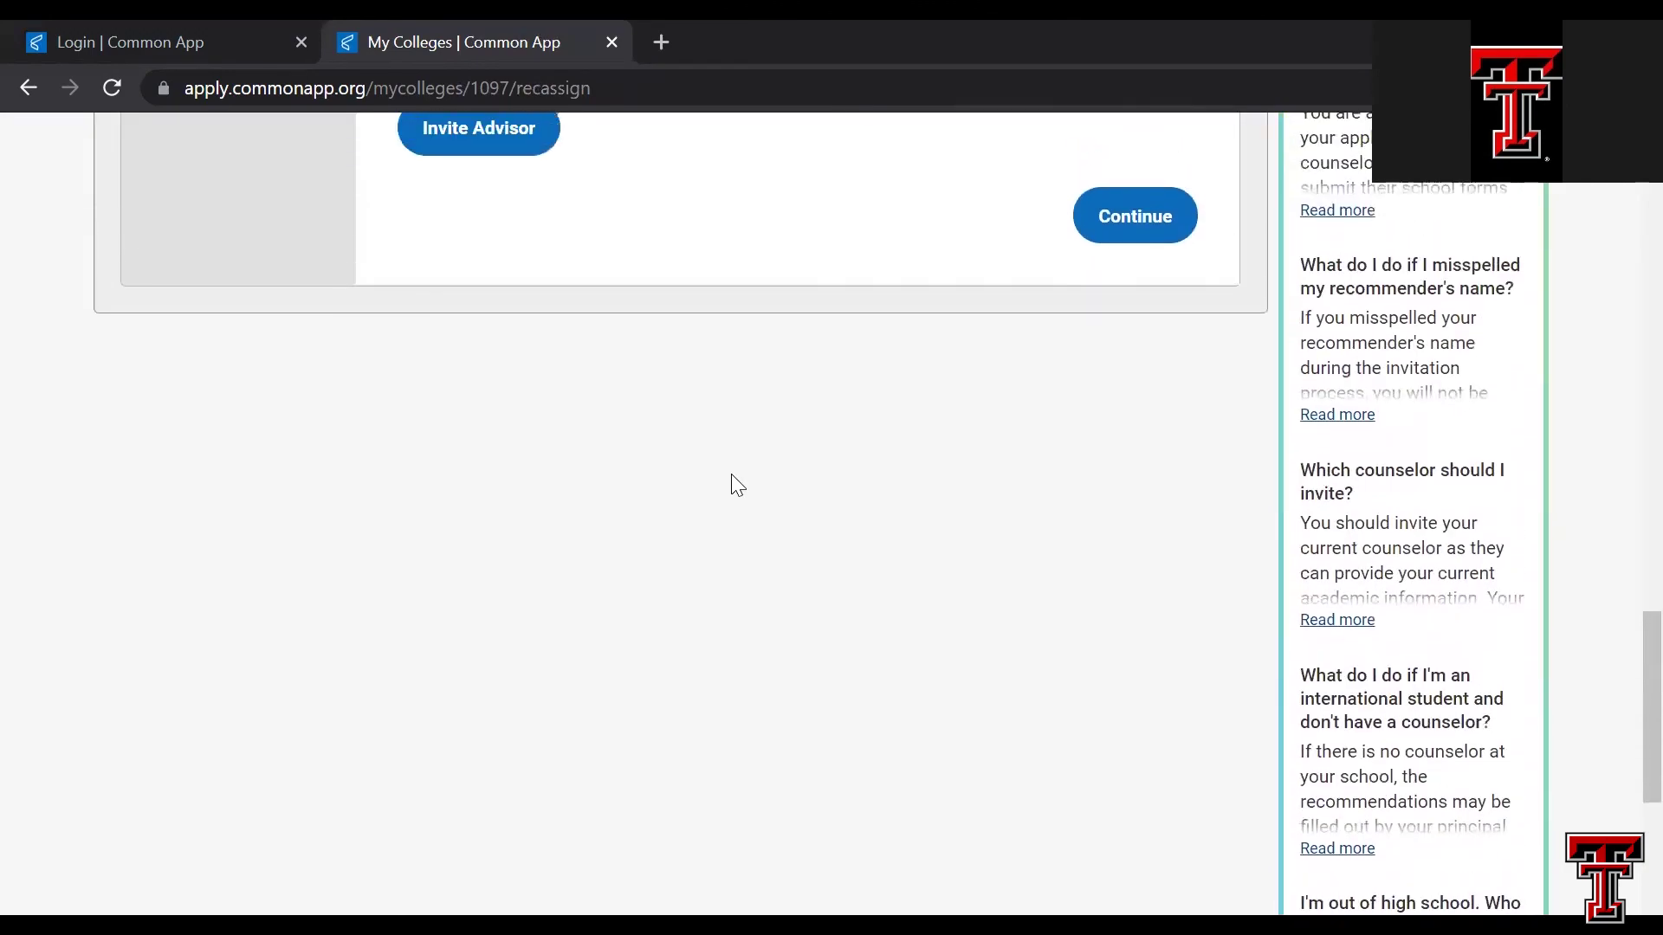
pyautogui.scroll(18, 731, 475)
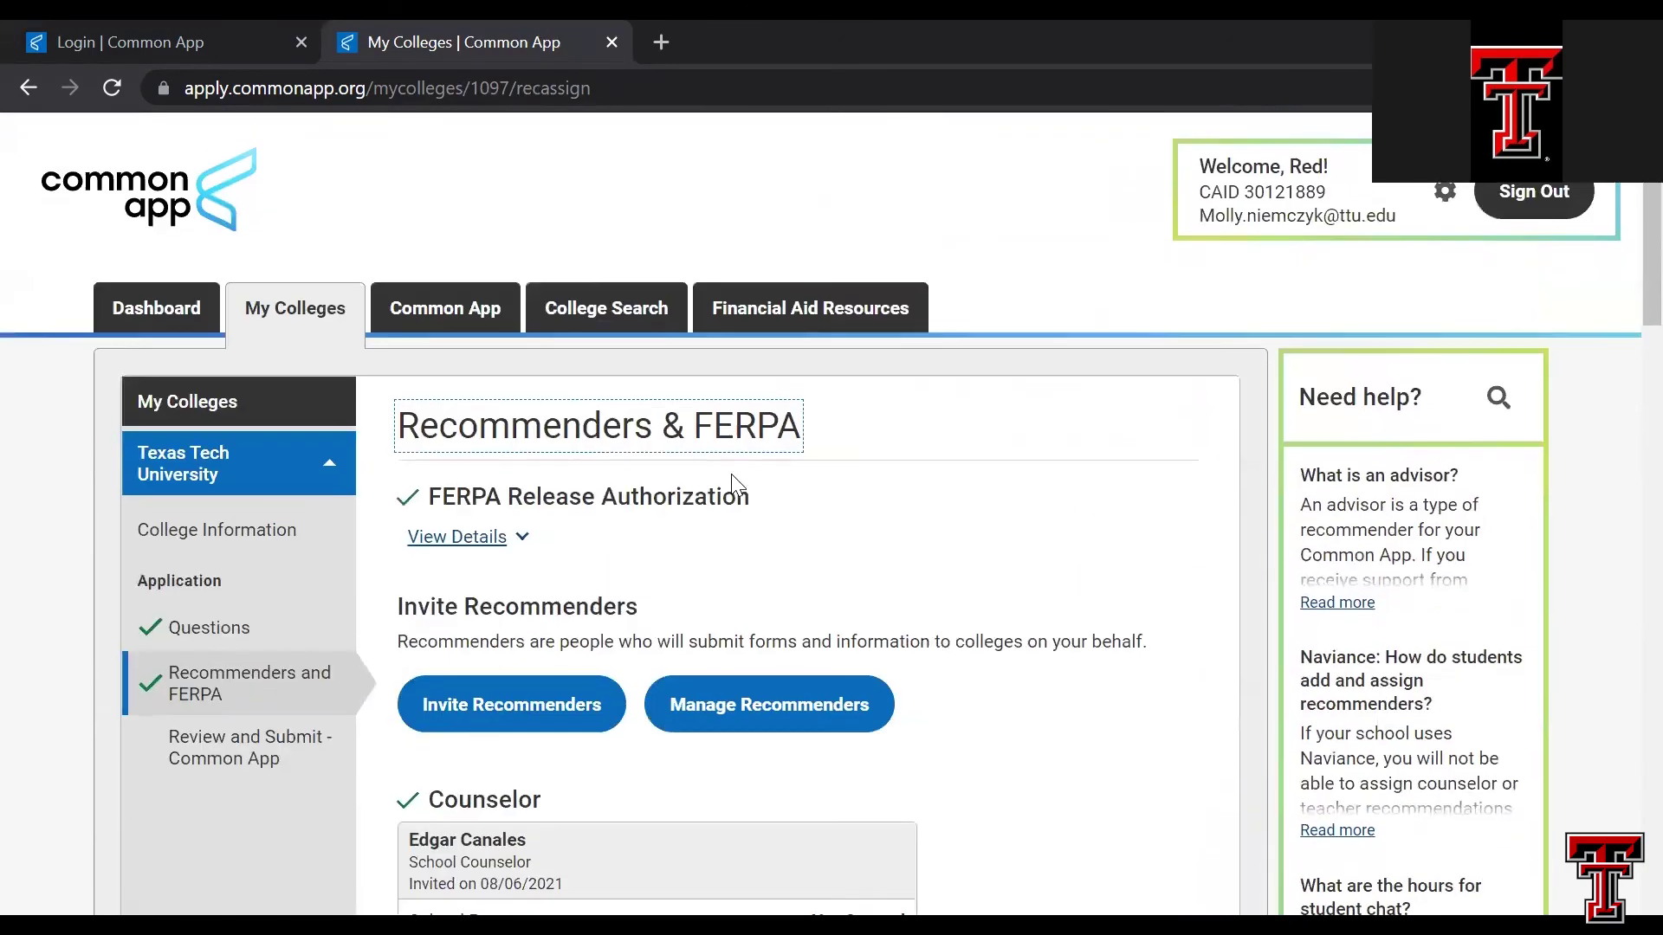
pyautogui.scroll(-2, 731, 482)
pyautogui.scroll(1, 732, 482)
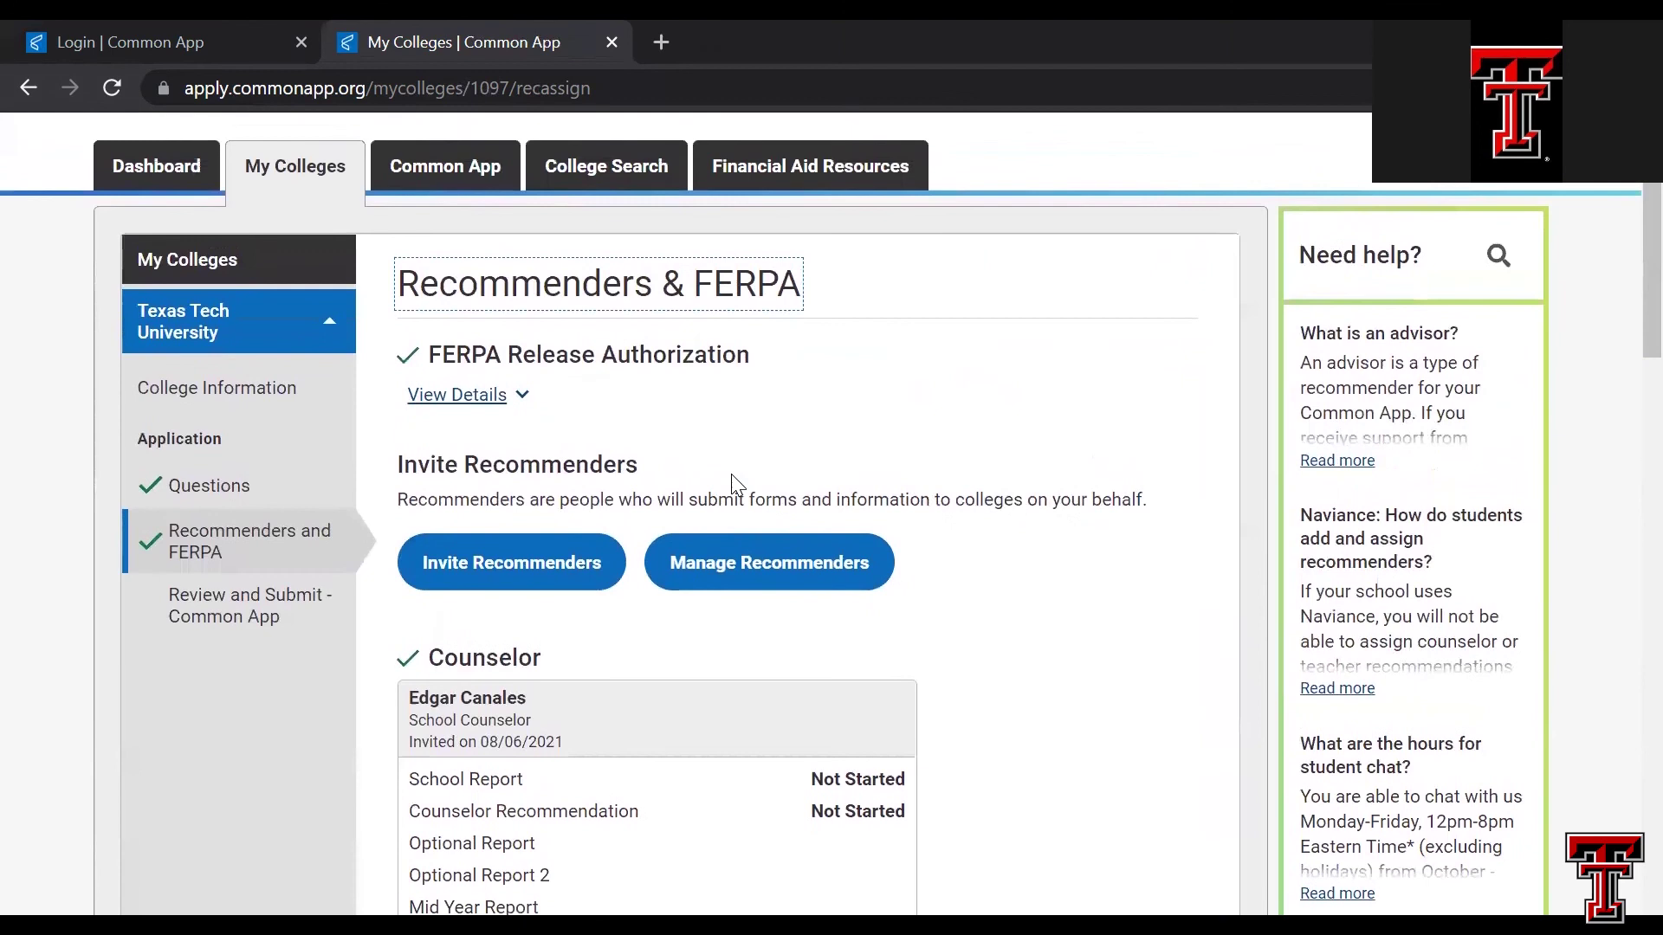
pyautogui.click(519, 400)
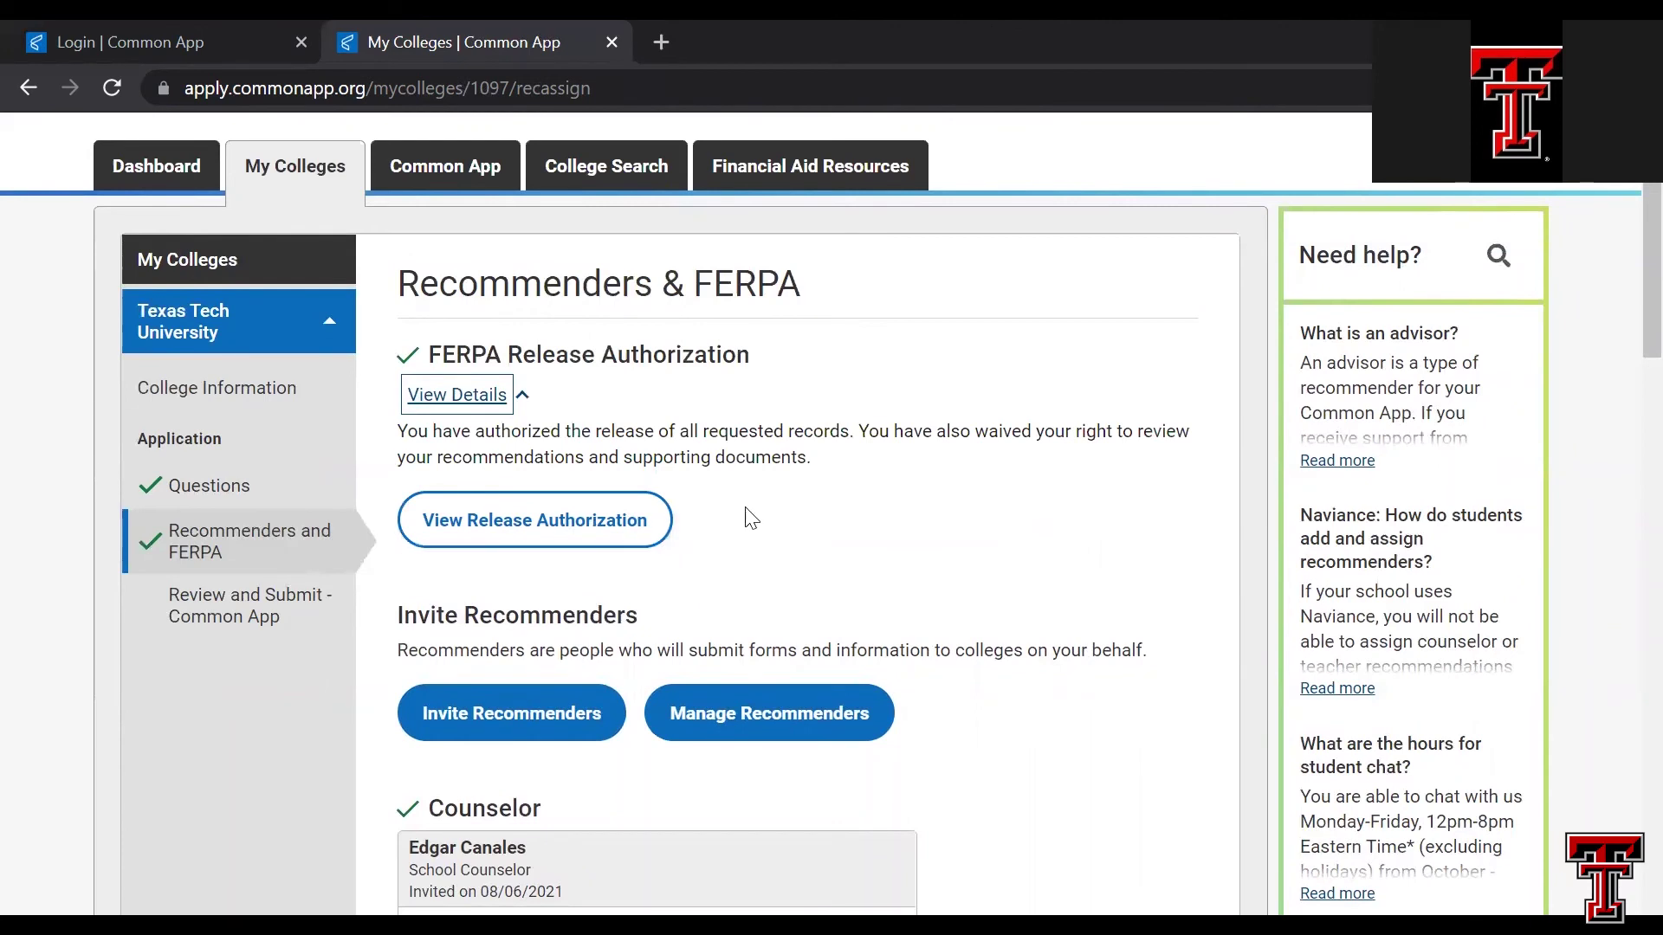
# - Open the options for inviting recommenders, view the teacher, other recommender, parent and advisor choices, and close them without inviting anyone
pyautogui.scroll(-2, 752, 489)
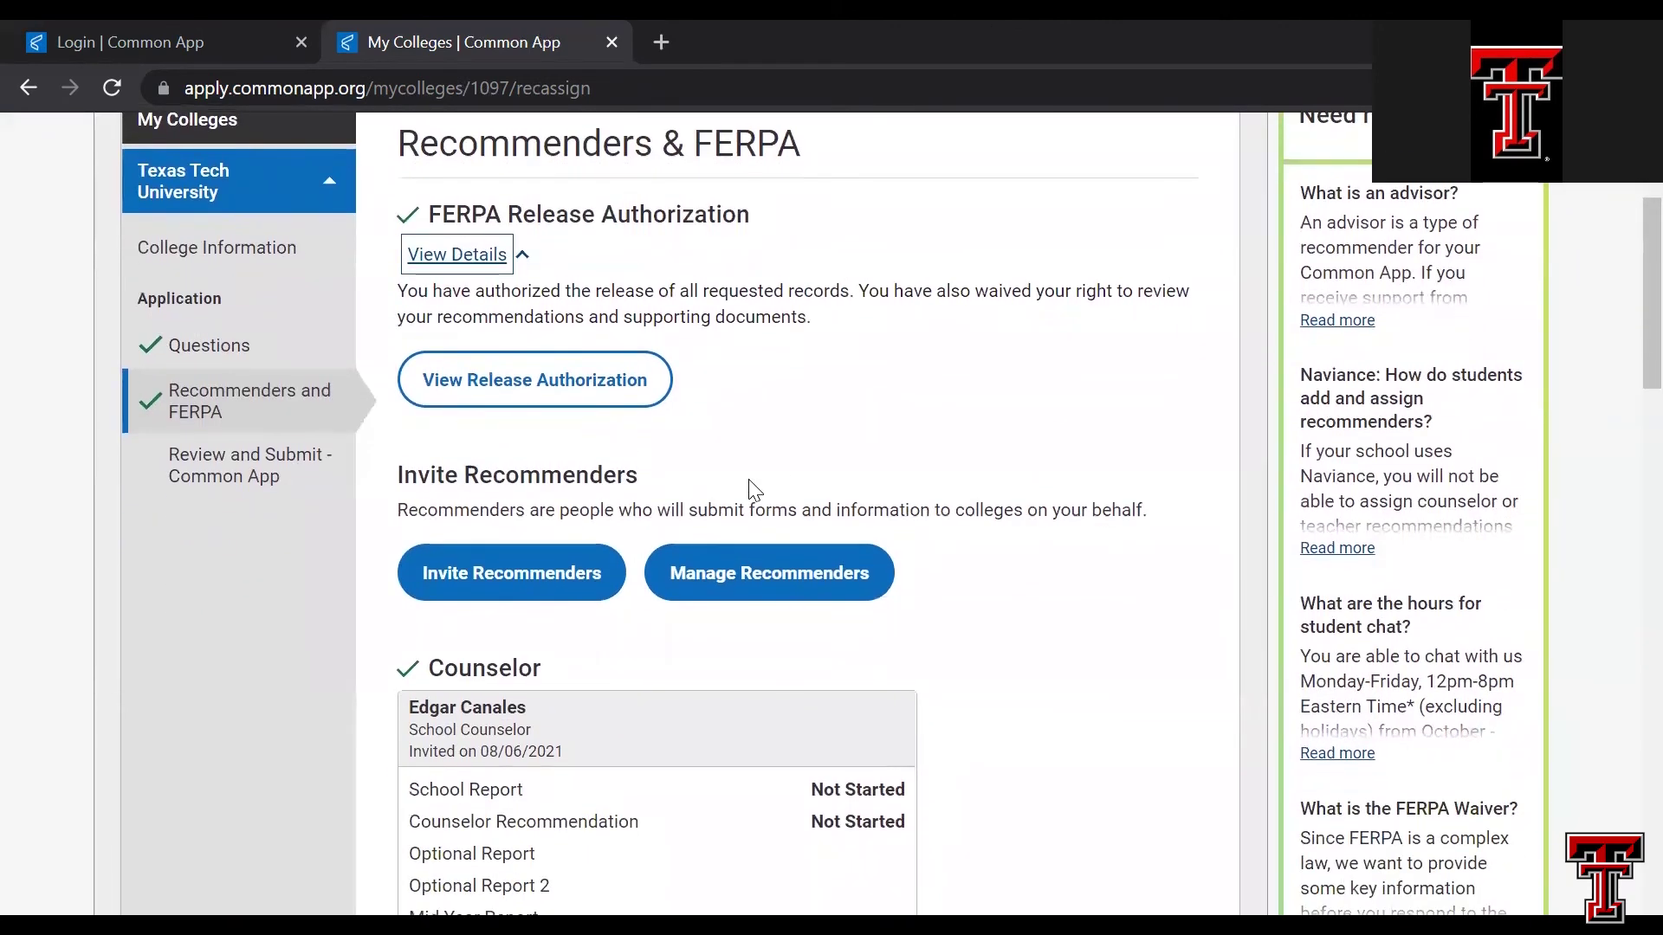
pyautogui.scroll(-2, 750, 487)
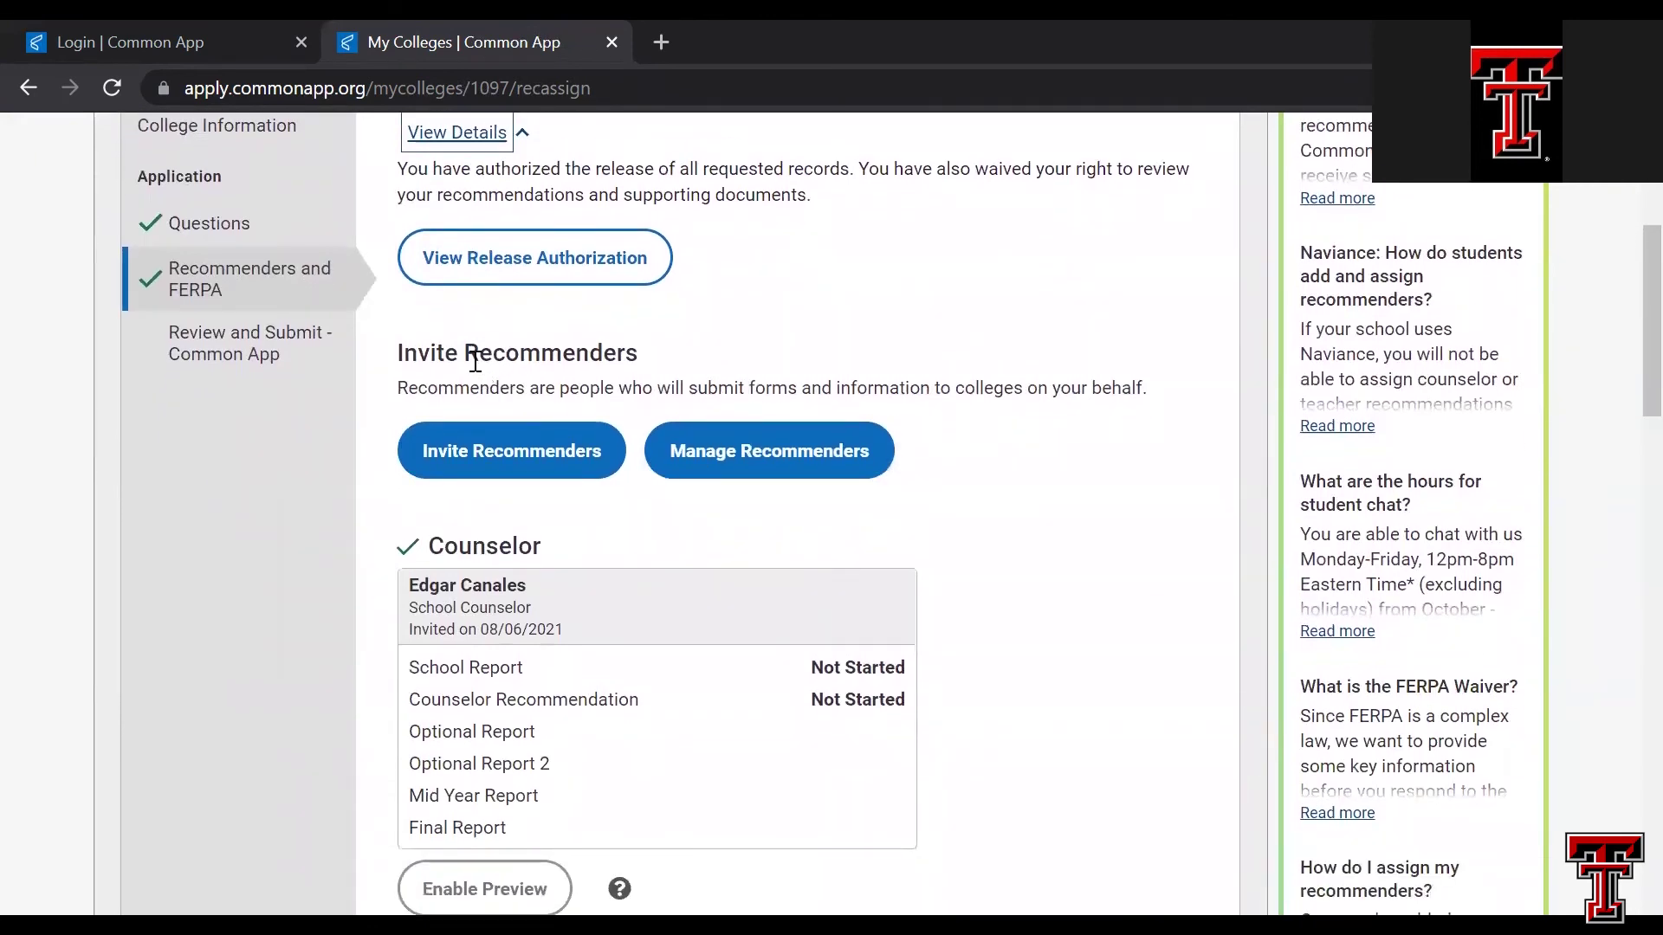
pyautogui.rightClick(513, 466)
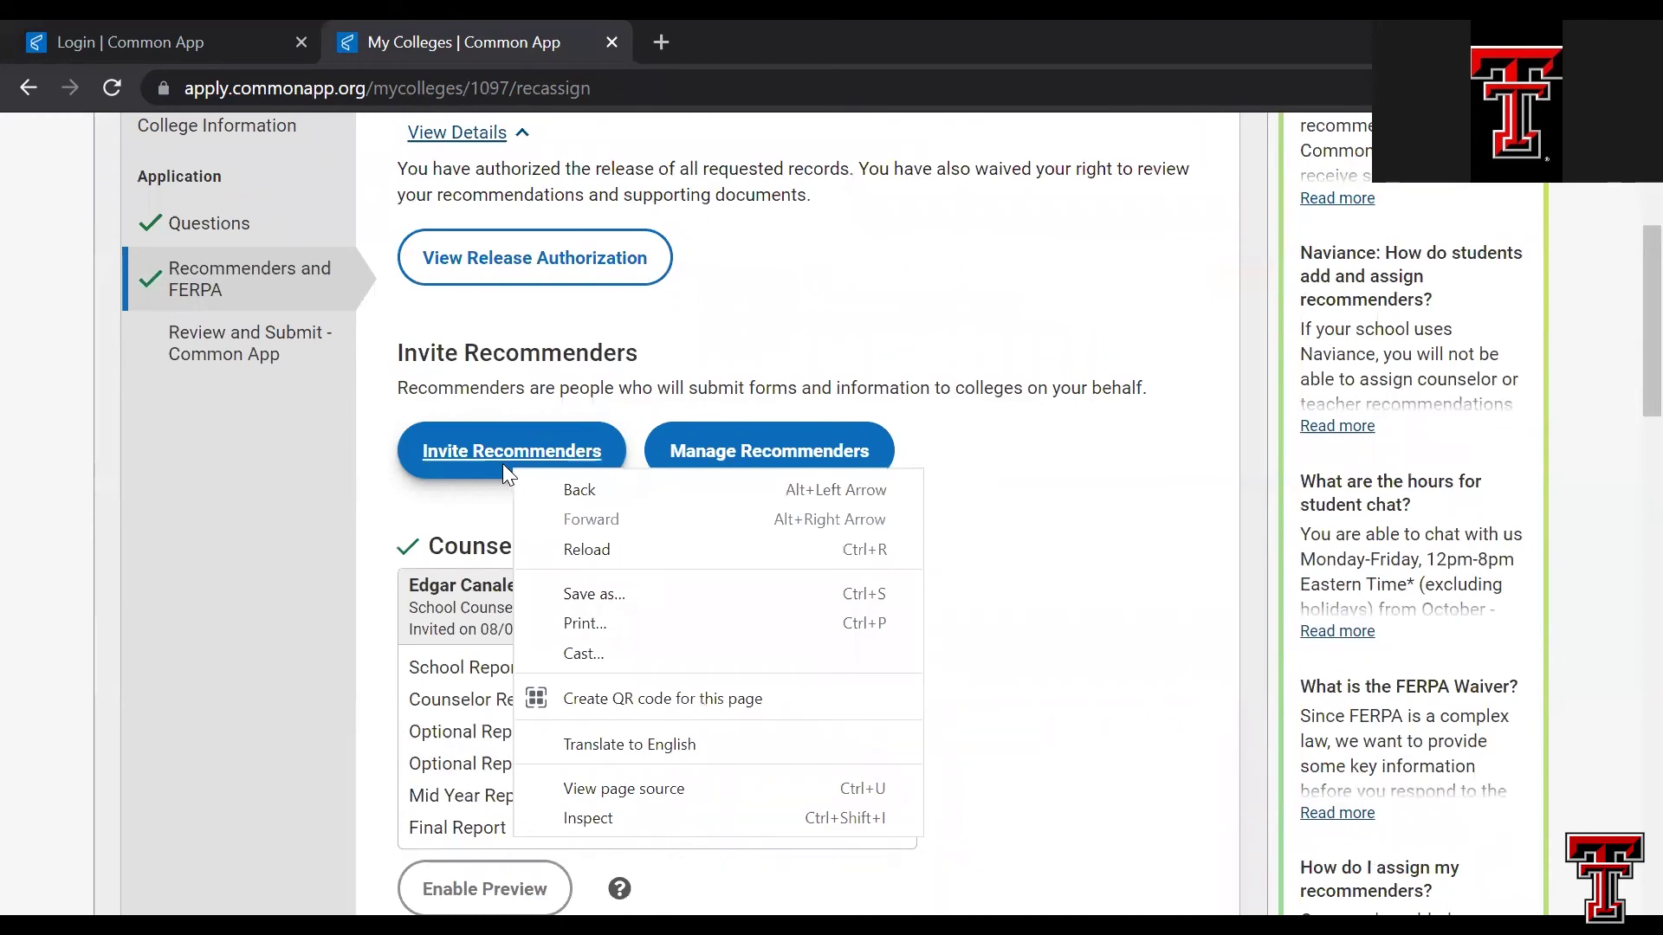
pyautogui.rightClick(497, 450)
pyautogui.press('Escape')
pyautogui.click(499, 462)
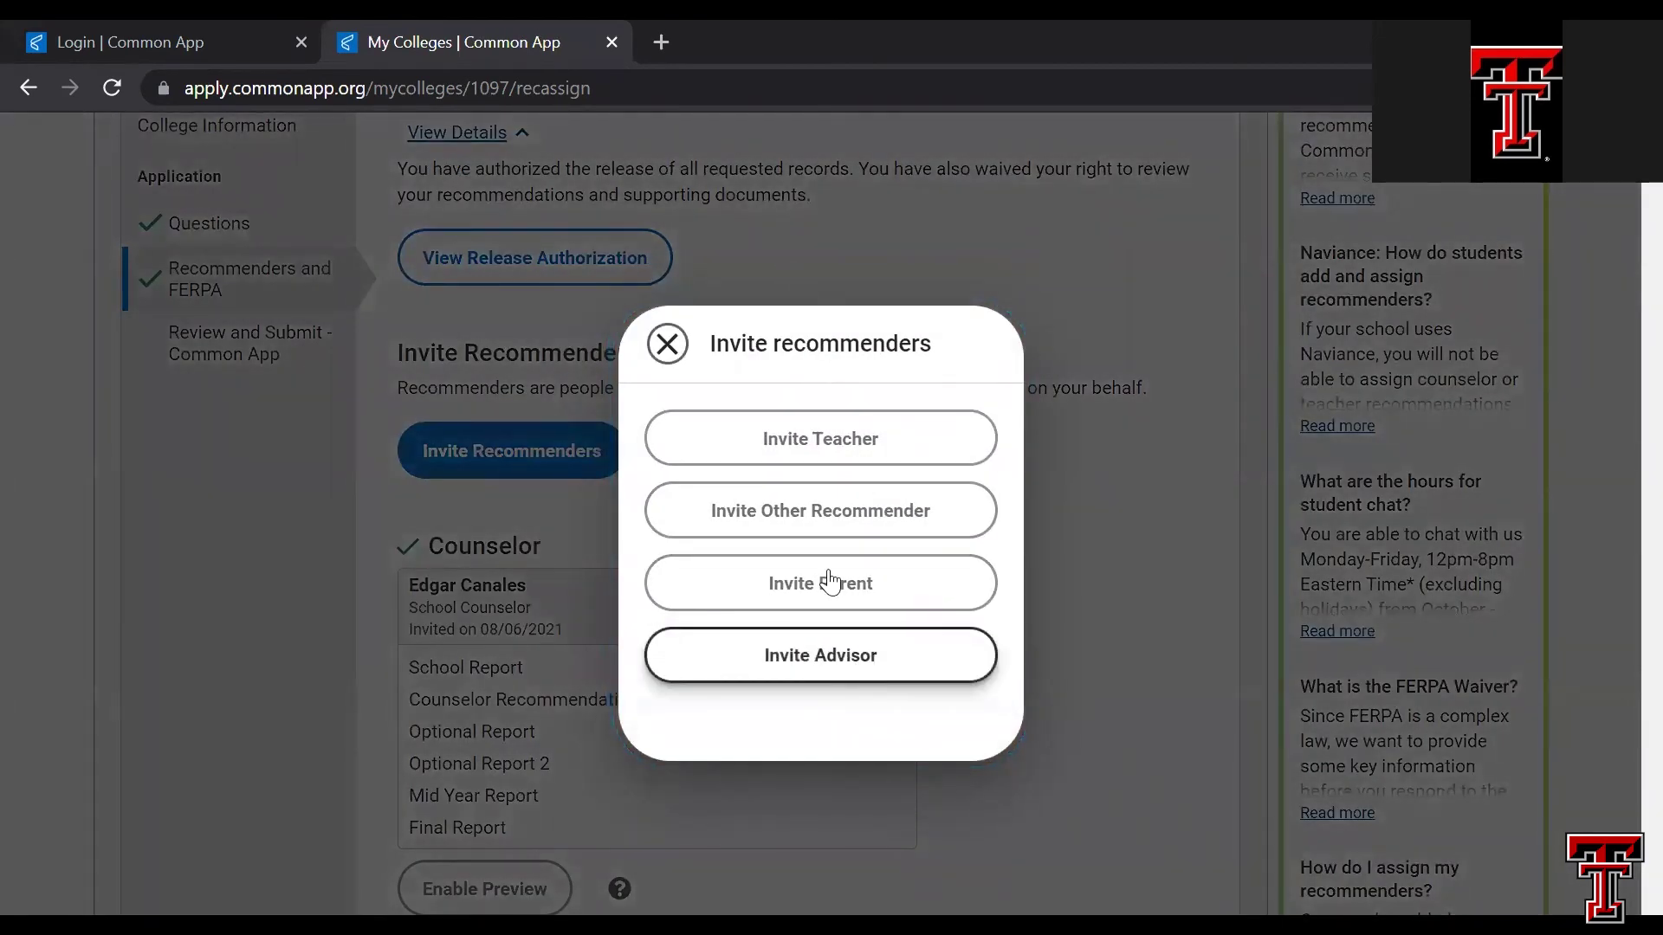
pyautogui.click(676, 358)
# - Review the Counselor, Teacher, Other Recommender and Advisor sections, including the recommender types Texas Tech University accepts
pyautogui.scroll(-1, 807, 366)
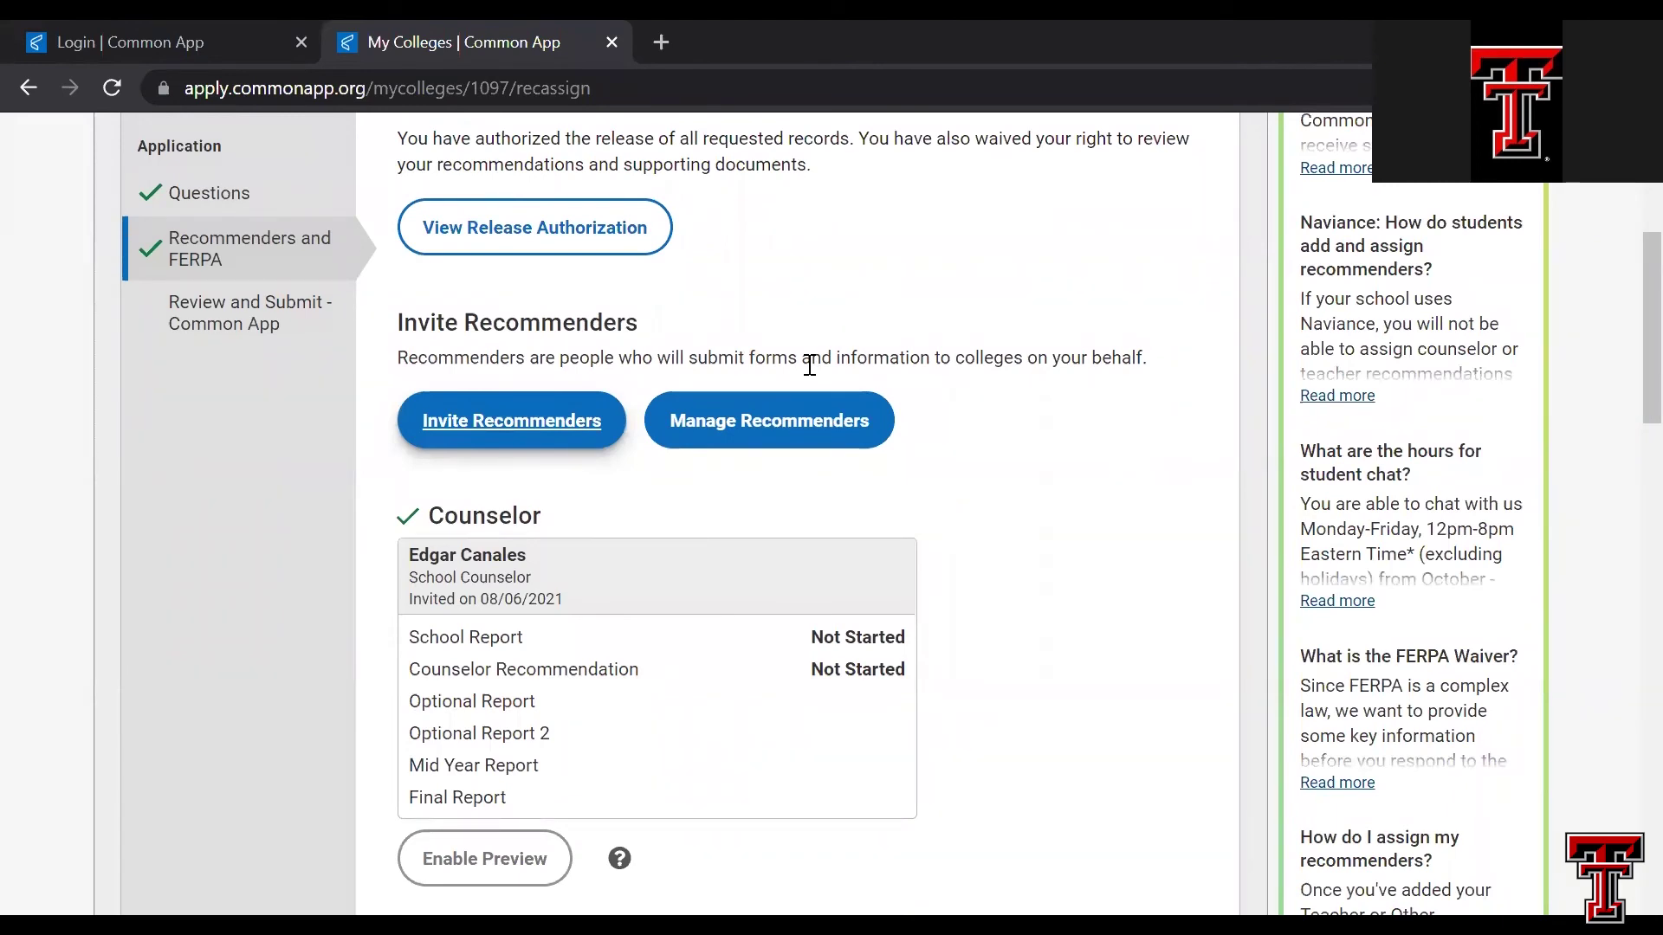
pyautogui.scroll(-3, 810, 366)
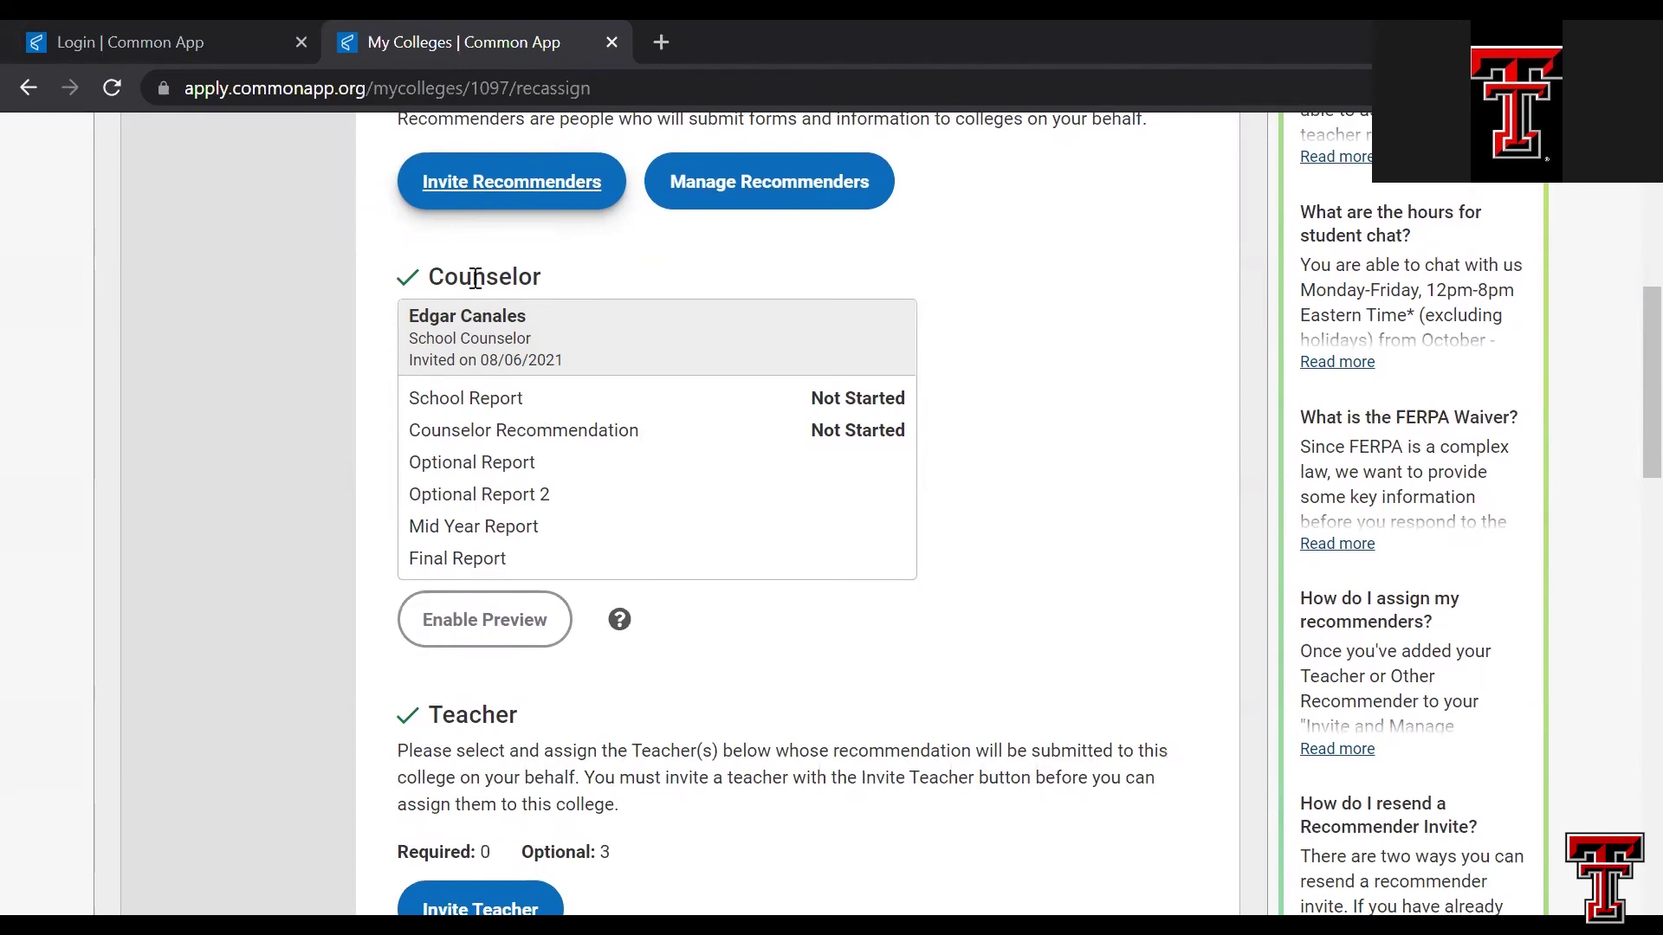
pyautogui.scroll(-3, 586, 621)
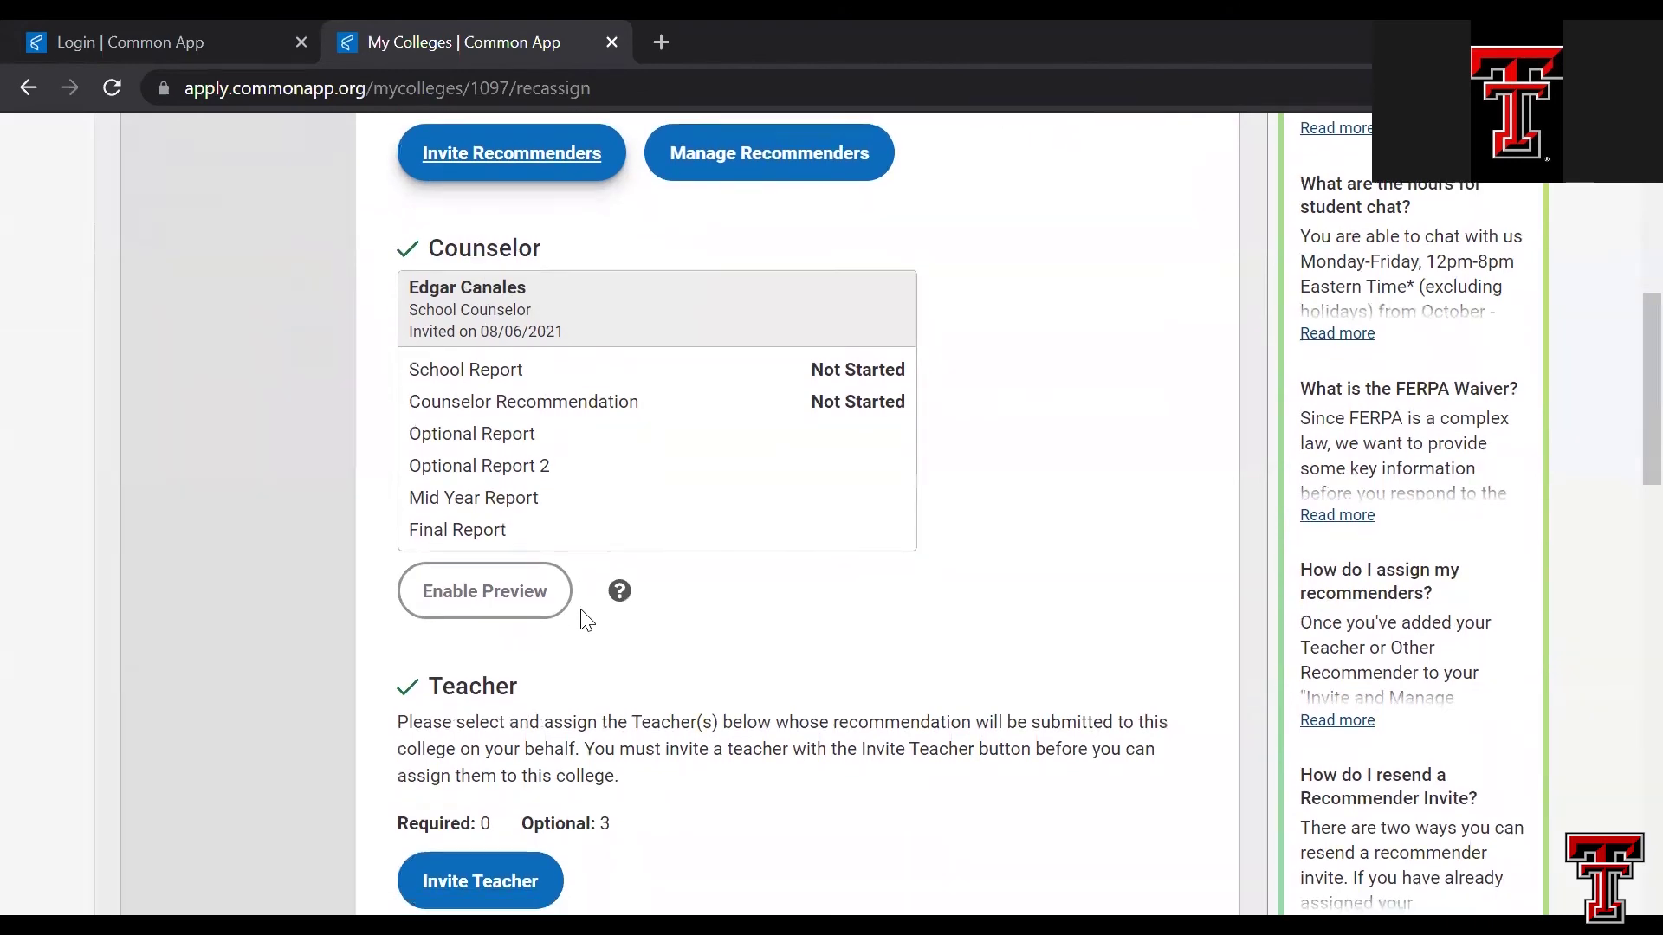
pyautogui.scroll(-1, 583, 609)
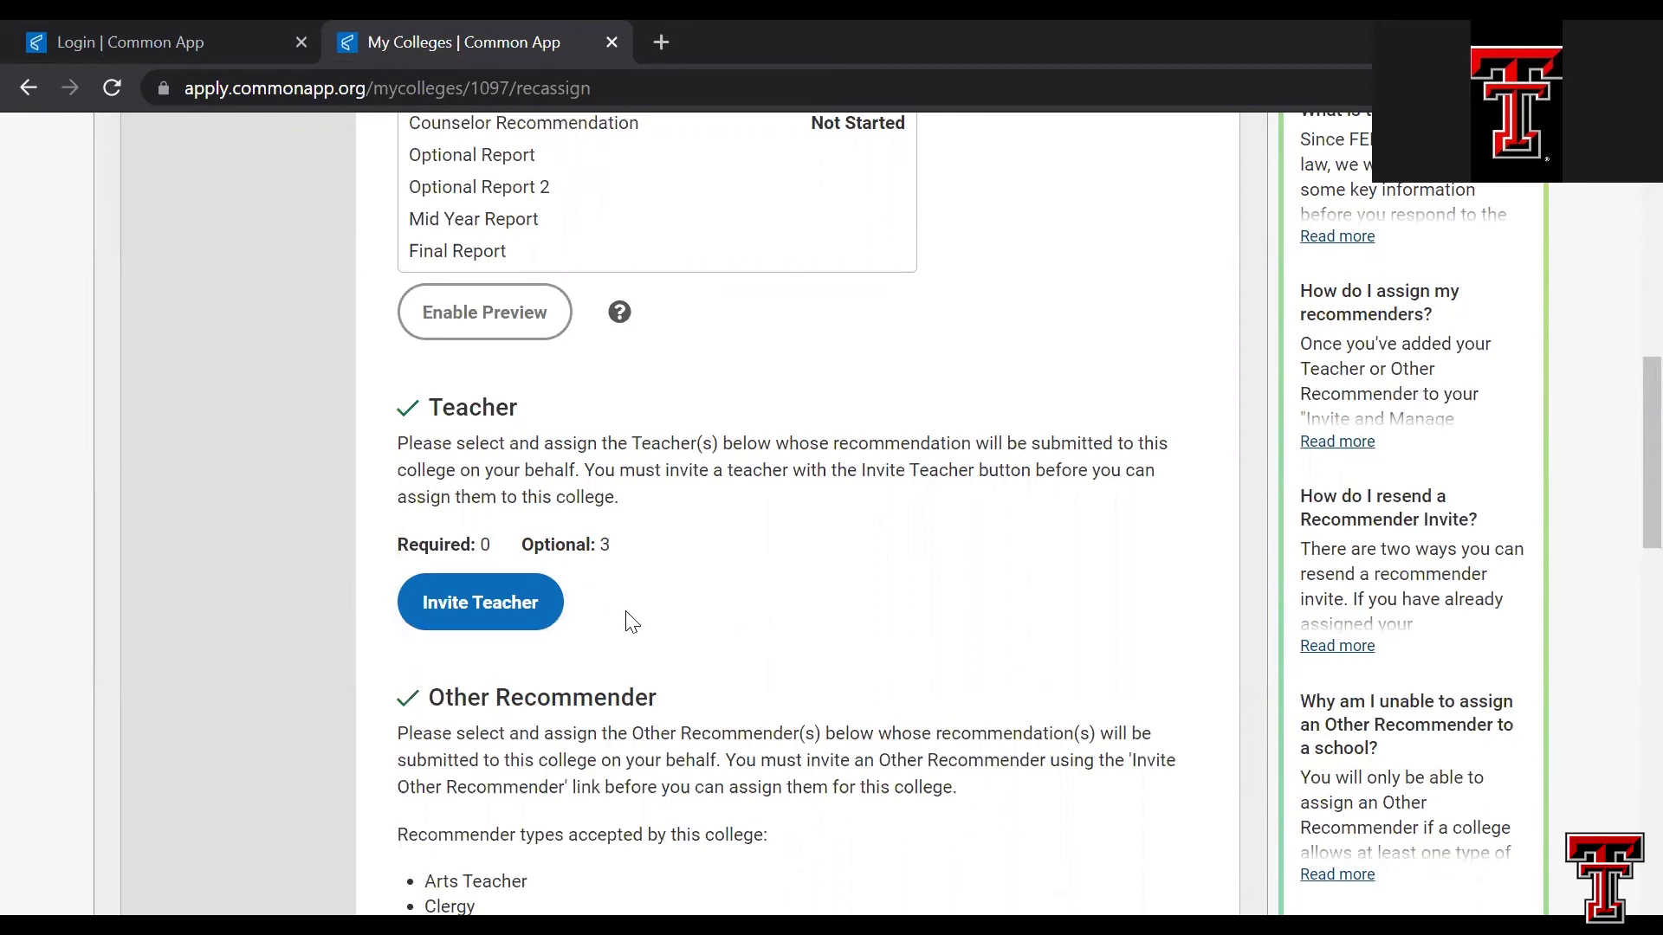
pyautogui.scroll(-2, 625, 615)
pyautogui.scroll(-1, 628, 612)
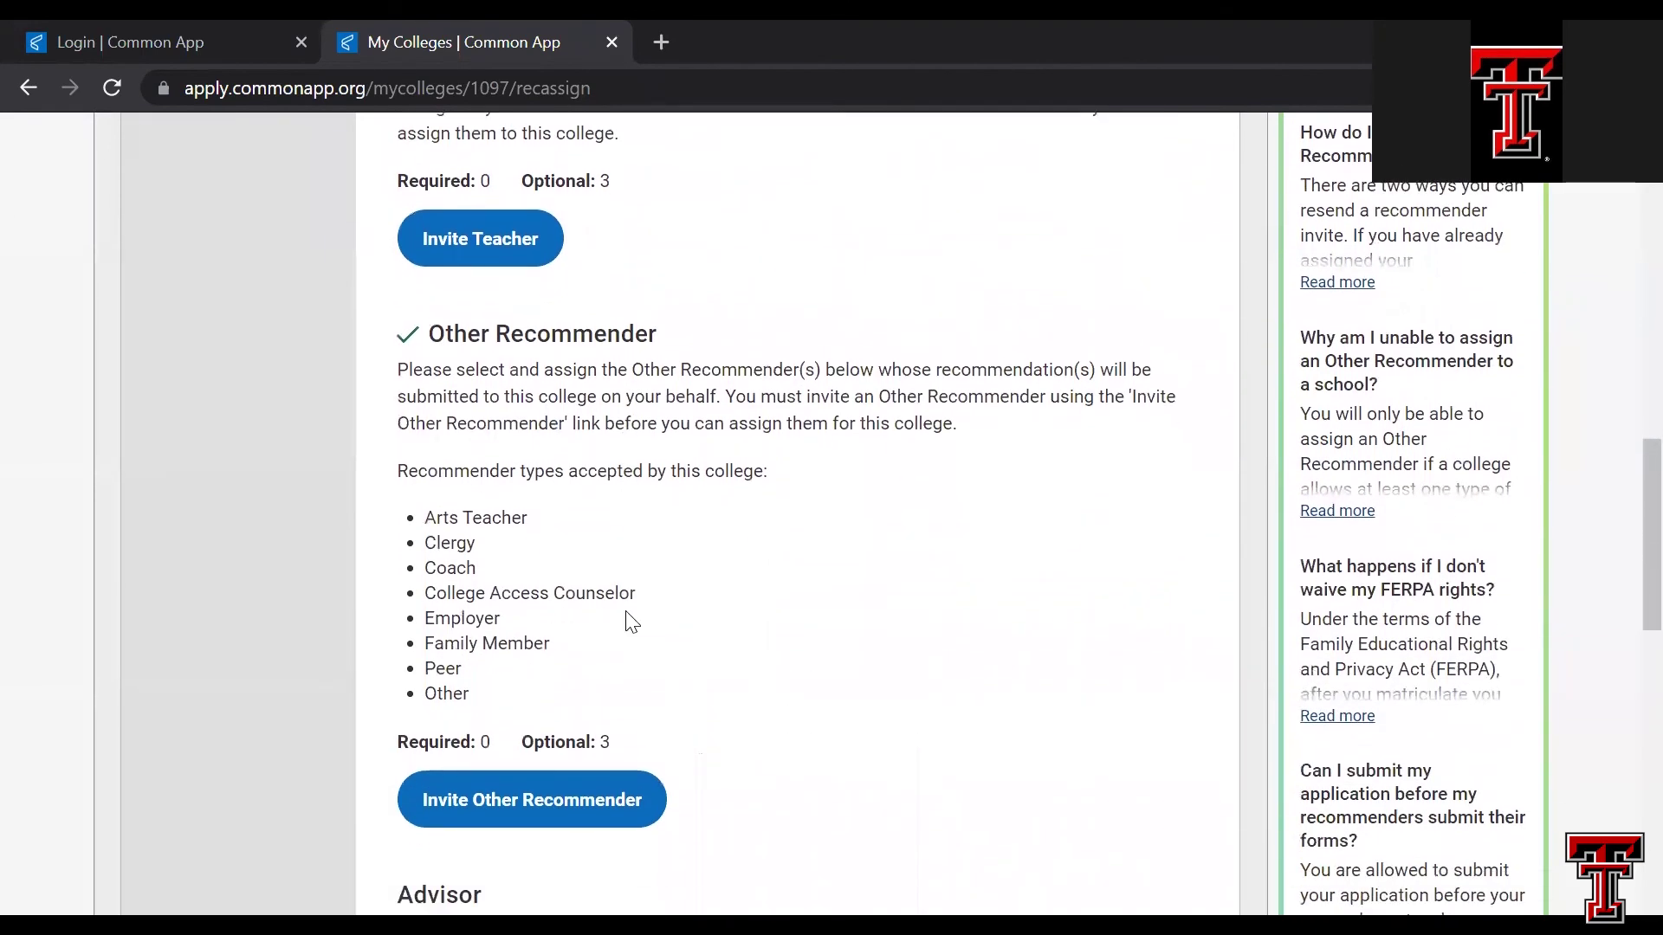
pyautogui.scroll(-1, 630, 618)
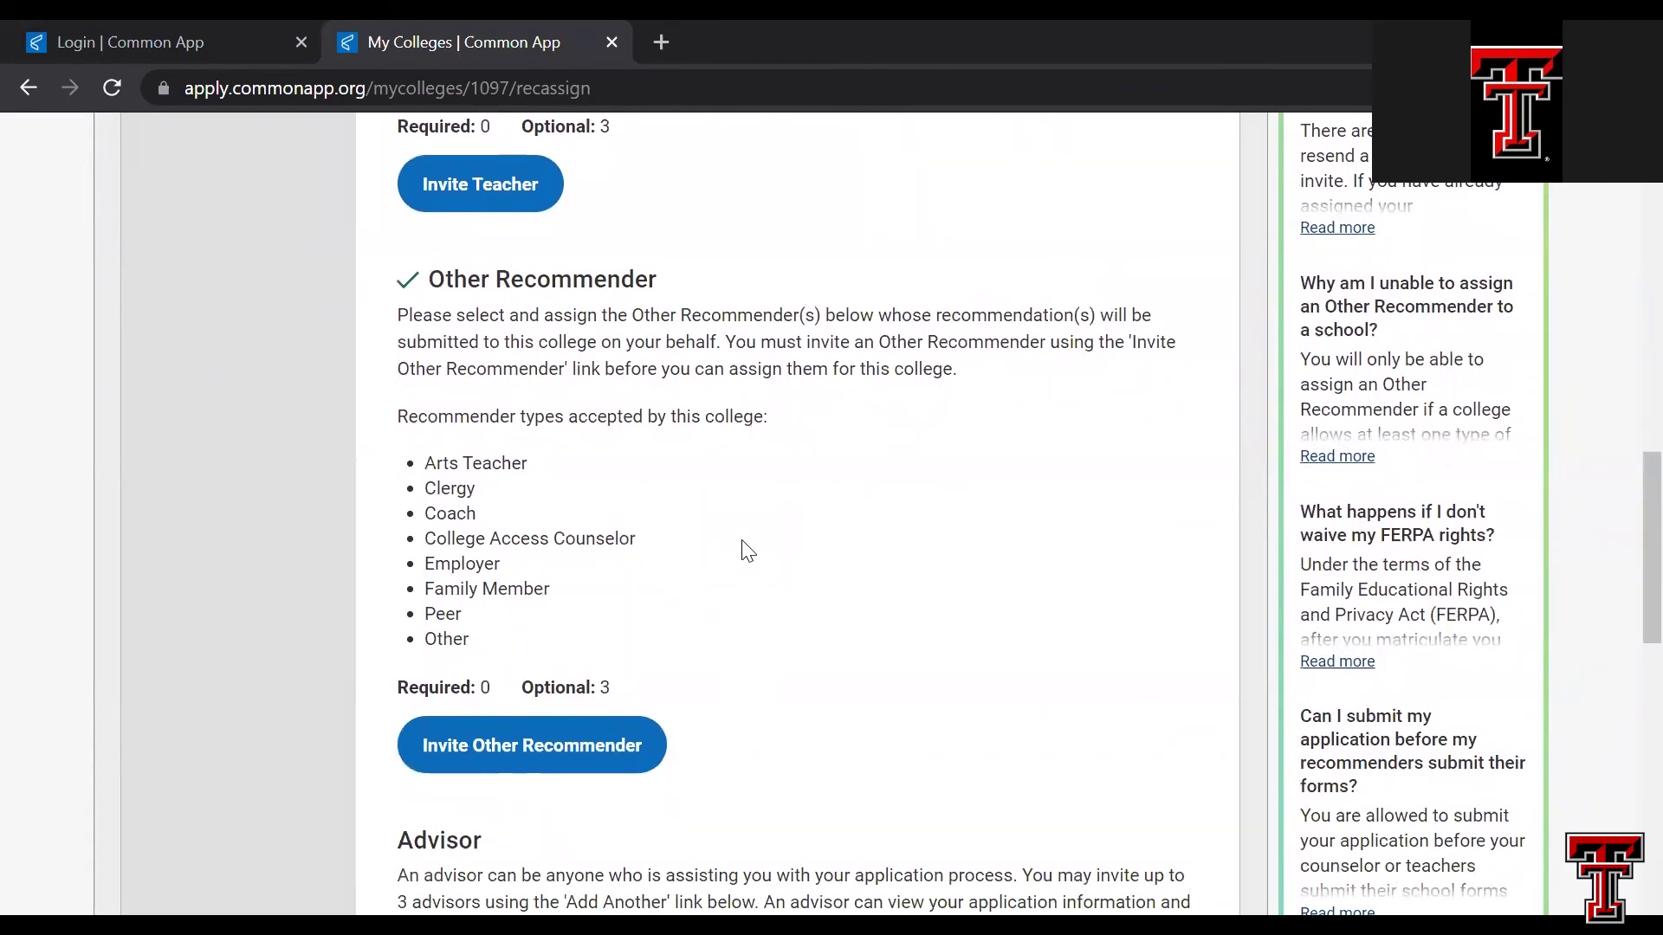
pyautogui.scroll(-5, 742, 550)
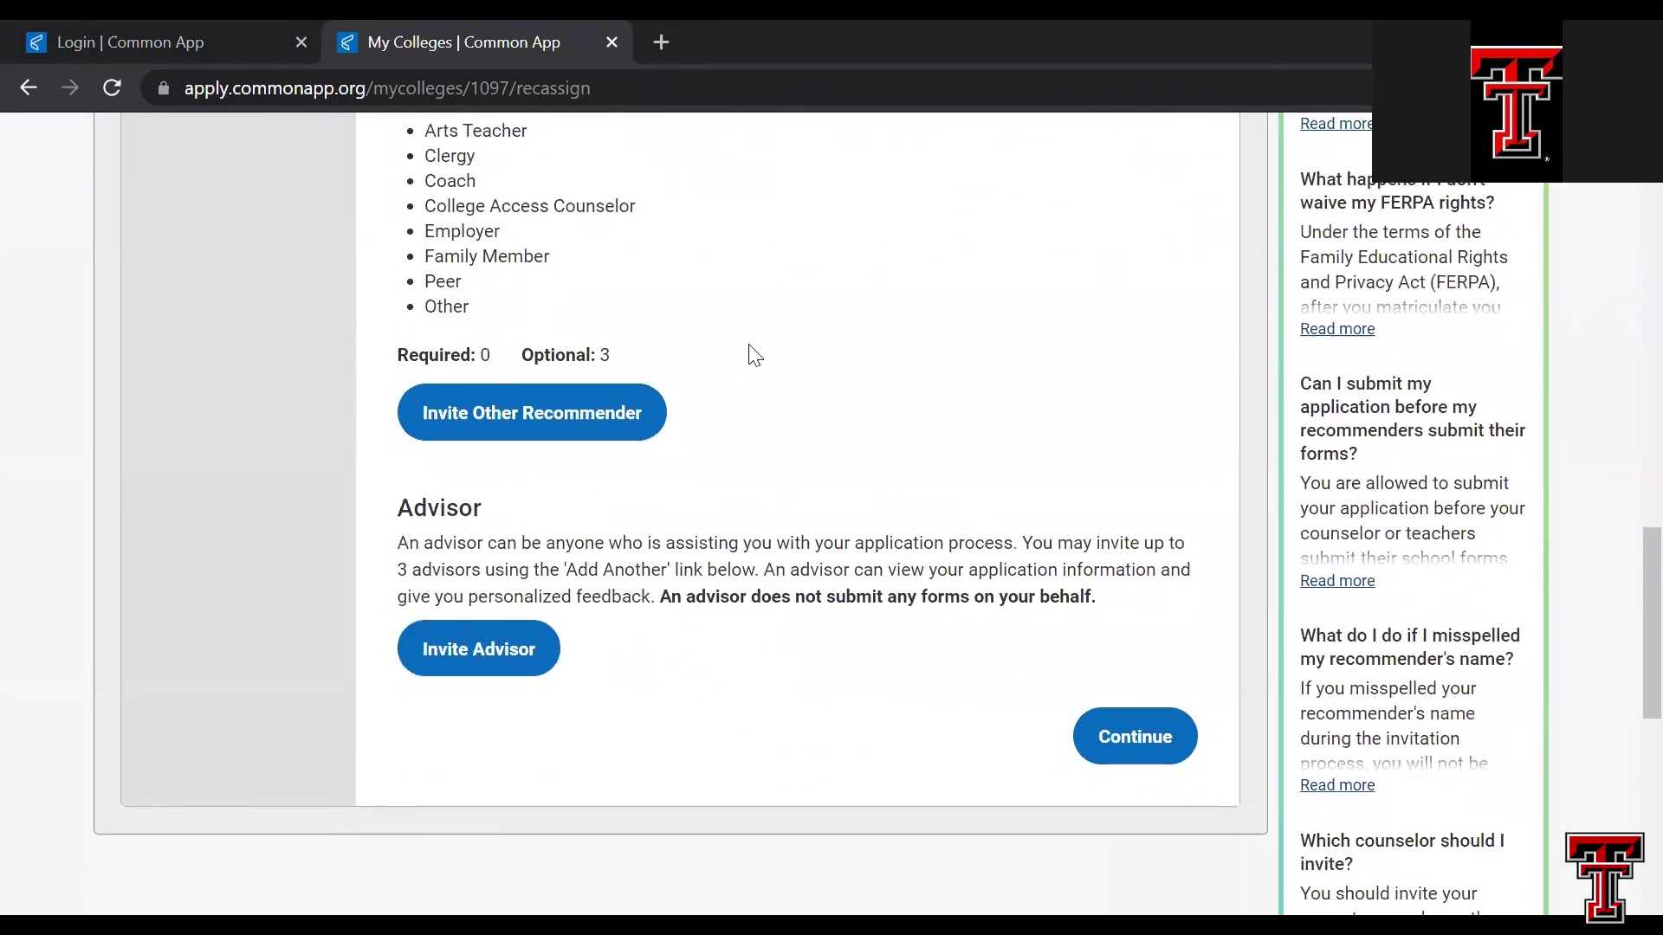
pyautogui.scroll(1, 762, 337)
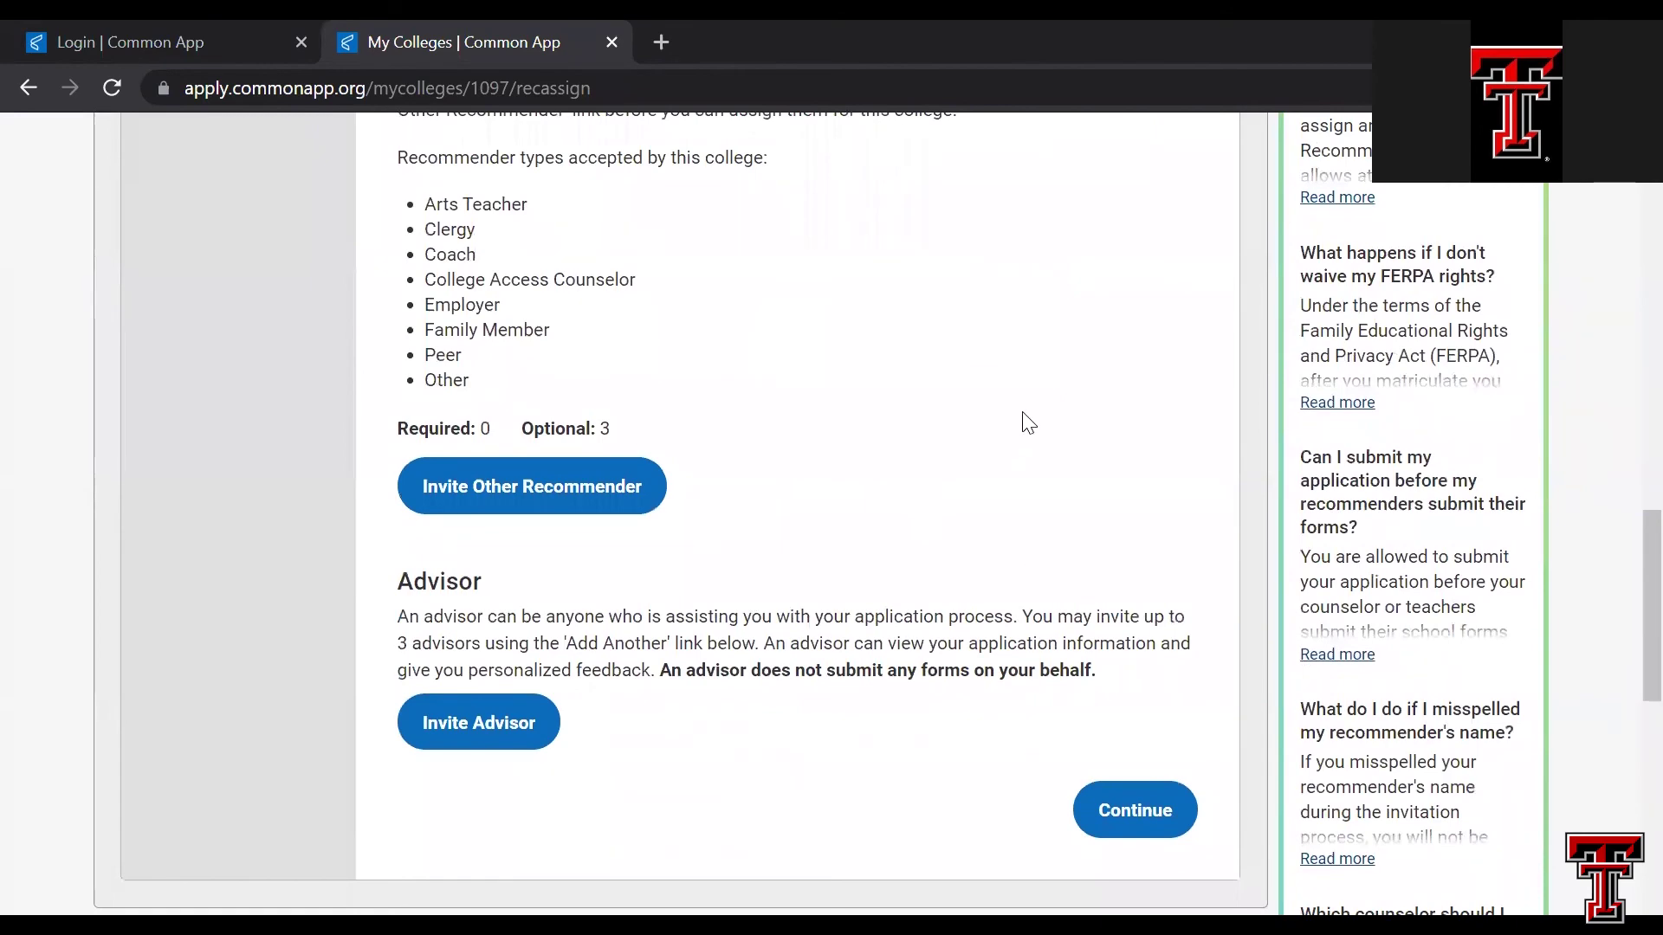
# - Continue to Application Submission, read the submission process, and choose not to include the personal essay
pyautogui.click(1131, 818)
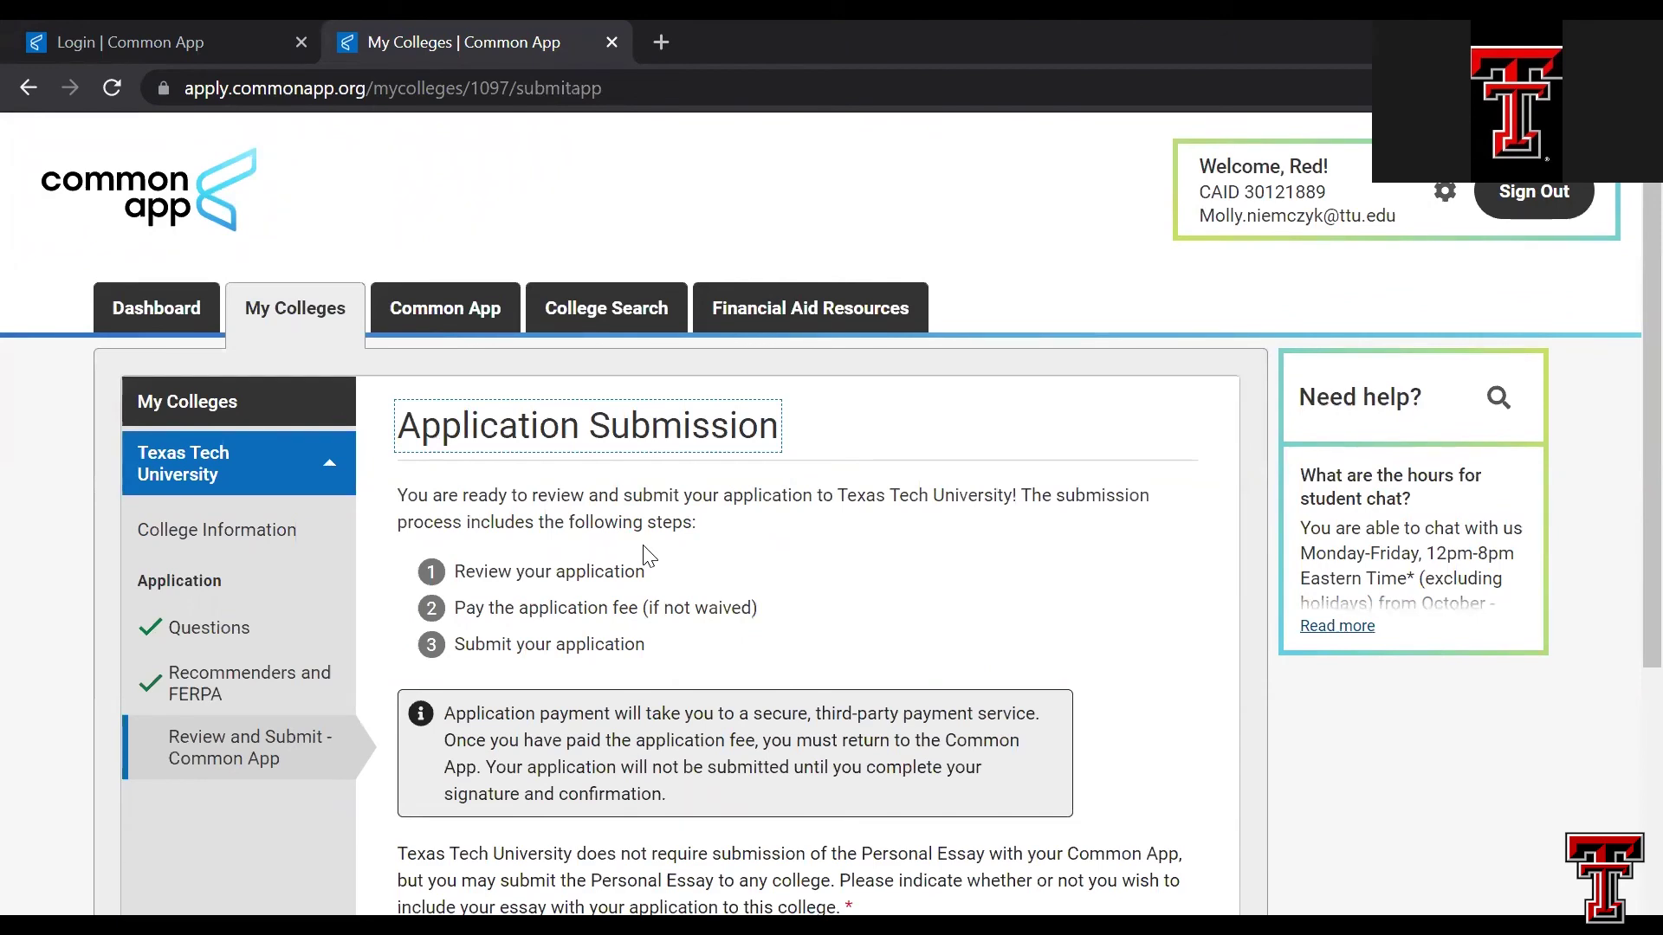
pyautogui.scroll(-1, 649, 554)
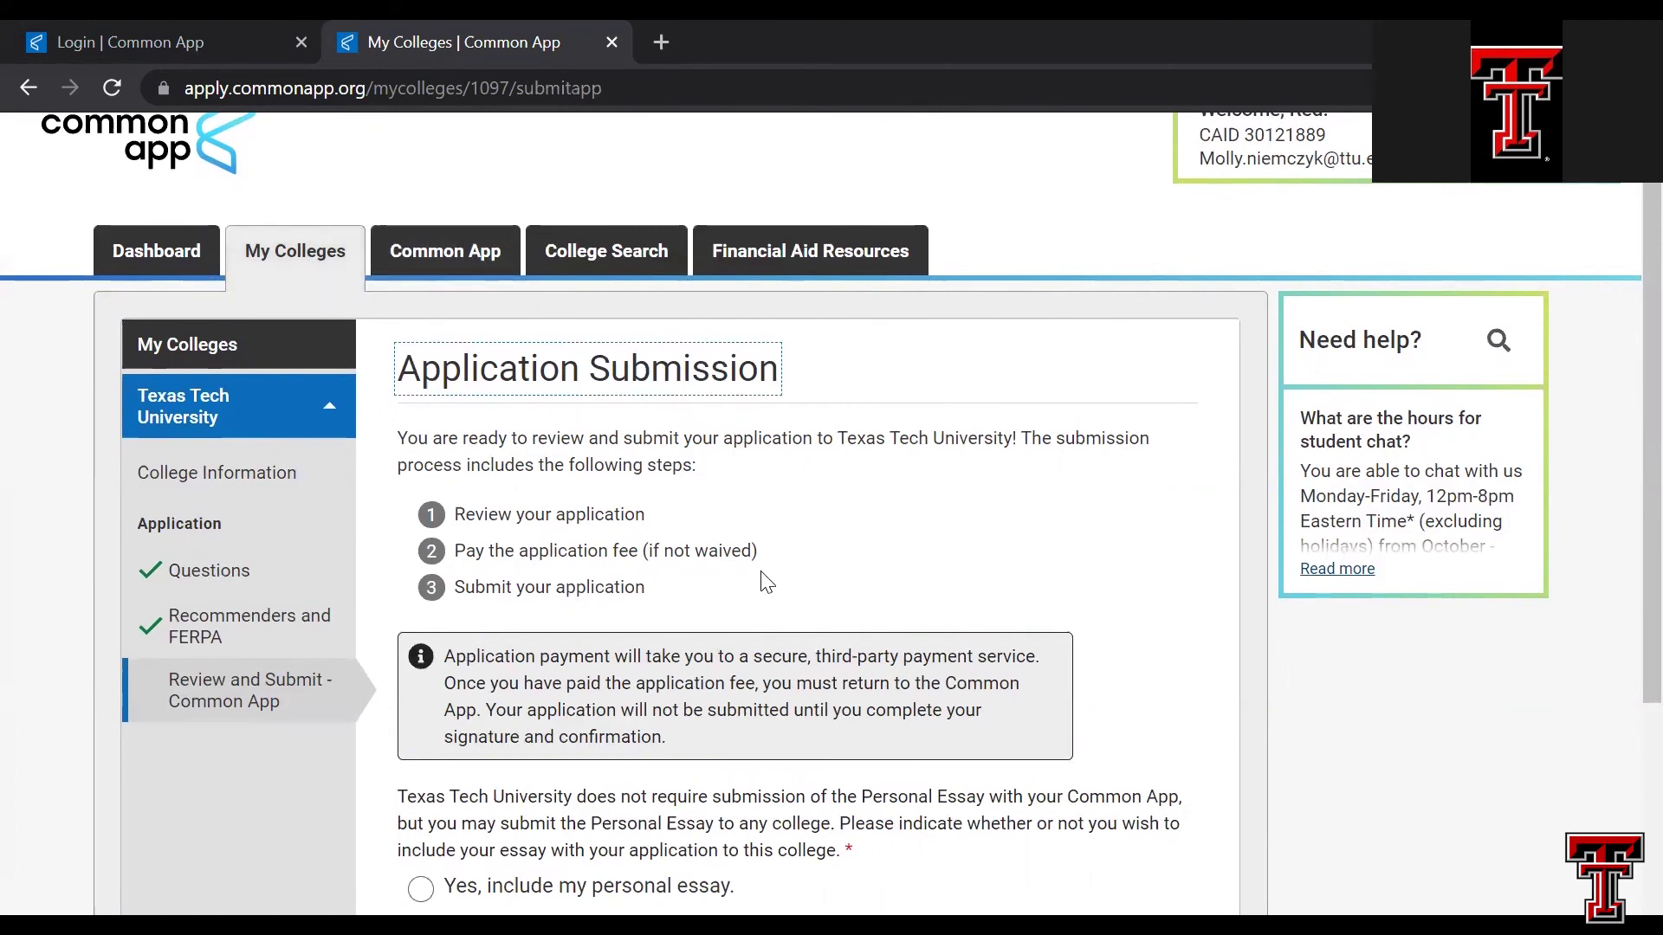
pyautogui.scroll(-2, 765, 582)
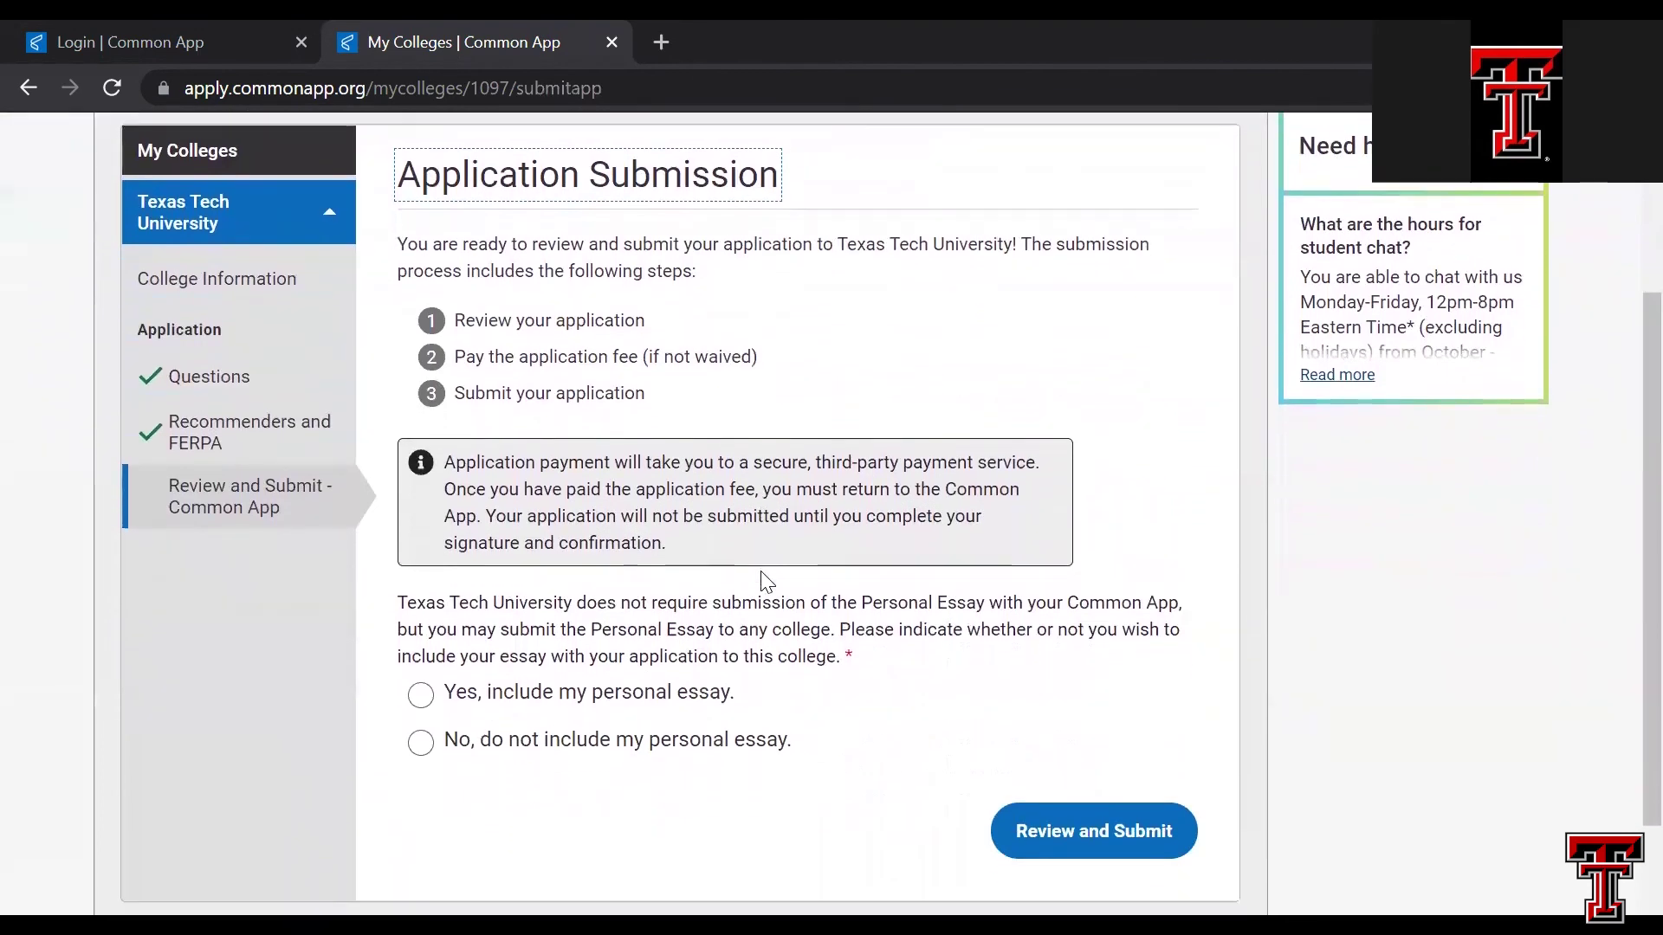
pyautogui.scroll(-1, 766, 582)
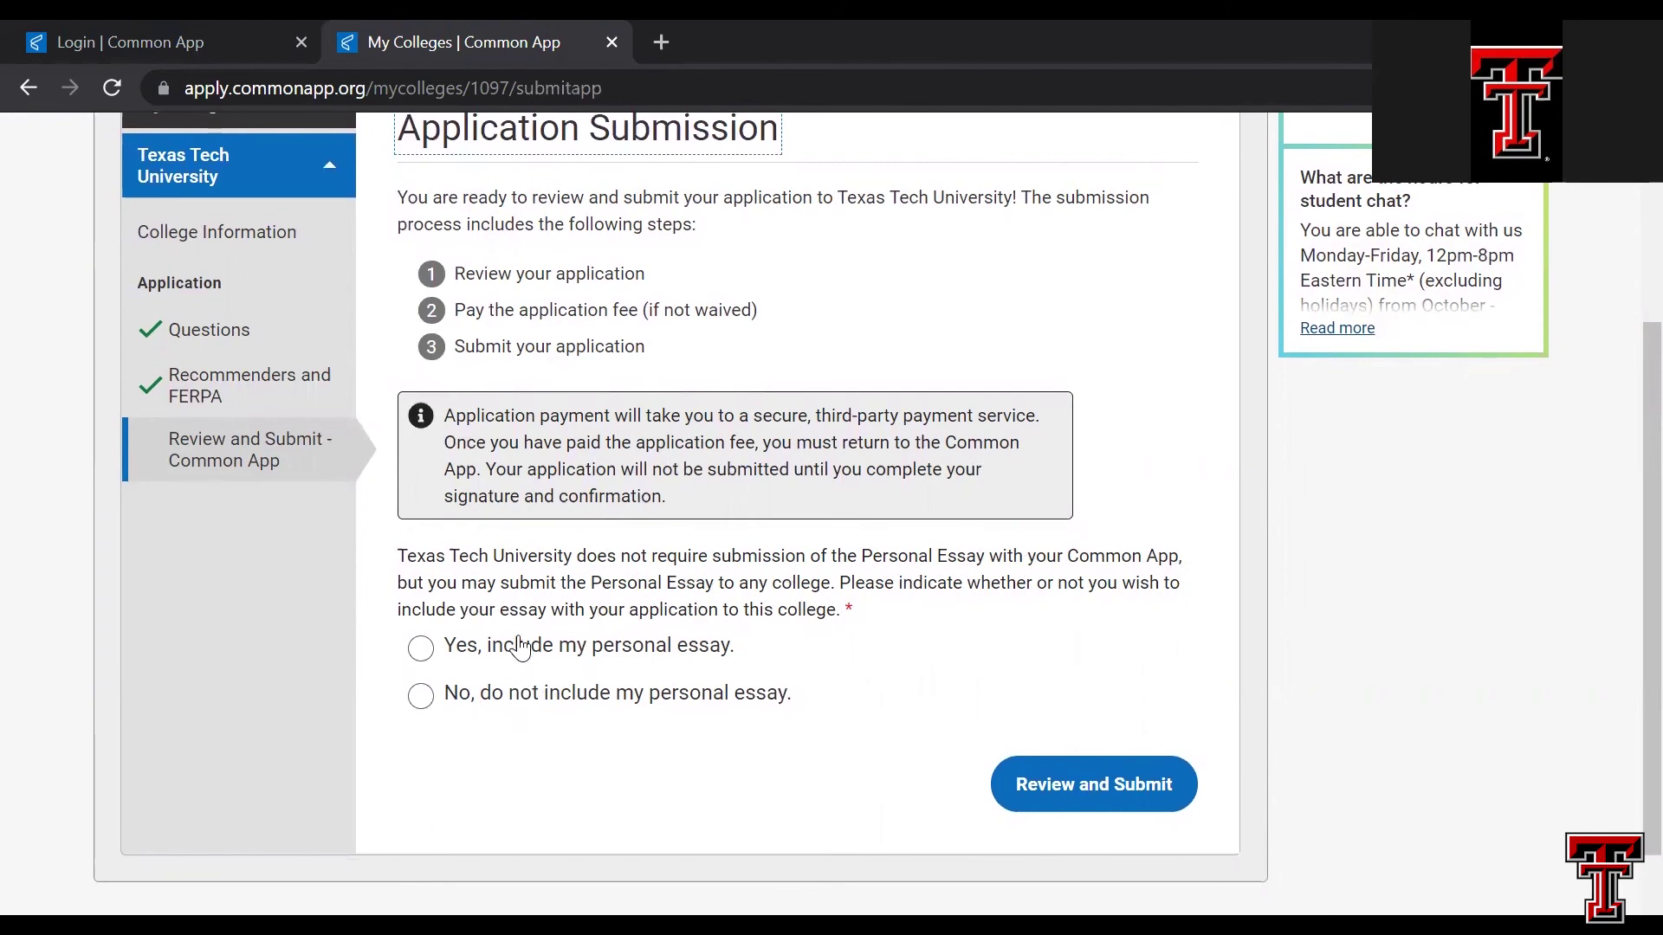
pyautogui.click(423, 699)
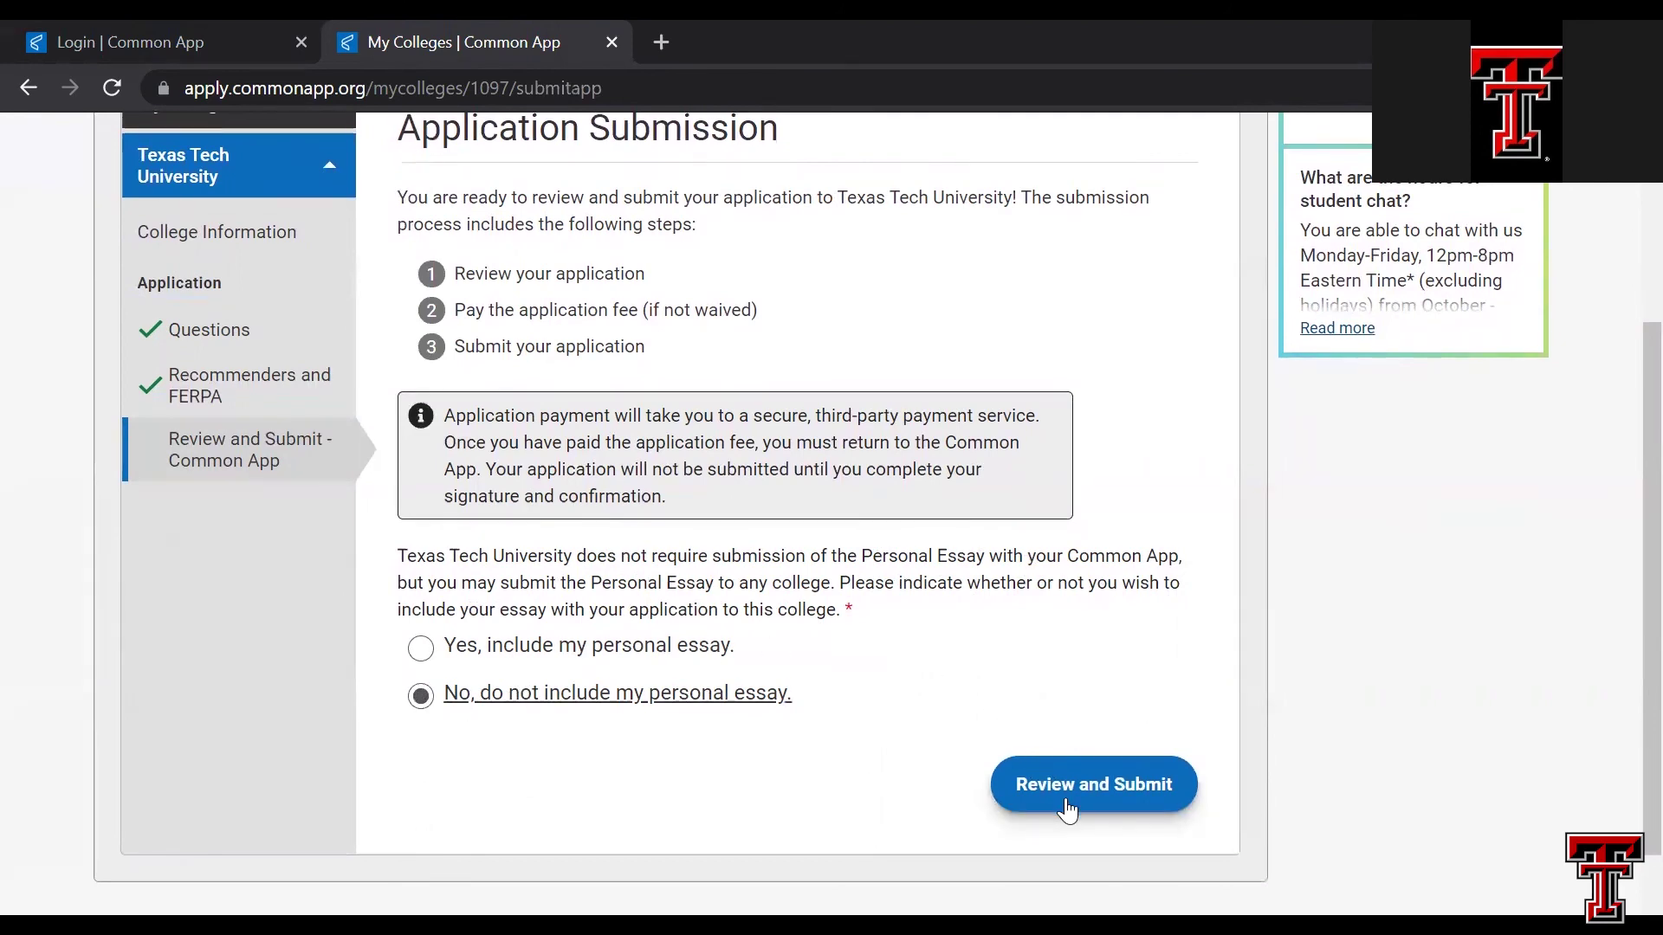
# - Open the final review, look through the application PDF from Profile to the Texas Tech University questions, and close the review
pyautogui.click(1066, 802)
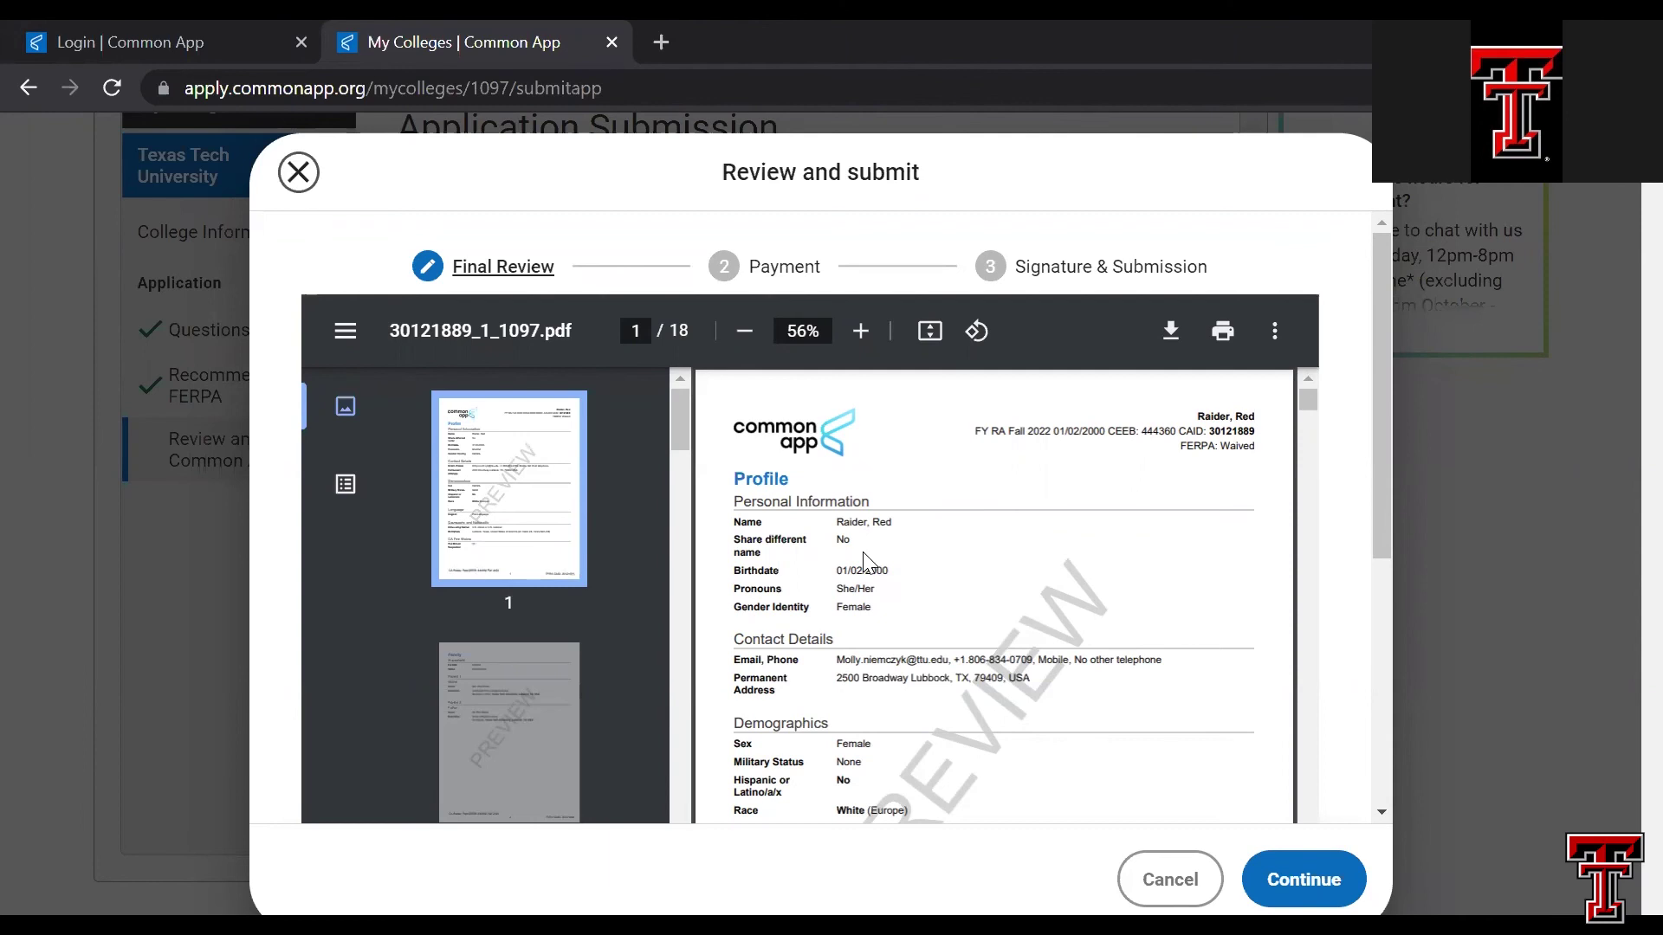
pyautogui.scroll(-3, 863, 555)
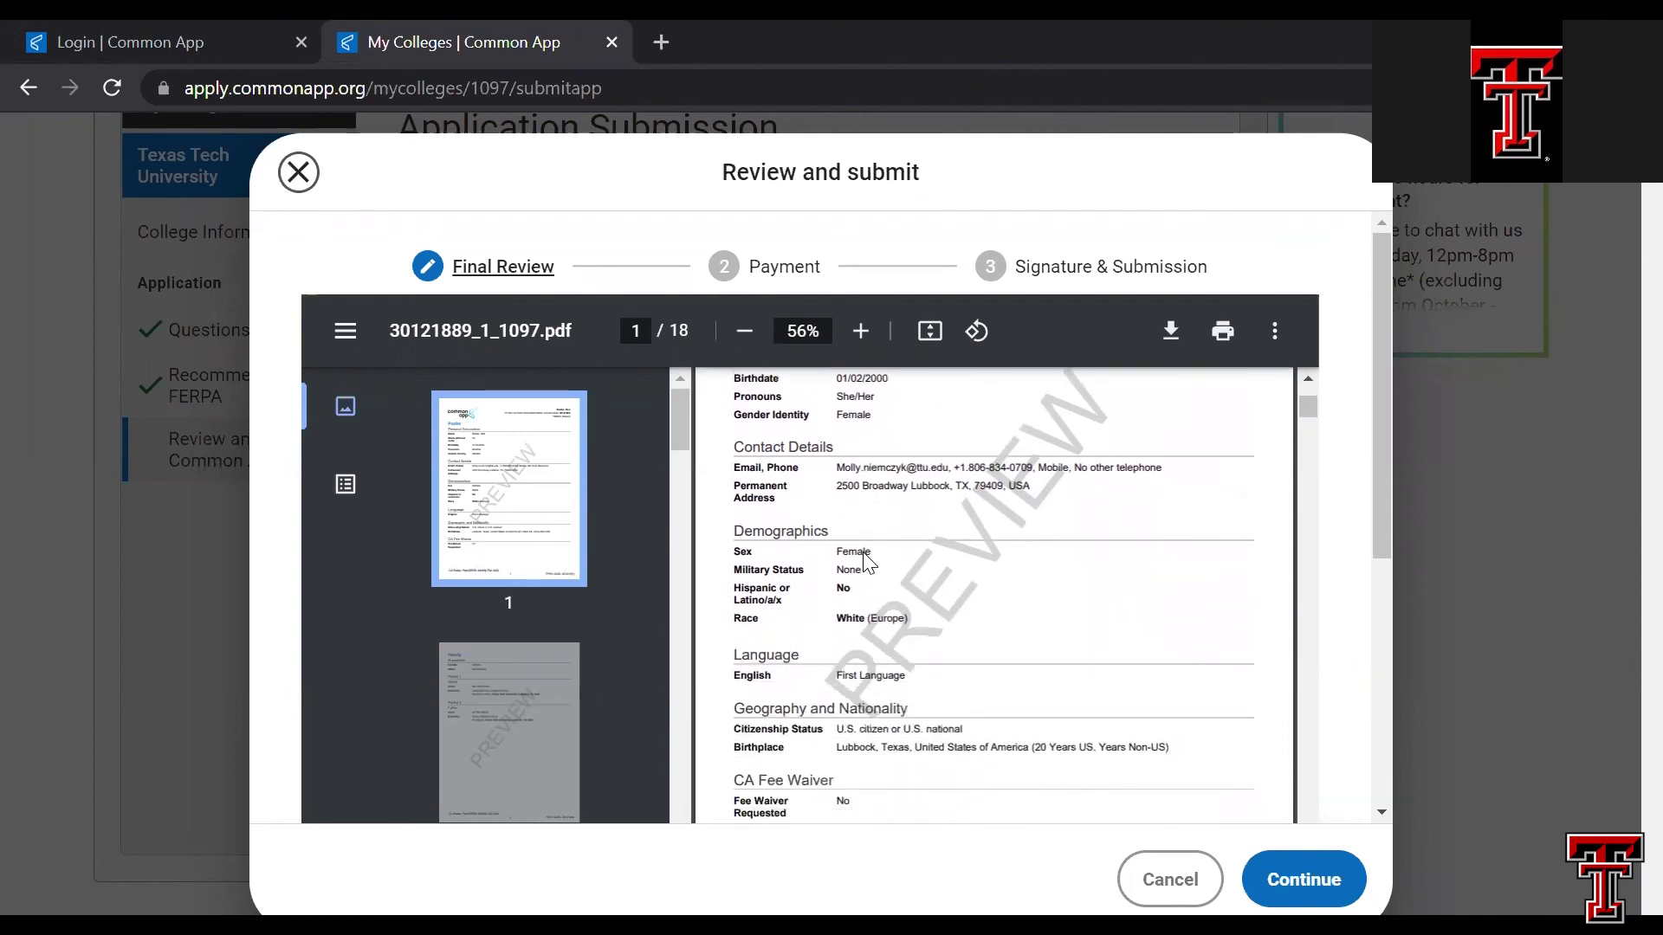
pyautogui.scroll(-5, 863, 552)
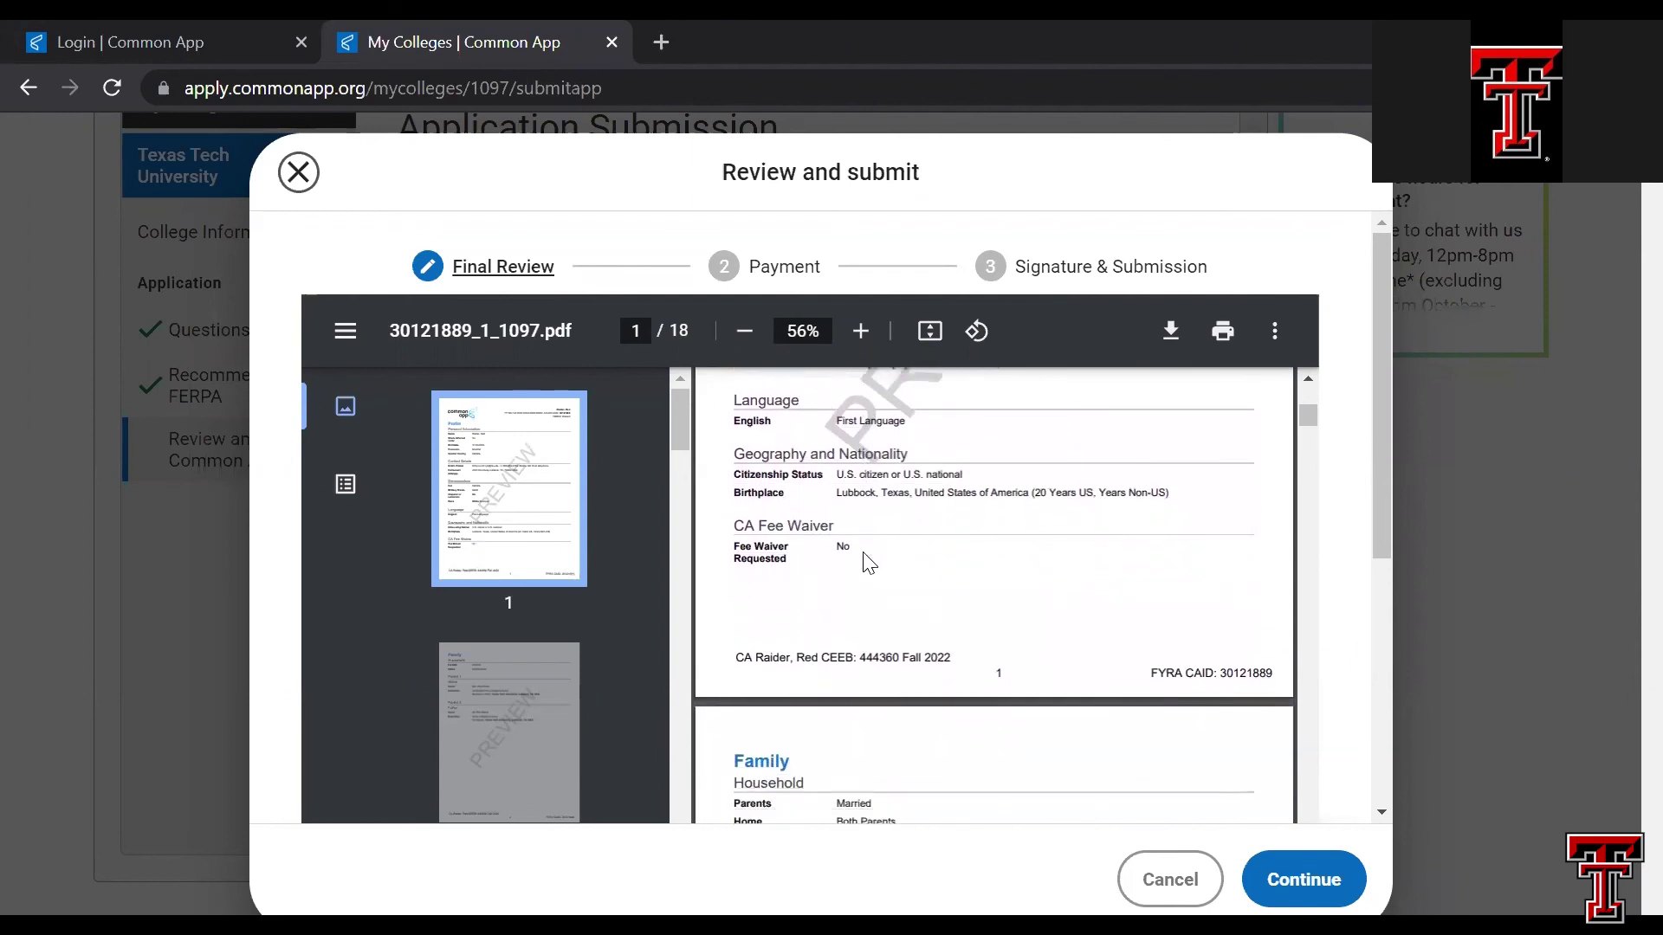
pyautogui.scroll(-2, 868, 563)
pyautogui.scroll(-5, 866, 562)
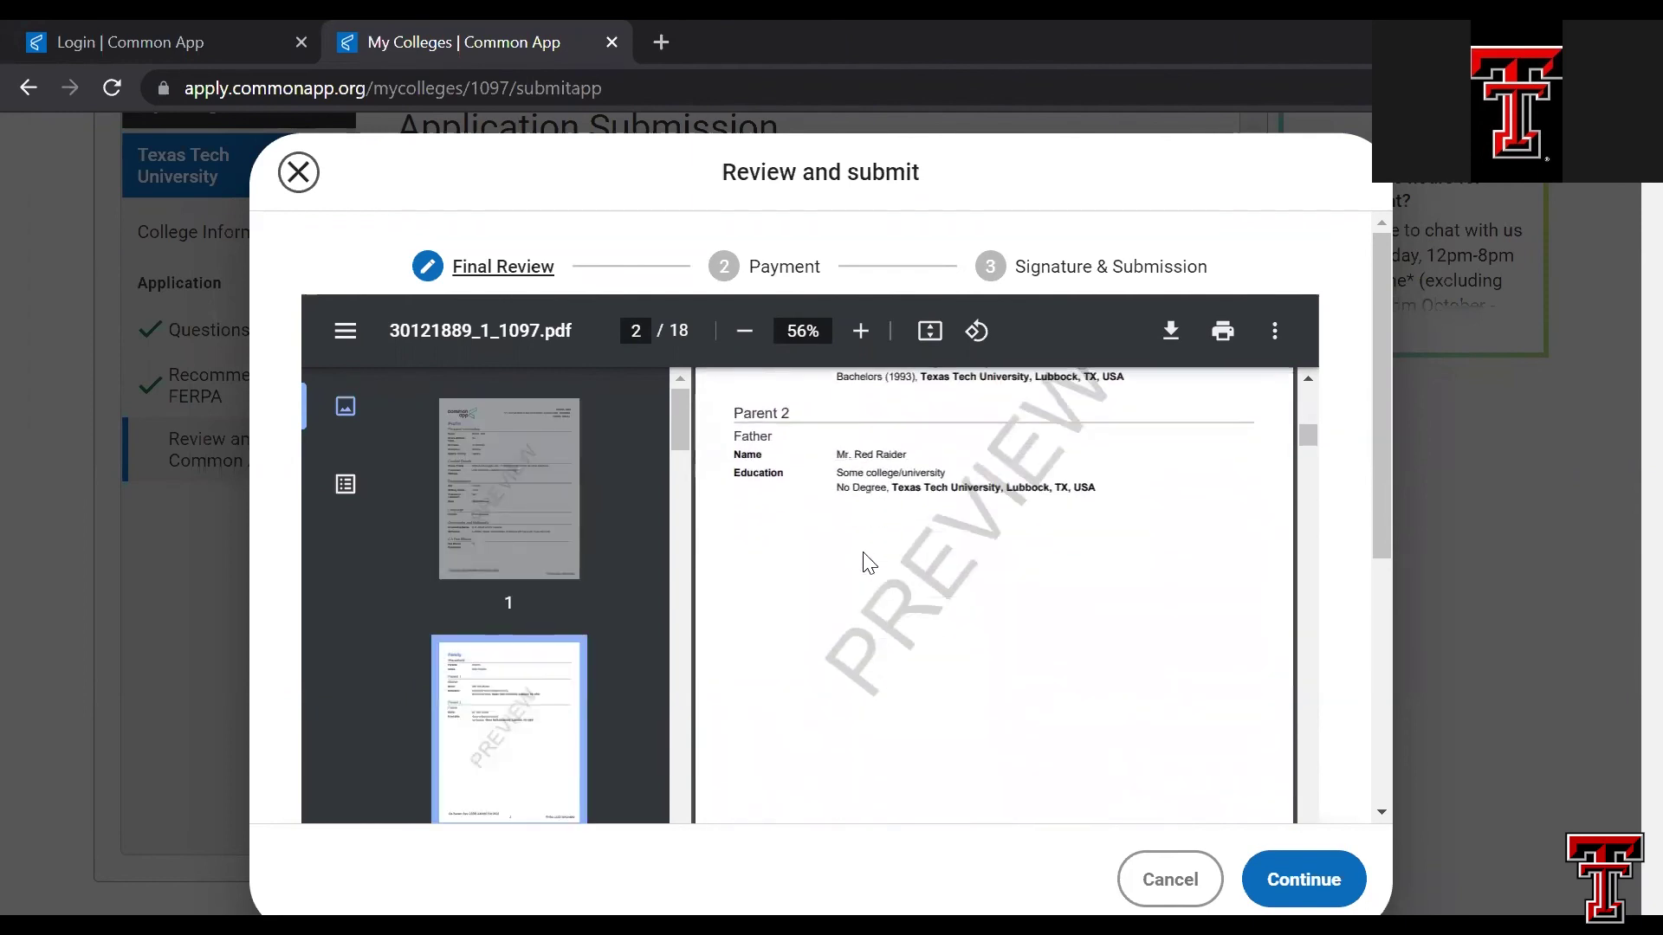
pyautogui.scroll(-4, 864, 560)
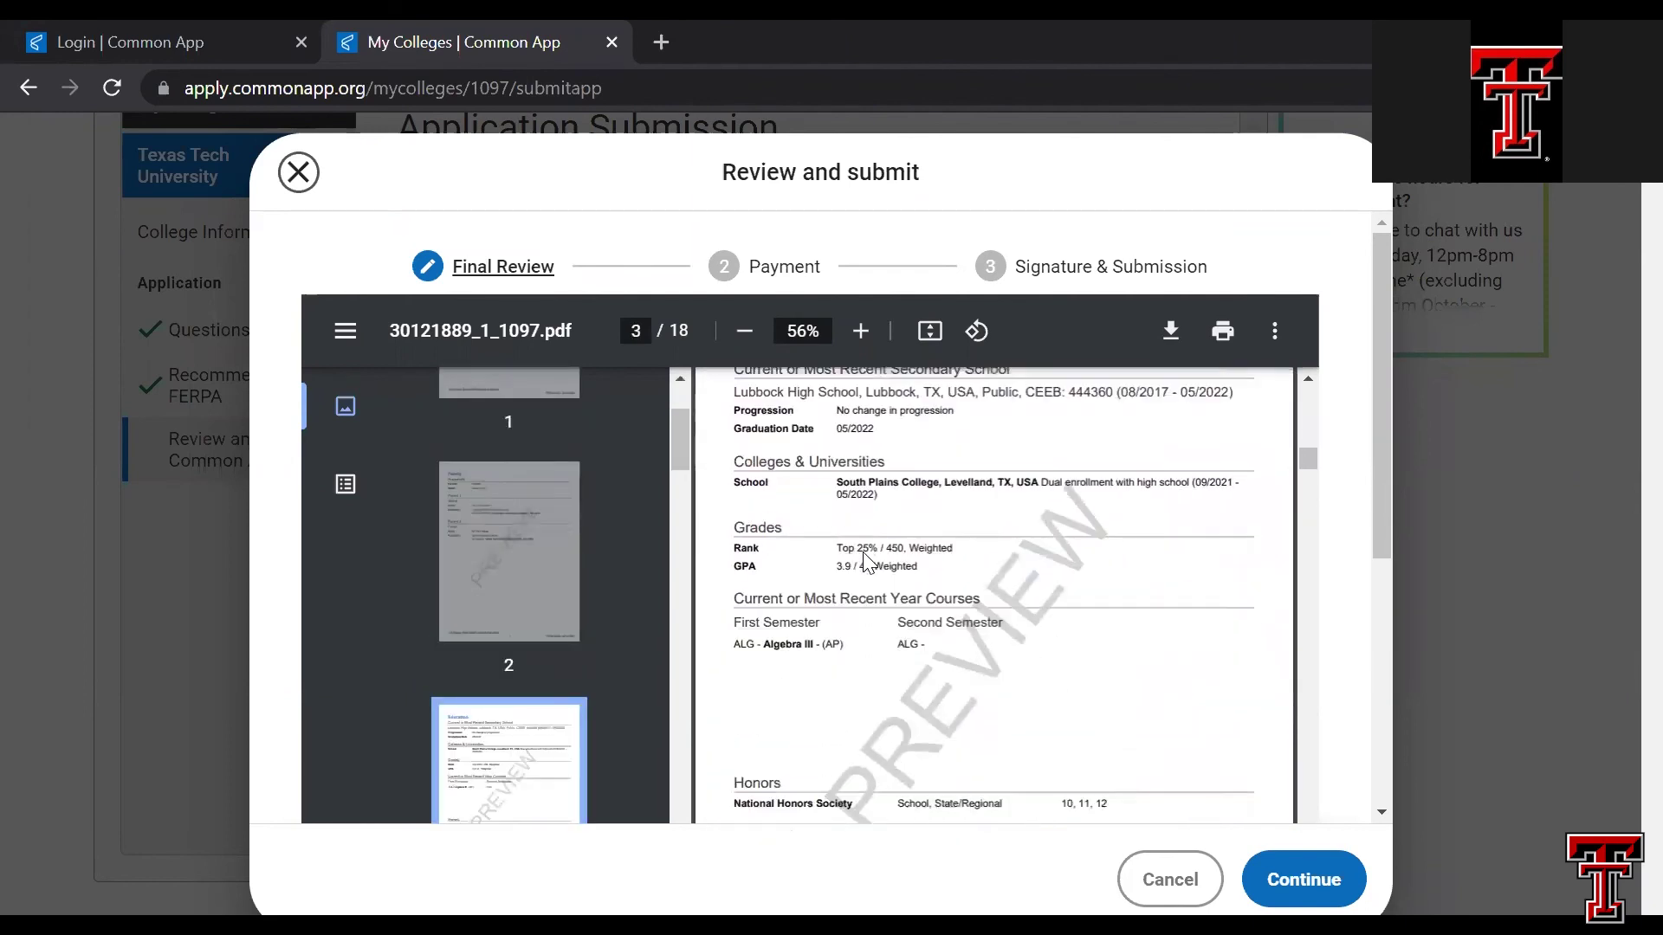
pyautogui.scroll(-5, 868, 563)
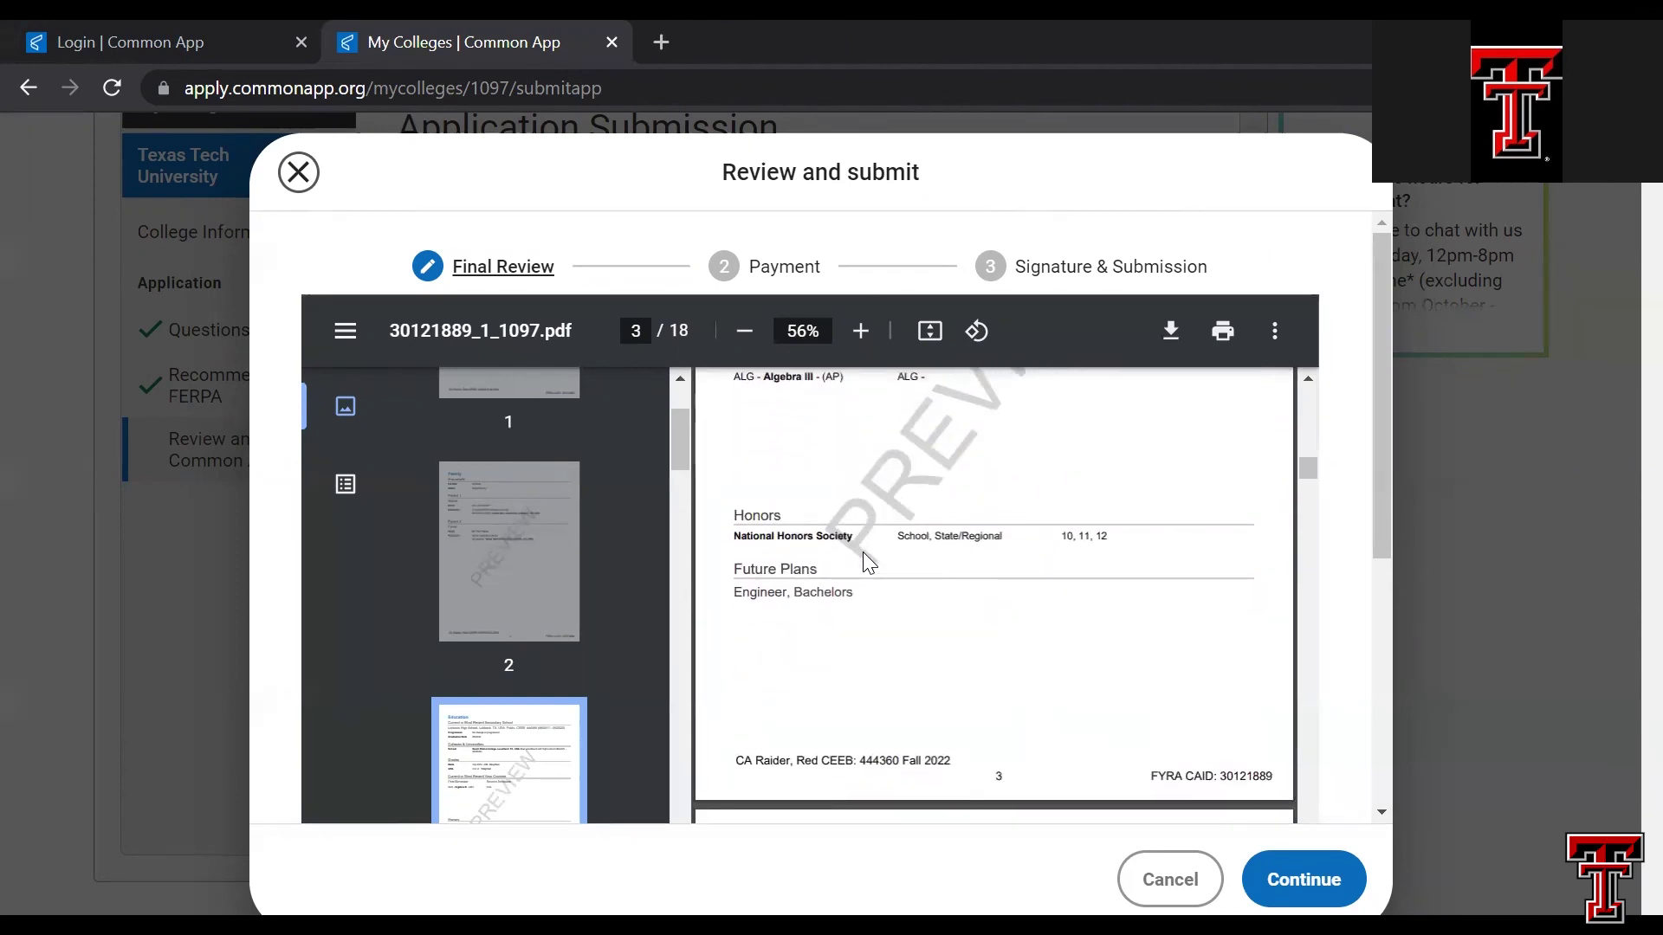
pyautogui.scroll(-5, 869, 563)
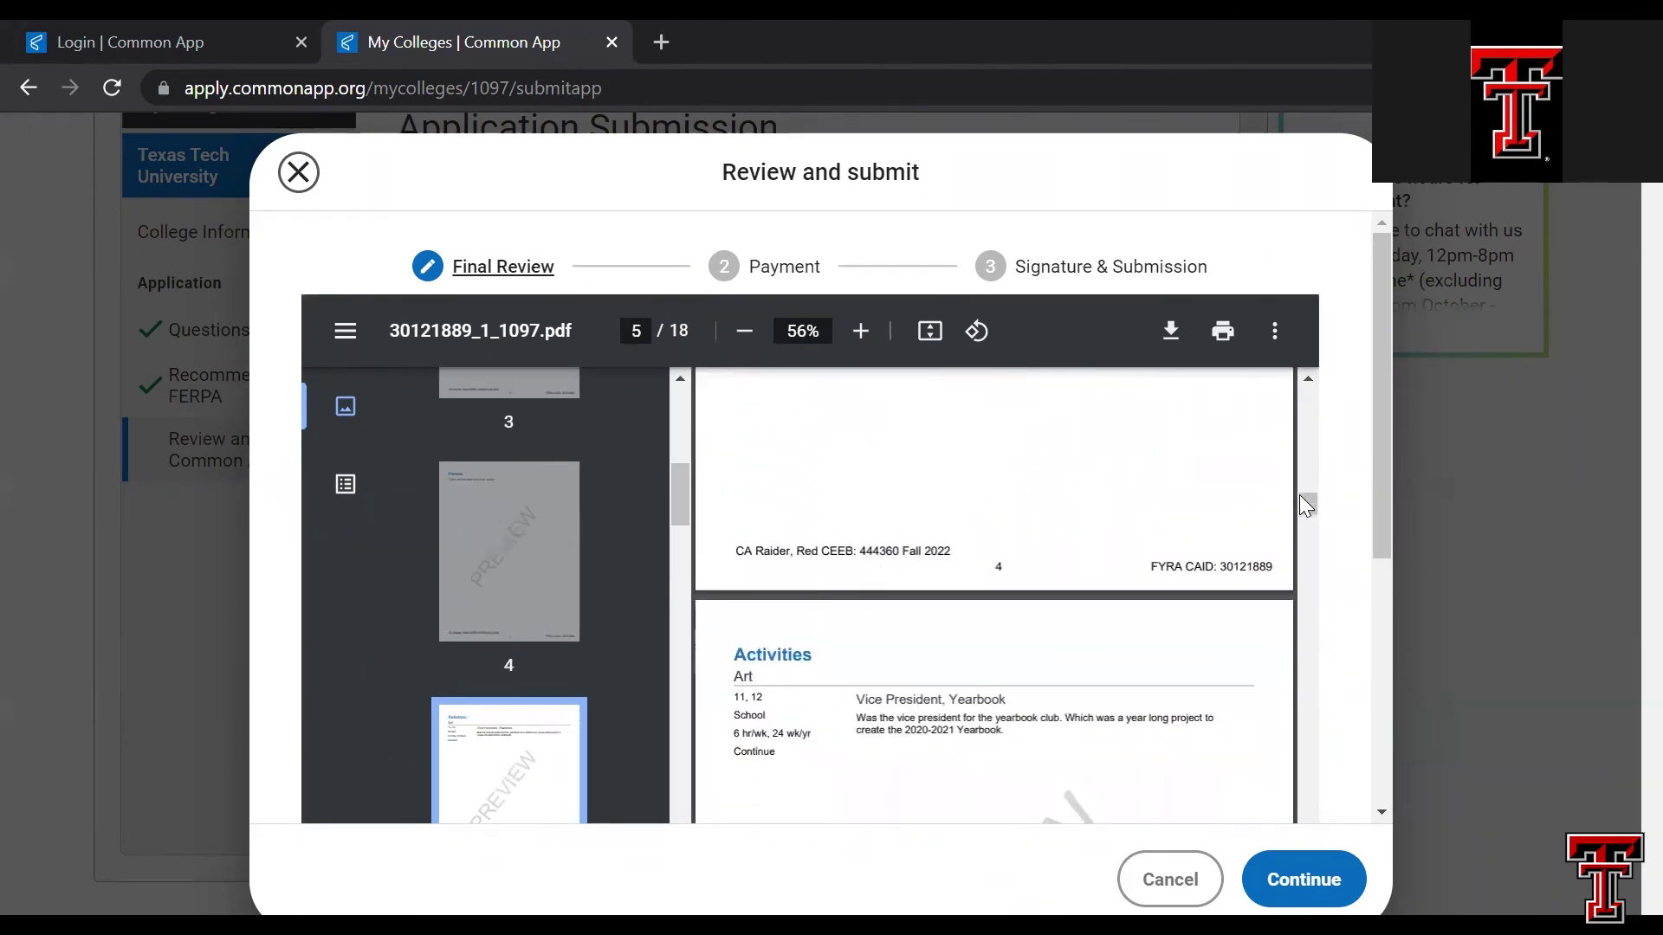
pyautogui.moveTo(1306, 506); pyautogui.dragTo(1299, 636)
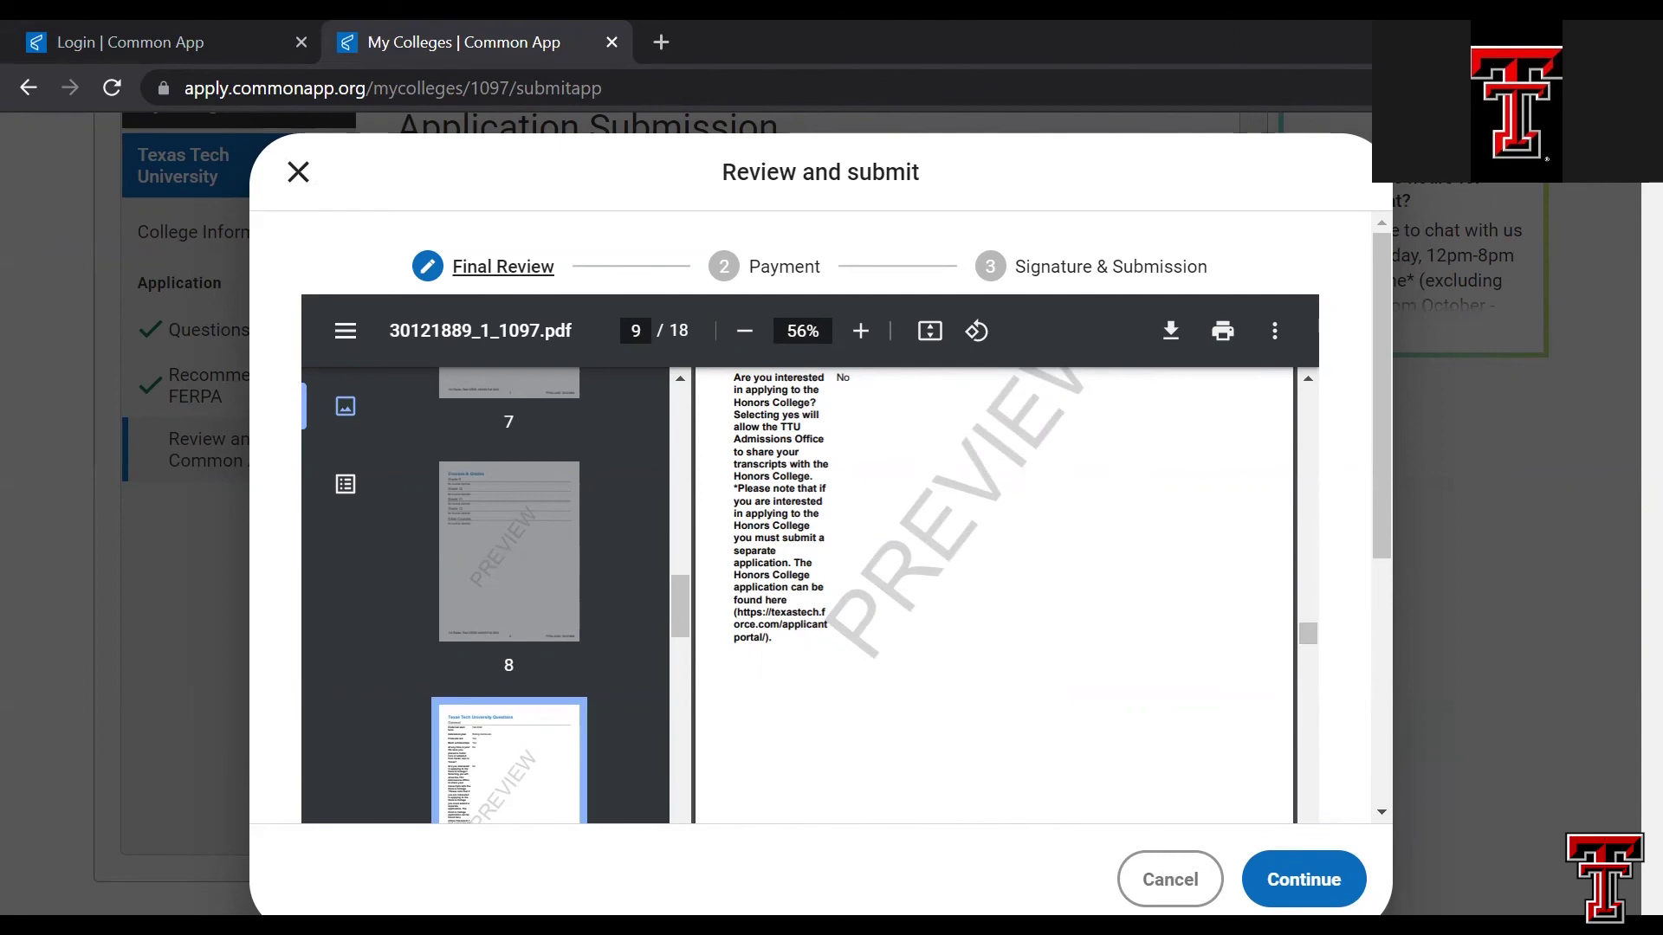
pyautogui.press('Escape')
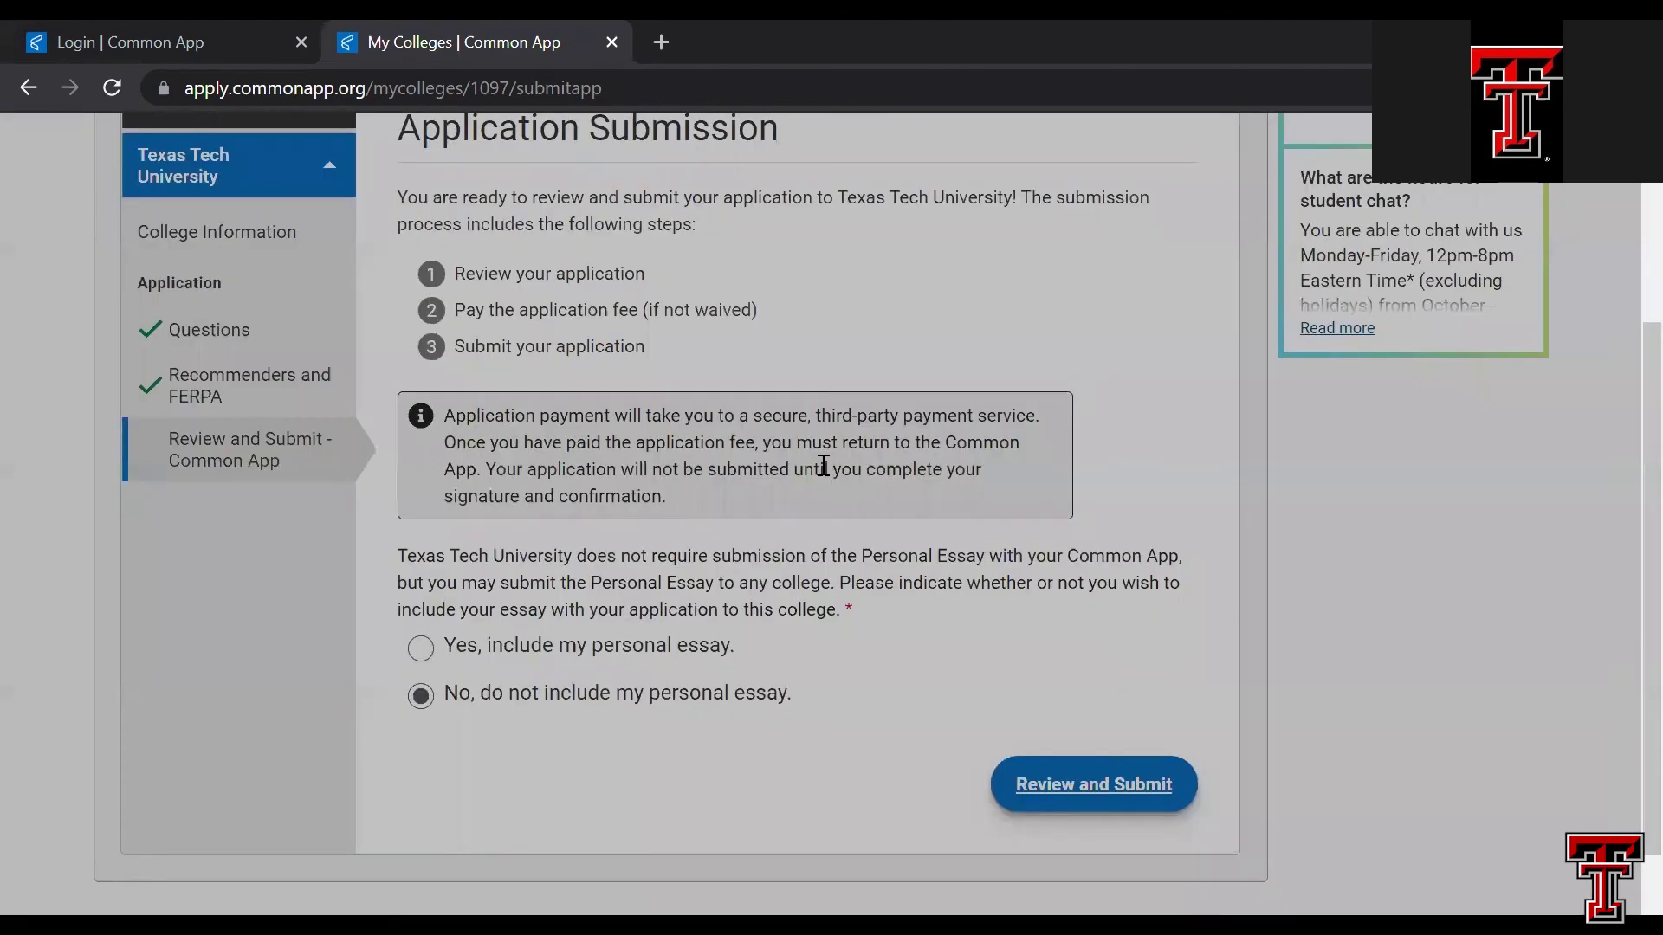
# - Reopen the final review, confirm that the application PDF has been reviewed, and continue to the Payment stage
pyautogui.scroll(3, 641, 312)
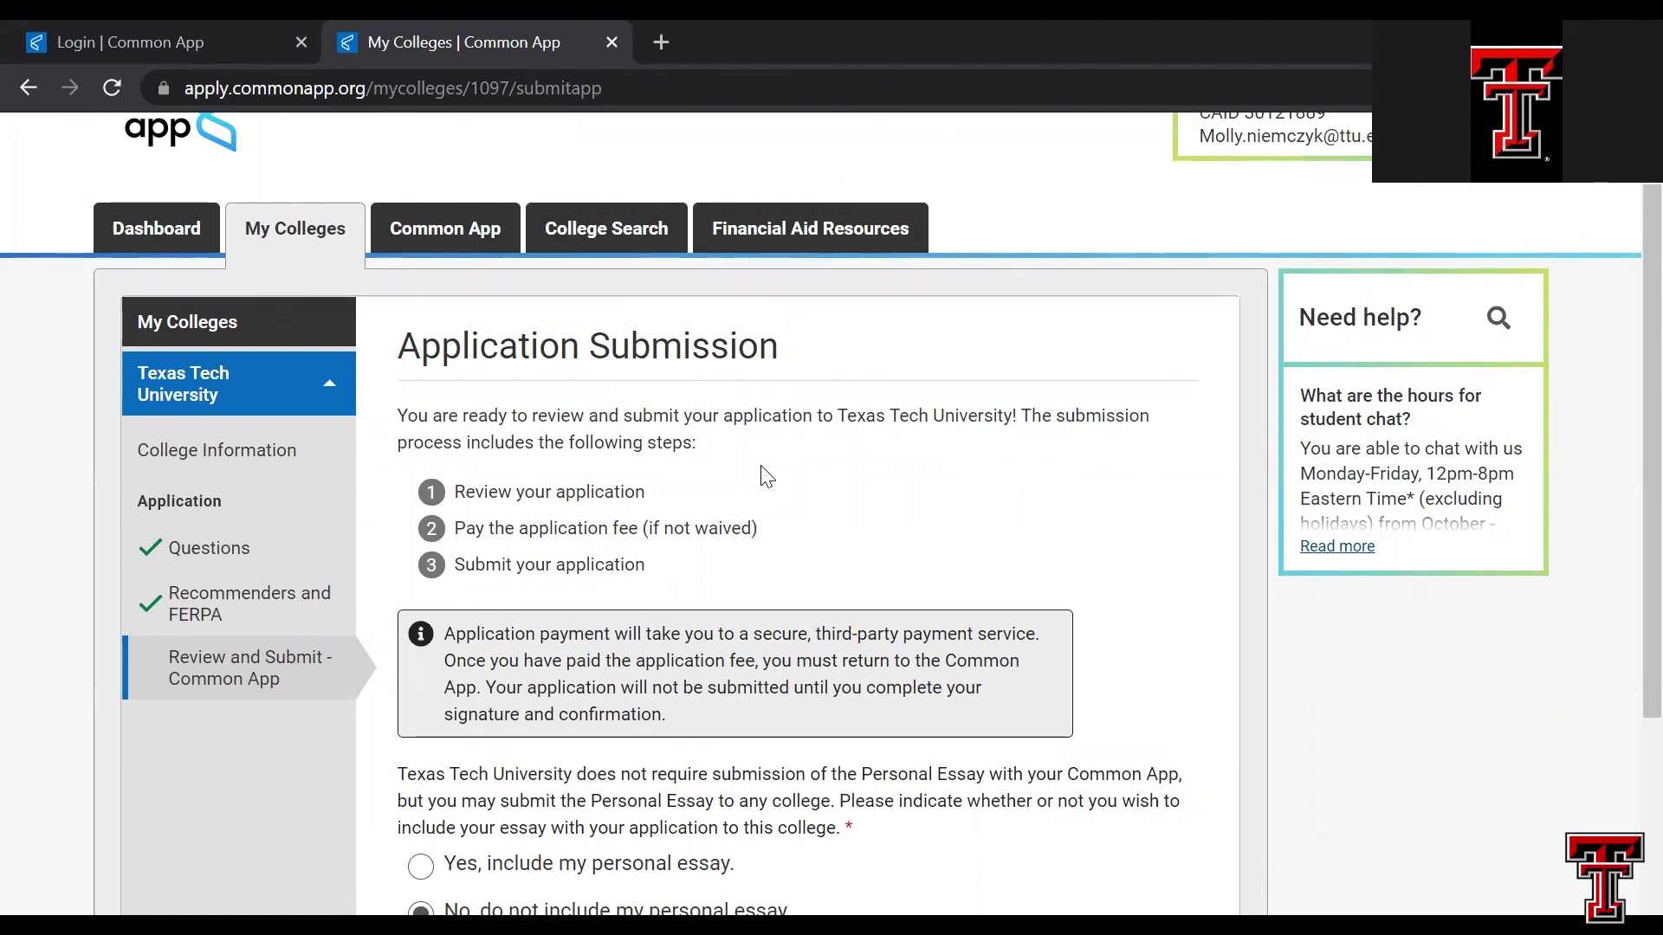
pyautogui.scroll(-3, 763, 472)
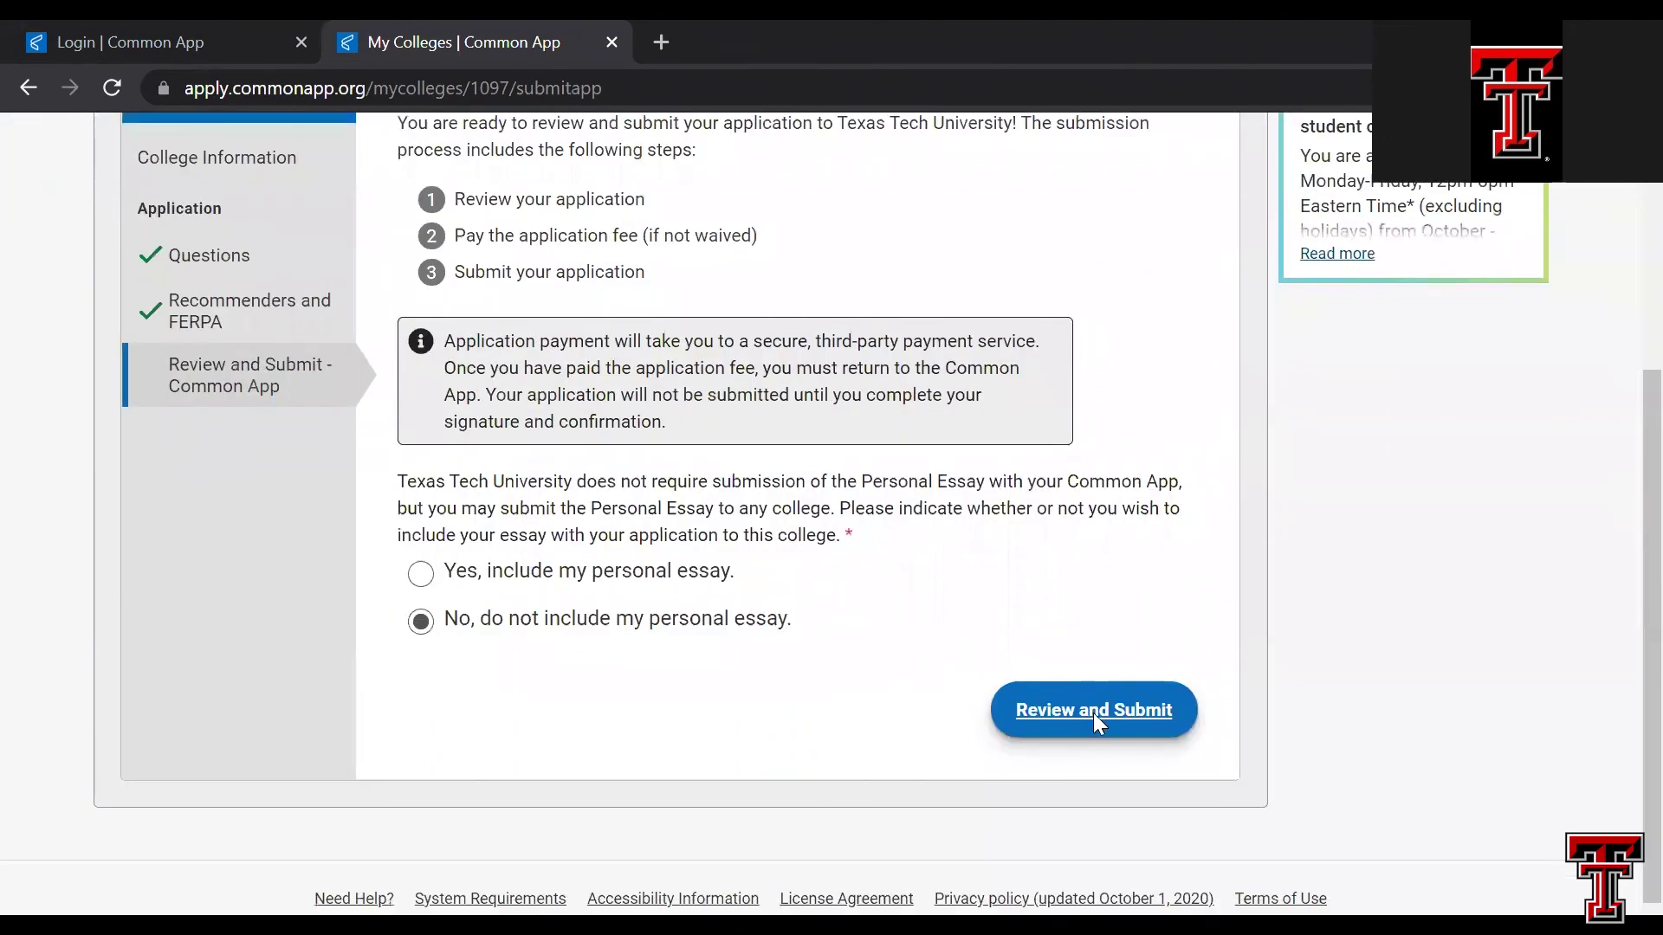
pyautogui.click(1093, 720)
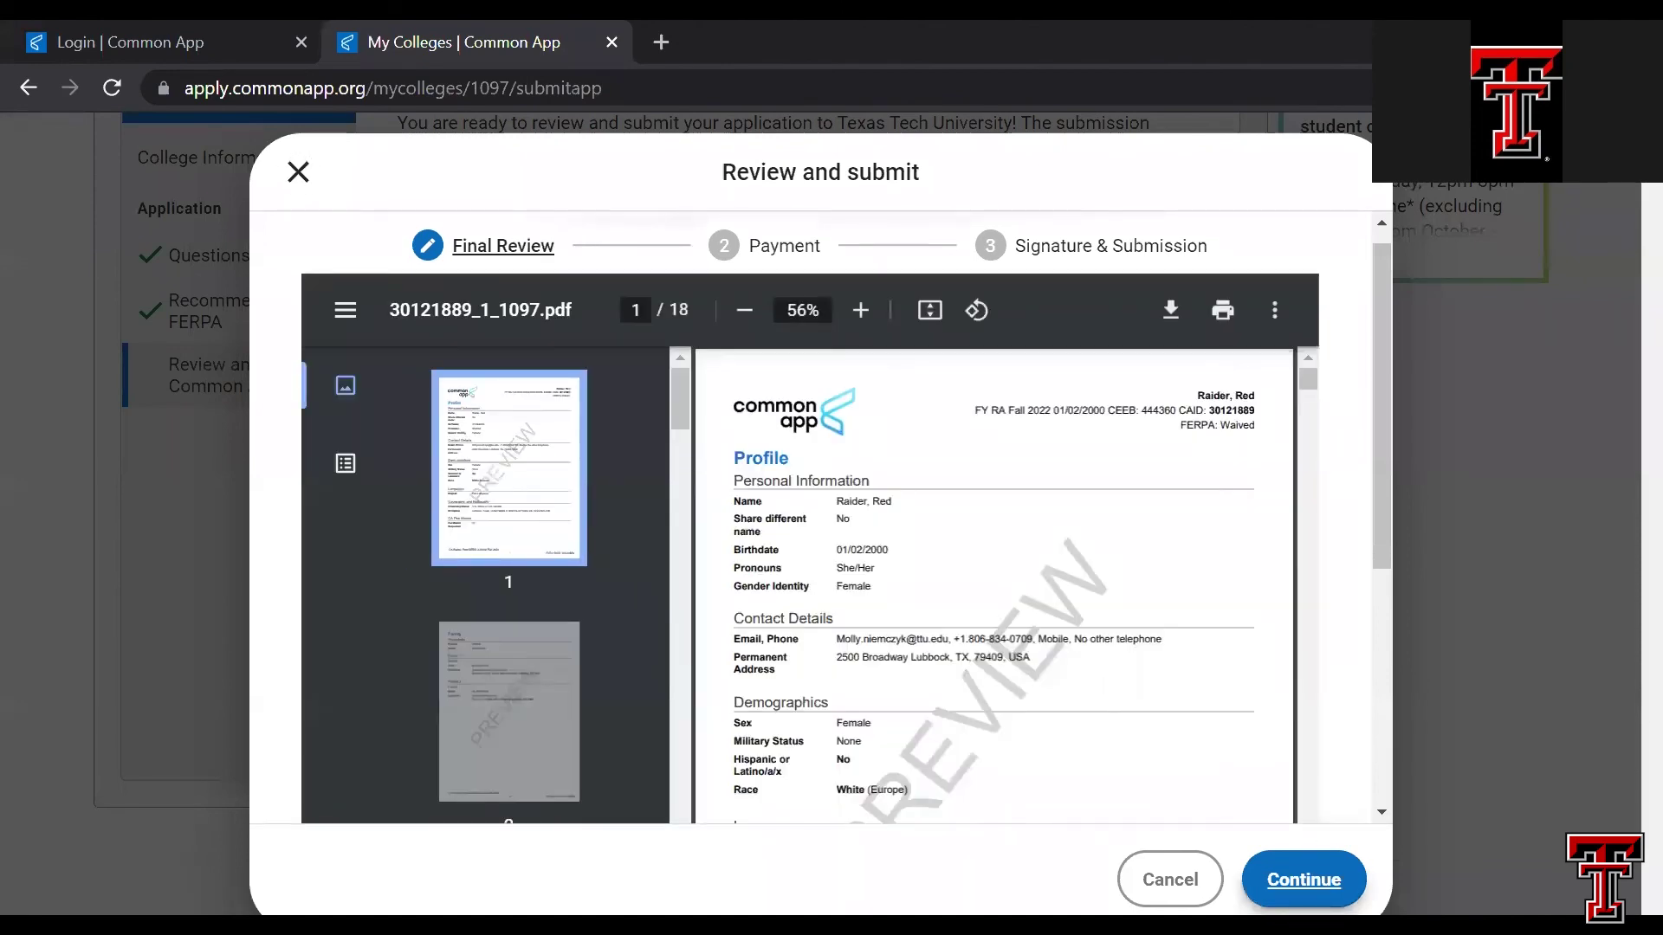
pyautogui.scroll(-5, 979, 597)
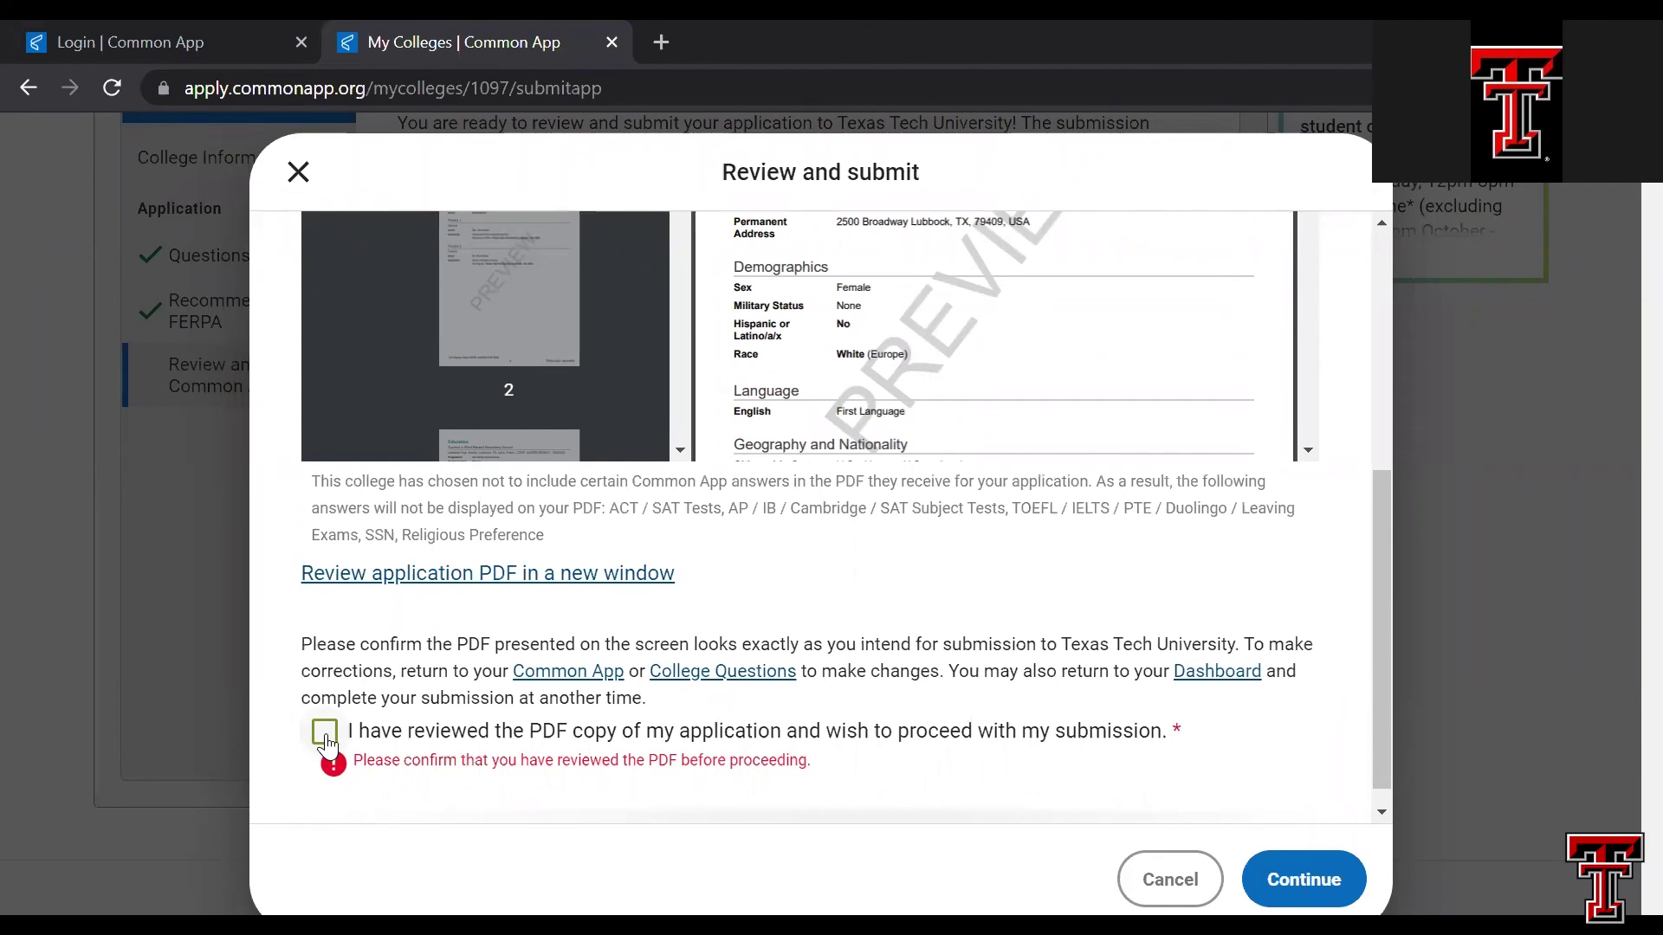
pyautogui.click(325, 734)
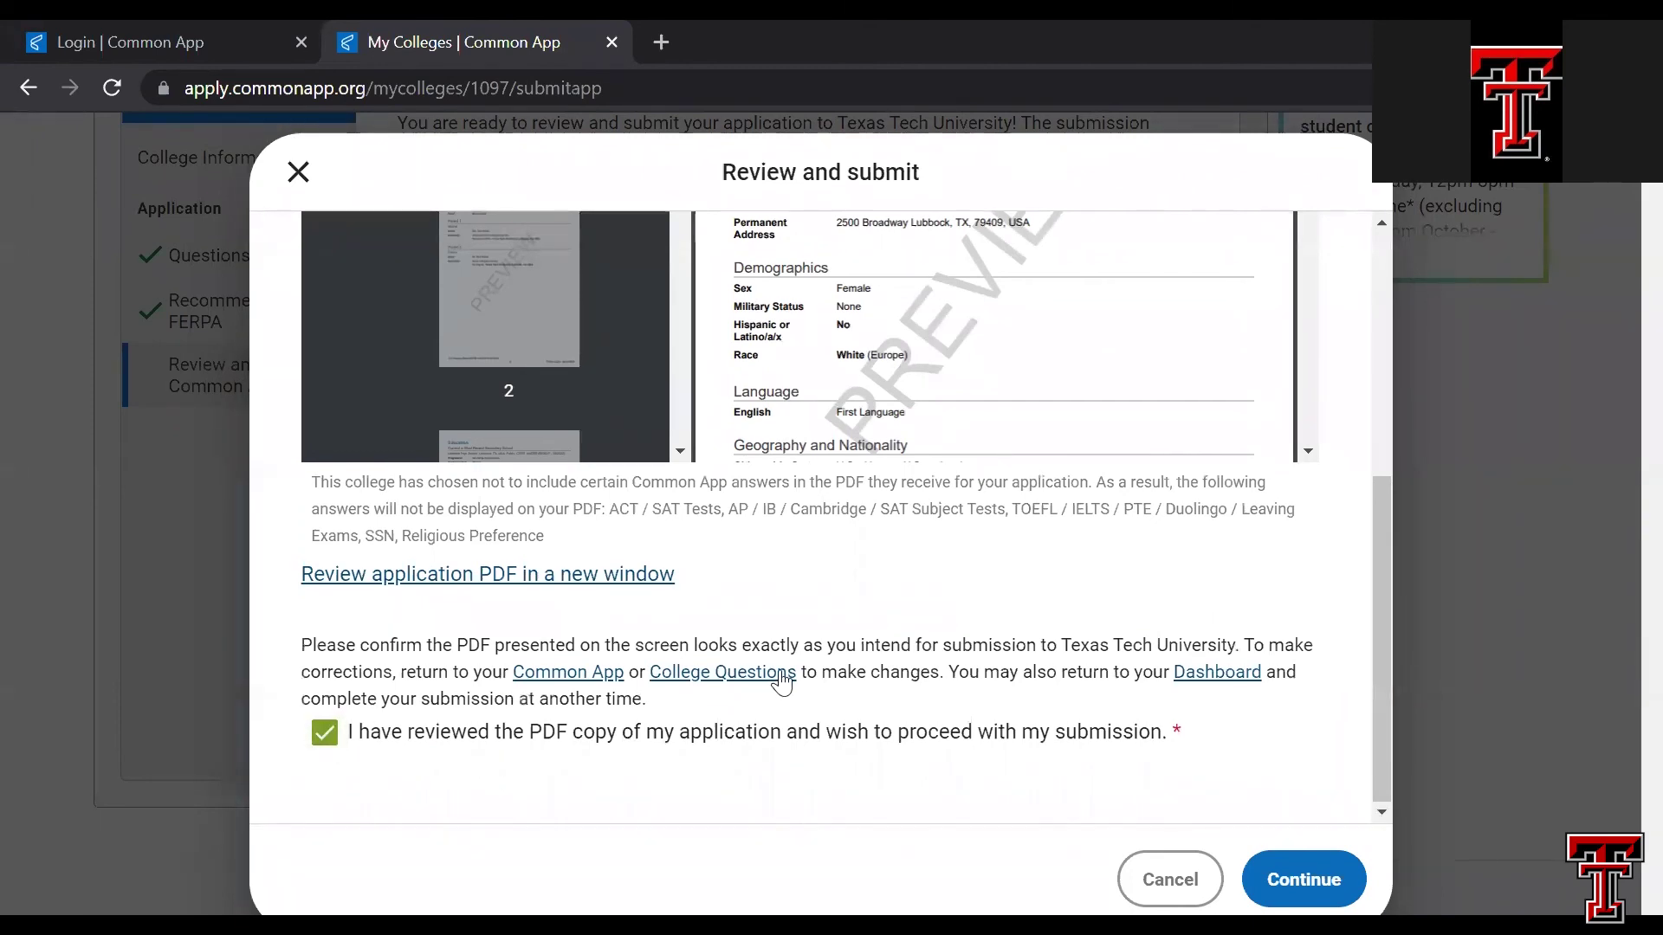
pyautogui.click(1304, 879)
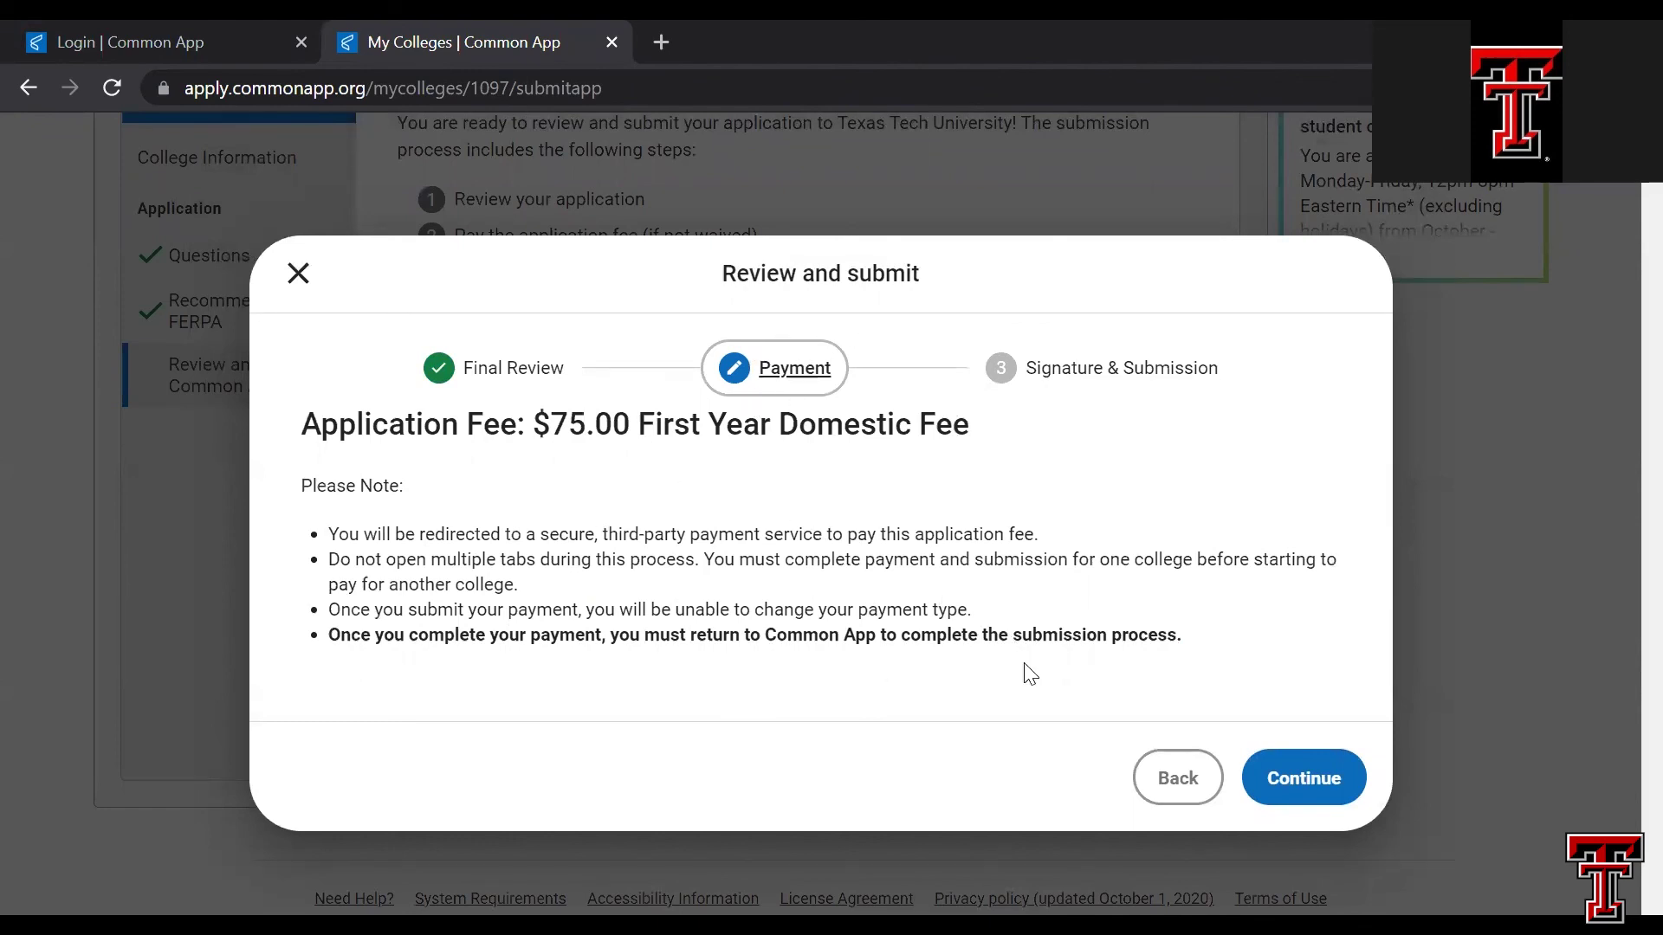
# - Continue to the third-party checkout, view the payment methods for the application fee, and return to the Common App submission page
pyautogui.click(1295, 783)
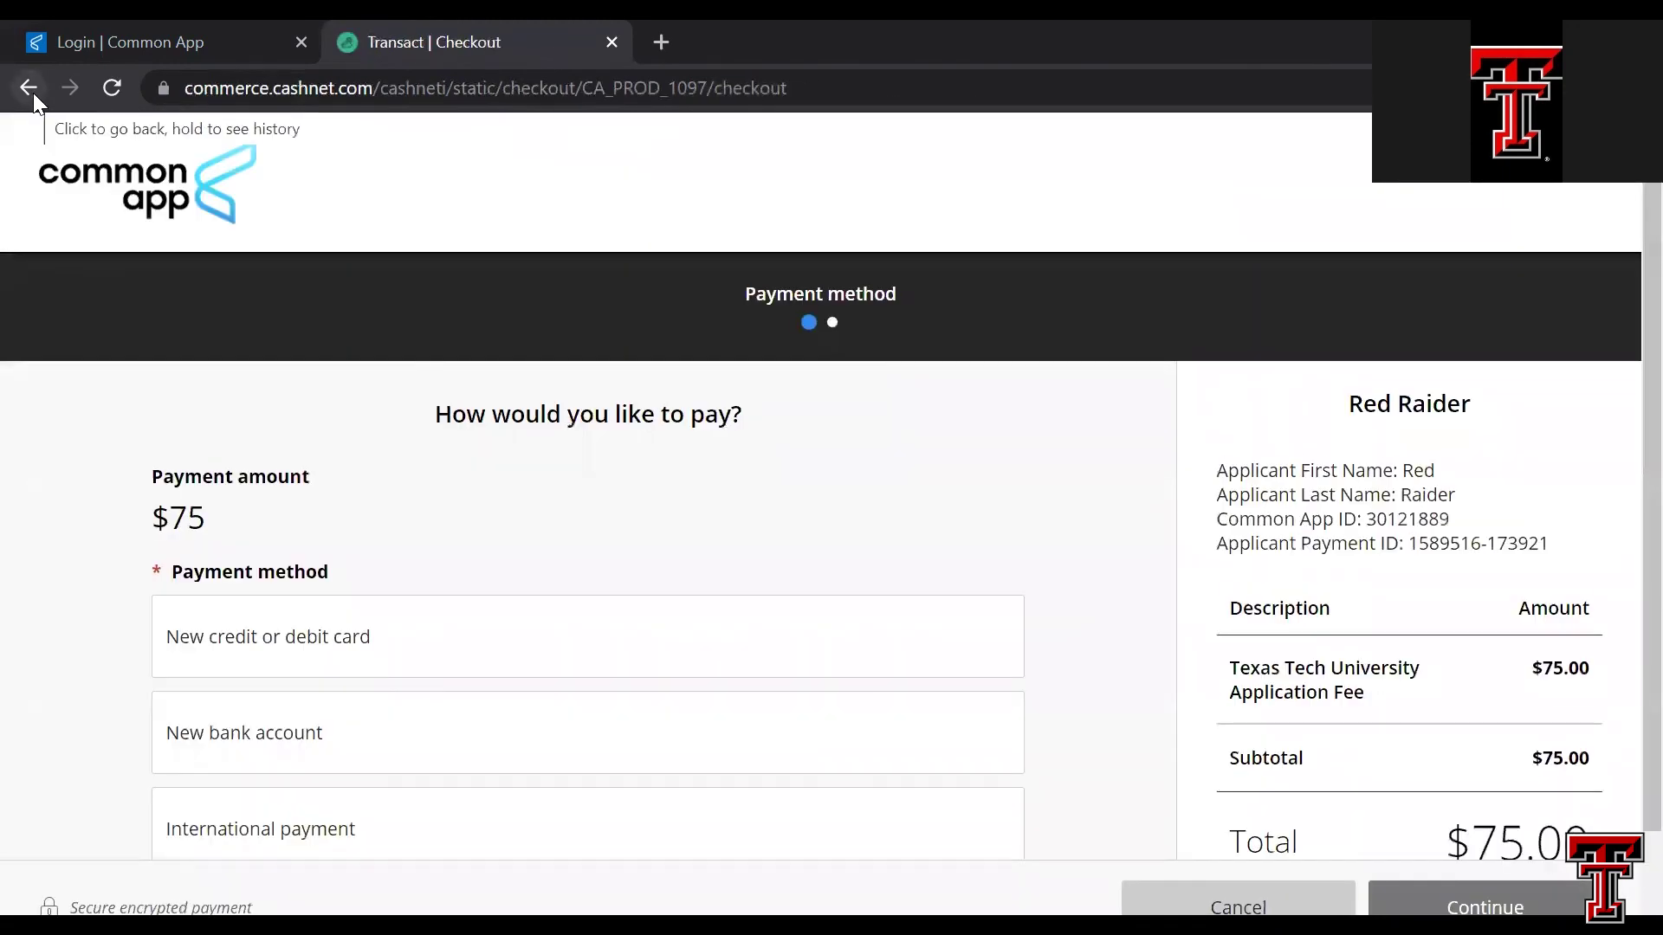
pyautogui.scroll(-1, 433, 505)
pyautogui.scroll(1, 433, 505)
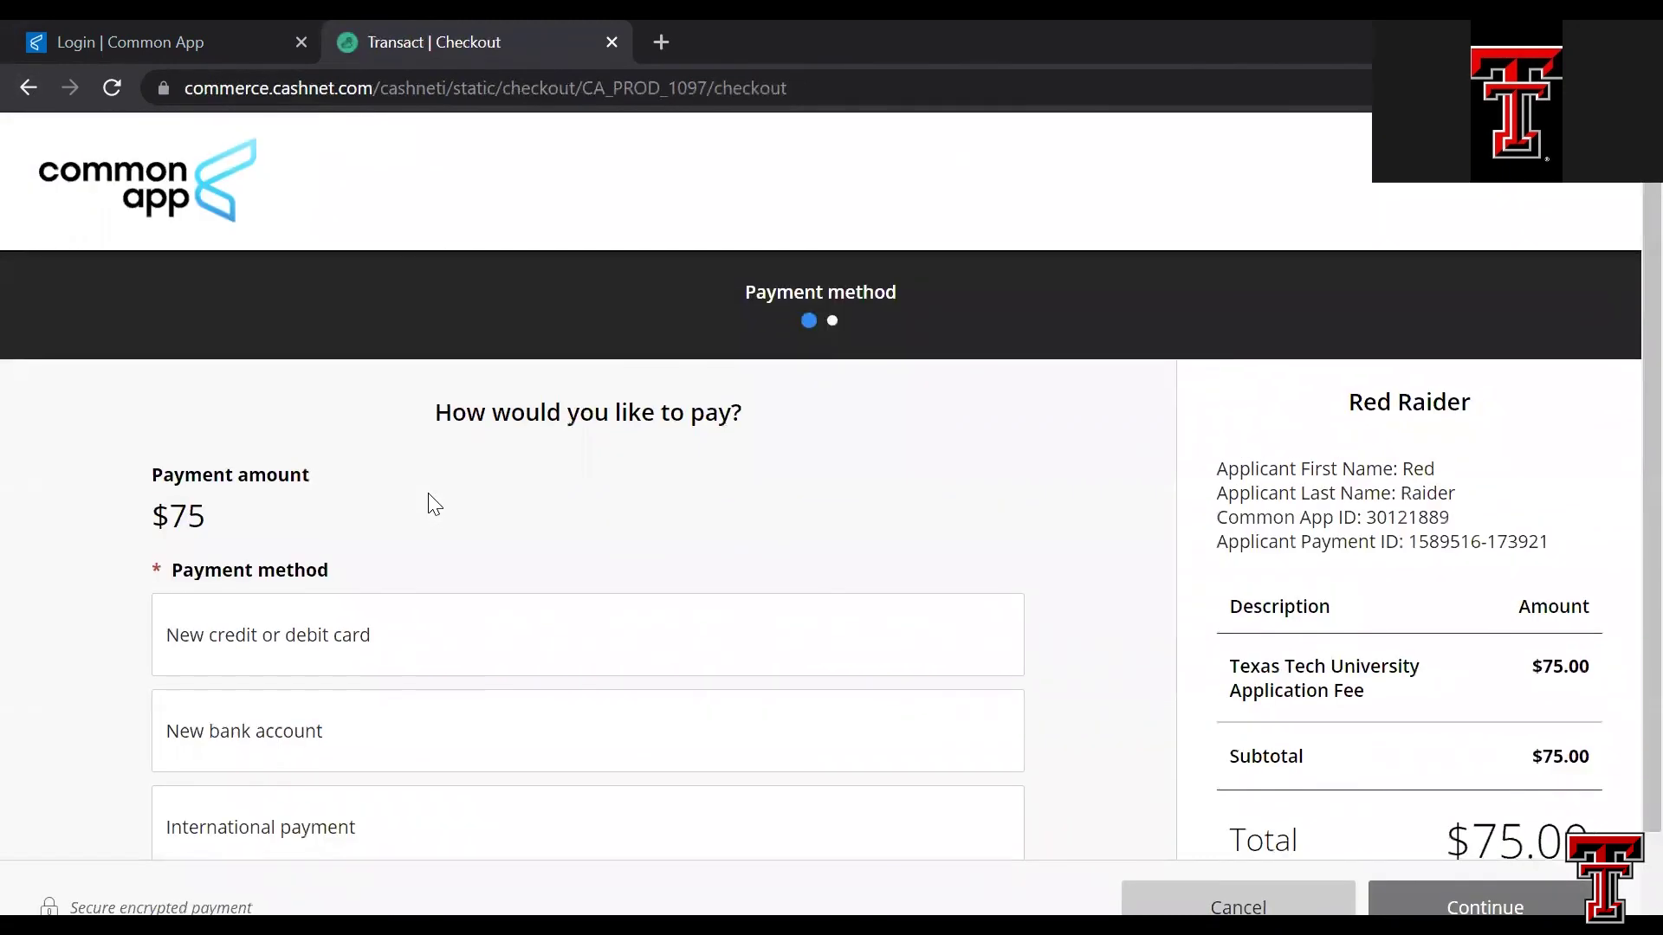
pyautogui.click(37, 95)
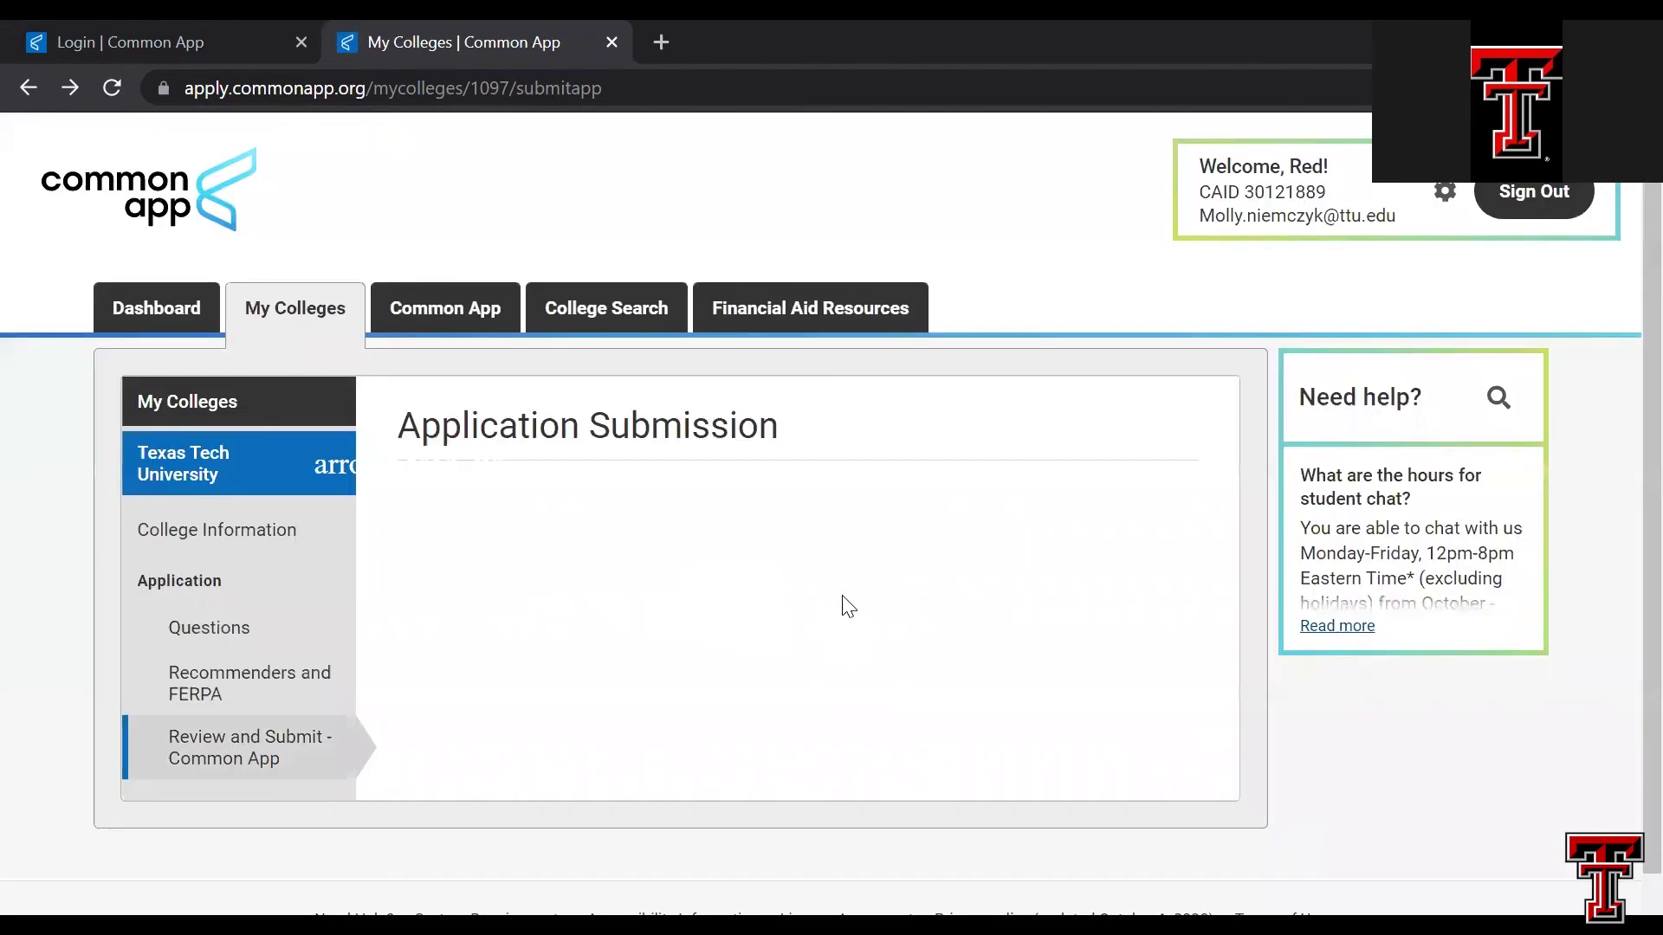
# - Choose not to include the personal essay with the Texas Tech University application and open the final review
pyautogui.scroll(-4, 791, 682)
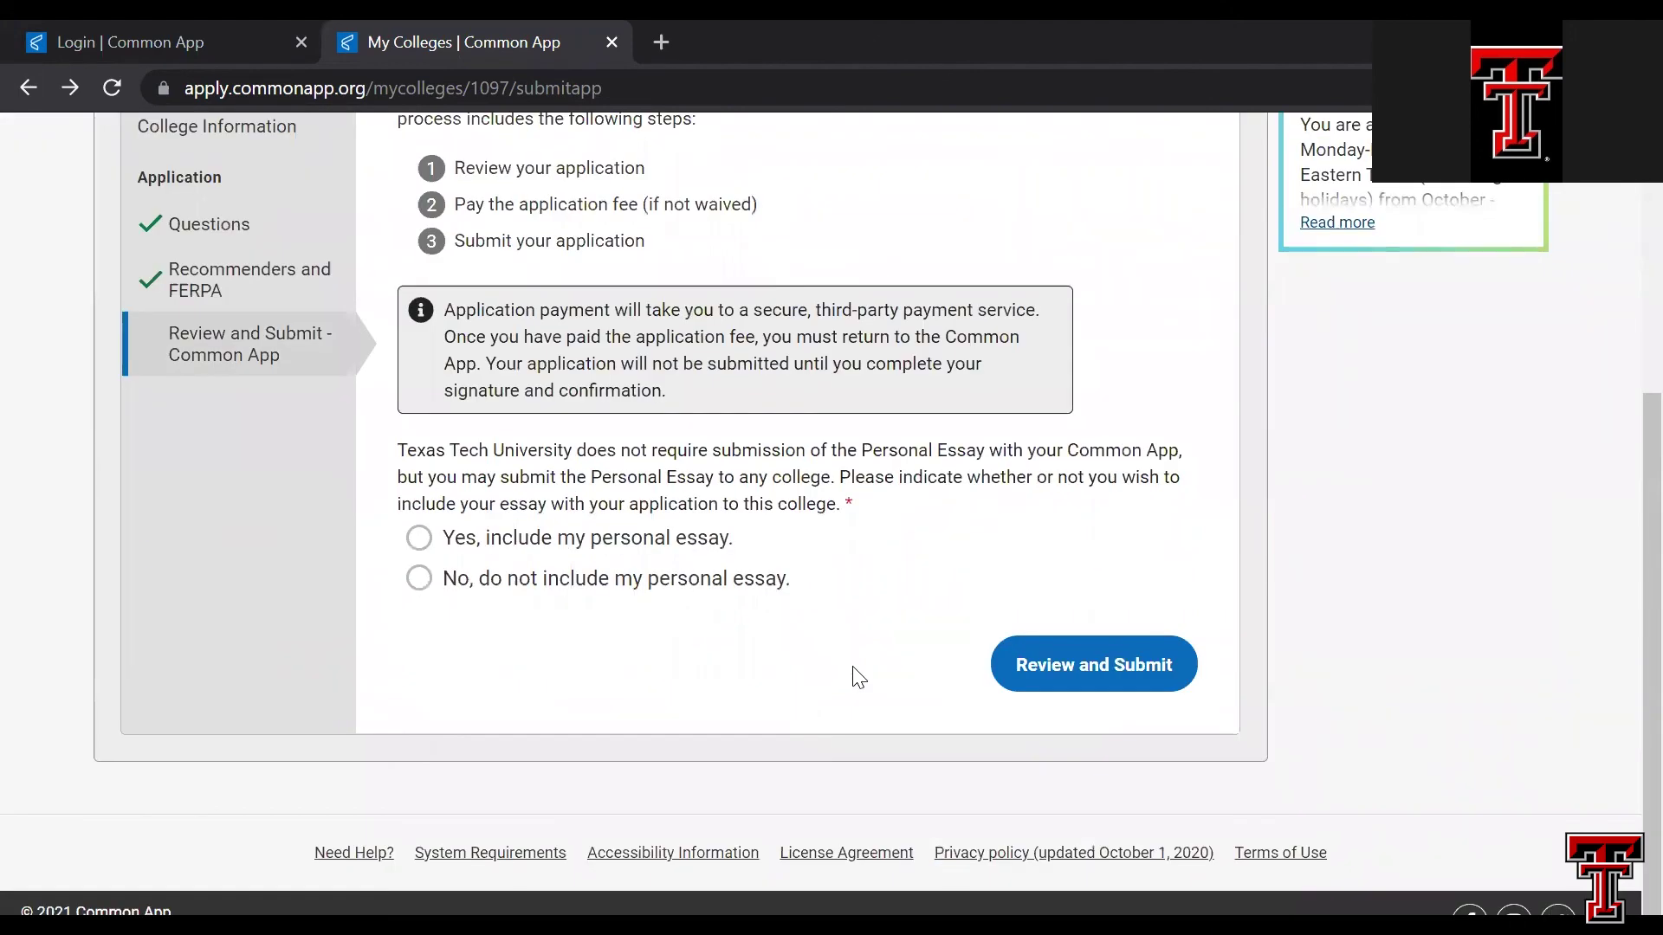
pyautogui.click(419, 579)
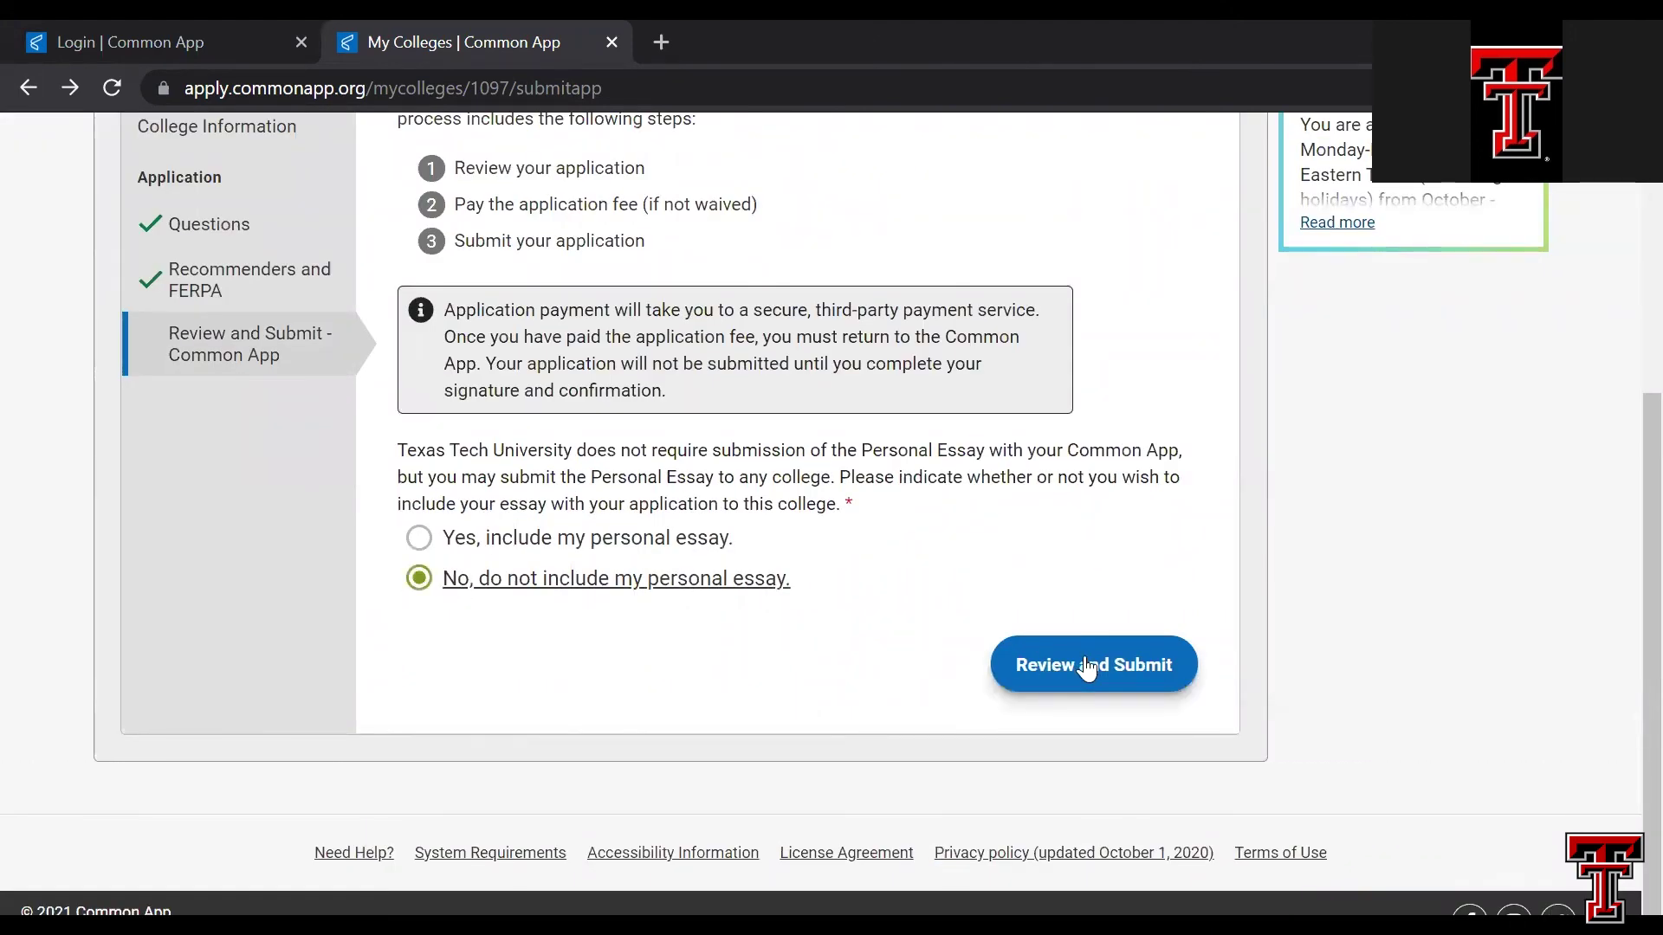
pyautogui.click(1088, 668)
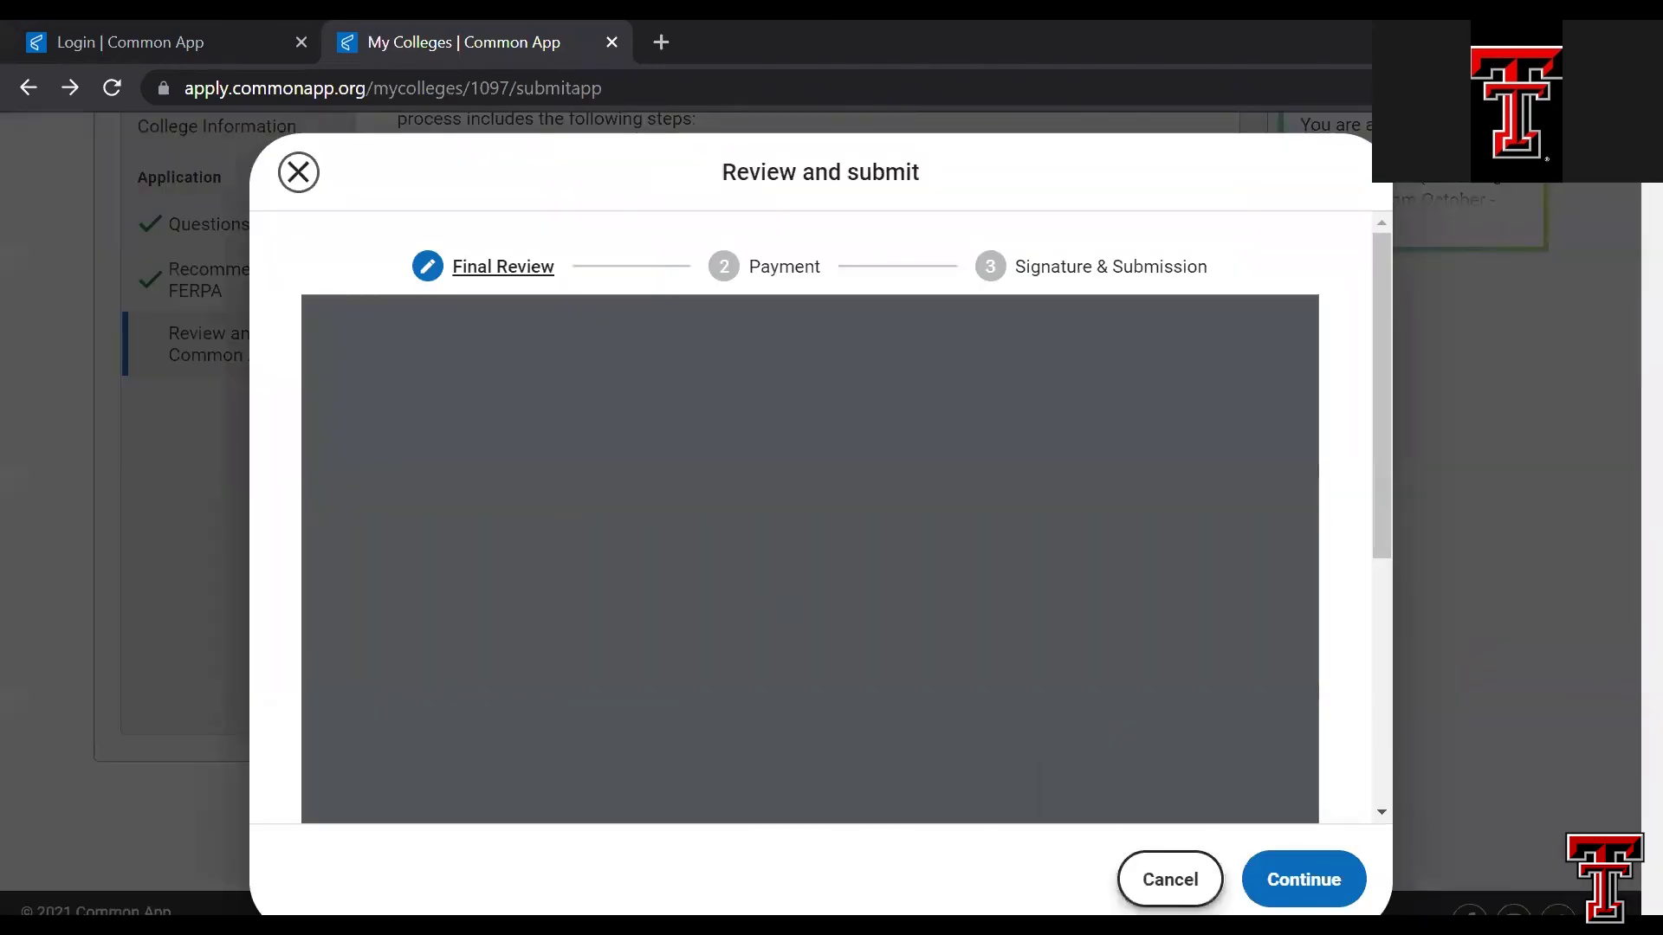
# - Confirm that the application PDF has been reviewed and continue to the Payment stage
pyautogui.scroll(-10, 1124, 626)
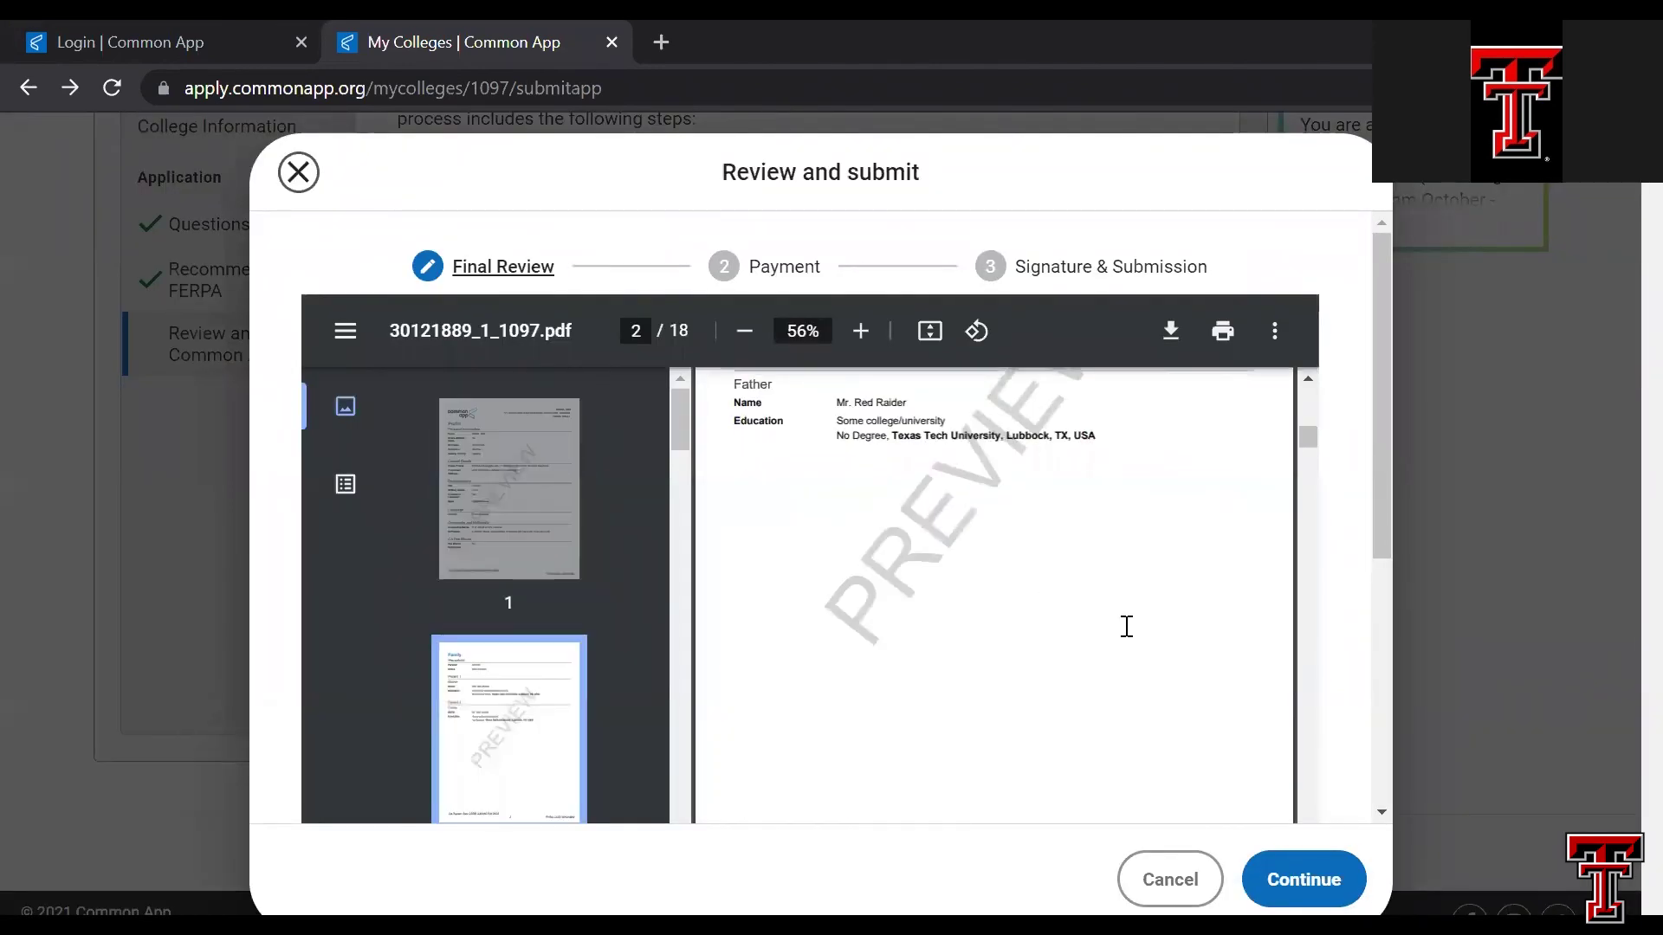
pyautogui.scroll(-5, 1213, 836)
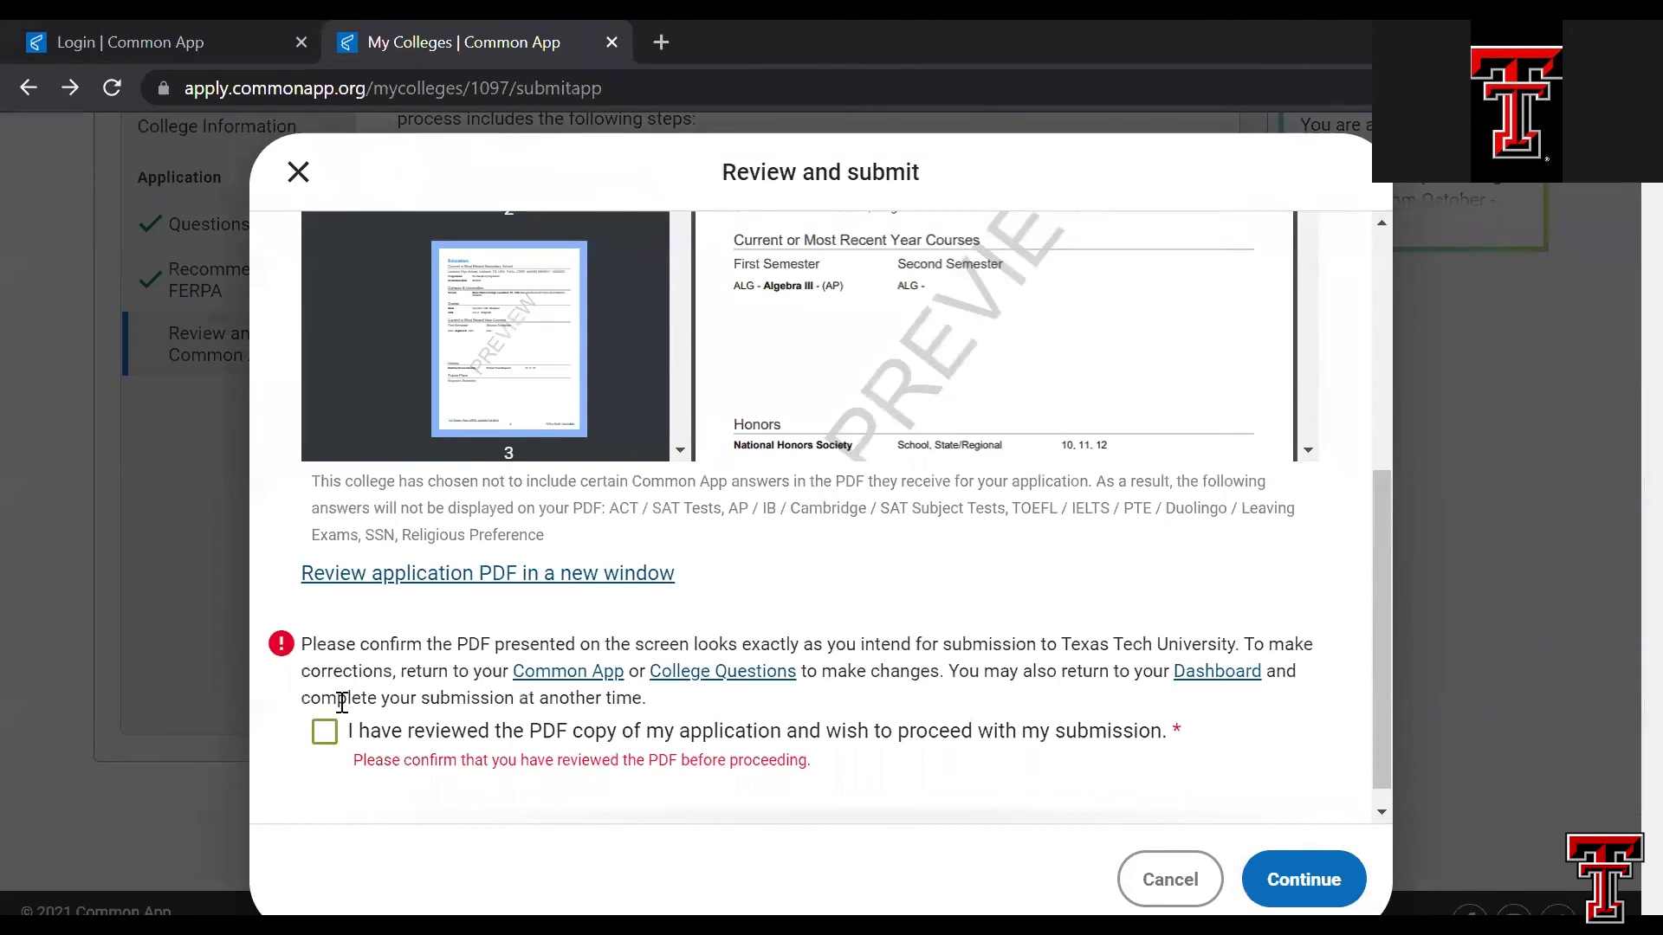
pyautogui.click(325, 732)
pyautogui.click(1303, 879)
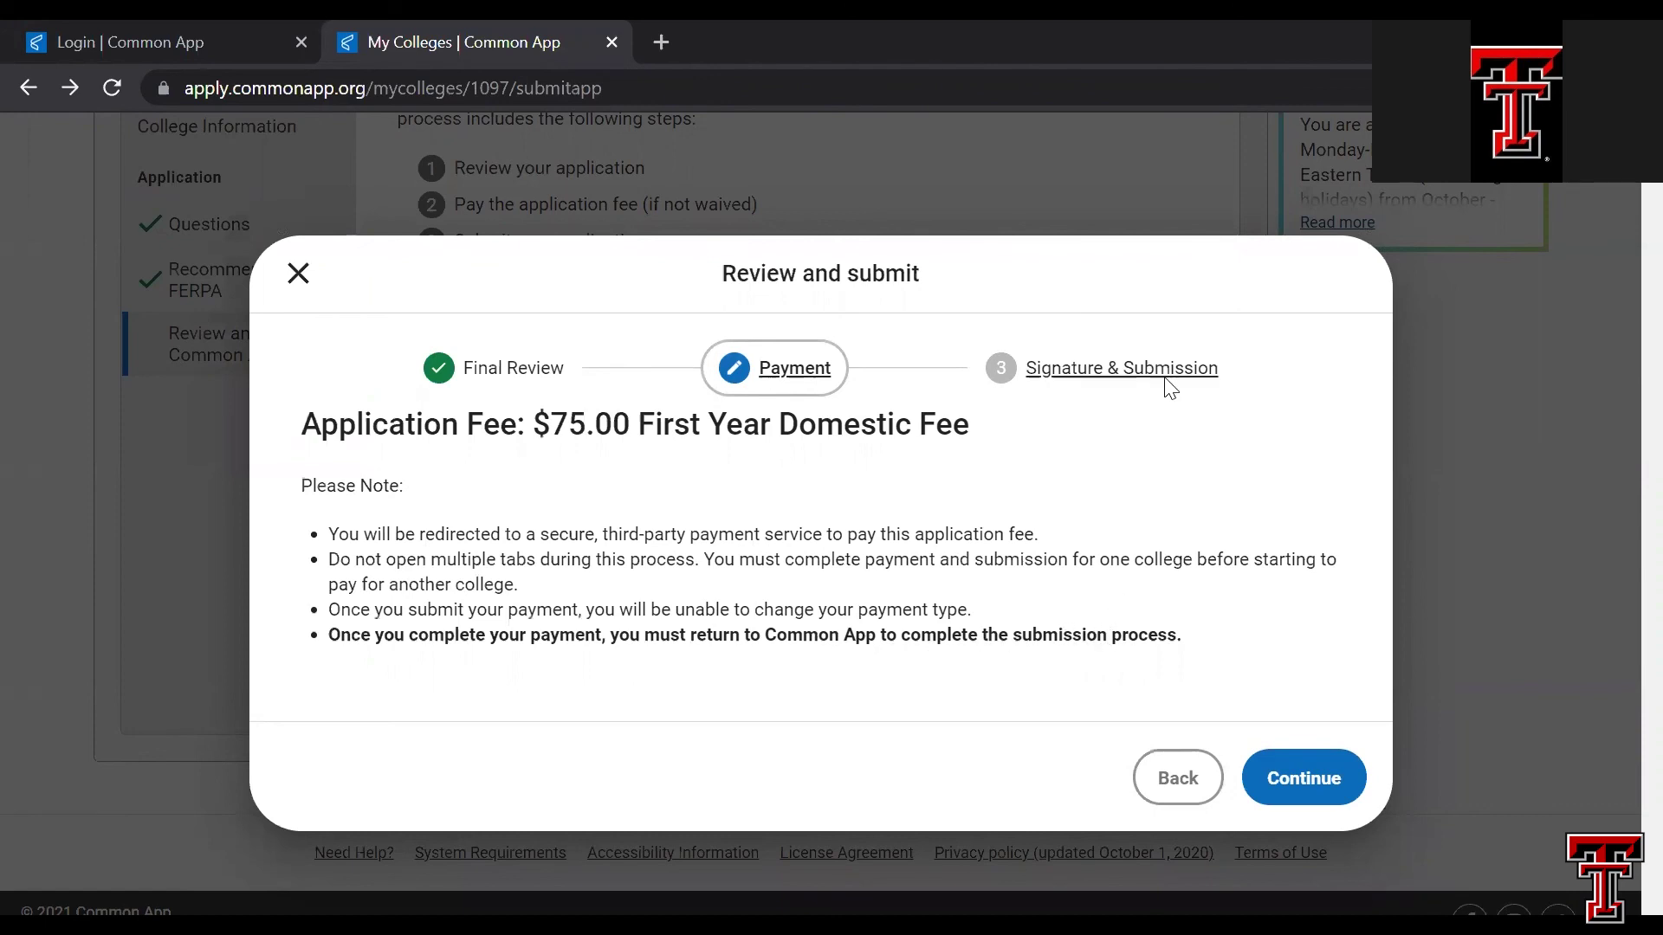
# - Go back from the Payment stage to Final Review and close the review and submit dialog
pyautogui.click(1188, 796)
pyautogui.click(1183, 780)
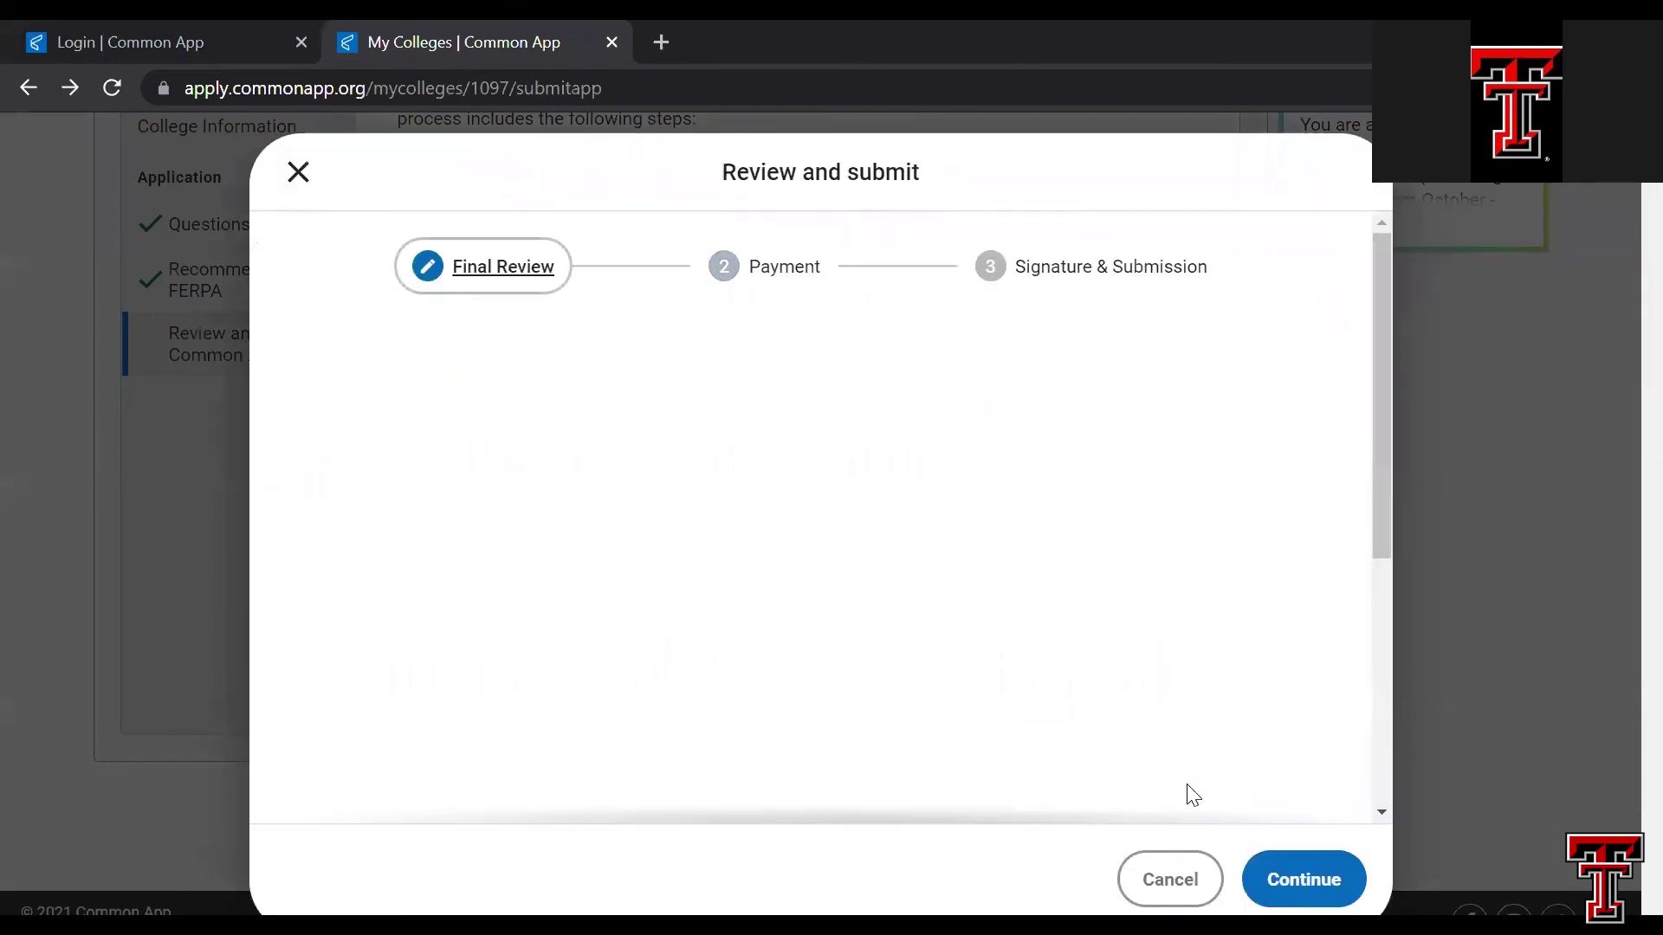
pyautogui.click(298, 171)
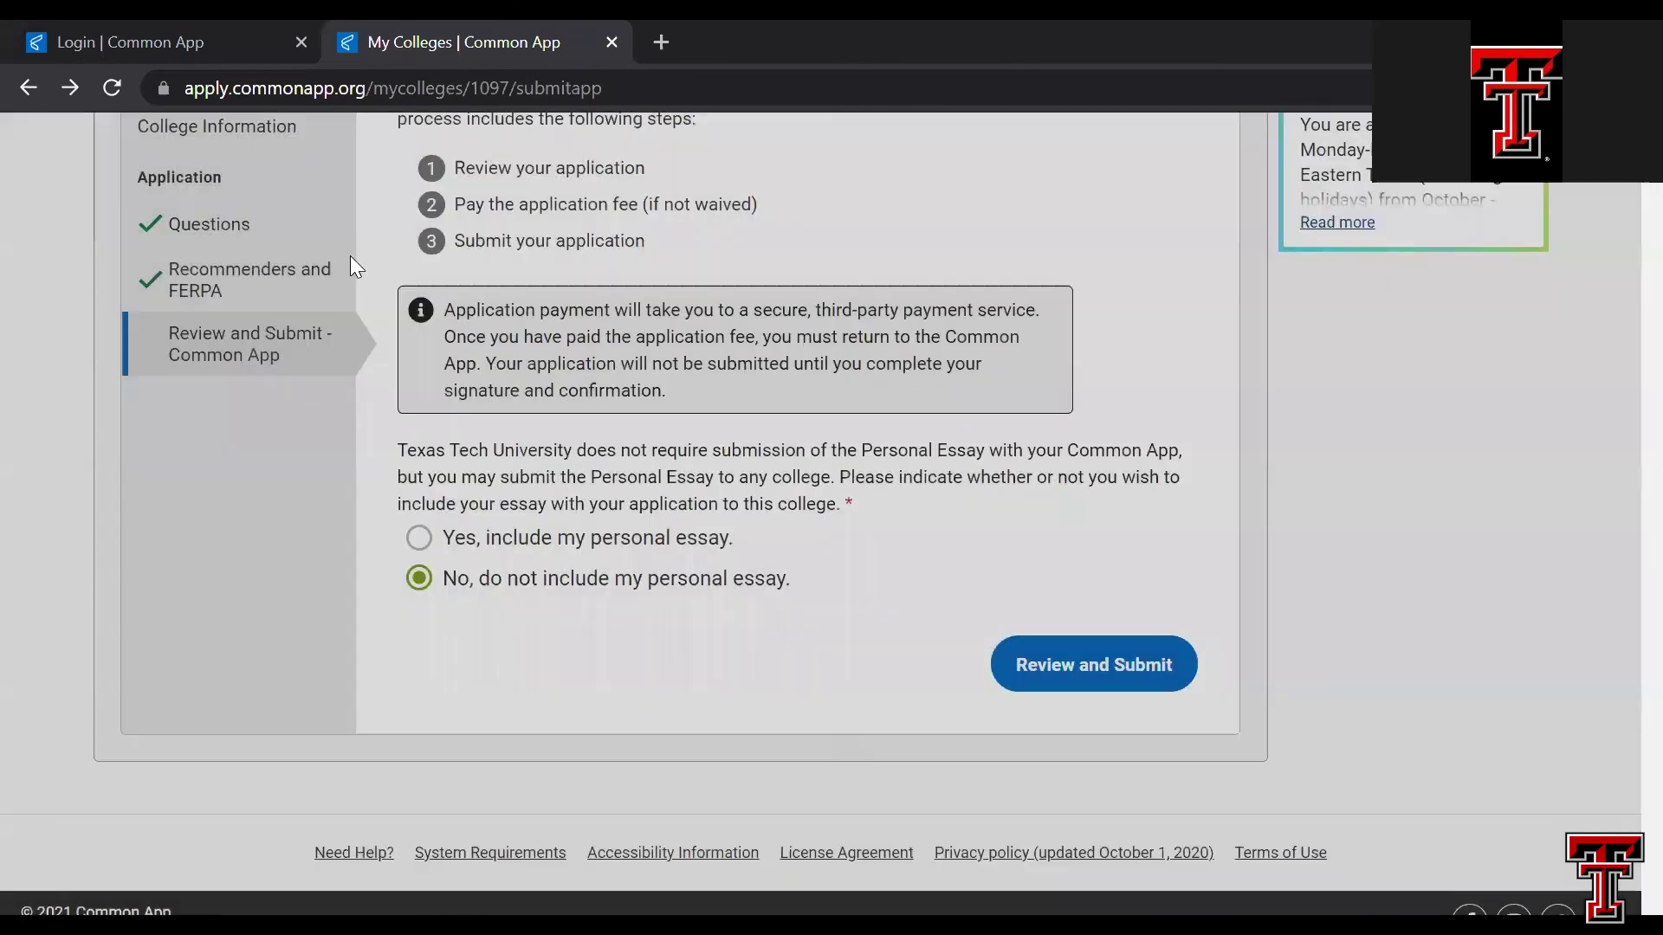
pyautogui.scroll(10, 351, 255)
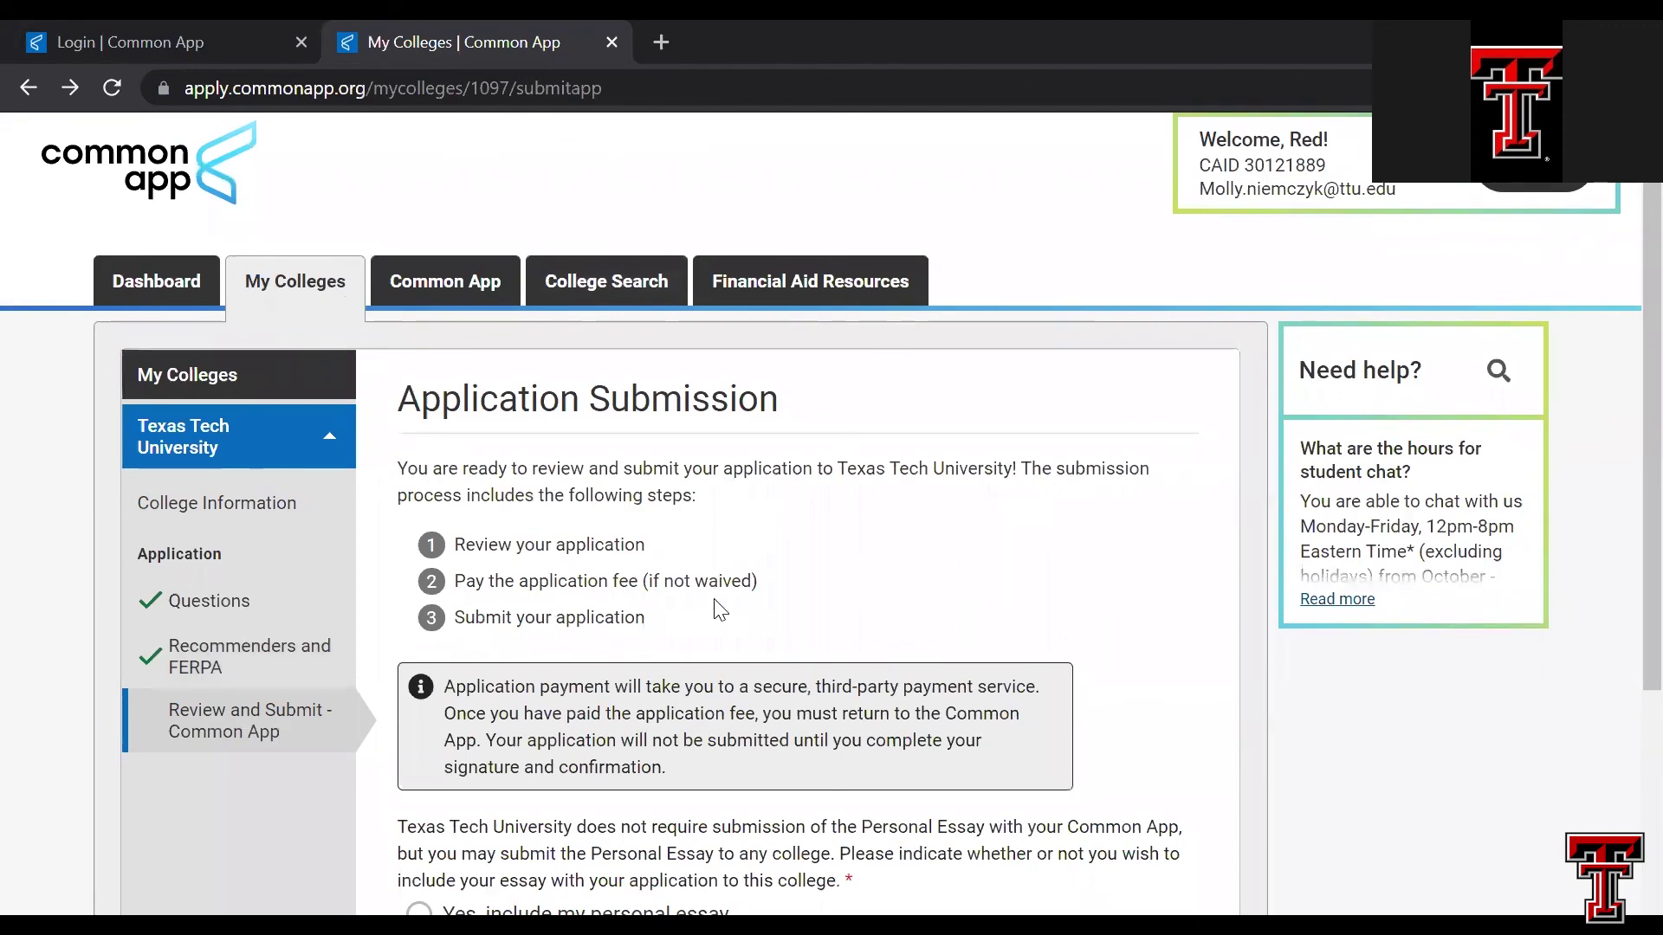
# - Look over the Dashboard, the My Colleges page, and the Profile and Family sections of the Common App
pyautogui.click(157, 283)
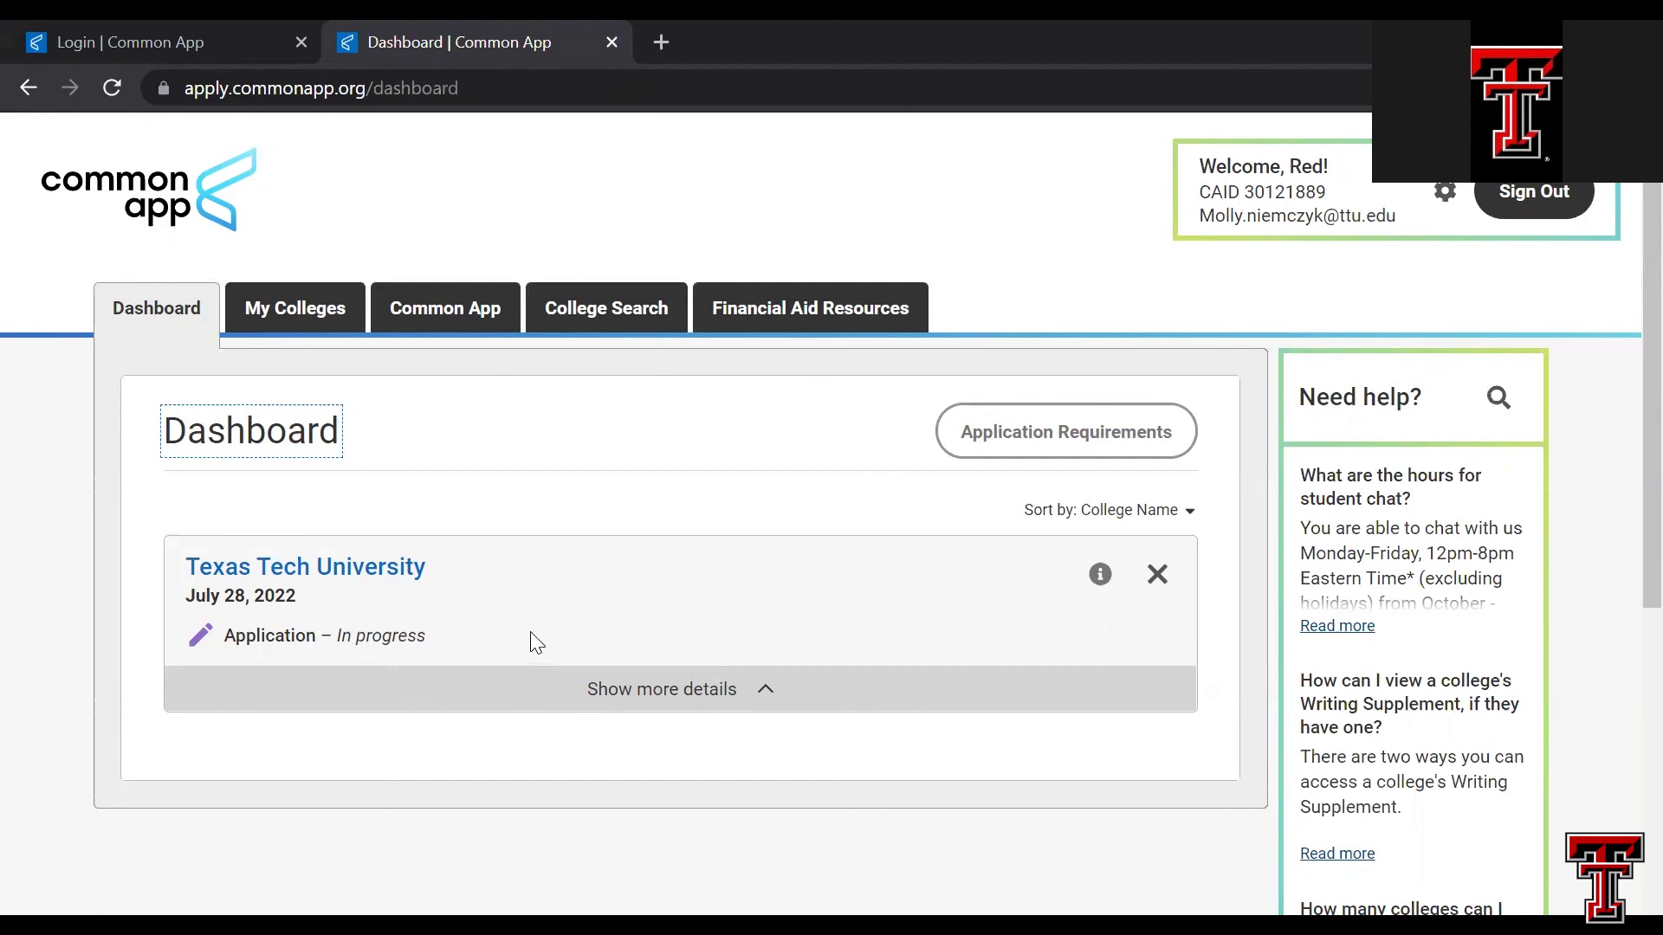
pyautogui.scroll(-1, 530, 631)
pyautogui.click(317, 307)
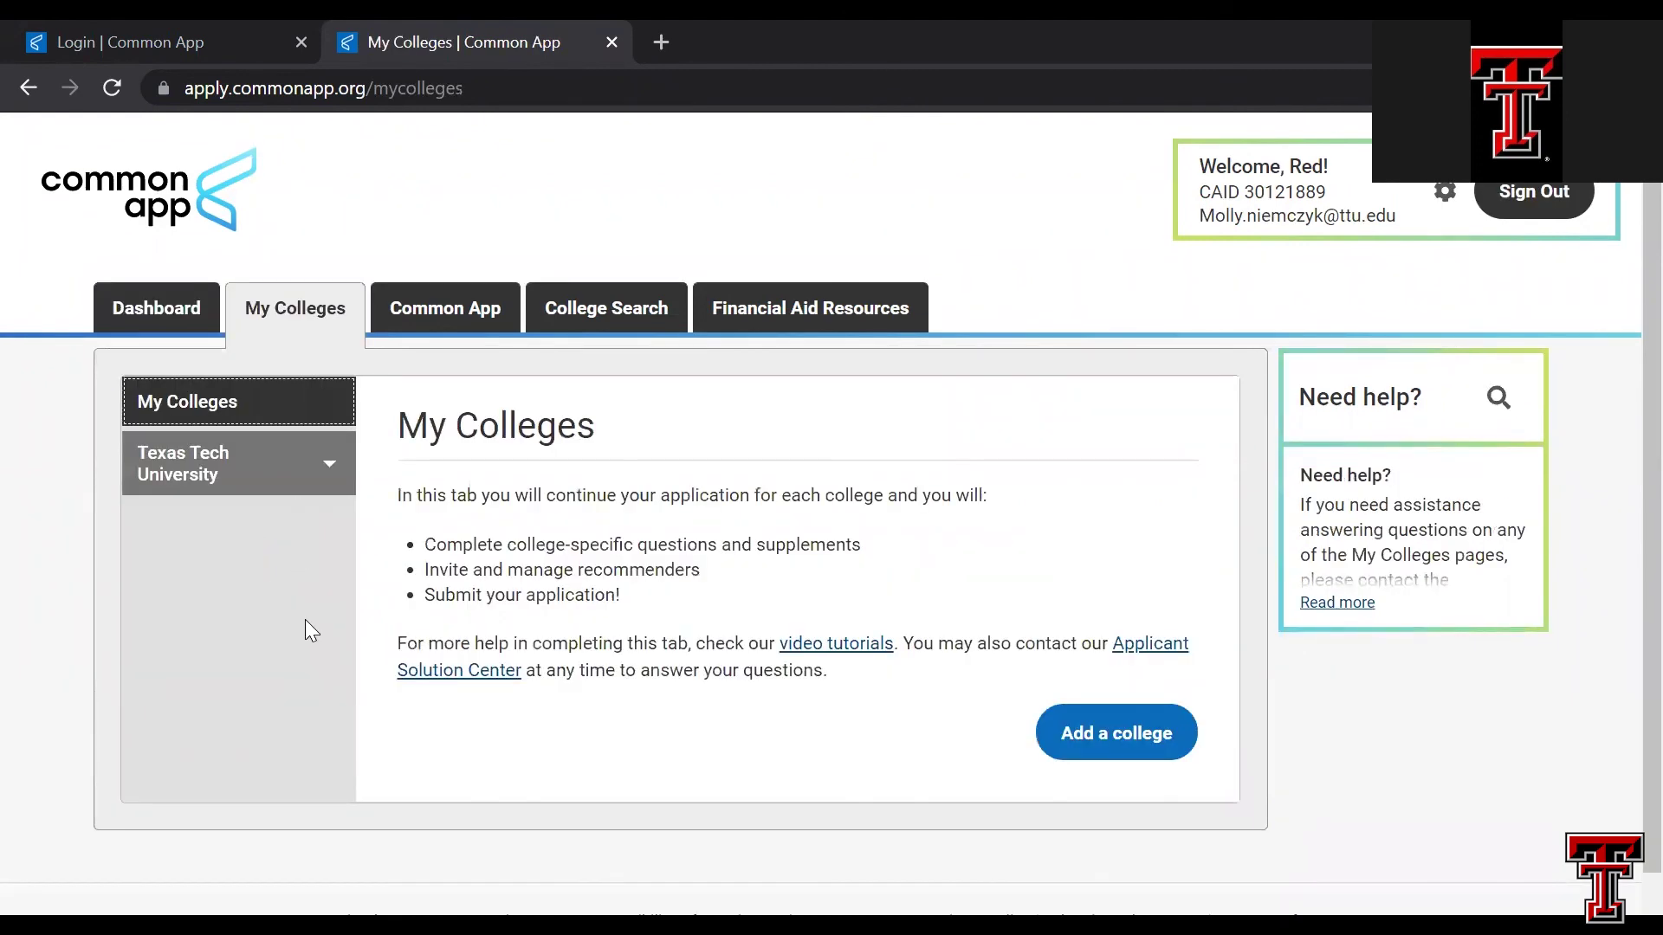
pyautogui.click(334, 321)
pyautogui.click(452, 325)
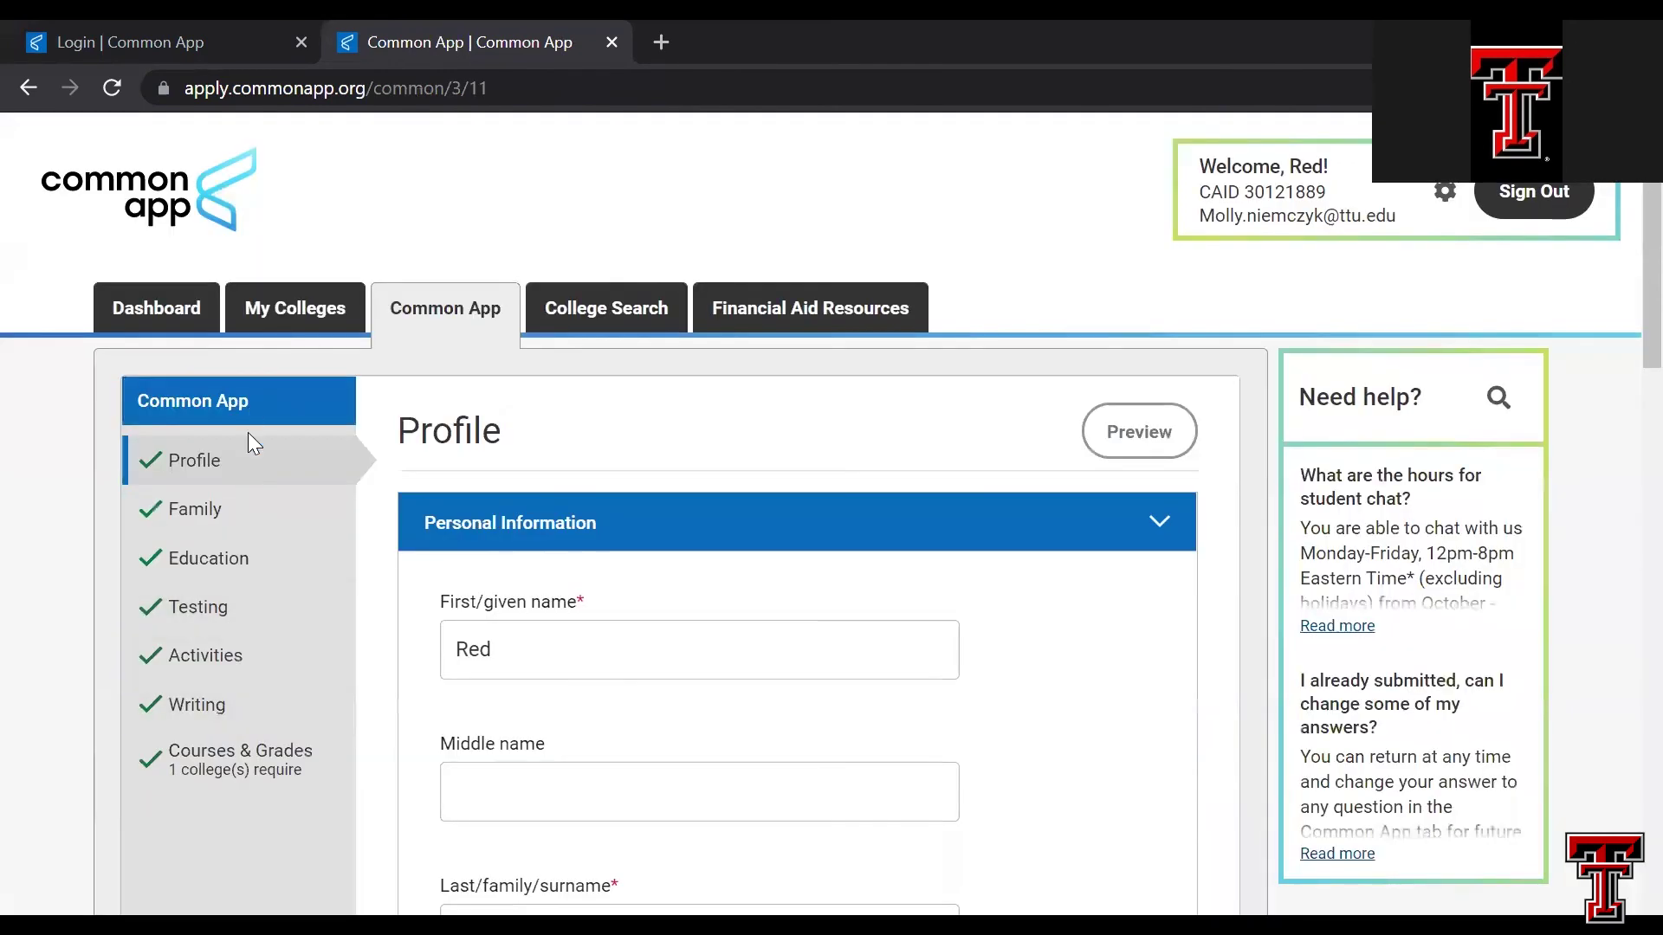
pyautogui.click(246, 511)
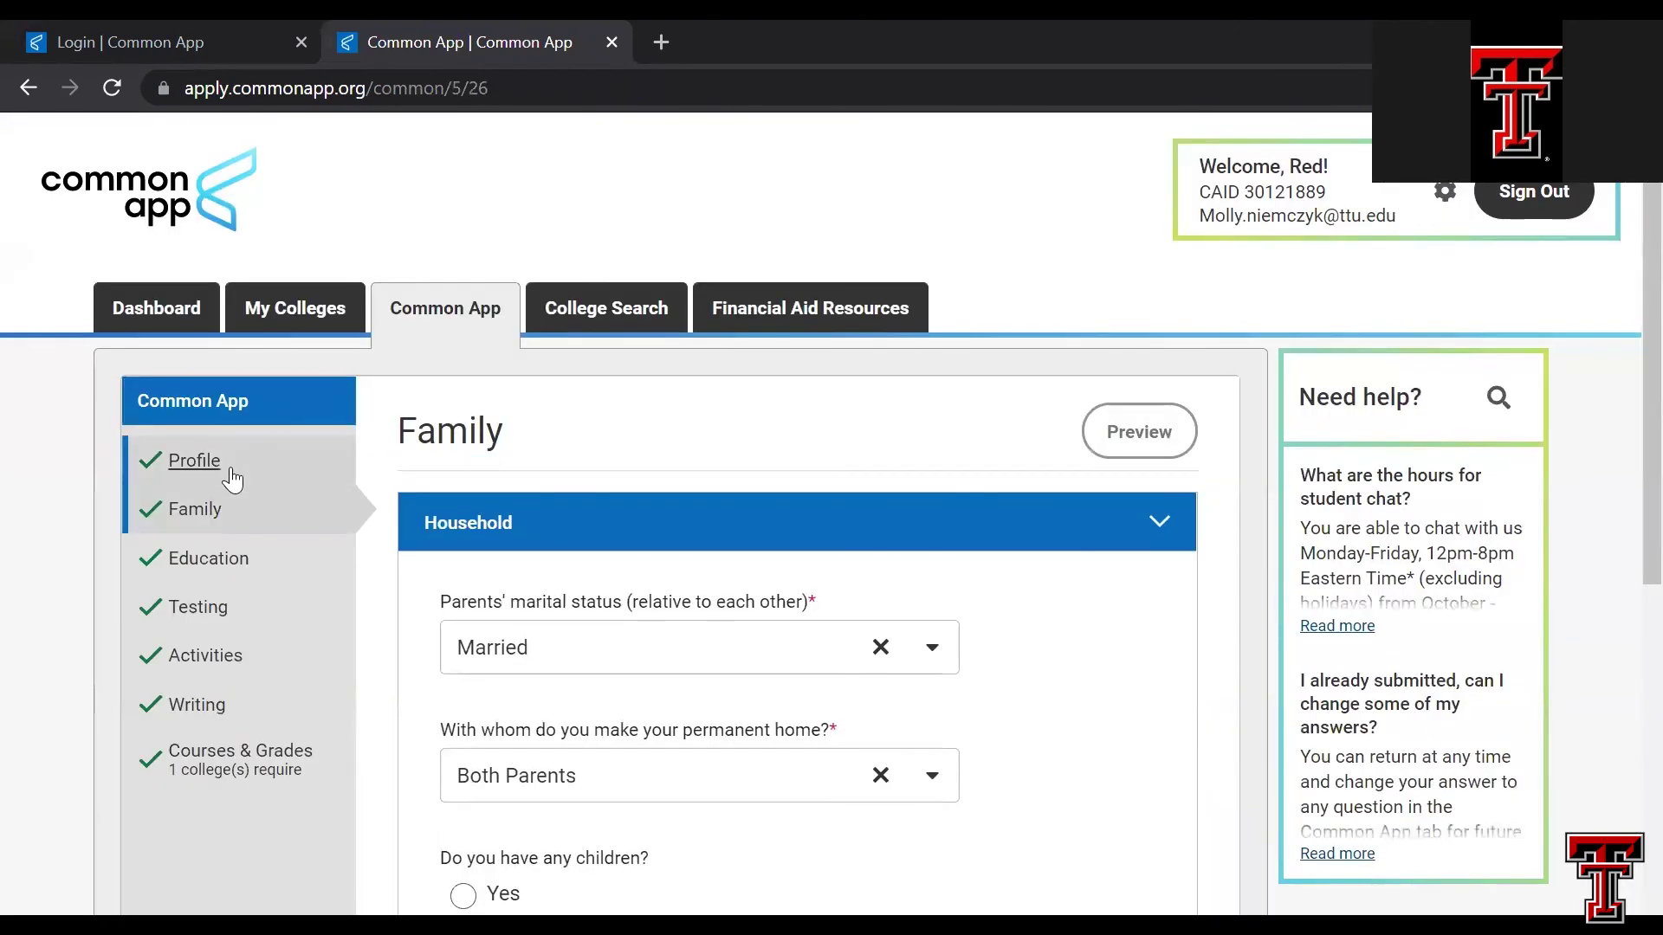
pyautogui.click(230, 472)
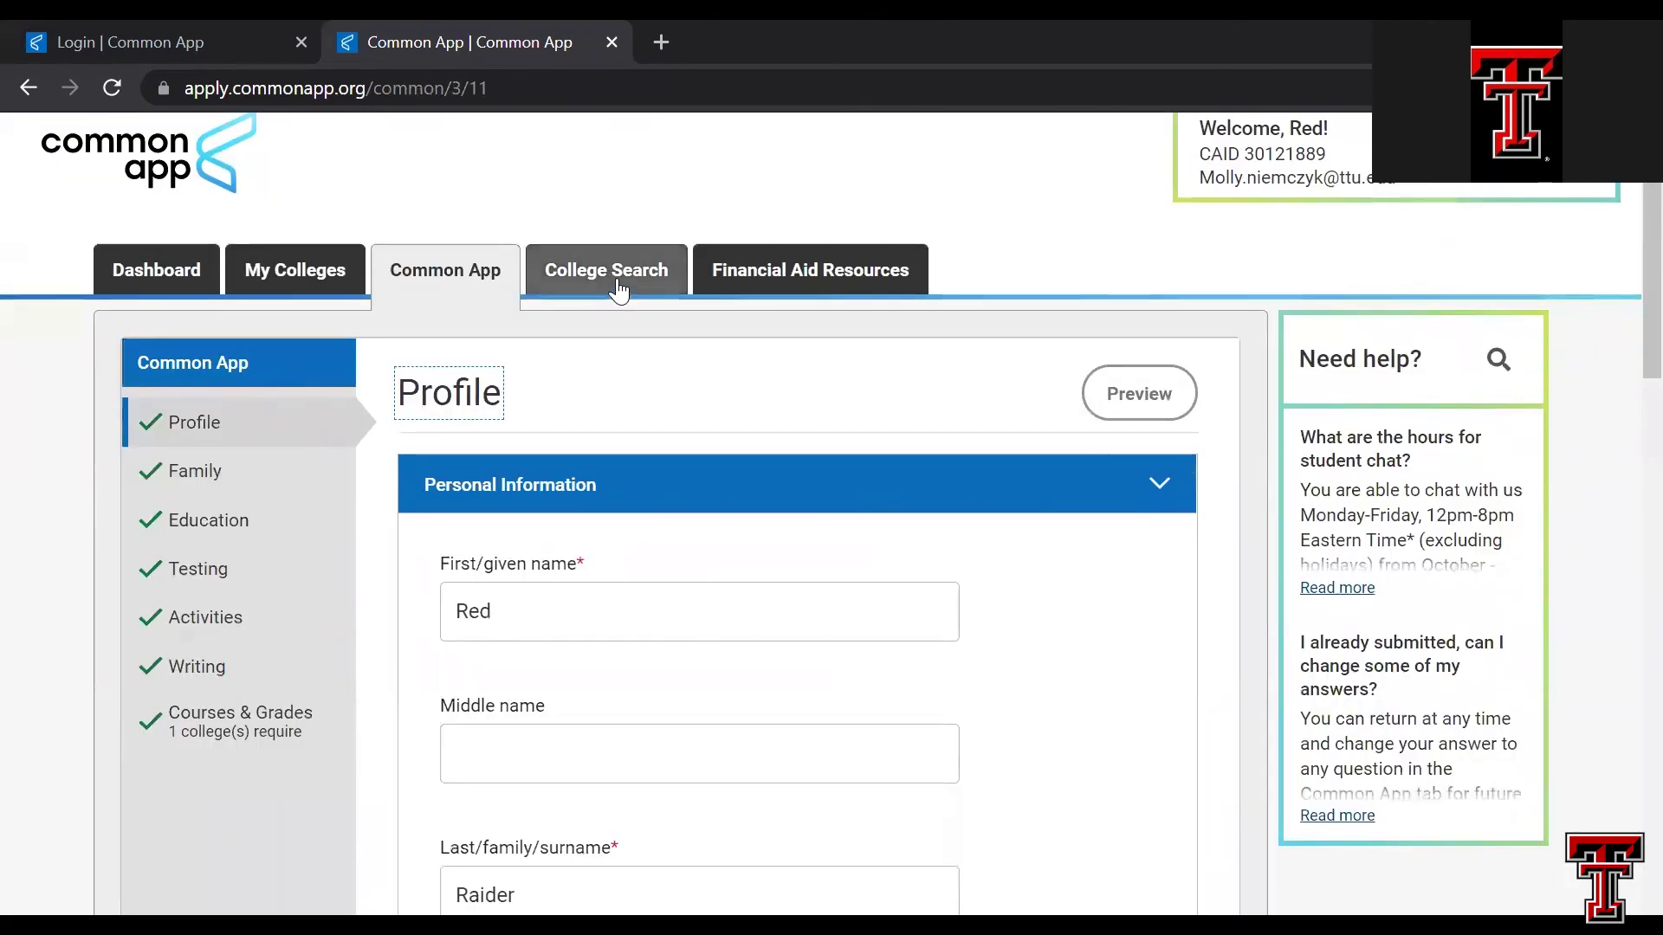
# - Search the colleges for "Texas Tech Univ" and read through the Texas Tech University page from contact info to writing requirements
pyautogui.click(617, 296)
pyautogui.click(495, 557)
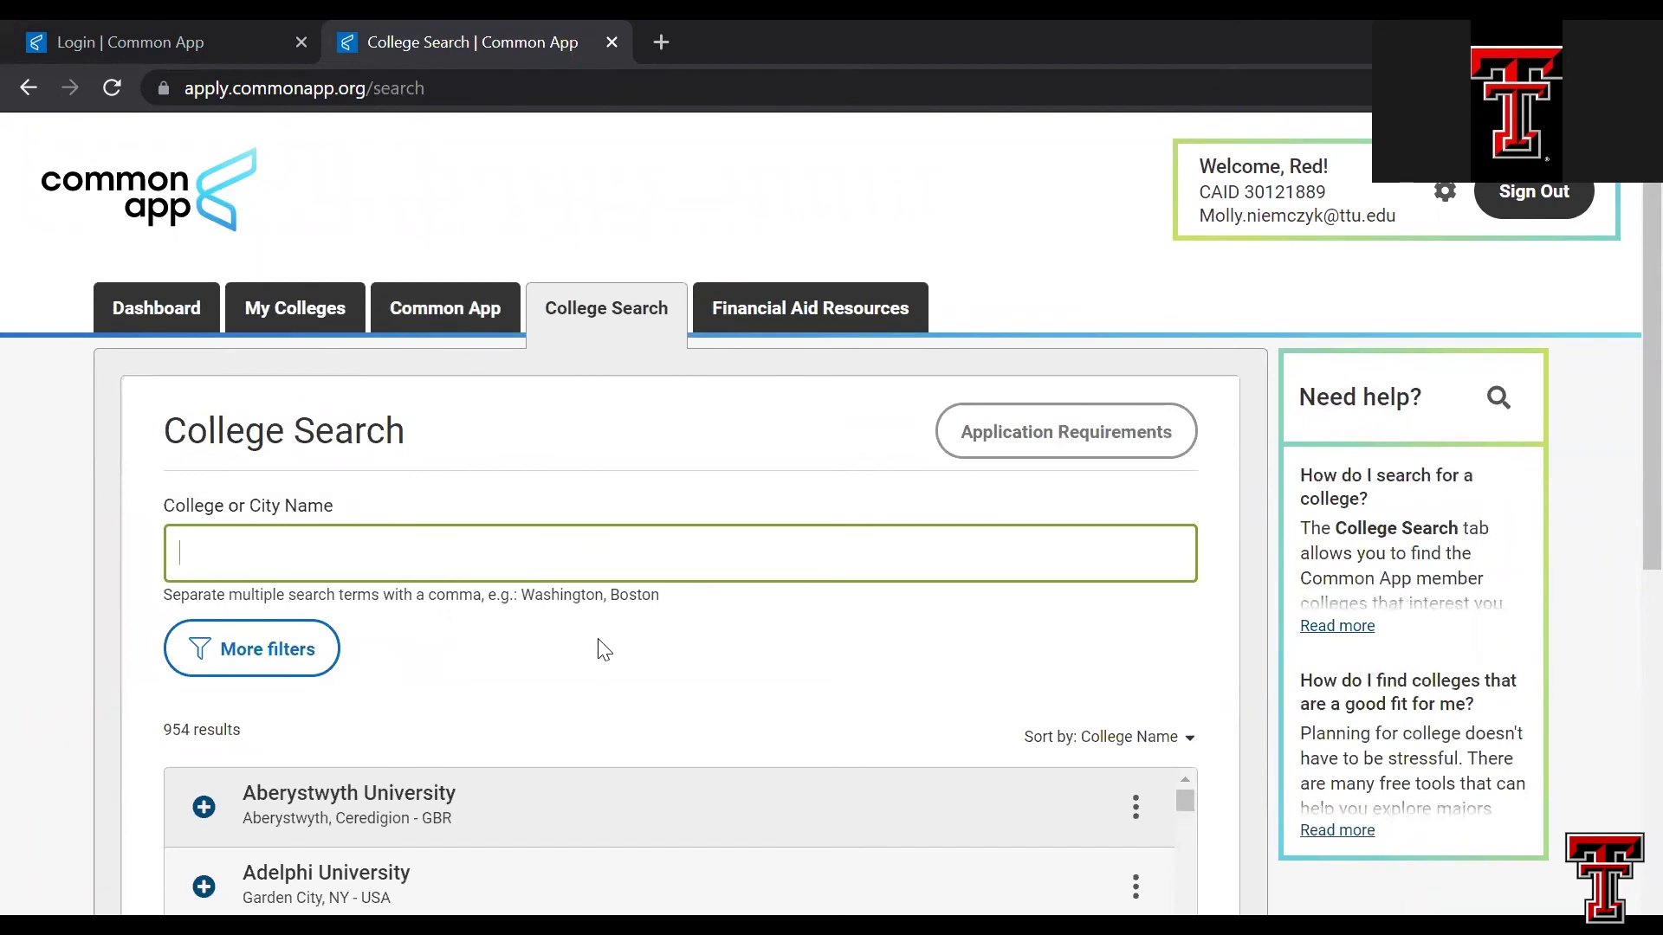
pyautogui.scroll(-1, 542, 441)
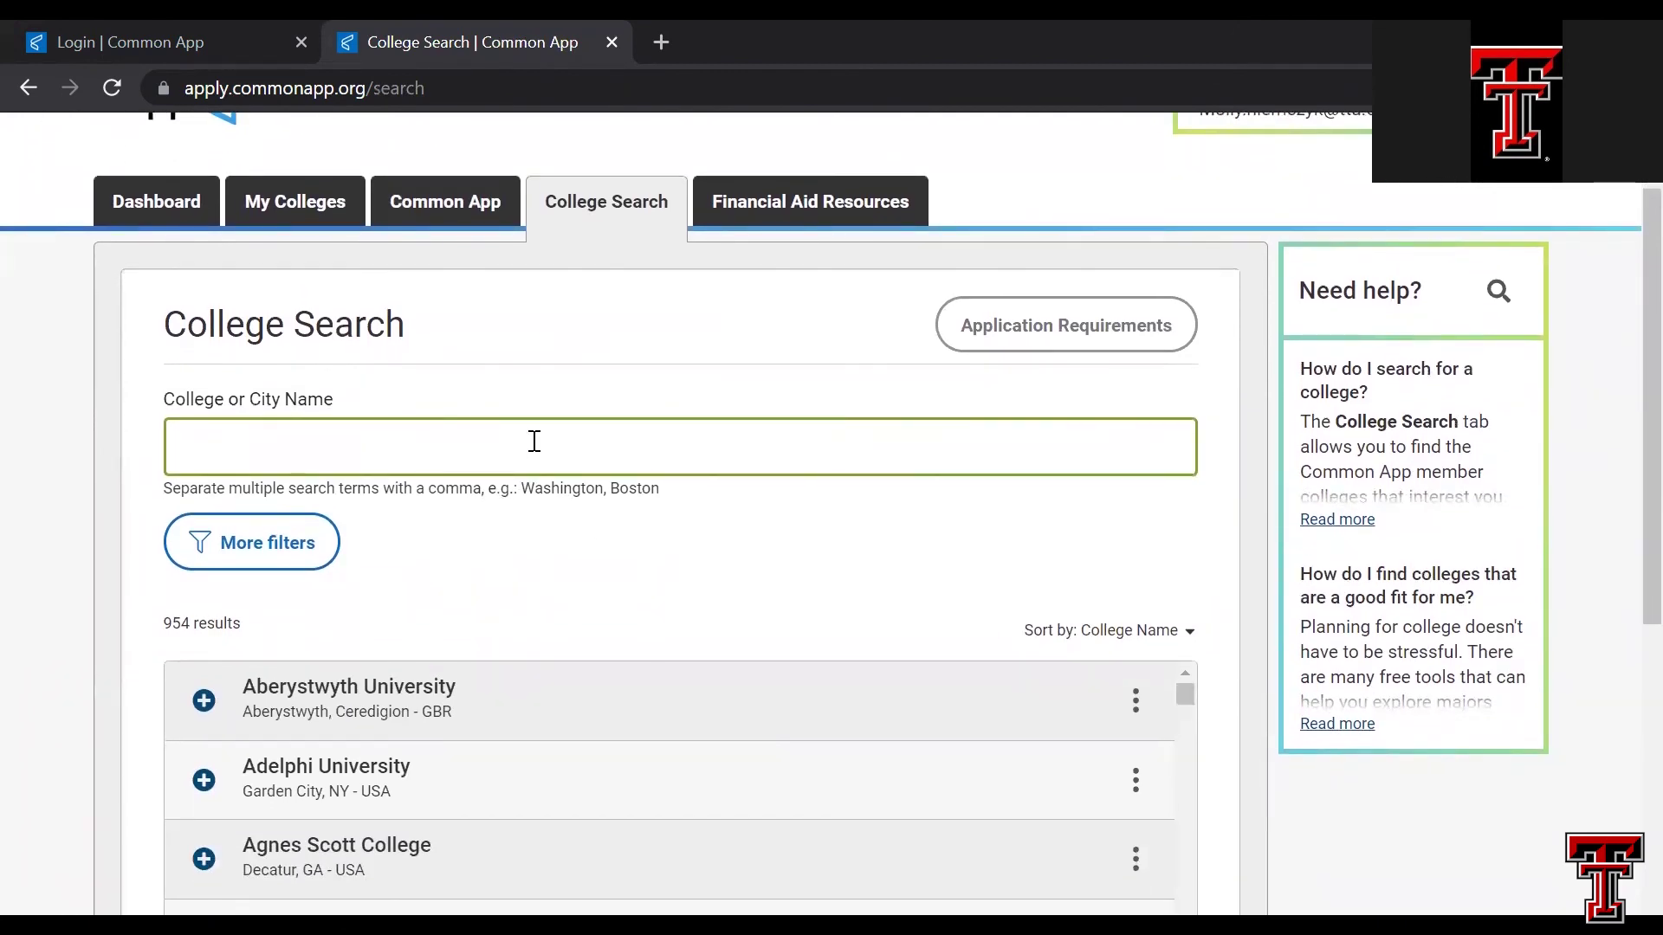
pyautogui.write('Tex')
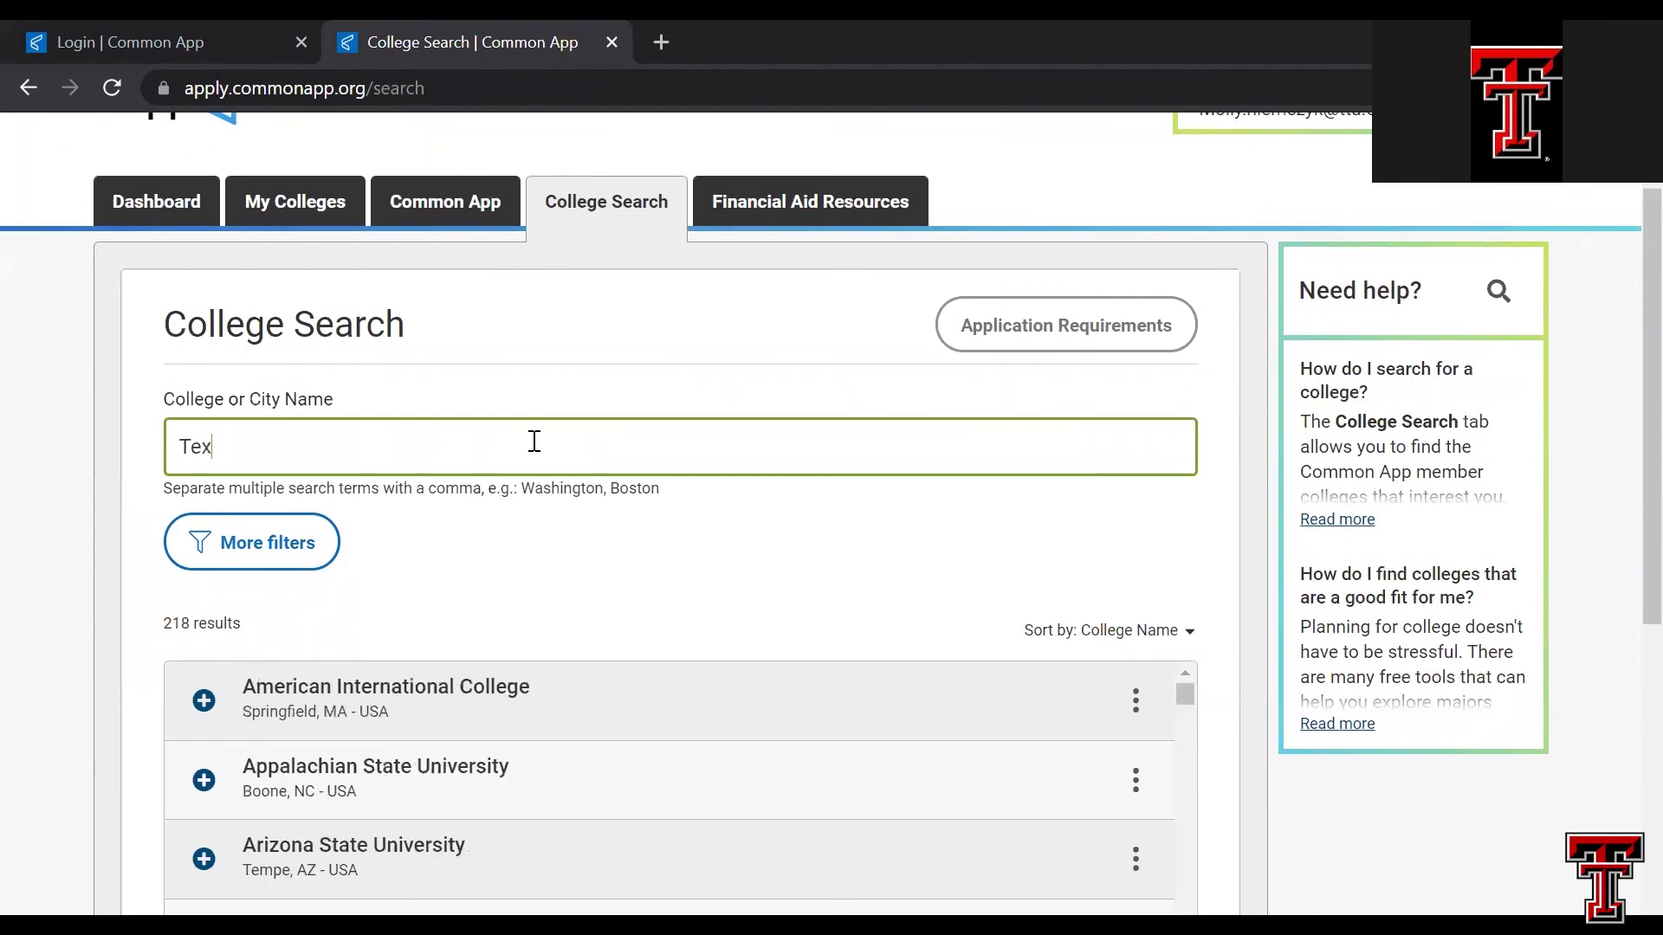
pyautogui.write('as Tech Univ')
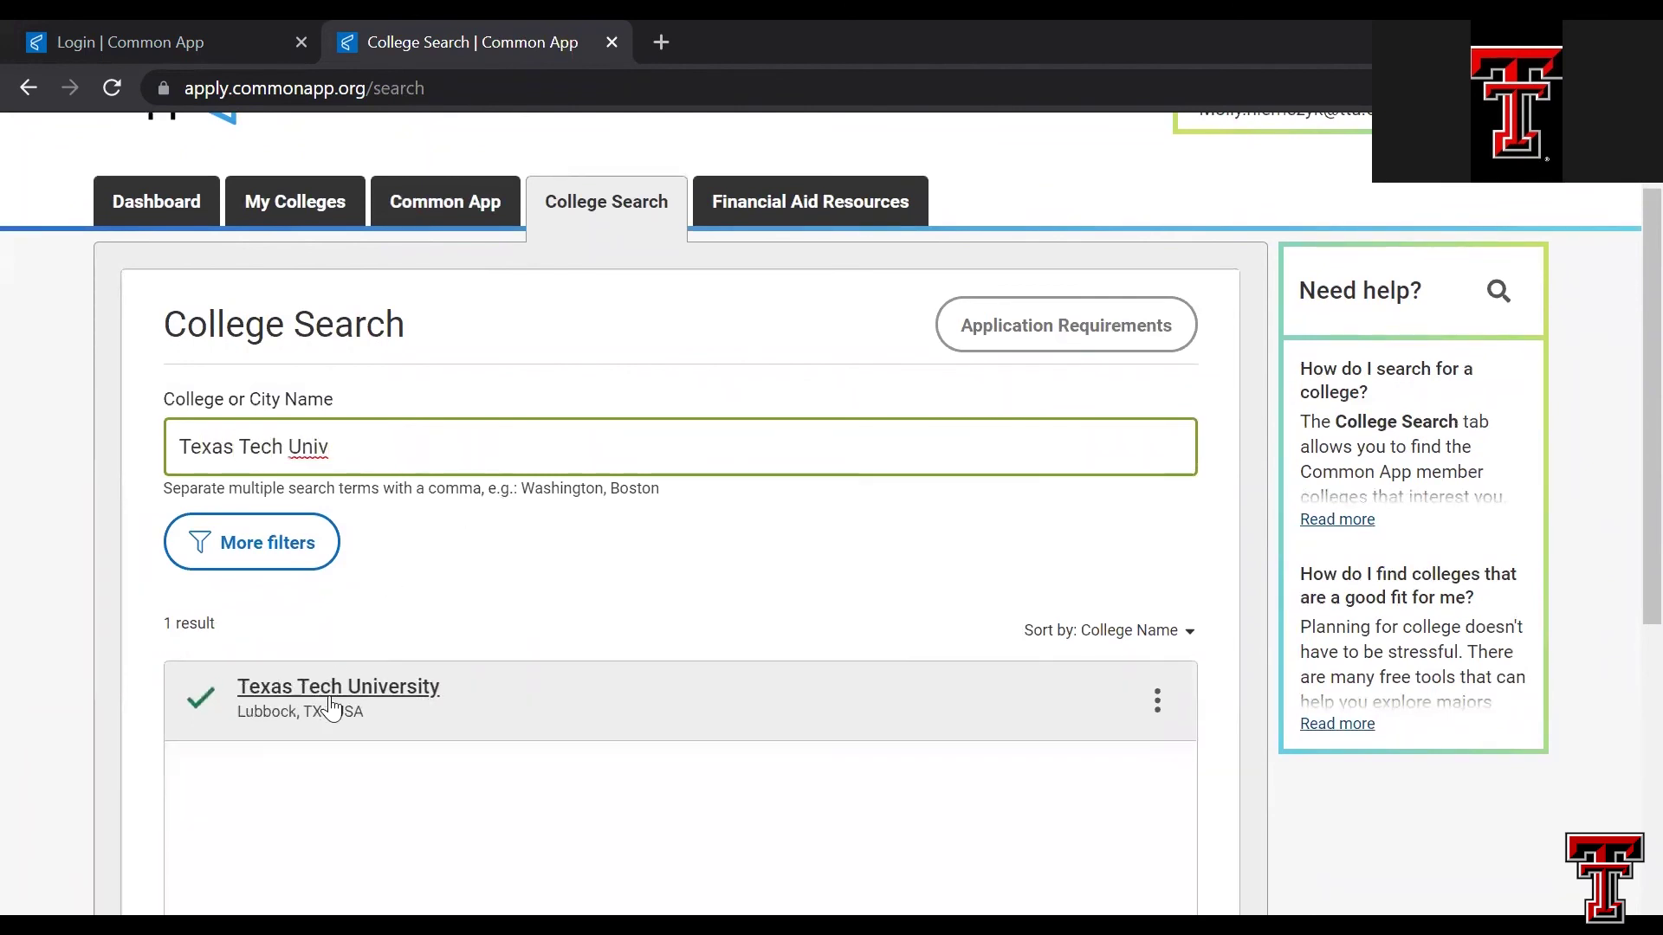
pyautogui.click(332, 709)
pyautogui.scroll(-5, 608, 641)
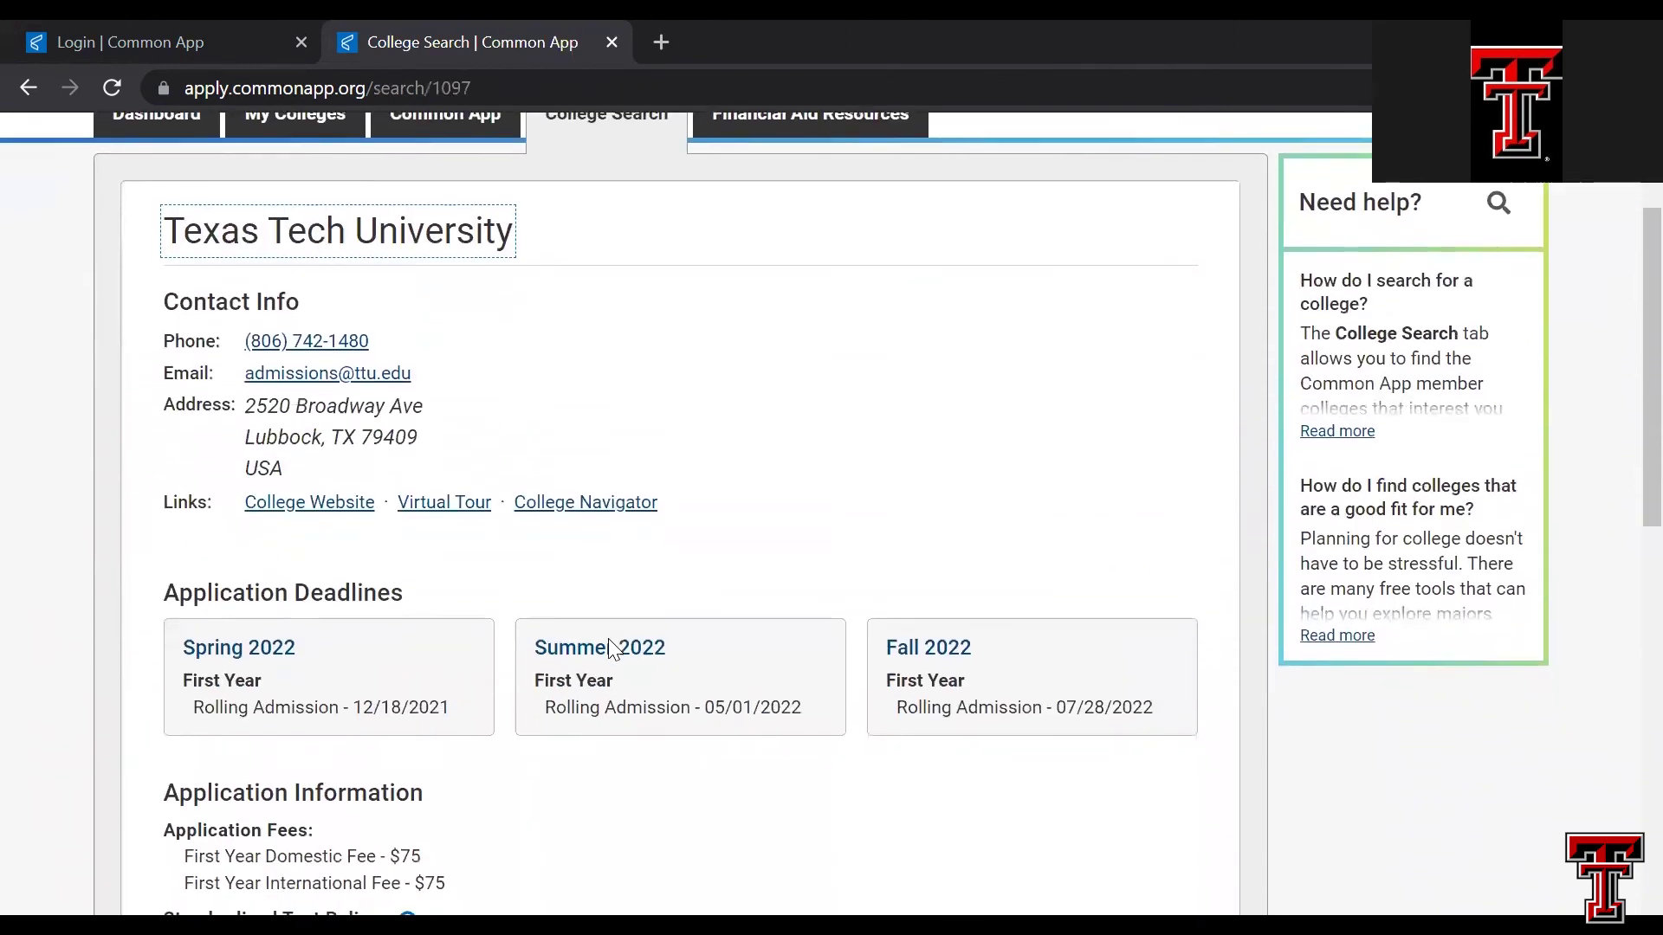
pyautogui.scroll(-8, 614, 650)
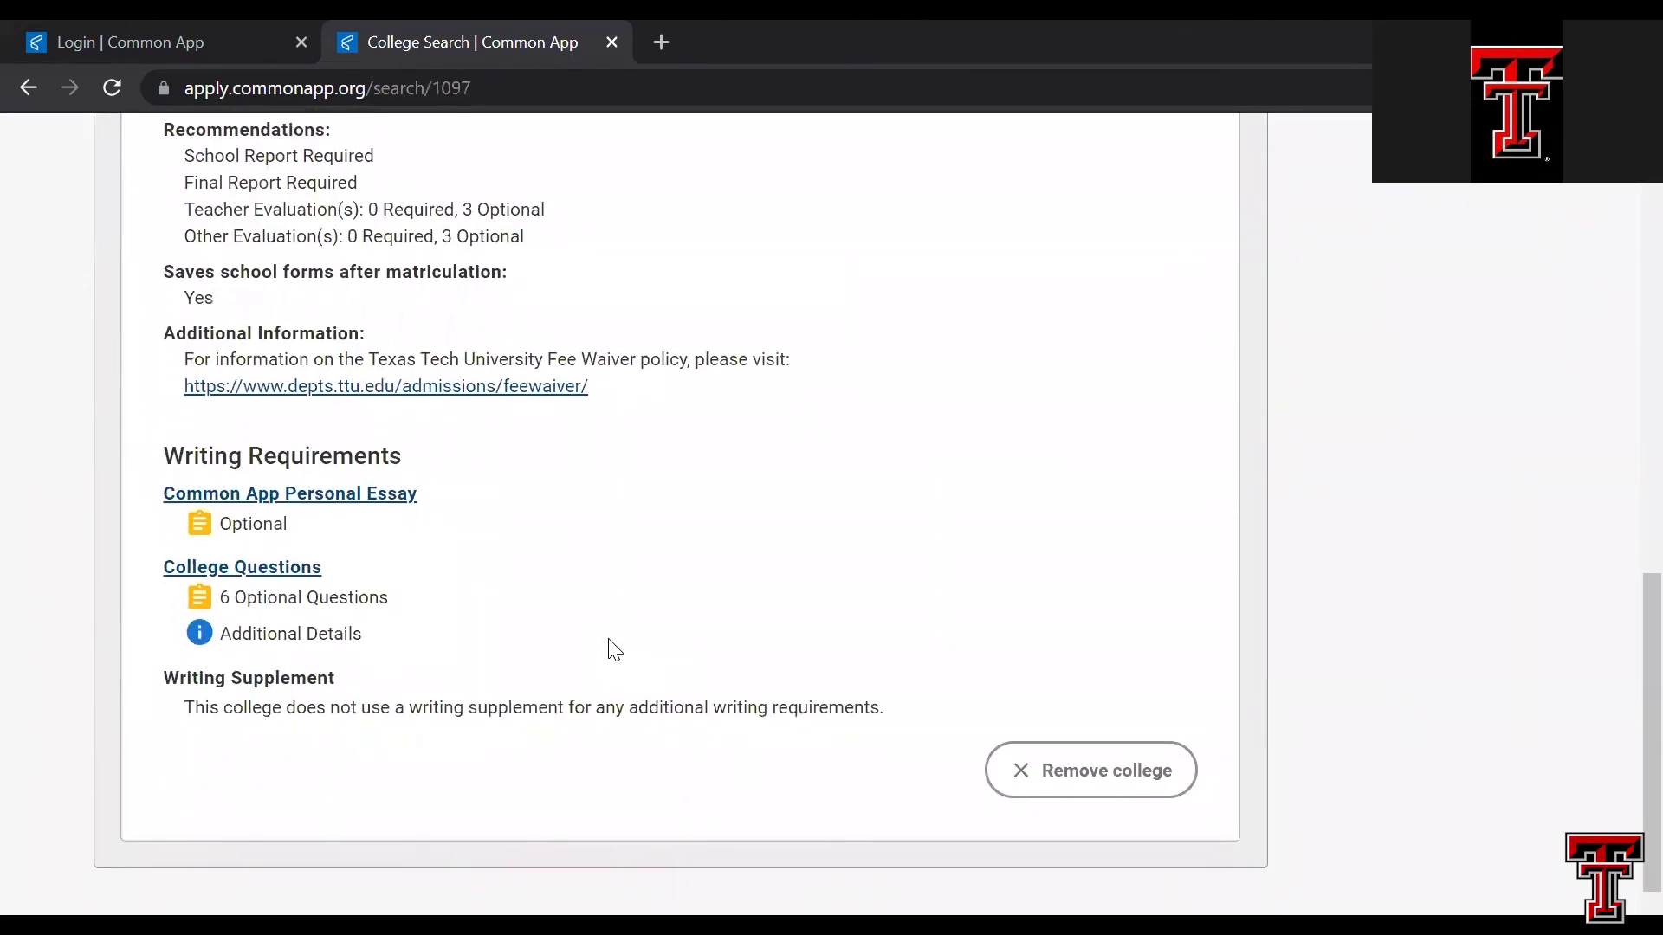
pyautogui.scroll(1, 730, 500)
pyautogui.scroll(8, 726, 490)
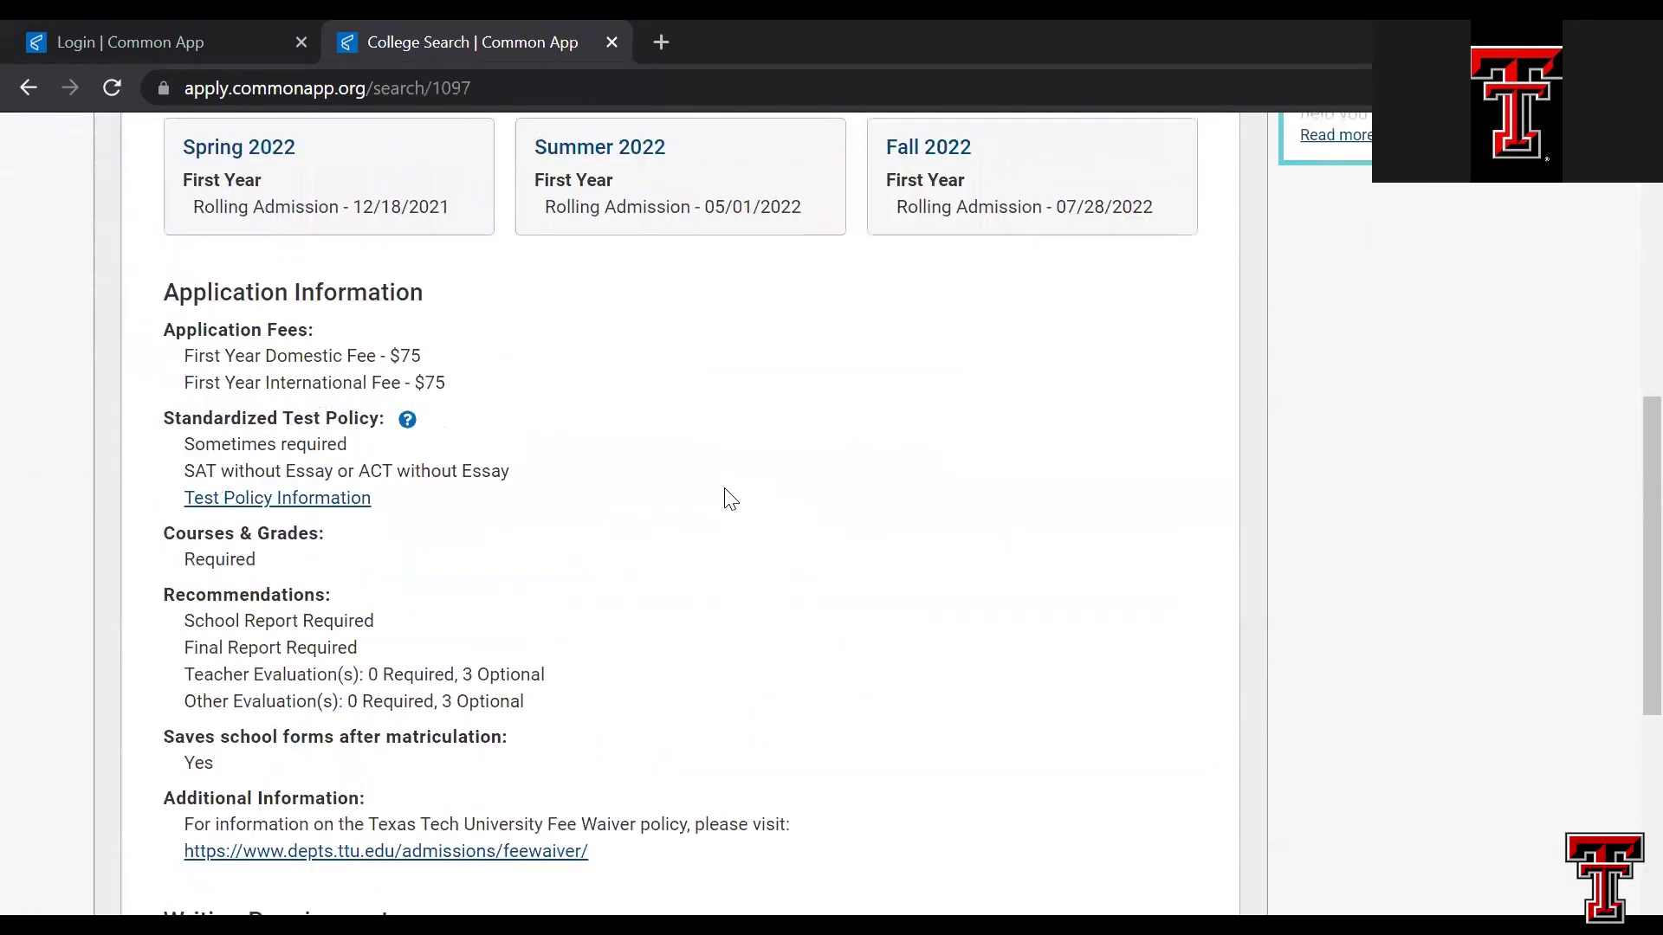
pyautogui.scroll(4, 726, 490)
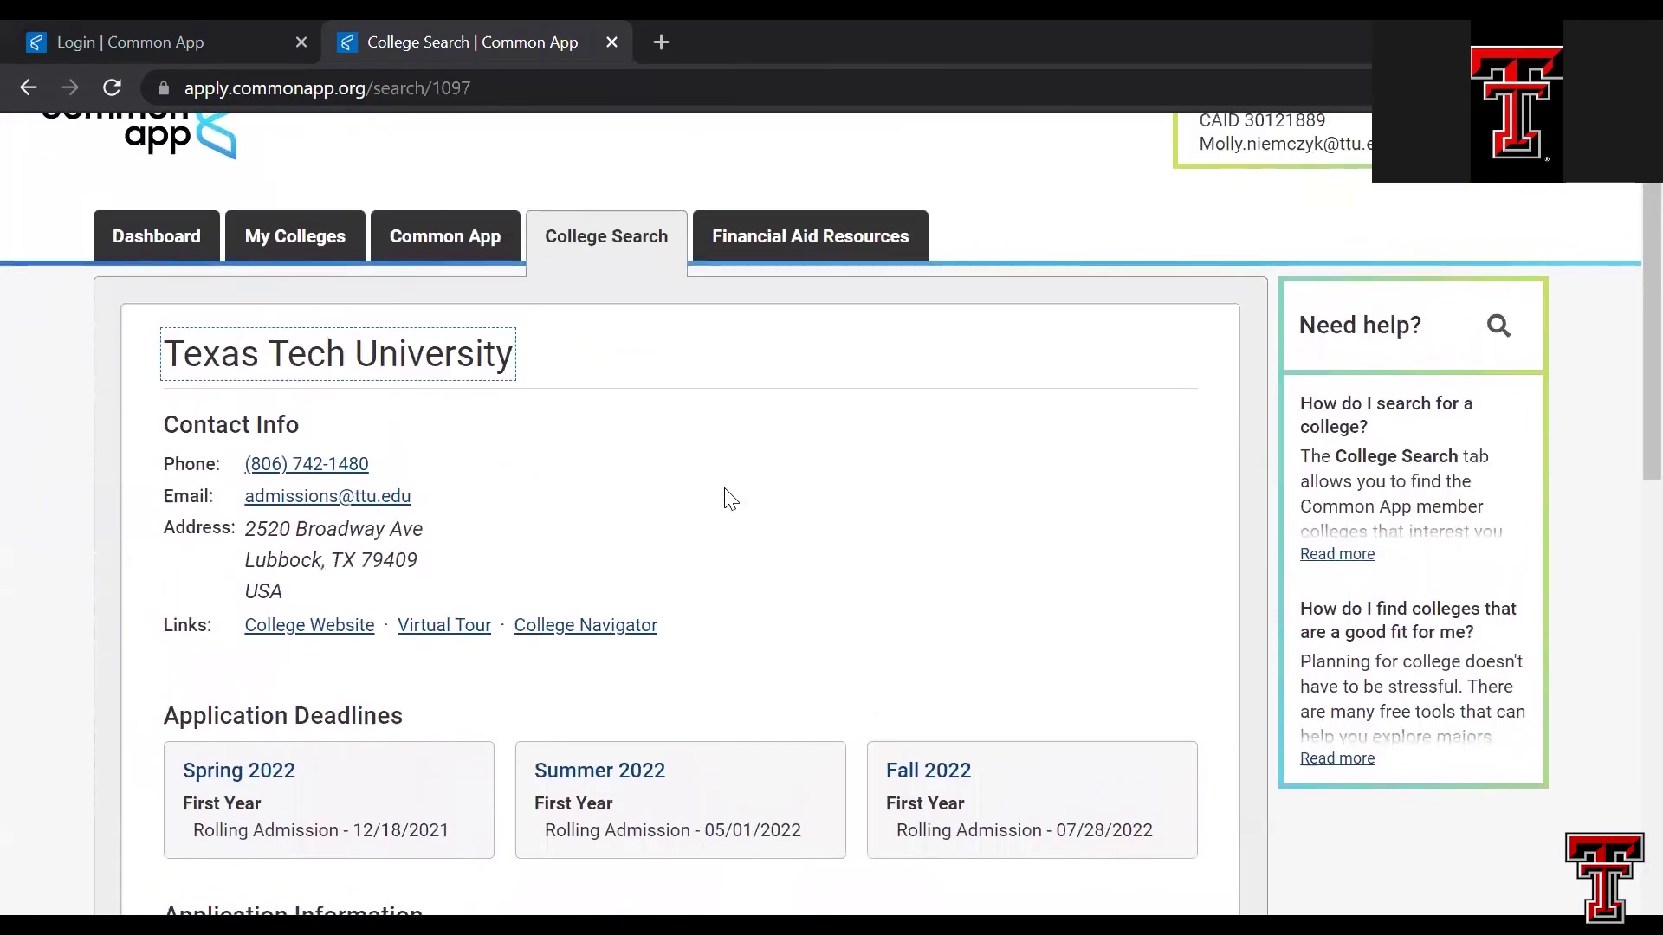
# - Return to College Search and clear the college name from the search
pyautogui.click(634, 258)
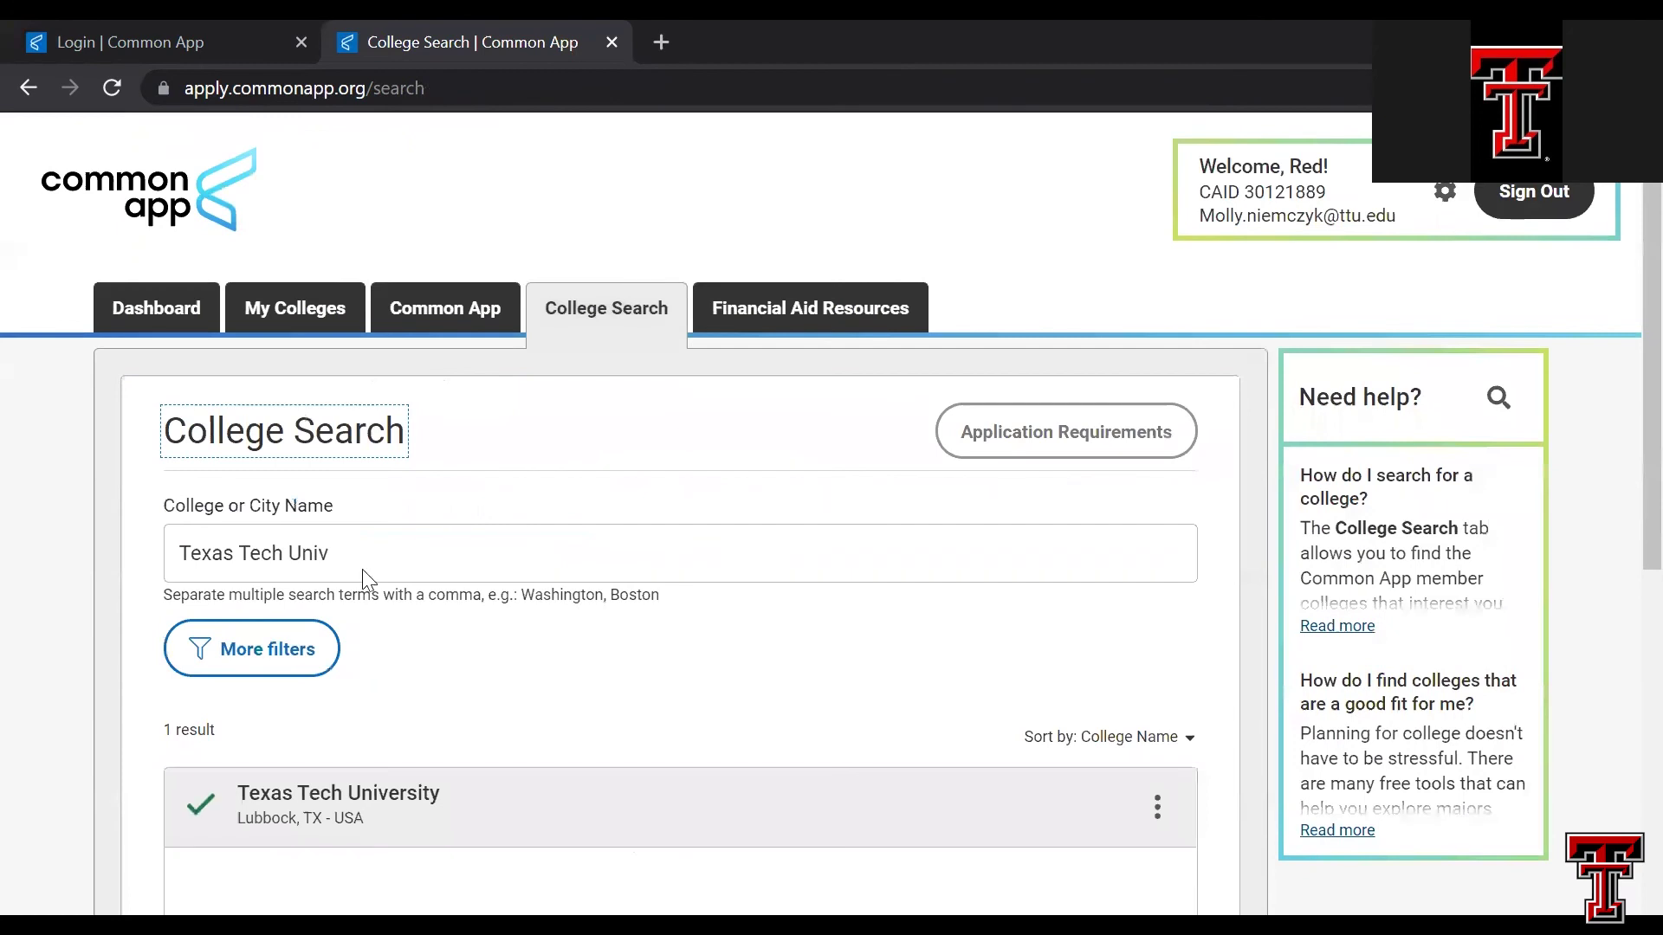
pyautogui.tripleClick(173, 576)
pyautogui.press('BackSpace')
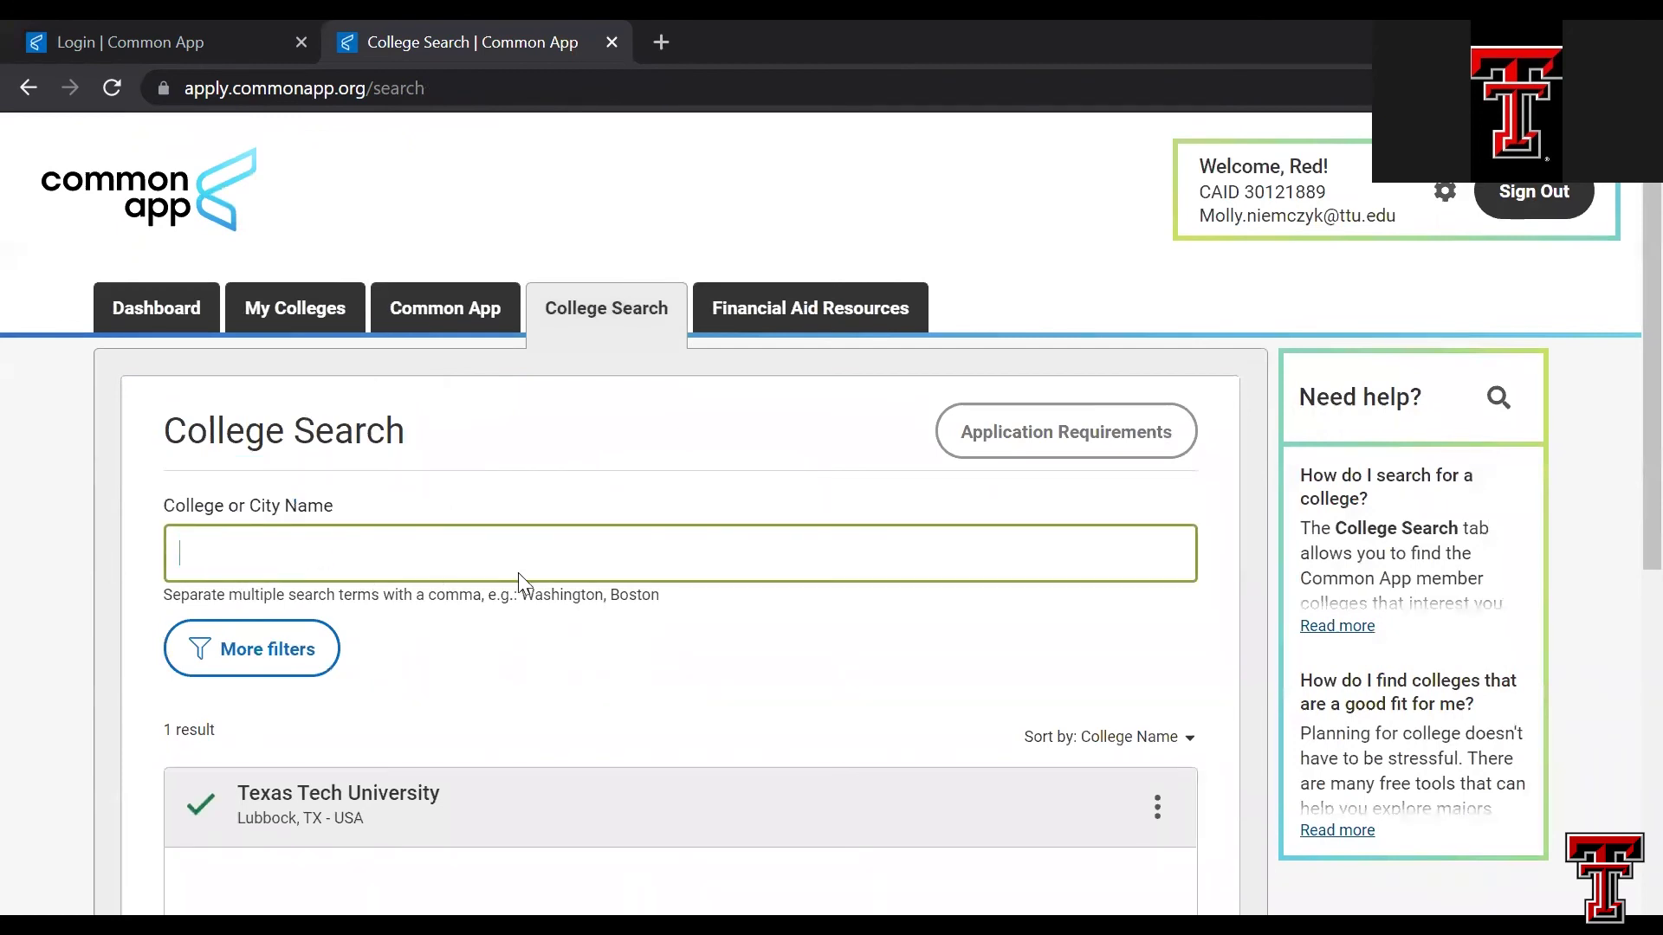
# - Open the Financial Aid Resources and read the guidance on federal, state and college aid
pyautogui.click(831, 313)
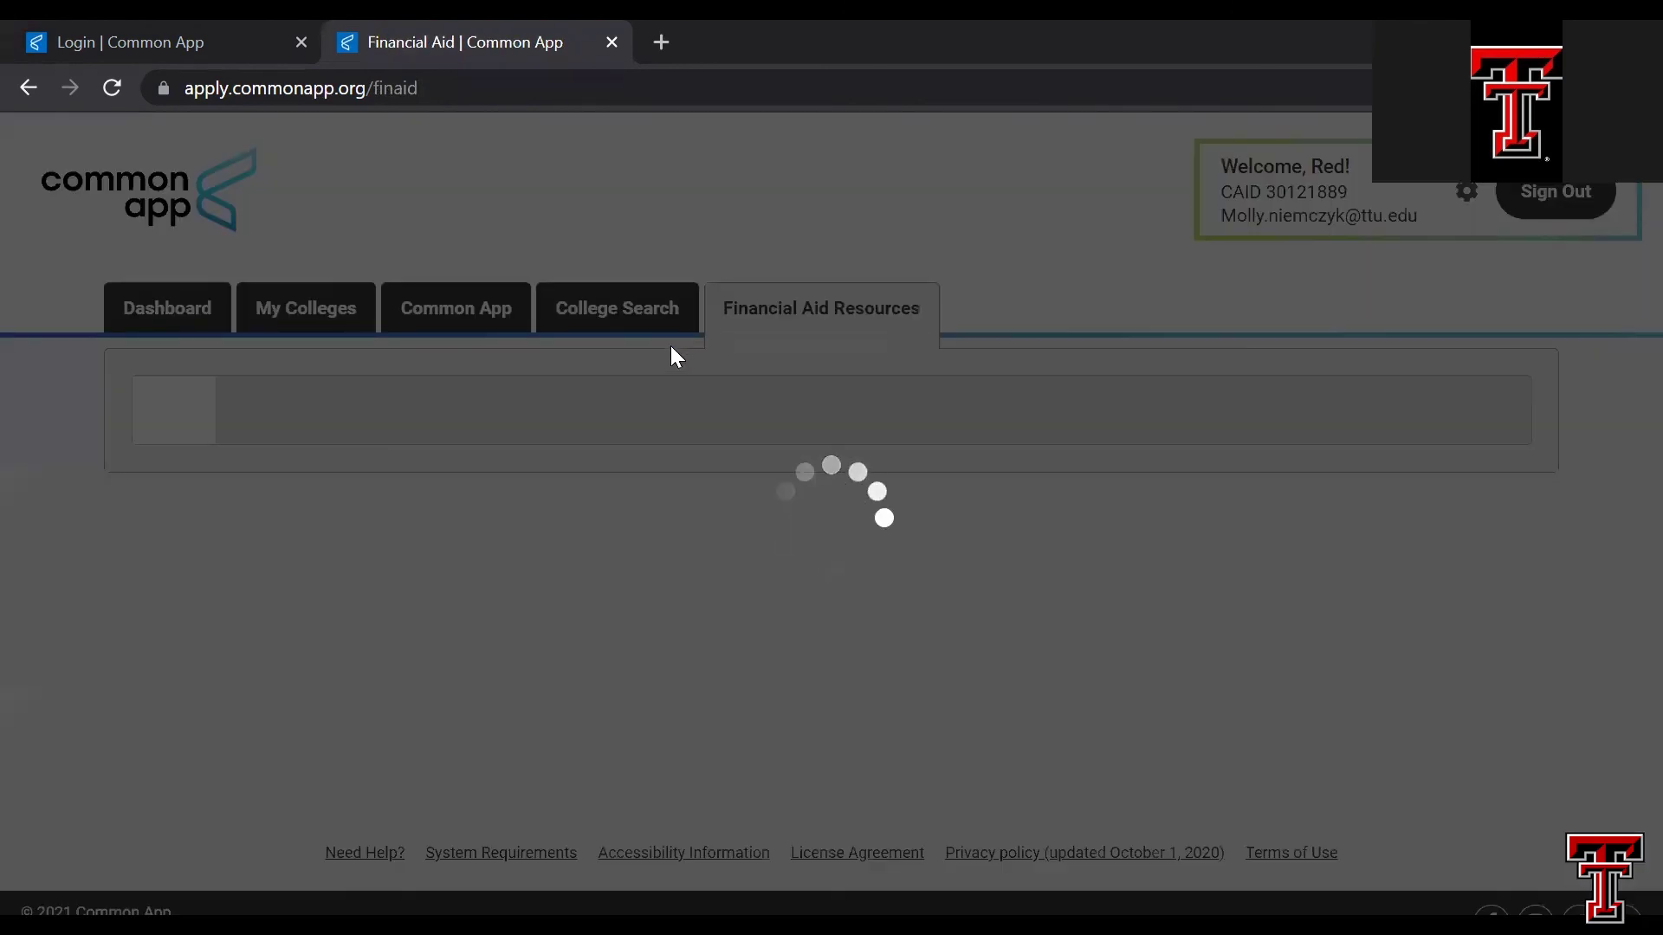
pyautogui.scroll(-5, 651, 469)
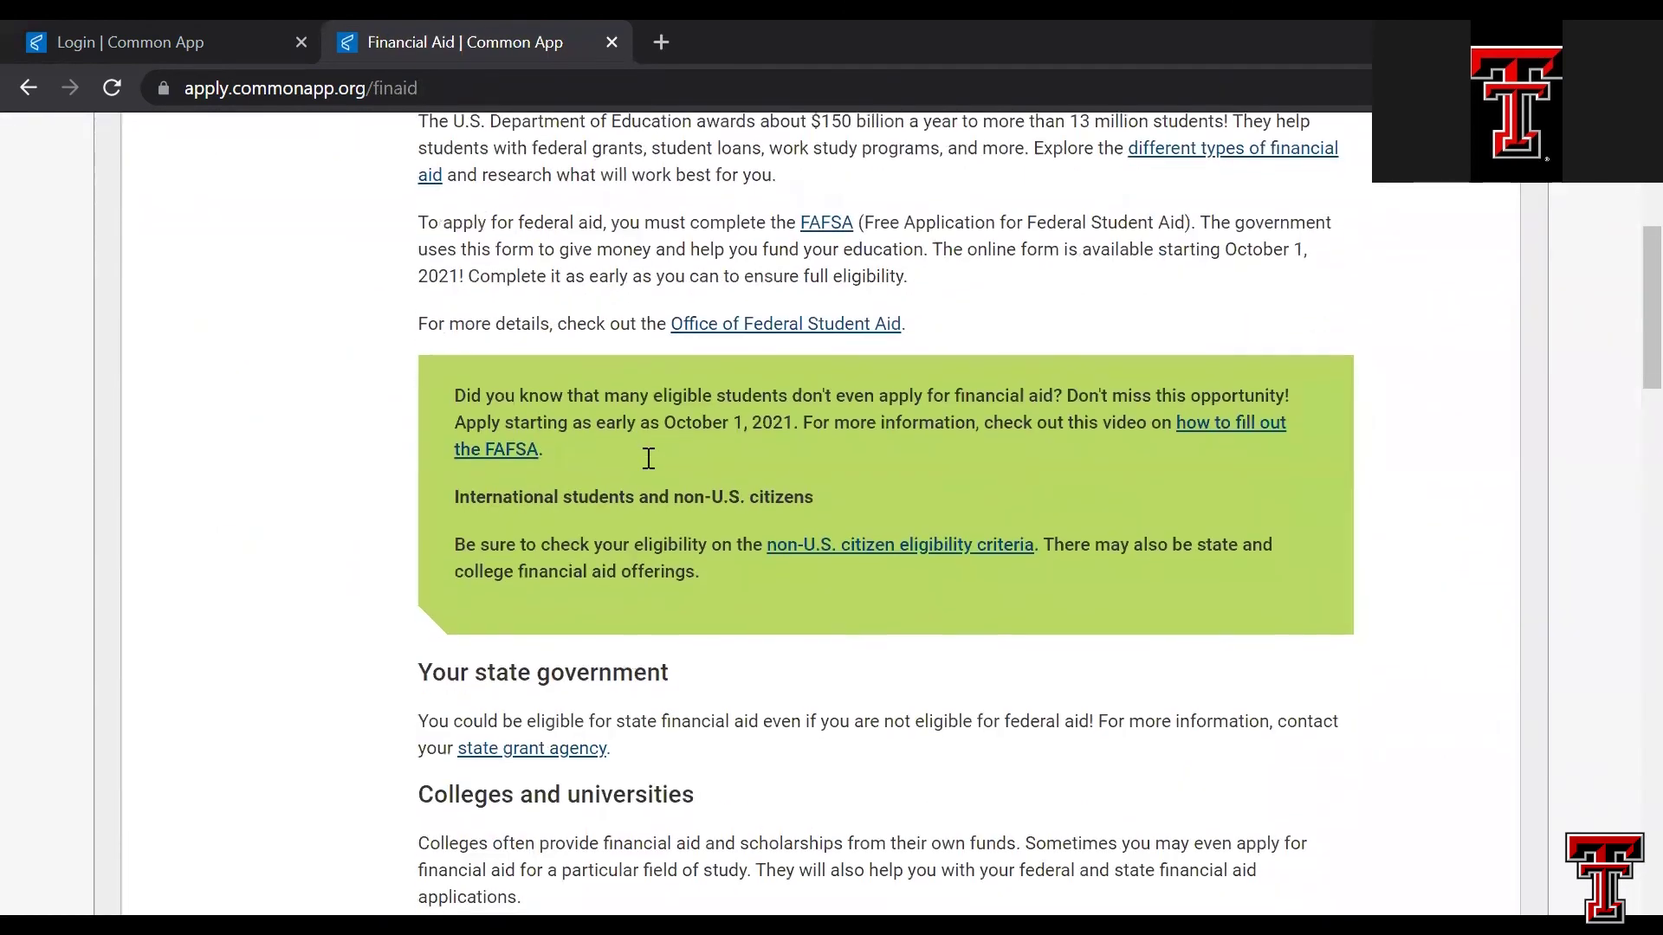
pyautogui.scroll(5, 649, 458)
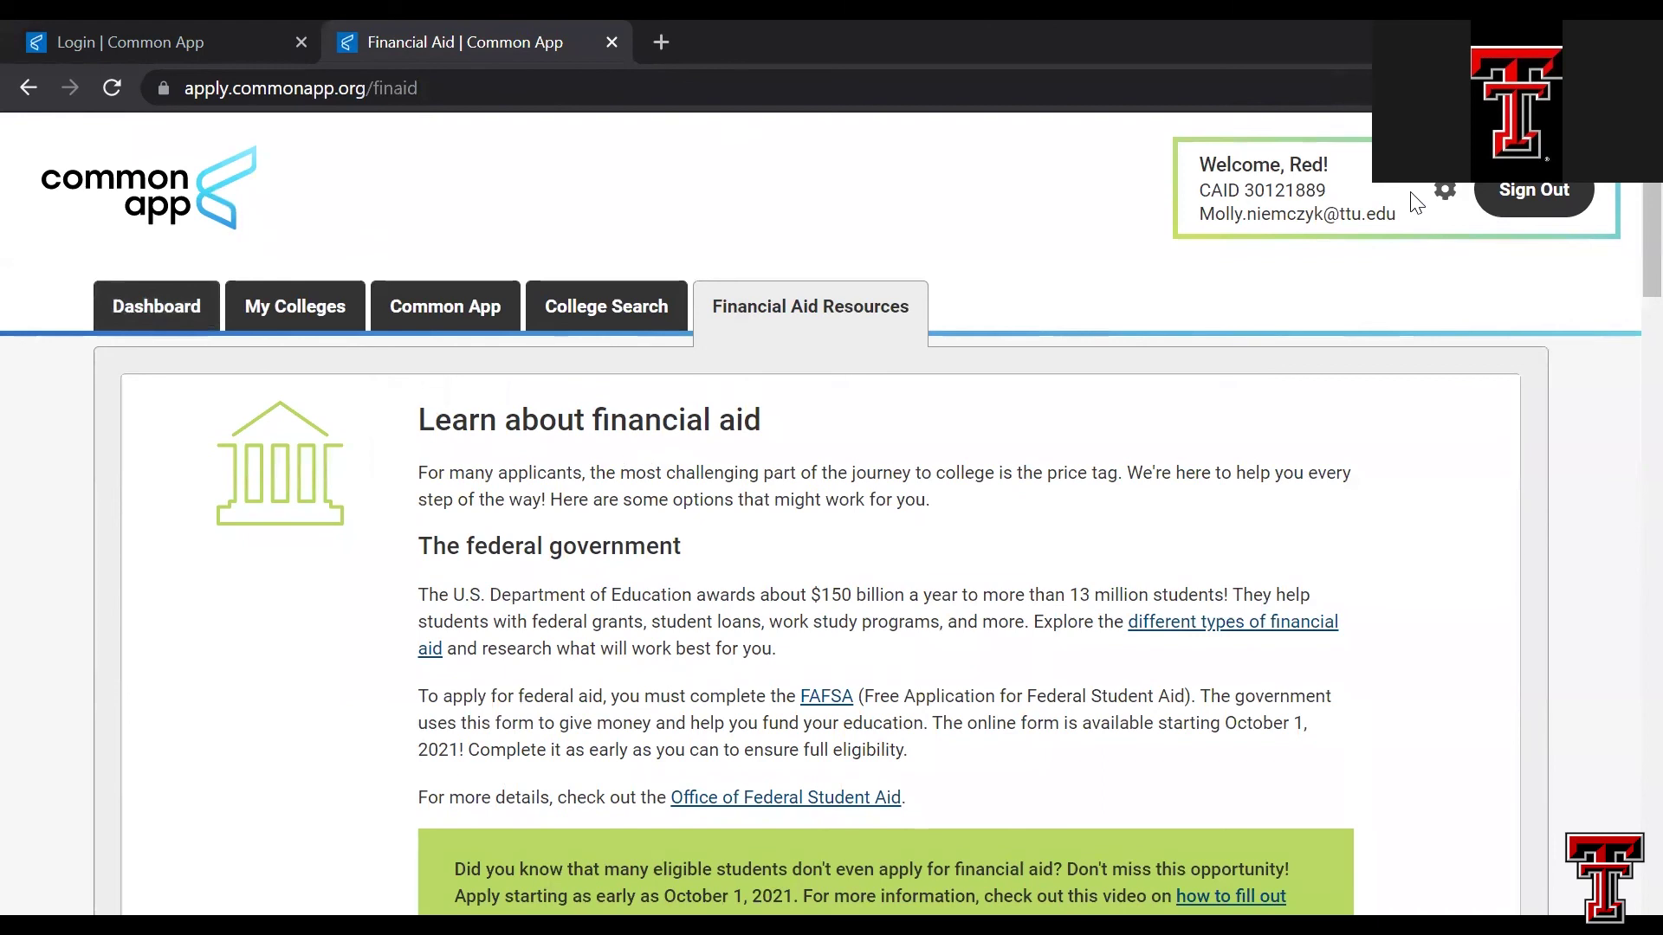
# - Sign out of the account and view the first year student sign-in form
pyautogui.click(1564, 206)
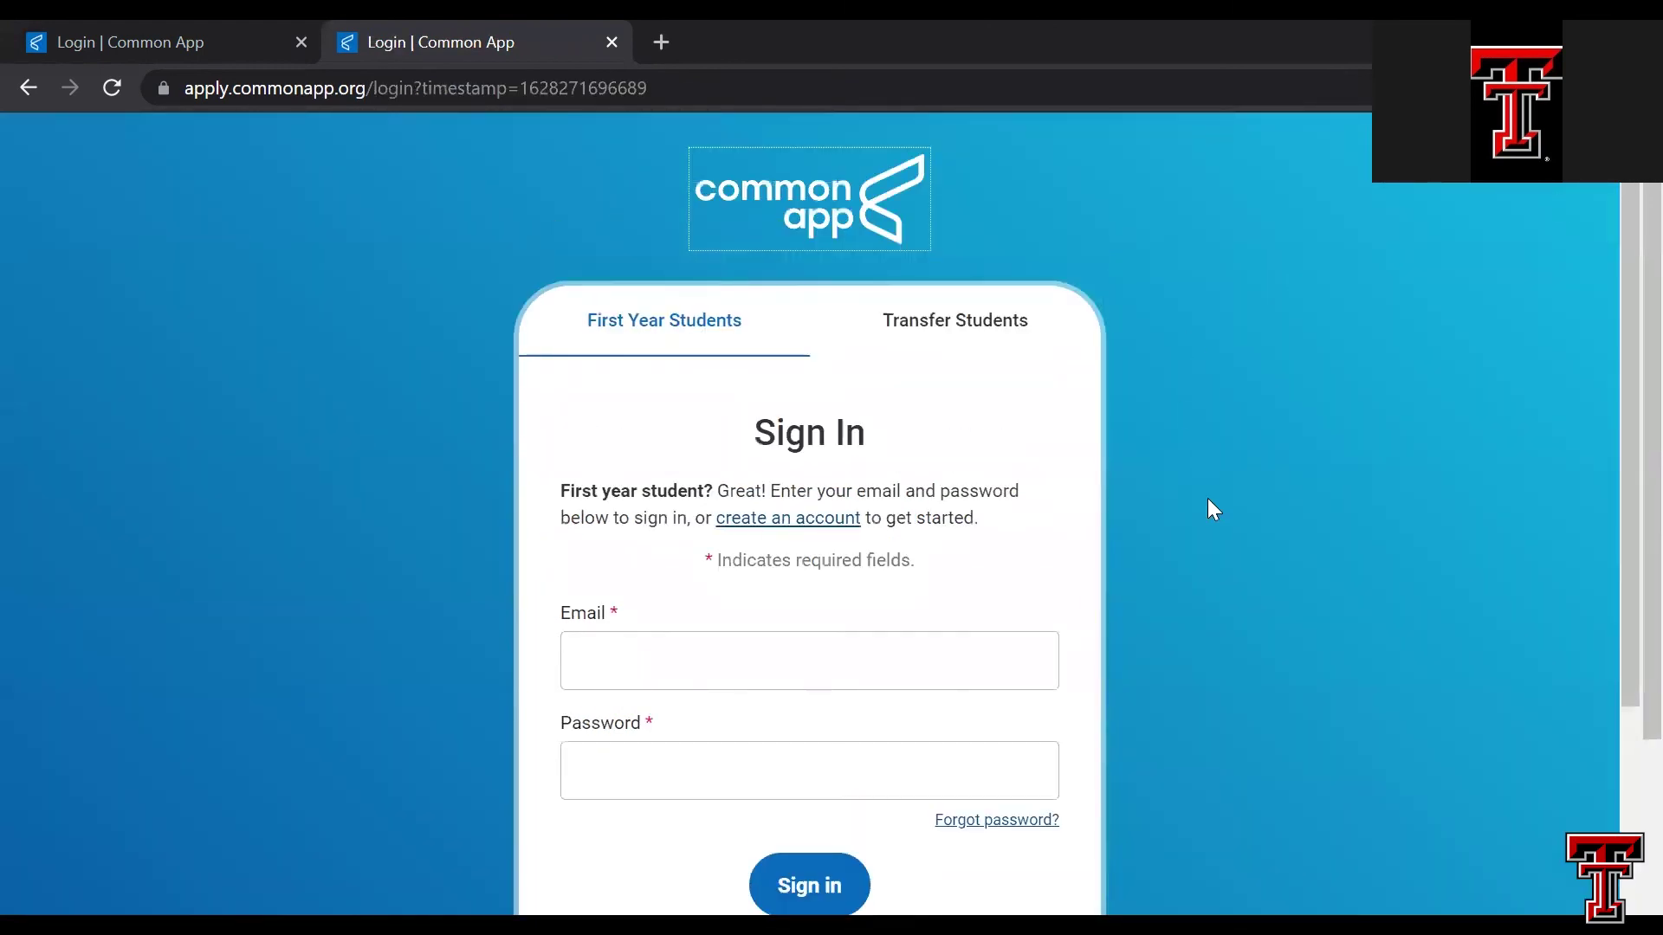
pyautogui.scroll(-2, 1197, 548)
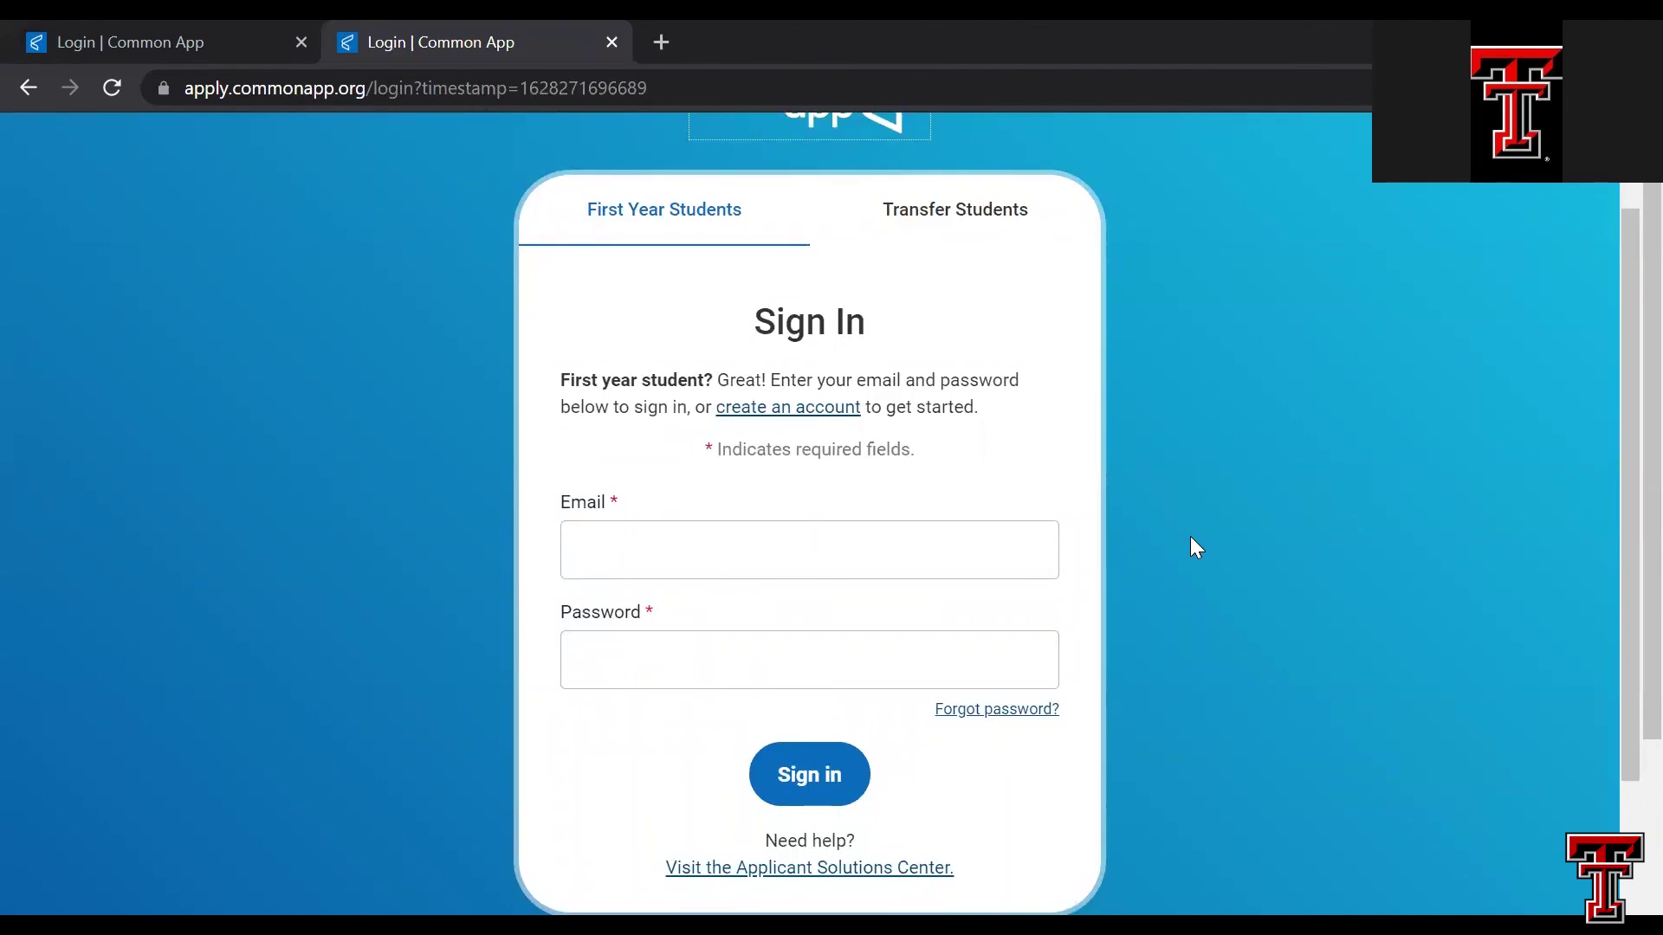
pyautogui.scroll(1, 1191, 538)
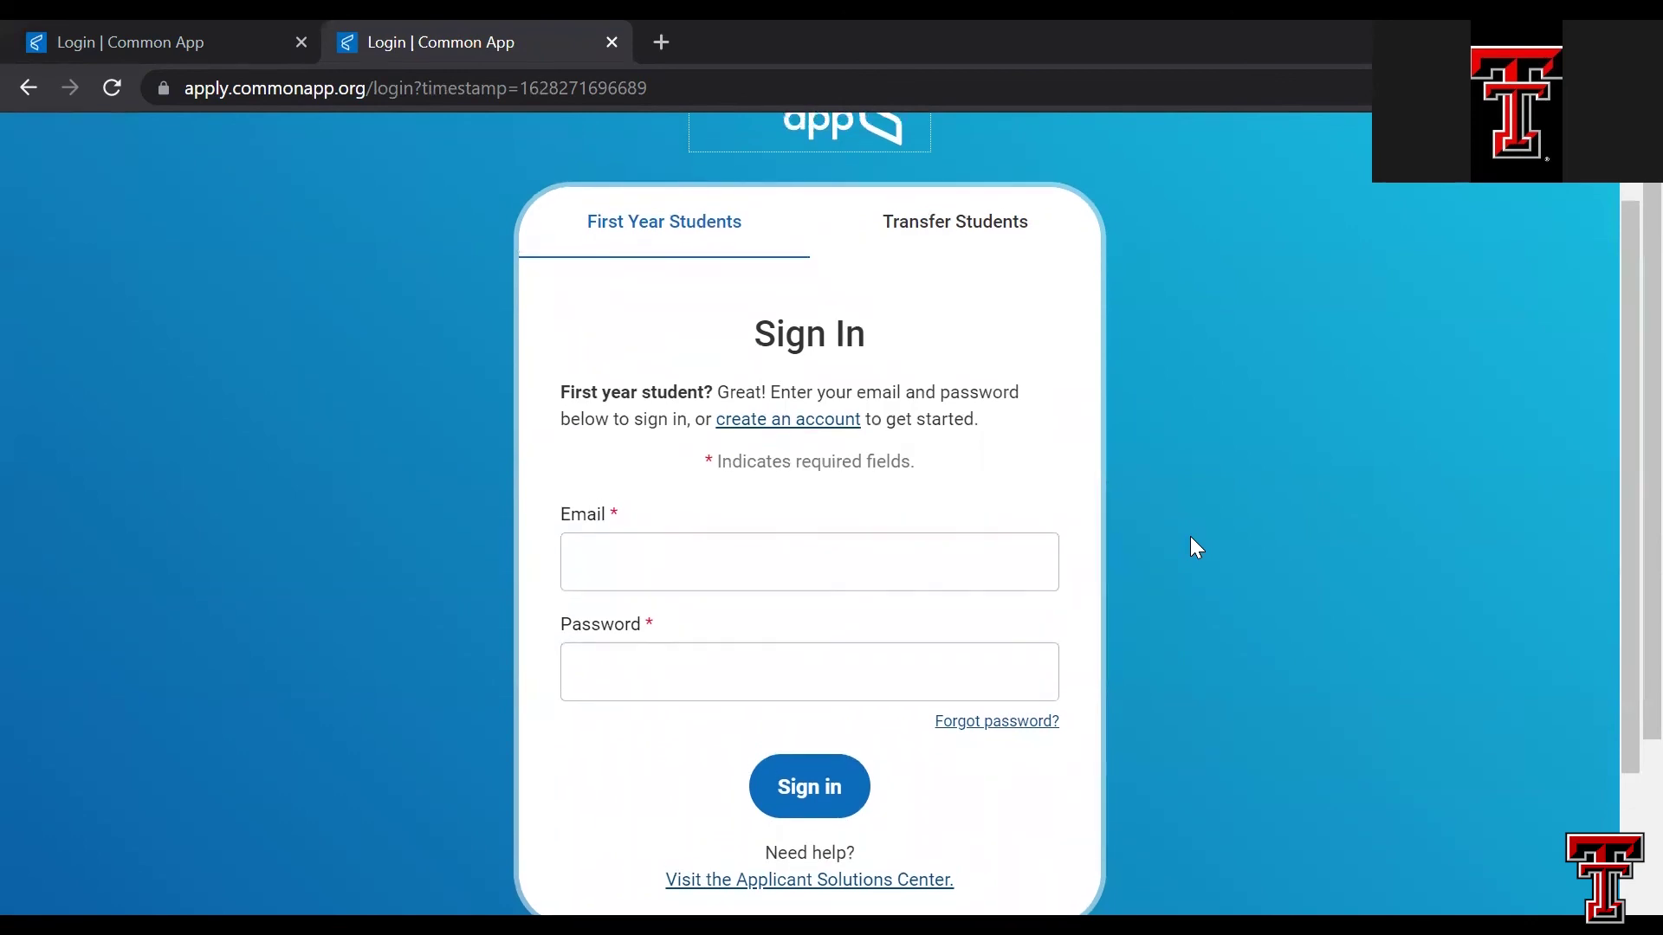